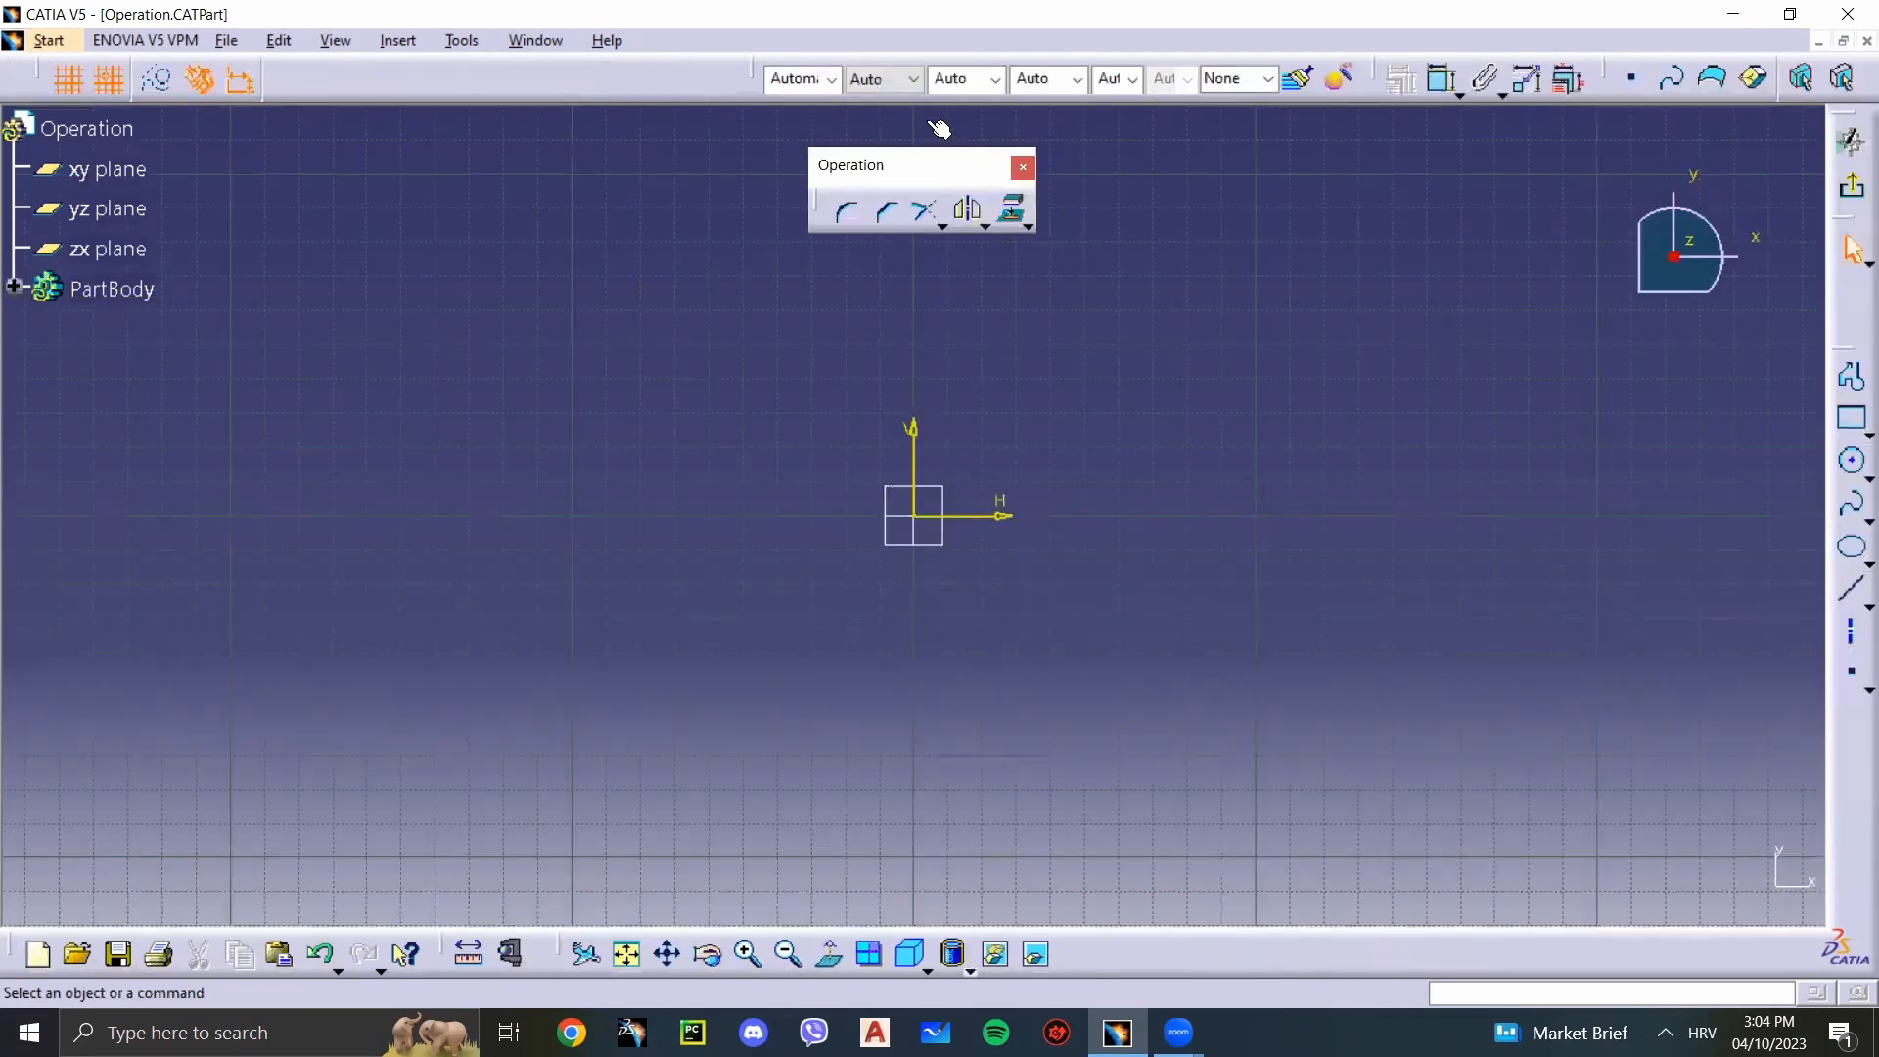
{"action": "left_click", "coordinate": [939, 224]}
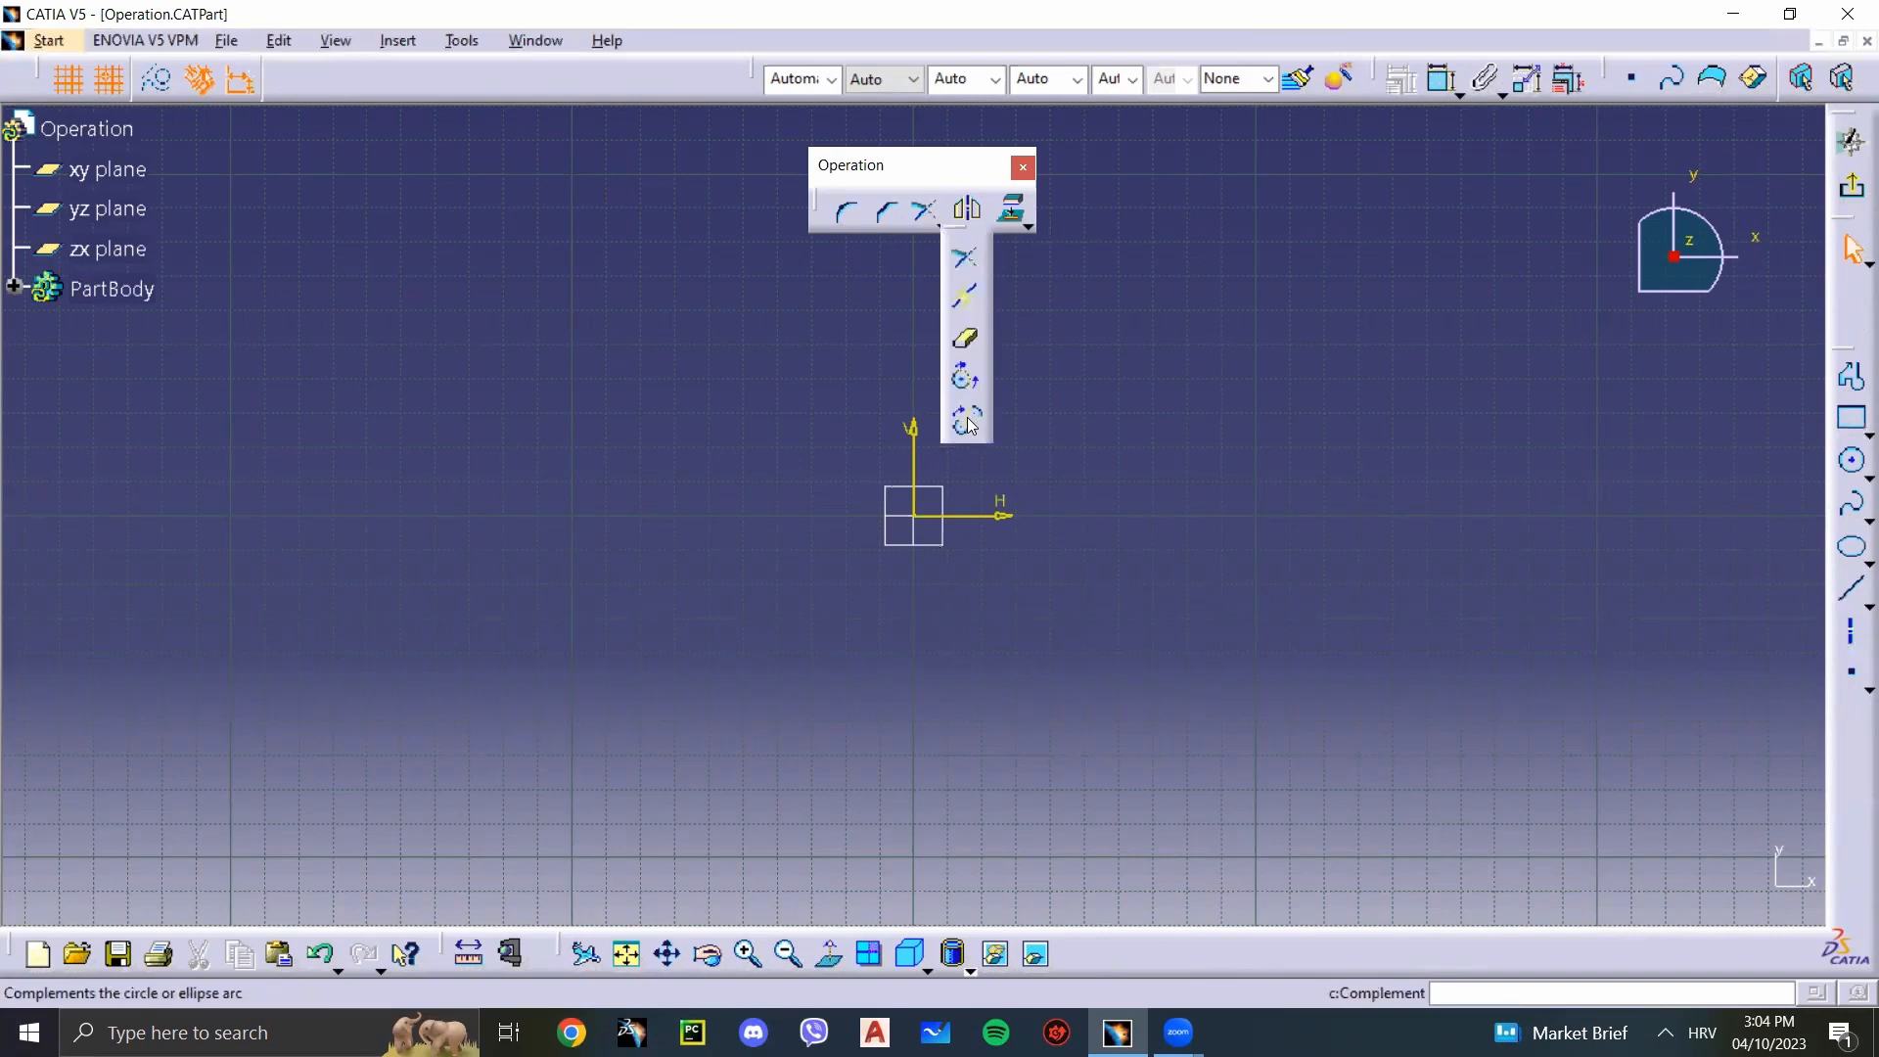
{"action": "left_click", "coordinate": [983, 227]}
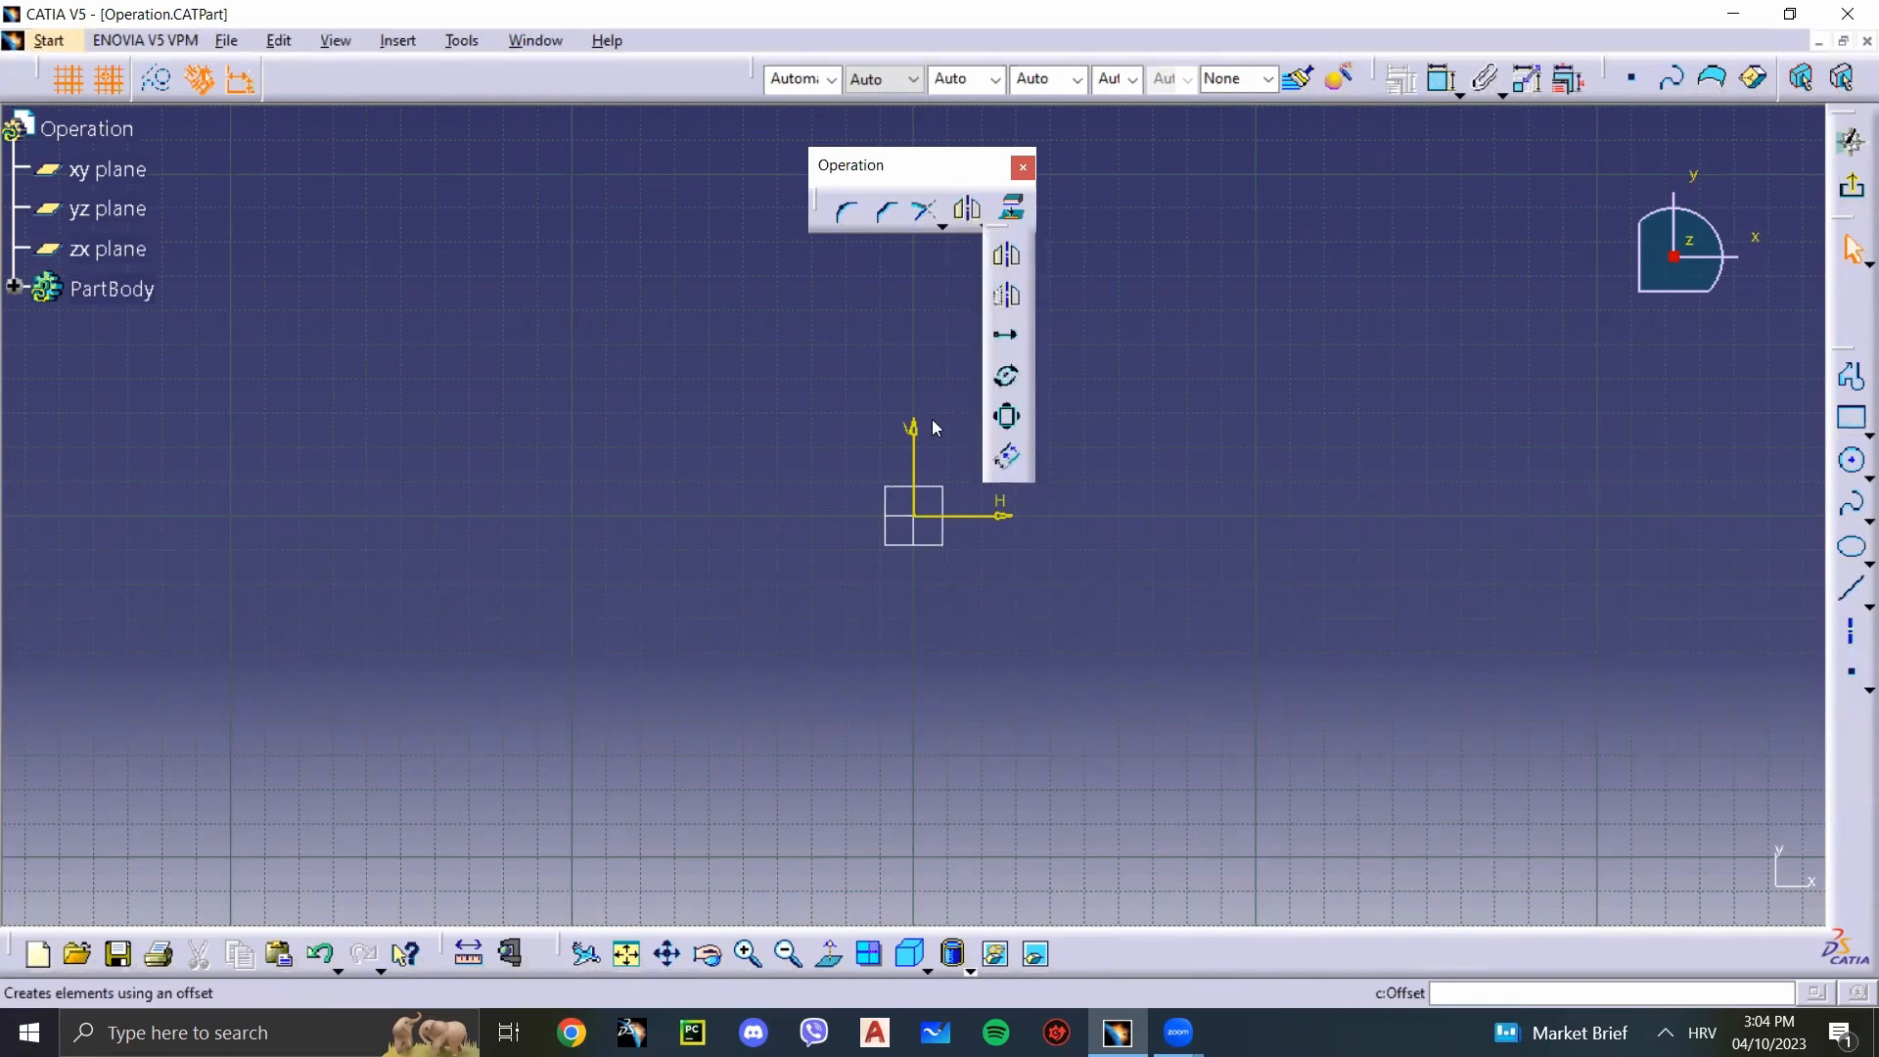
{"action": "left_click", "coordinate": [1028, 226]}
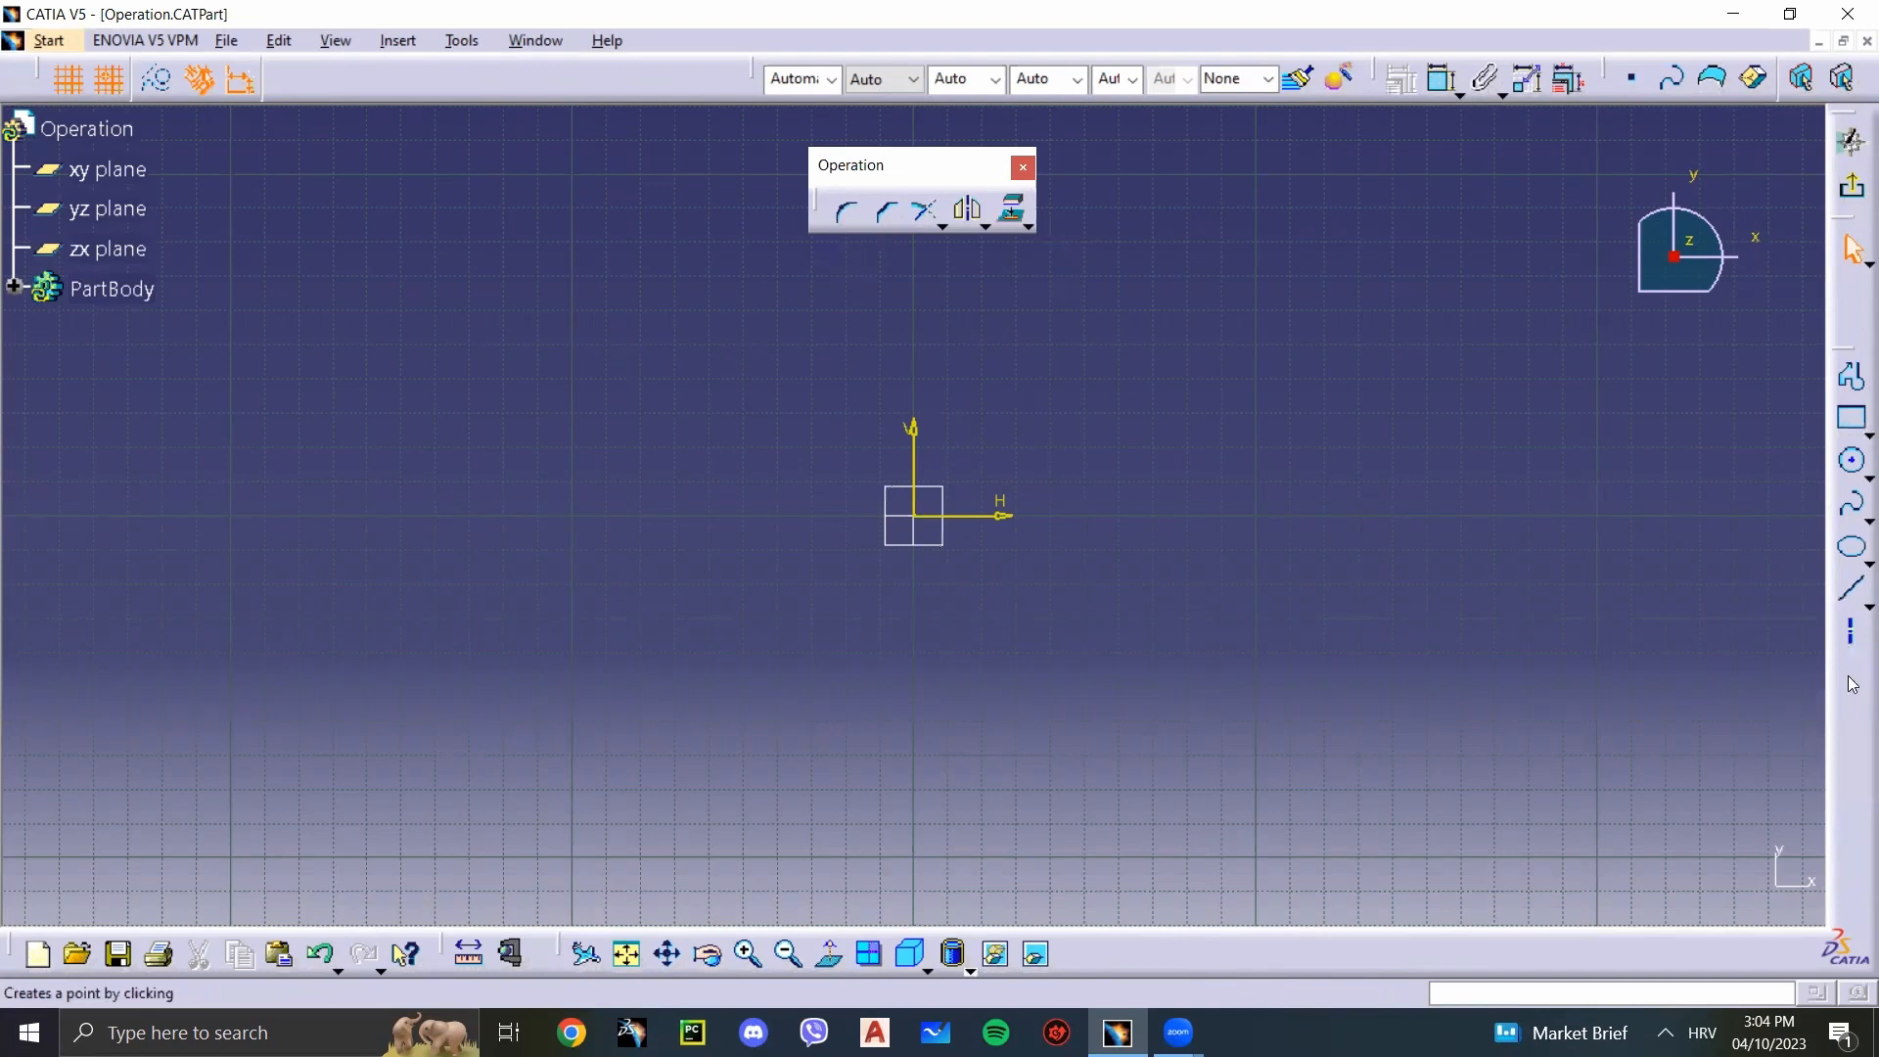
Step: Draw a vertical line and a horizontal line at V 60 mm crossing it near its upper end, to the right of the origin
{"action": "left_click", "coordinate": [1849, 595]}
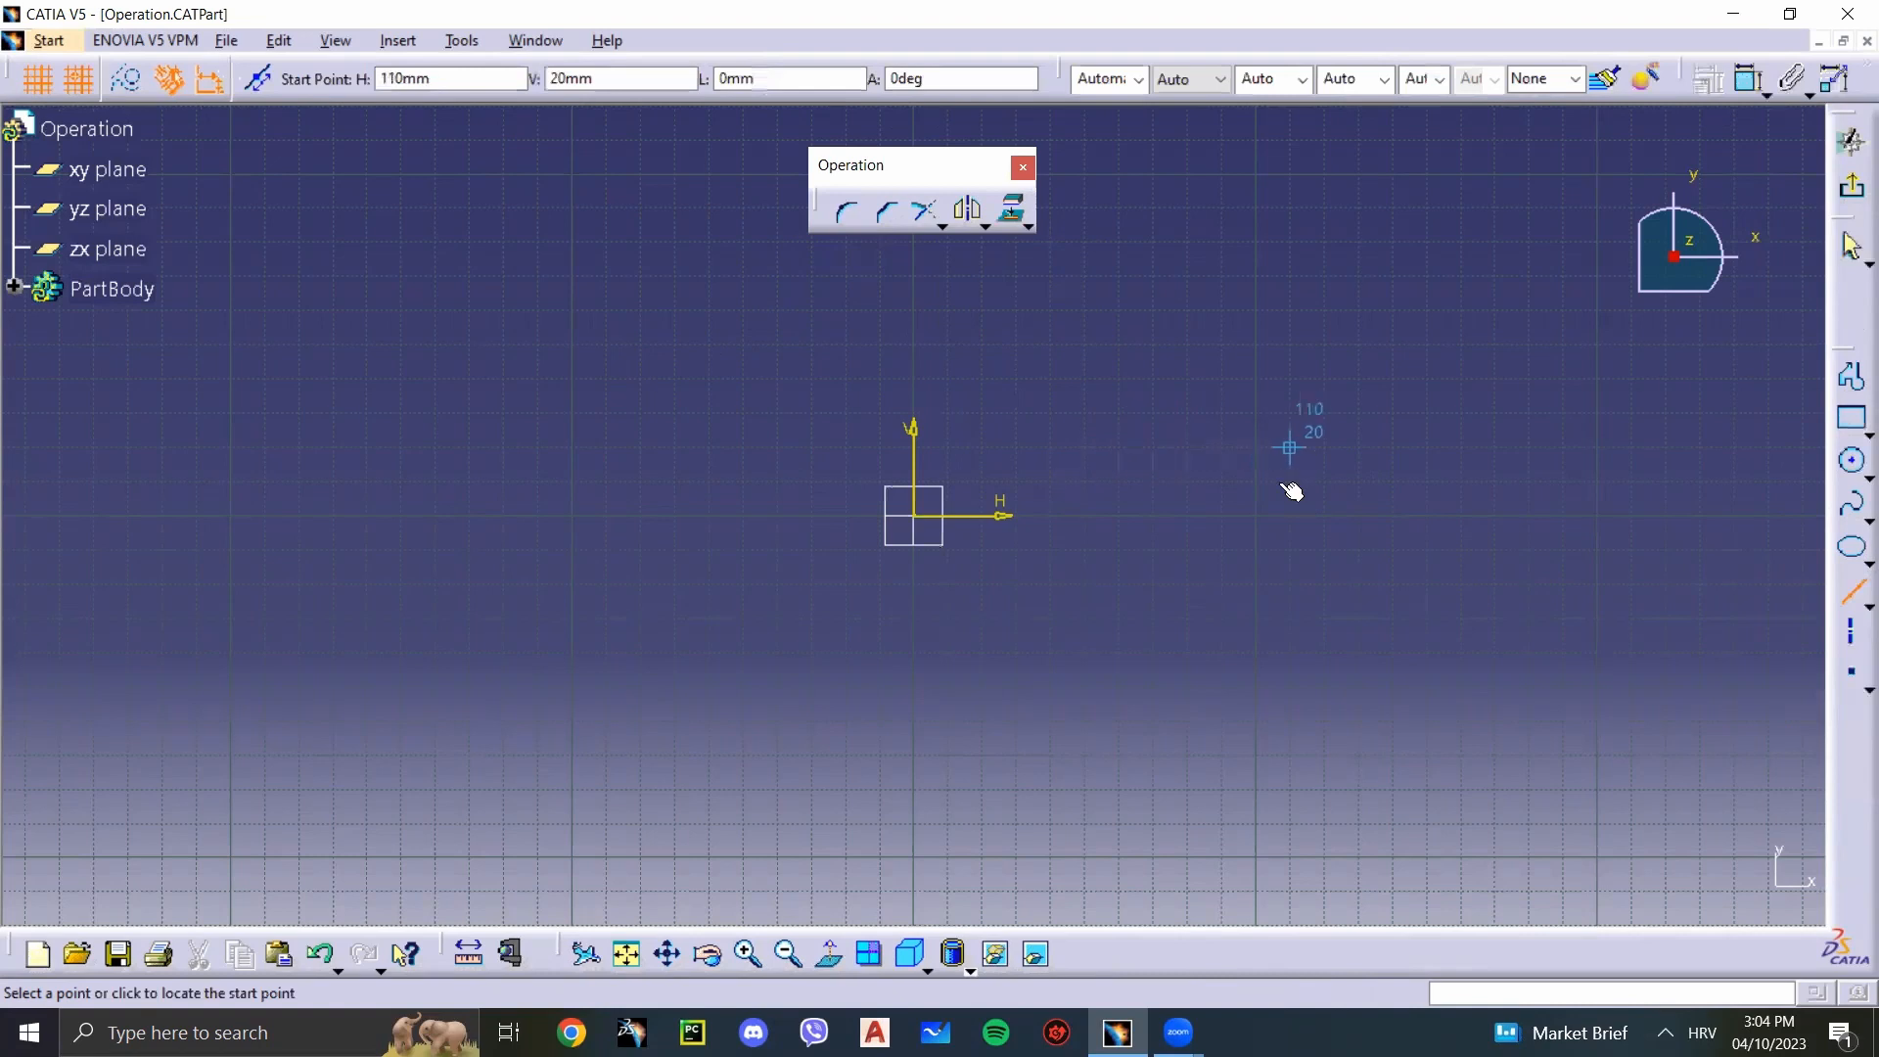
{"action": "left_click", "coordinate": [1263, 509]}
{"action": "left_click", "coordinate": [1256, 240]}
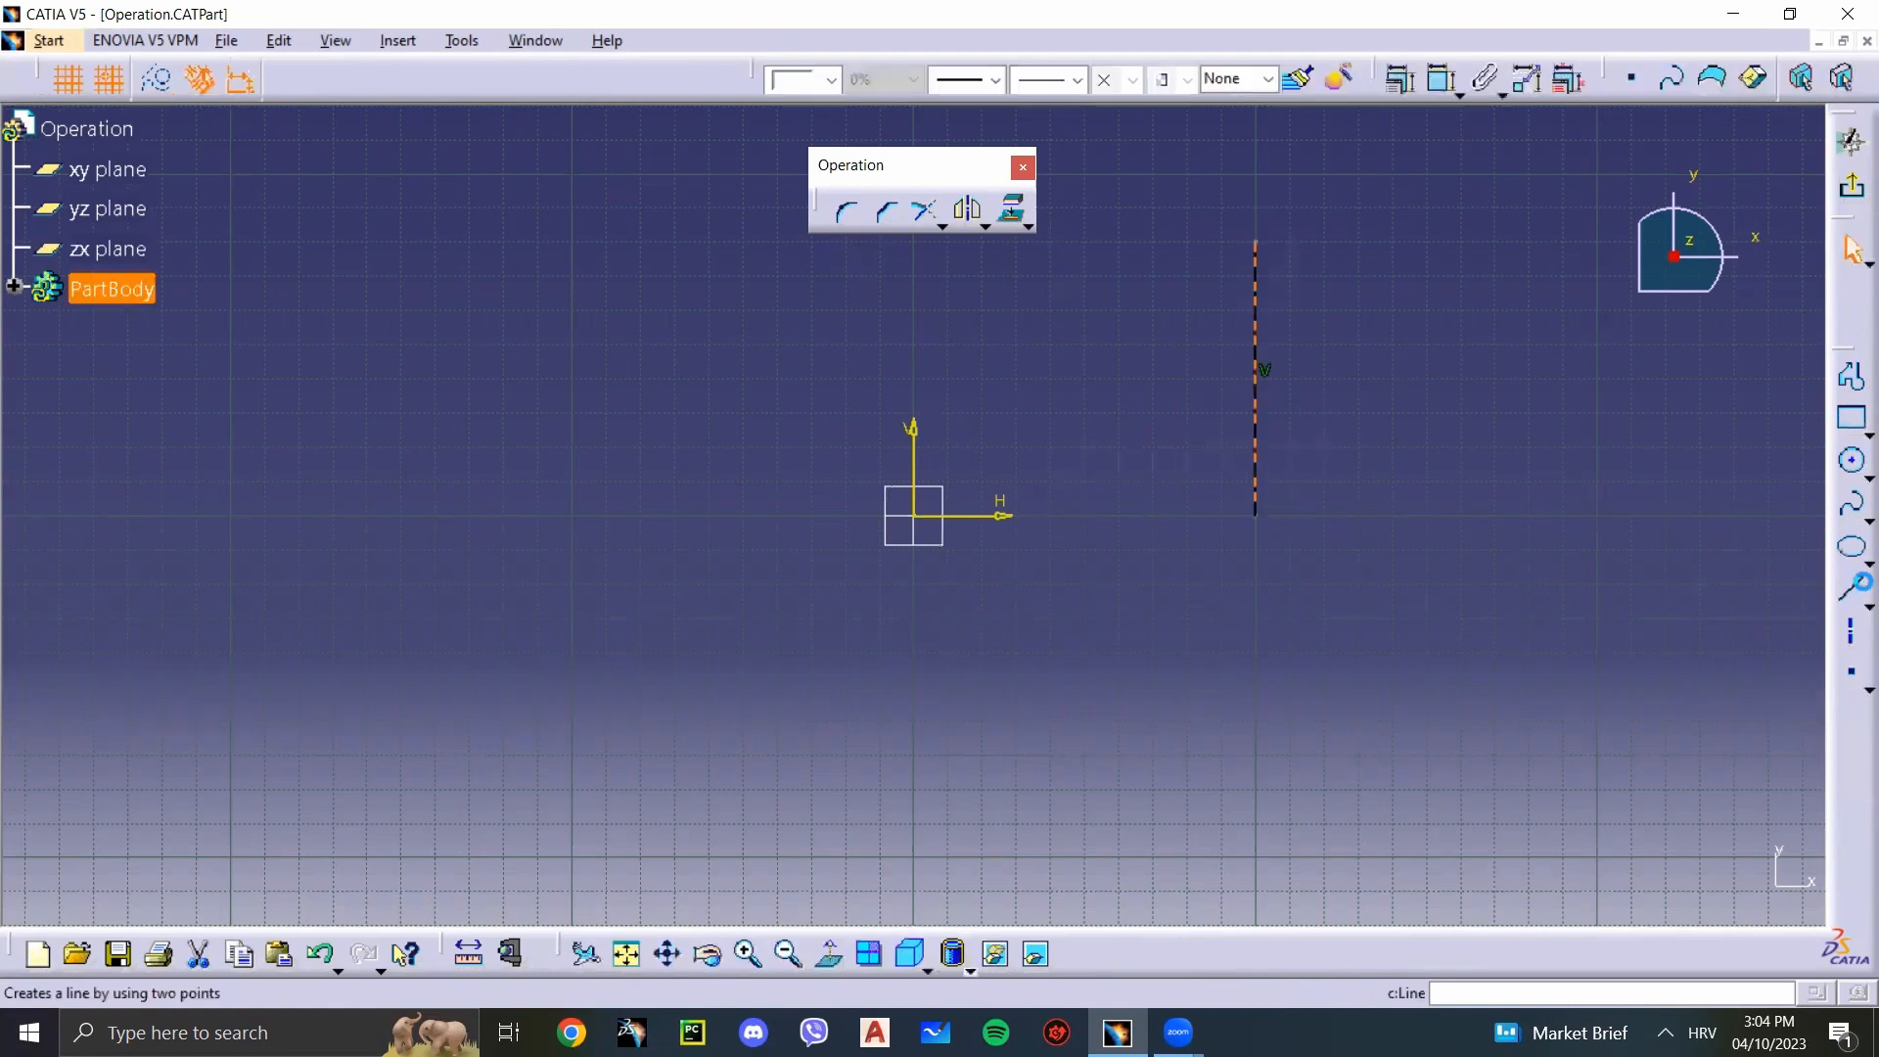
{"action": "left_click", "coordinate": [1848, 595]}
{"action": "left_click", "coordinate": [1015, 311]}
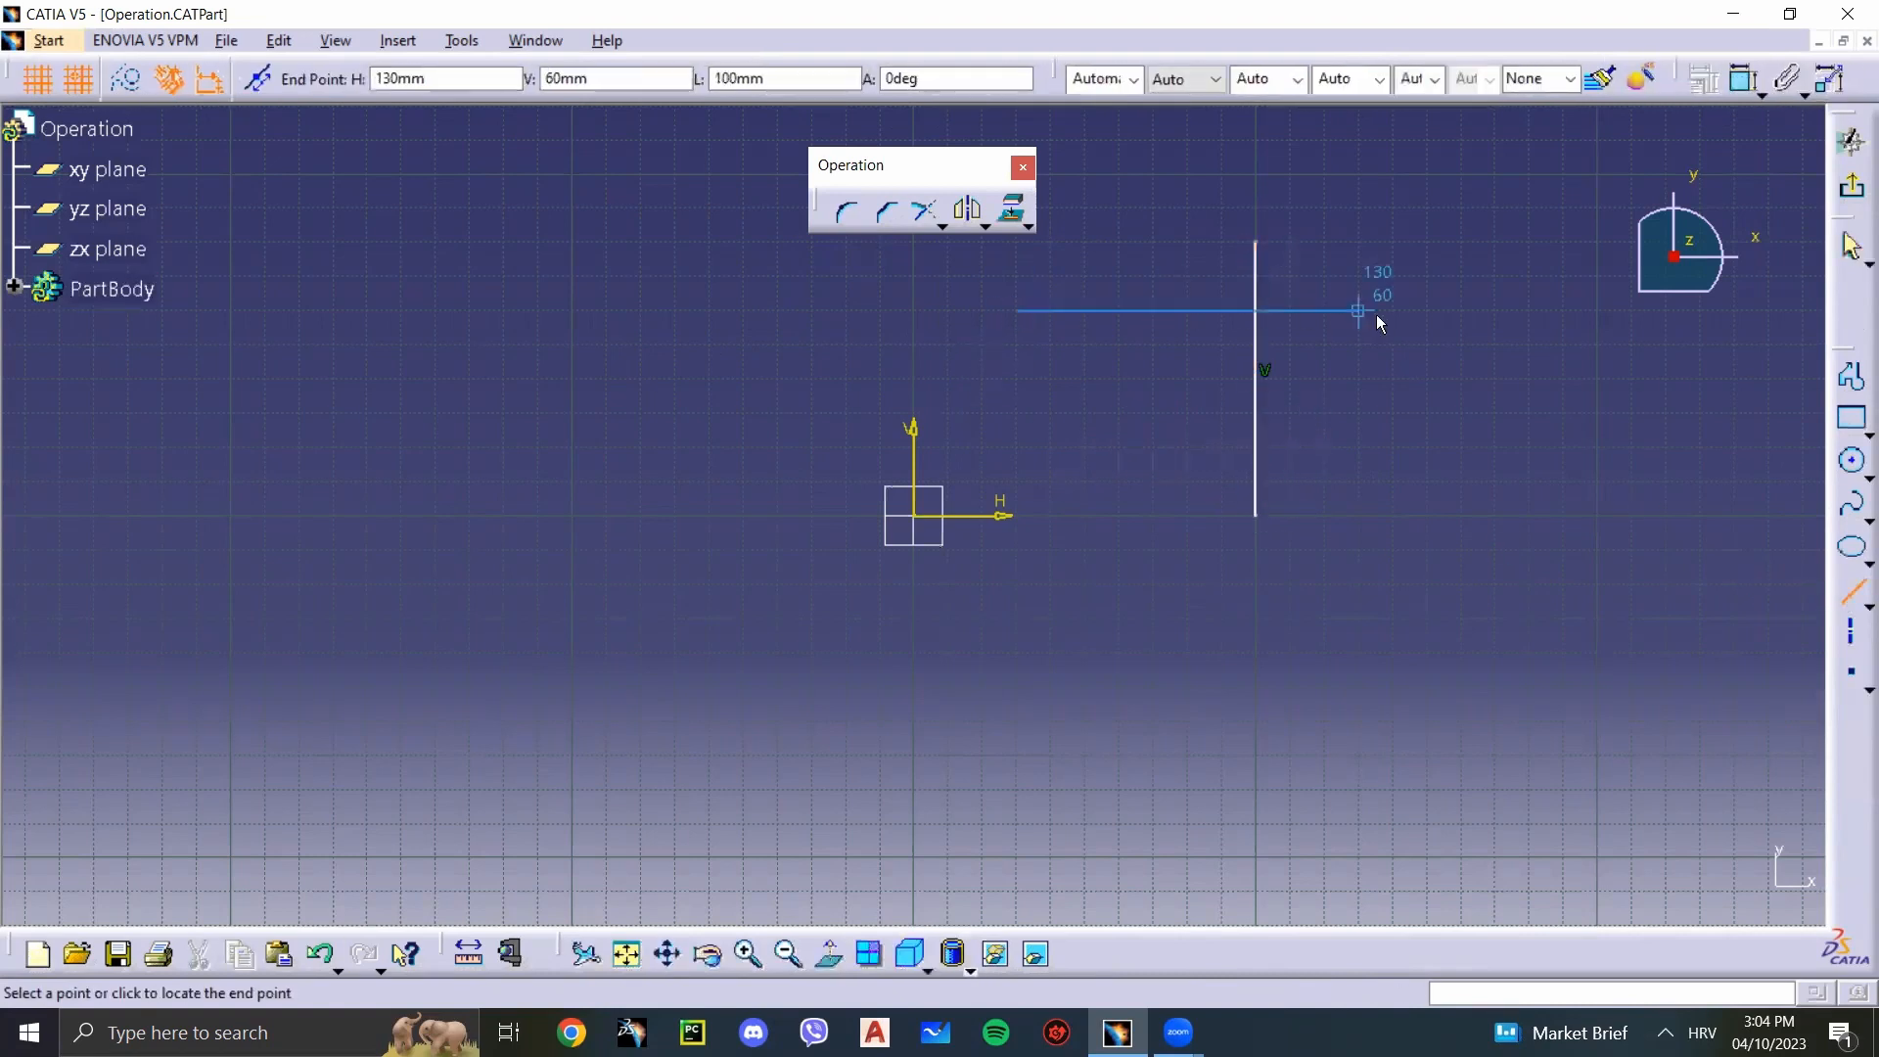
{"action": "left_click", "coordinate": [1392, 310]}
{"action": "left_click", "coordinate": [1306, 360]}
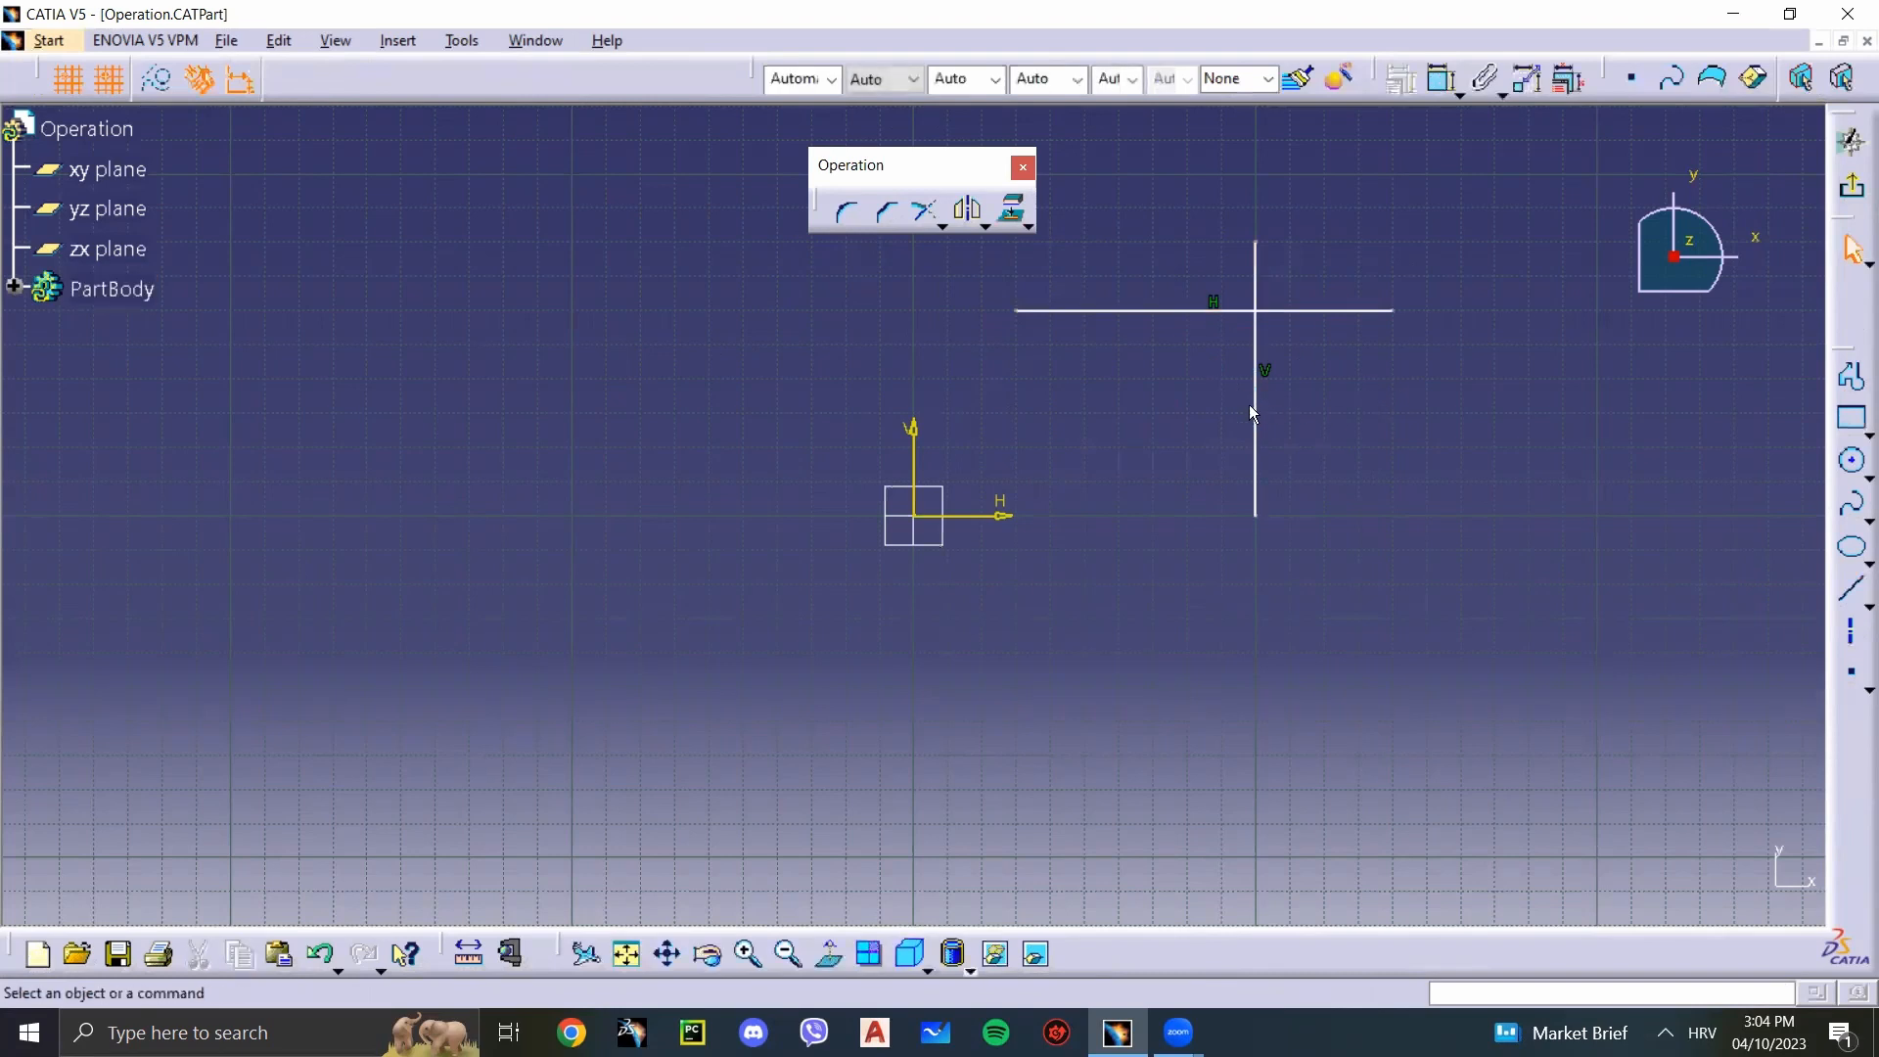
Step: Undock the Sketch tools toolbar and check its entry in the list of available toolbars
{"action": "left_click", "coordinate": [851, 215]}
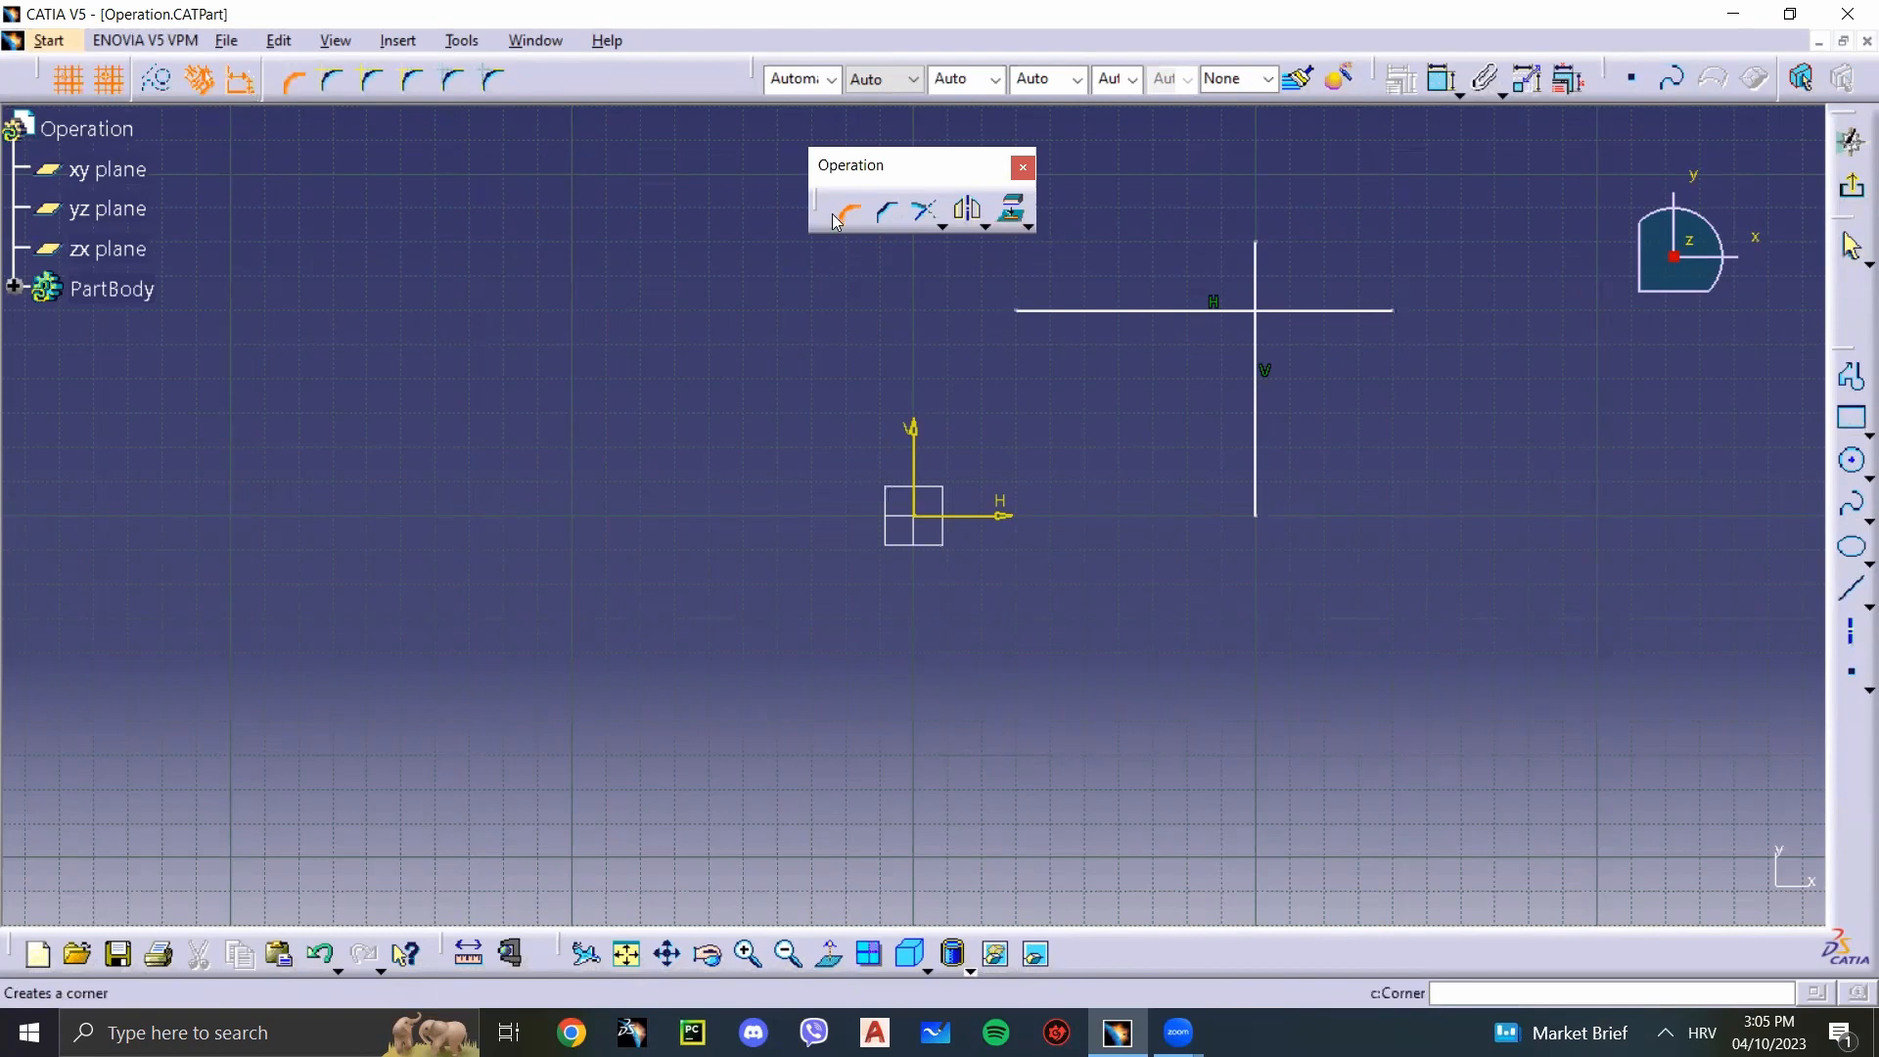
{"action": "key", "text": "Escape"}
{"action": "left_click_drag", "start_coordinate": [41, 79], "coordinate": [306, 340]}
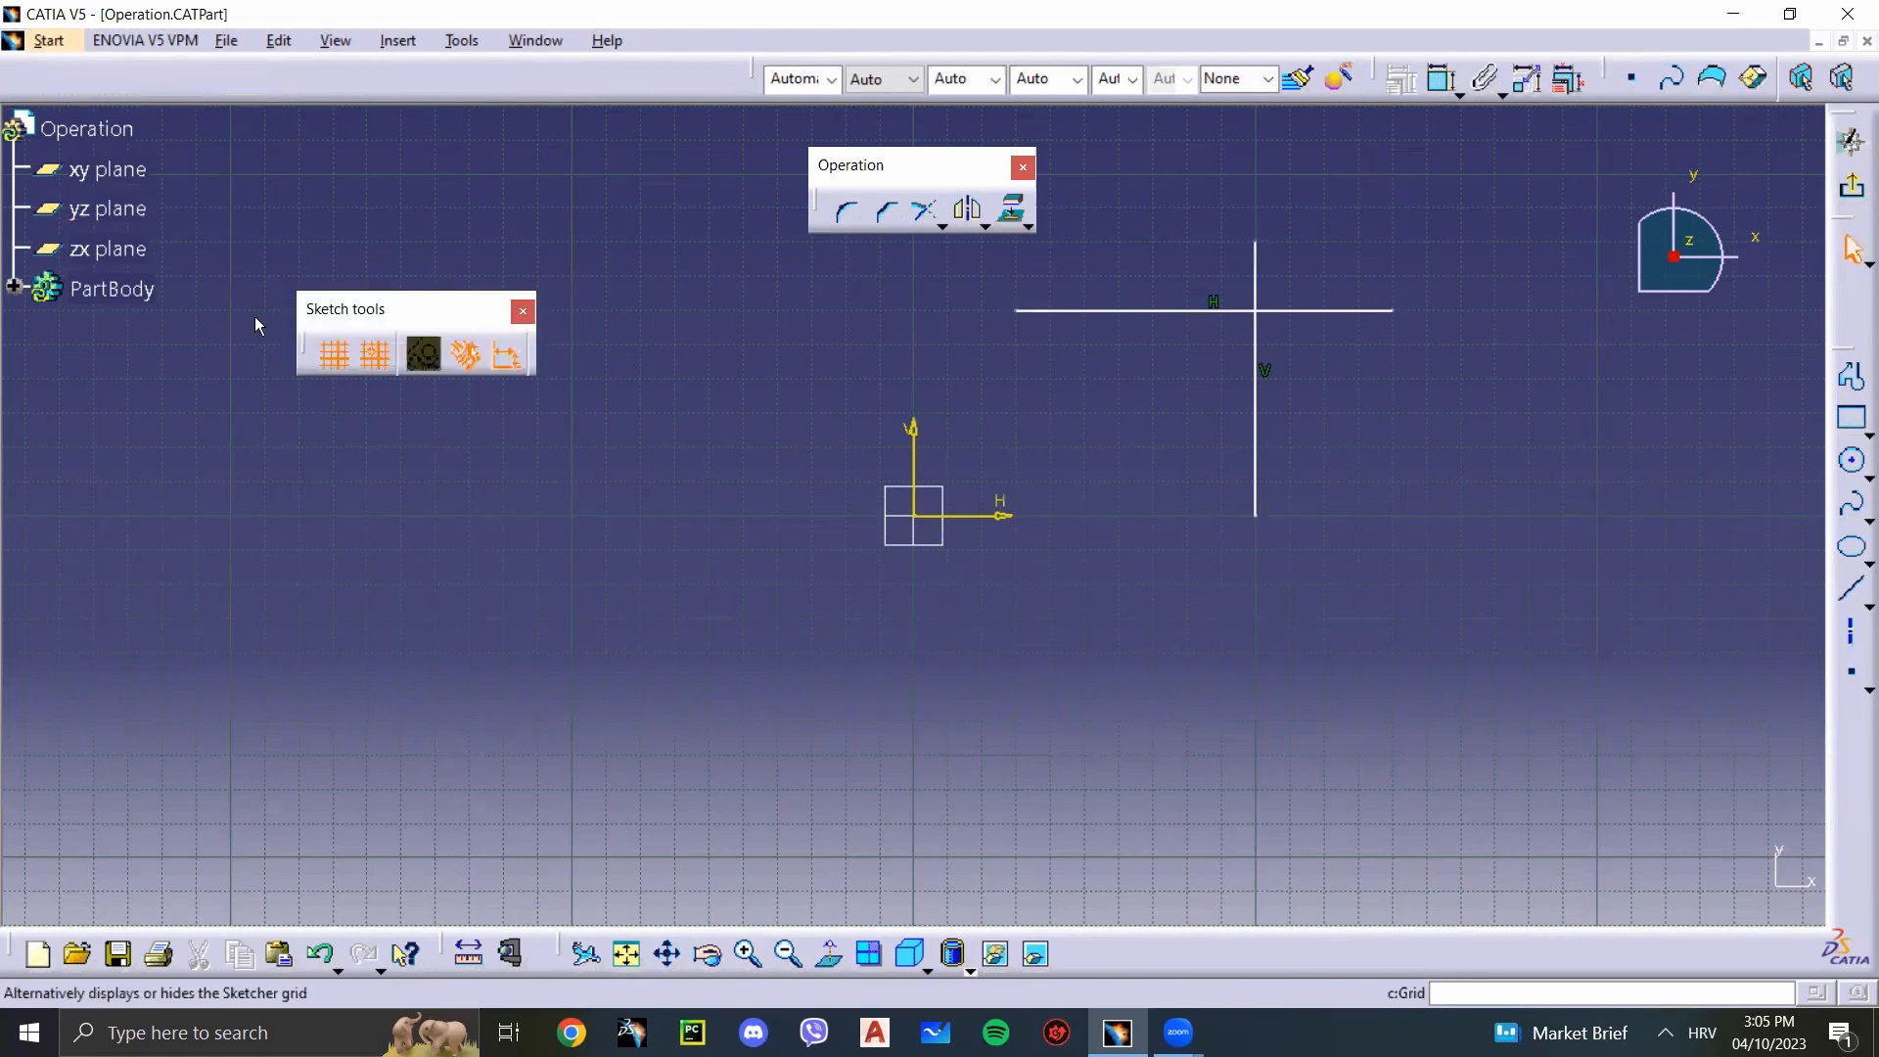
{"action": "right_click", "coordinate": [370, 90]}
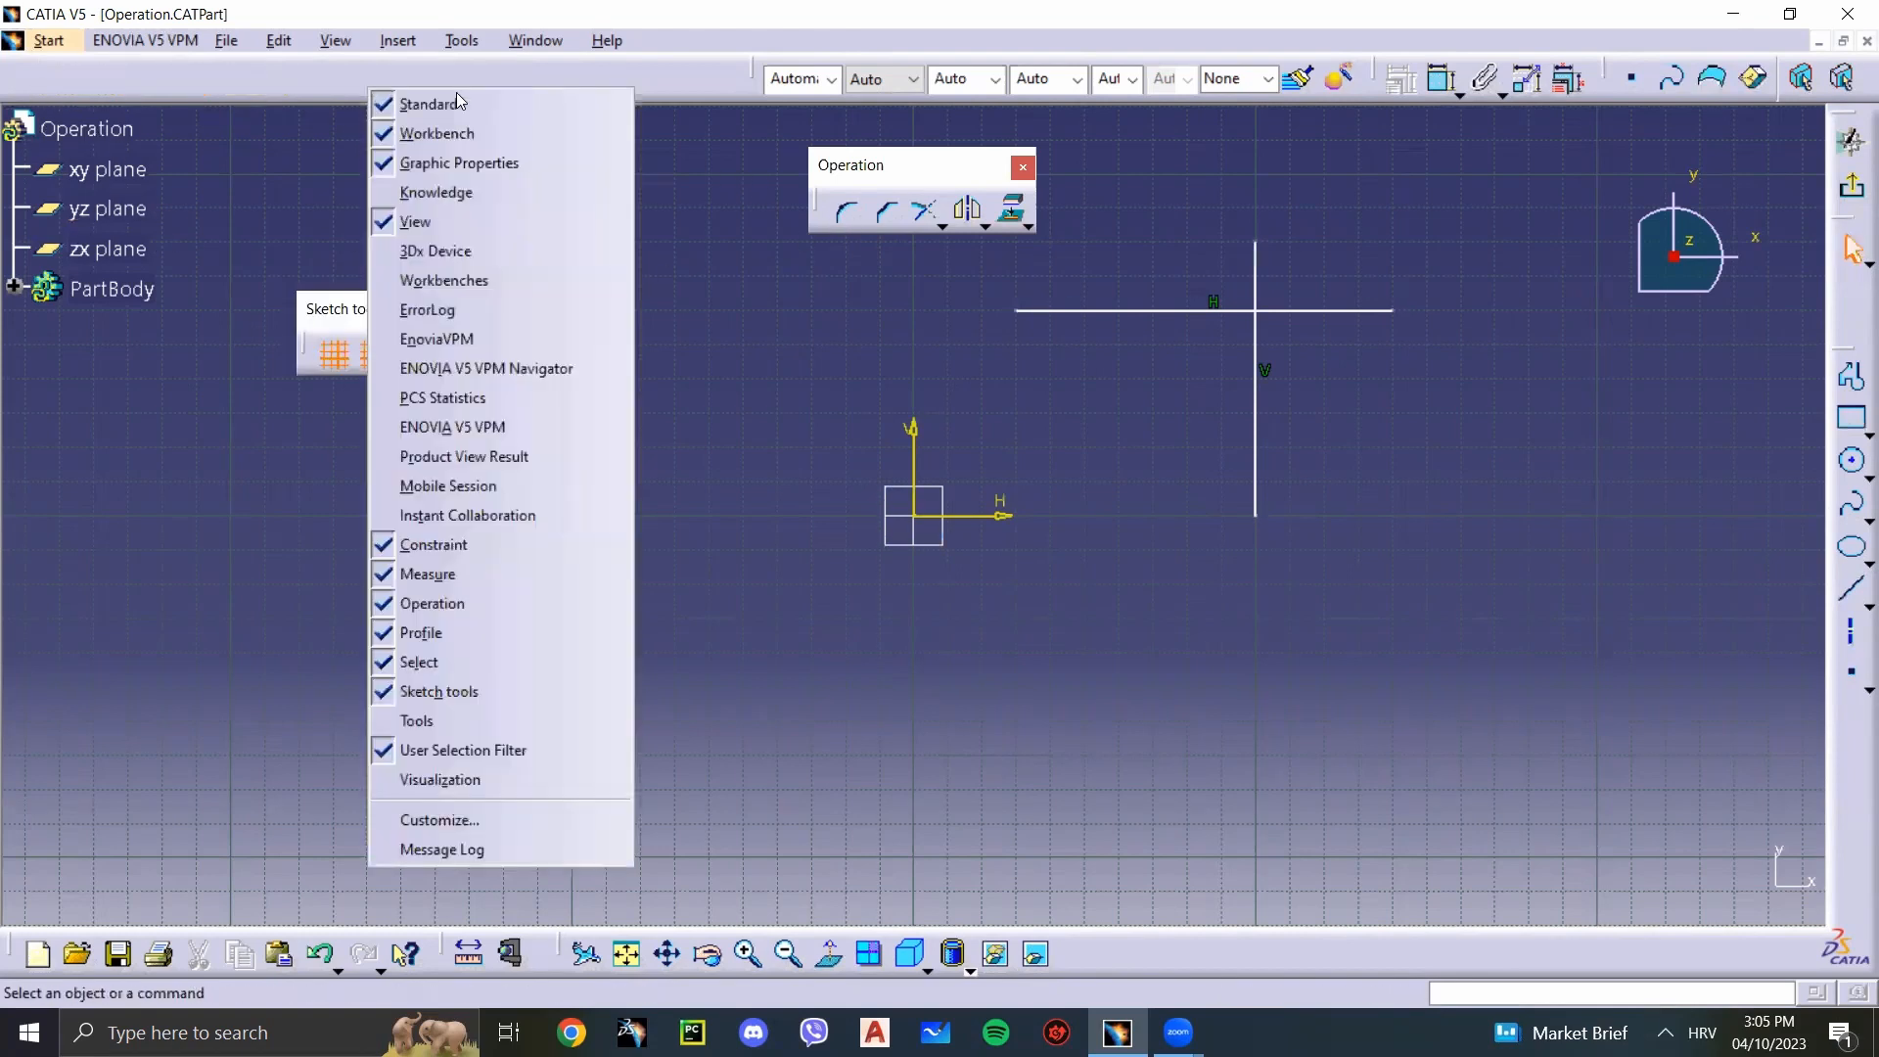
{"action": "left_click", "coordinate": [317, 81]}
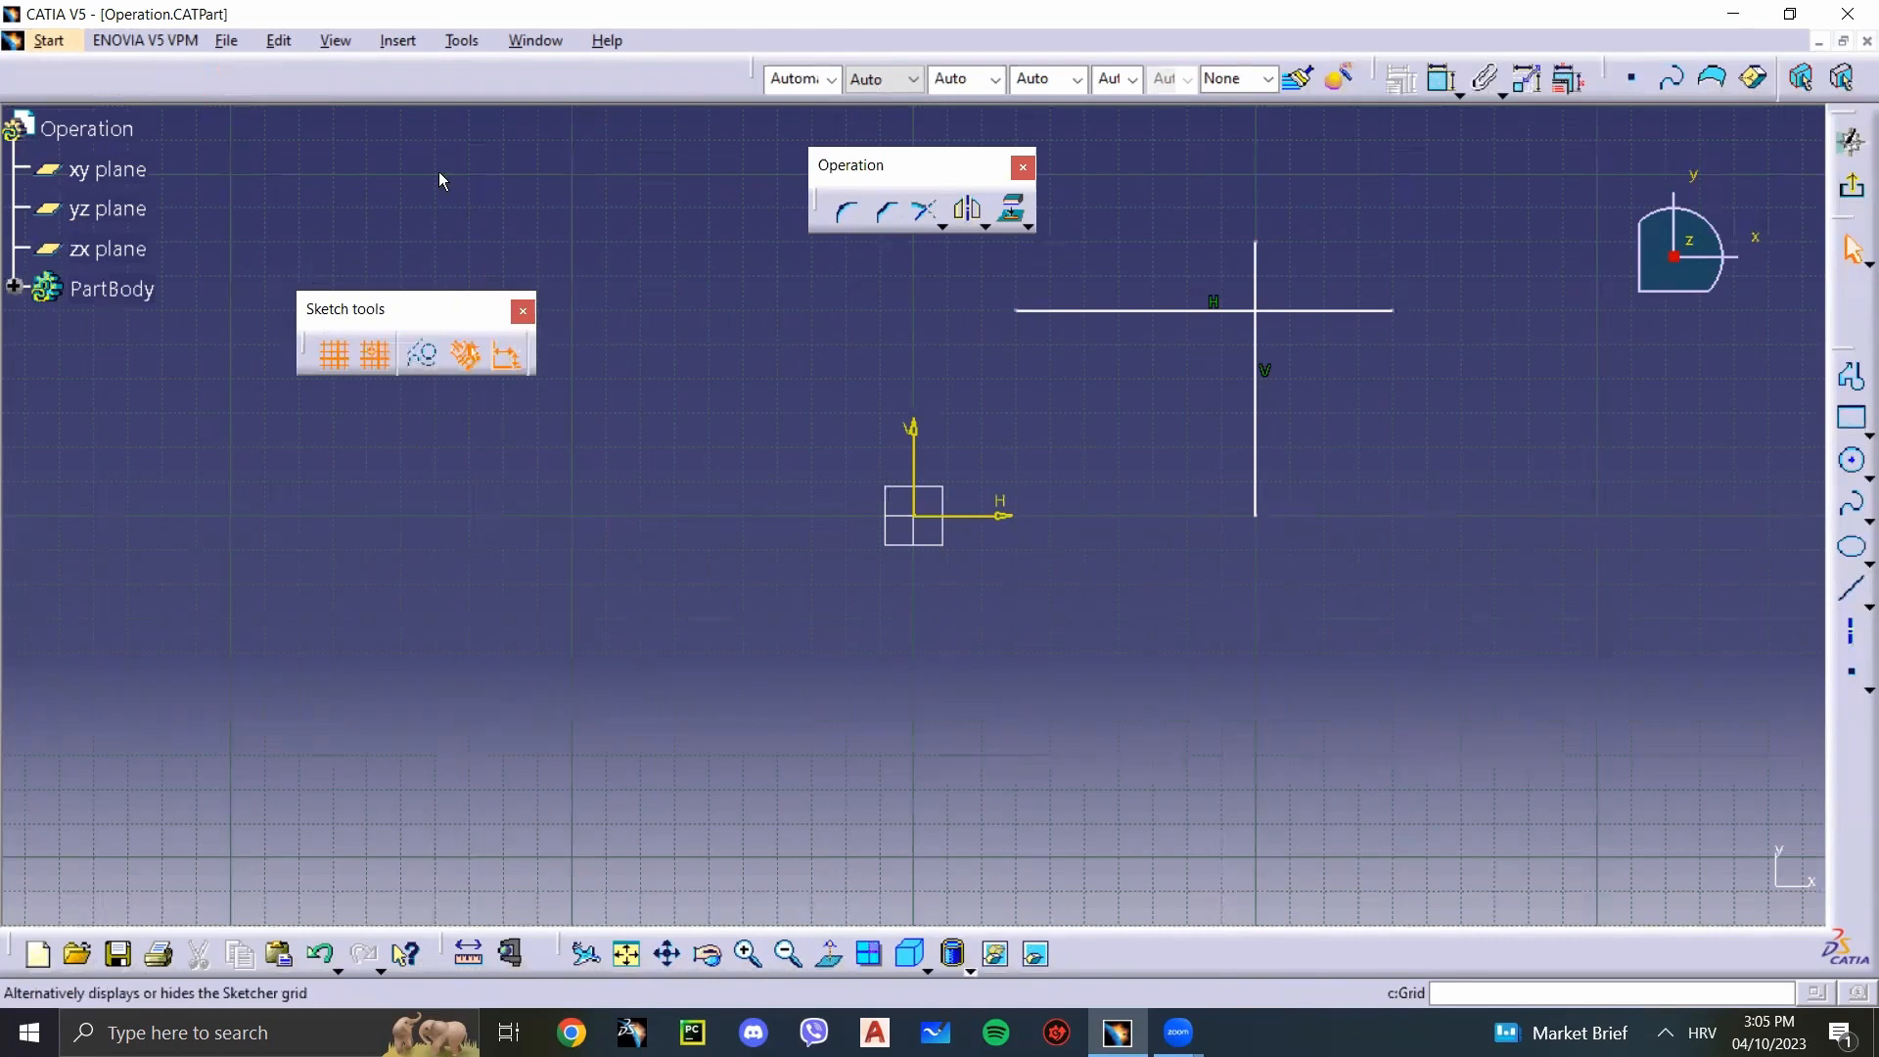
{"action": "right_click", "coordinate": [424, 77]}
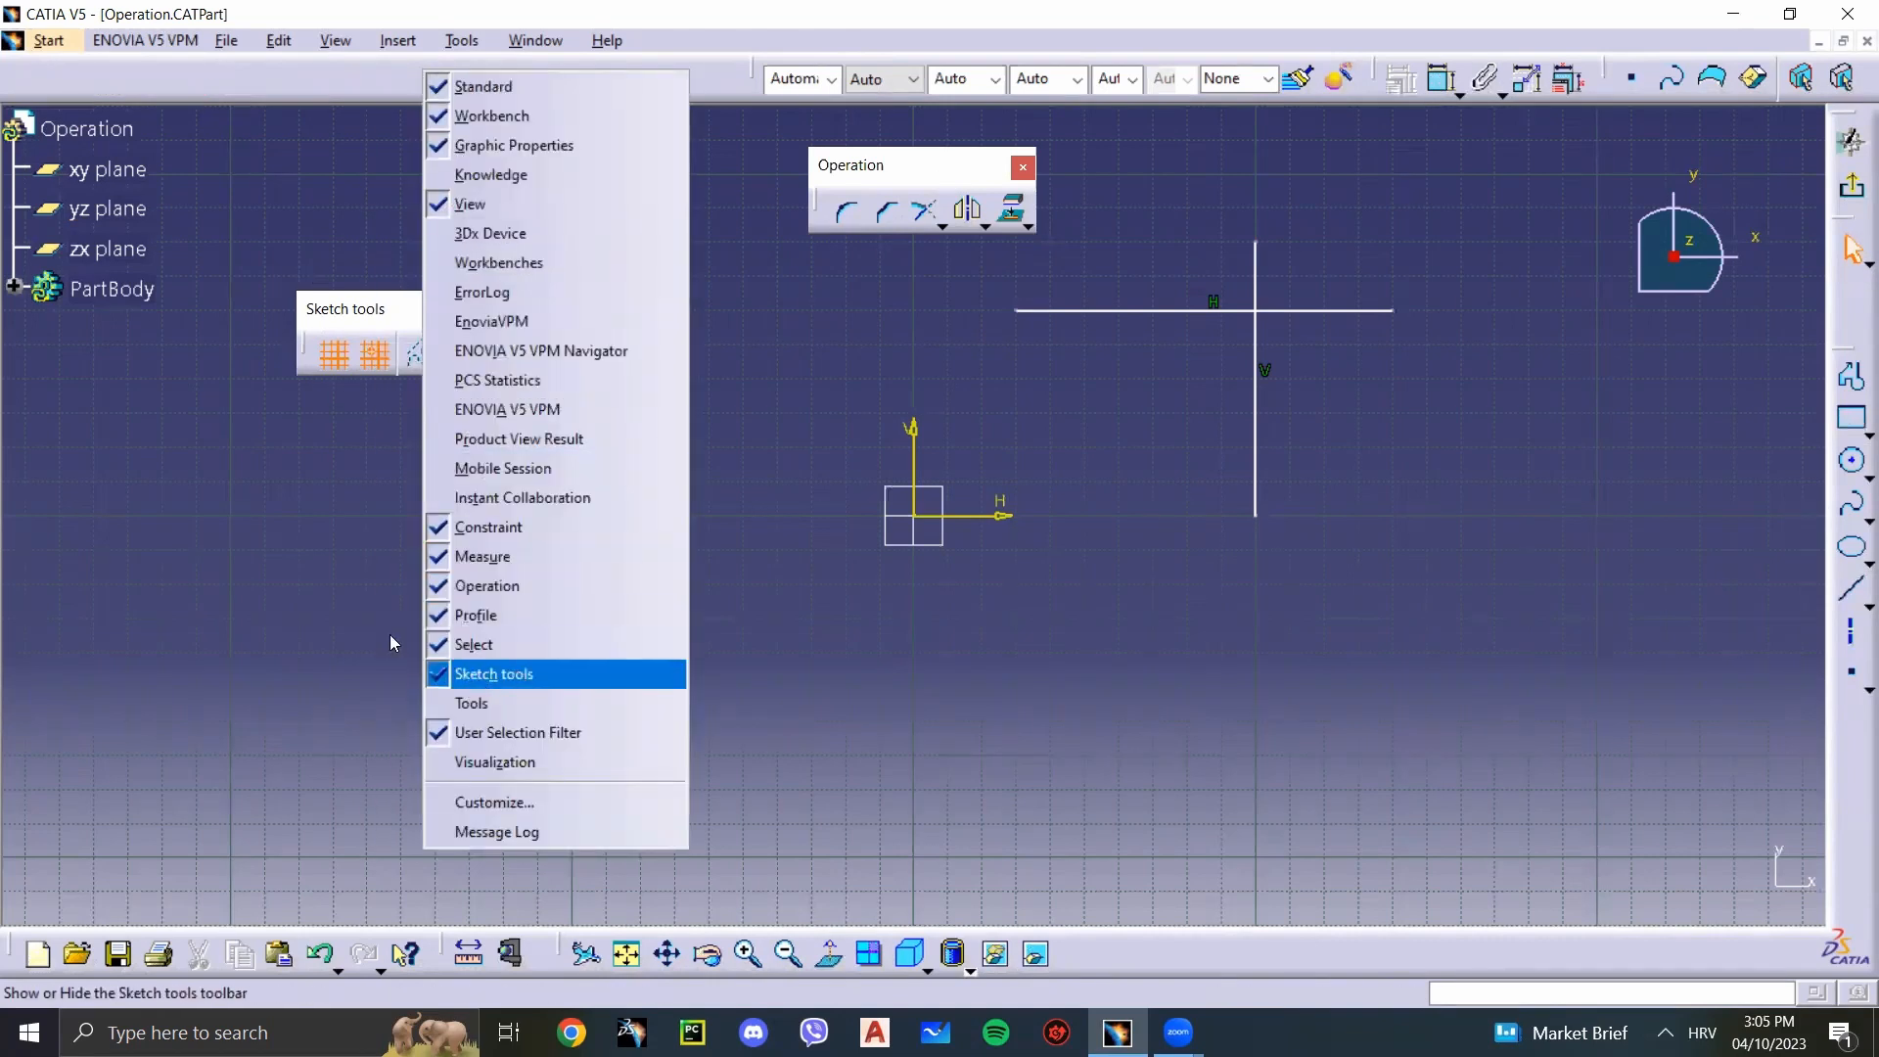
{"action": "left_click", "coordinate": [208, 518]}
Step: Look through the sketch Operation command groups, and dock the Sketch tools toolbar again
{"action": "left_click", "coordinate": [409, 40]}
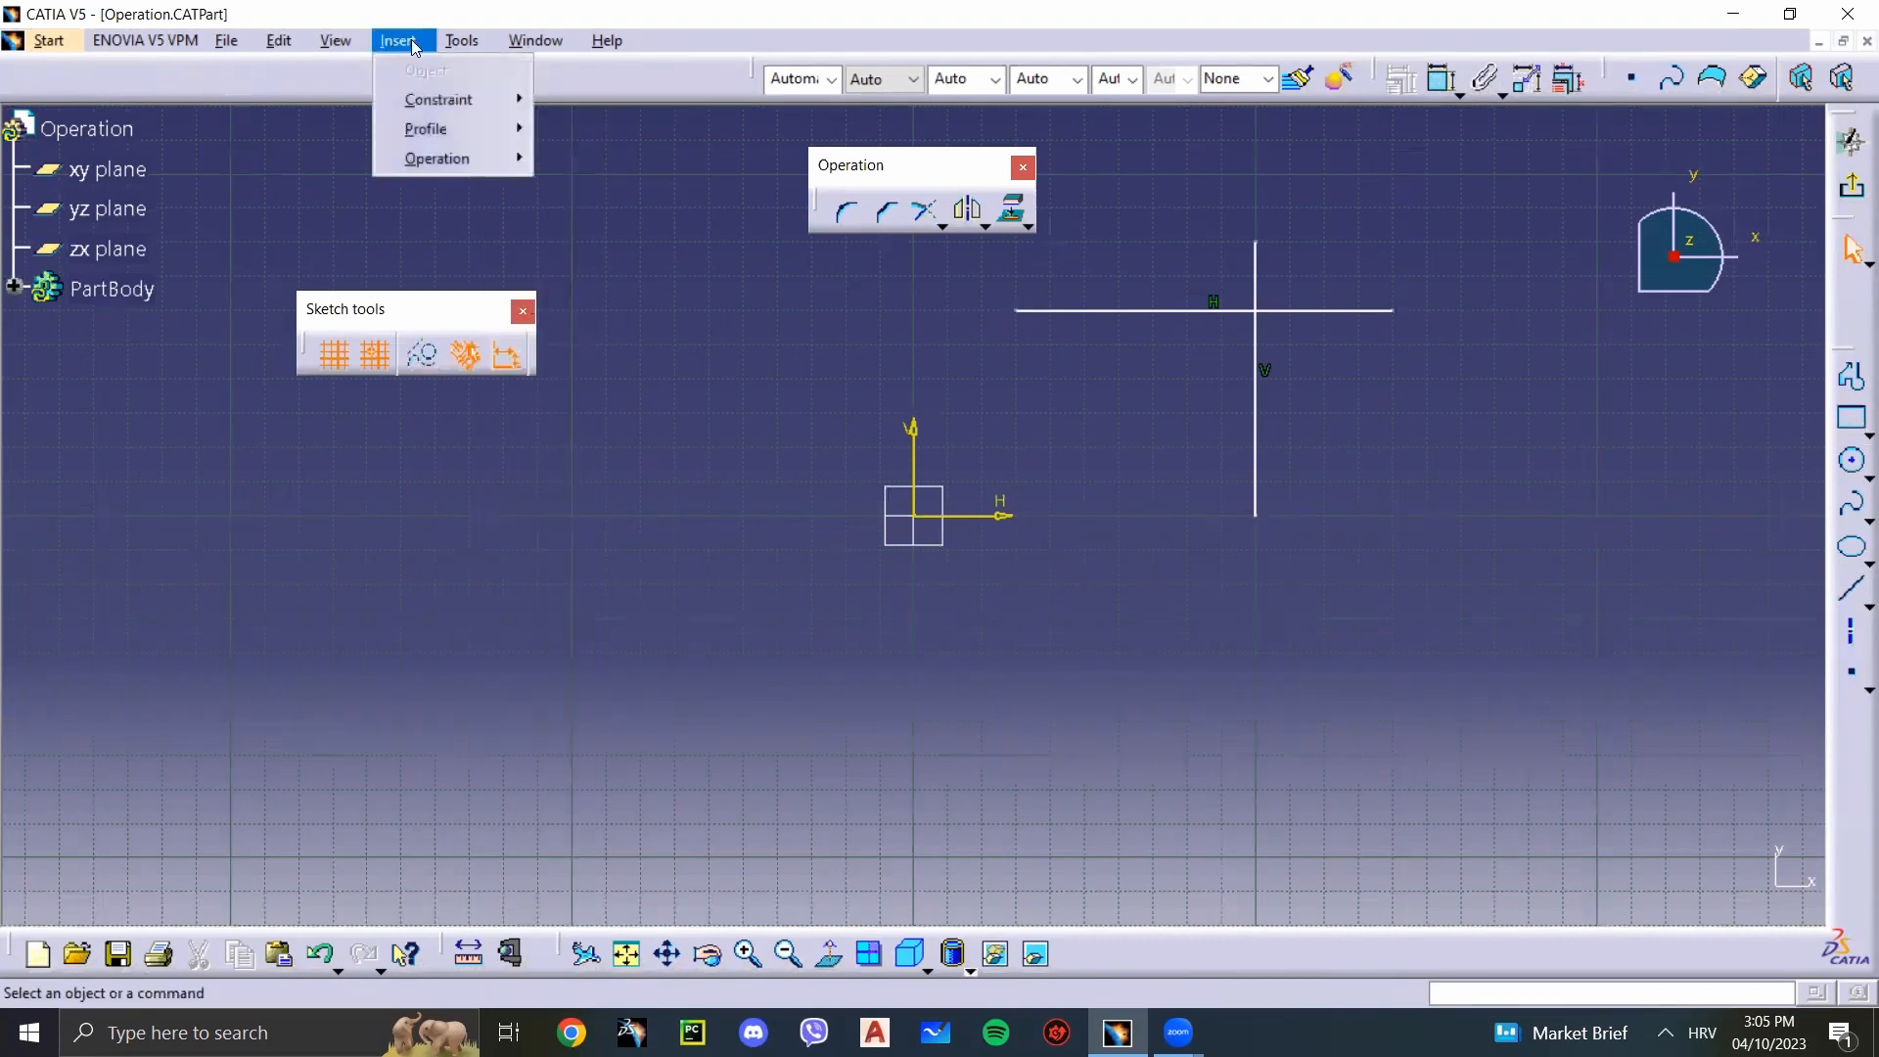
{"action": "mouse_move", "coordinate": [450, 159]}
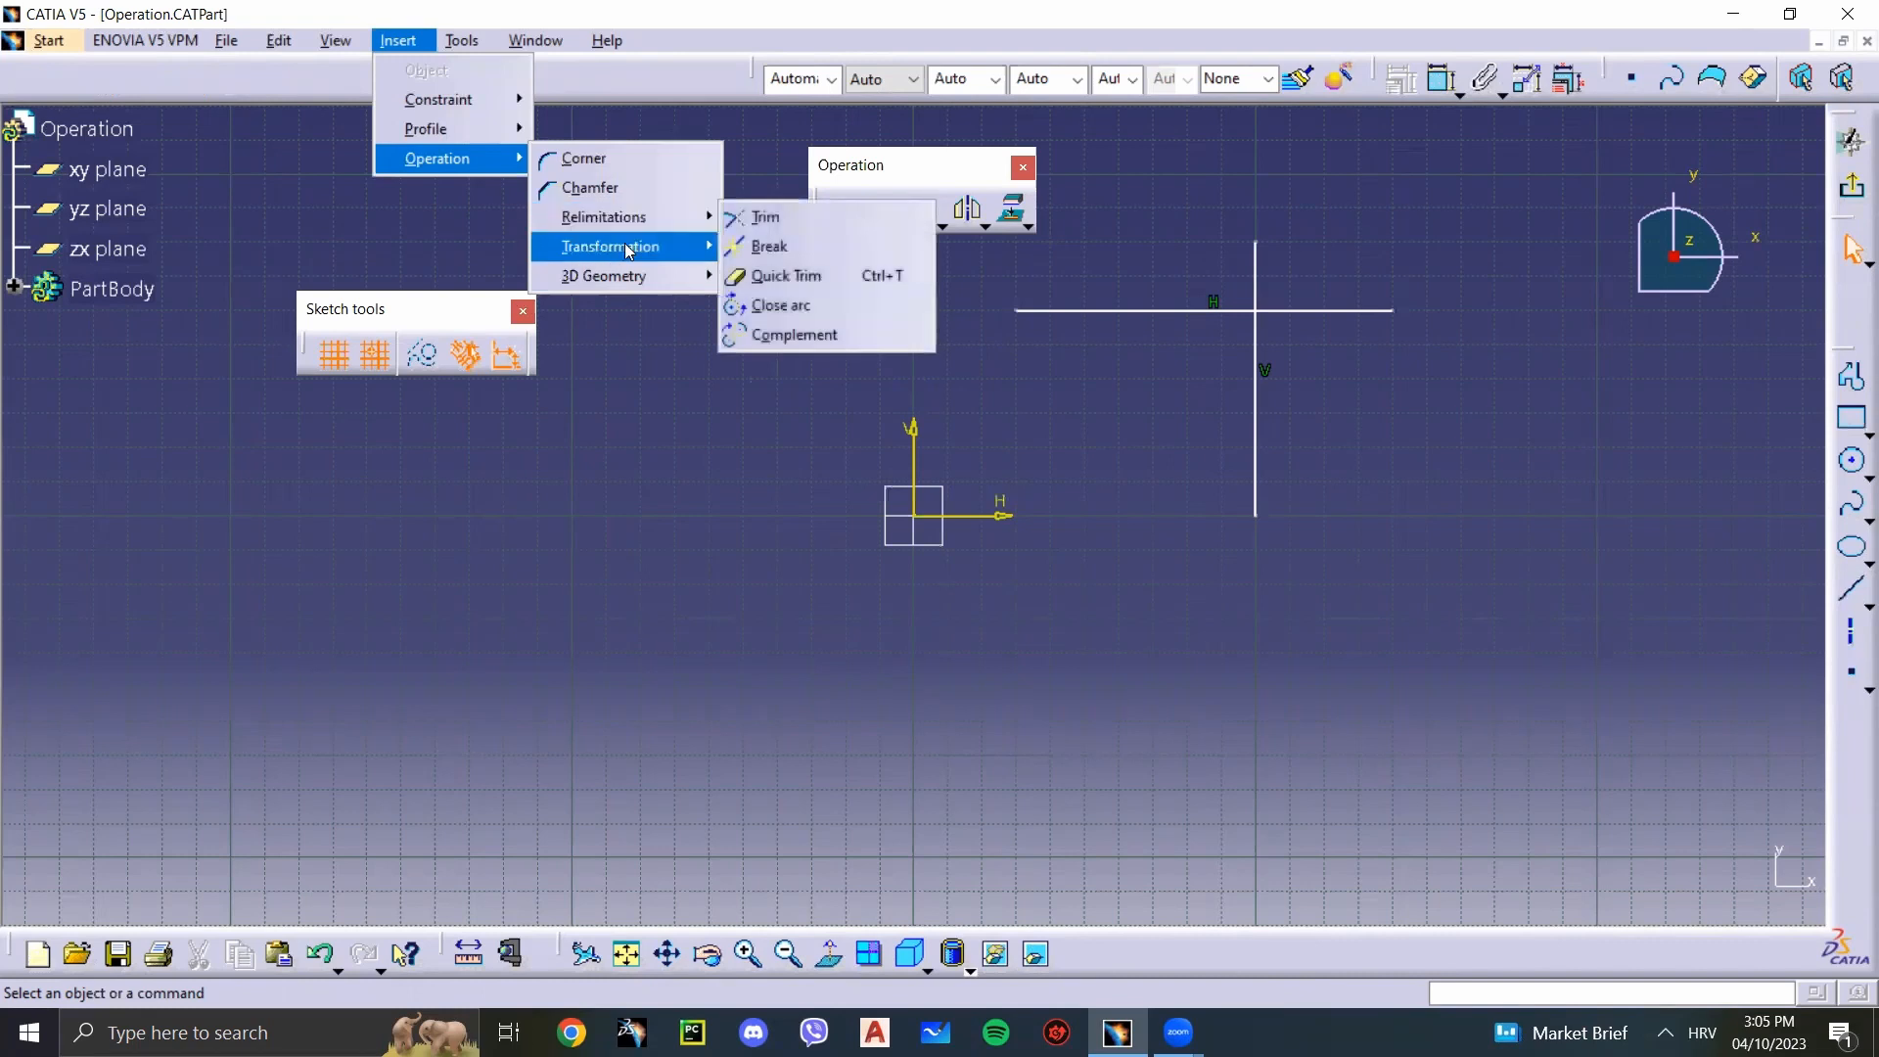
{"action": "mouse_move", "coordinate": [593, 280]}
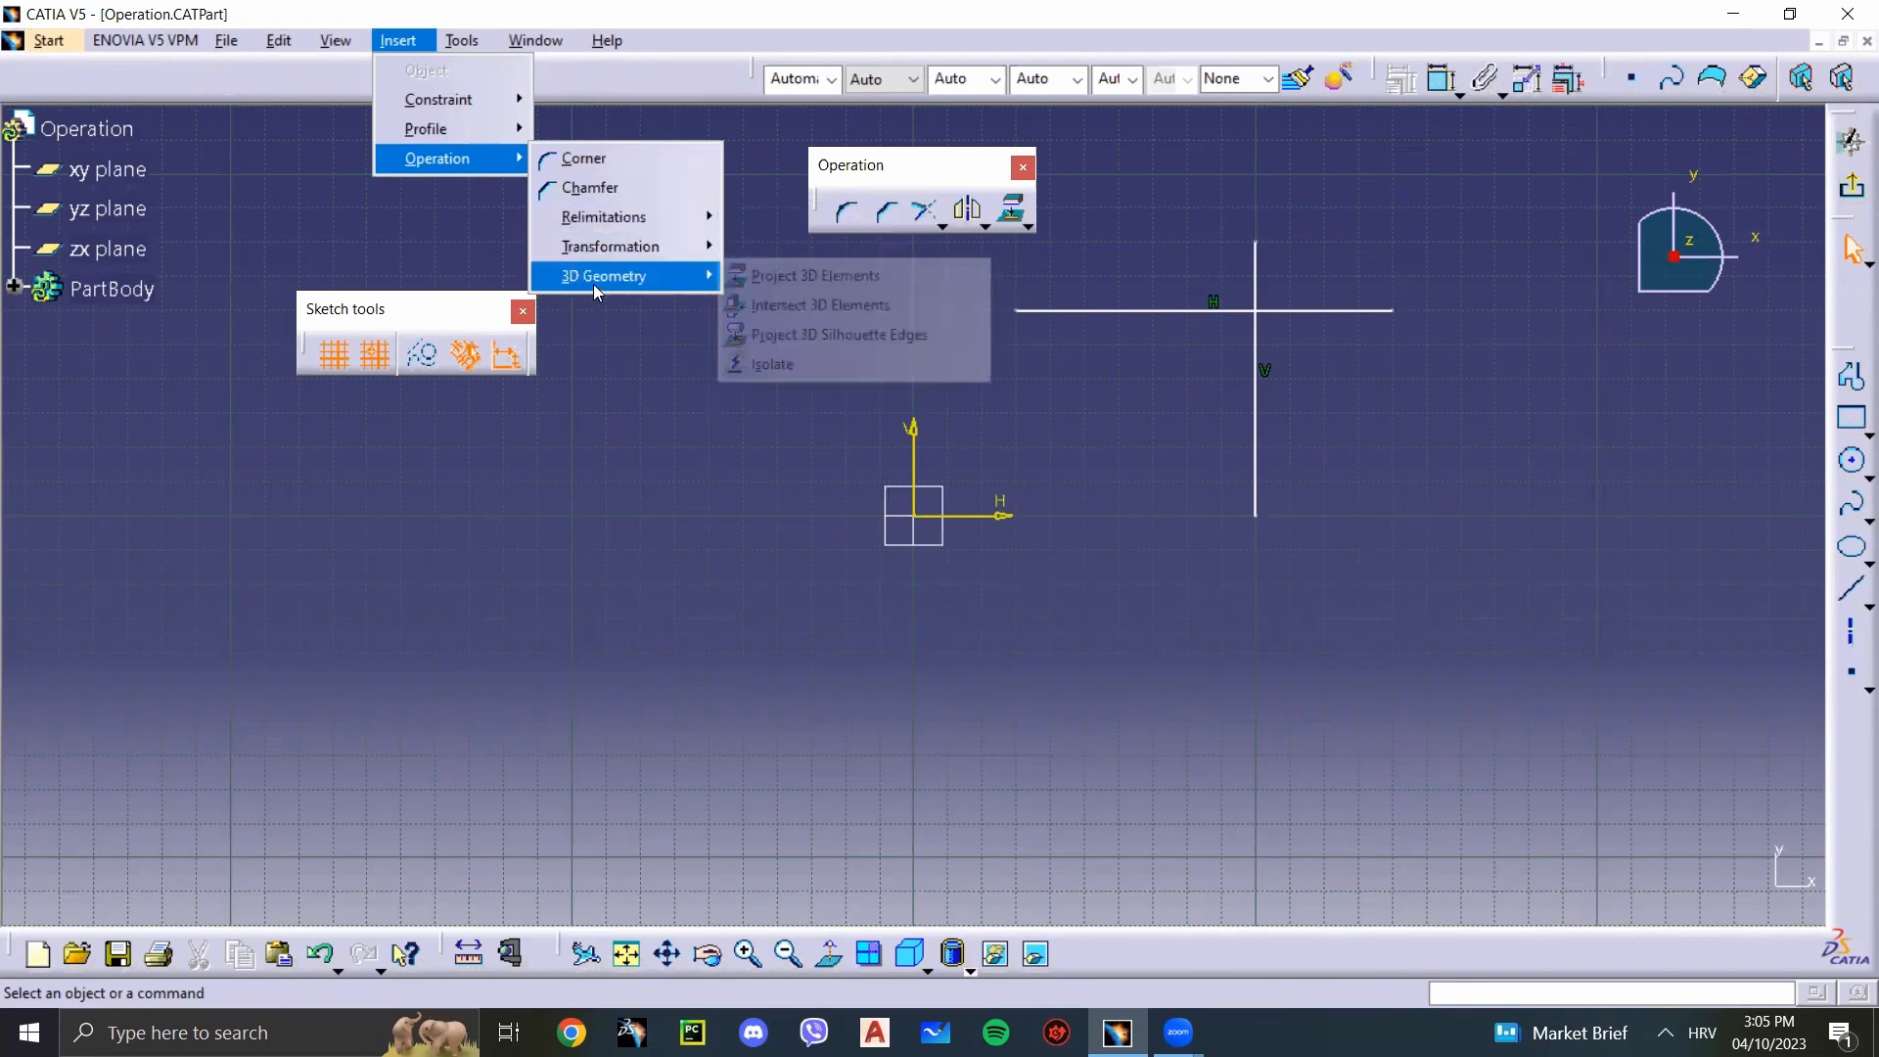
{"action": "left_click", "coordinate": [699, 423]}
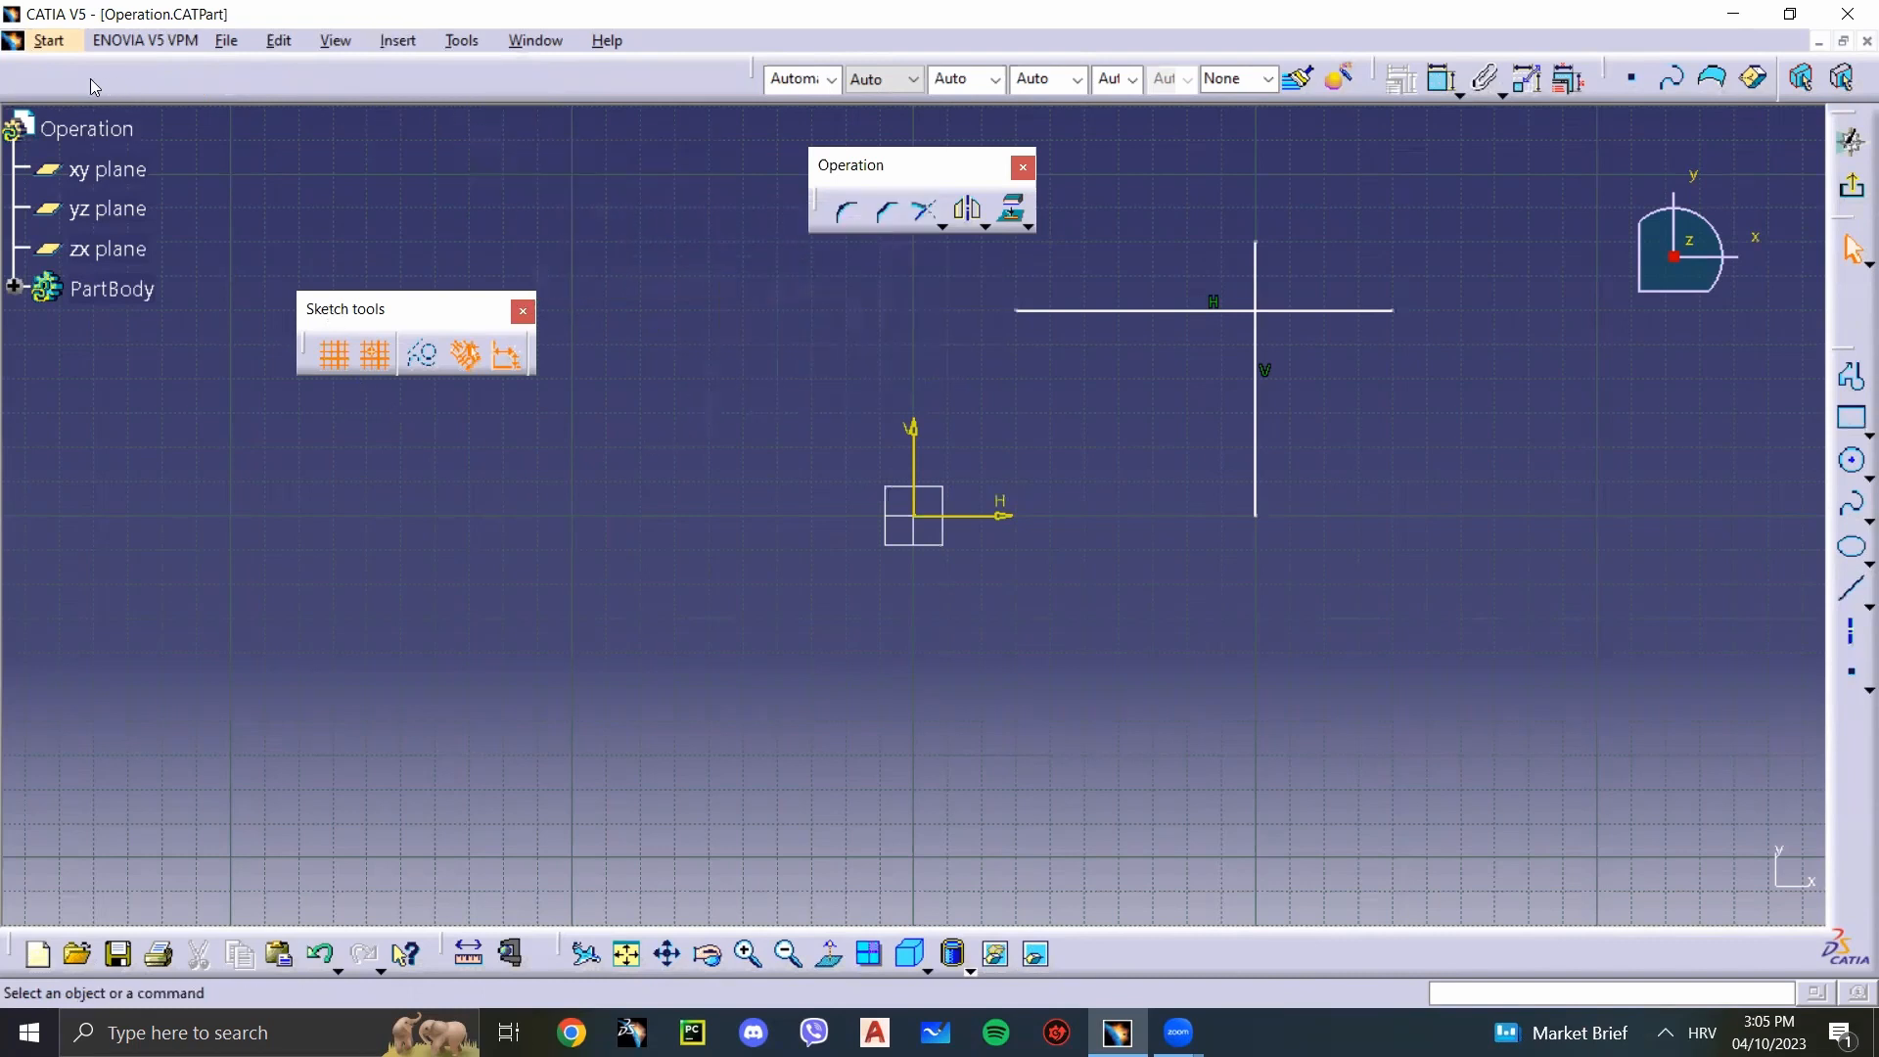
{"action": "left_click_drag", "start_coordinate": [90, 79], "coordinate": [90, 80]}
Step: Try a 40 mm radius Corner above the horizontal line and left of the vertical line, and undo it
{"action": "left_click", "coordinate": [848, 210]}
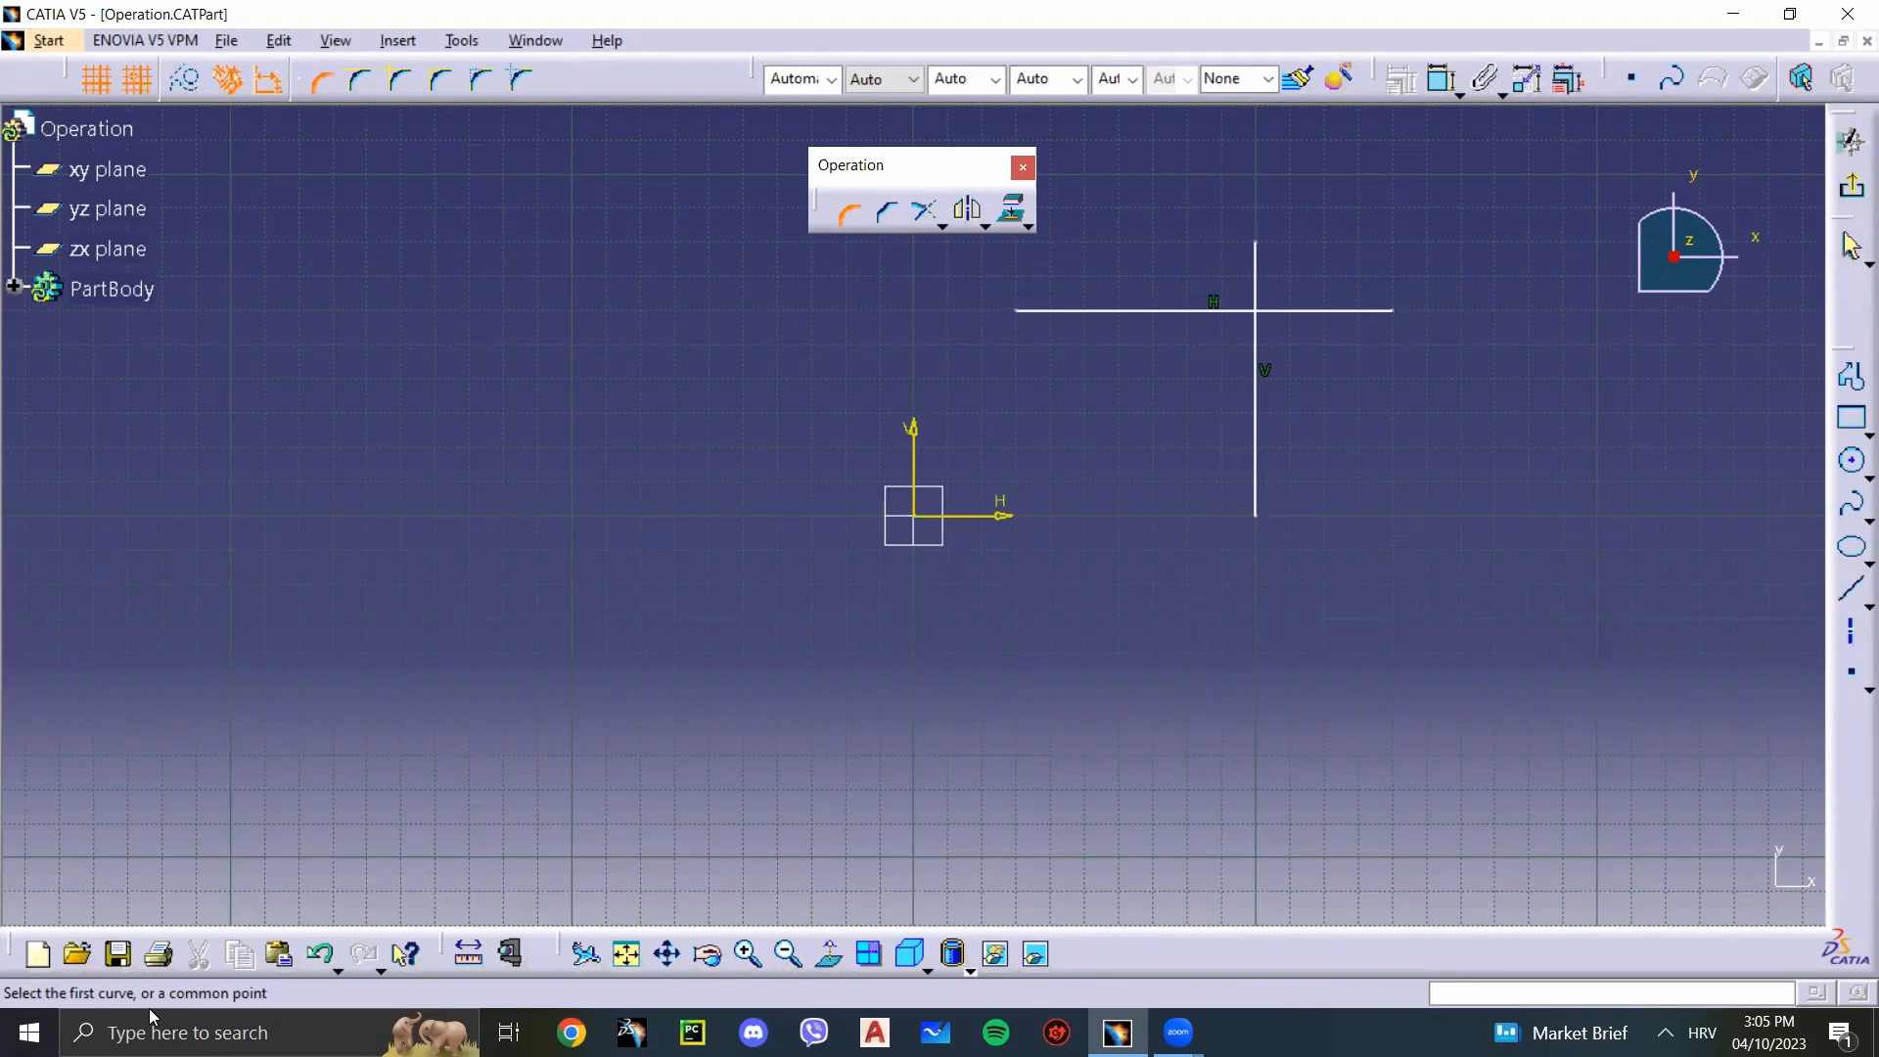
{"action": "left_click", "coordinate": [1261, 427]}
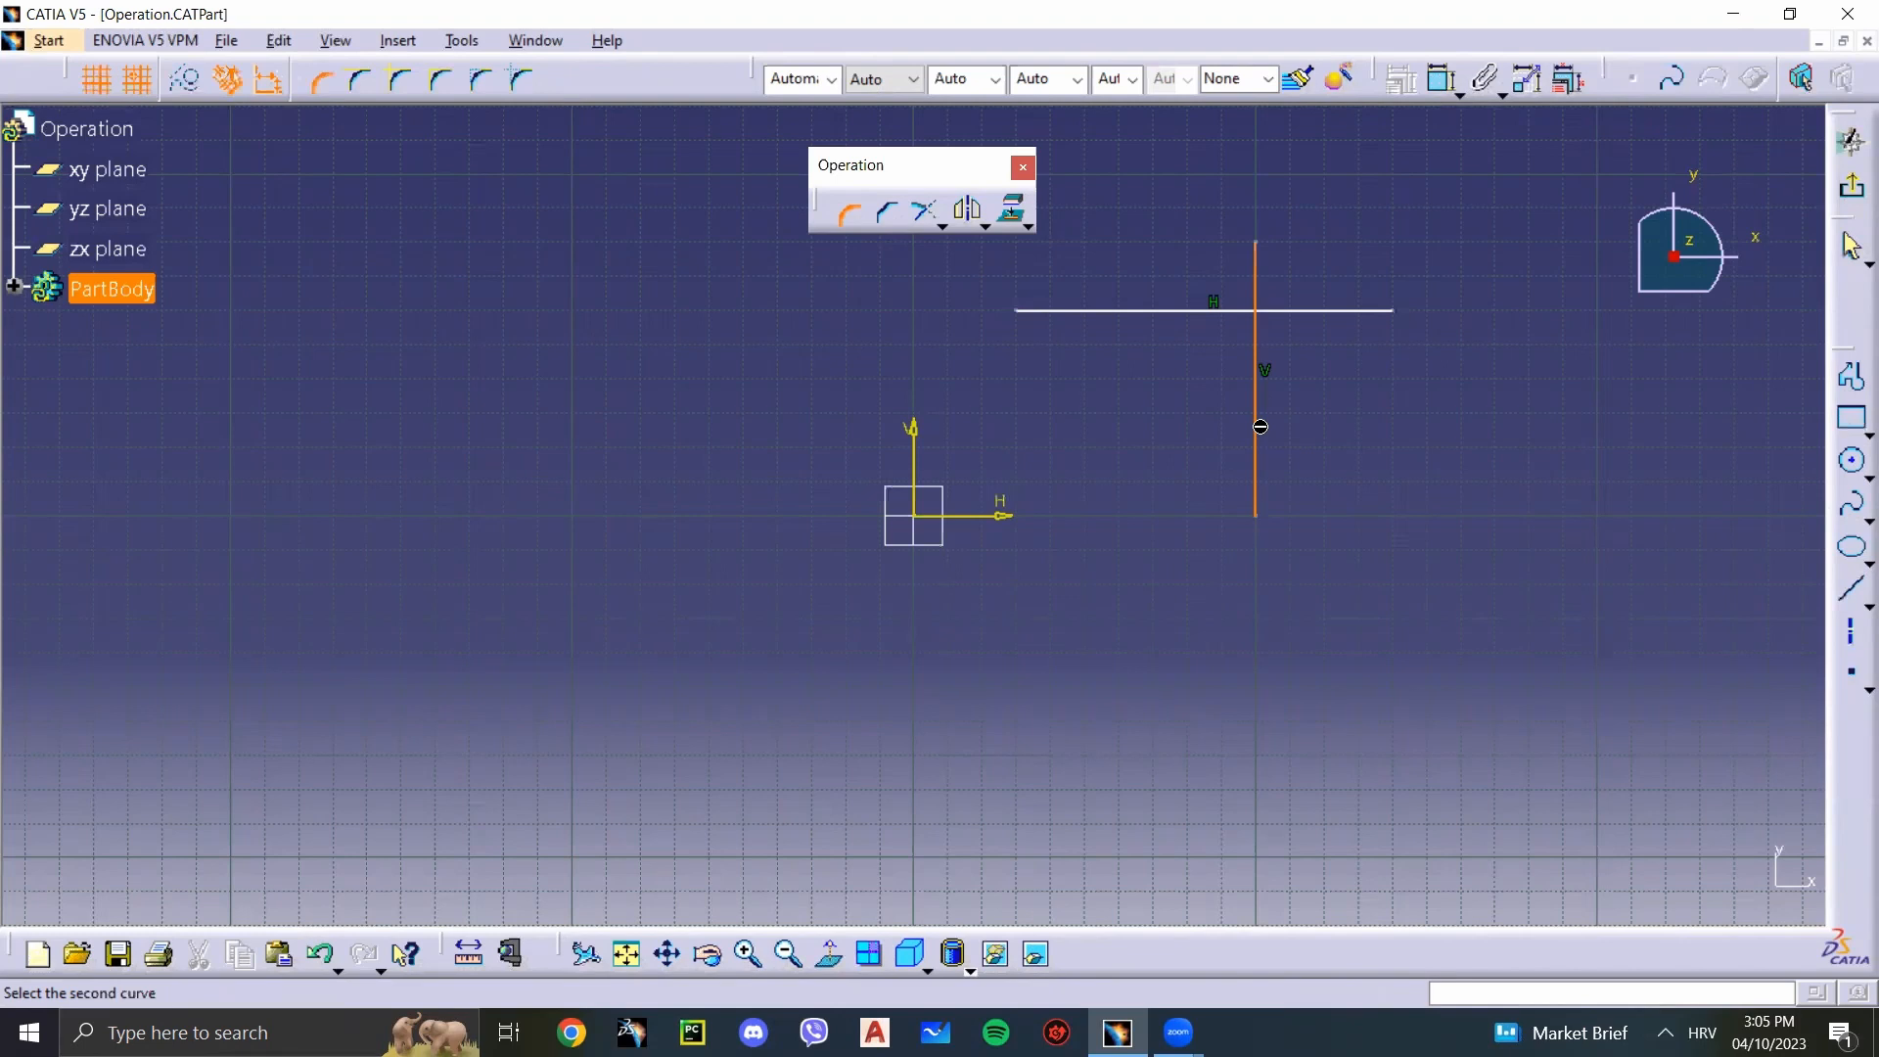
{"action": "left_click", "coordinate": [1164, 313]}
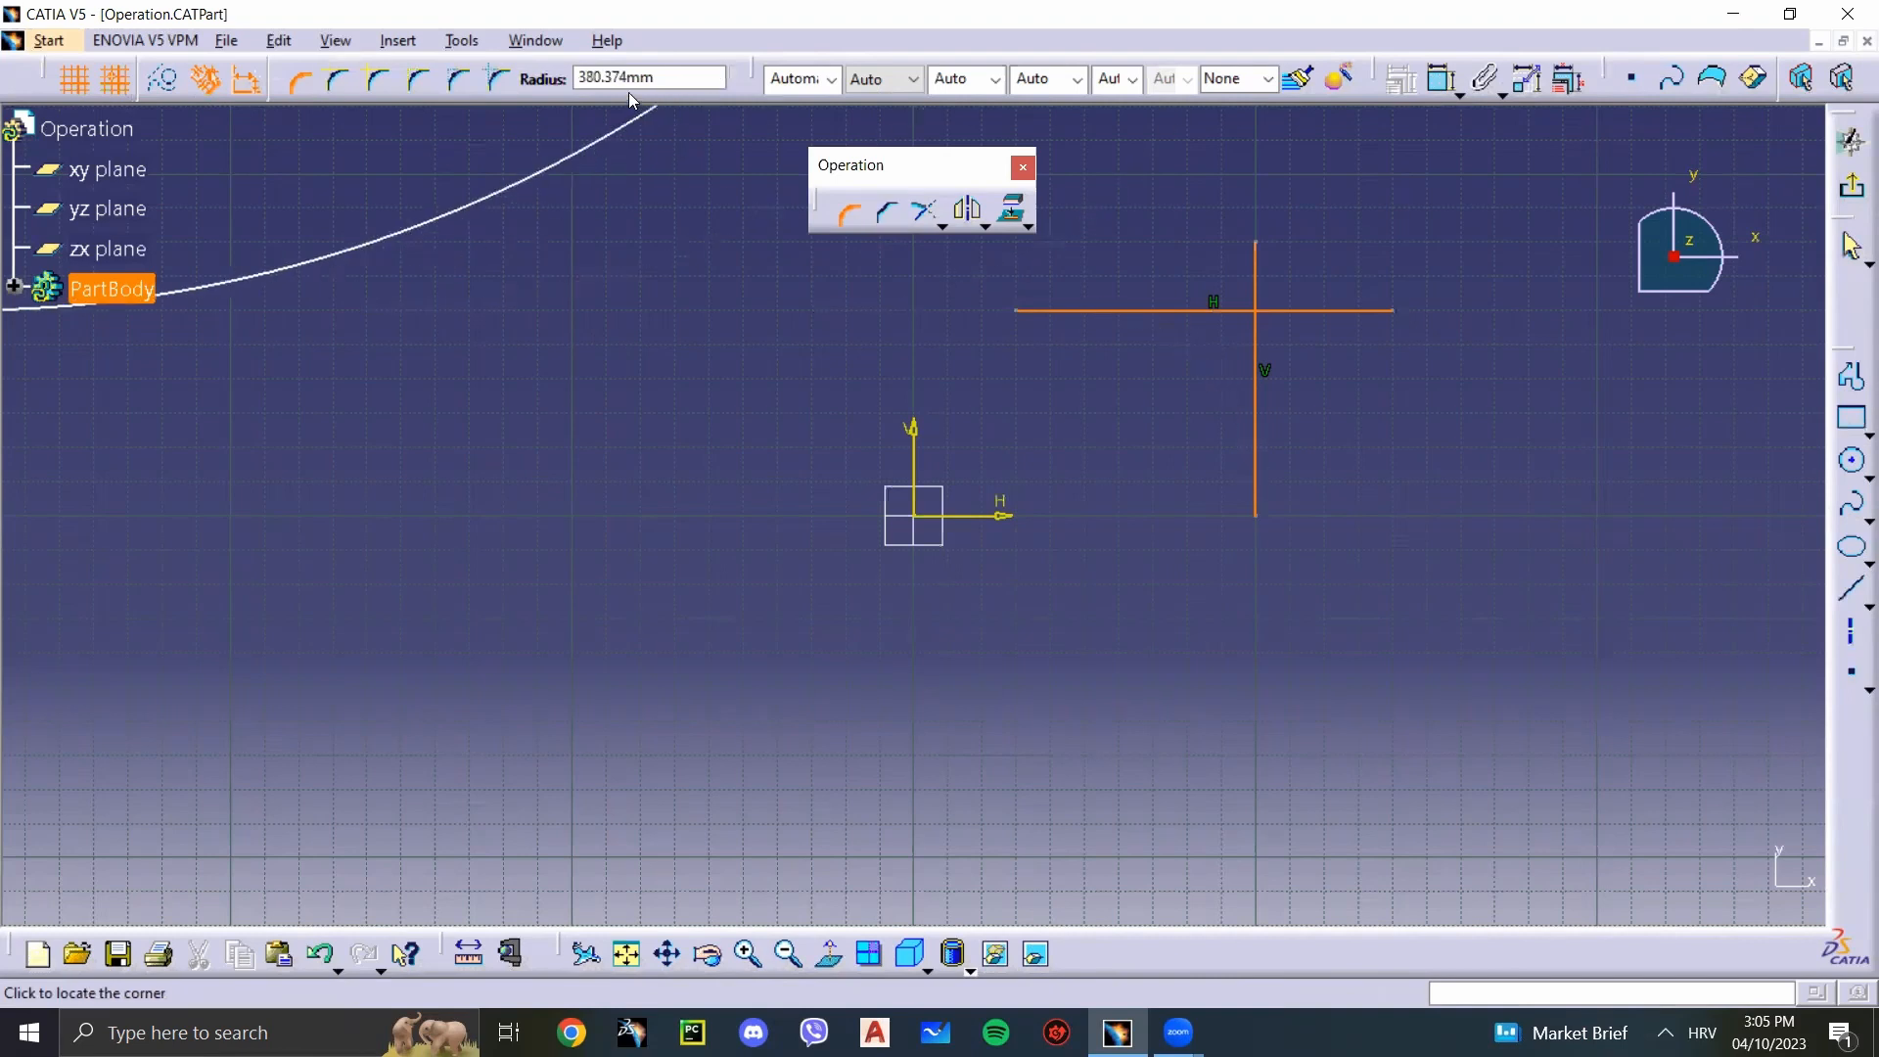
{"action": "left_click_drag", "start_coordinate": [696, 81], "coordinate": [541, 76]}
{"action": "type", "text": "40"}
{"action": "key", "text": "Return"}
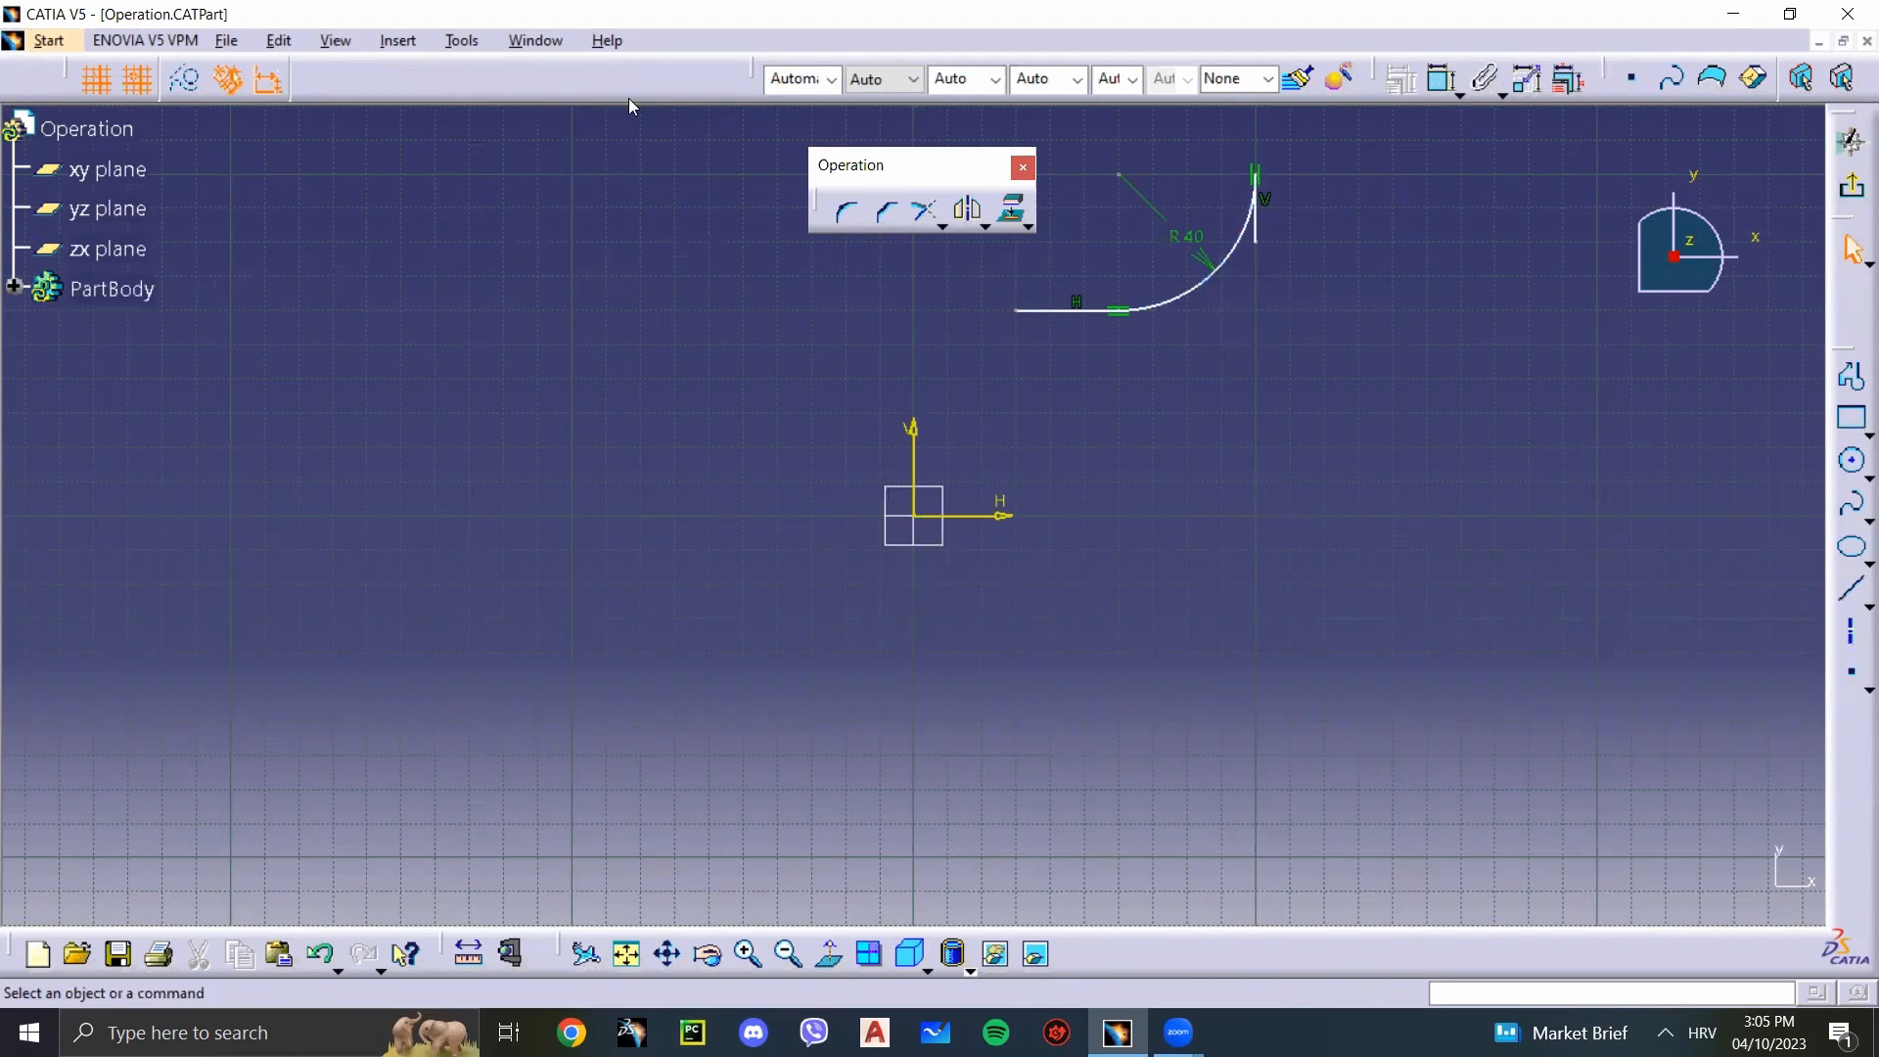
{"action": "key", "text": "ctrl+z"}
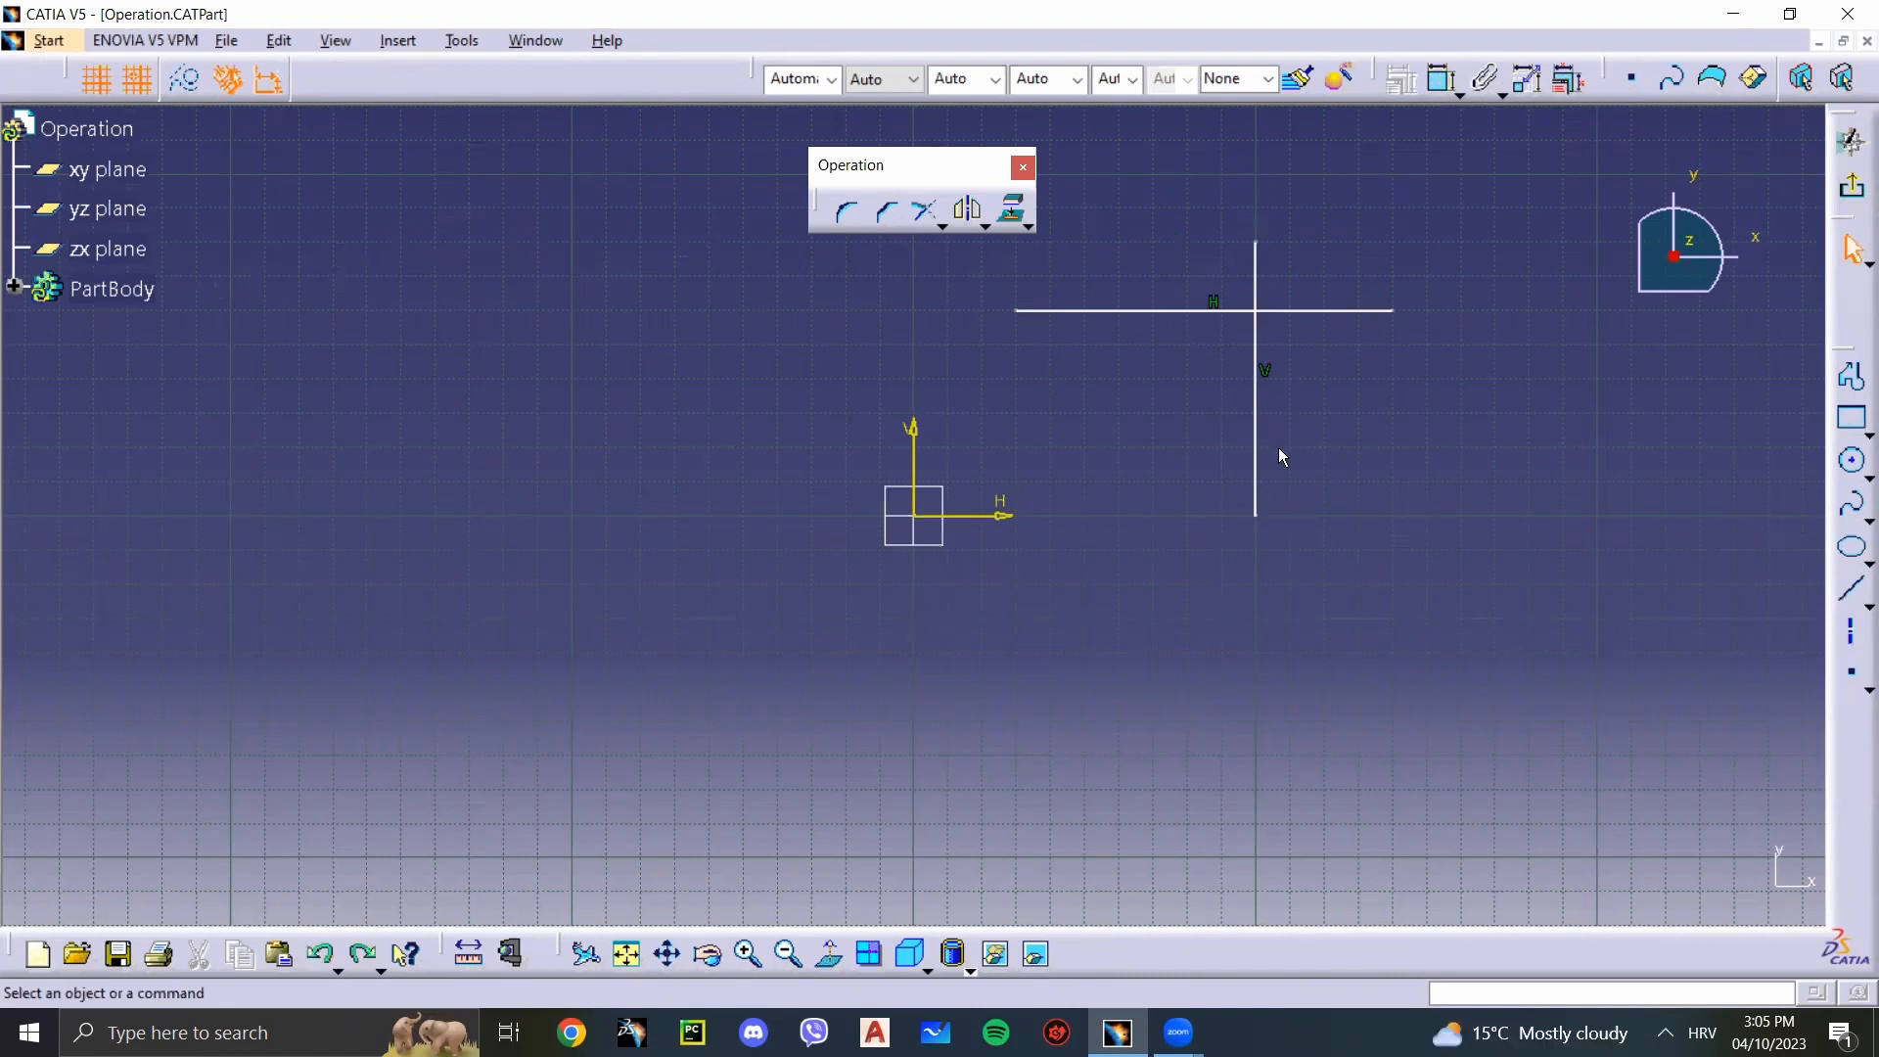
Step: Try a 40 mm radius Corner below the horizontal line and left of the vertical line, and undo it
{"action": "left_click", "coordinate": [847, 210]}
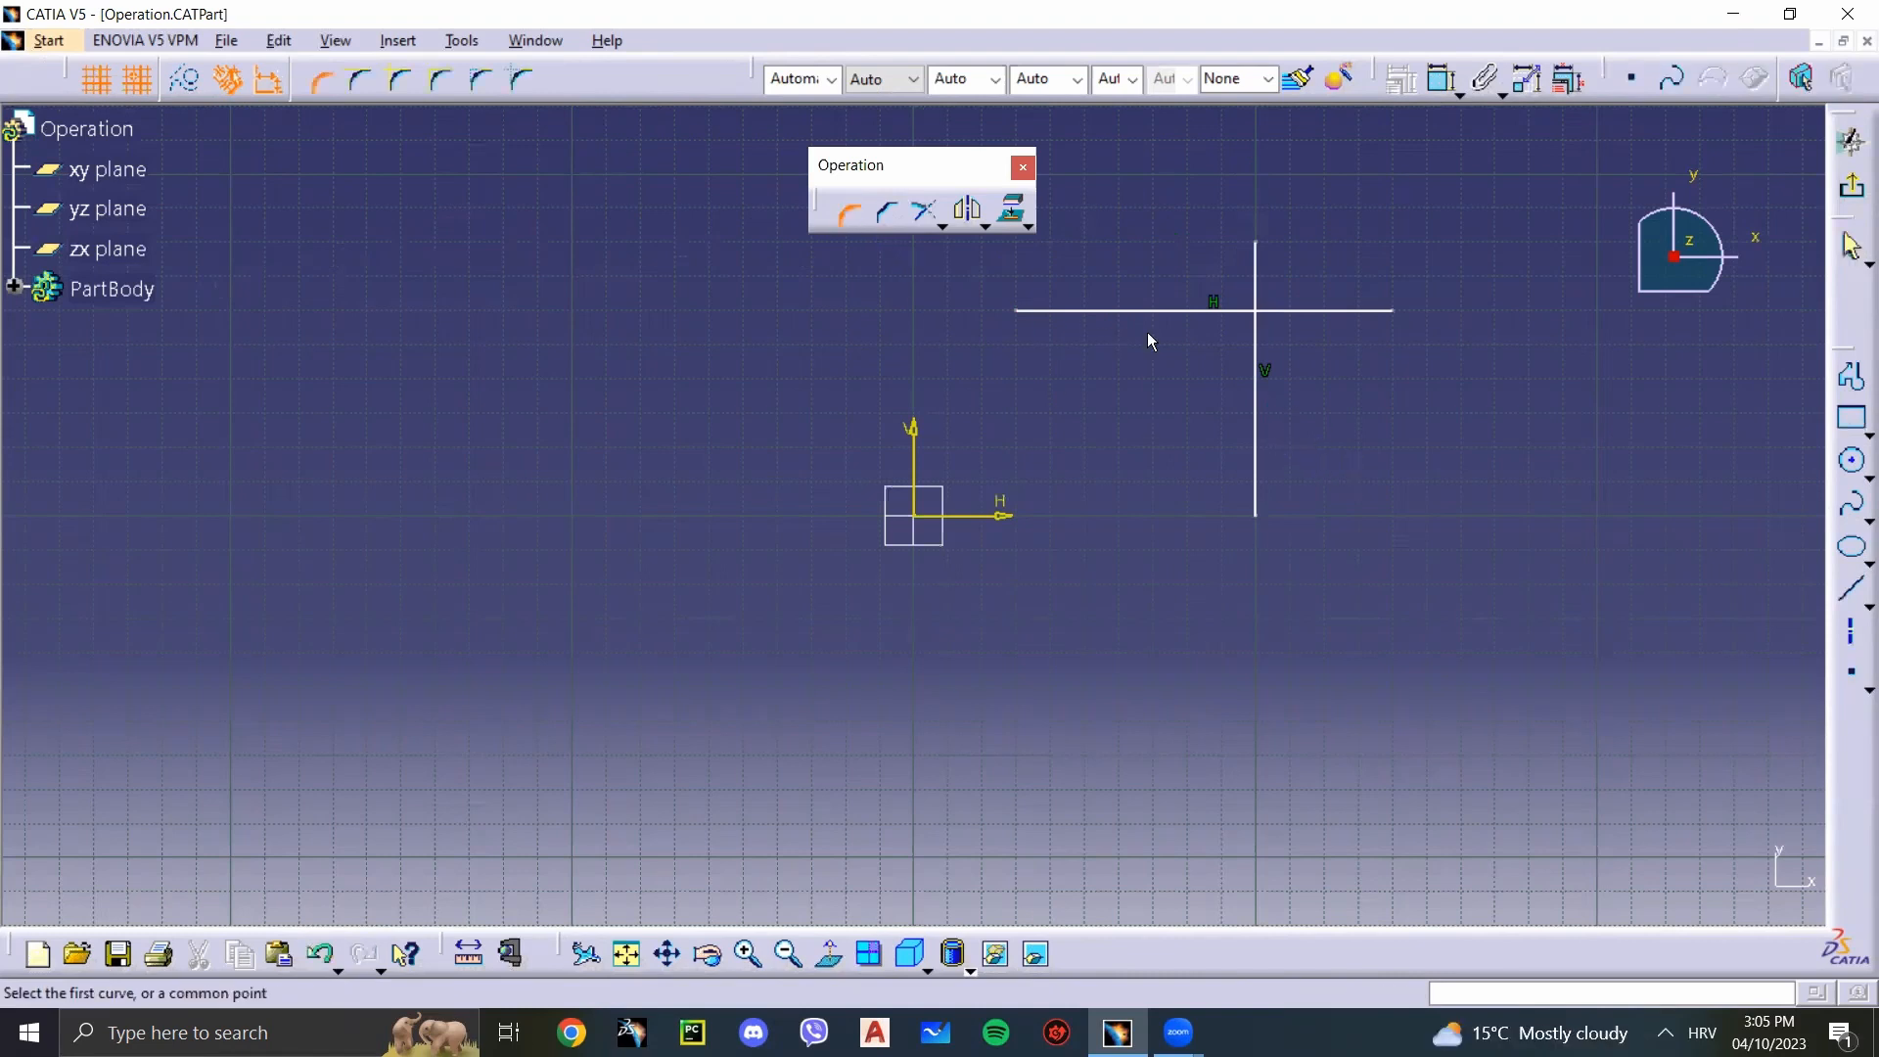
{"action": "left_click", "coordinate": [1178, 311]}
{"action": "left_click", "coordinate": [1255, 418]}
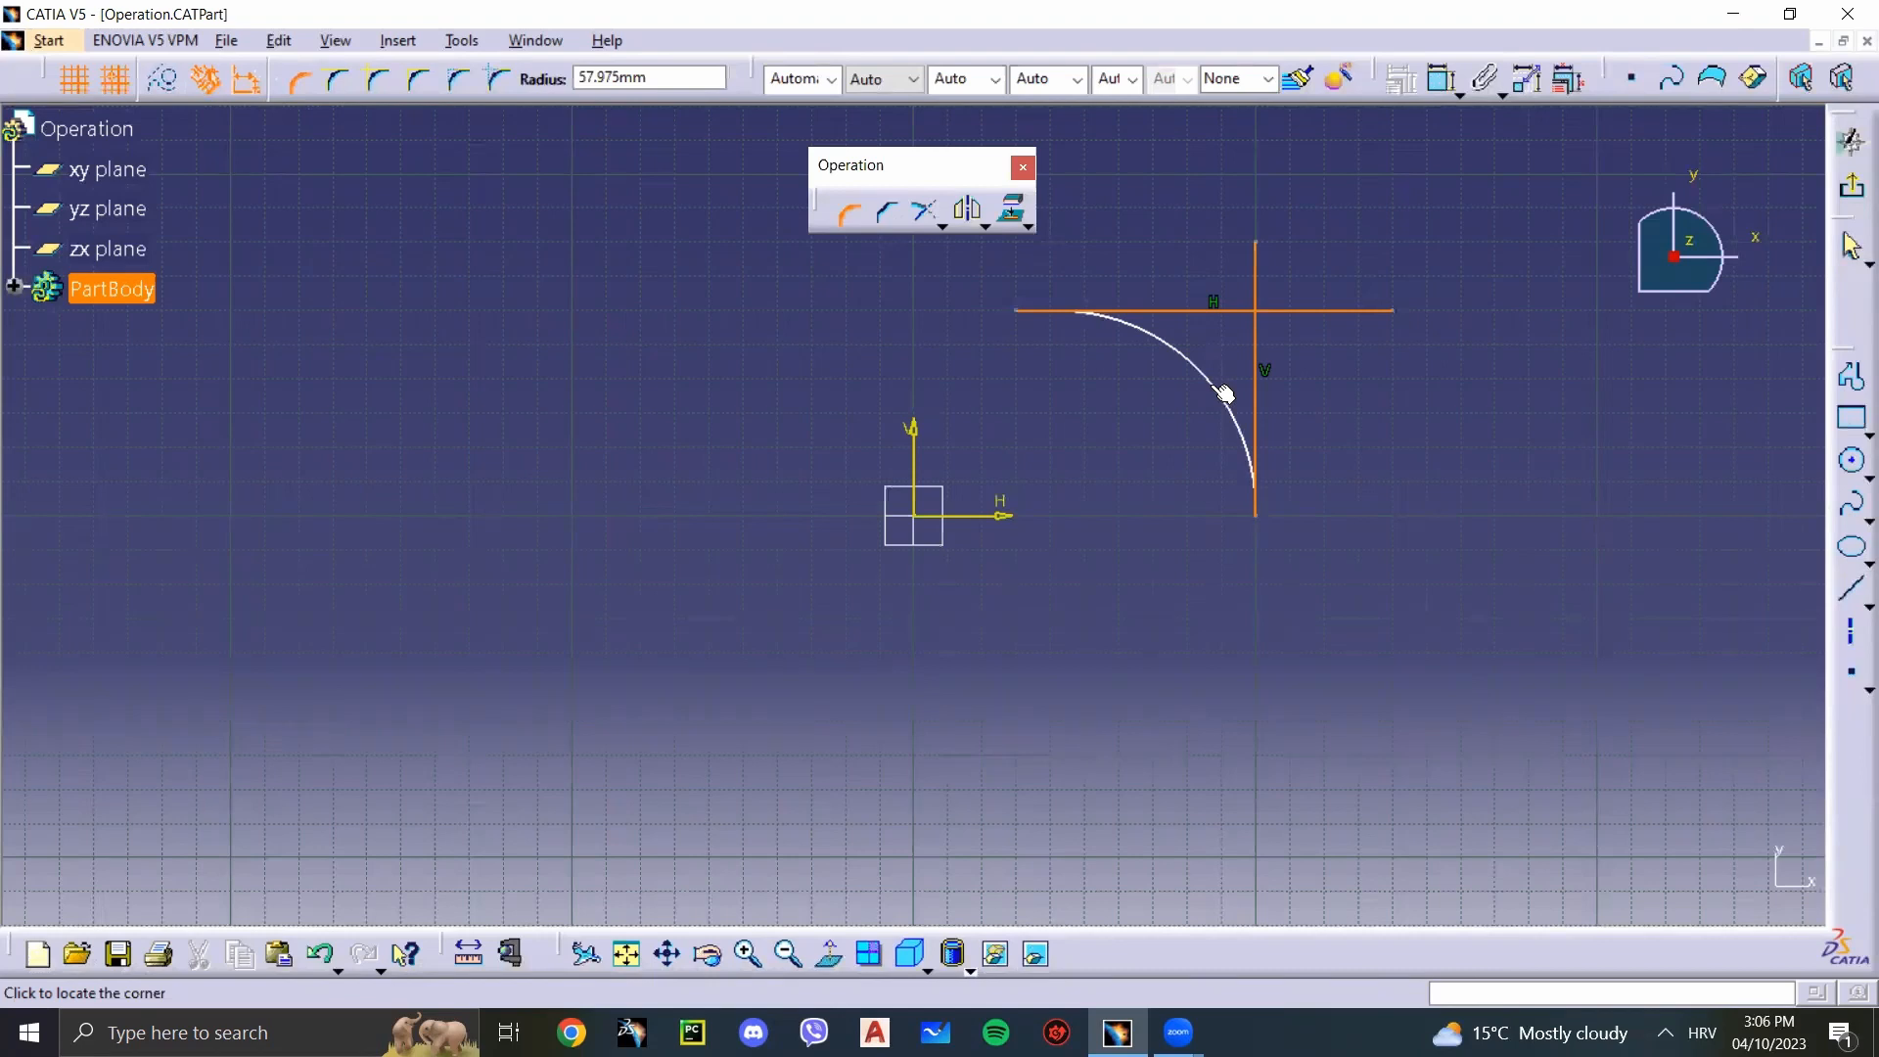
{"action": "key", "text": "Tab"}
{"action": "type", "text": "40"}
{"action": "key", "text": "Return"}
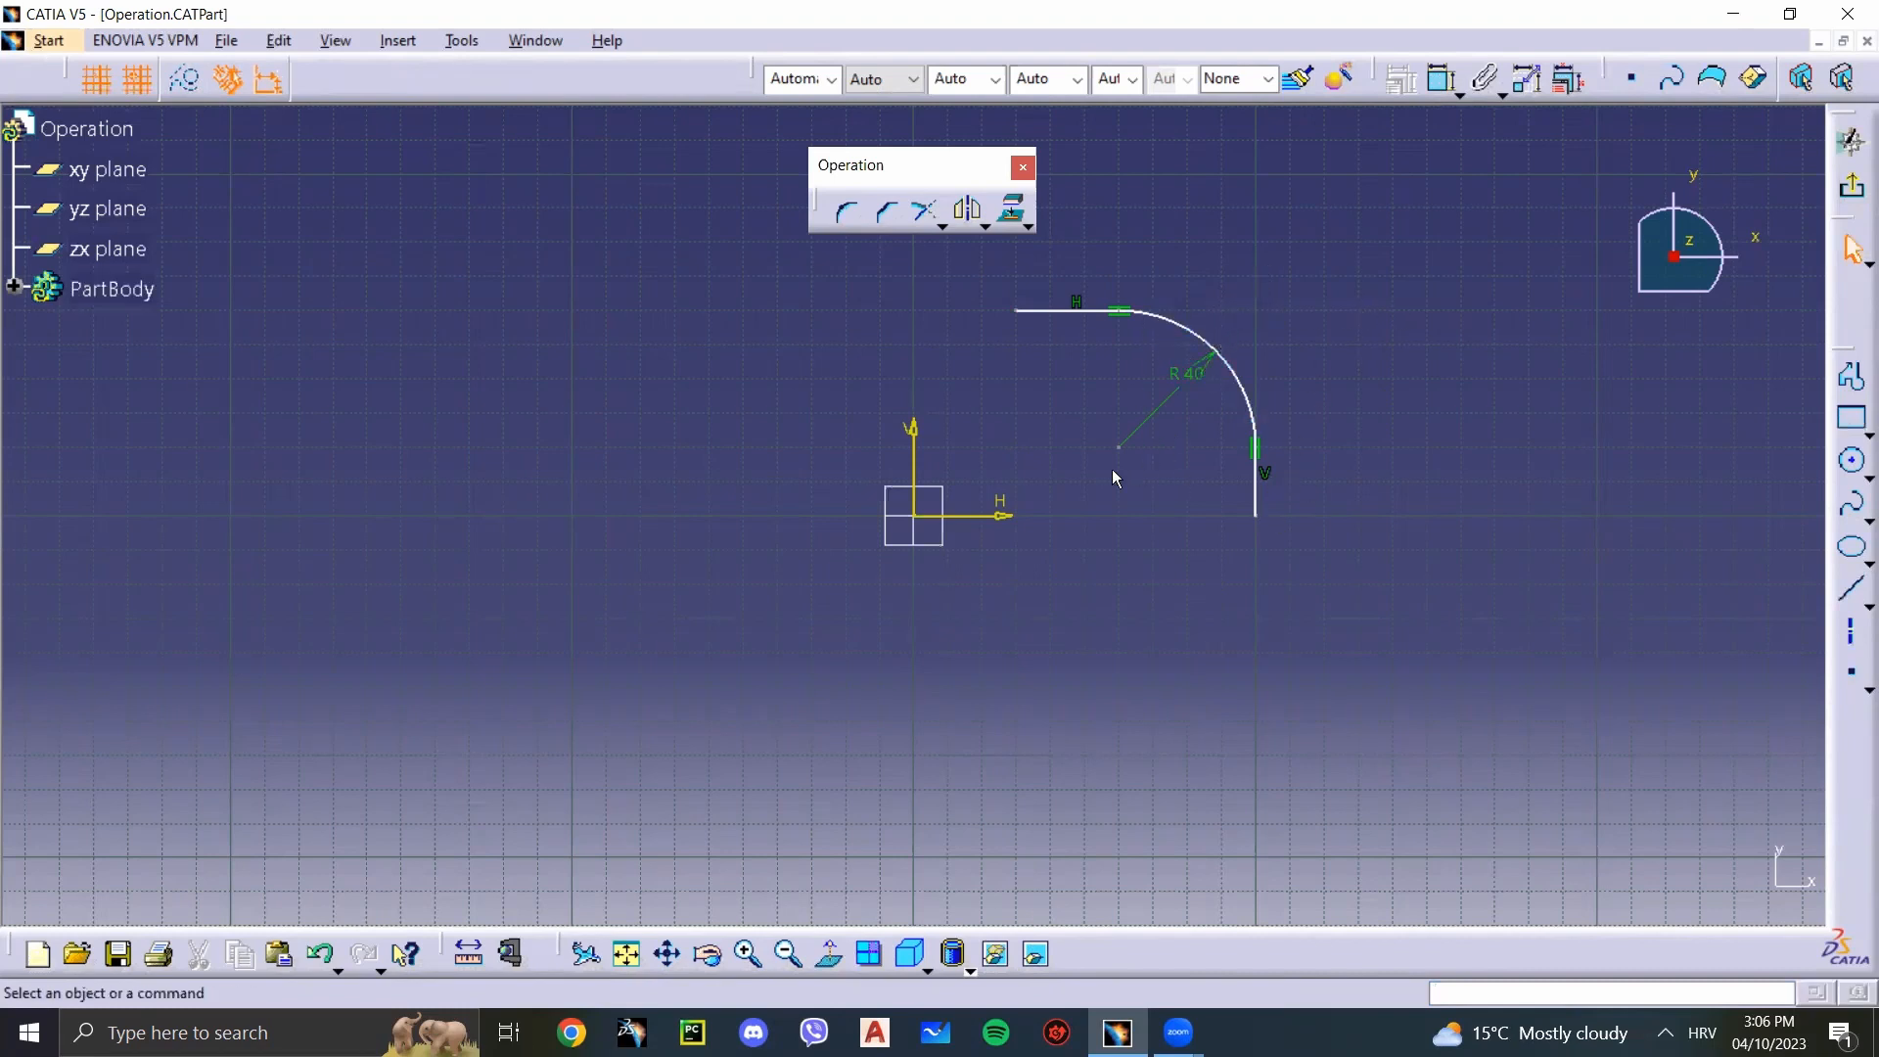
{"action": "key", "text": "ctrl+z"}
Step: Try a Corner of about 40 mm radius with Trim First Element, taking the horizontal line first, and undo it
{"action": "left_click", "coordinate": [847, 210]}
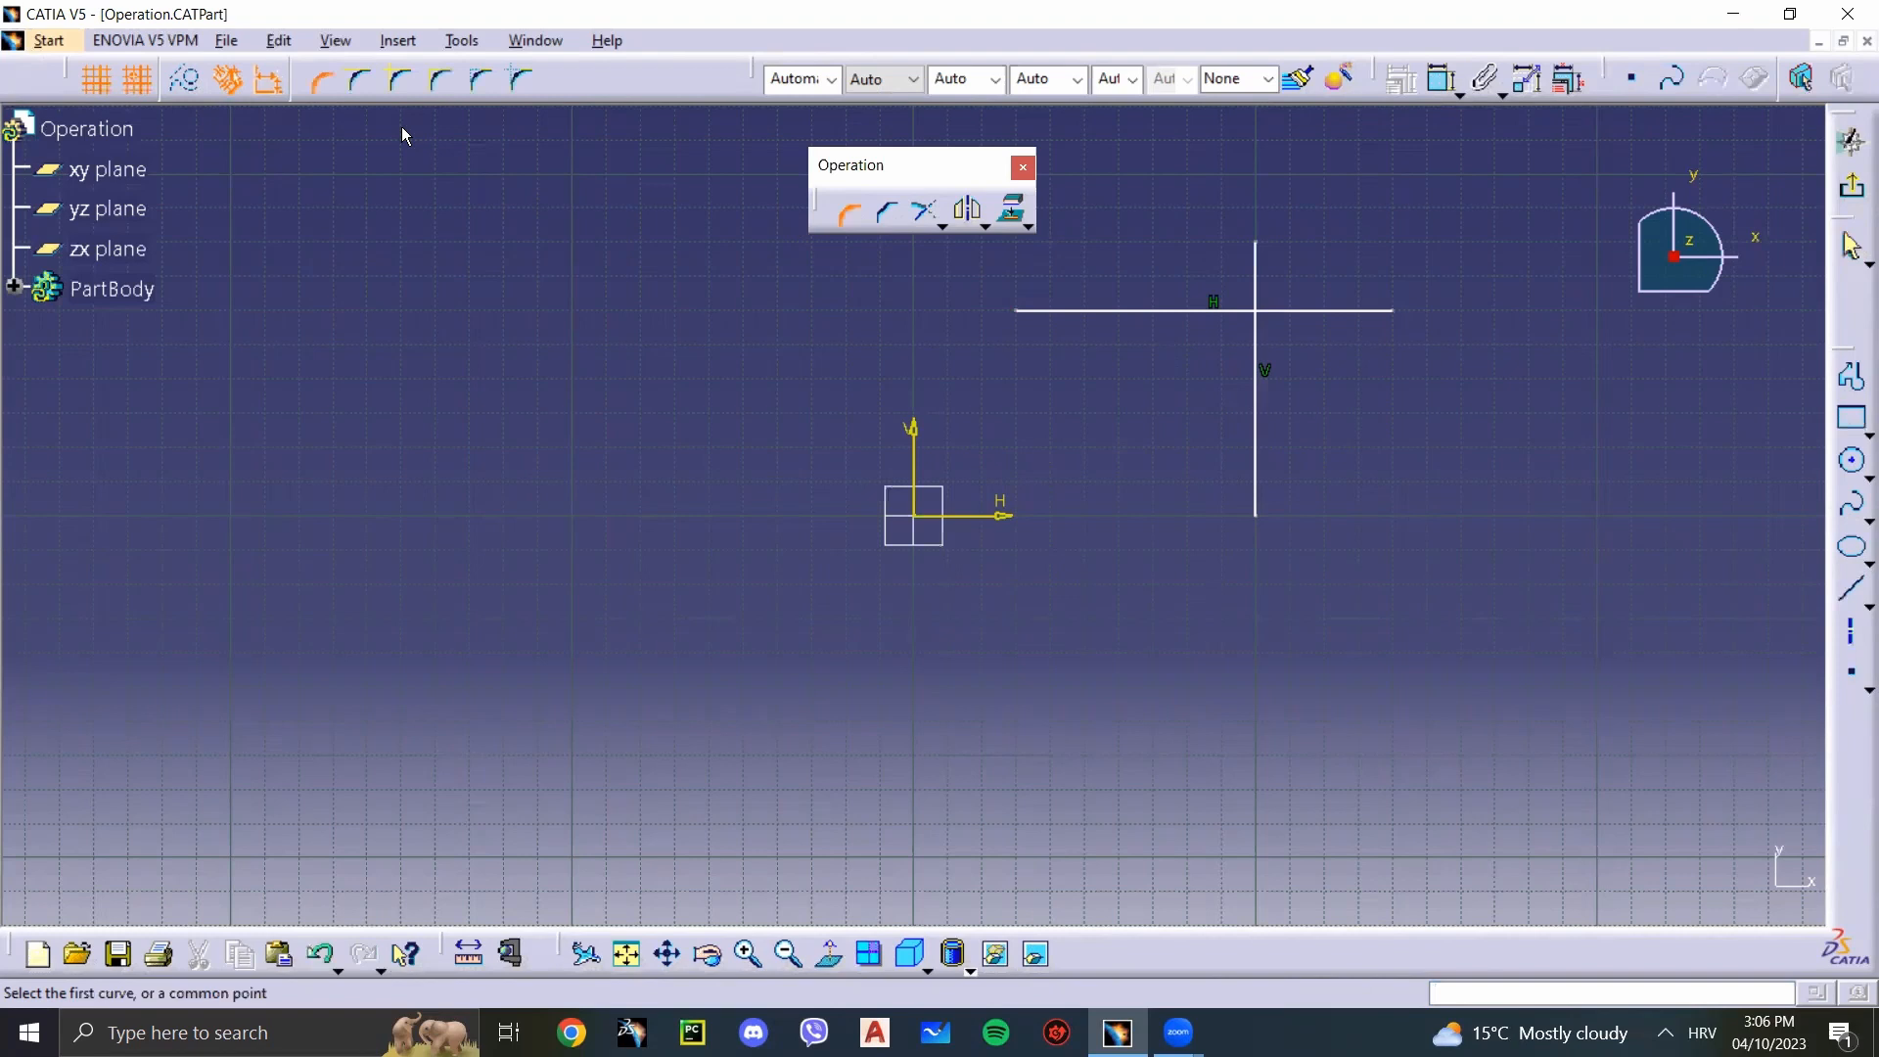
{"action": "left_click", "coordinate": [369, 88]}
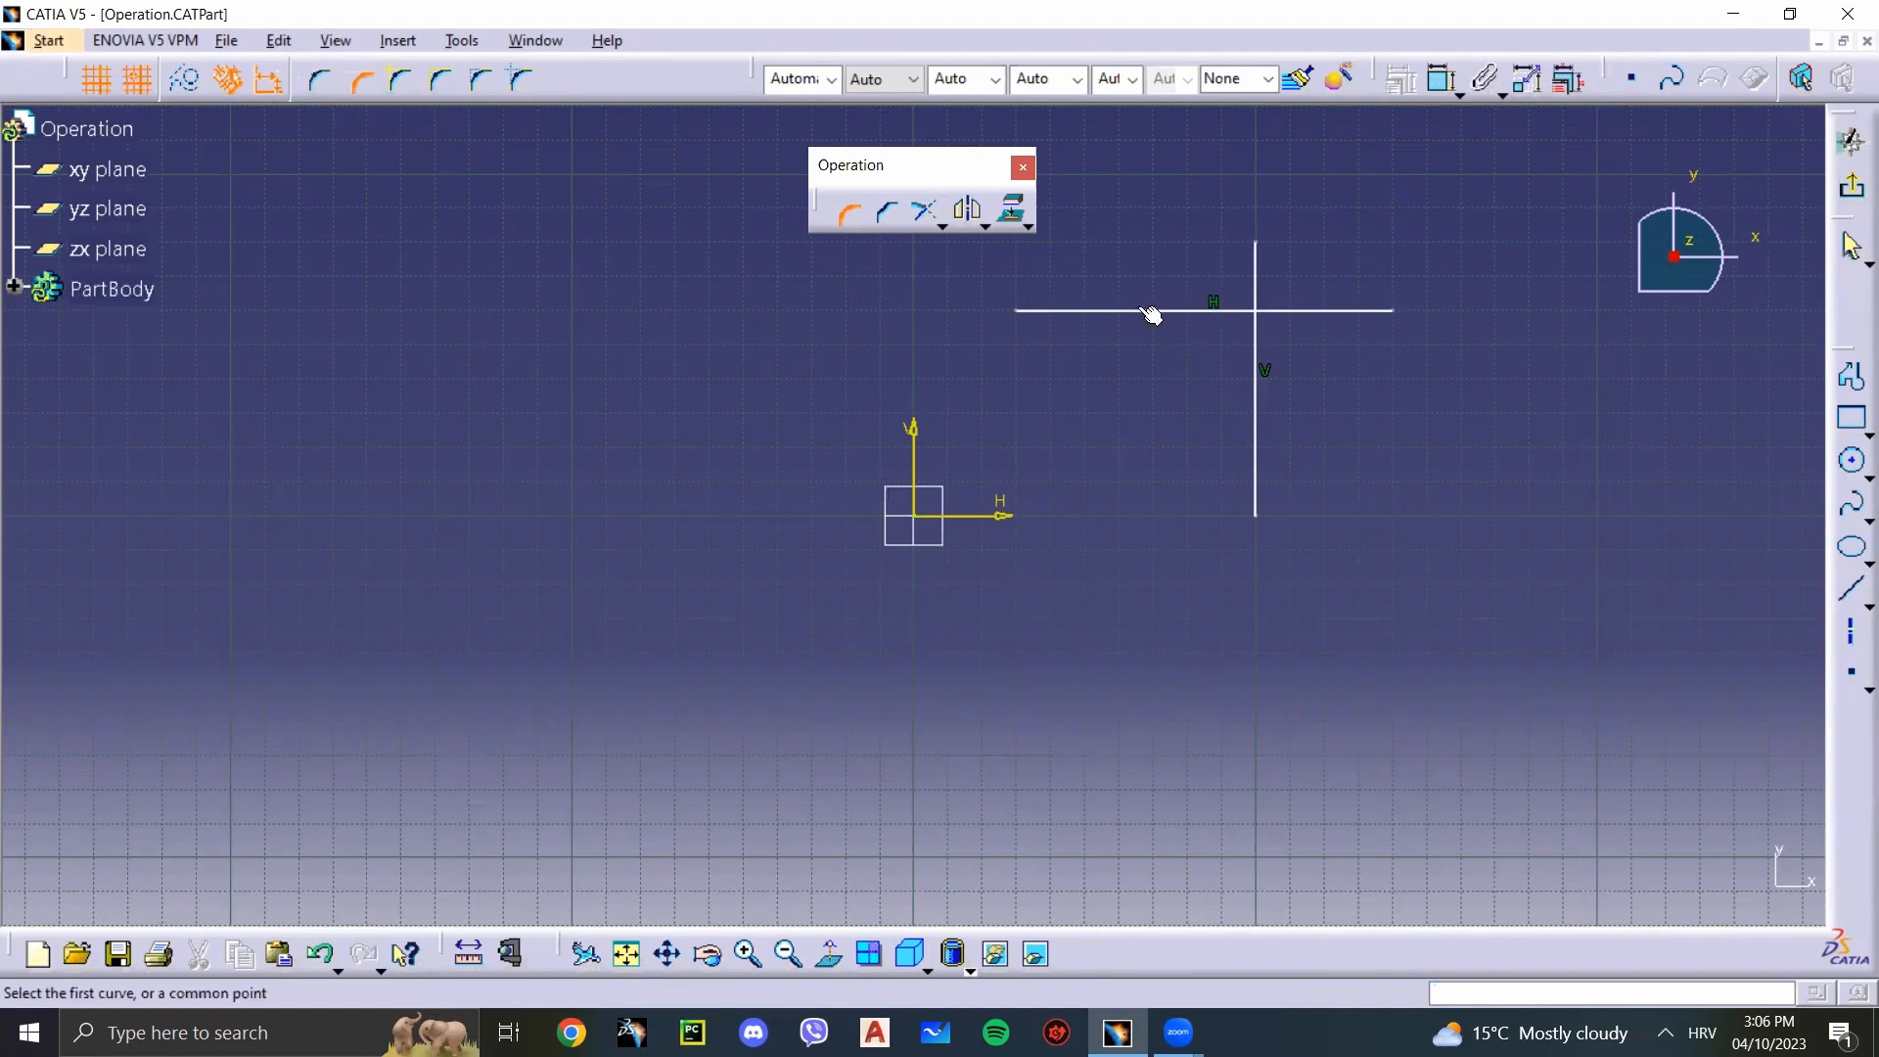
{"action": "left_click", "coordinate": [1160, 311]}
{"action": "left_click", "coordinate": [1257, 390]}
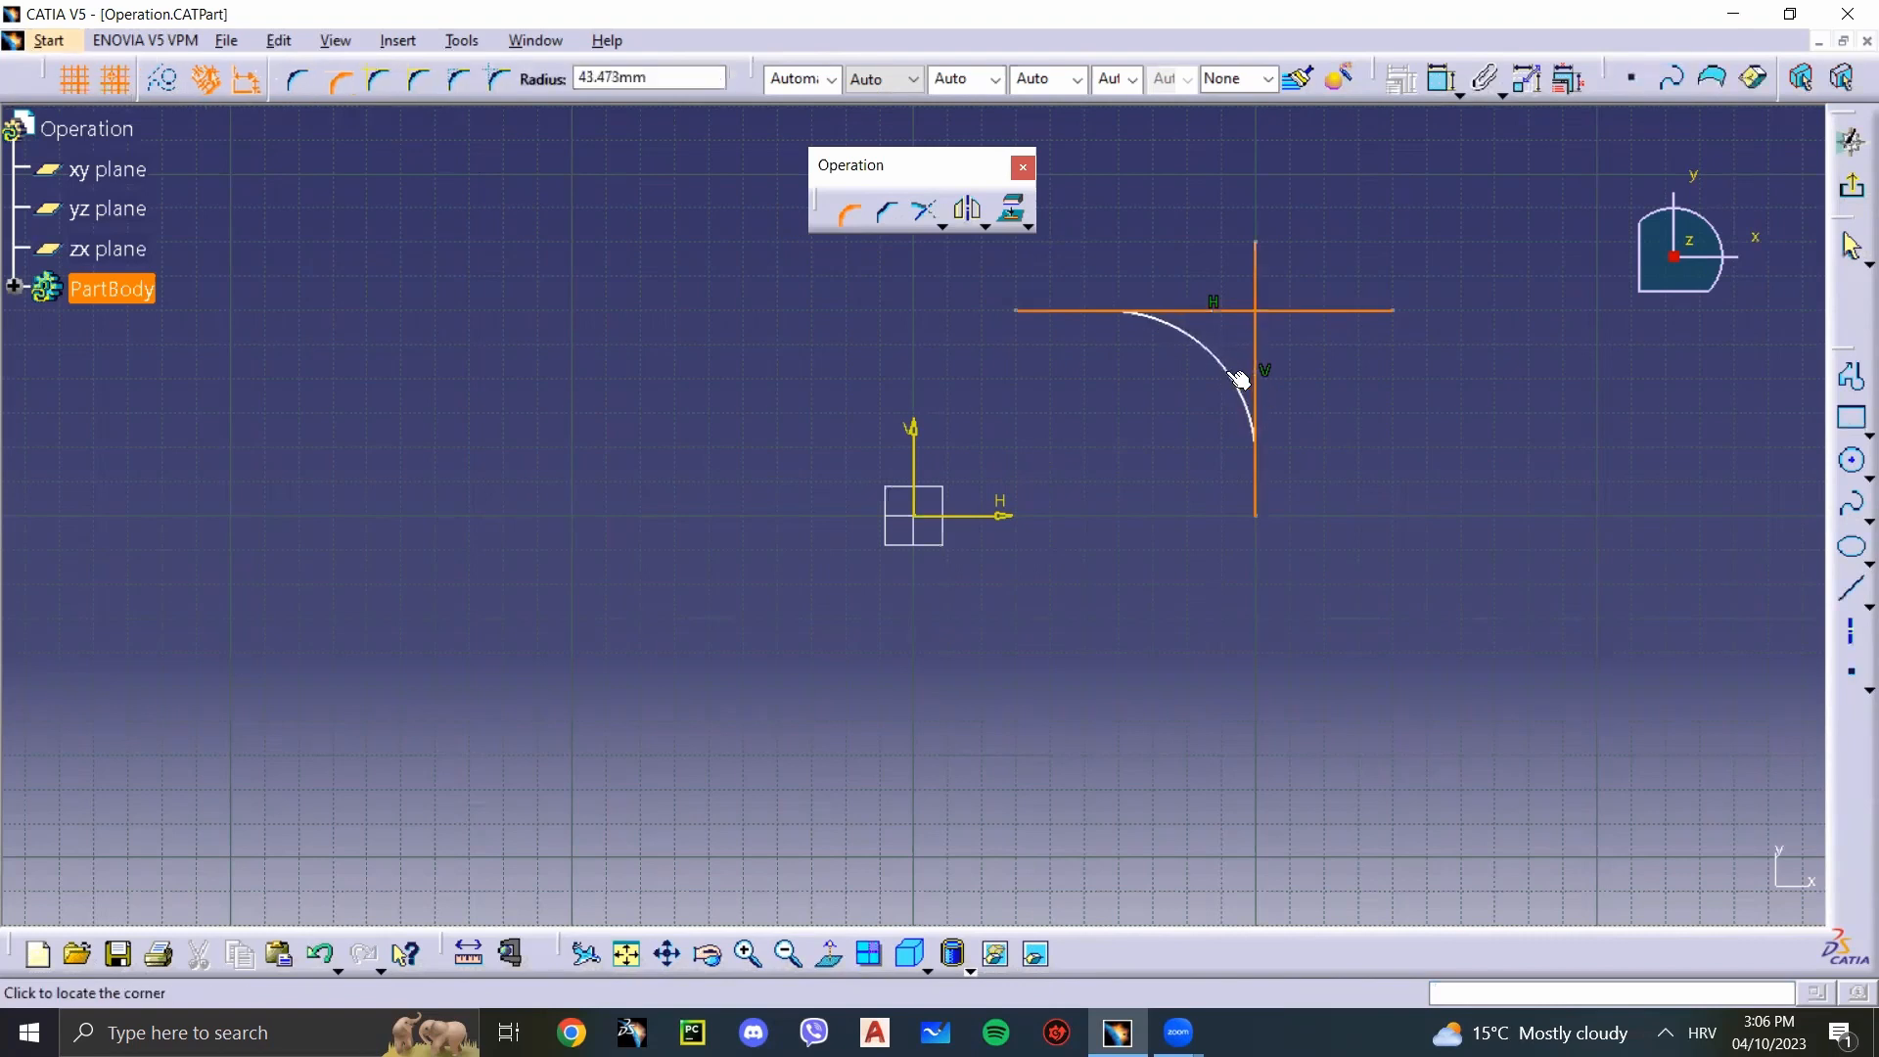
{"action": "left_click", "coordinate": [1236, 367]}
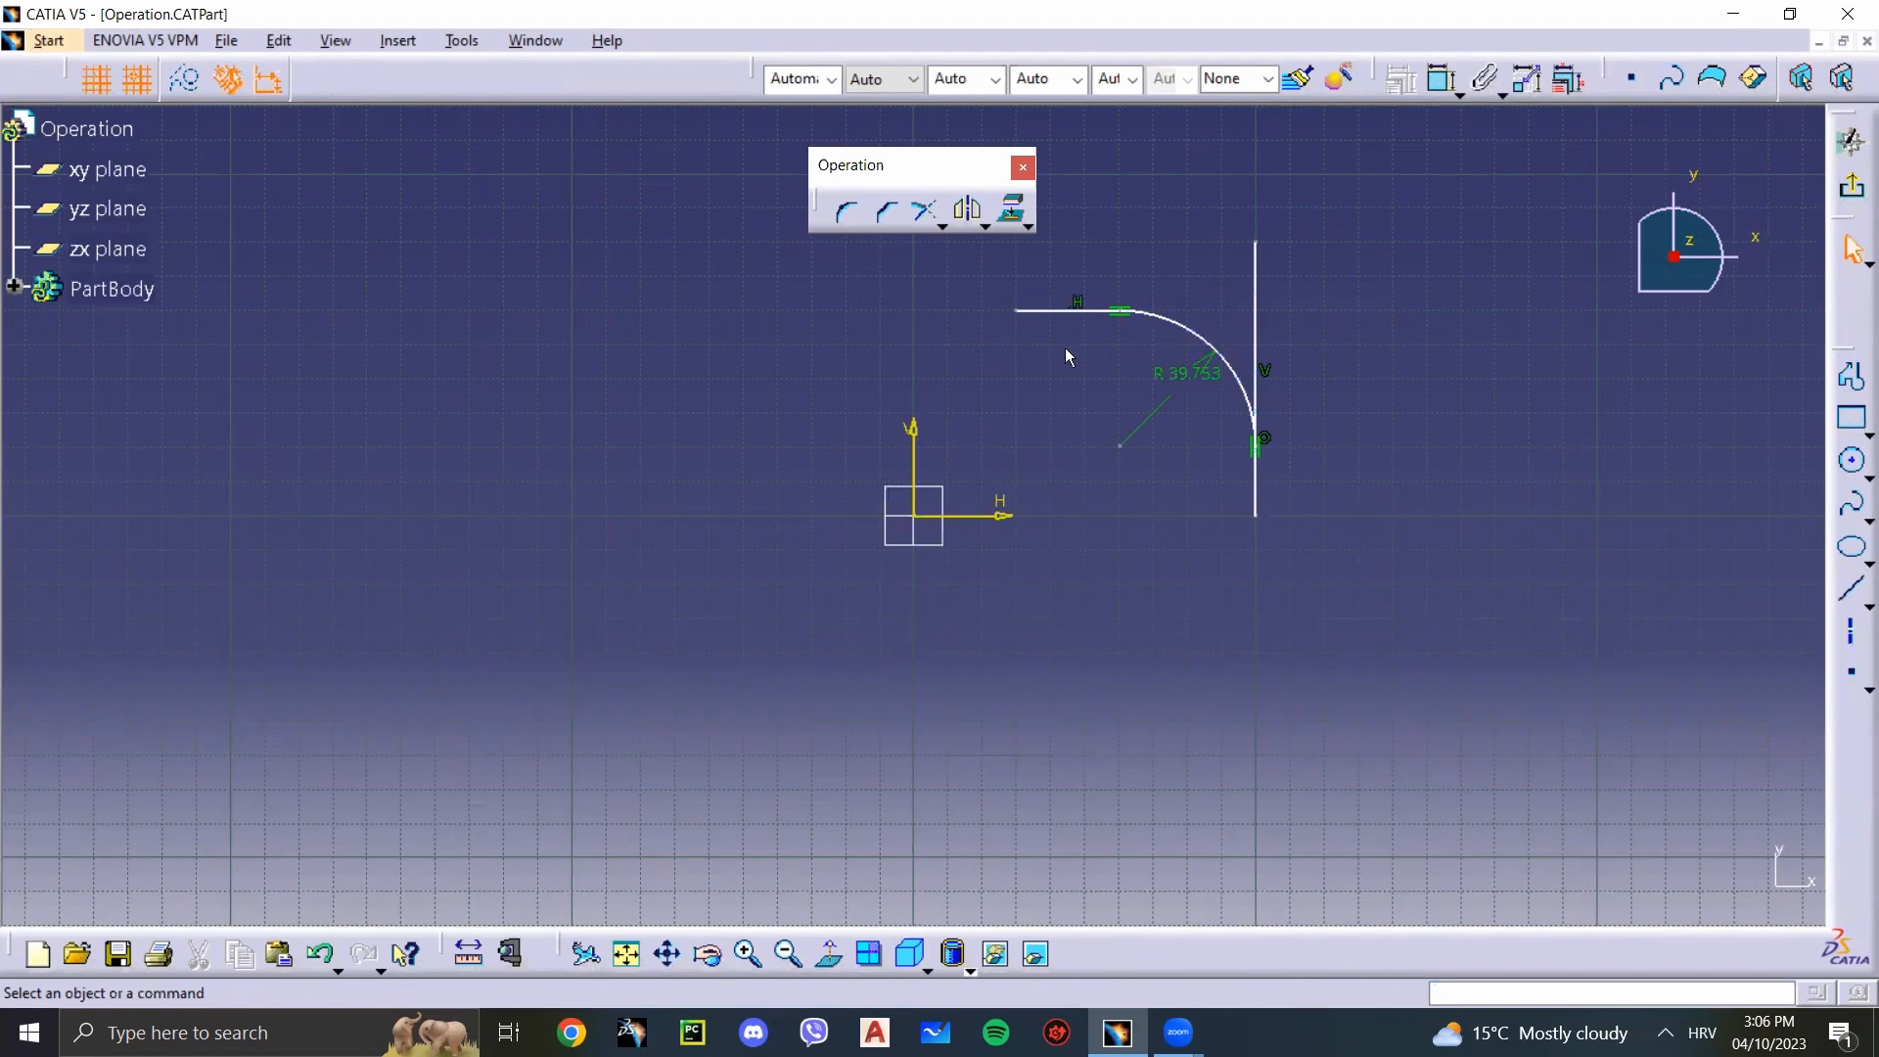
{"action": "key", "text": "ctrl+z"}
Step: Try a Corner of about 58 mm radius between the two lines with Standard Lines Trim, and undo it
{"action": "left_click", "coordinate": [848, 211]}
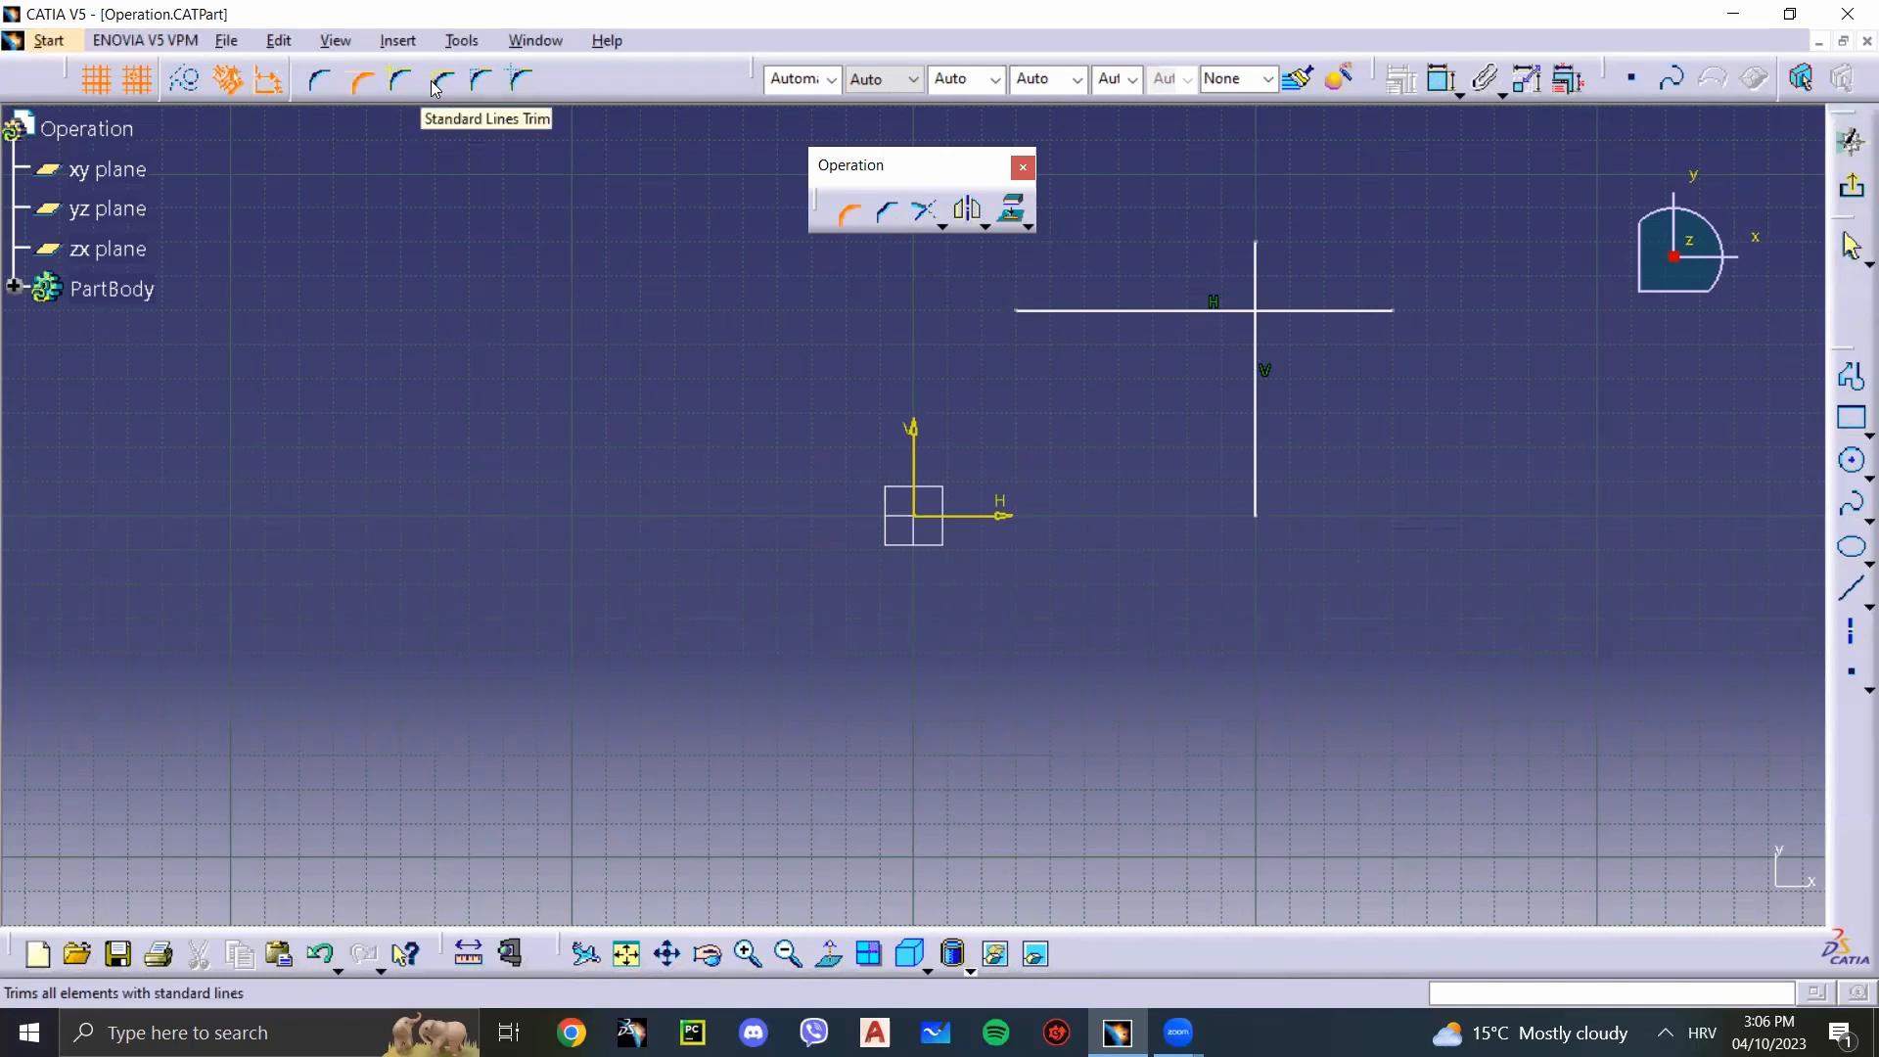
{"action": "left_click", "coordinate": [438, 84]}
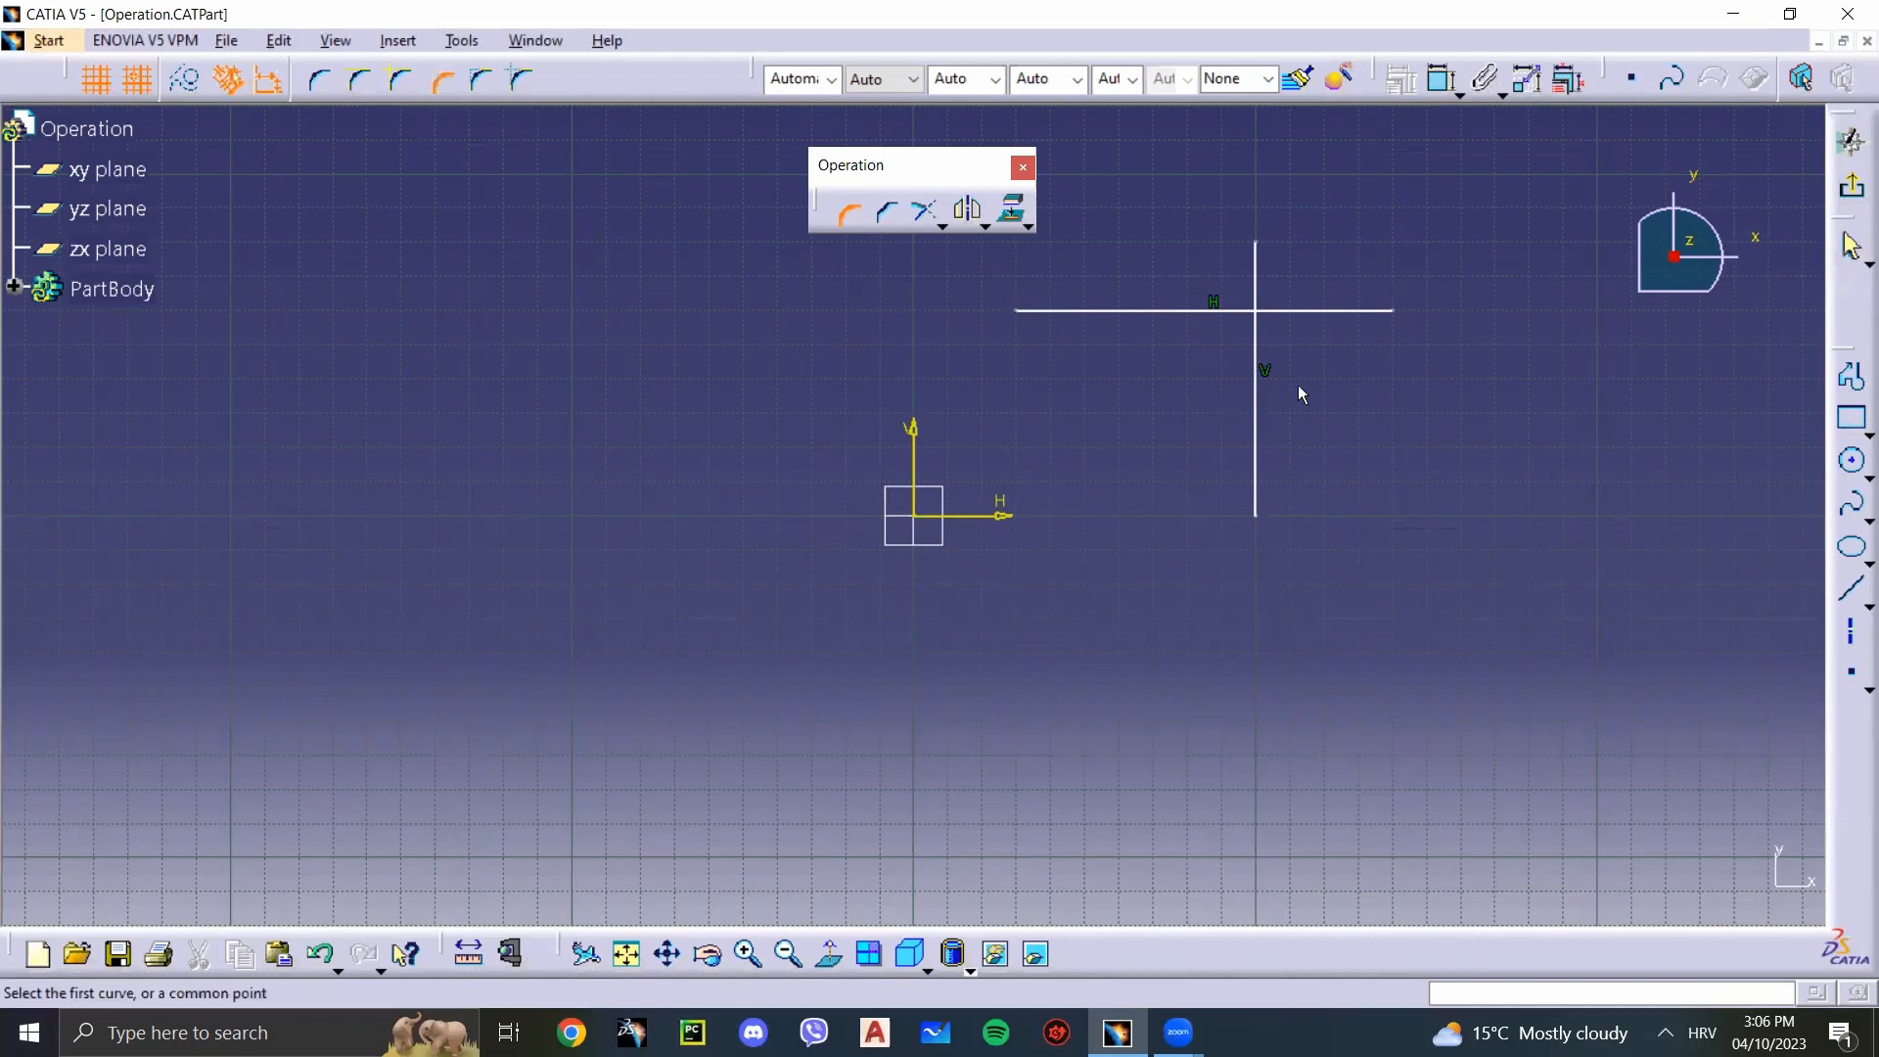
{"action": "left_click", "coordinate": [1260, 392]}
{"action": "left_click", "coordinate": [1158, 310]}
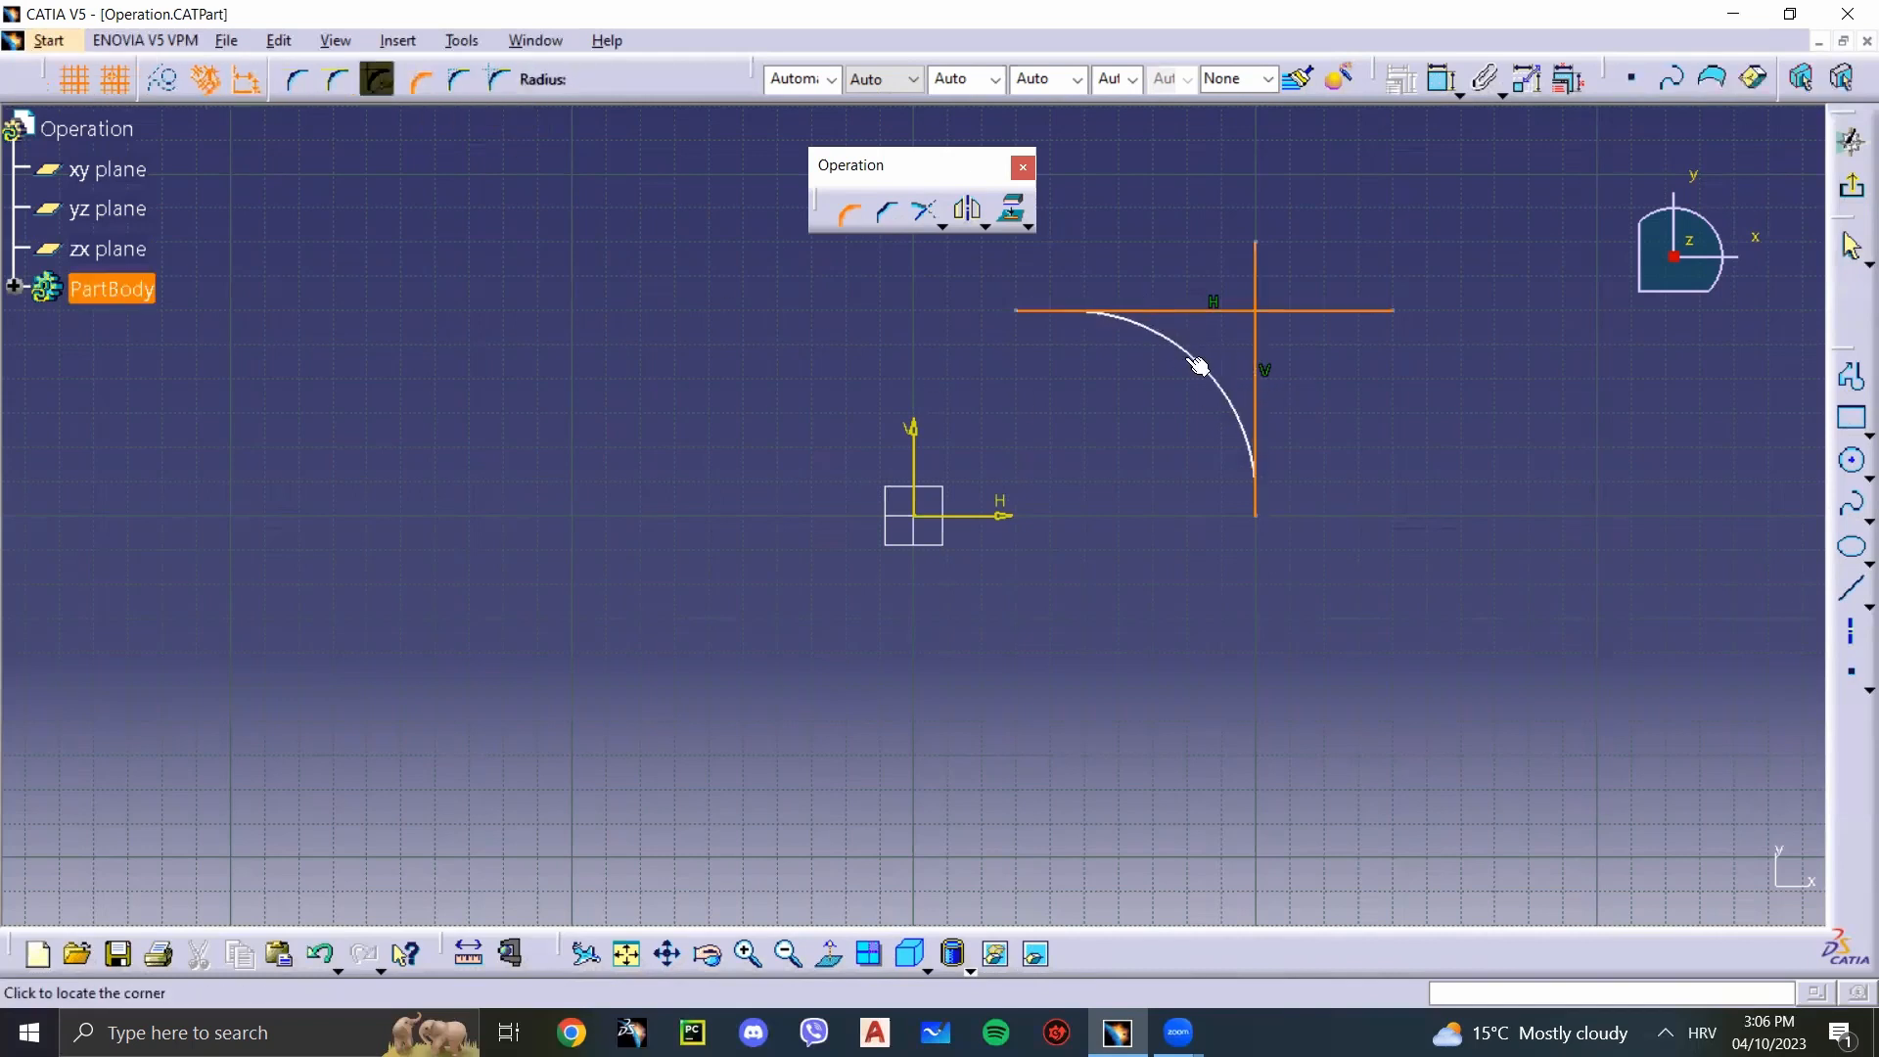
{"action": "left_click", "coordinate": [1190, 360]}
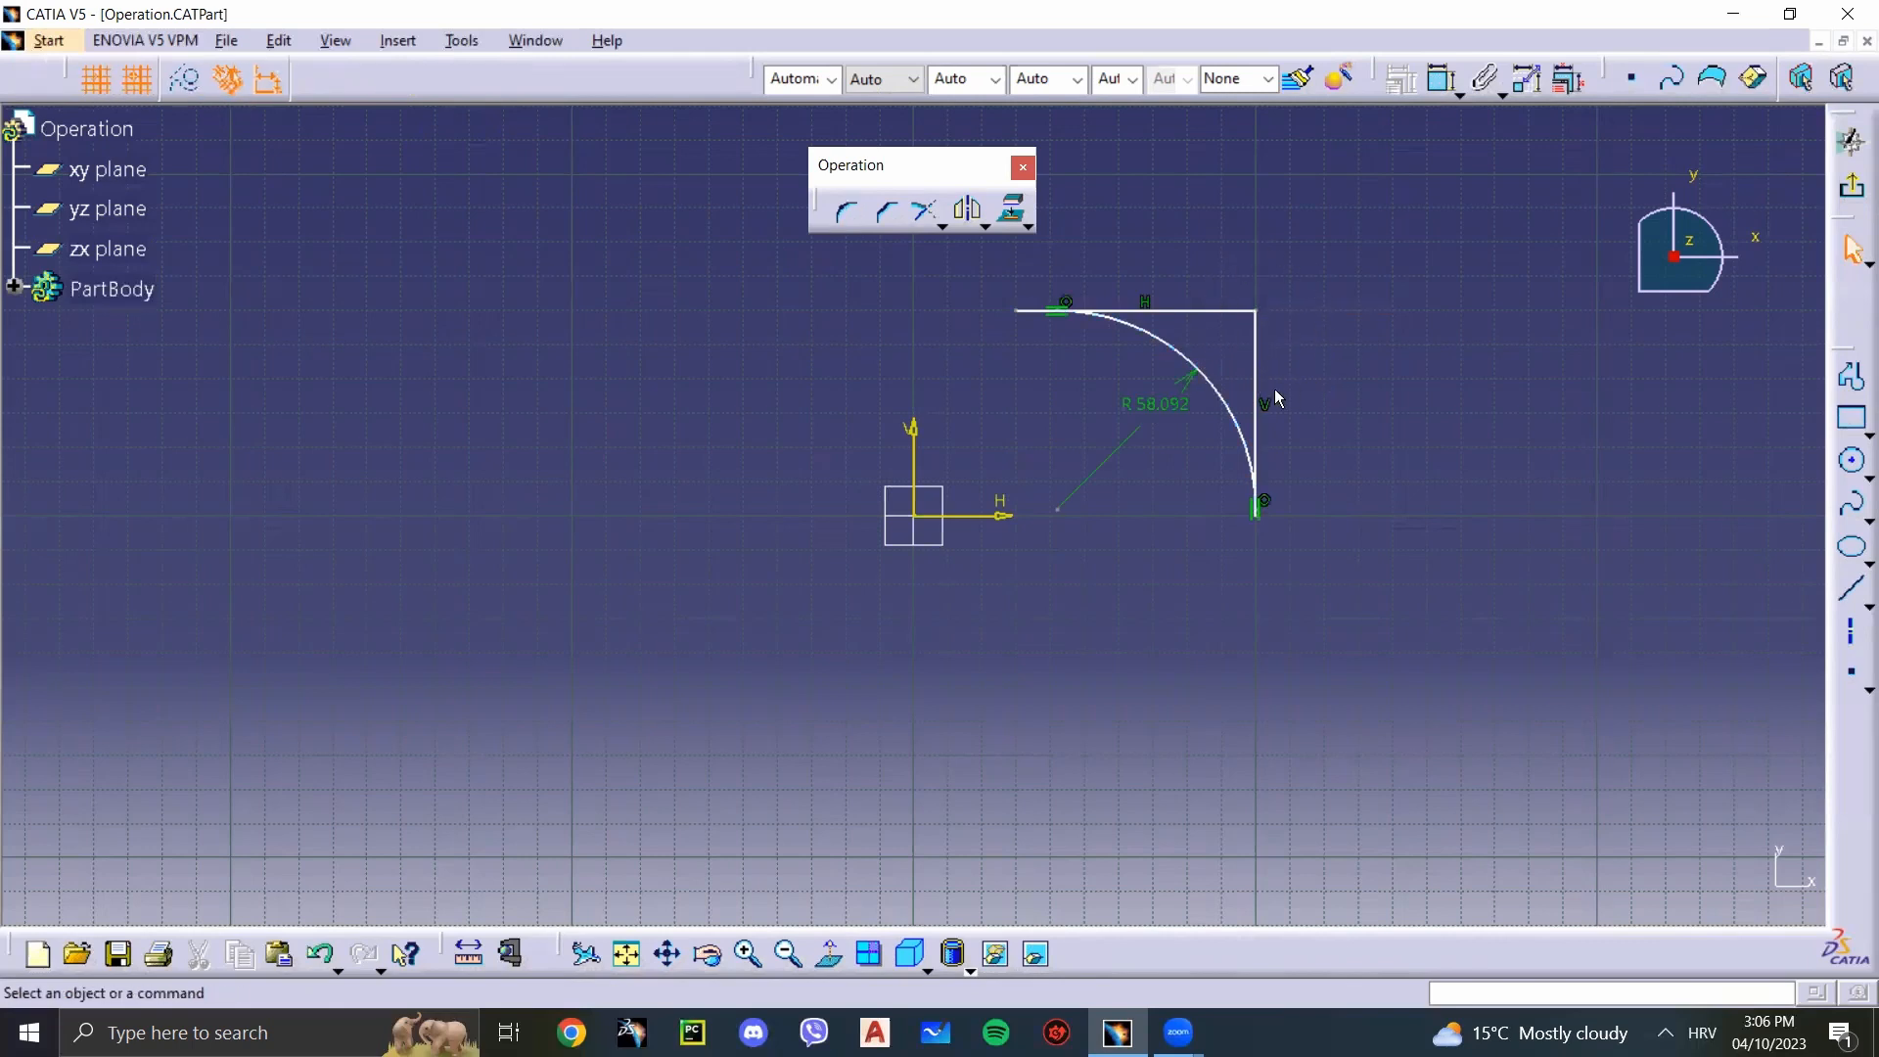
{"action": "key", "text": "ctrl+z"}
Step: Try a Corner of about 38 mm radius between the vertical and horizontal lines with Construction Lines No Trim, and undo it
{"action": "left_click", "coordinate": [845, 211]}
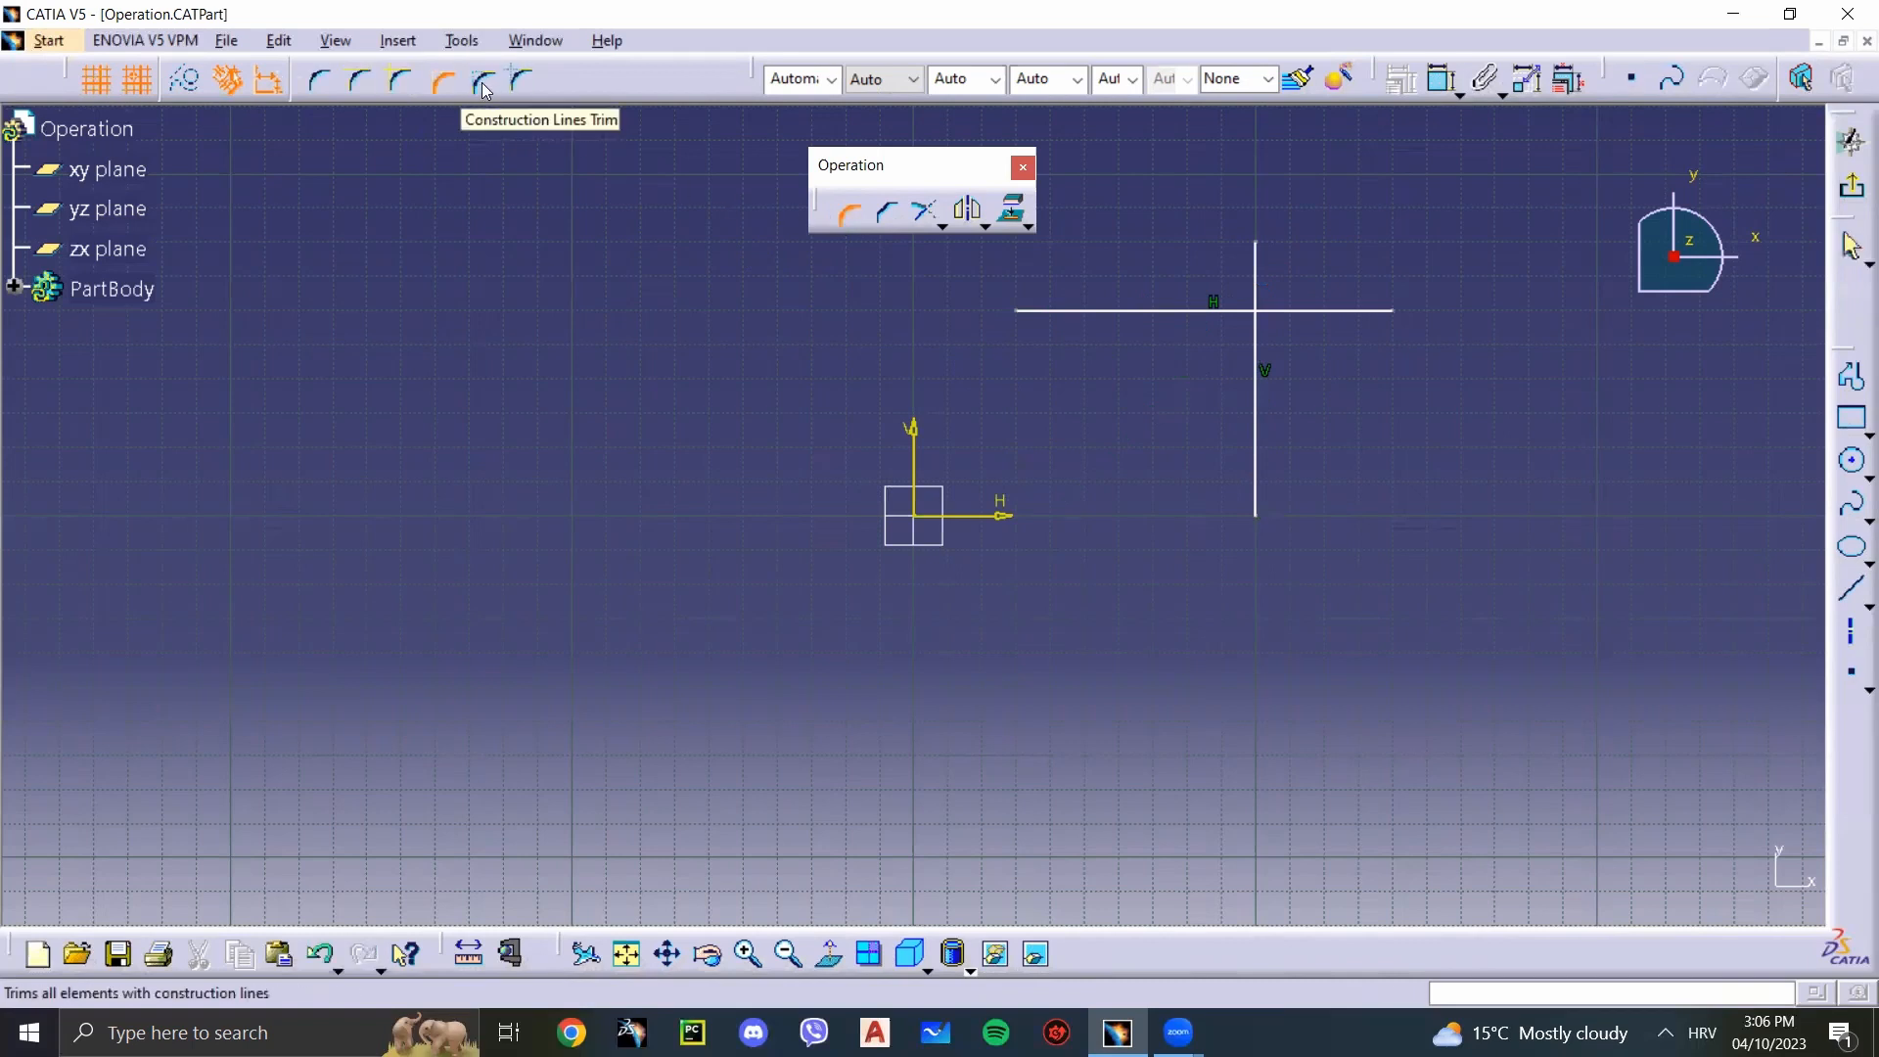
{"action": "left_click", "coordinate": [520, 83]}
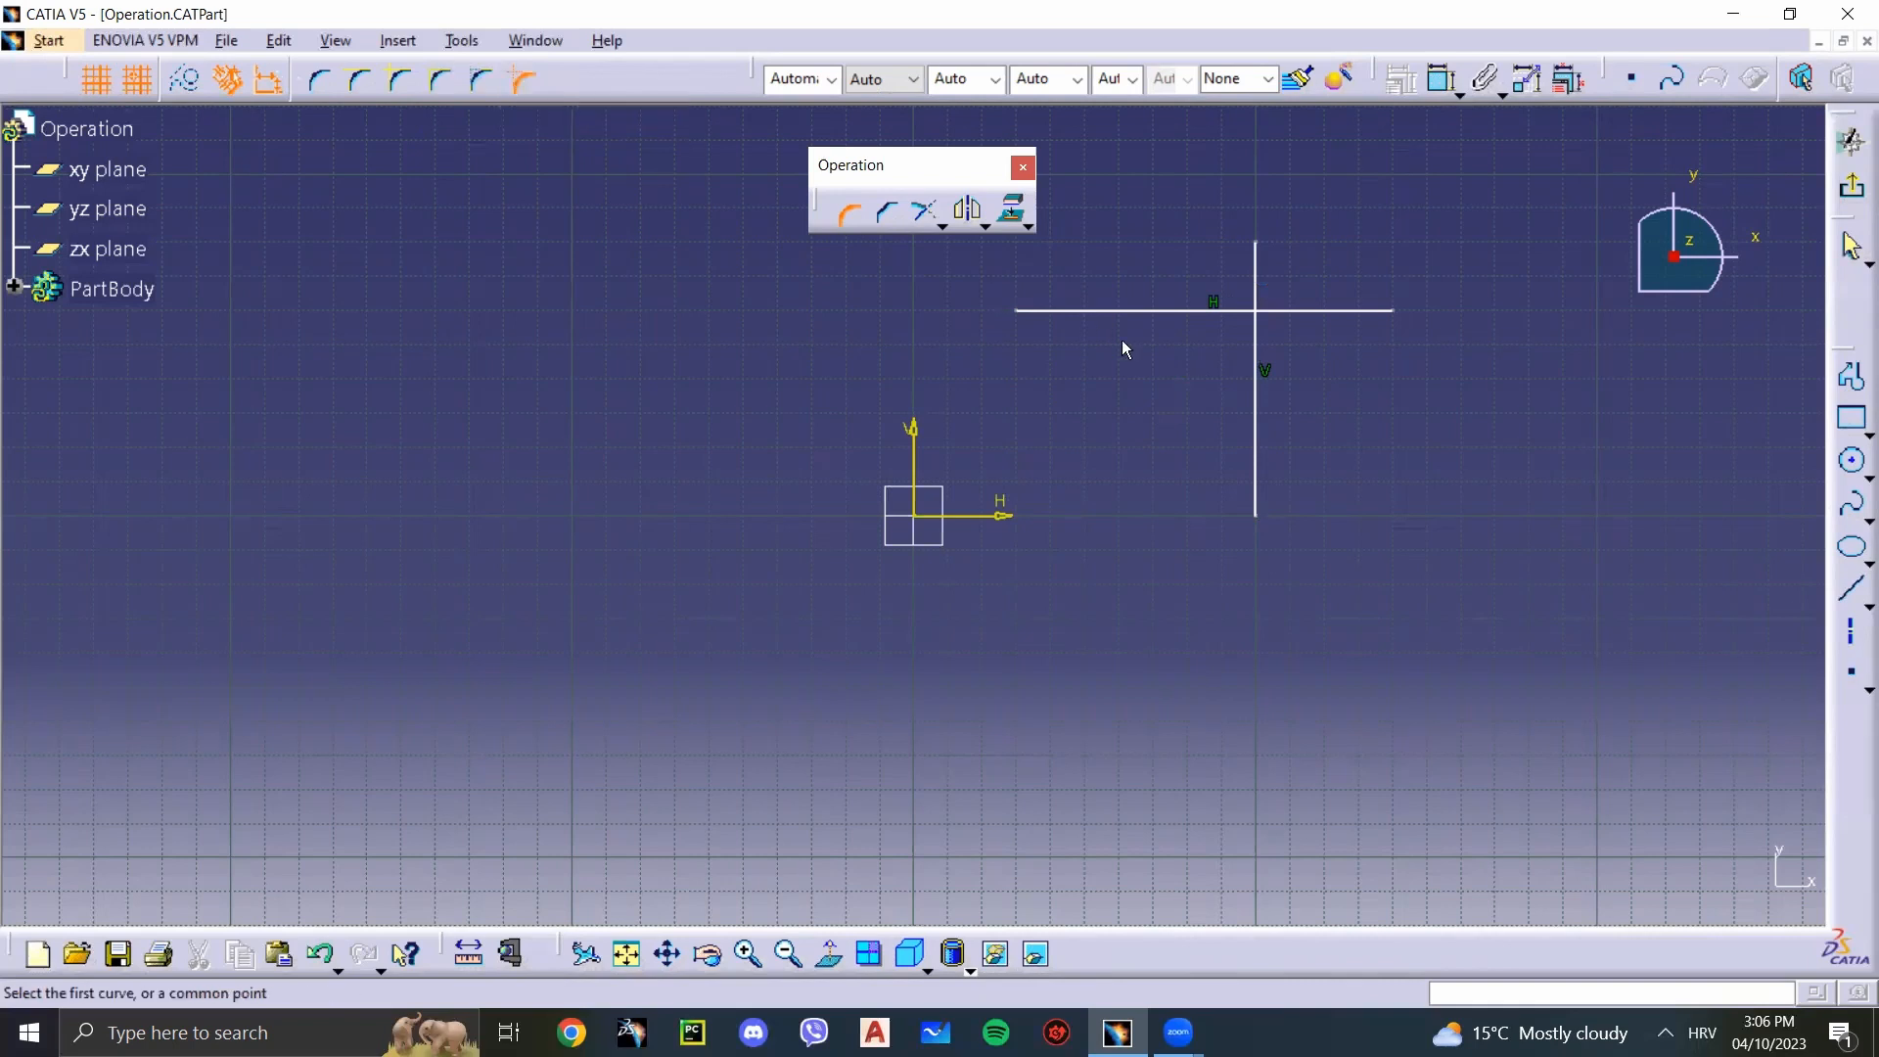
{"action": "left_click", "coordinate": [1255, 372]}
{"action": "left_click", "coordinate": [1150, 312]}
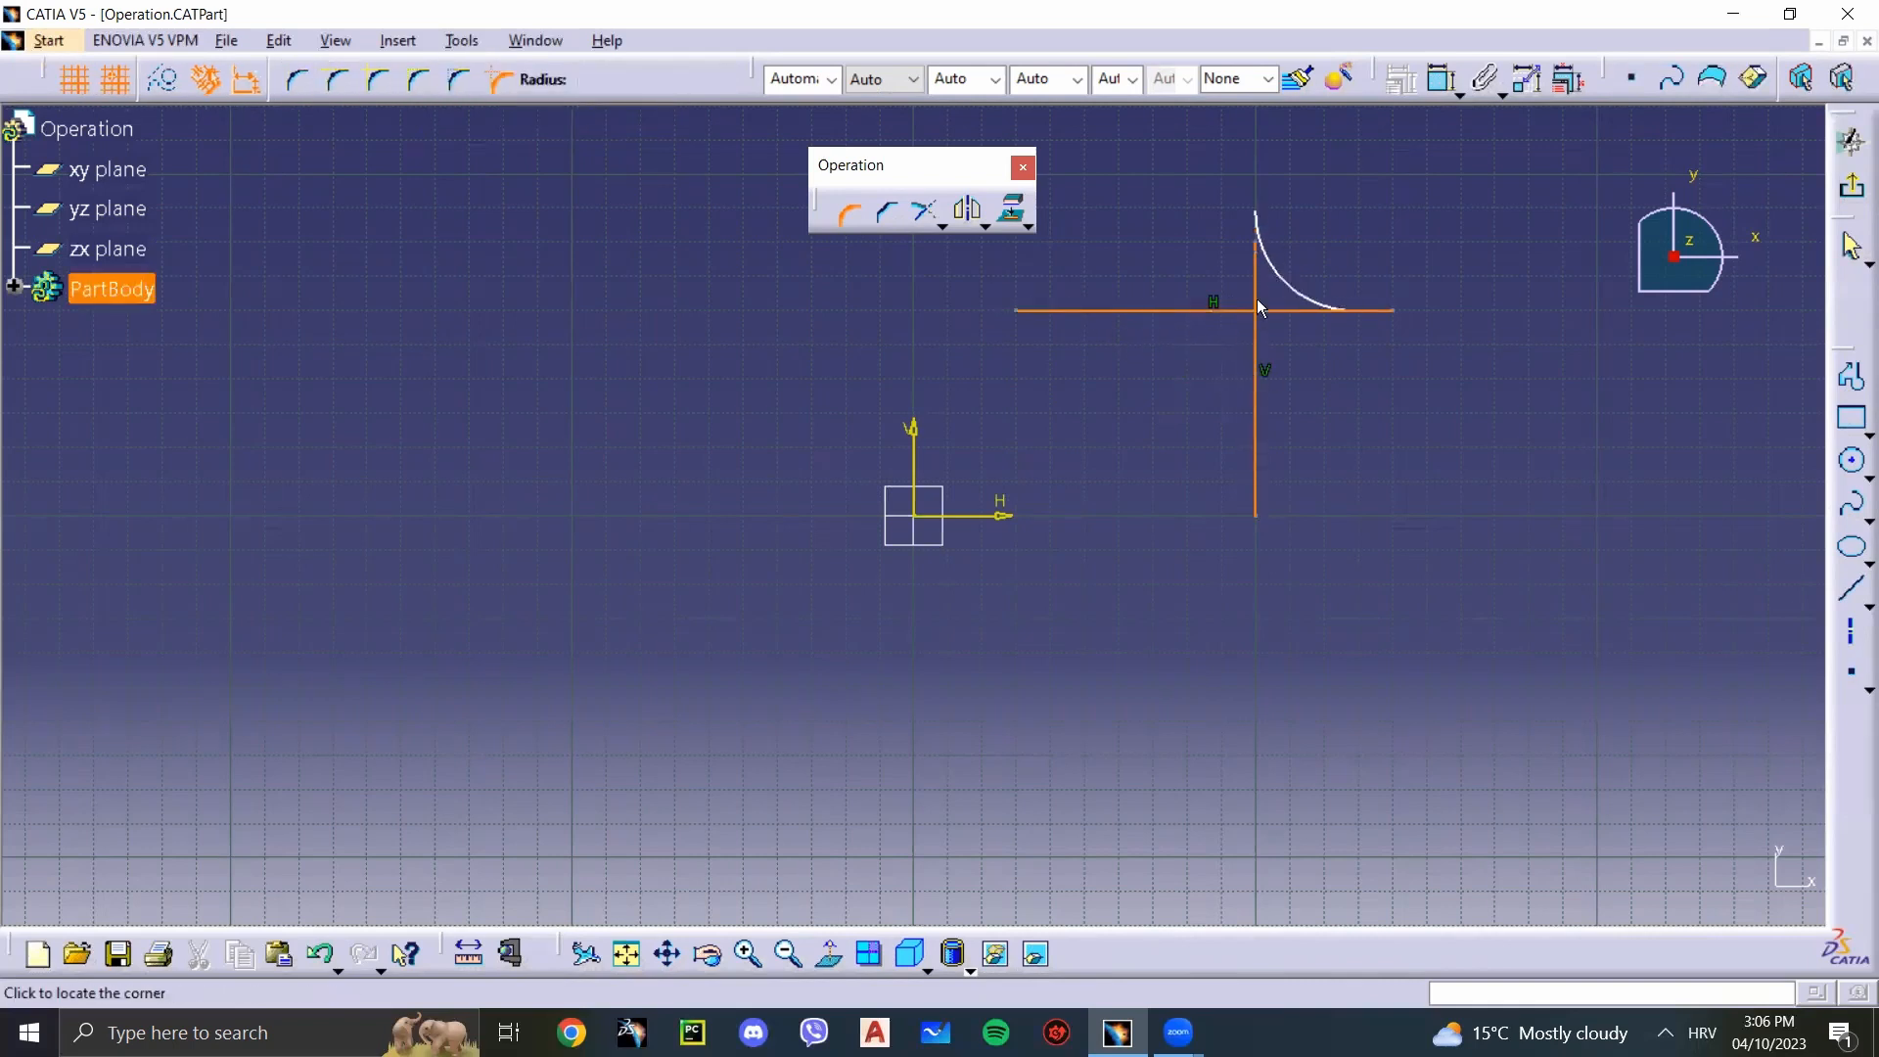
{"action": "left_click", "coordinate": [1224, 345]}
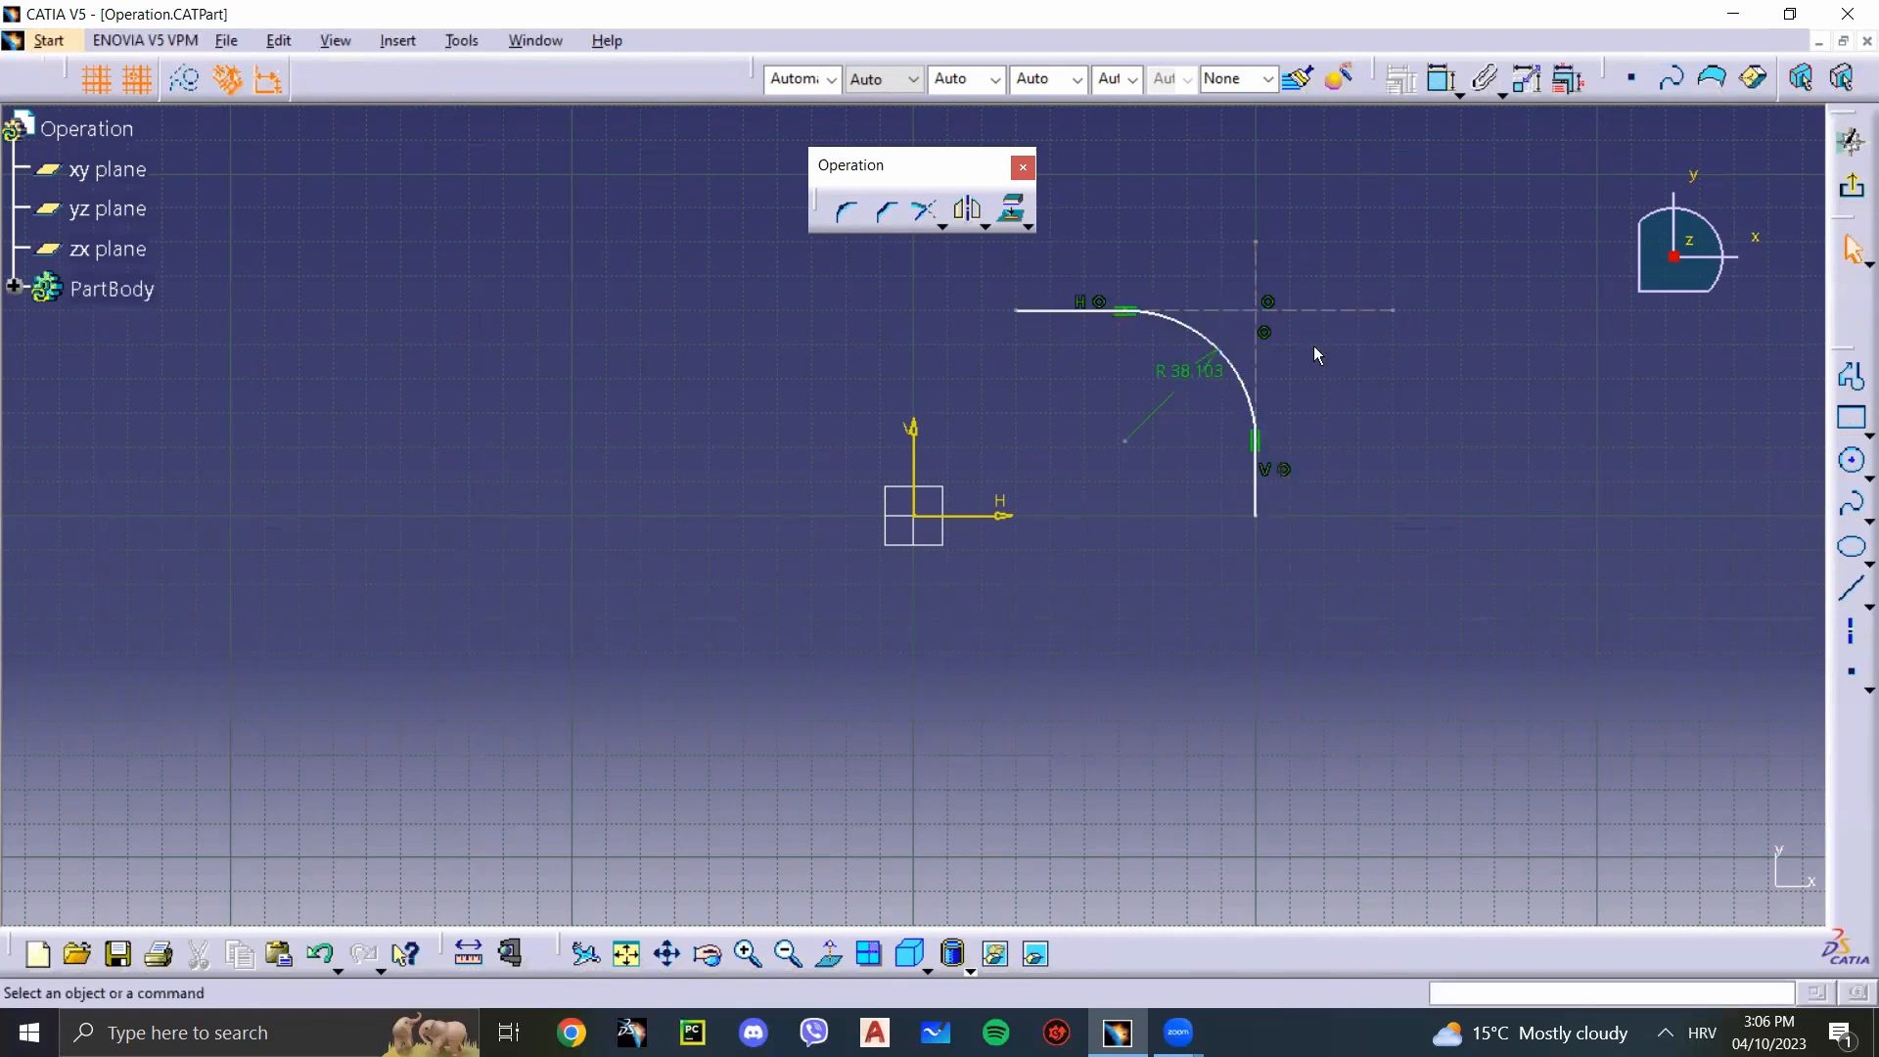
{"action": "key", "text": "ctrl+z"}
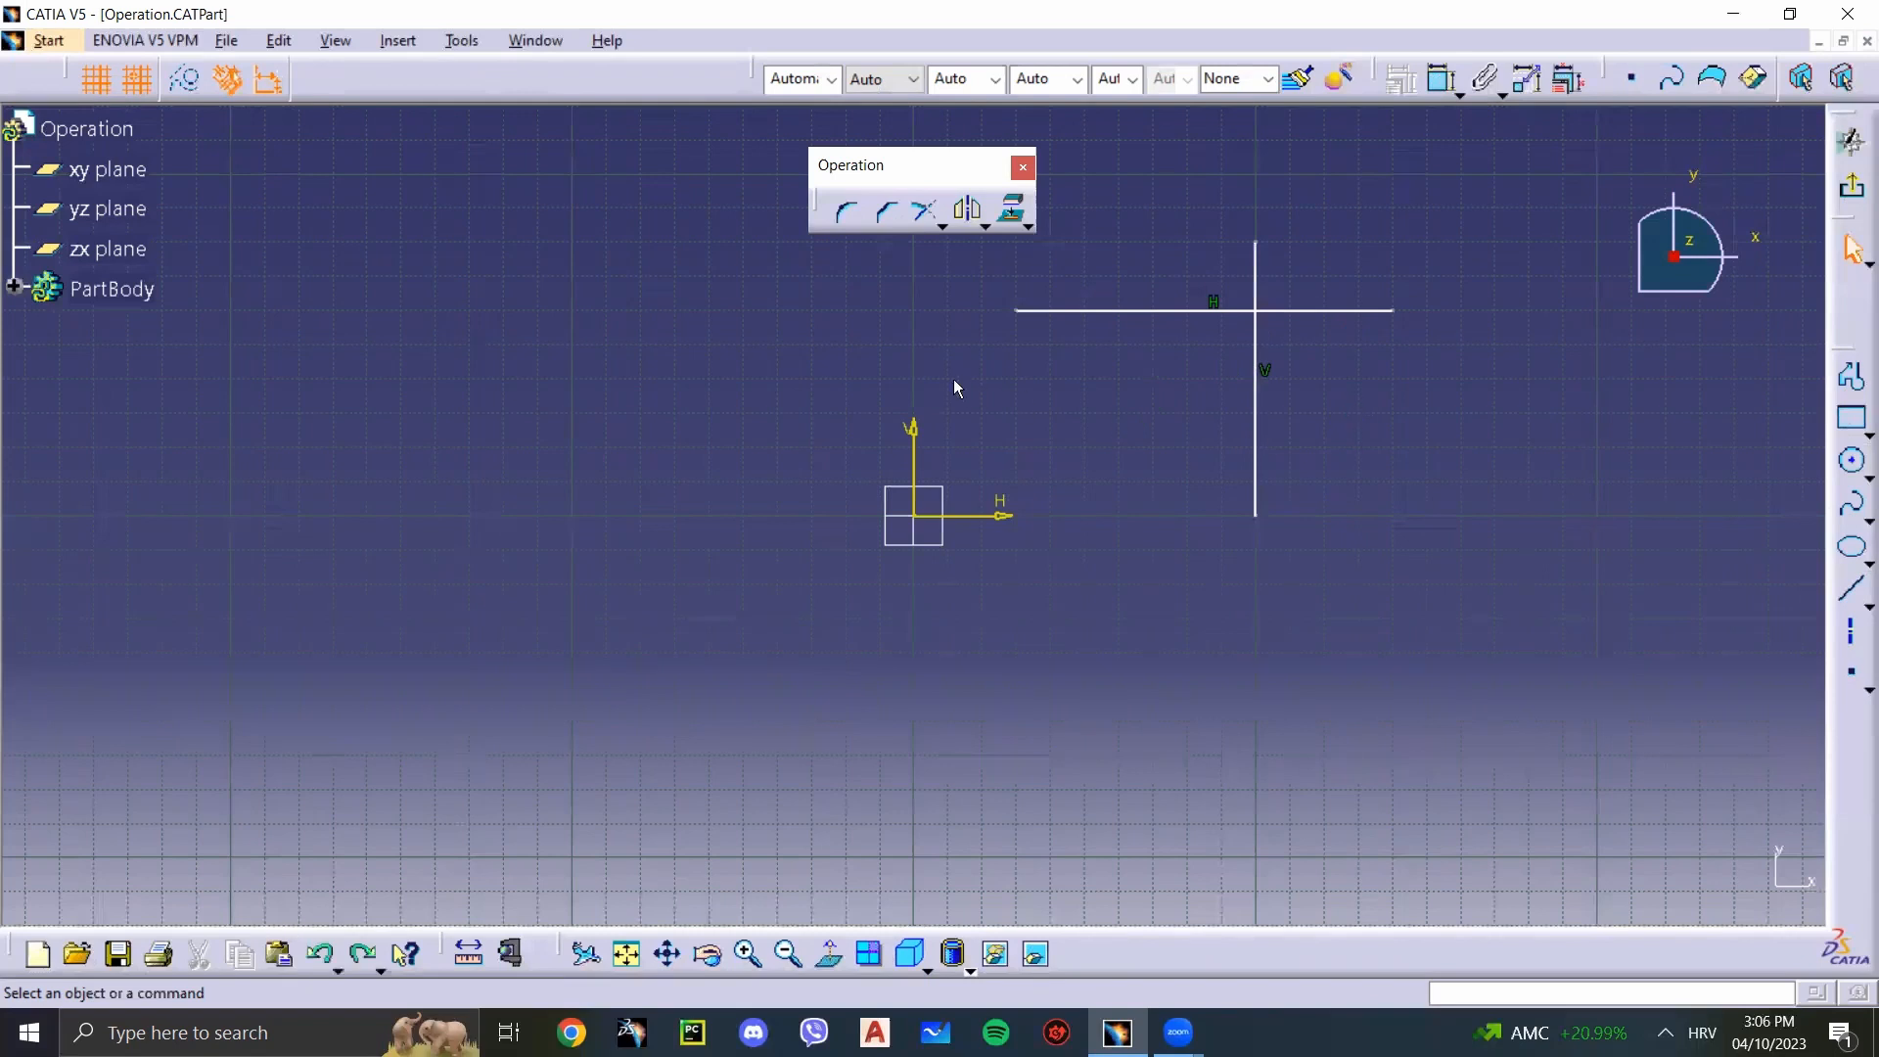
Step: Try a 40 mm long Chamfer at 45° below the horizontal line and left of the vertical line, trimming both lines
{"action": "left_click", "coordinate": [880, 223]}
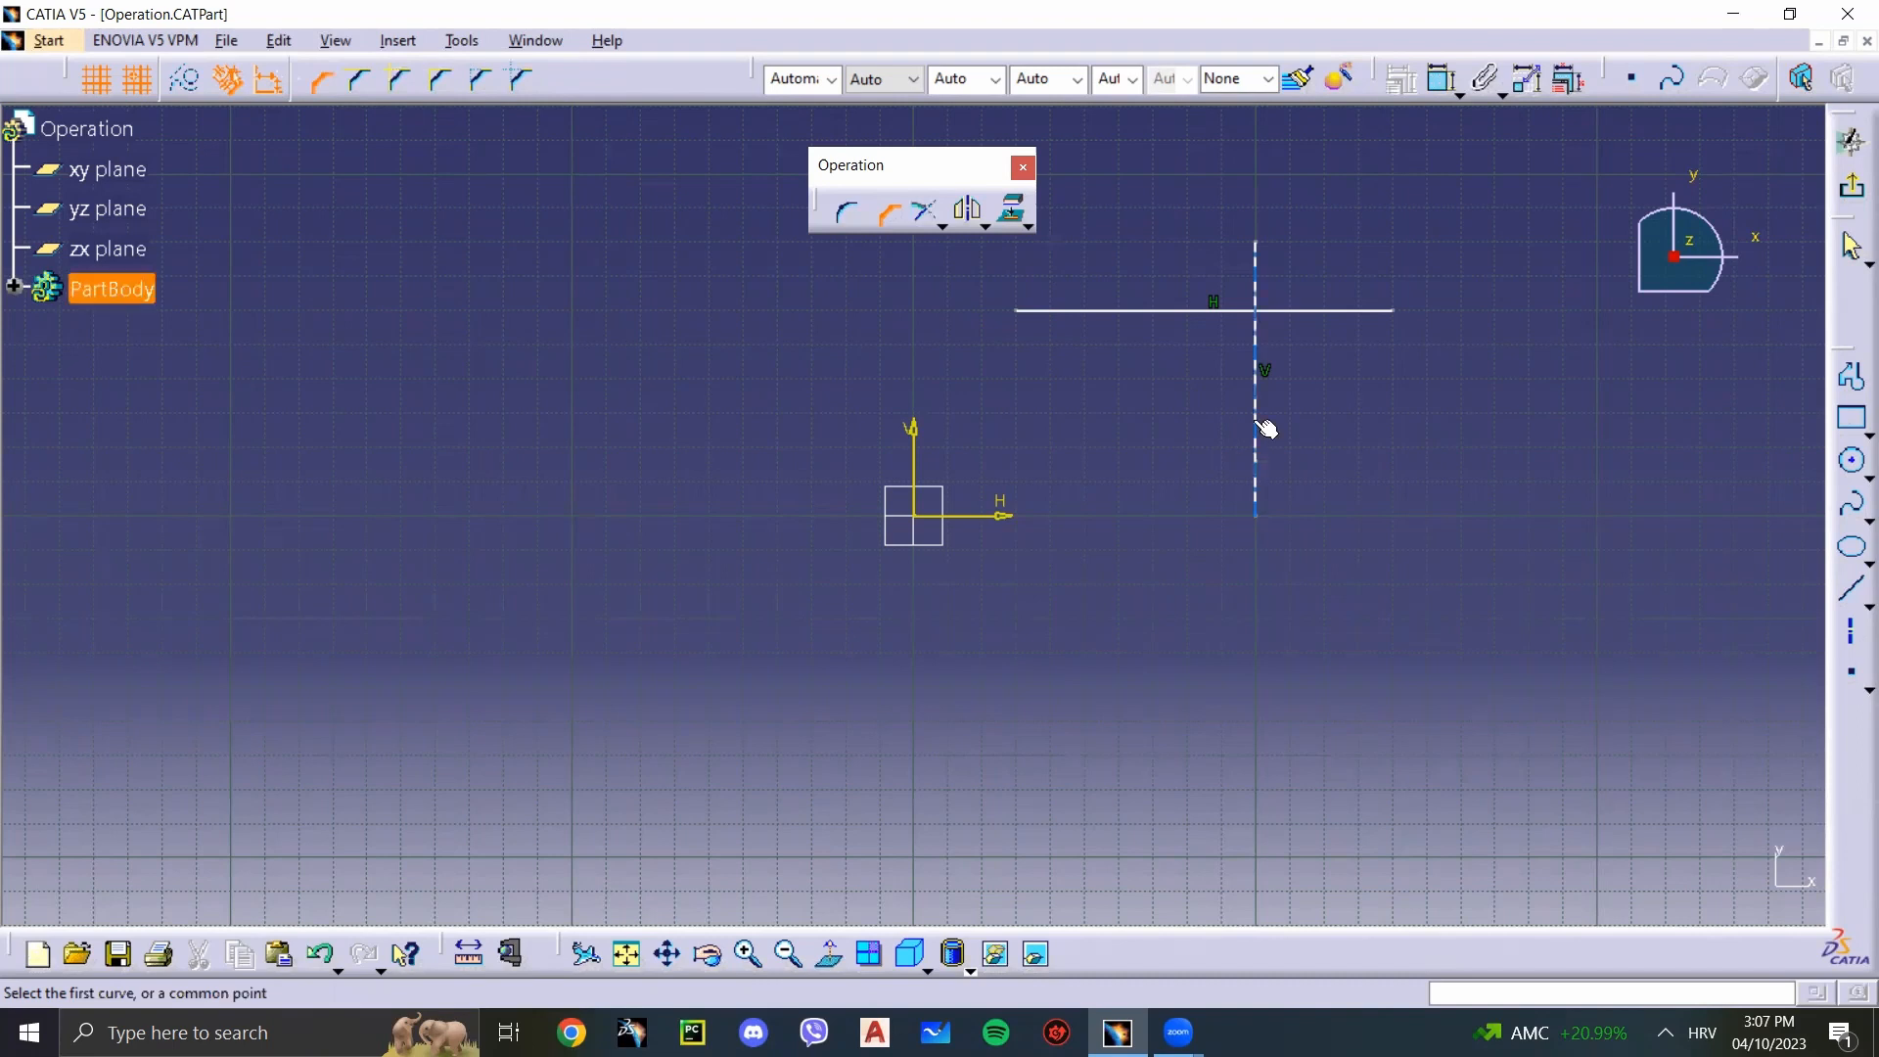
{"action": "left_click", "coordinate": [1132, 311]}
{"action": "left_click", "coordinate": [1256, 415]}
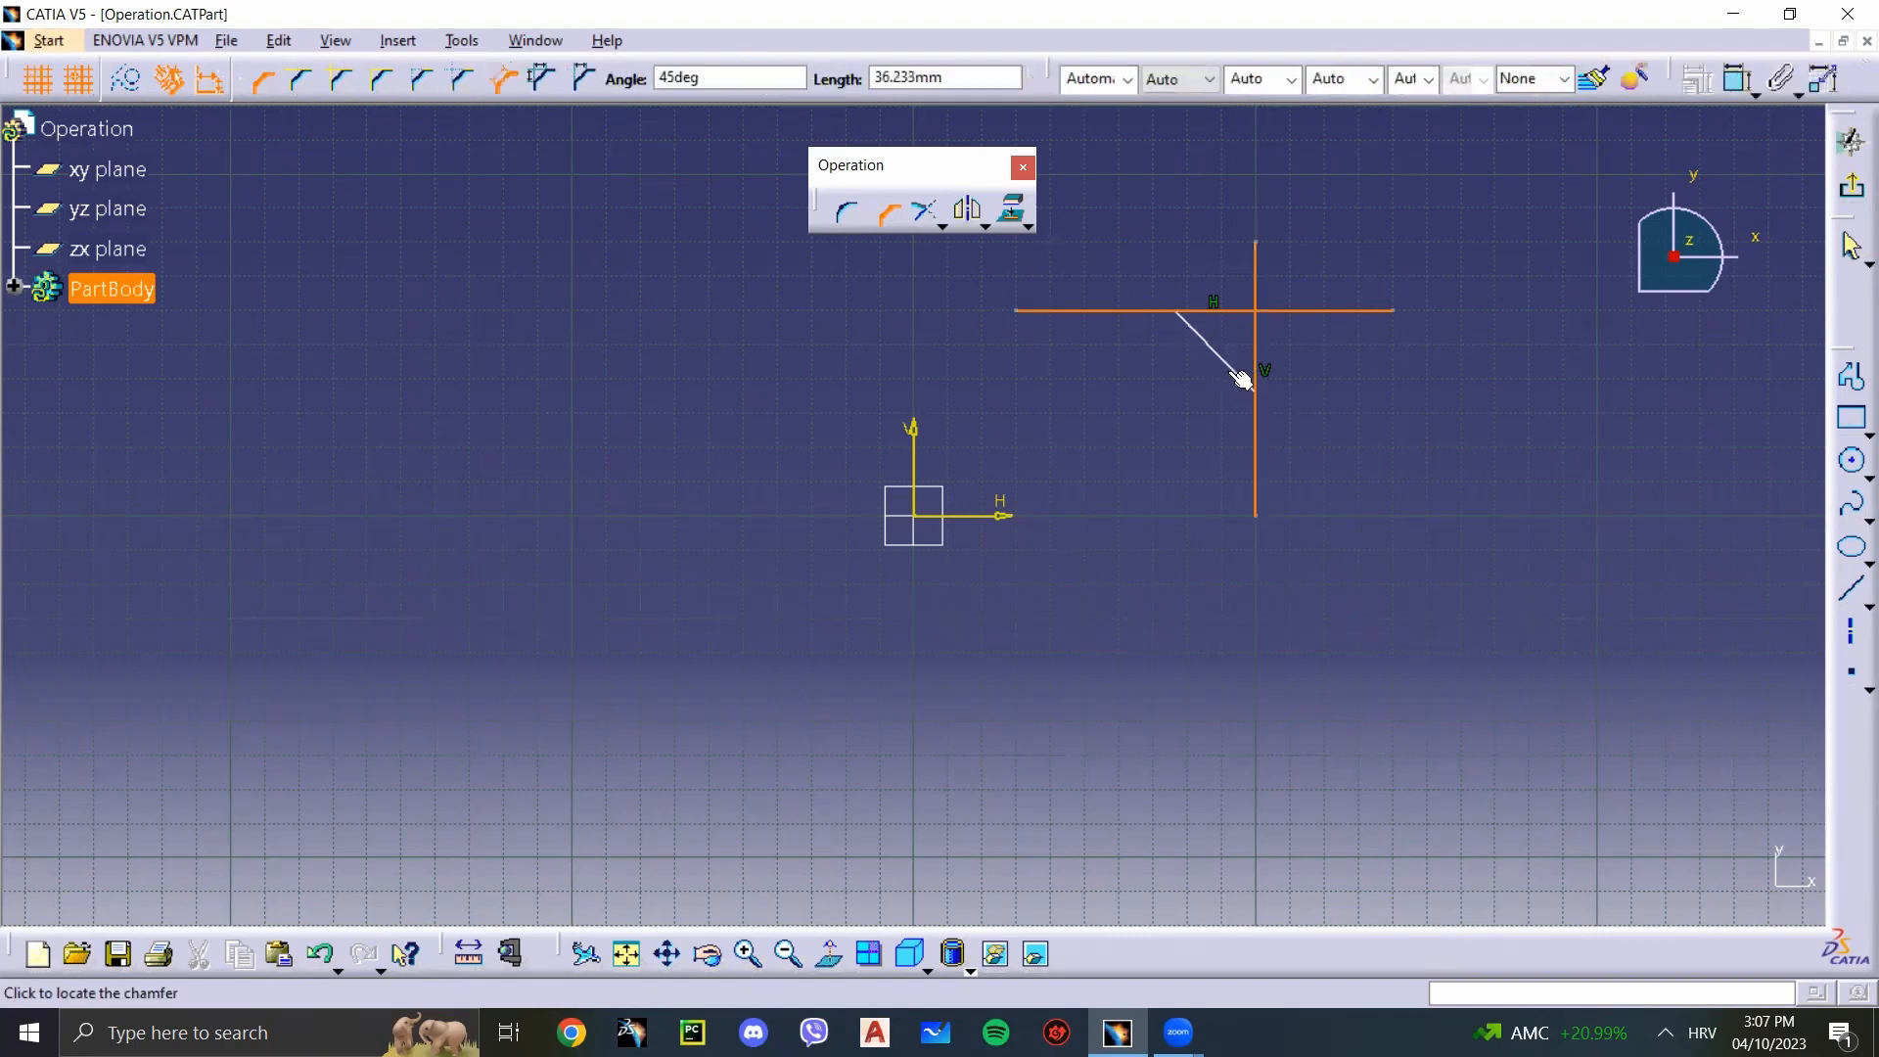
{"action": "key", "text": "Tab"}
{"action": "key", "text": "Tab"}
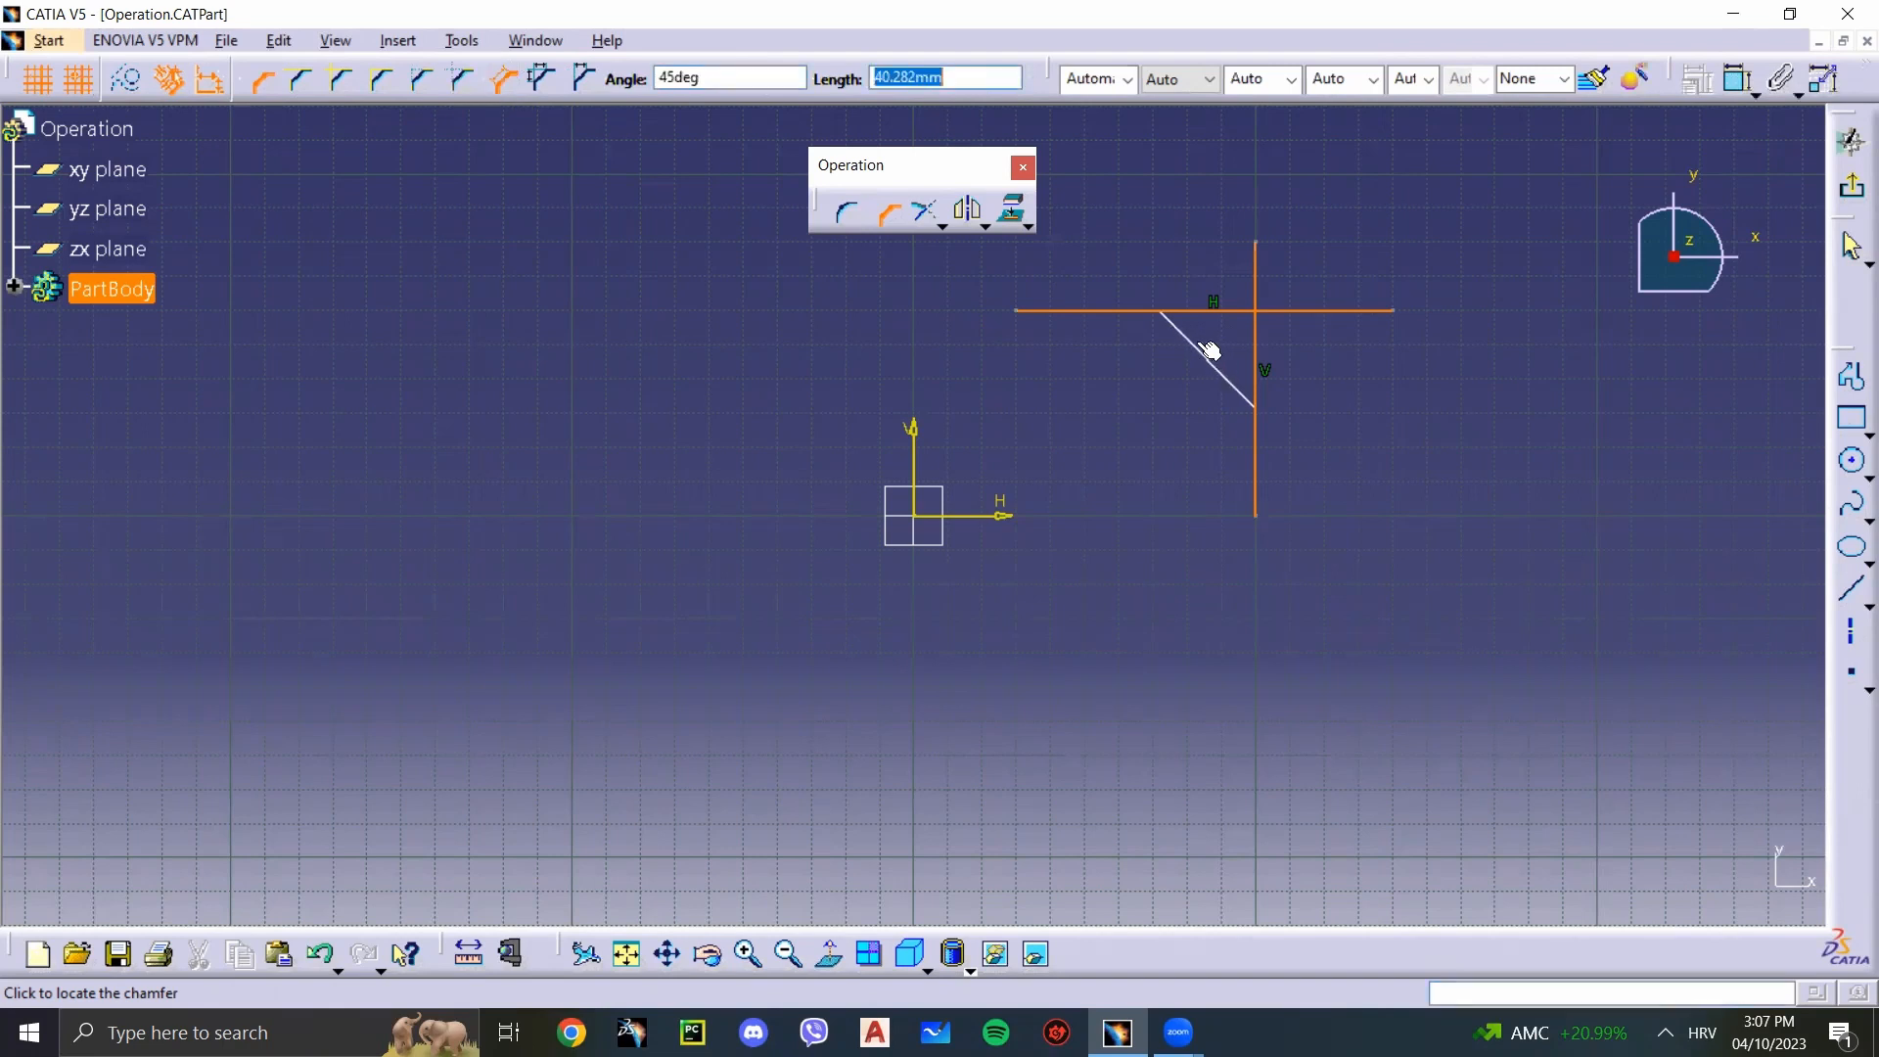
{"action": "type", "text": "40"}
{"action": "key", "text": "Return"}
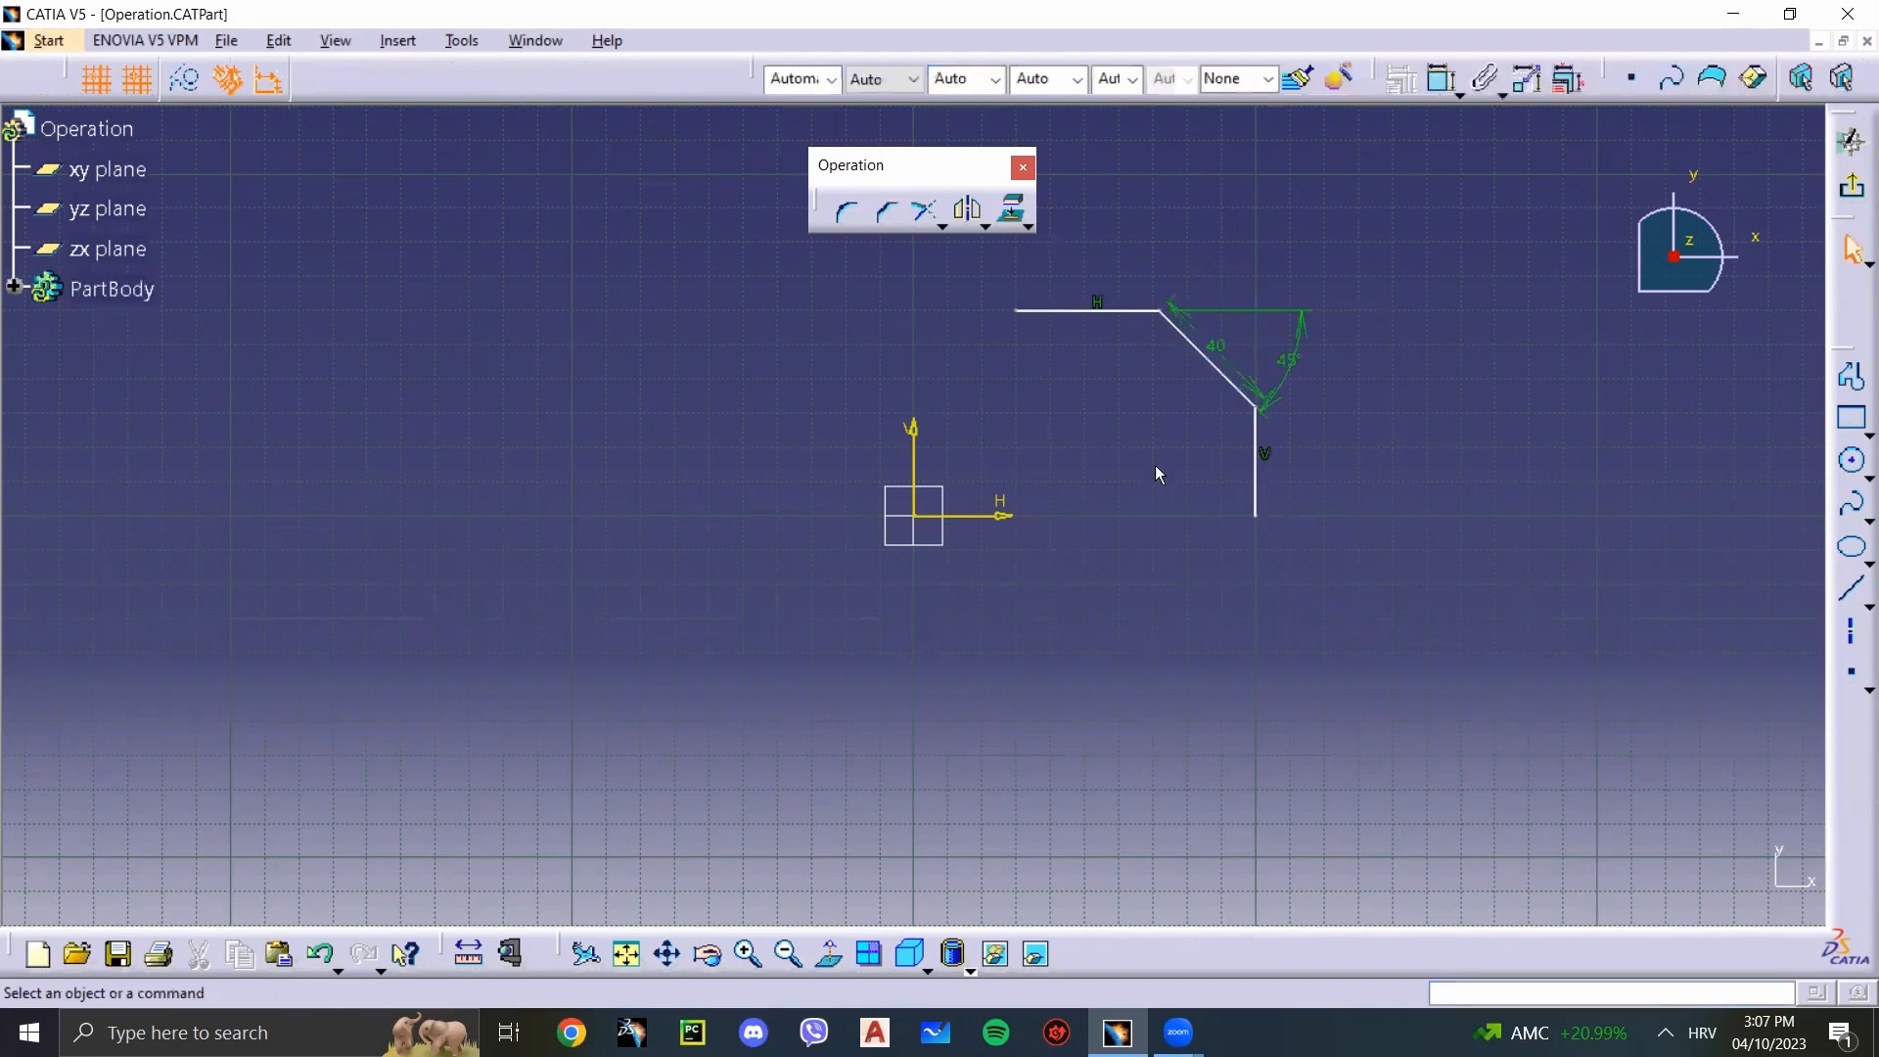
Step: Try moving the chamfer's angle and length dimensions farther from the chamfer line, and undo the moves
{"action": "left_click", "coordinate": [1300, 375]}
{"action": "mouse_move", "coordinate": [1303, 347]}
{"action": "left_mouse_down"}
{"action": "mouse_move", "coordinate": [1405, 335]}
{"action": "mouse_move", "coordinate": [1421, 357]}
{"action": "left_mouse_up"}
{"action": "left_click_drag", "start_coordinate": [1216, 345], "coordinate": [1318, 314]}
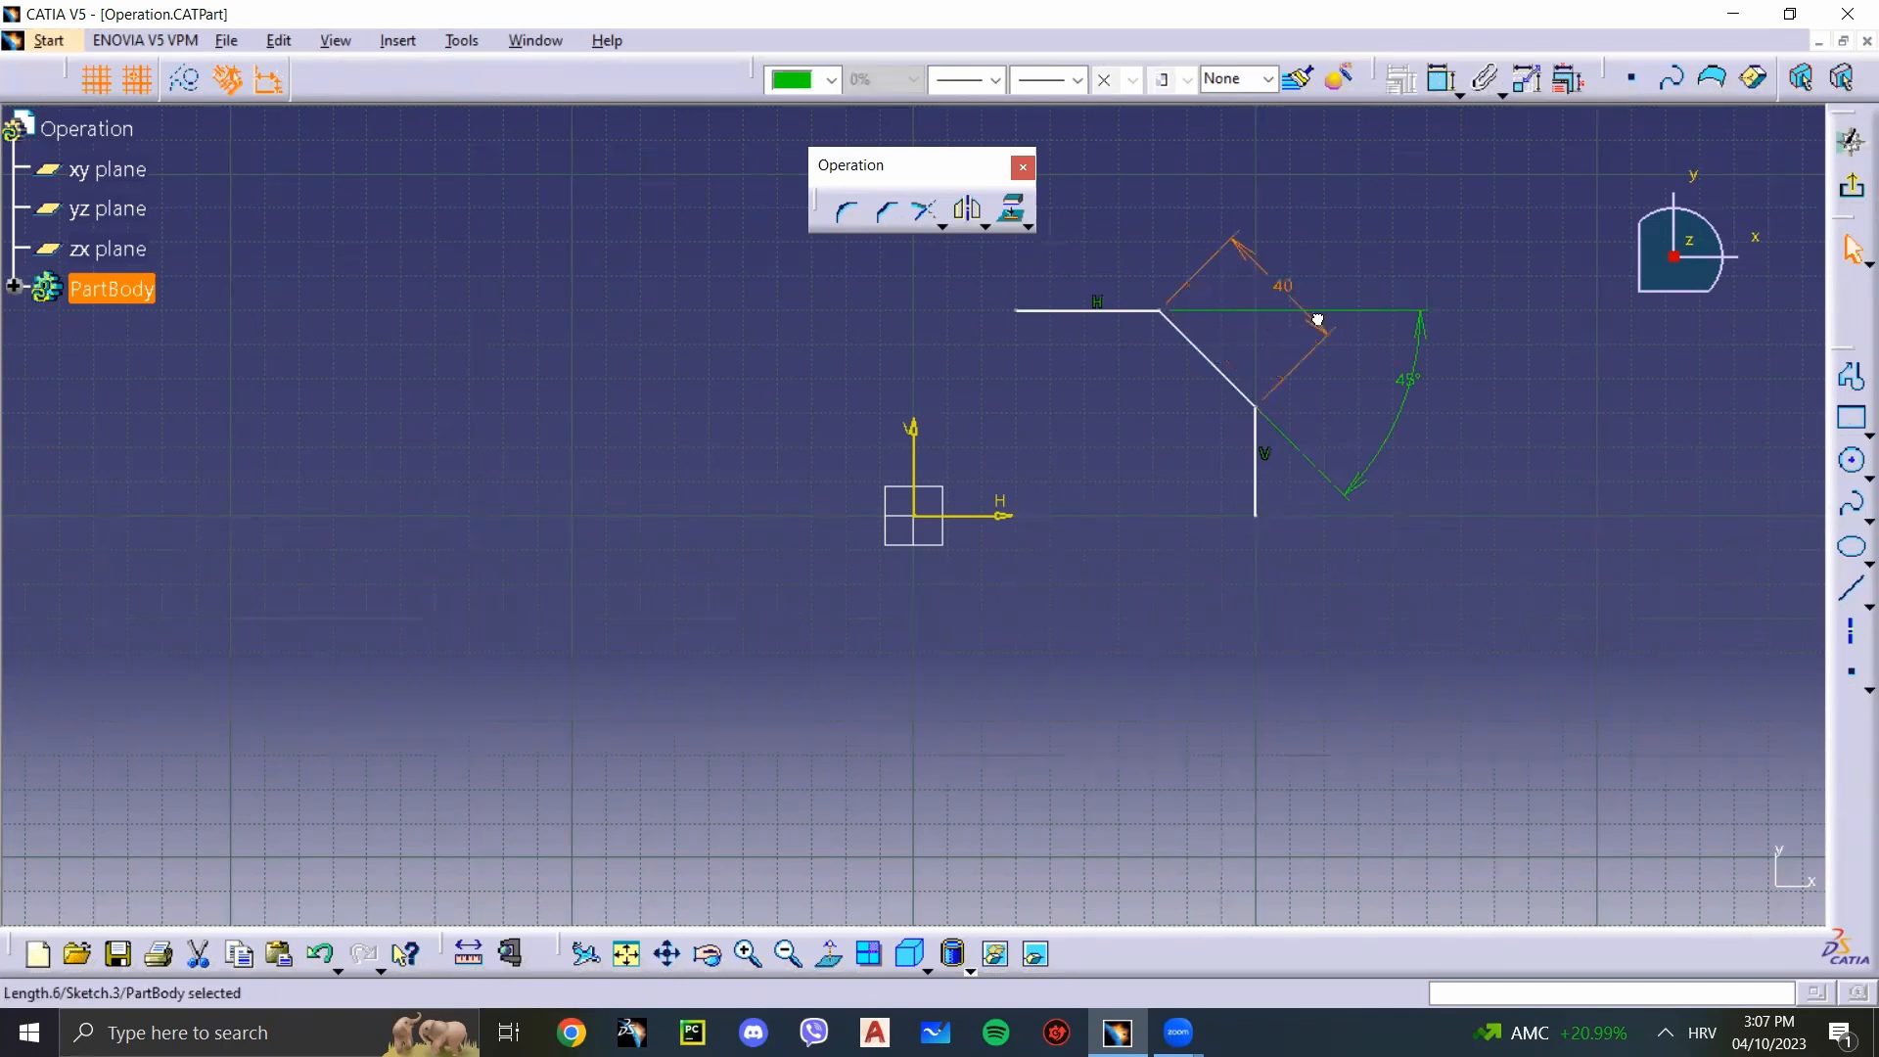
{"action": "left_click", "coordinate": [1334, 407]}
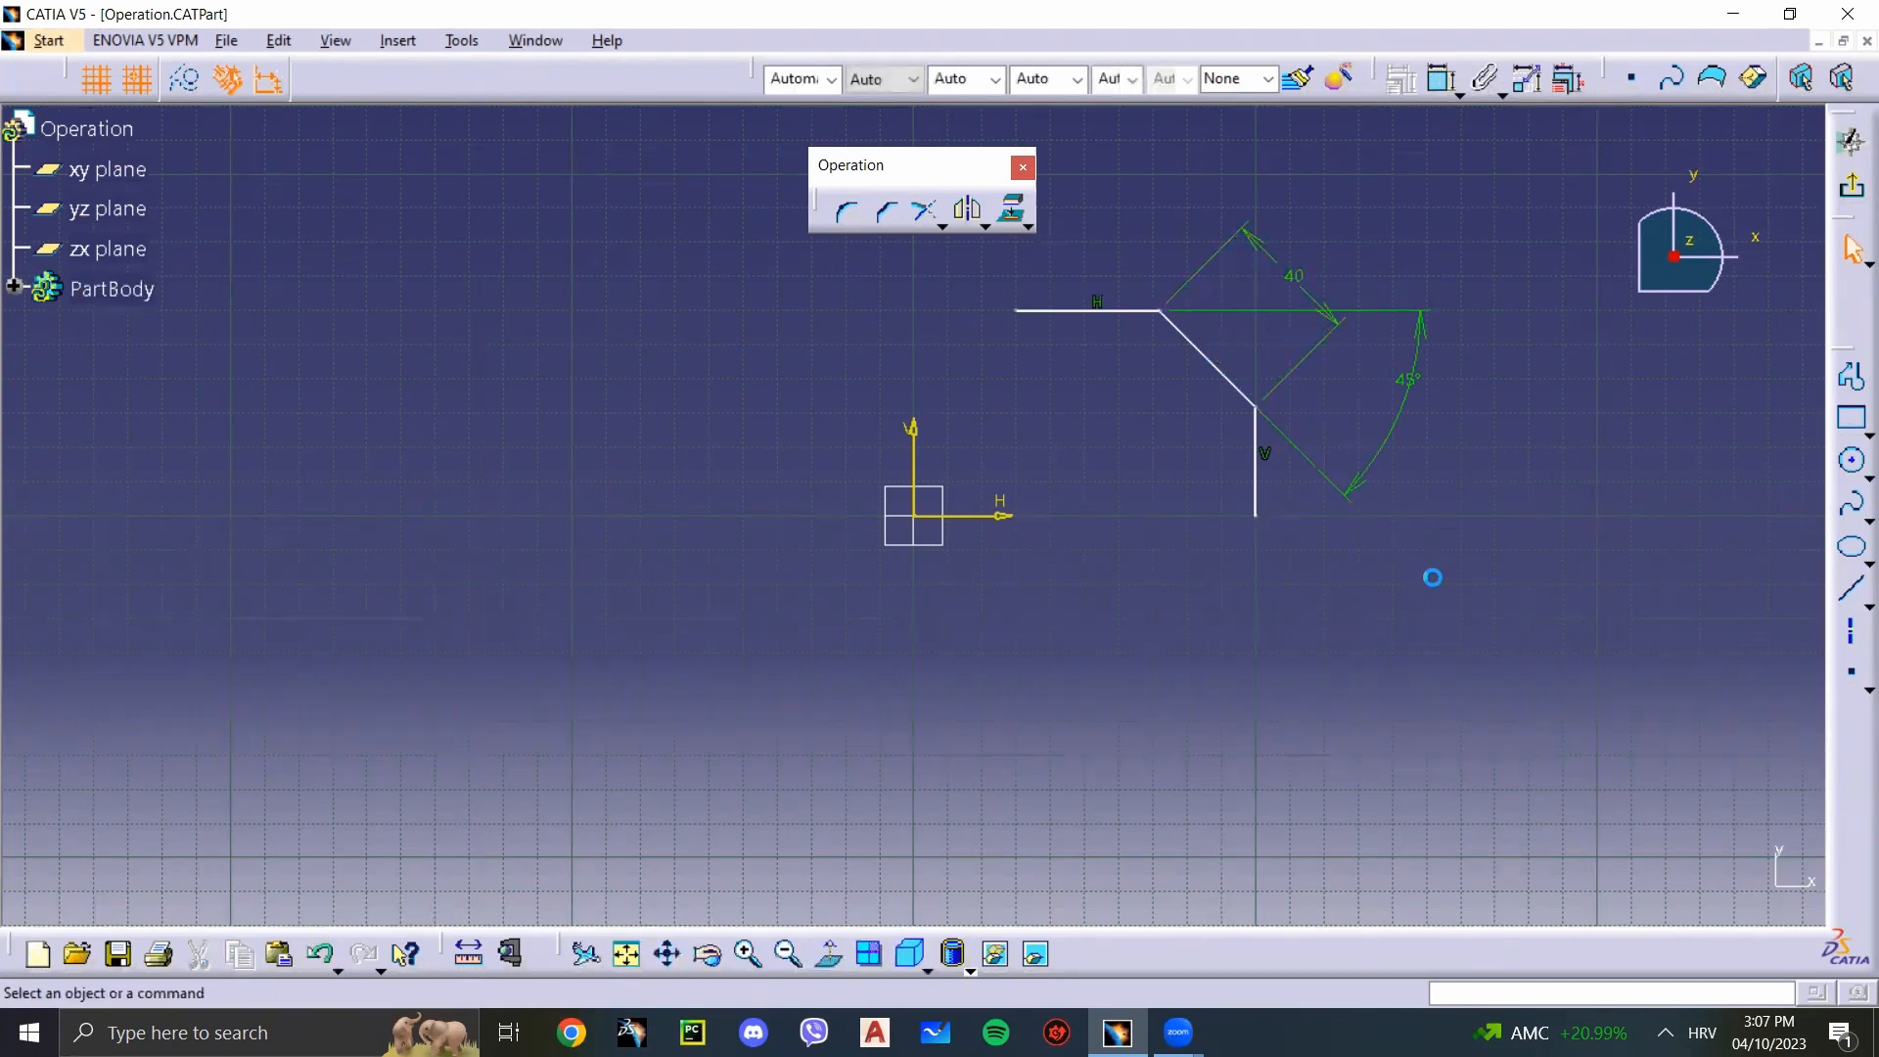
{"action": "key", "text": "ctrl+z"}
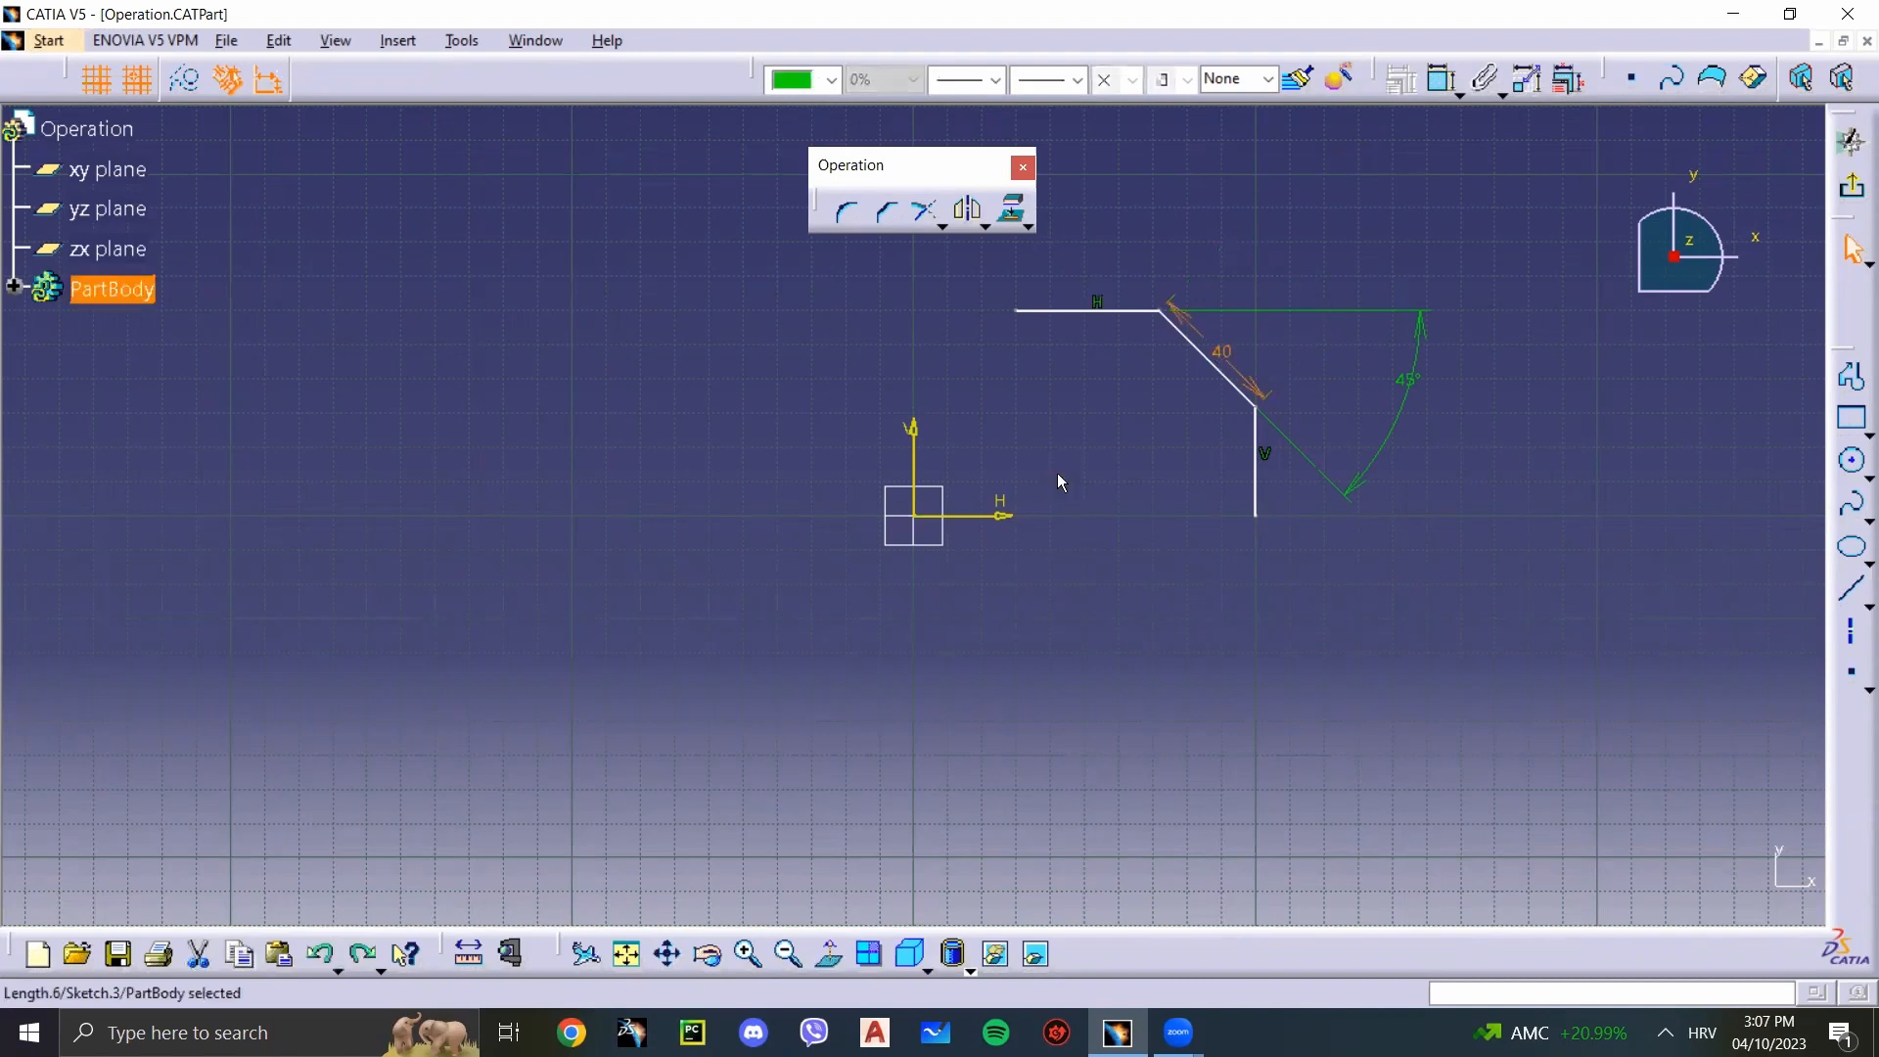
{"action": "key", "text": "ctrl+z"}
{"action": "key", "text": "ctrl+z"}
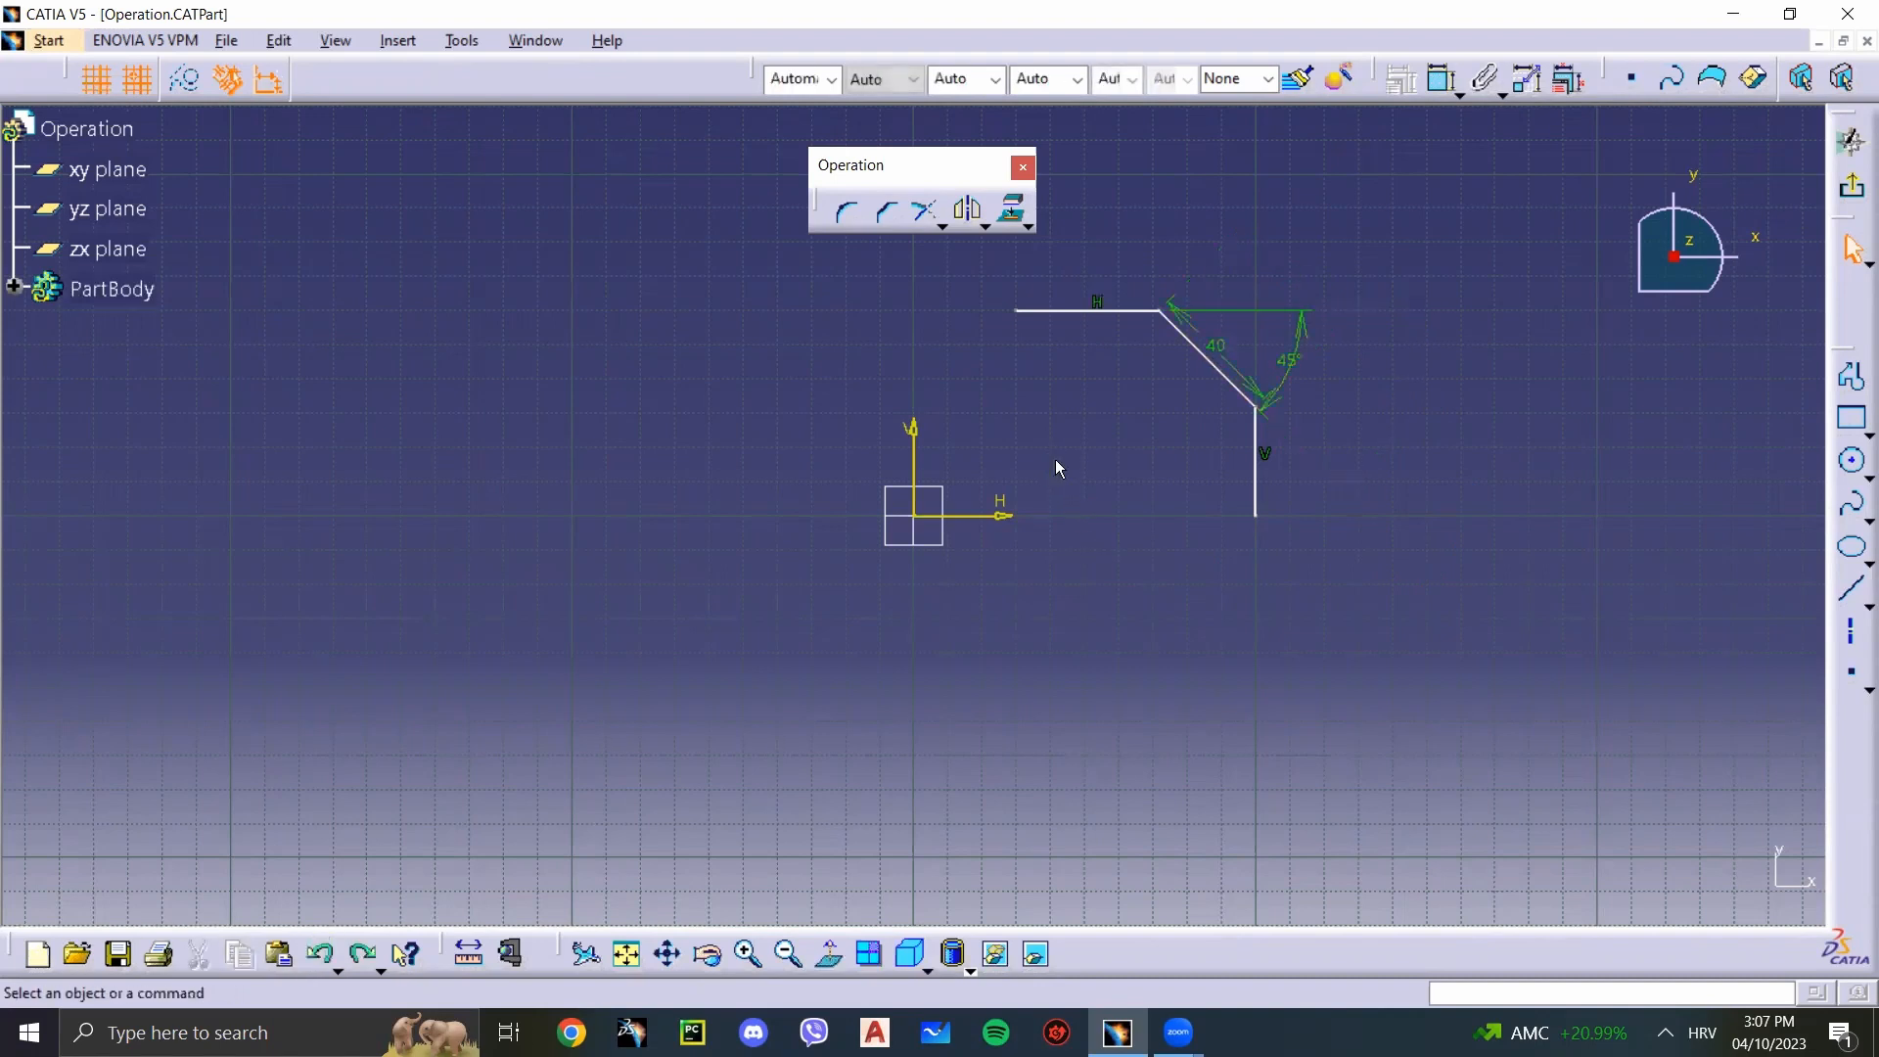
Step: Try a Chamfer about 59 mm long at 75°, taking the vertical line first and the horizontal line second, and undo it
{"action": "left_click", "coordinate": [888, 210]}
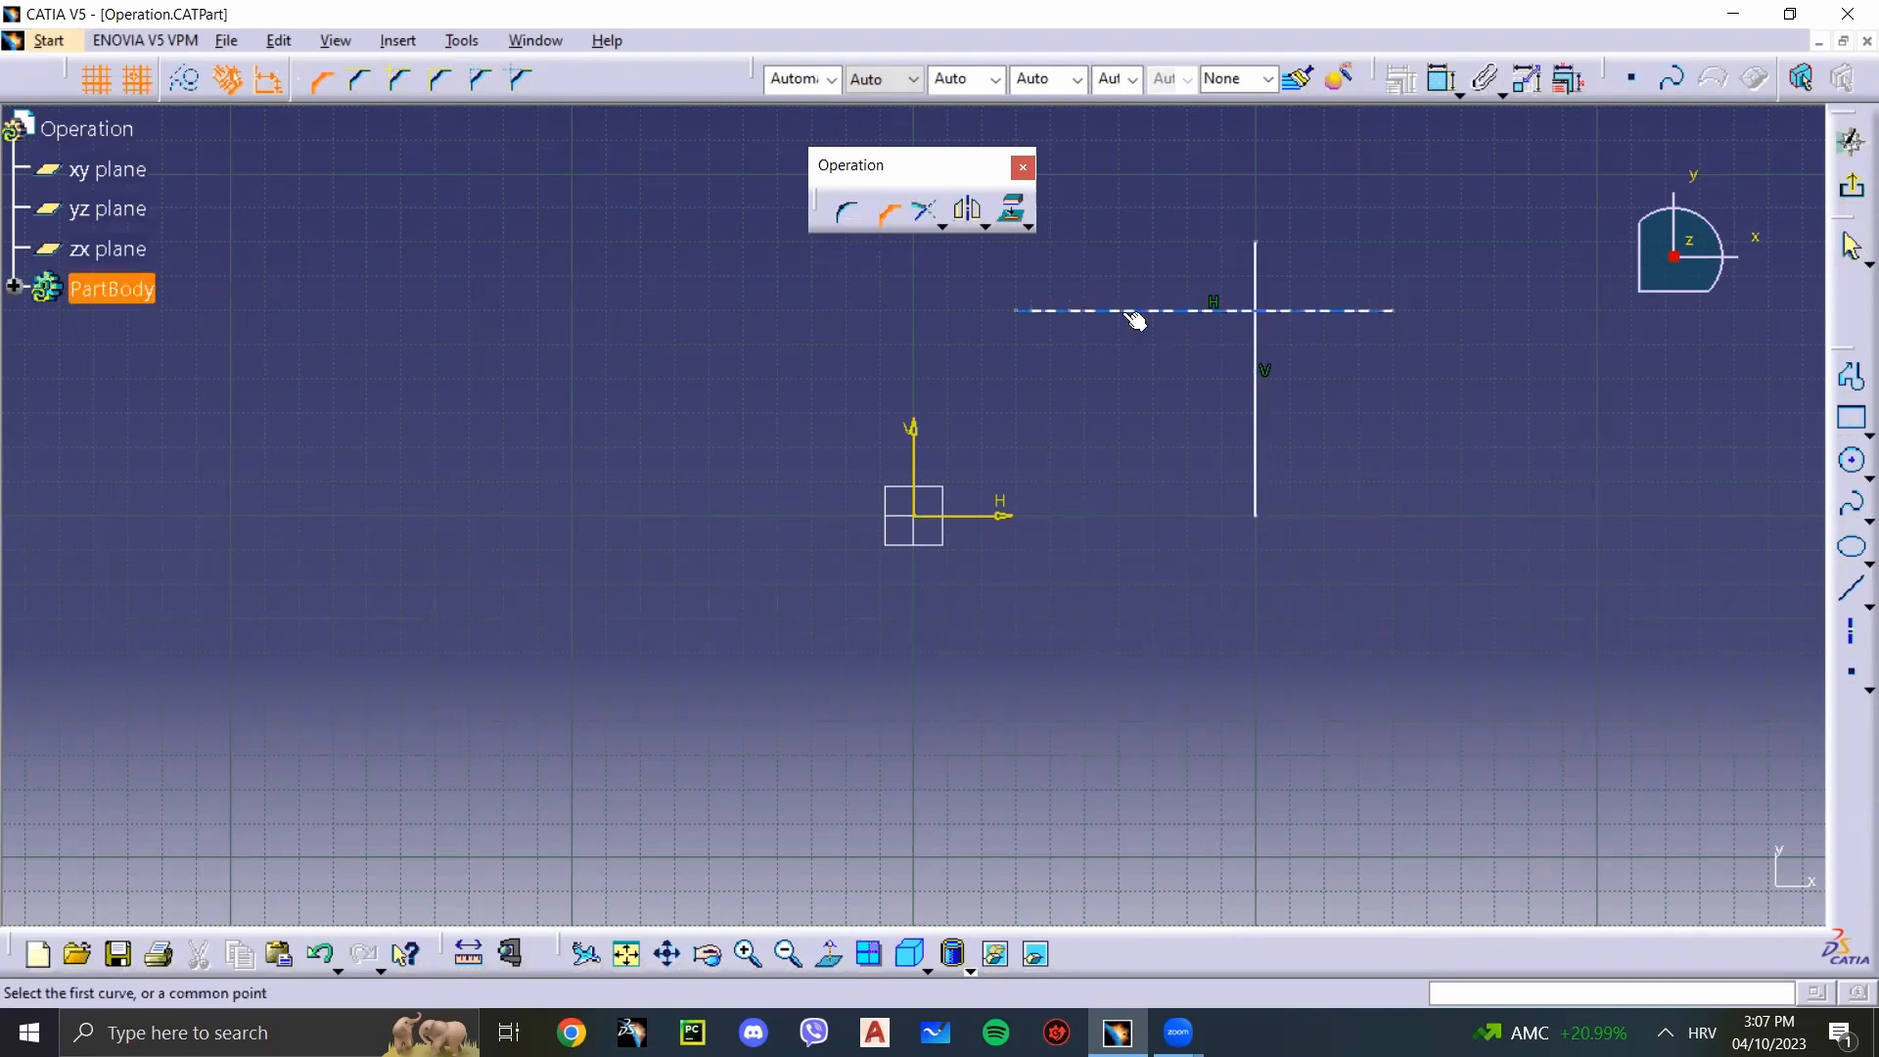
{"action": "left_click", "coordinate": [1258, 415]}
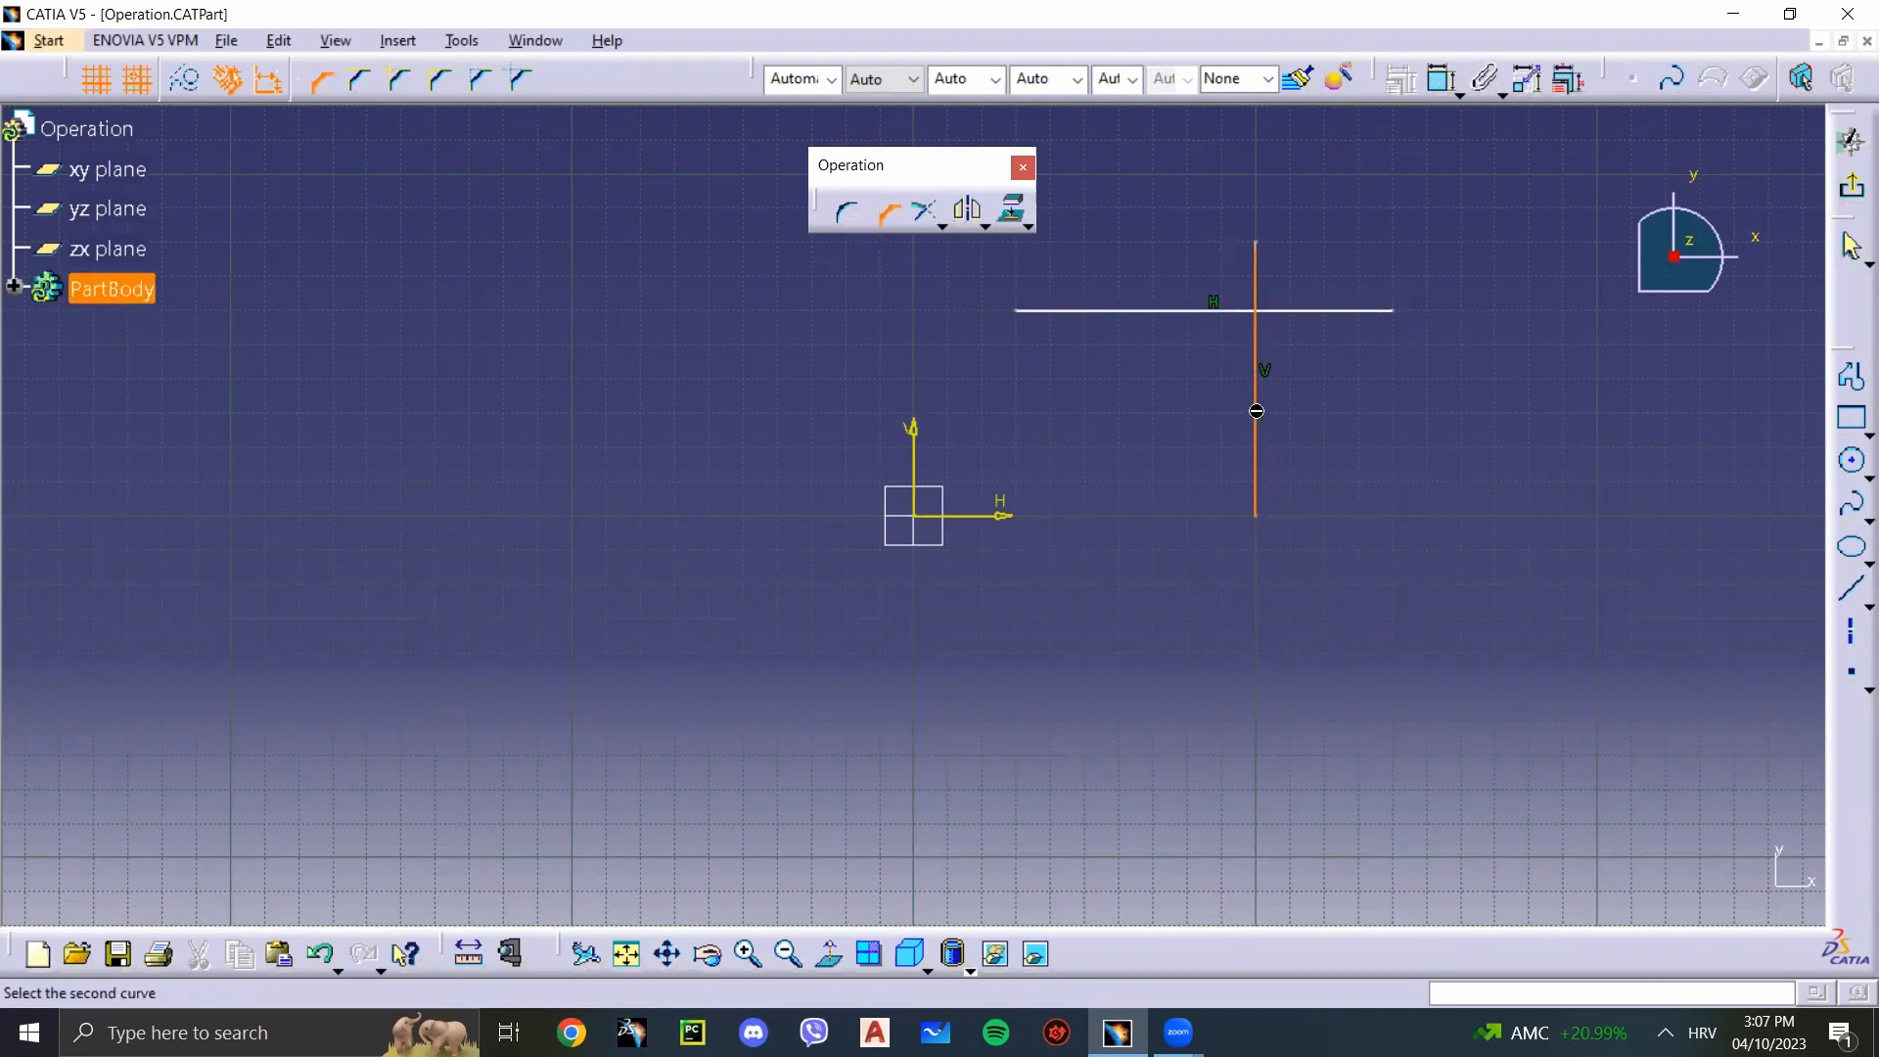
{"action": "left_click", "coordinate": [1133, 313]}
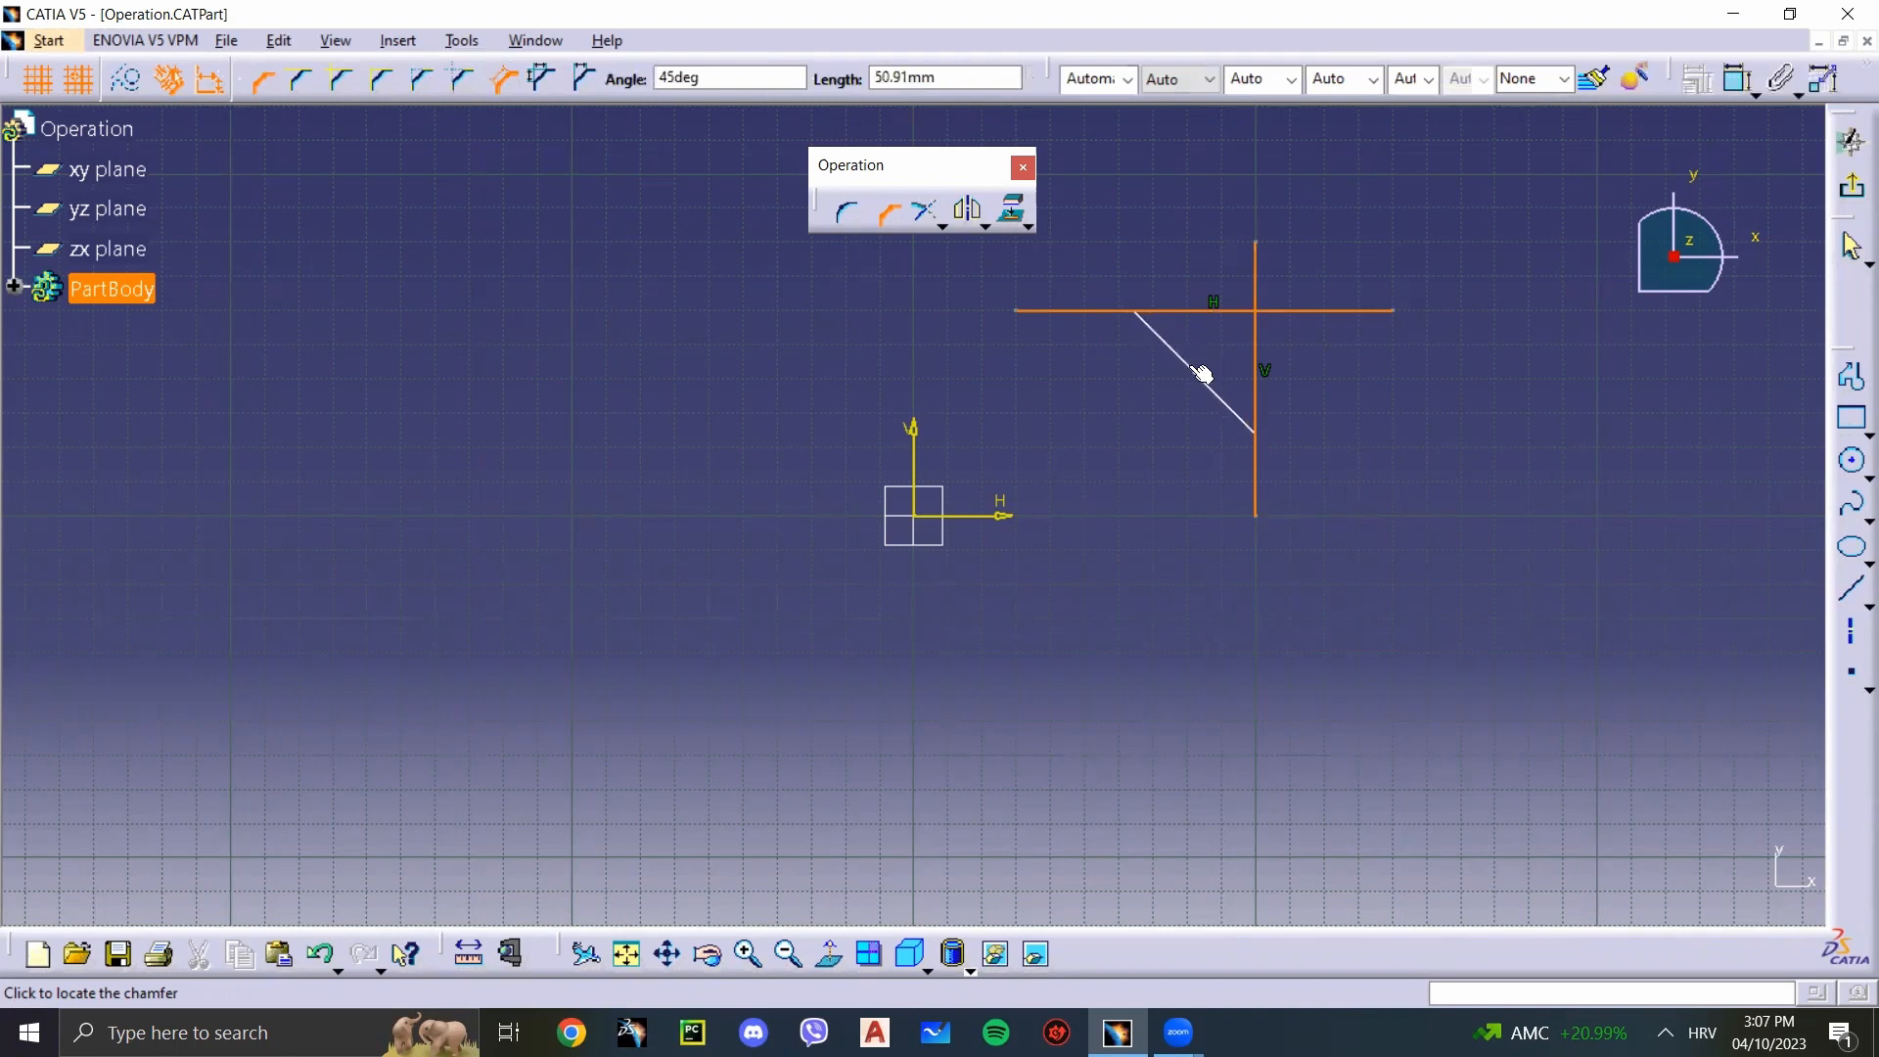
{"action": "key", "text": "Tab"}
{"action": "type", "text": "75"}
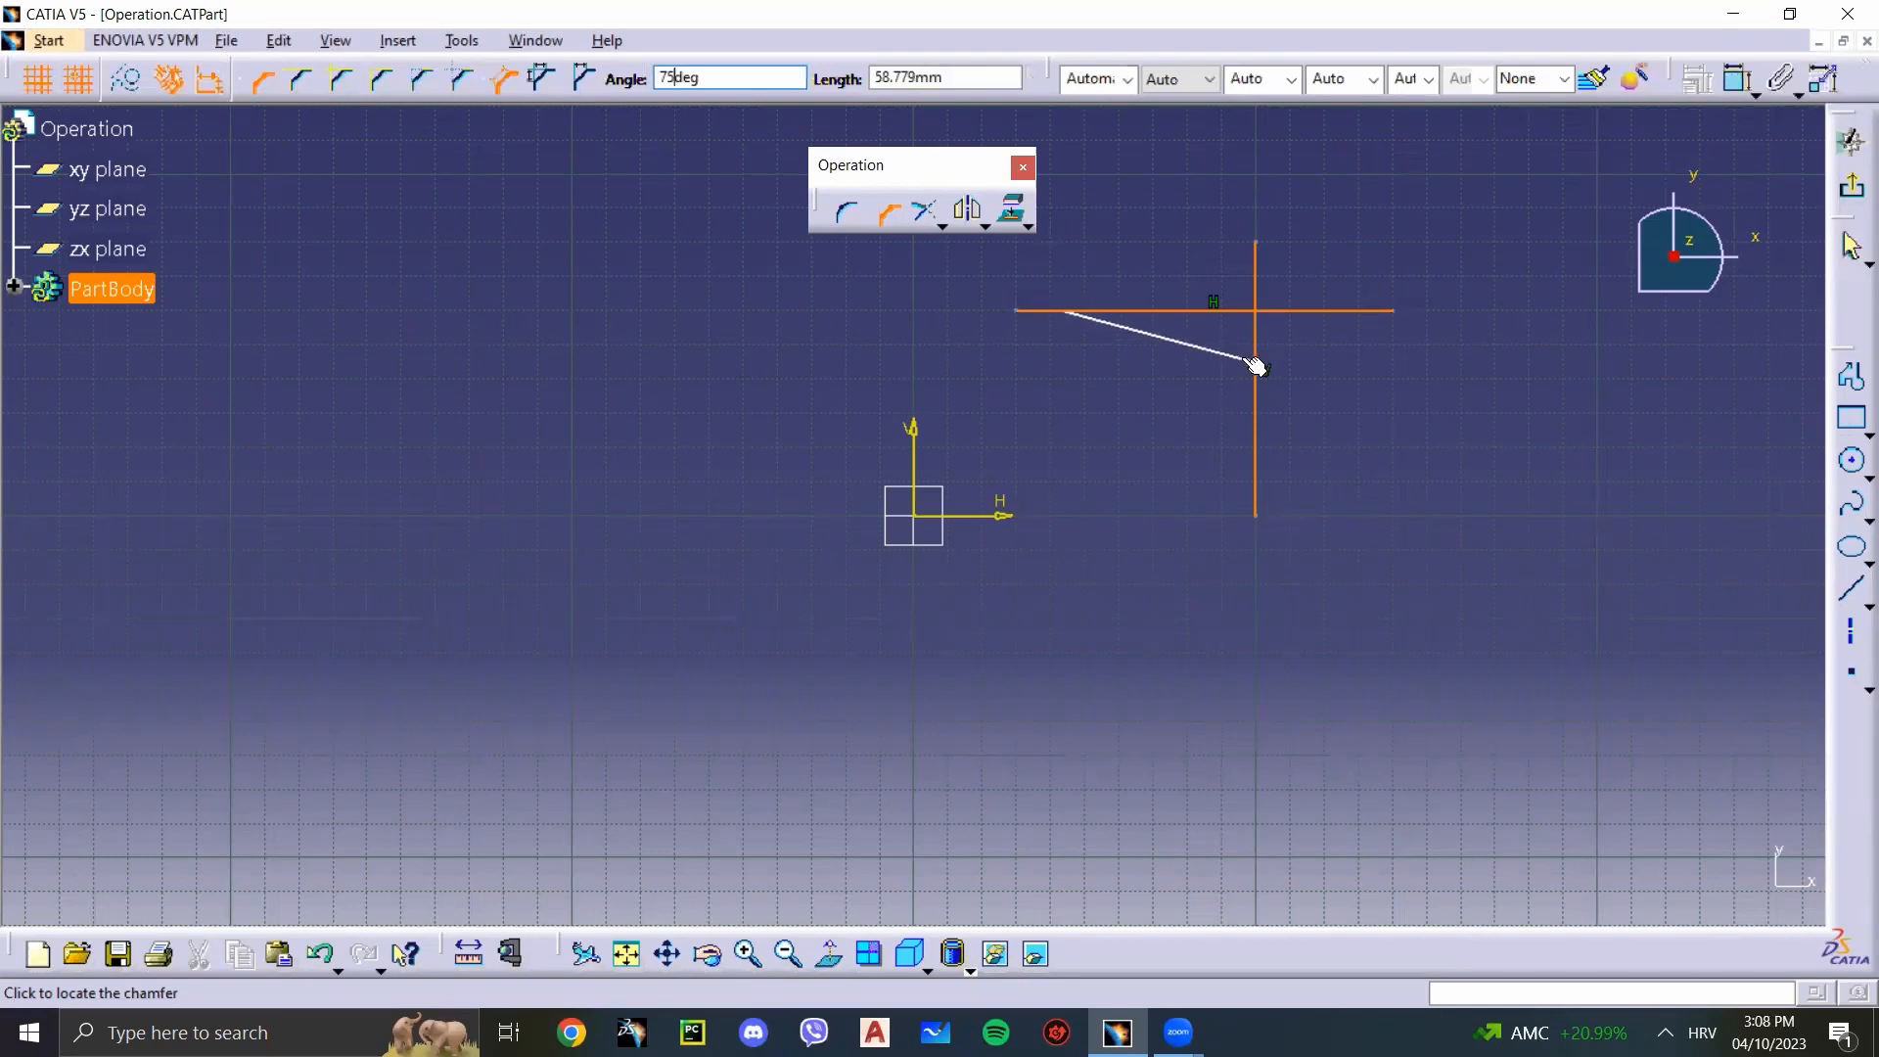
{"action": "left_click", "coordinate": [1256, 366]}
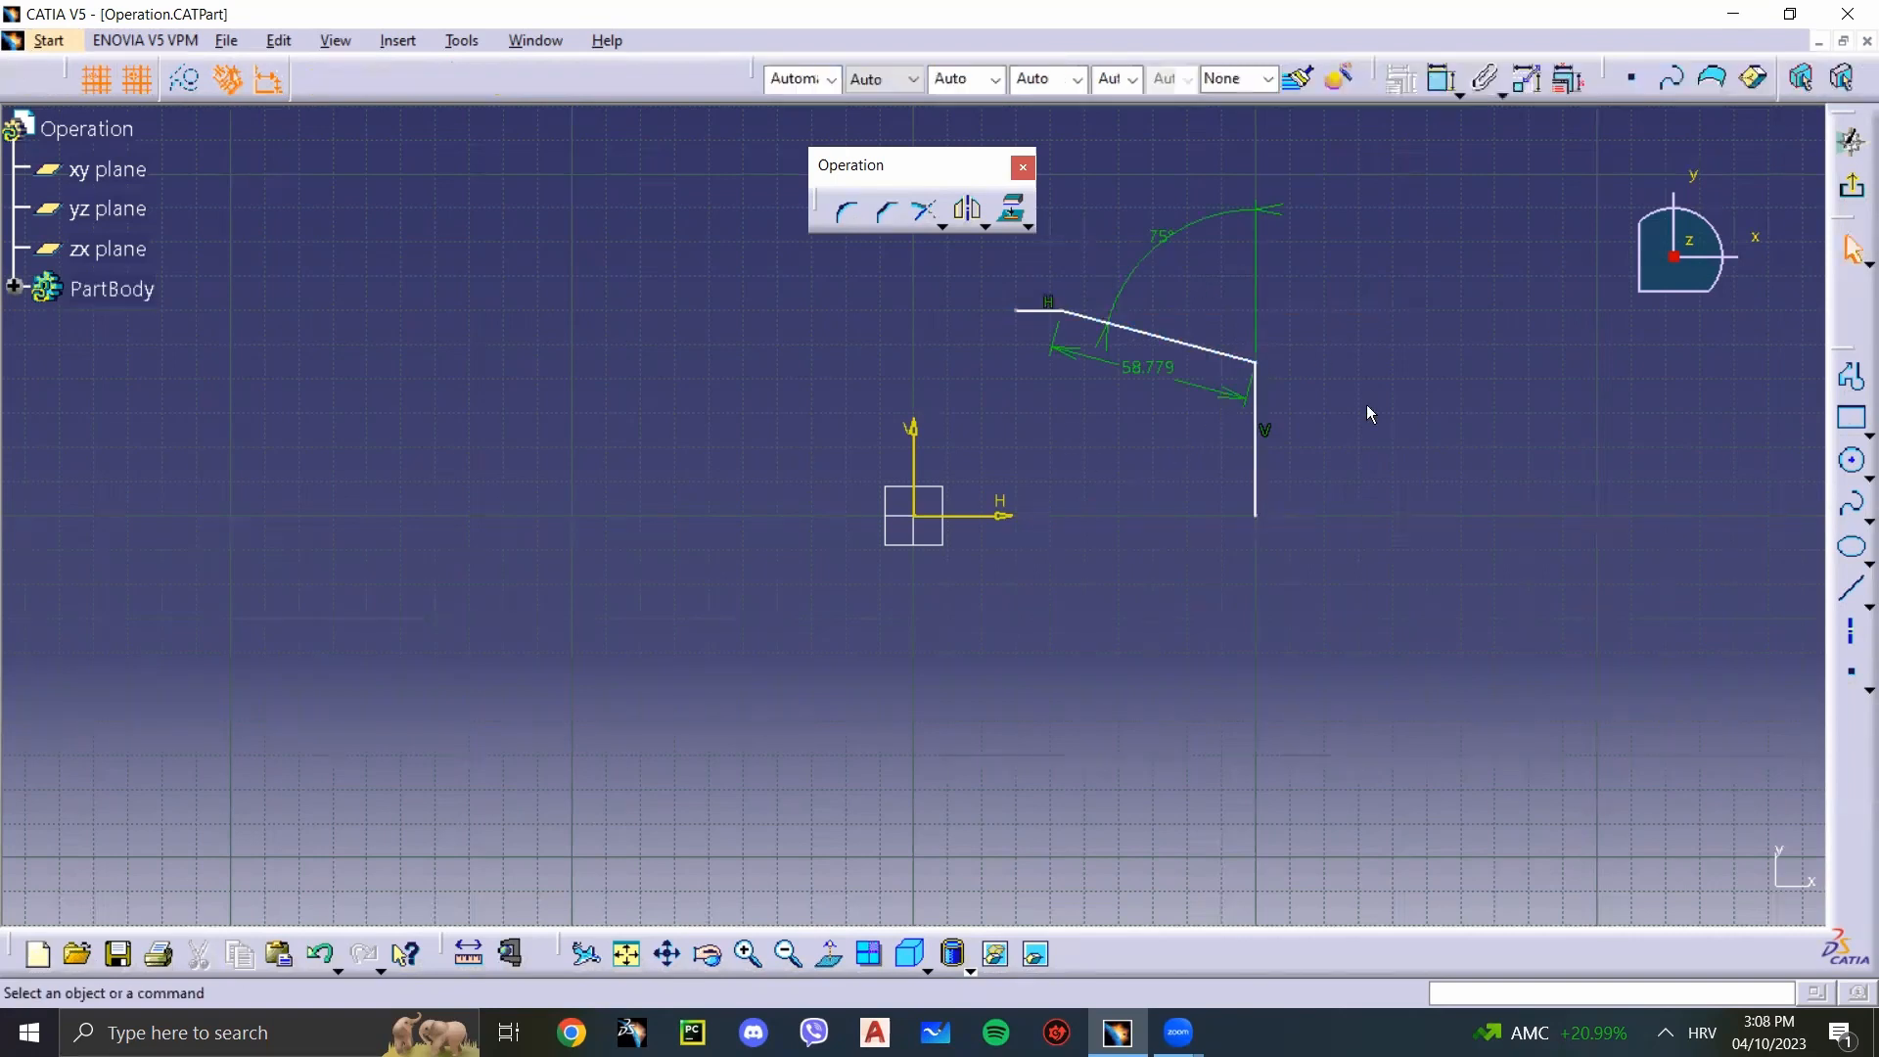
{"action": "key", "text": "ctrl+z"}
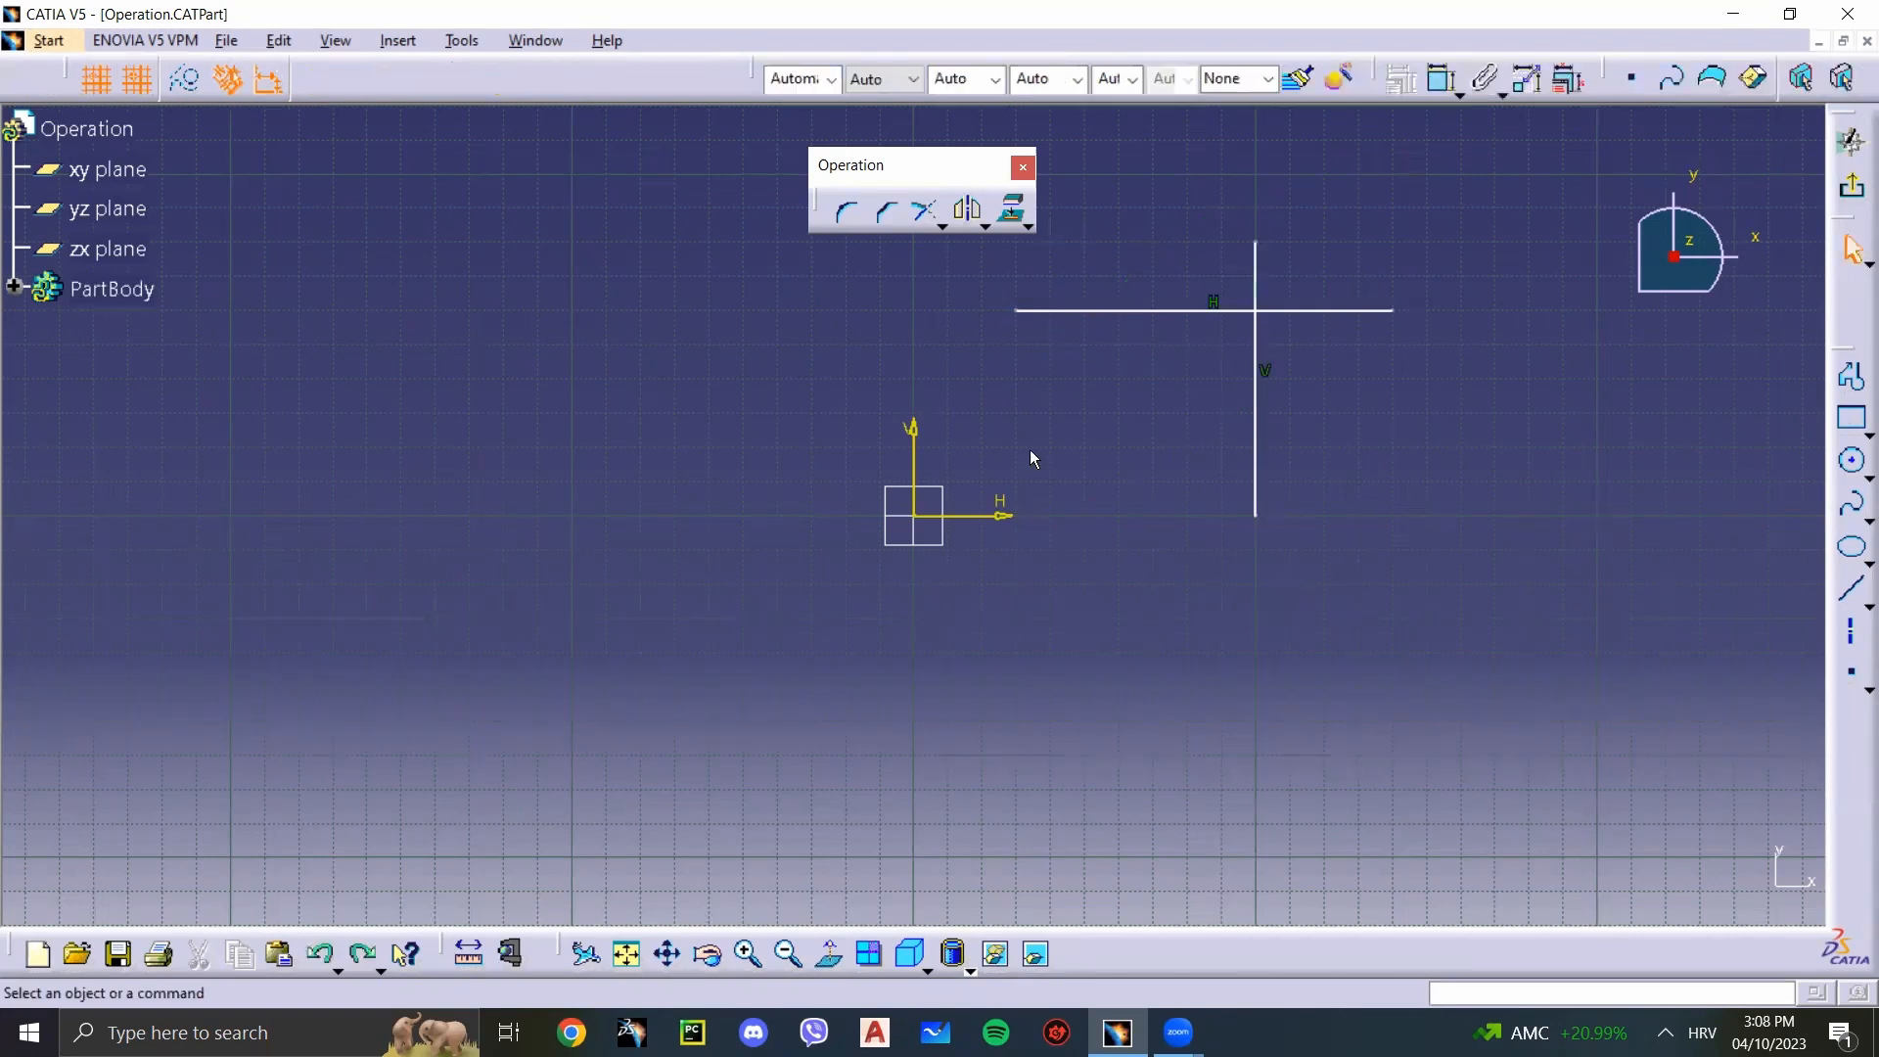
Step: Try a Chamfer about 41 mm long at 30°, taking the horizontal line first and the vertical line second, and undo it
{"action": "left_click", "coordinate": [886, 212]}
{"action": "left_click", "coordinate": [1186, 312]}
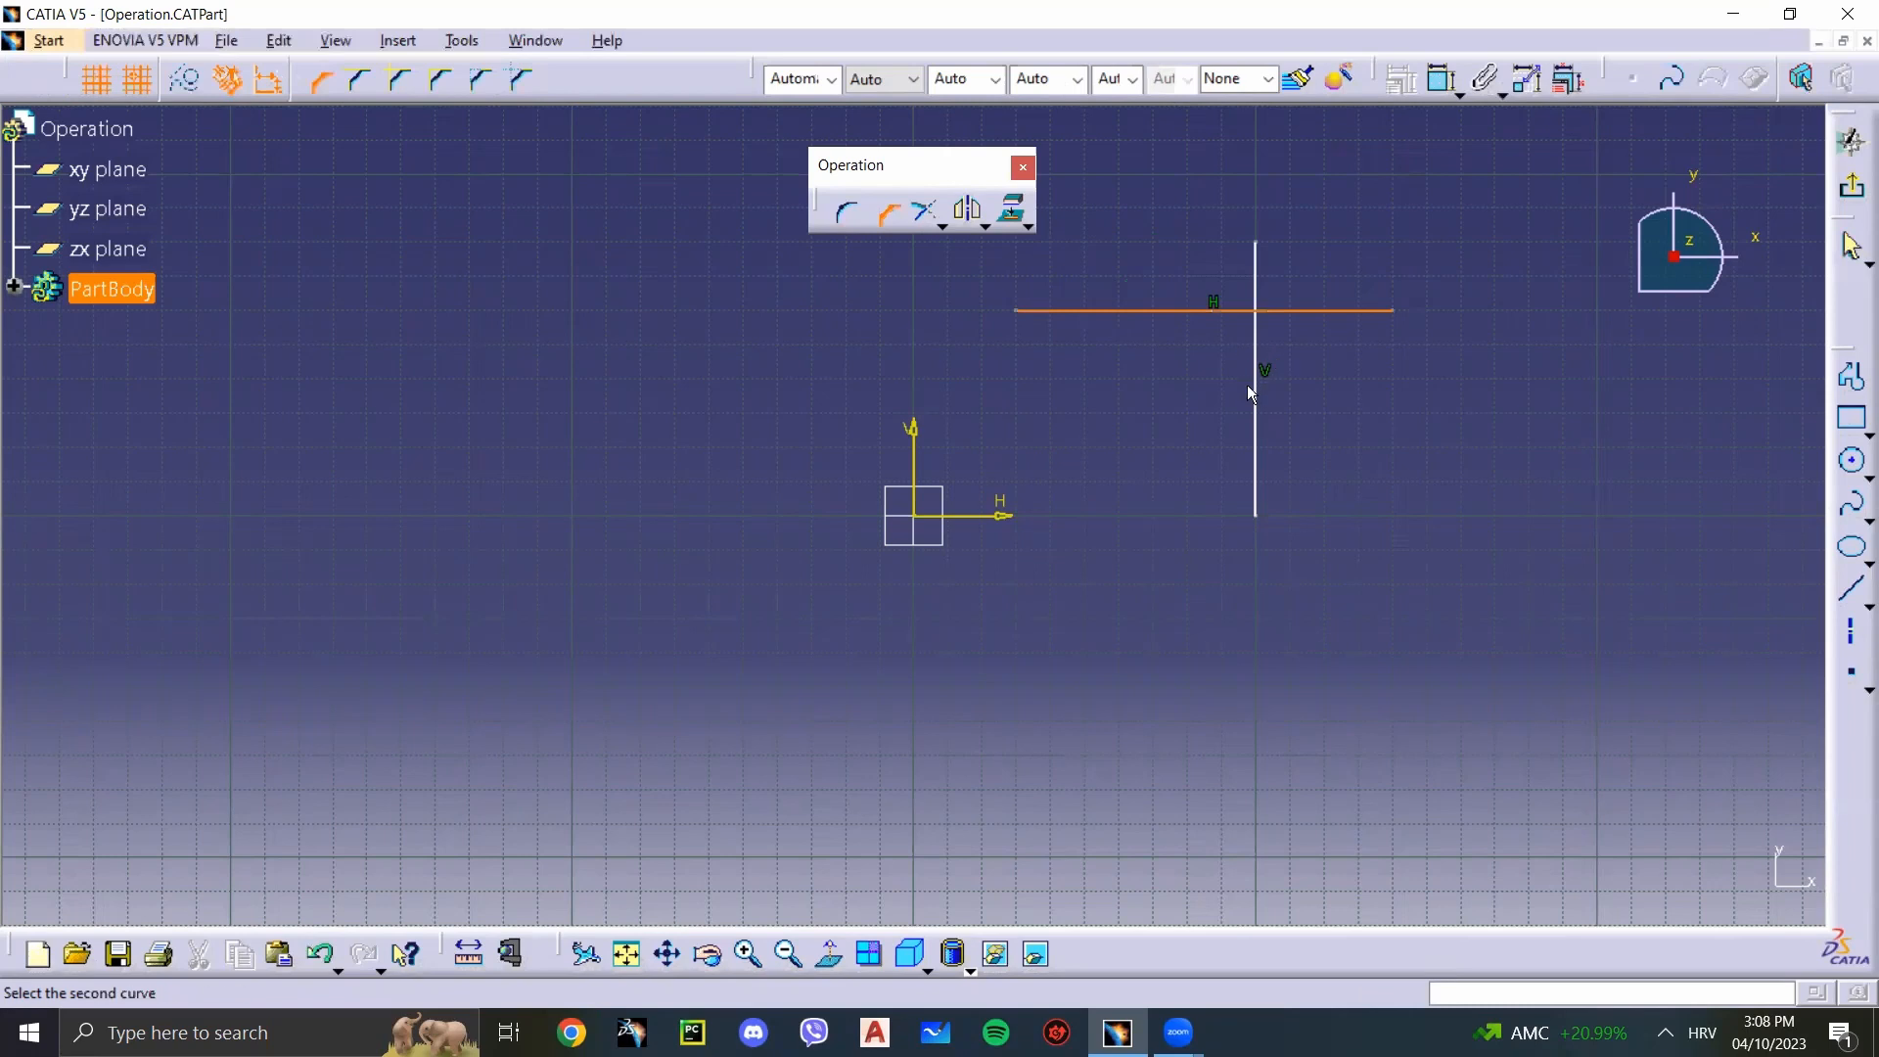
{"action": "left_click", "coordinate": [1264, 447]}
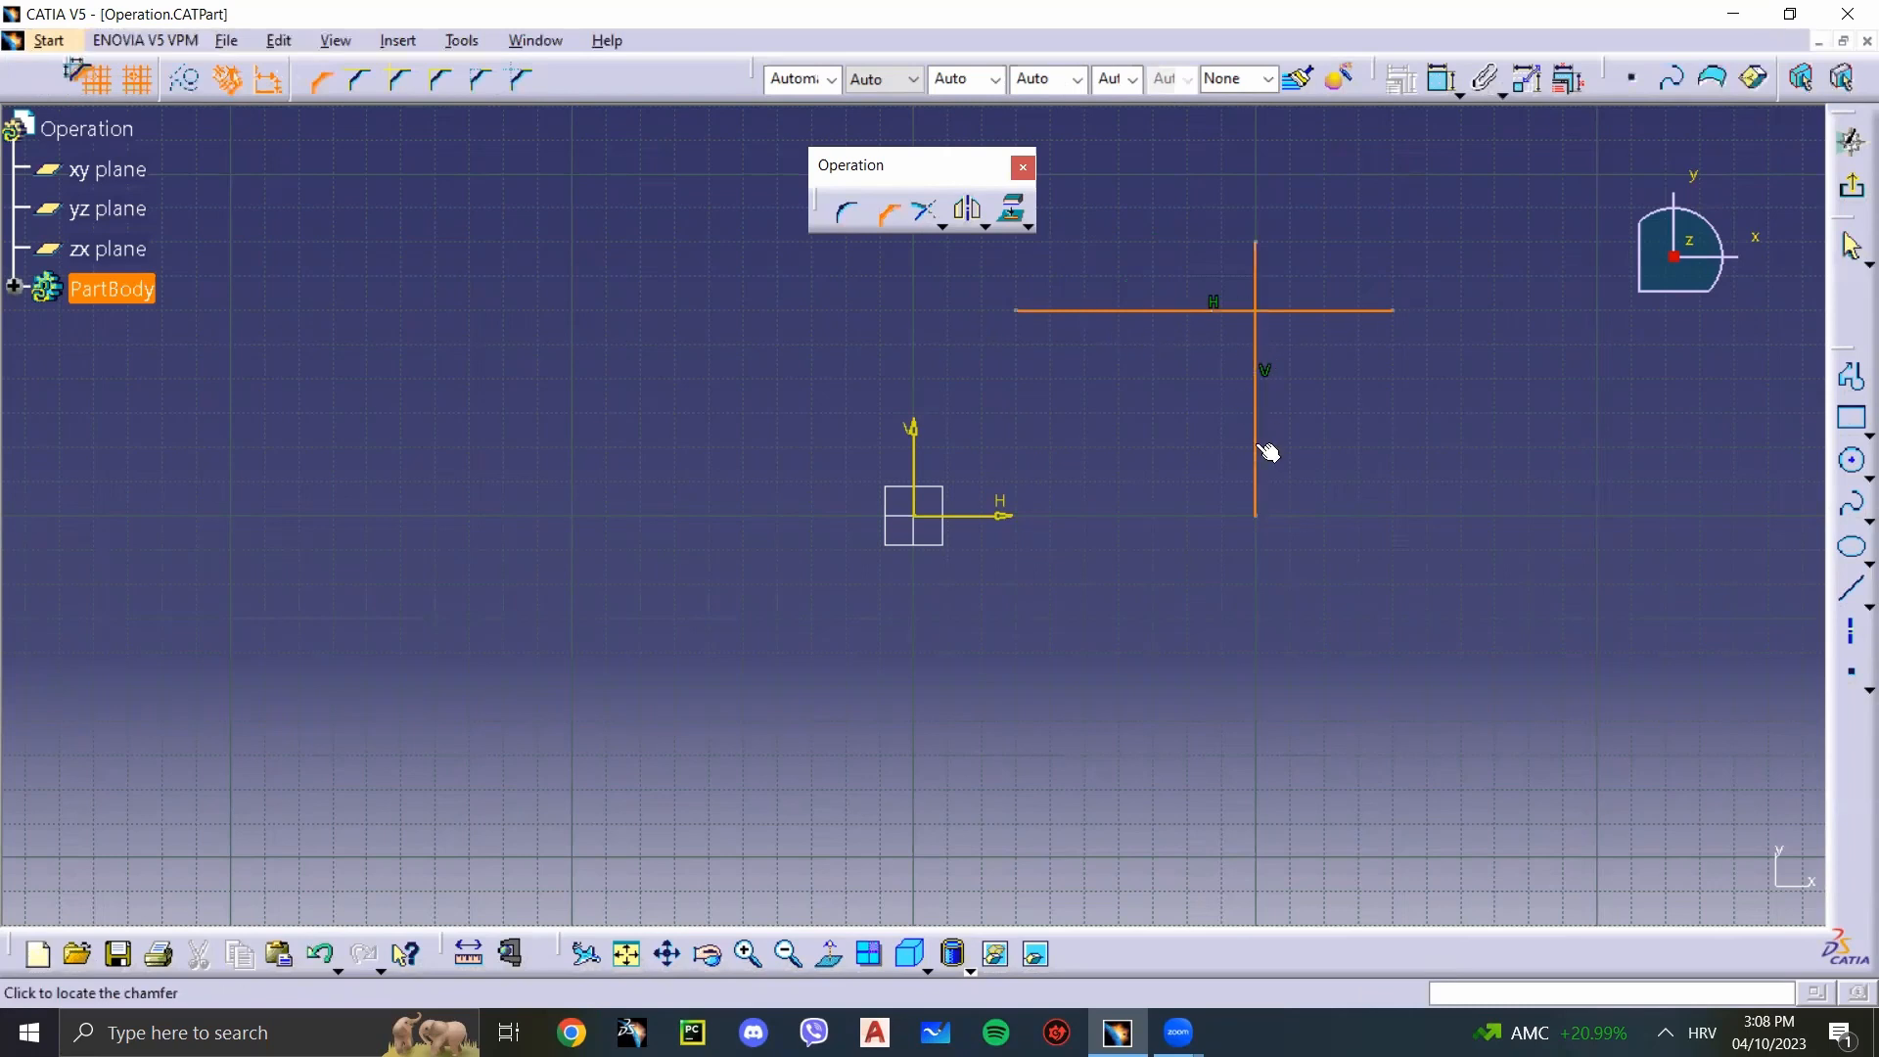
{"action": "key", "text": "Tab"}
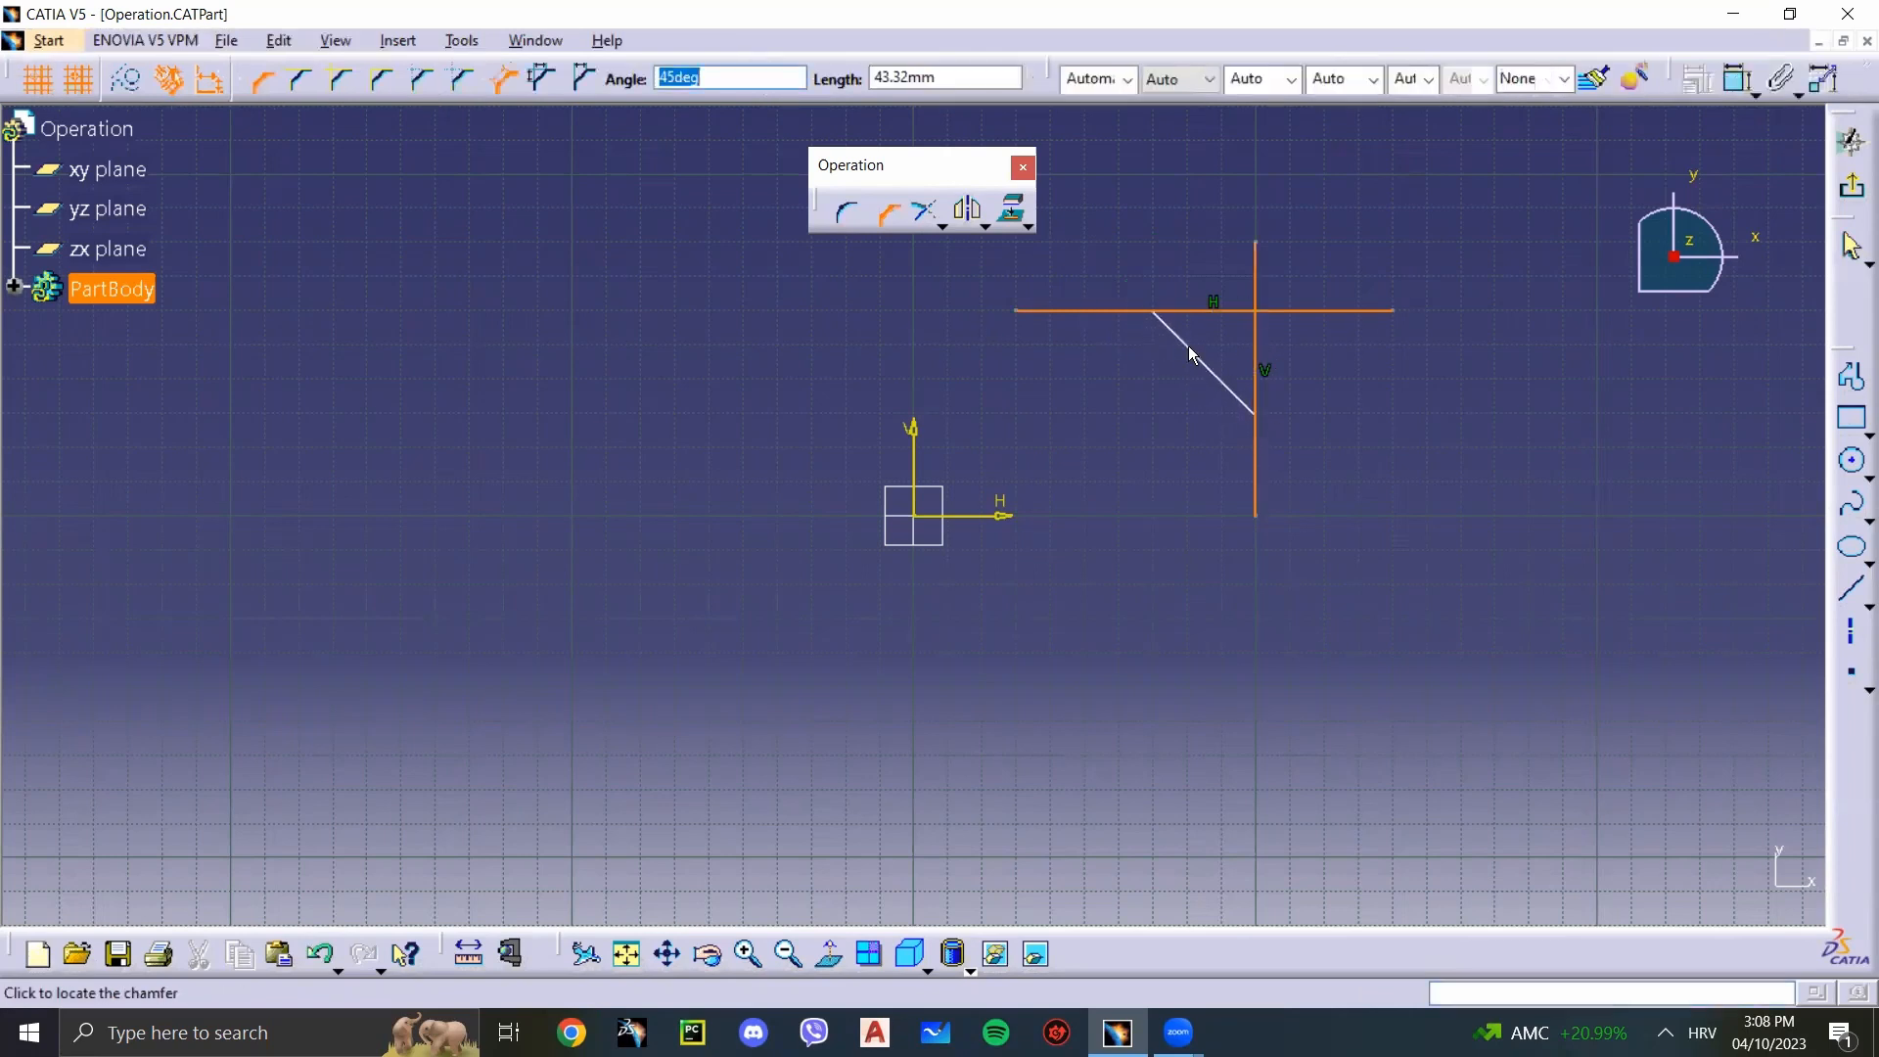
{"action": "type", "text": "30"}
{"action": "left_click", "coordinate": [1162, 329]}
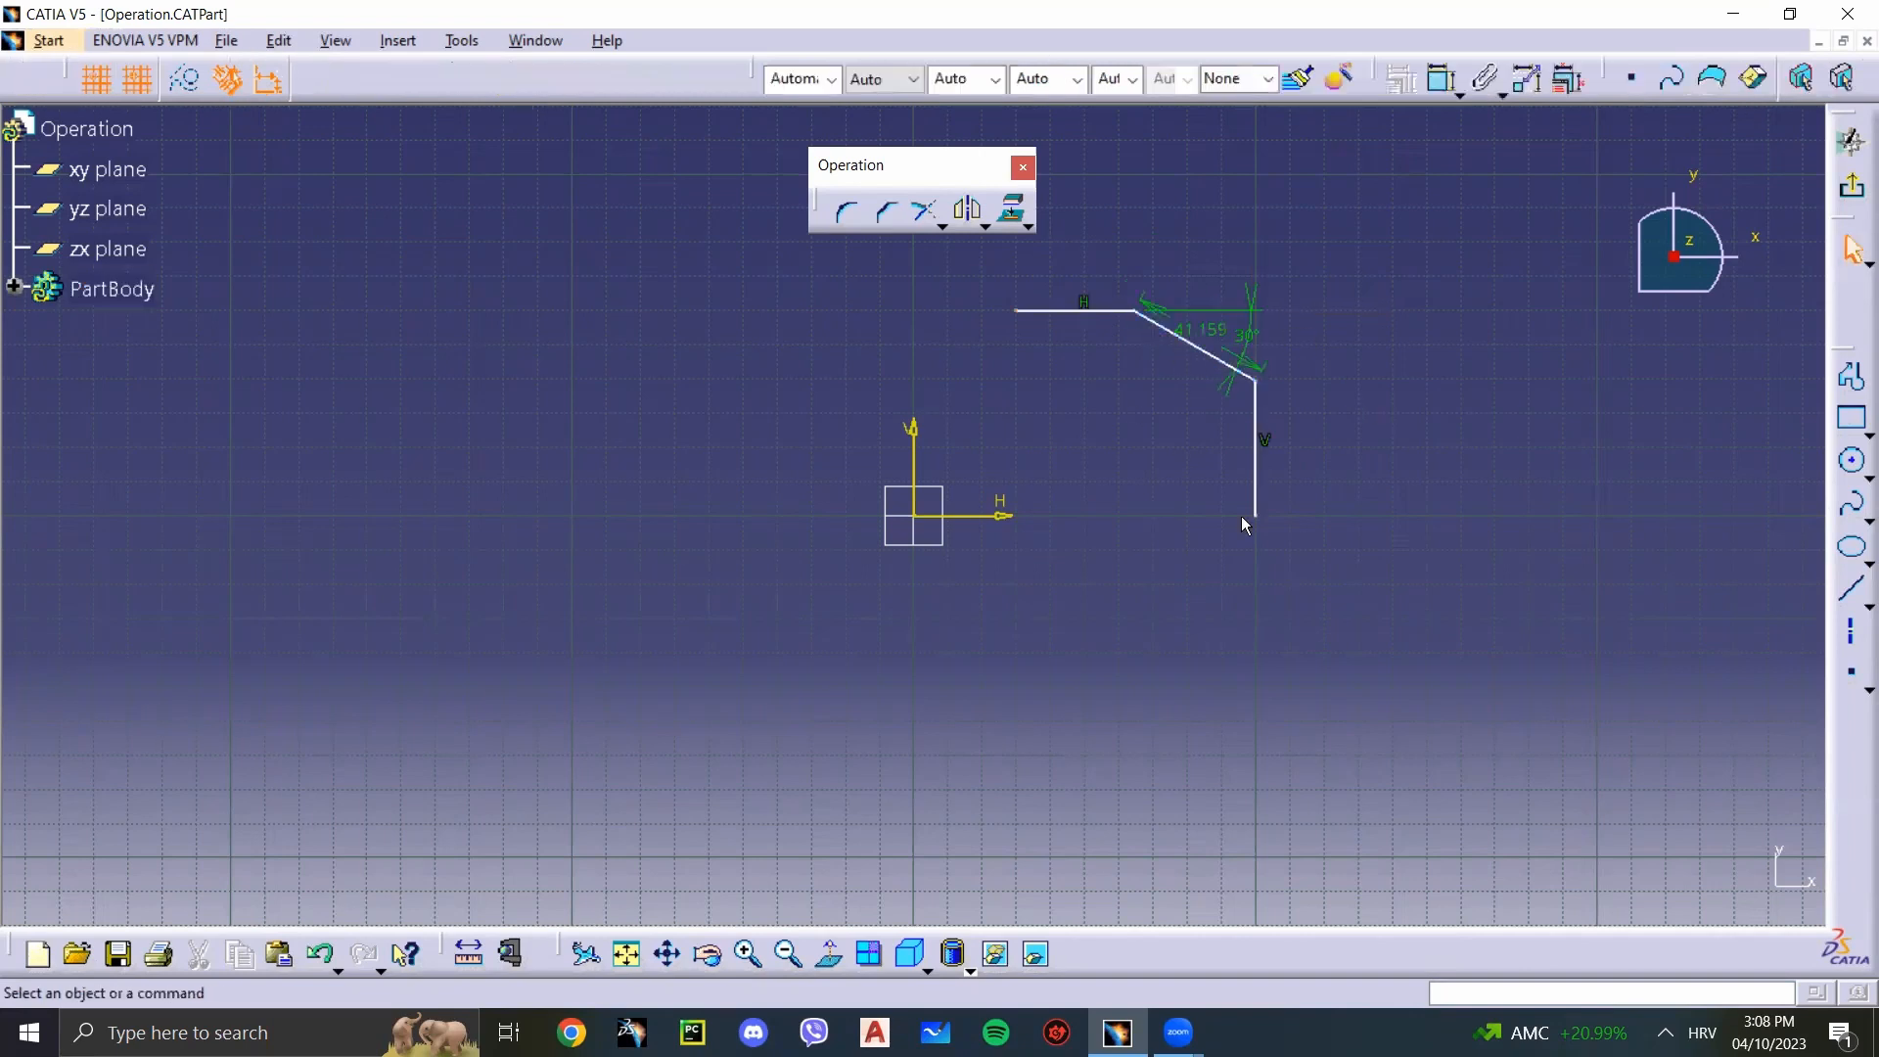
{"action": "key", "text": "ctrl+z"}
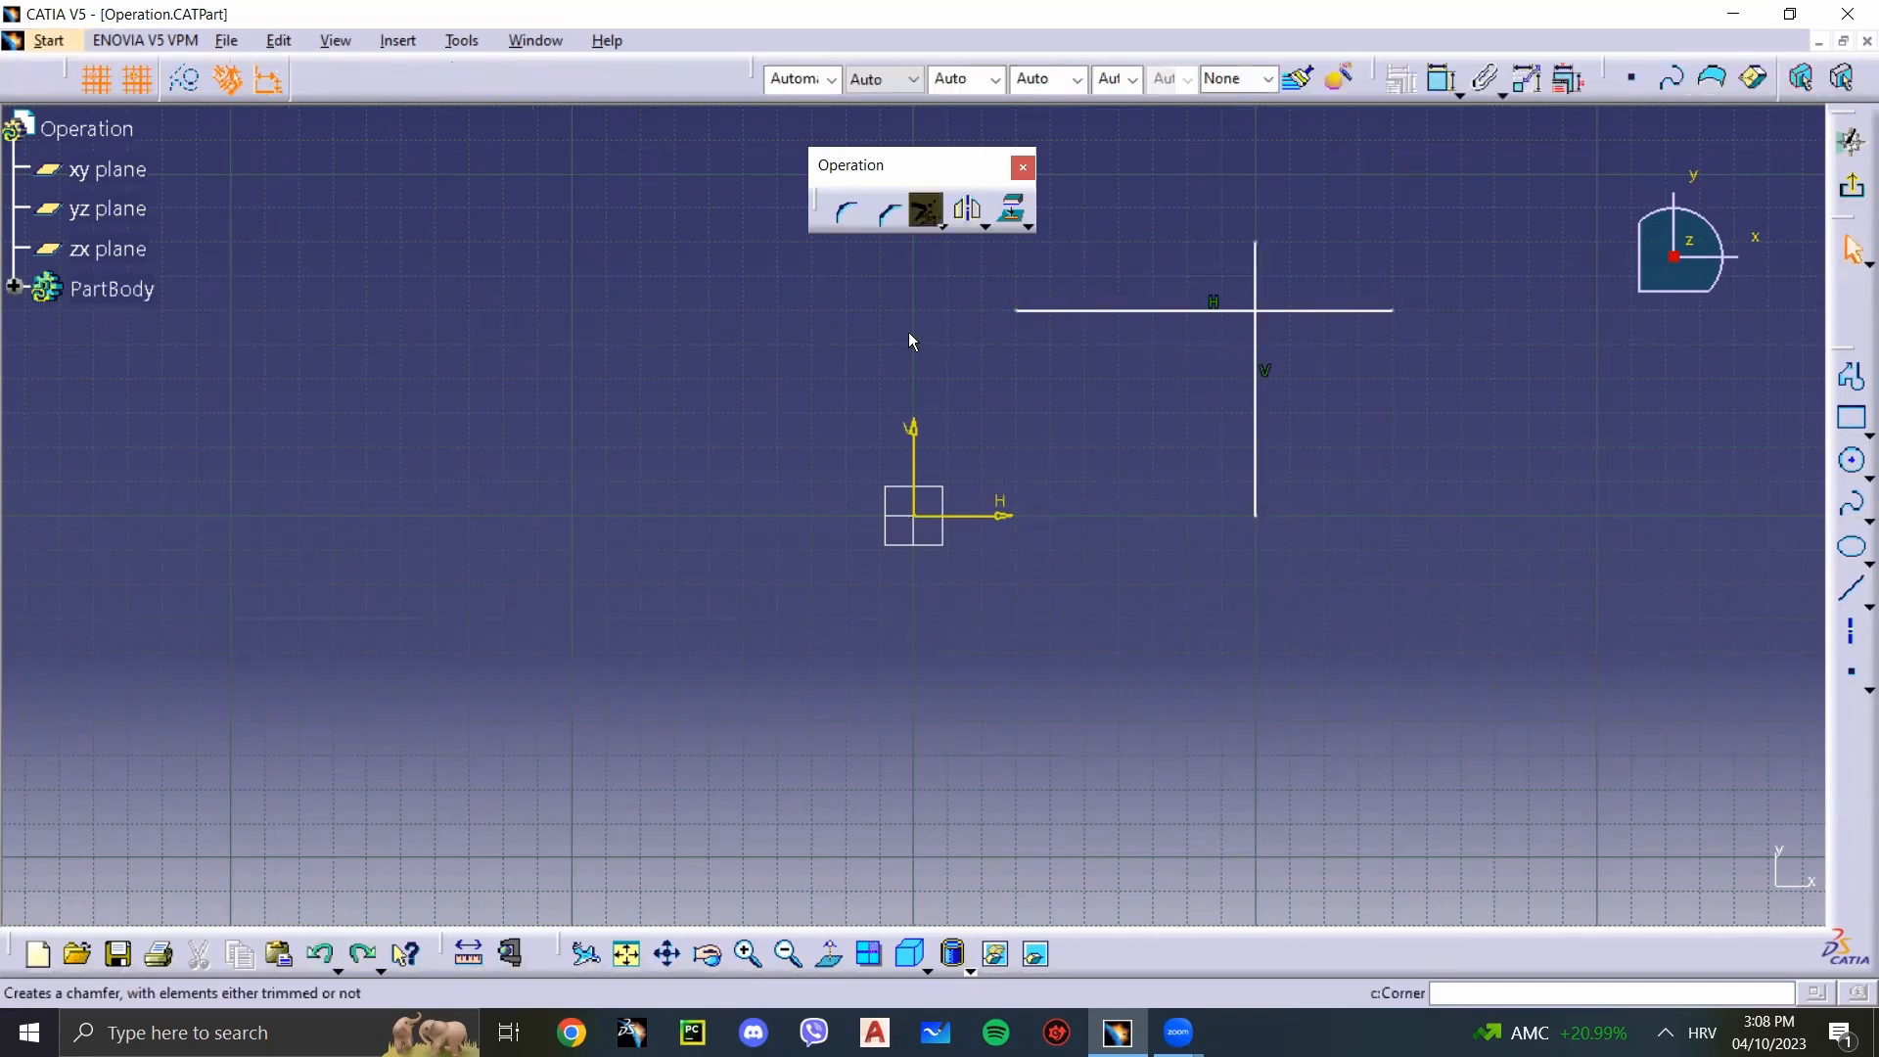
Step: Try to Trim the left end of the horizontal line back to a point just left of the vertical line, and undo it
{"action": "left_click", "coordinate": [937, 223]}
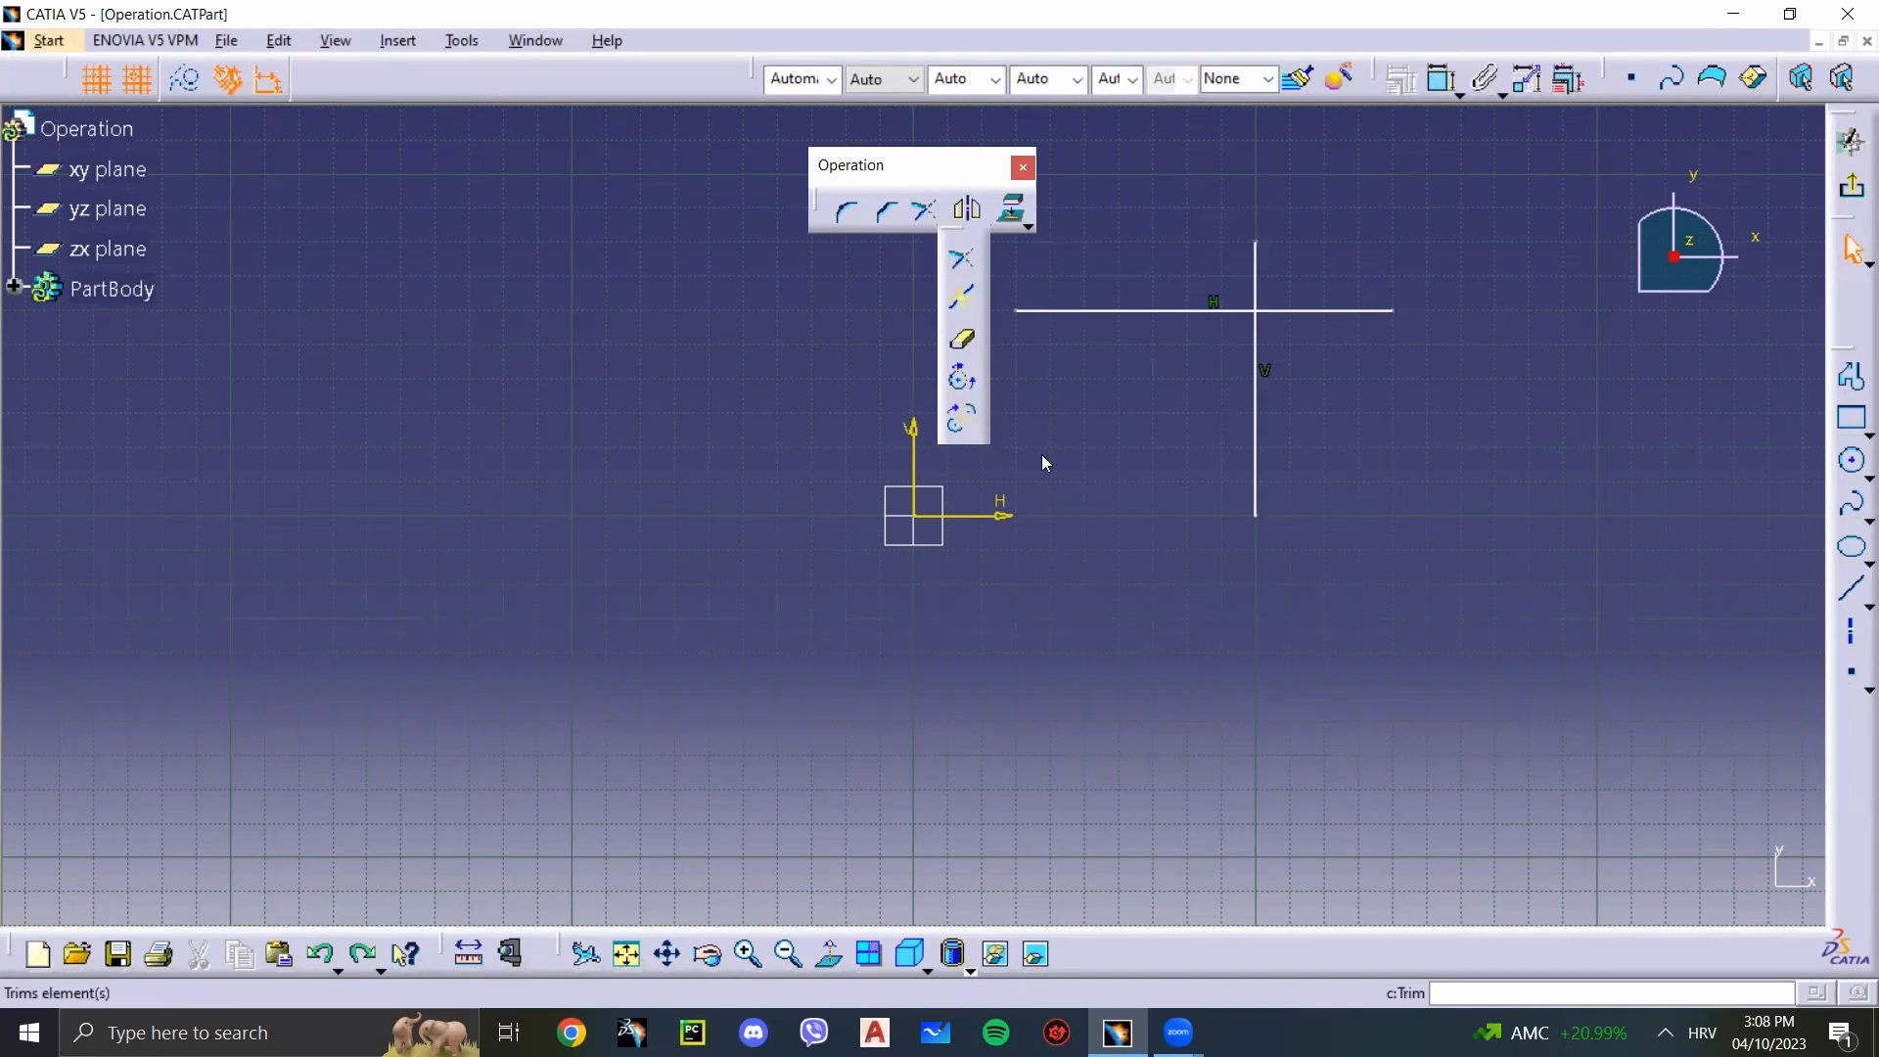
{"action": "left_click", "coordinate": [926, 220]}
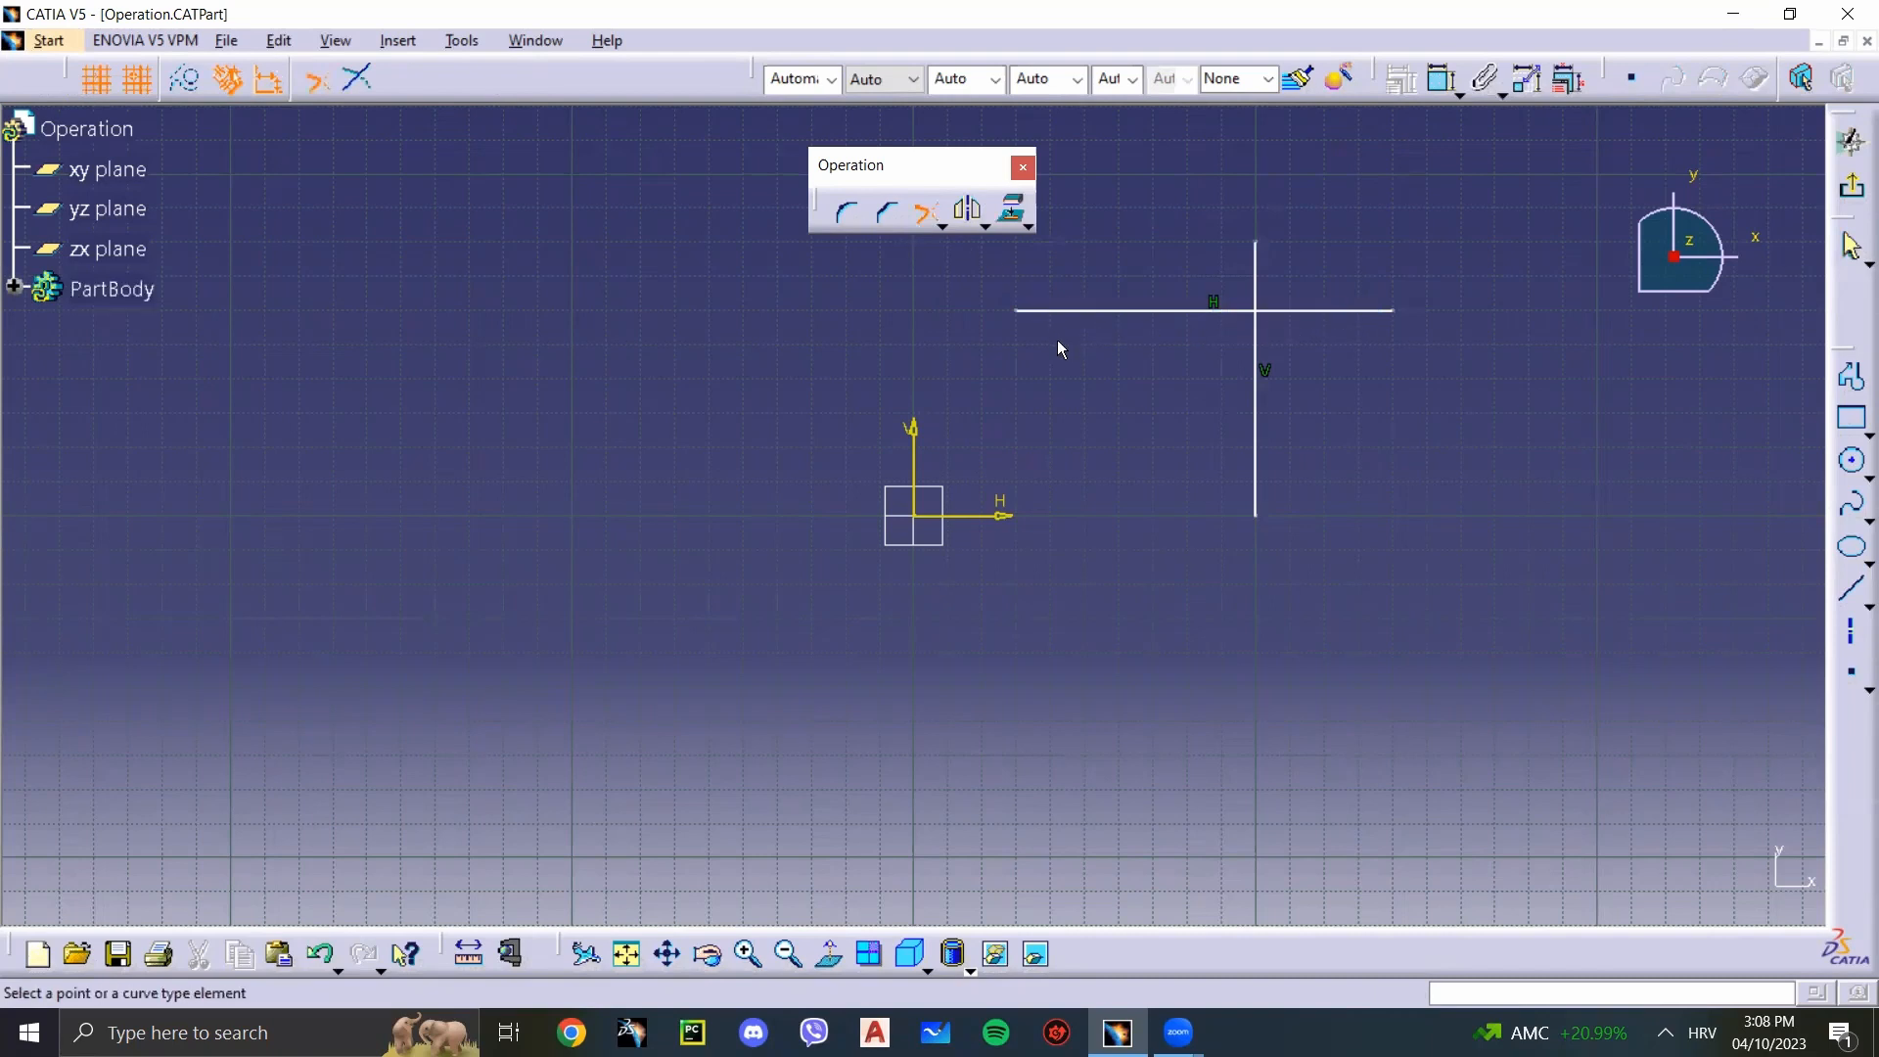
{"action": "left_click", "coordinate": [1370, 311]}
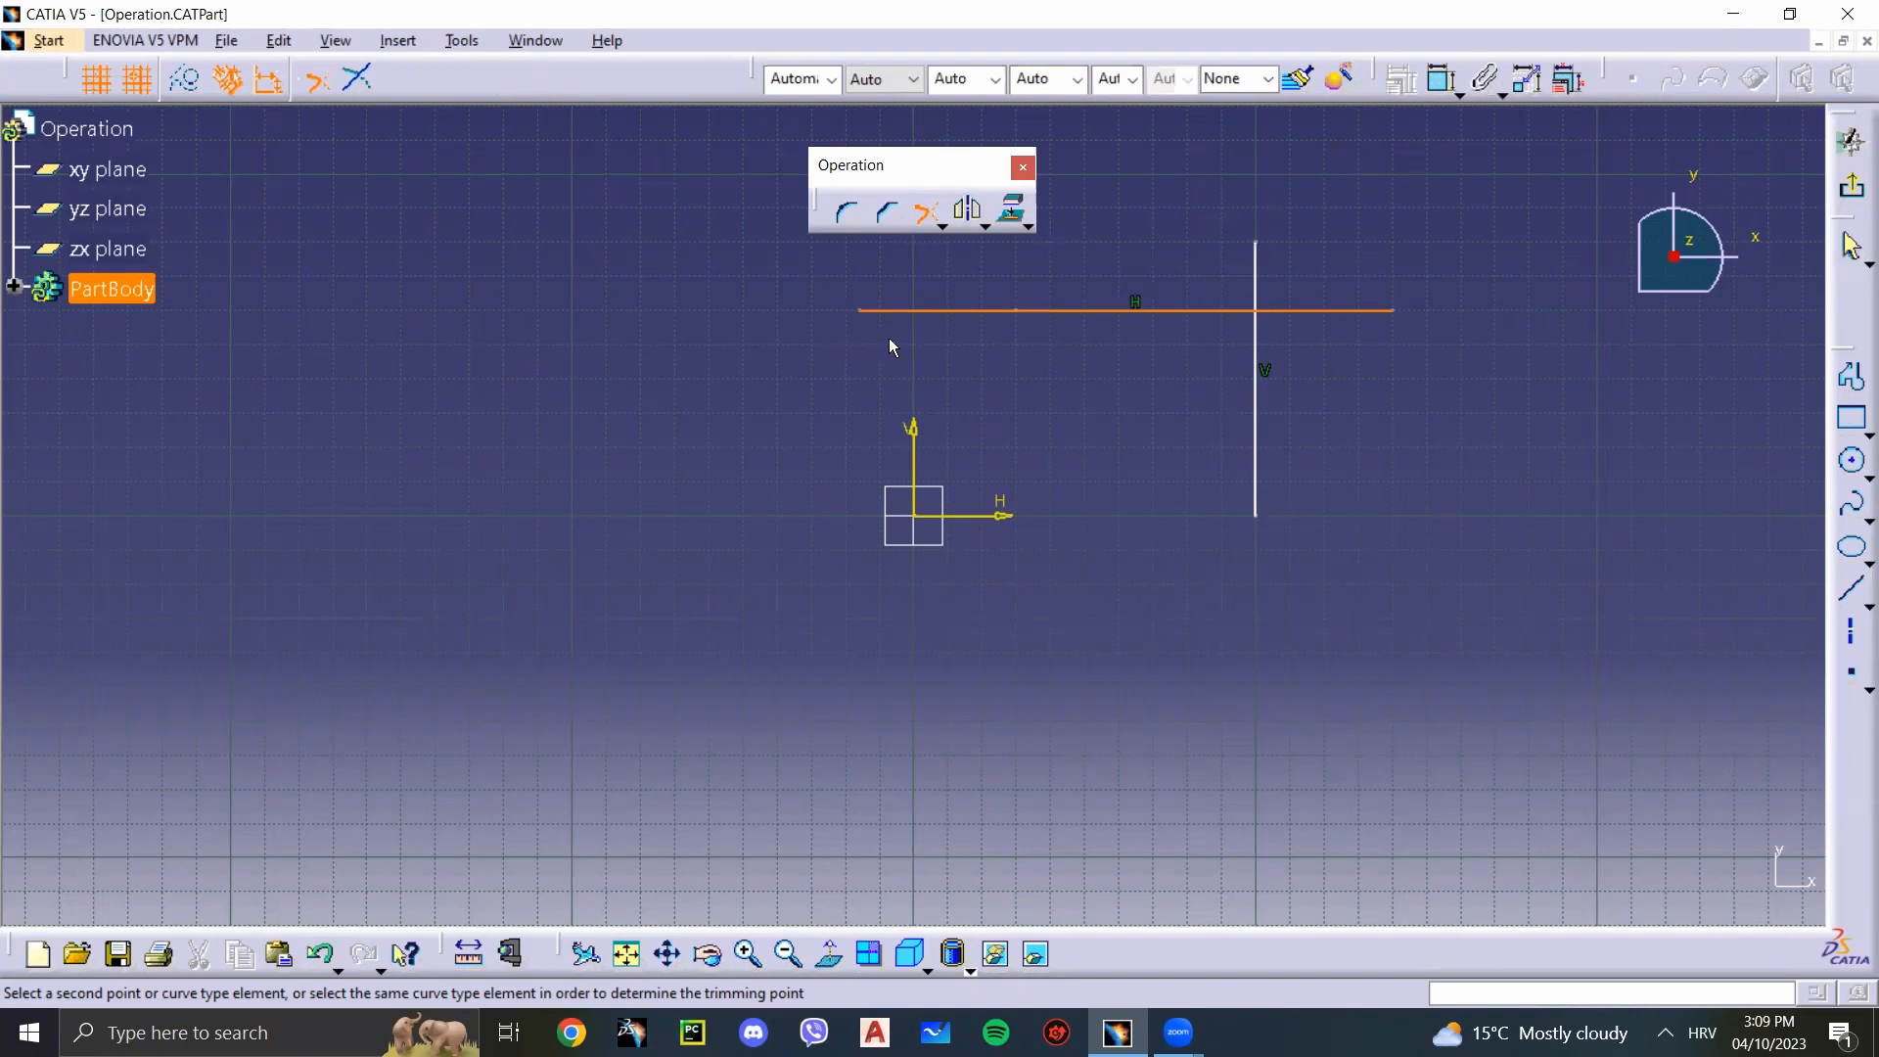
{"action": "left_click", "coordinate": [1155, 343]}
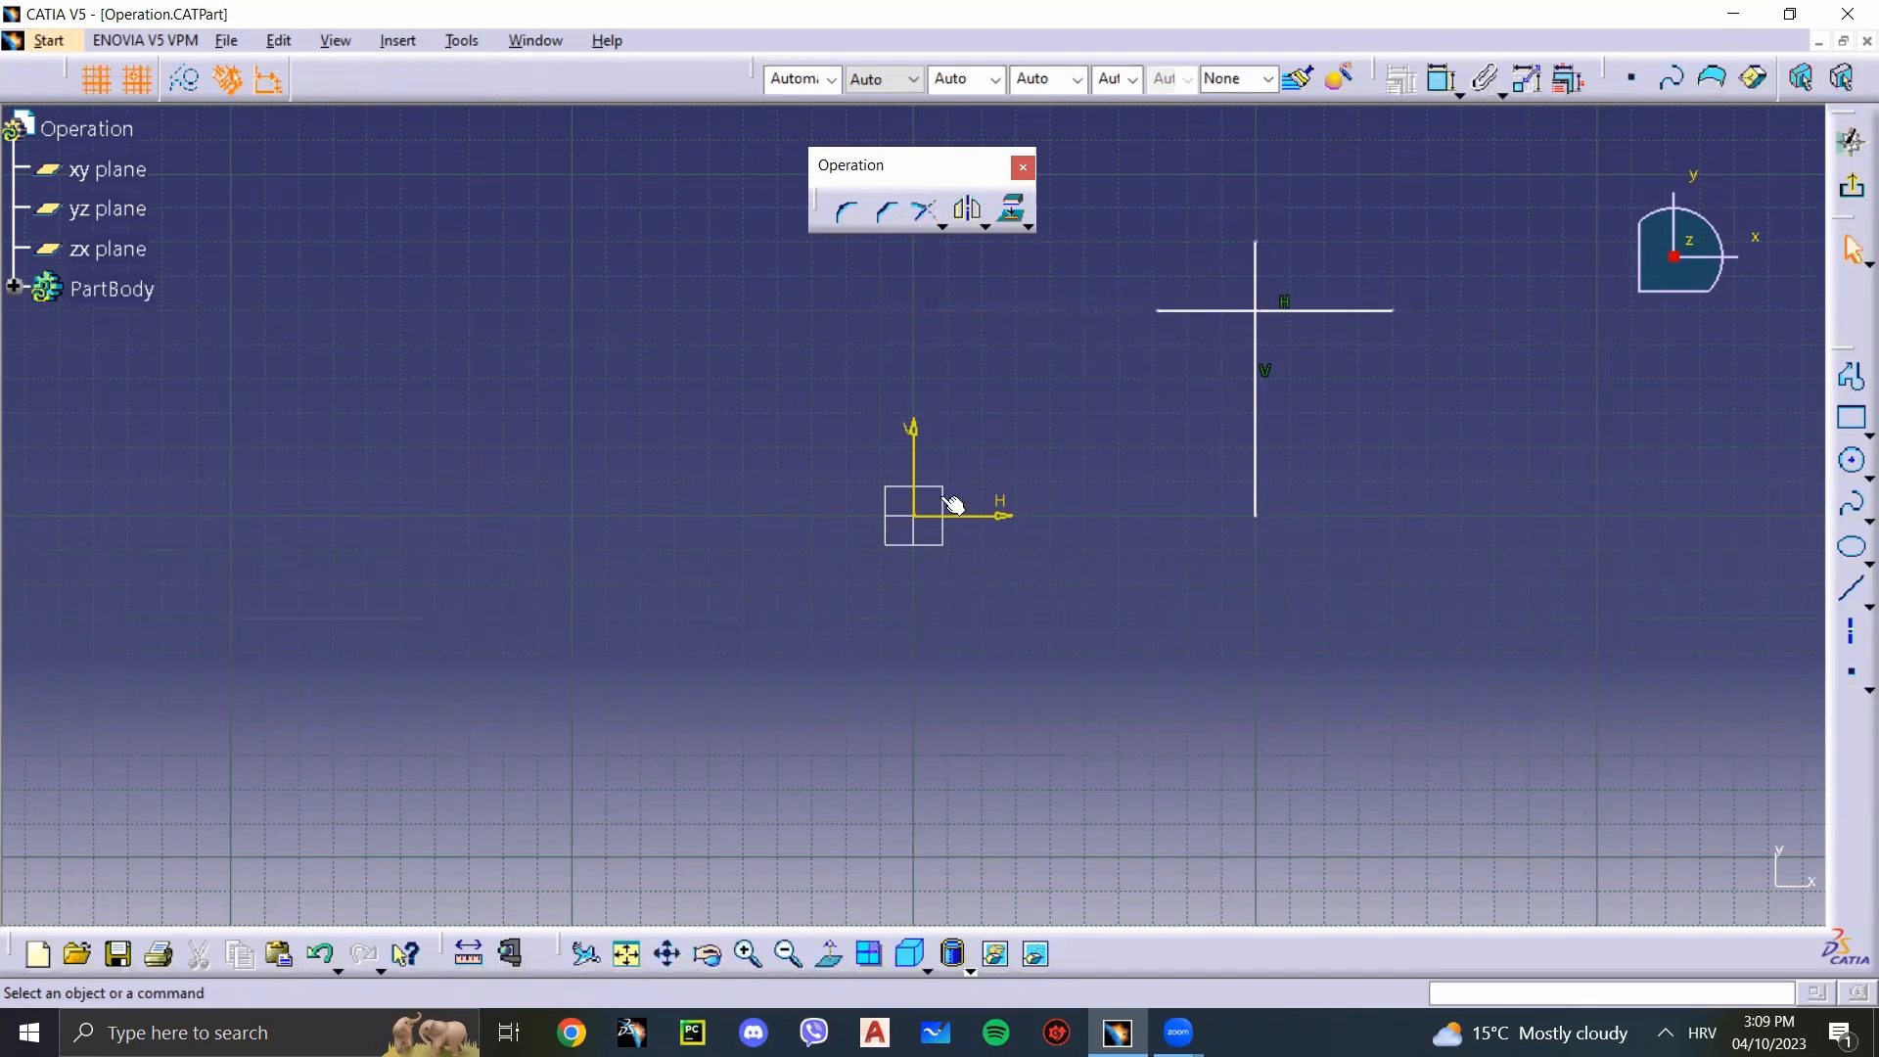
{"action": "key", "text": "ctrl+z"}
Step: Try to Trim the right end of the horizontal line to a point just right of the vertical line, and cancel it
{"action": "left_click", "coordinate": [935, 219]}
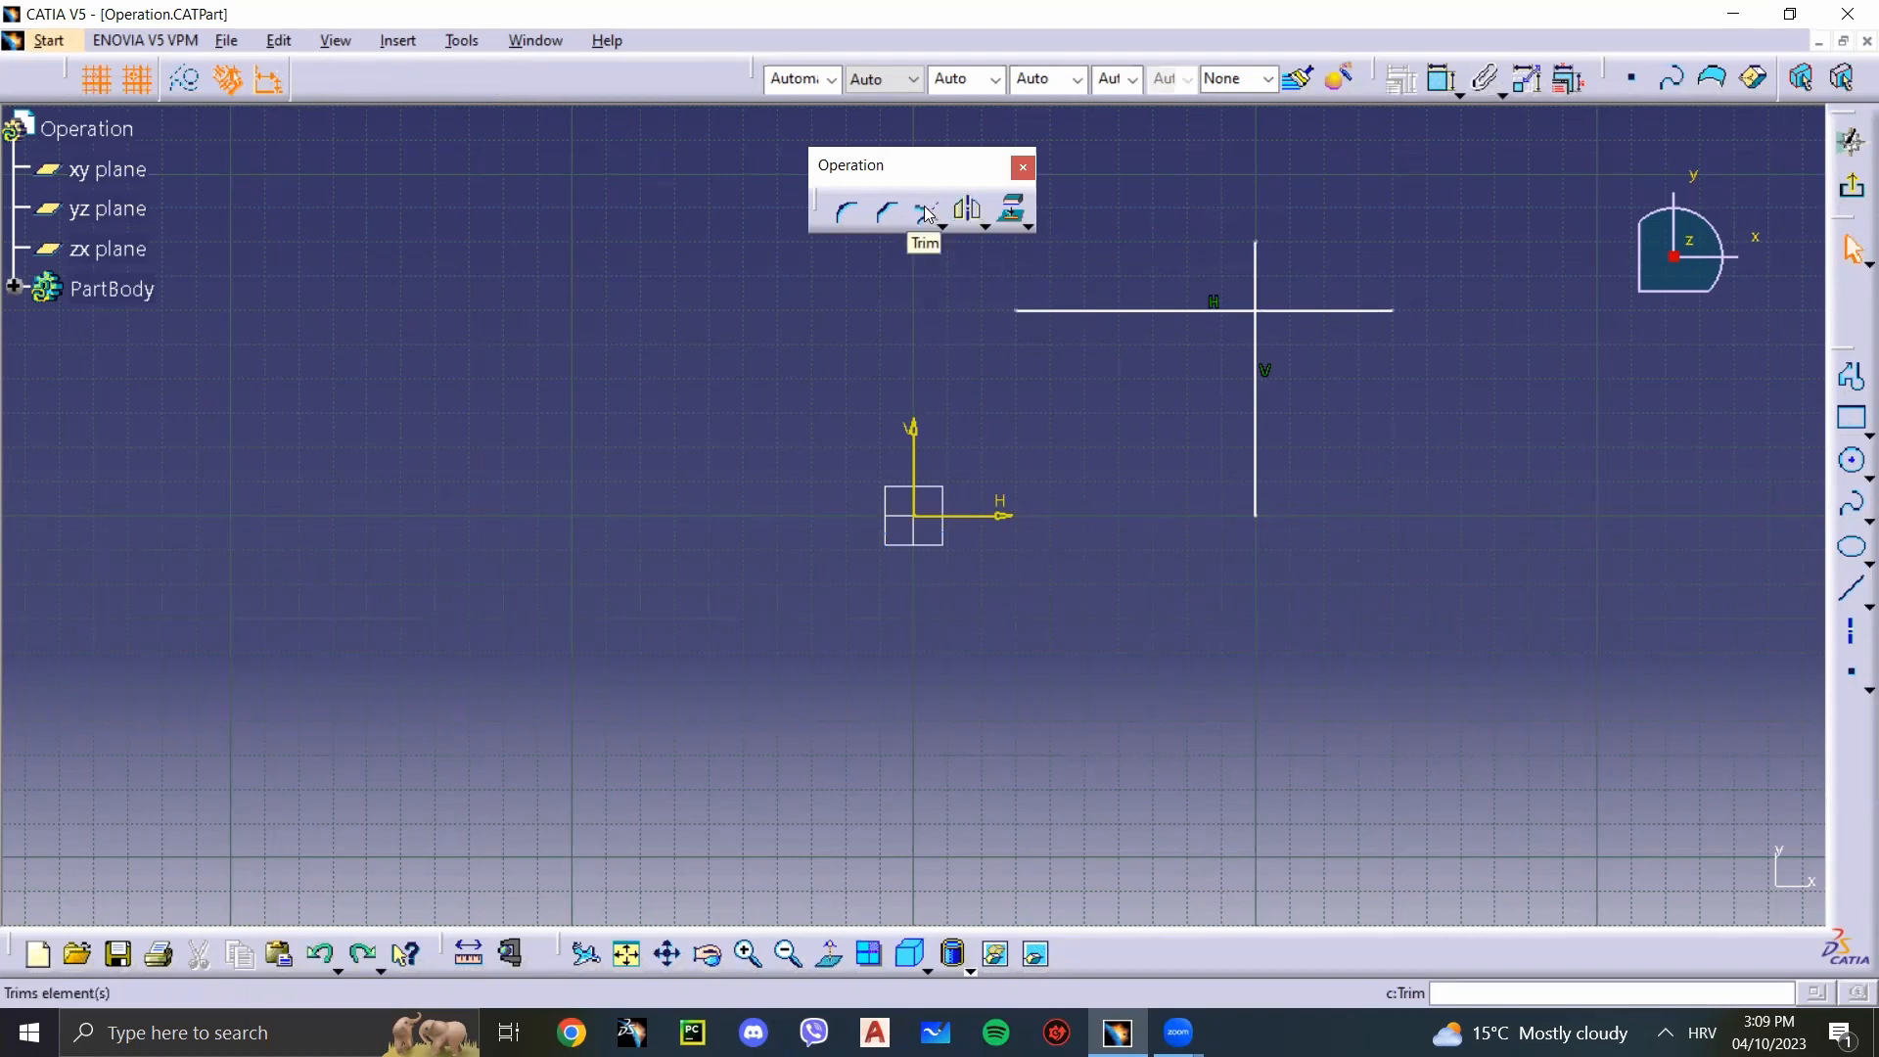
{"action": "left_click", "coordinate": [925, 213]}
{"action": "left_click", "coordinate": [1337, 311]}
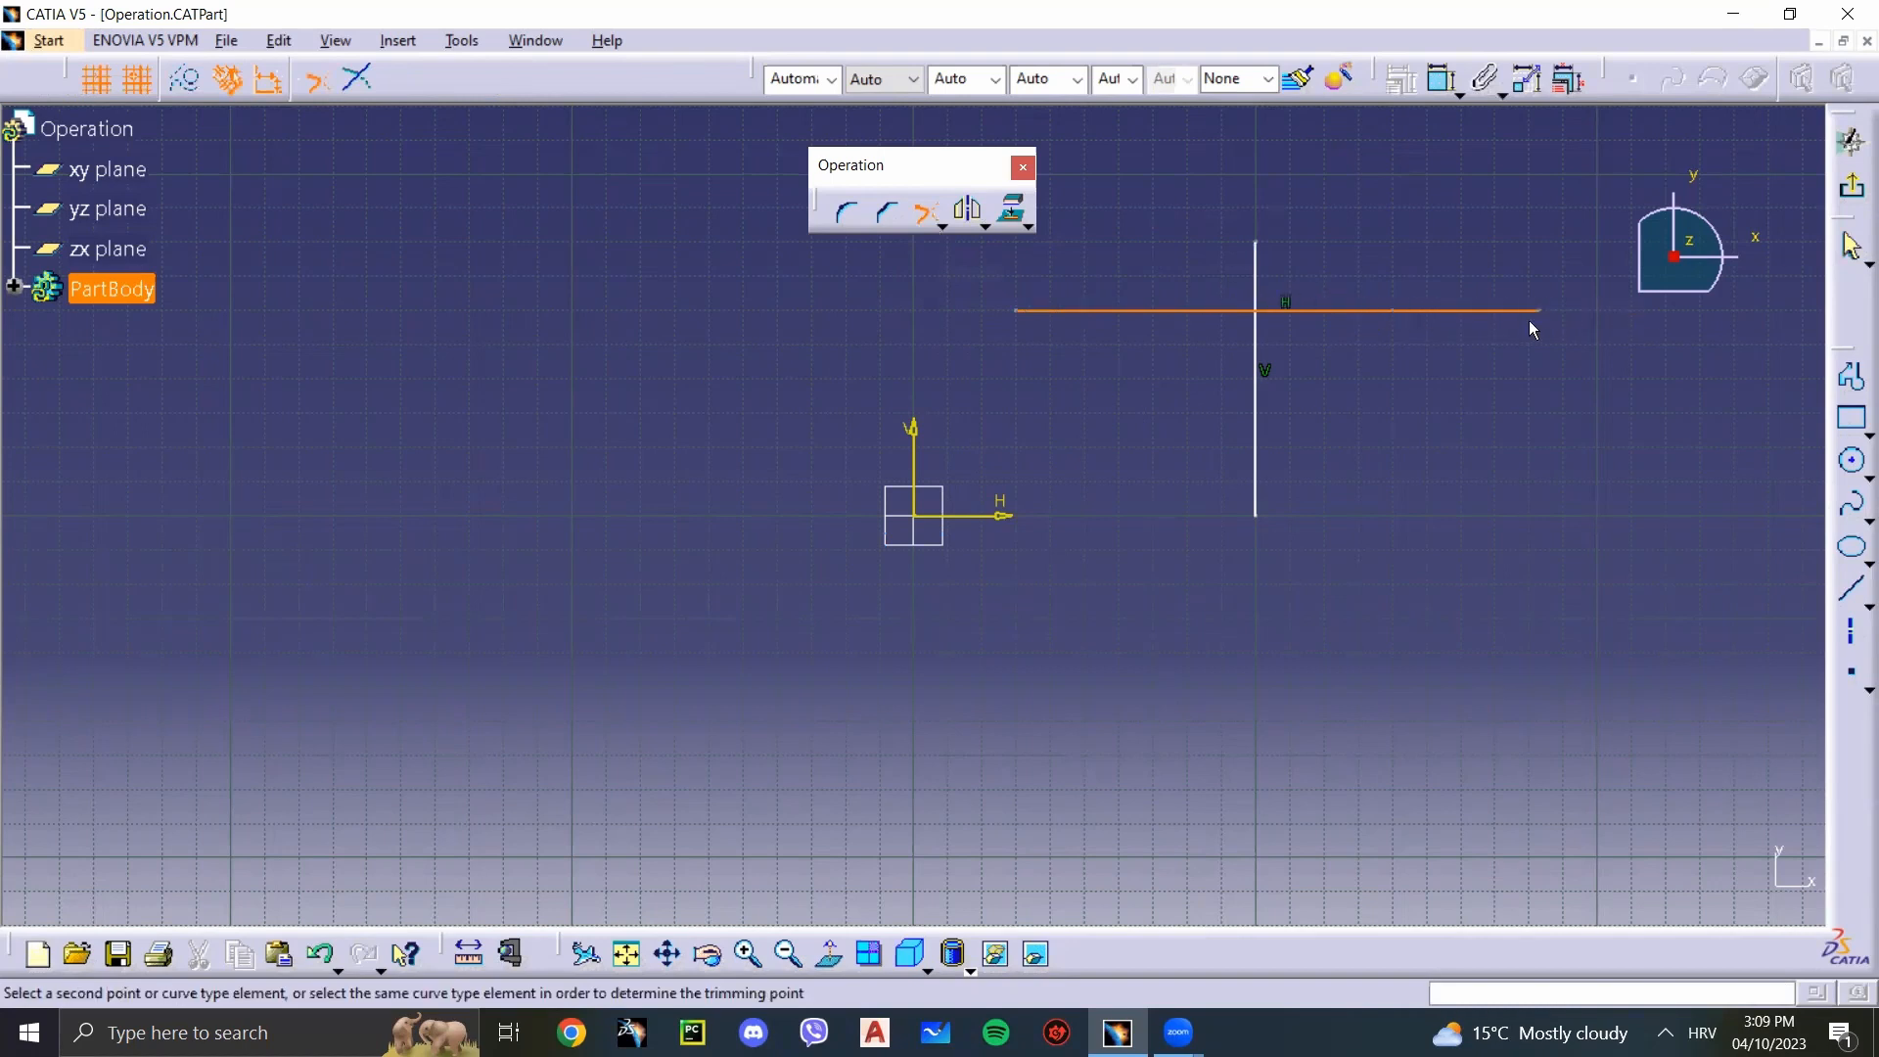
{"action": "left_click", "coordinate": [1339, 311]}
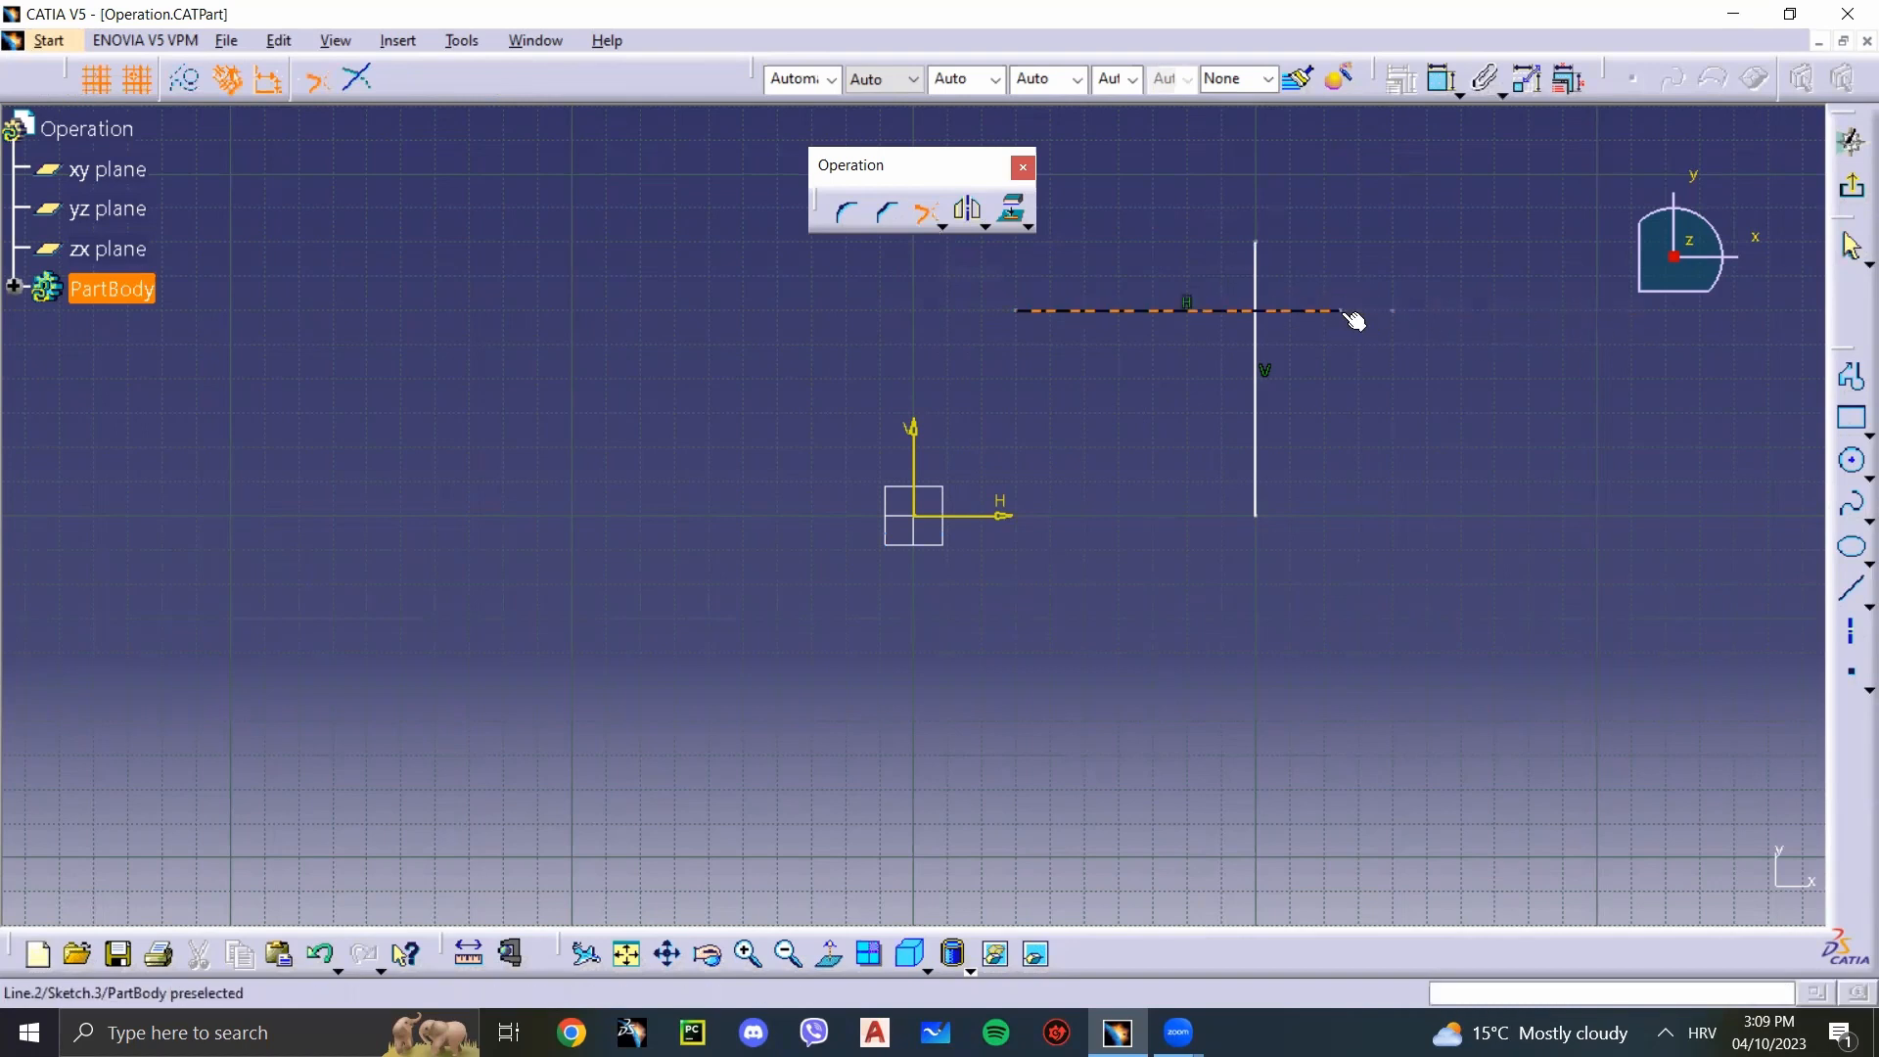
{"action": "key", "text": "Escape"}
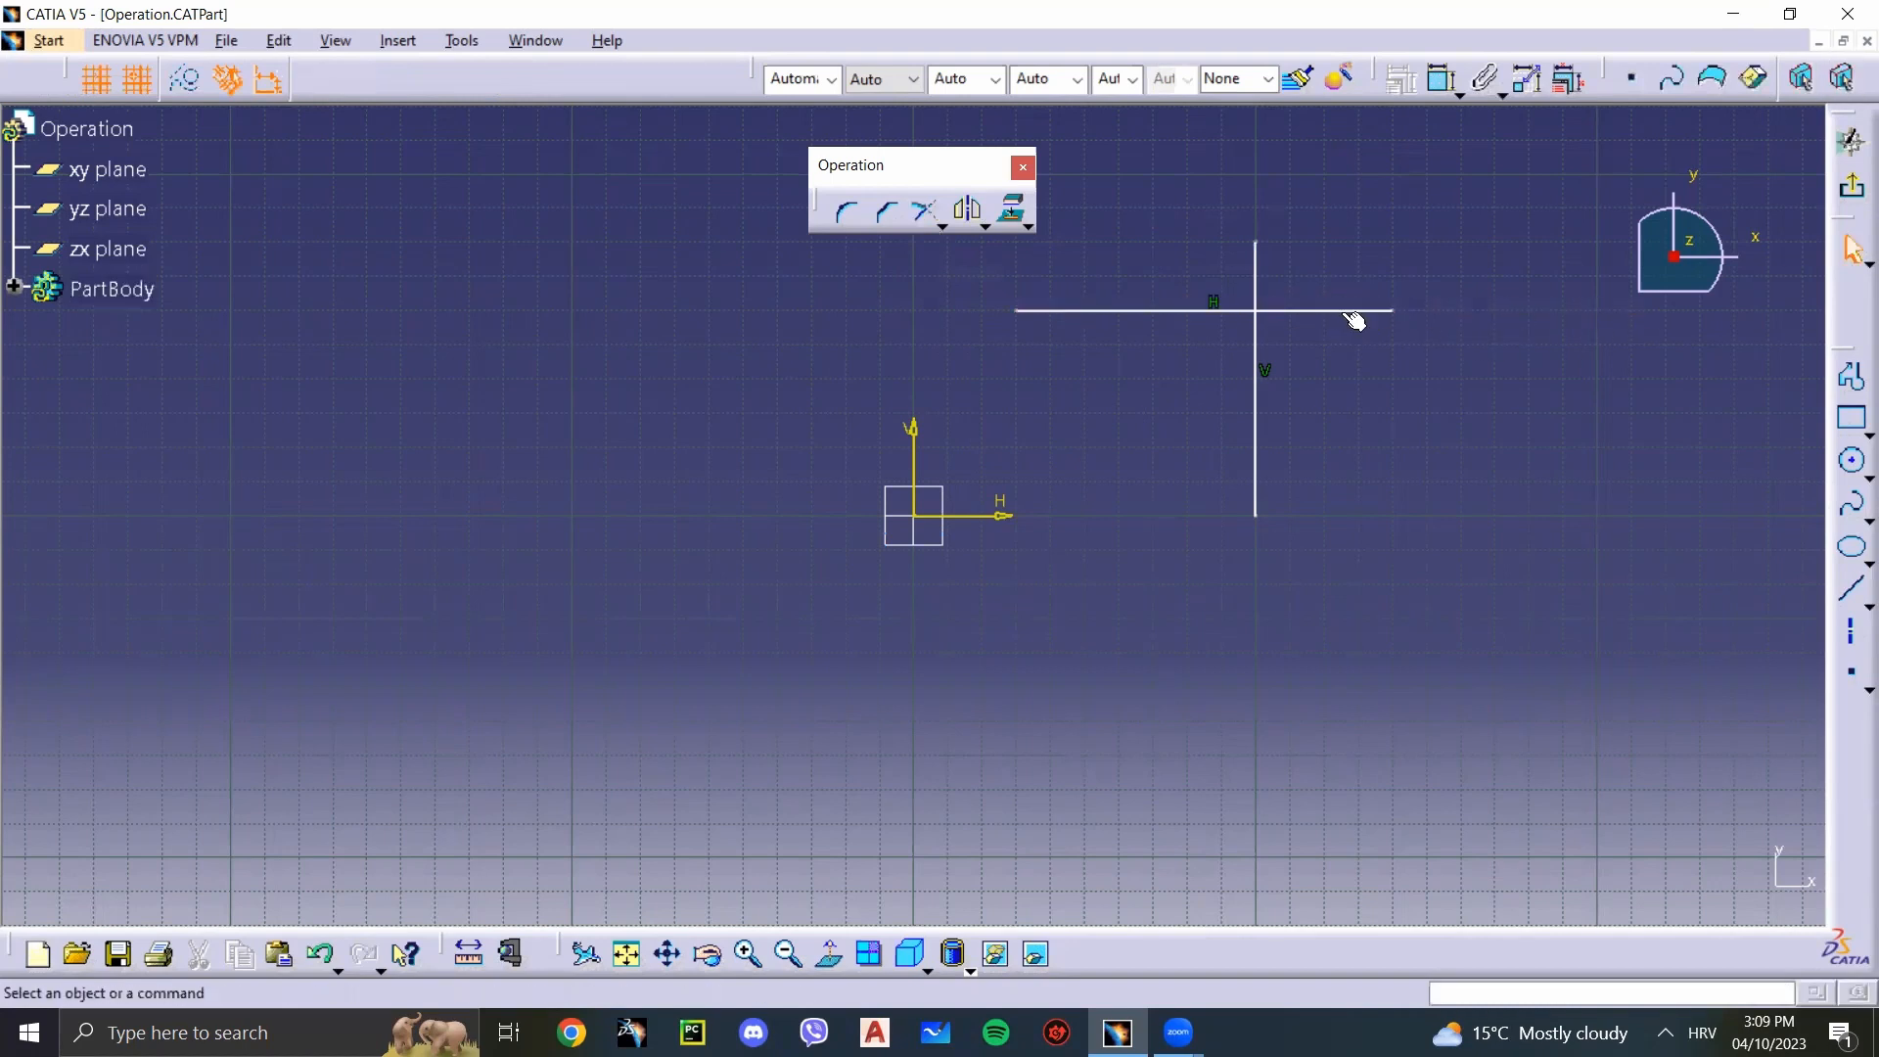
Step: Break the horizontal line at its crossing, using the vertical line as the breaking element
{"action": "left_click", "coordinate": [942, 226]}
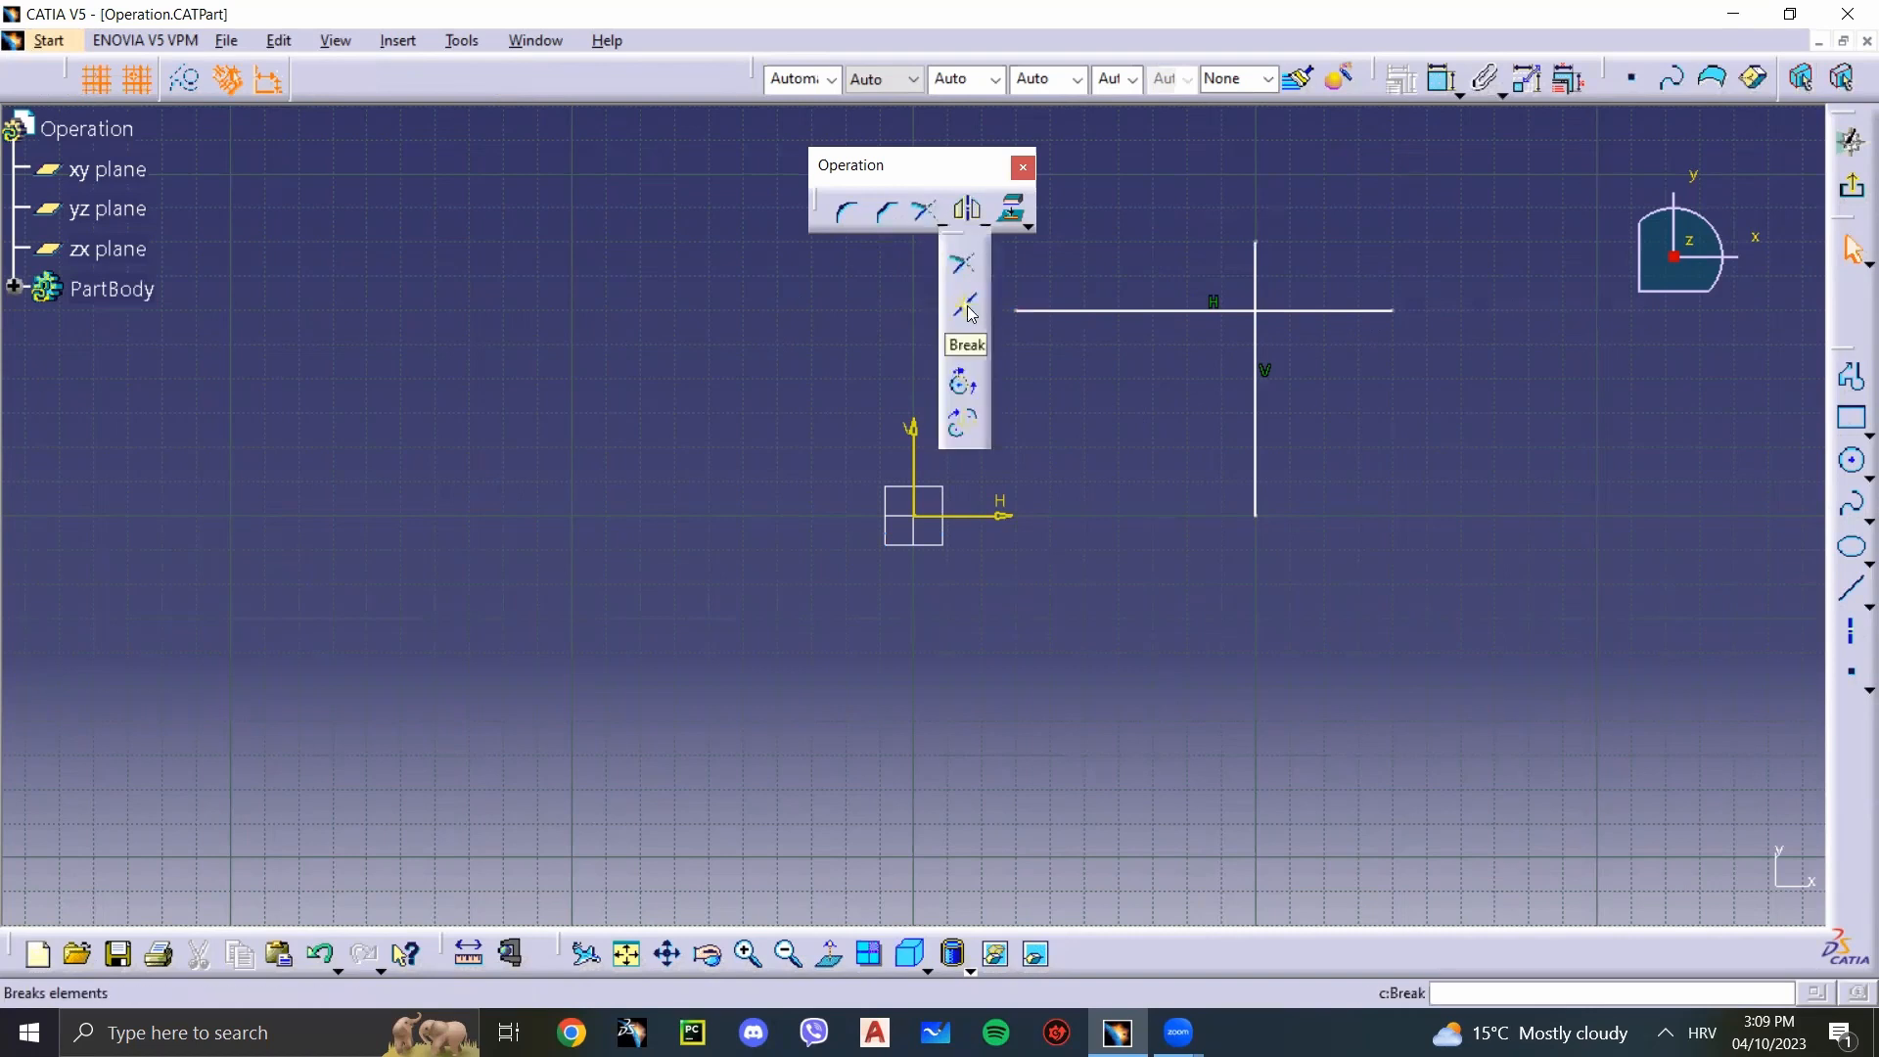
{"action": "key", "text": "Escape"}
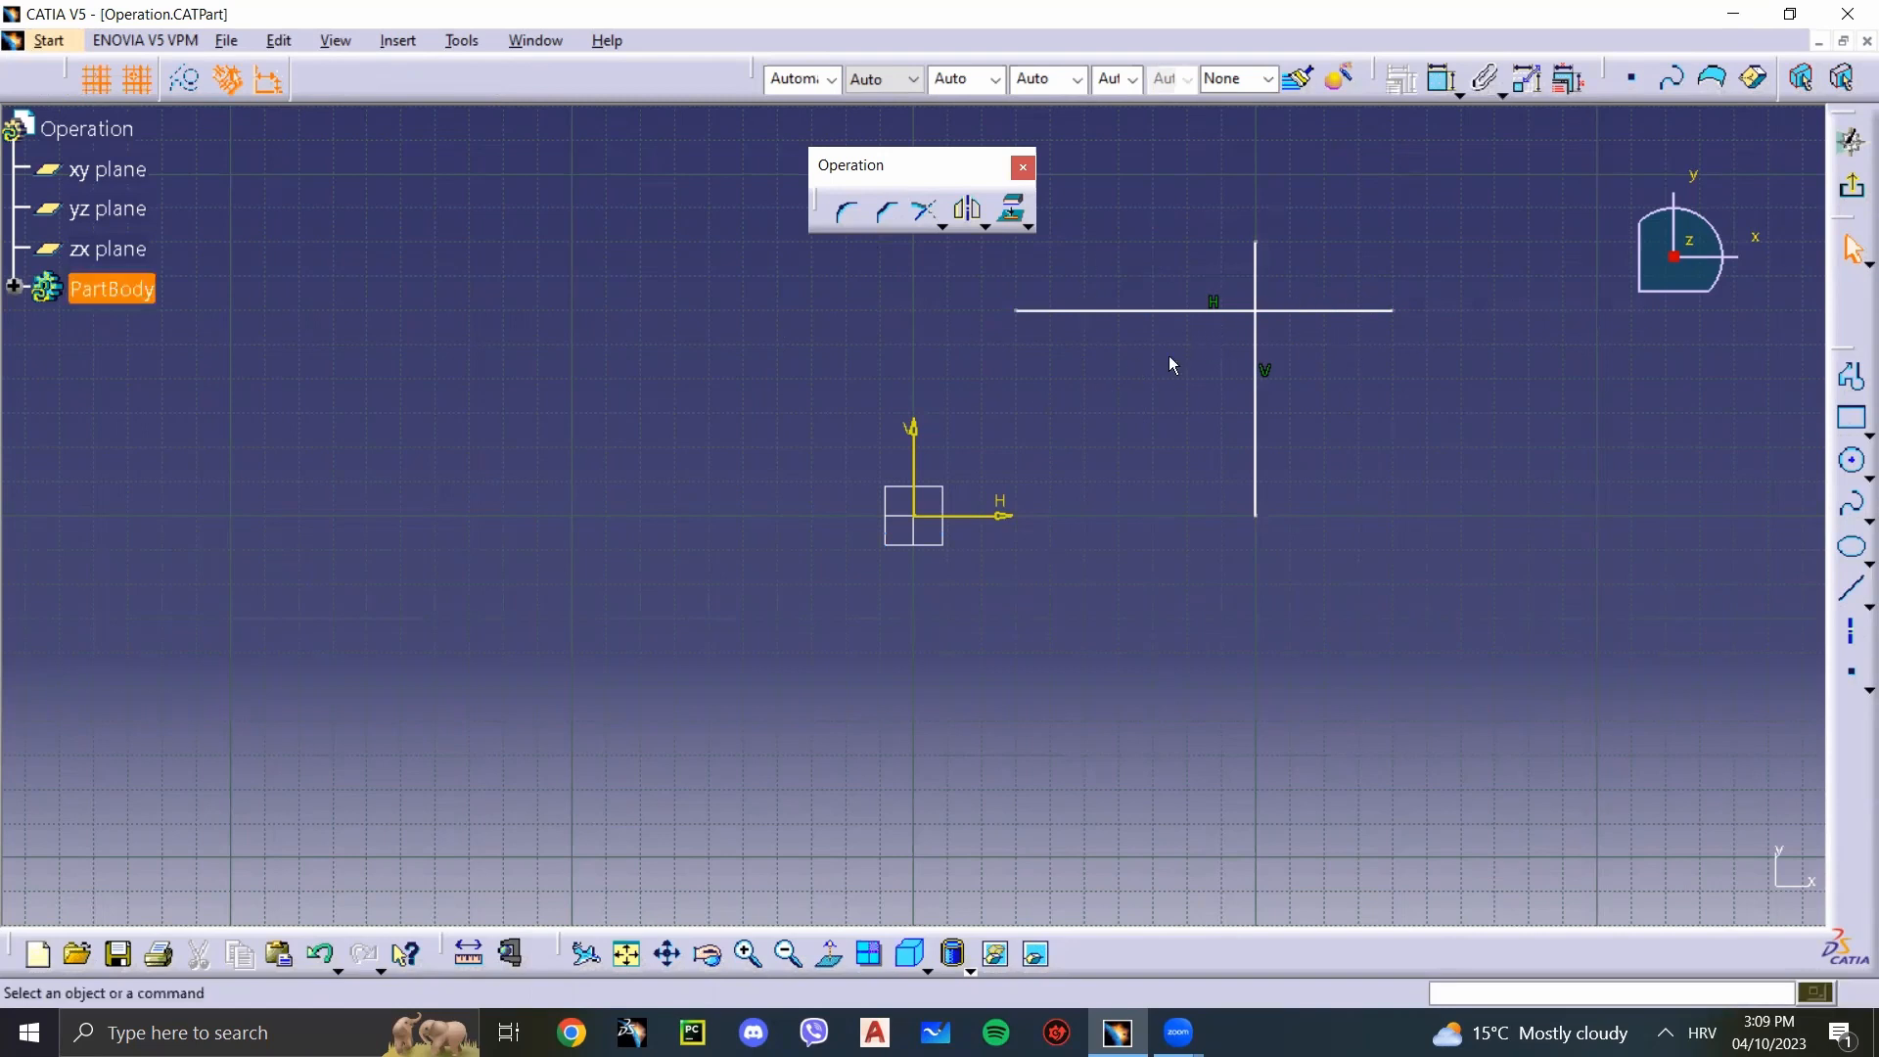
{"action": "left_click", "coordinate": [940, 223]}
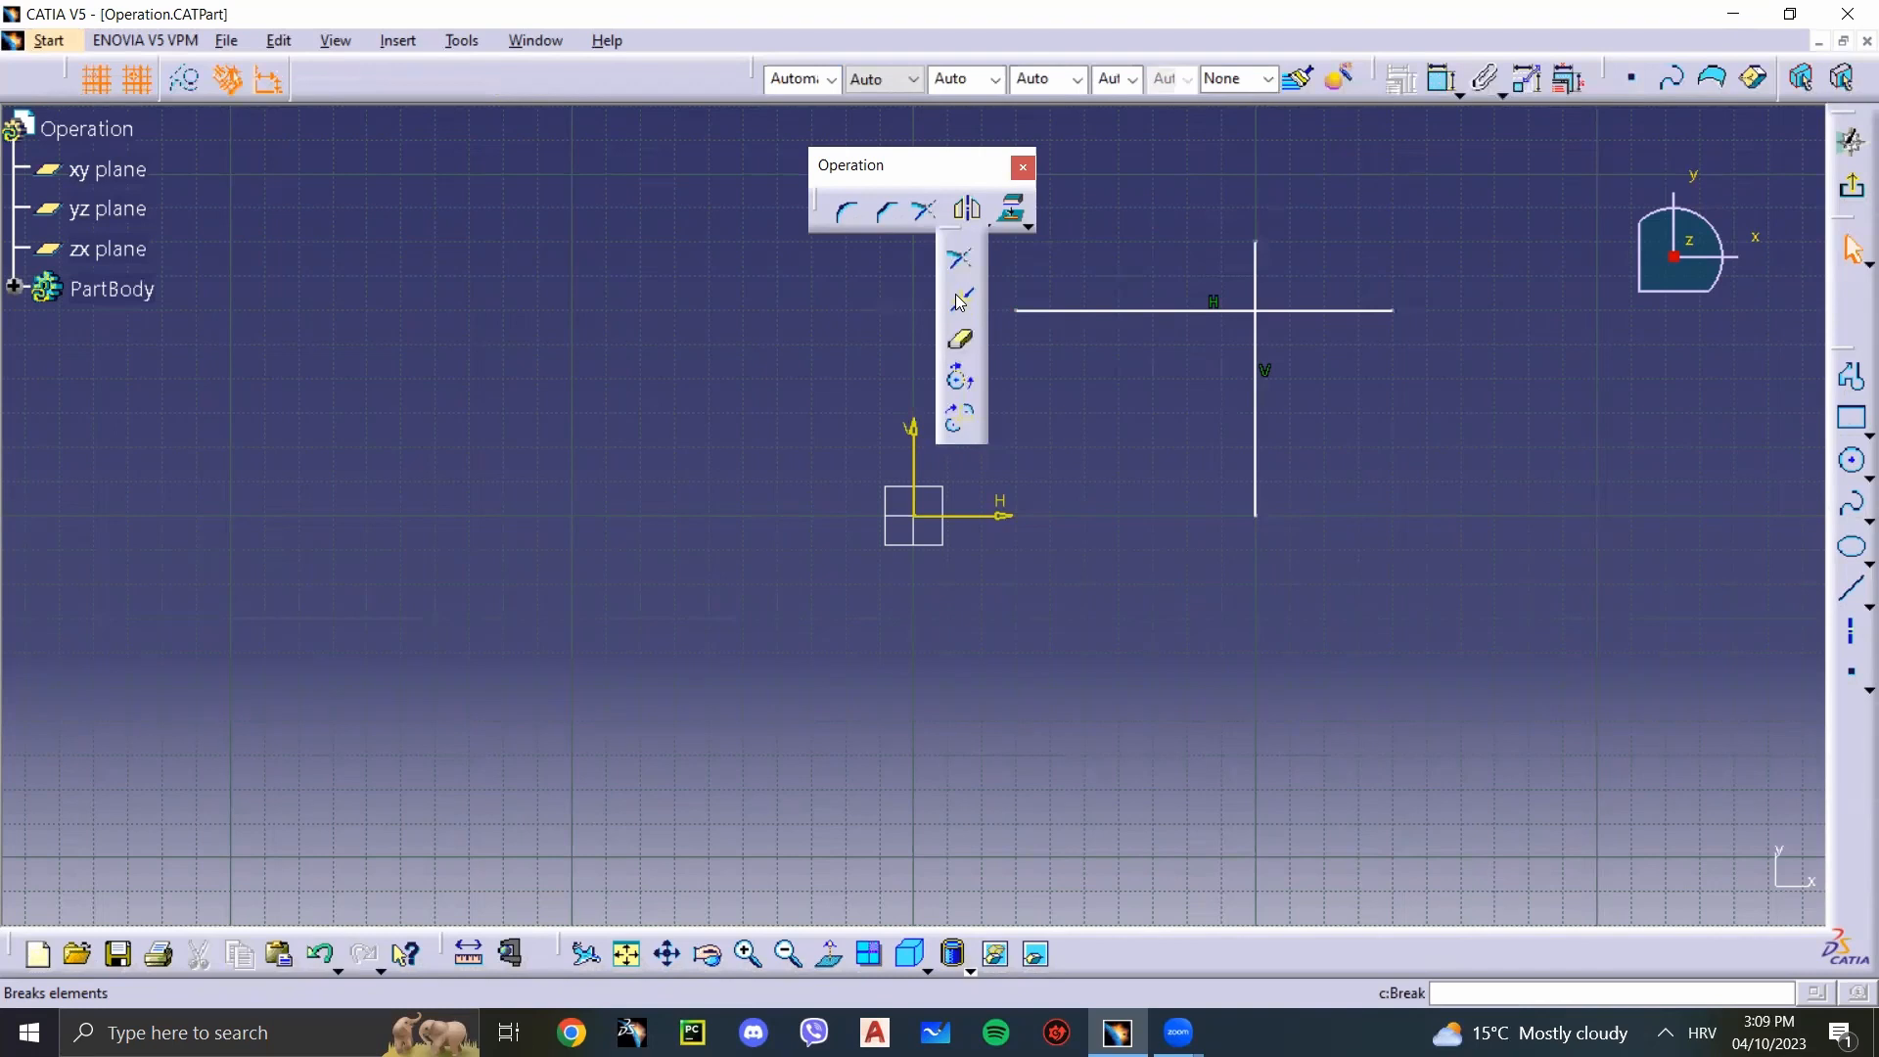
{"action": "left_click", "coordinate": [959, 301]}
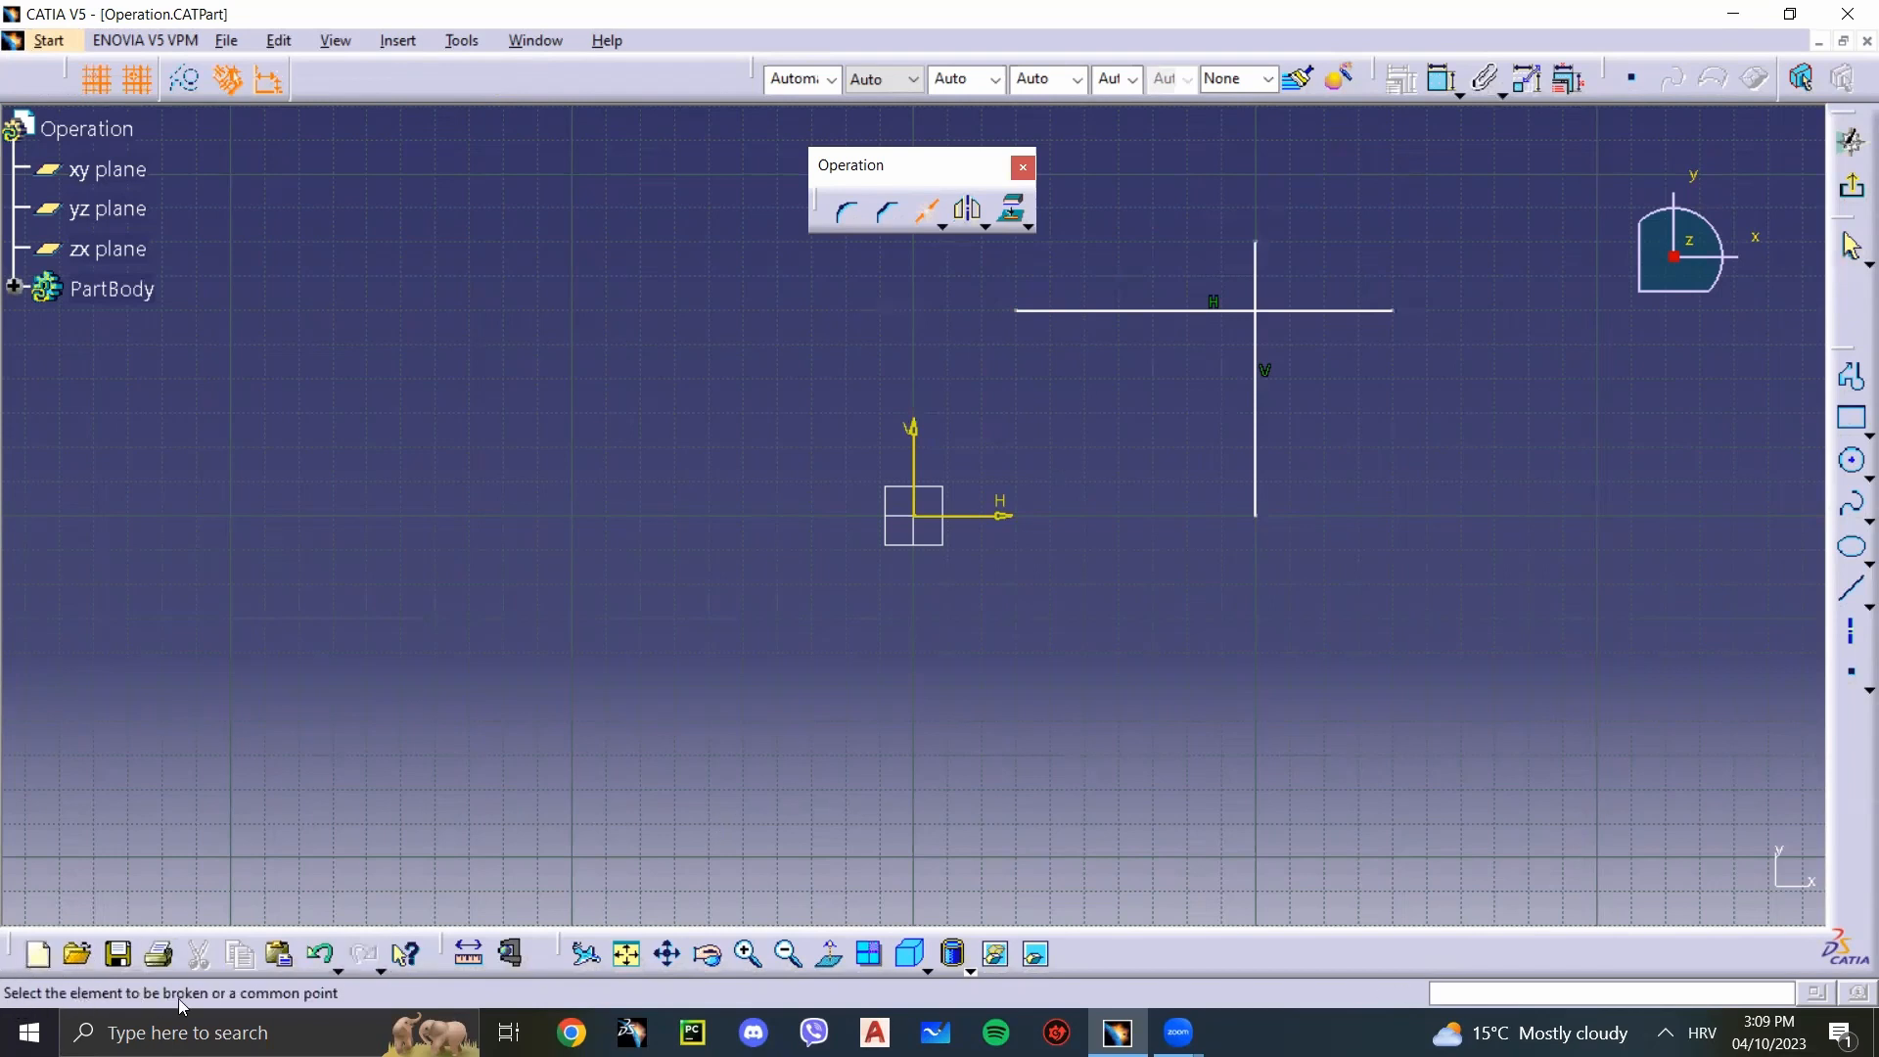
{"action": "left_click", "coordinate": [1150, 310]}
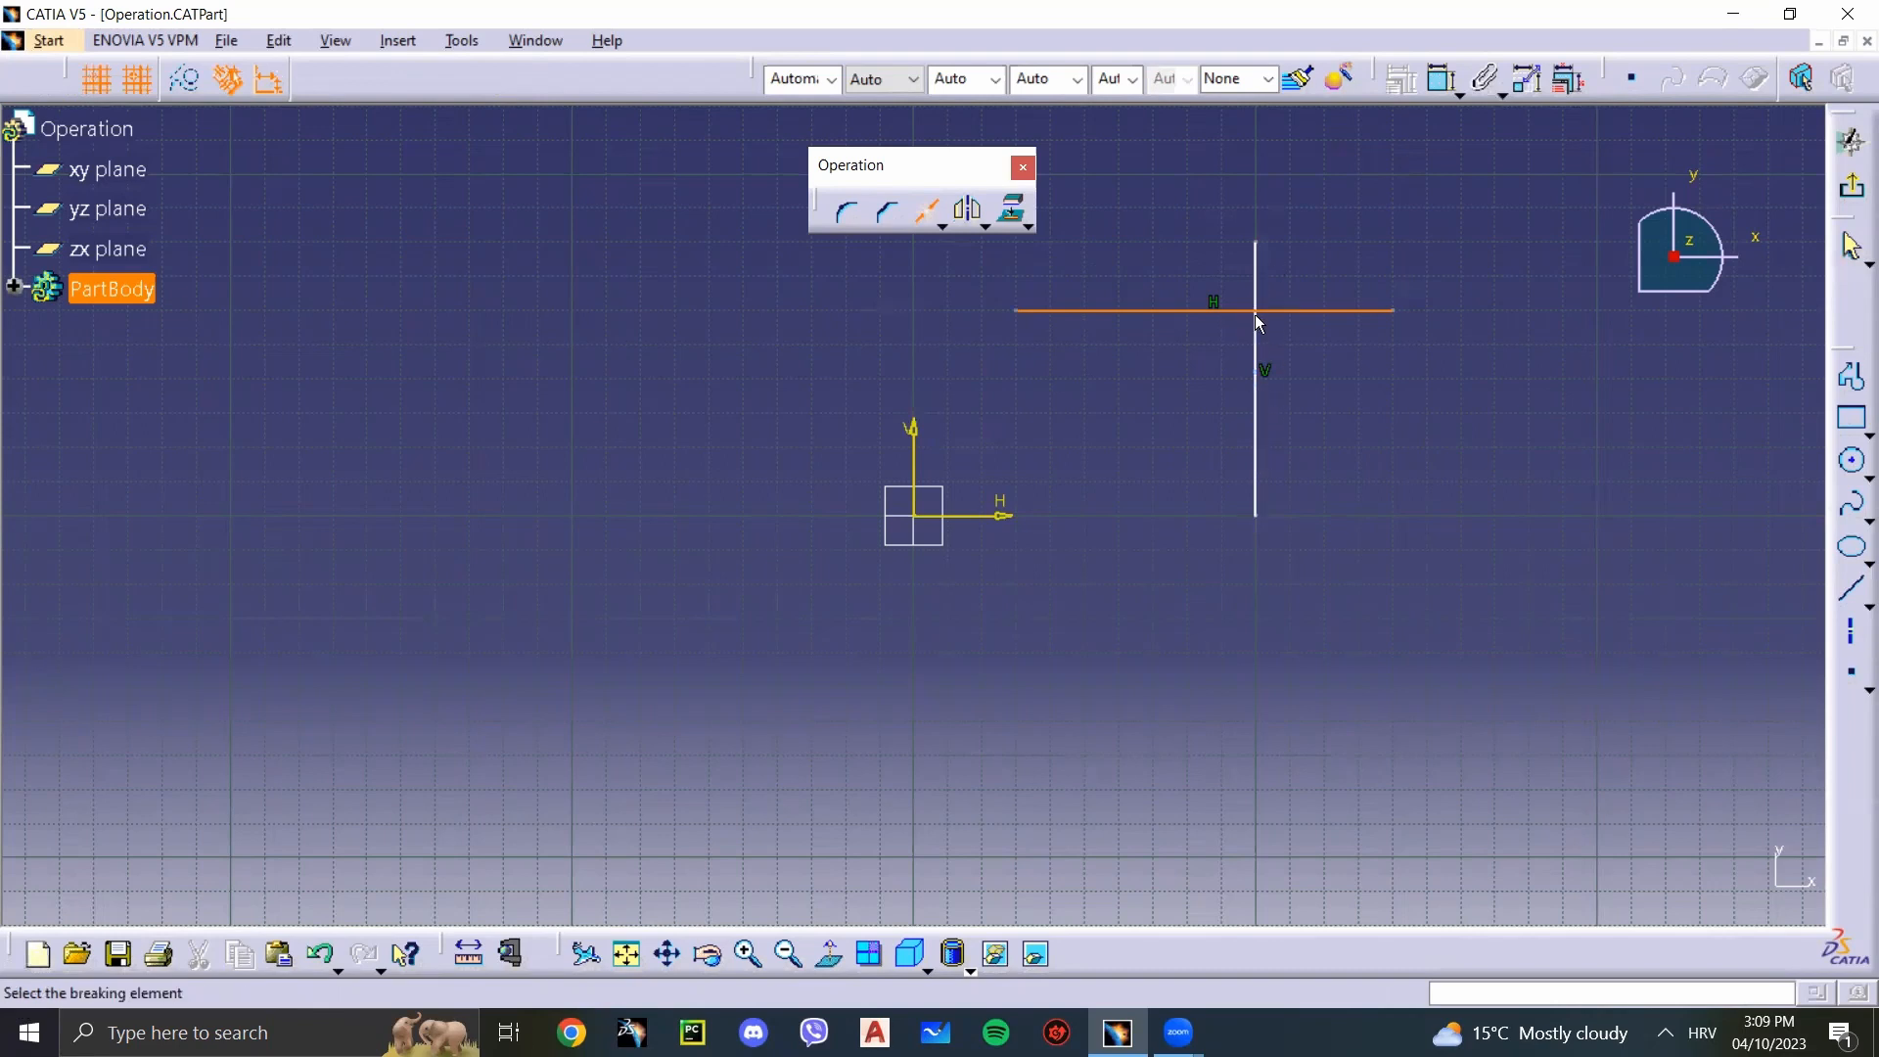
{"action": "left_click", "coordinate": [1256, 349]}
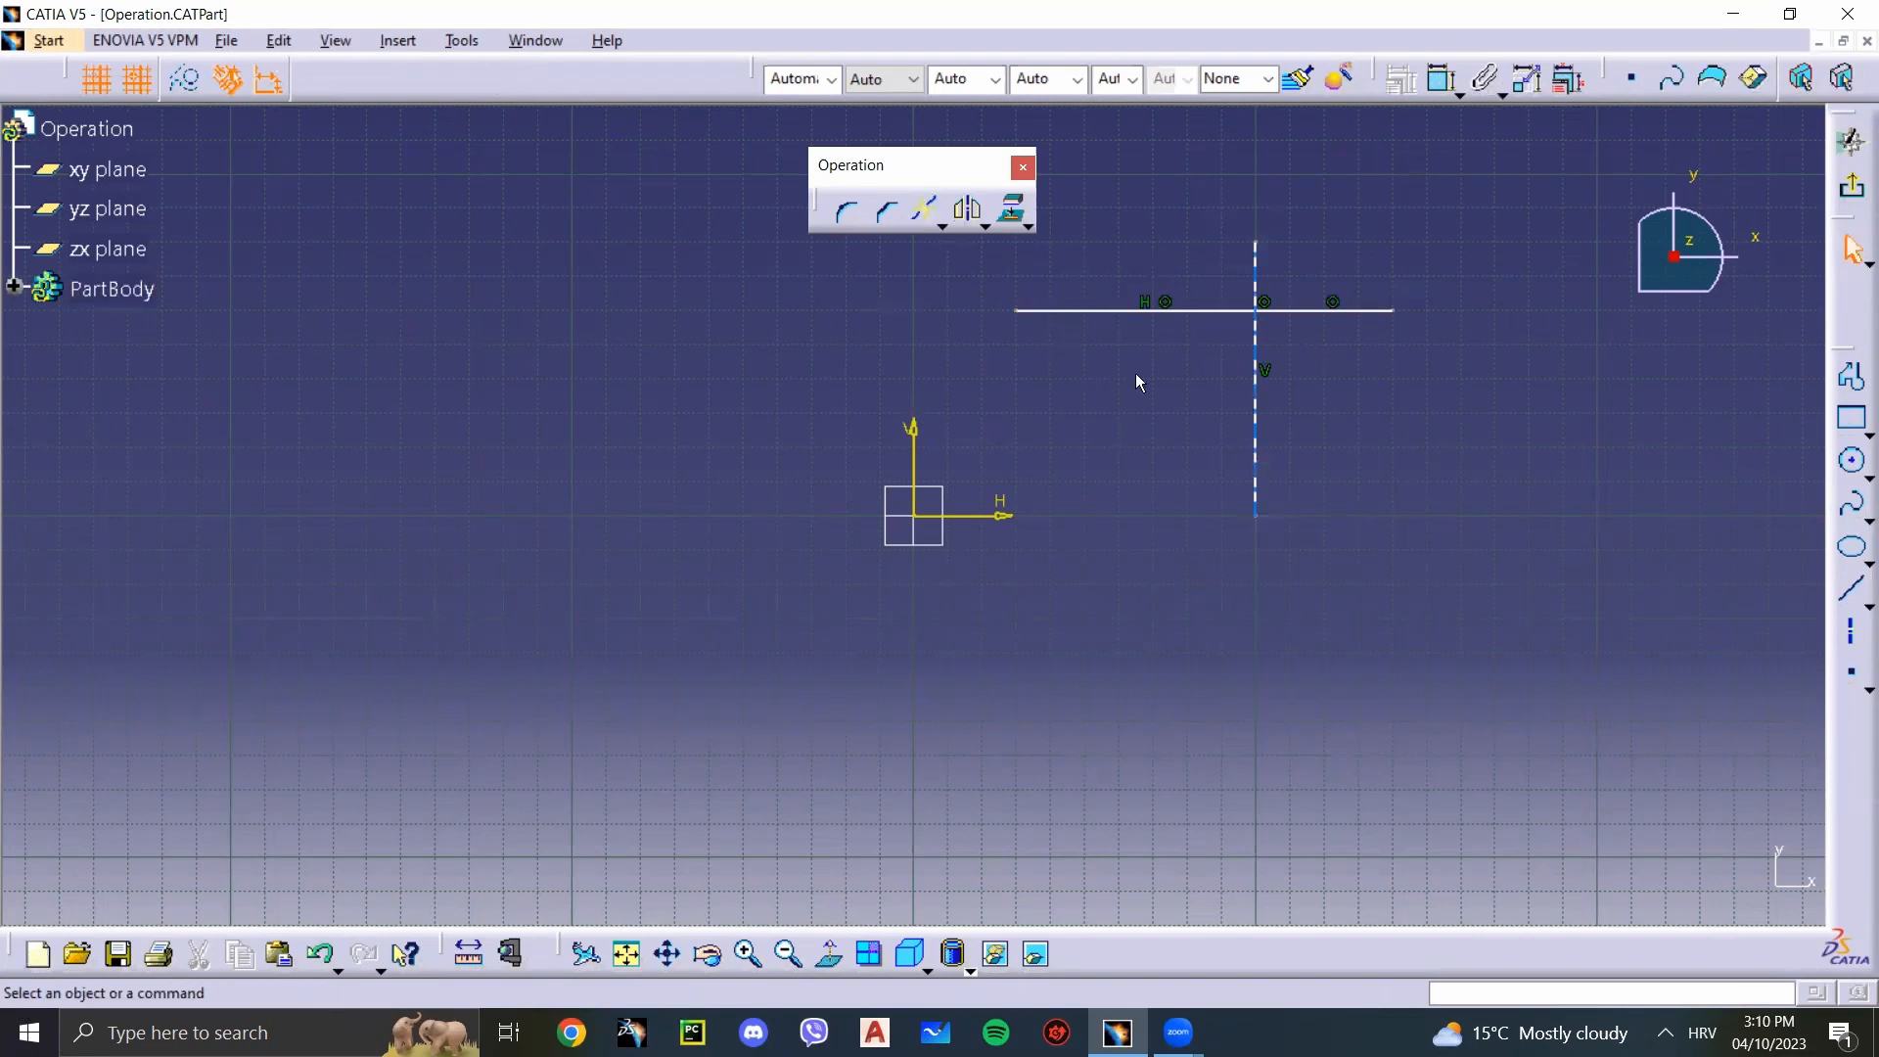
Step: Check the break by selecting both segments of the horizontal line and the vertical line in turn
{"action": "left_click", "coordinate": [1124, 313]}
{"action": "left_click", "coordinate": [1385, 355]}
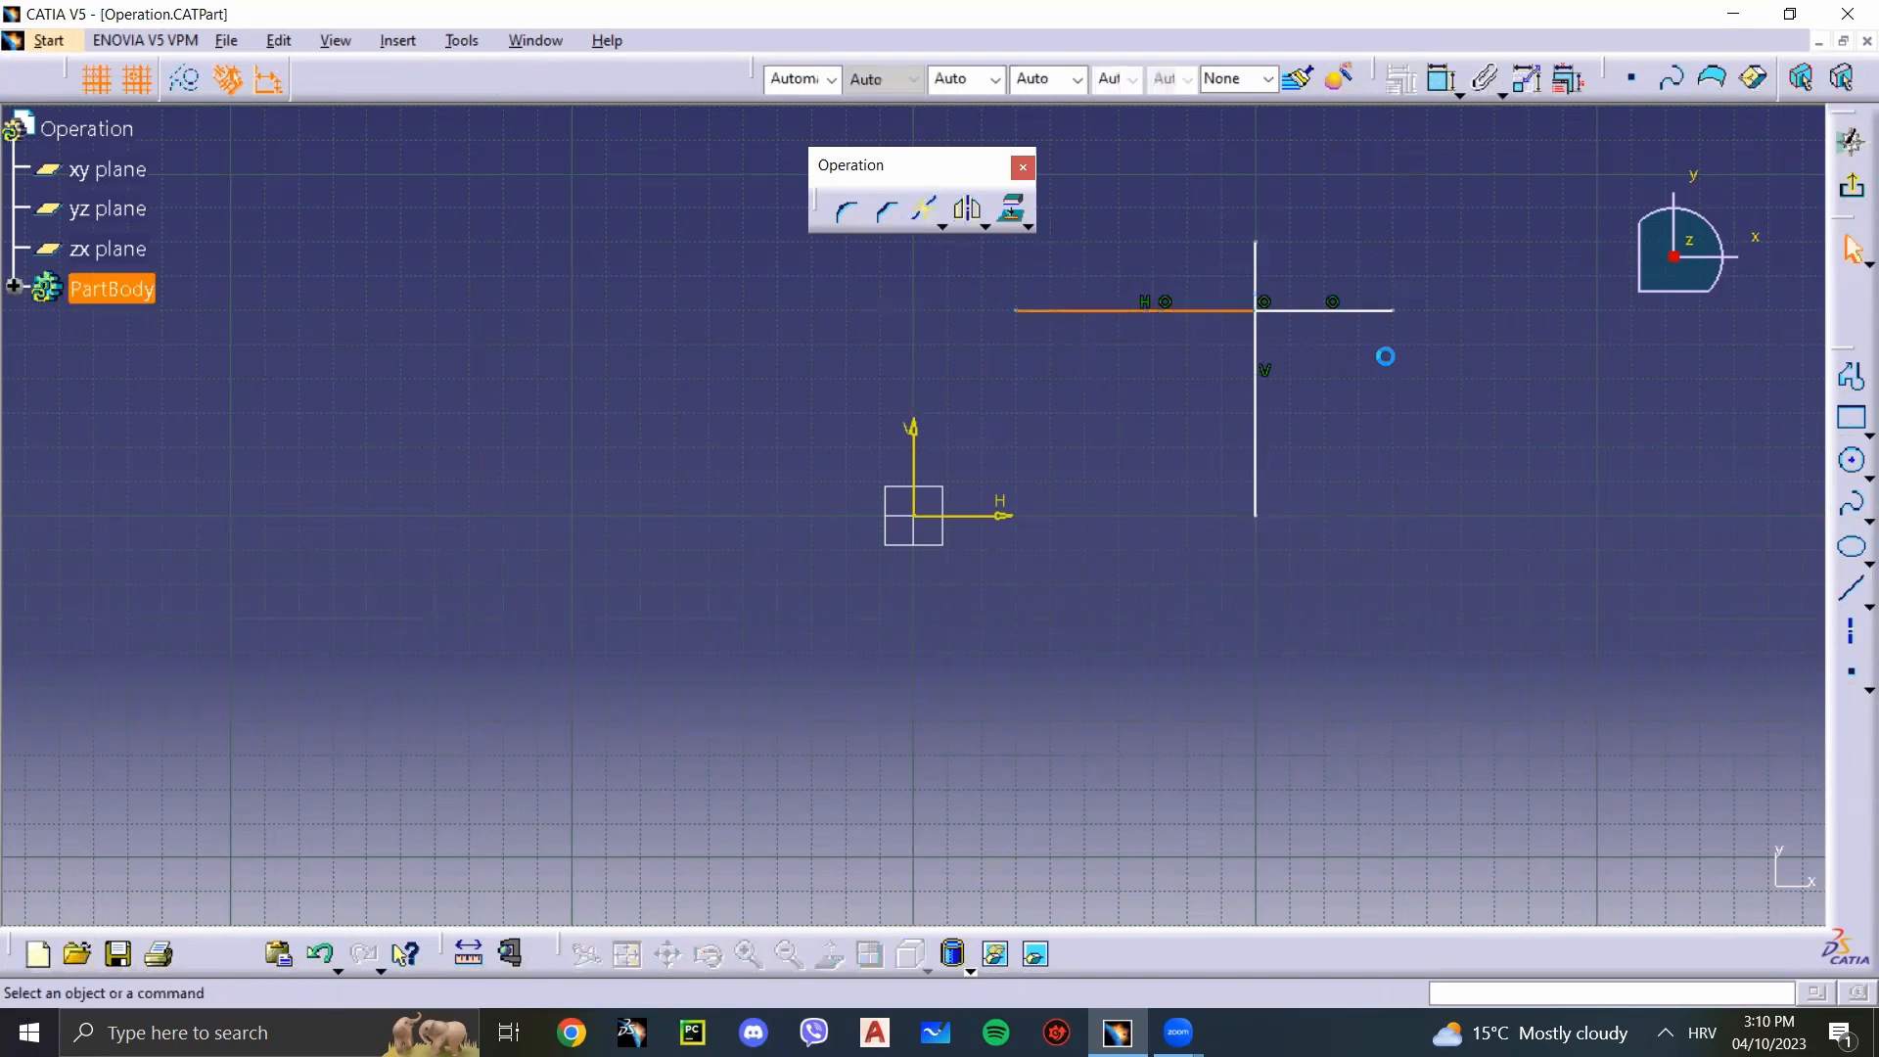
{"action": "left_click", "coordinate": [1362, 320]}
{"action": "left_click", "coordinate": [1313, 373]}
{"action": "left_click", "coordinate": [1255, 401]}
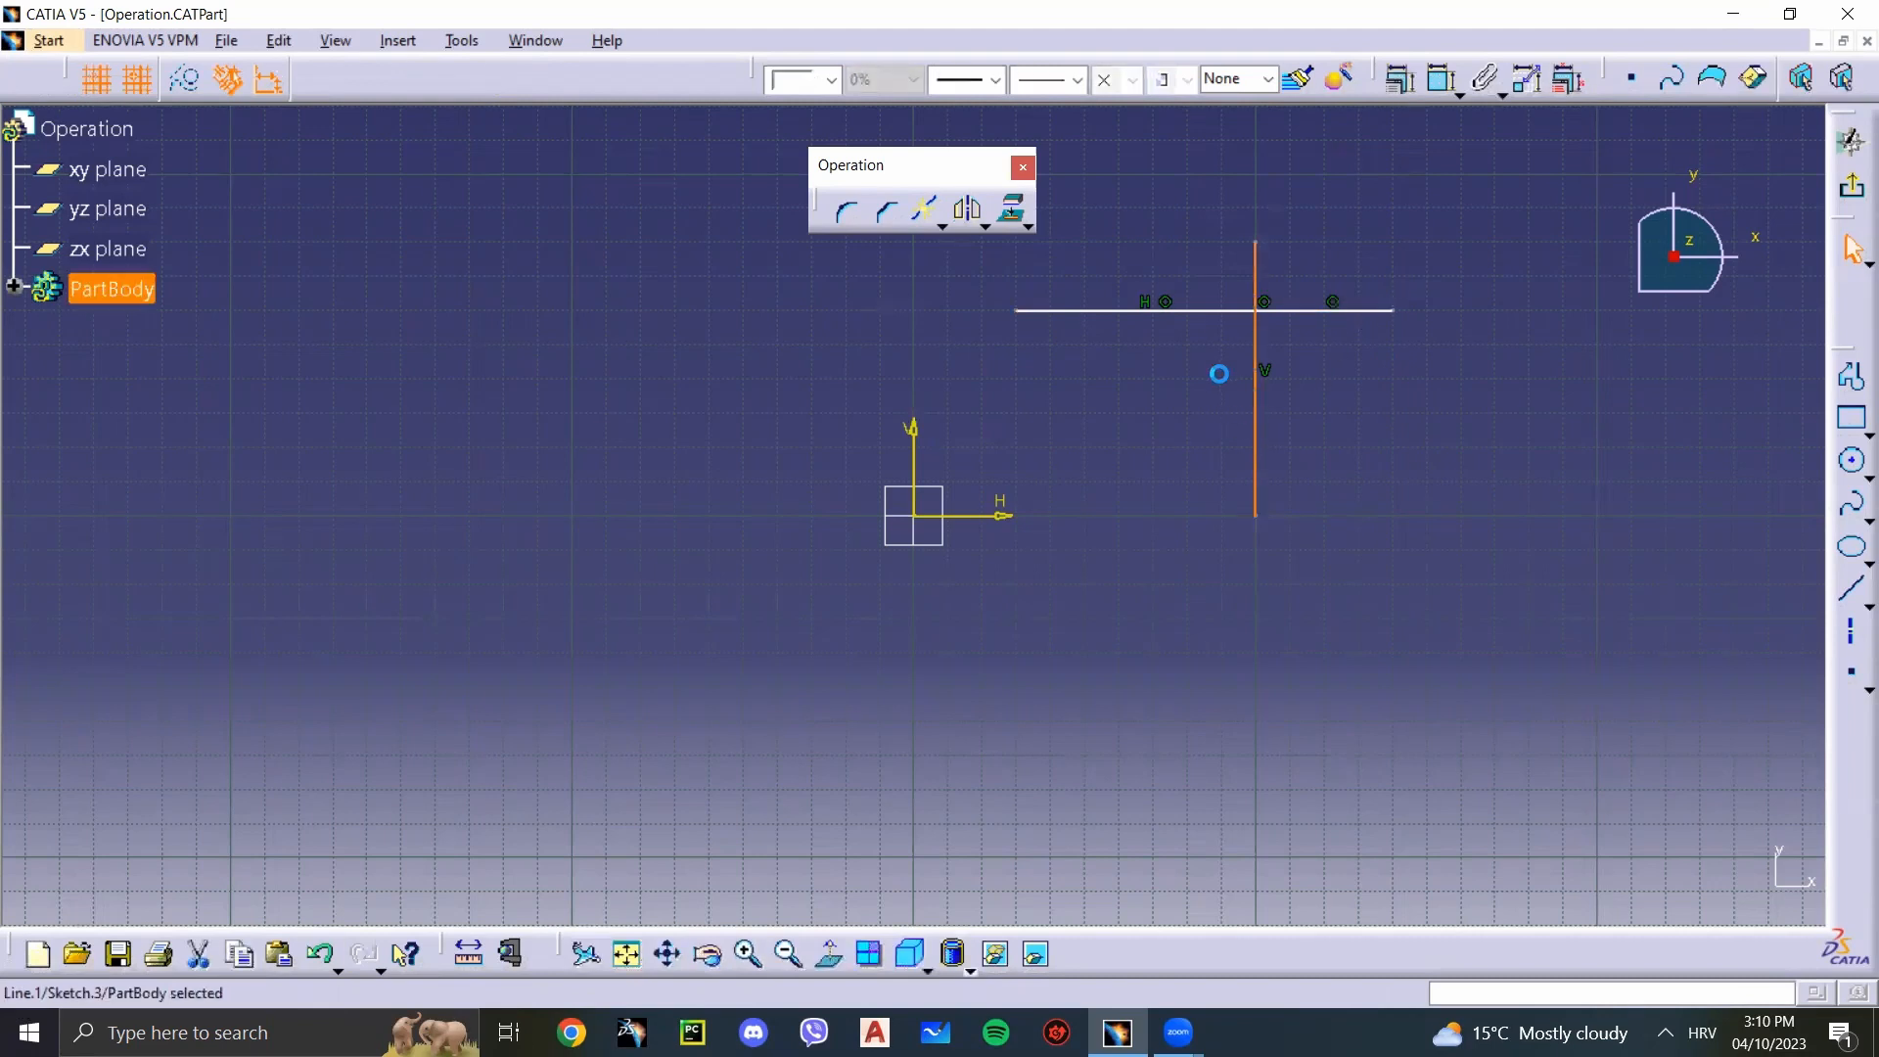
{"action": "left_click", "coordinate": [1498, 541]}
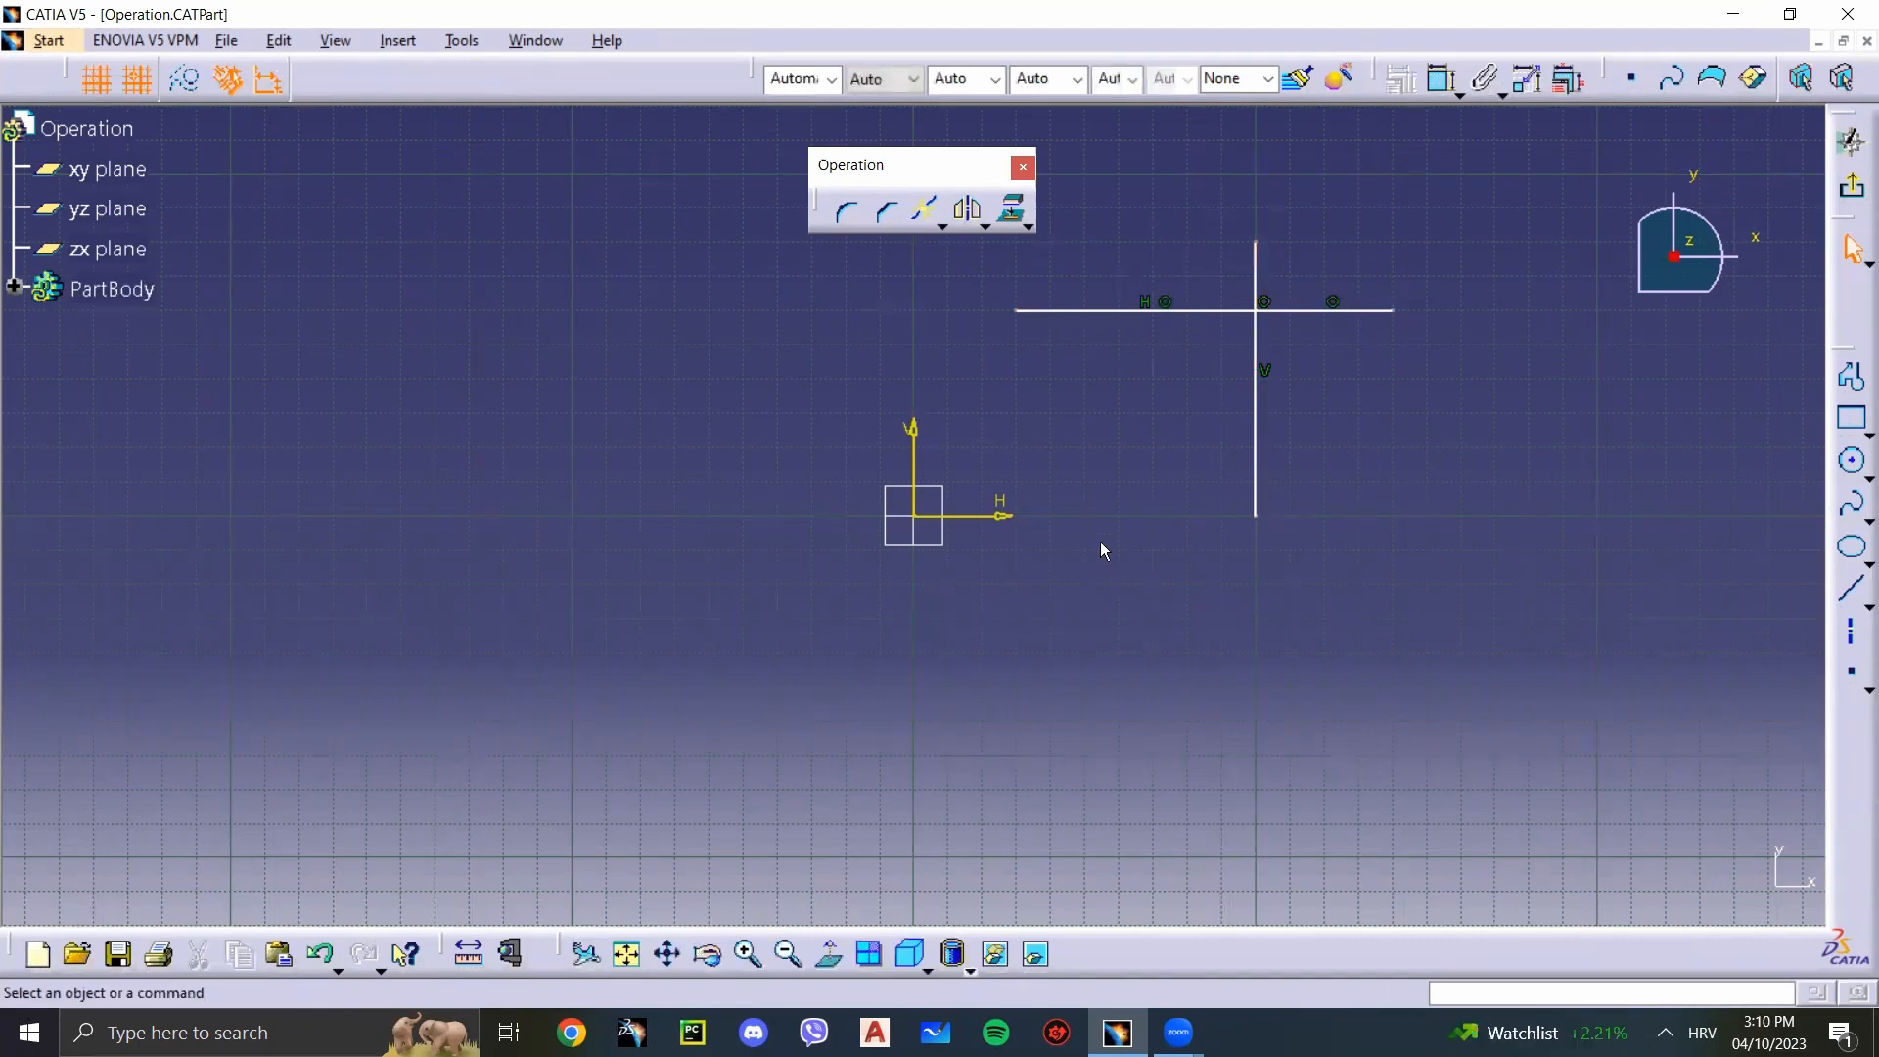
Step: Place a point on the left segment of the horizontal line, near its outer end, and check the segment by selecting it
{"action": "left_click", "coordinate": [1850, 672]}
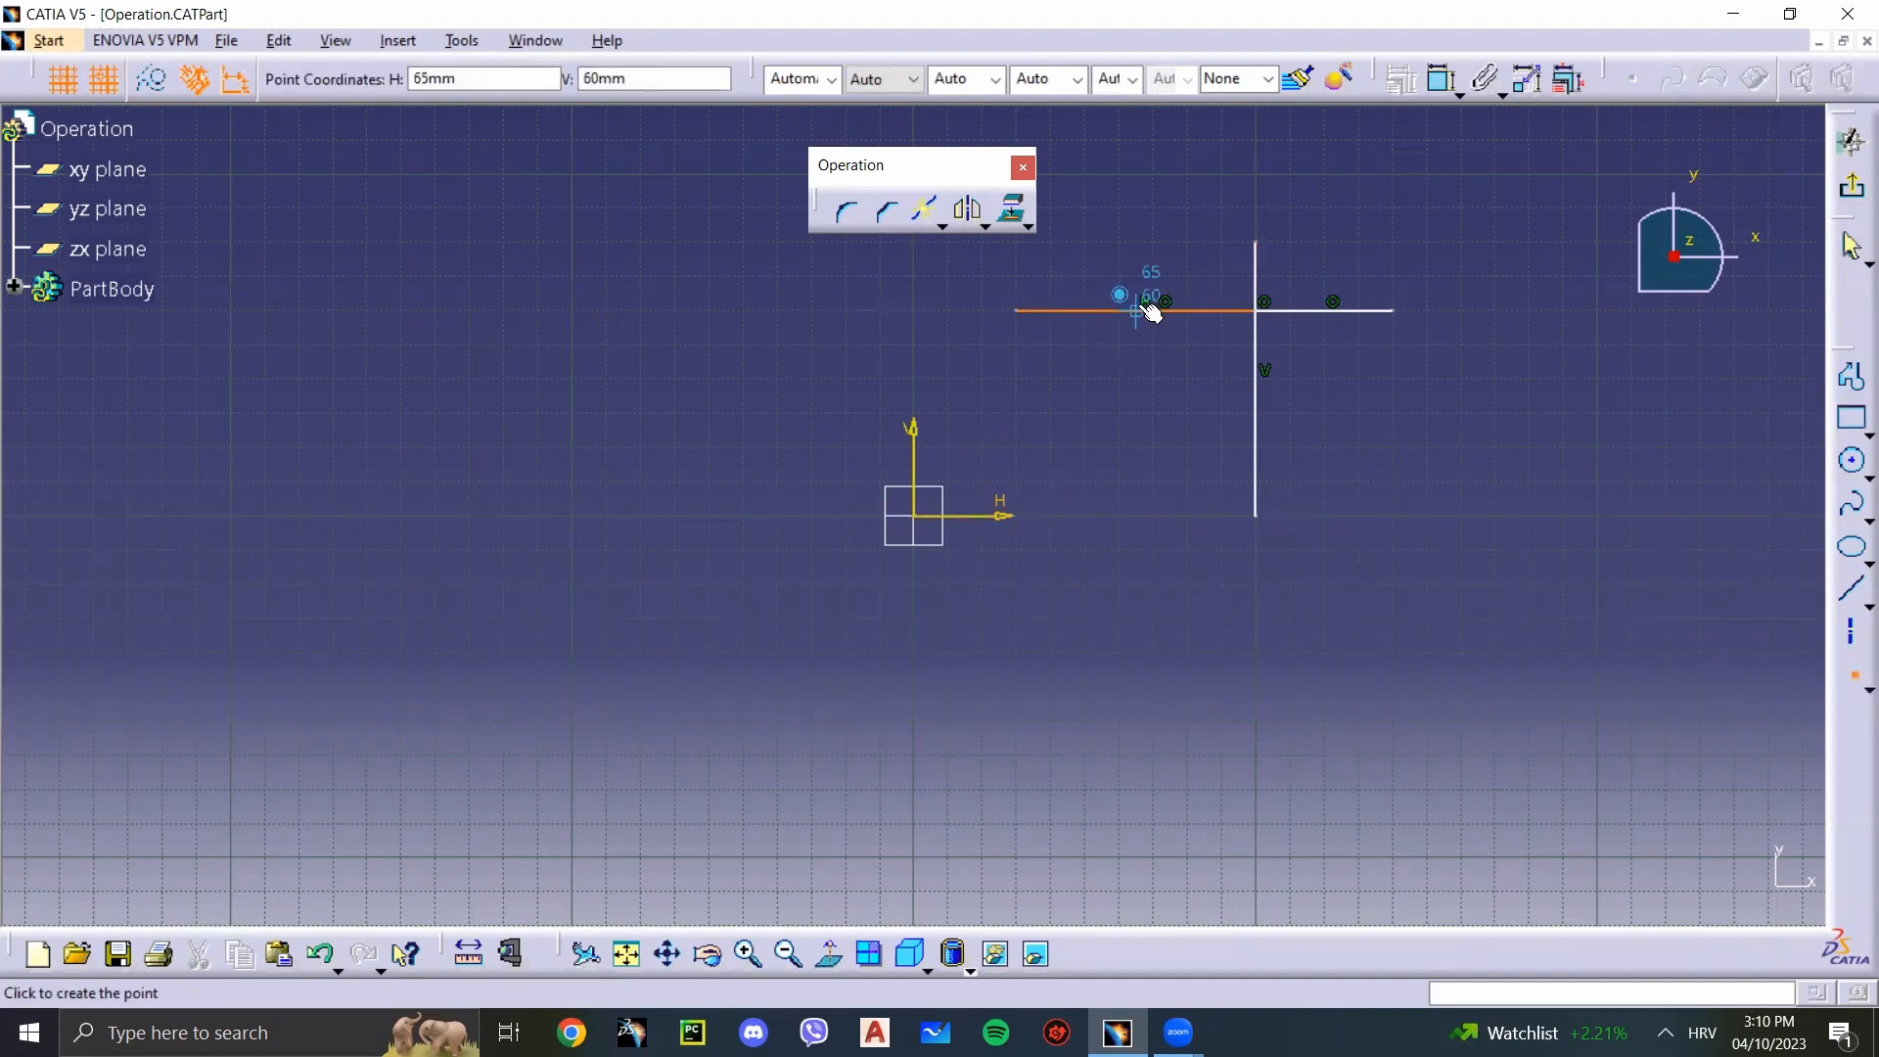
{"action": "left_click", "coordinate": [1081, 313]}
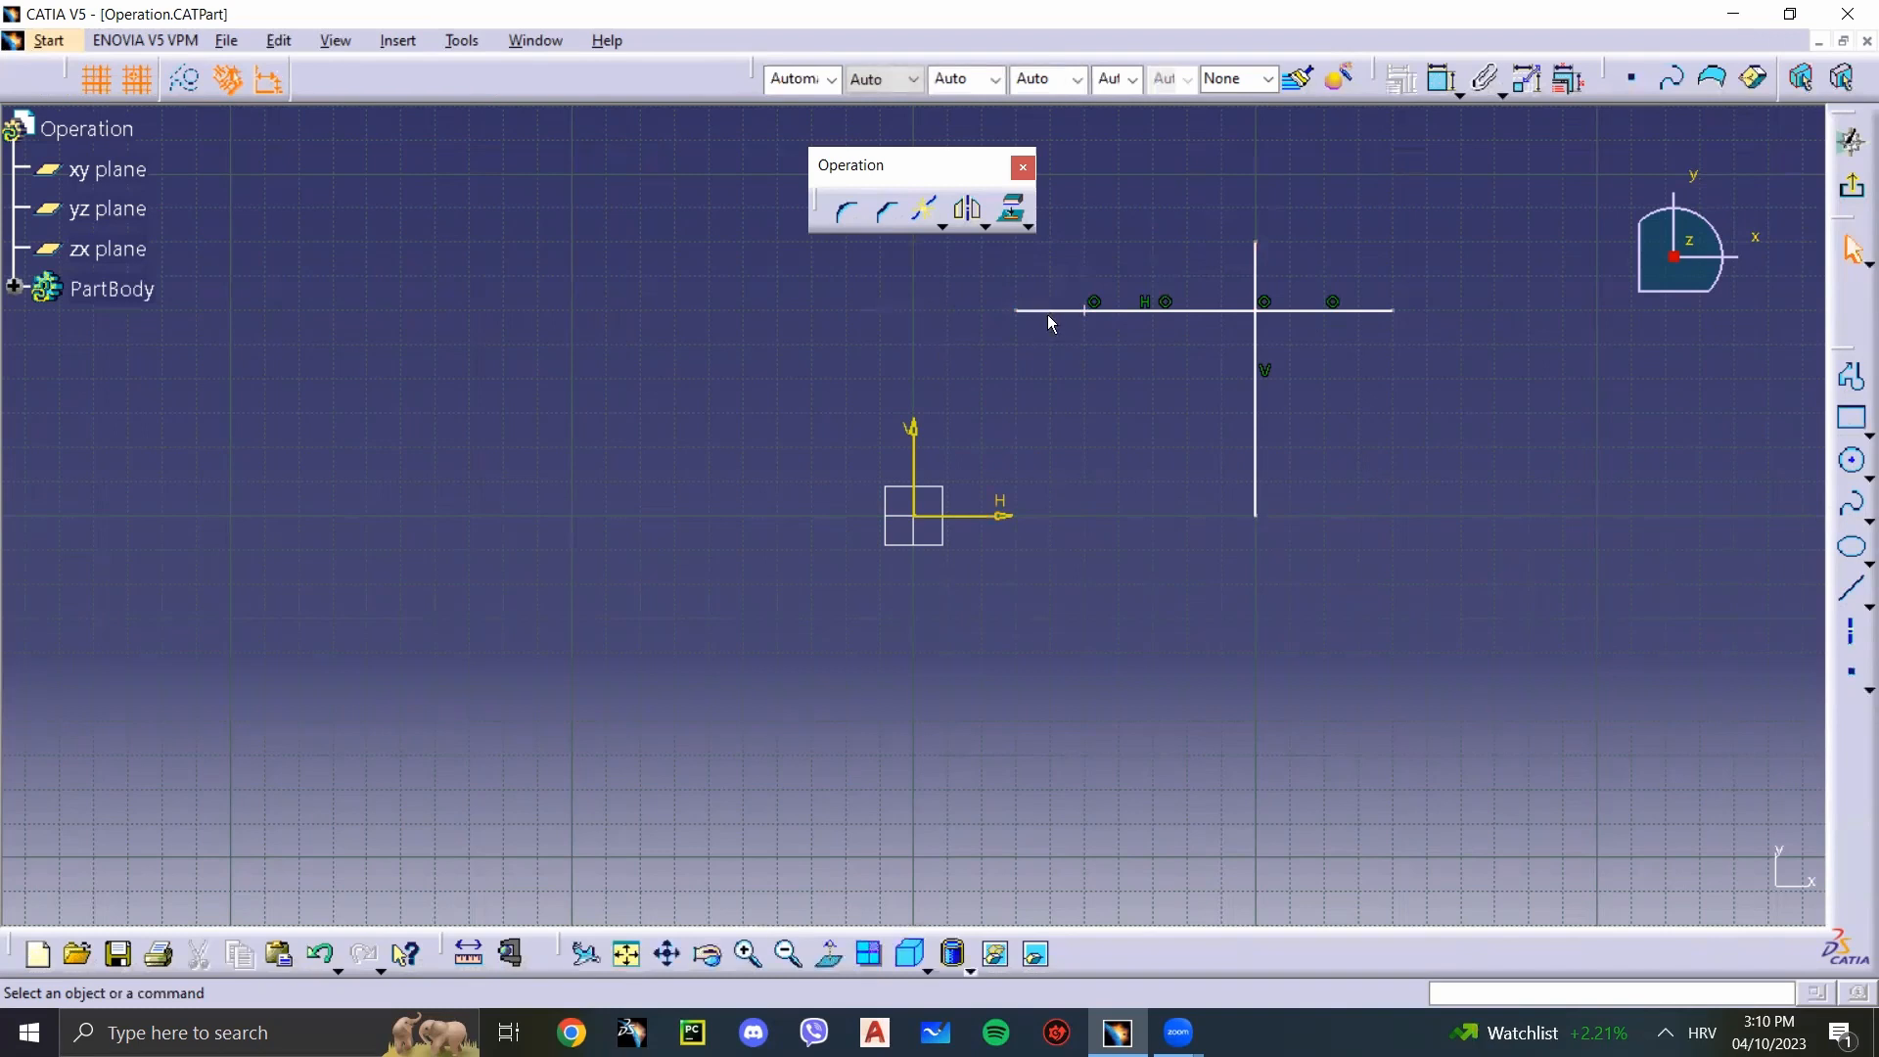
{"action": "left_click", "coordinate": [1047, 312]}
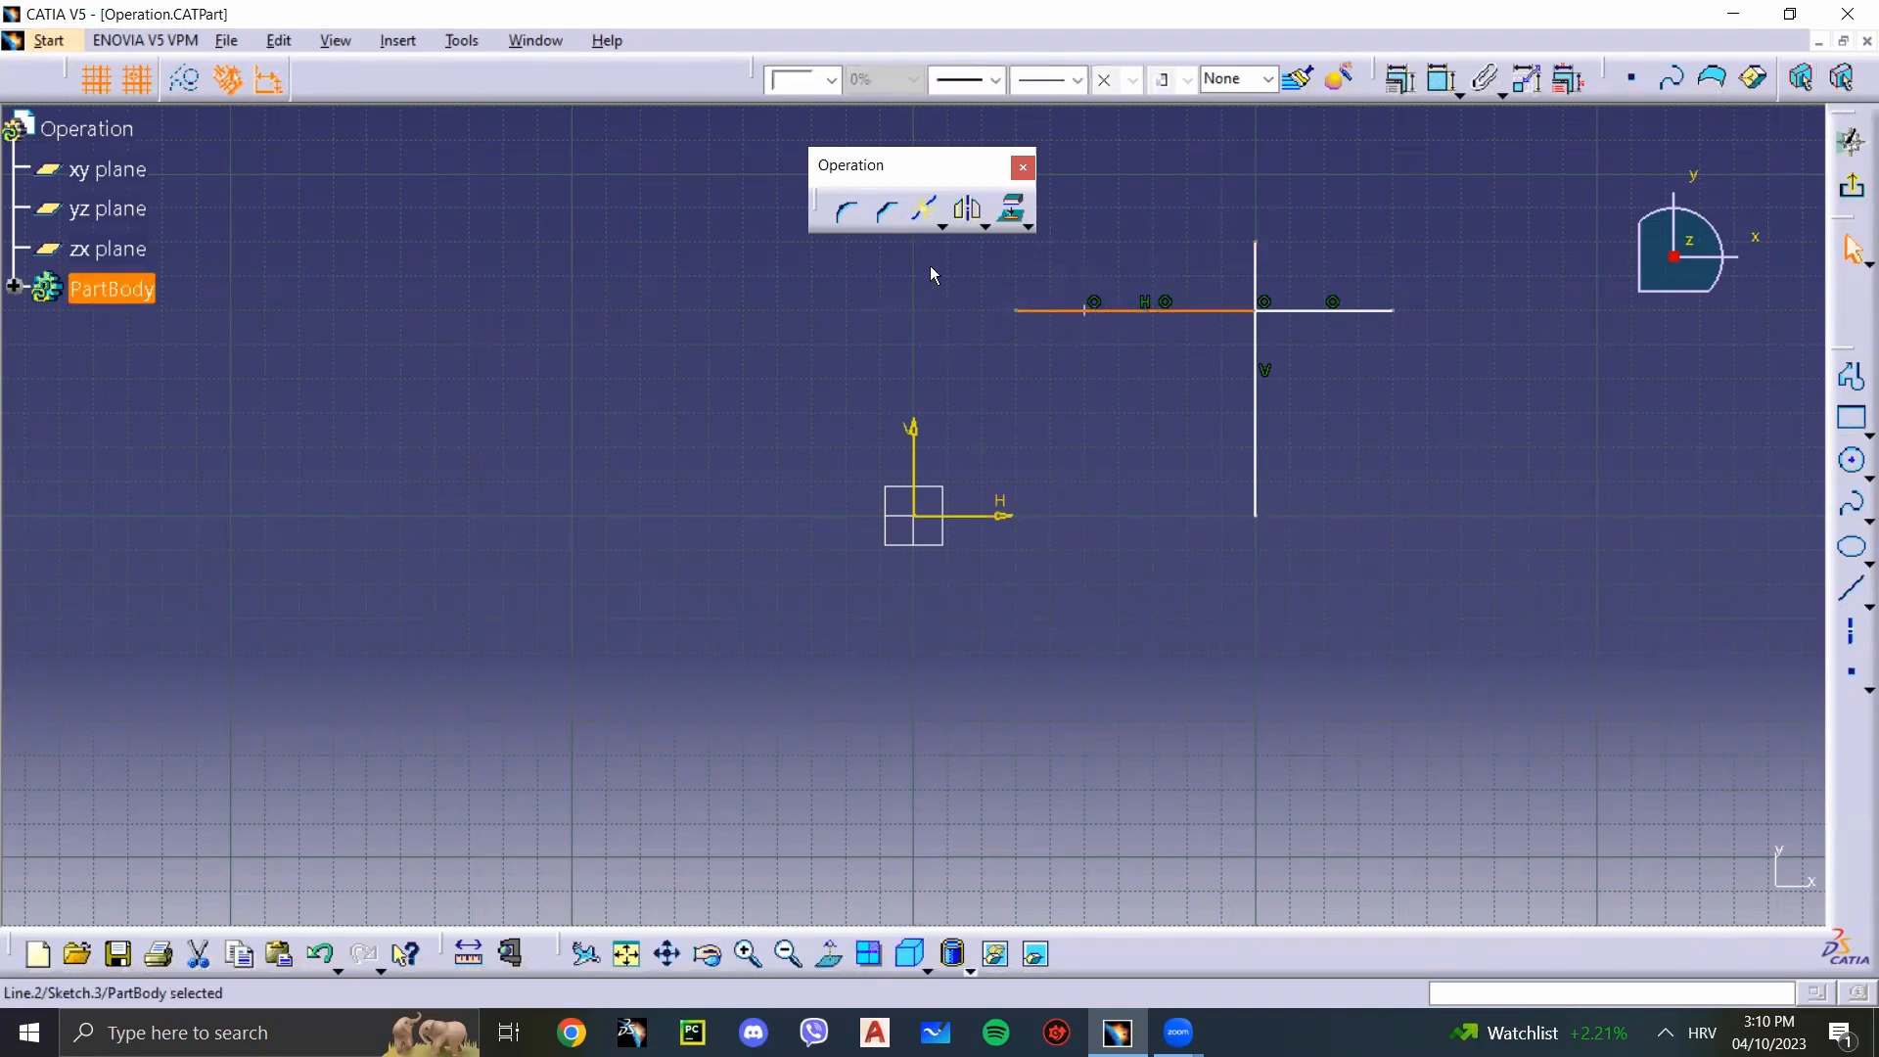
Step: Try to Break the left segment at a spot between the new point and the vertical line, and undo it
{"action": "left_click", "coordinate": [923, 208]}
{"action": "left_click", "coordinate": [1147, 311]}
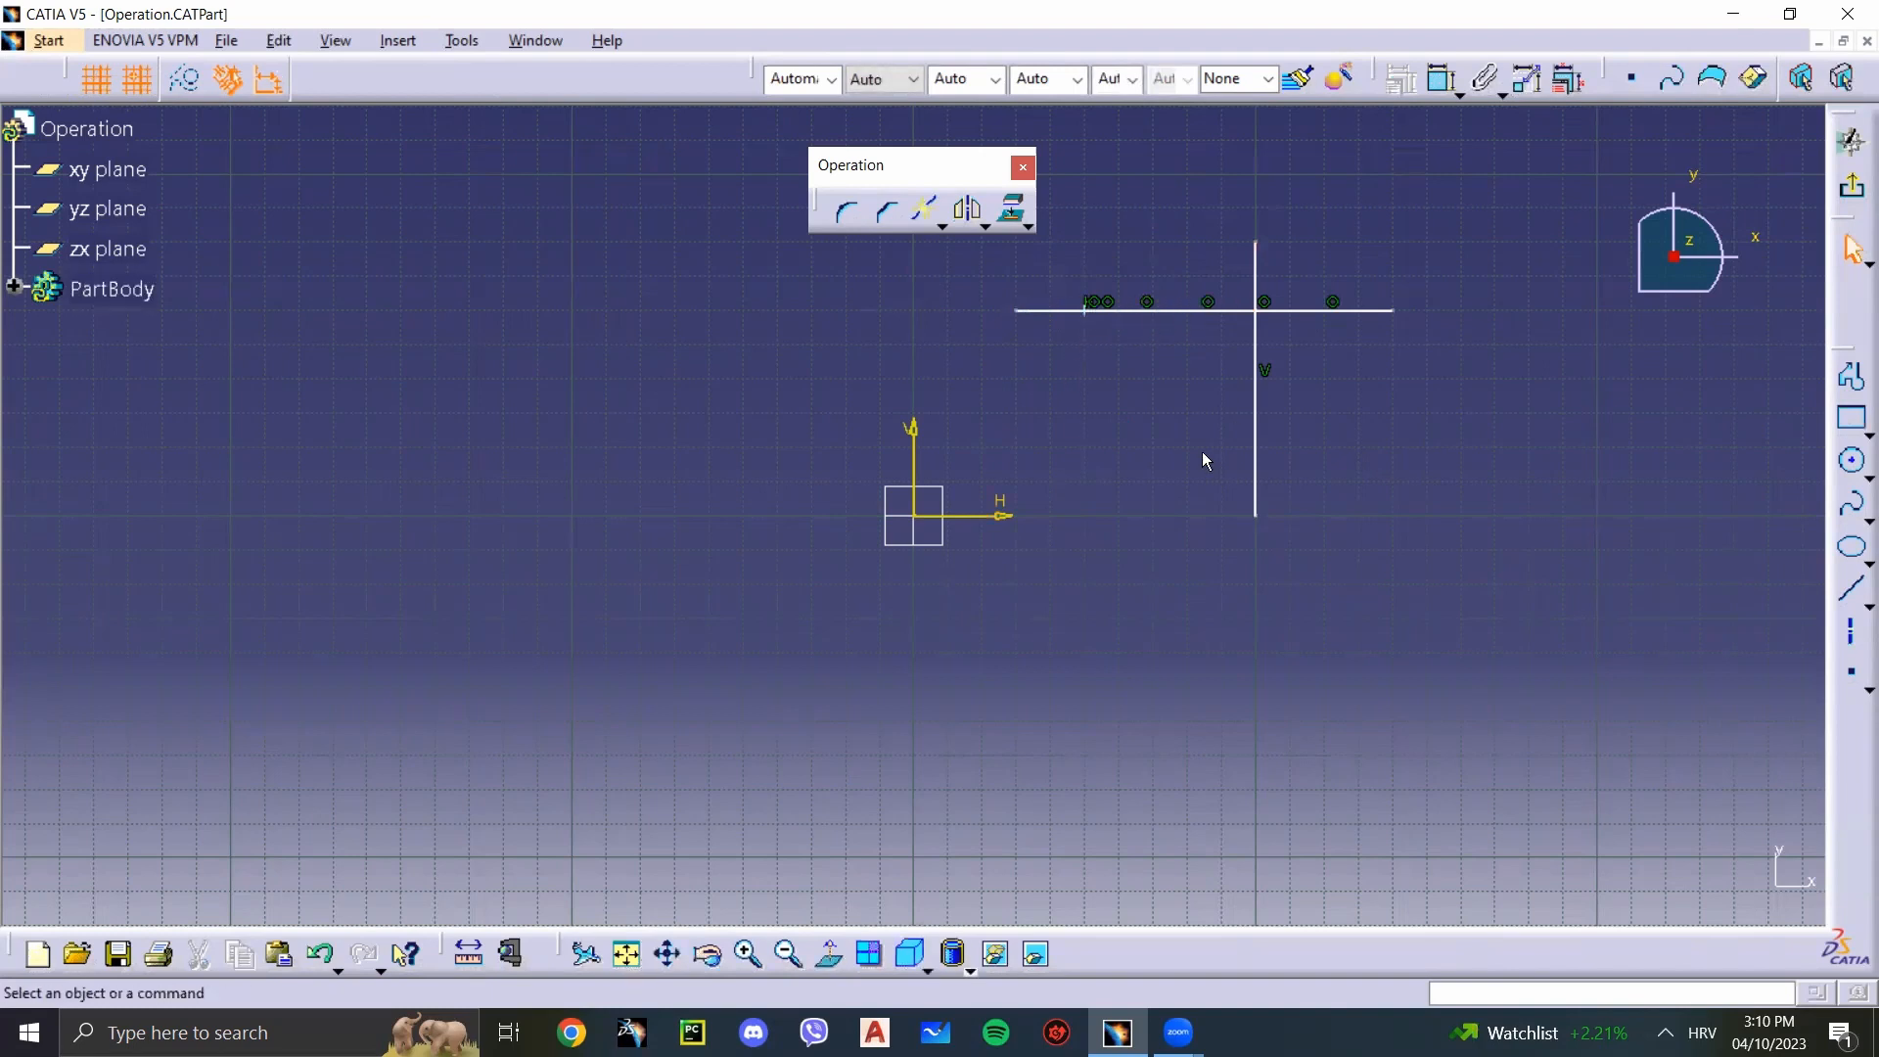
{"action": "key", "text": "ctrl+z"}
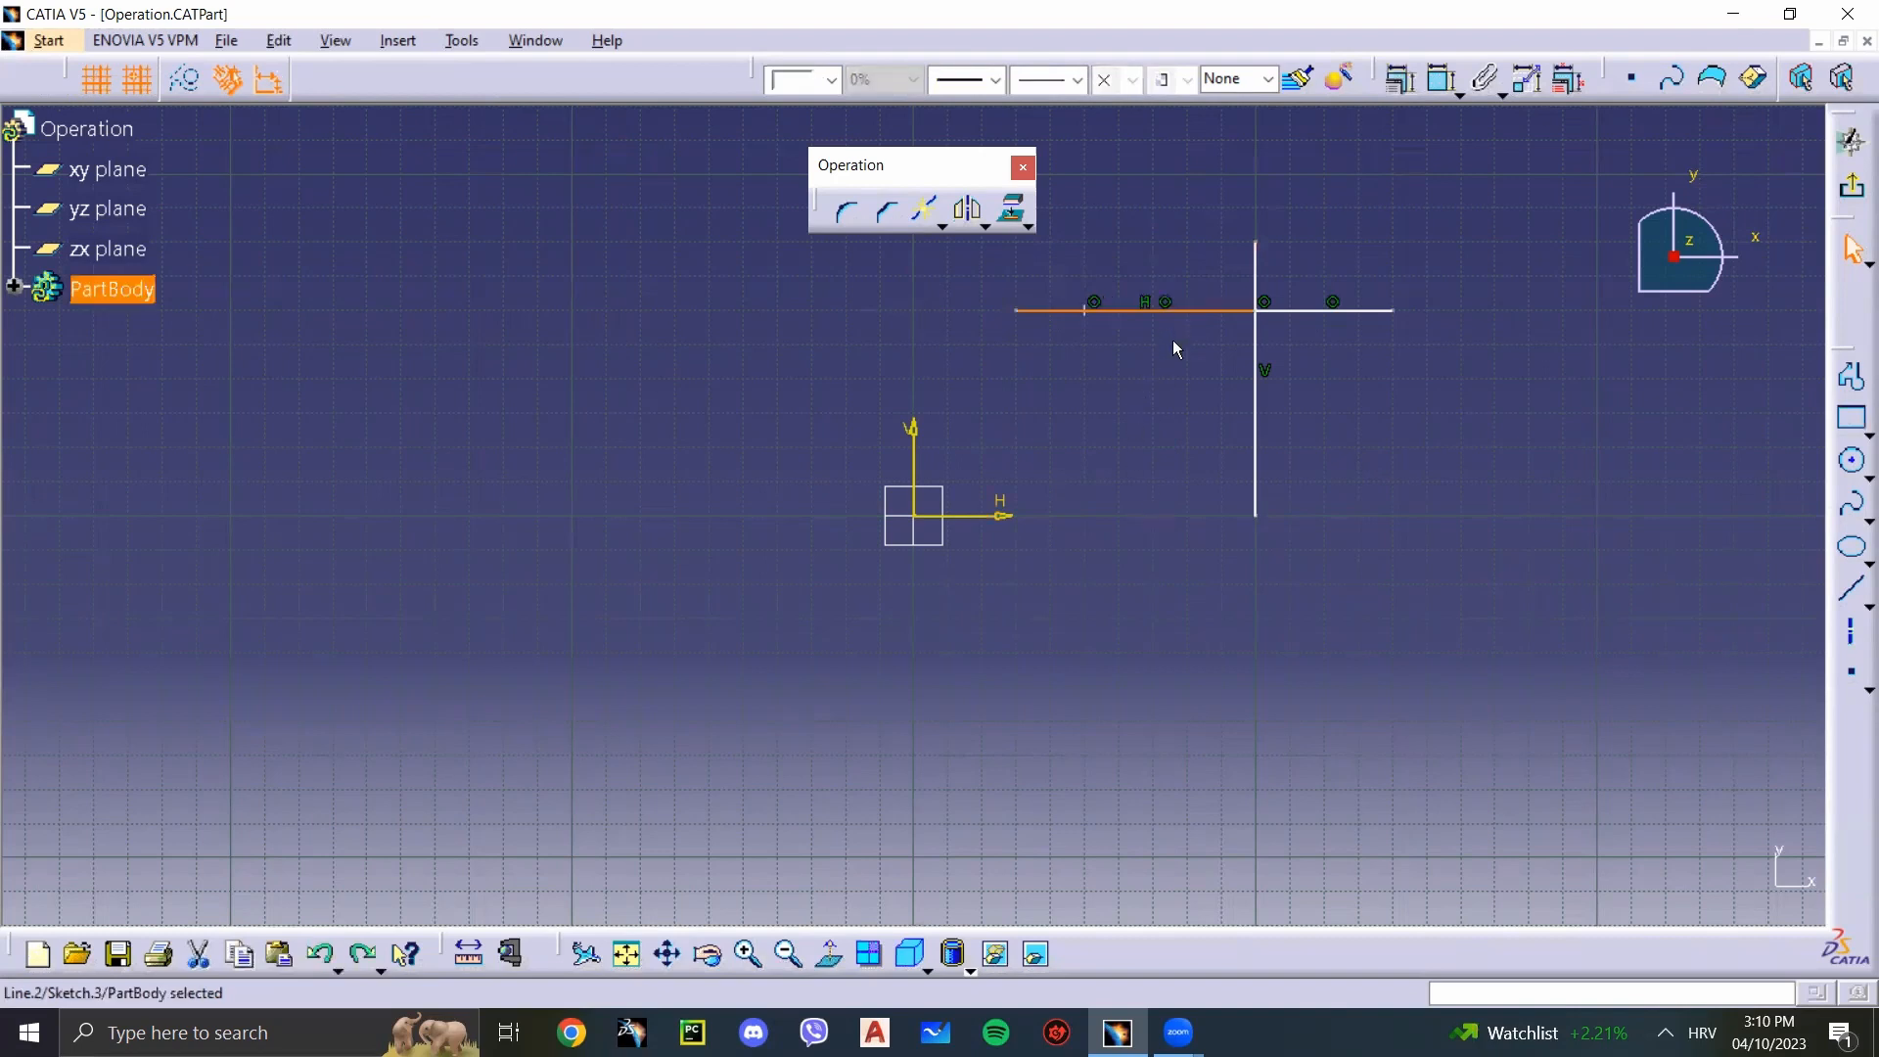
{"action": "key", "text": "ctrl+y"}
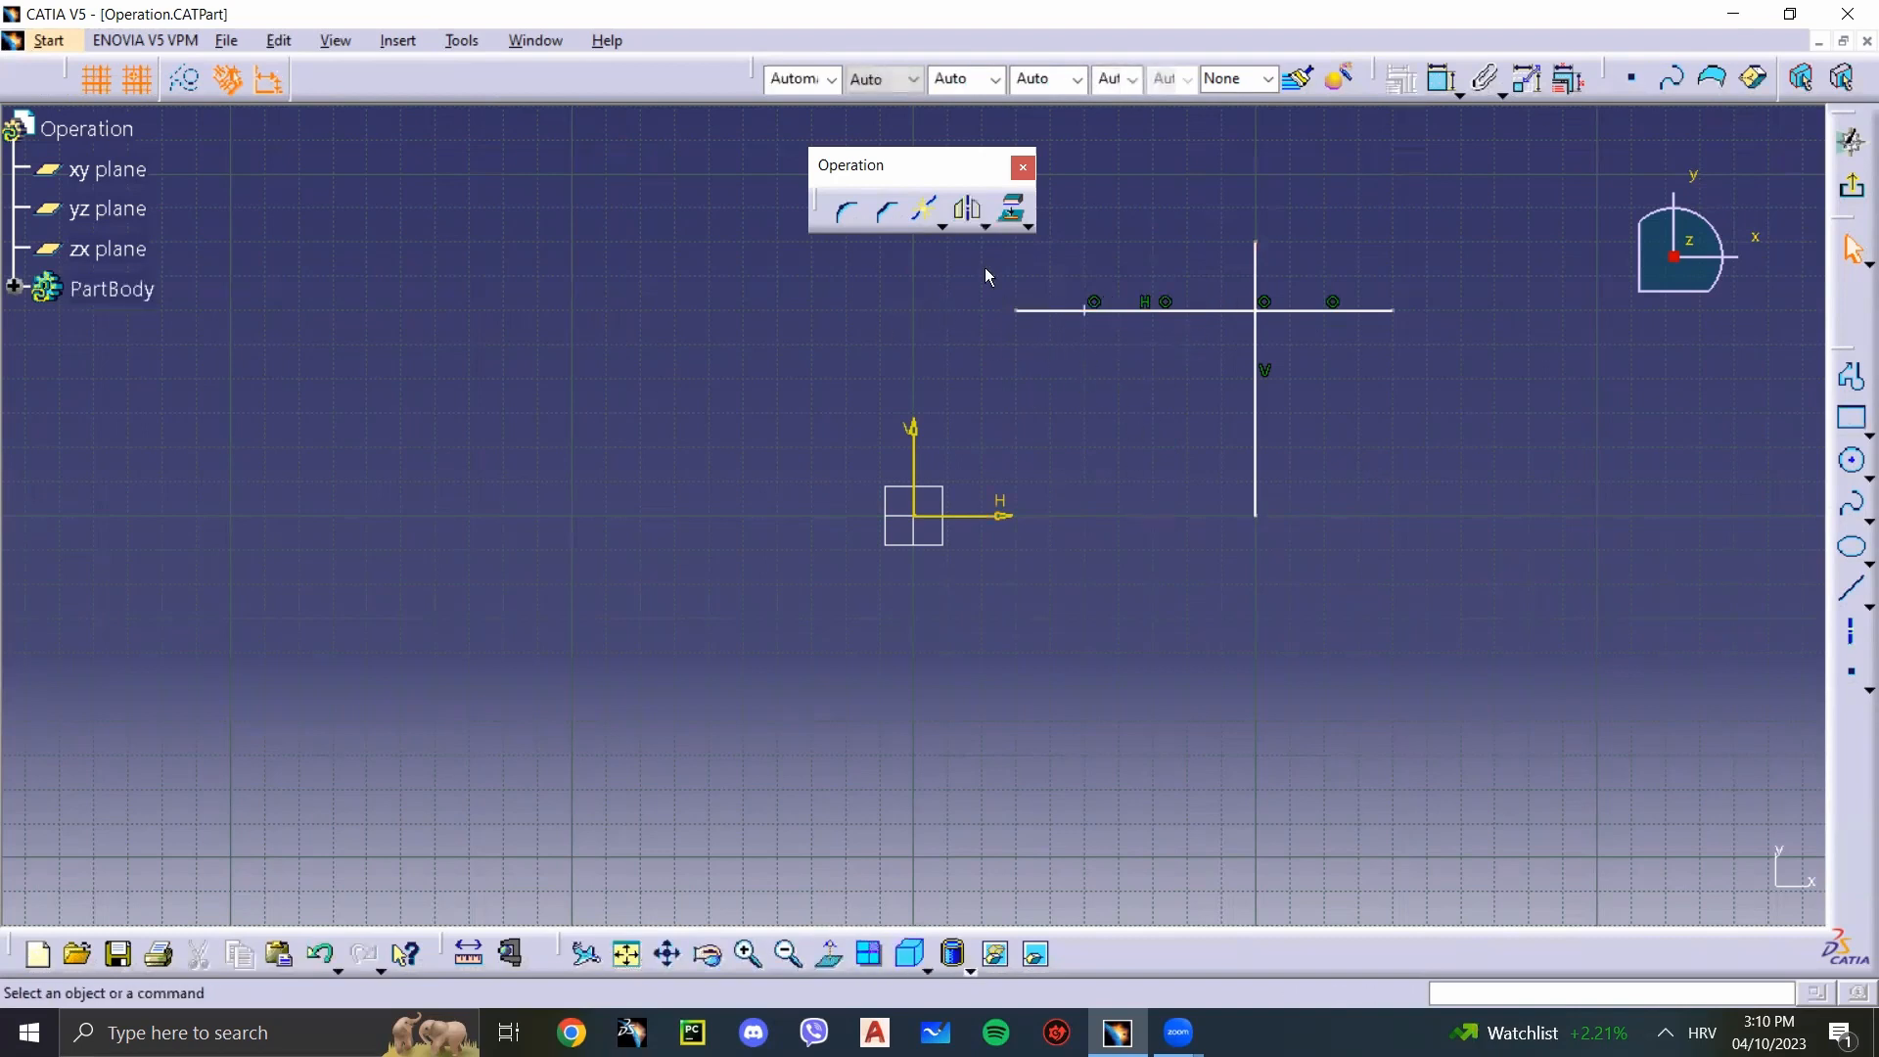
Step: Try to Break the left segment at the point, check both pieces by selecting them, and undo the break and the point
{"action": "left_click", "coordinate": [930, 213]}
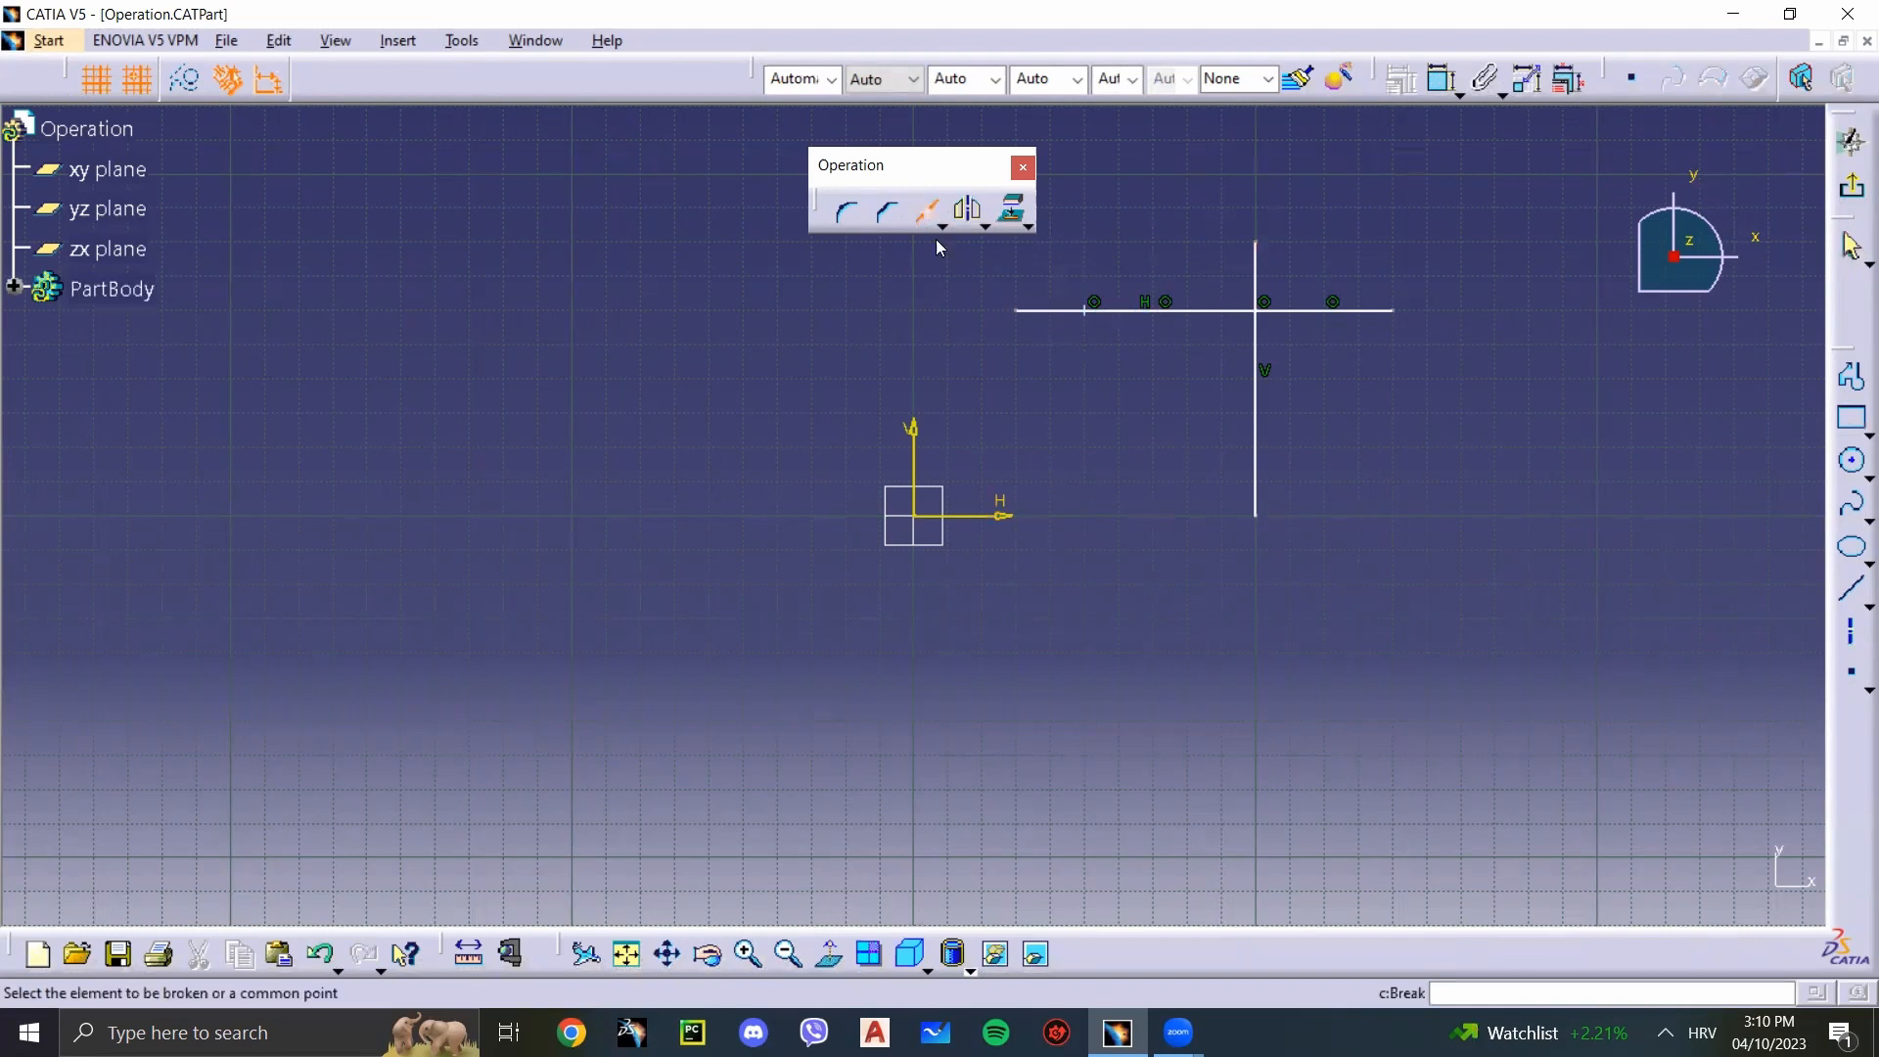
{"action": "left_click", "coordinate": [1200, 311]}
{"action": "left_click", "coordinate": [1086, 311]}
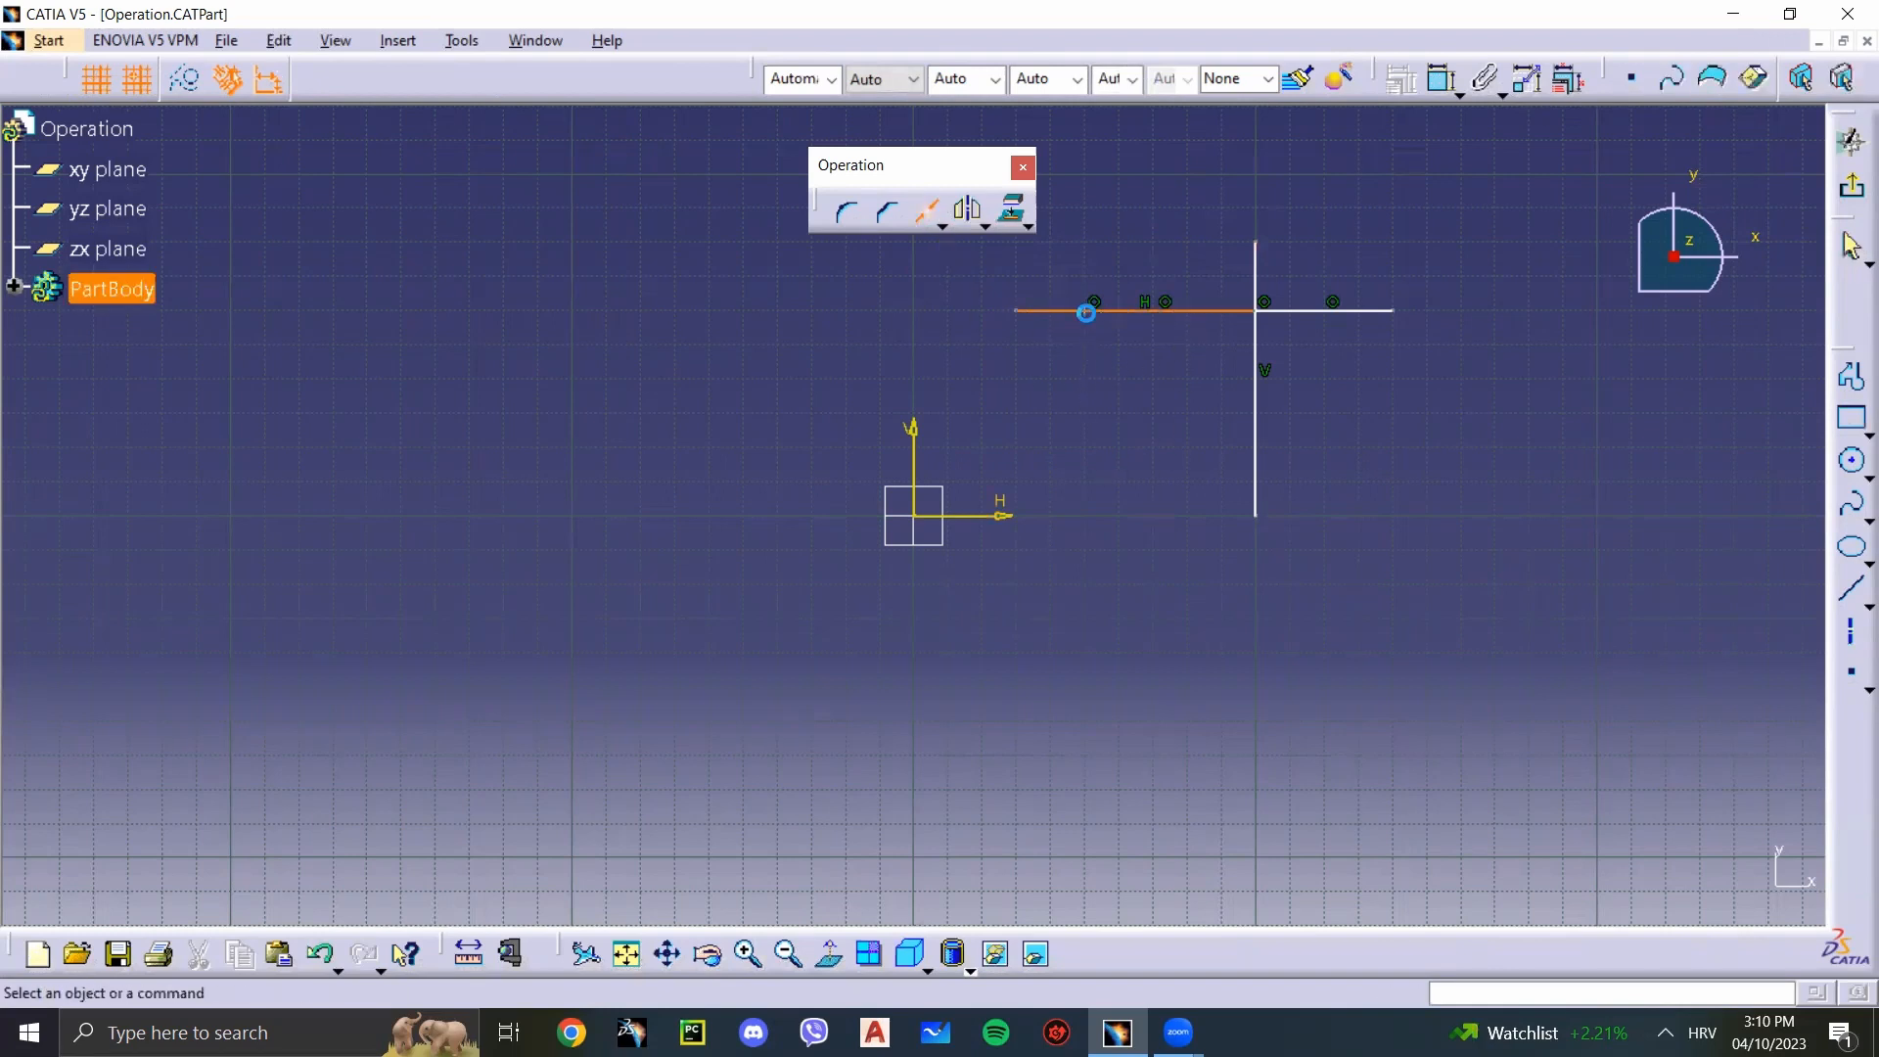
{"action": "left_click", "coordinate": [1043, 311]}
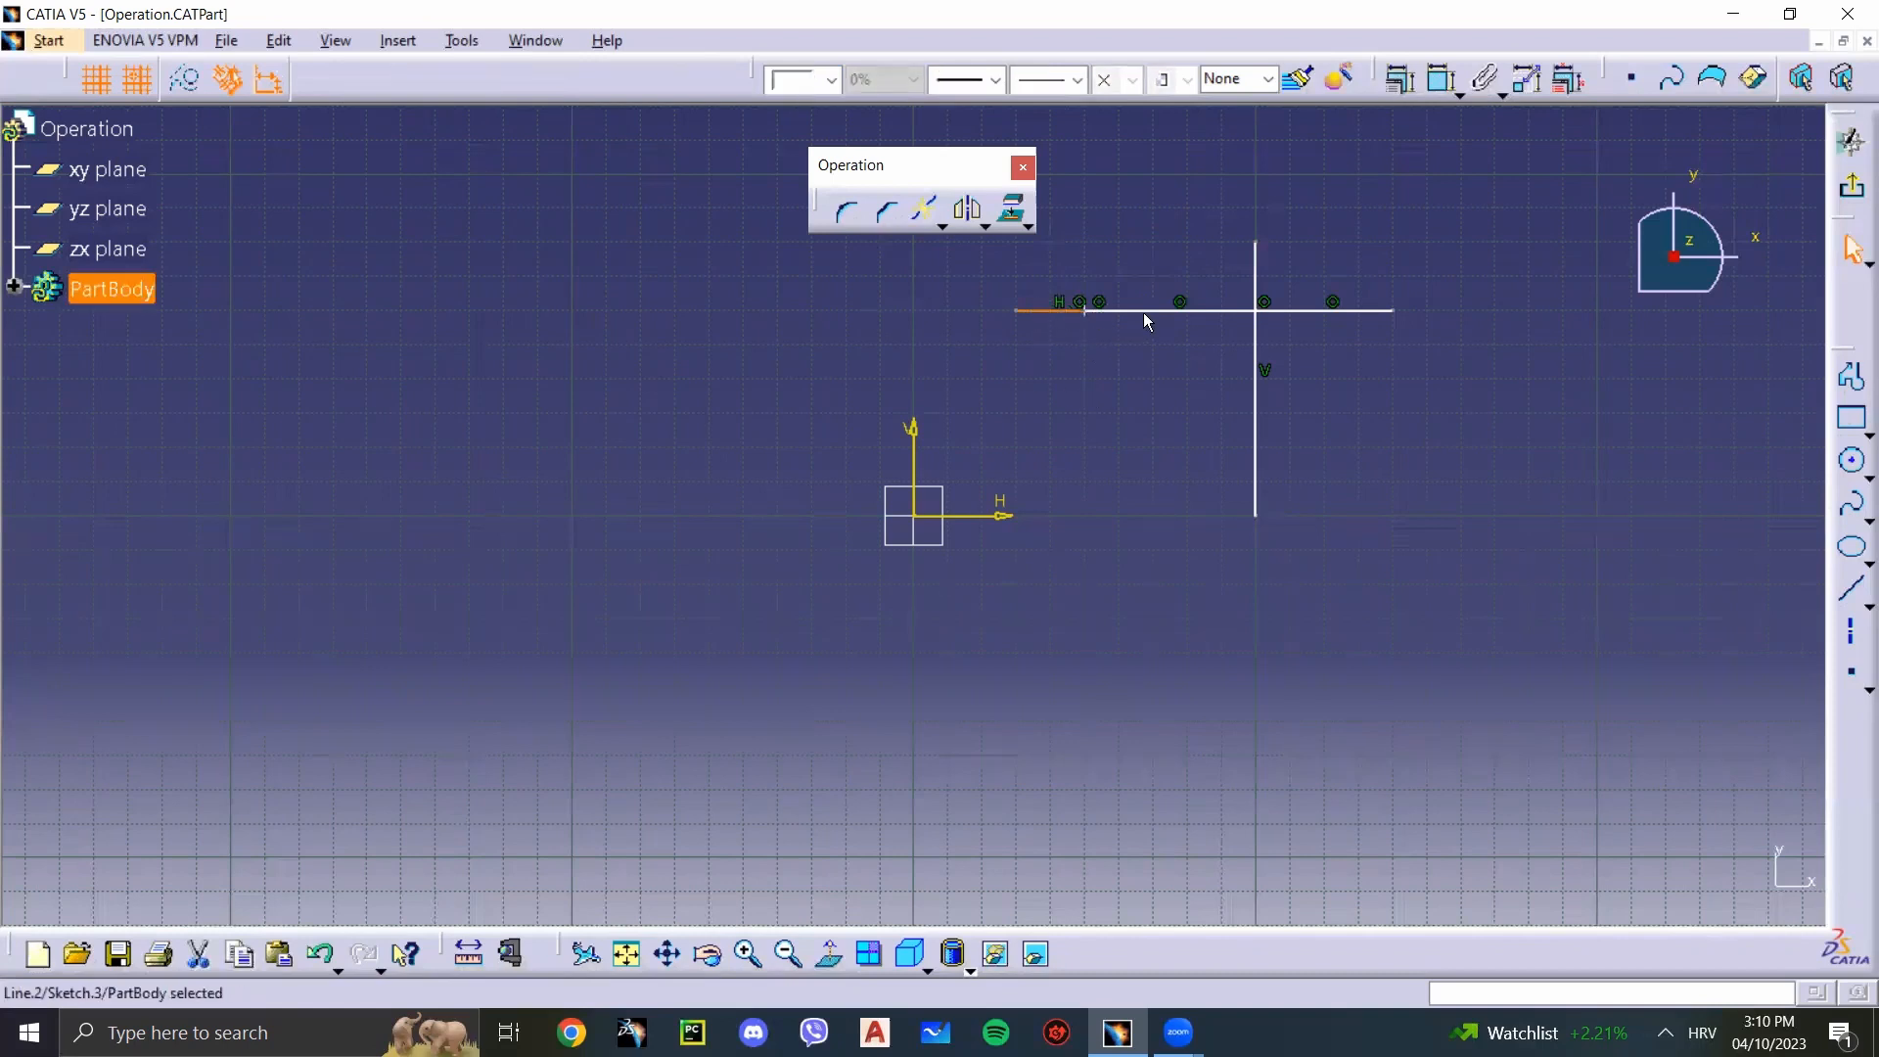
{"action": "left_click", "coordinate": [1145, 312]}
{"action": "left_click", "coordinate": [1127, 402]}
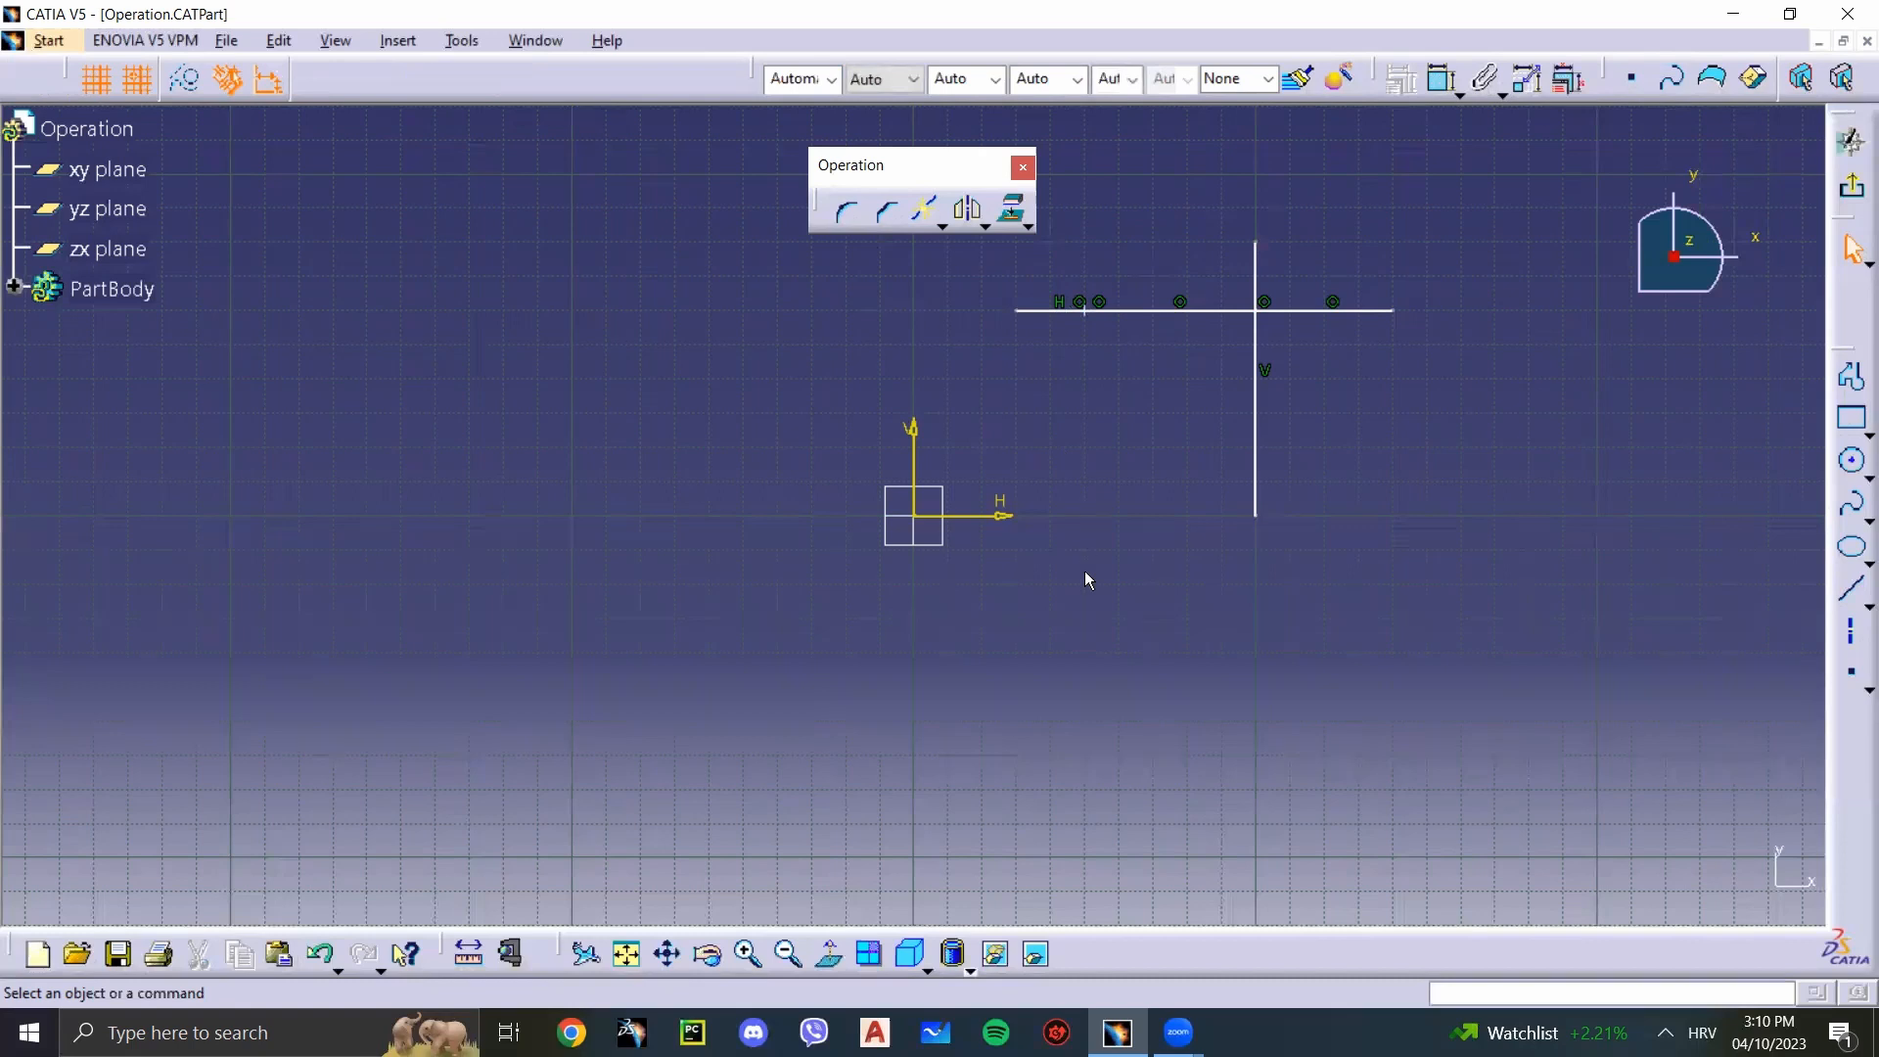
{"action": "key", "text": "ctrl+z"}
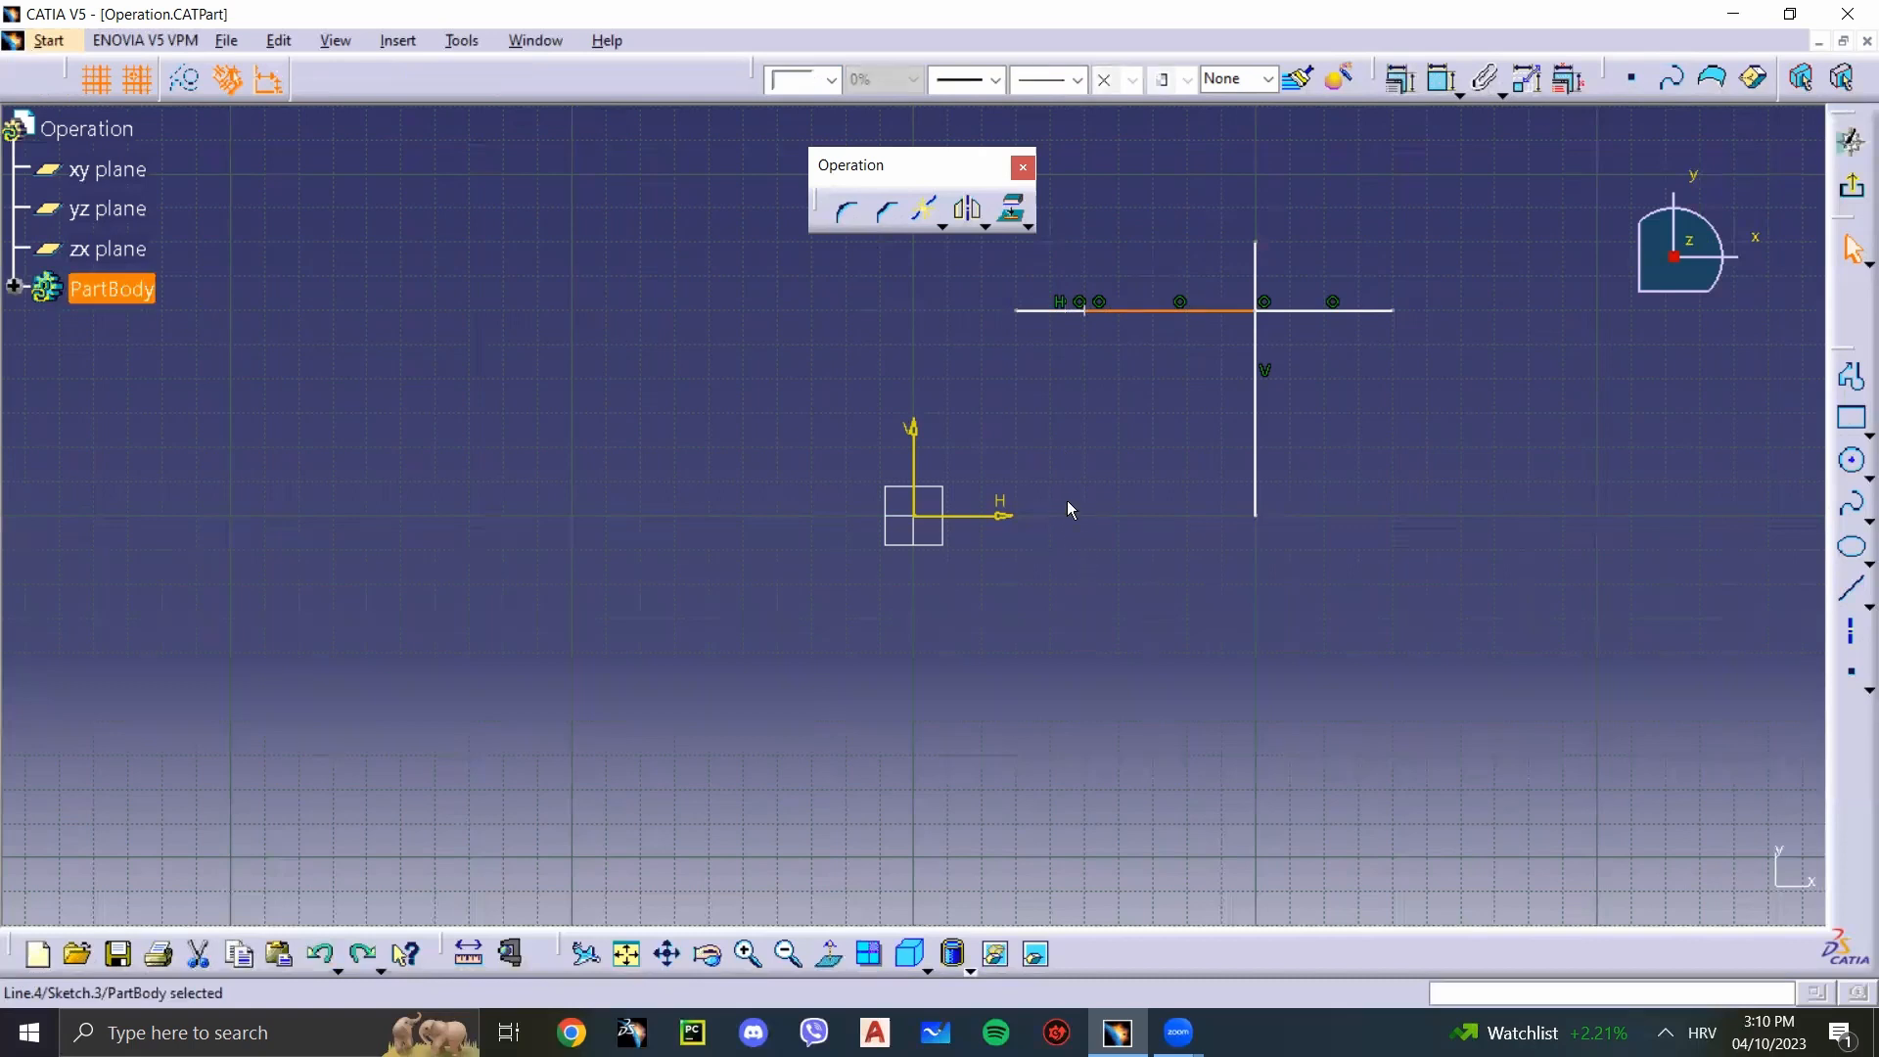
{"action": "key", "text": "ctrl+z"}
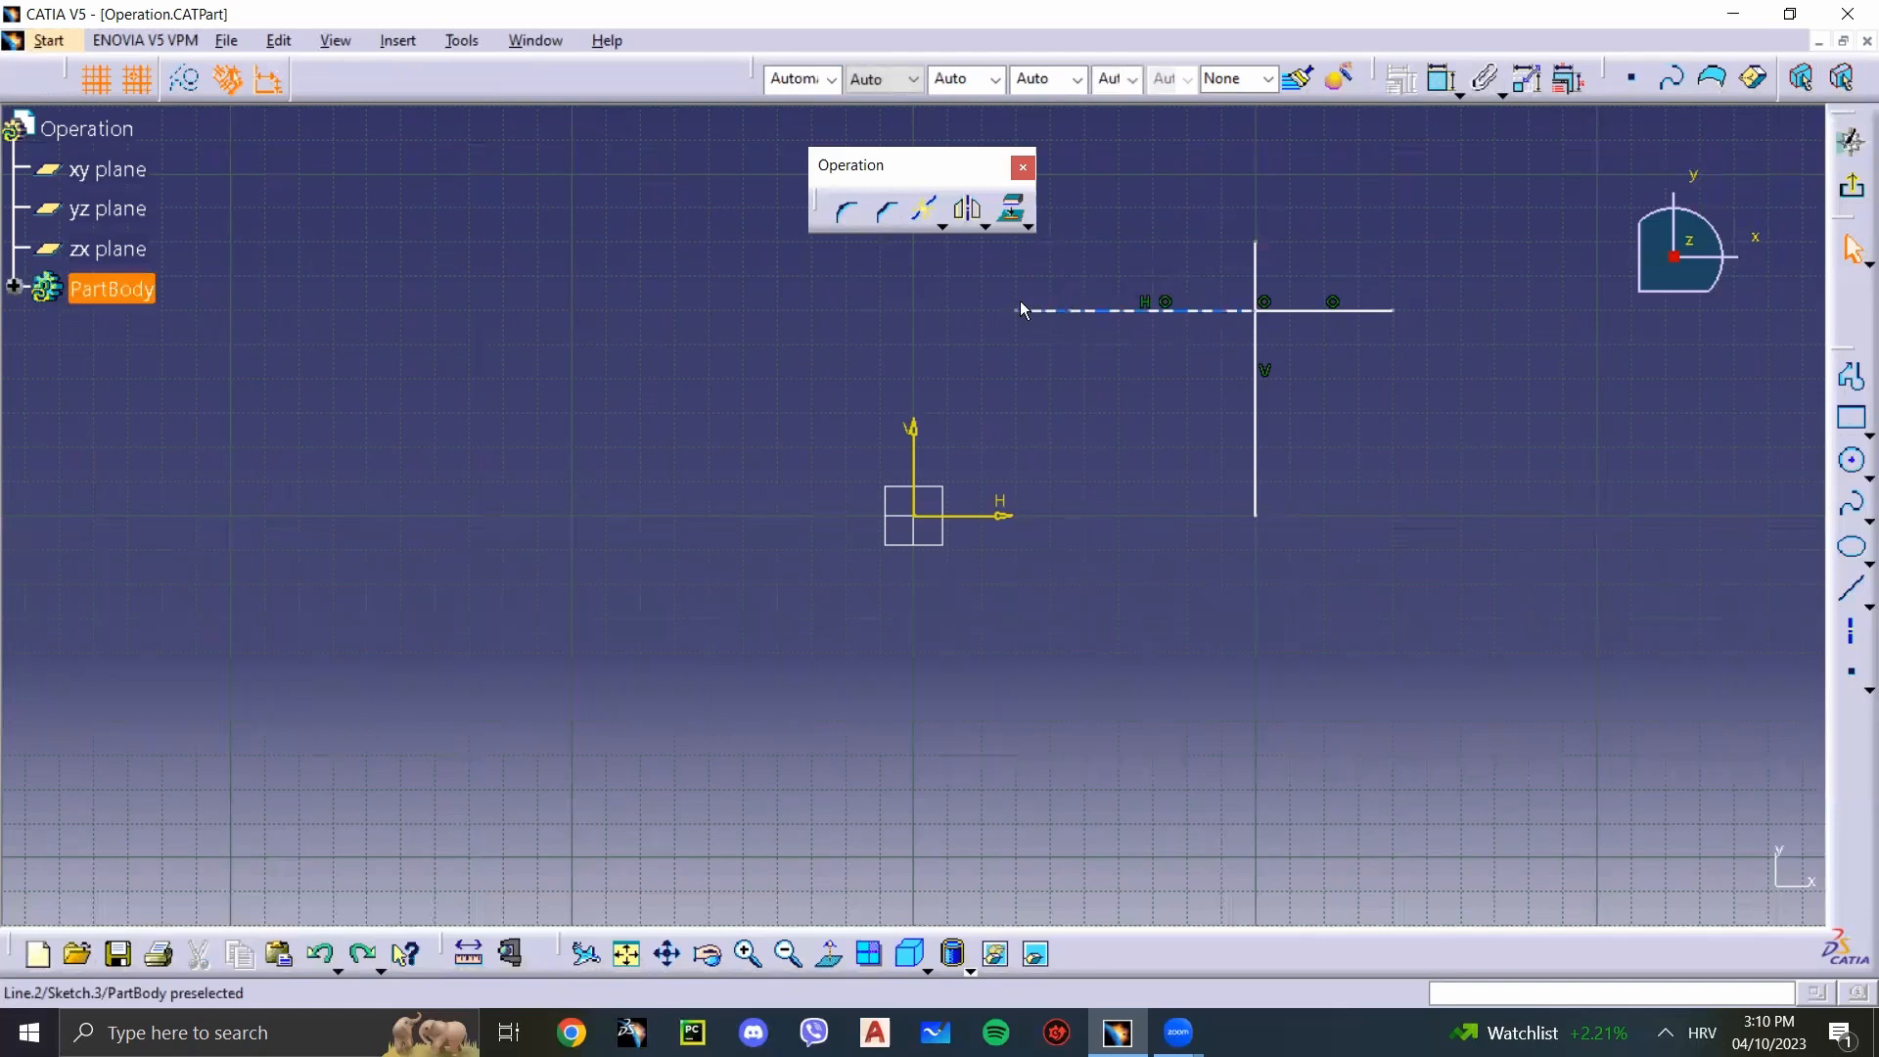
Step: Break the left segment at a freely picked location near its middle and check the resulting pieces by selecting them
{"action": "left_click", "coordinate": [1115, 318]}
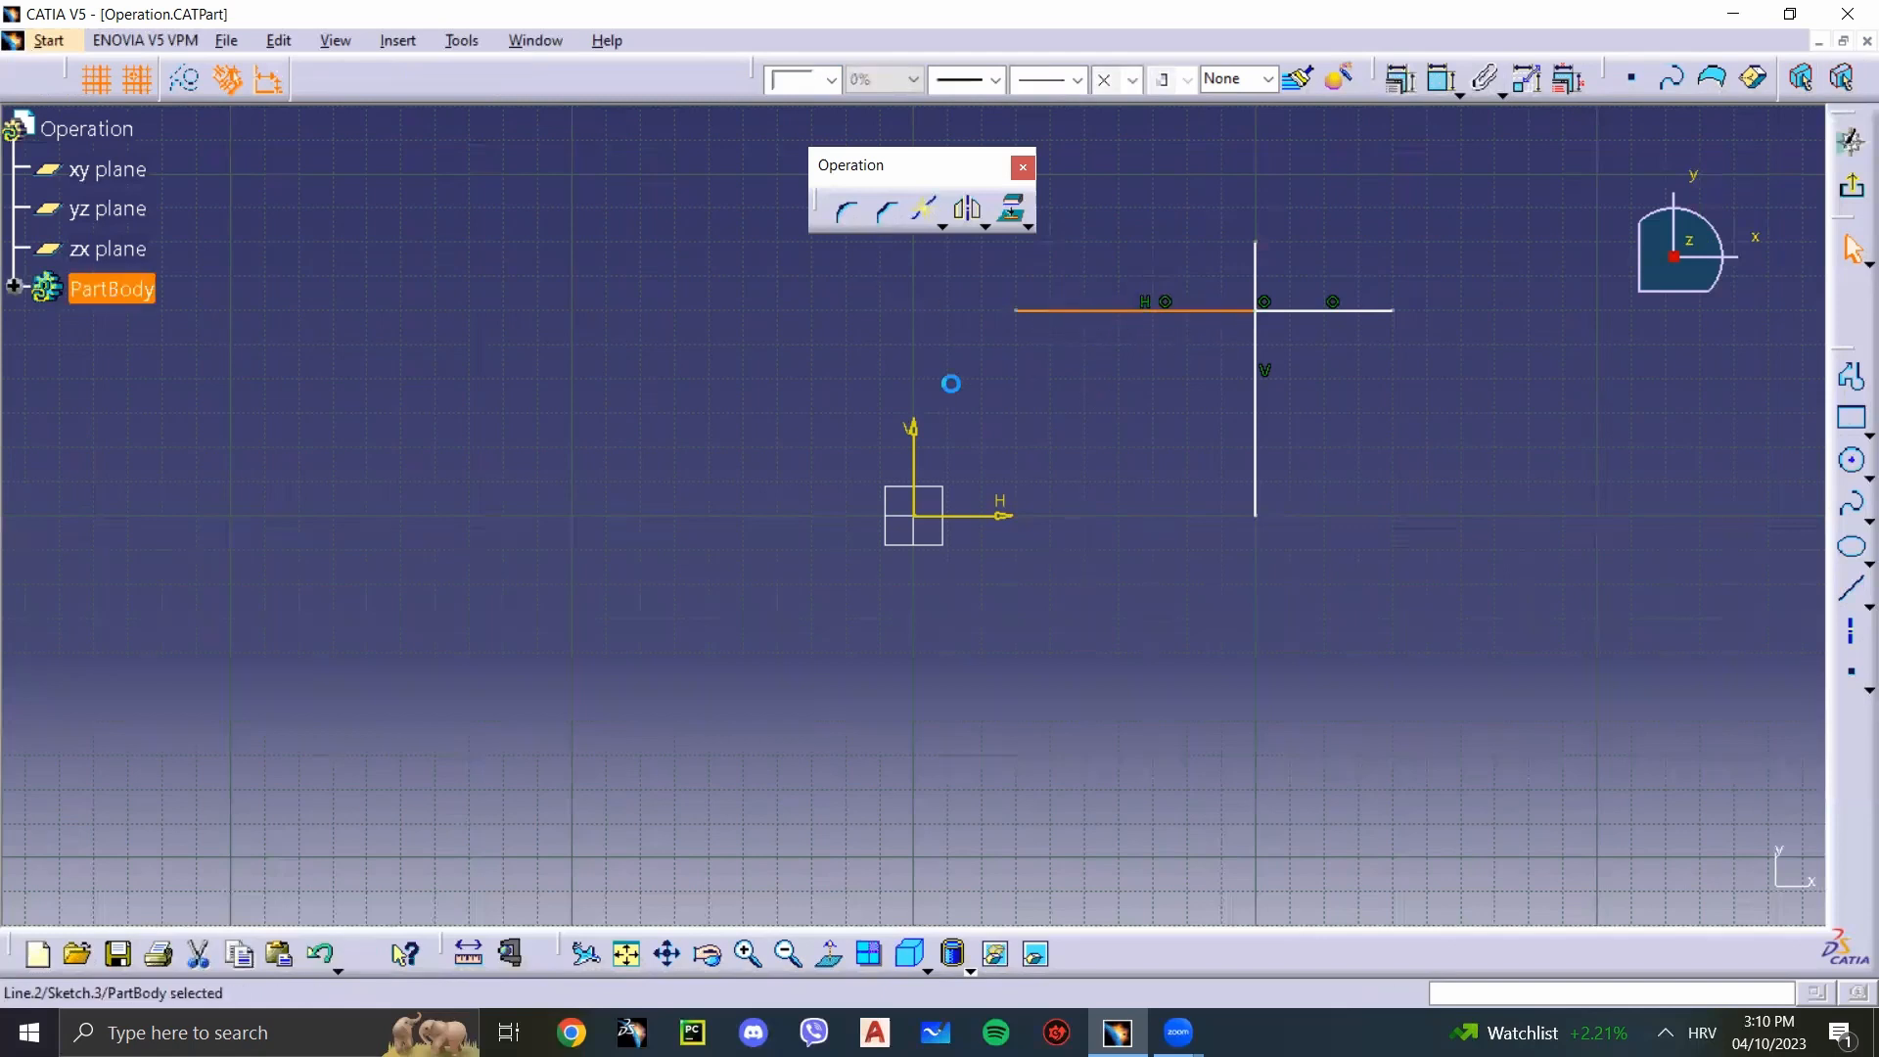
{"action": "left_click", "coordinate": [942, 226]}
{"action": "left_click", "coordinate": [925, 215]}
{"action": "left_click", "coordinate": [924, 215]}
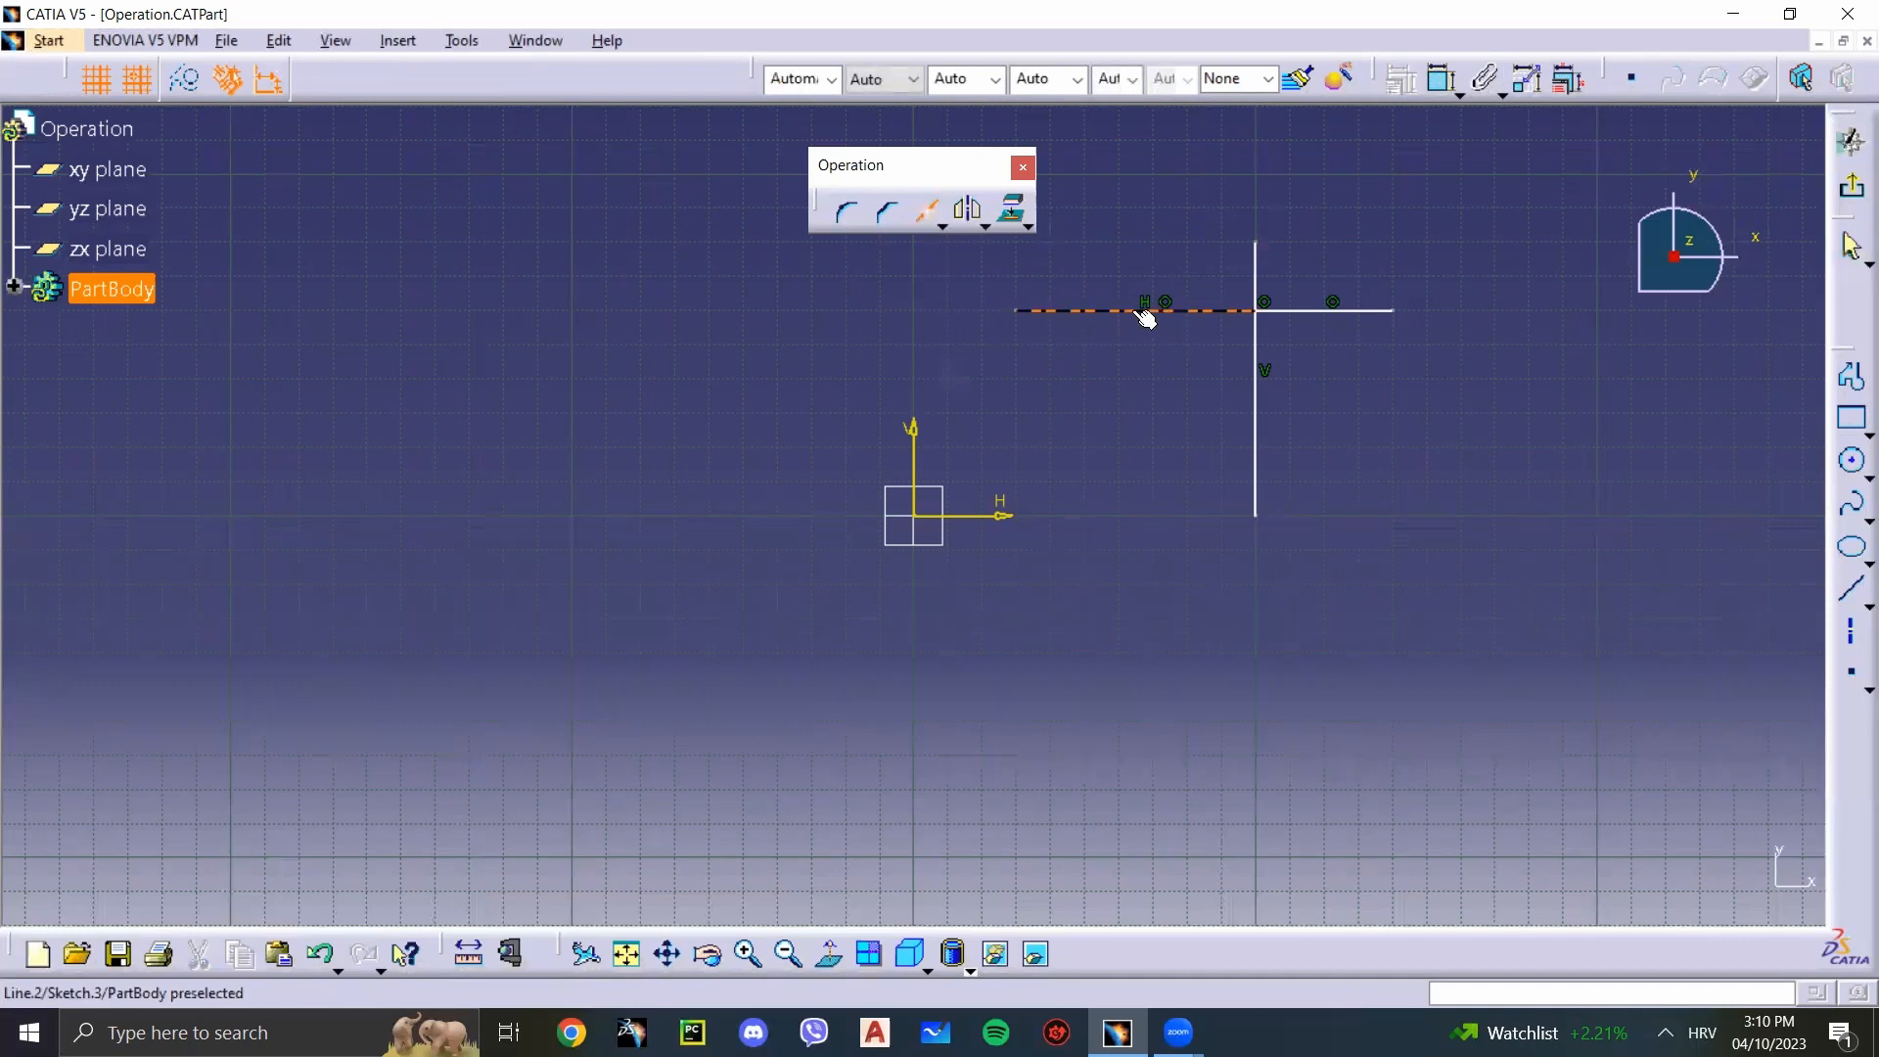
{"action": "left_click", "coordinate": [1133, 311]}
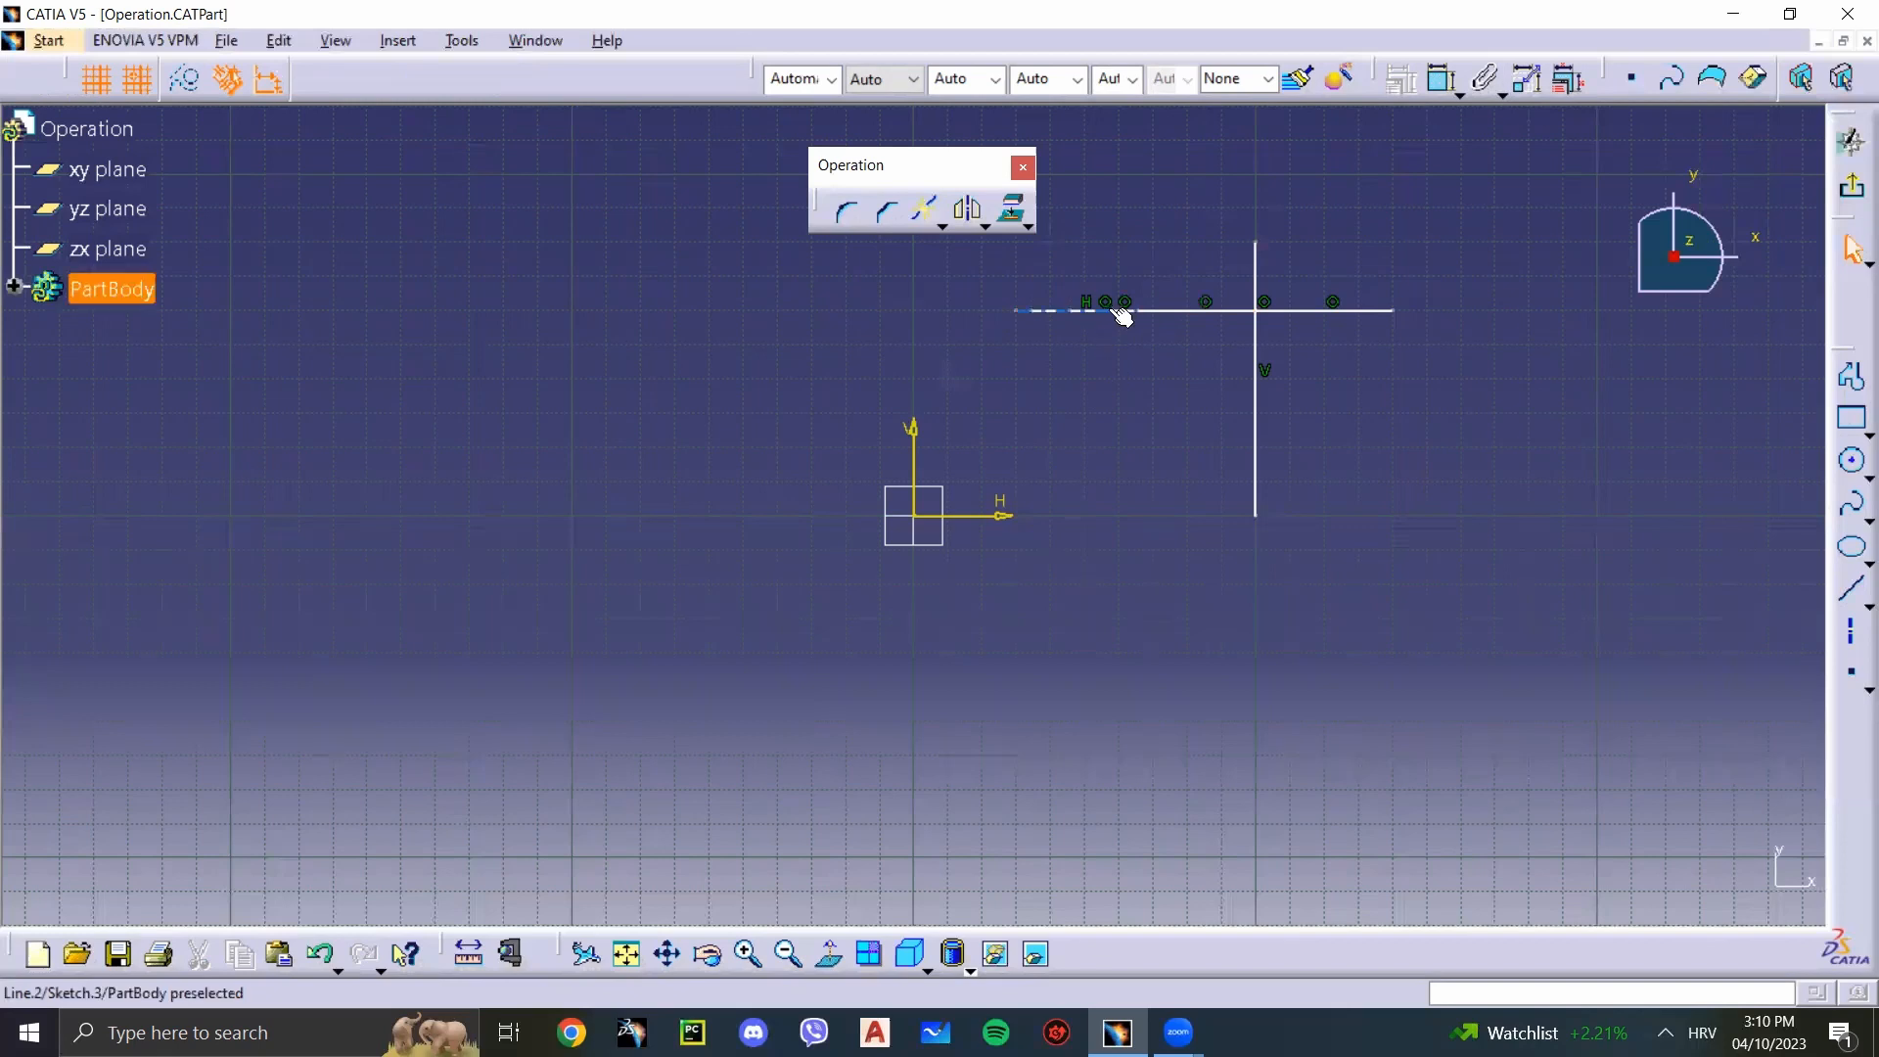
{"action": "left_click", "coordinate": [1138, 312]}
{"action": "left_click", "coordinate": [1104, 328]}
{"action": "left_click", "coordinate": [1153, 311]}
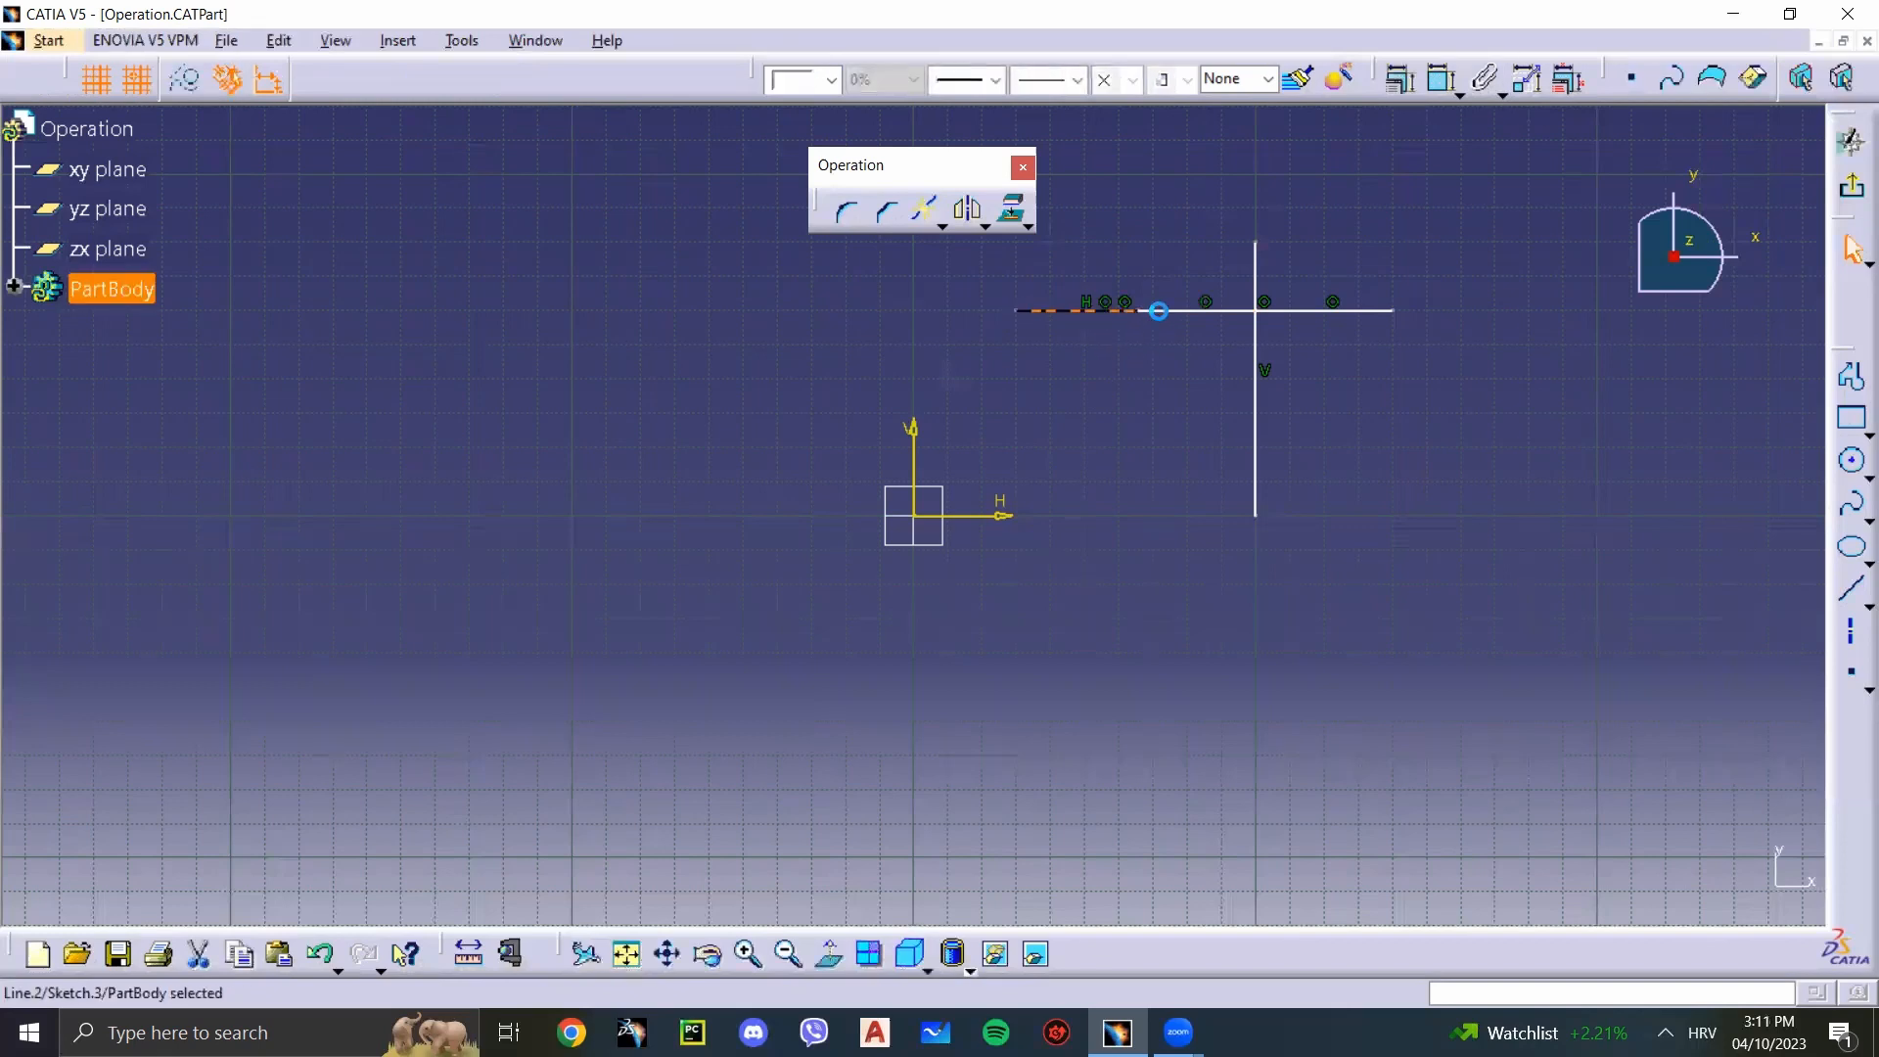
{"action": "left_click", "coordinate": [1174, 572]}
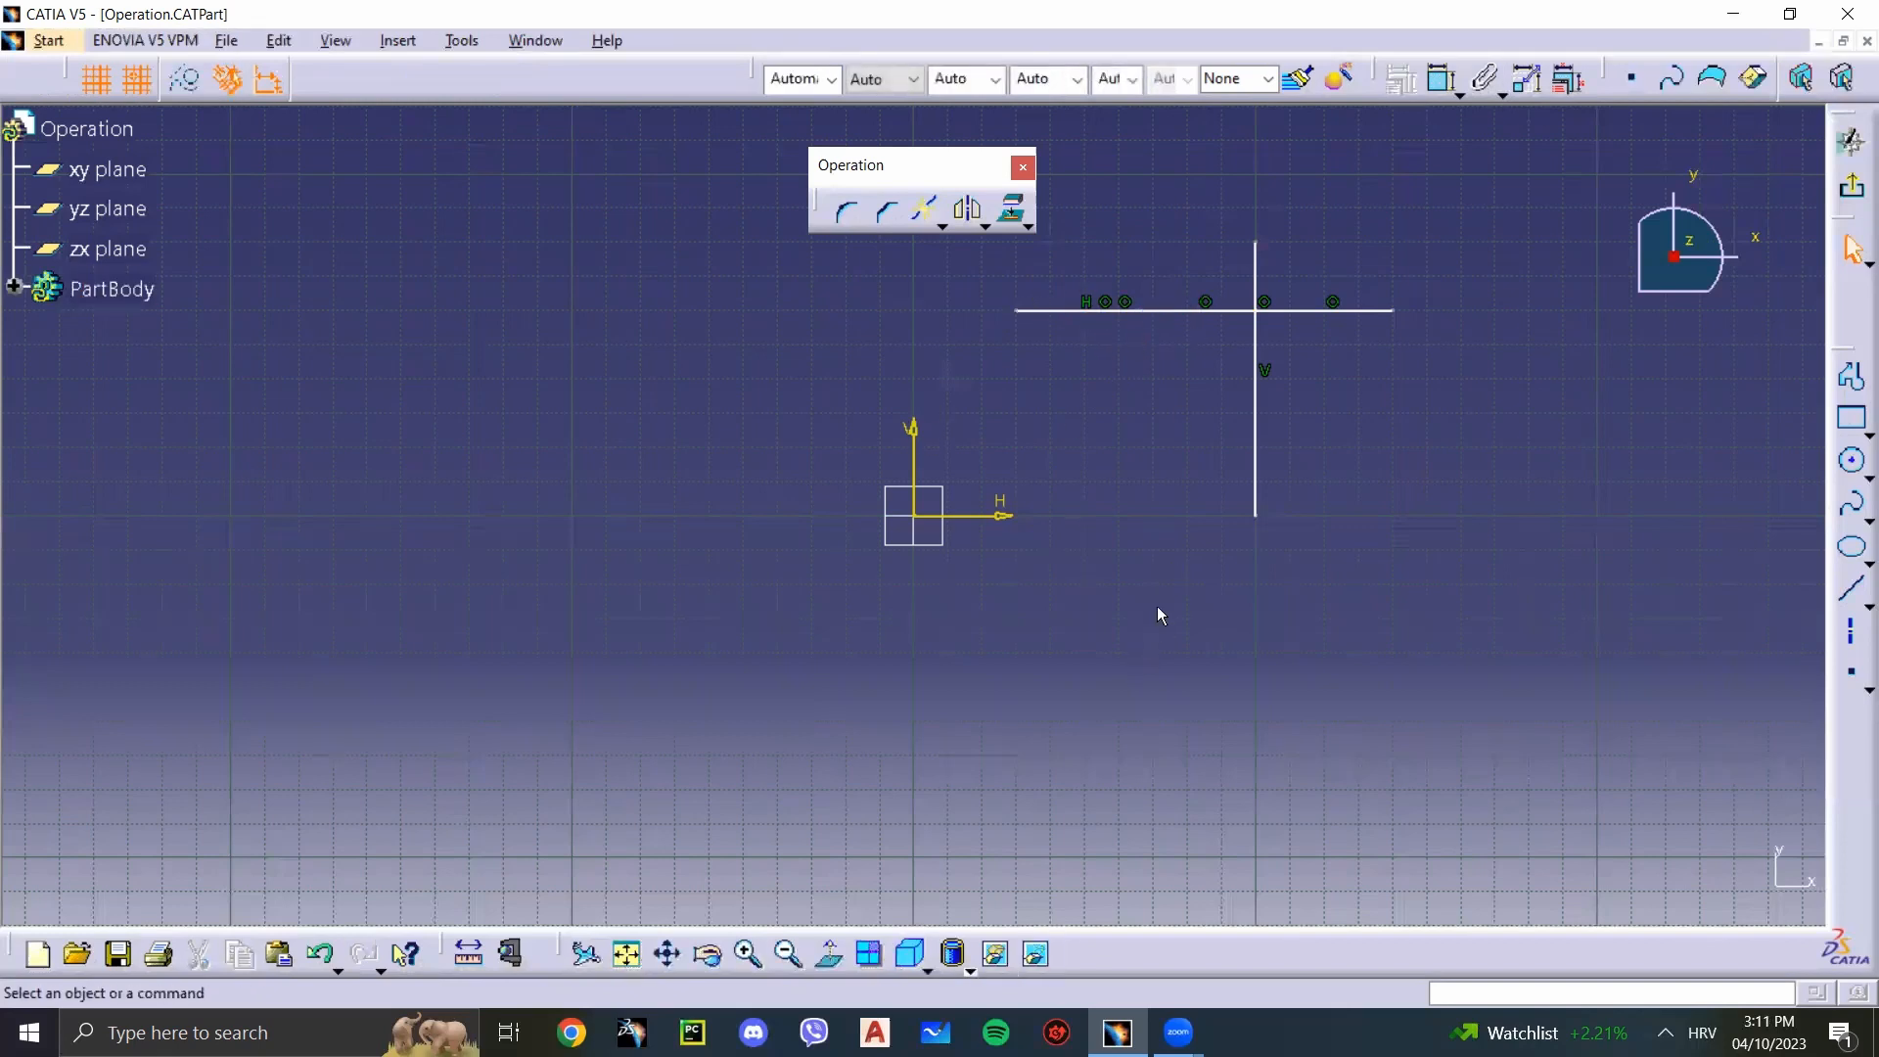
Step: Undo all remaining Break operations on the horizontal line
{"action": "key", "text": "ctrl+z"}
{"action": "key", "text": "ctrl+z"}
{"action": "key", "text": "ctrl+z"}
{"action": "key", "text": "ctrl+z"}
{"action": "key", "text": "ctrl+z"}
Step: Try Quick Trim on the part of the horizontal line right of the vertical line, and undo it
{"action": "left_click", "coordinate": [941, 226]}
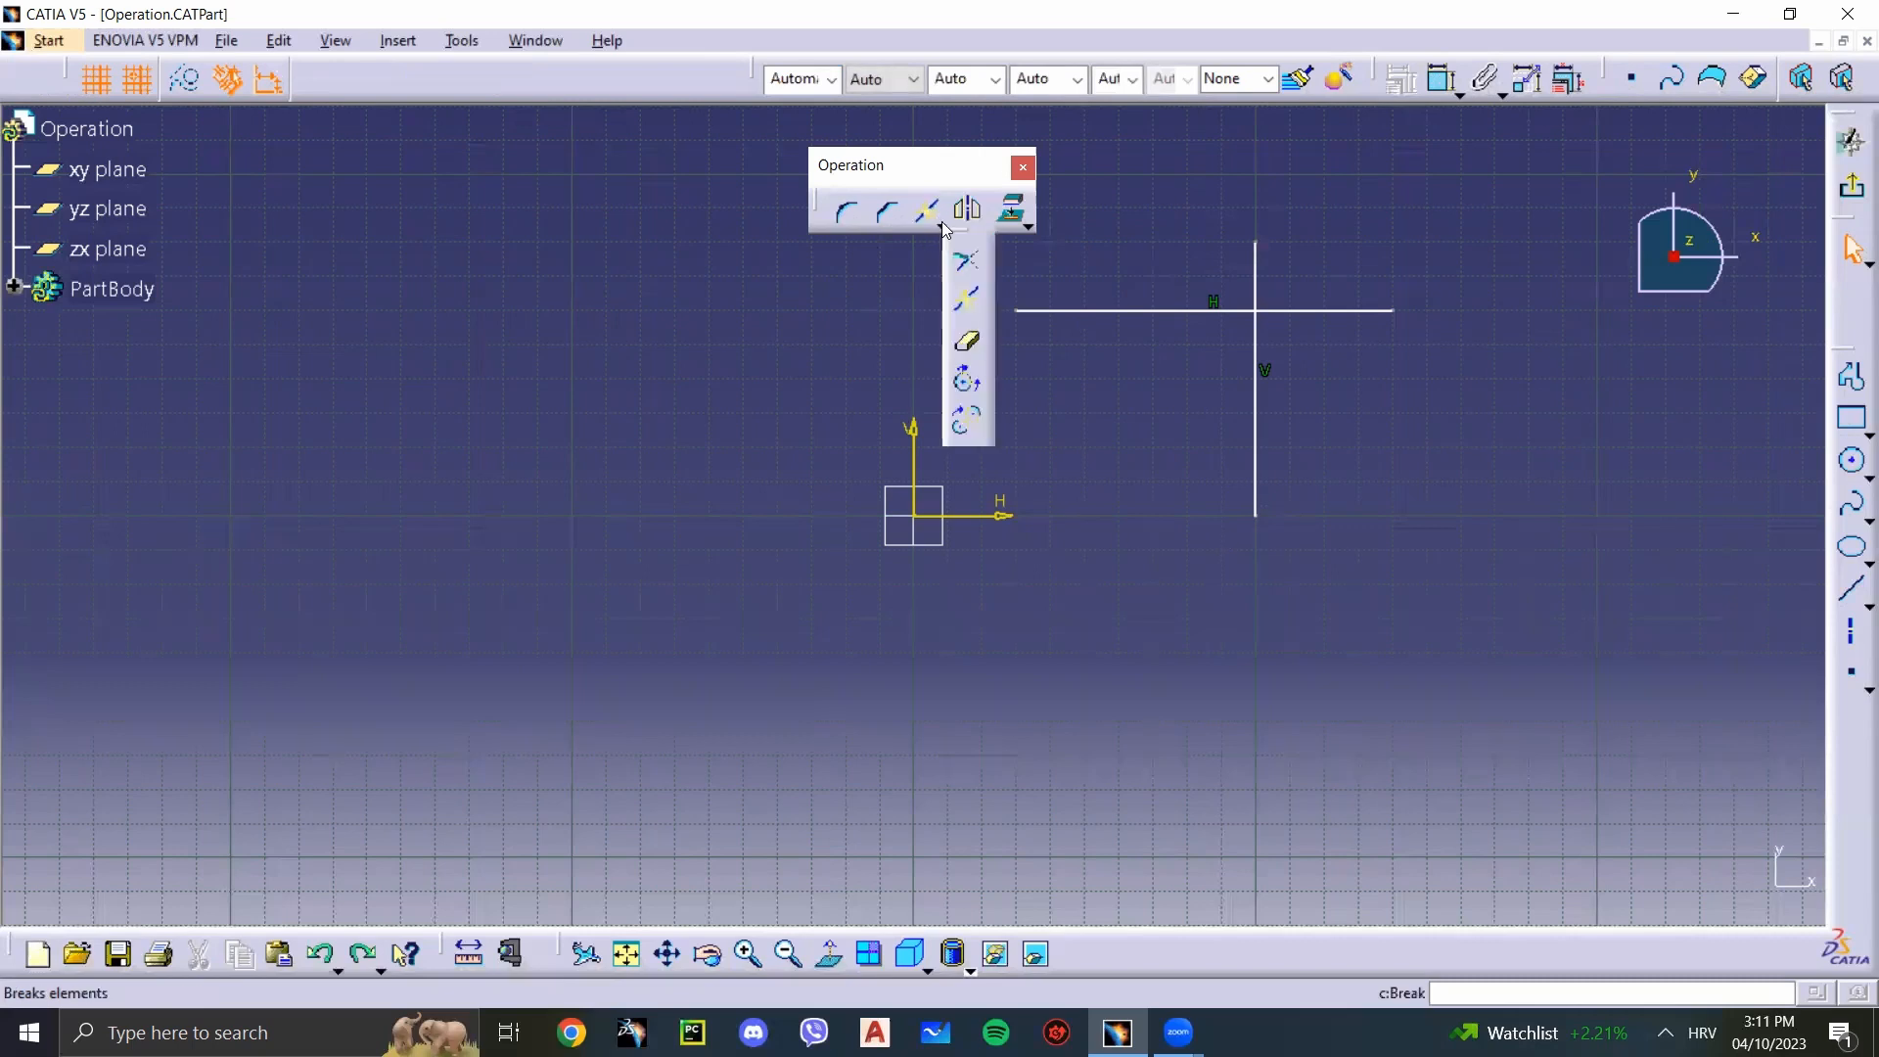
{"action": "left_click", "coordinate": [972, 349]}
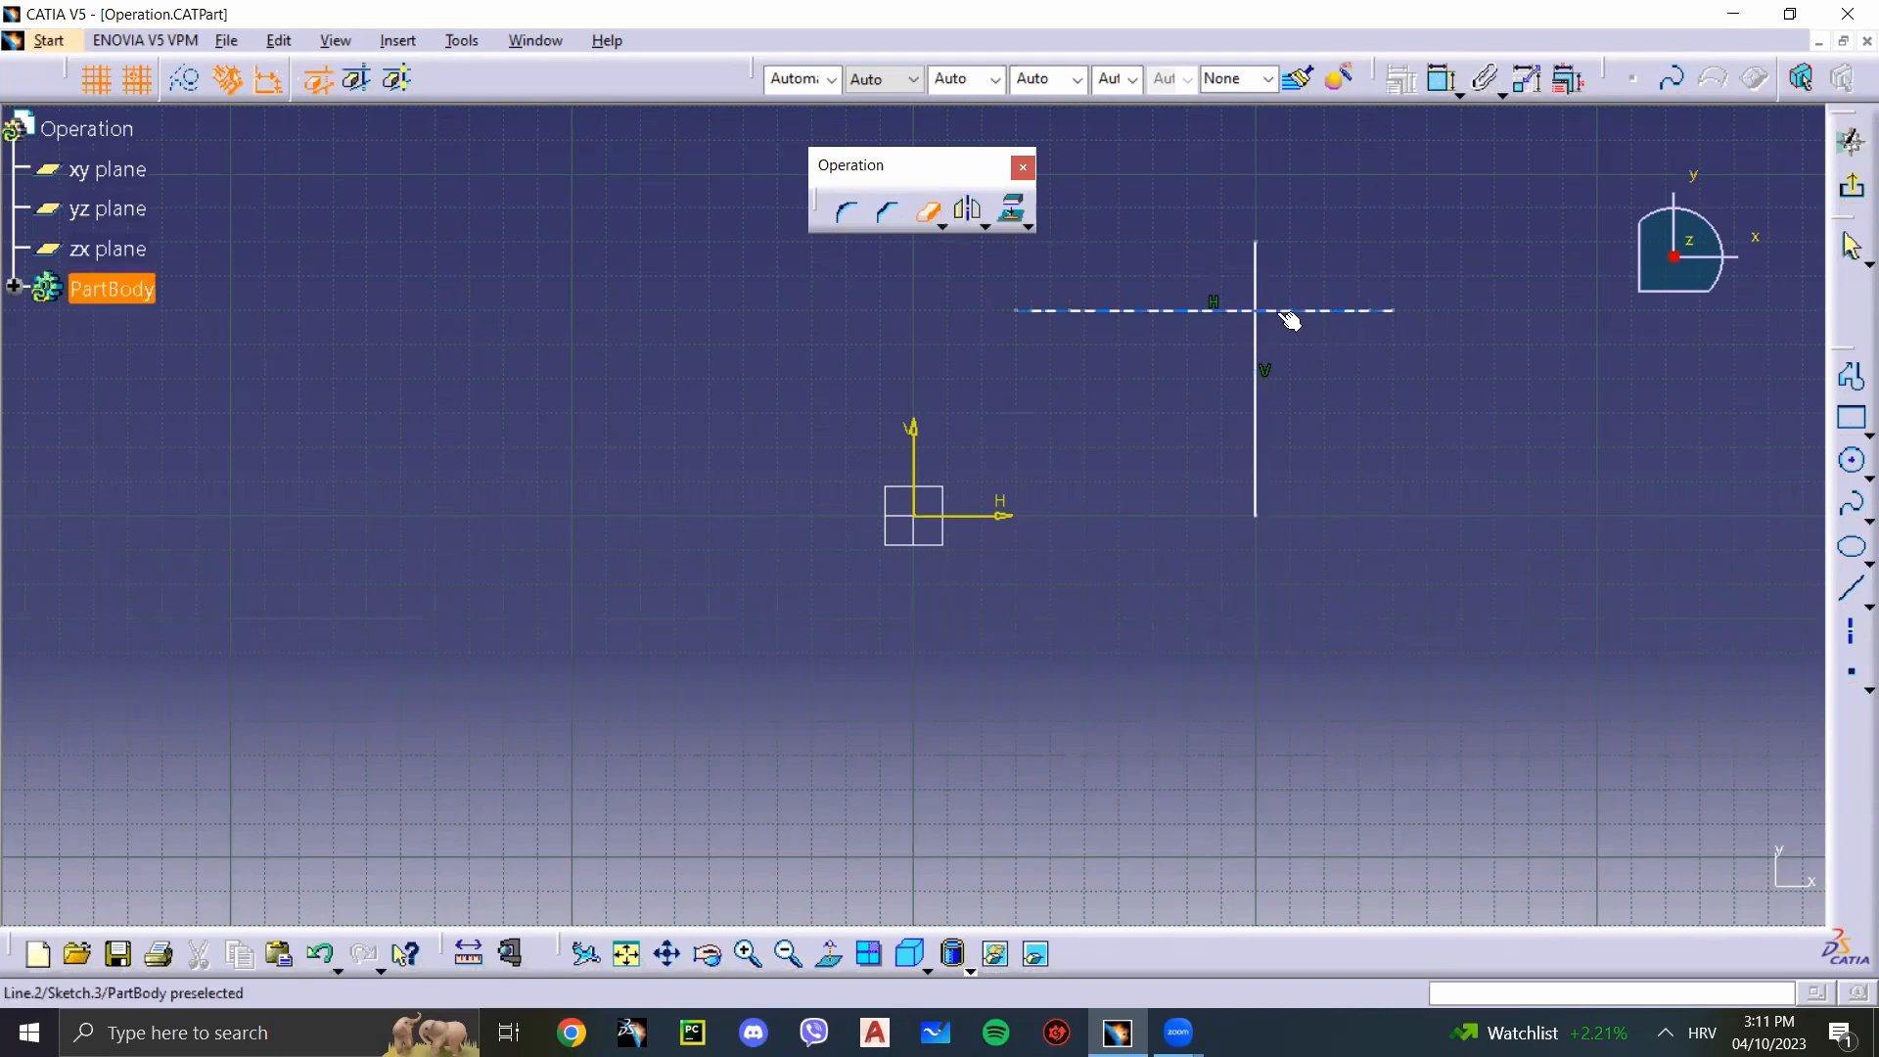
{"action": "left_click", "coordinate": [1347, 315]}
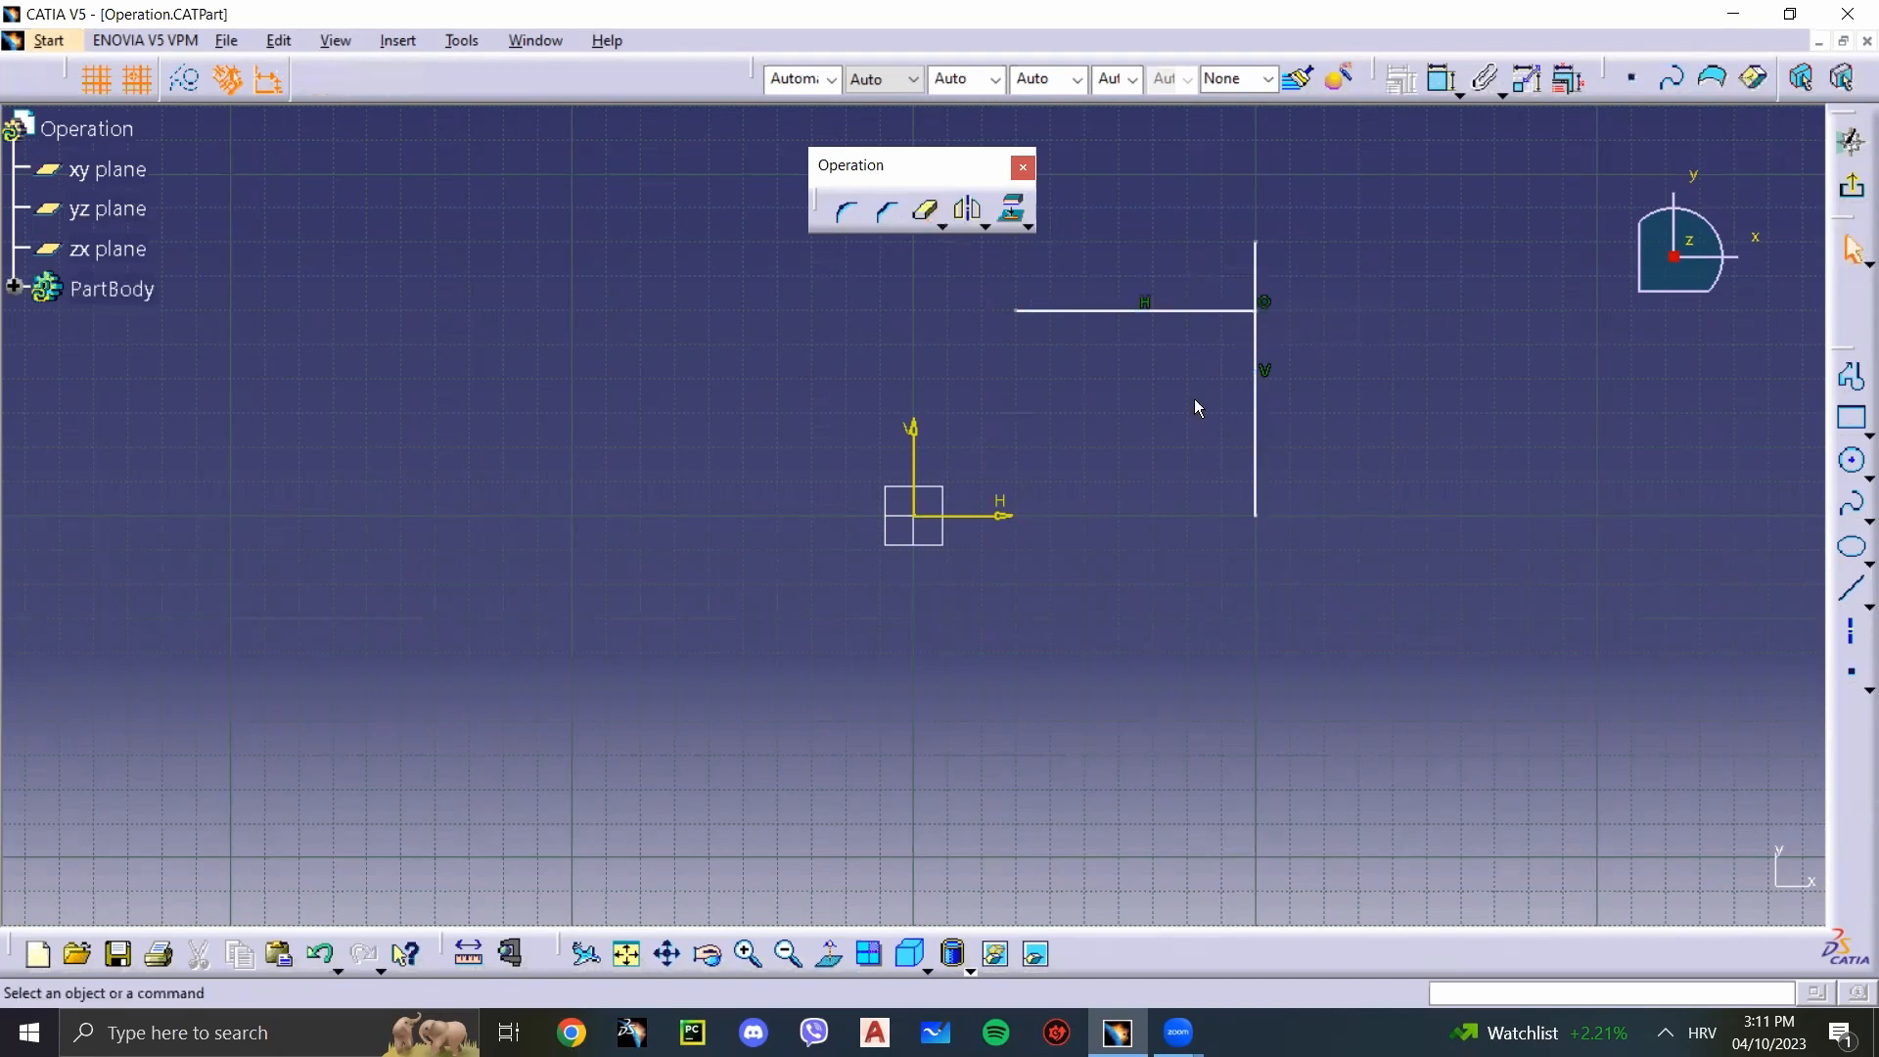
{"action": "key", "text": "ctrl+z"}
Step: Draw a circle centred at about H -140 mm, V 60 mm, and a horizontal axis line extending across it through its centre
{"action": "left_click", "coordinate": [1851, 460]}
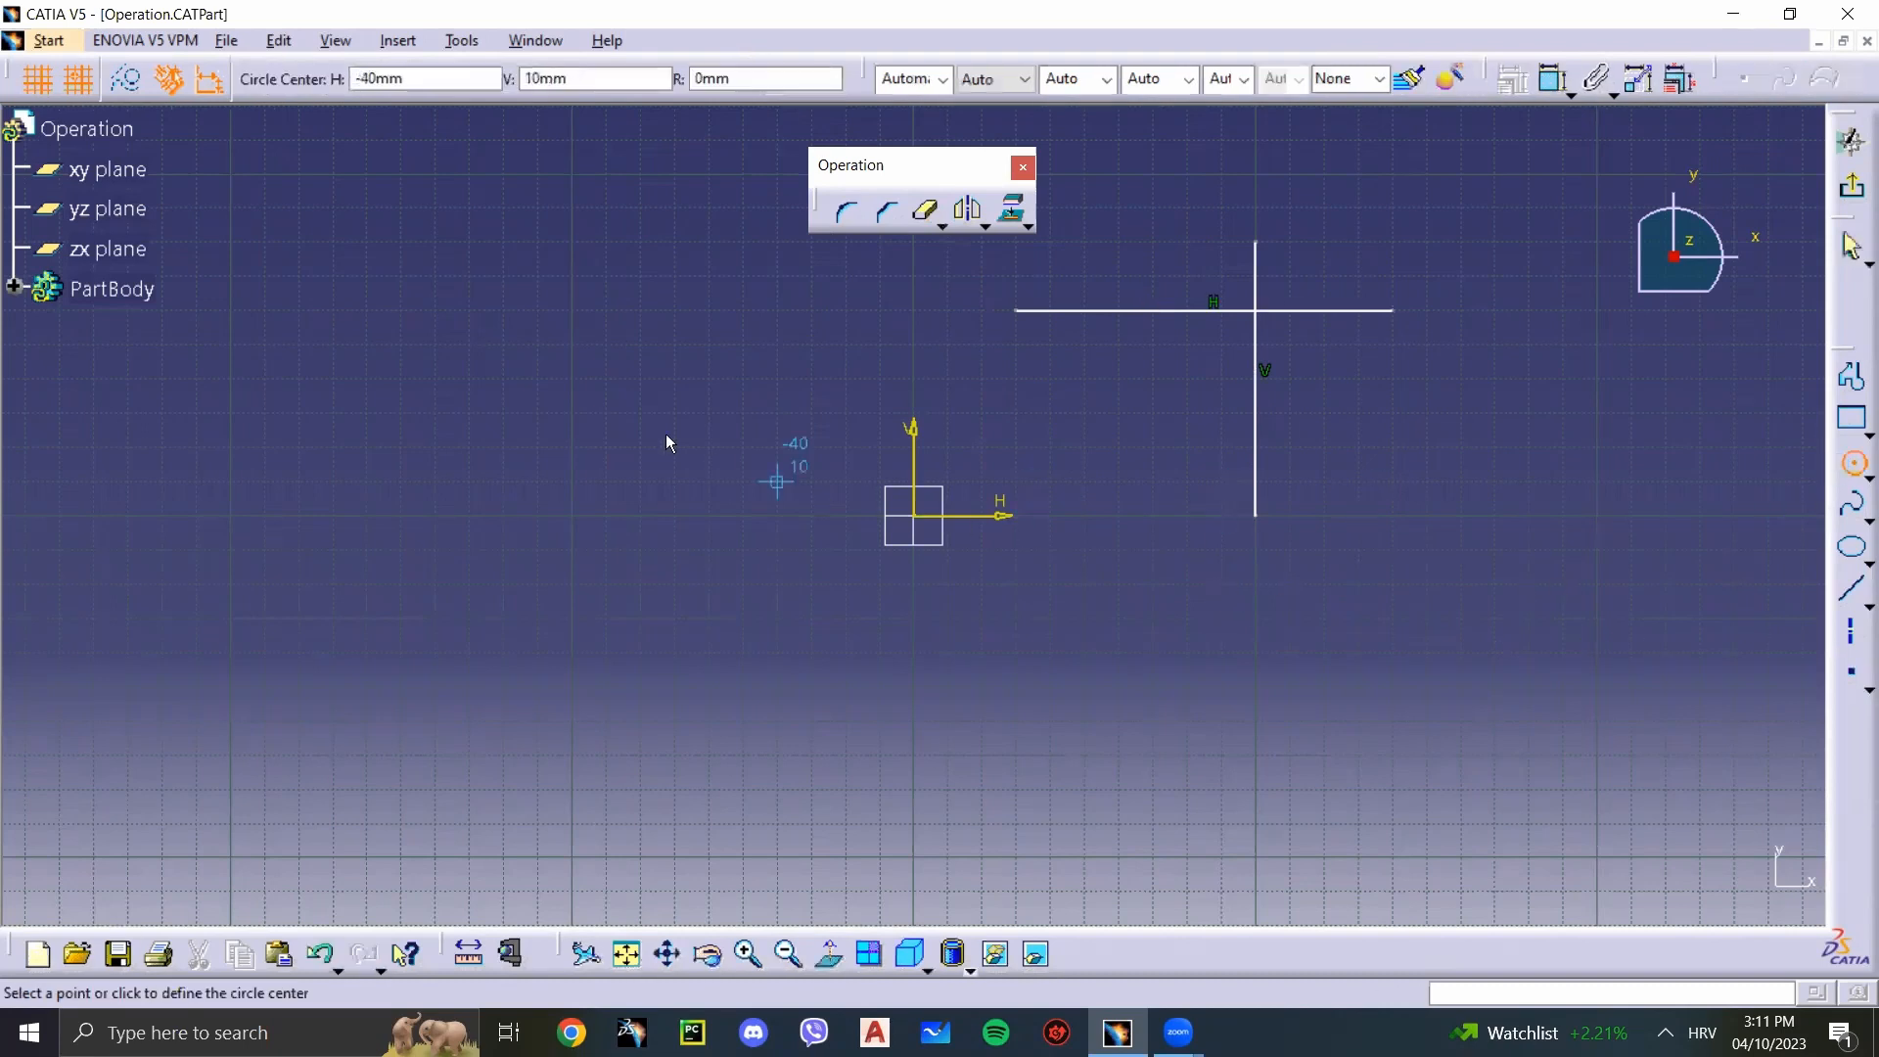
{"action": "left_click", "coordinate": [436, 311]}
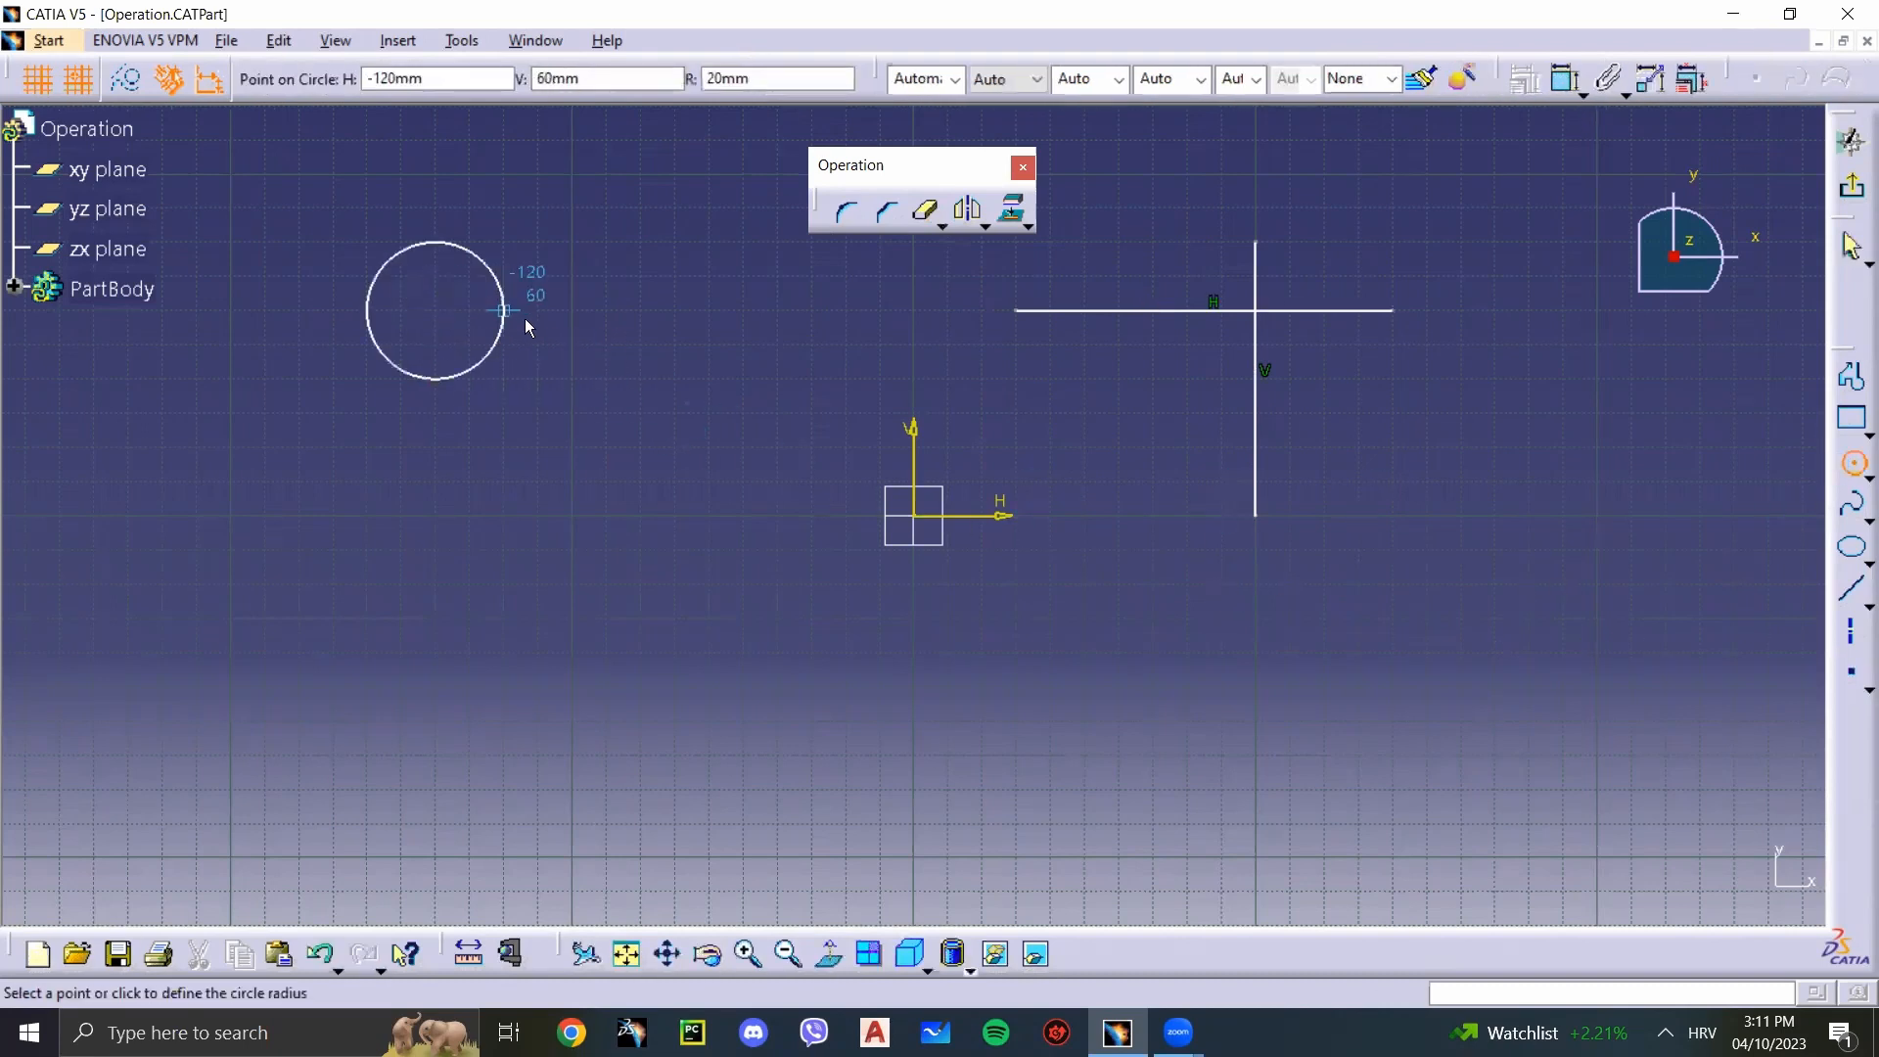
{"action": "left_click", "coordinate": [568, 321]}
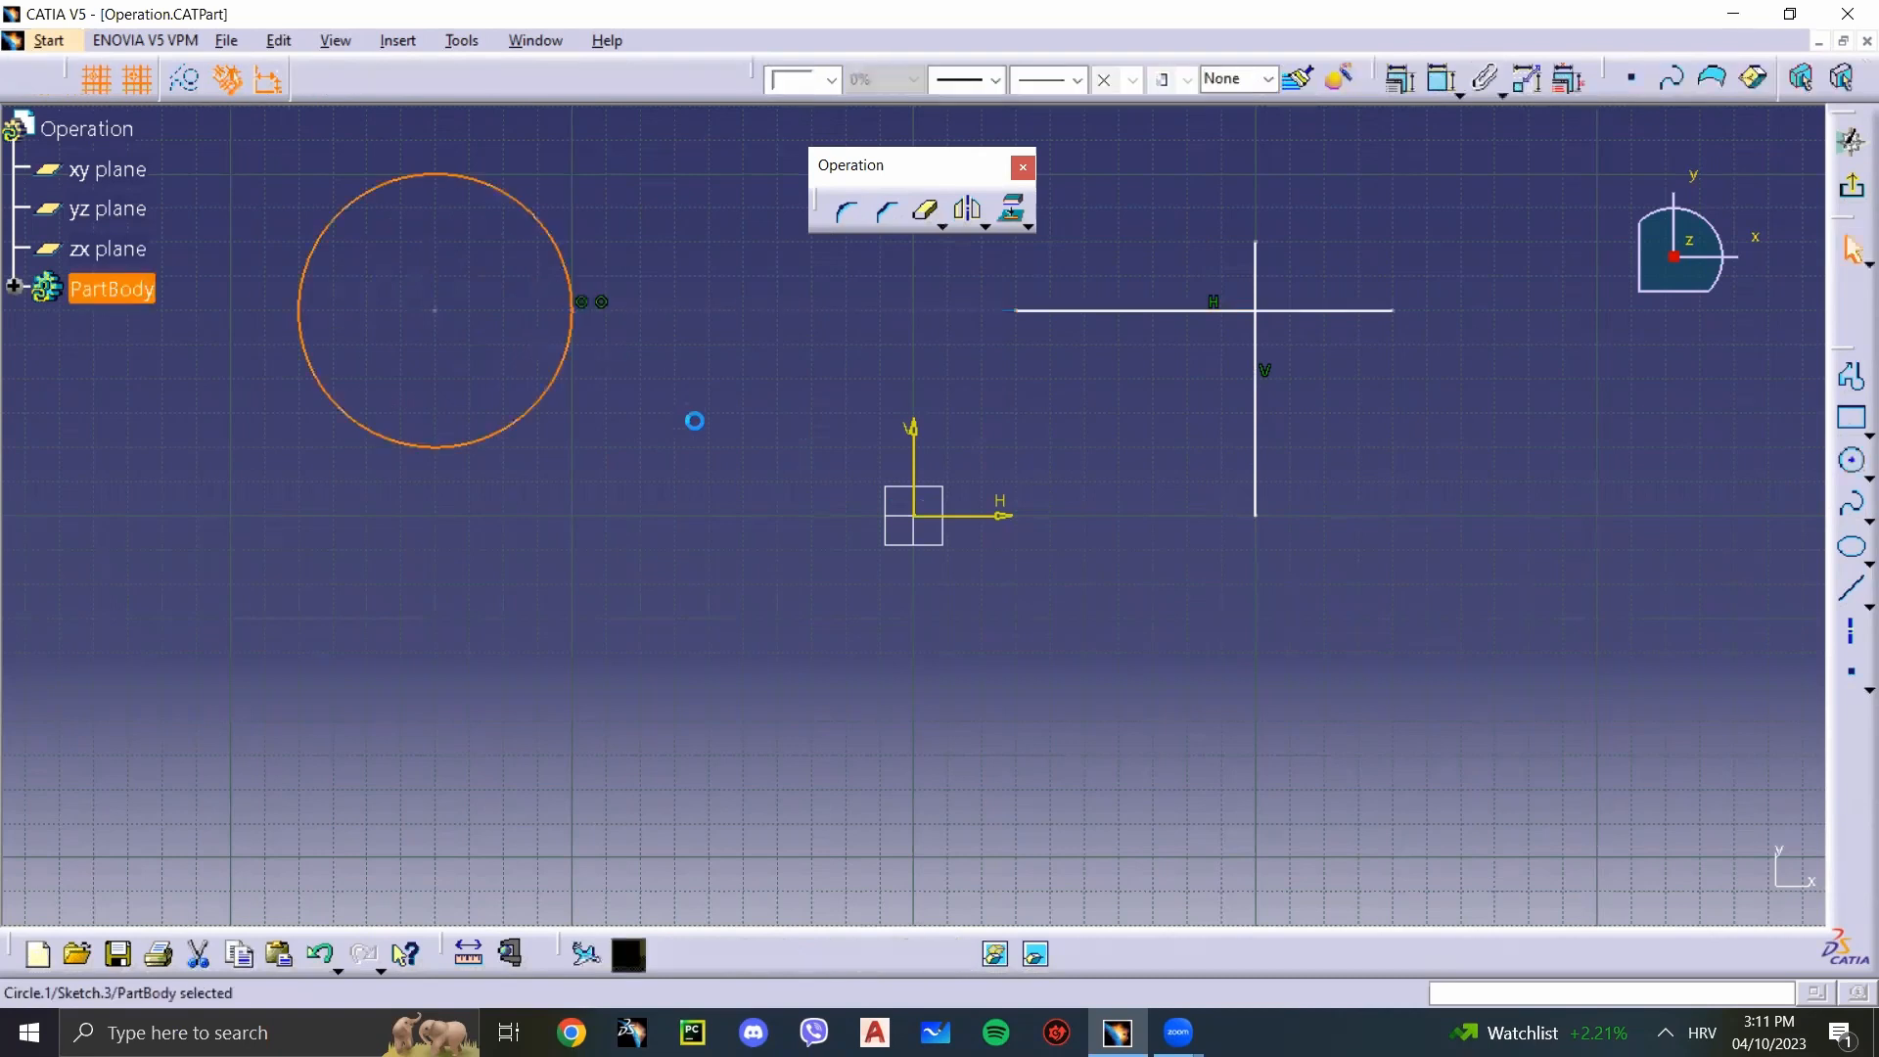
{"action": "left_click", "coordinate": [1852, 631]}
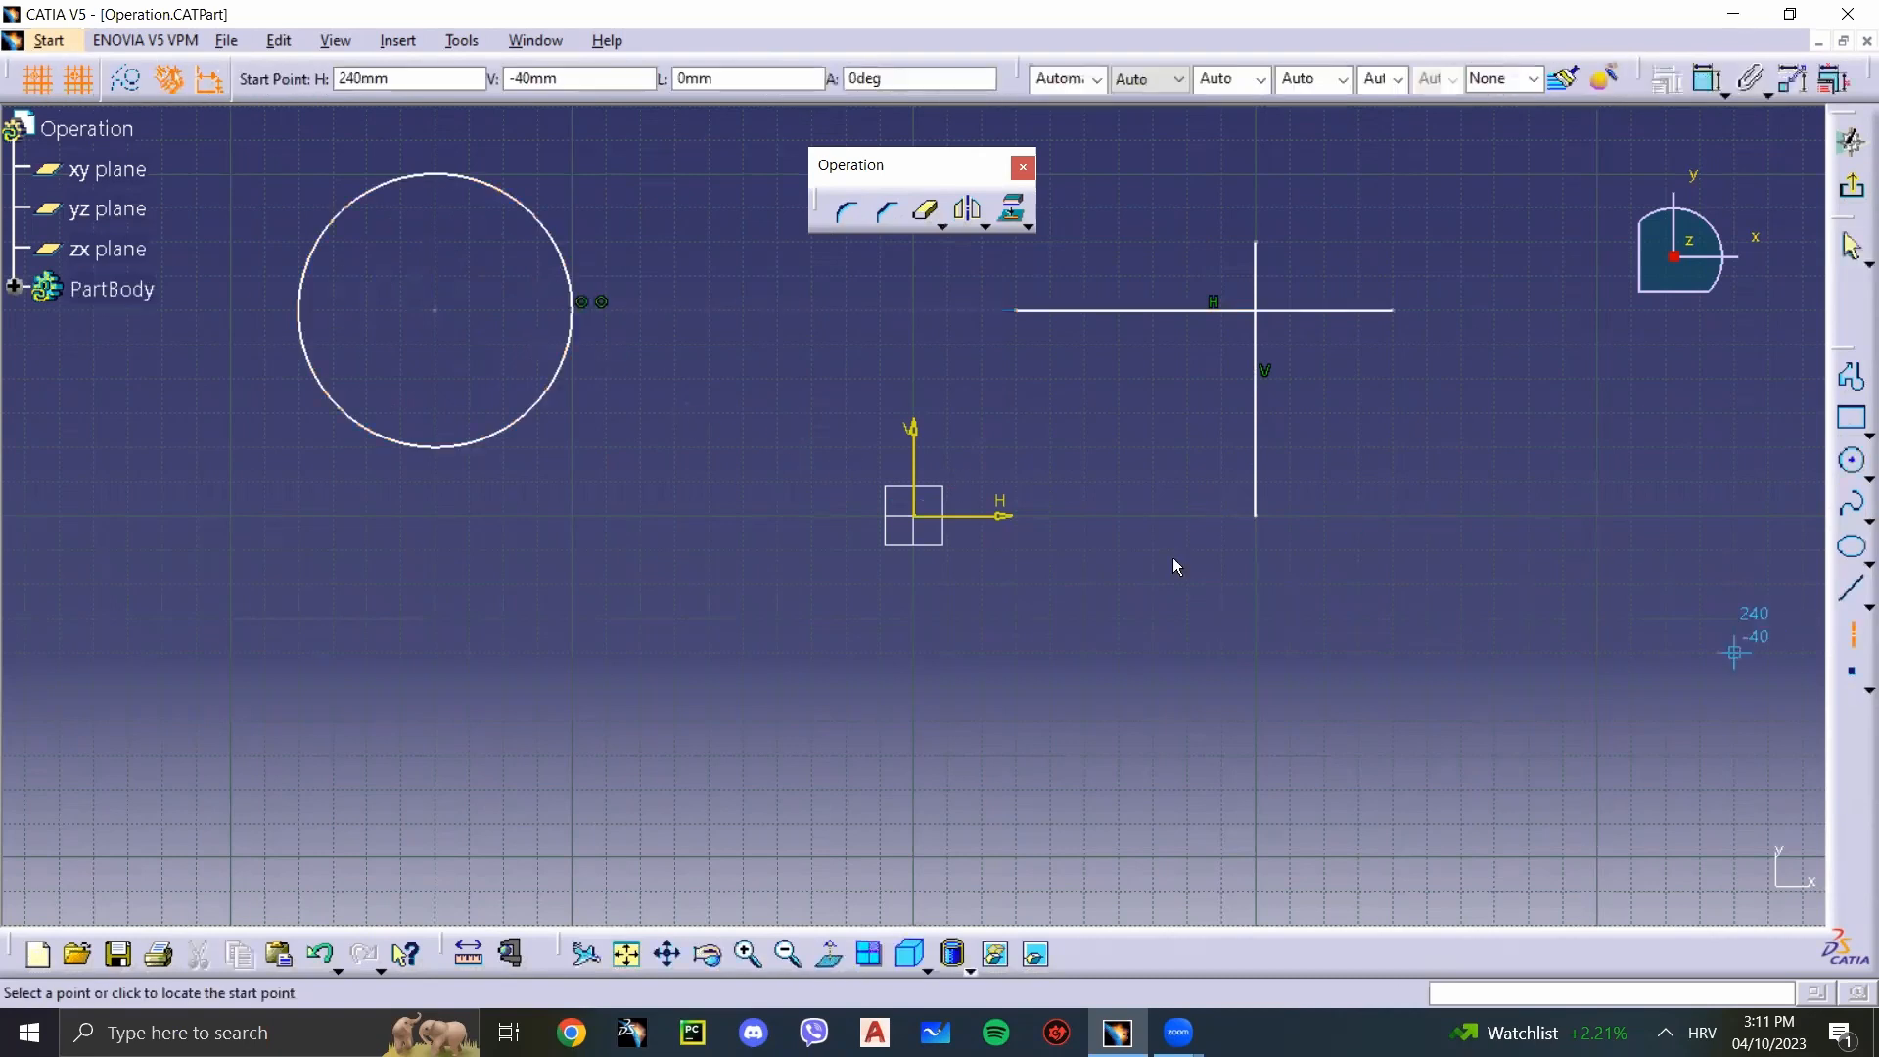
{"action": "left_click", "coordinate": [646, 312]}
{"action": "left_click", "coordinate": [197, 311]}
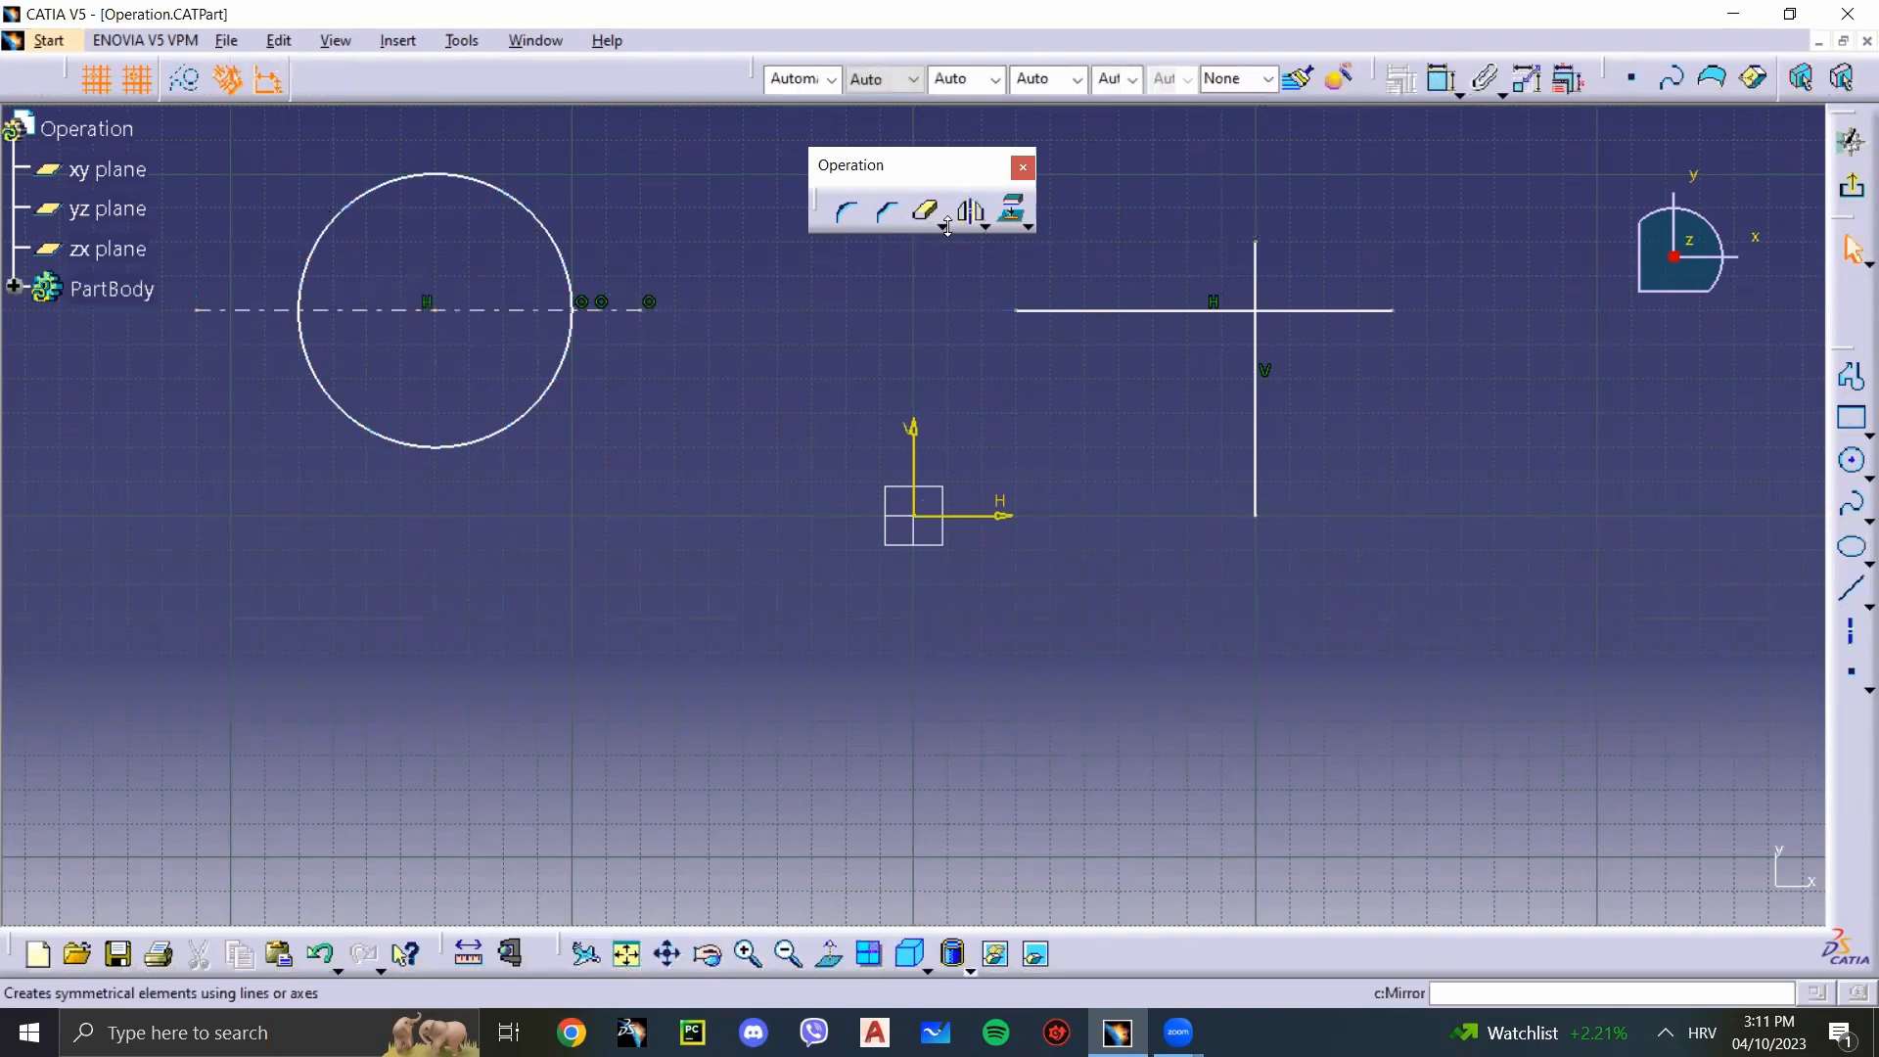
Step: Remove the lower half of the circle below the axis line with Quick Trim
{"action": "left_click", "coordinate": [925, 210]}
{"action": "left_click", "coordinate": [440, 446]}
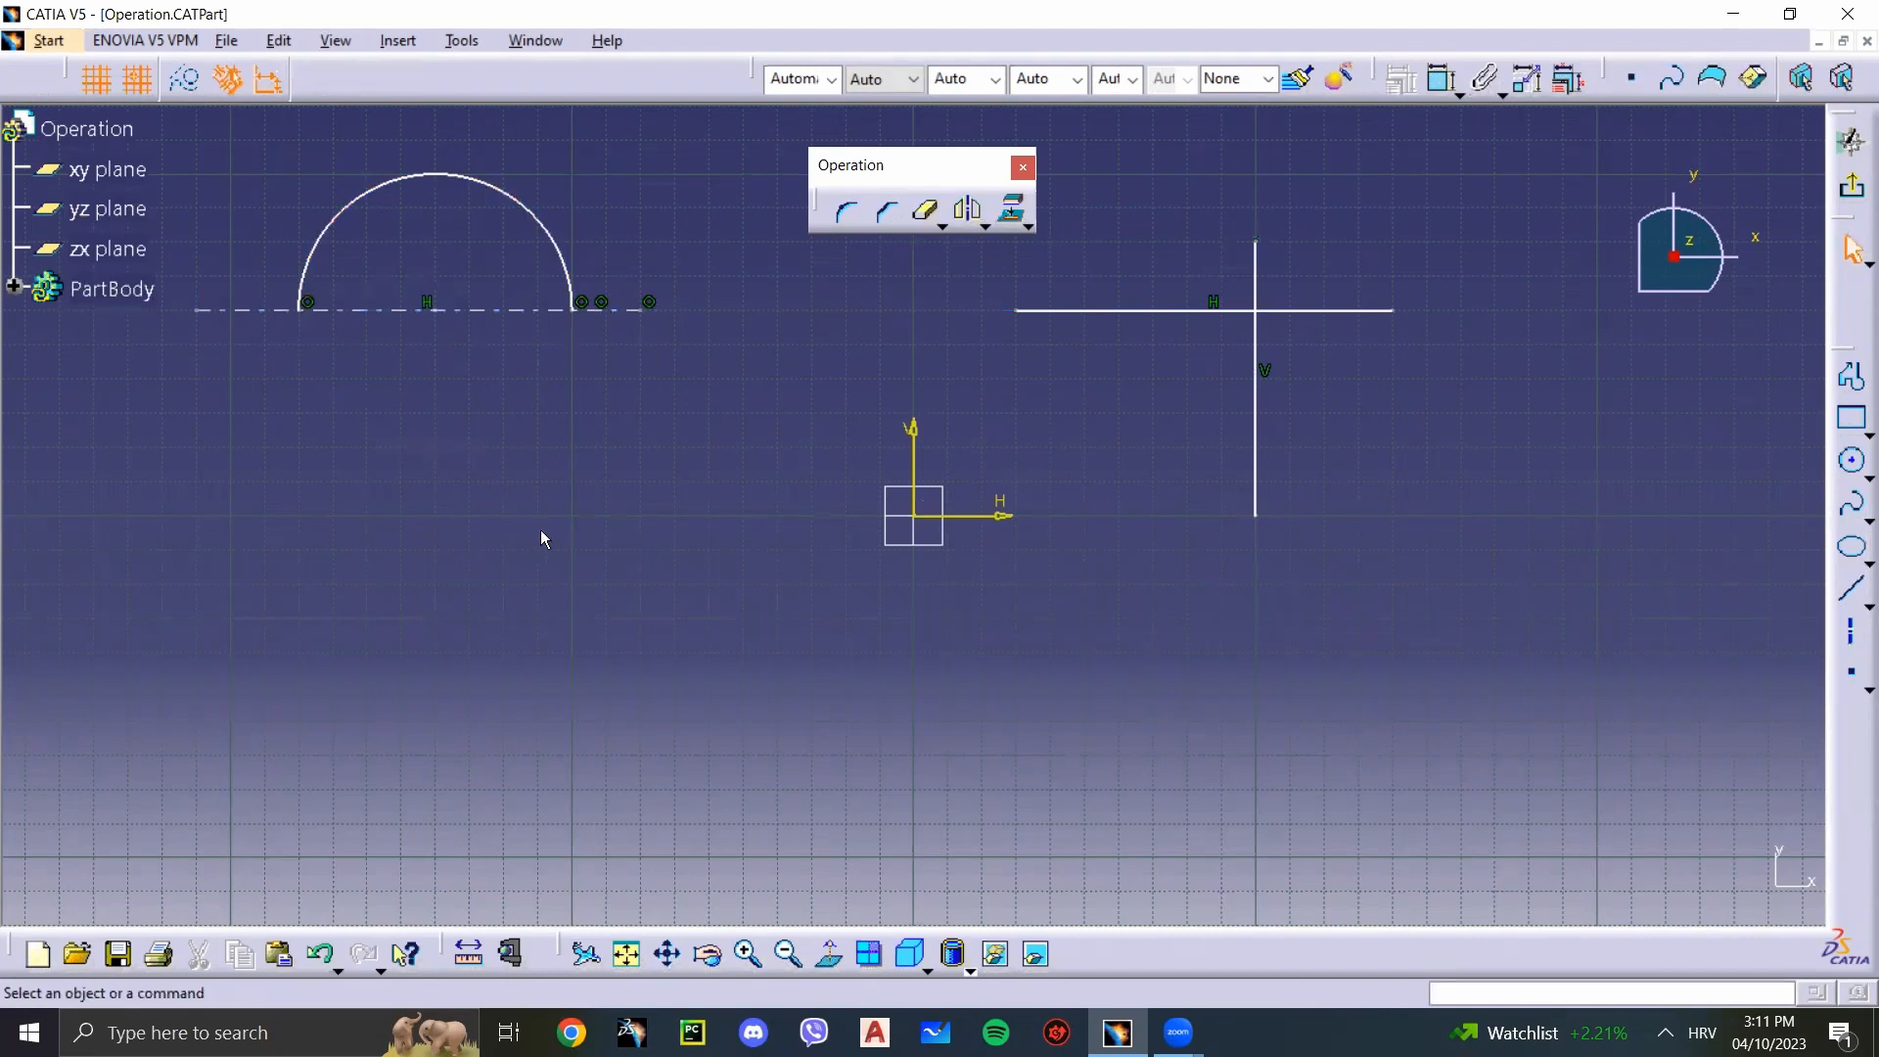
Step: Draw a vertical axis line through the semicircle's centre and remove the arc portion right of it with Quick Trim
{"action": "left_click", "coordinate": [1851, 631]}
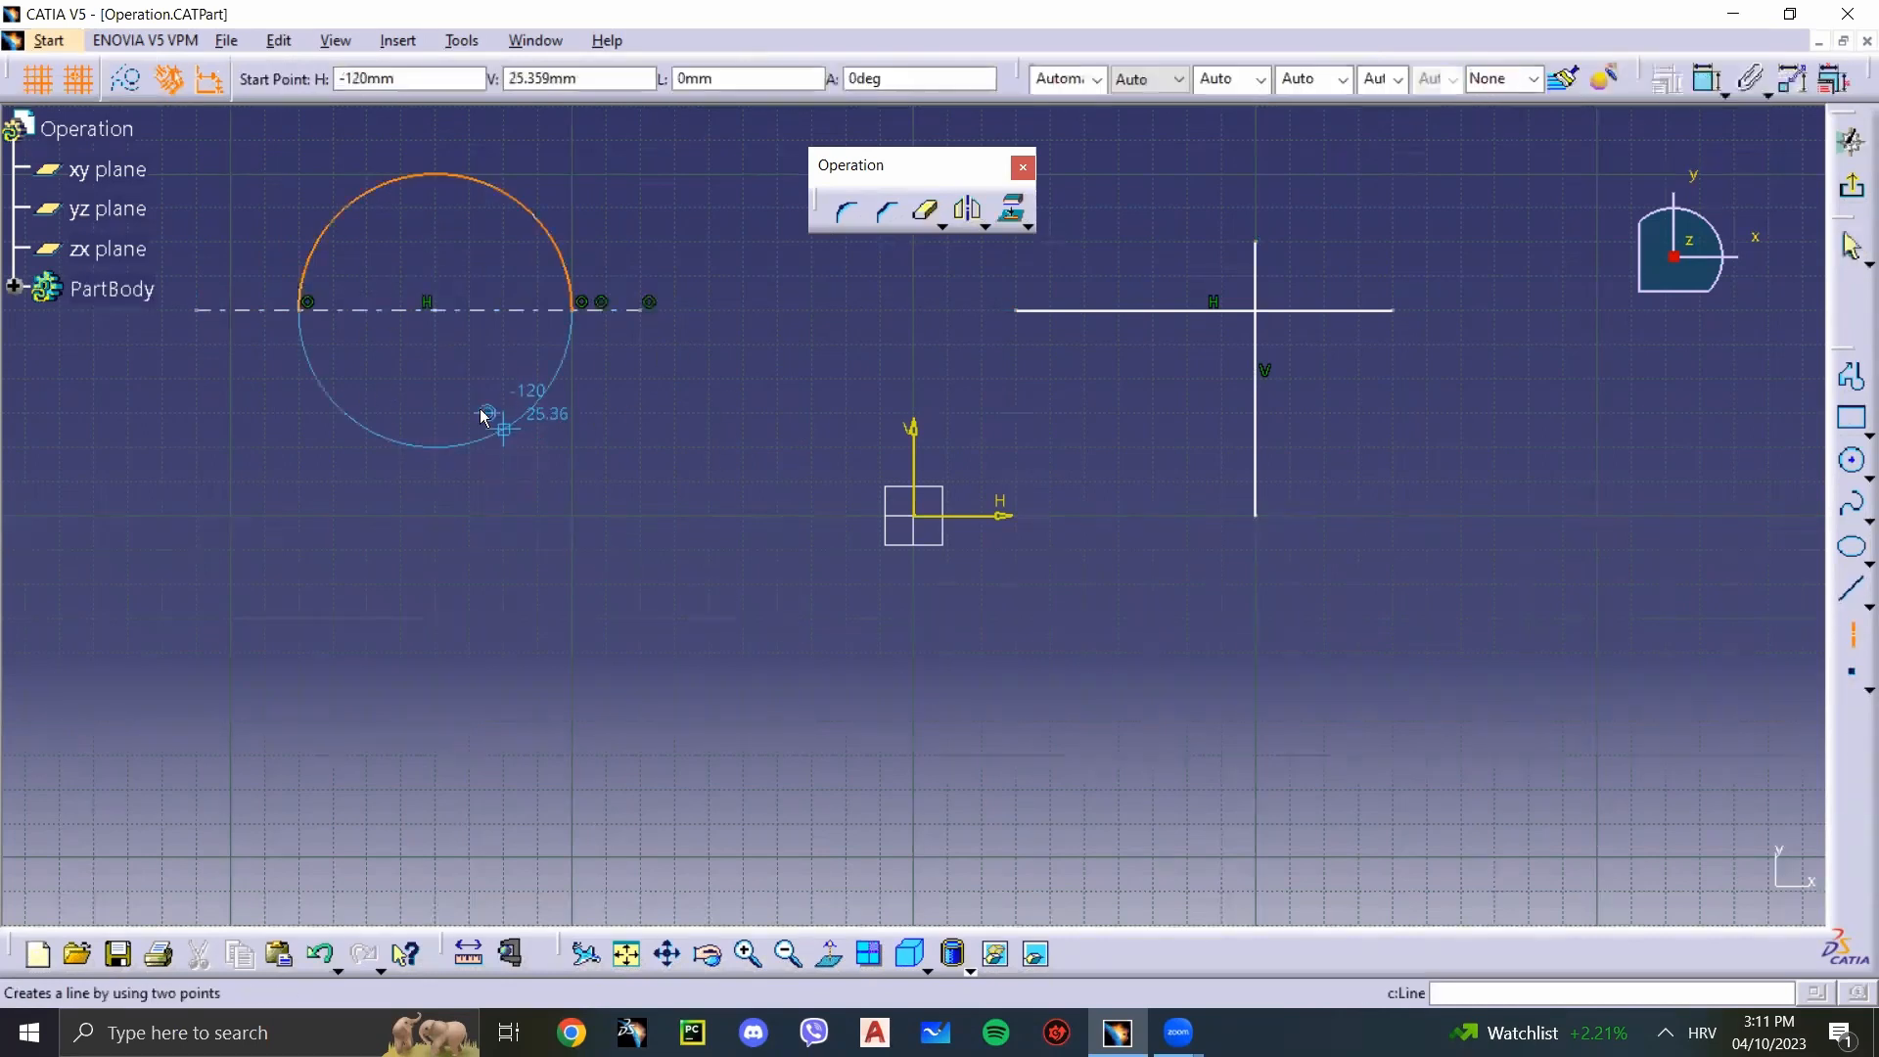
{"action": "left_click", "coordinate": [436, 379]}
{"action": "left_click", "coordinate": [435, 141]}
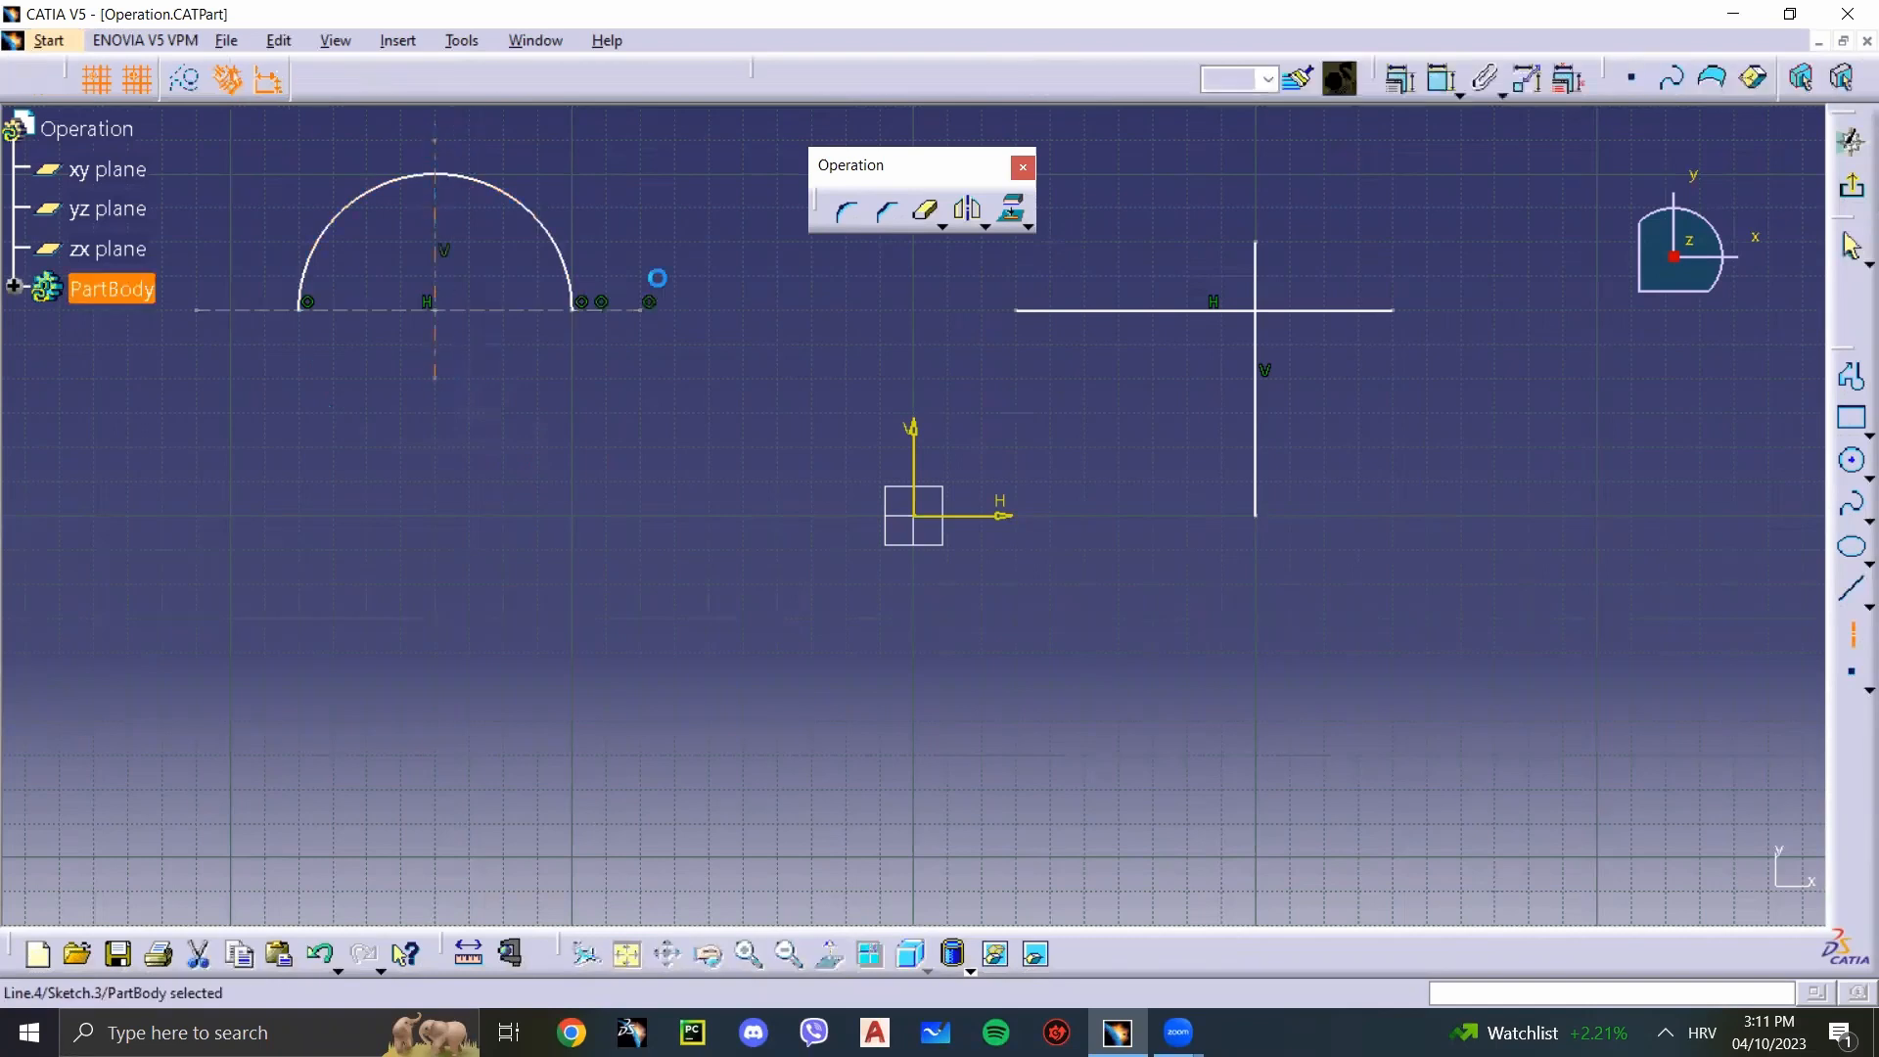
{"action": "left_click", "coordinate": [967, 217]}
{"action": "left_click", "coordinate": [538, 223]}
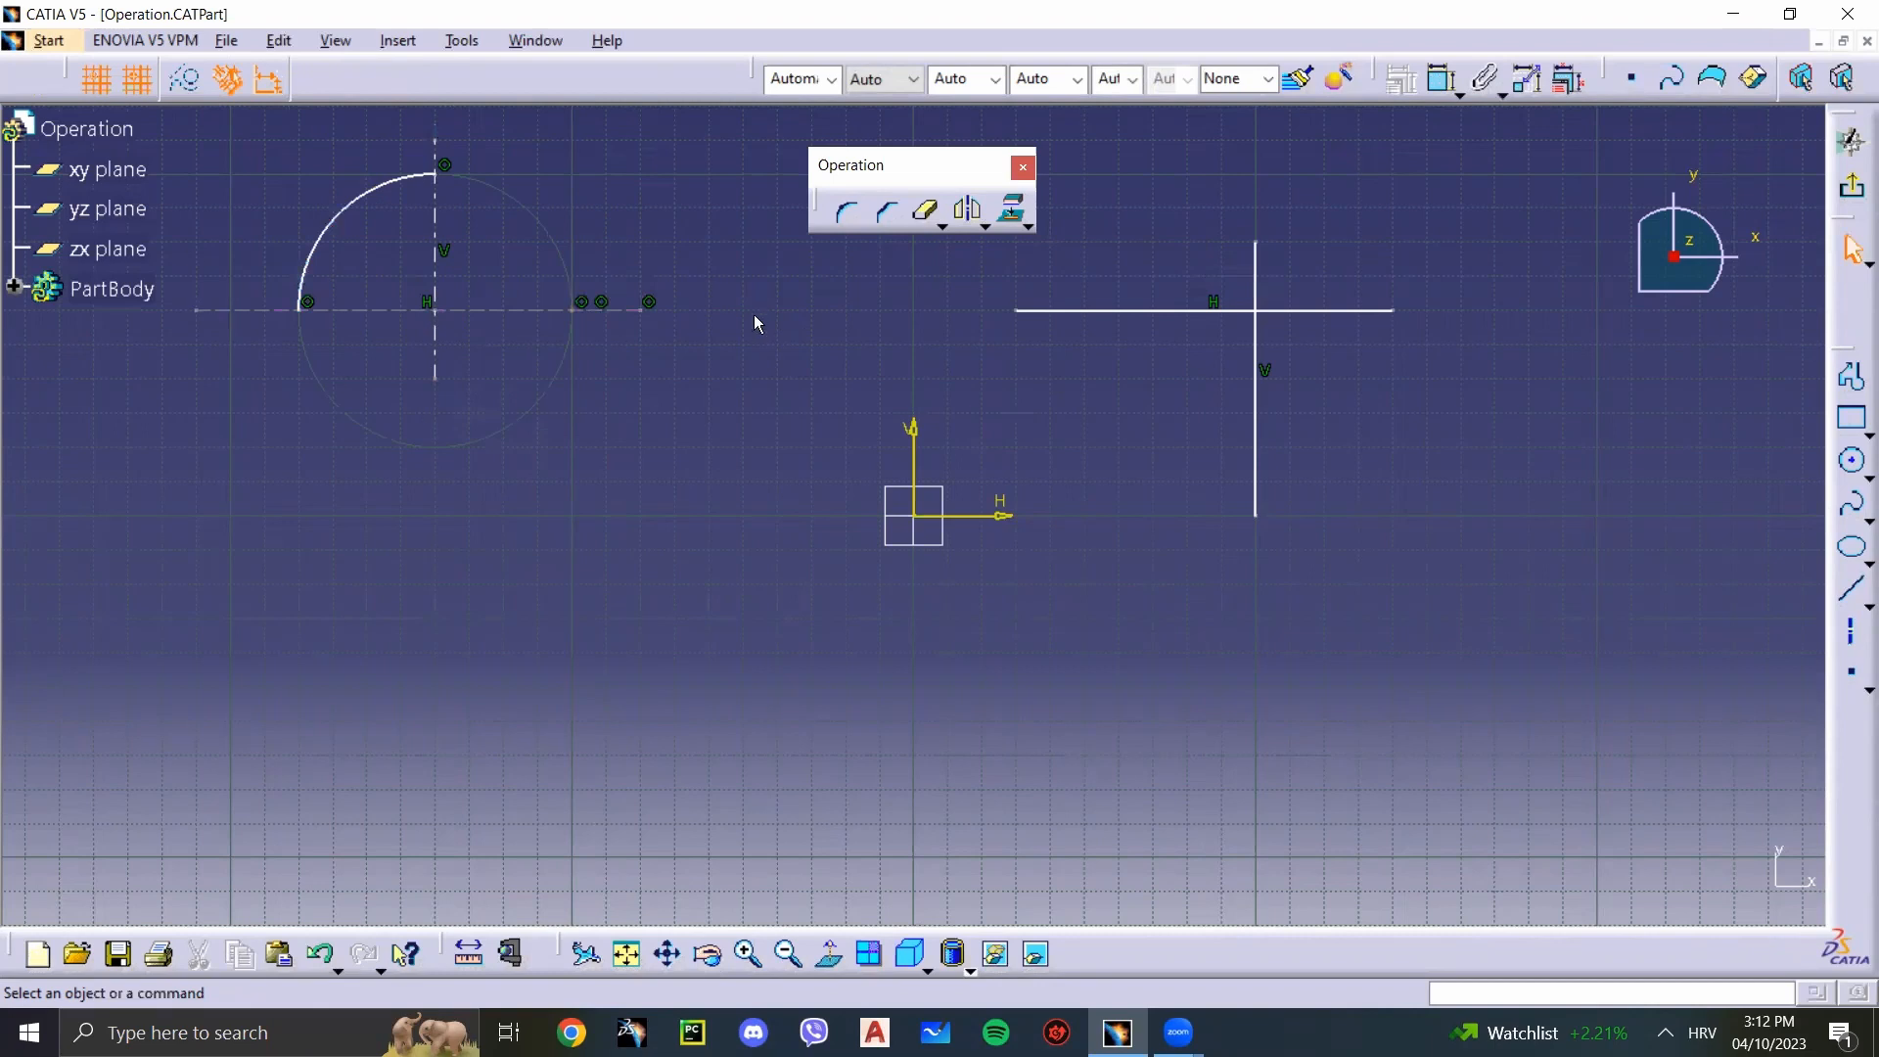
Step: Undo the arc trims, both axis lines and the circle, back to only the two crossing lines
{"action": "key", "text": "ctrl+z"}
{"action": "key", "text": "ctrl+z"}
{"action": "key", "text": "ctrl+z"}
{"action": "key", "text": "ctrl+z"}
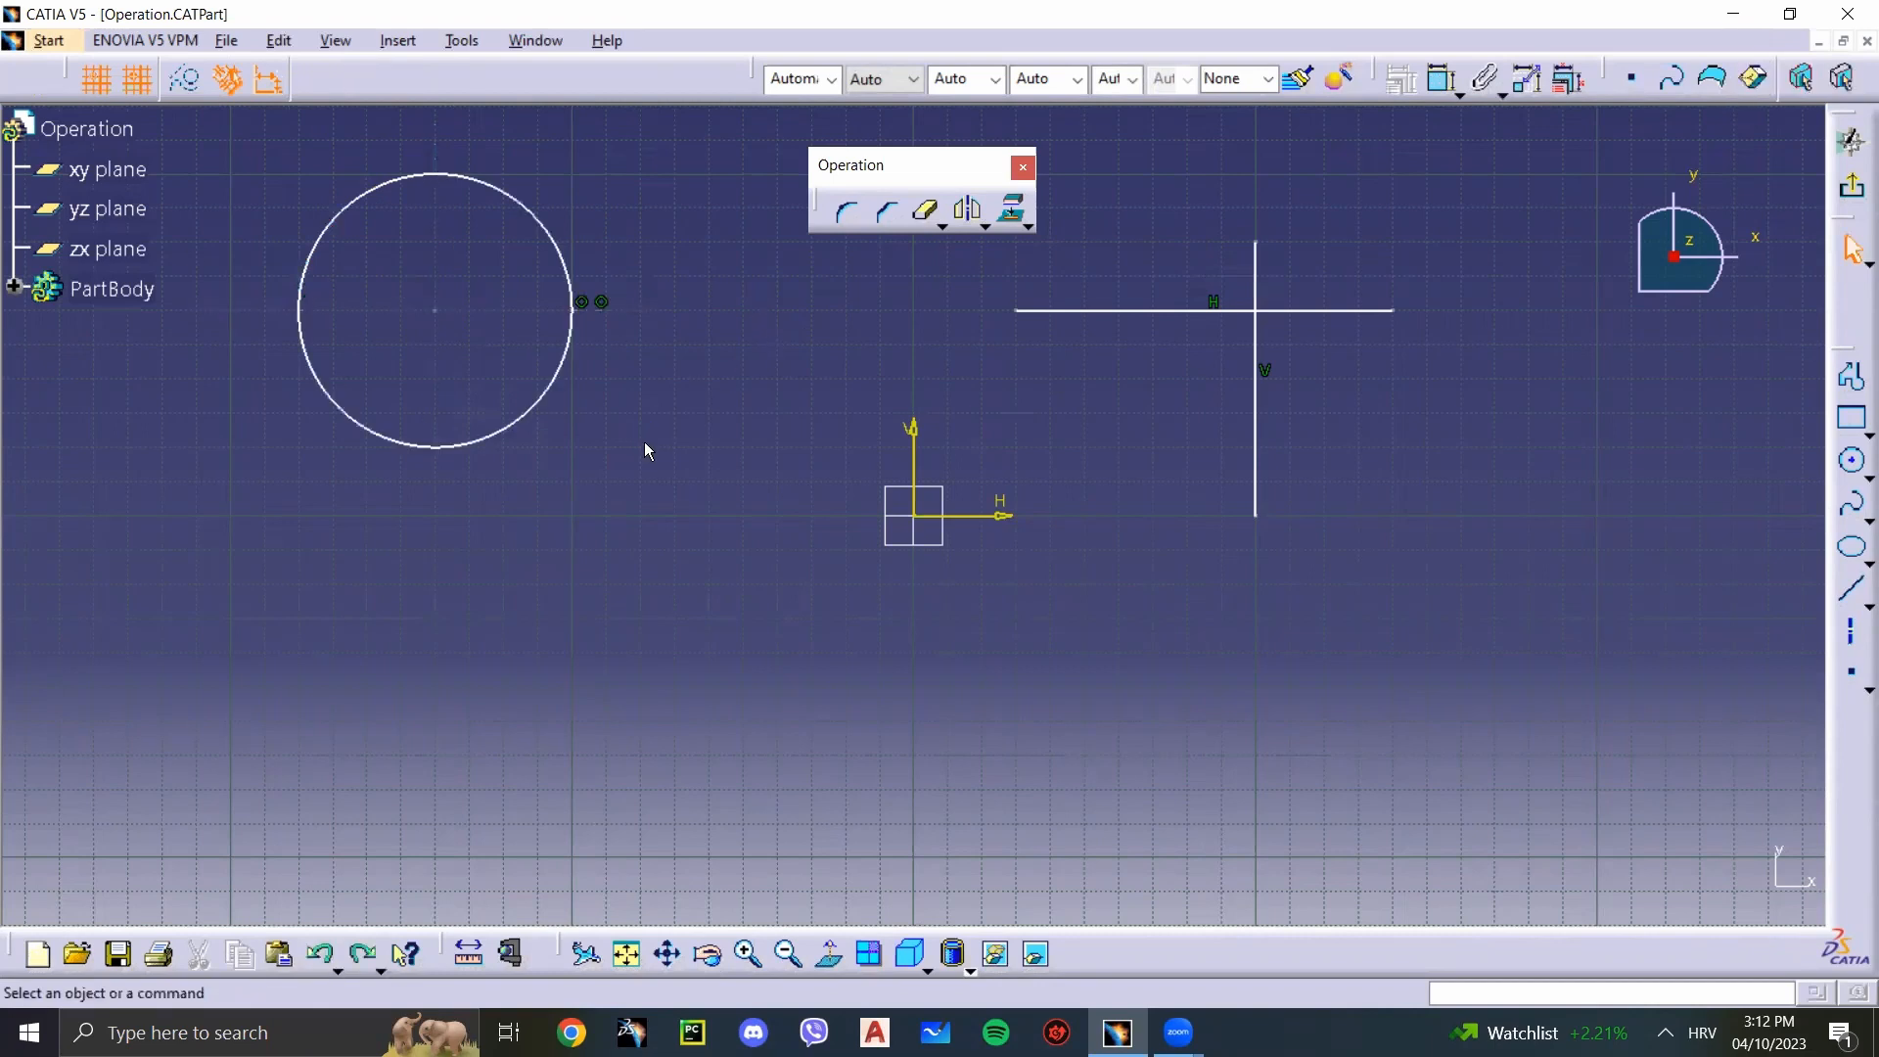
{"action": "key", "text": "ctrl+z"}
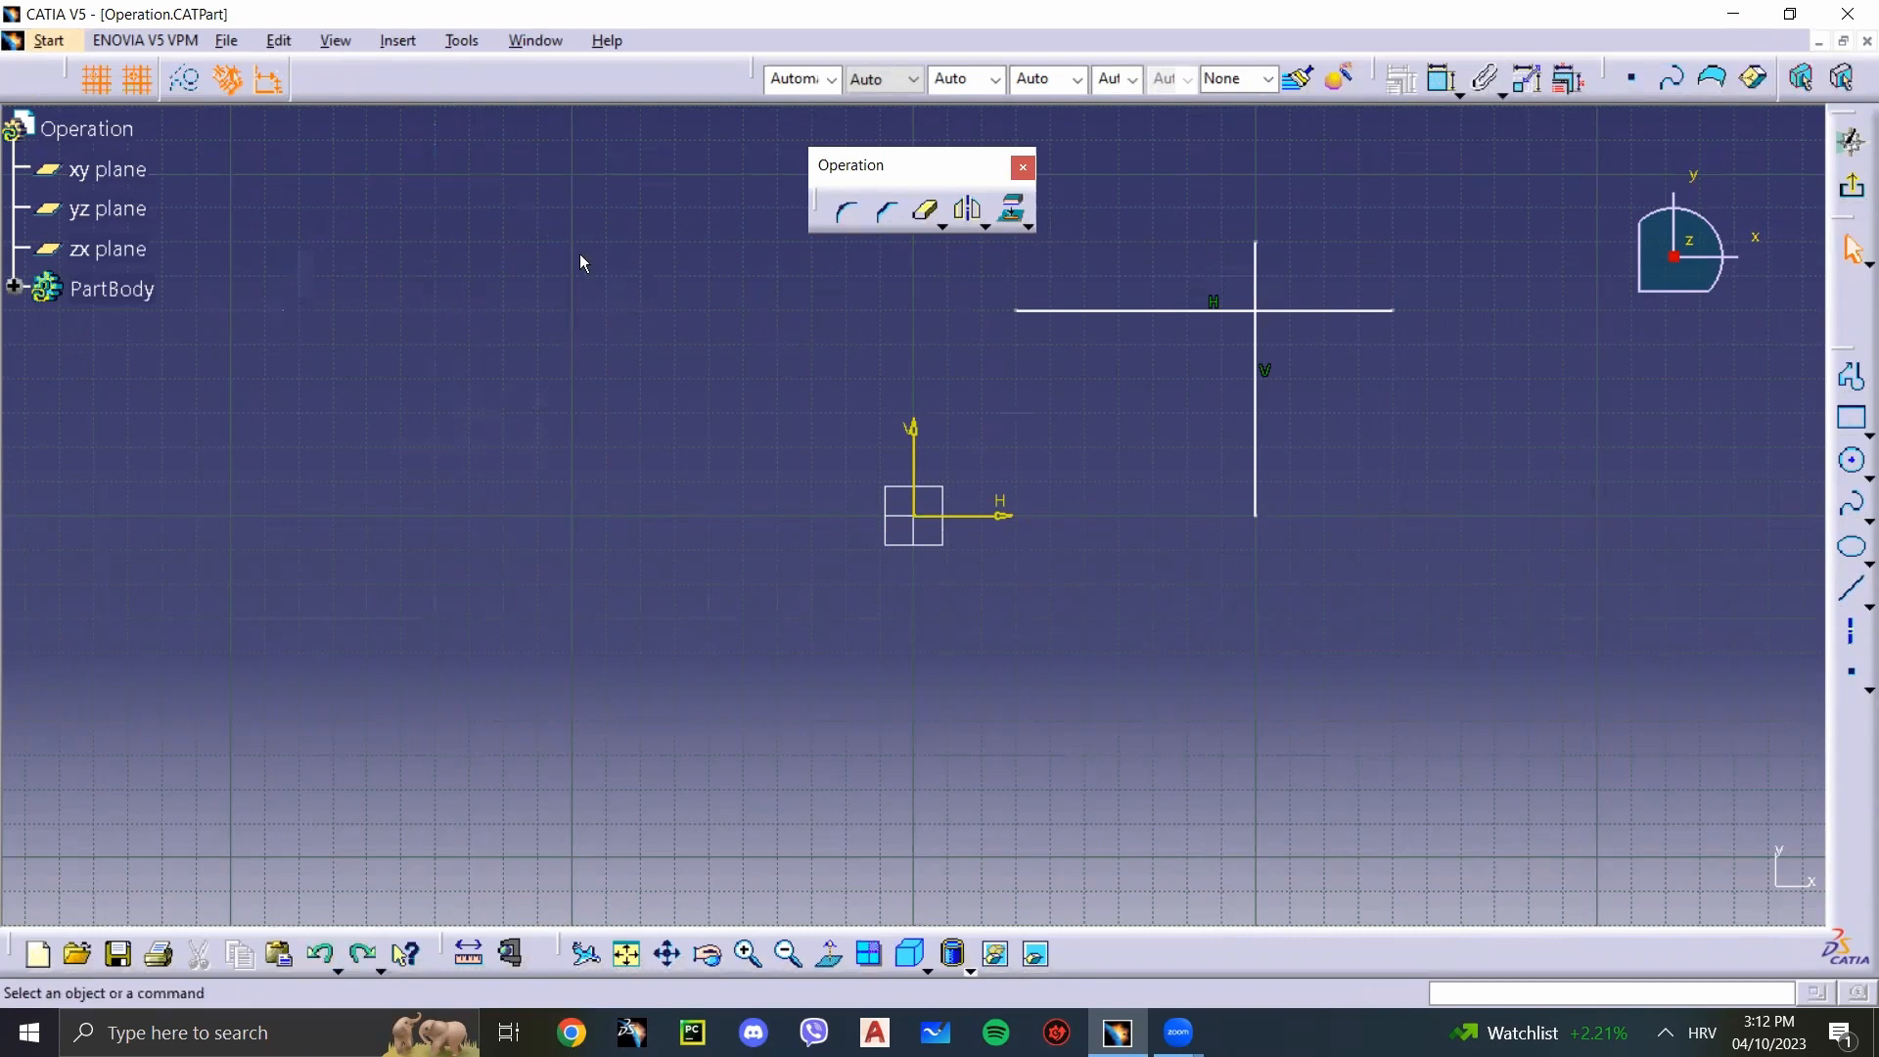
Step: Try Quick Trim on the horizontal line right of the crossing and on both parts of the vertical line, and undo the trims
{"action": "left_click", "coordinate": [941, 225]}
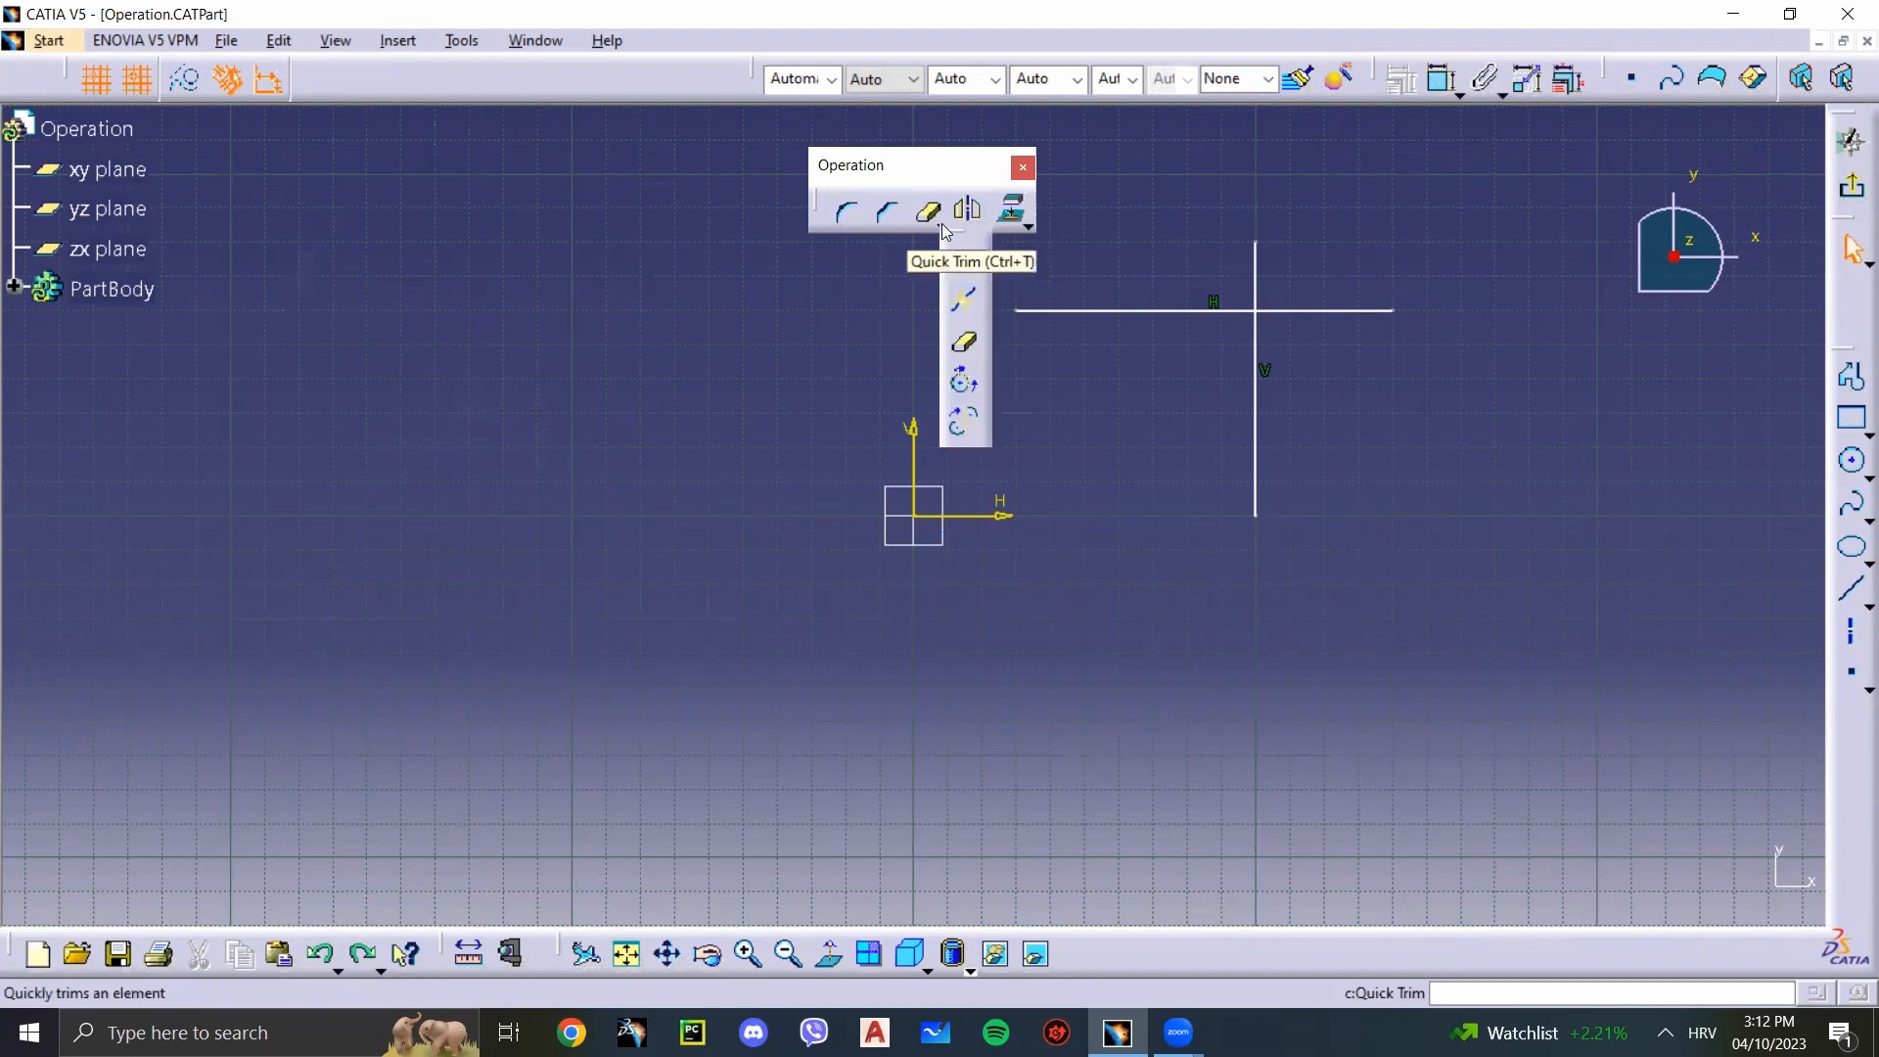
{"action": "left_click", "coordinate": [929, 217]}
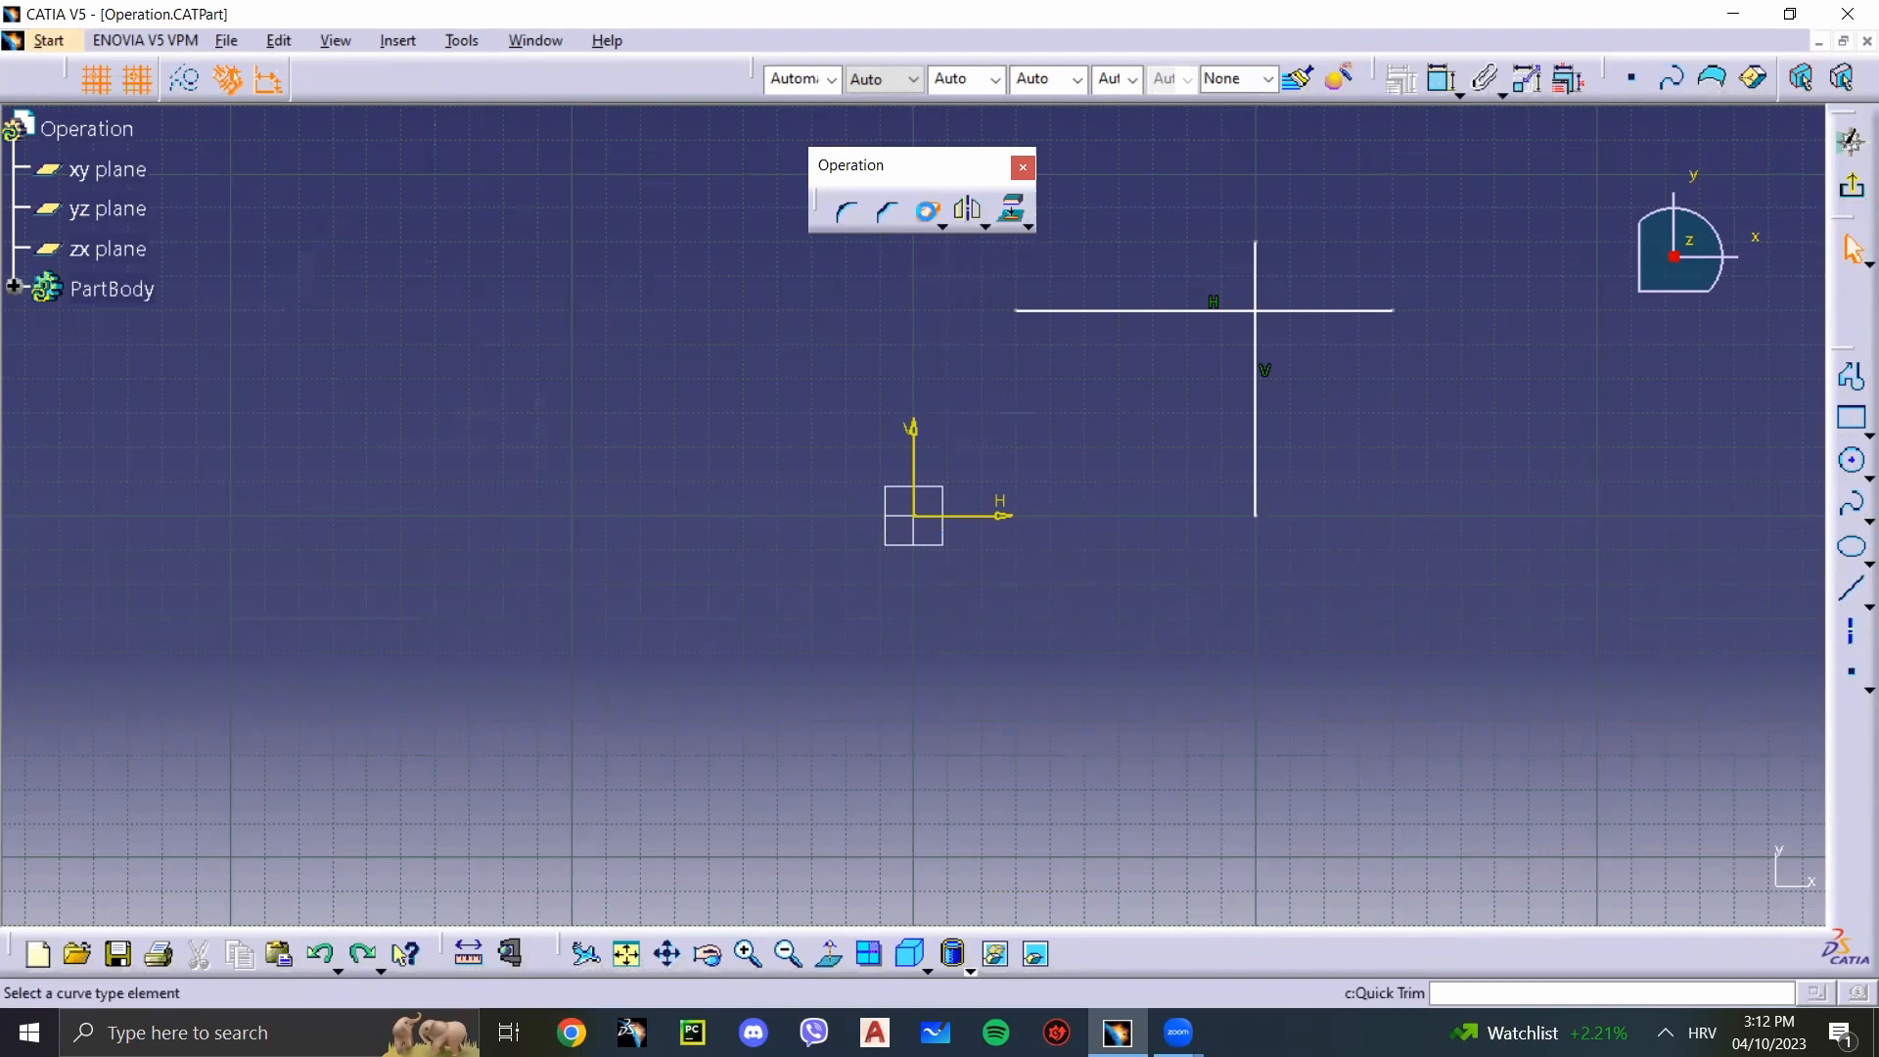
{"action": "left_click", "coordinate": [1361, 311]}
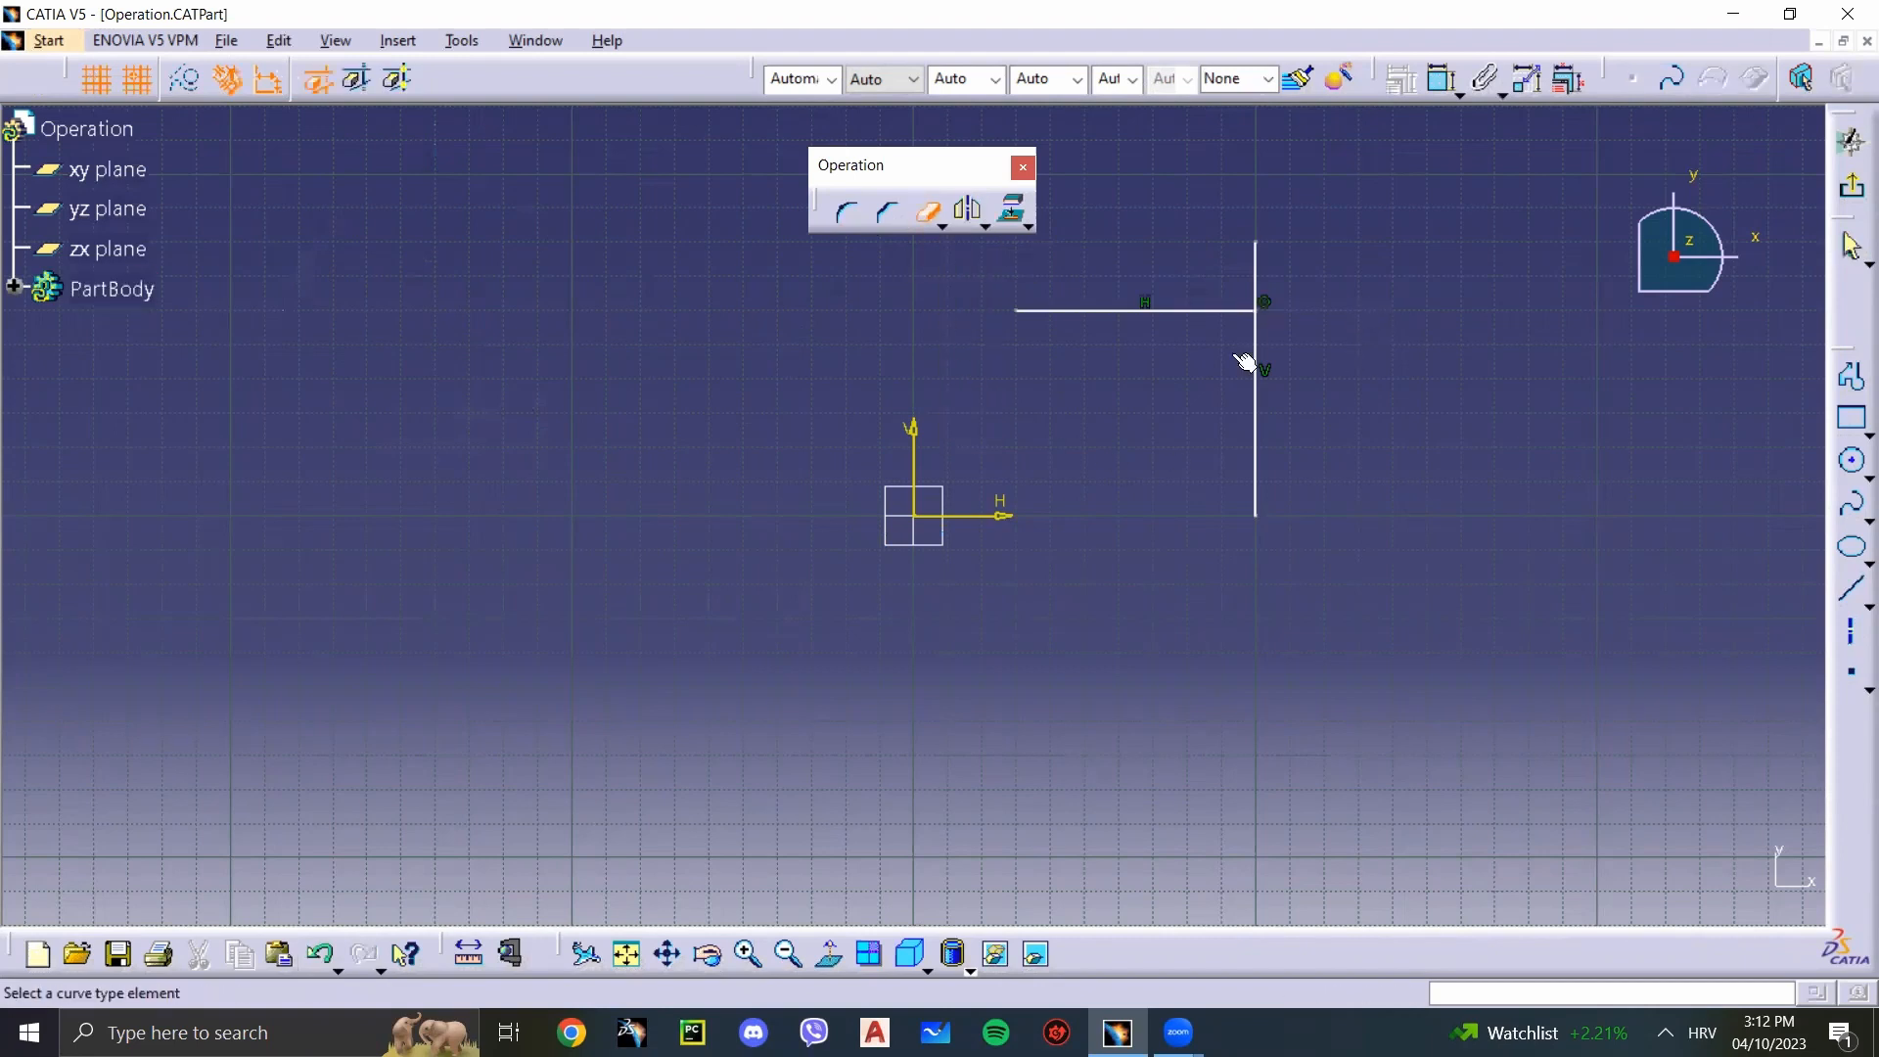
{"action": "left_click", "coordinate": [927, 221]}
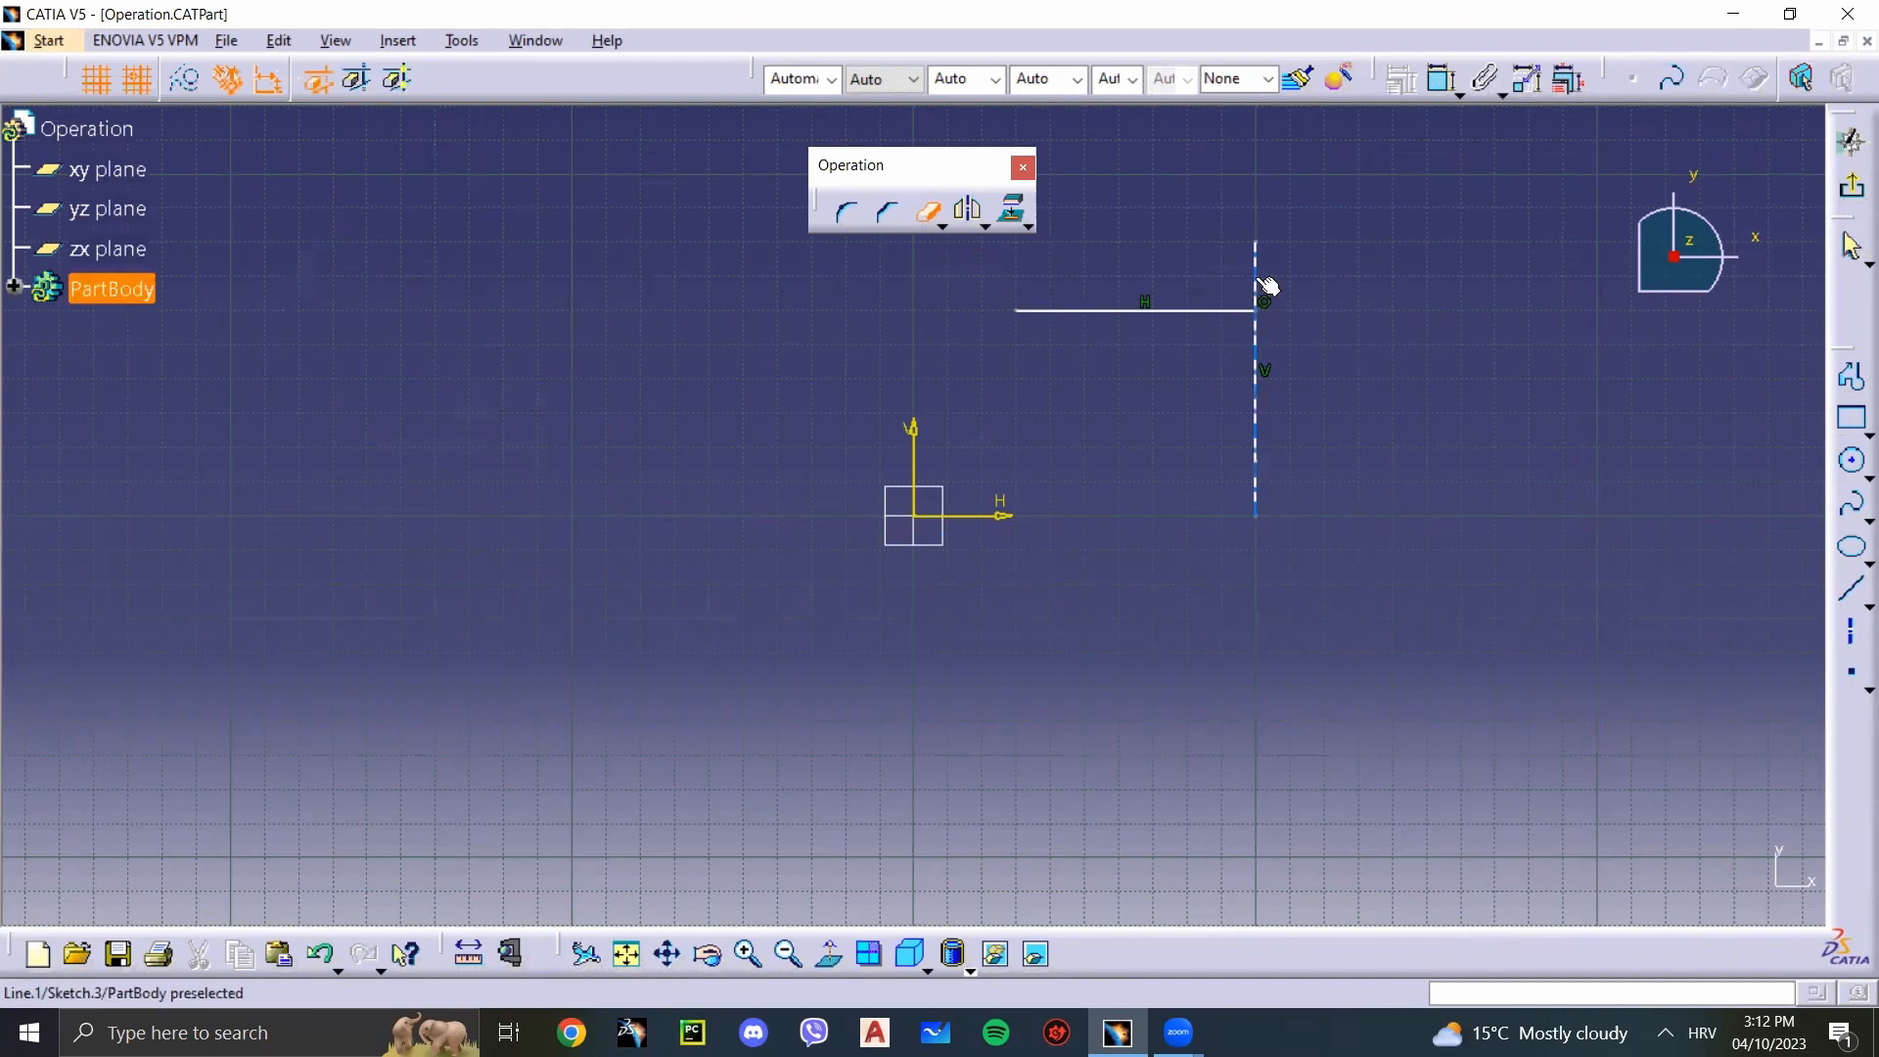
{"action": "left_click", "coordinate": [1260, 285]}
{"action": "left_click", "coordinate": [1257, 378]}
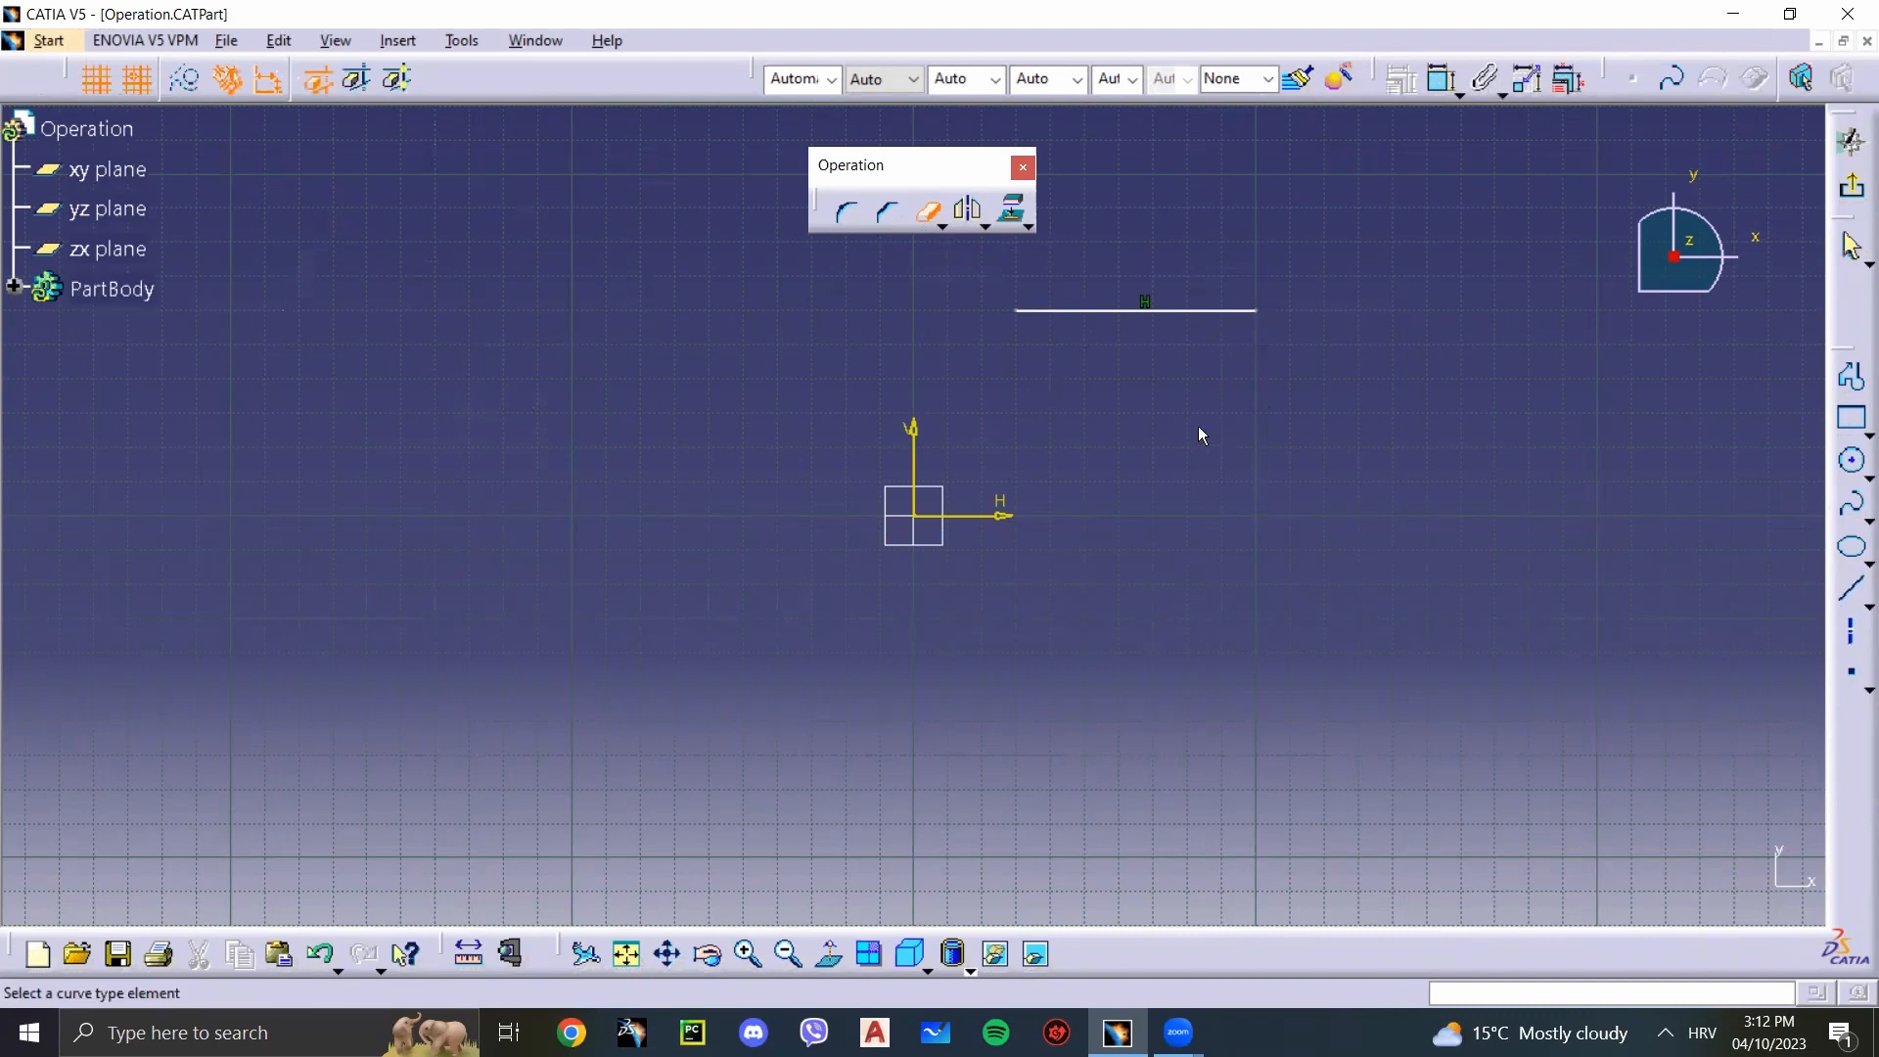
{"action": "left_click", "coordinate": [929, 215]}
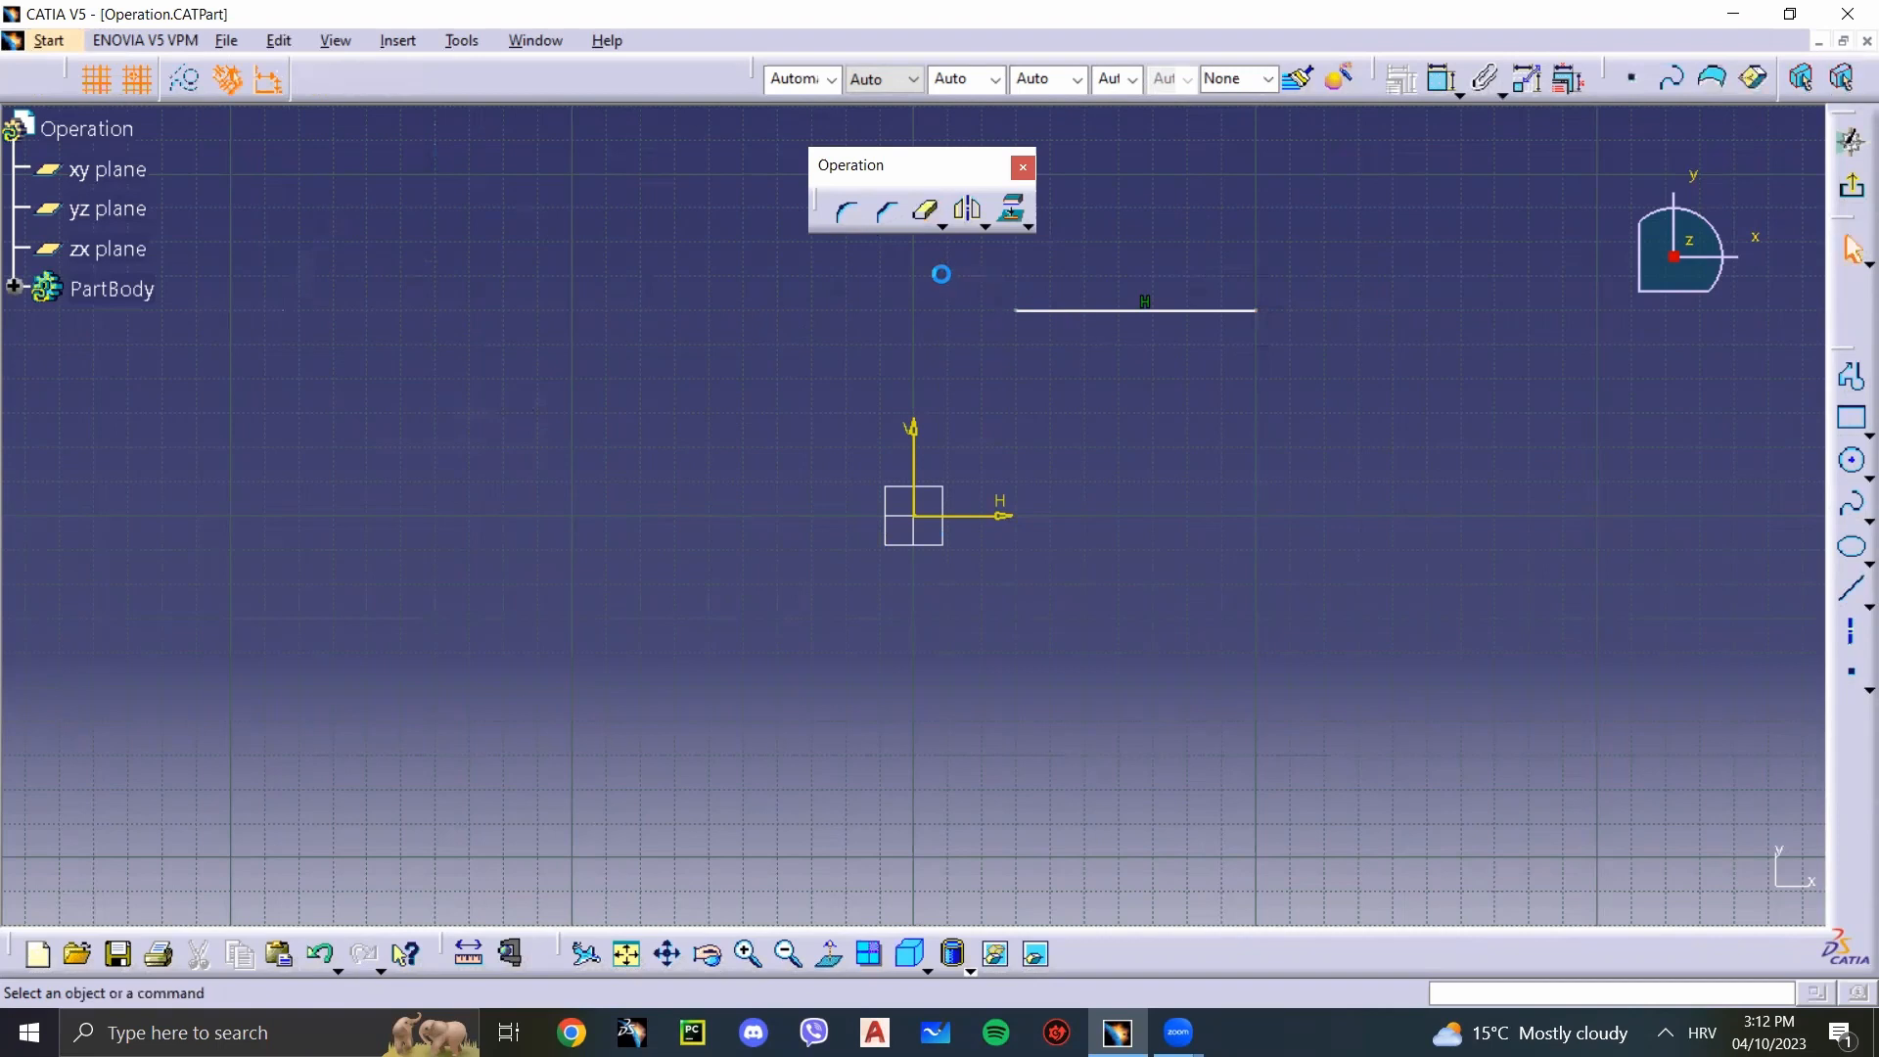
{"action": "key", "text": "ctrl+z"}
{"action": "key", "text": "ctrl+z"}
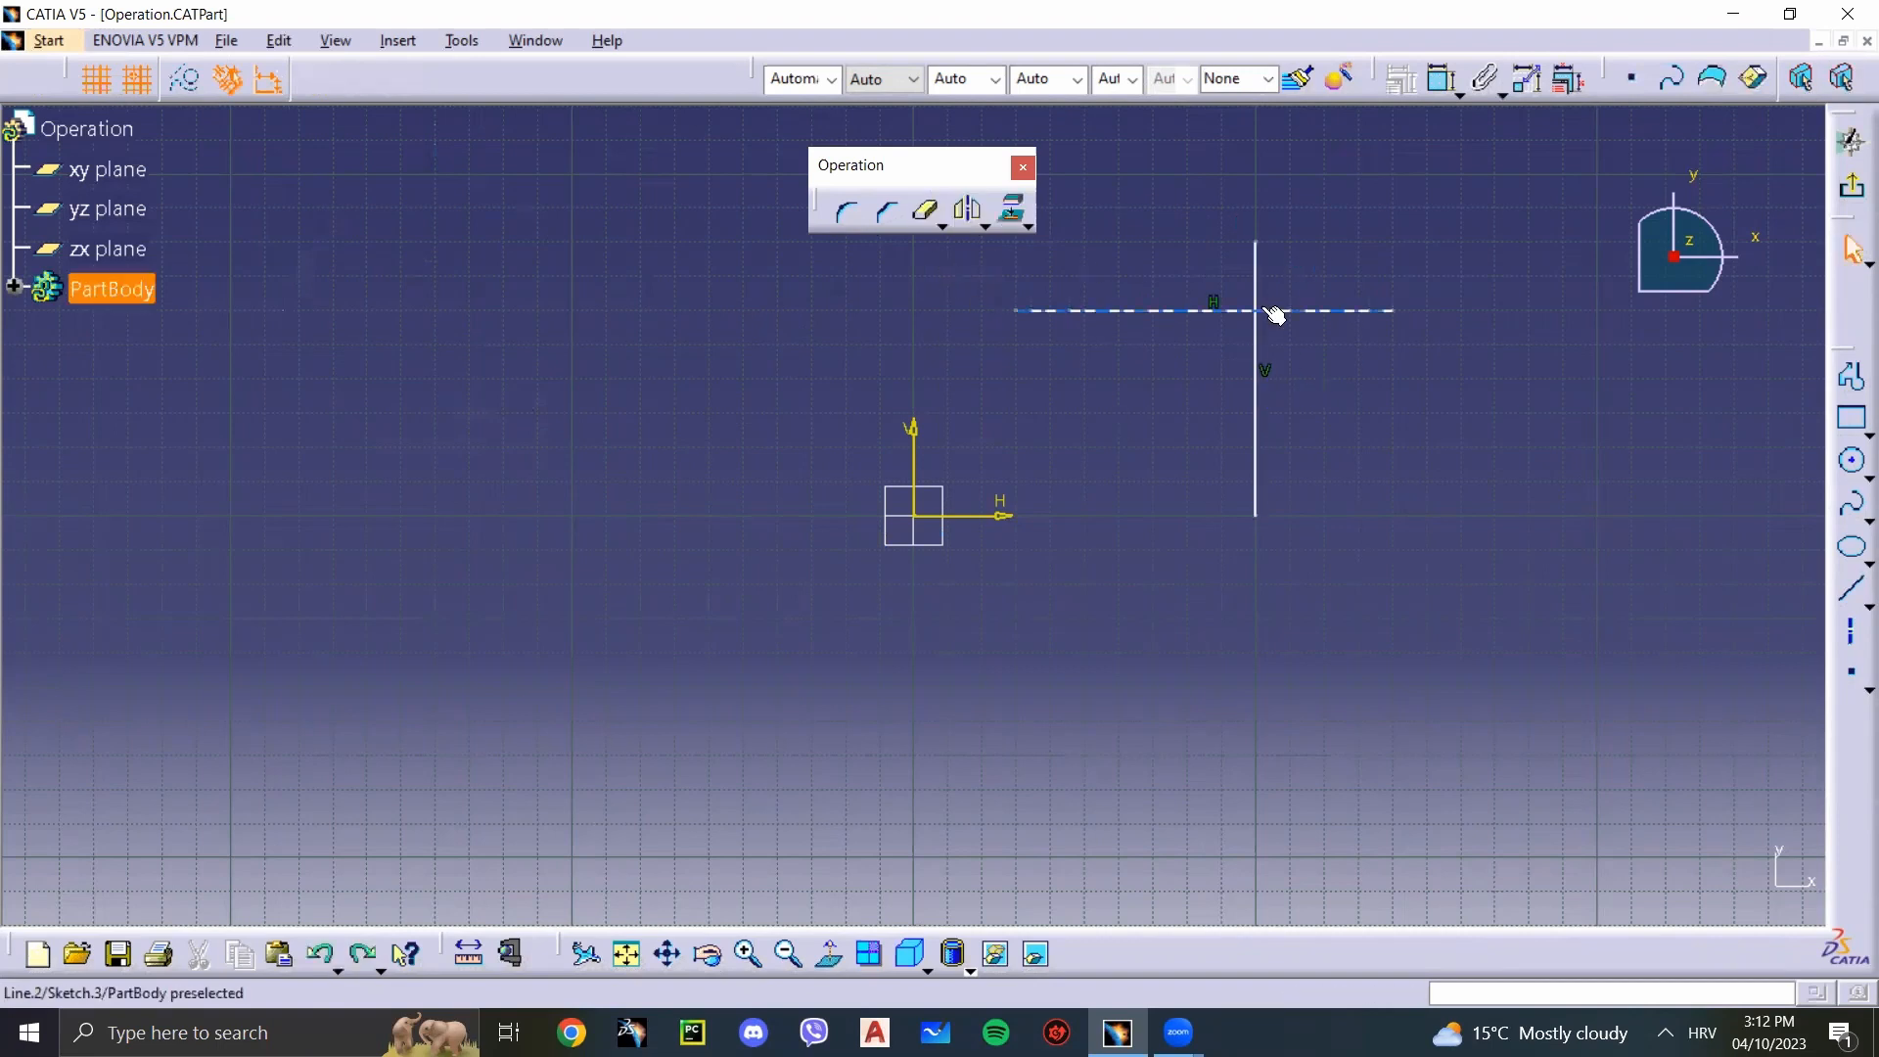
{"action": "left_click", "coordinate": [940, 228]}
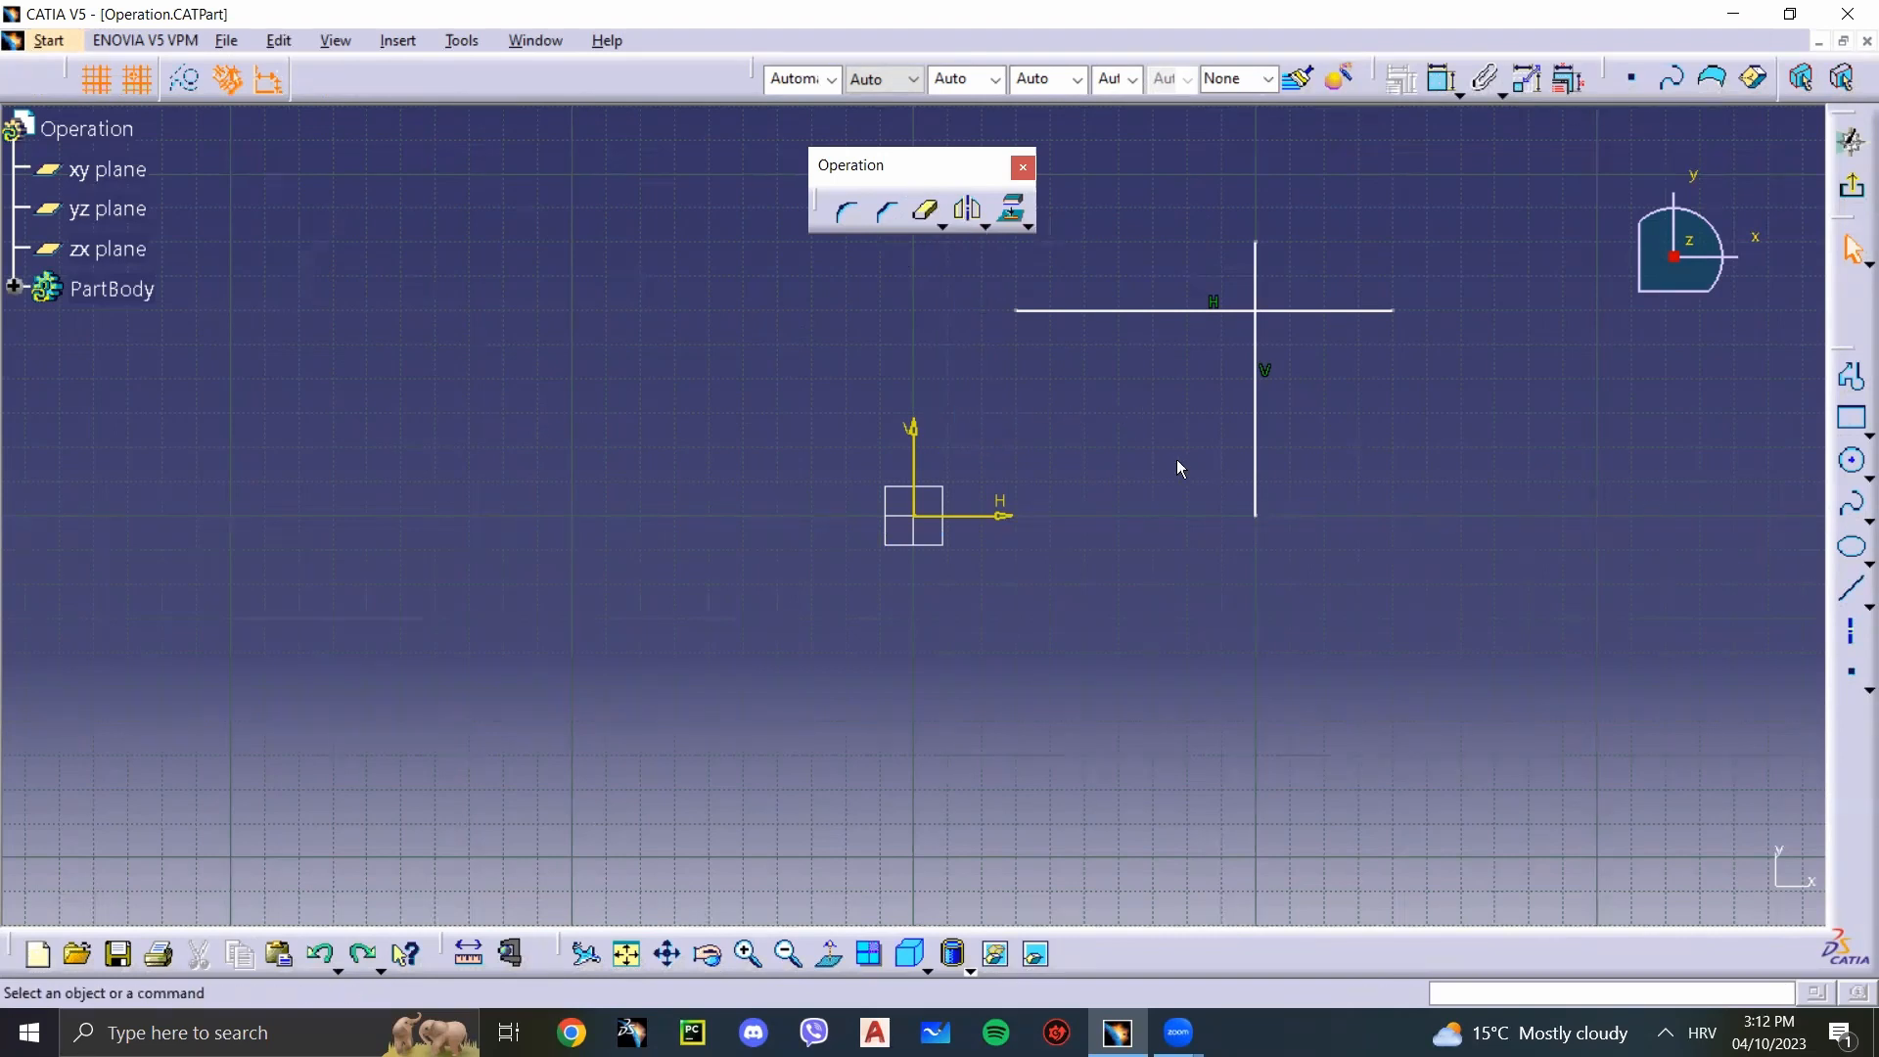
Step: Draw a circle centred at about H -130 mm, V 50 mm with a radius of about 40 mm
{"action": "left_click", "coordinate": [1852, 460]}
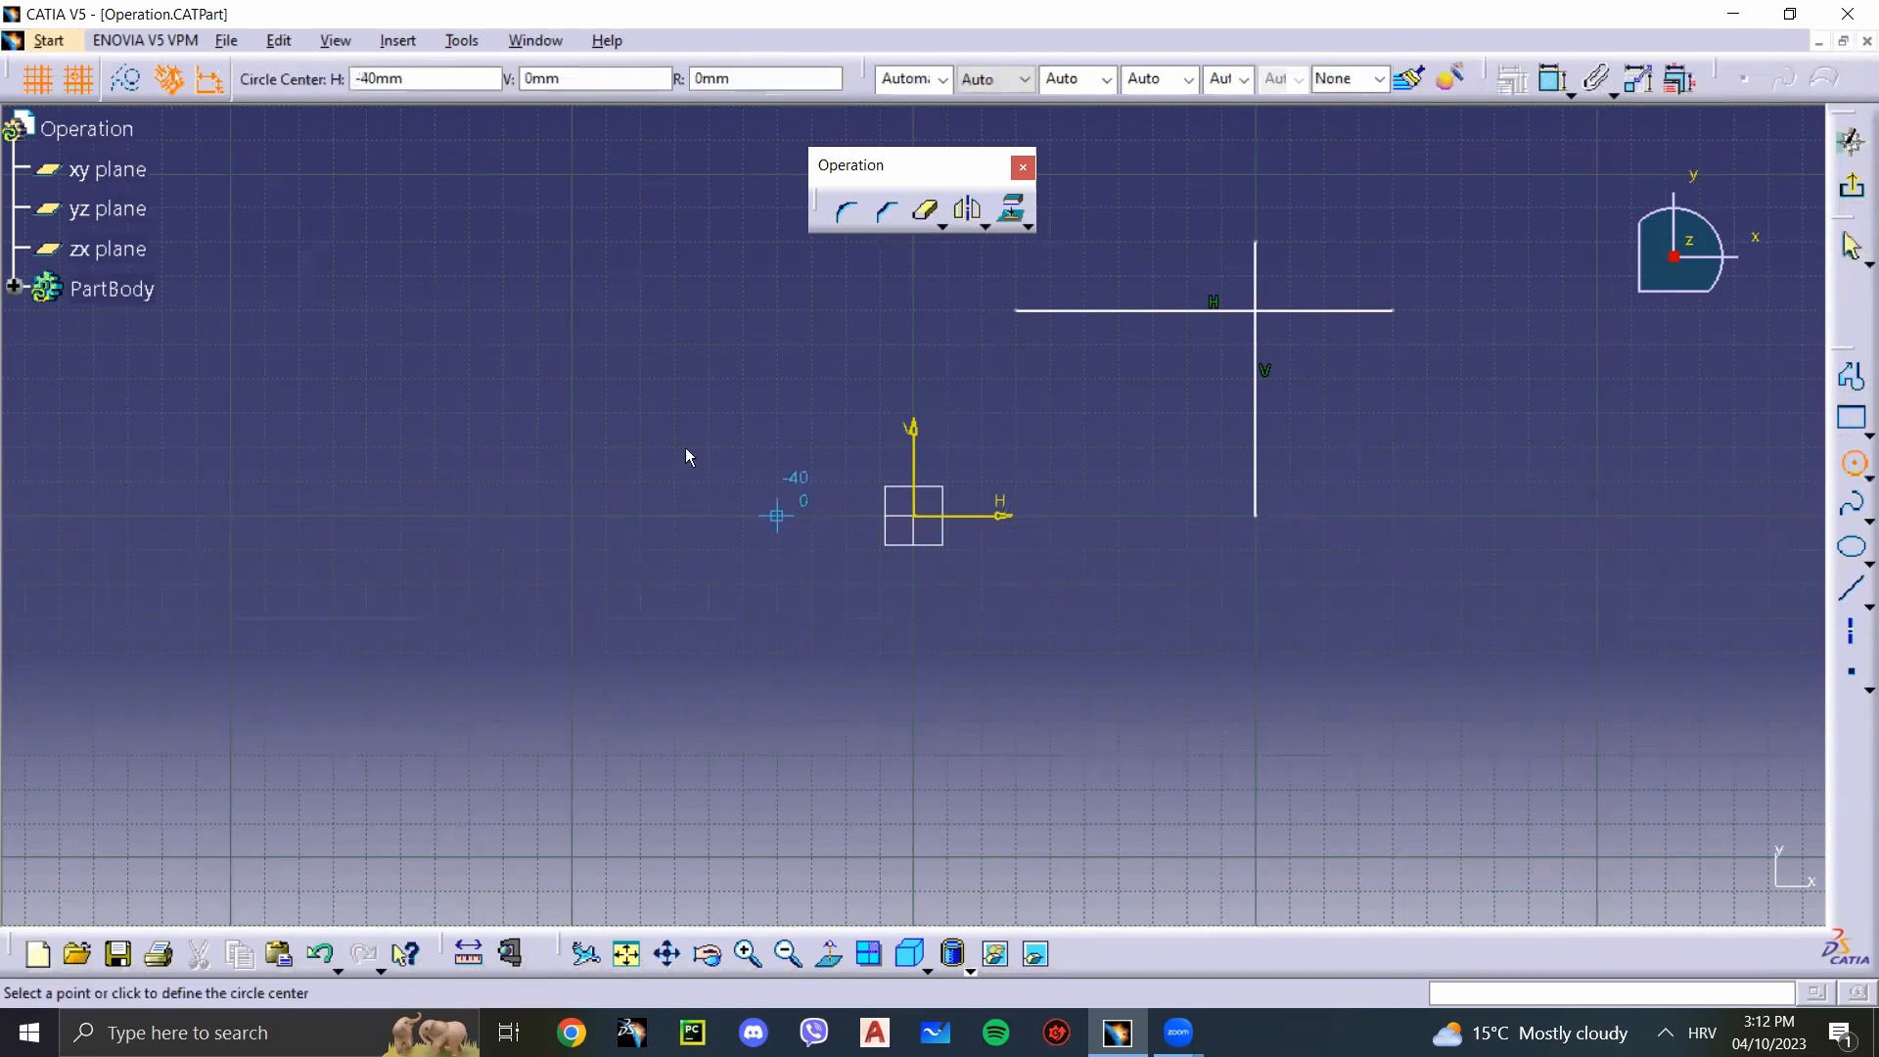
{"action": "left_click", "coordinate": [454, 348]}
{"action": "left_click", "coordinate": [606, 362]}
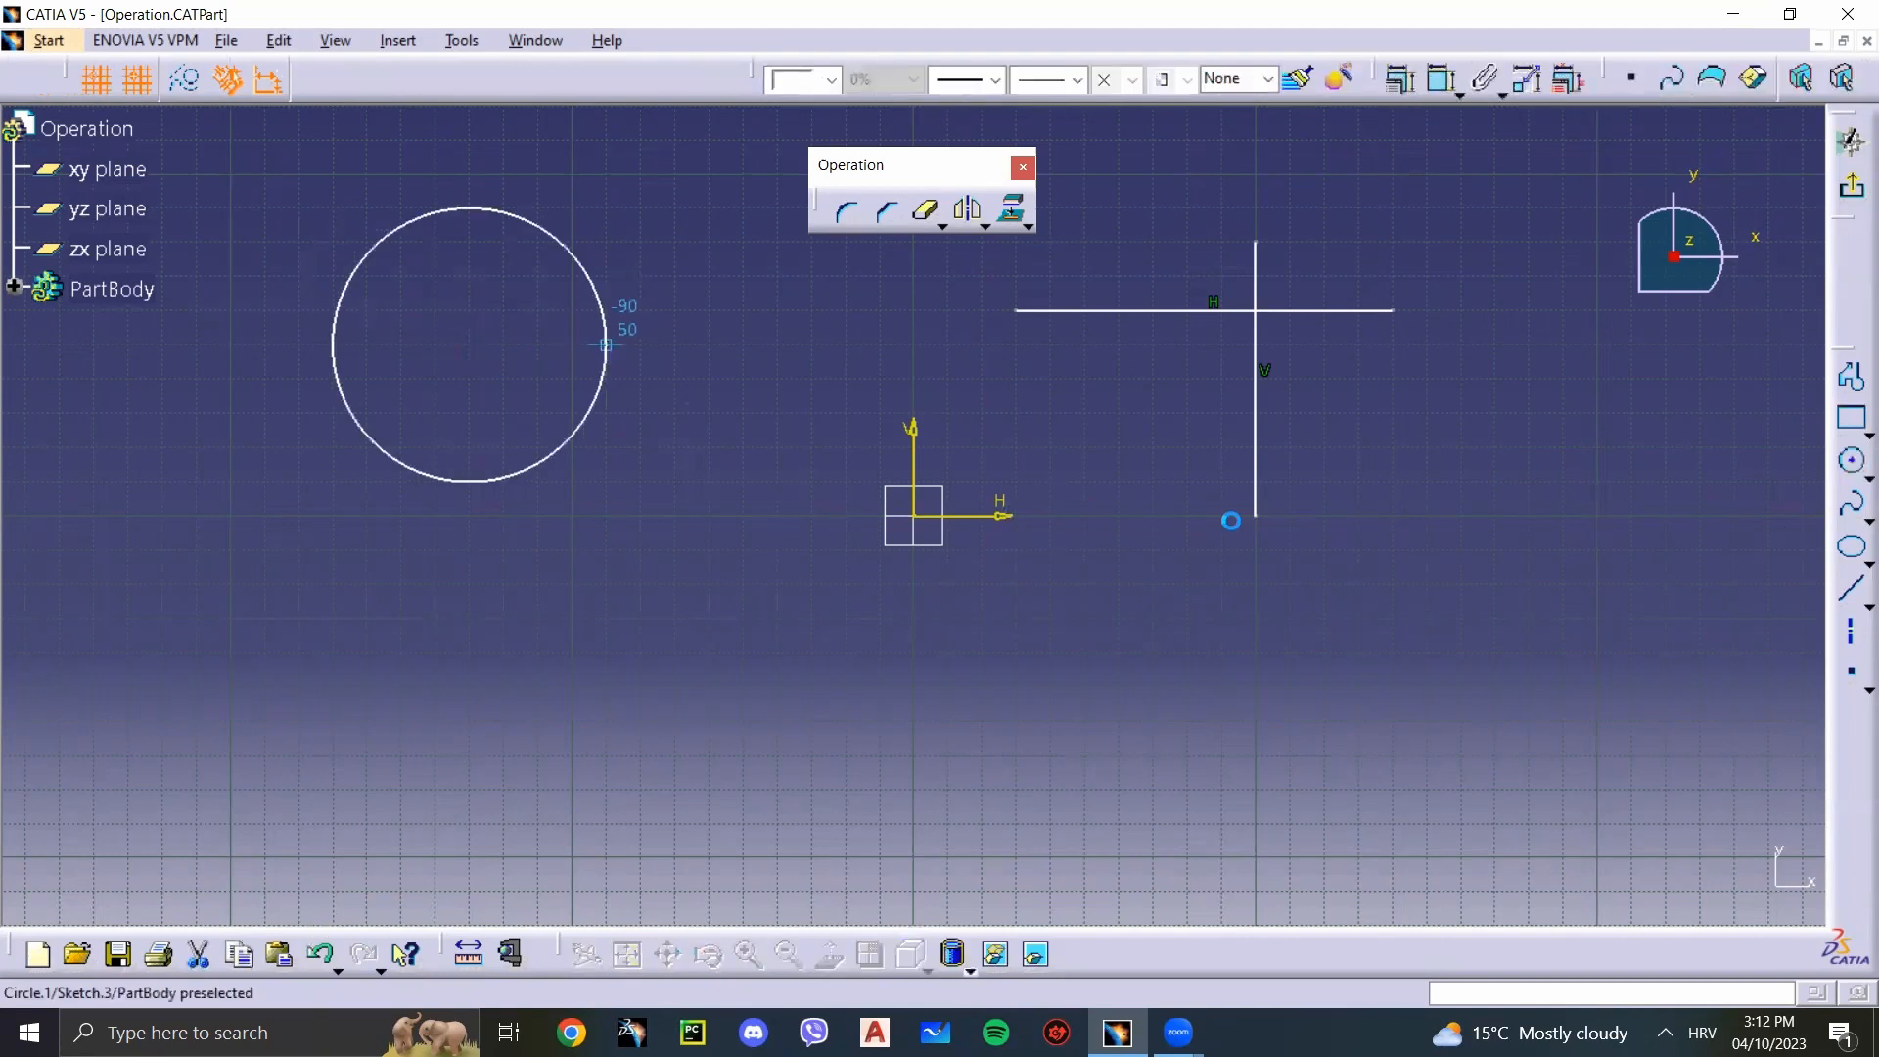
Step: Draw a vertical axis line from below the circle up to its centre and a horizontal one from the centre past its right side
{"action": "left_click", "coordinate": [1851, 632]}
{"action": "left_click", "coordinate": [464, 522]}
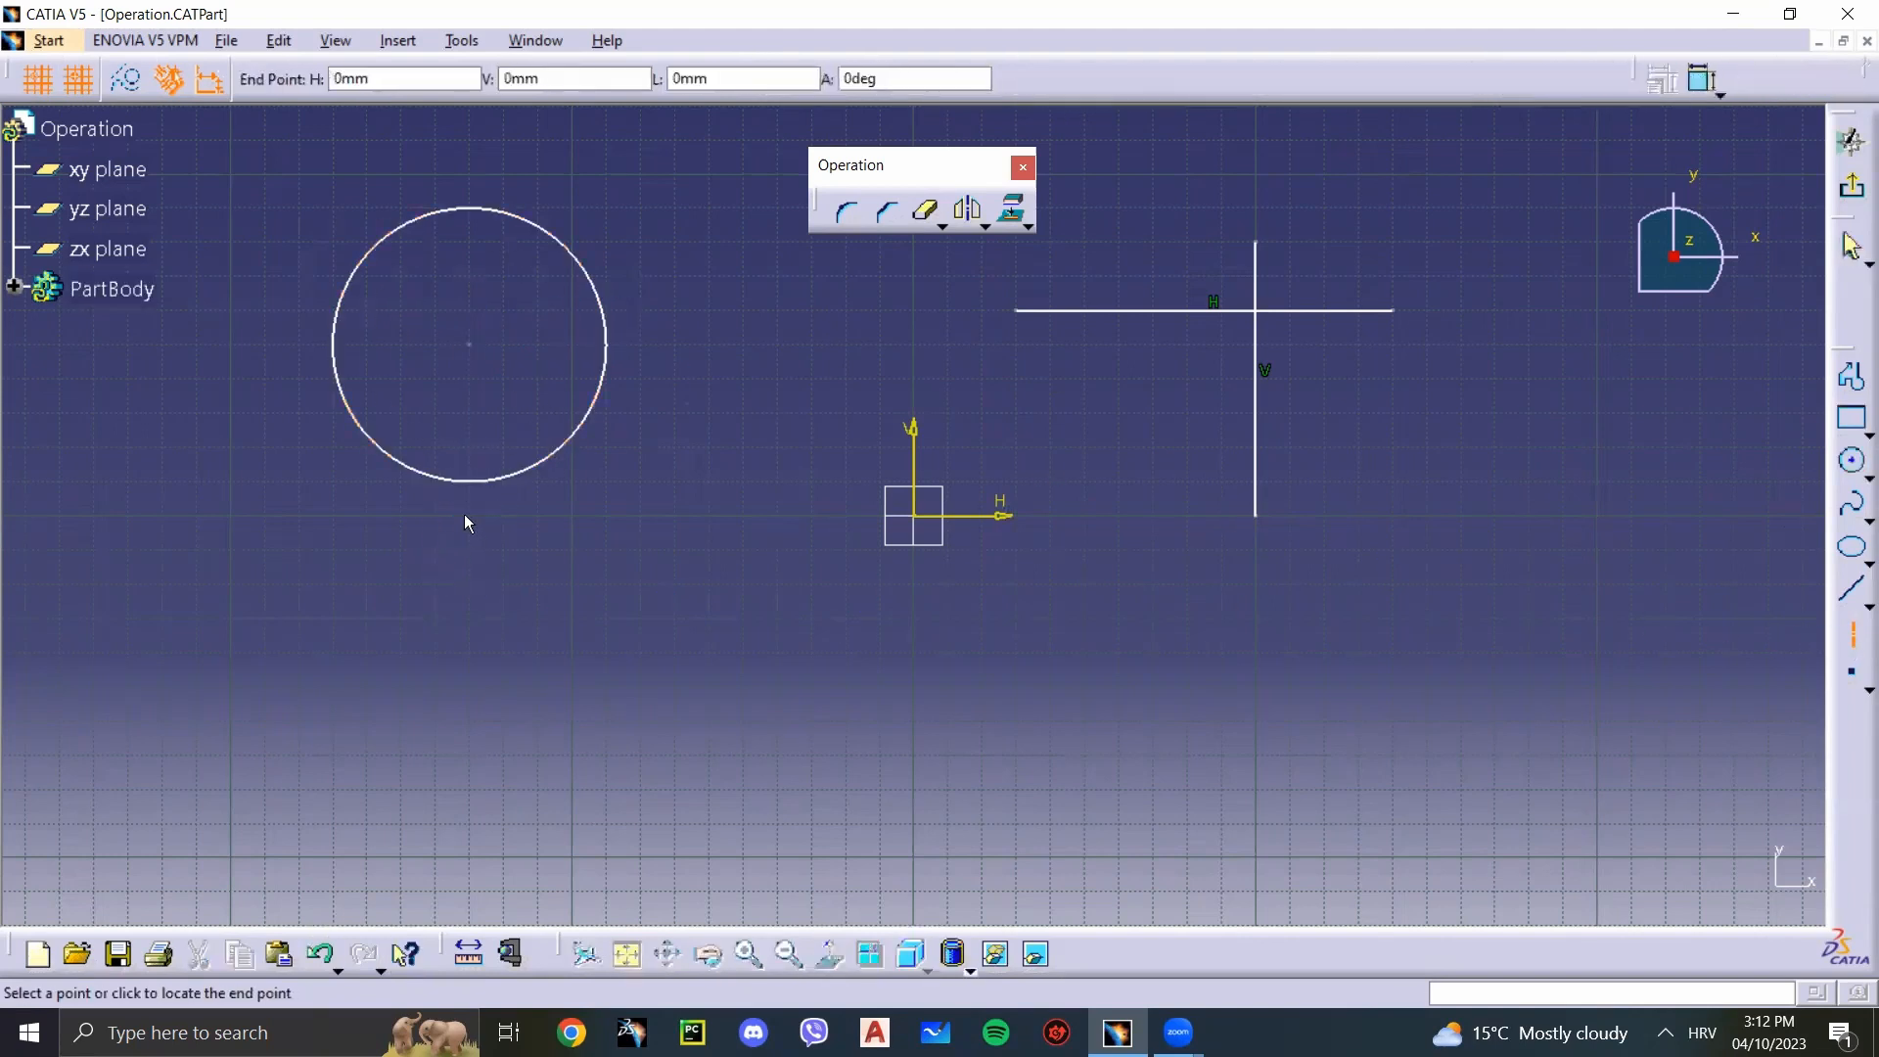
{"action": "left_click", "coordinate": [466, 353]}
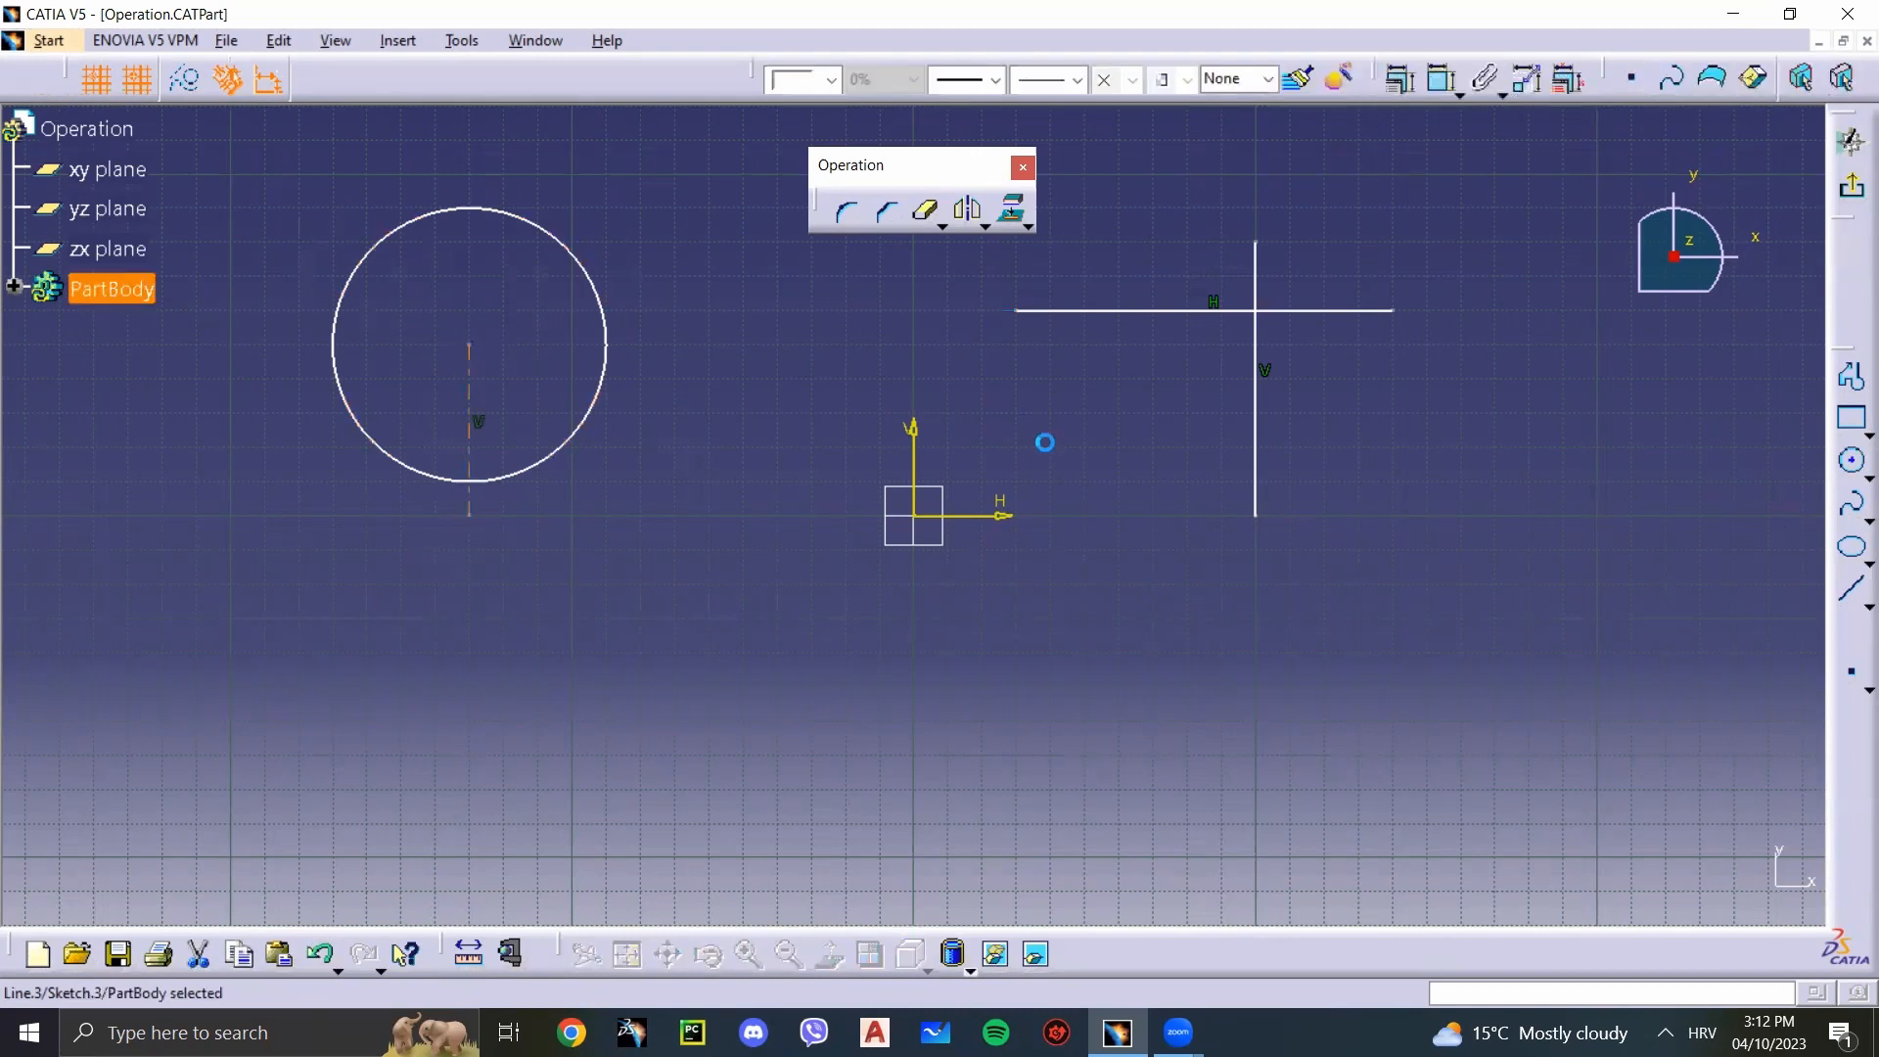
{"action": "left_click", "coordinate": [470, 345]}
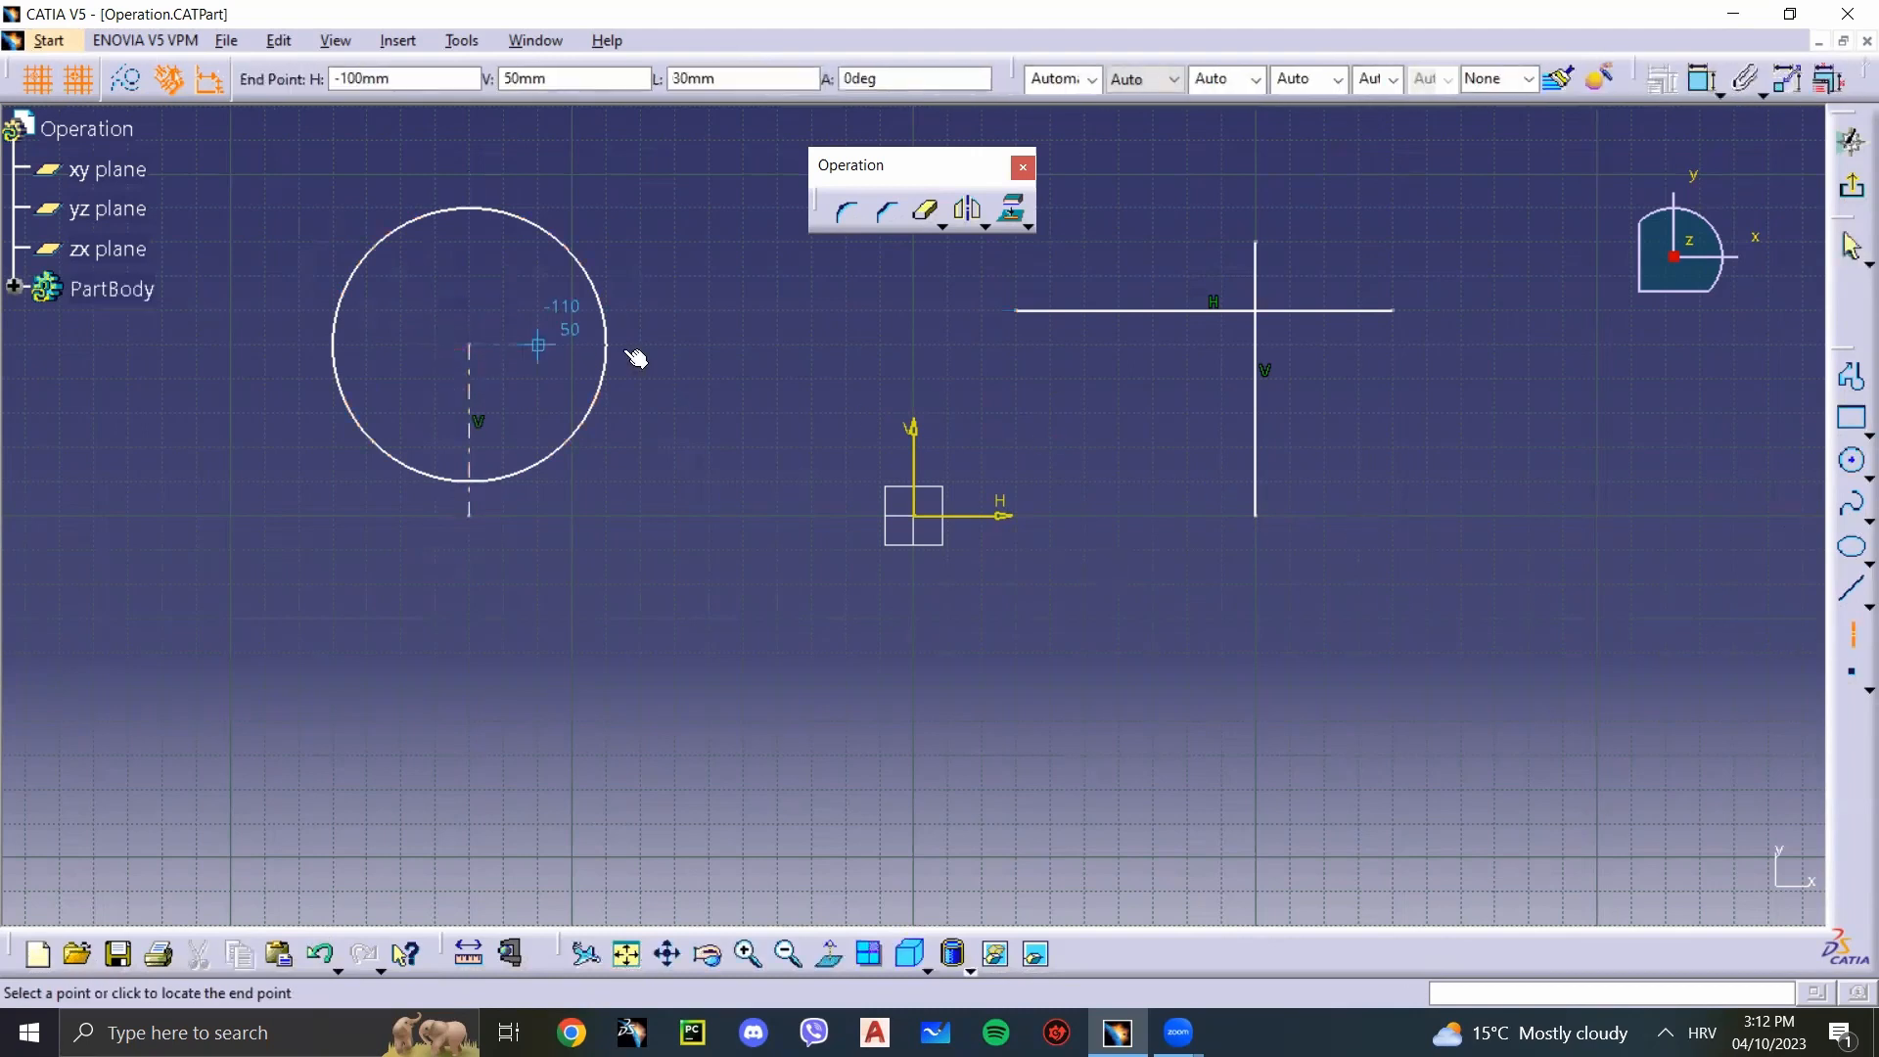
{"action": "left_click", "coordinate": [641, 344]}
{"action": "key", "text": "Escape"}
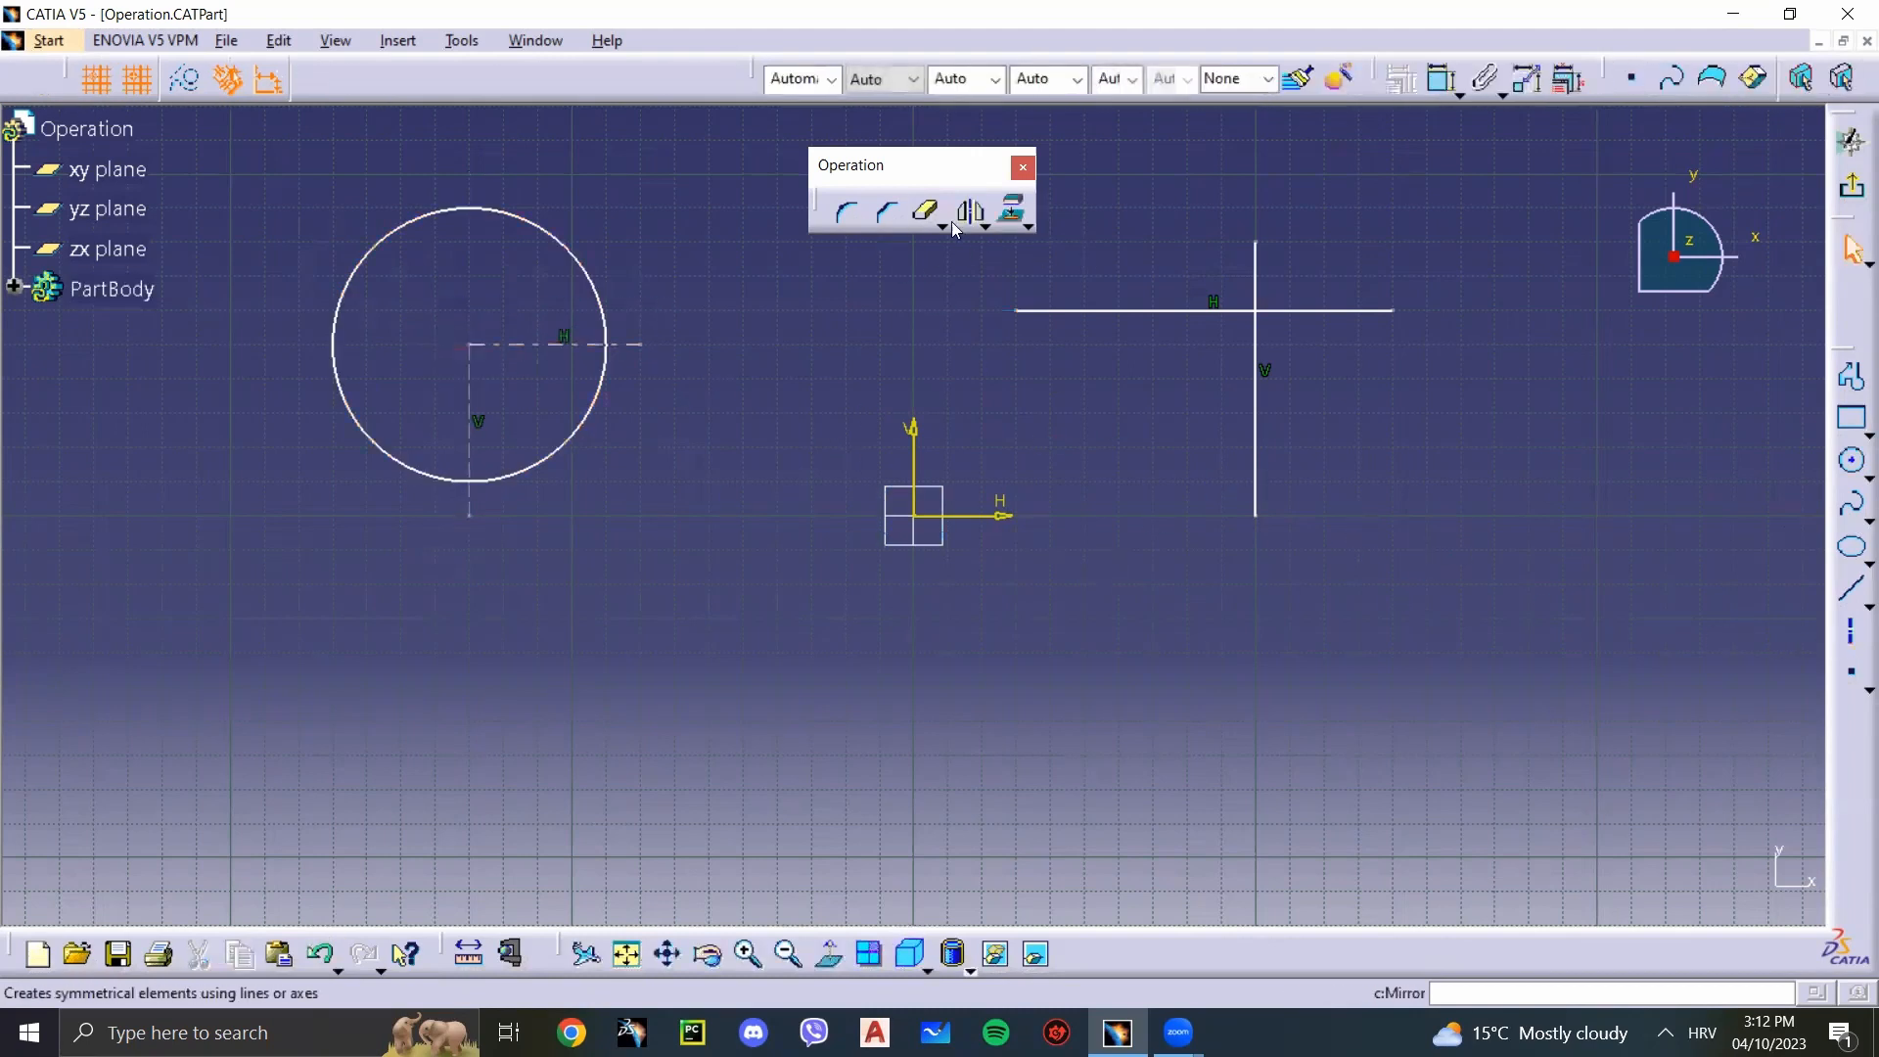
Step: Remove the three-quarter arc outside the two axis lines with Quick Trim, leaving the lower-right quarter arc
{"action": "left_click", "coordinate": [984, 226]}
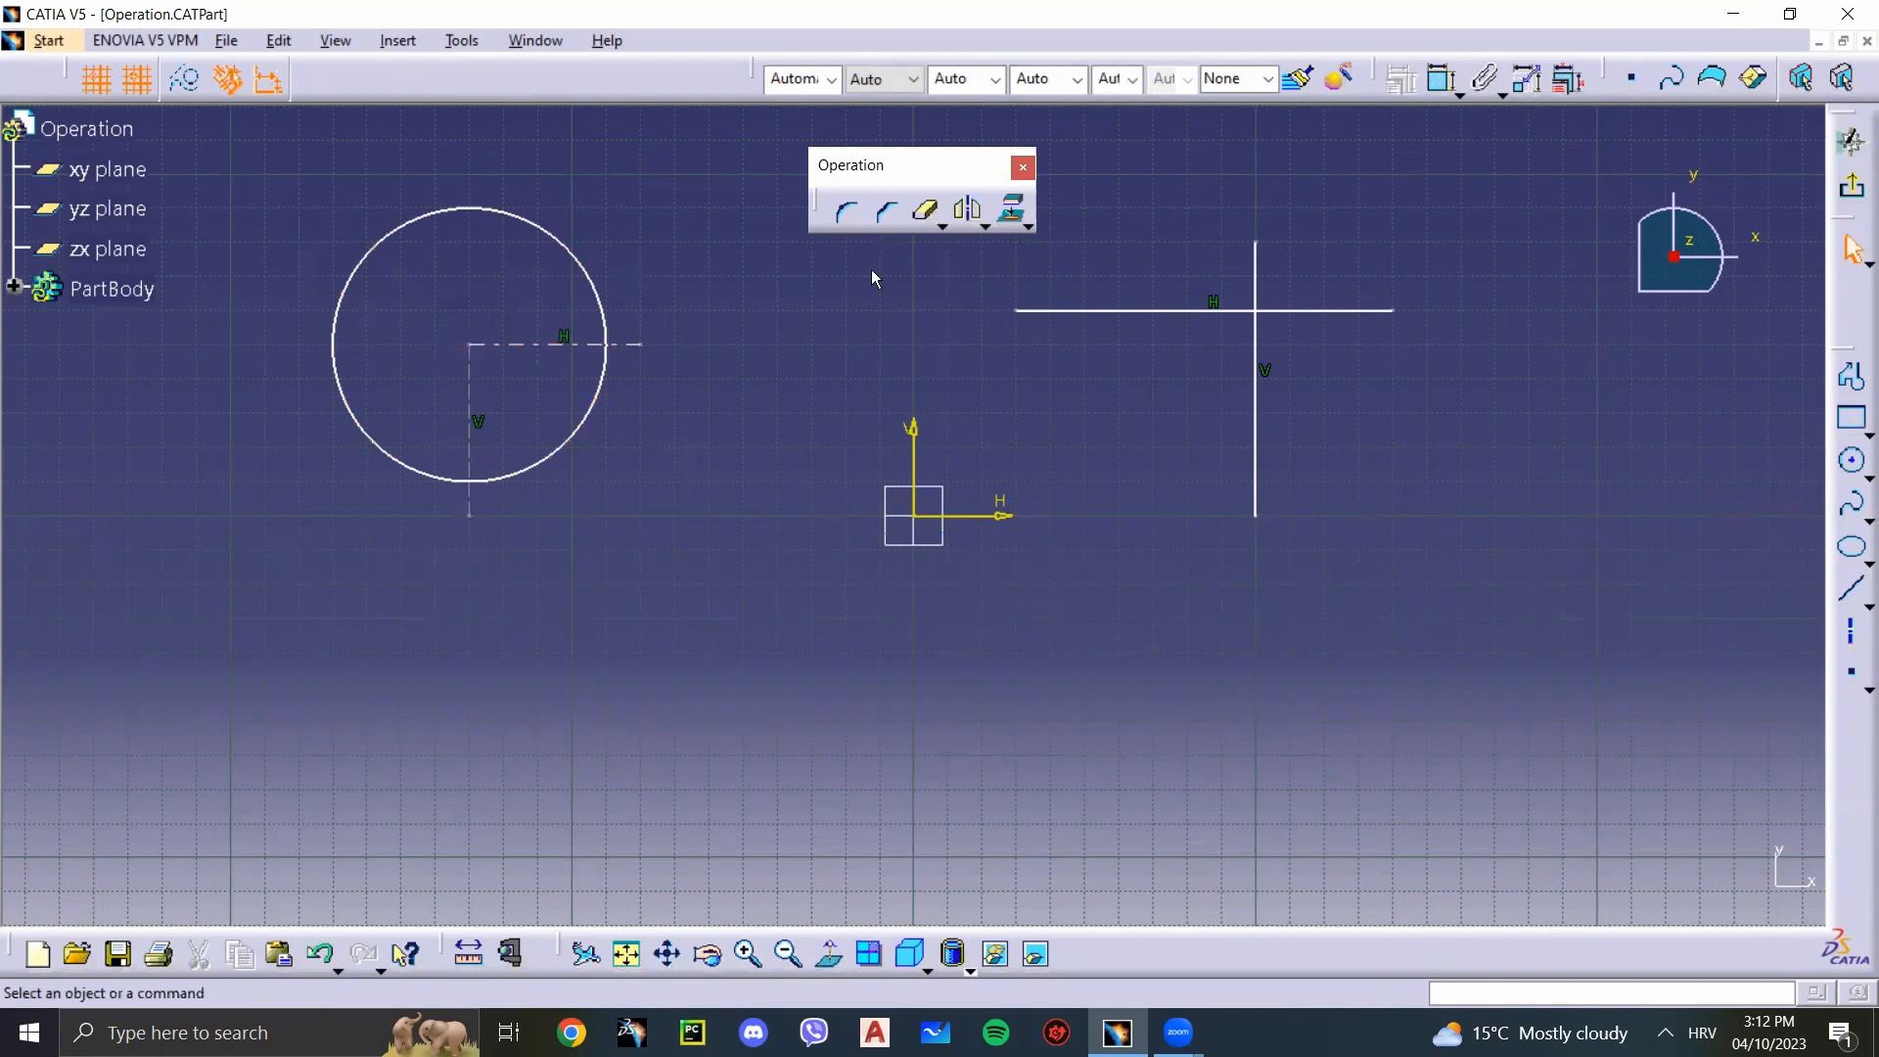
{"action": "left_click", "coordinate": [925, 211]}
{"action": "left_click", "coordinate": [403, 232]}
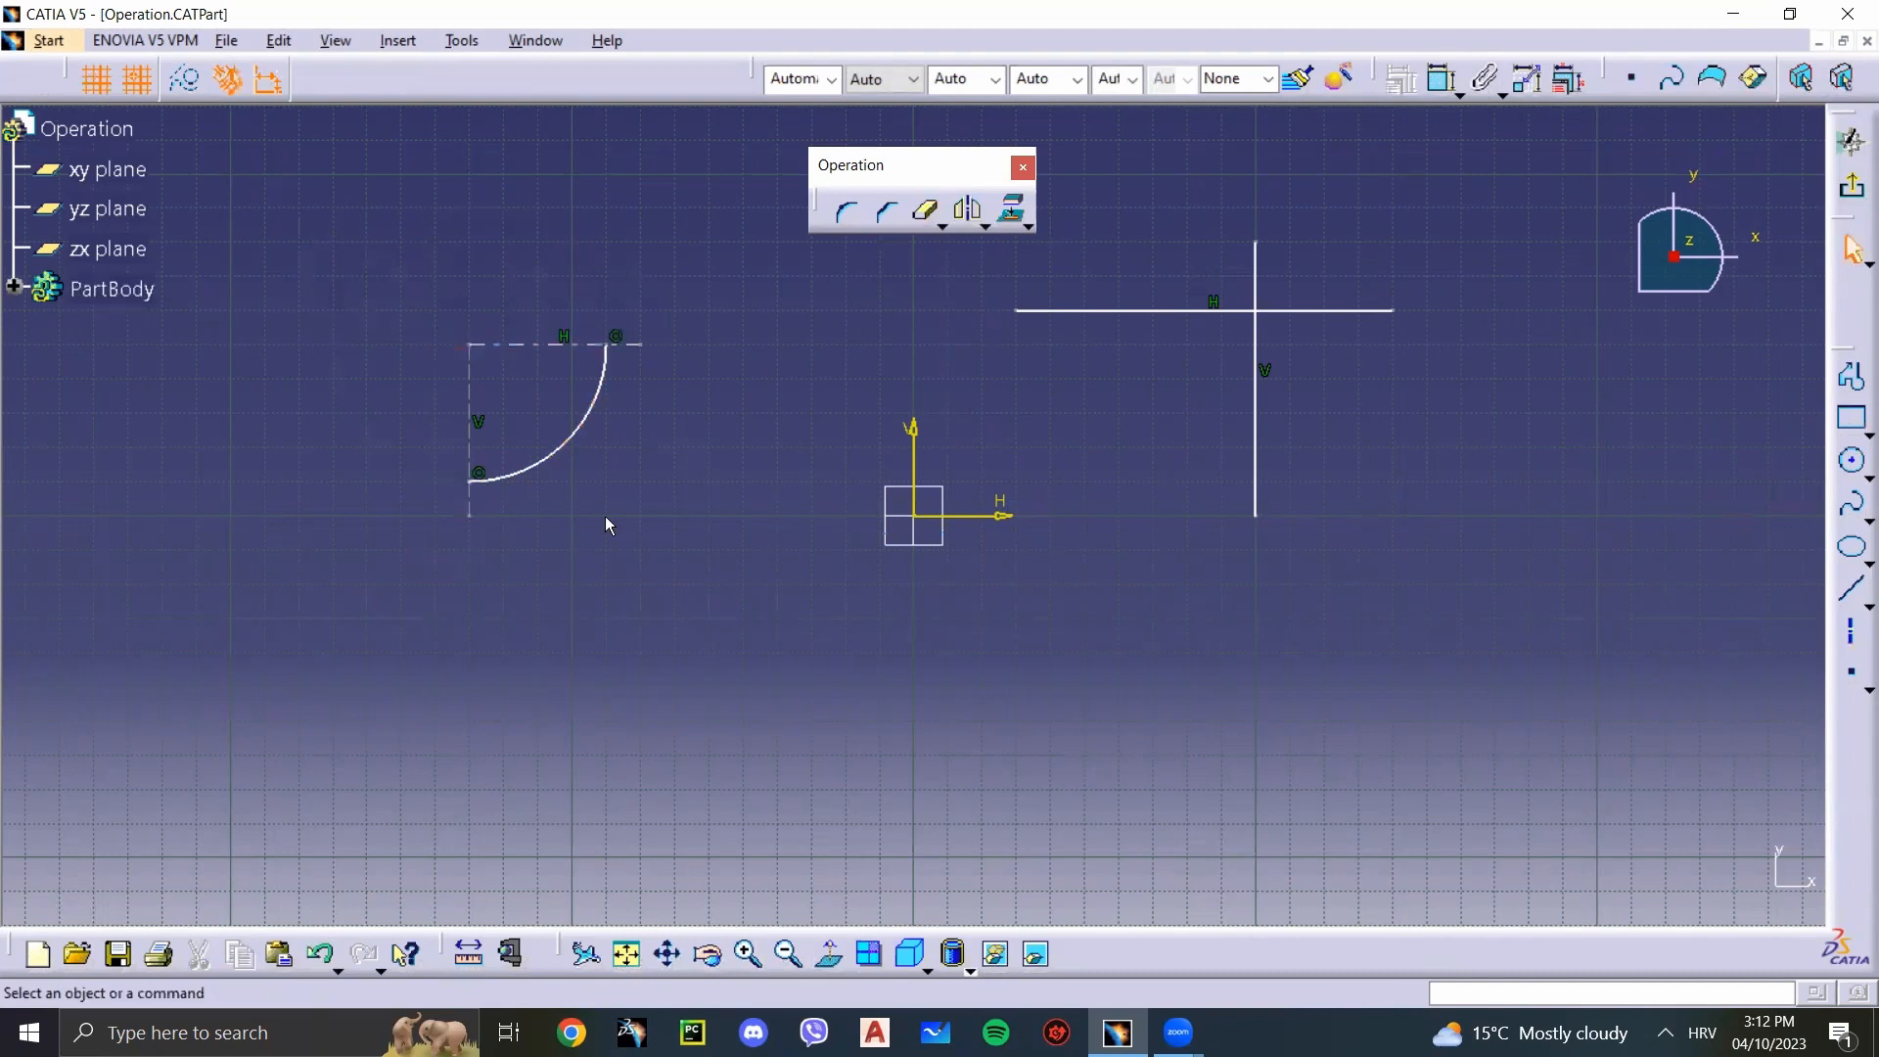
Step: Try Close Arc on the quarter arc, and undo it
{"action": "left_click", "coordinate": [943, 226]}
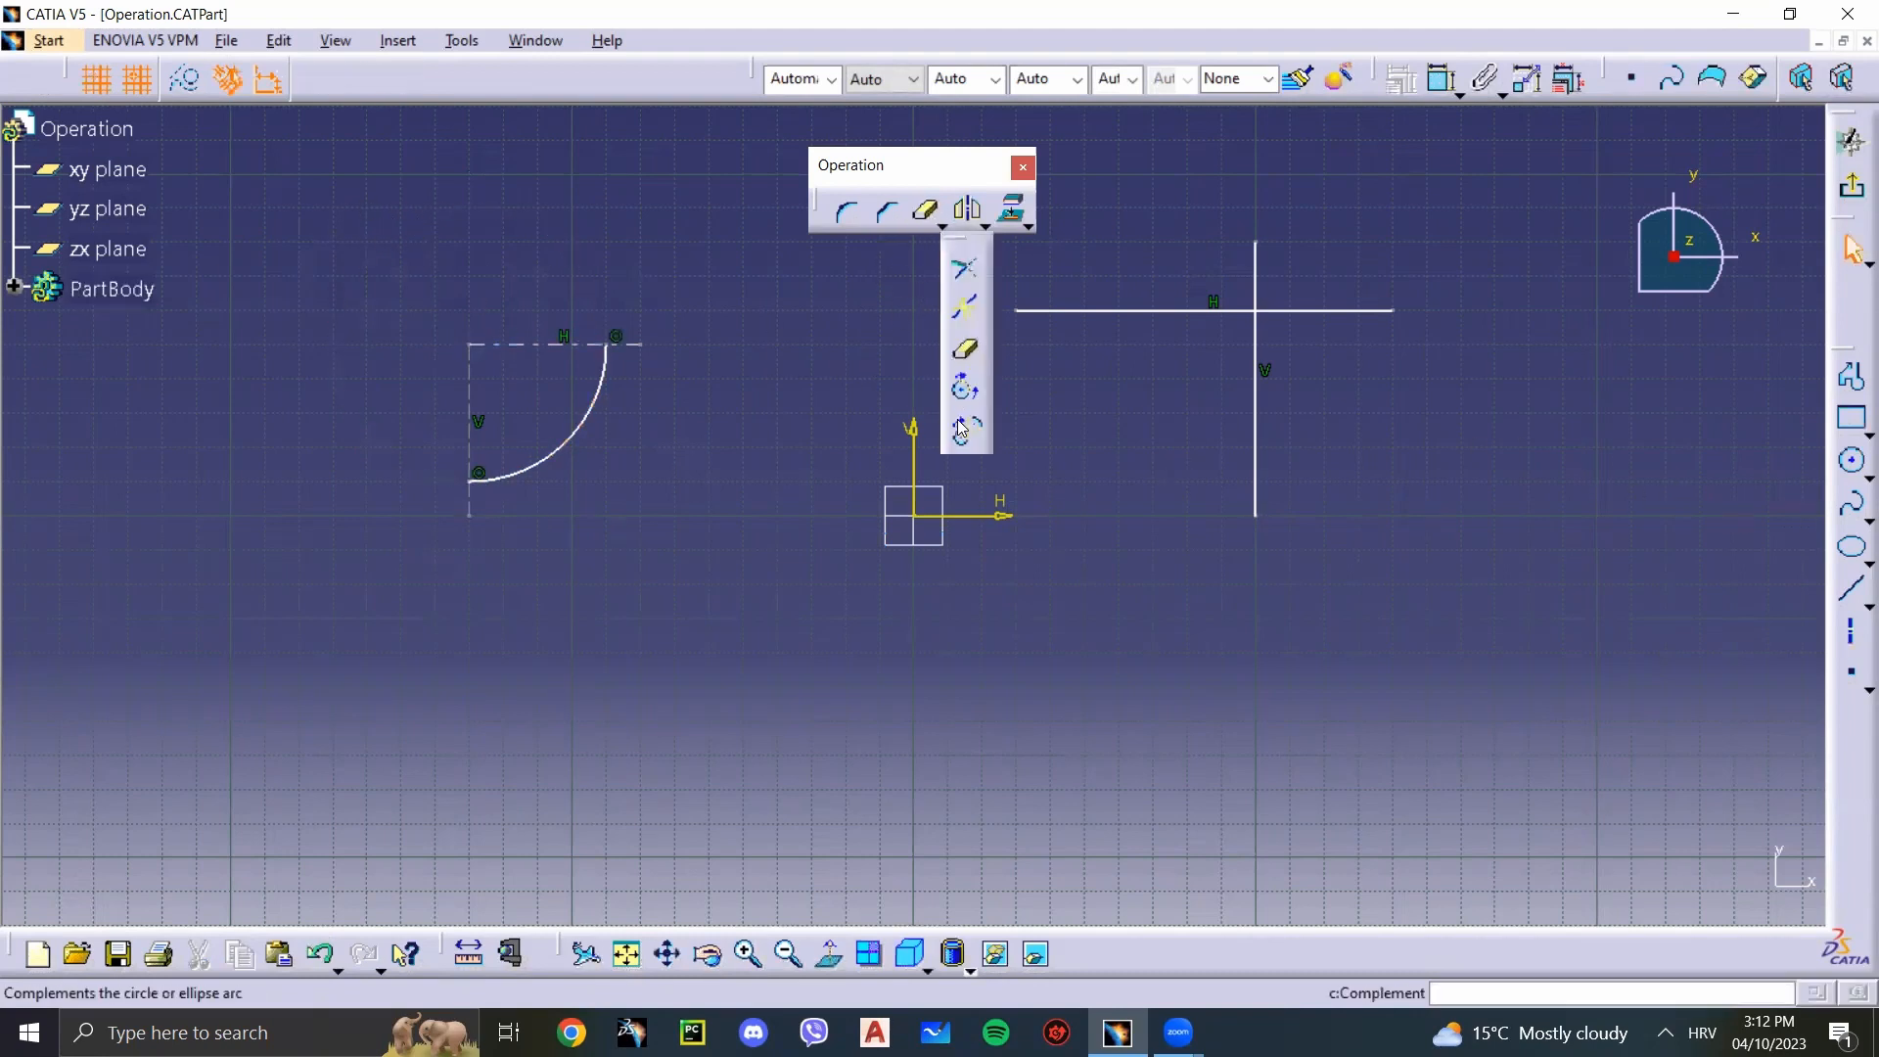
{"action": "left_click", "coordinate": [967, 396]}
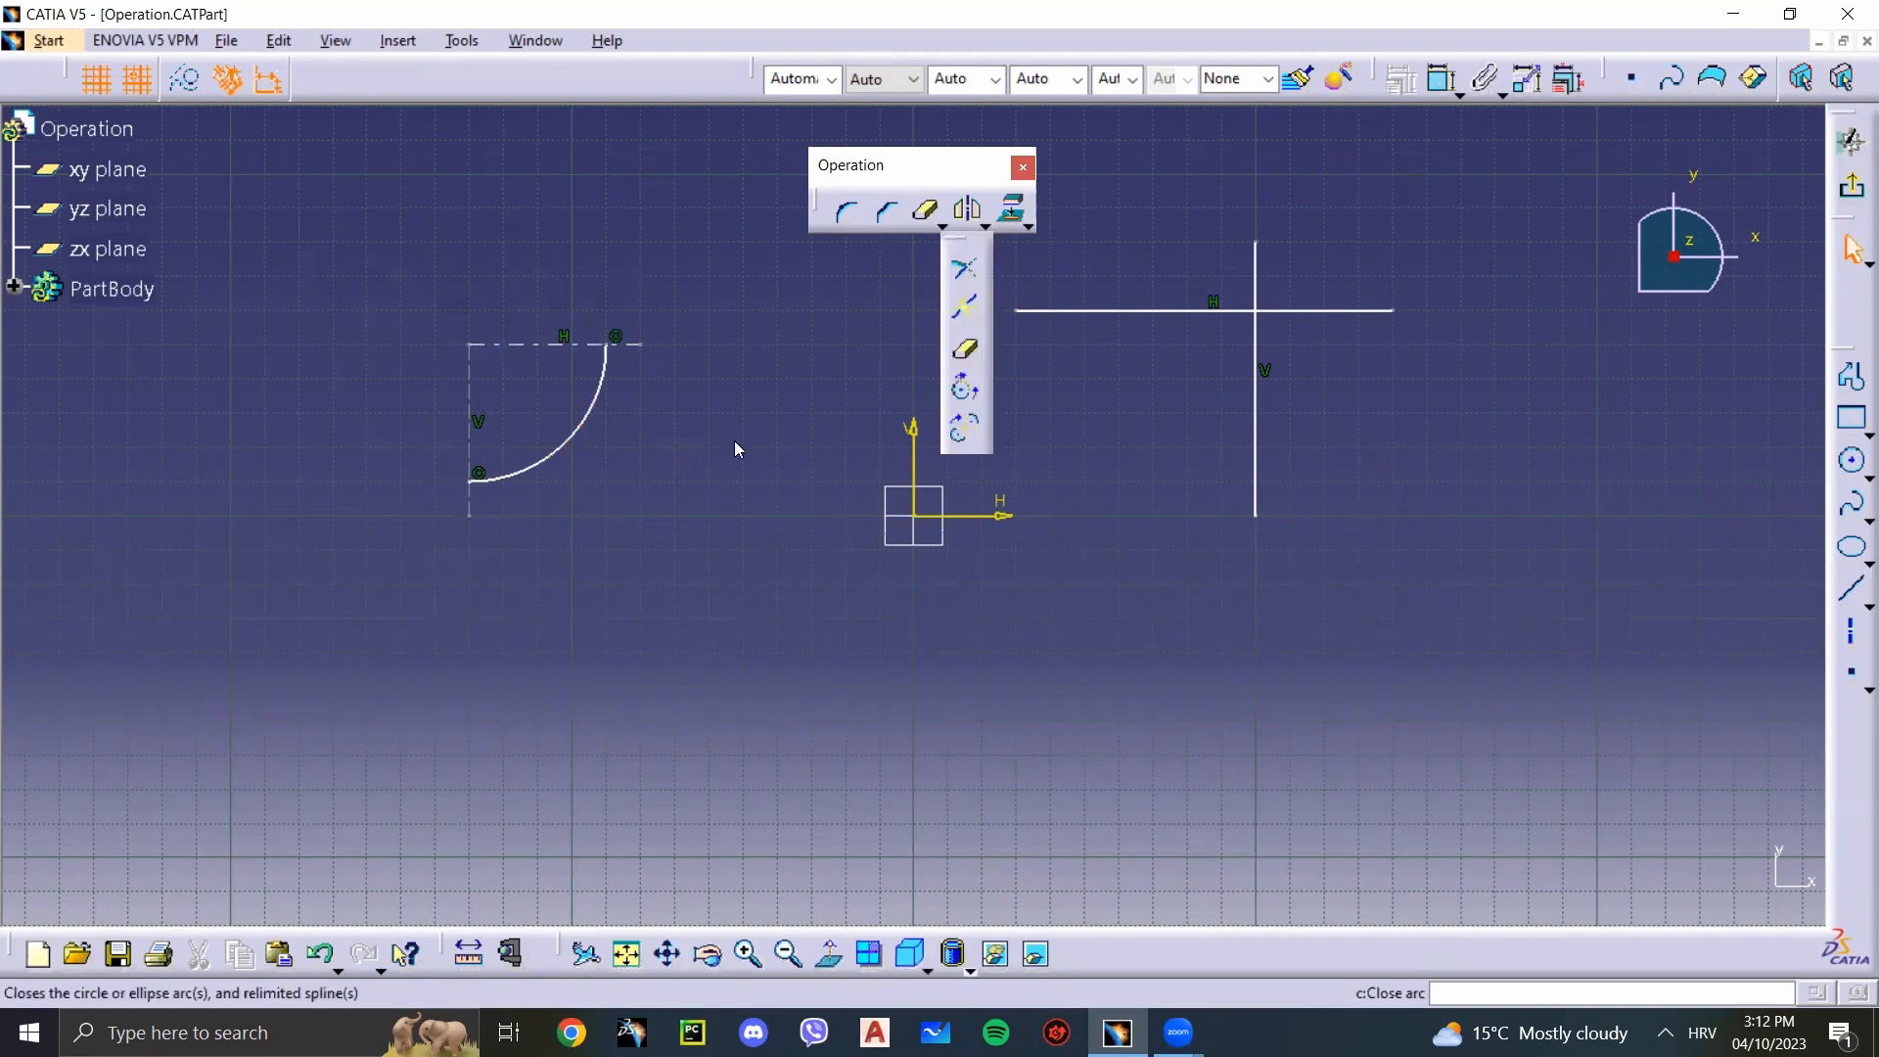
{"action": "left_click", "coordinate": [565, 453]}
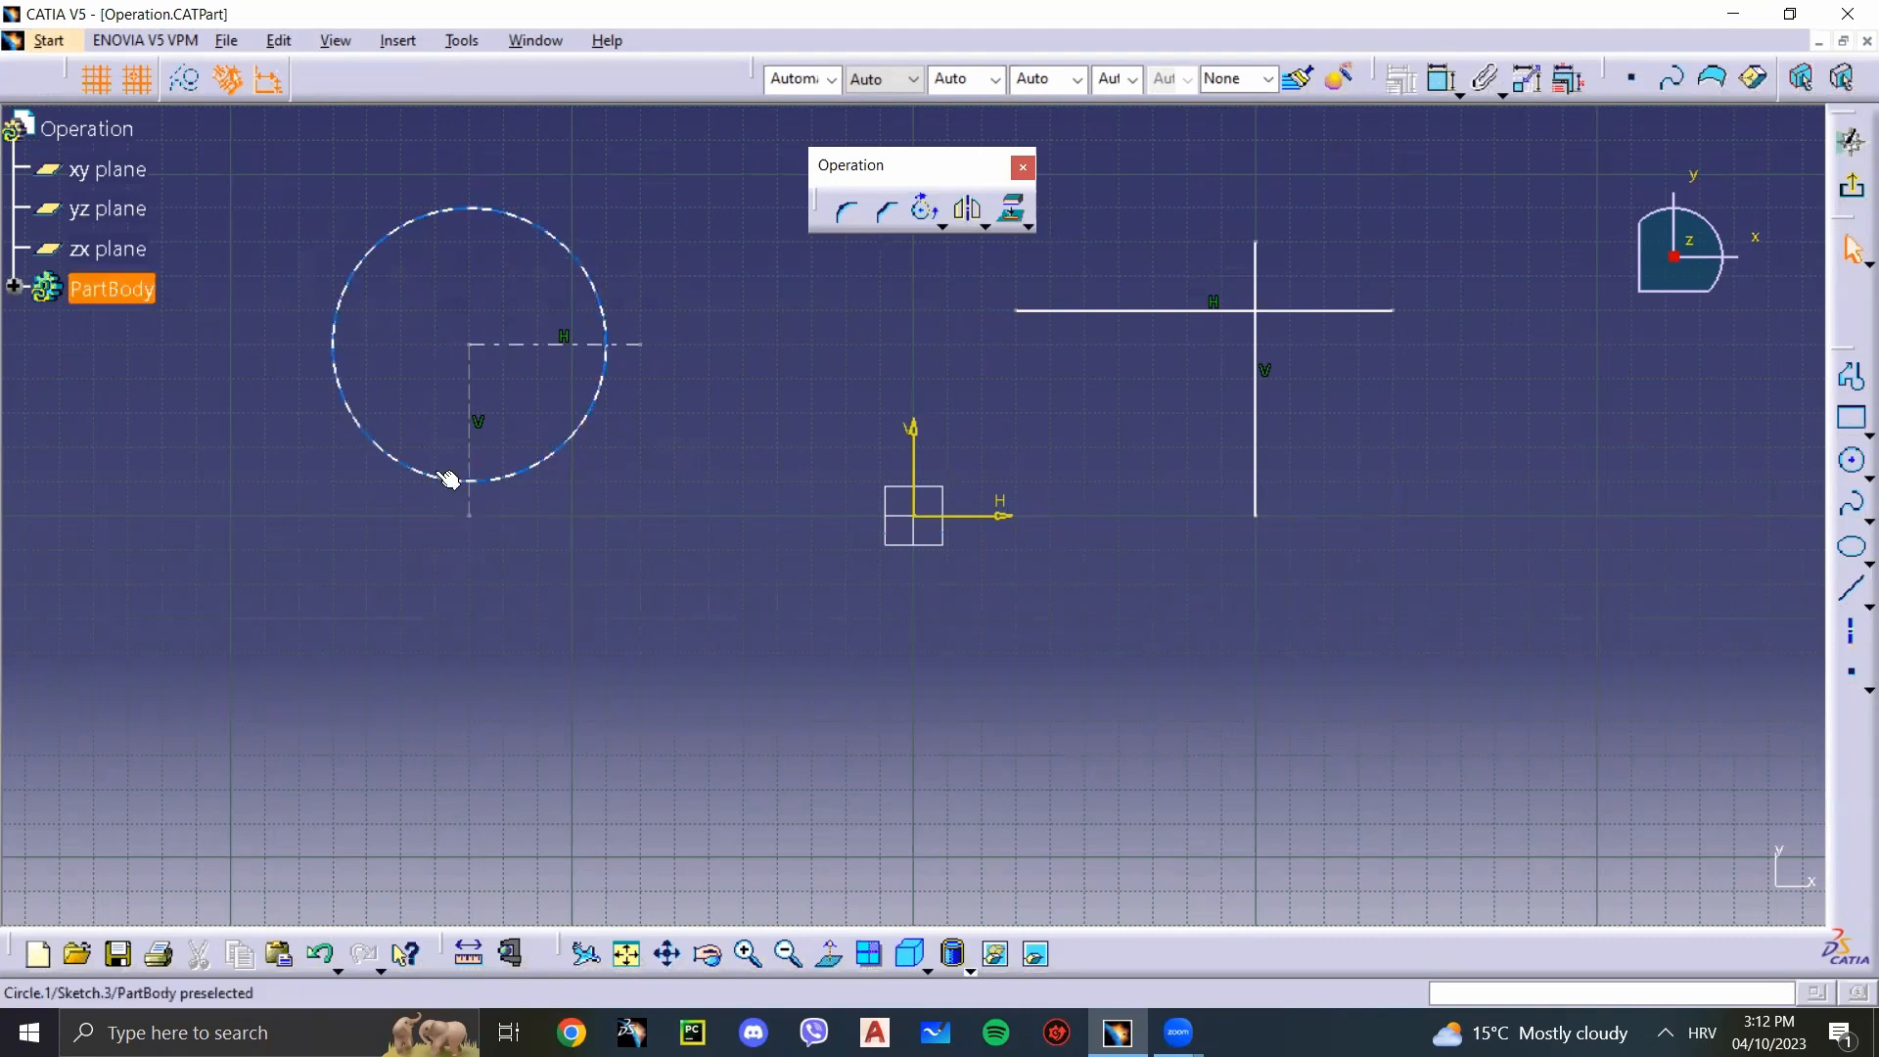
{"action": "key", "text": "ctrl+z"}
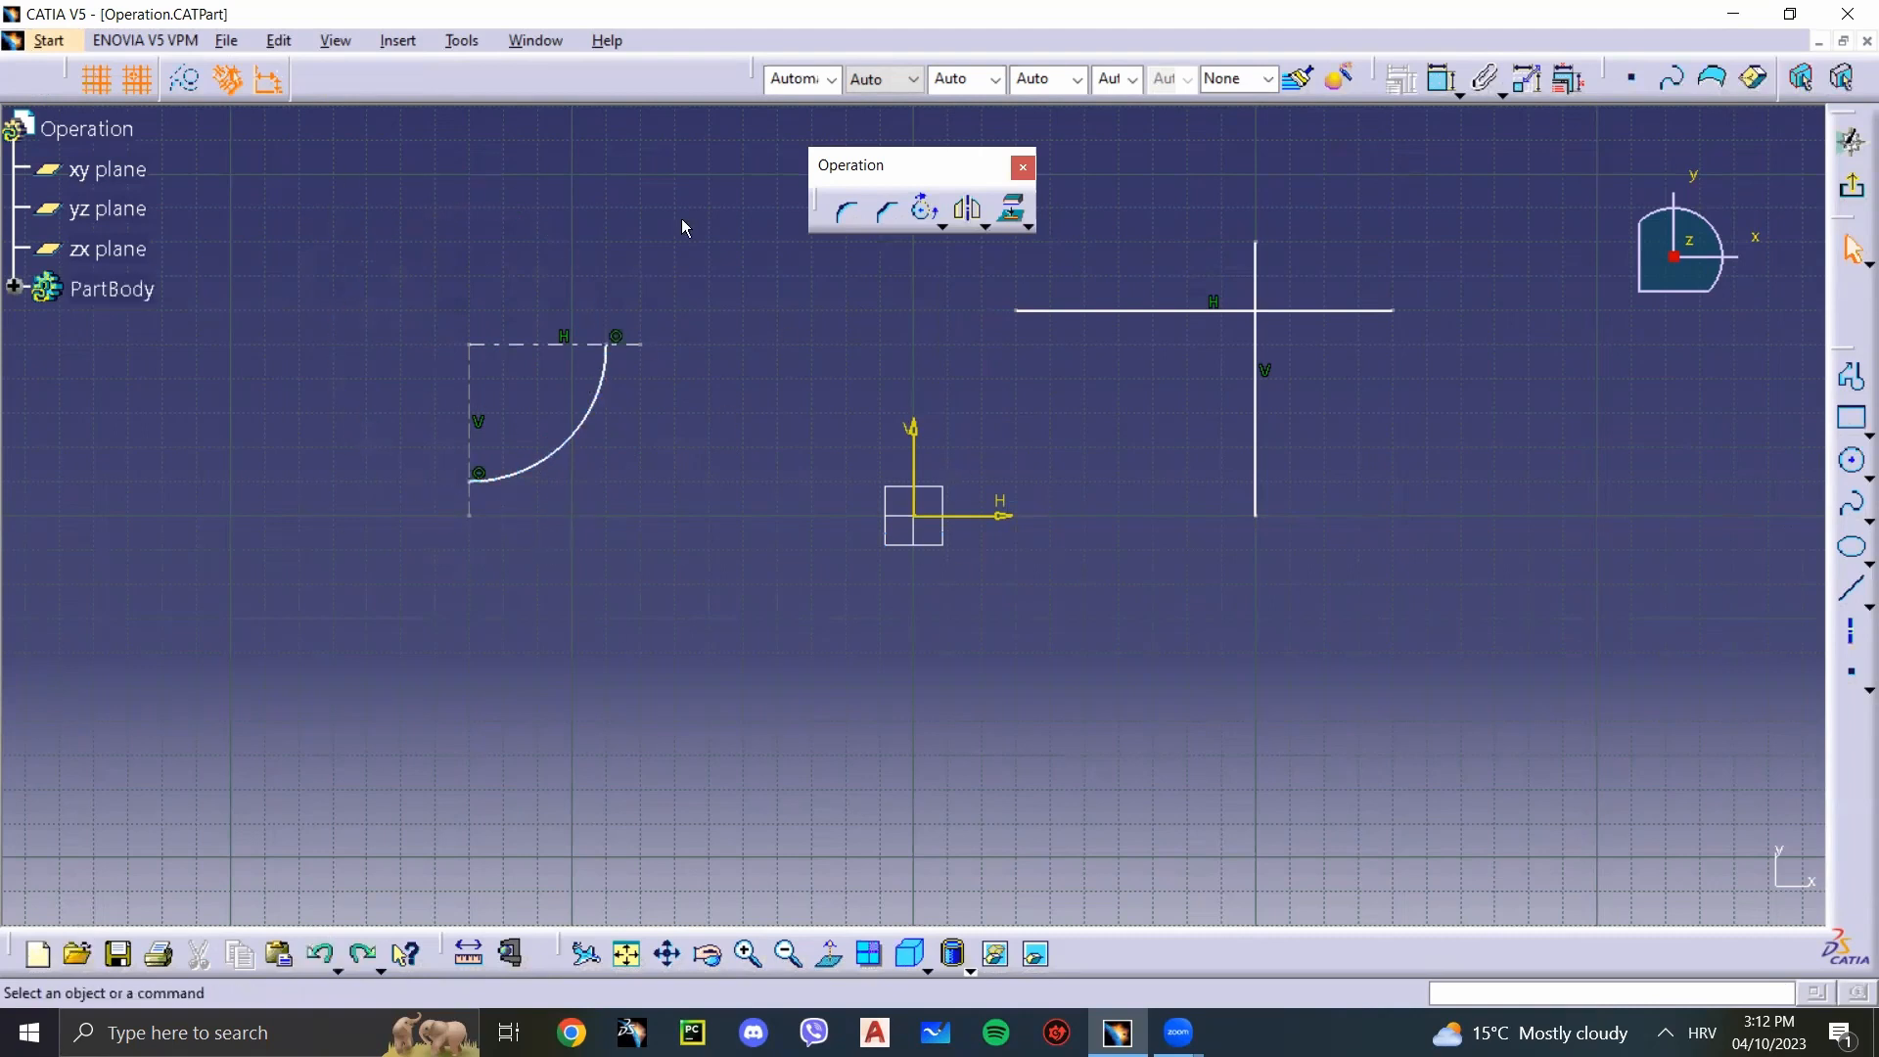
Step: Replace the quarter arc with its three-quarter complement using Complement, and apply Complement again to return to the quarter arc
{"action": "left_click", "coordinate": [939, 227]}
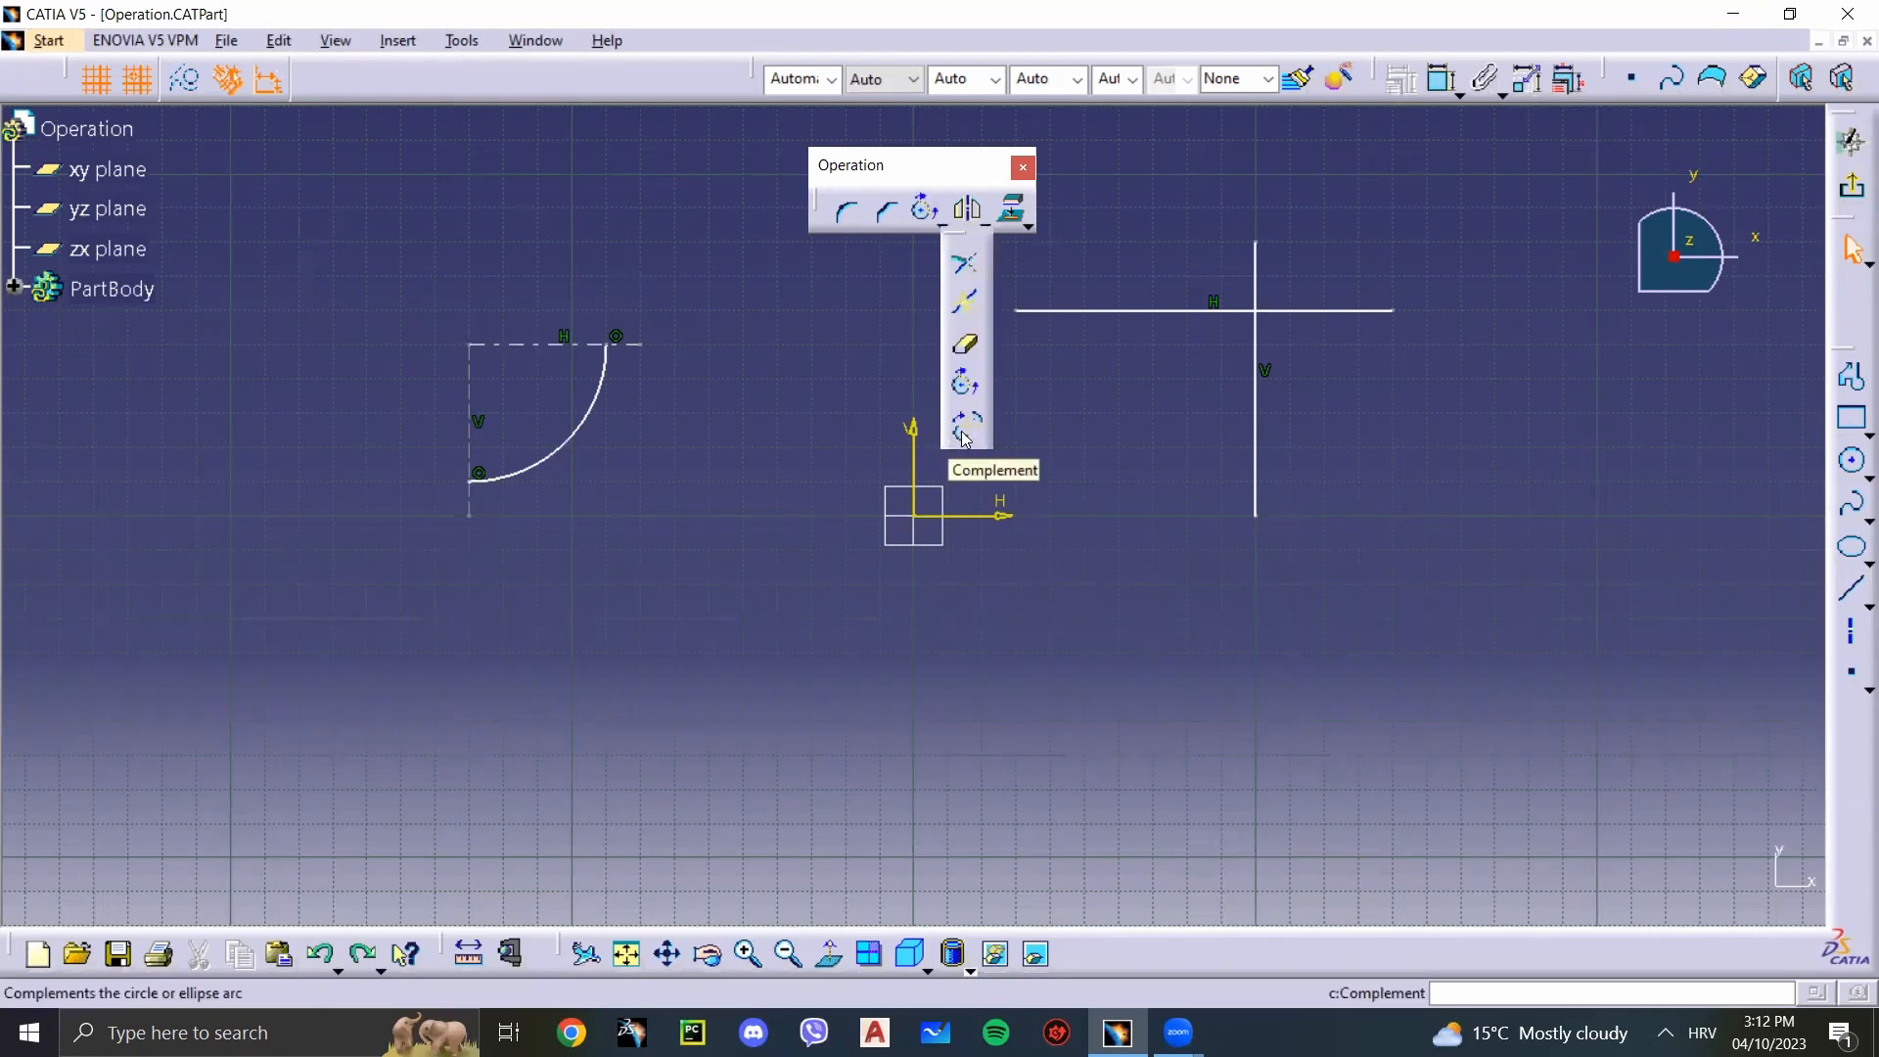
{"action": "left_click", "coordinate": [965, 435]}
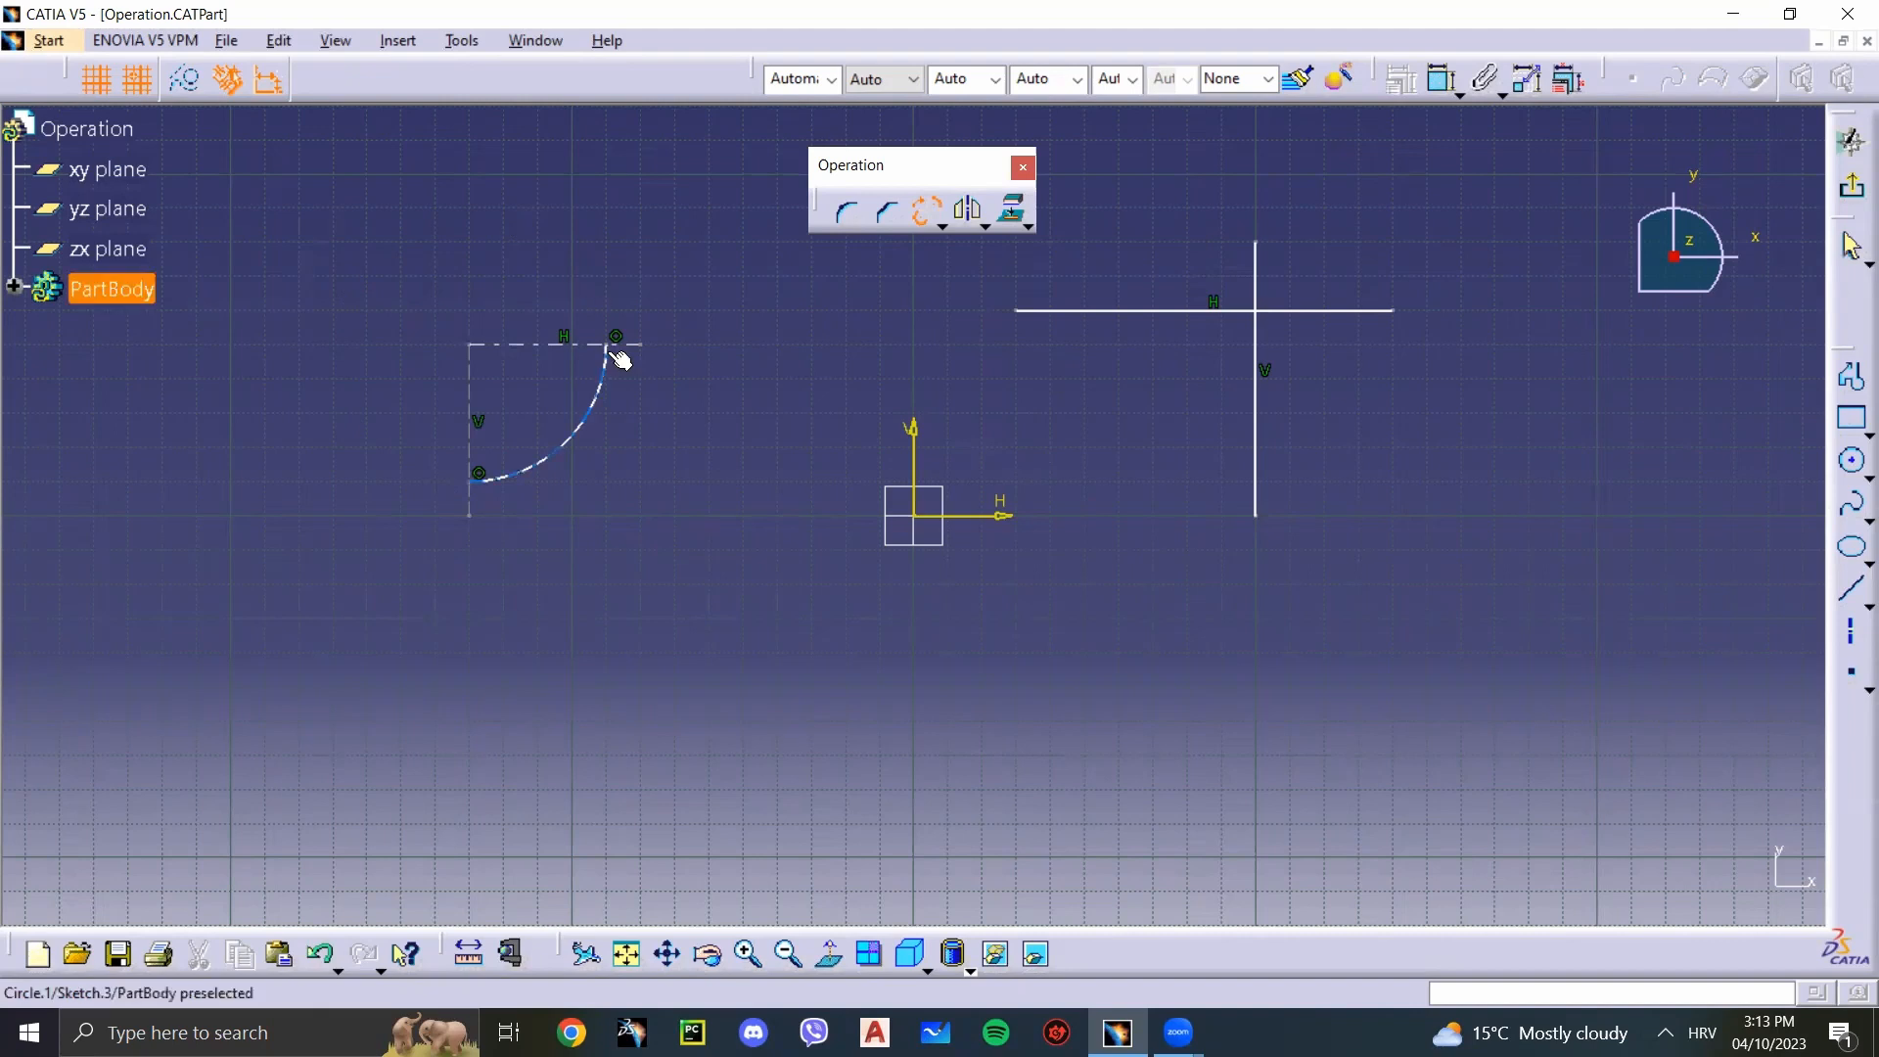
{"action": "left_click", "coordinate": [601, 386]}
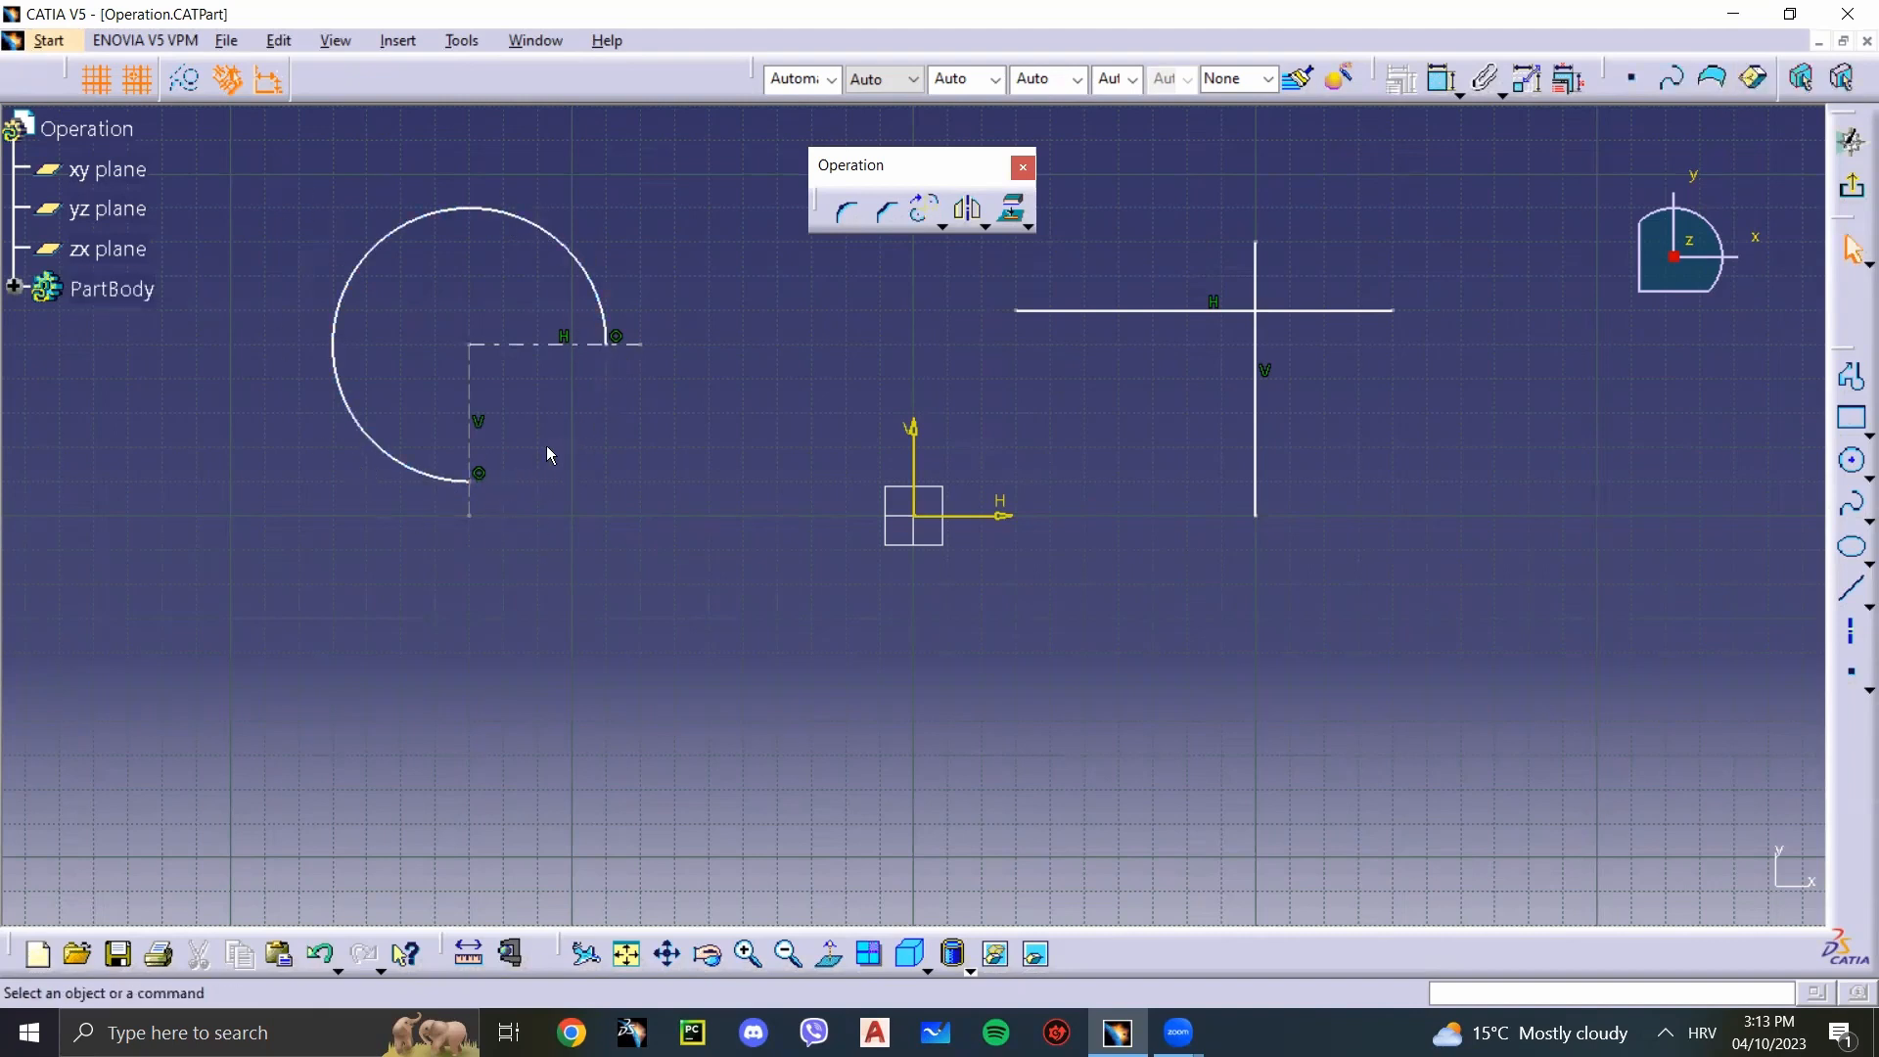
{"action": "left_click", "coordinate": [930, 214]}
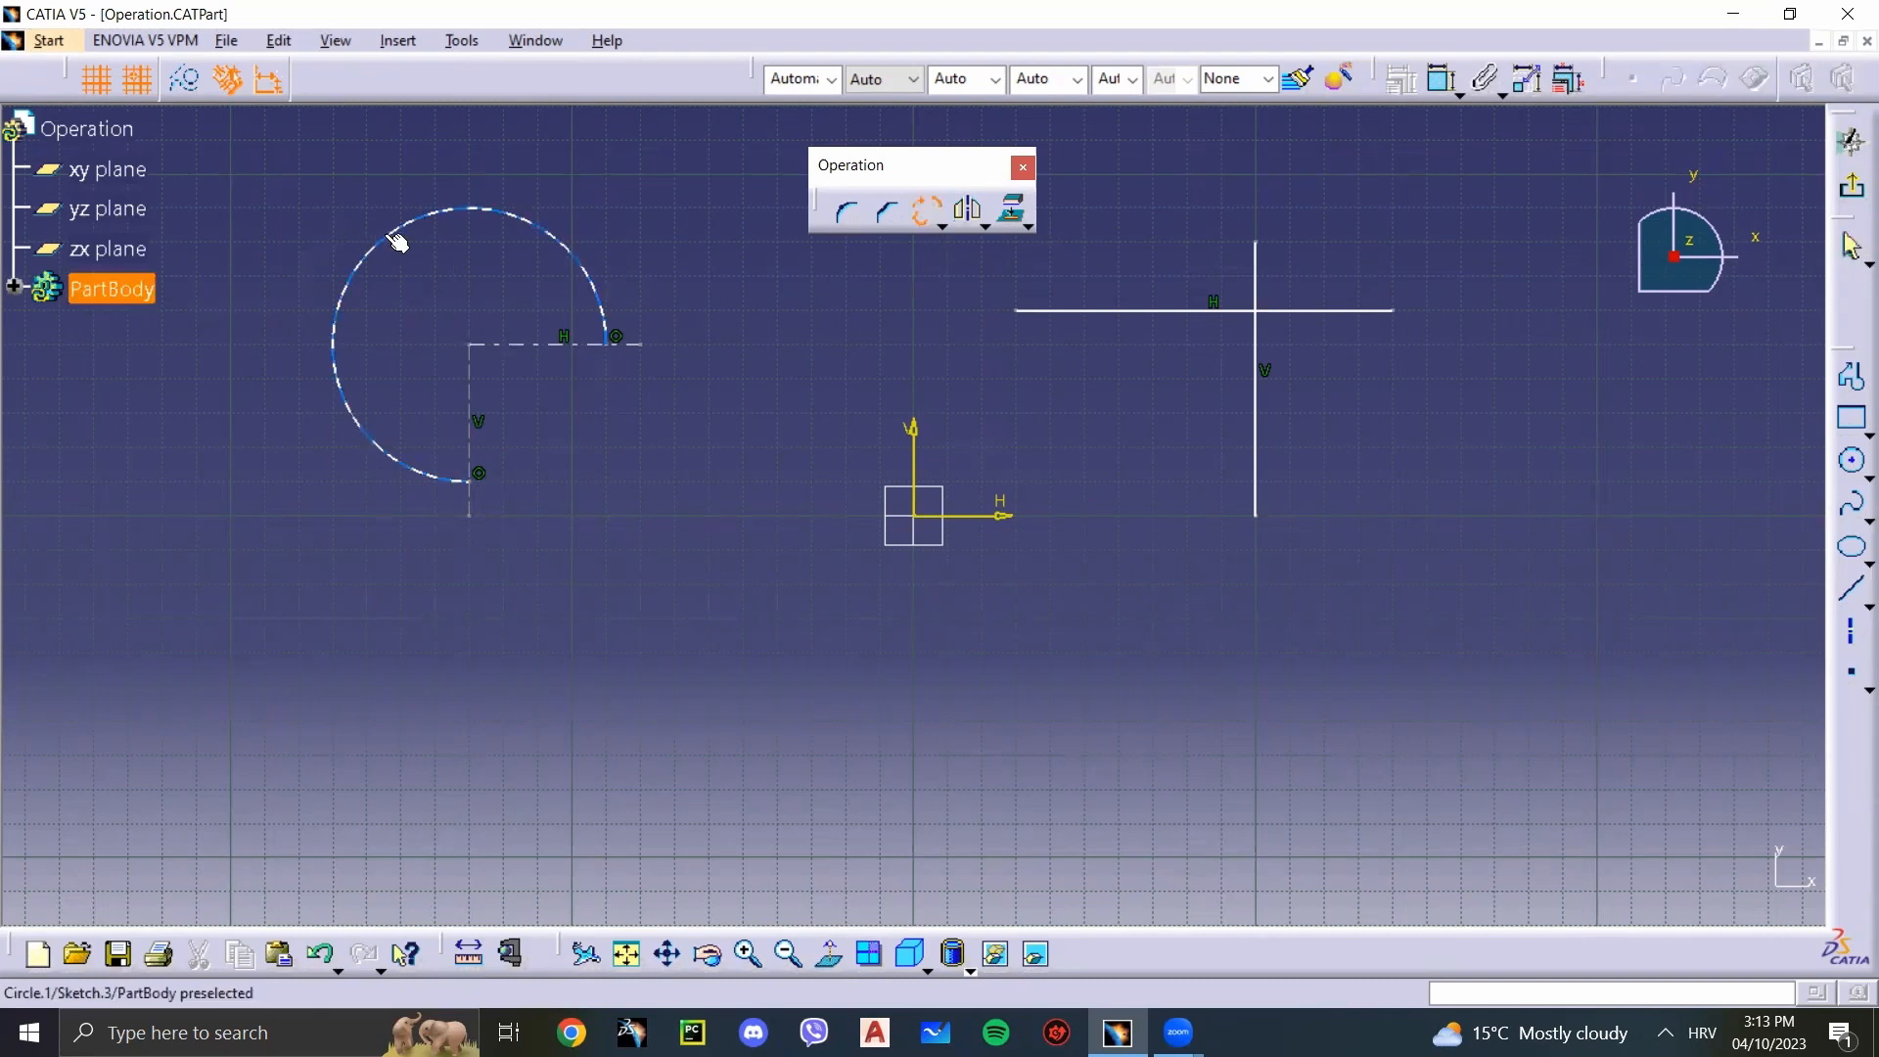
{"action": "left_click", "coordinate": [397, 242]}
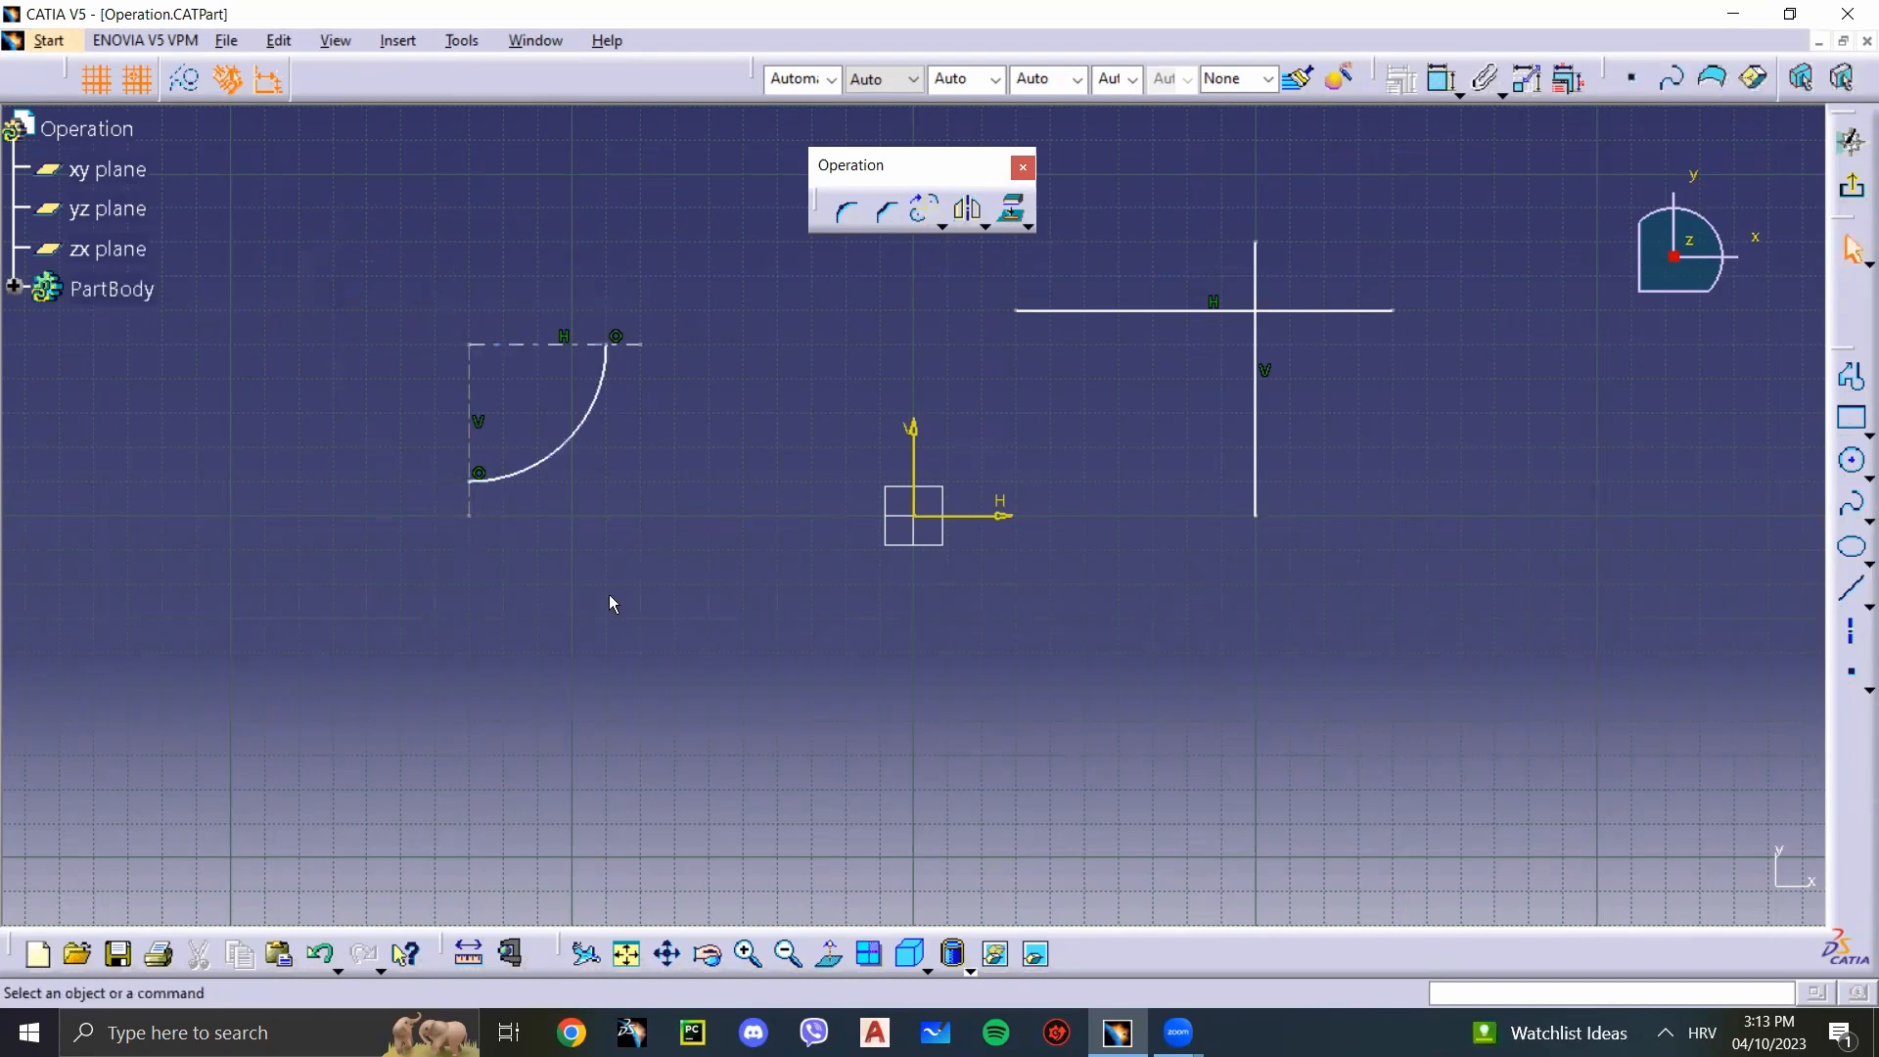
Step: Delete the quarter arc together with its two axis lines
{"action": "left_click", "coordinate": [942, 228]}
{"action": "left_click", "coordinate": [808, 432]}
{"action": "left_click_drag", "start_coordinate": [701, 646], "coordinate": [402, 256]}
{"action": "key", "text": "Delete"}
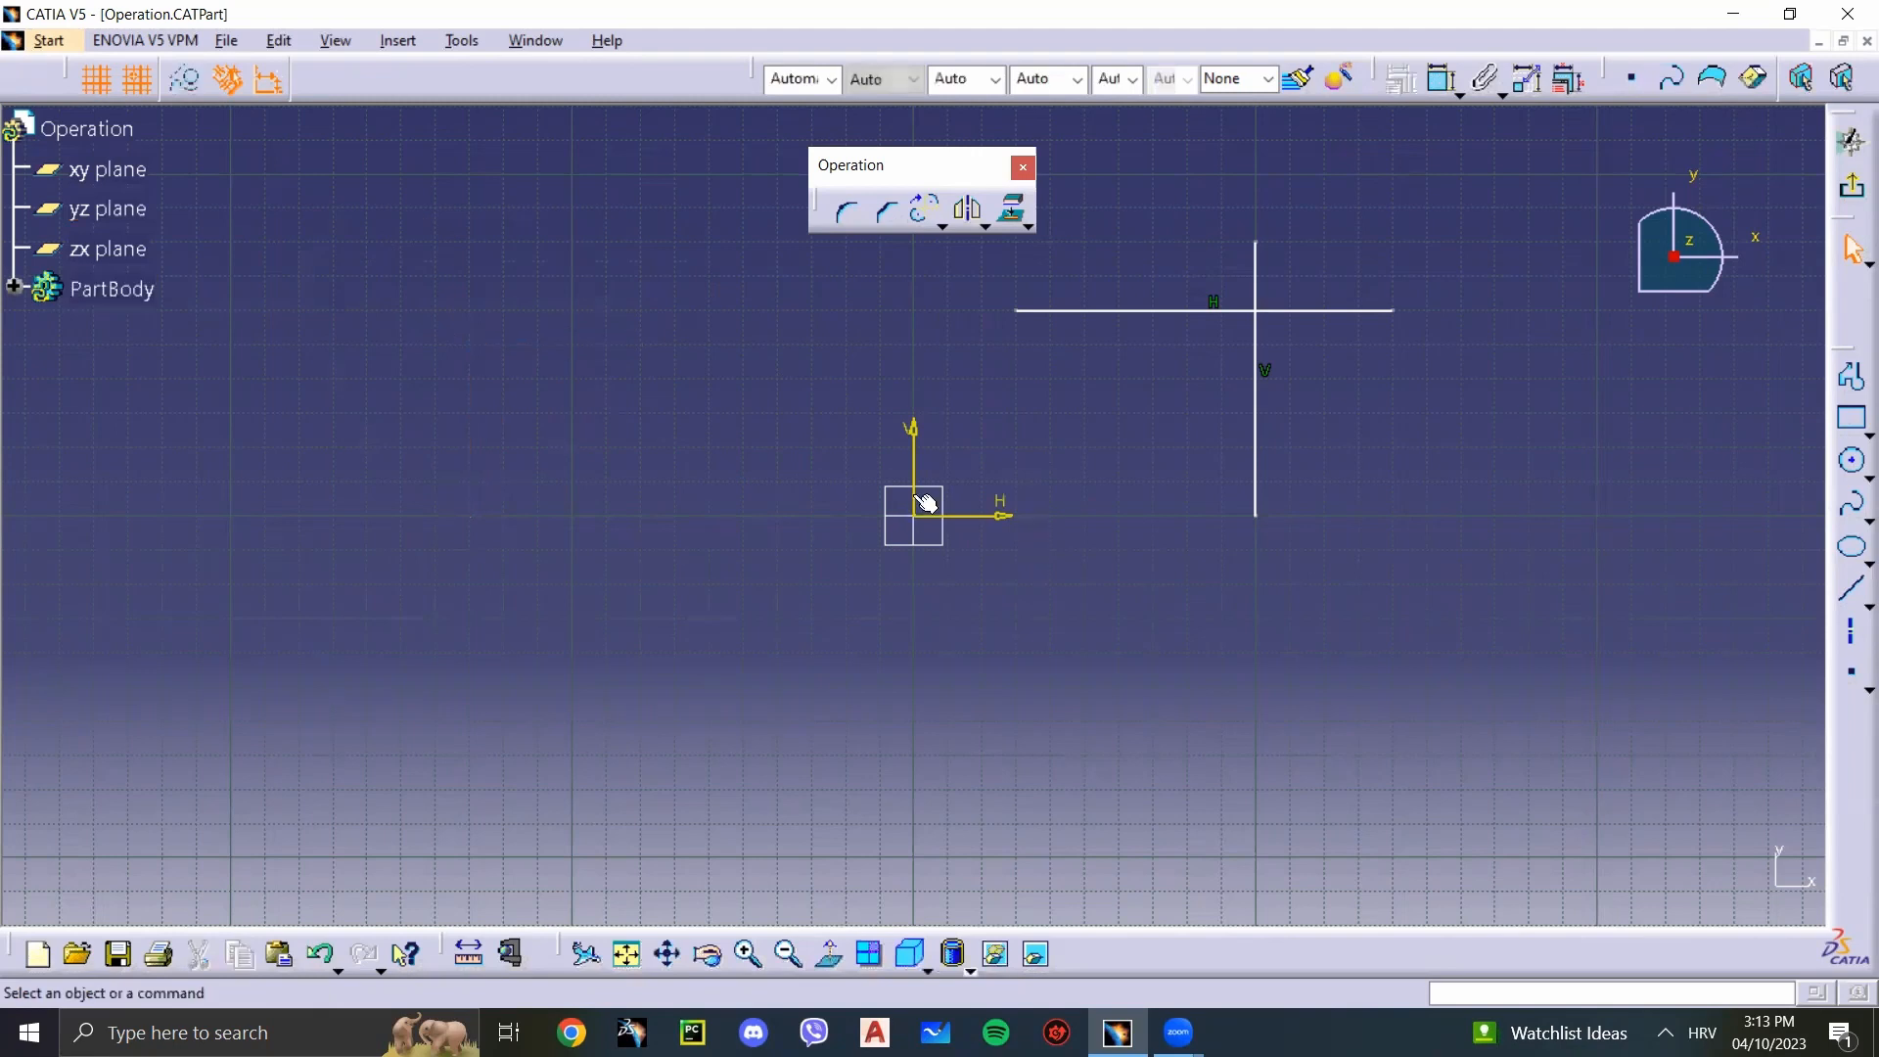
{"action": "left_click", "coordinate": [941, 227]}
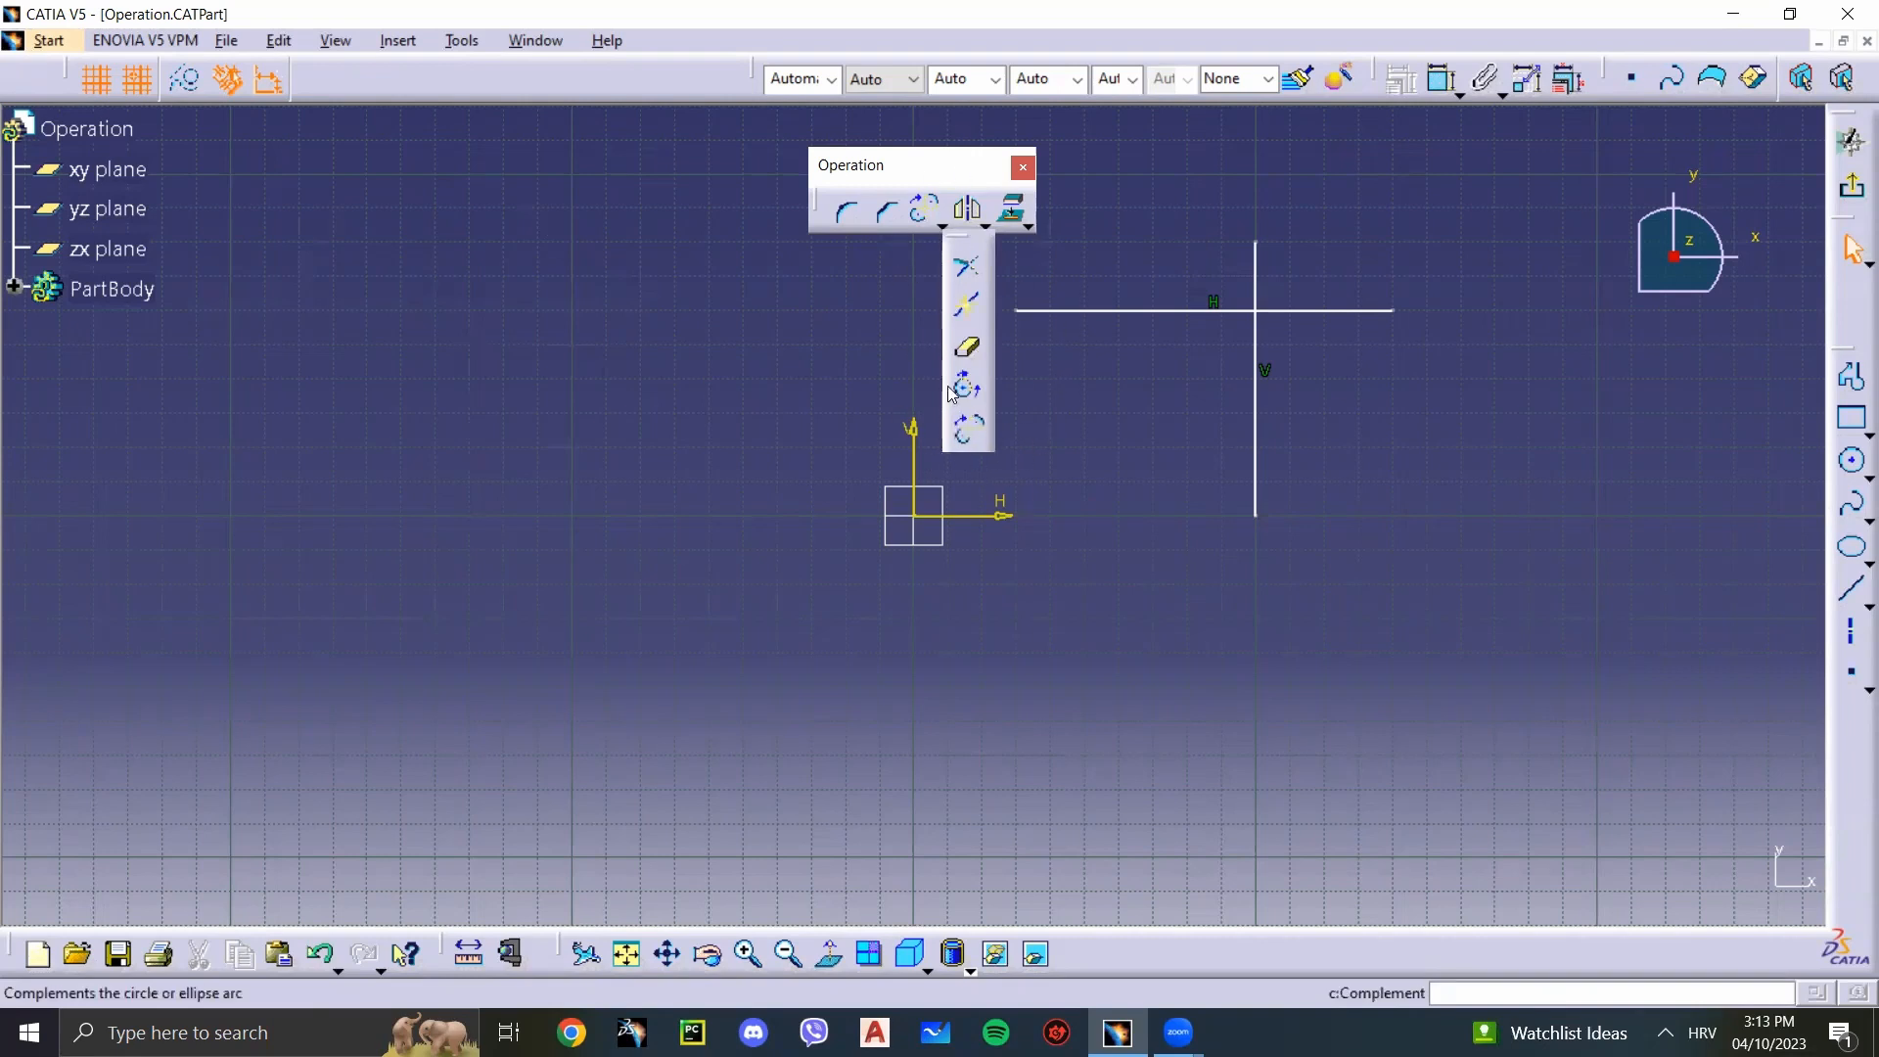
{"action": "left_click", "coordinate": [969, 352]}
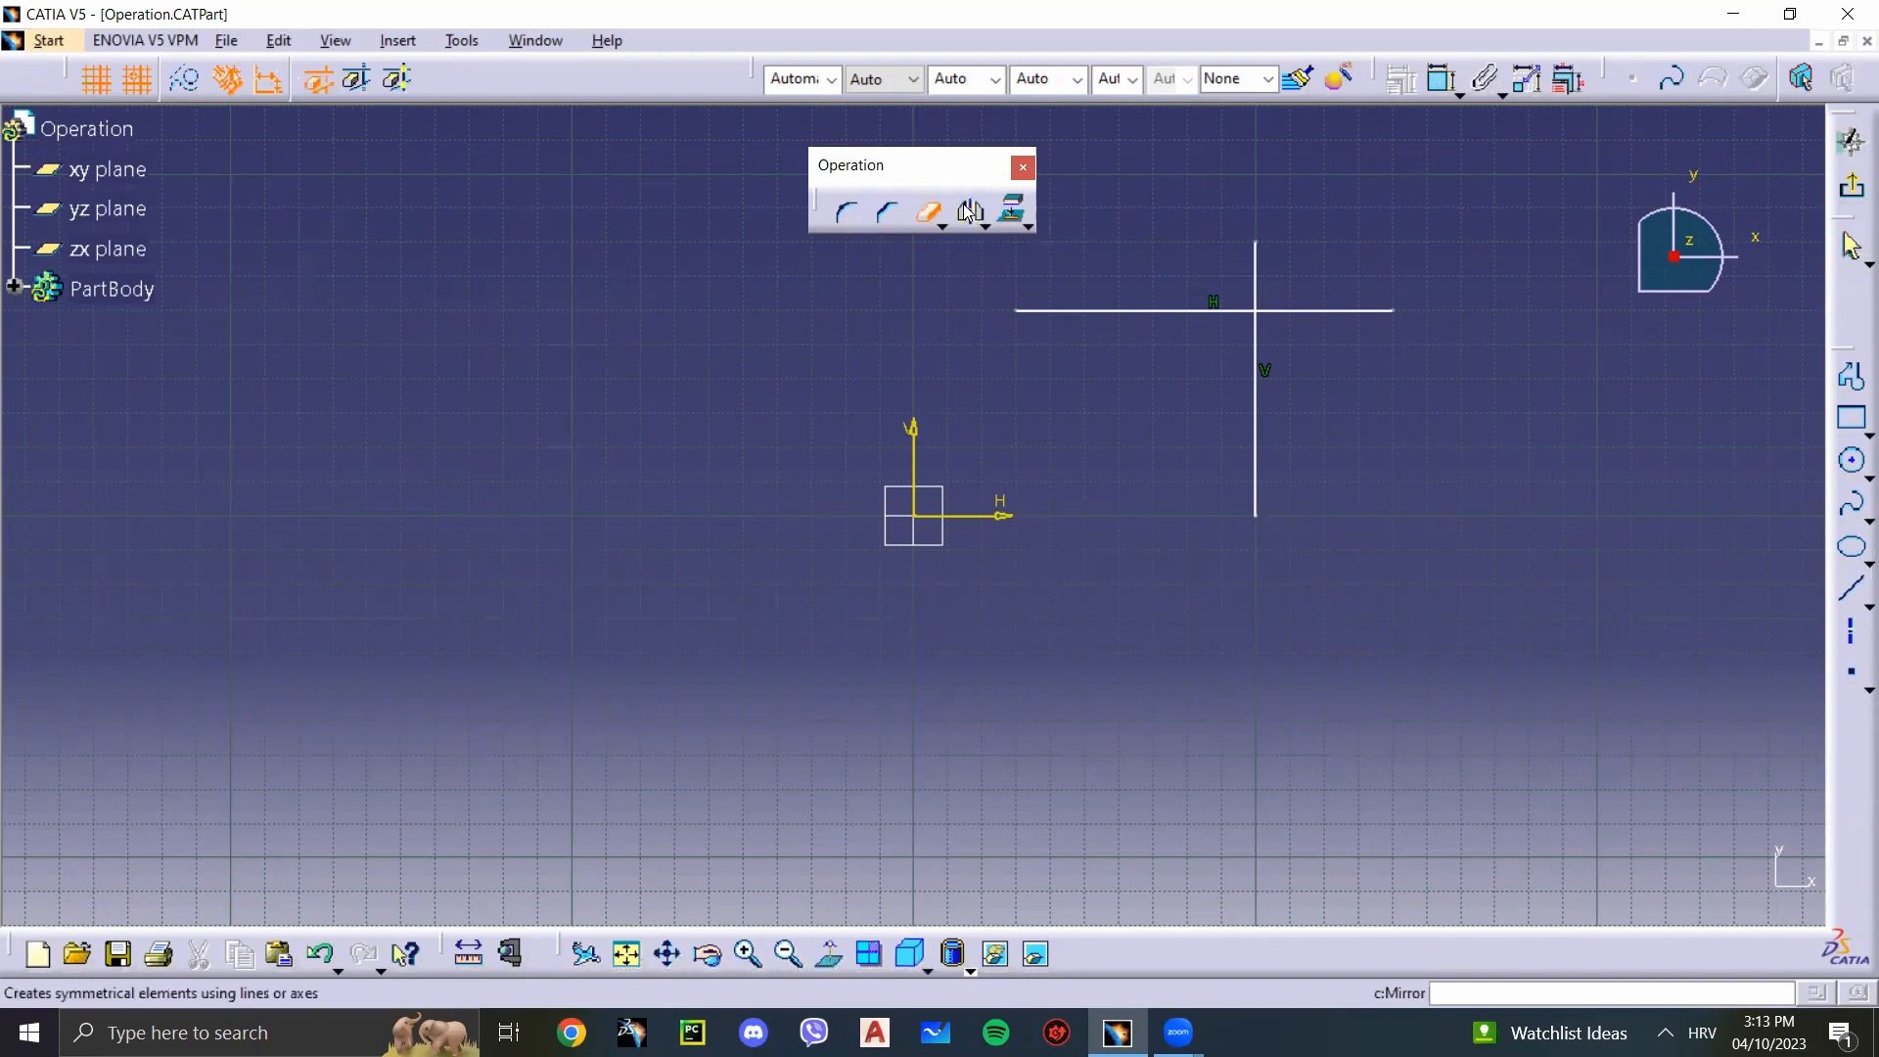
{"action": "left_click", "coordinate": [986, 227]}
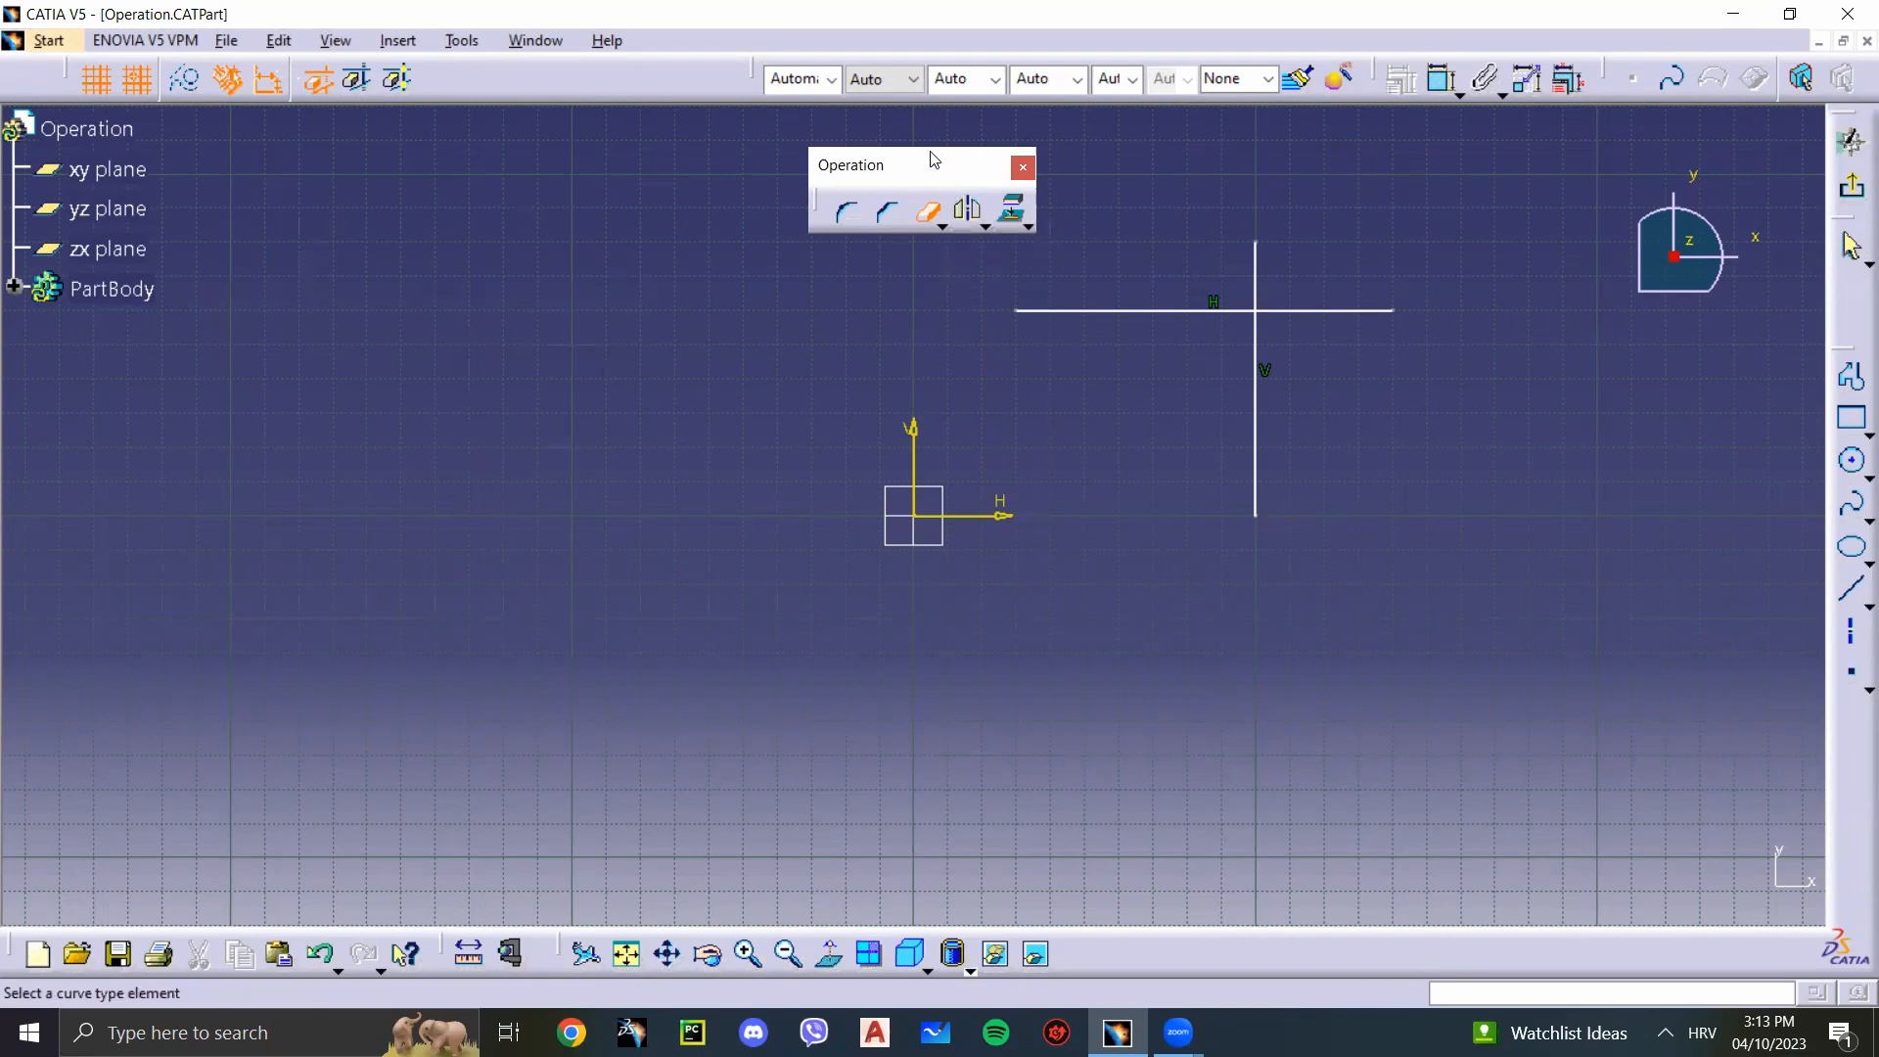
{"action": "left_click_drag", "start_coordinate": [931, 155], "coordinate": [914, 146]}
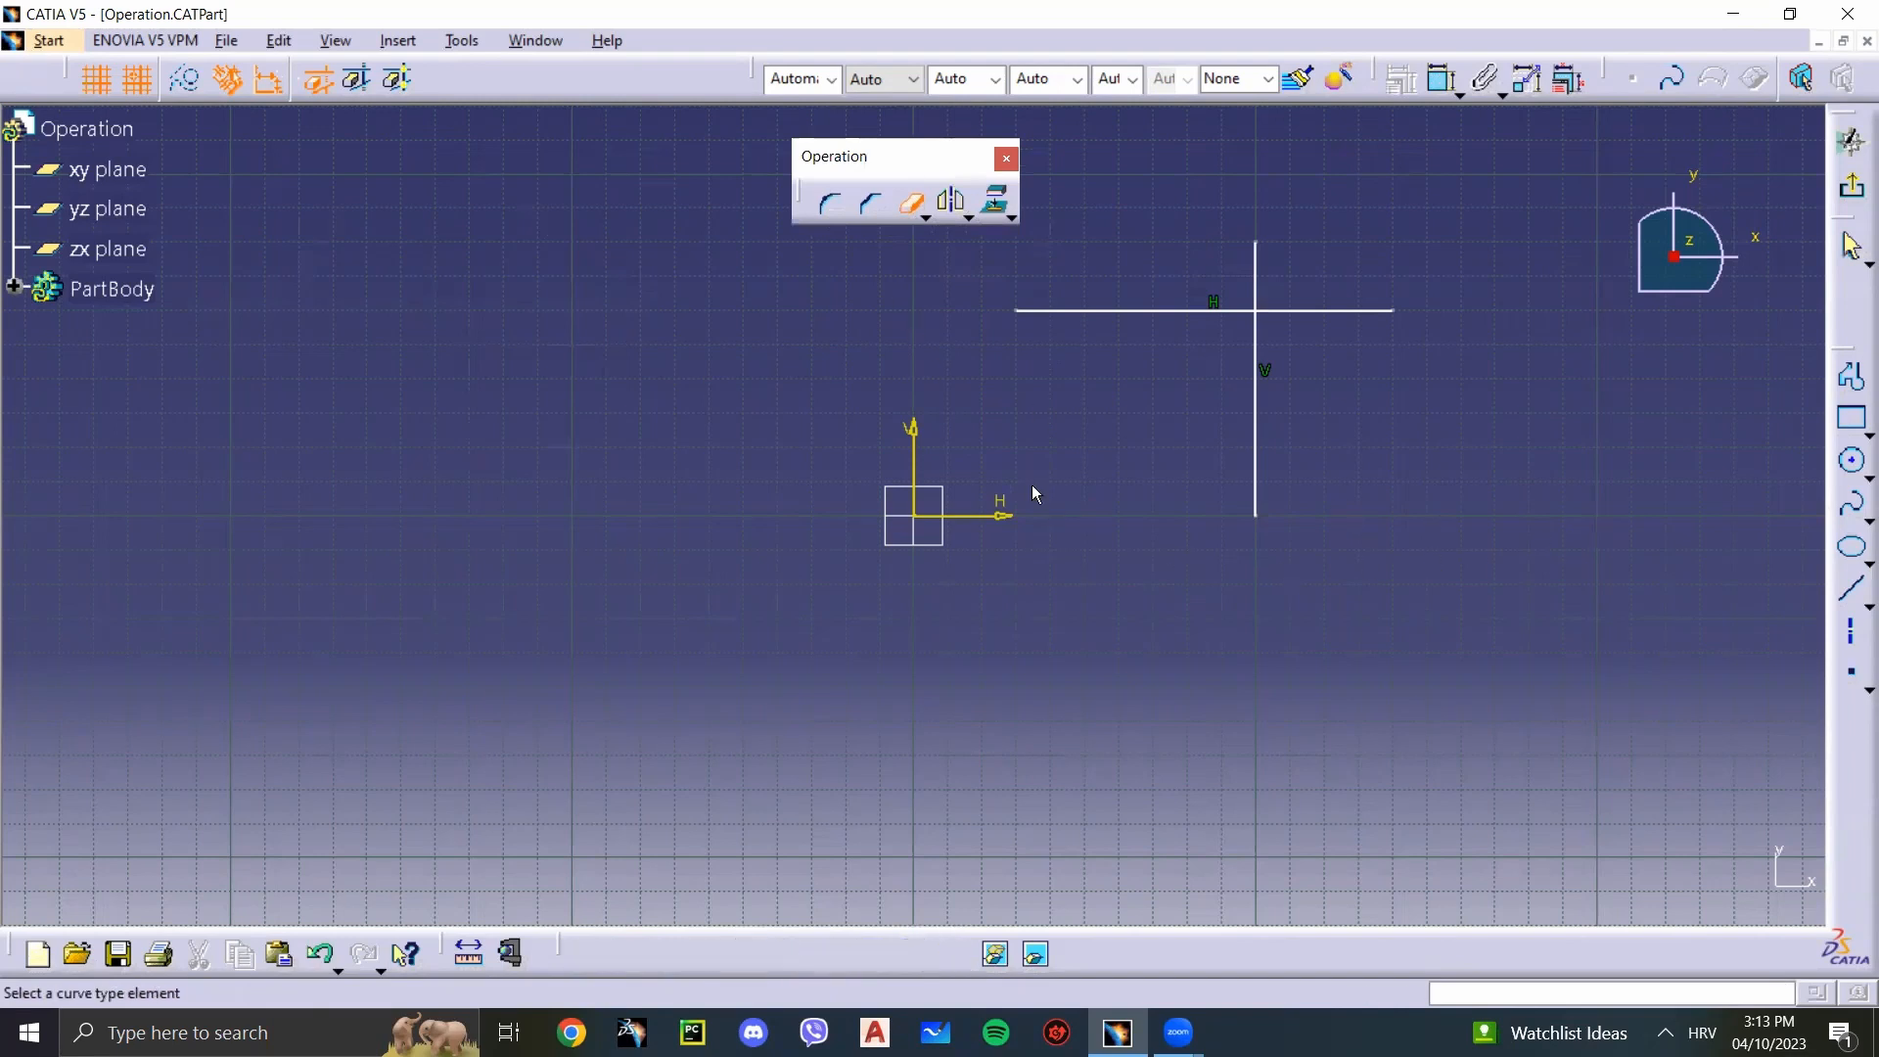
Step: Draw a vertical axis through the sketch origin, alongside the two crossing lines
{"action": "key", "text": "Escape"}
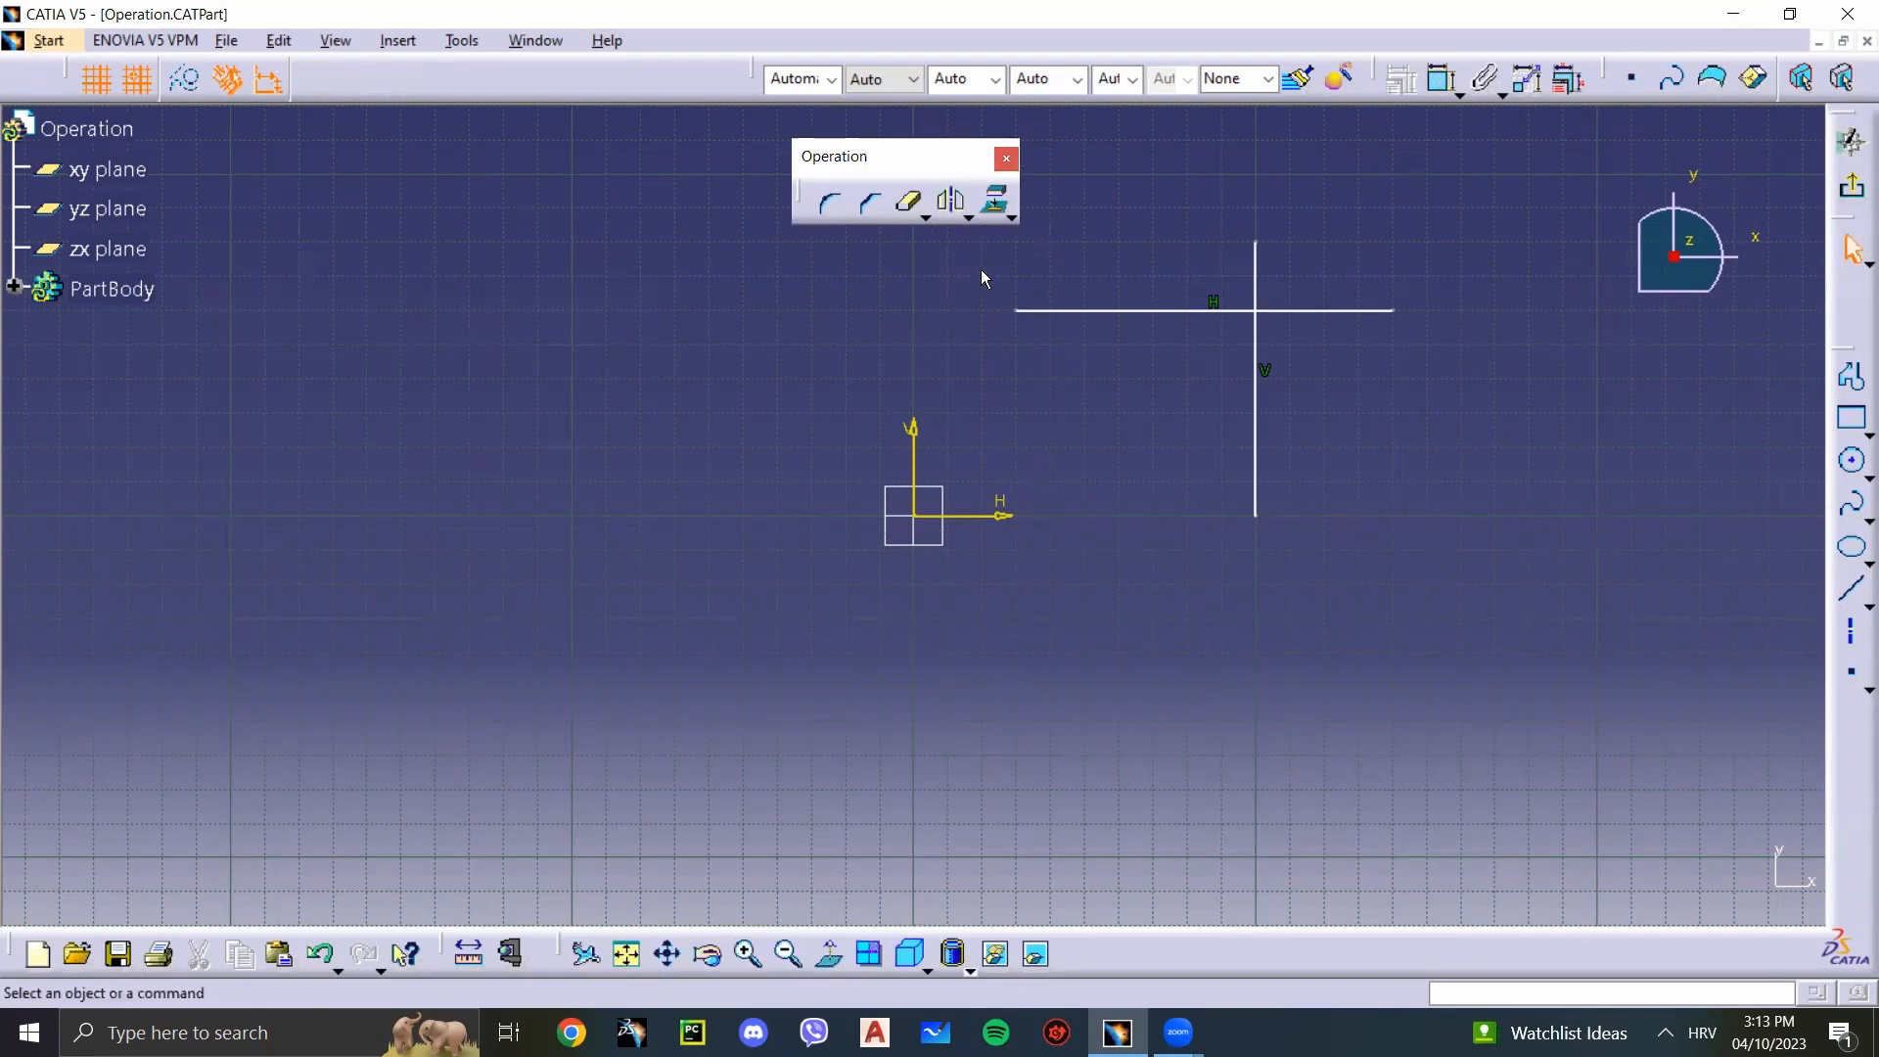
{"action": "left_click", "coordinate": [1852, 634]}
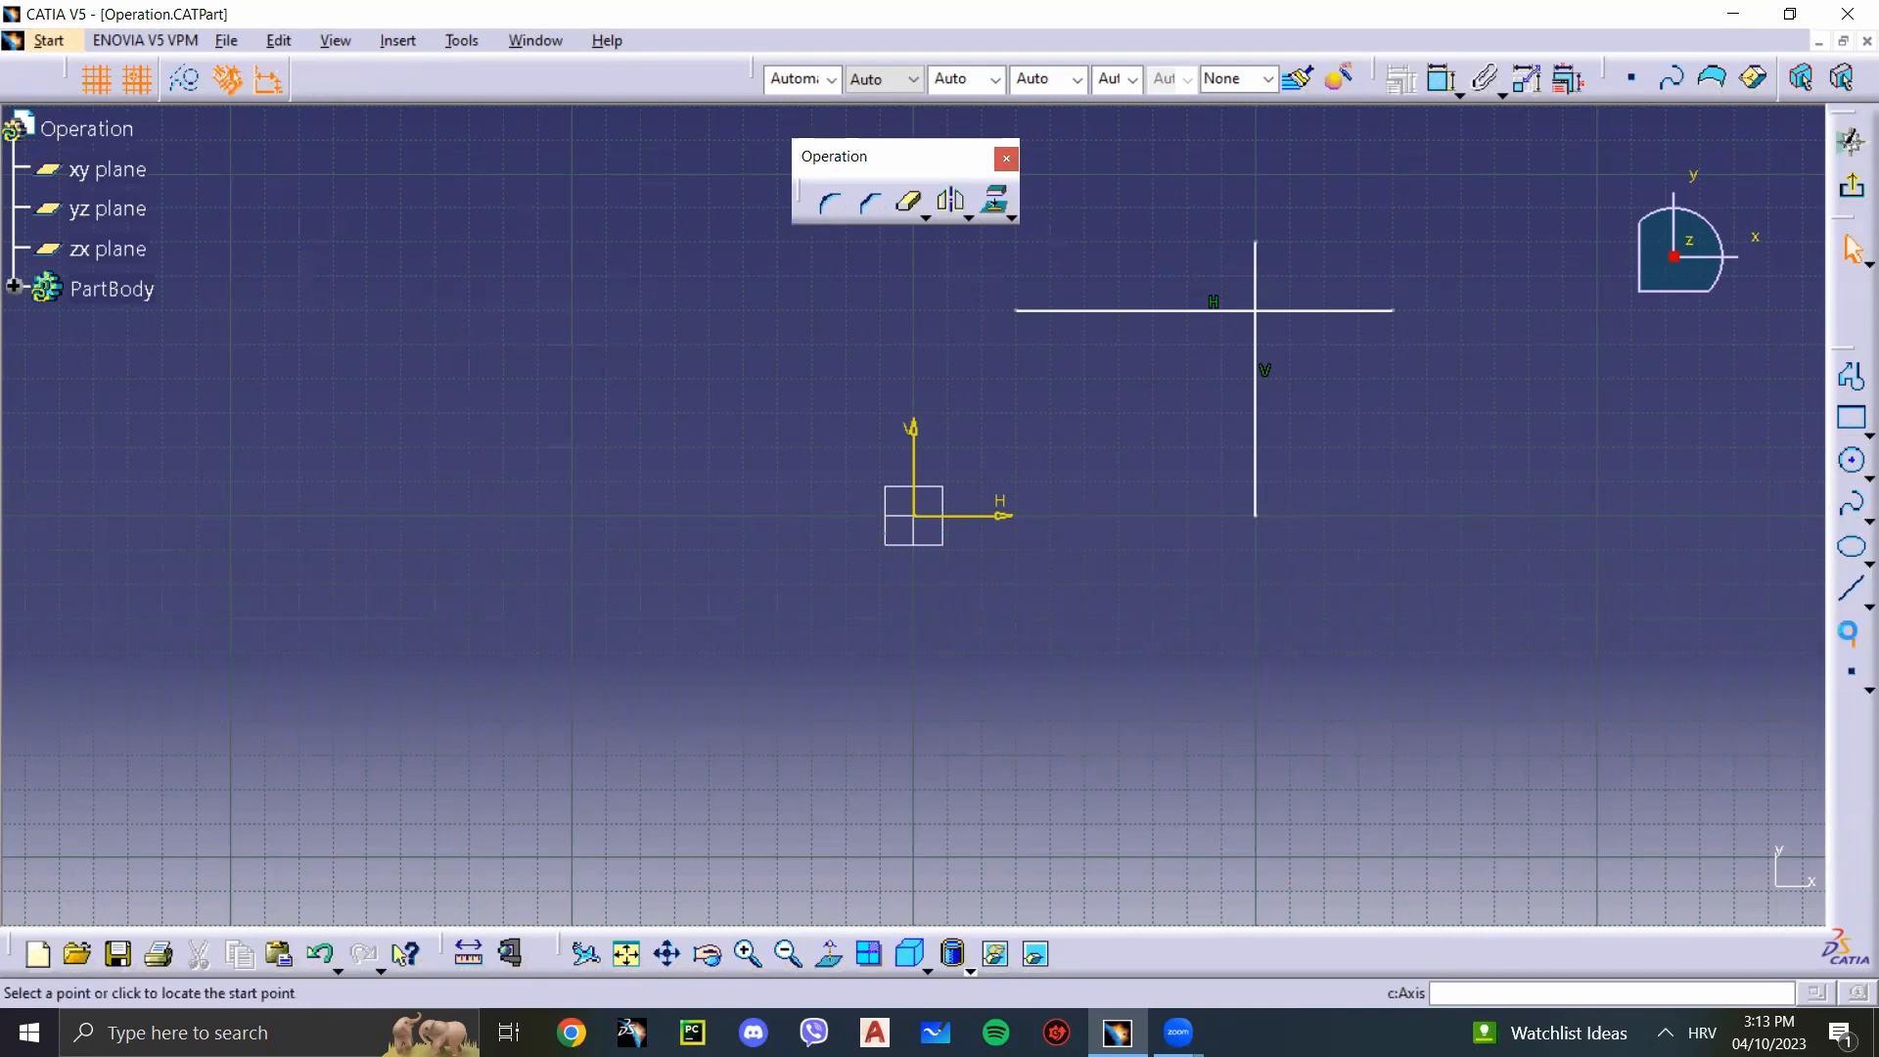
{"action": "left_click", "coordinate": [914, 631]}
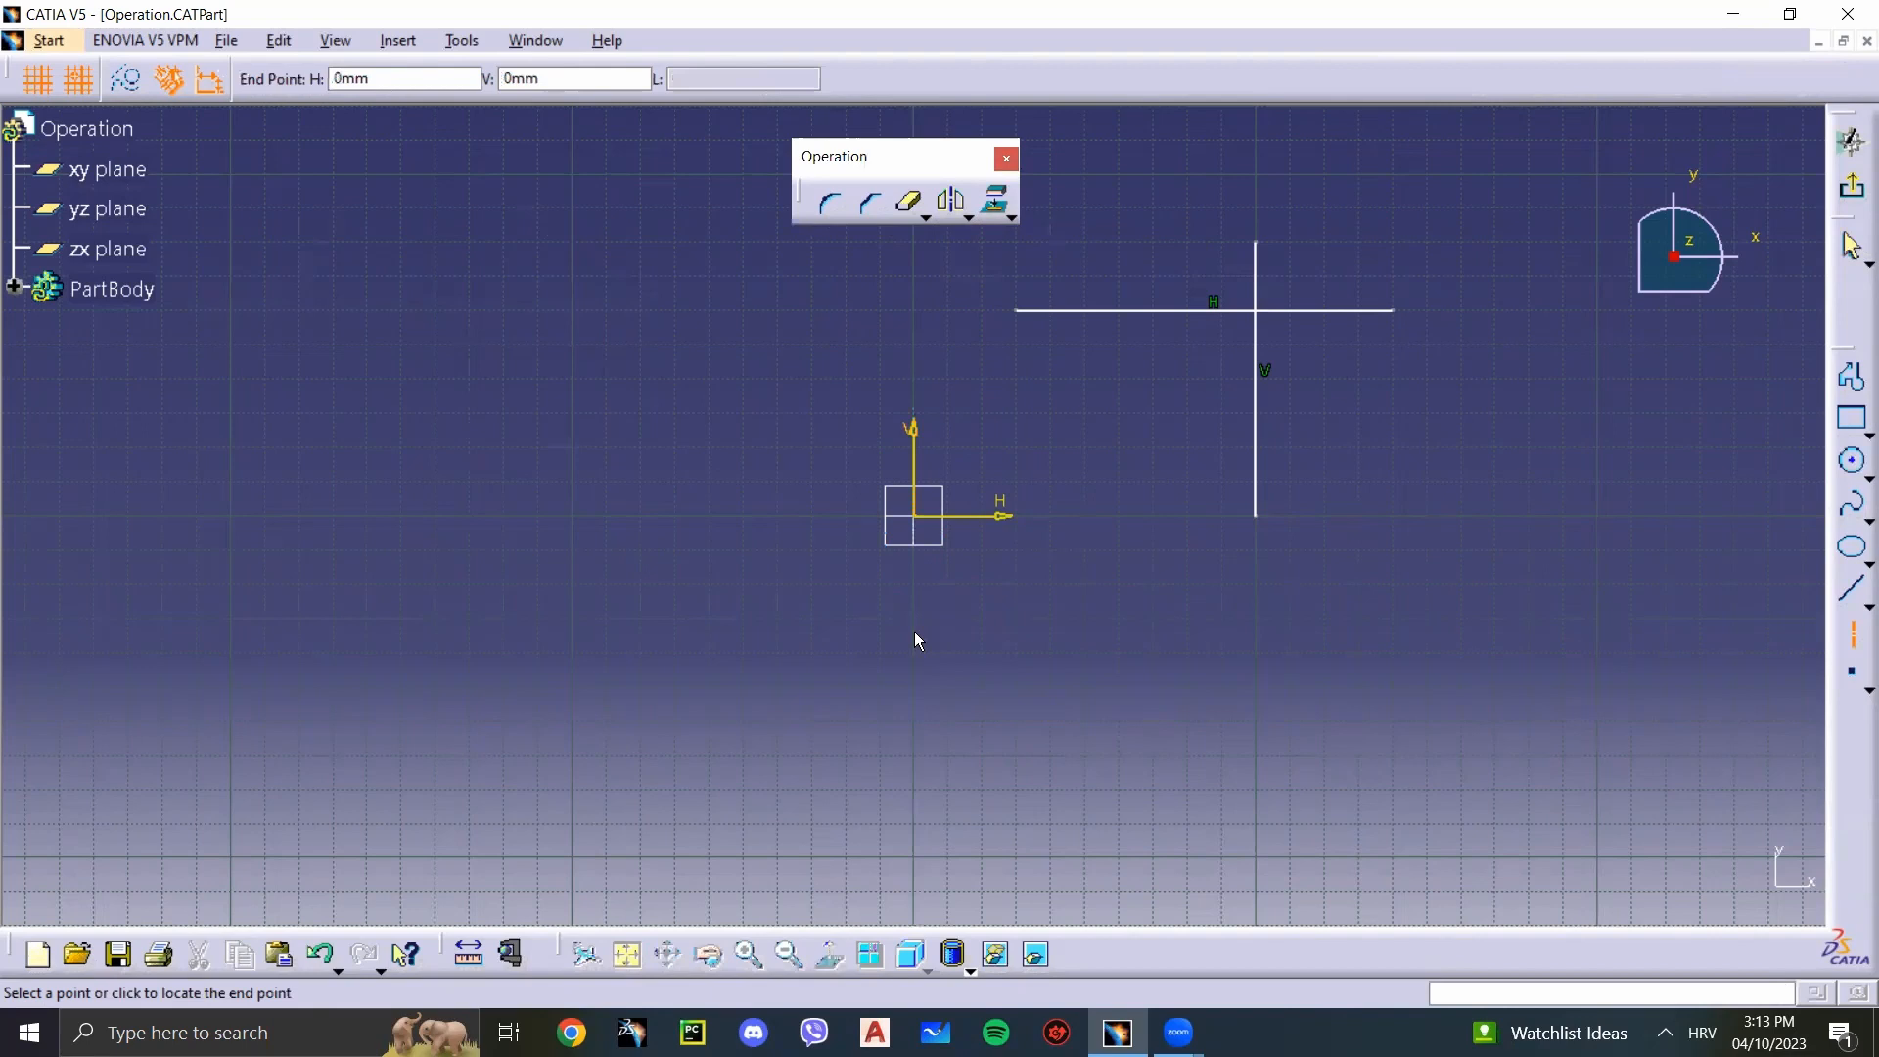
{"action": "left_click", "coordinate": [917, 244]}
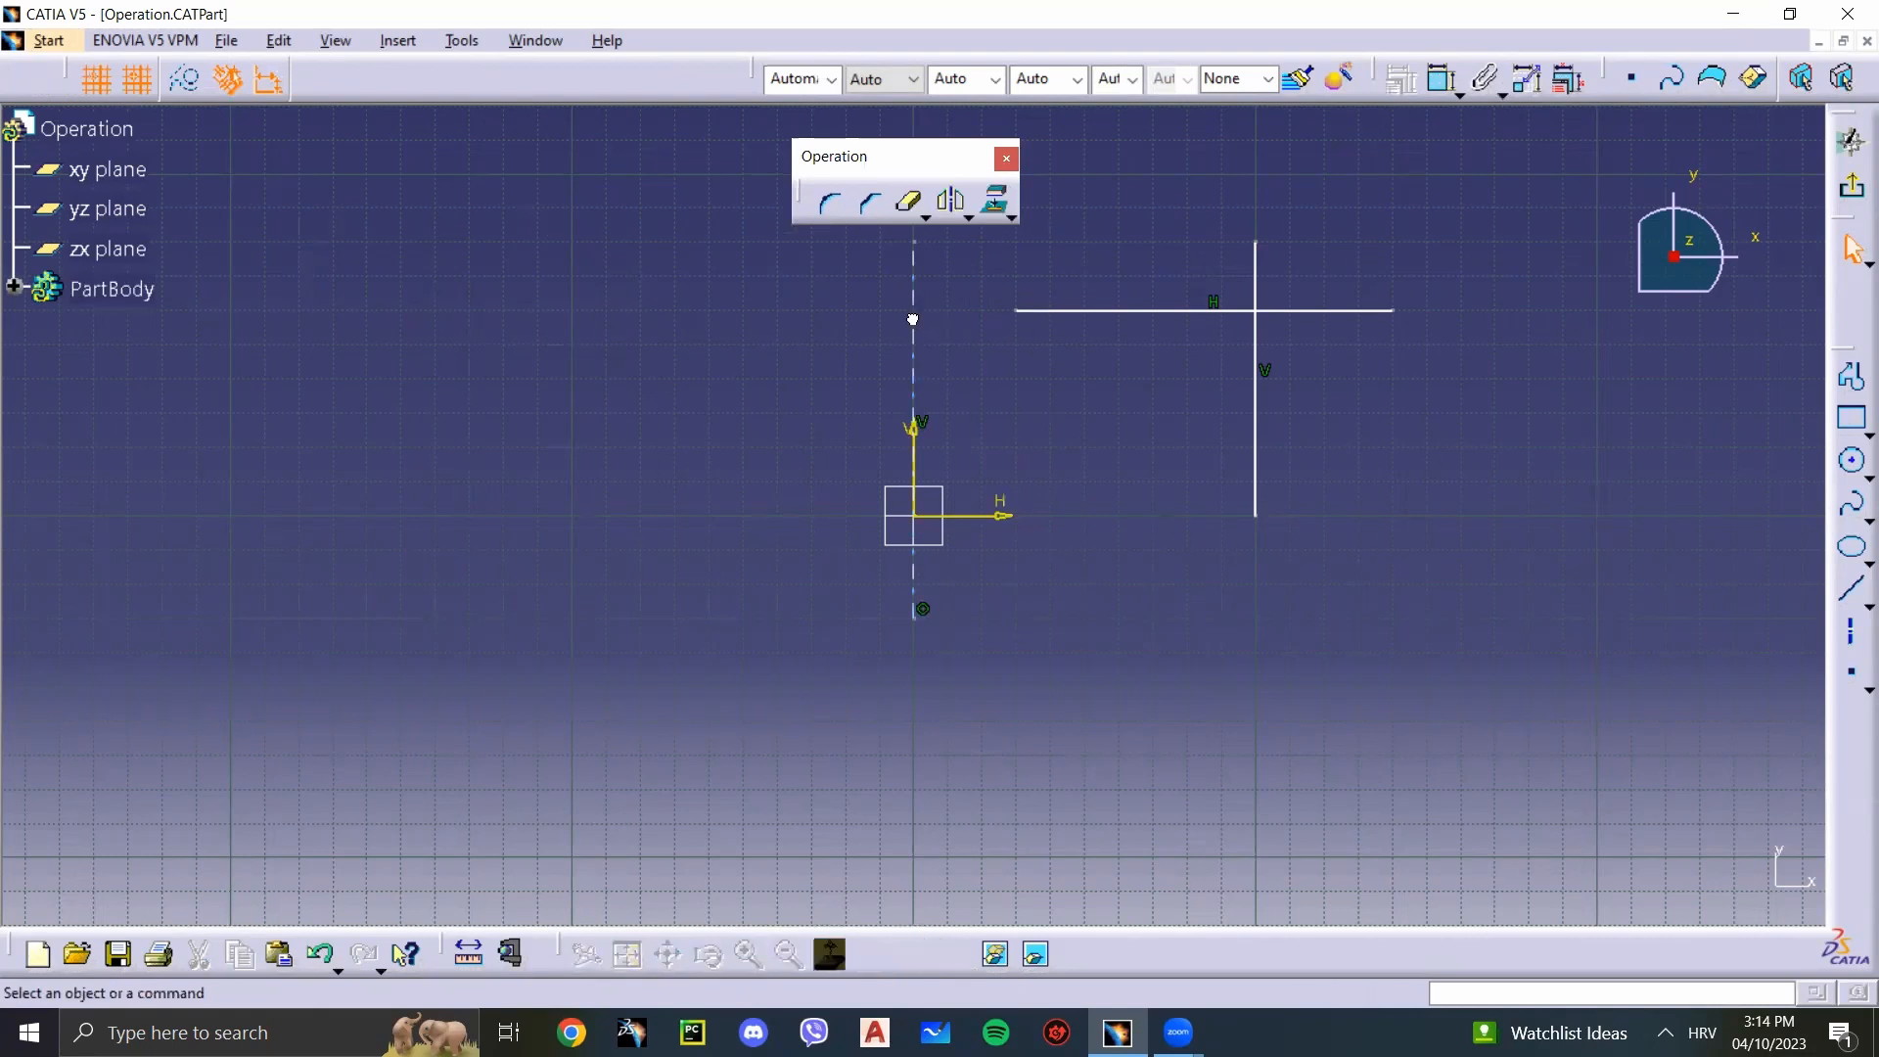
Step: Mirror the two crossing lines about the vertical axis with the Mirror tool
{"action": "left_click", "coordinate": [954, 205]}
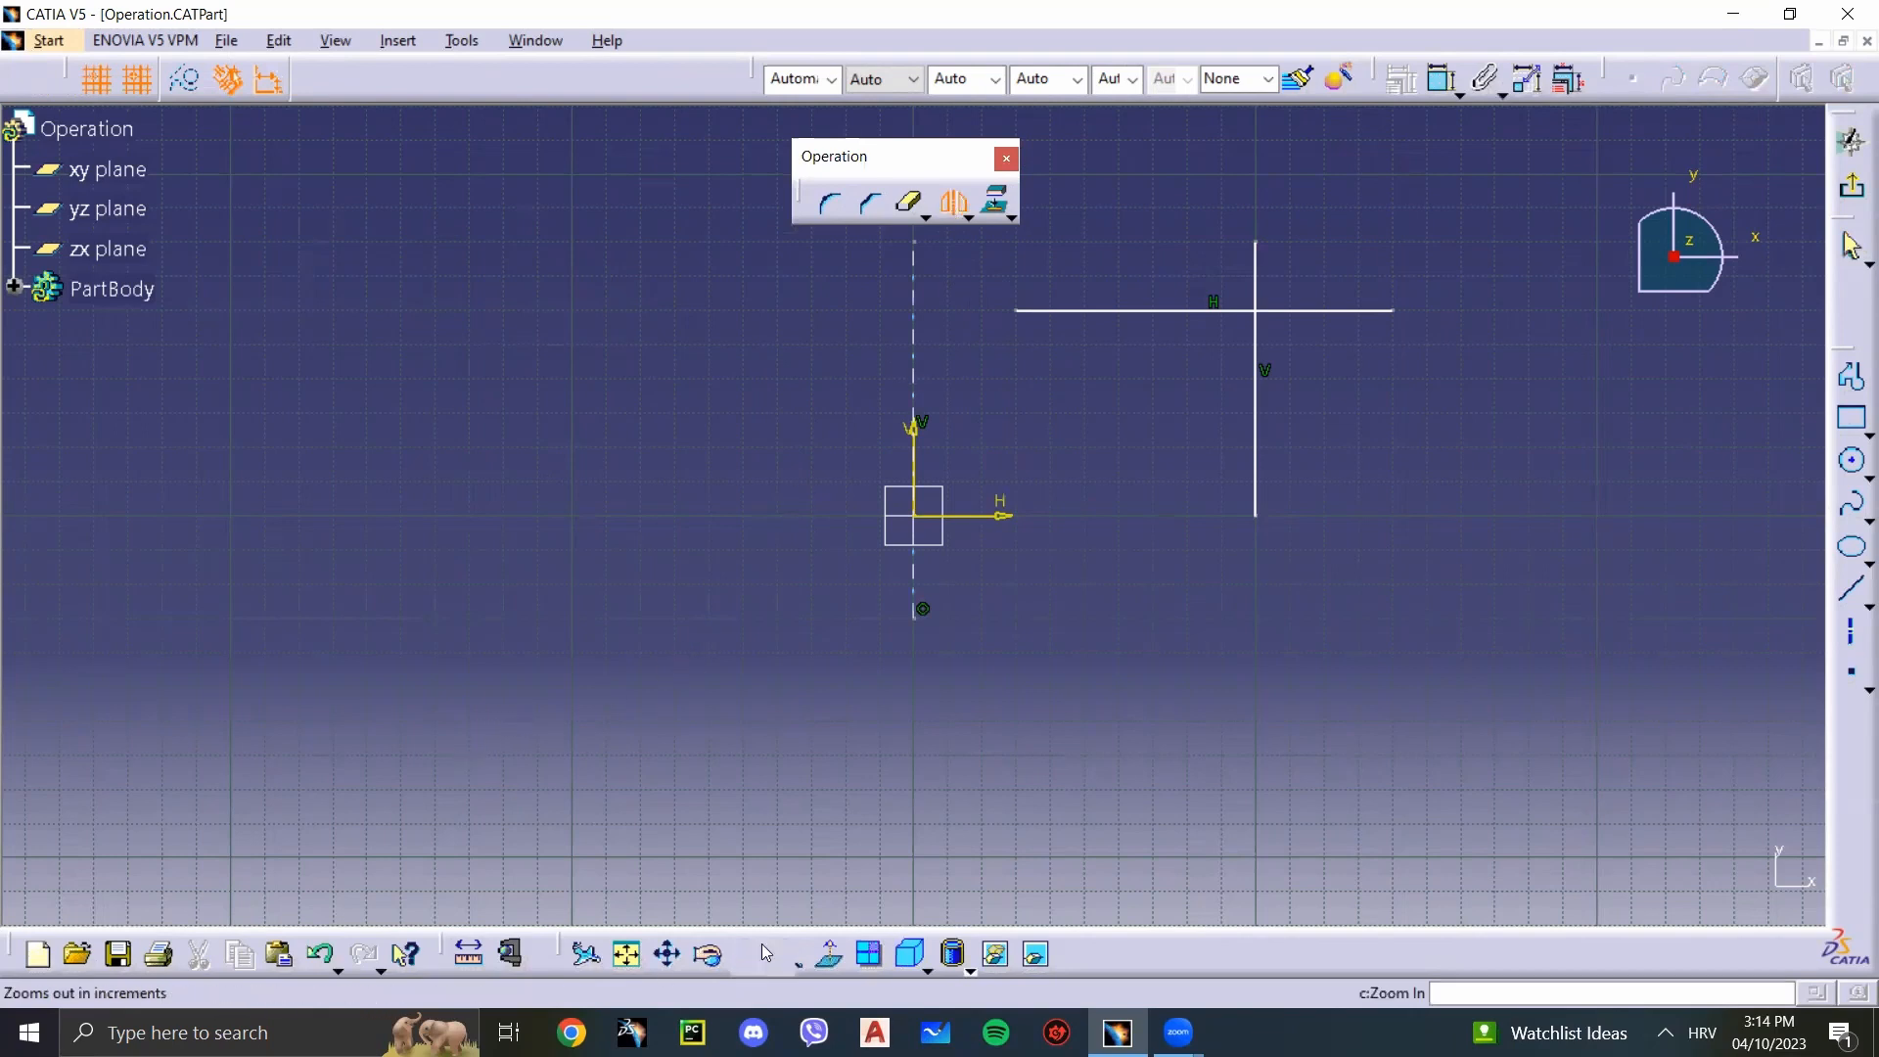
{"action": "left_click_drag", "start_coordinate": [1536, 592], "coordinate": [981, 225]}
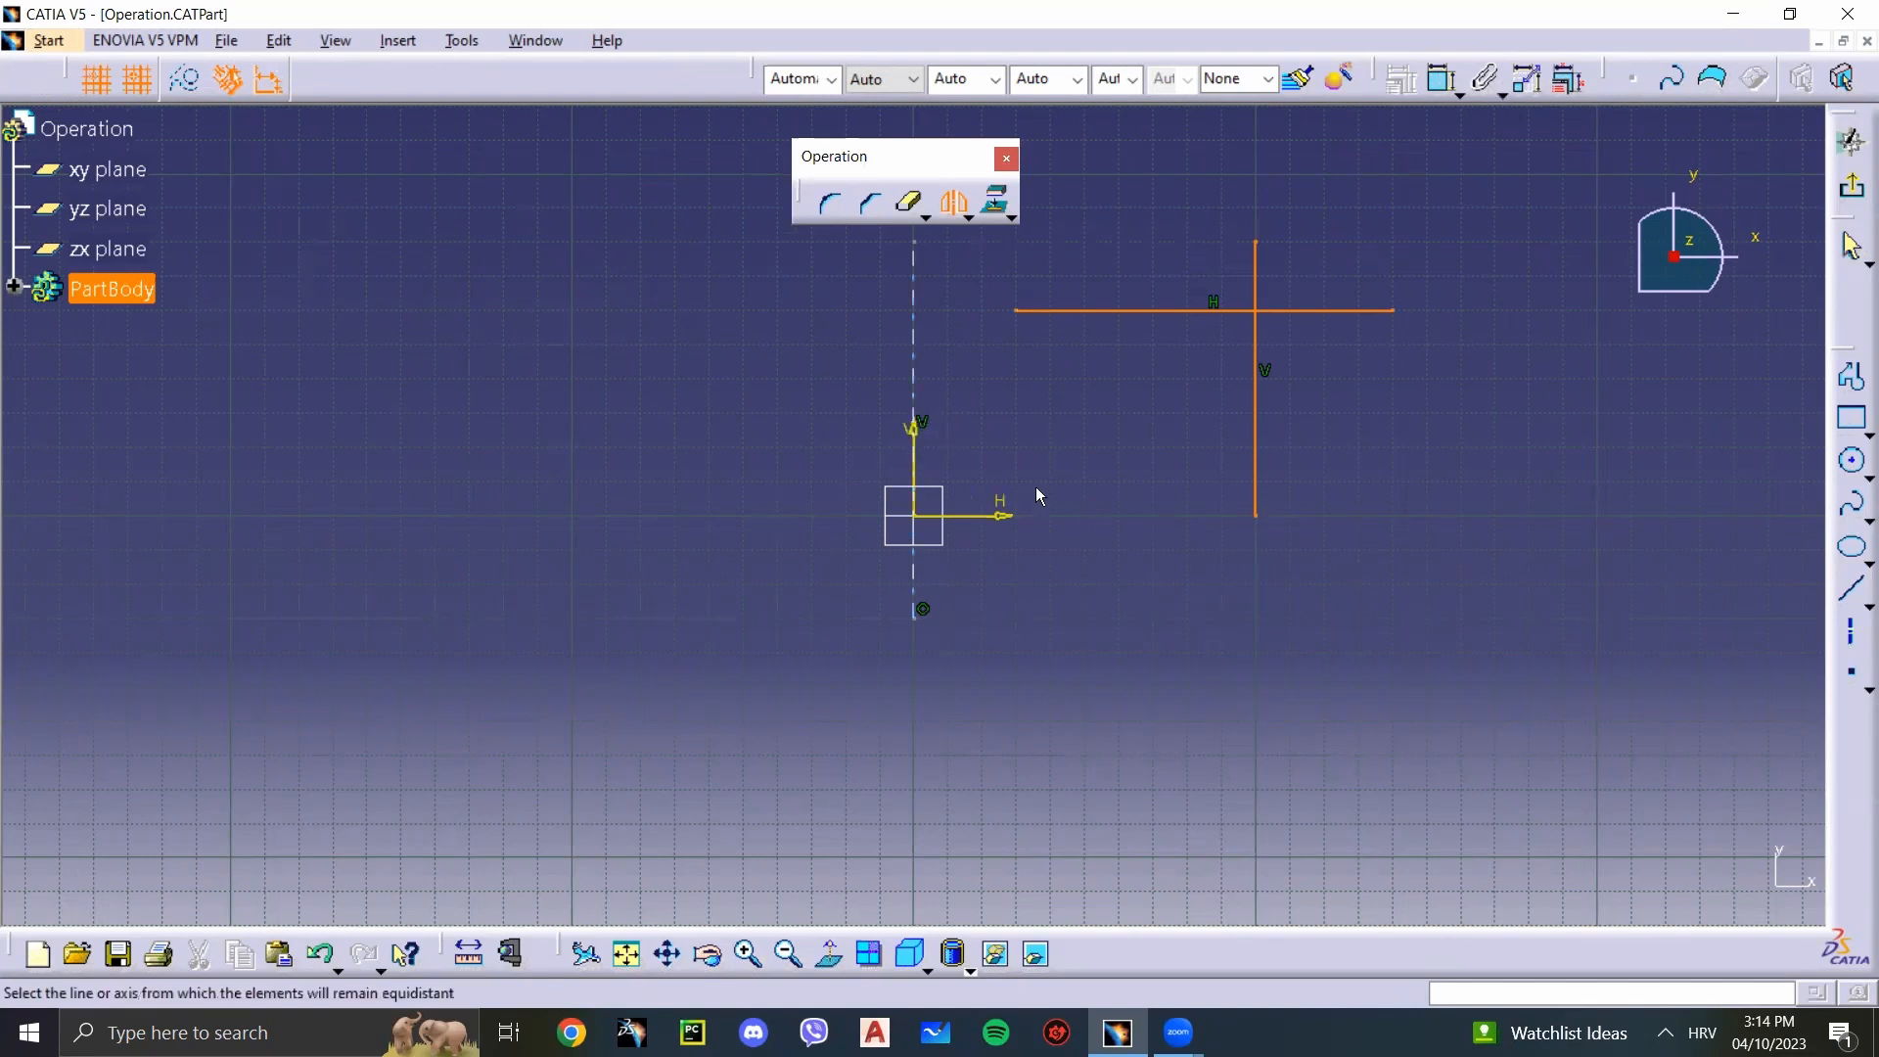
{"action": "left_click", "coordinate": [920, 356]}
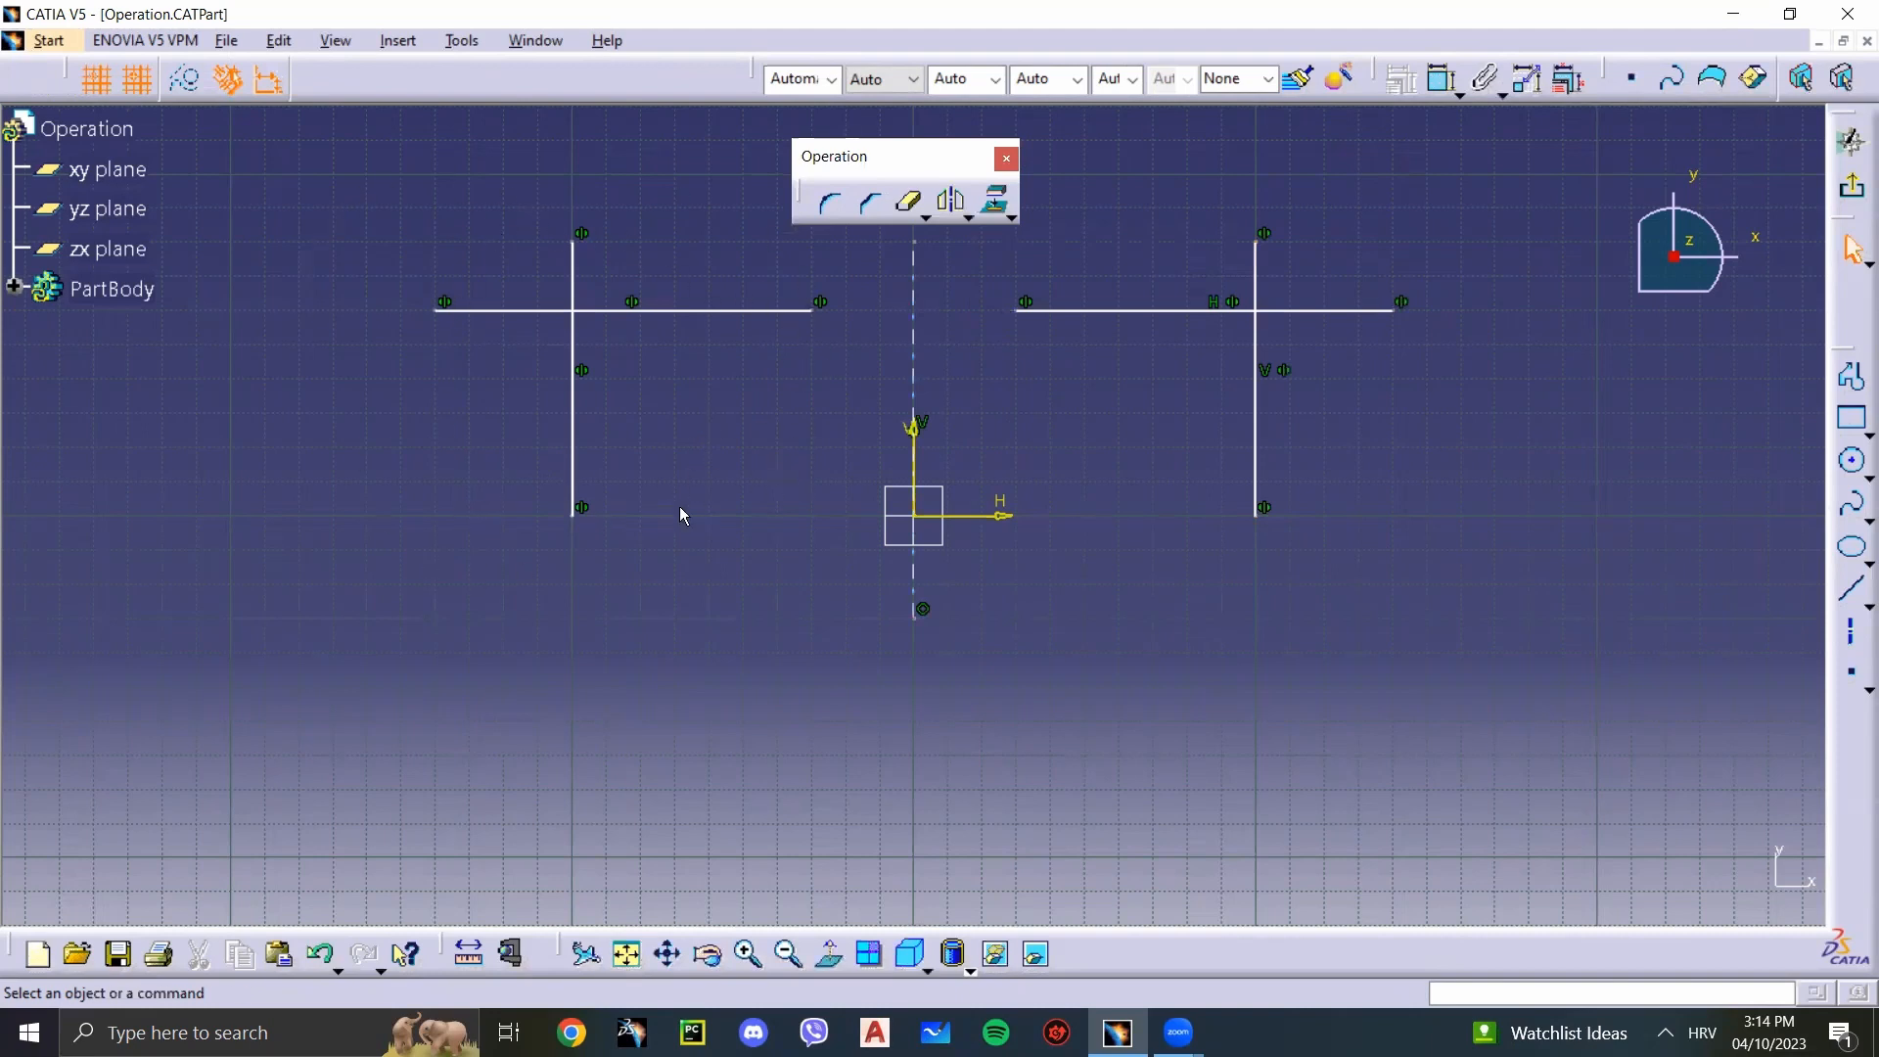
{"action": "left_click", "coordinate": [954, 205]}
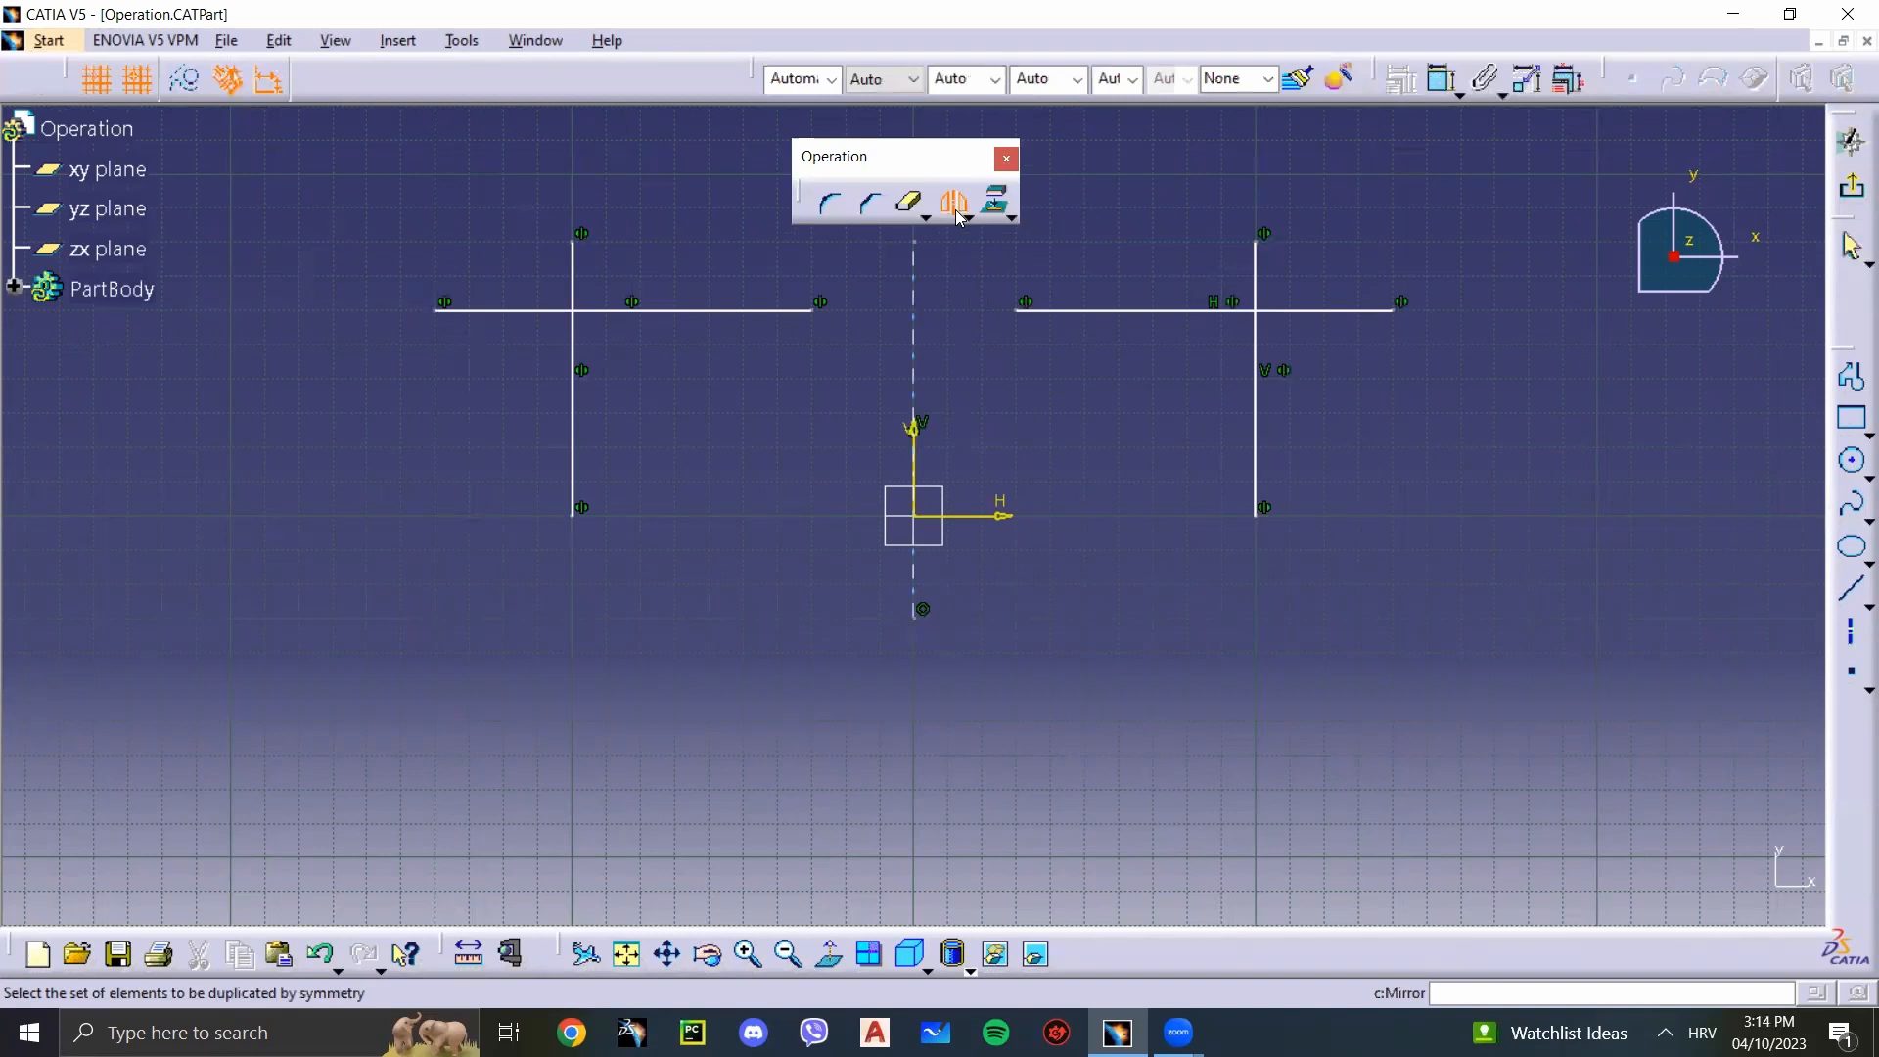
{"action": "left_click", "coordinate": [956, 206]}
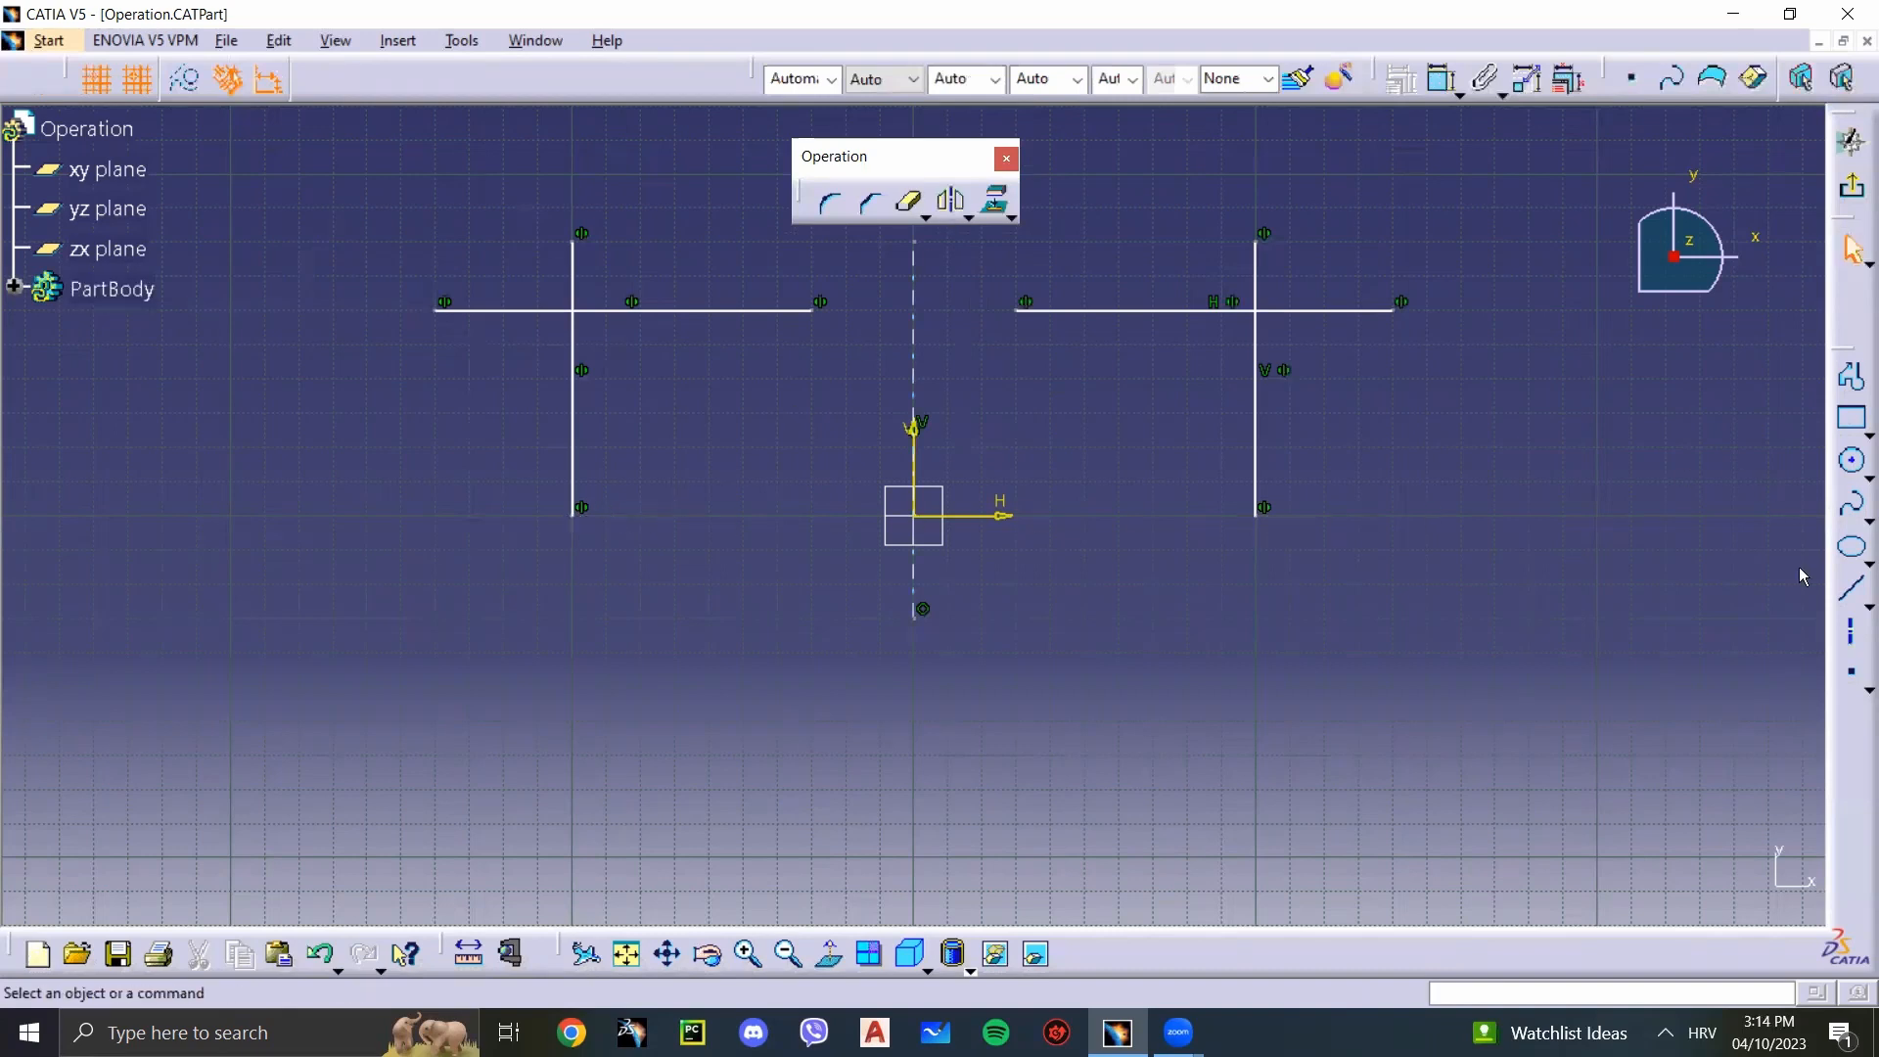
Step: Draw a horizontal line about 330 mm long through the origin, ending at H 170 mm, V 0 mm
{"action": "left_click", "coordinate": [1851, 588]}
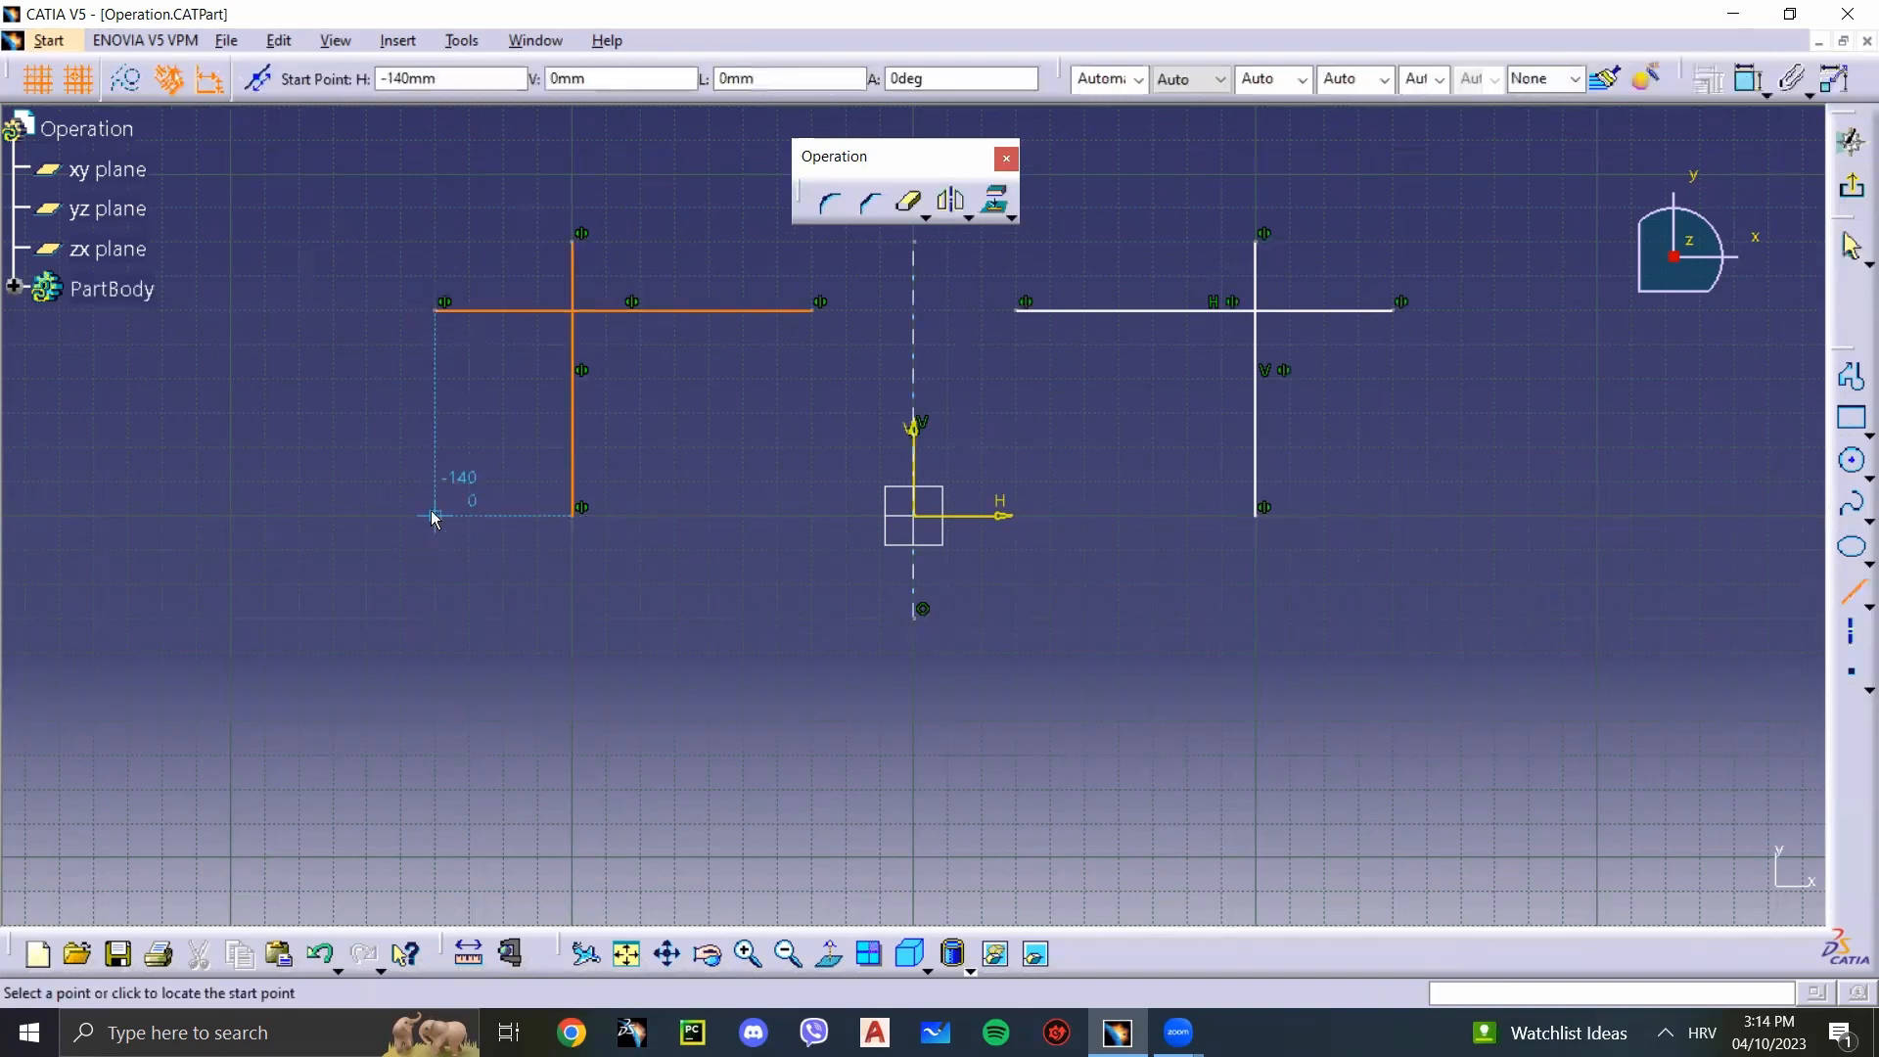
{"action": "left_click", "coordinate": [367, 516]}
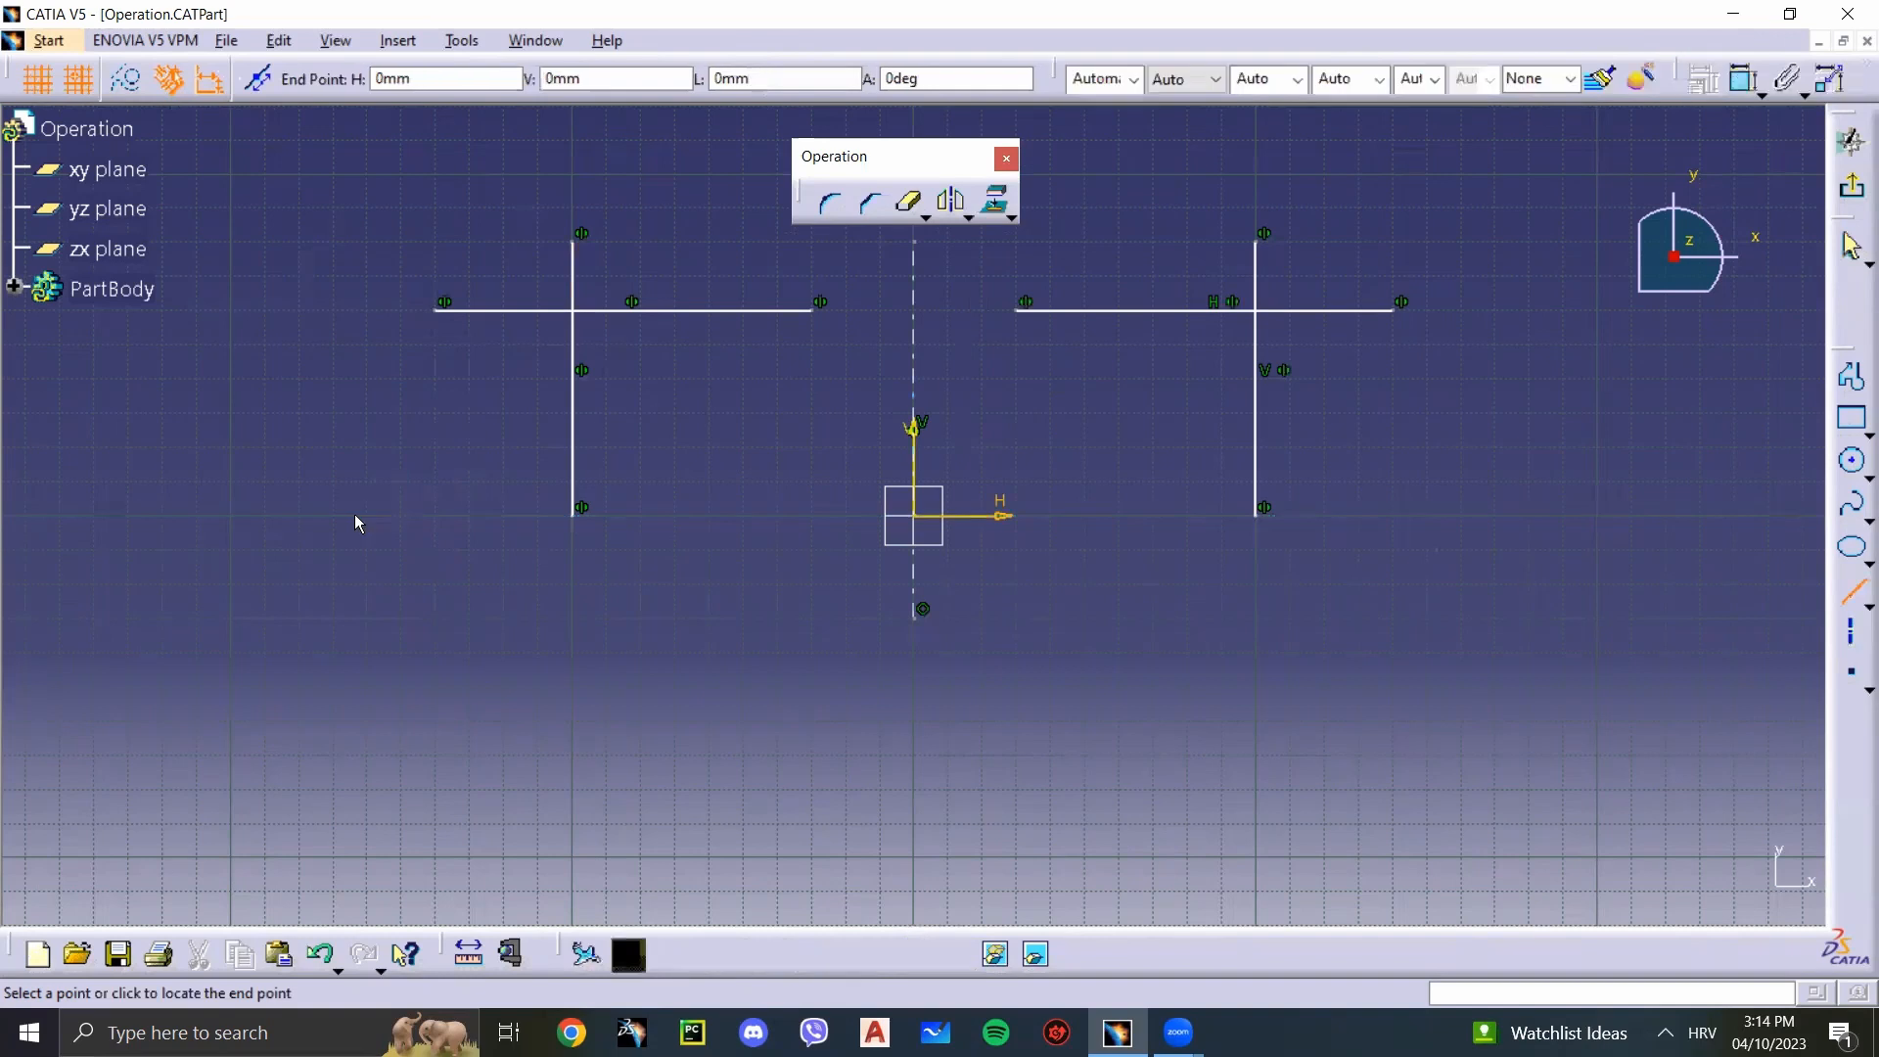
{"action": "left_click", "coordinate": [1485, 507]}
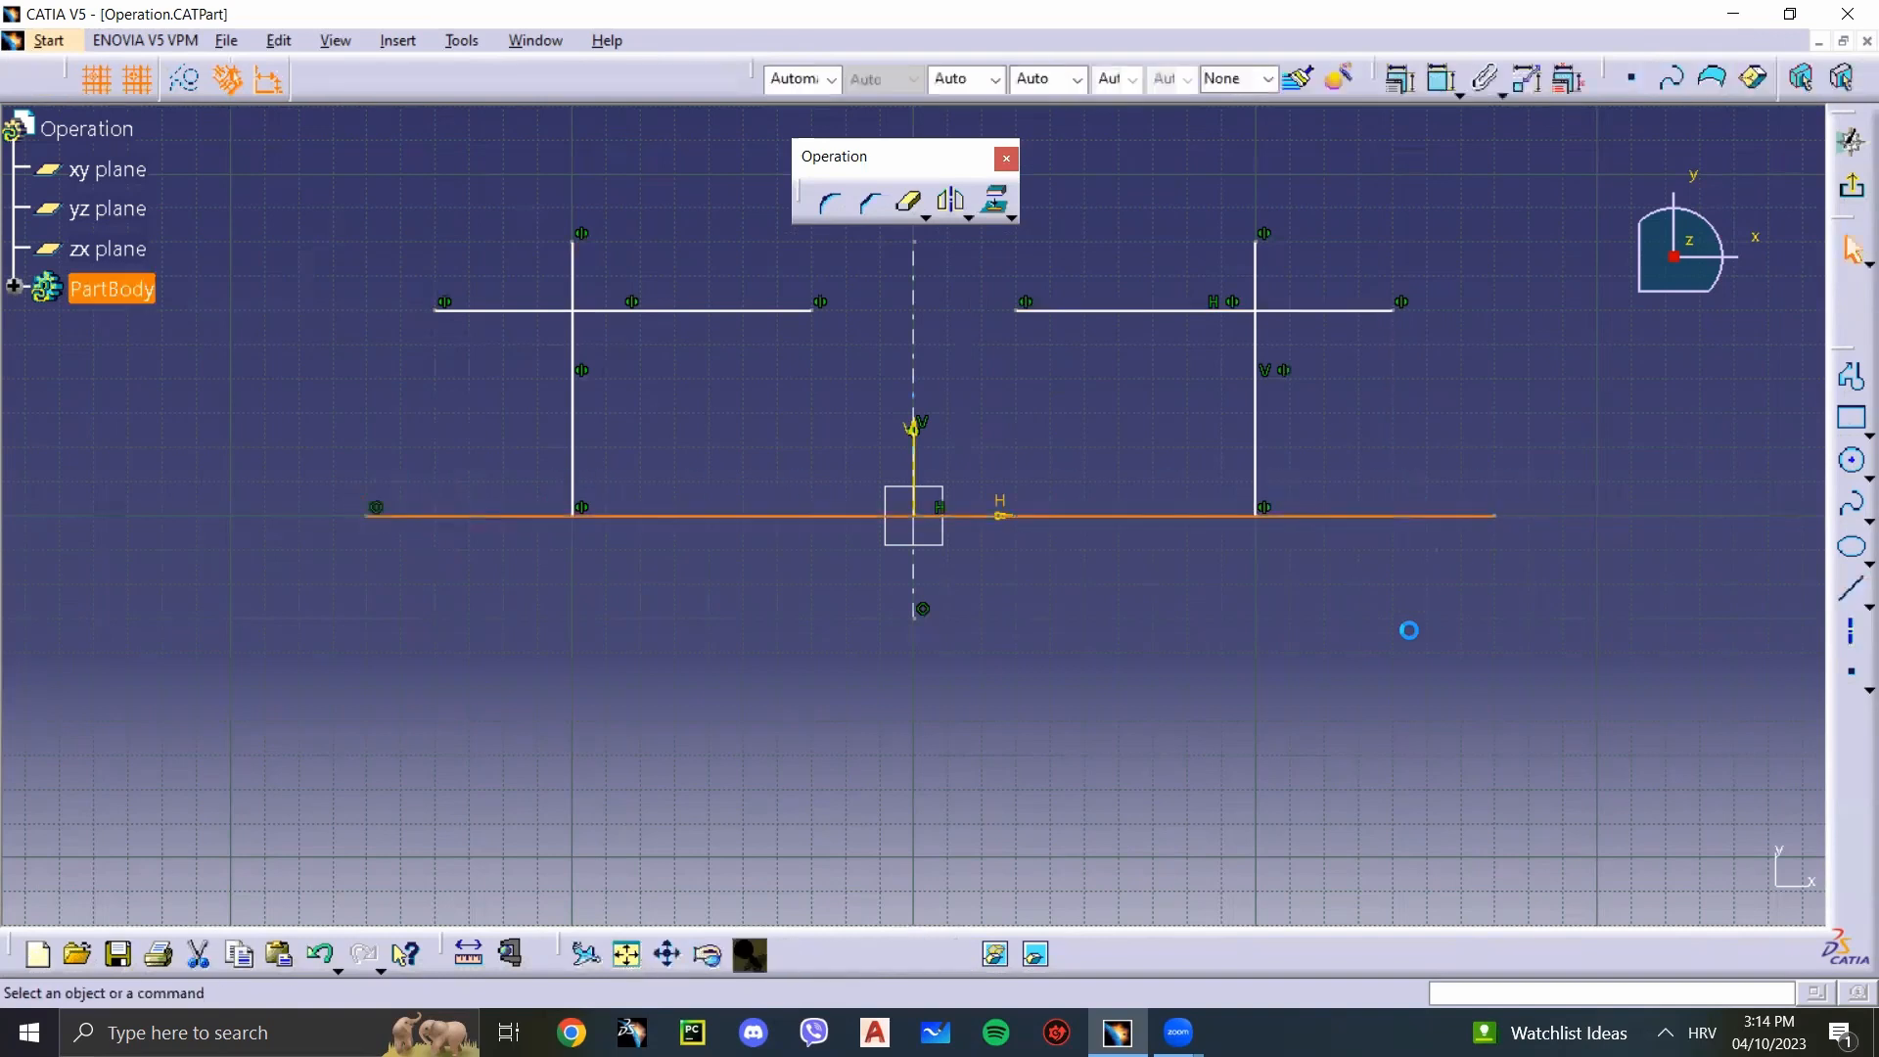
Step: Mirror both pairs of crossing lines about the horizontal line through the origin
{"action": "left_click", "coordinate": [1257, 425]}
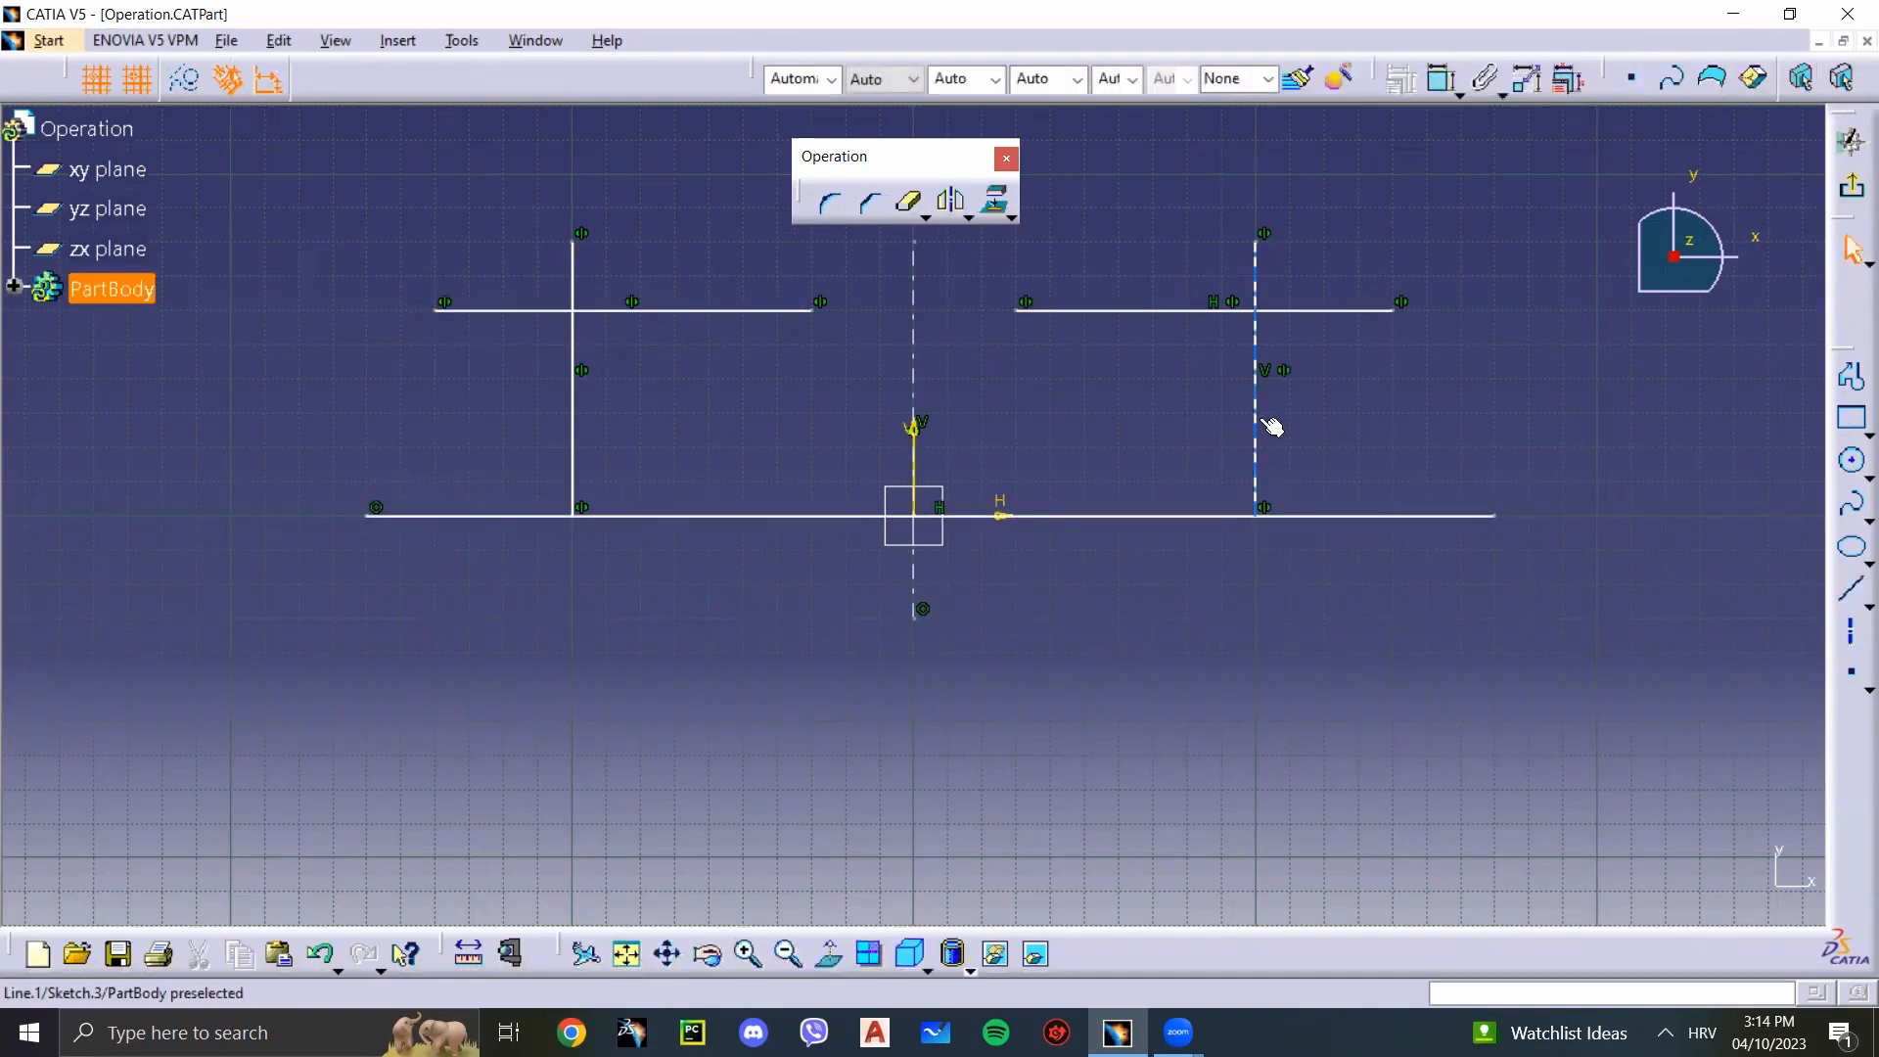
{"action": "left_click", "coordinate": [1152, 312]}
{"action": "left_click", "coordinate": [636, 310]}
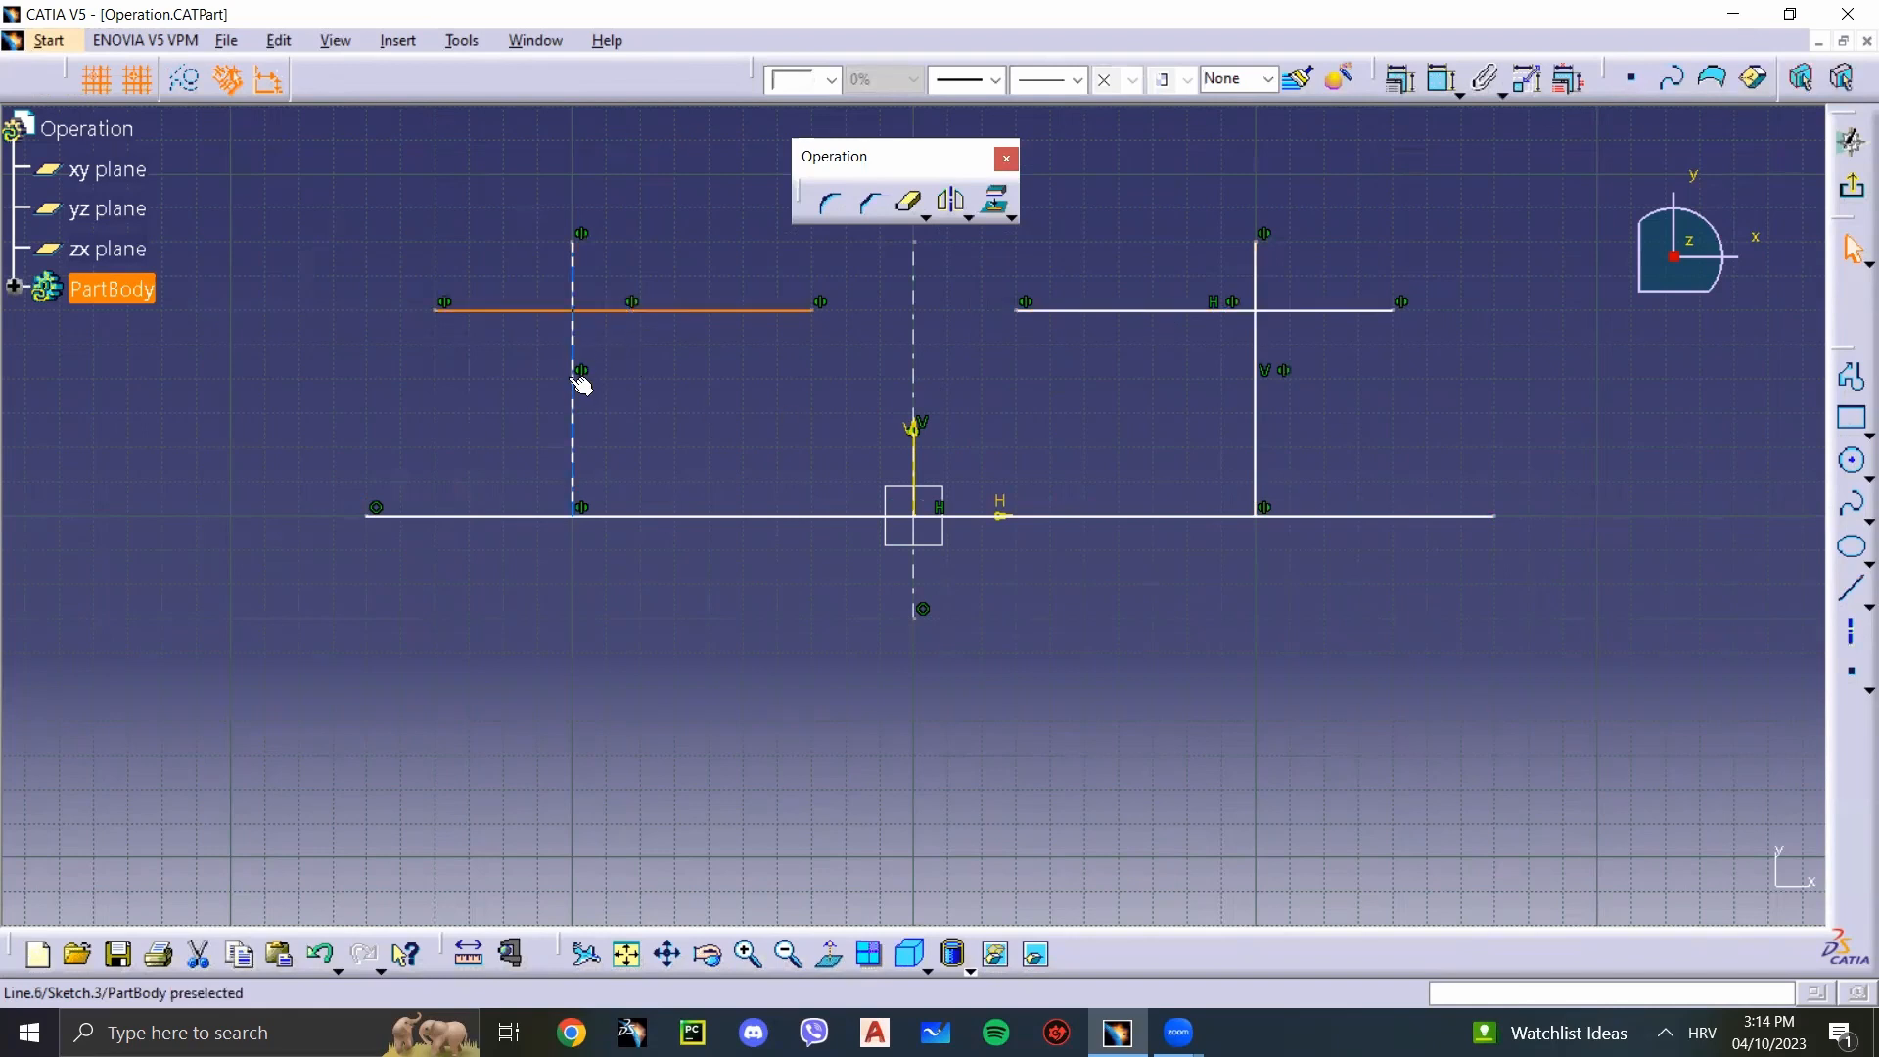
{"action": "left_click", "coordinate": [394, 453]}
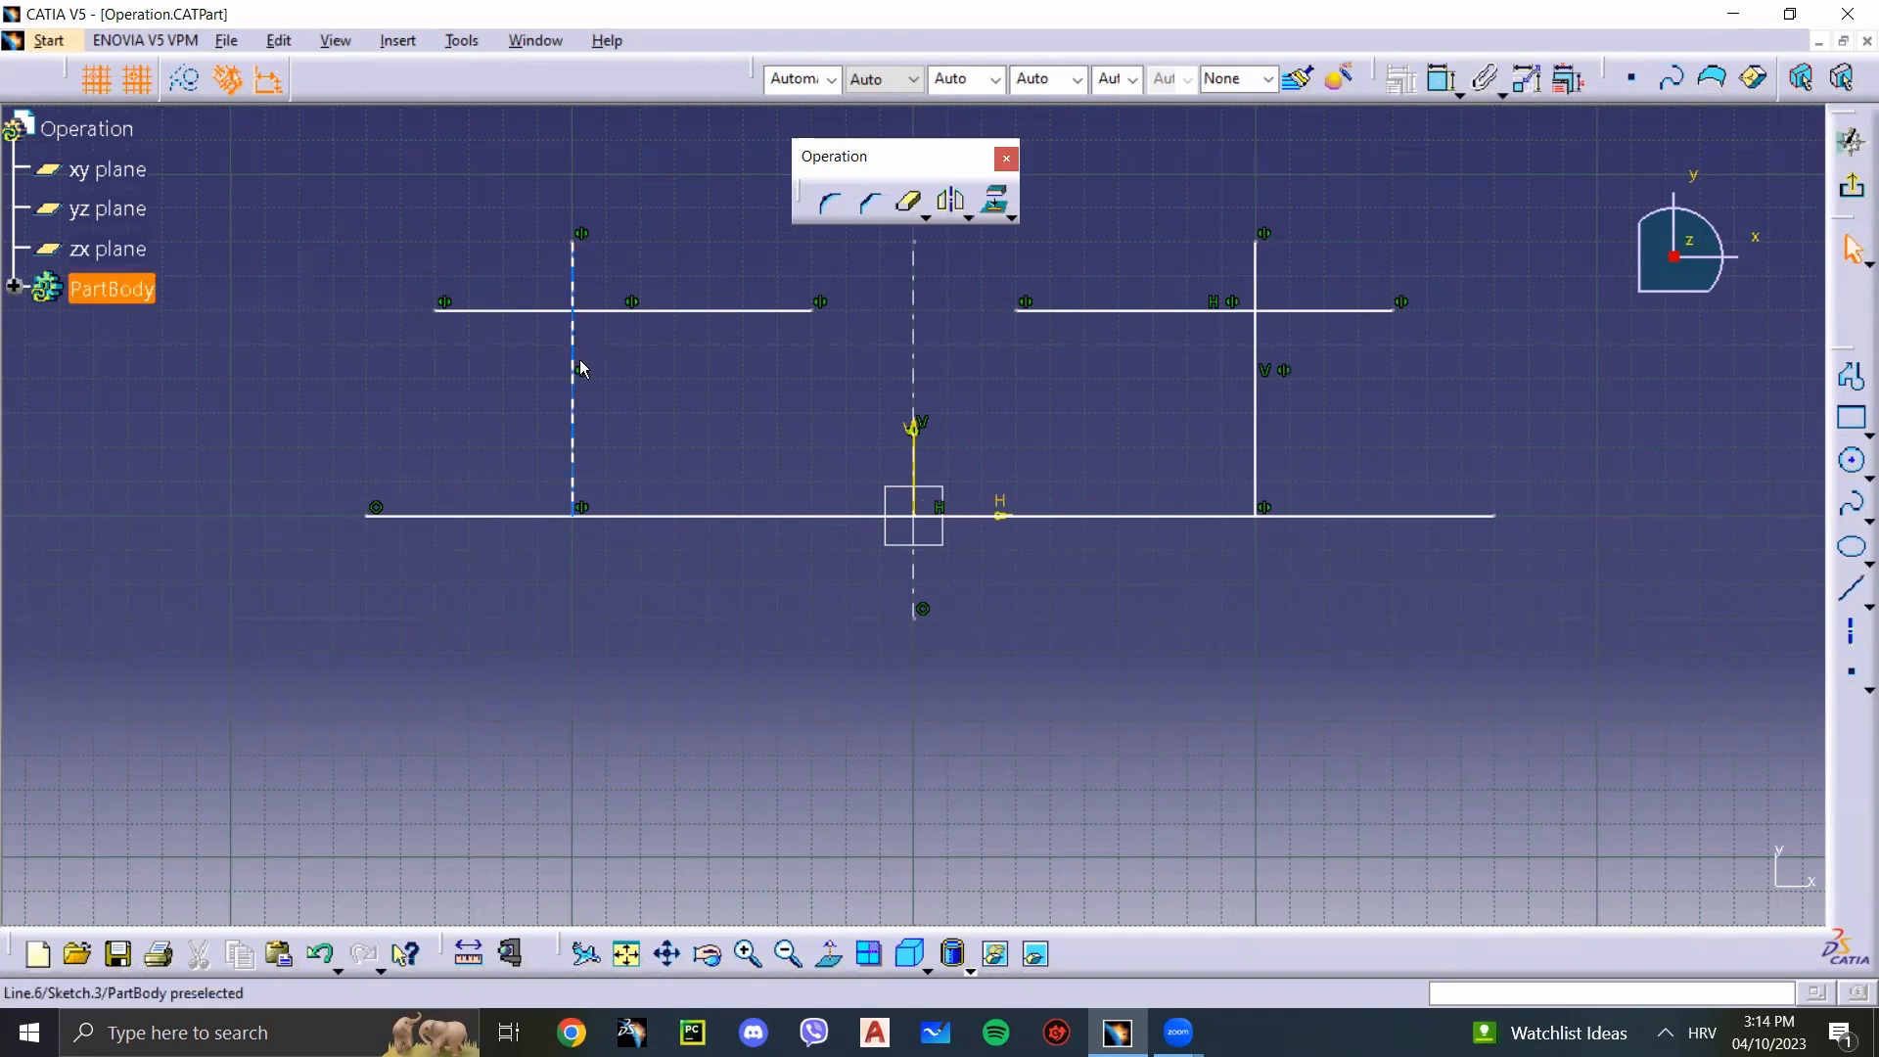
{"action": "left_click", "coordinate": [579, 407]}
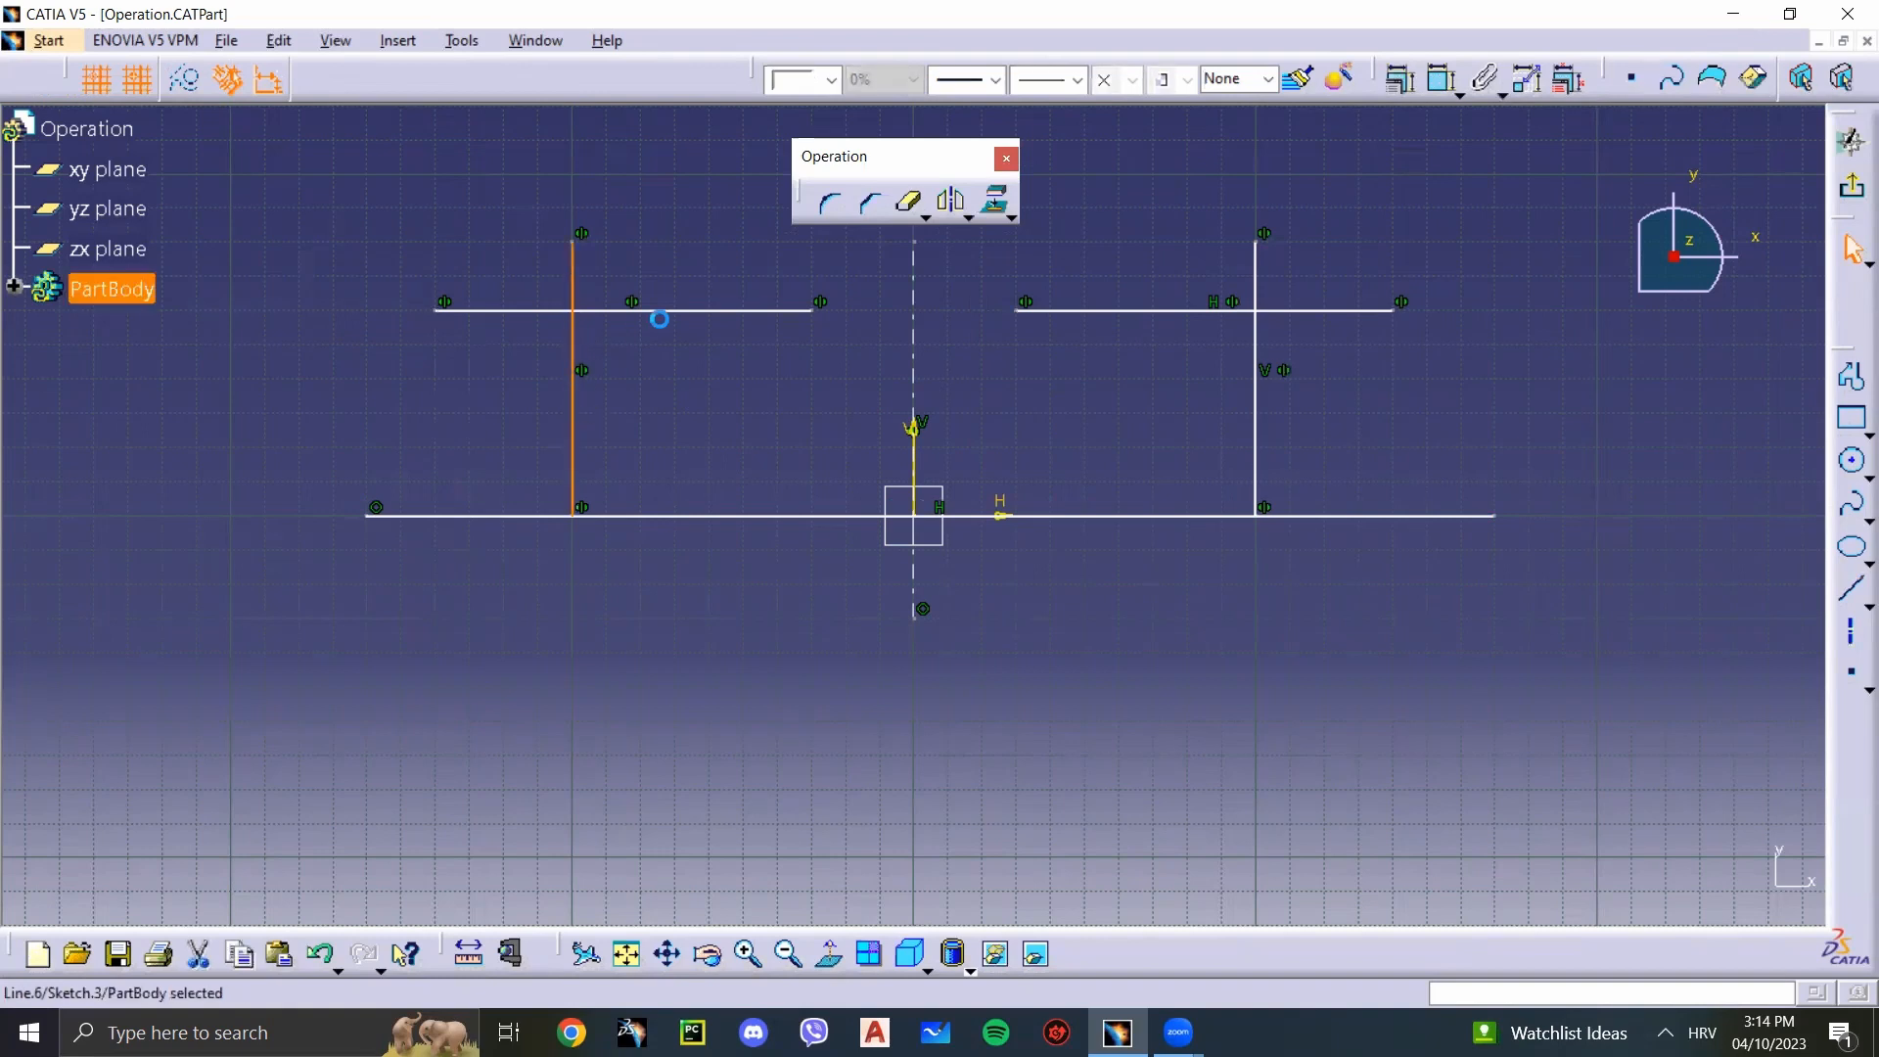
{"action": "left_click", "coordinate": [692, 311], "text": "ctrl"}
{"action": "left_click", "coordinate": [1092, 310], "text": "ctrl"}
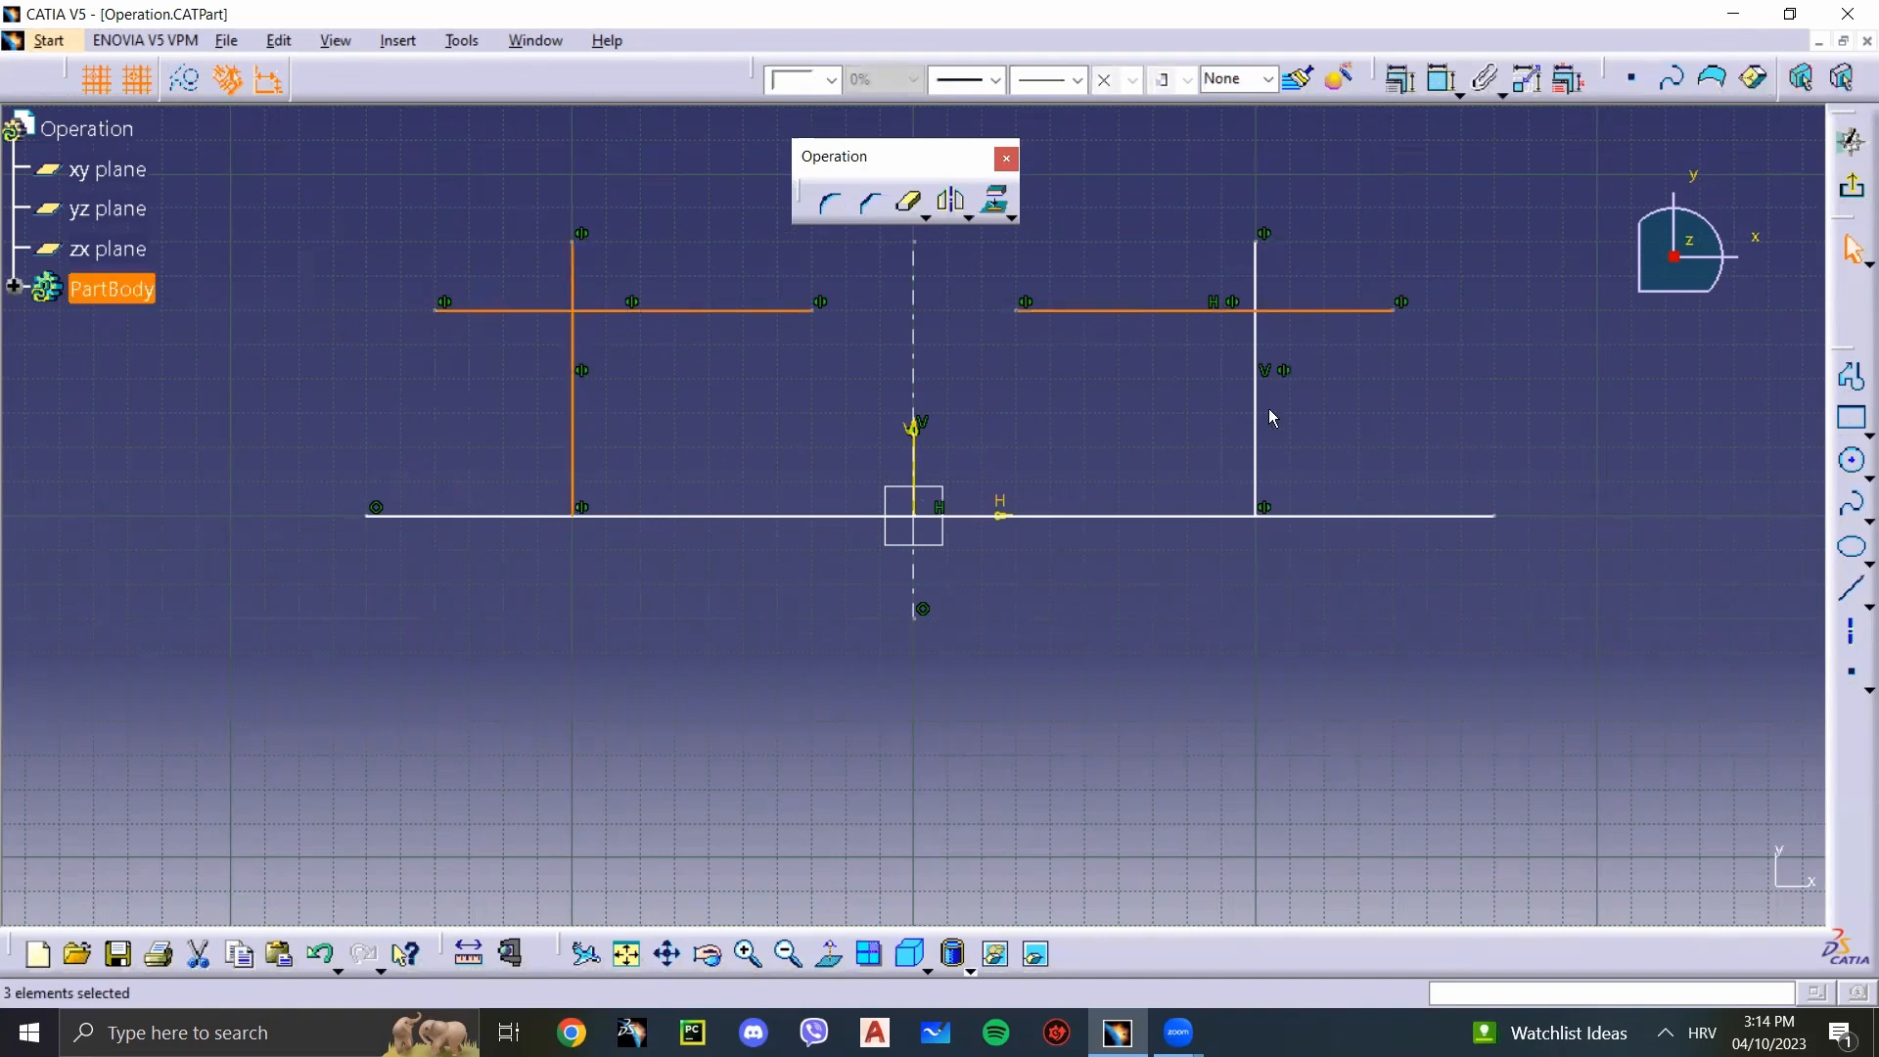
{"action": "left_click", "coordinate": [1257, 421], "text": "ctrl"}
{"action": "left_click", "coordinate": [949, 203]}
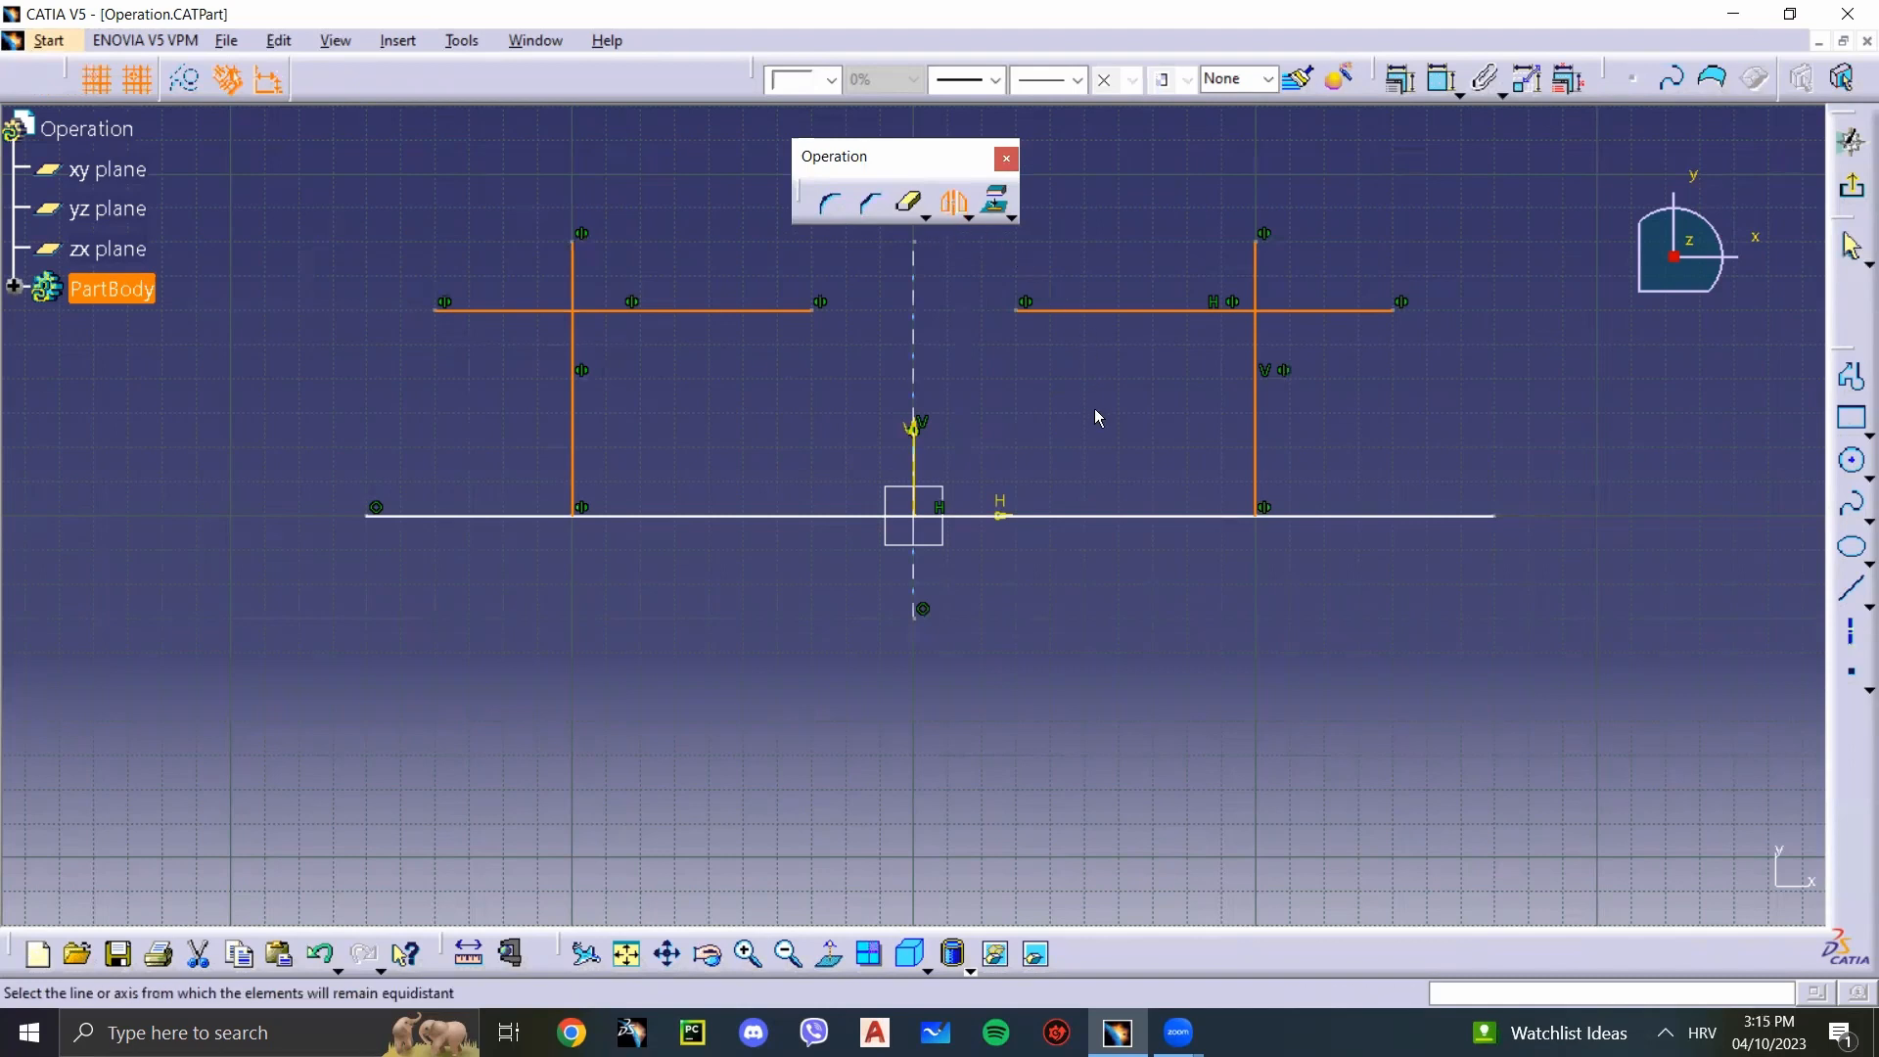
{"action": "left_click", "coordinate": [1138, 516]}
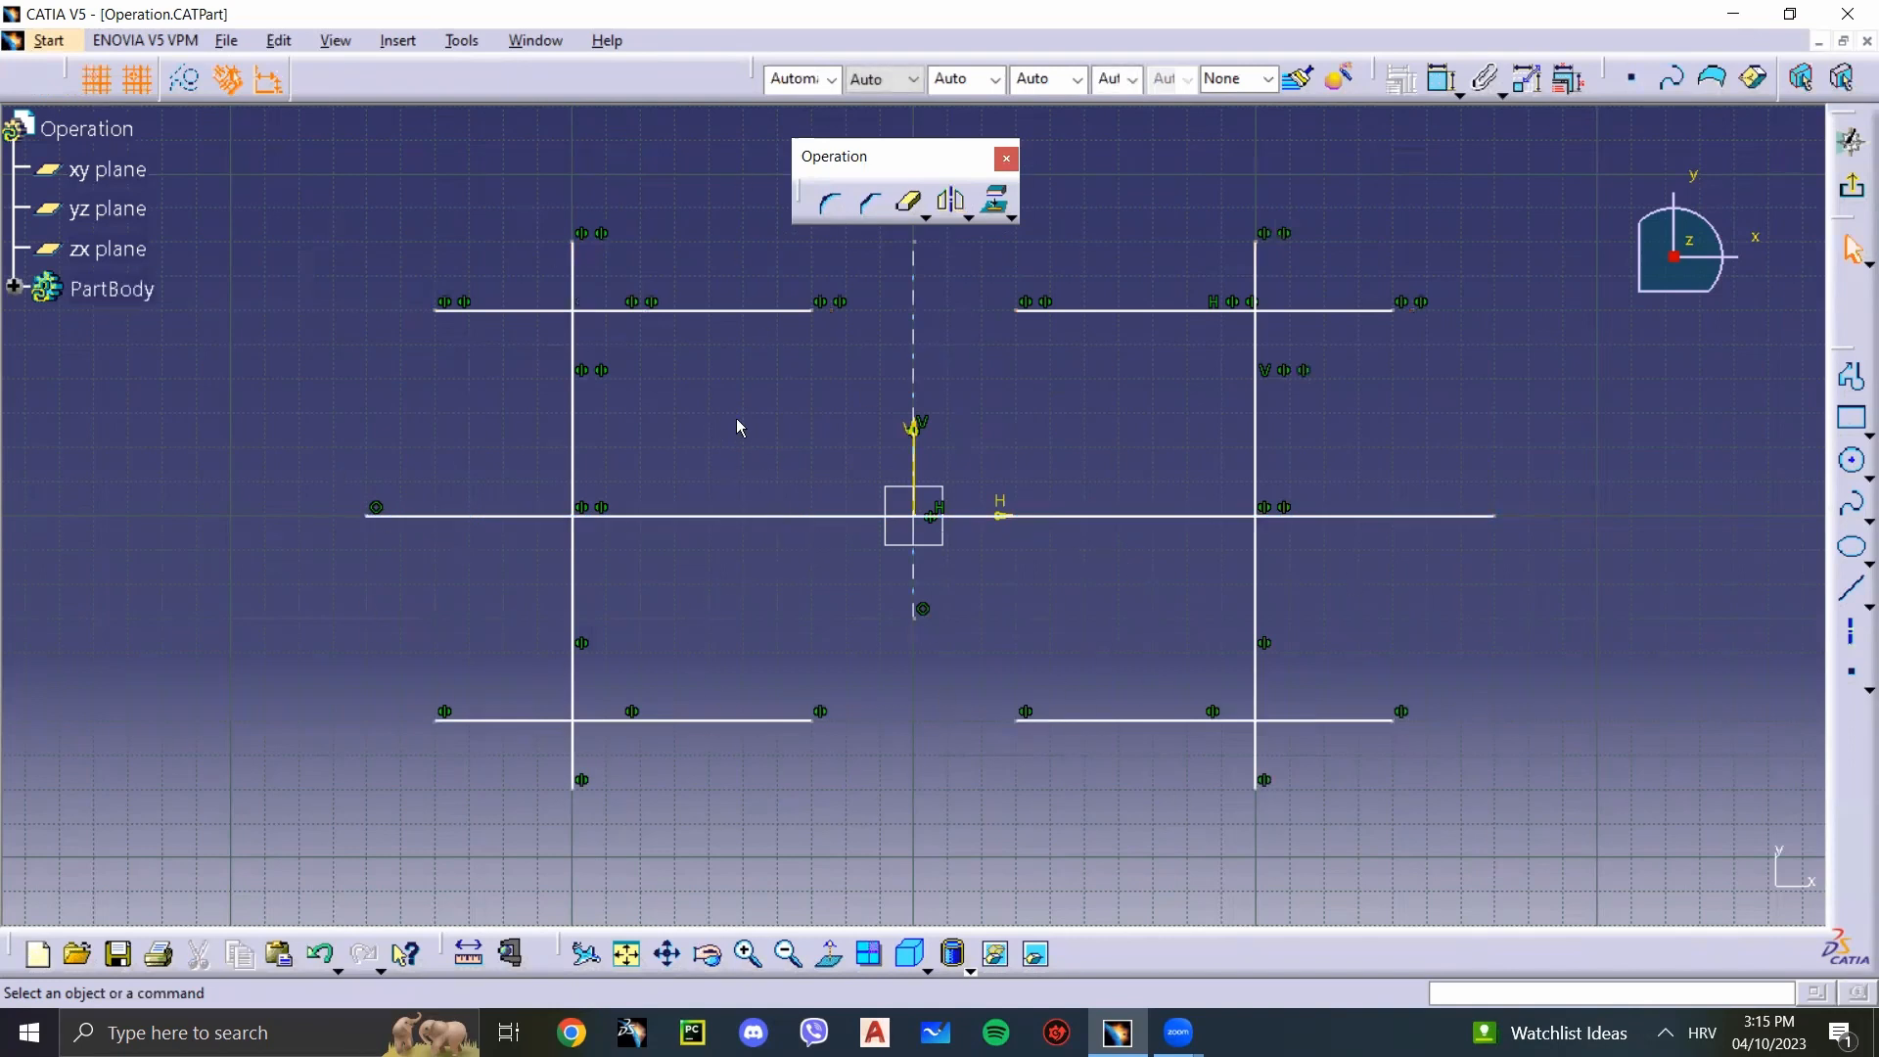
Step: Undo both mirror operations and the horizontal line, keeping the original crossing lines and the vertical axis
{"action": "key", "text": "ctrl+z"}
{"action": "key", "text": "ctrl+z"}
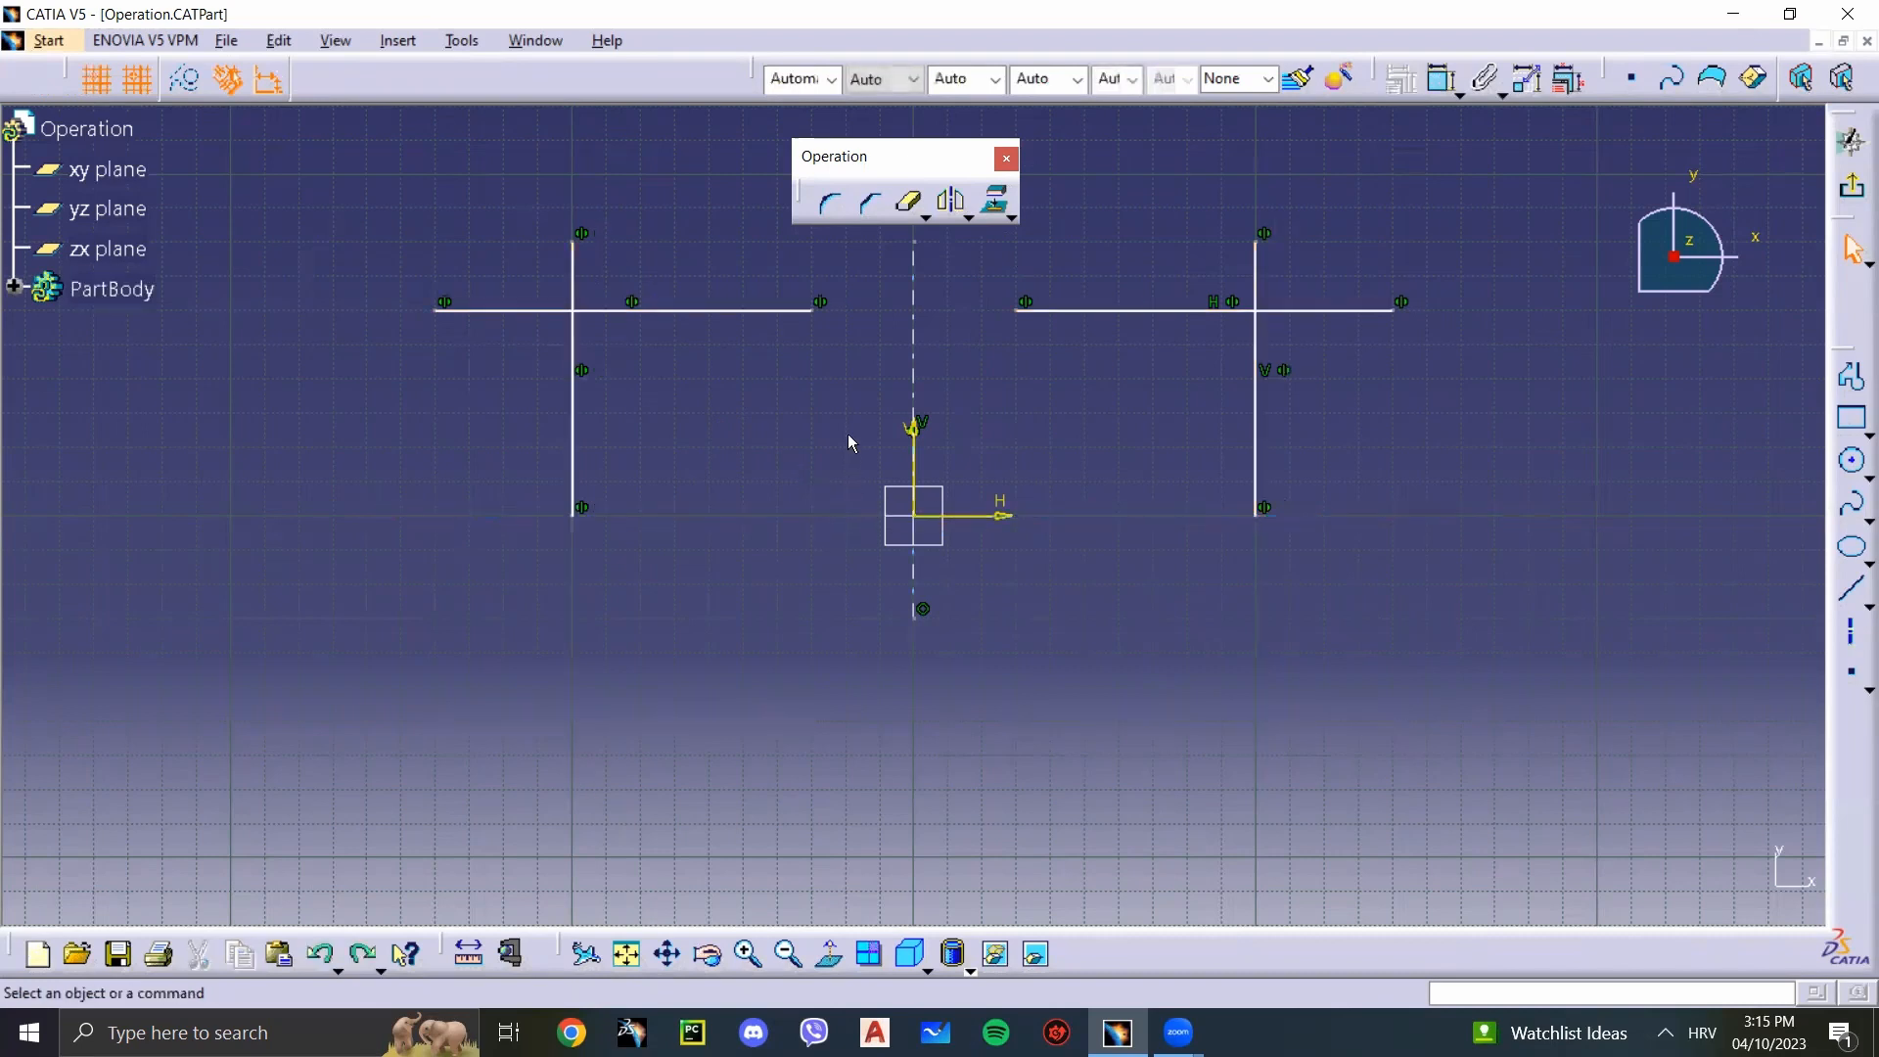
{"action": "key", "text": "ctrl+z"}
Step: Move the two crossing lines to the opposite side of the vertical axis without duplication, using Symmetry
{"action": "left_click", "coordinate": [963, 215]}
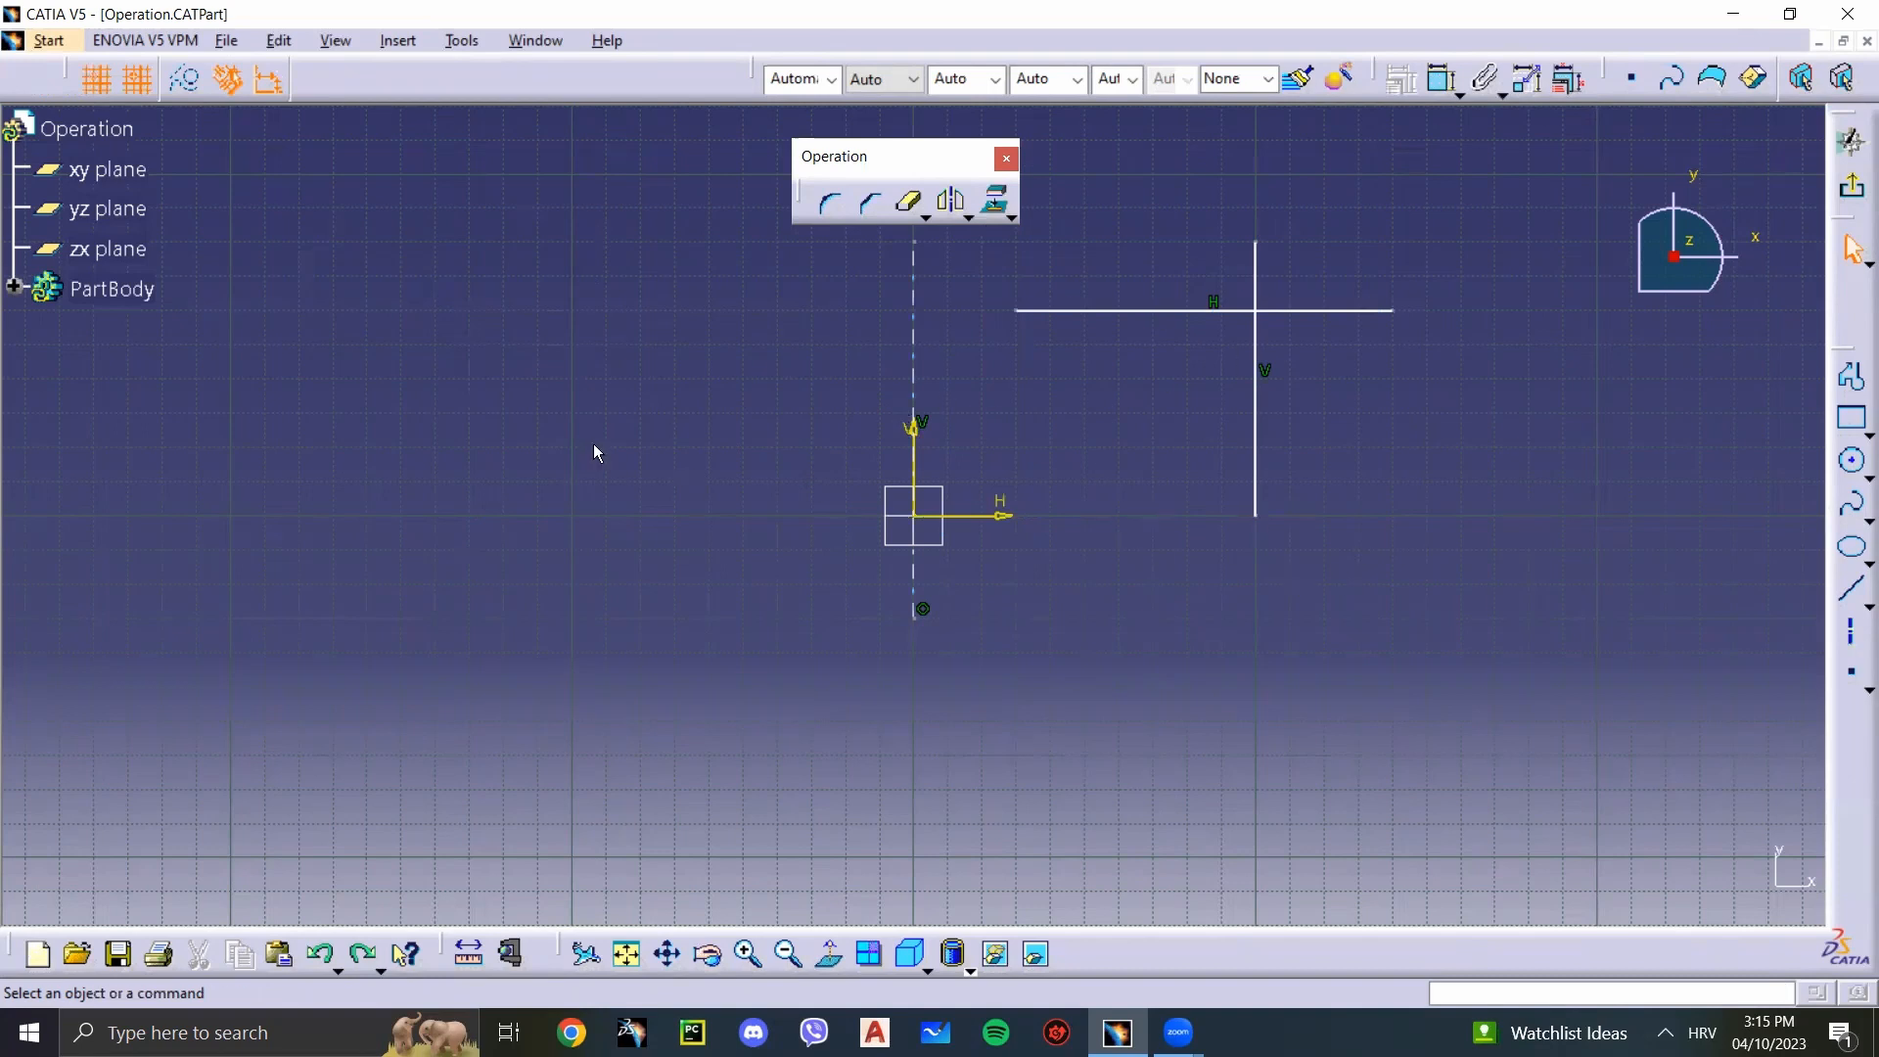
{"action": "mouse_move", "coordinate": [1383, 578]}
{"action": "left_mouse_down"}
{"action": "mouse_move", "coordinate": [976, 243]}
{"action": "mouse_move", "coordinate": [975, 213]}
{"action": "left_mouse_up"}
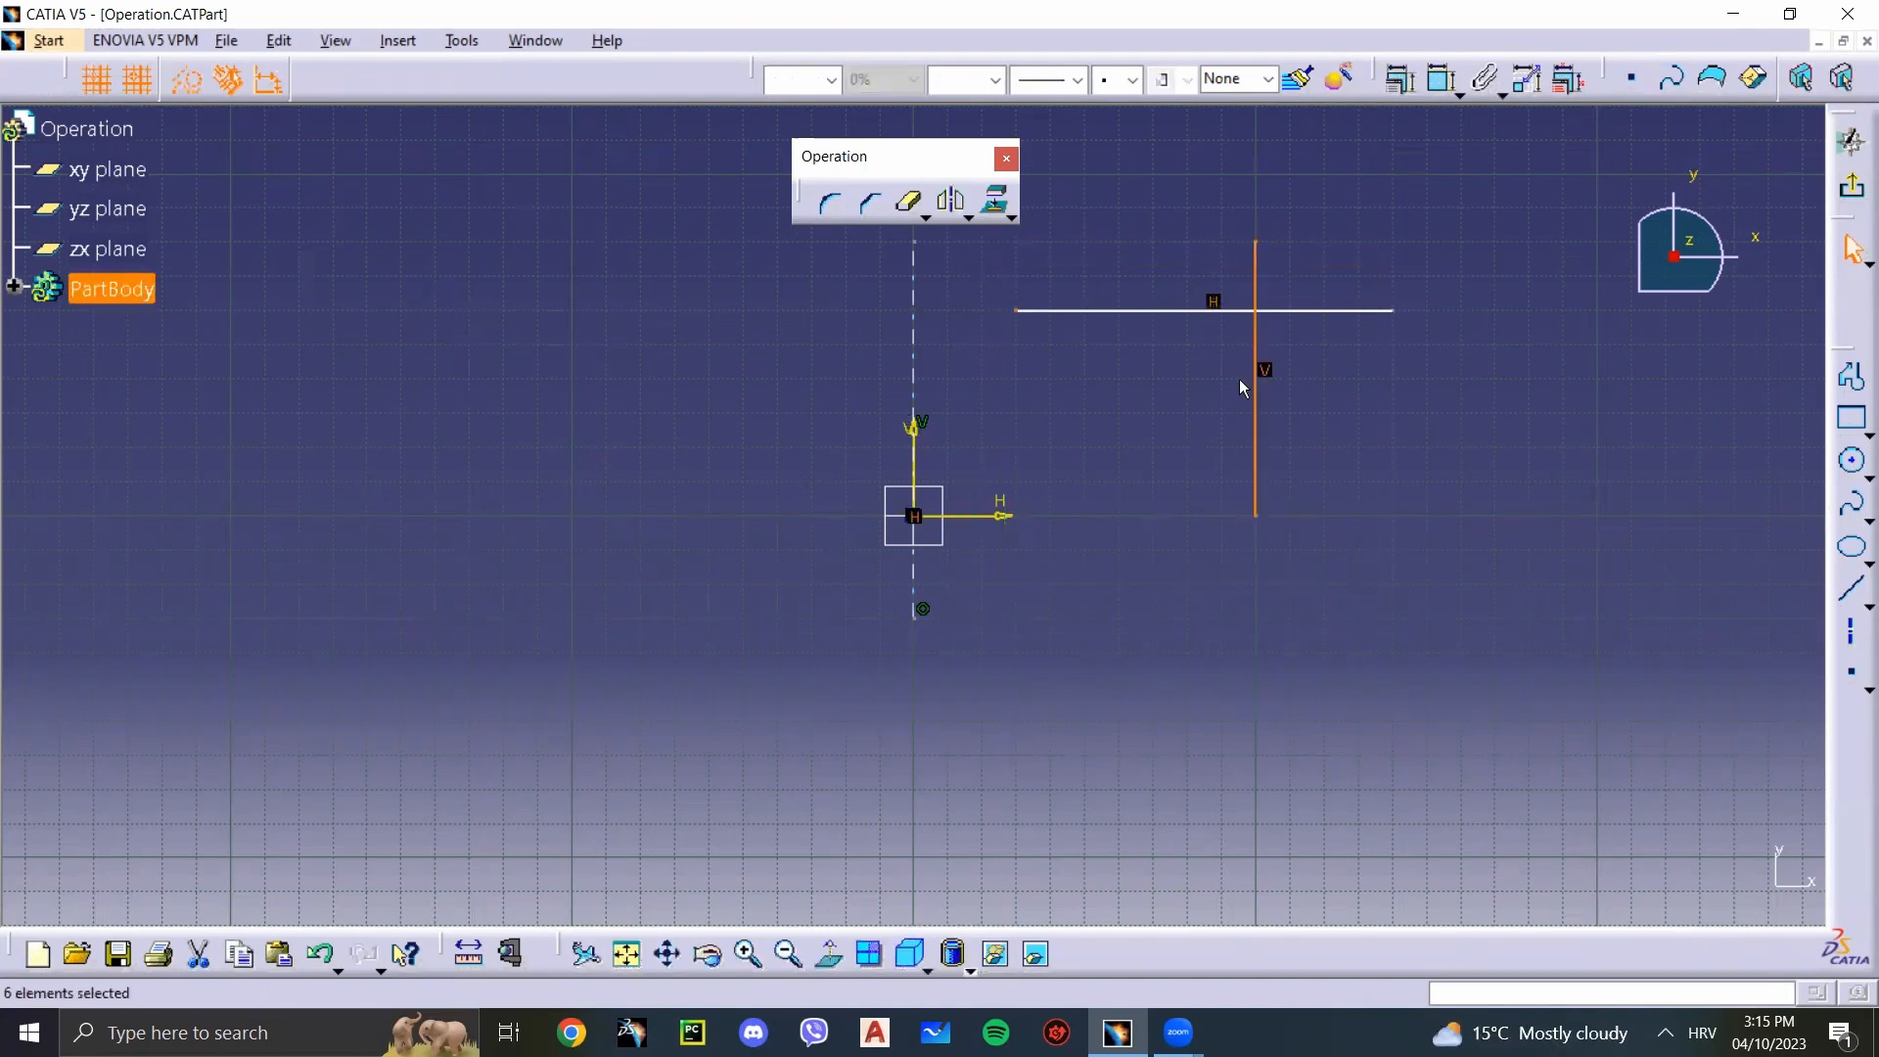
{"action": "left_click", "coordinate": [1312, 311], "text": "ctrl"}
{"action": "left_click", "coordinate": [968, 217]}
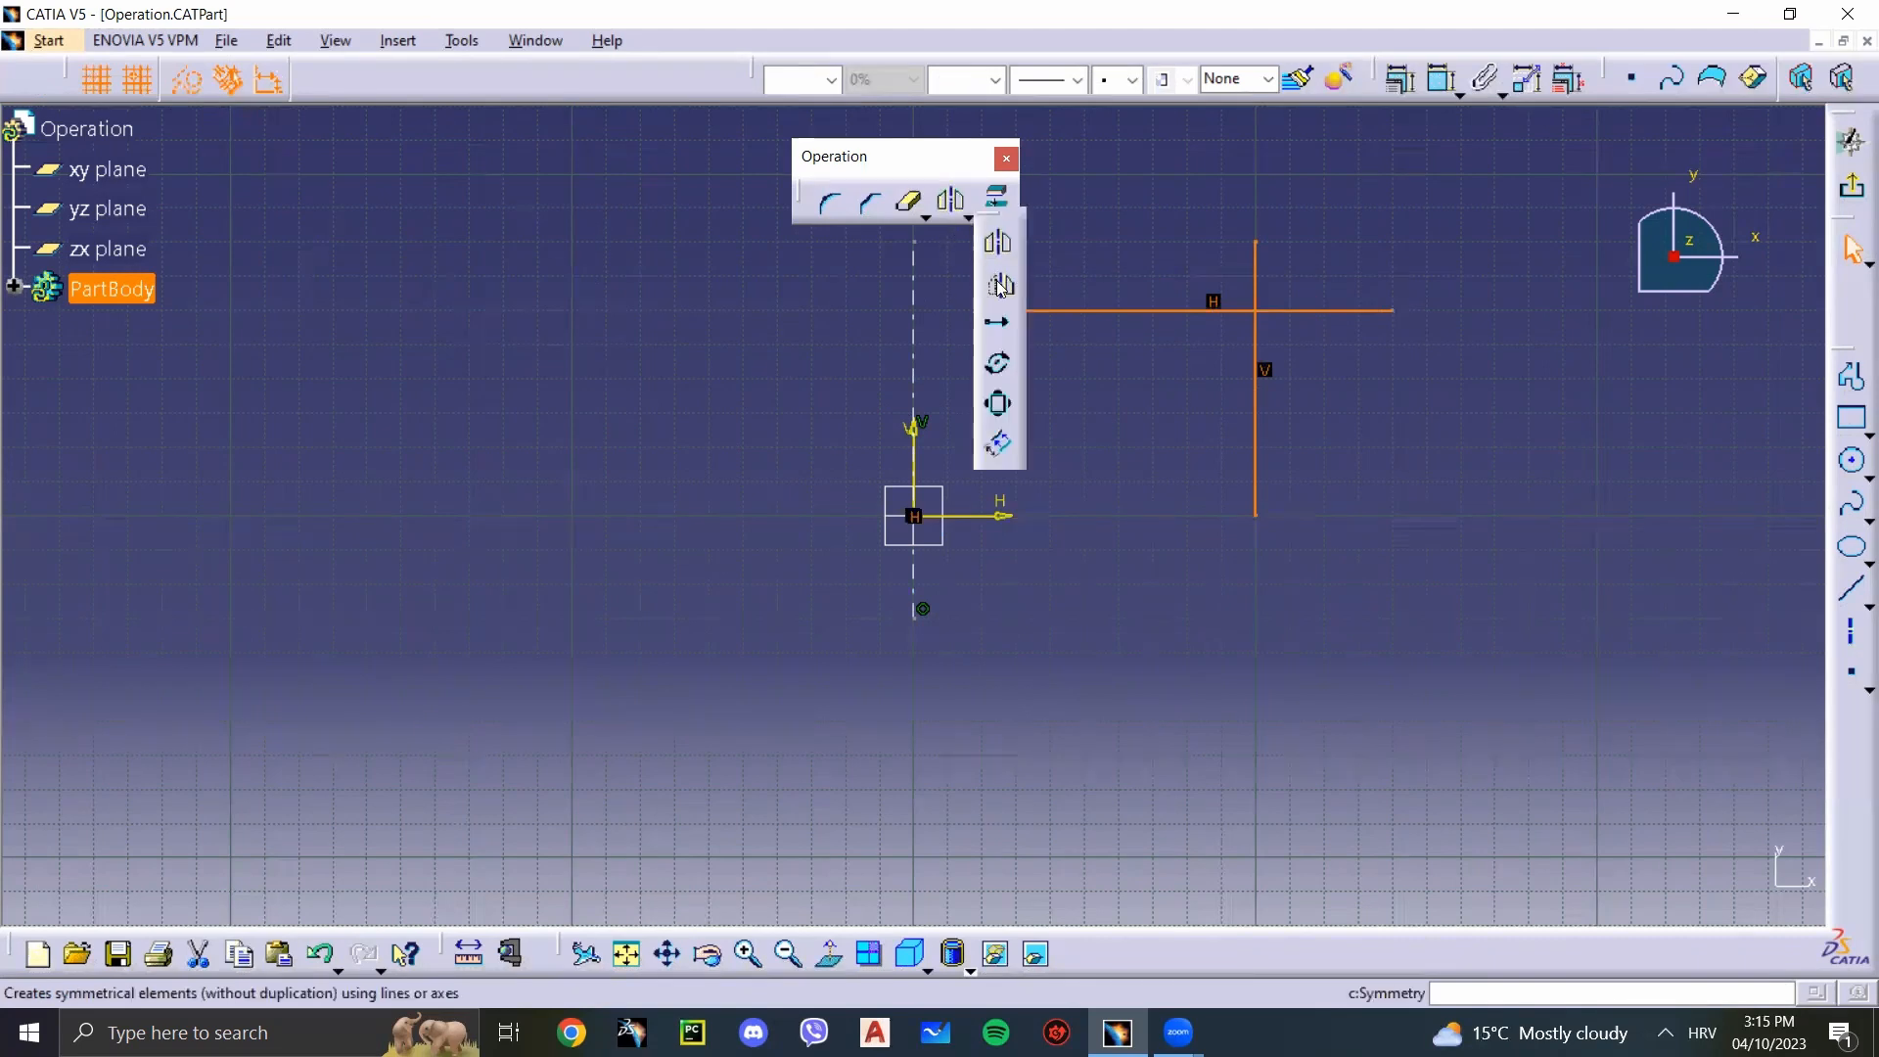
{"action": "left_click", "coordinate": [997, 282]}
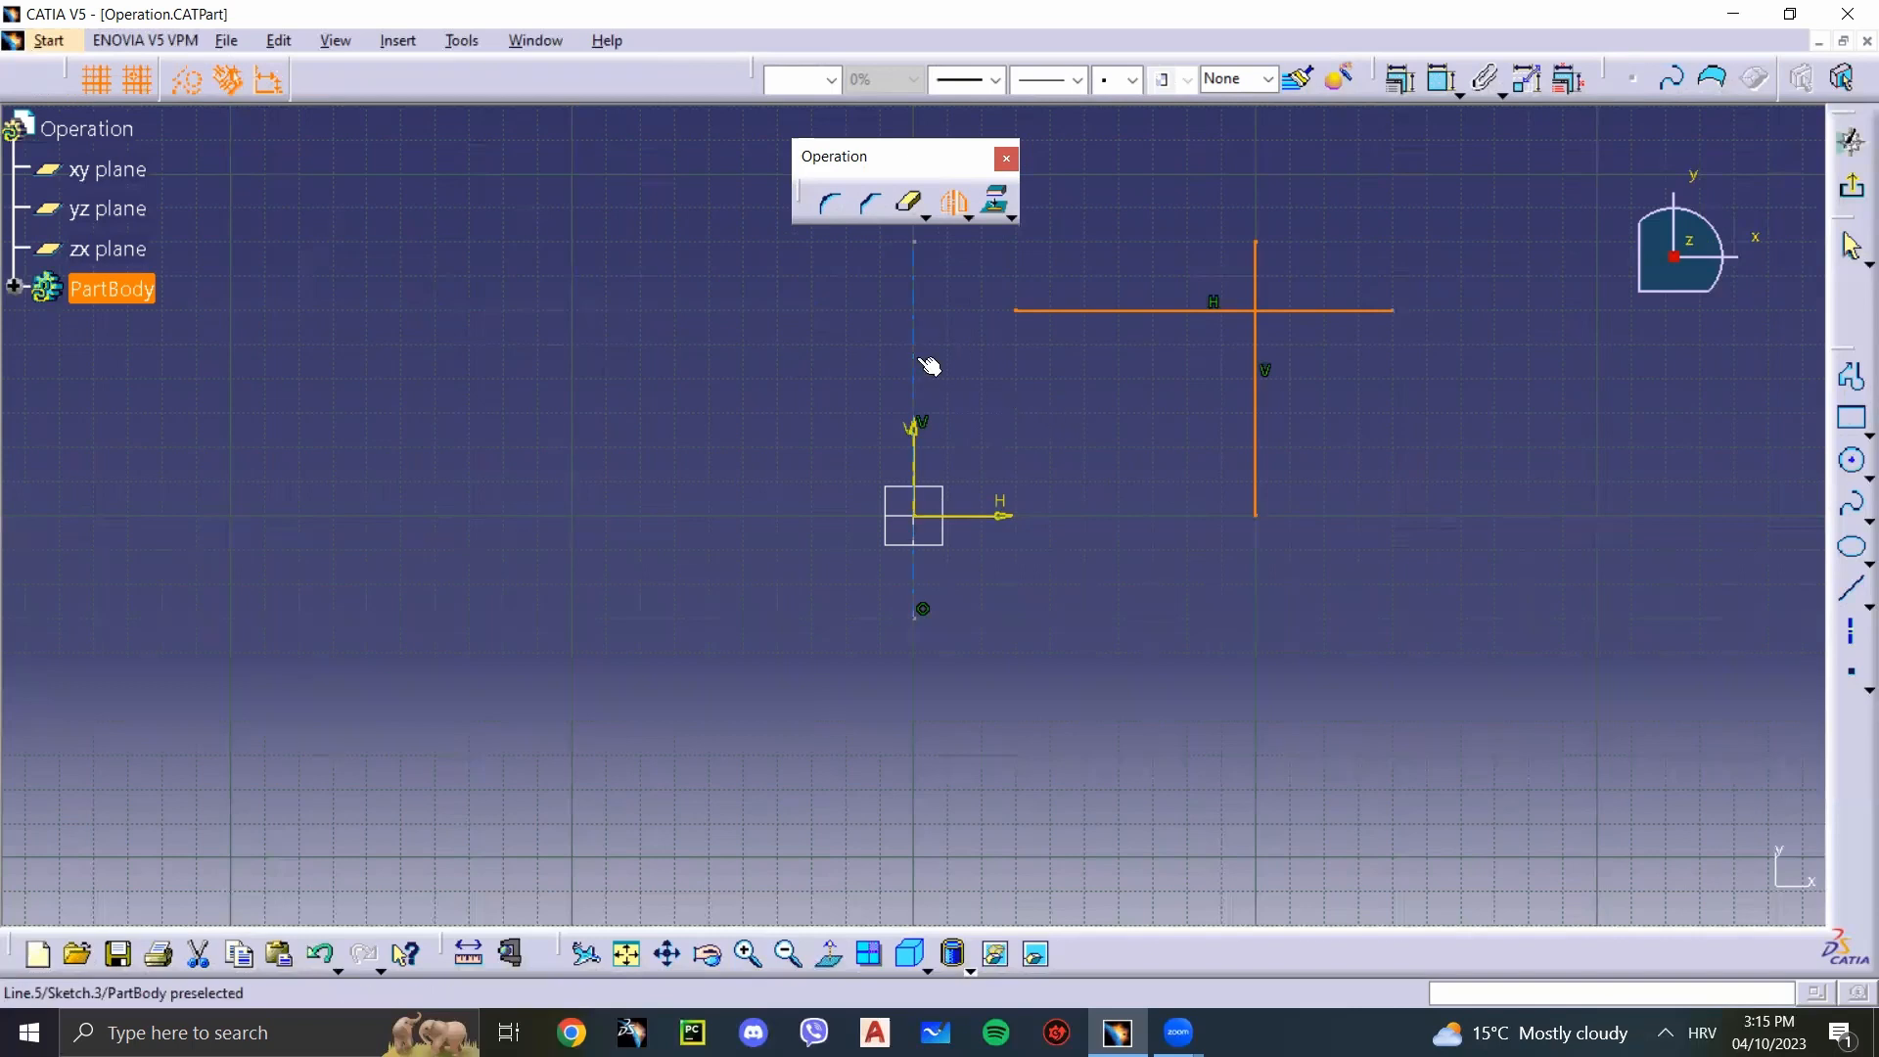
{"action": "left_click", "coordinate": [914, 391]}
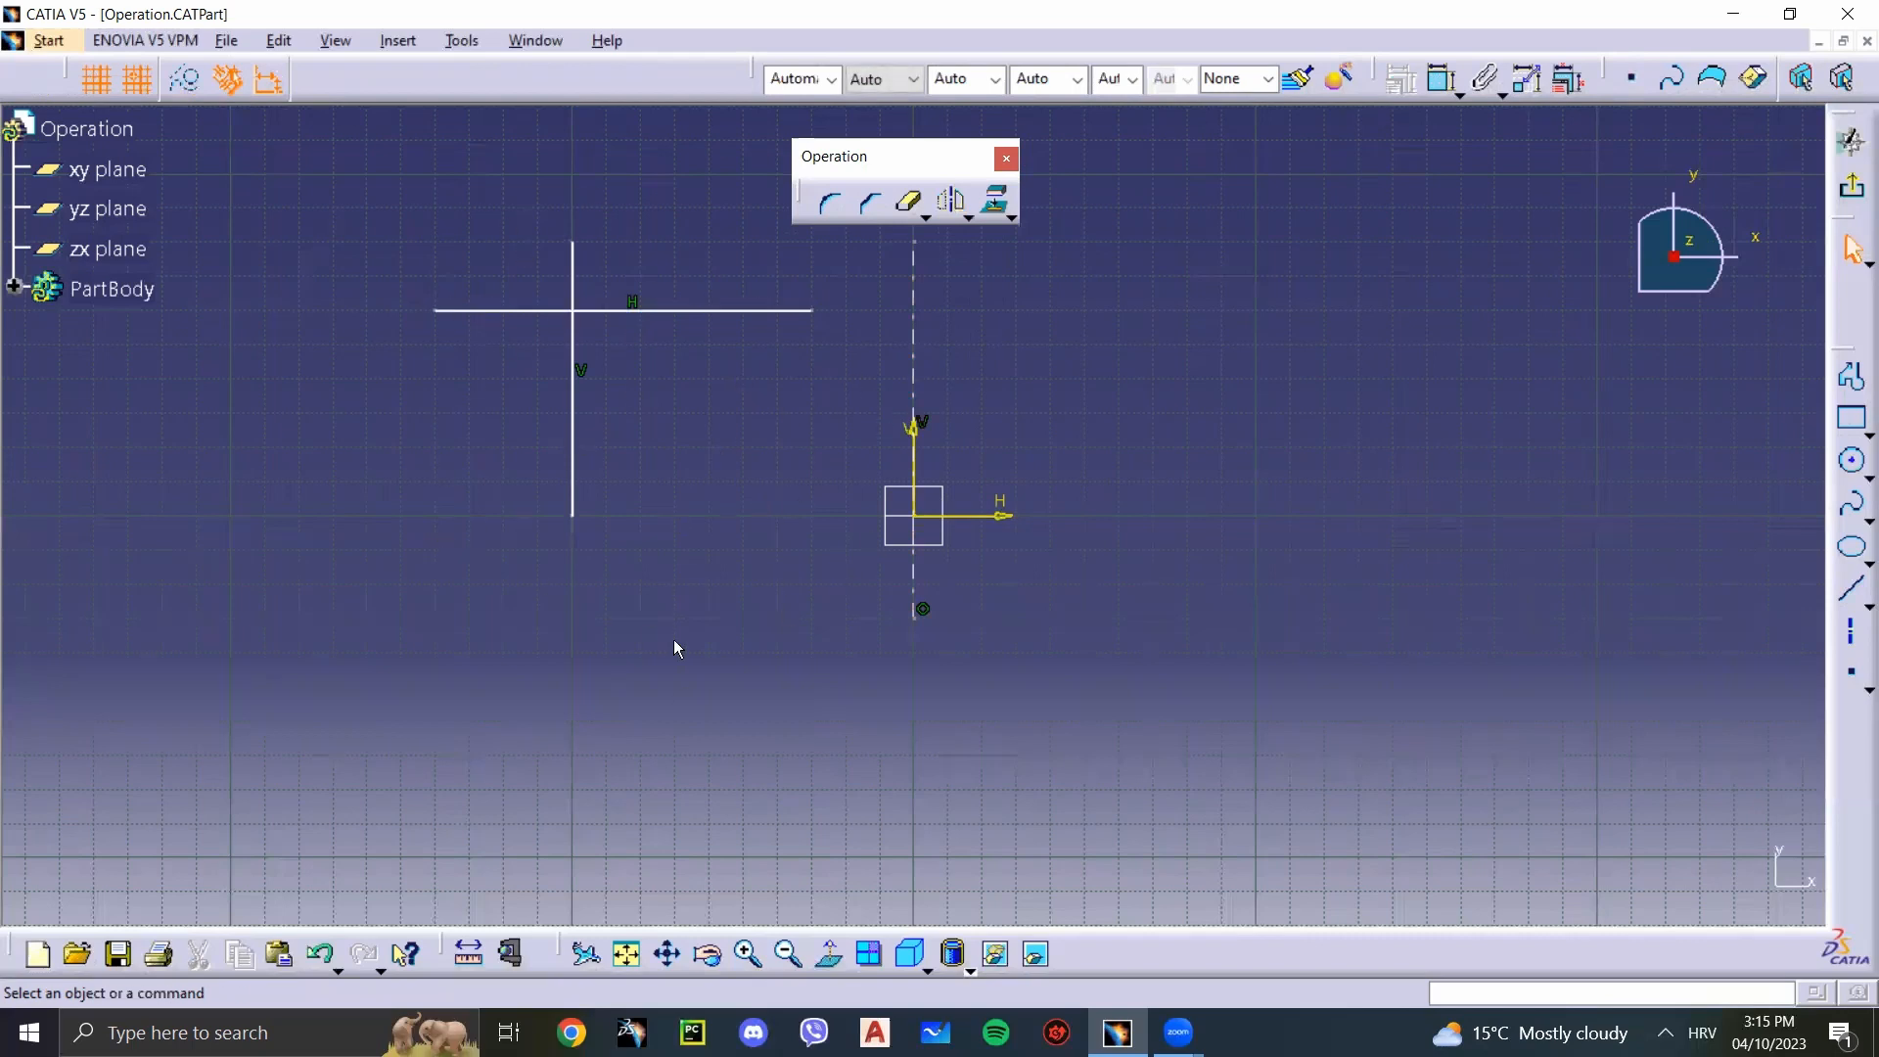
Step: Delete the crossing lines together with the vertical axis
{"action": "left_click", "coordinate": [969, 217]}
{"action": "mouse_move", "coordinate": [1152, 724]}
{"action": "left_mouse_down"}
{"action": "mouse_move", "coordinate": [479, 294]}
{"action": "mouse_move", "coordinate": [378, 155]}
{"action": "left_mouse_up"}
{"action": "key", "text": "Delete"}
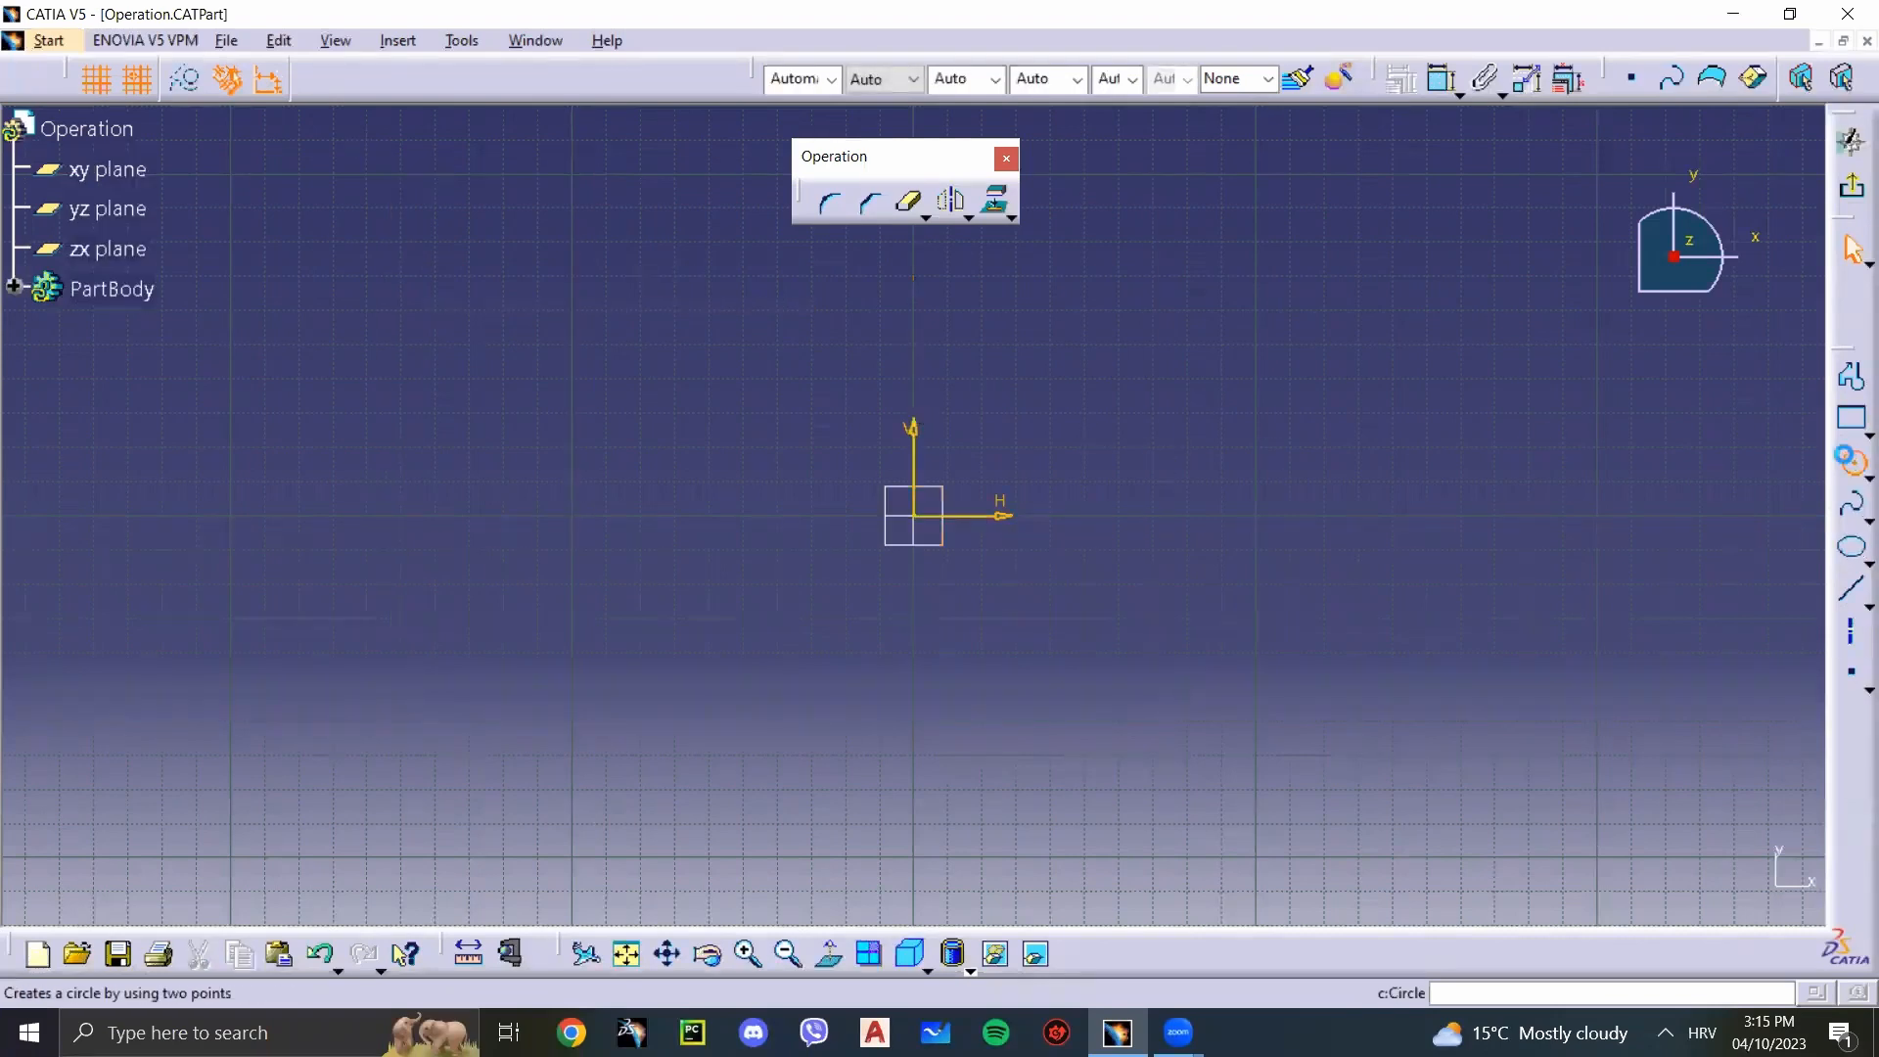
Step: Draw a 20 by 20 mm square with opposite corners at H 40, V 30 mm and H 60, V 50 mm
{"action": "left_click", "coordinate": [1852, 460]}
{"action": "left_click", "coordinate": [1851, 420]}
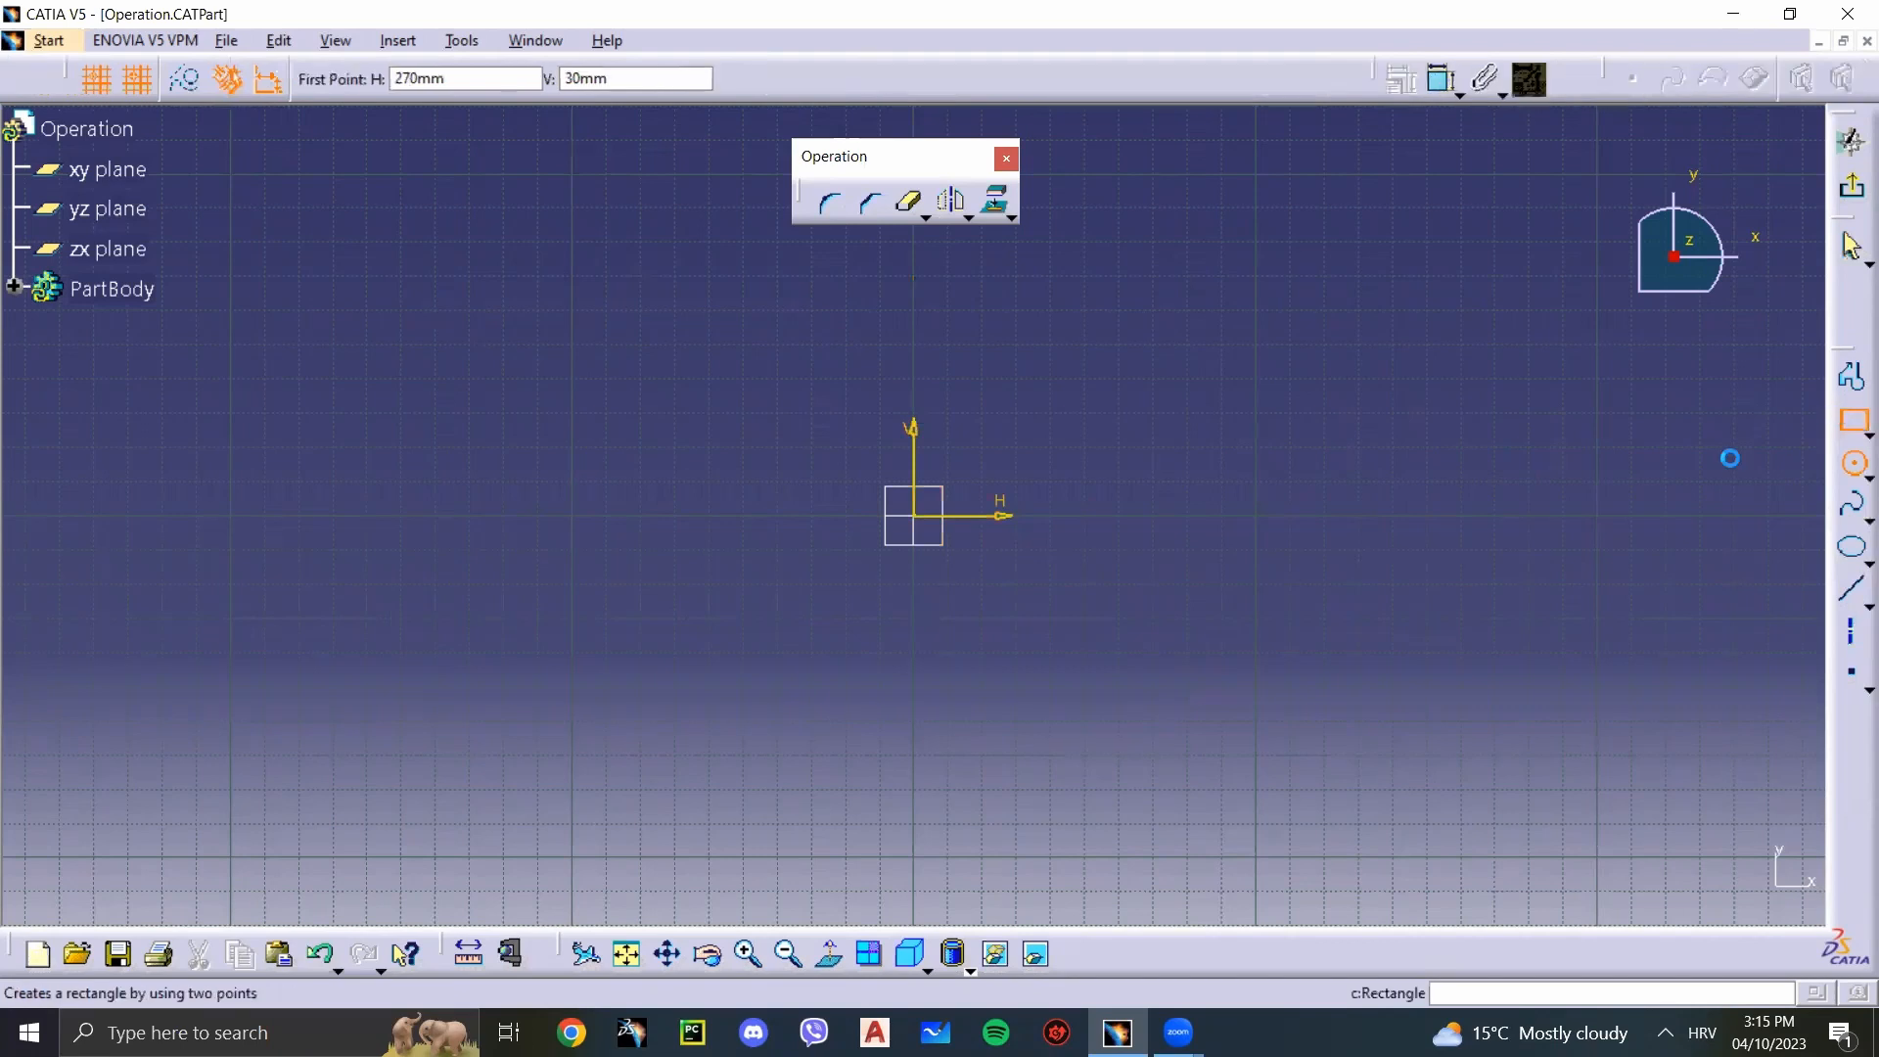
{"action": "left_click", "coordinate": [1055, 401]}
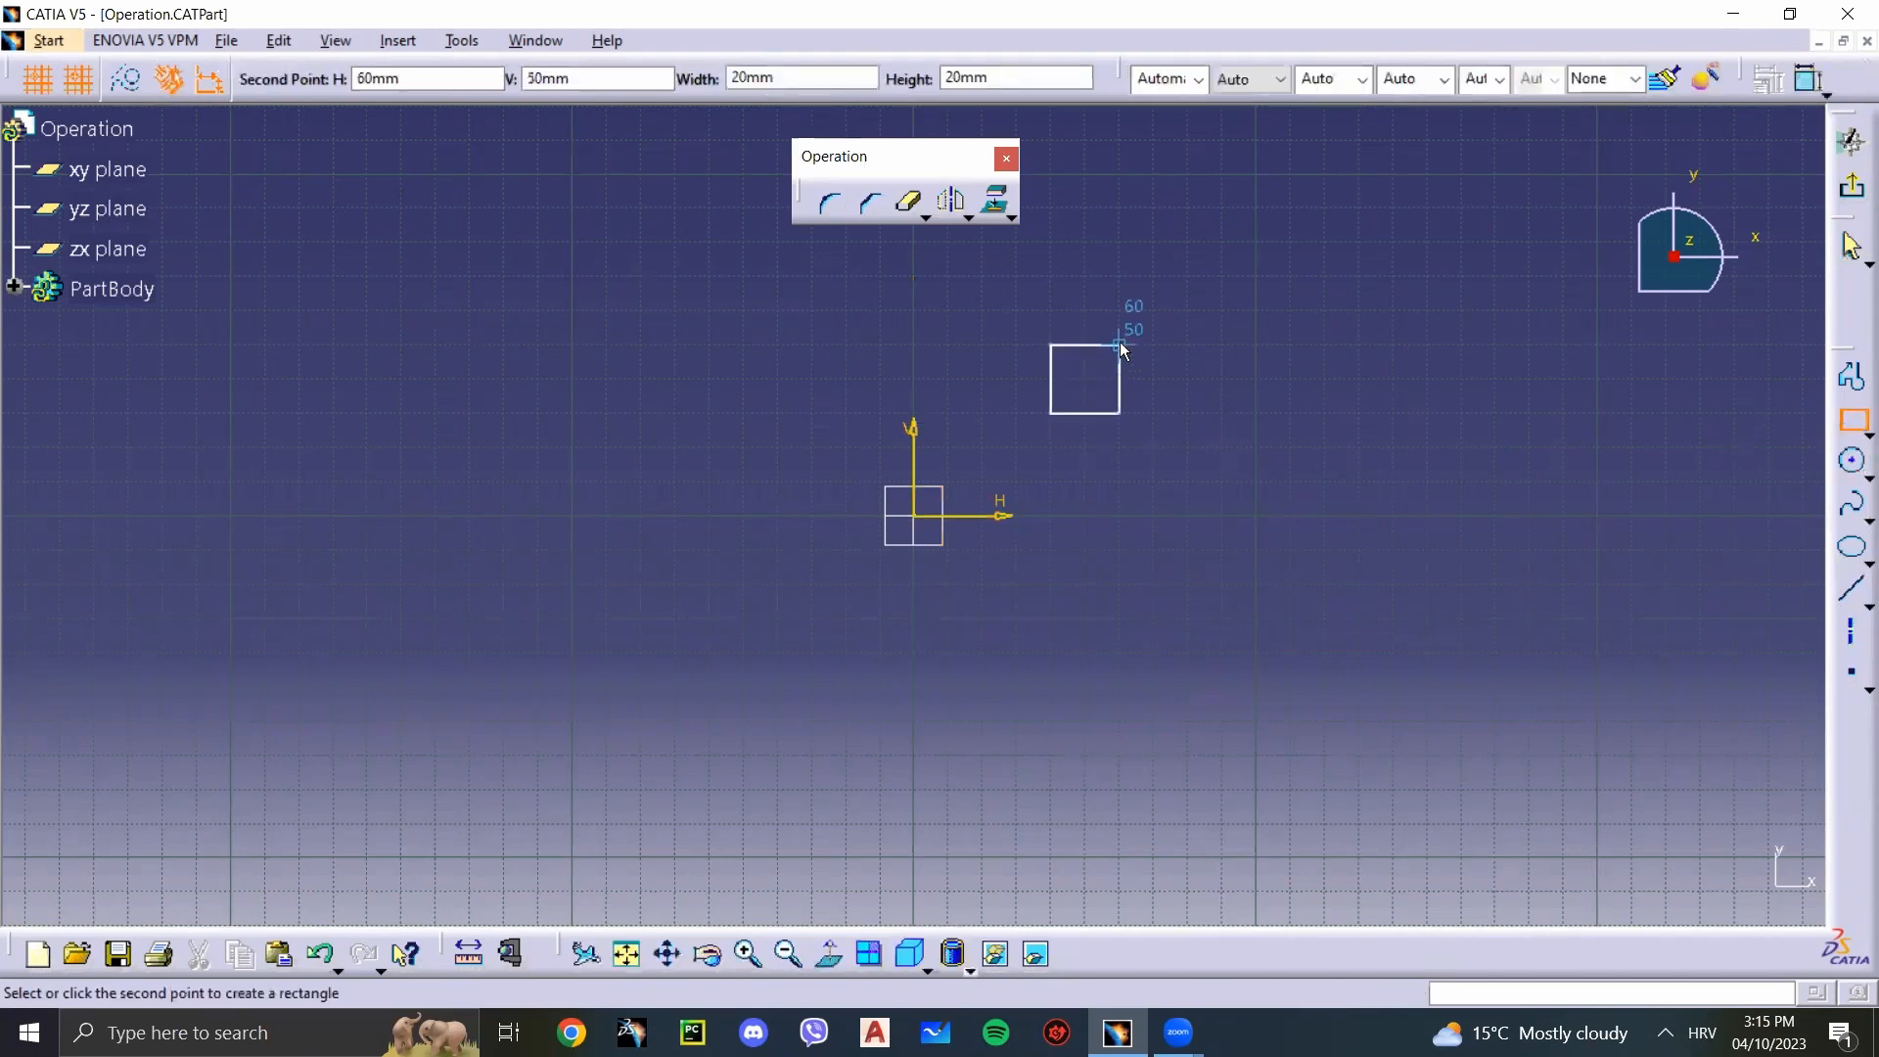
{"action": "left_click", "coordinate": [1120, 344]}
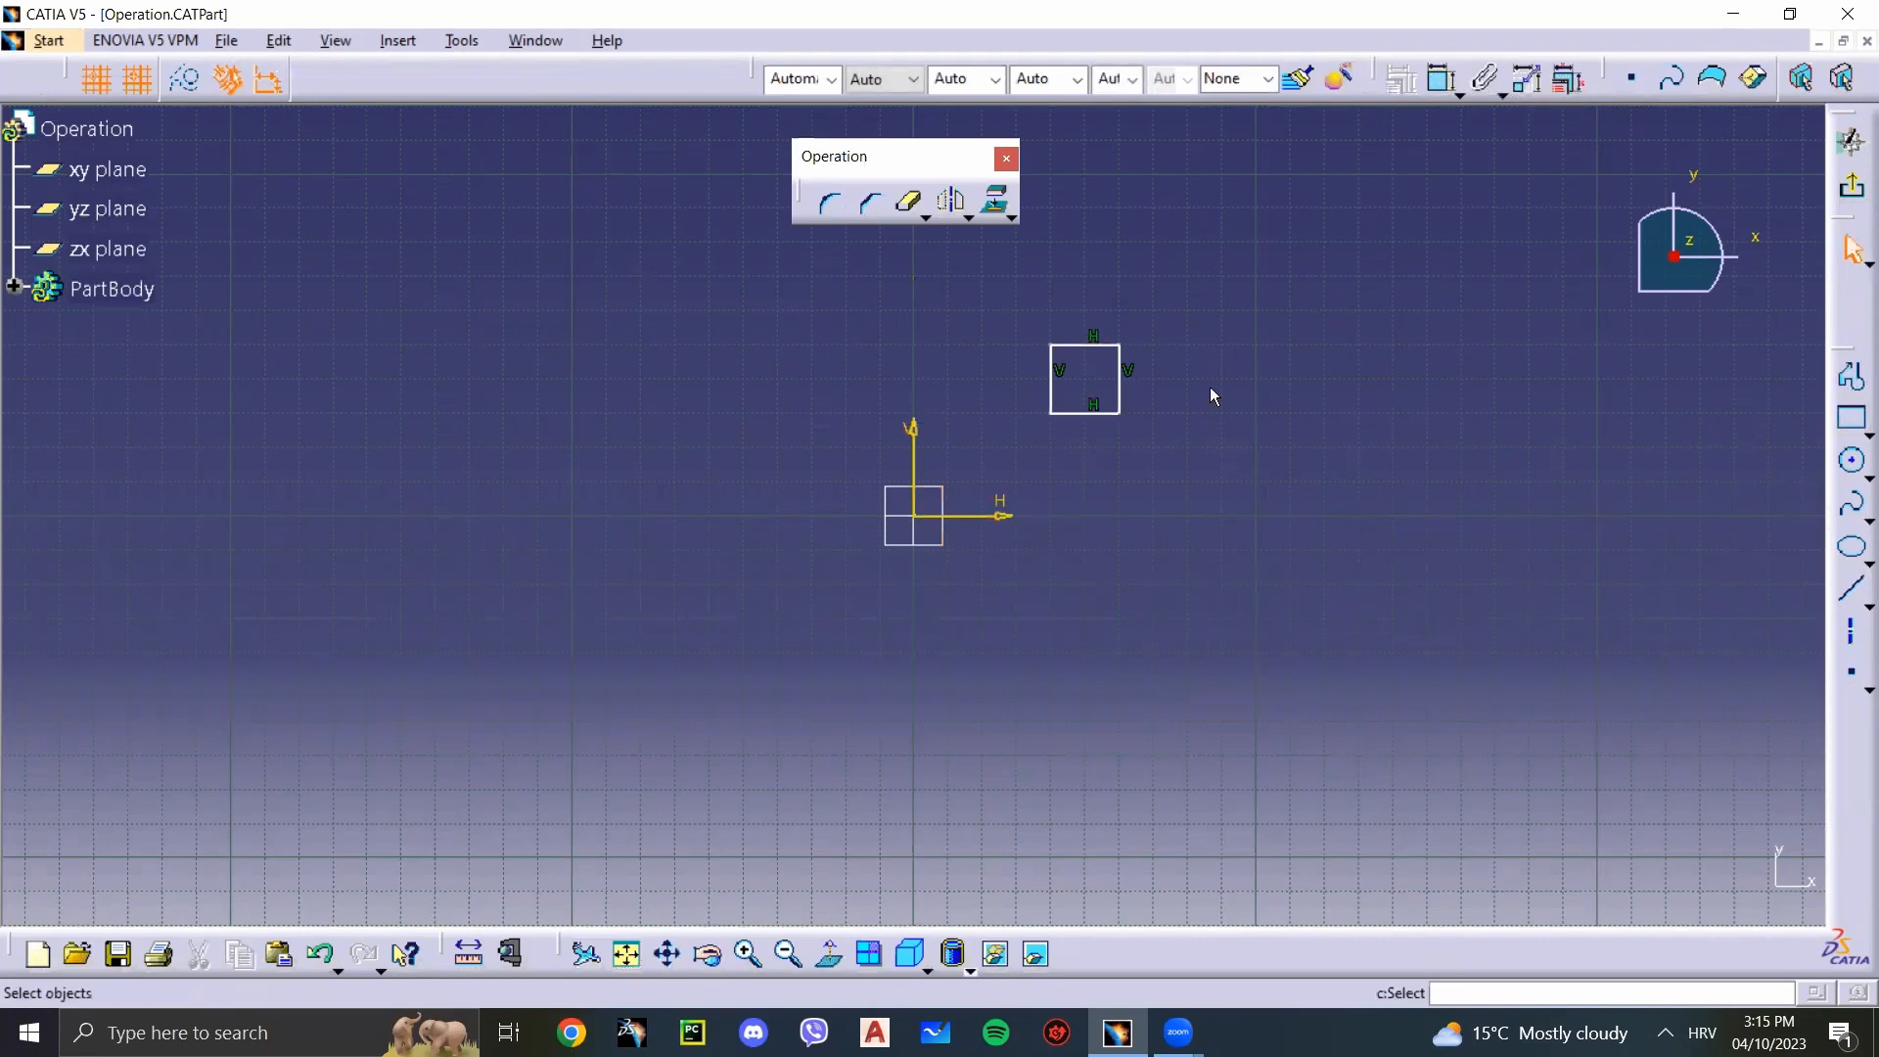
Step: Dimension the square's top edge, placing the dimension above it, and close its constraint definition without changing the value
{"action": "left_click", "coordinate": [1442, 78]}
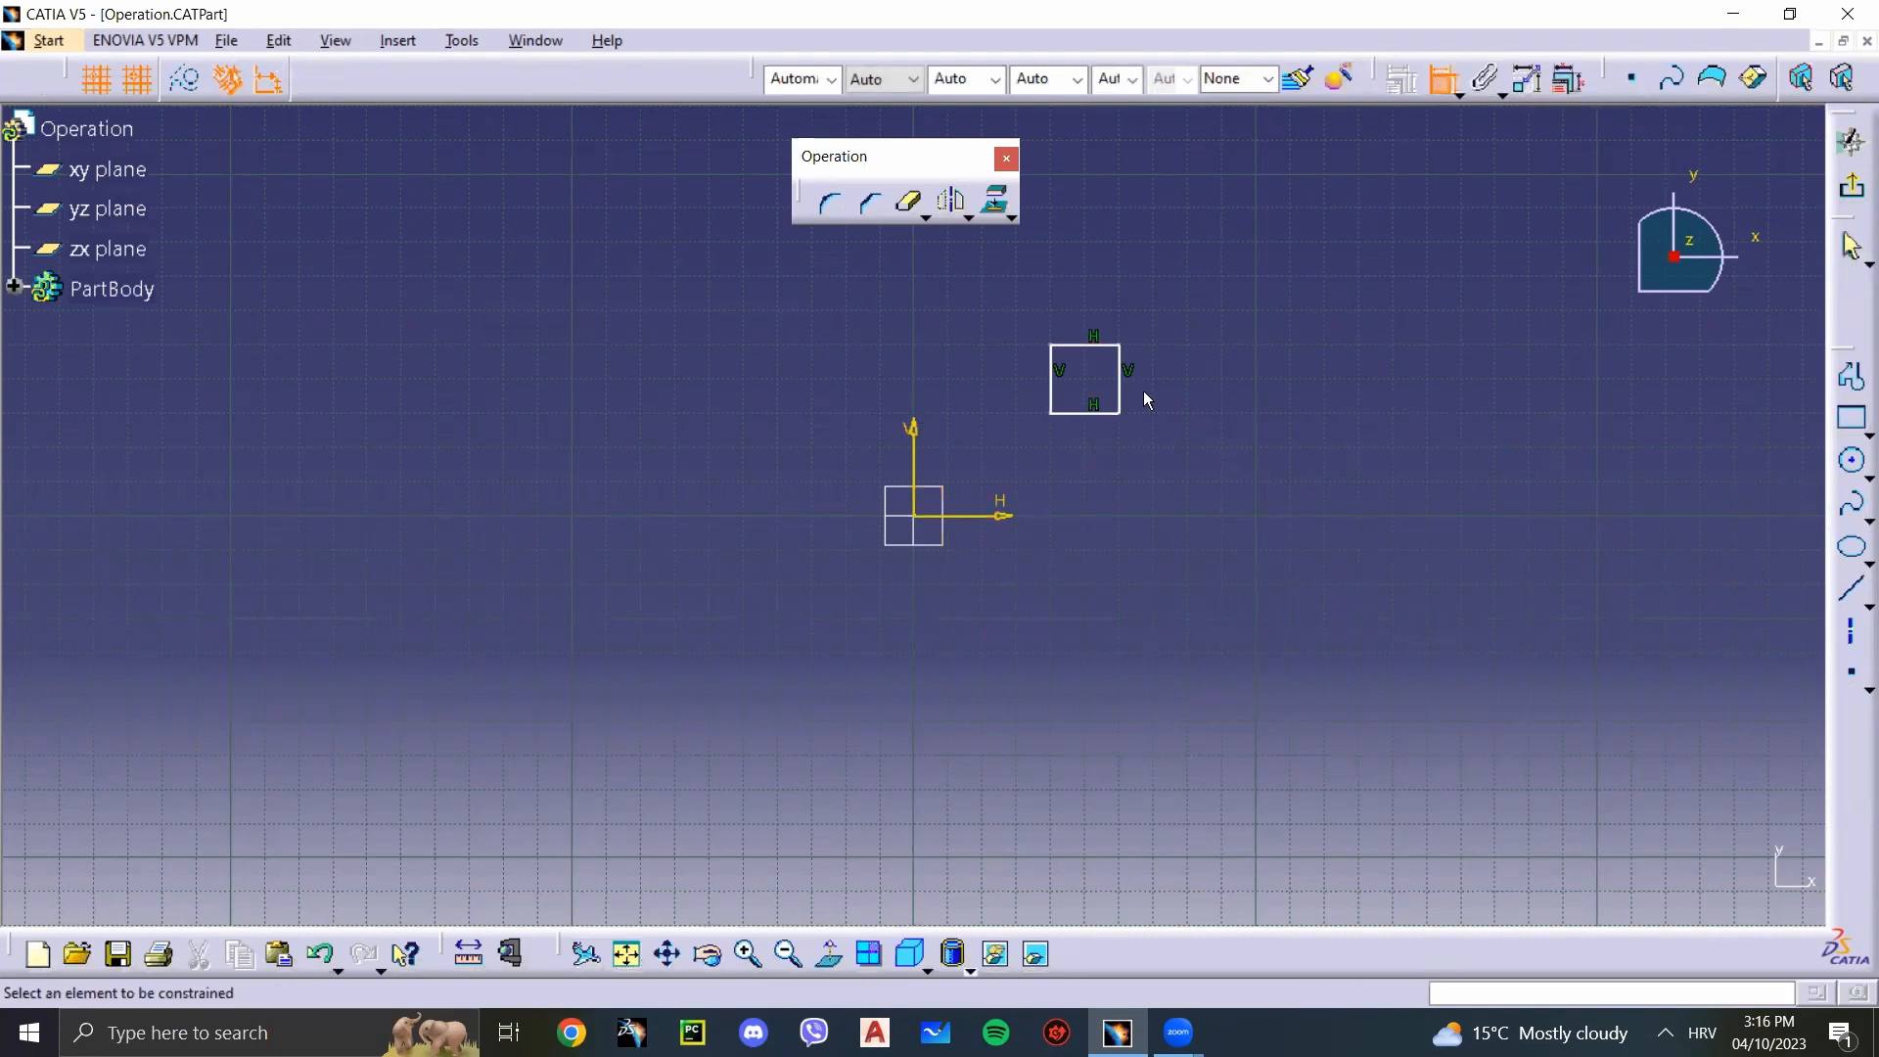
{"action": "left_click", "coordinate": [1091, 346]}
{"action": "left_click", "coordinate": [1082, 266]}
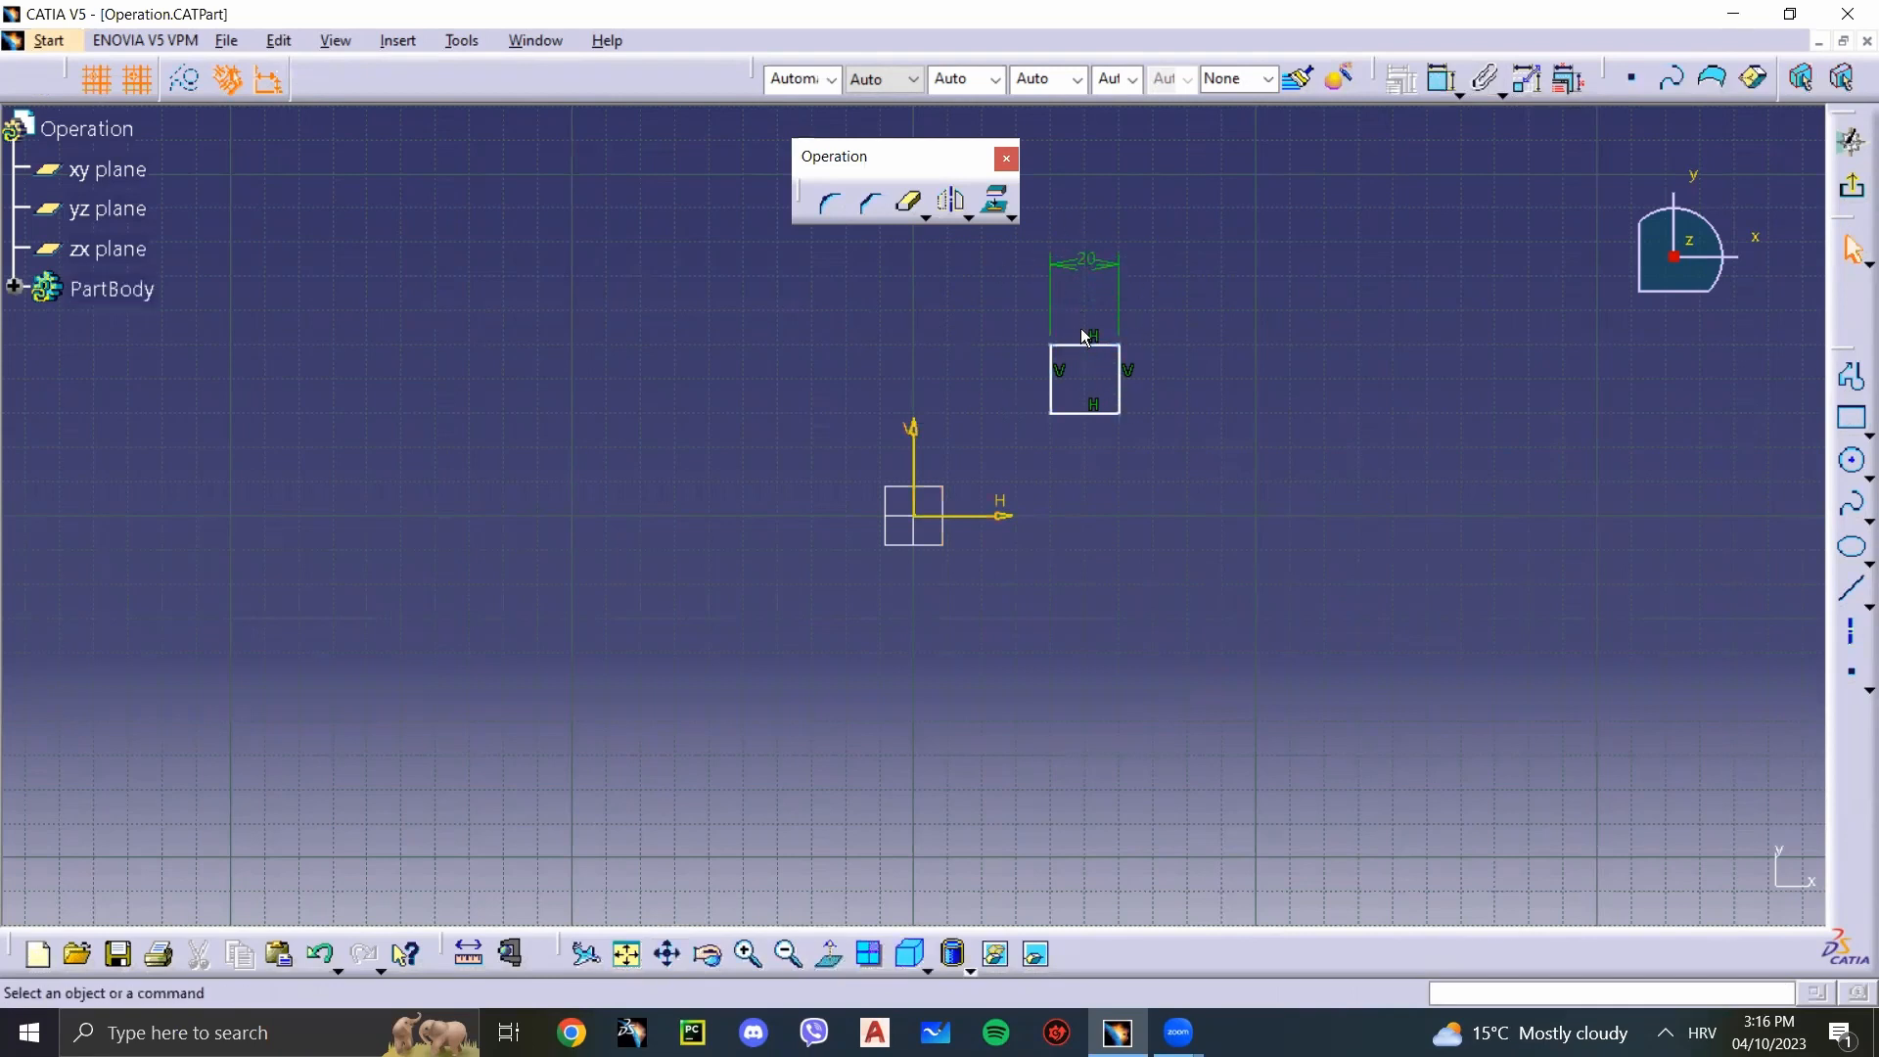
{"action": "double_click", "coordinate": [1101, 265]}
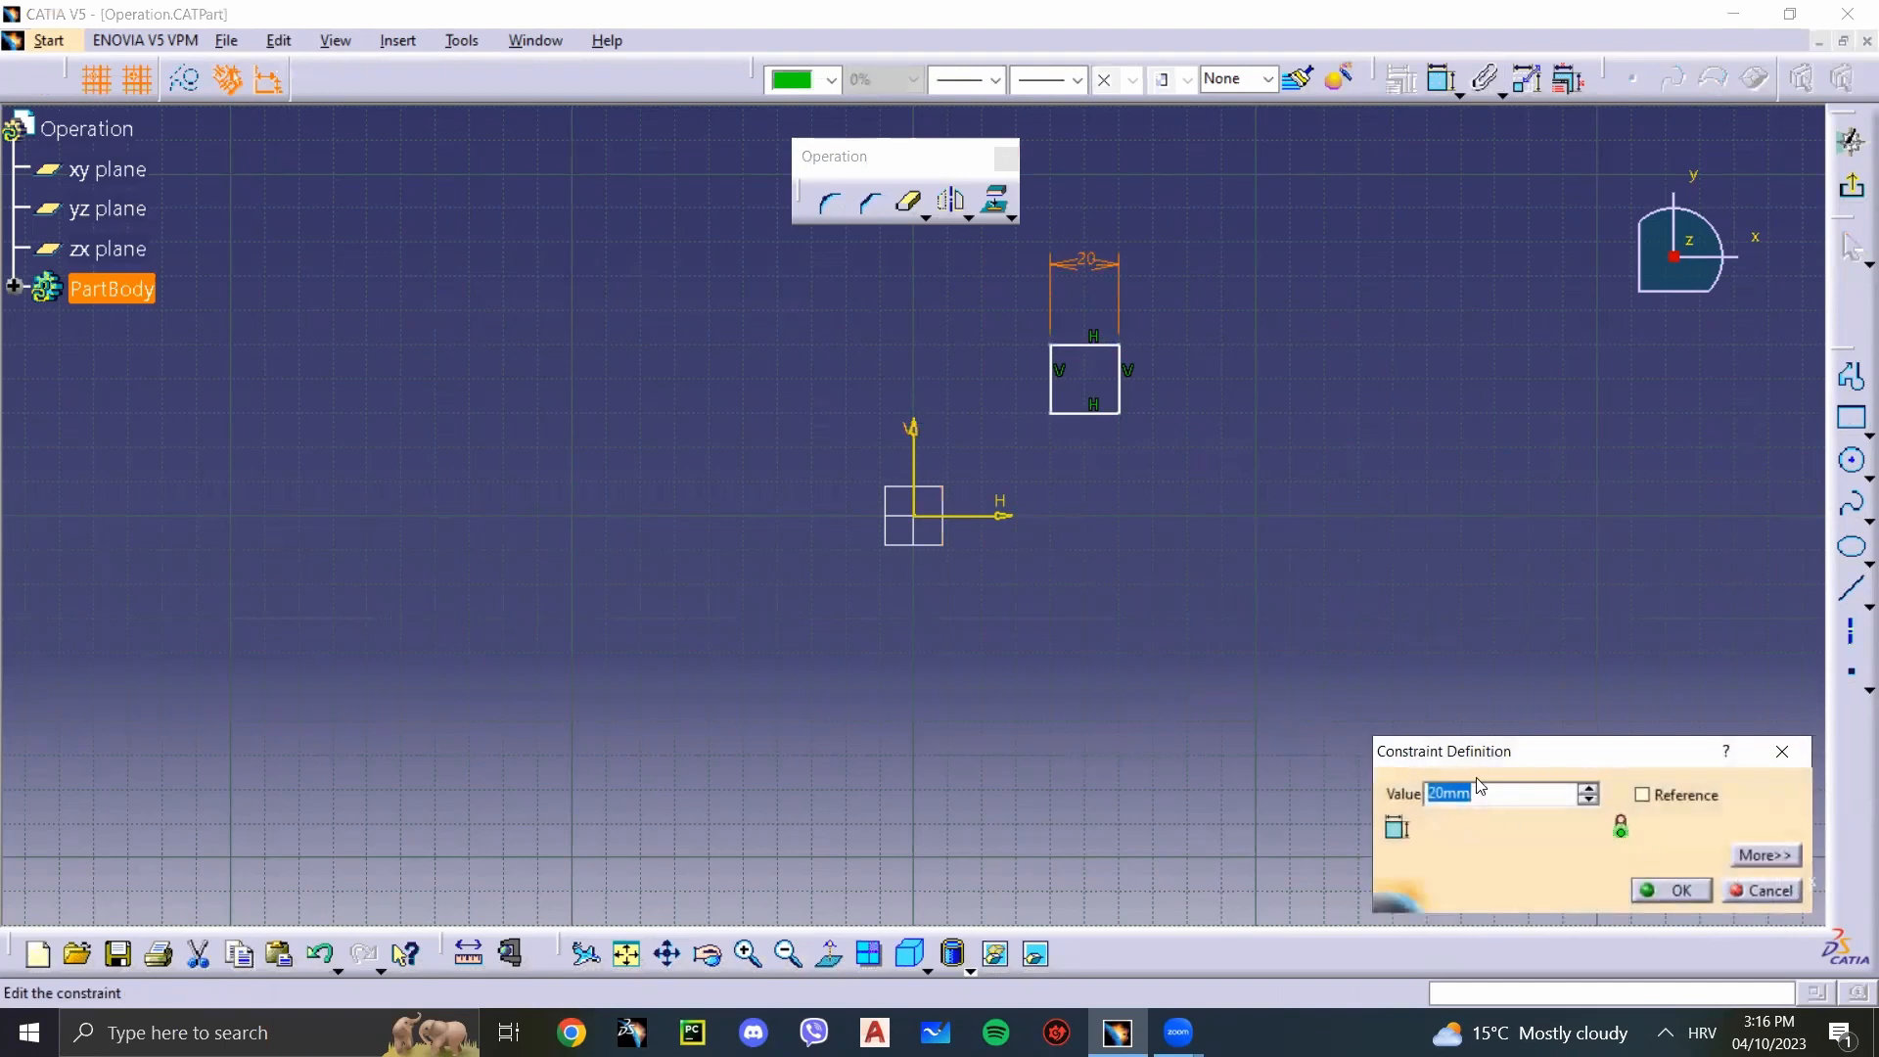
{"action": "left_click", "coordinate": [1783, 752]}
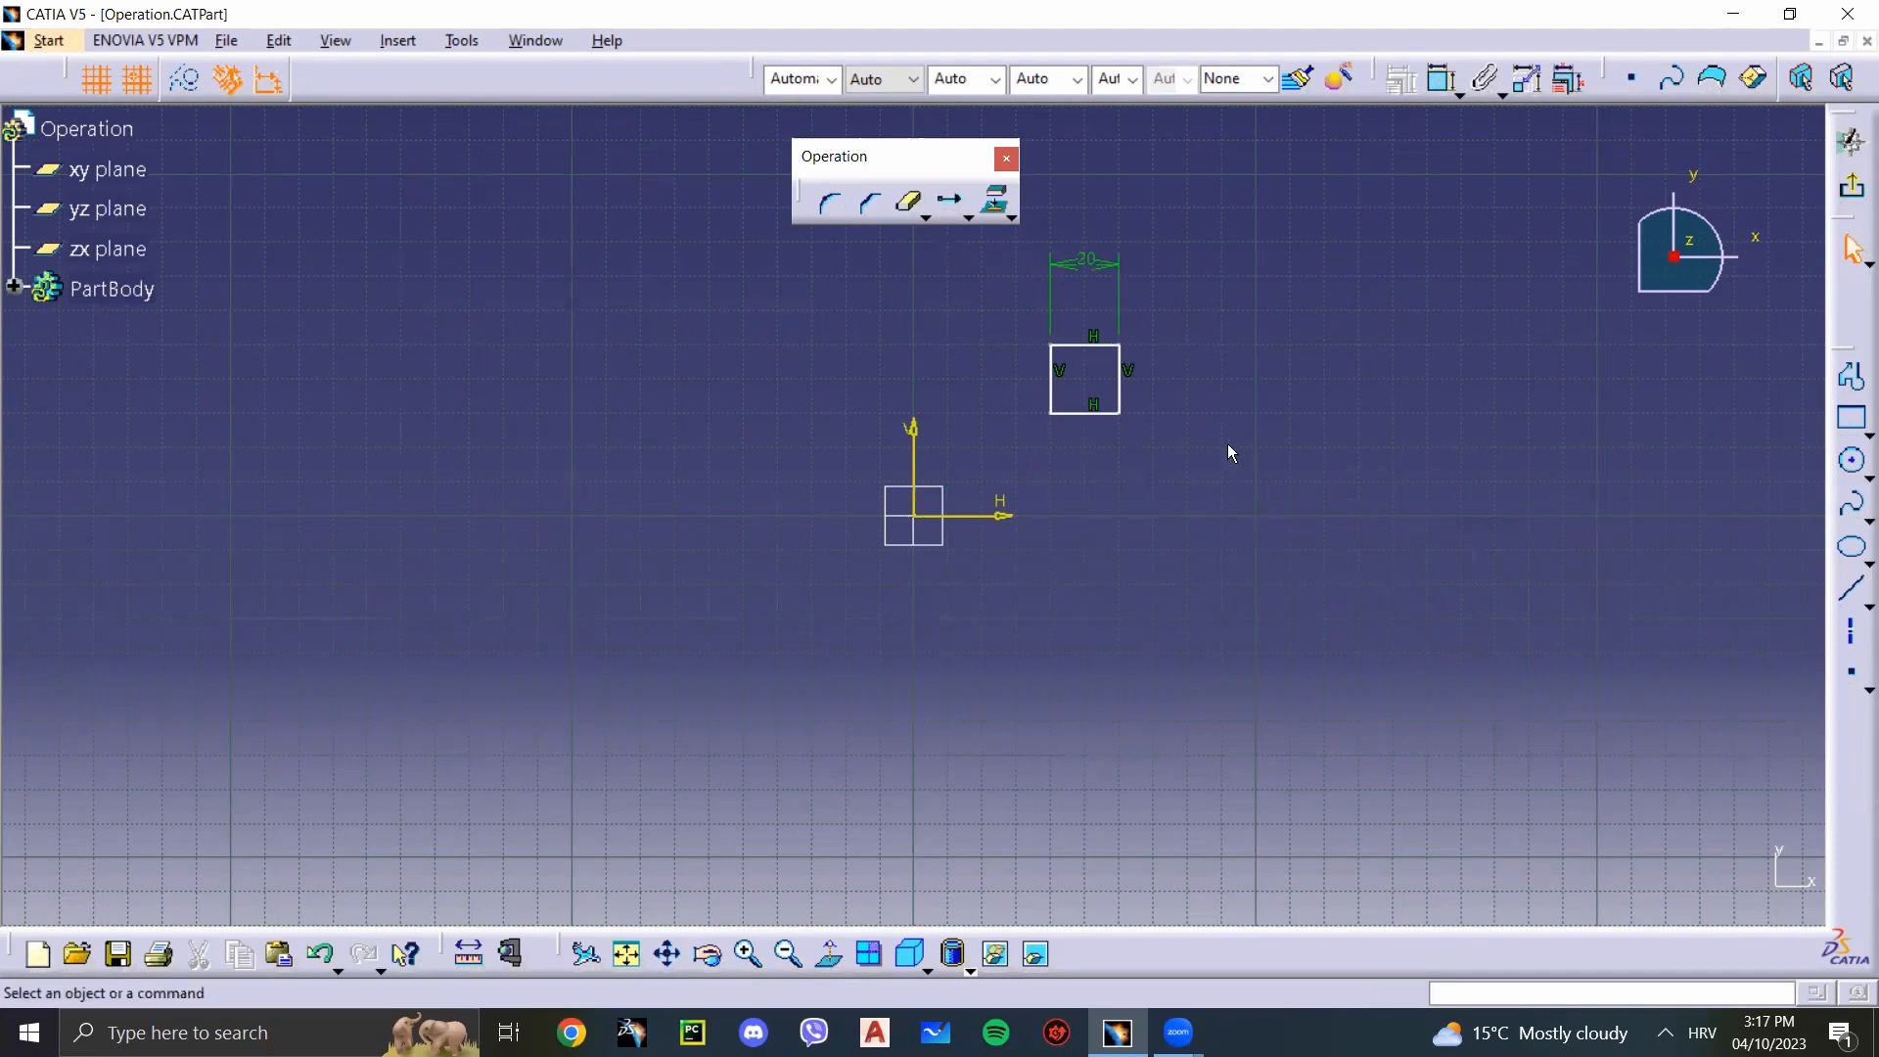
Step: Translate the dimensioned square with Duplicate mode off, moving it 40 mm horizontally so its lower-right corner ends at H 100, V 30 mm
{"action": "left_click_drag", "start_coordinate": [1205, 482], "coordinate": [987, 233]}
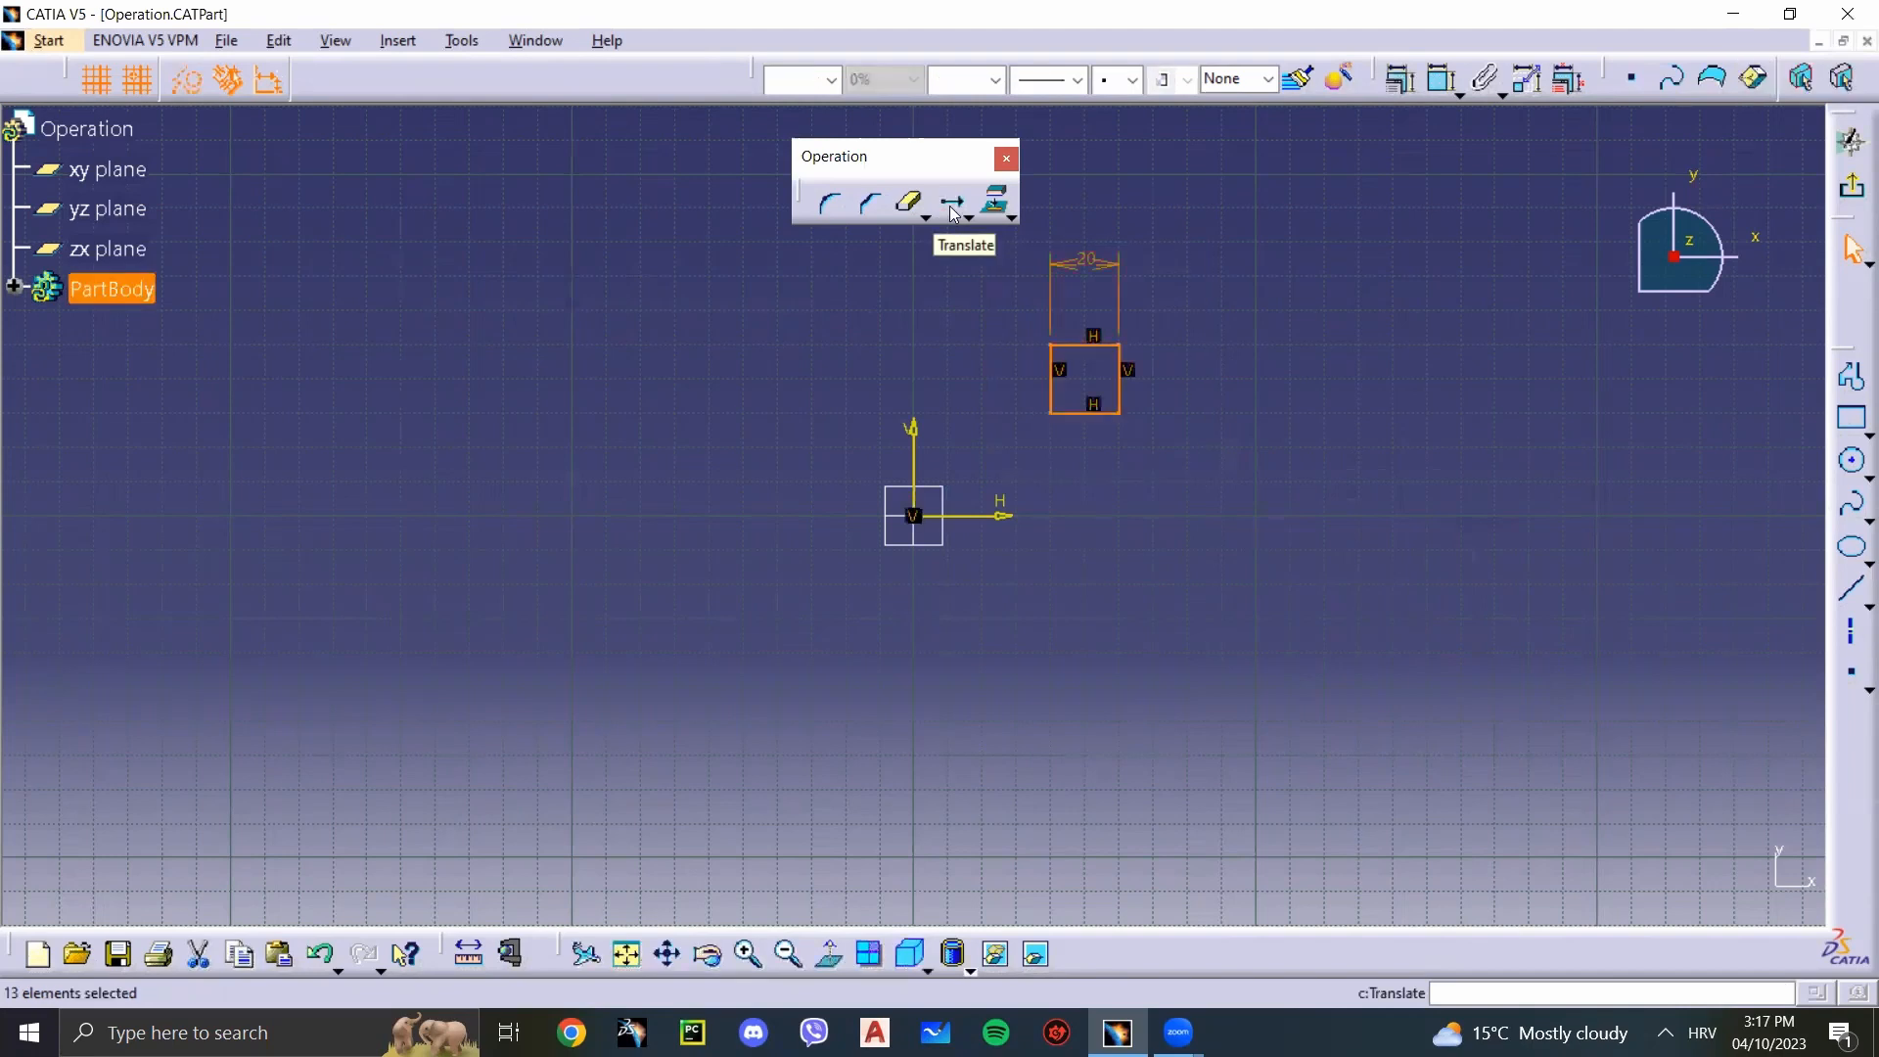
{"action": "left_click", "coordinate": [1120, 512]}
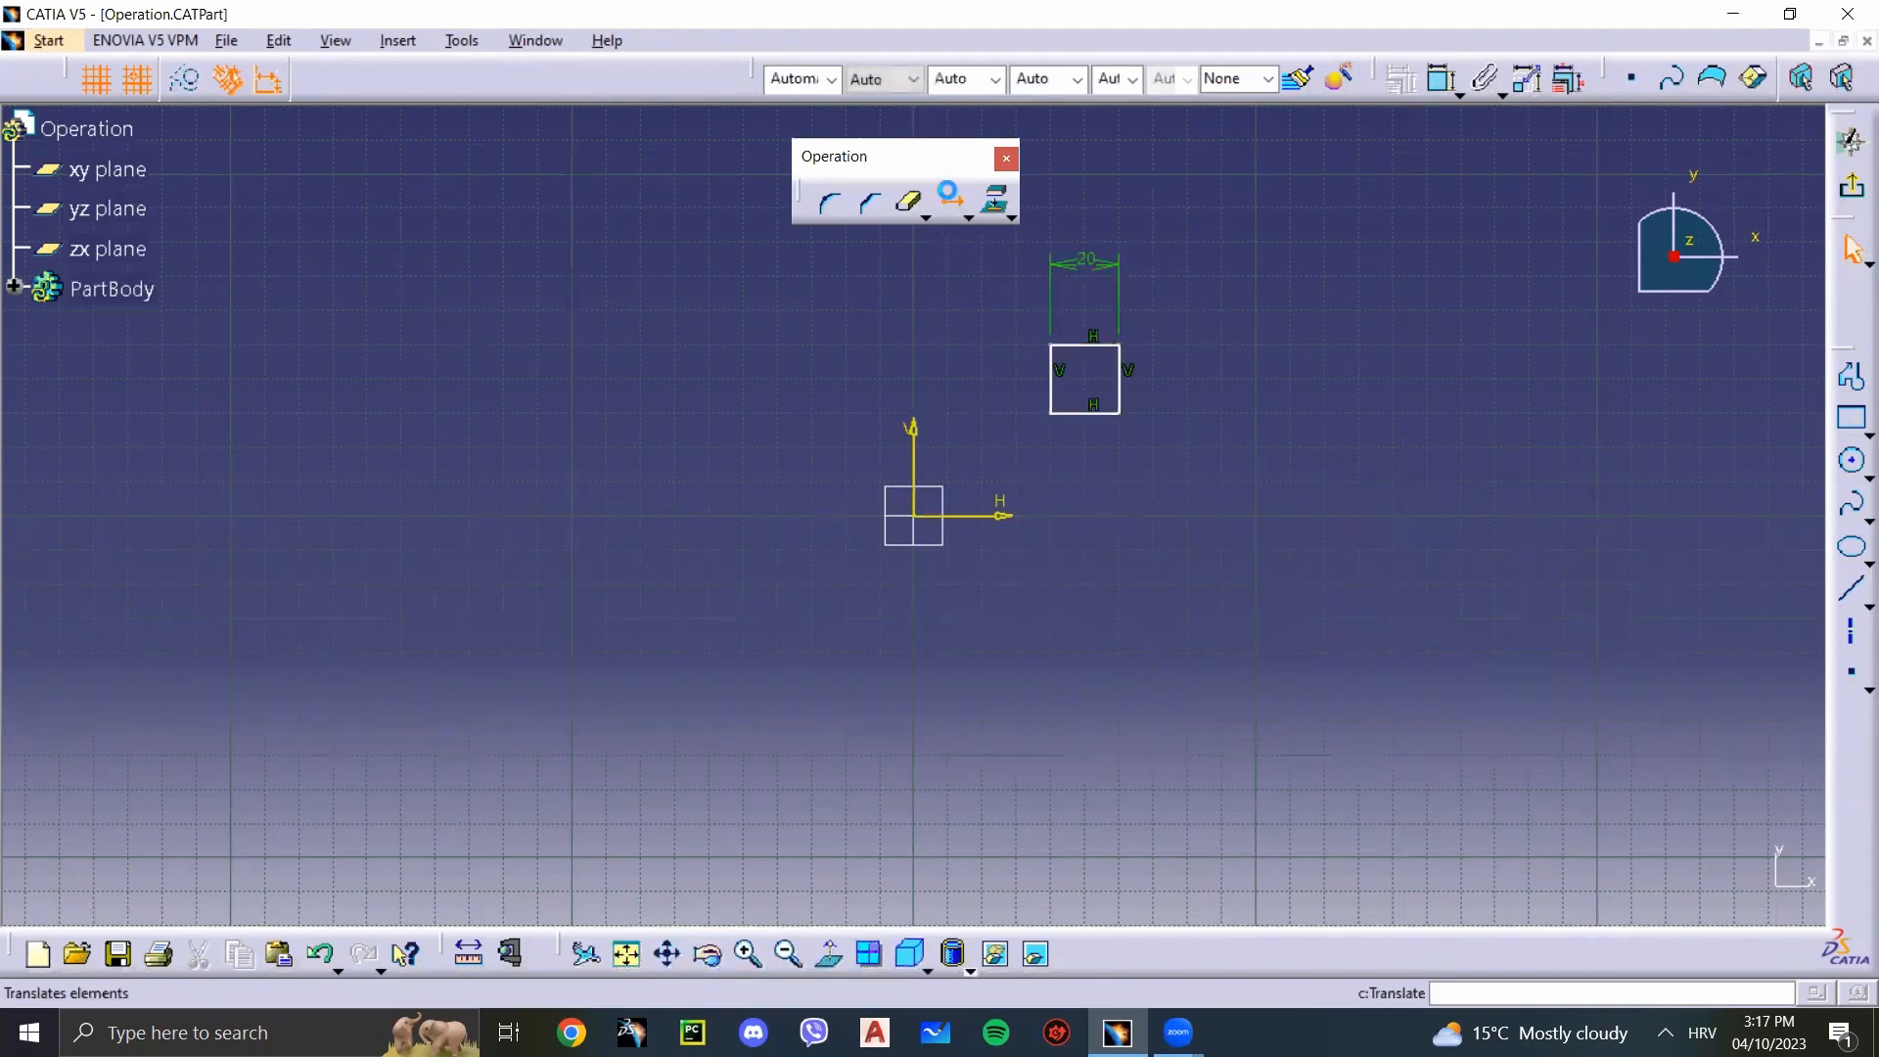
{"action": "left_click", "coordinate": [951, 199]}
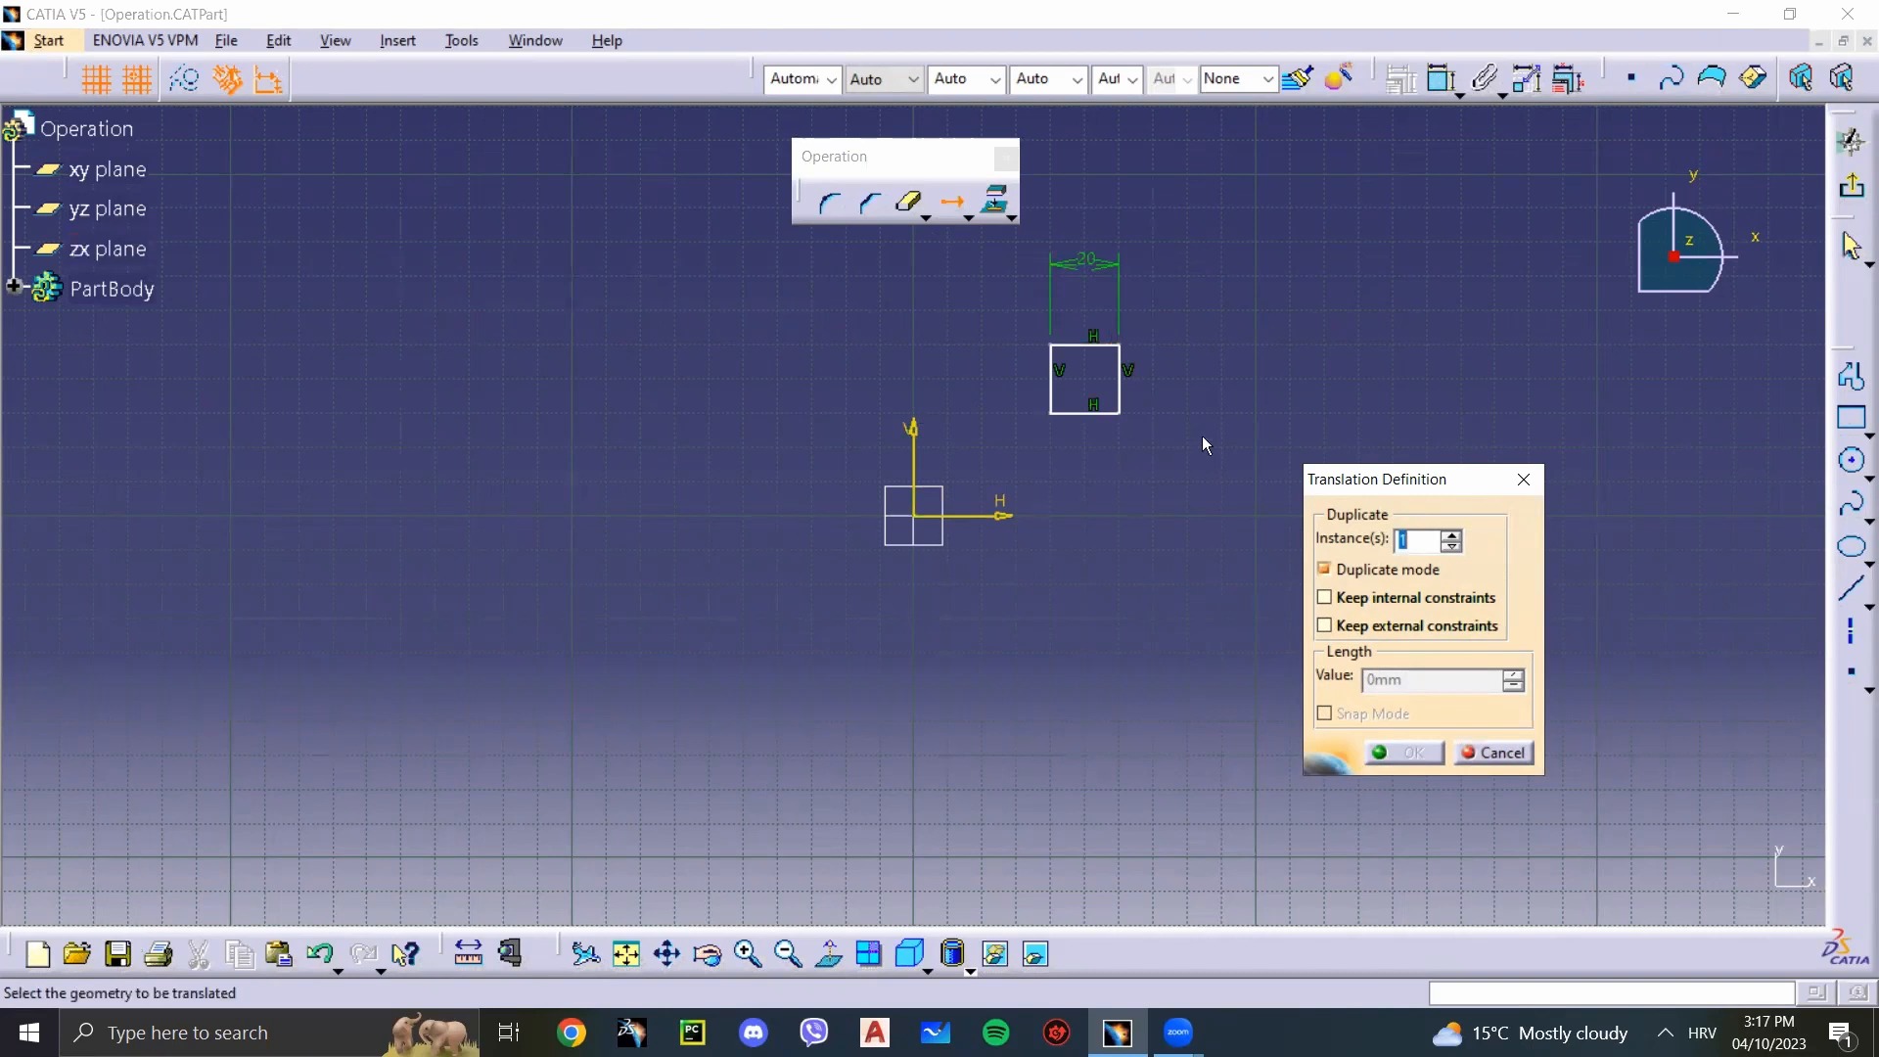
{"action": "left_click_drag", "start_coordinate": [1203, 455], "coordinate": [989, 237]}
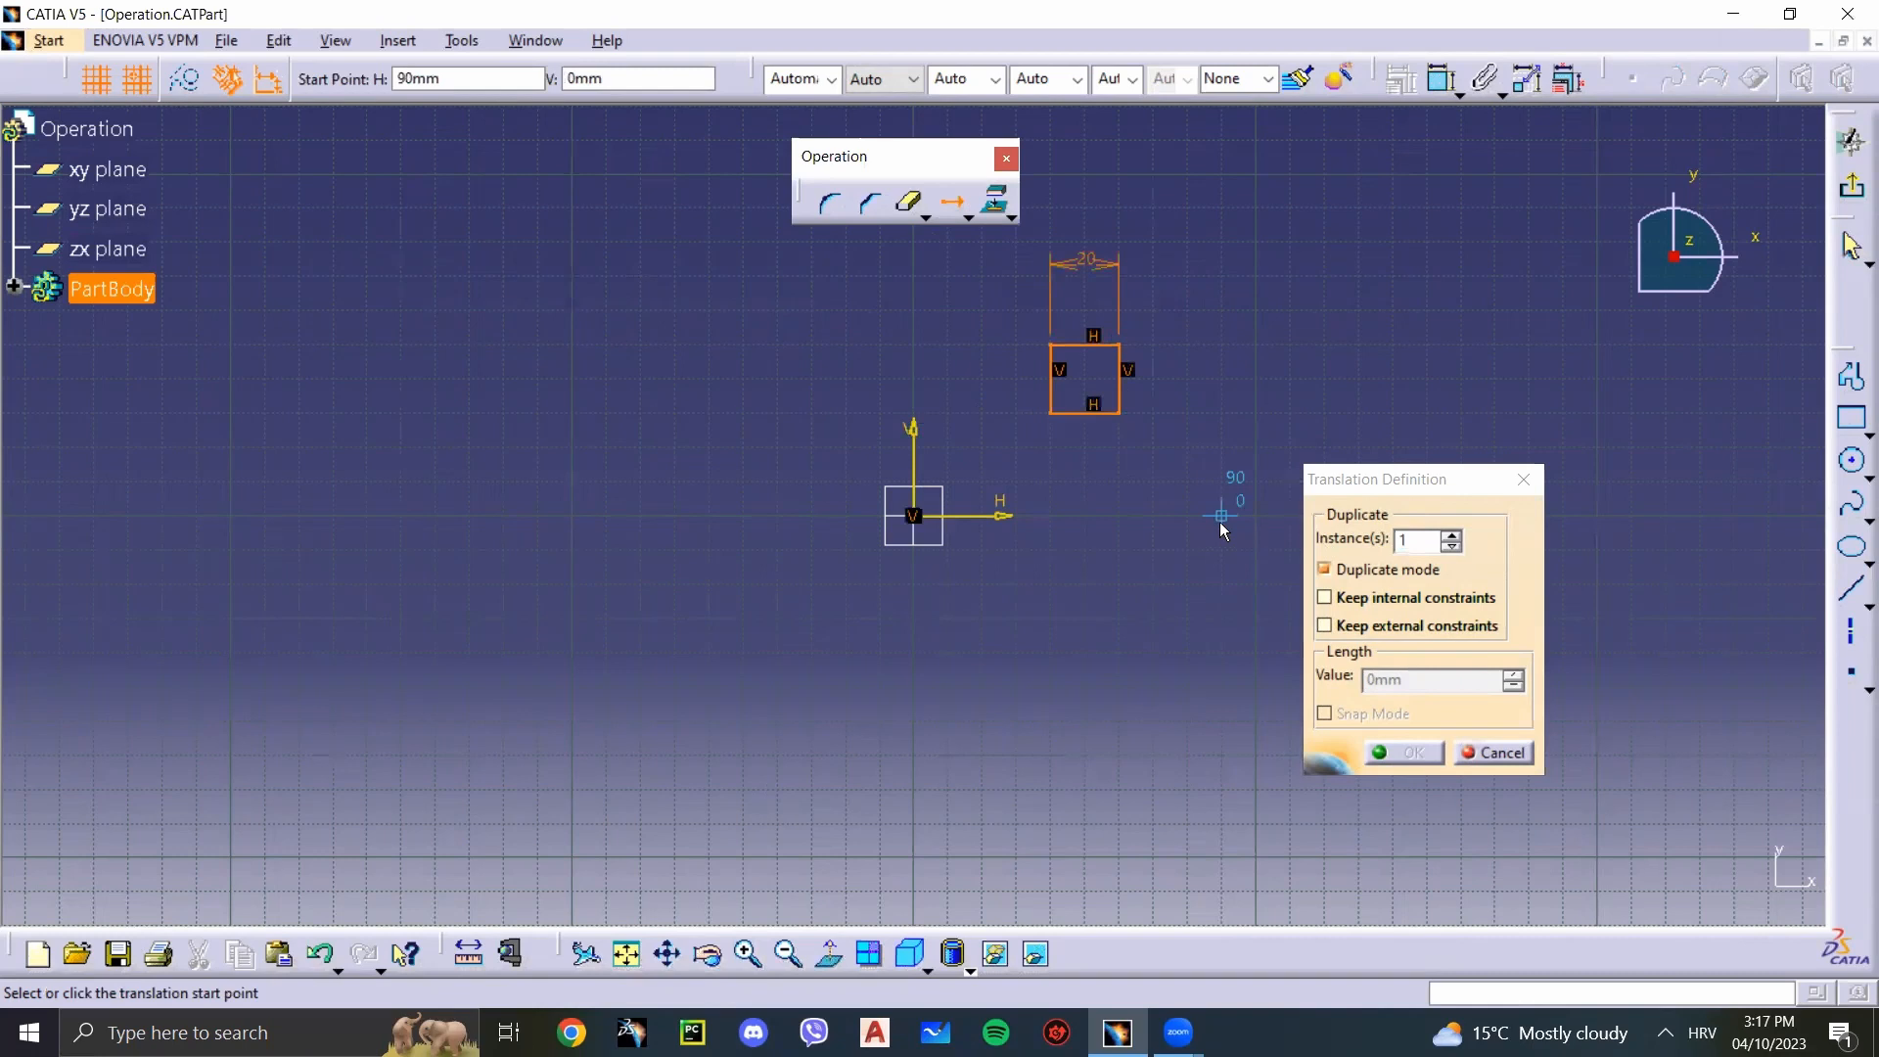
{"action": "left_click", "coordinate": [1135, 423]}
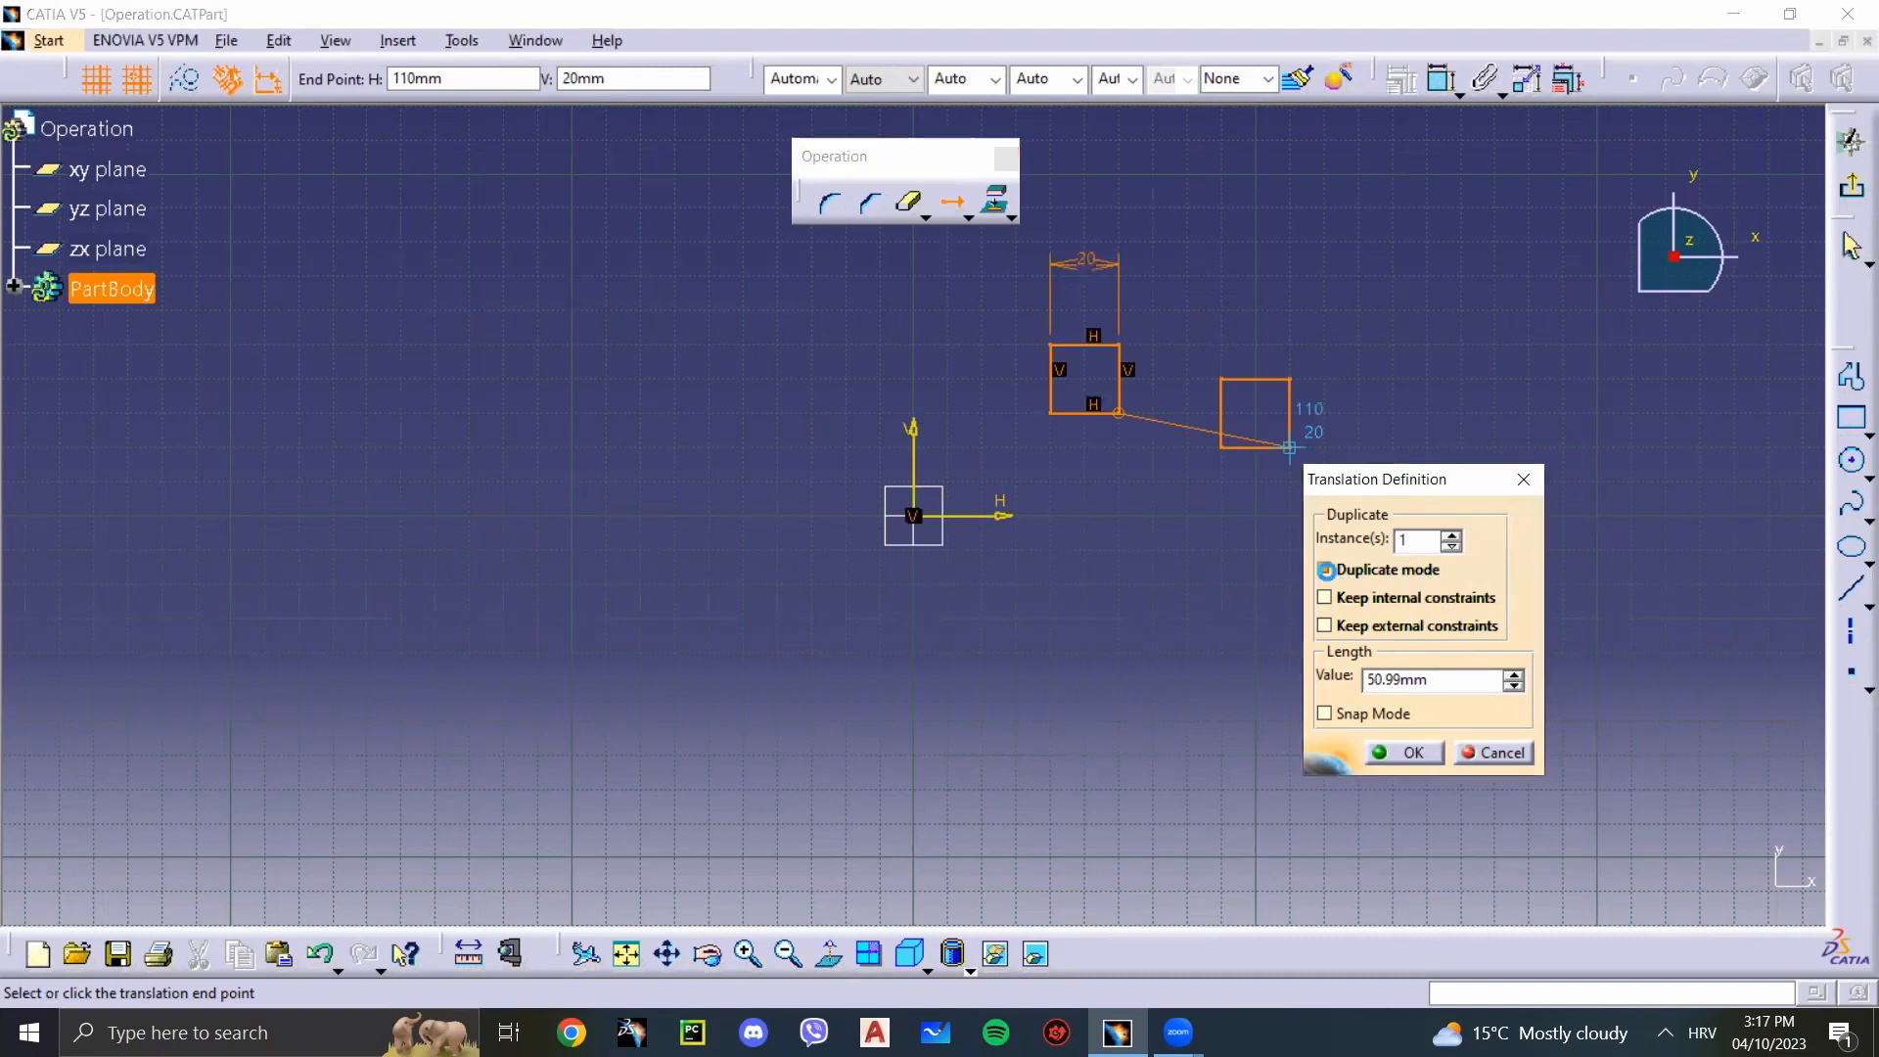
{"action": "left_click", "coordinate": [1404, 571]}
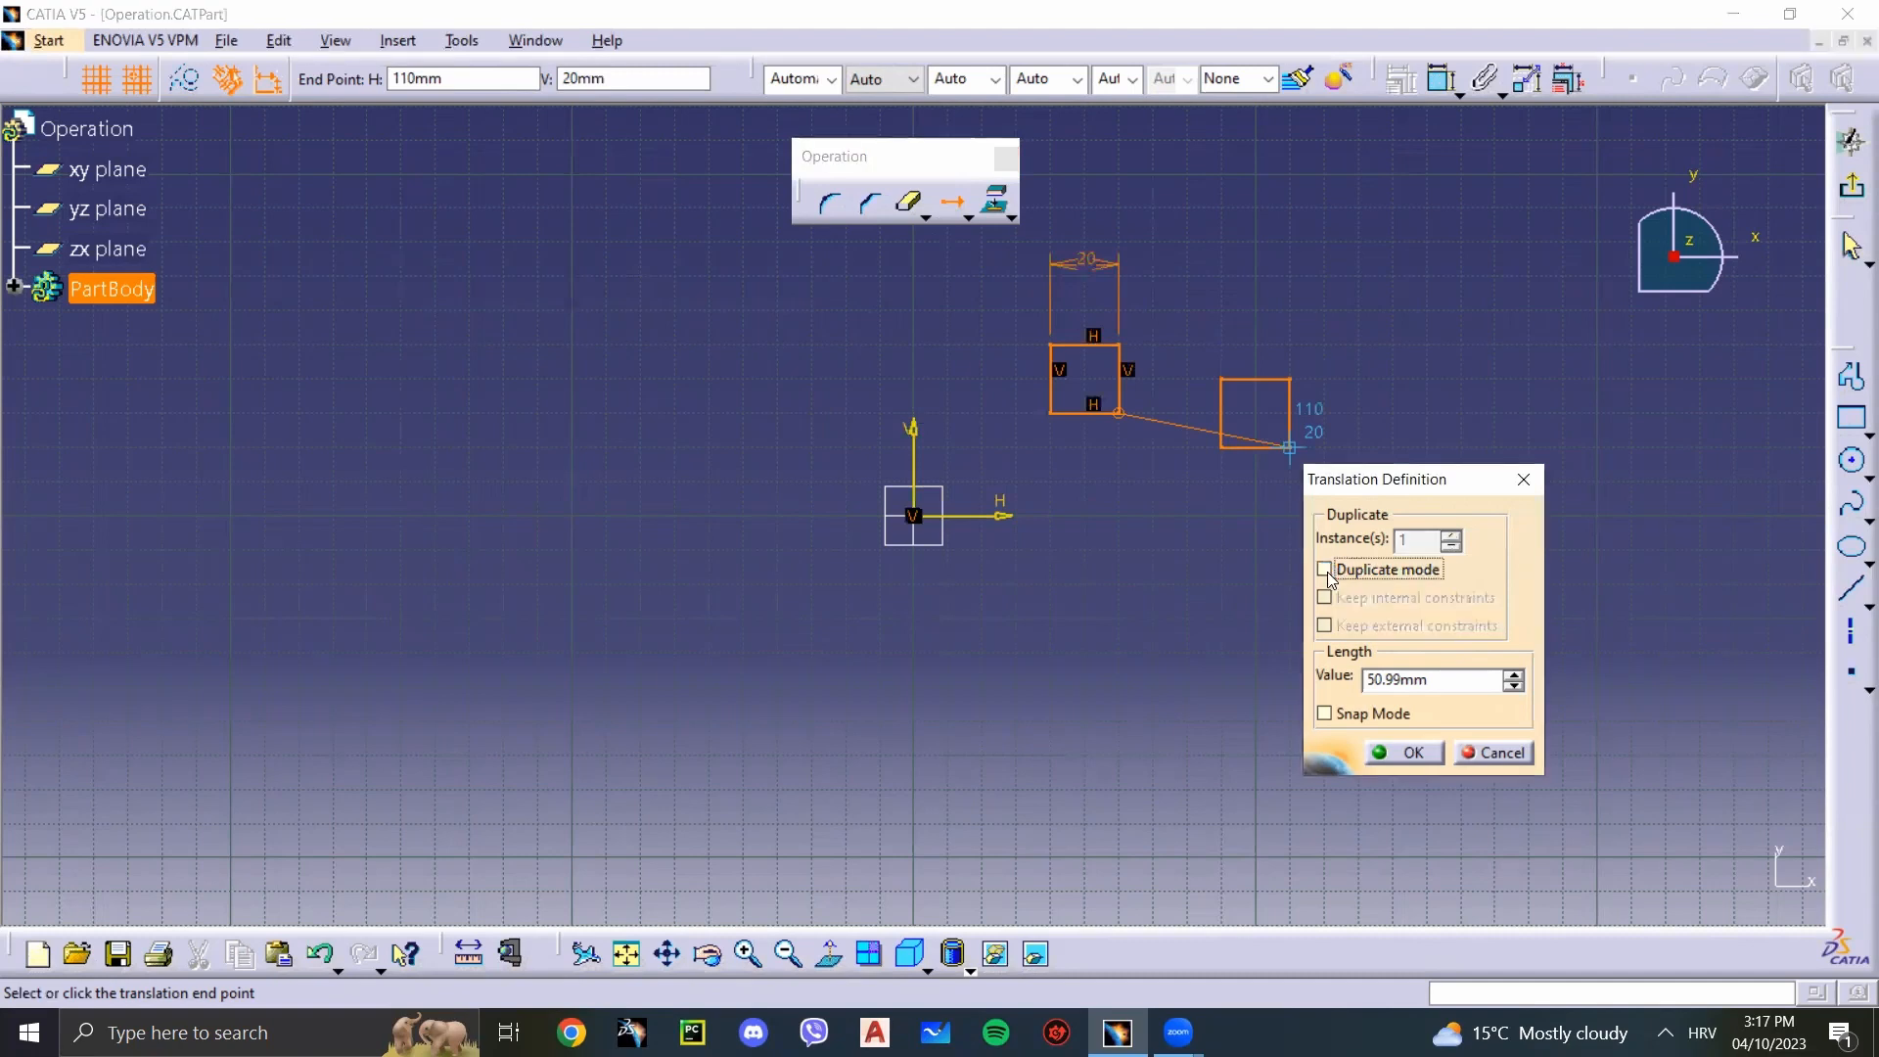
{"action": "left_click", "coordinate": [1243, 402]}
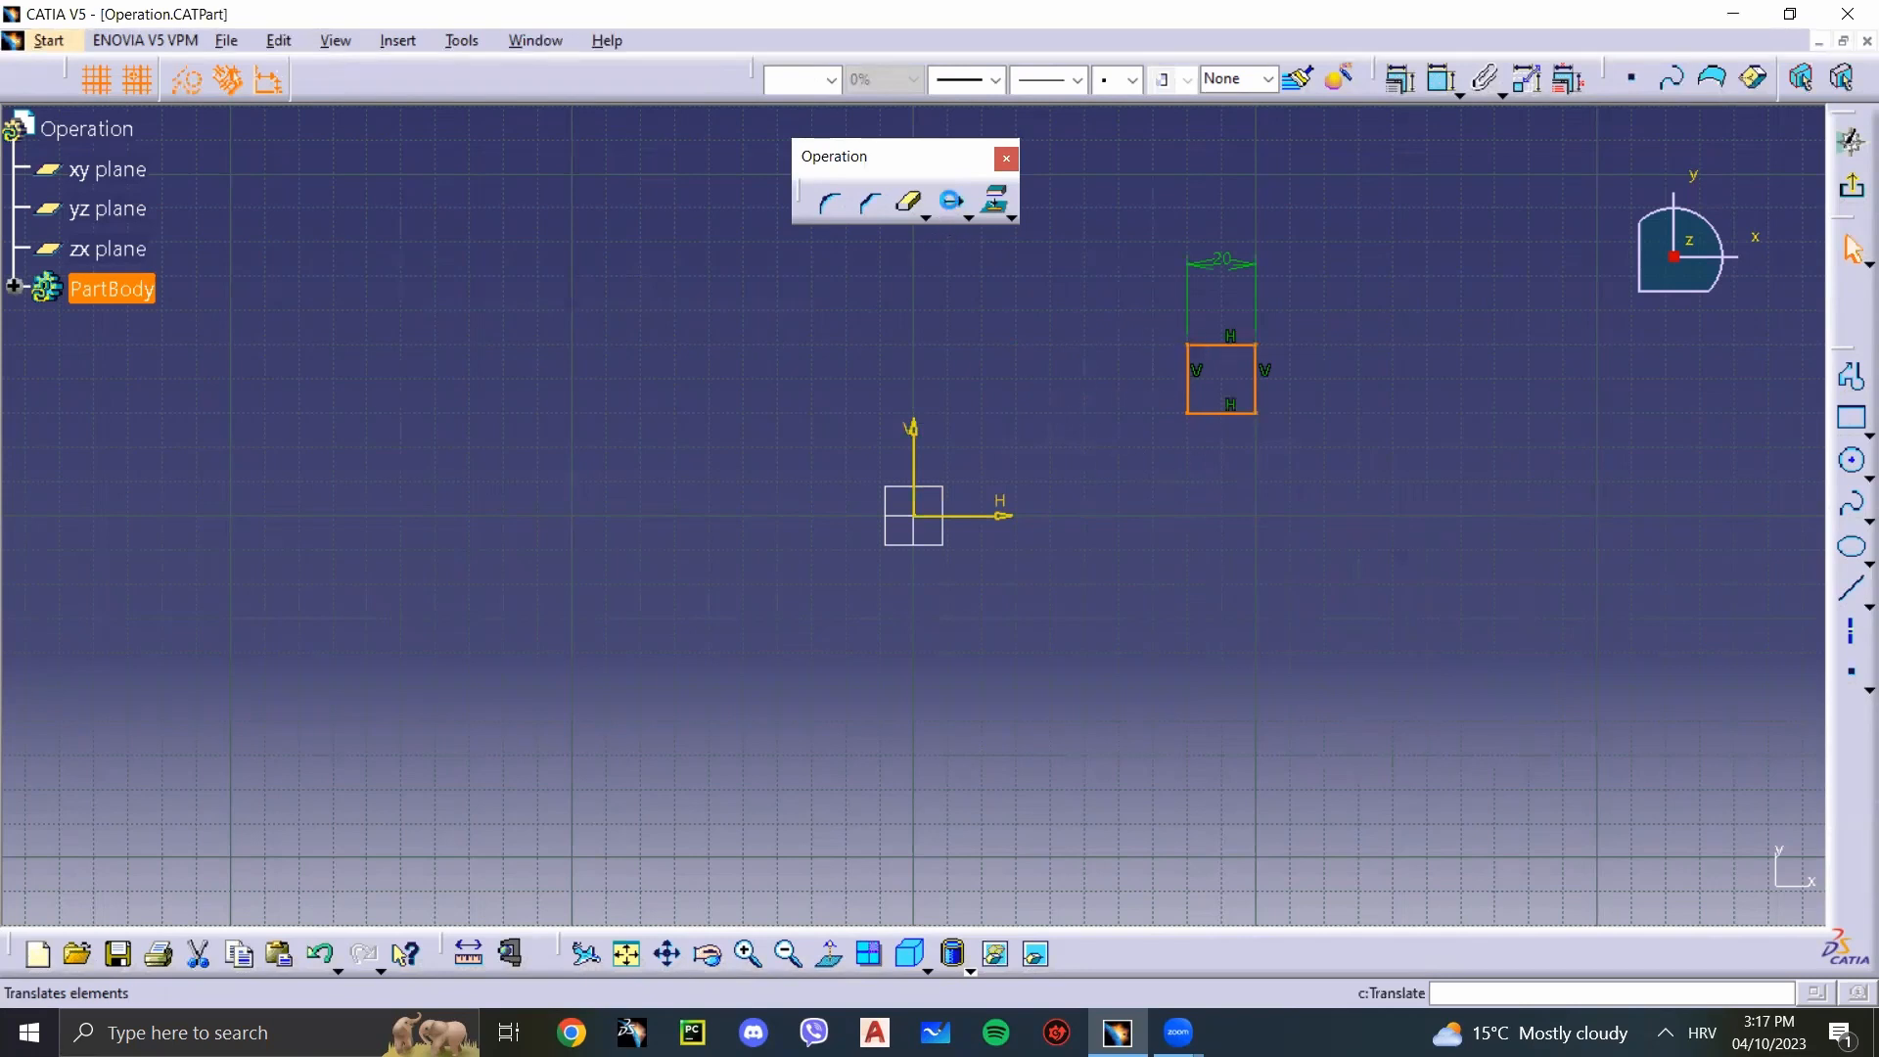
Step: Translate the square toward the vertical axis in Duplicate mode with 3 instances spaced 40 mm apart
{"action": "left_click", "coordinate": [949, 200]}
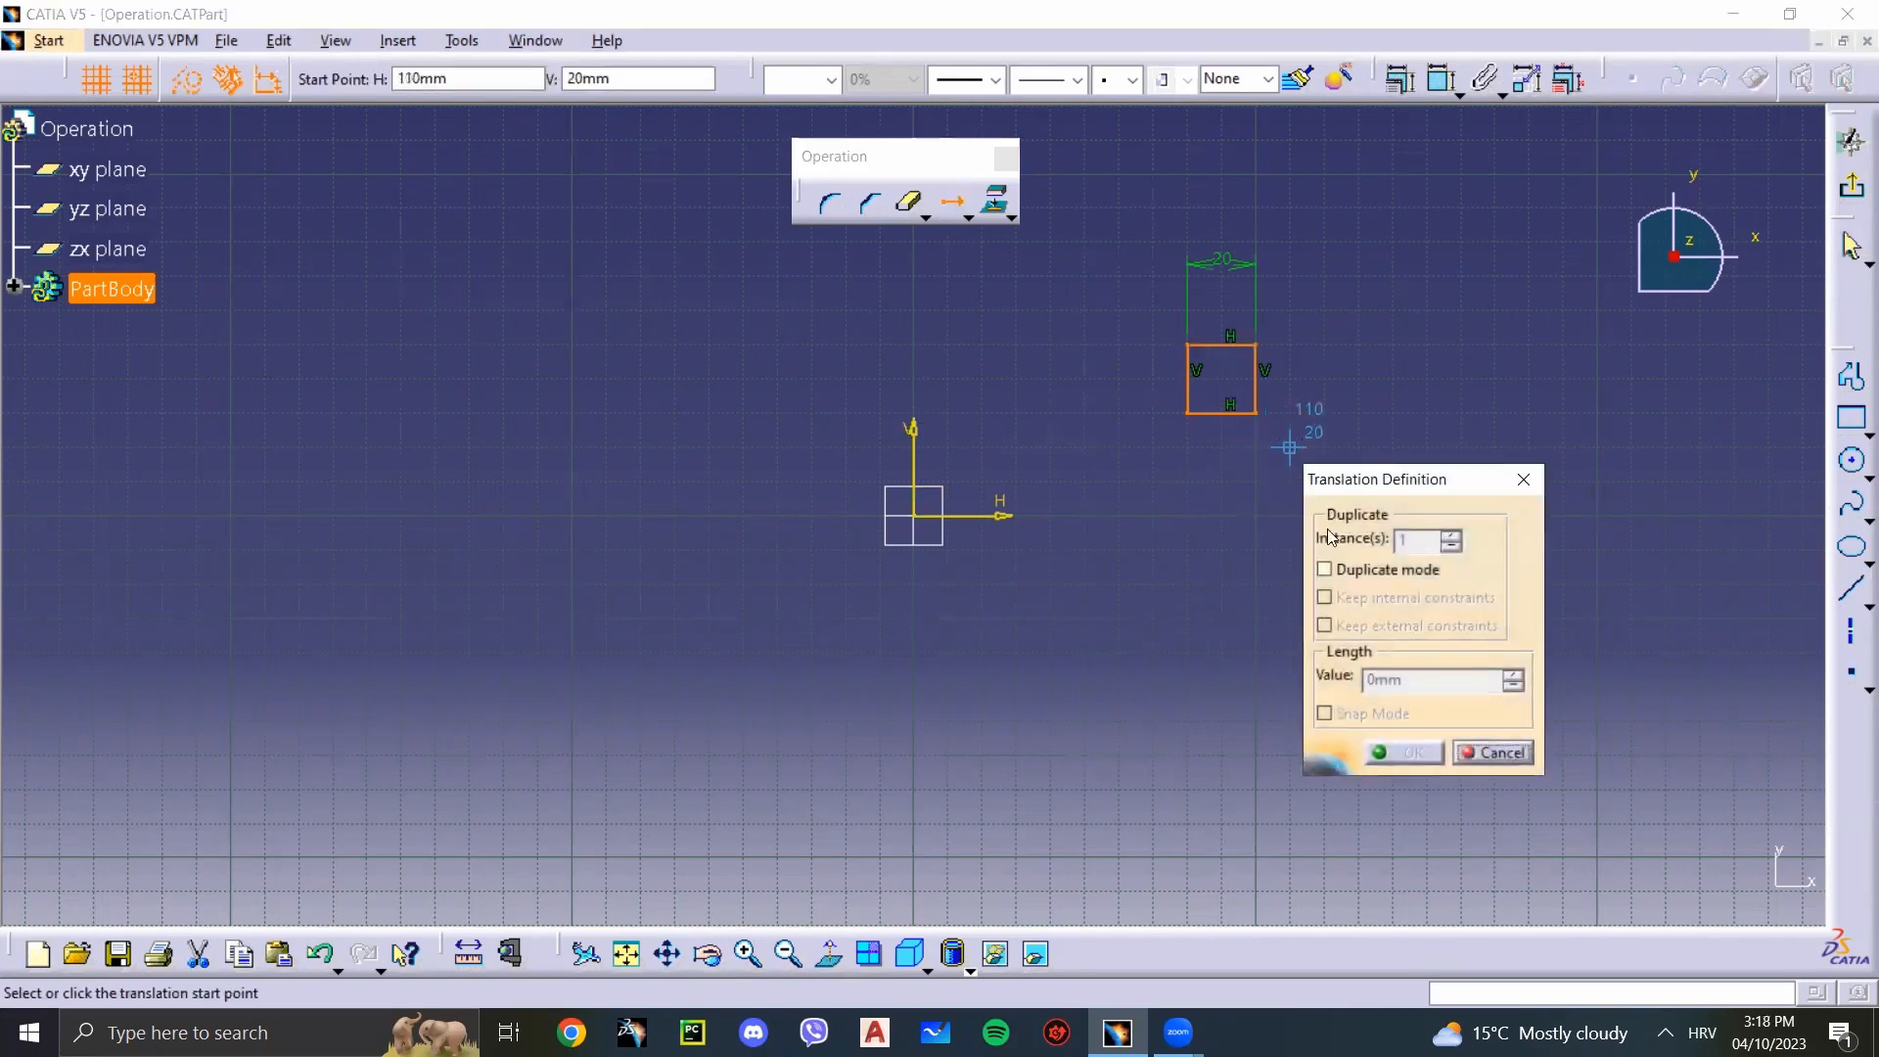
{"action": "left_click", "coordinate": [1324, 571]}
{"action": "left_click", "coordinate": [1451, 536]}
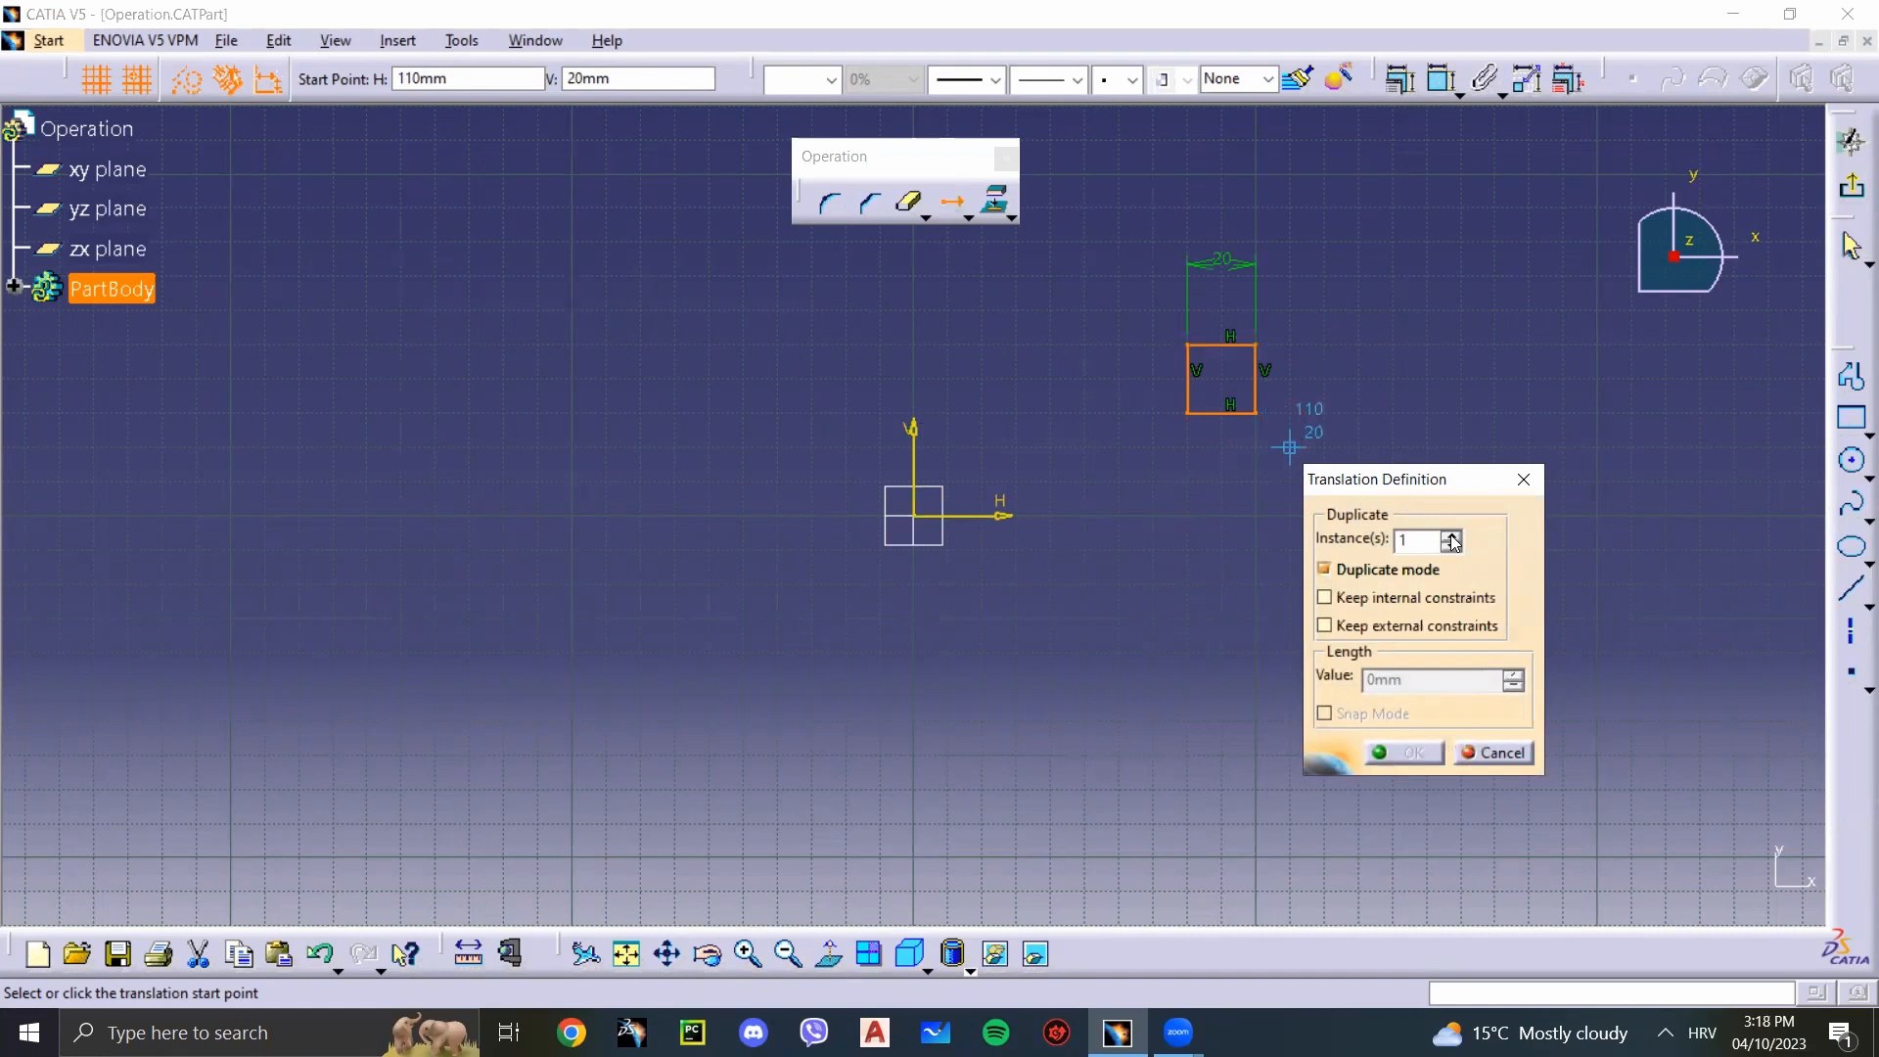
{"action": "left_click", "coordinate": [1451, 536]}
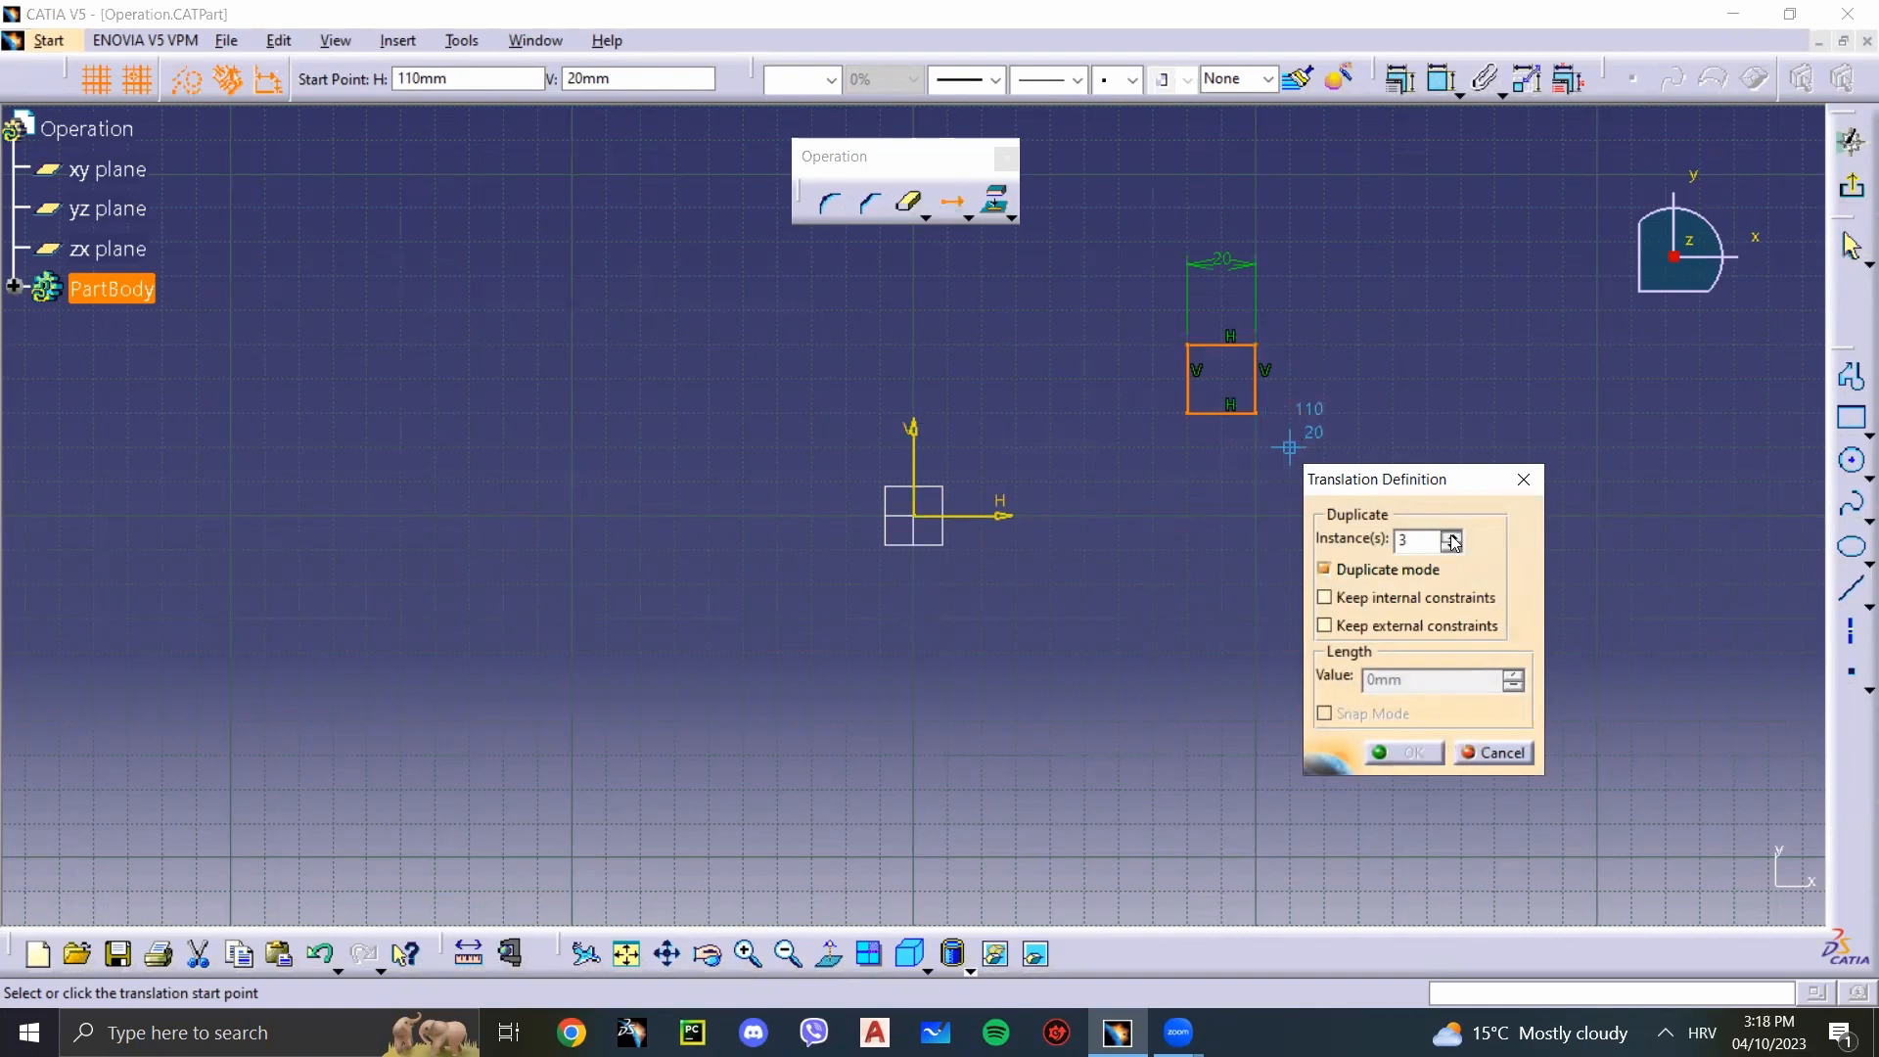
{"action": "left_click", "coordinate": [1181, 405]}
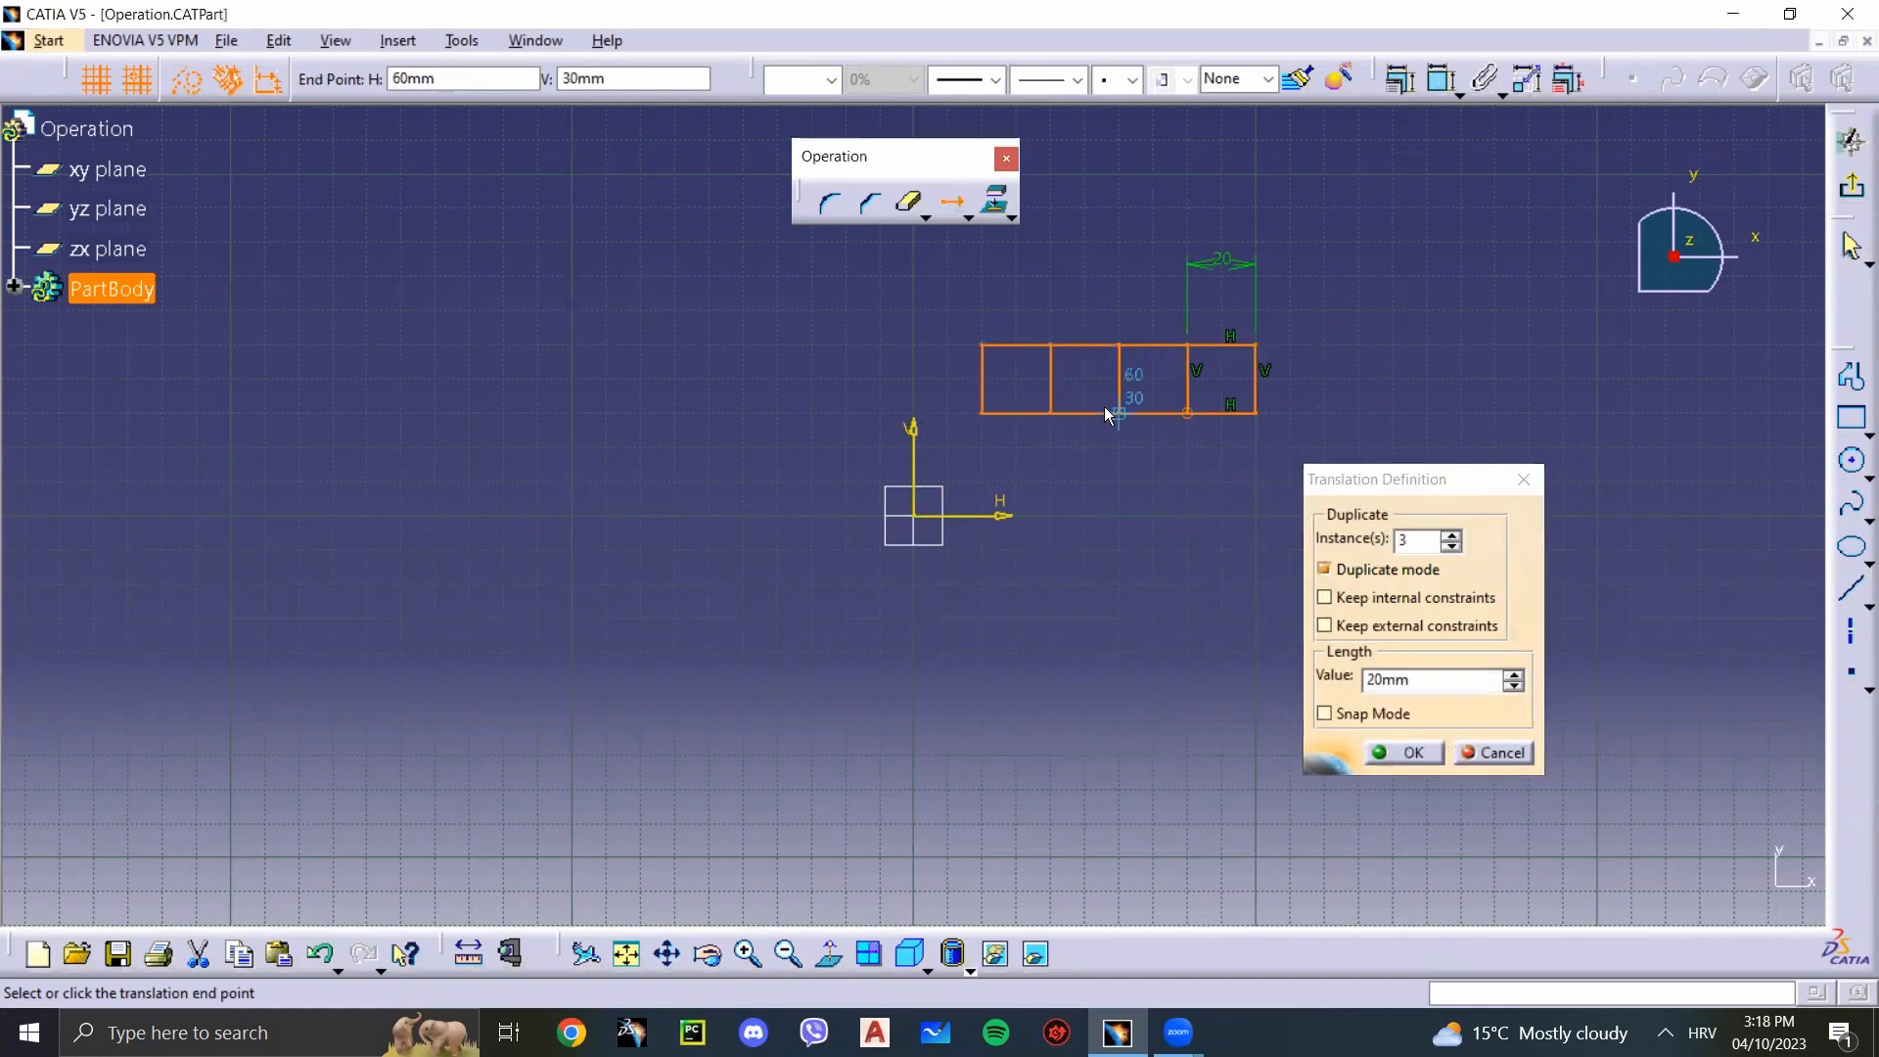
{"action": "left_click", "coordinate": [1048, 415]}
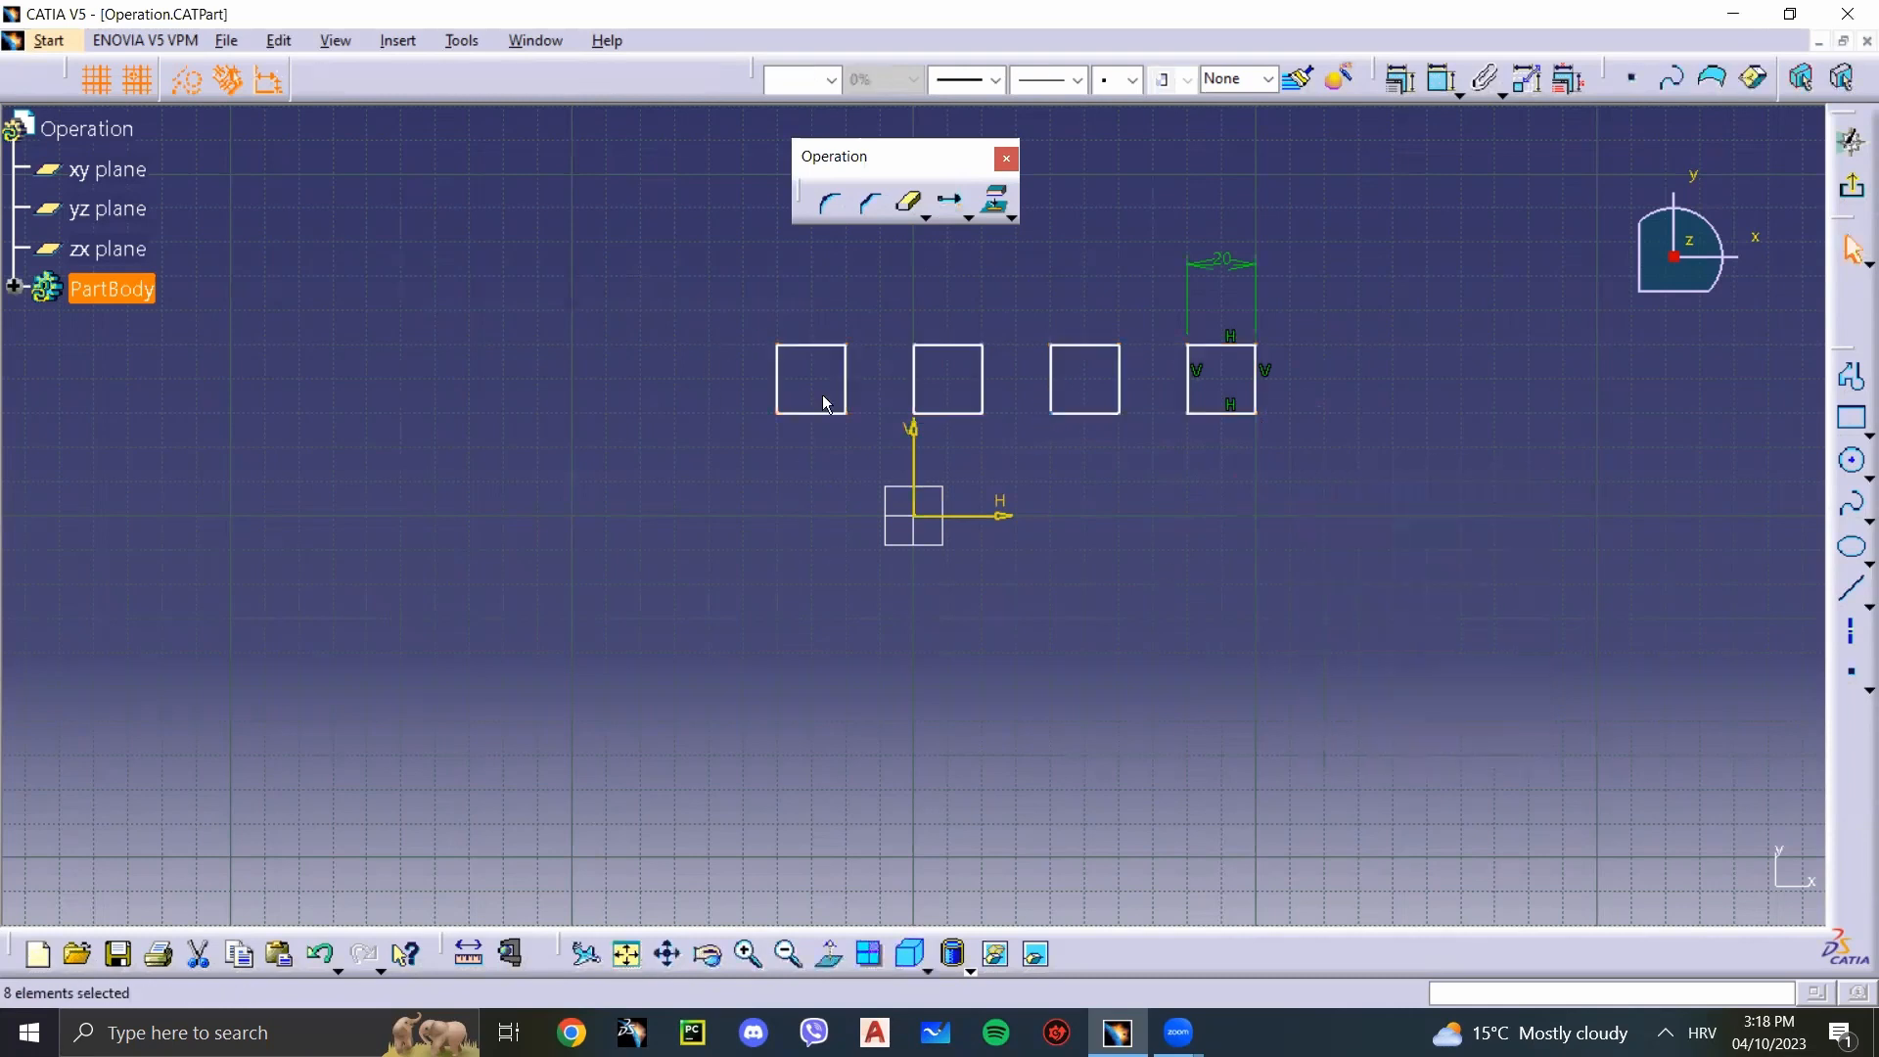
Step: Duplicate the whole row of four squares upward with Translate, using 3 instances at 40 mm spacing
{"action": "mouse_move", "coordinate": [1335, 448]}
{"action": "left_mouse_down"}
{"action": "mouse_move", "coordinate": [801, 319]}
{"action": "mouse_move", "coordinate": [718, 323]}
{"action": "left_mouse_up"}
{"action": "left_click", "coordinate": [951, 208]}
{"action": "left_click", "coordinate": [1256, 345]}
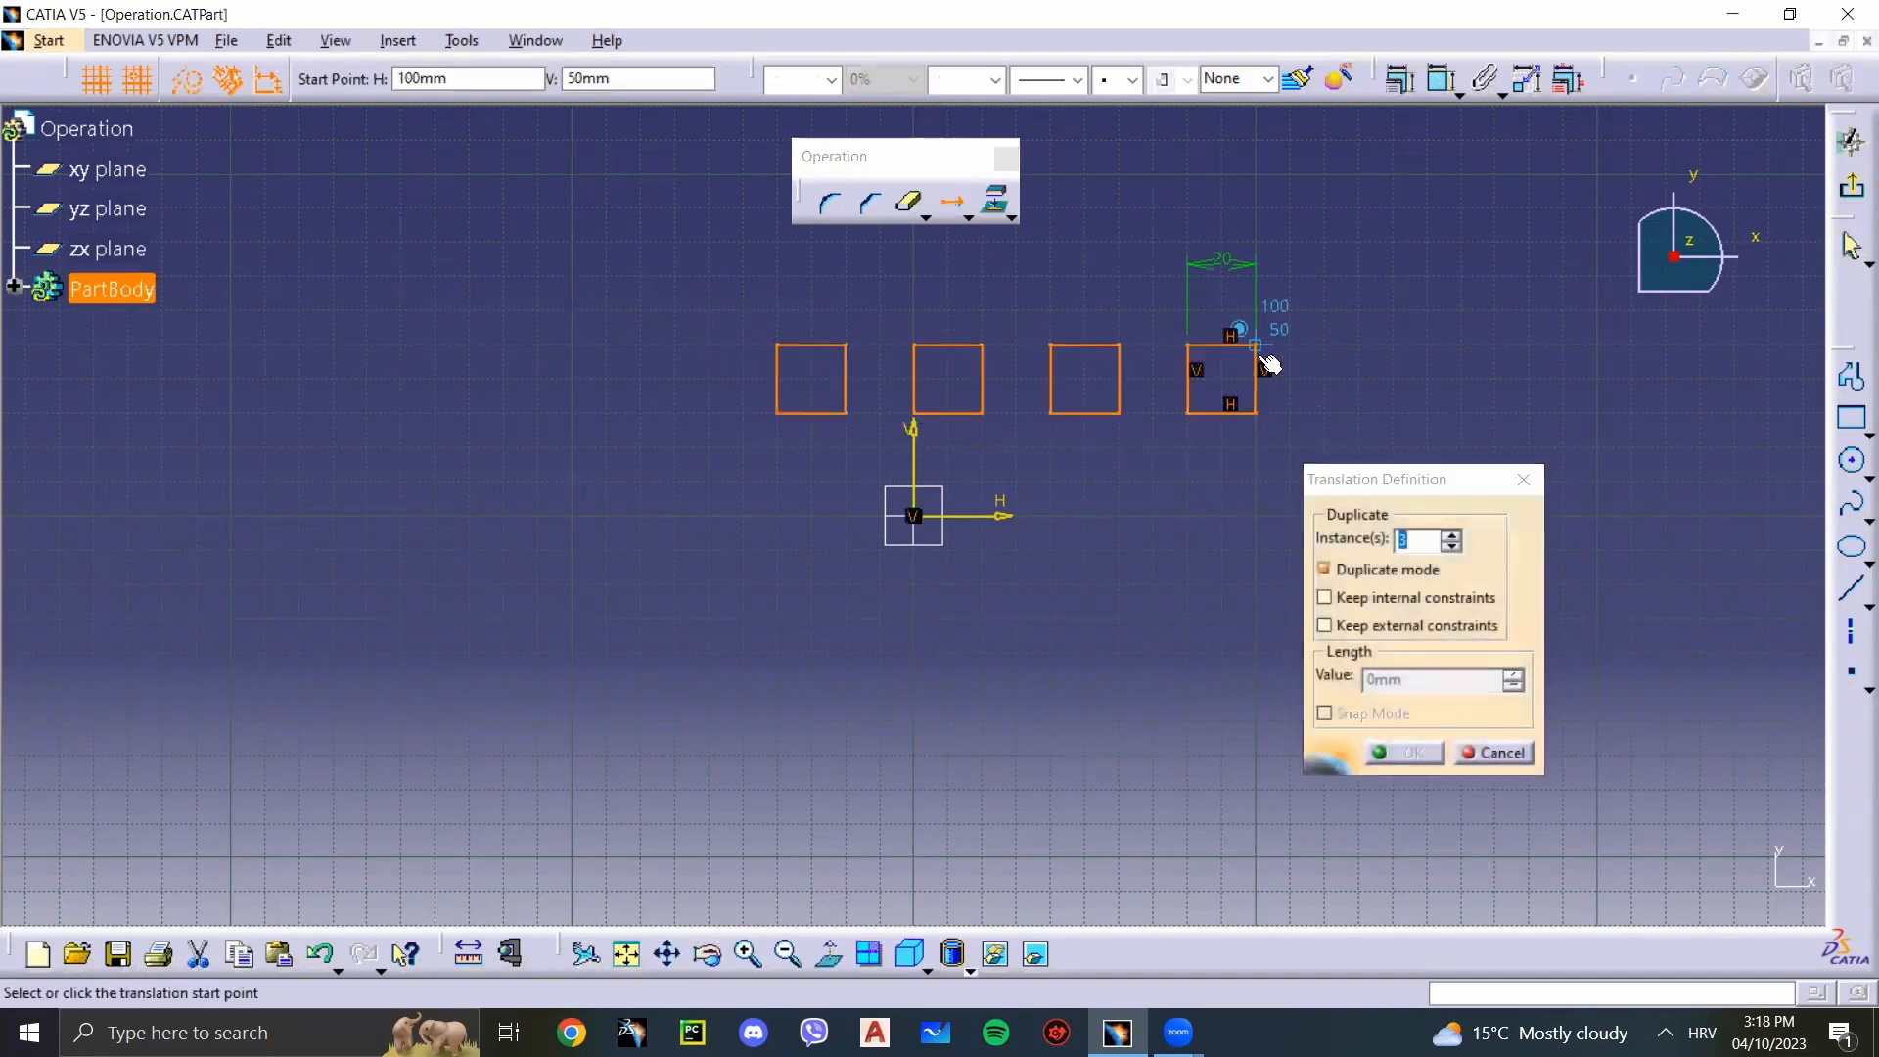
{"action": "left_click", "coordinate": [1259, 210]}
{"action": "middle_click_drag", "start_coordinate": [1155, 243], "coordinate": [1160, 525]}
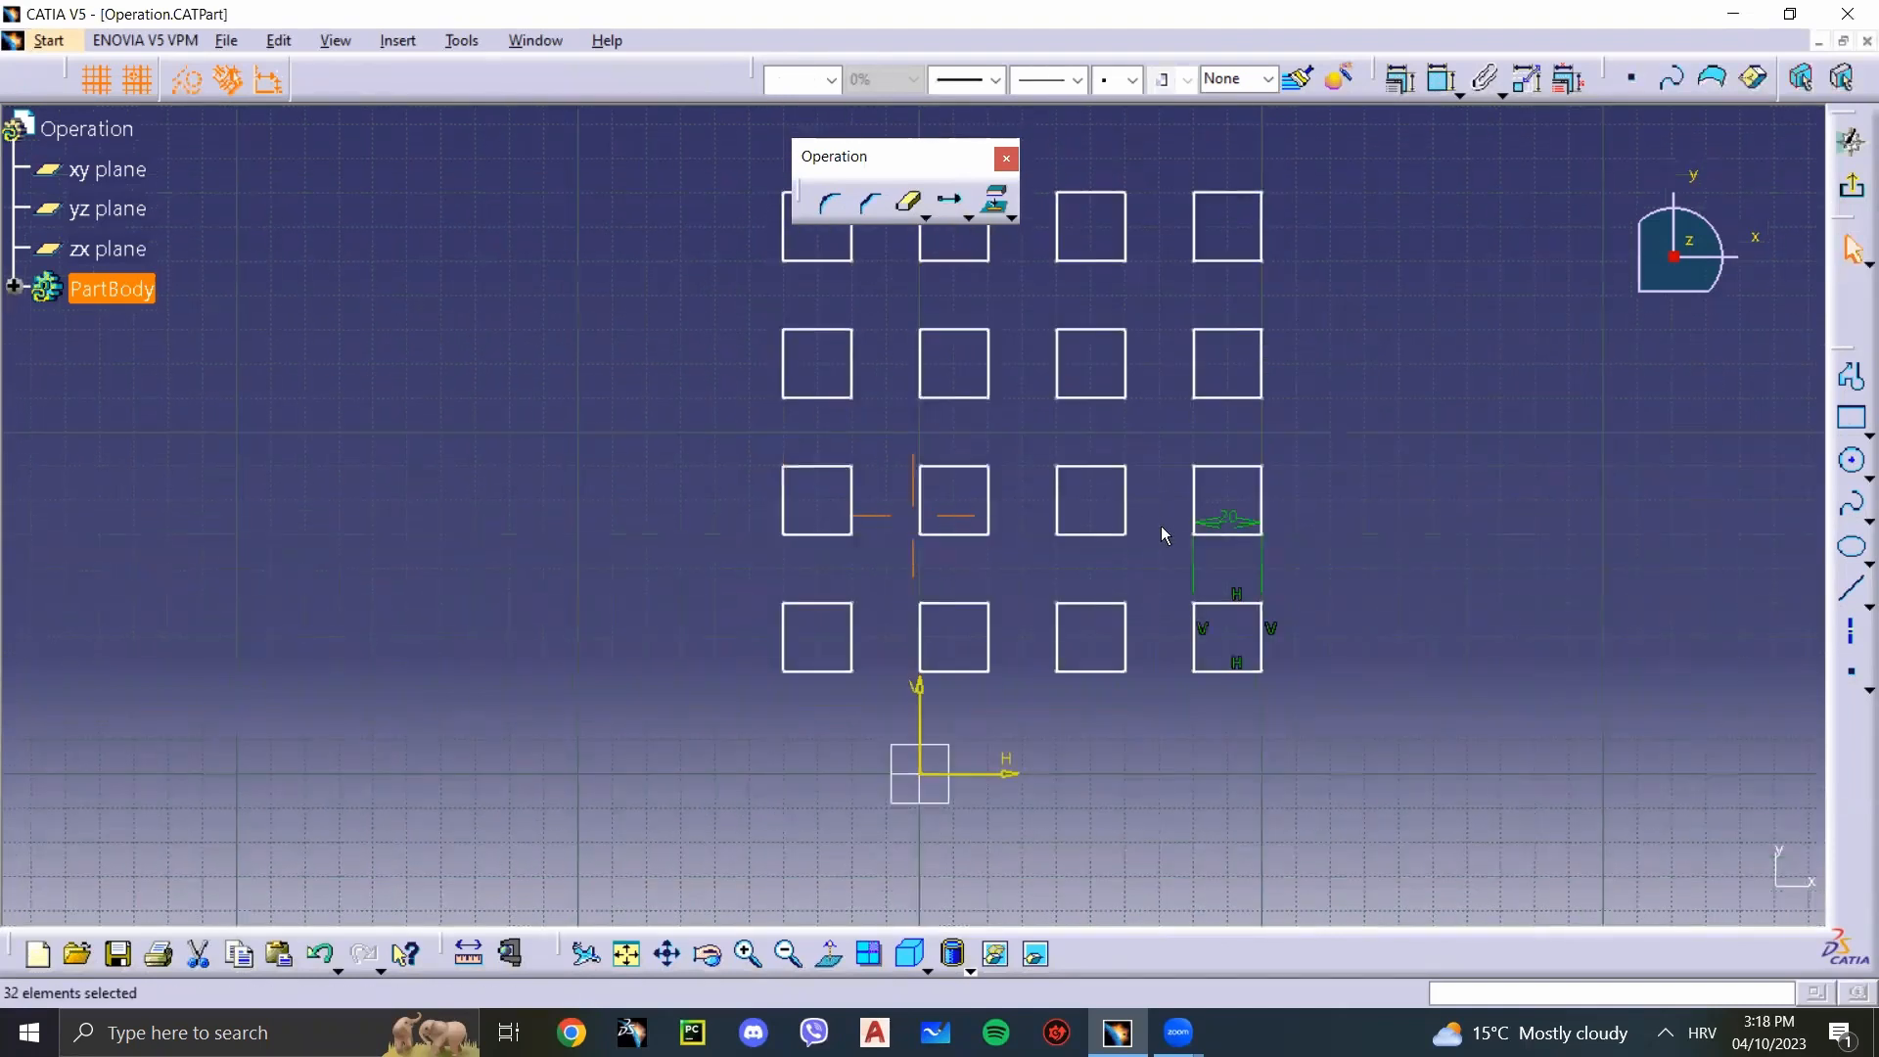
Step: Undo the last two translations, removing the duplicated rows and the copies beside the original square
{"action": "key", "text": "ctrl+z"}
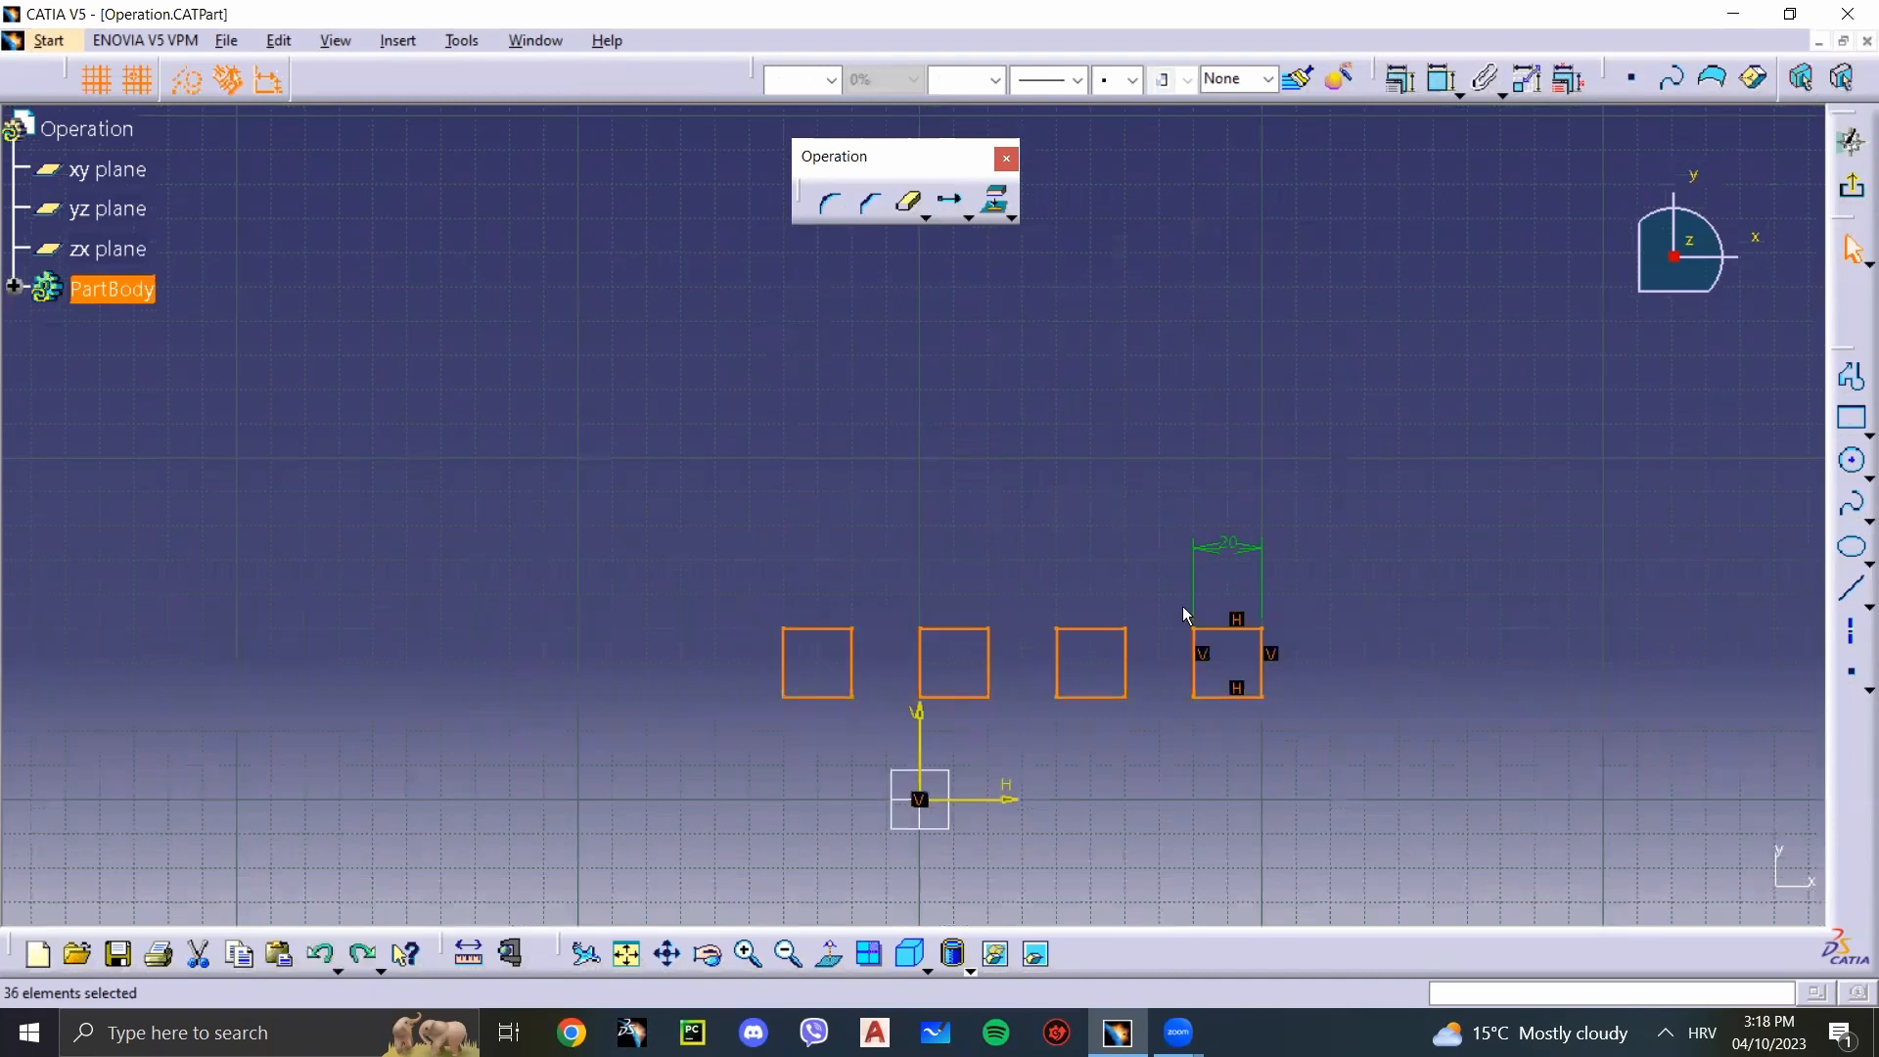
{"action": "key", "text": "ctrl+z"}
{"action": "middle_click_drag", "start_coordinate": [1179, 582], "coordinate": [1174, 577]}
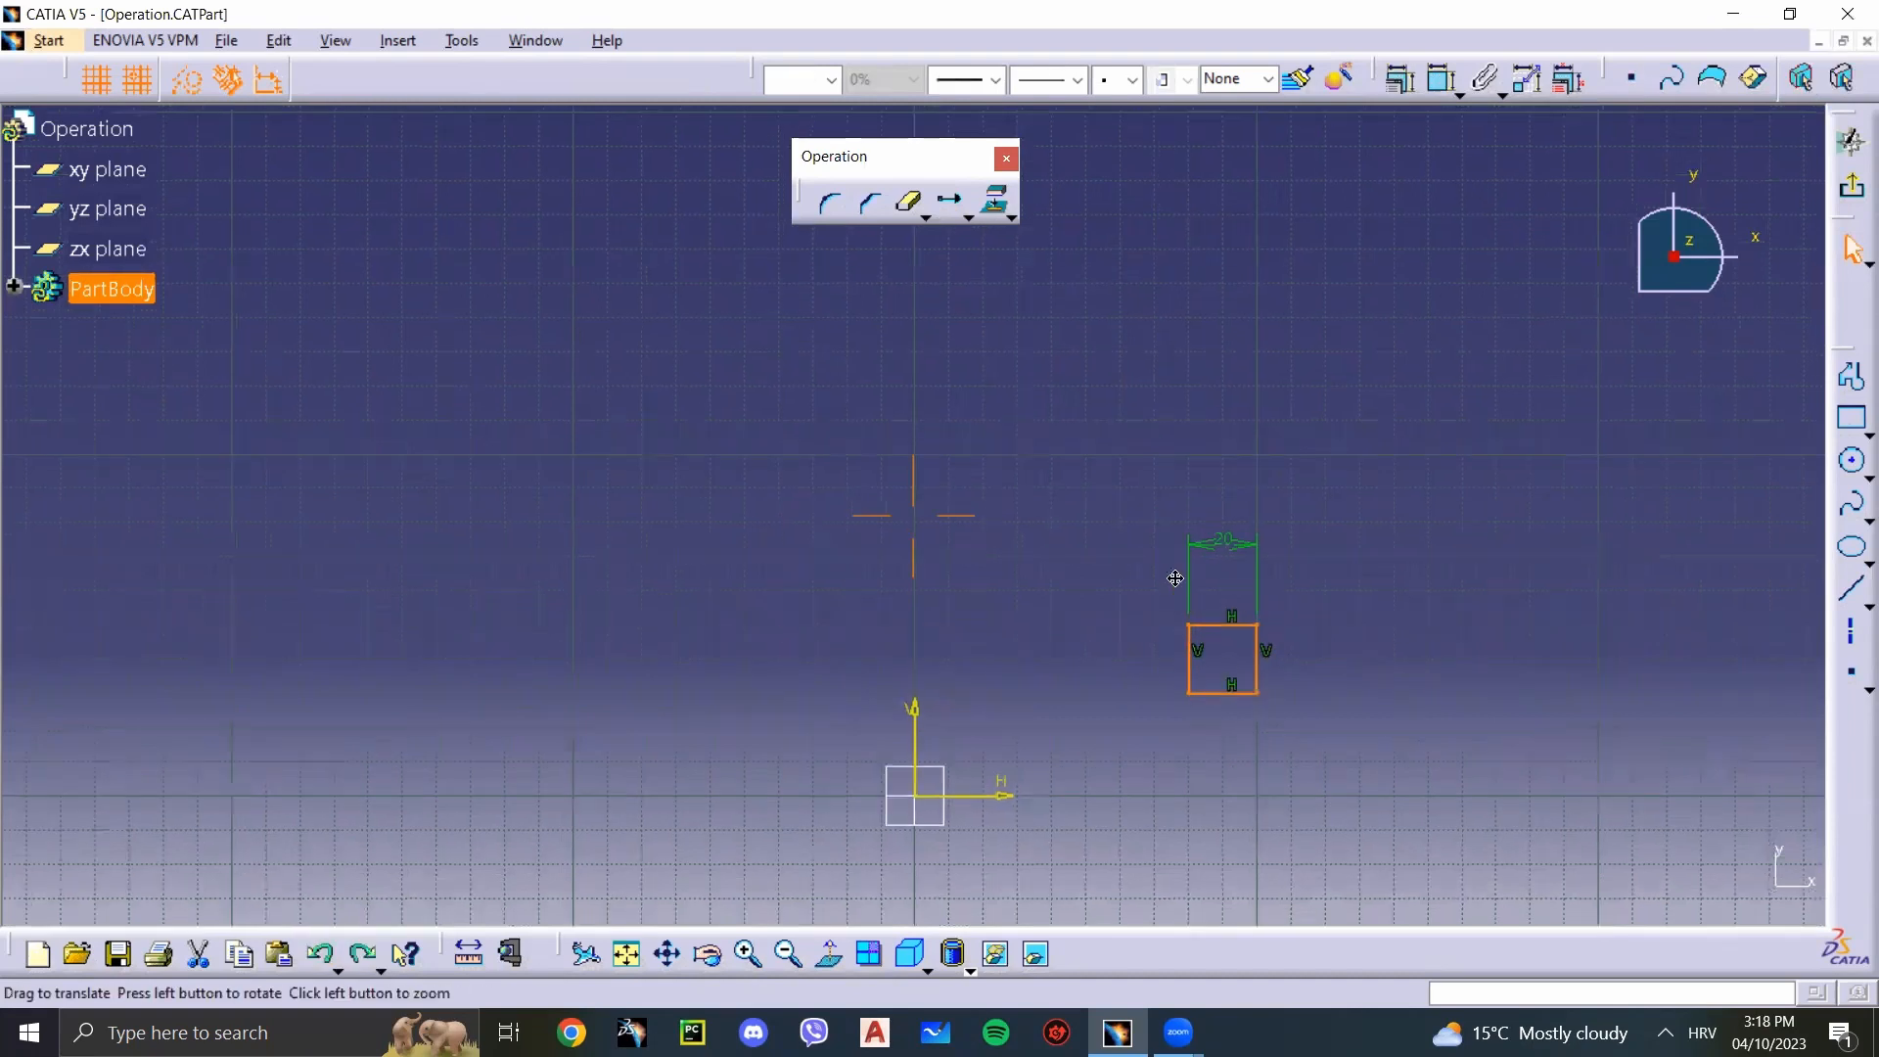
Step: Translate one duplicate of the square 40 mm toward the vertical axis, with Keep internal constraints enabled and 1 instance
{"action": "left_click", "coordinate": [957, 198]}
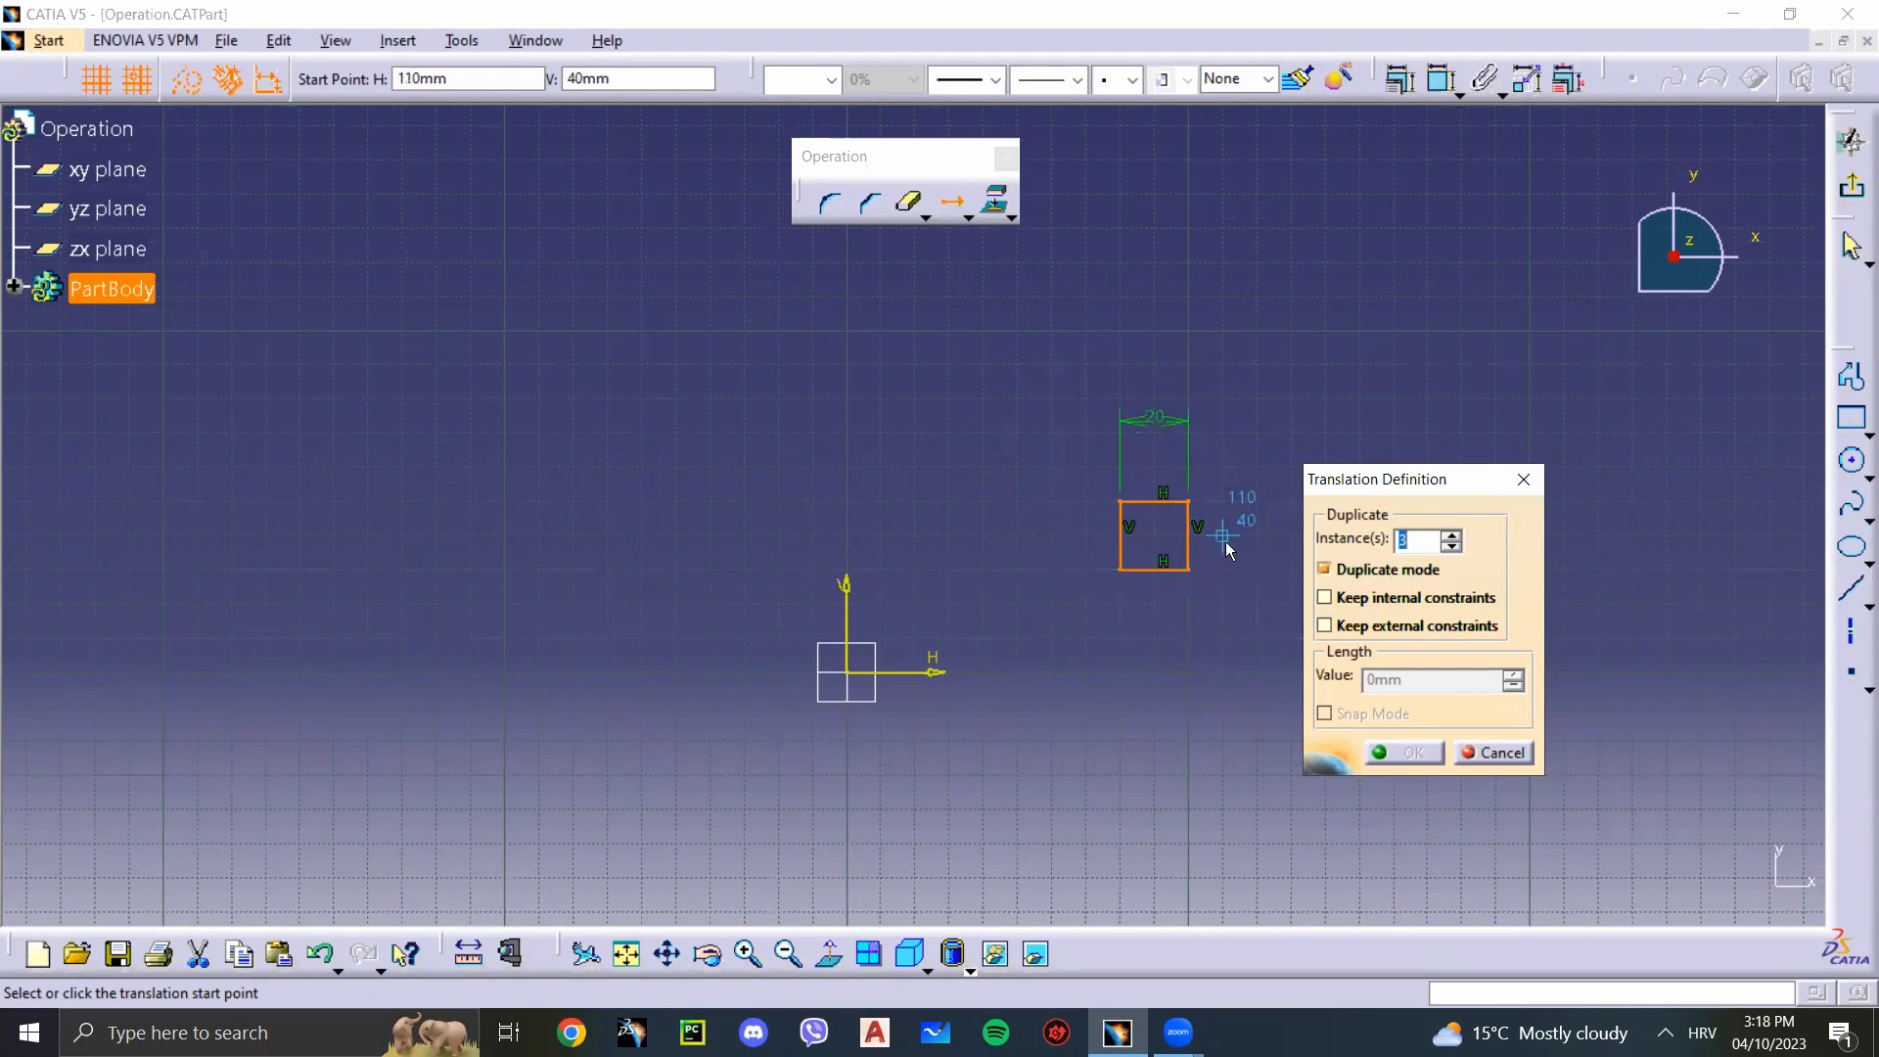
{"action": "left_click", "coordinate": [1325, 597]}
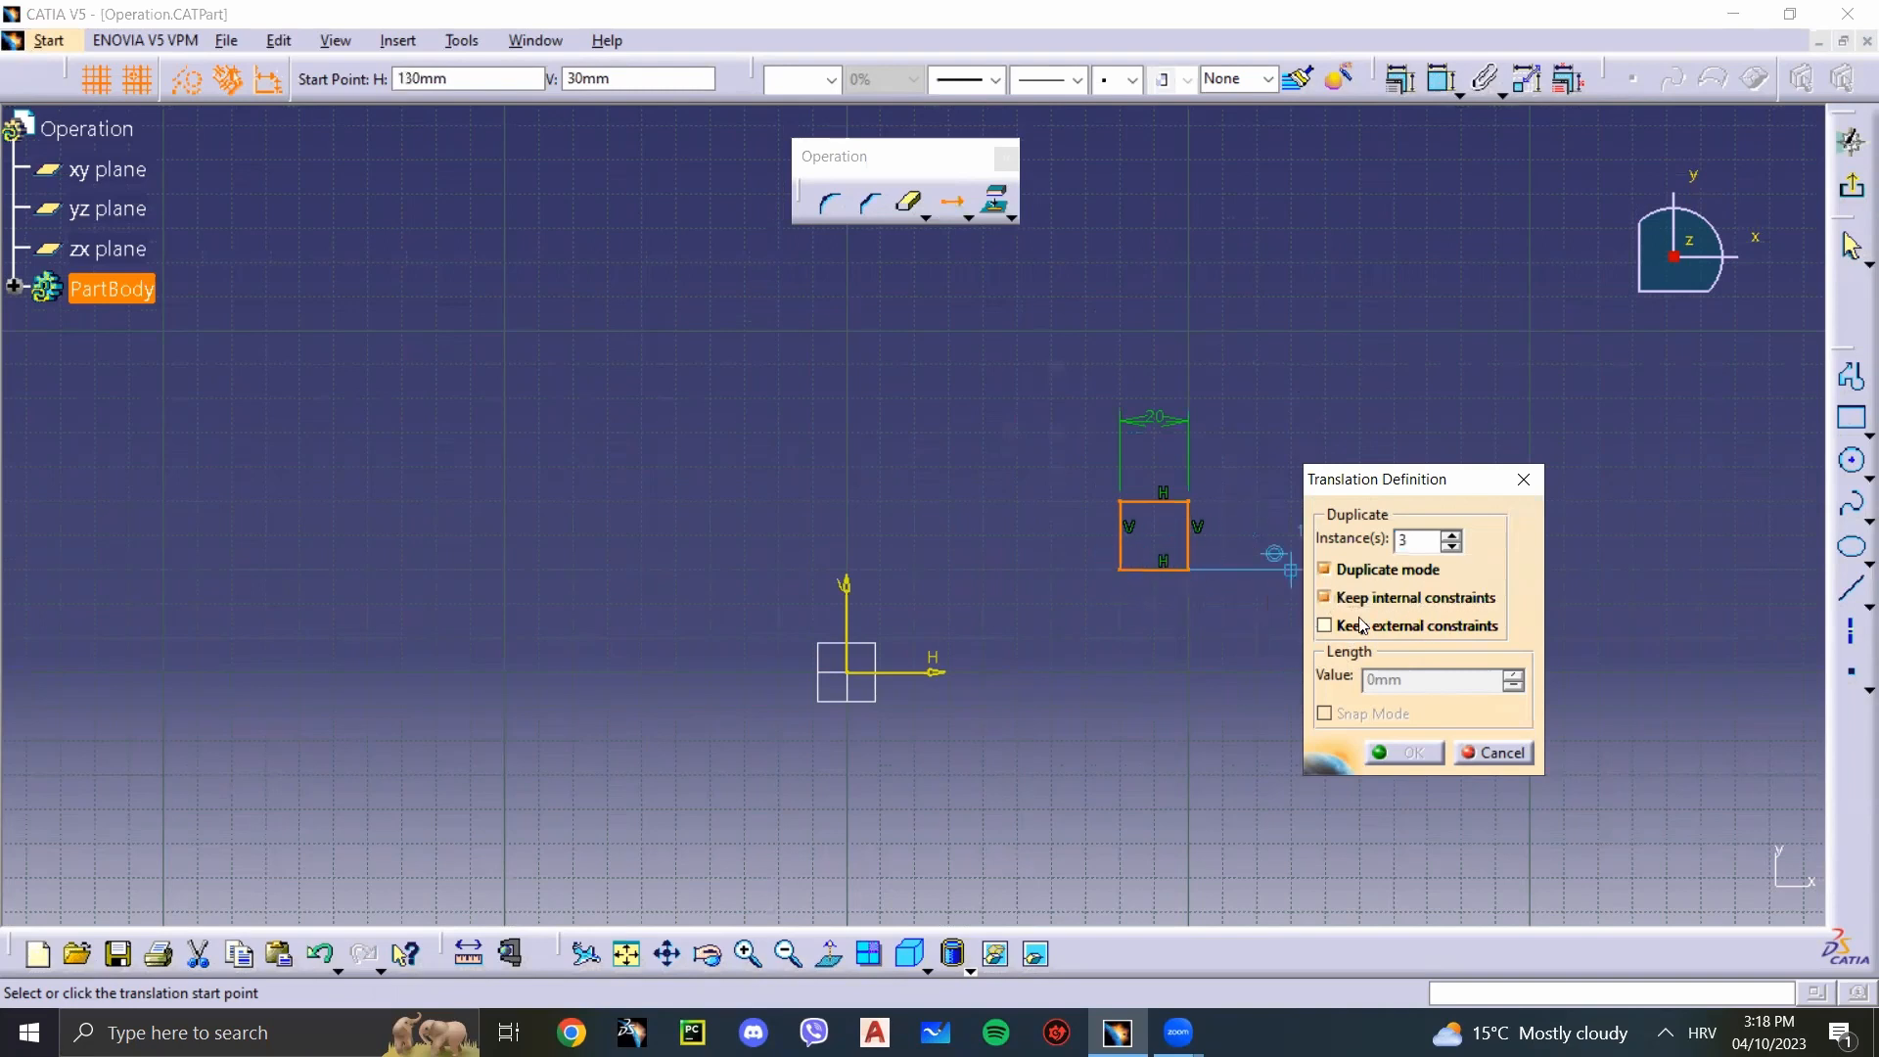
{"action": "left_click", "coordinate": [1120, 572]}
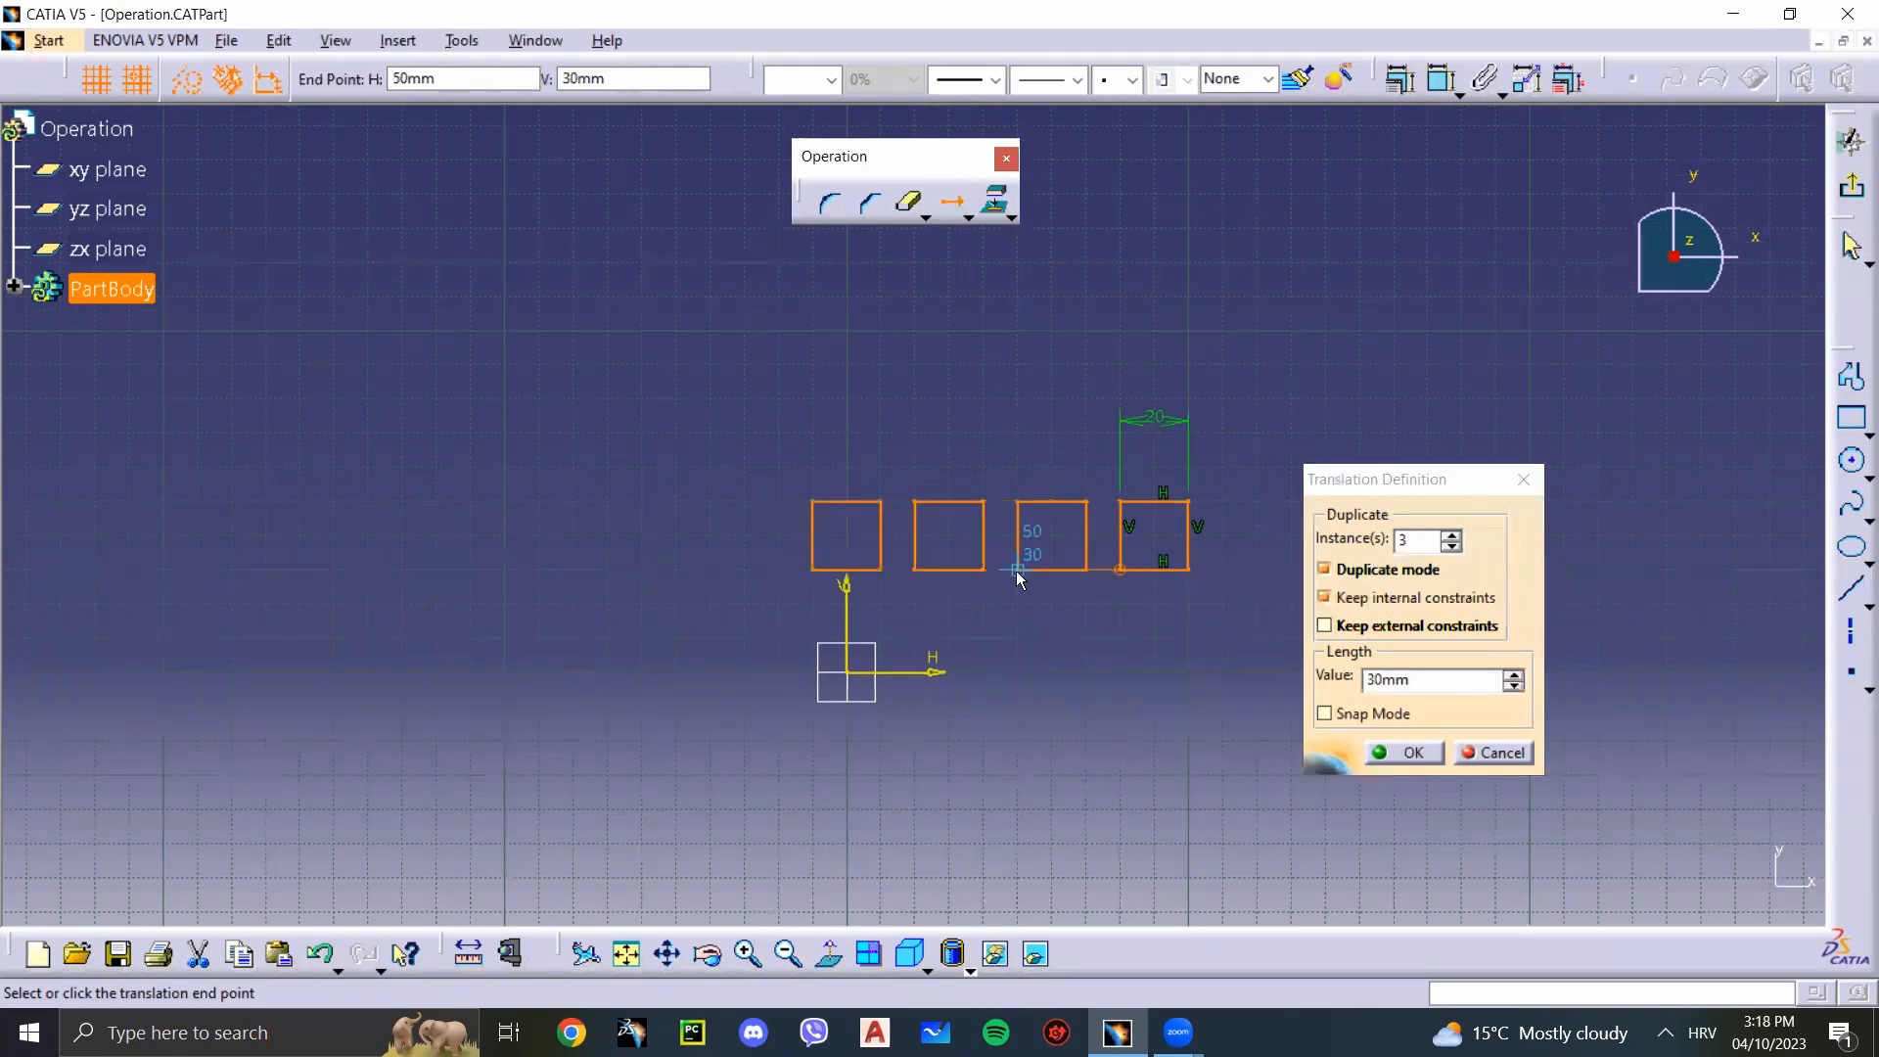
{"action": "left_click", "coordinate": [1451, 548]}
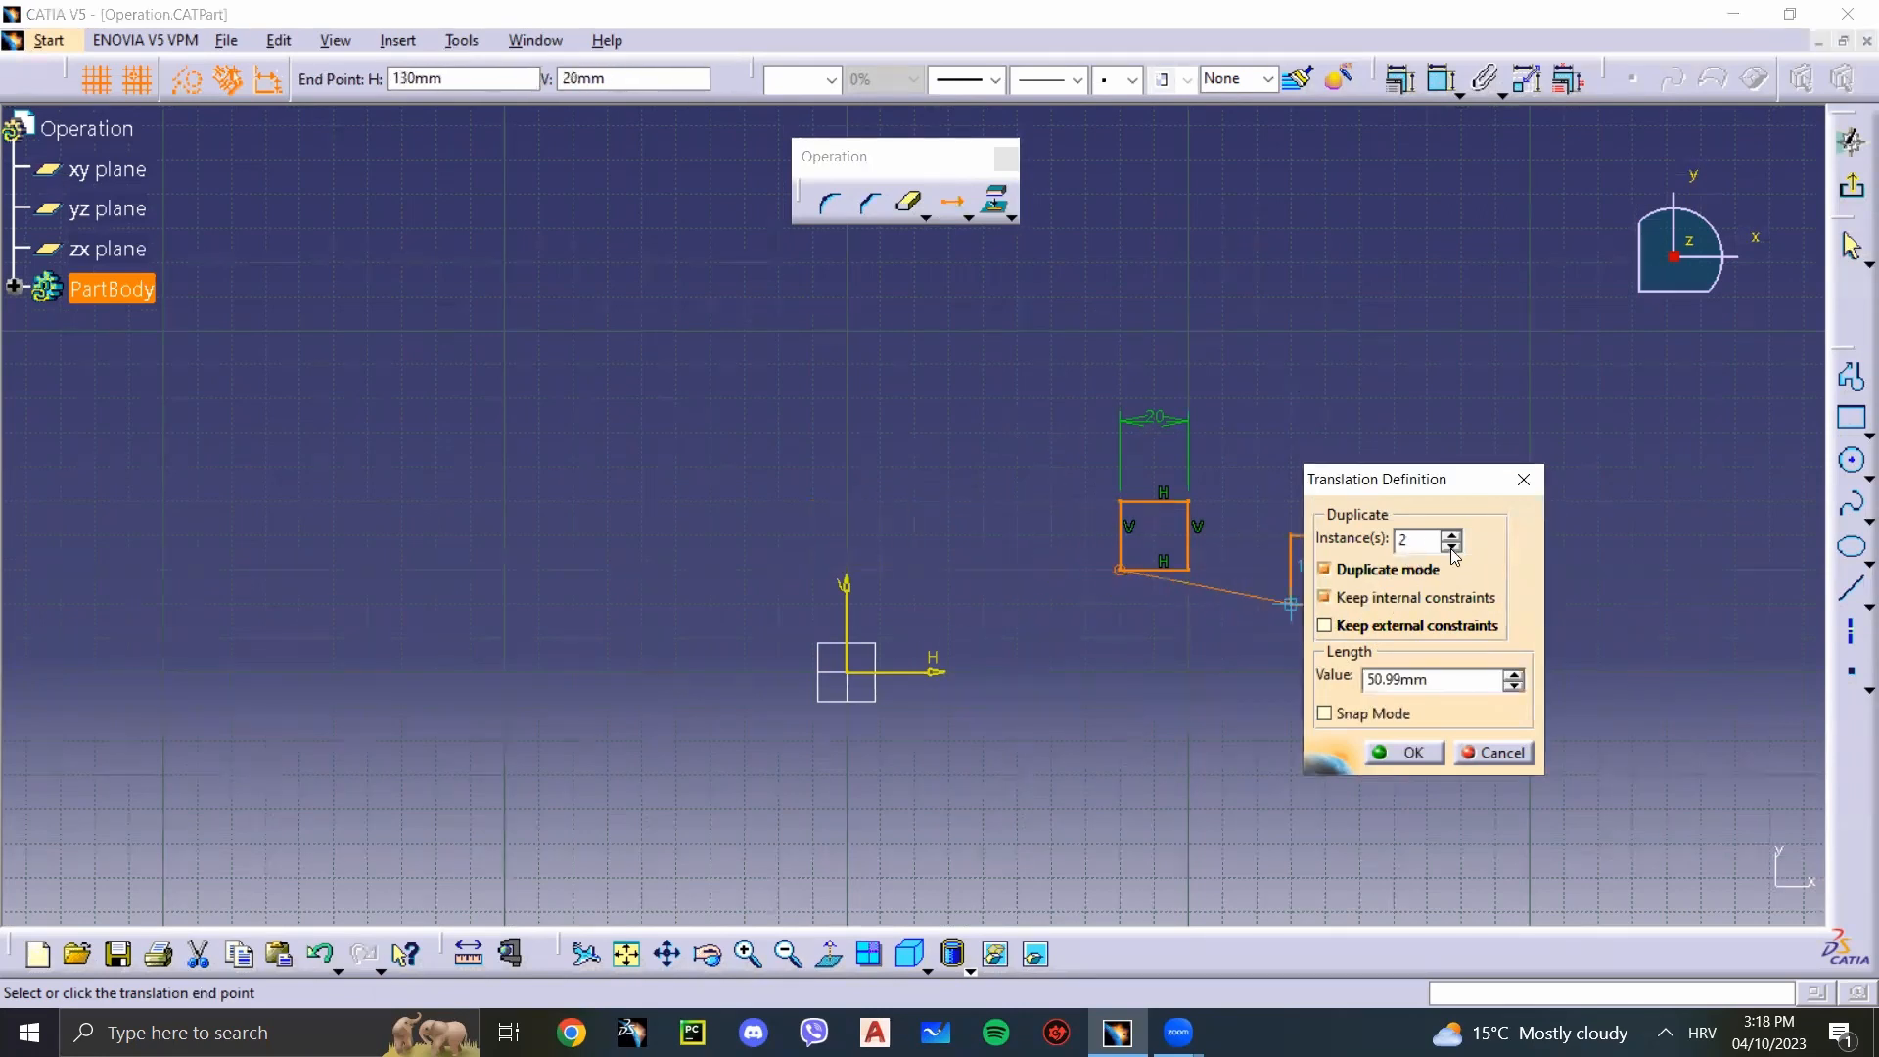
{"action": "left_click", "coordinate": [983, 570]}
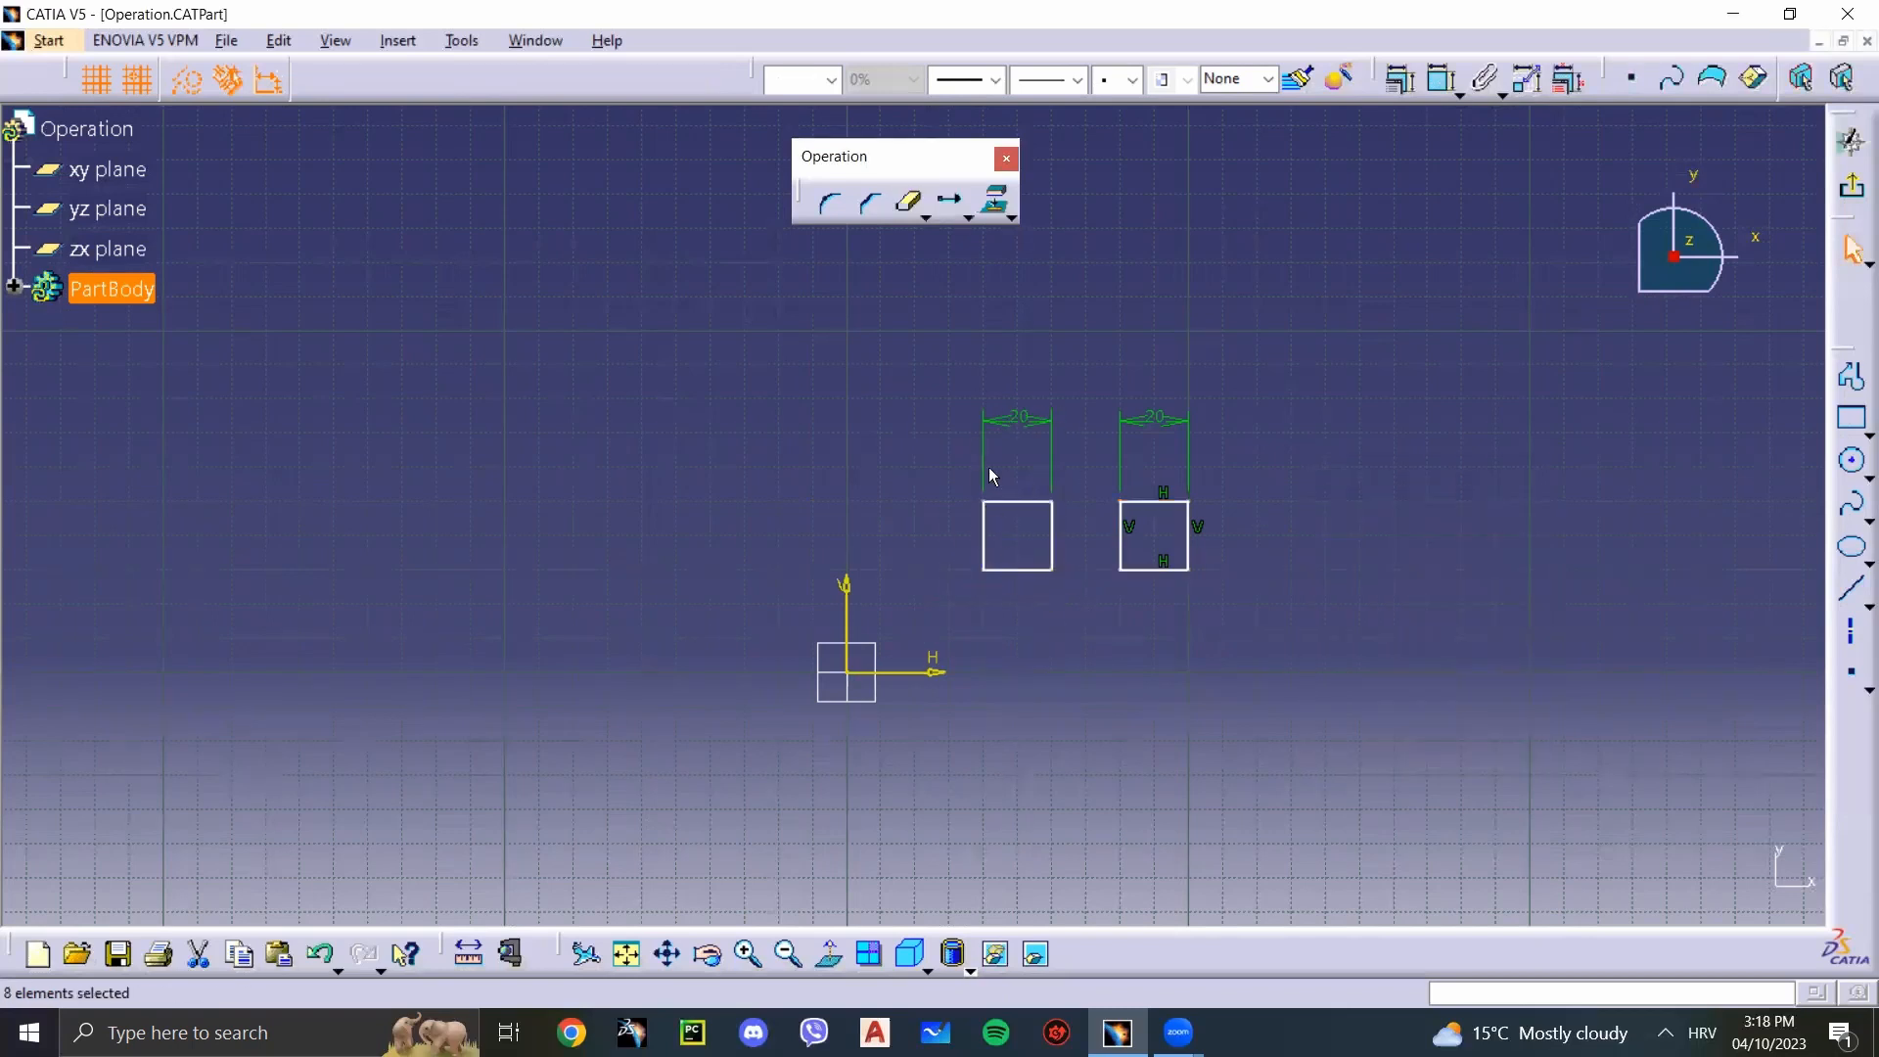
{"action": "left_click", "coordinate": [999, 502]}
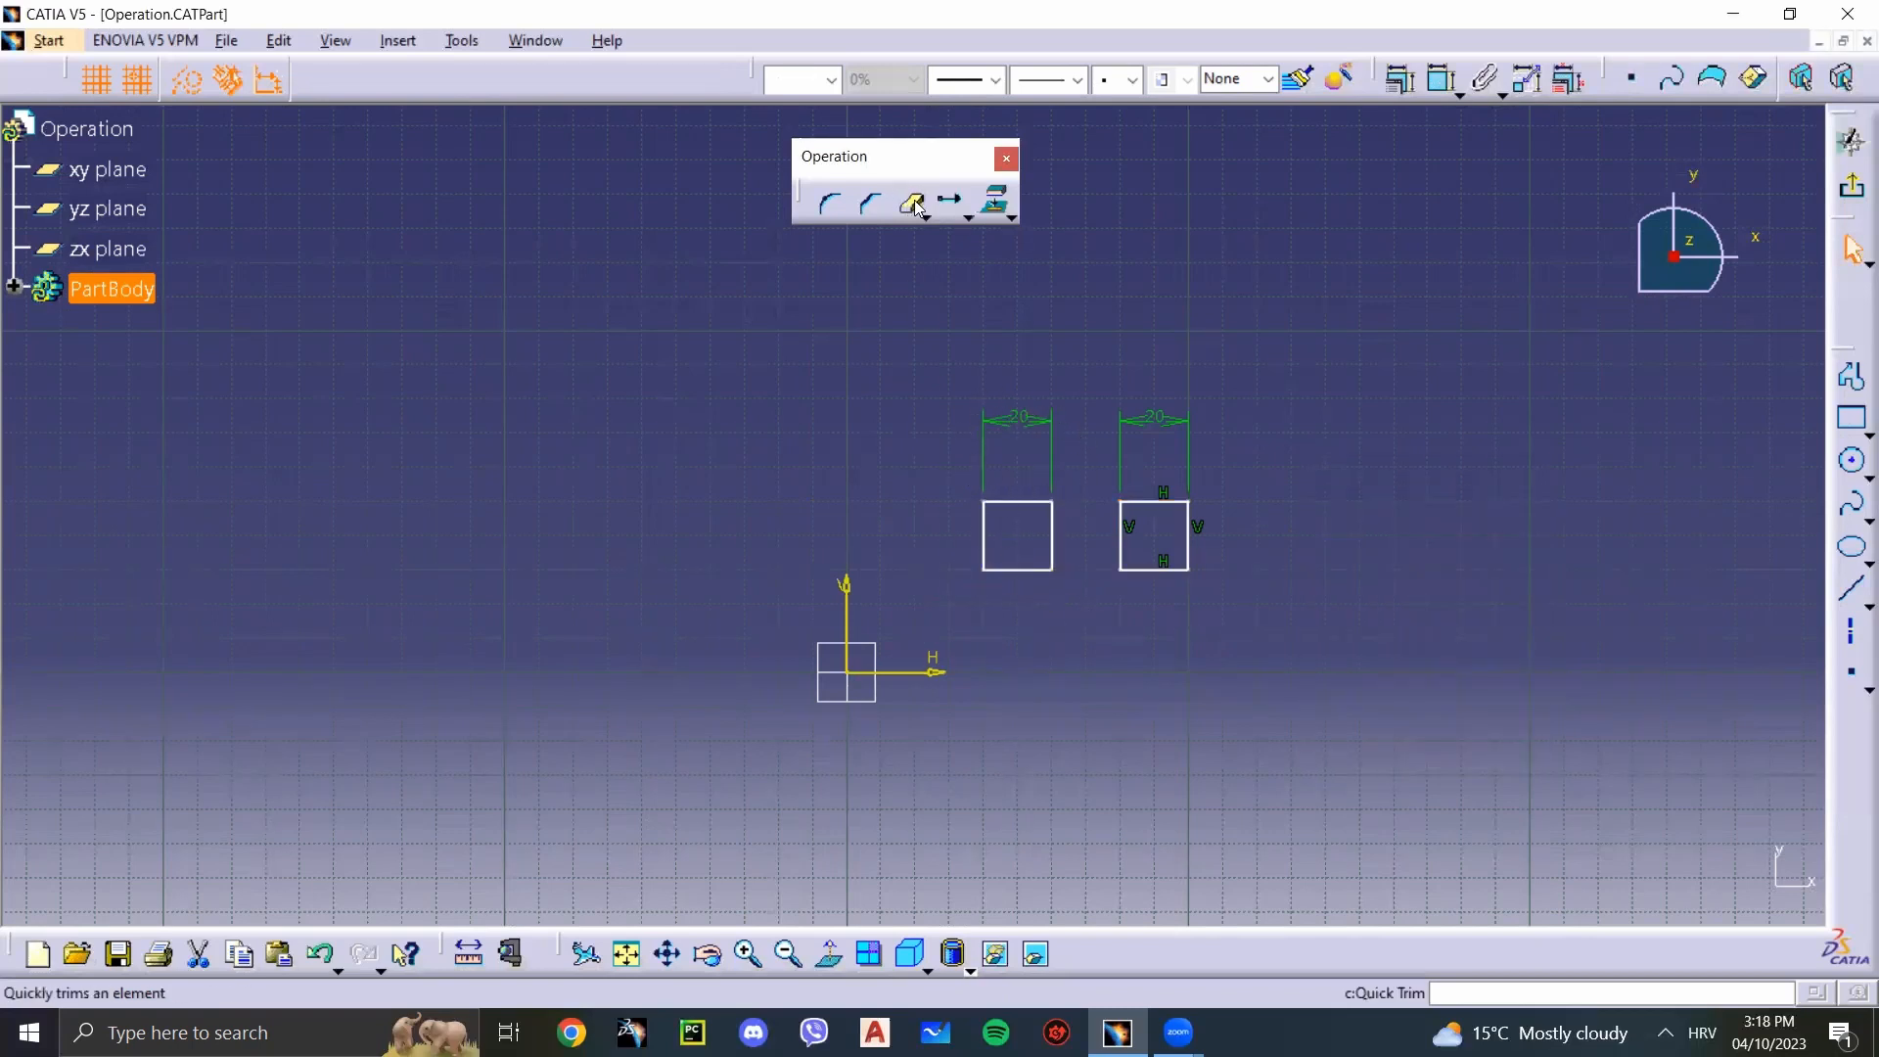
{"action": "left_click", "coordinate": [949, 200]}
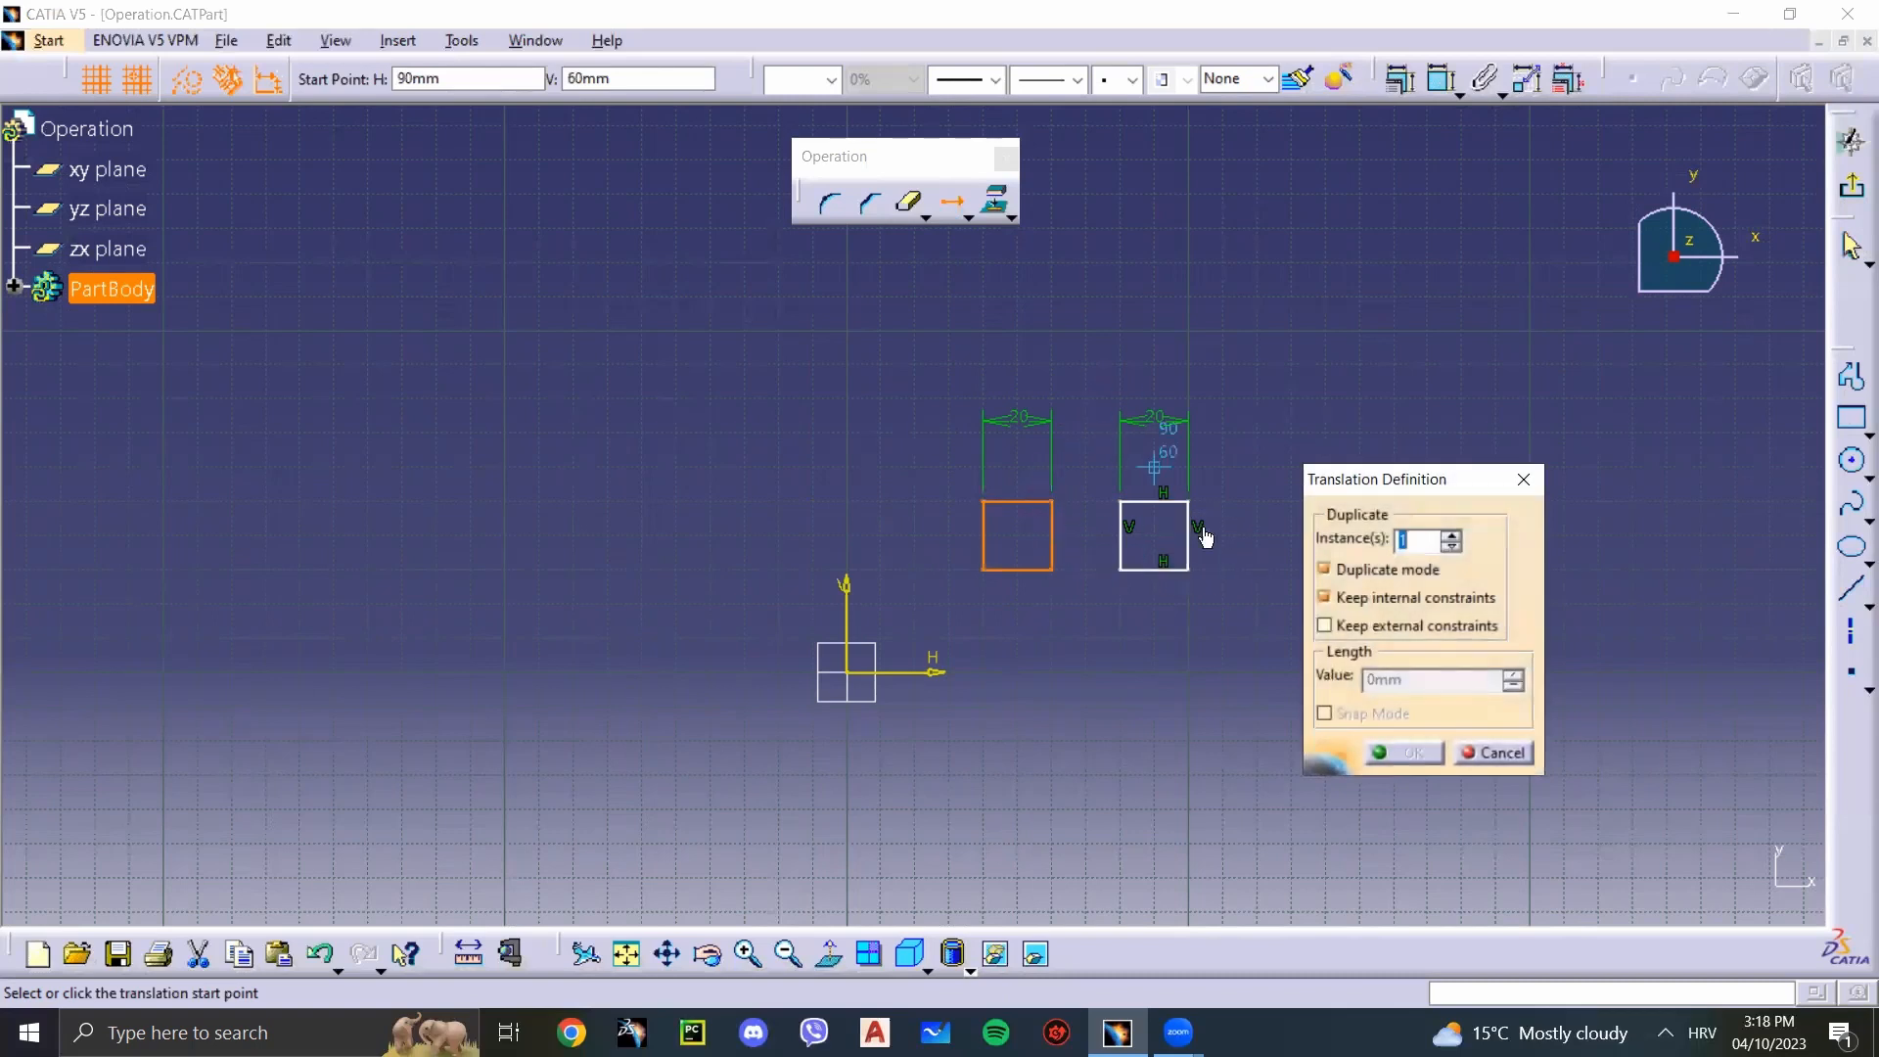
{"action": "key", "text": "Escape"}
Step: Translate one duplicate of the original square straight upward, with Keep internal constraints off and Keep external constraints on
{"action": "left_click_drag", "start_coordinate": [1224, 620], "coordinate": [1083, 385]}
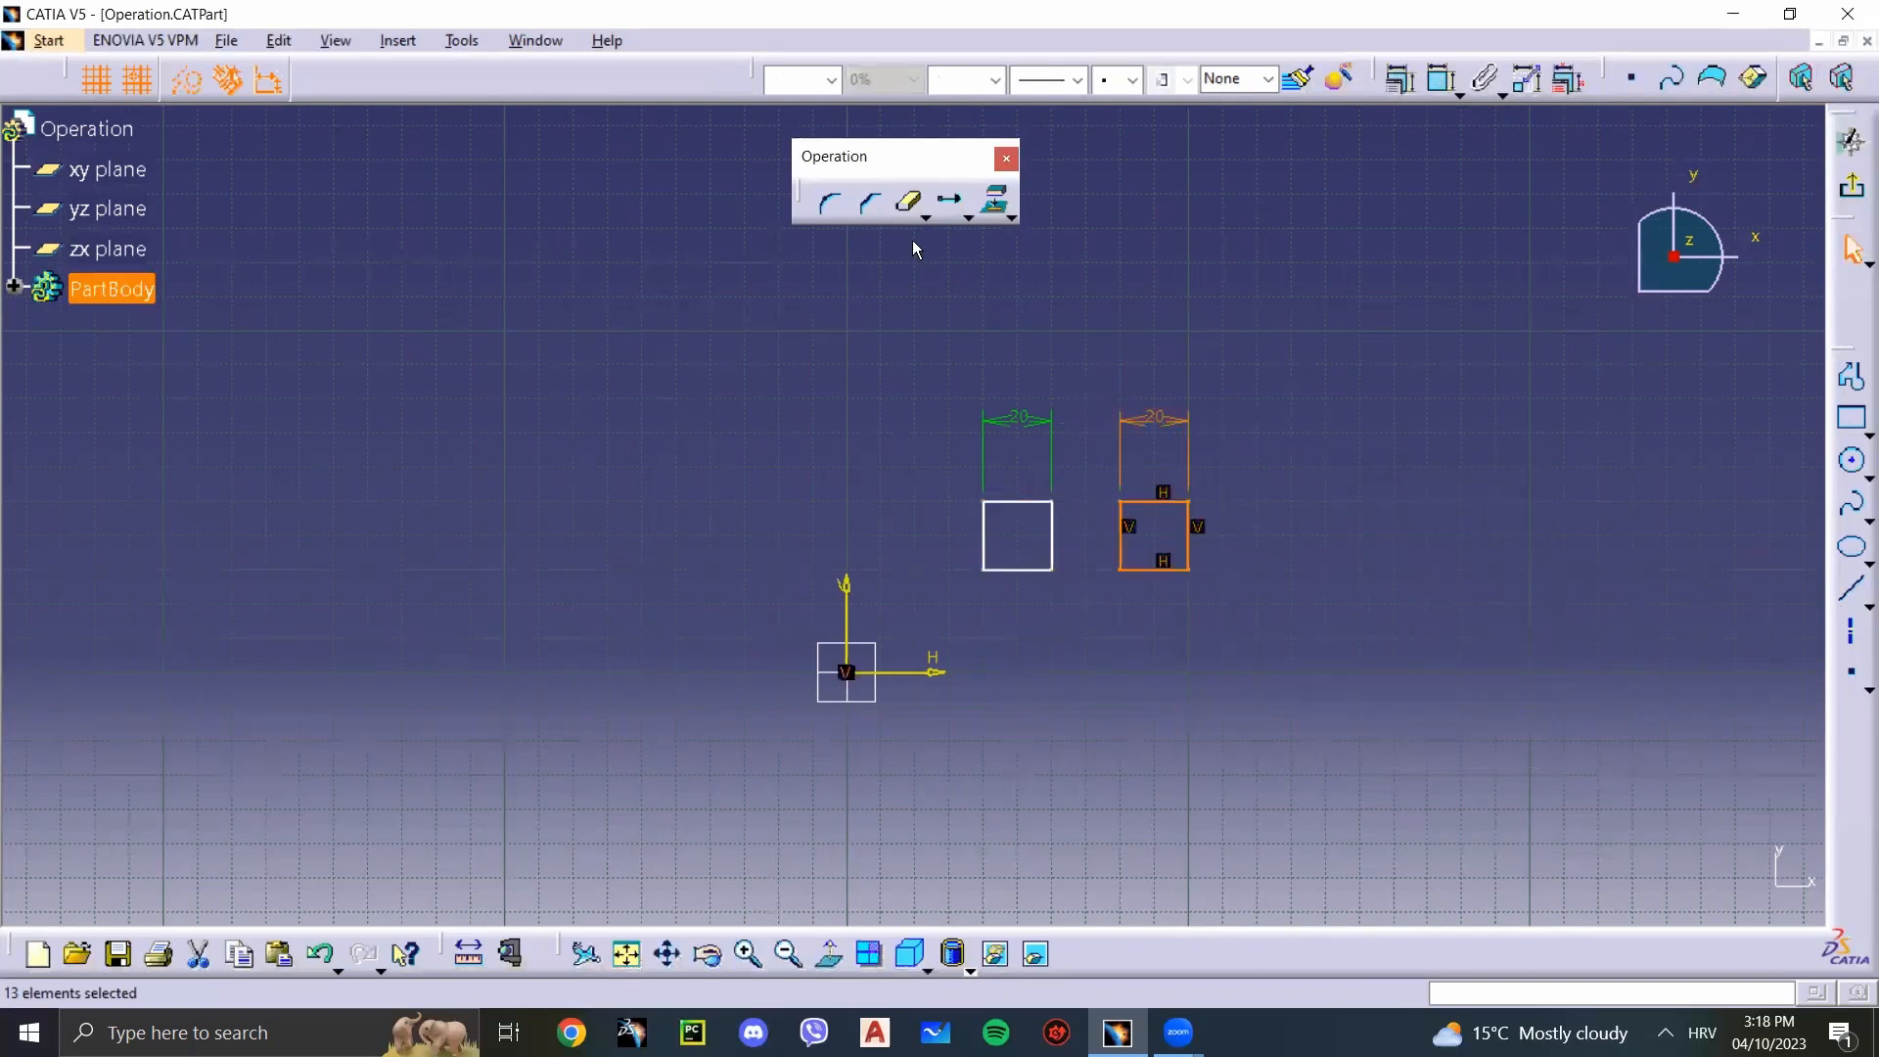
{"action": "left_click", "coordinate": [949, 200]}
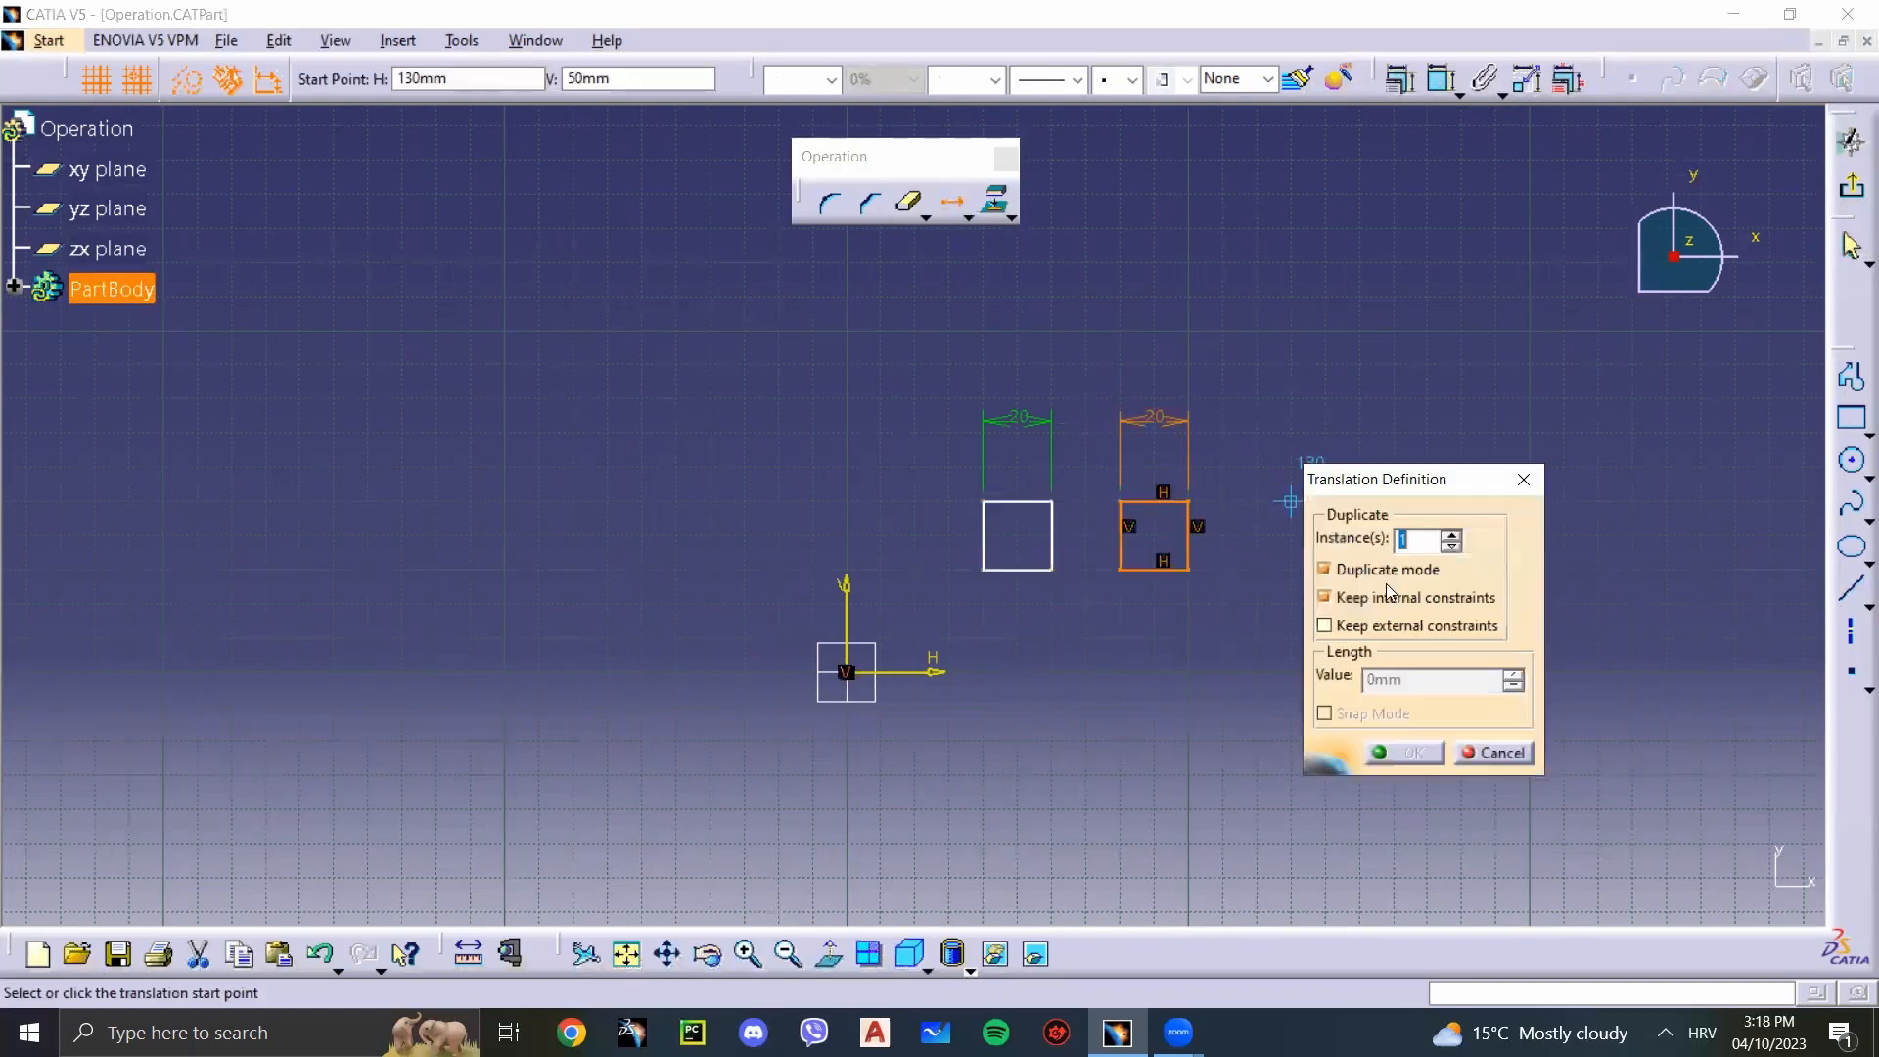
{"action": "left_click", "coordinate": [1323, 601]}
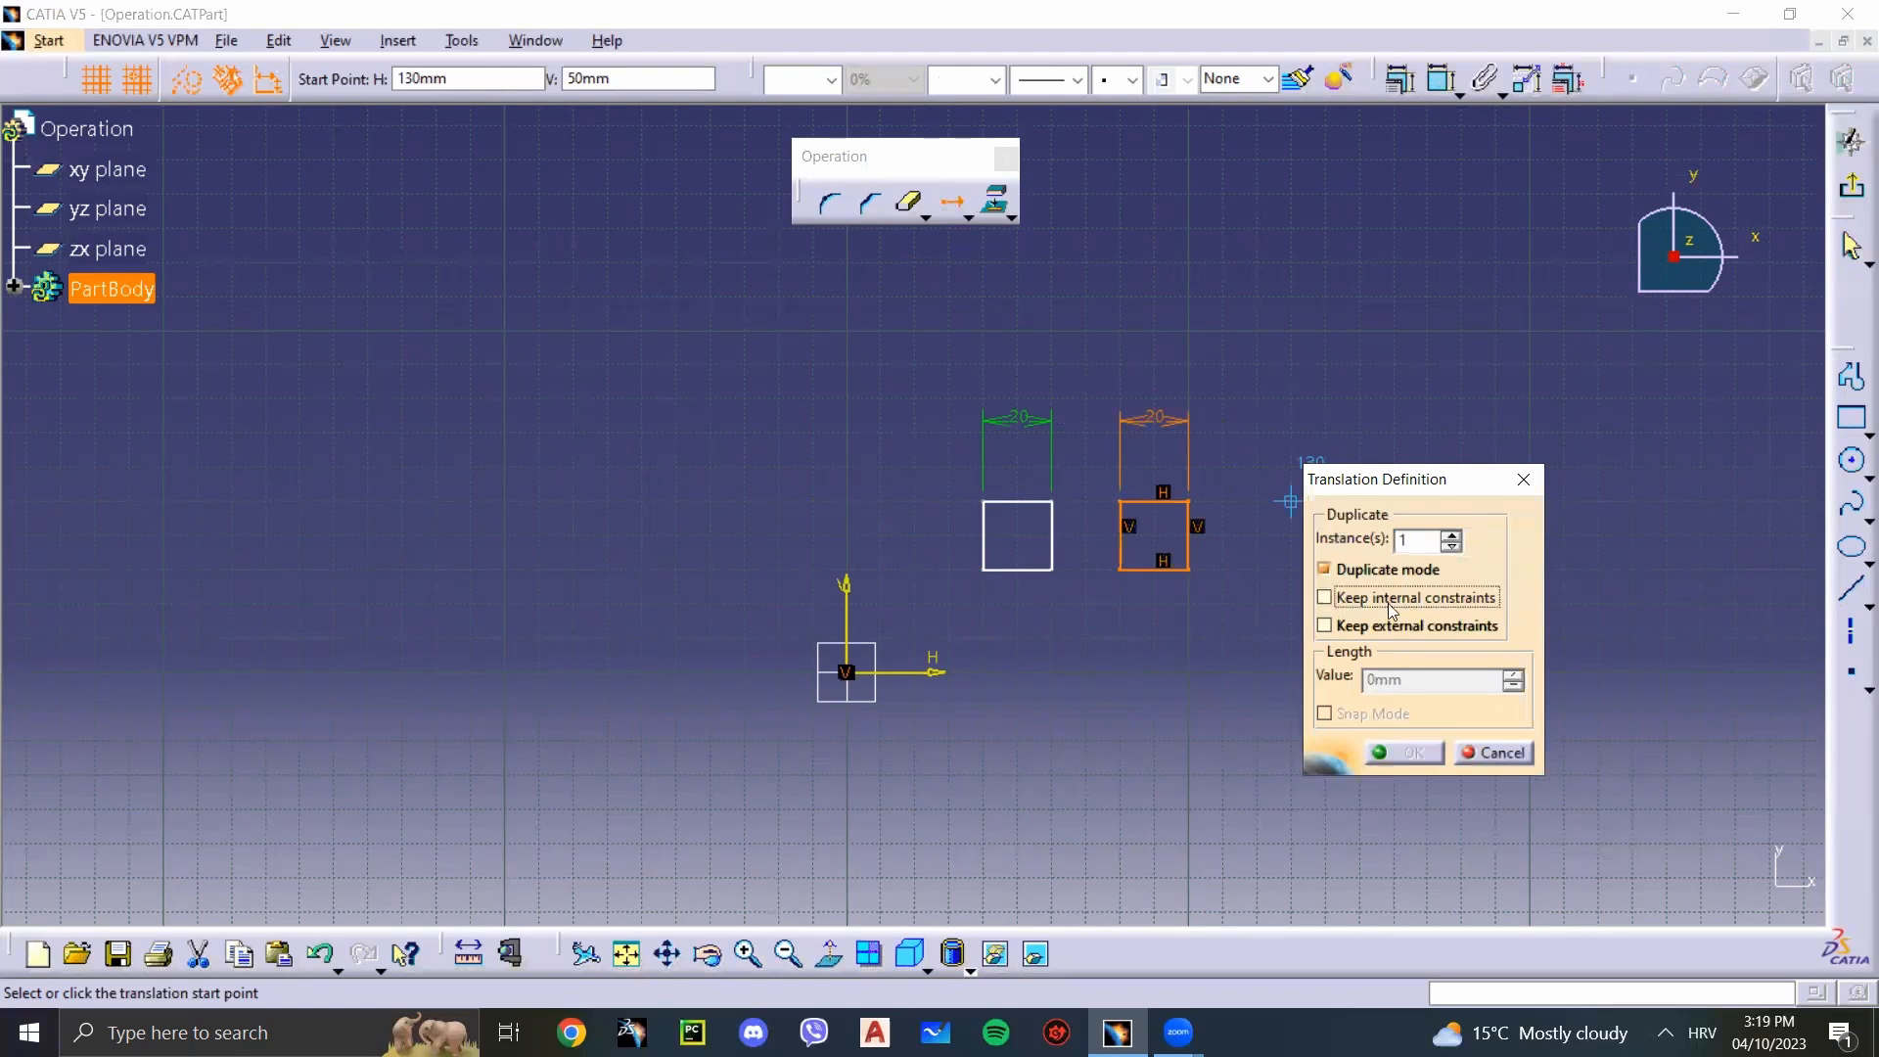
{"action": "left_click", "coordinate": [1341, 627]}
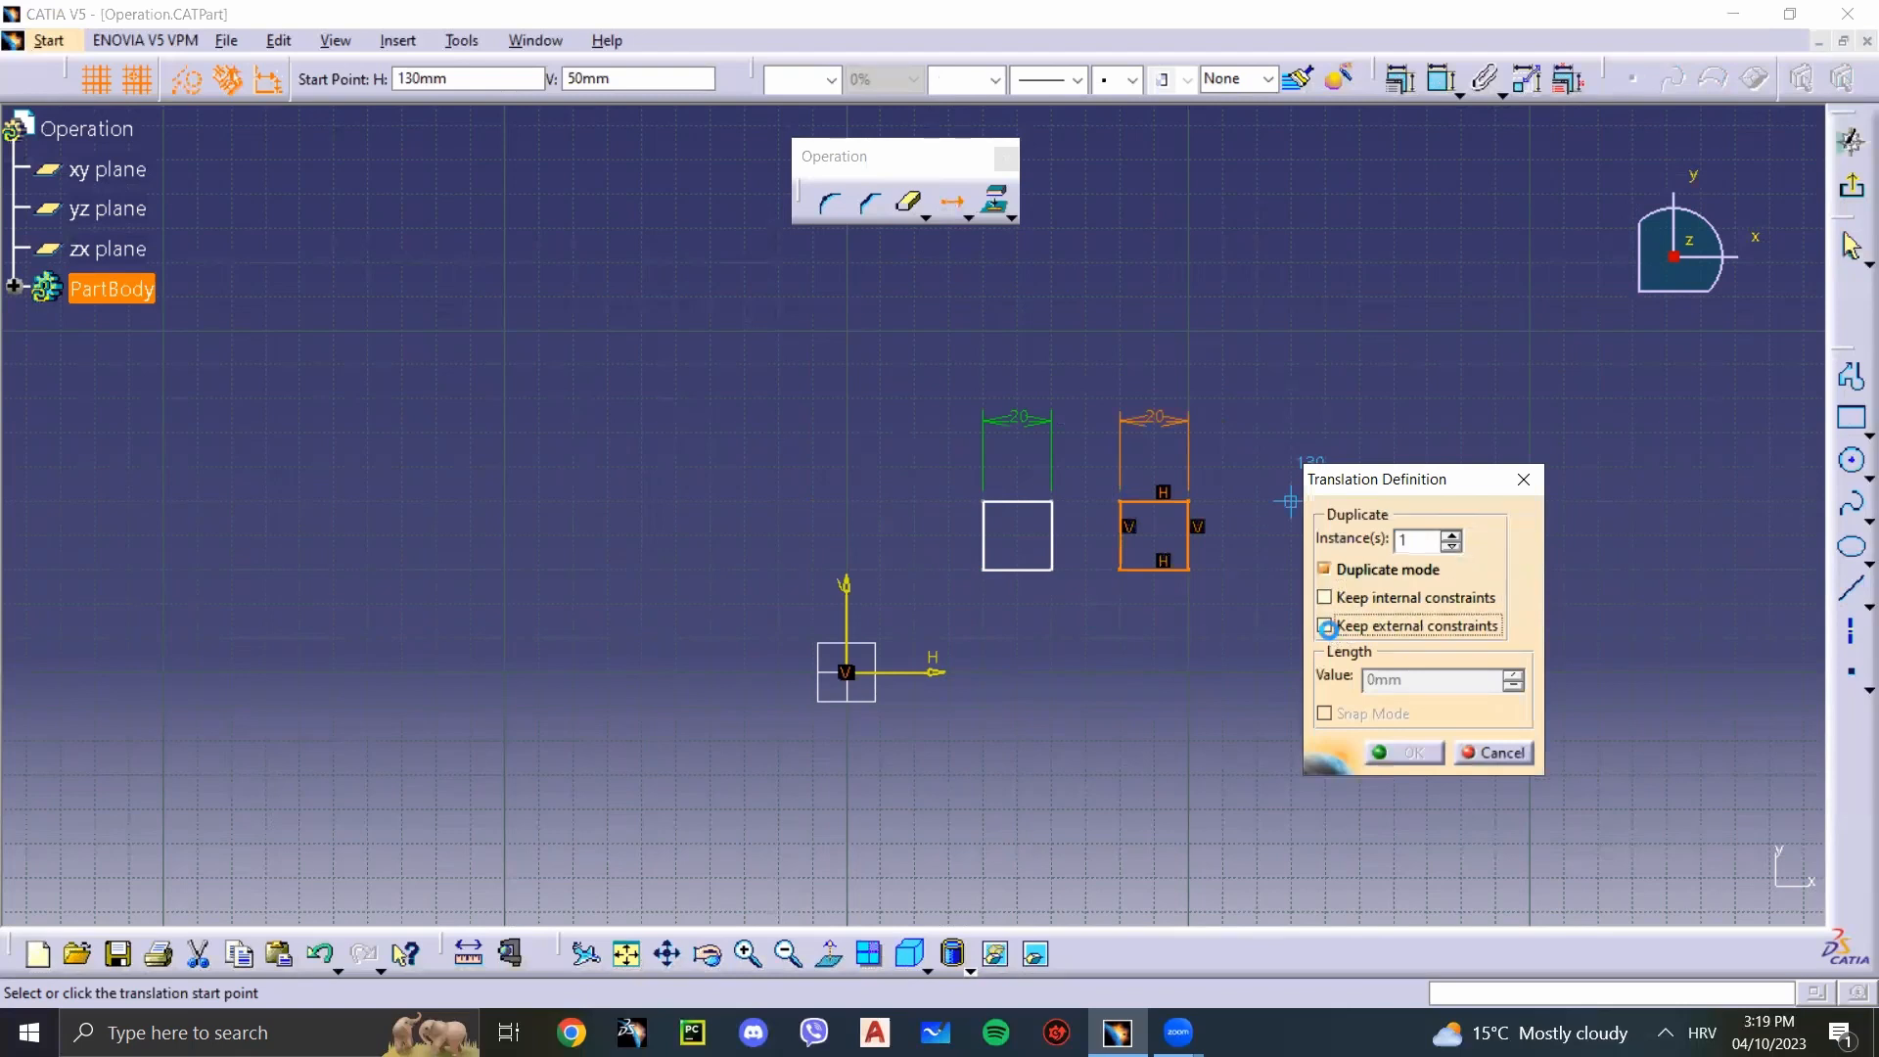
{"action": "left_click", "coordinate": [1189, 572]}
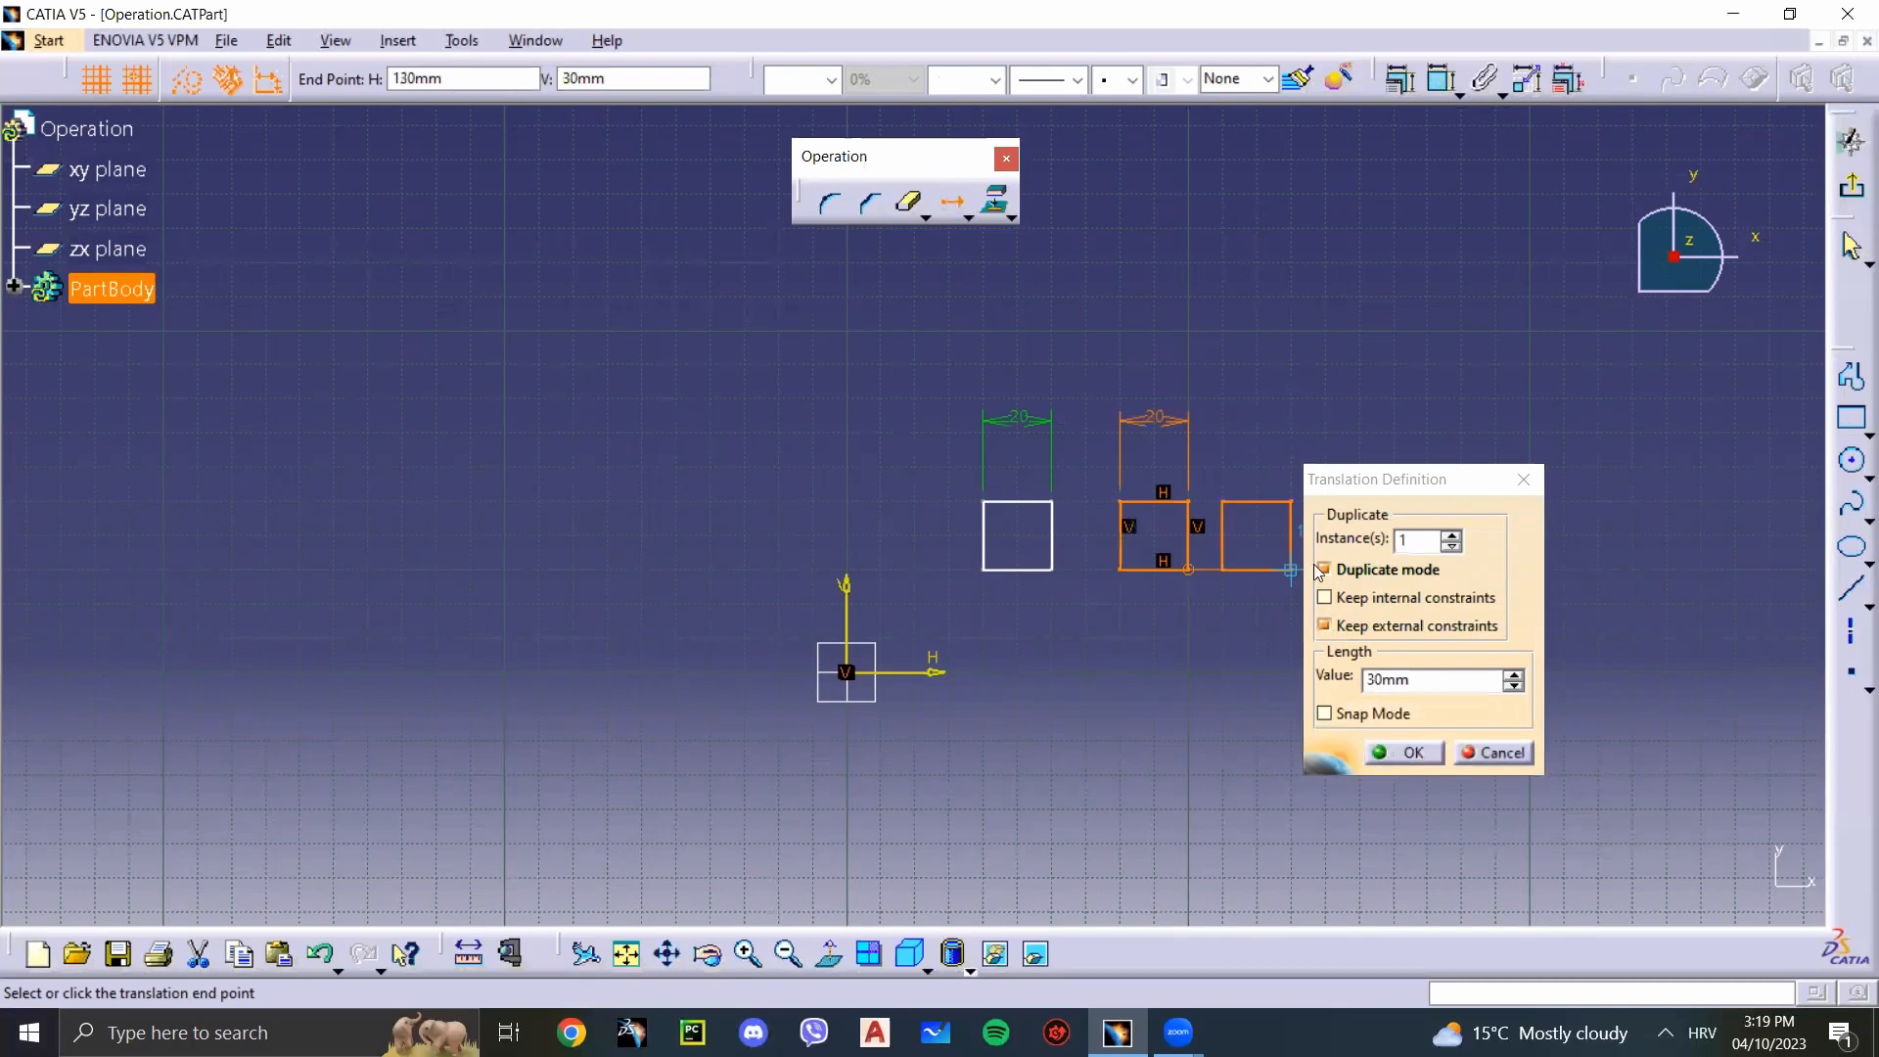
{"action": "left_click", "coordinate": [1188, 365]}
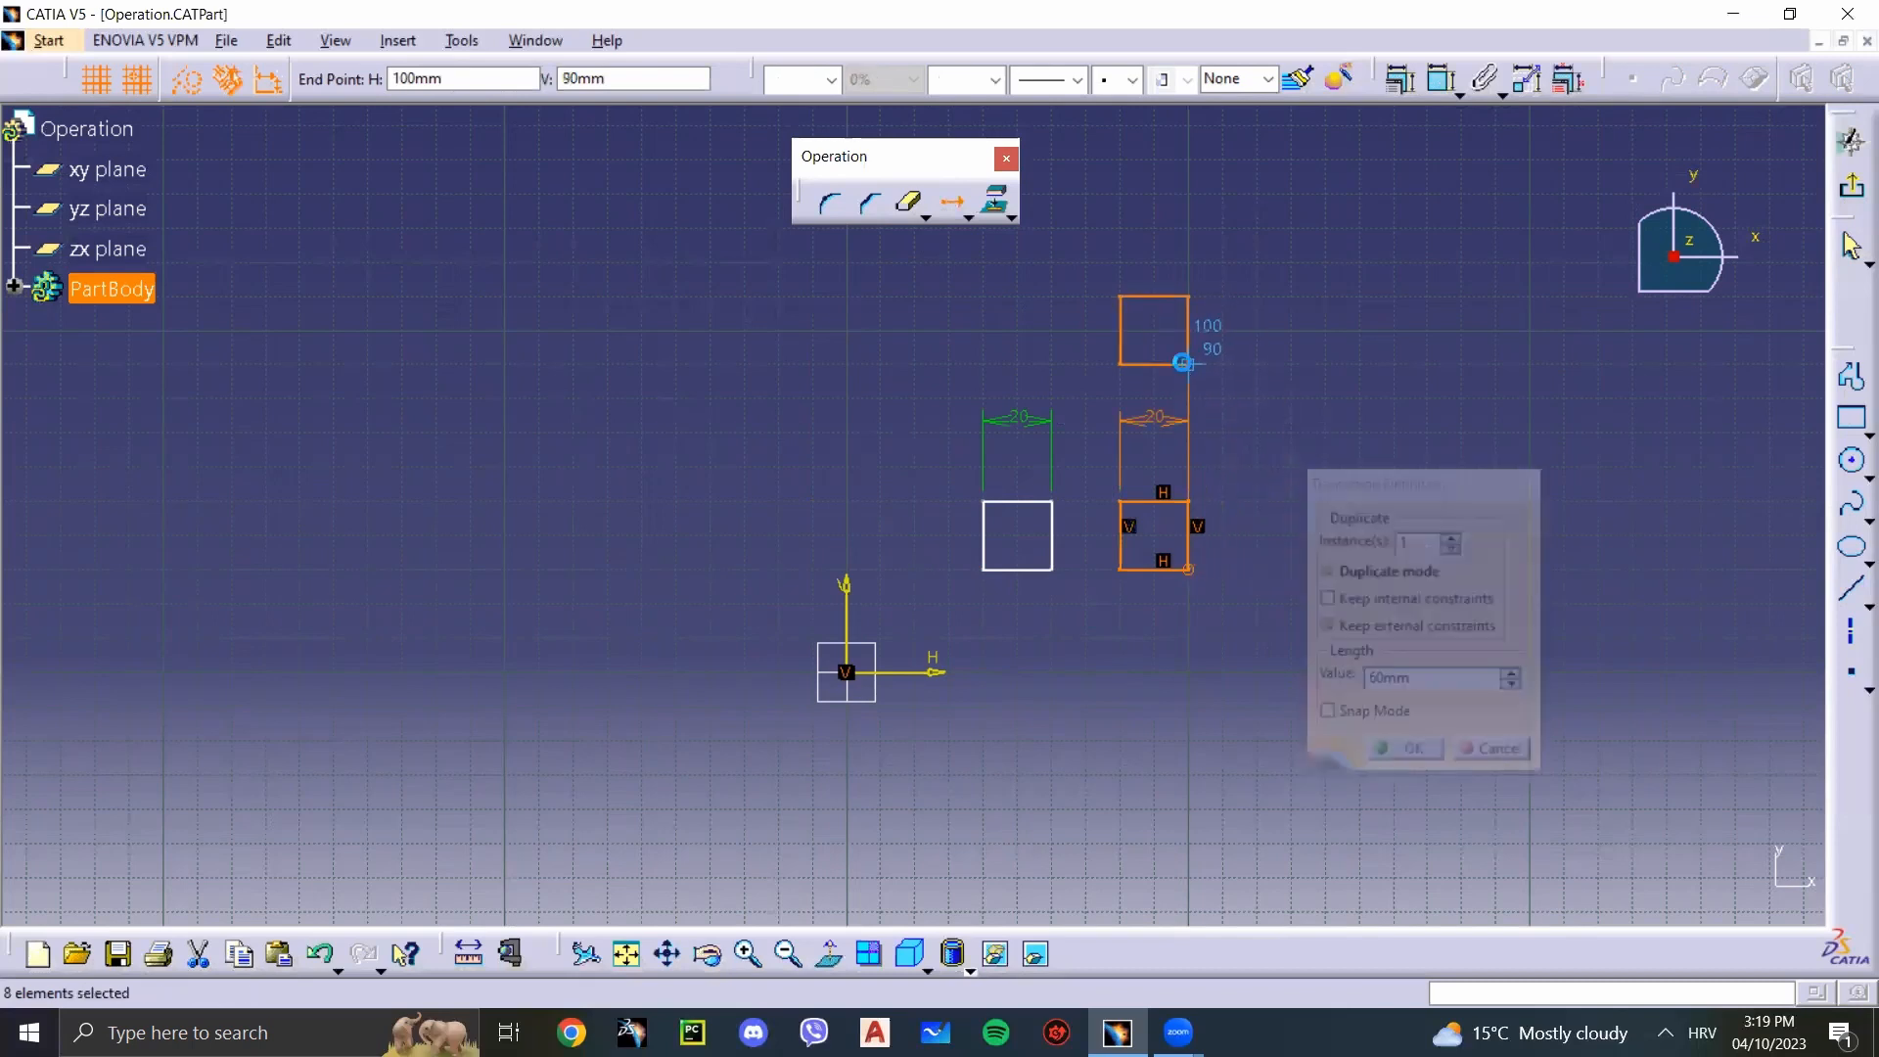
Step: Examine the horizontal and vertical constraints on the upper square copy by selecting its constraint symbols and lower corner
{"action": "left_click", "coordinate": [1309, 416]}
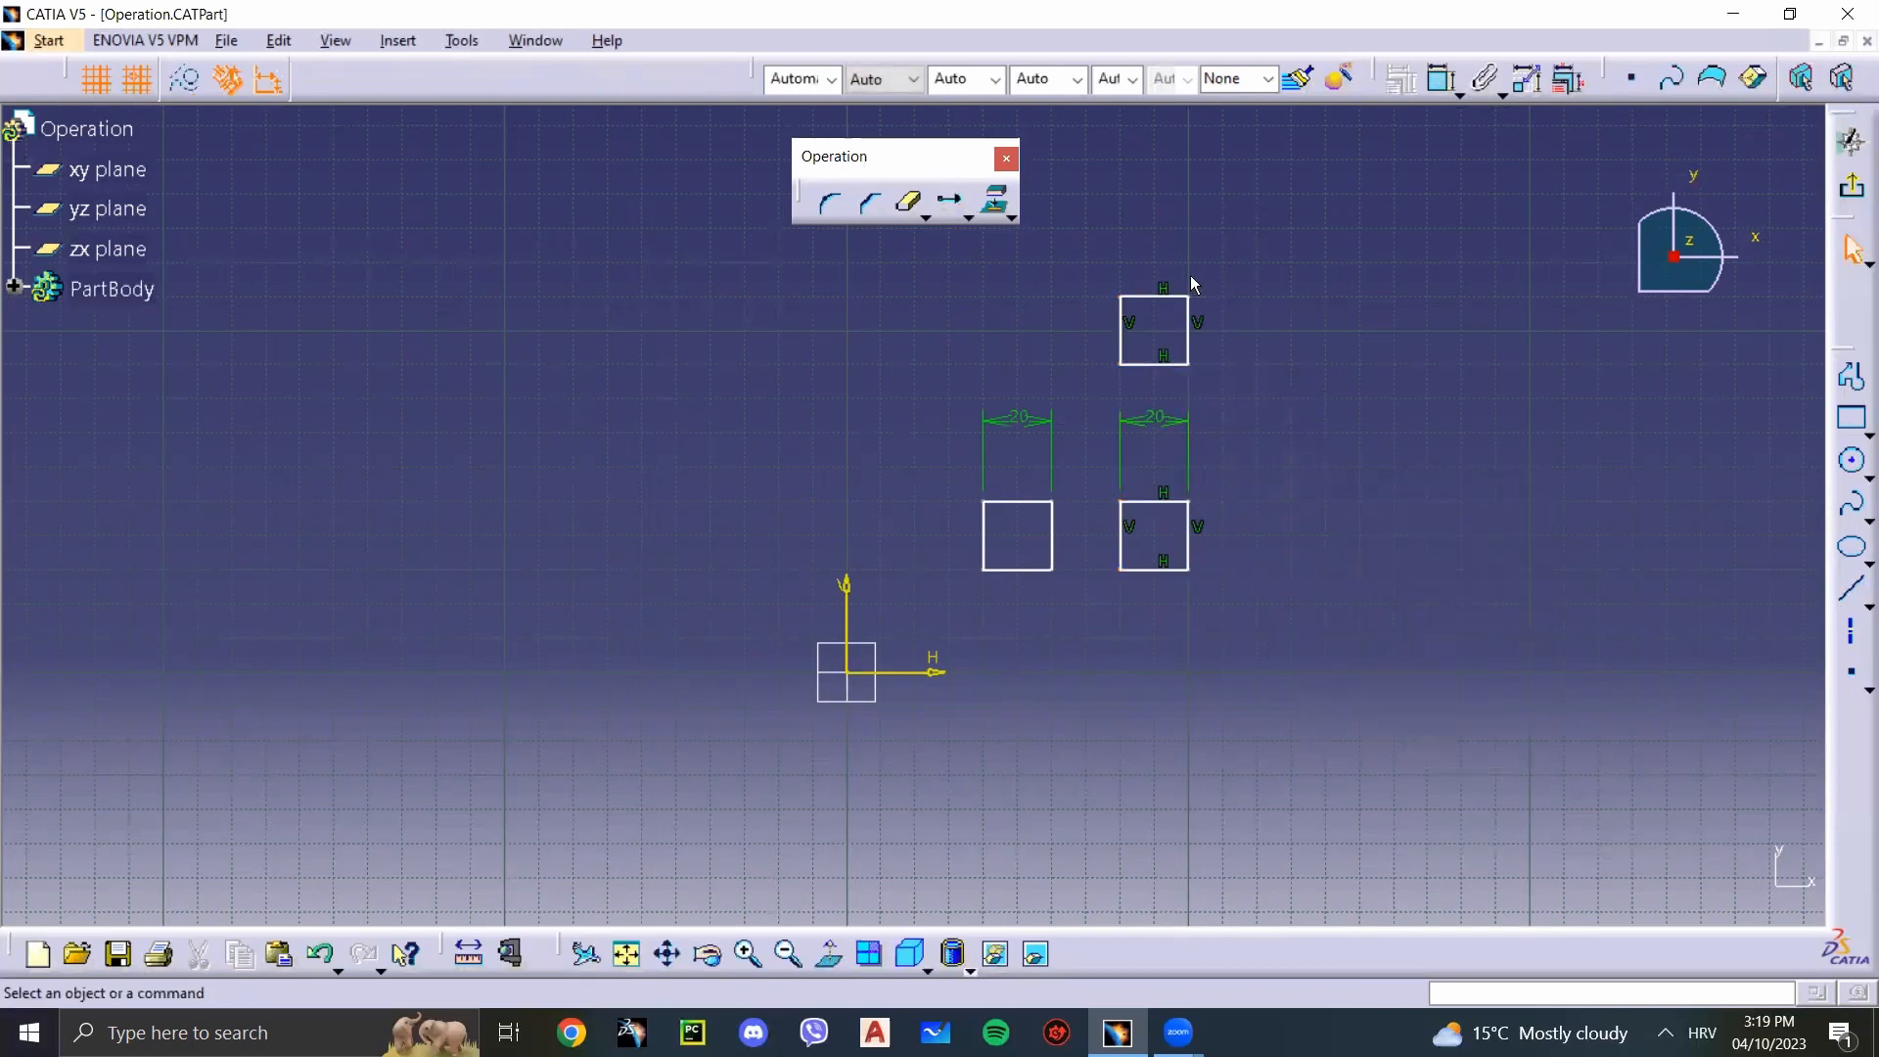
{"action": "left_click", "coordinate": [1165, 360]}
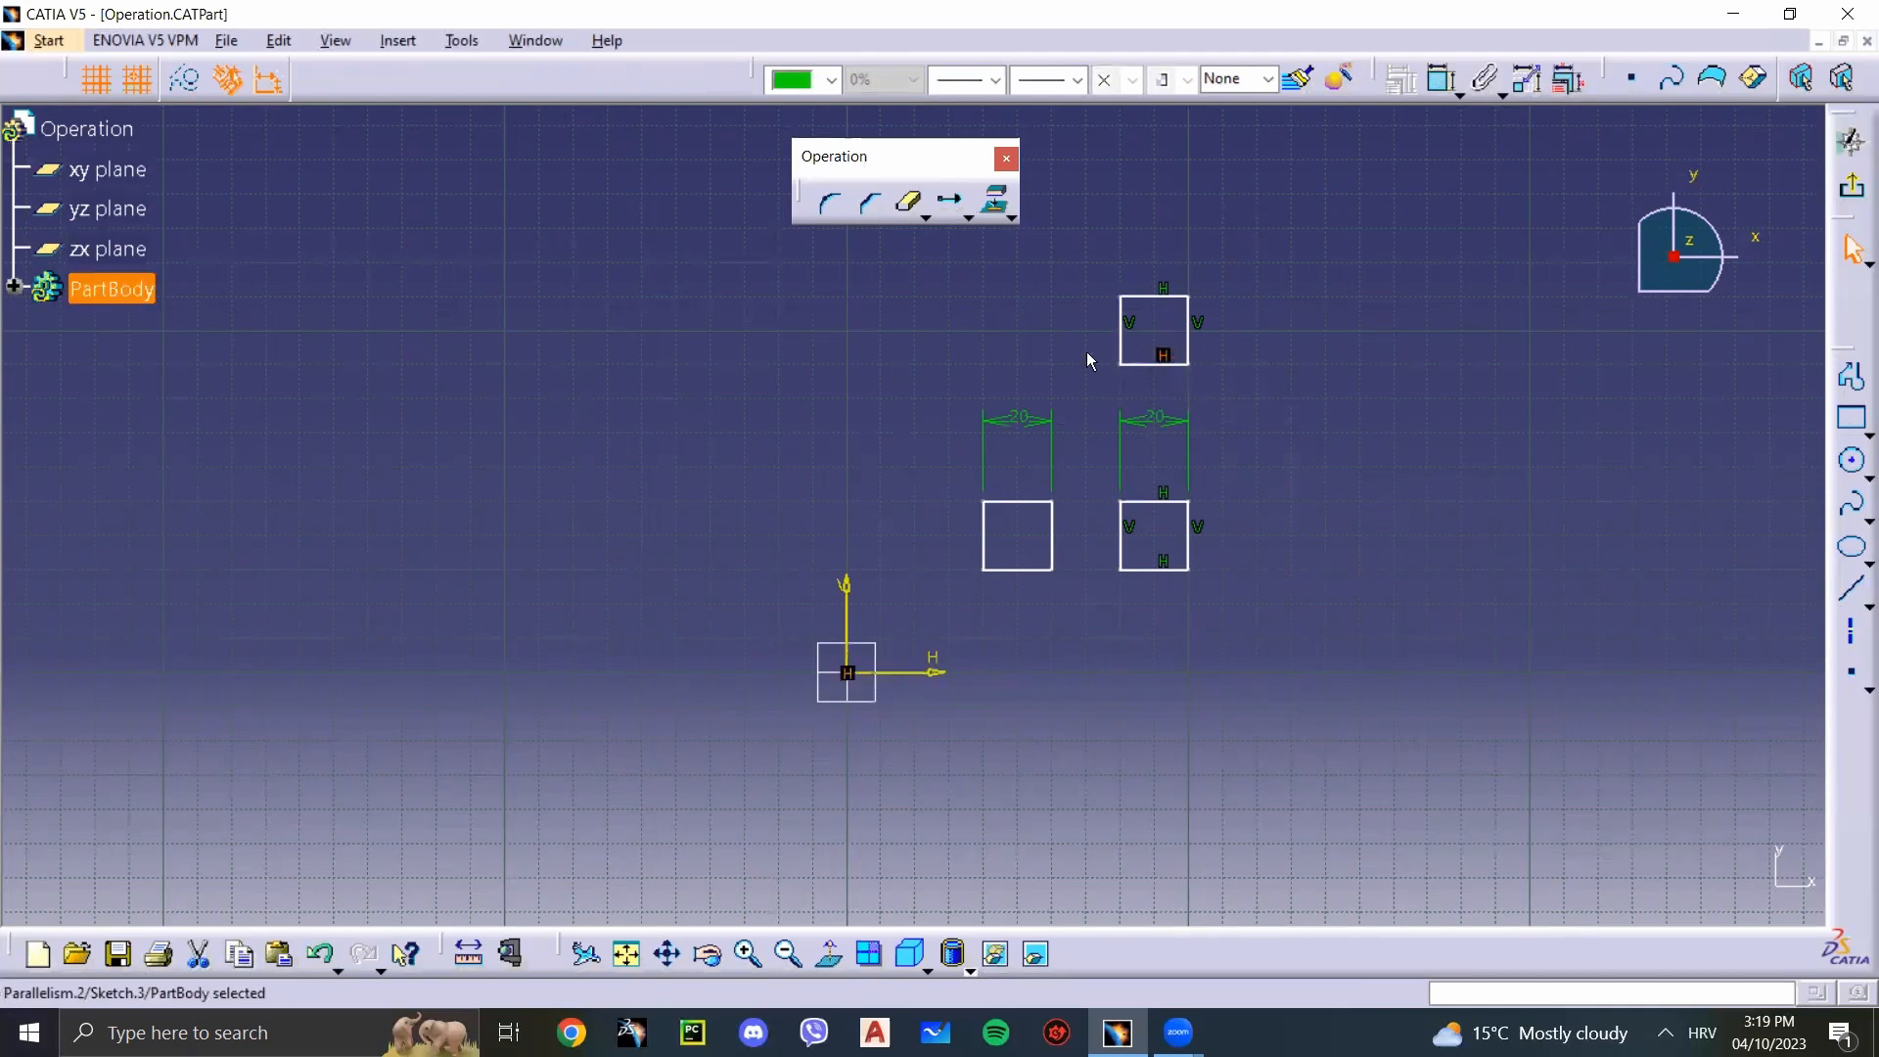
{"action": "left_click", "coordinate": [1135, 327]}
{"action": "left_click", "coordinate": [1122, 366]}
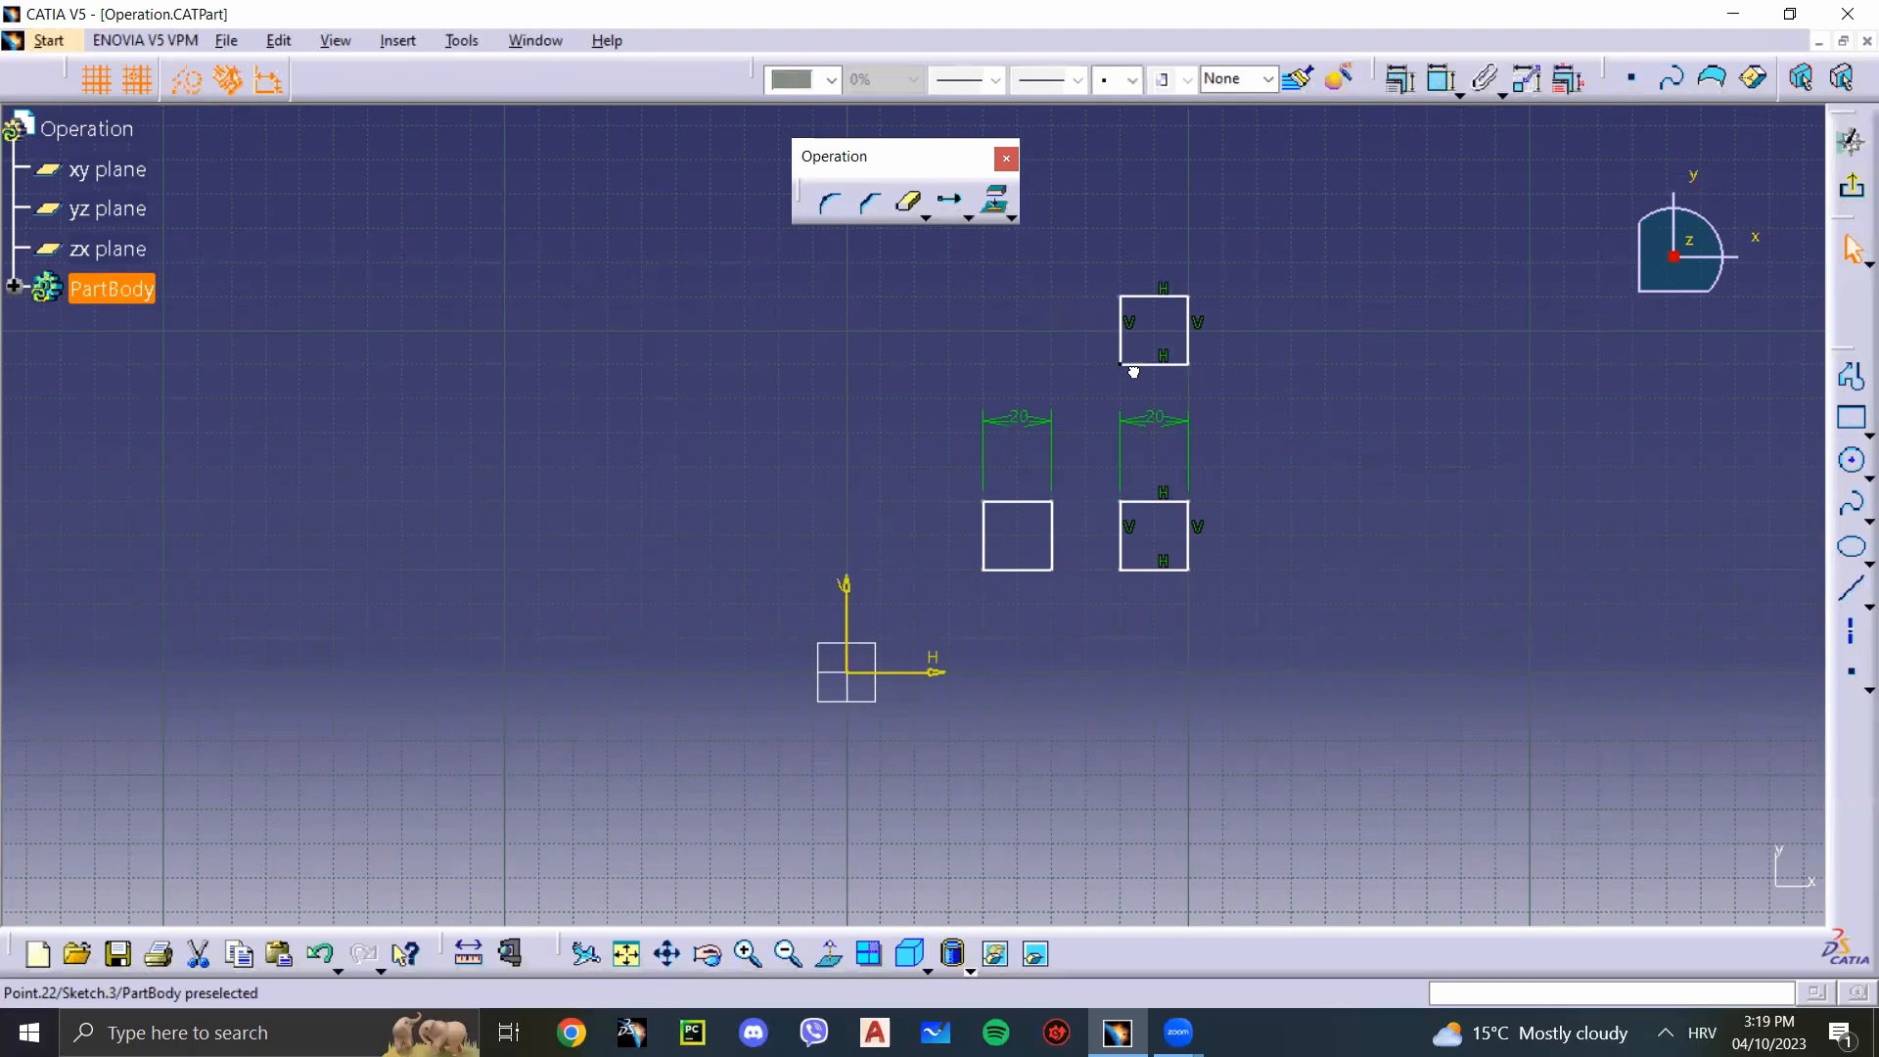
{"action": "left_click", "coordinate": [981, 596]}
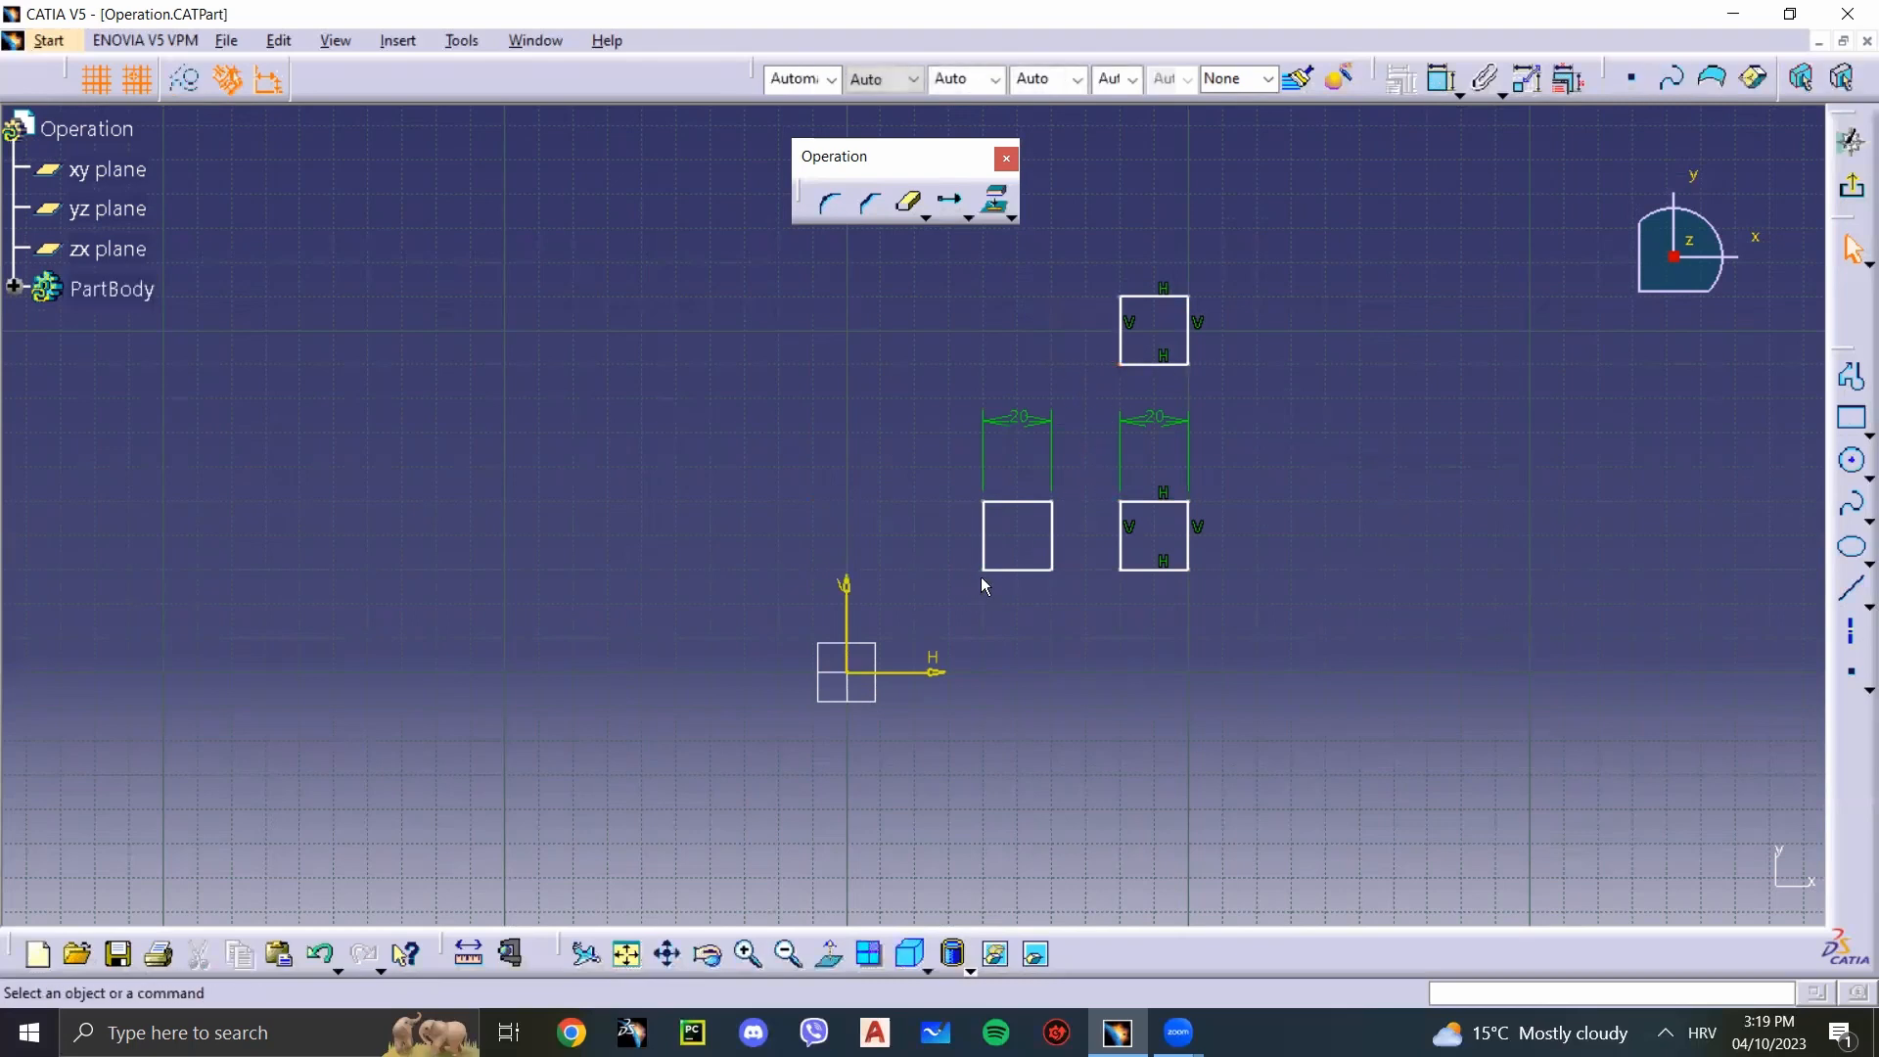
Step: Test the freedom of the copy nearest the vertical axis by pulling its lower-left corner outward and back, and slightly shifting its top edge
{"action": "left_click_drag", "start_coordinate": [982, 569], "coordinate": [915, 570]}
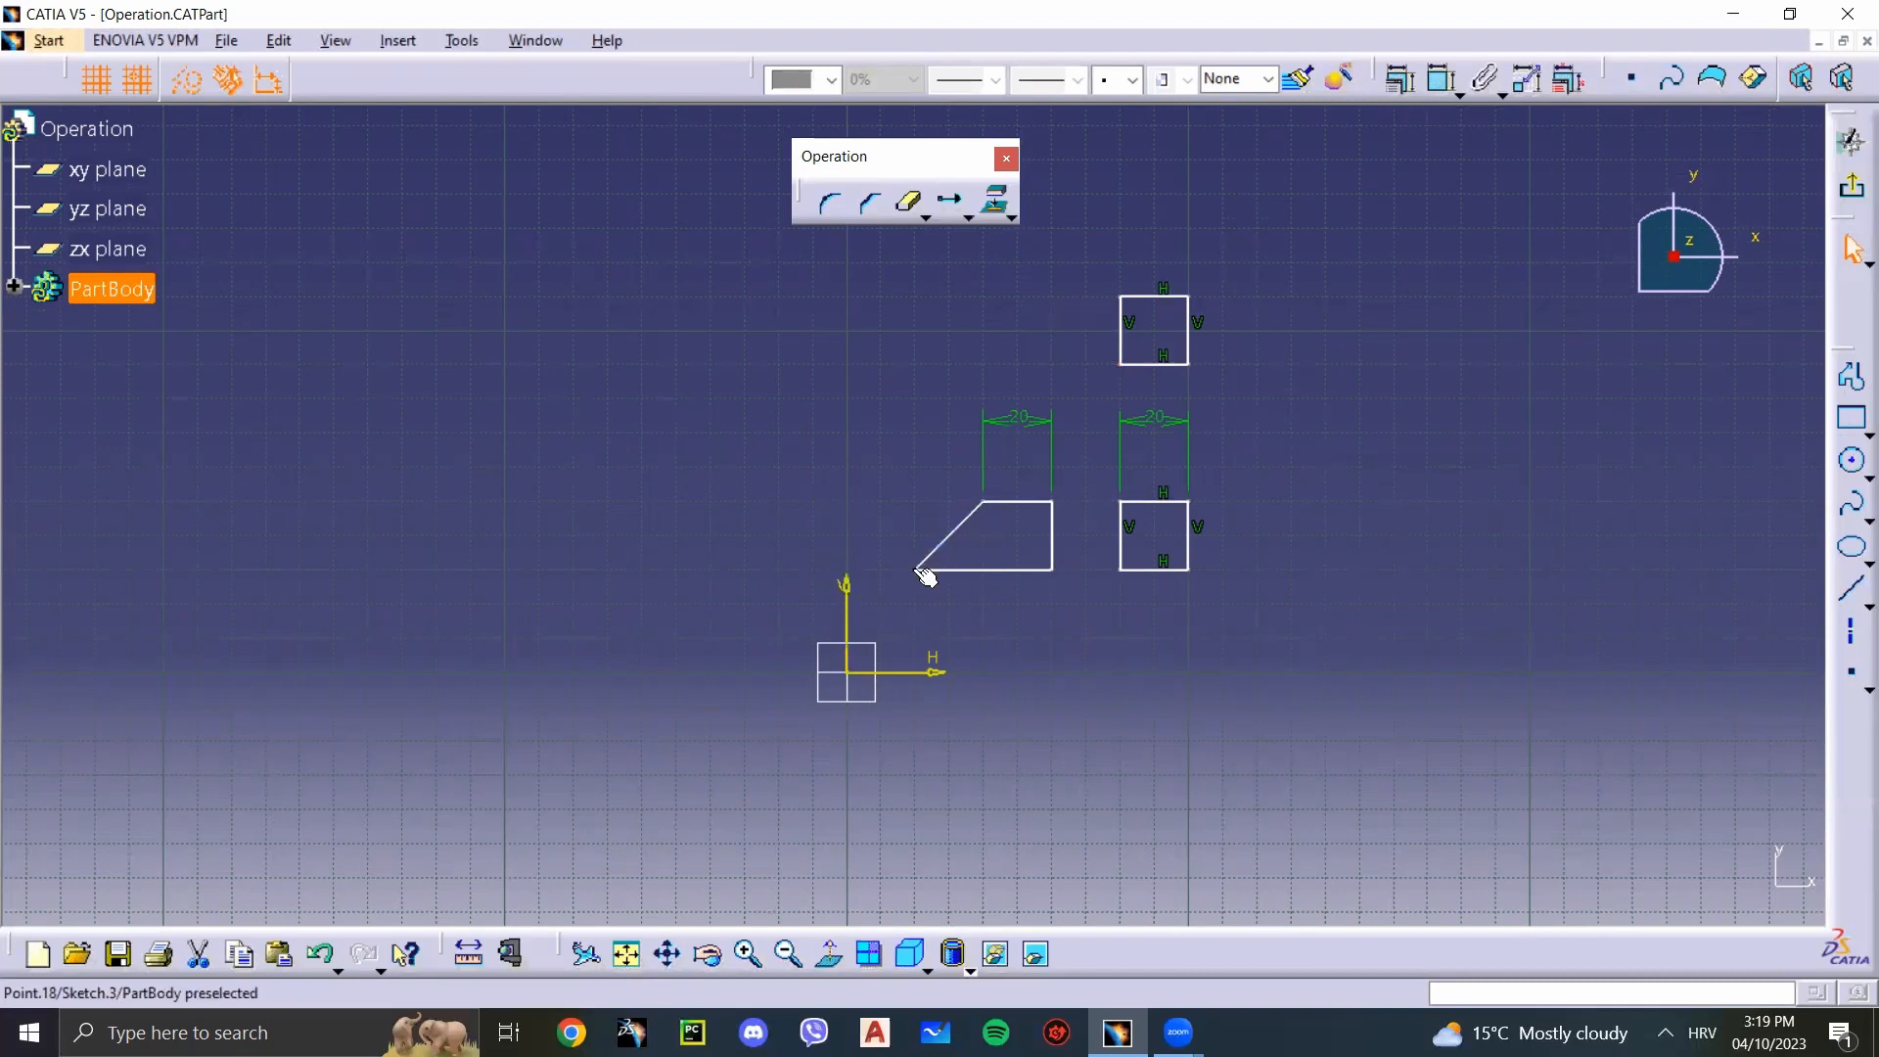
{"action": "left_click_drag", "start_coordinate": [912, 572], "coordinate": [990, 577]}
{"action": "left_click", "coordinate": [1115, 457]}
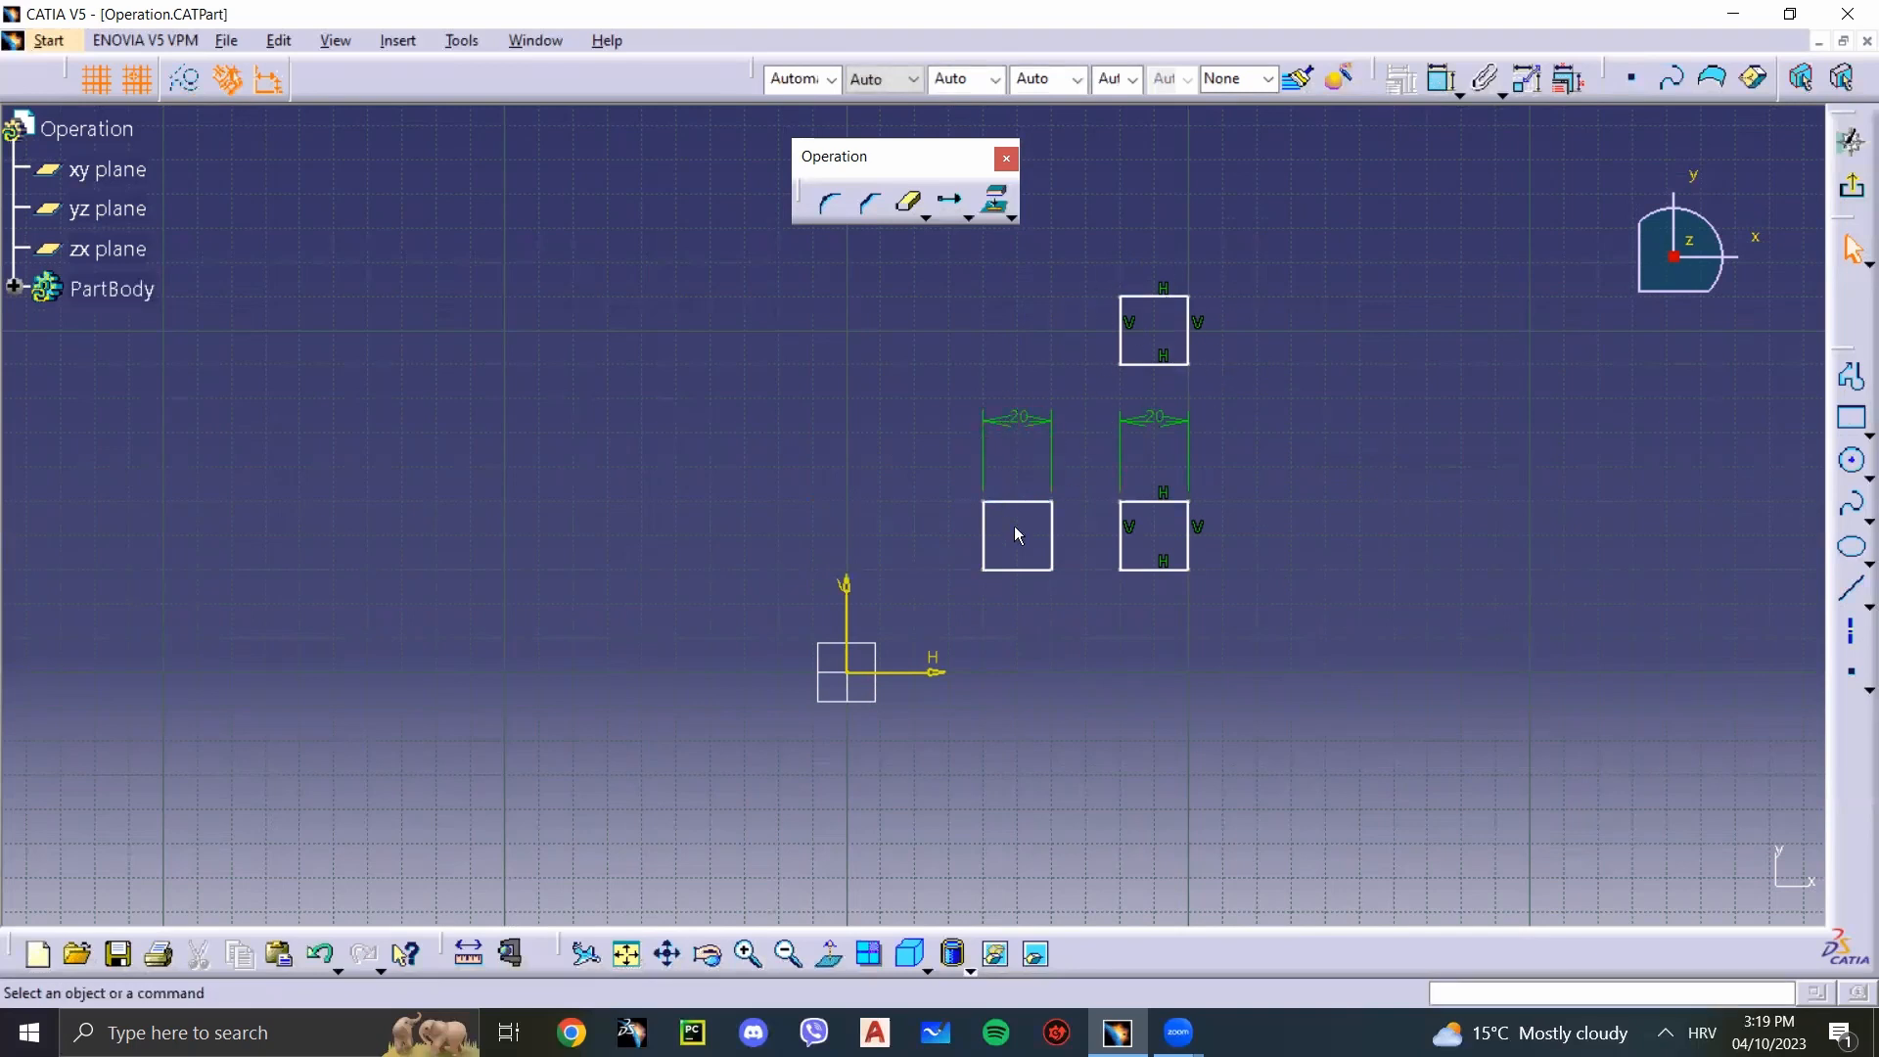
{"action": "mouse_move", "coordinate": [1018, 502]}
{"action": "left_mouse_down"}
{"action": "mouse_move", "coordinate": [1016, 517]}
{"action": "mouse_move", "coordinate": [1024, 461]}
{"action": "mouse_move", "coordinate": [1013, 520]}
{"action": "mouse_move", "coordinate": [1018, 501]}
{"action": "left_mouse_up"}
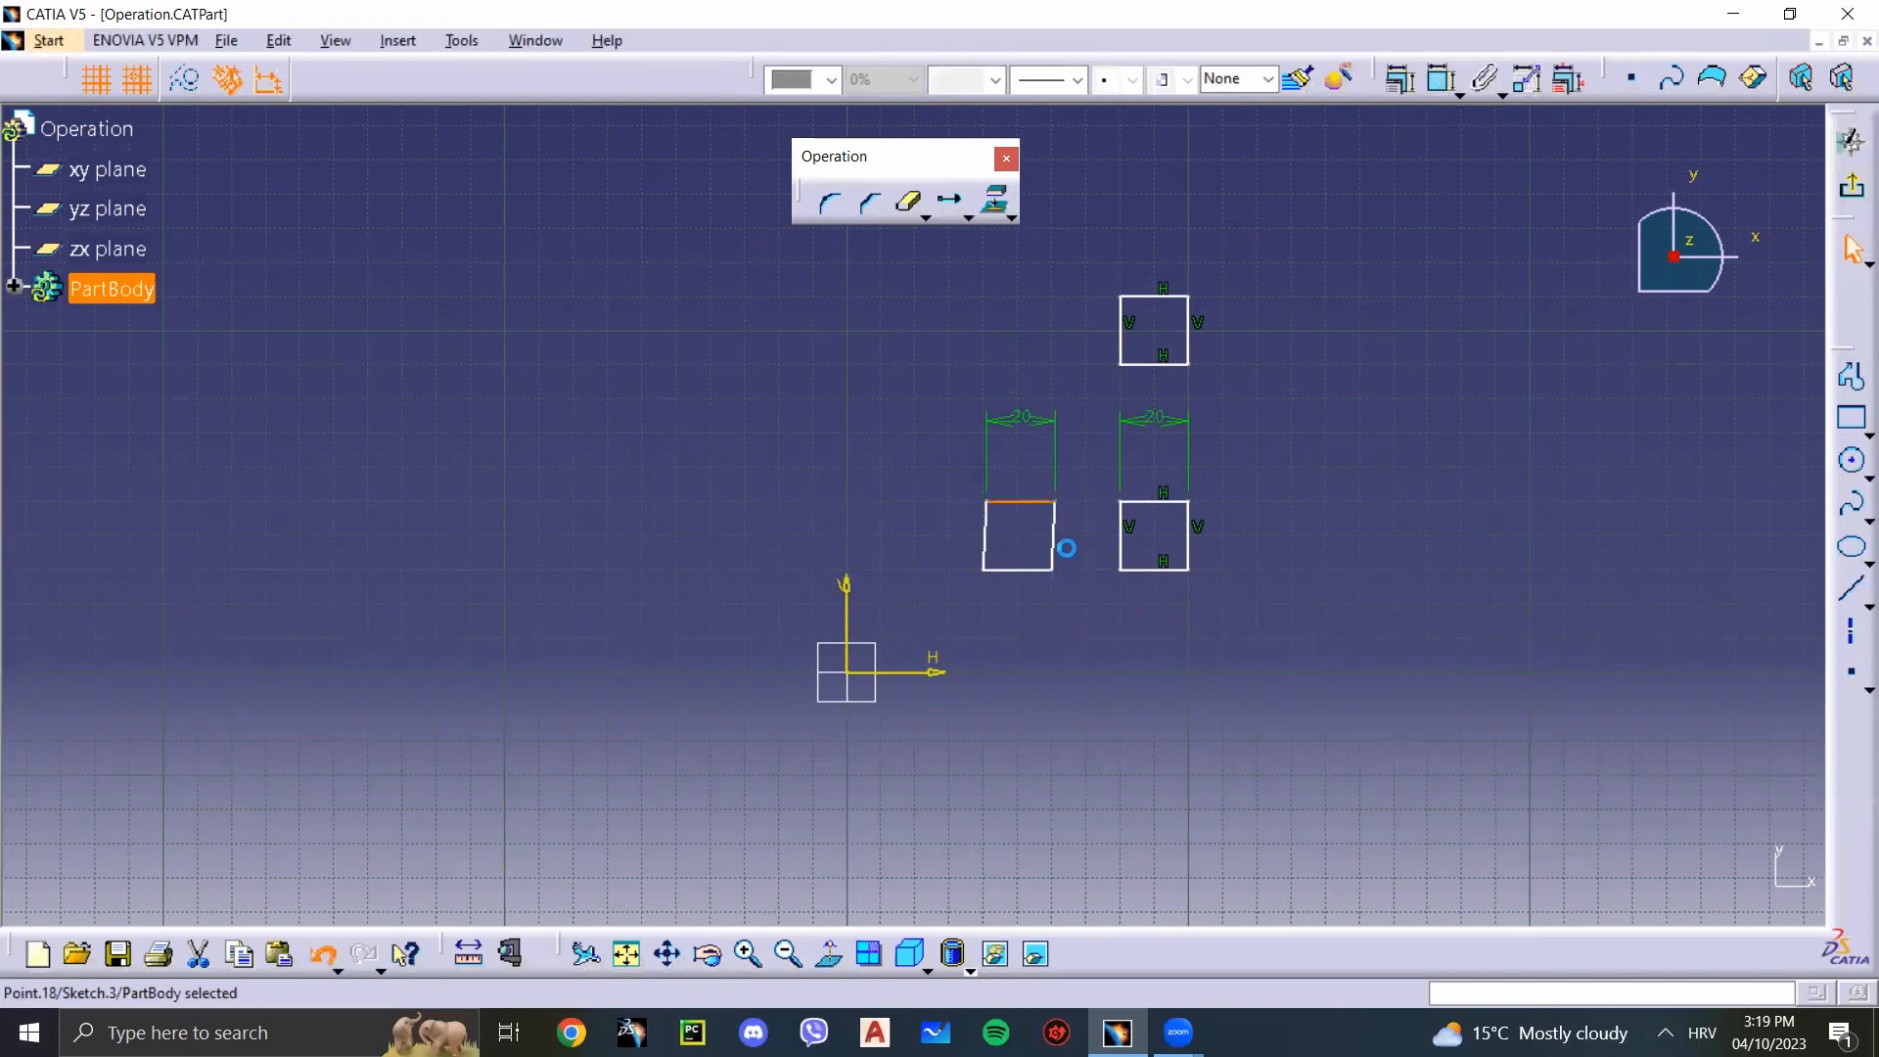
Step: Test the freedom of the upper square copy by pulling its lower-left corner and top edge, and undo the changes
{"action": "left_click", "coordinate": [1065, 571]}
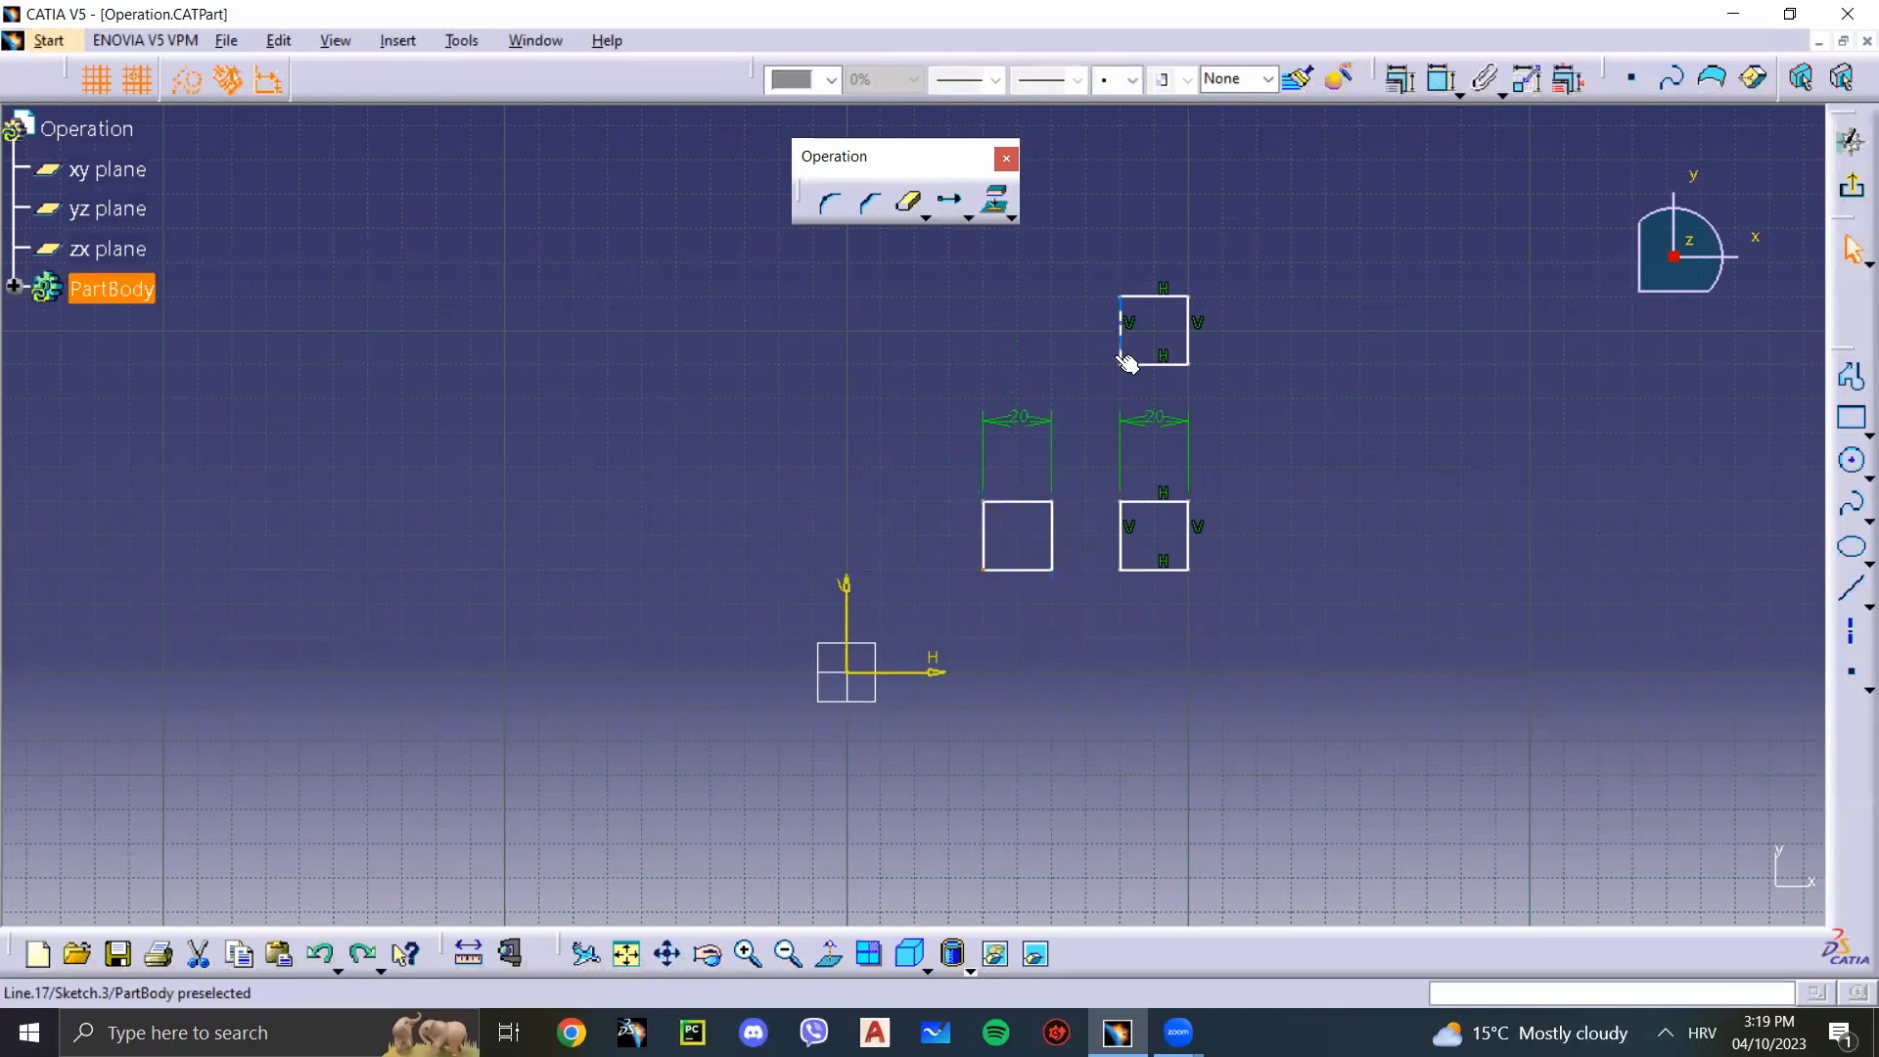
{"action": "left_click_drag", "start_coordinate": [1121, 355], "coordinate": [1149, 291]}
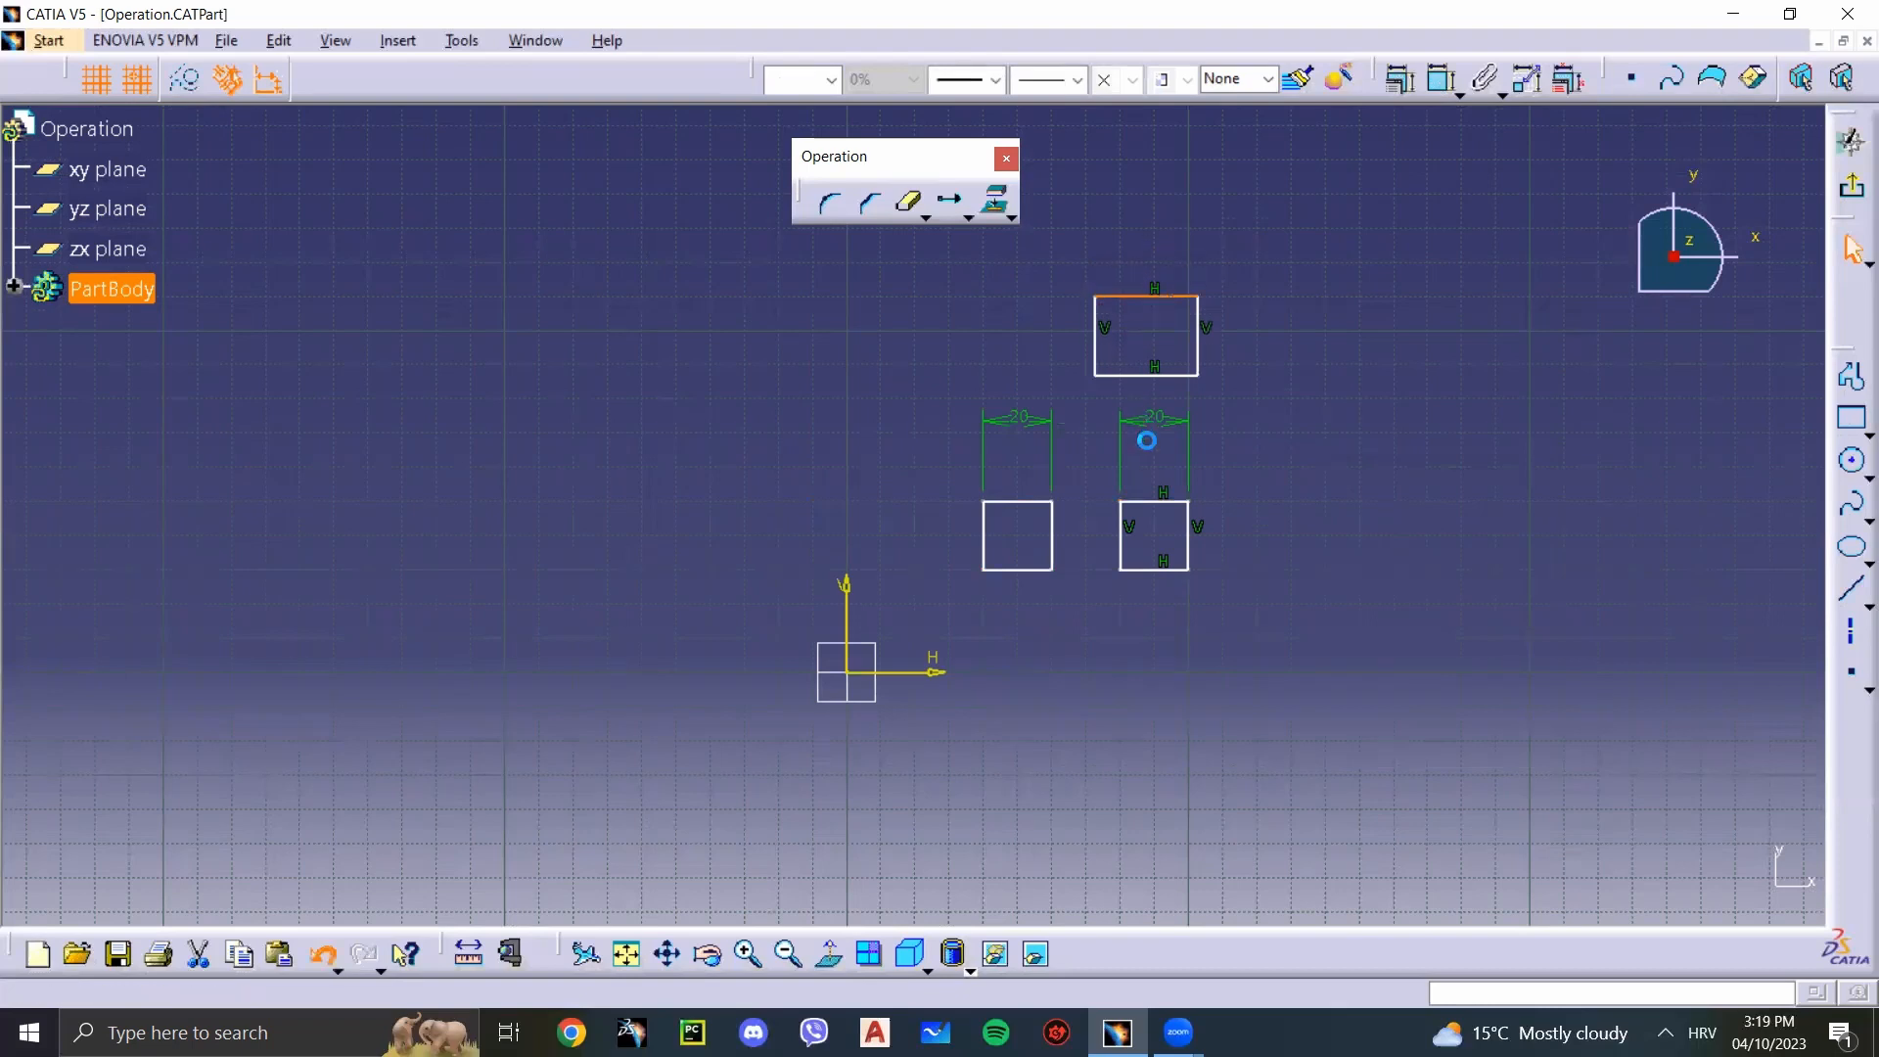
{"action": "key", "text": "ctrl+z"}
{"action": "key", "text": "ctrl+z"}
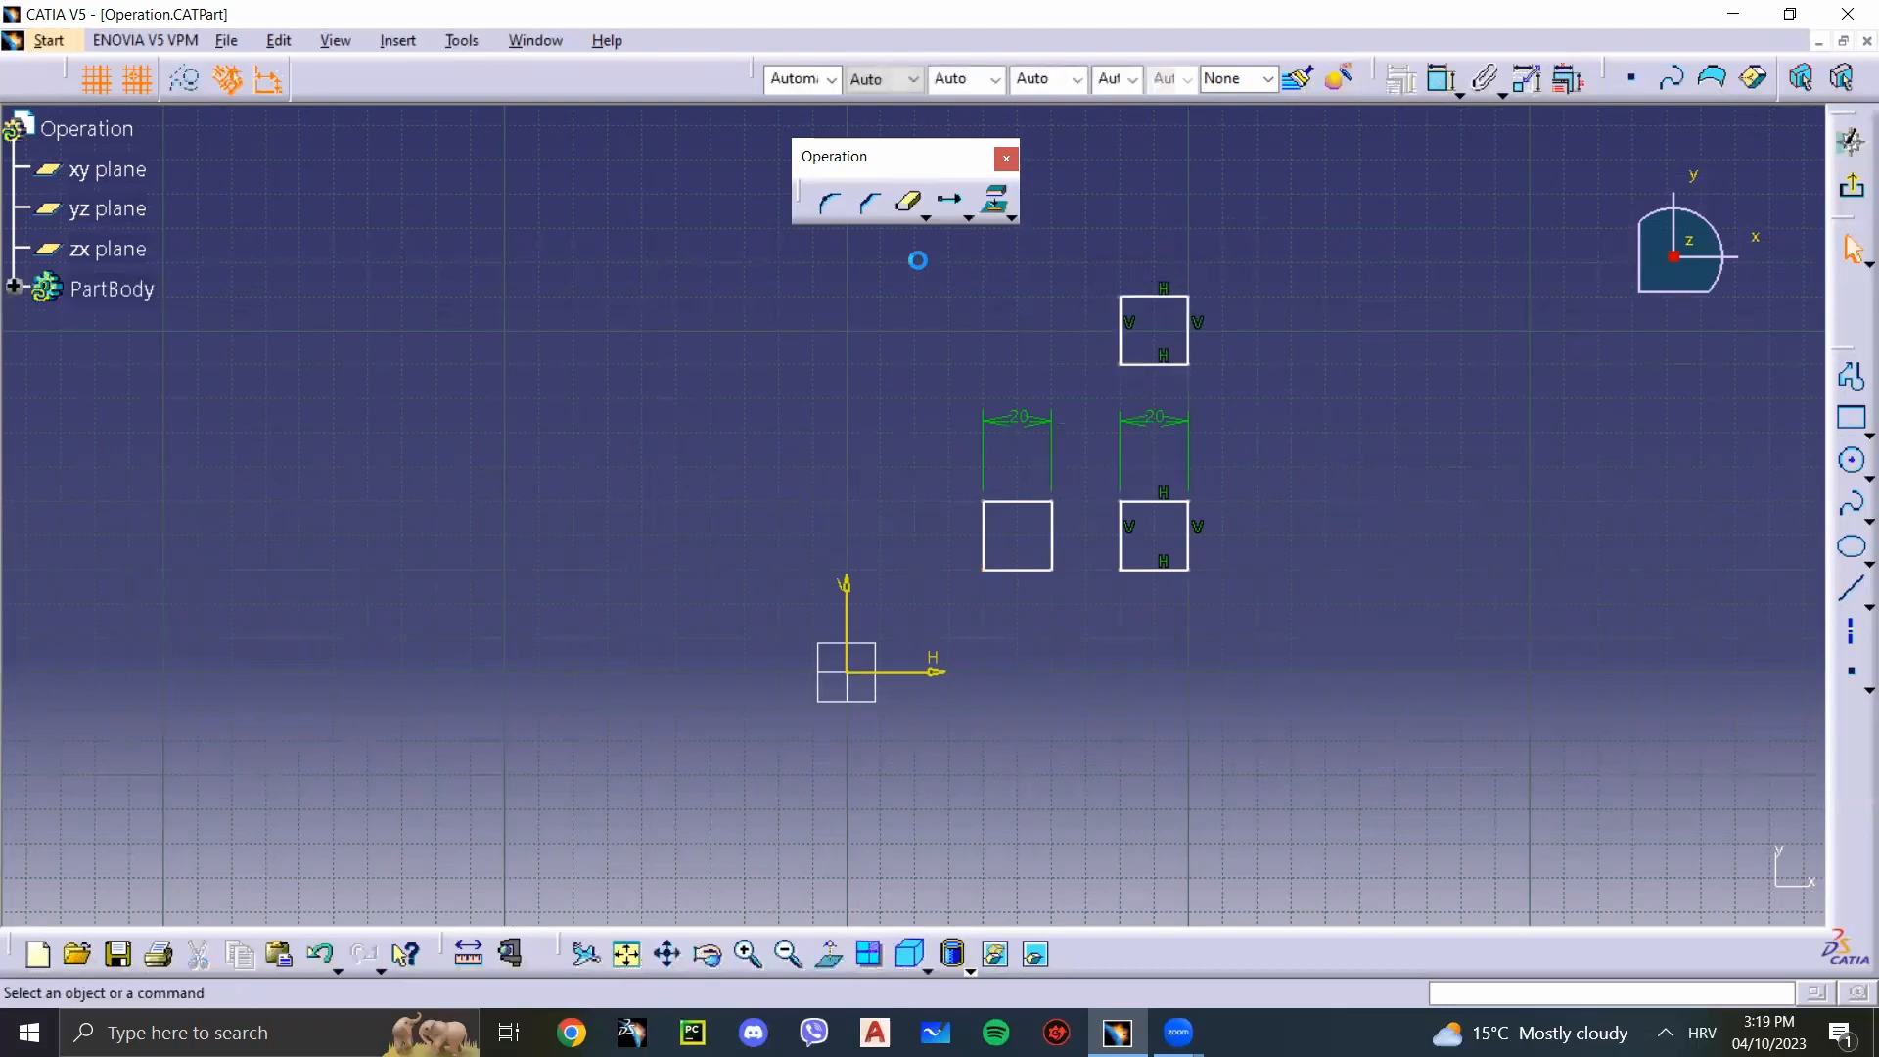
Step: Draw a rectangle about 40 by 20 mm centred near H -60 mm, V 60 mm, and delete the three squares with their dimensions
{"action": "left_click", "coordinate": [966, 219]}
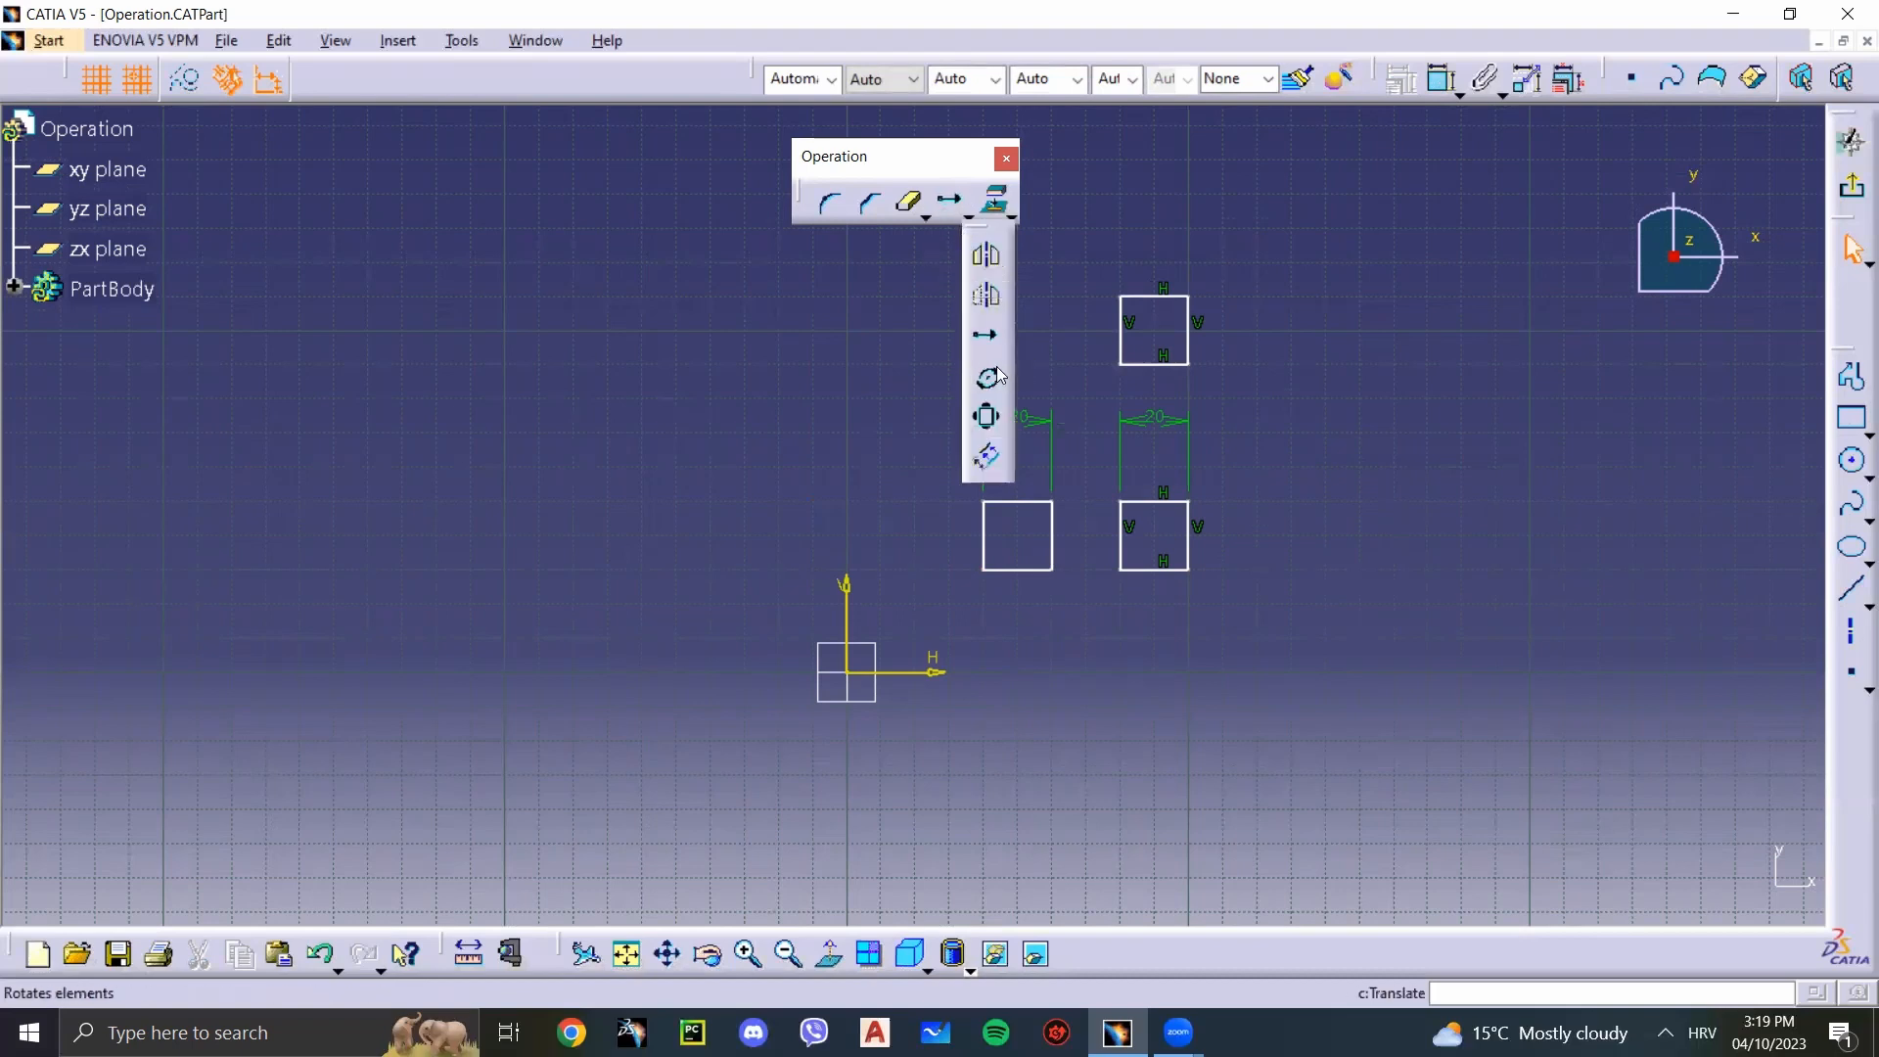
{"action": "left_click", "coordinate": [1361, 407]}
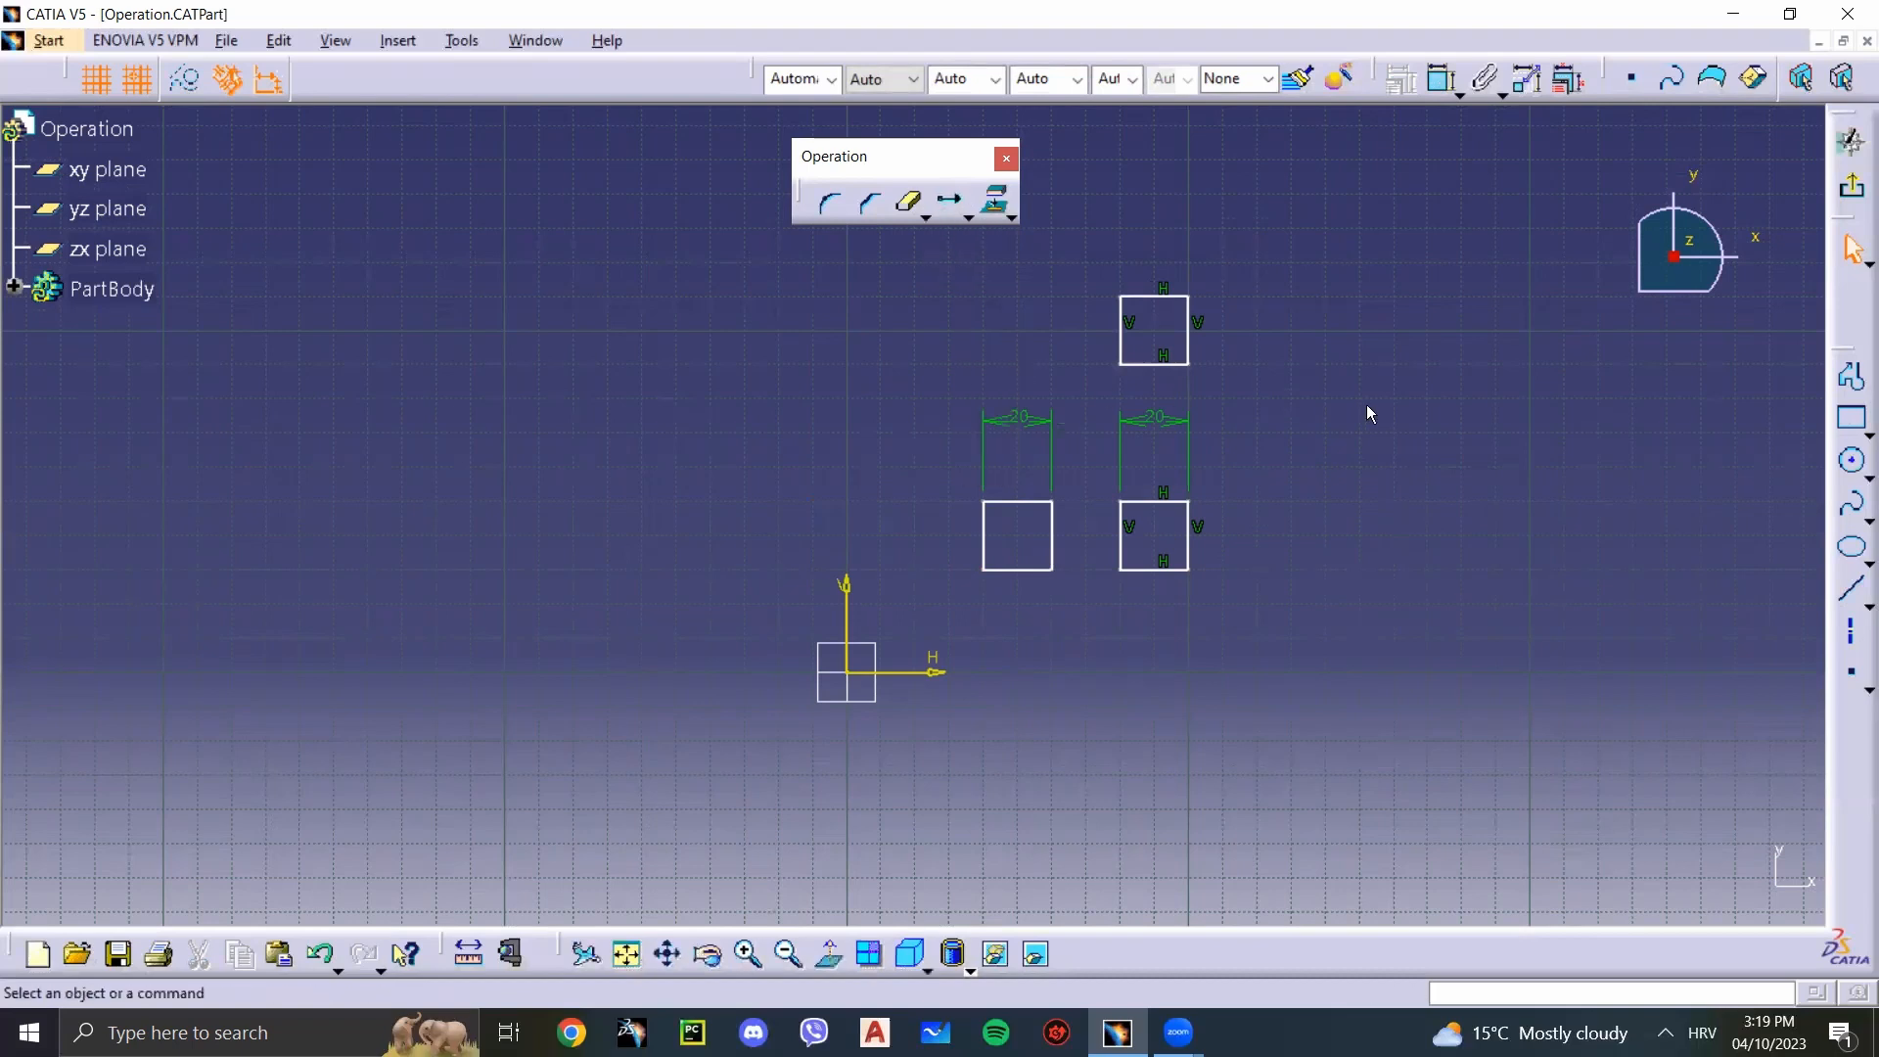
{"action": "left_click", "coordinate": [1850, 418]}
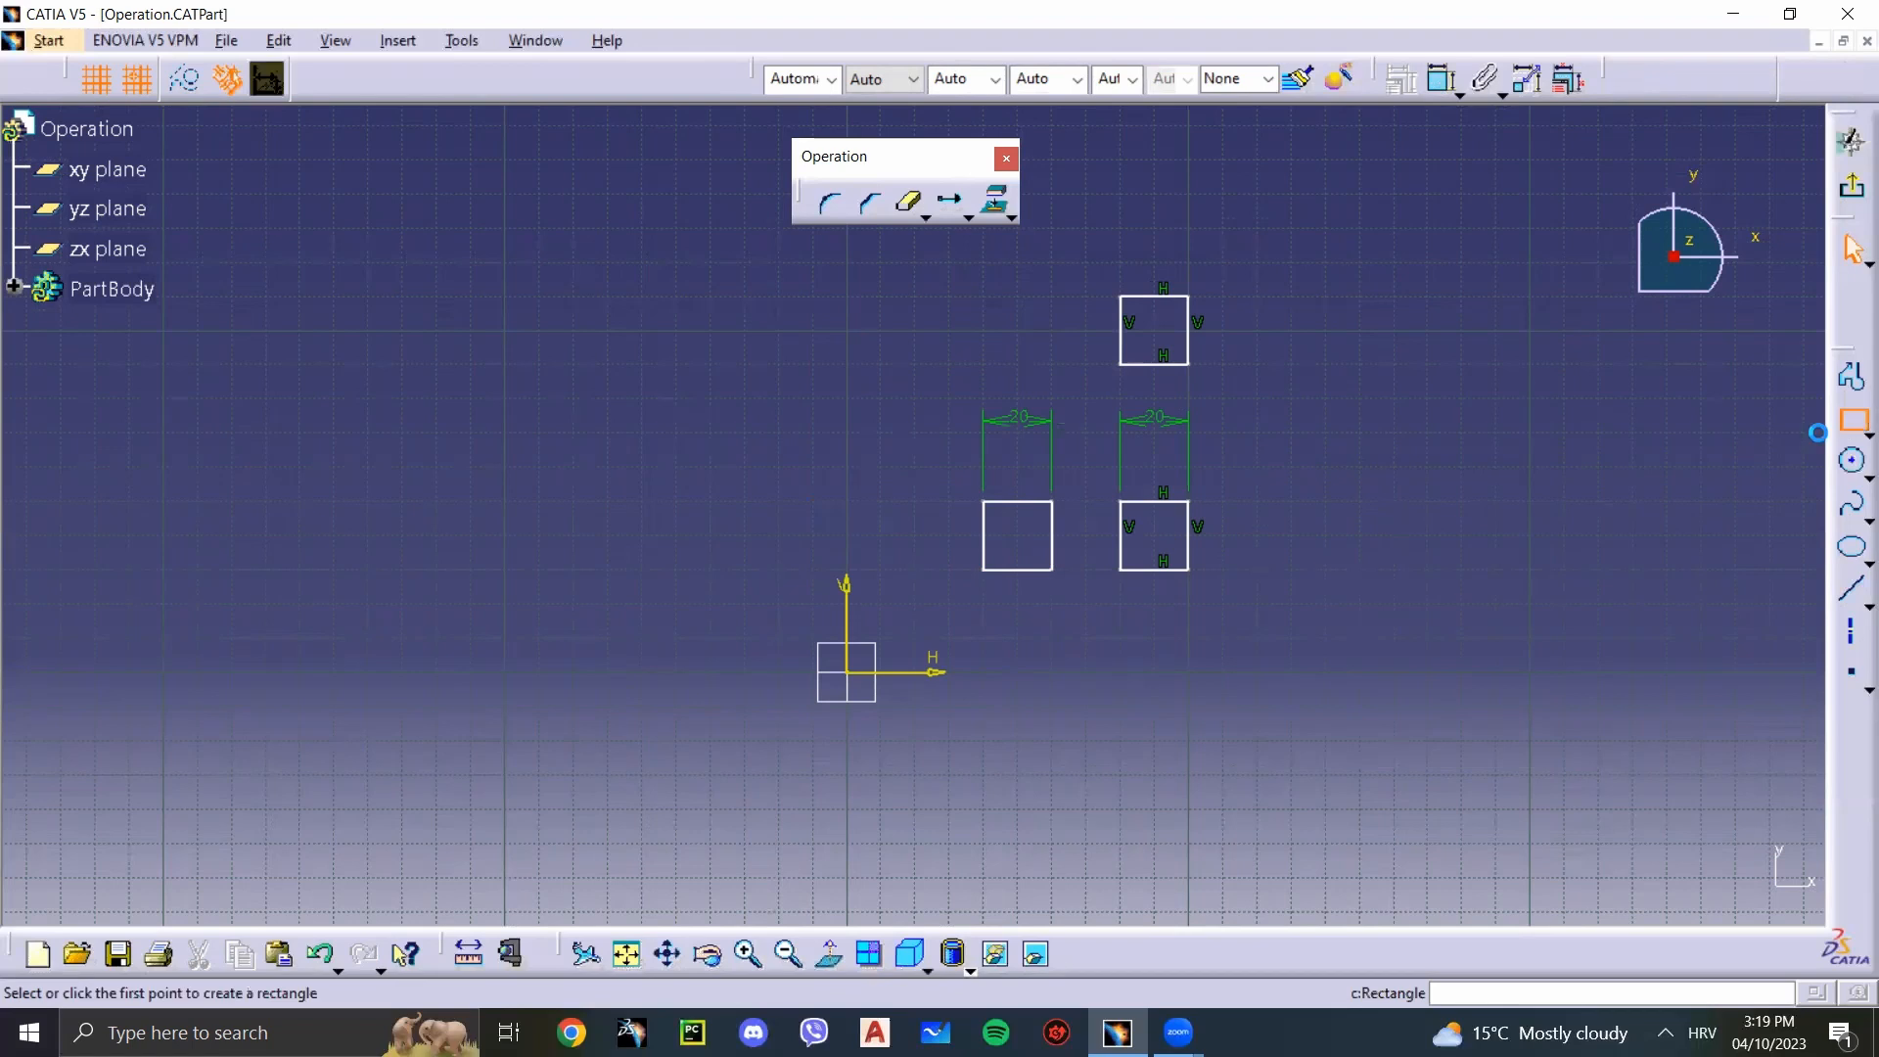
{"action": "left_click", "coordinate": [585, 502]}
{"action": "left_click", "coordinate": [722, 436]}
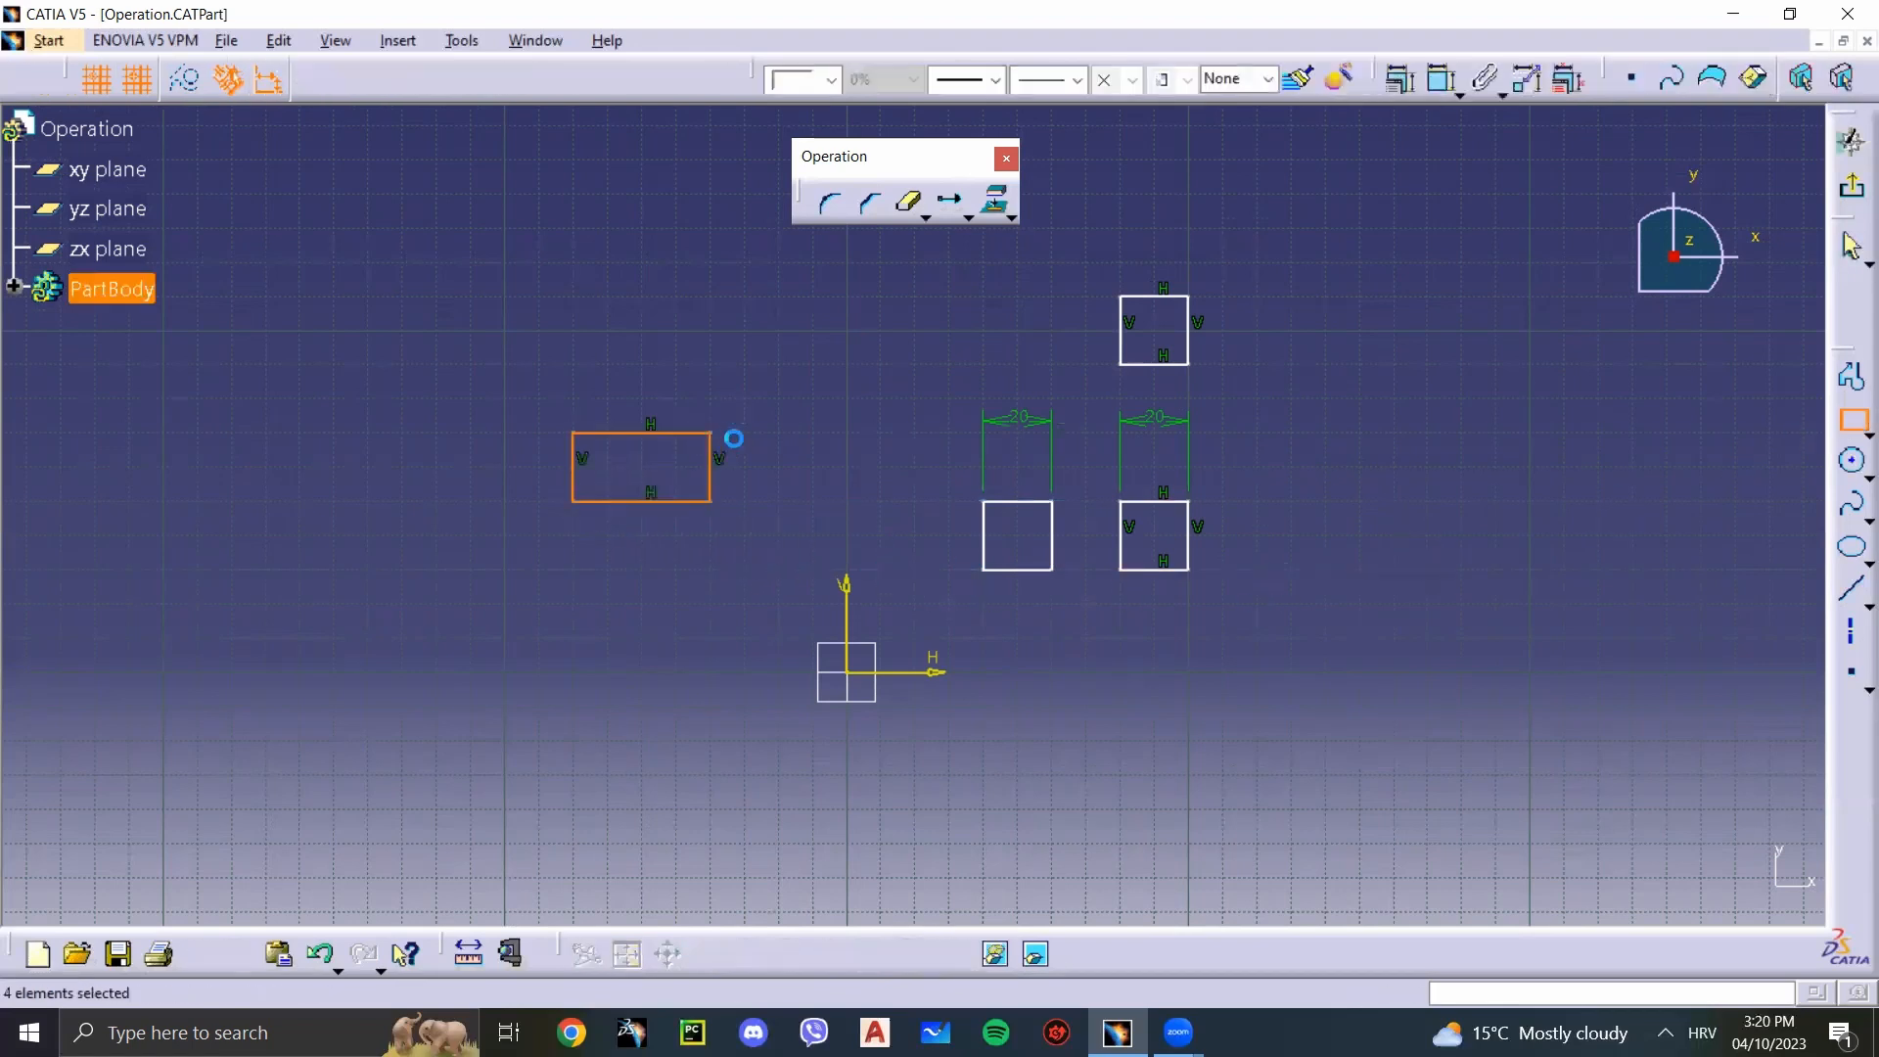
{"action": "left_click_drag", "start_coordinate": [944, 601], "coordinate": [1287, 273]}
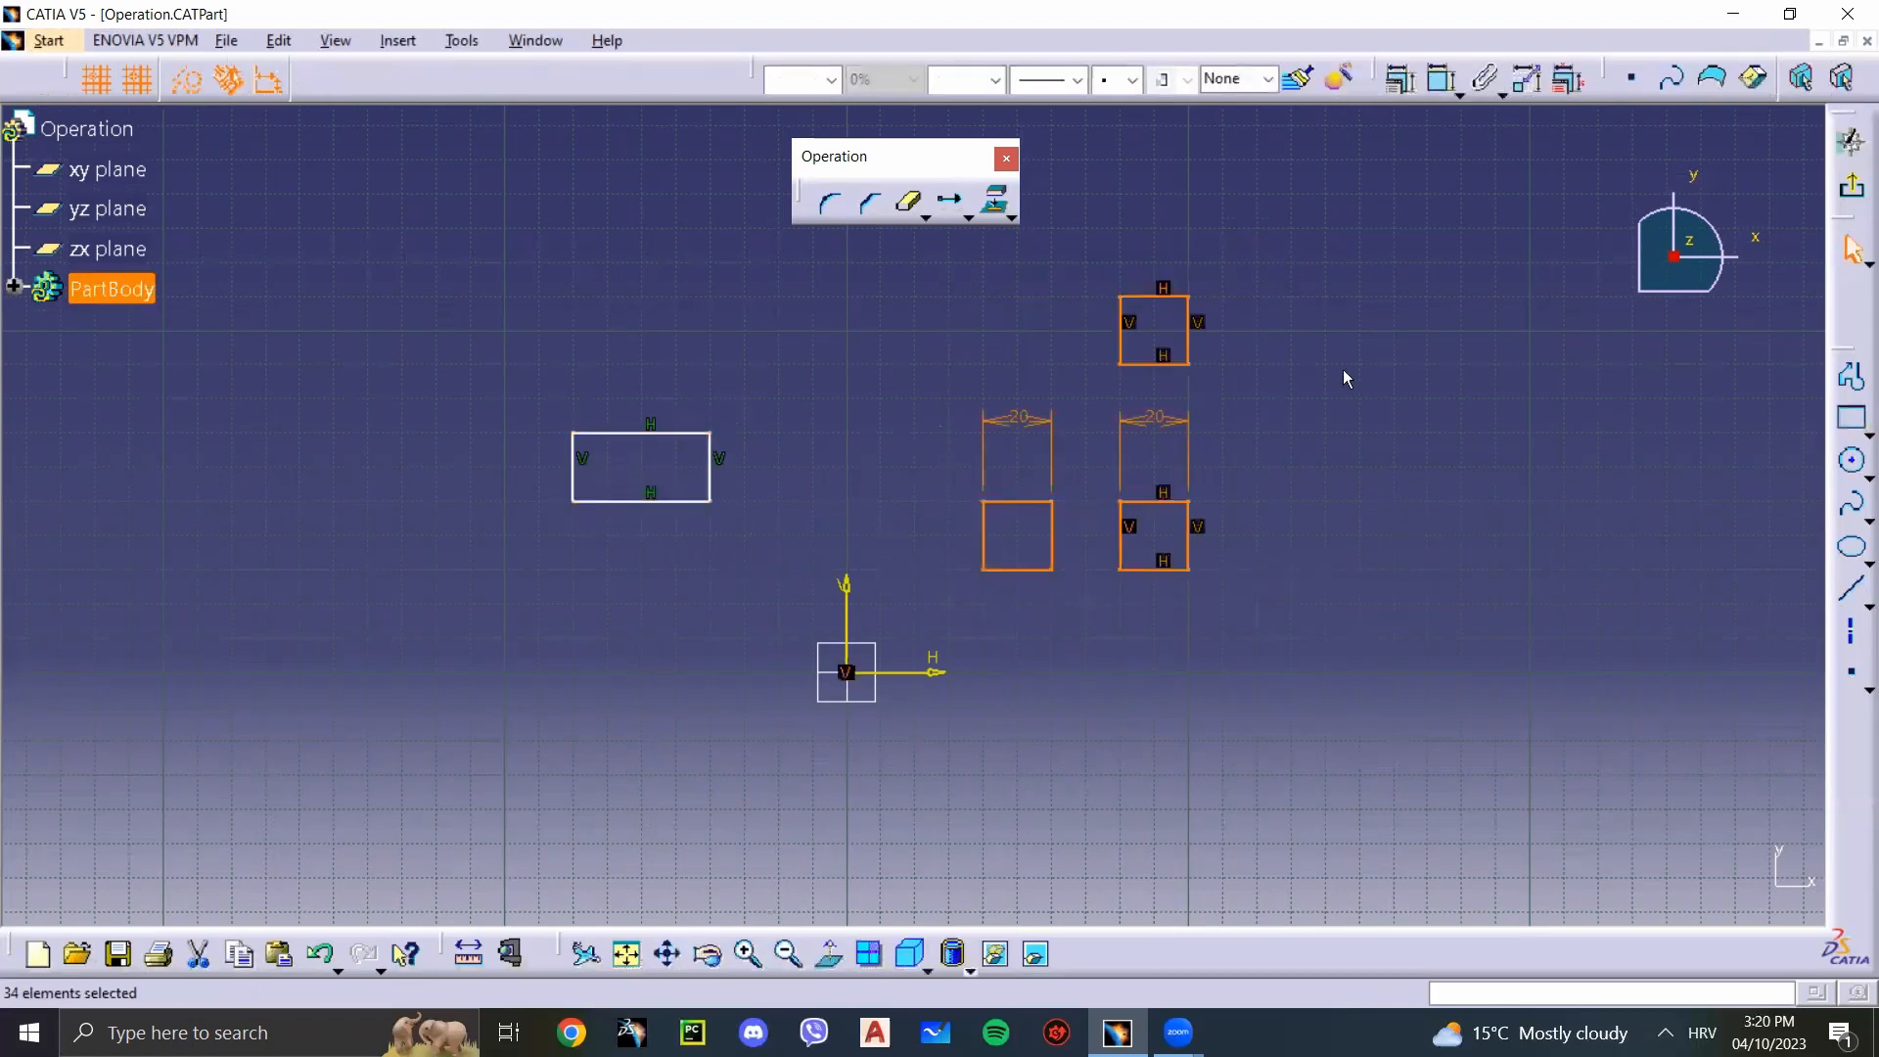
{"action": "key", "text": "Delete"}
Step: Rotate the rectangle 90° about its centre with Duplicate mode off, using a horizontal reference line
{"action": "left_click", "coordinate": [1010, 215]}
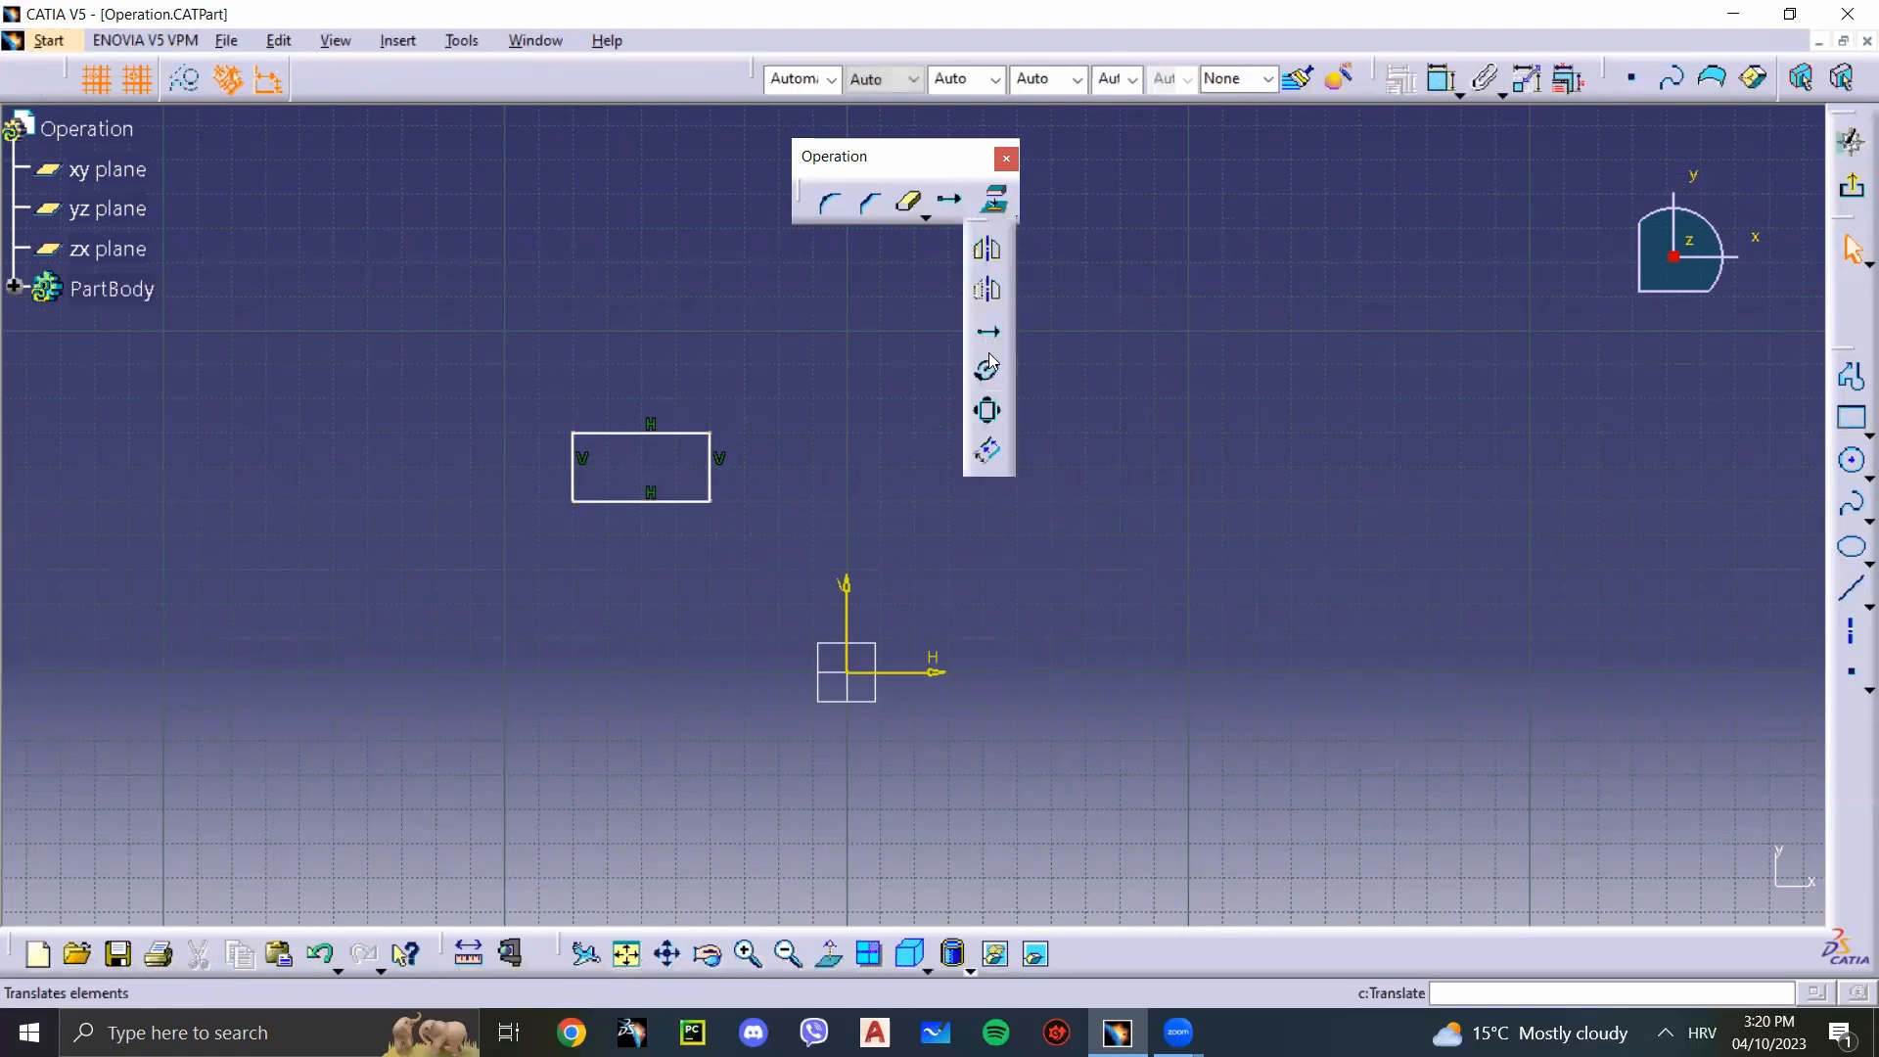
{"action": "left_click", "coordinate": [989, 375]}
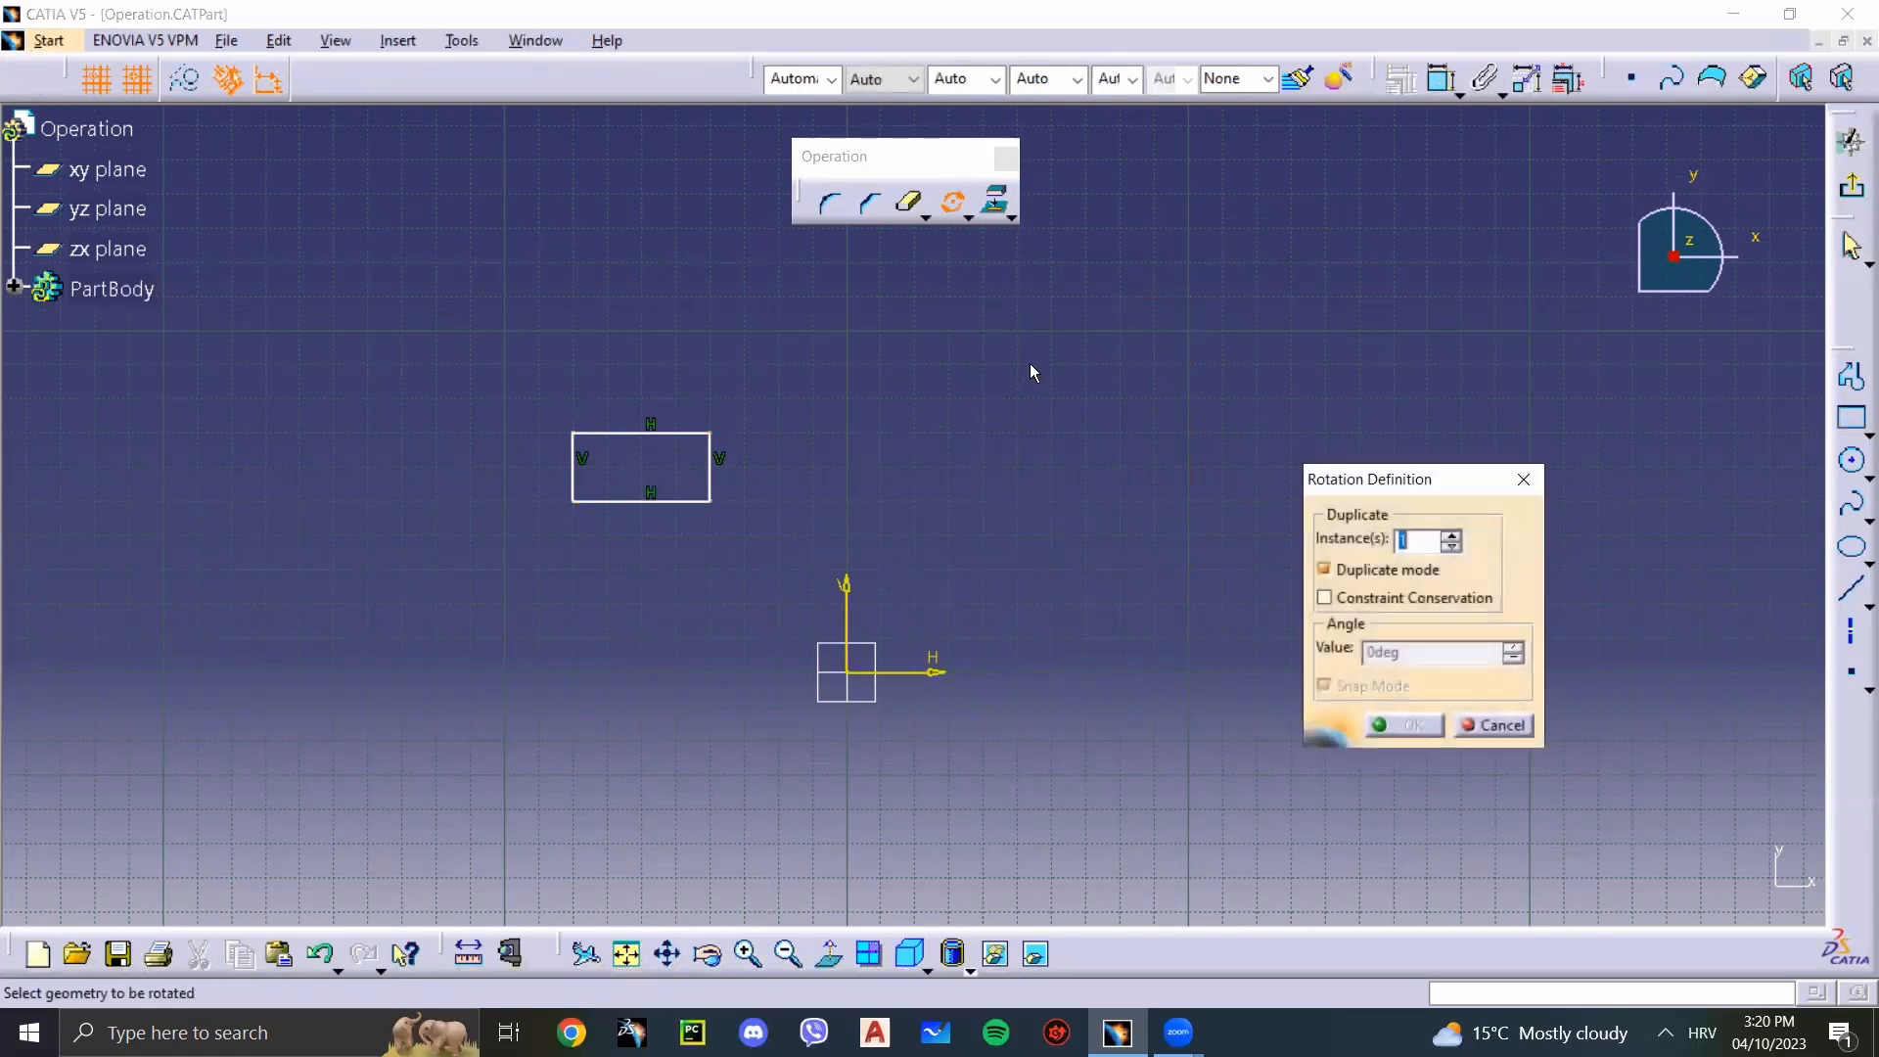
{"action": "left_click", "coordinate": [1326, 568]}
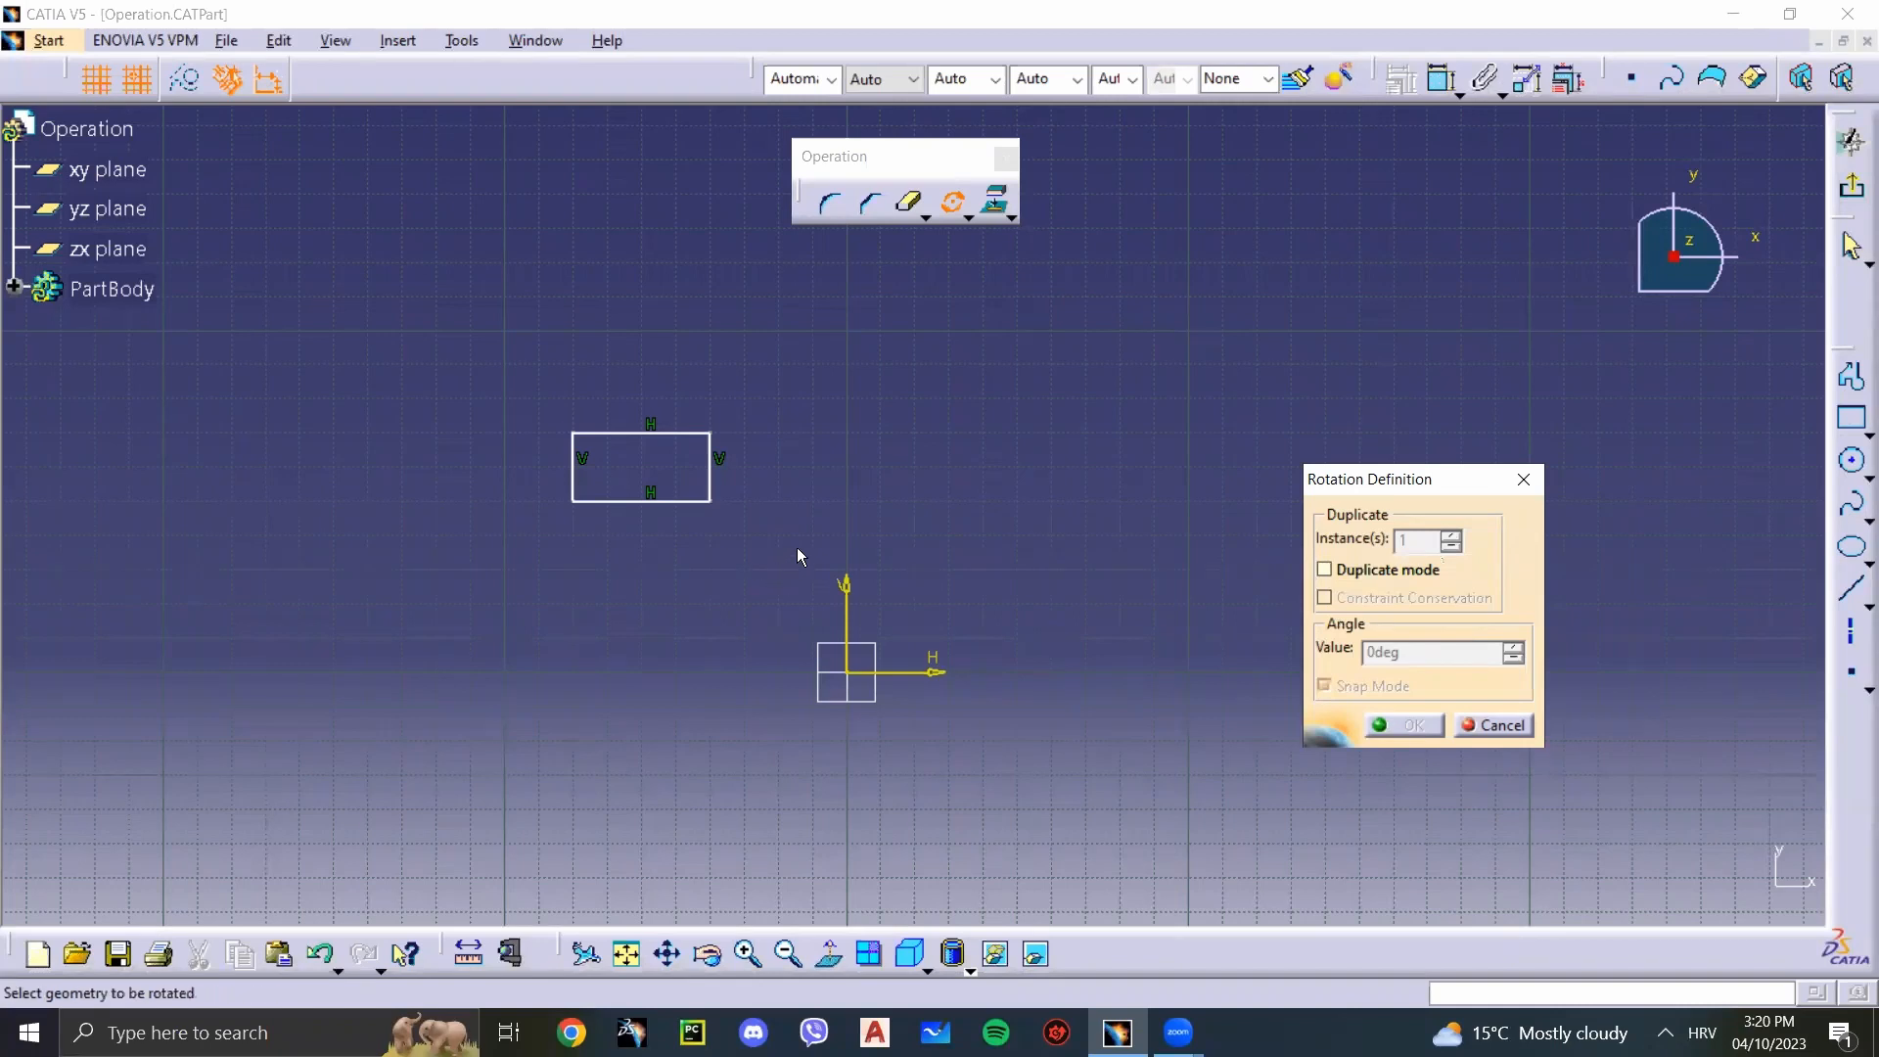
{"action": "left_click_drag", "start_coordinate": [754, 554], "coordinate": [538, 403]}
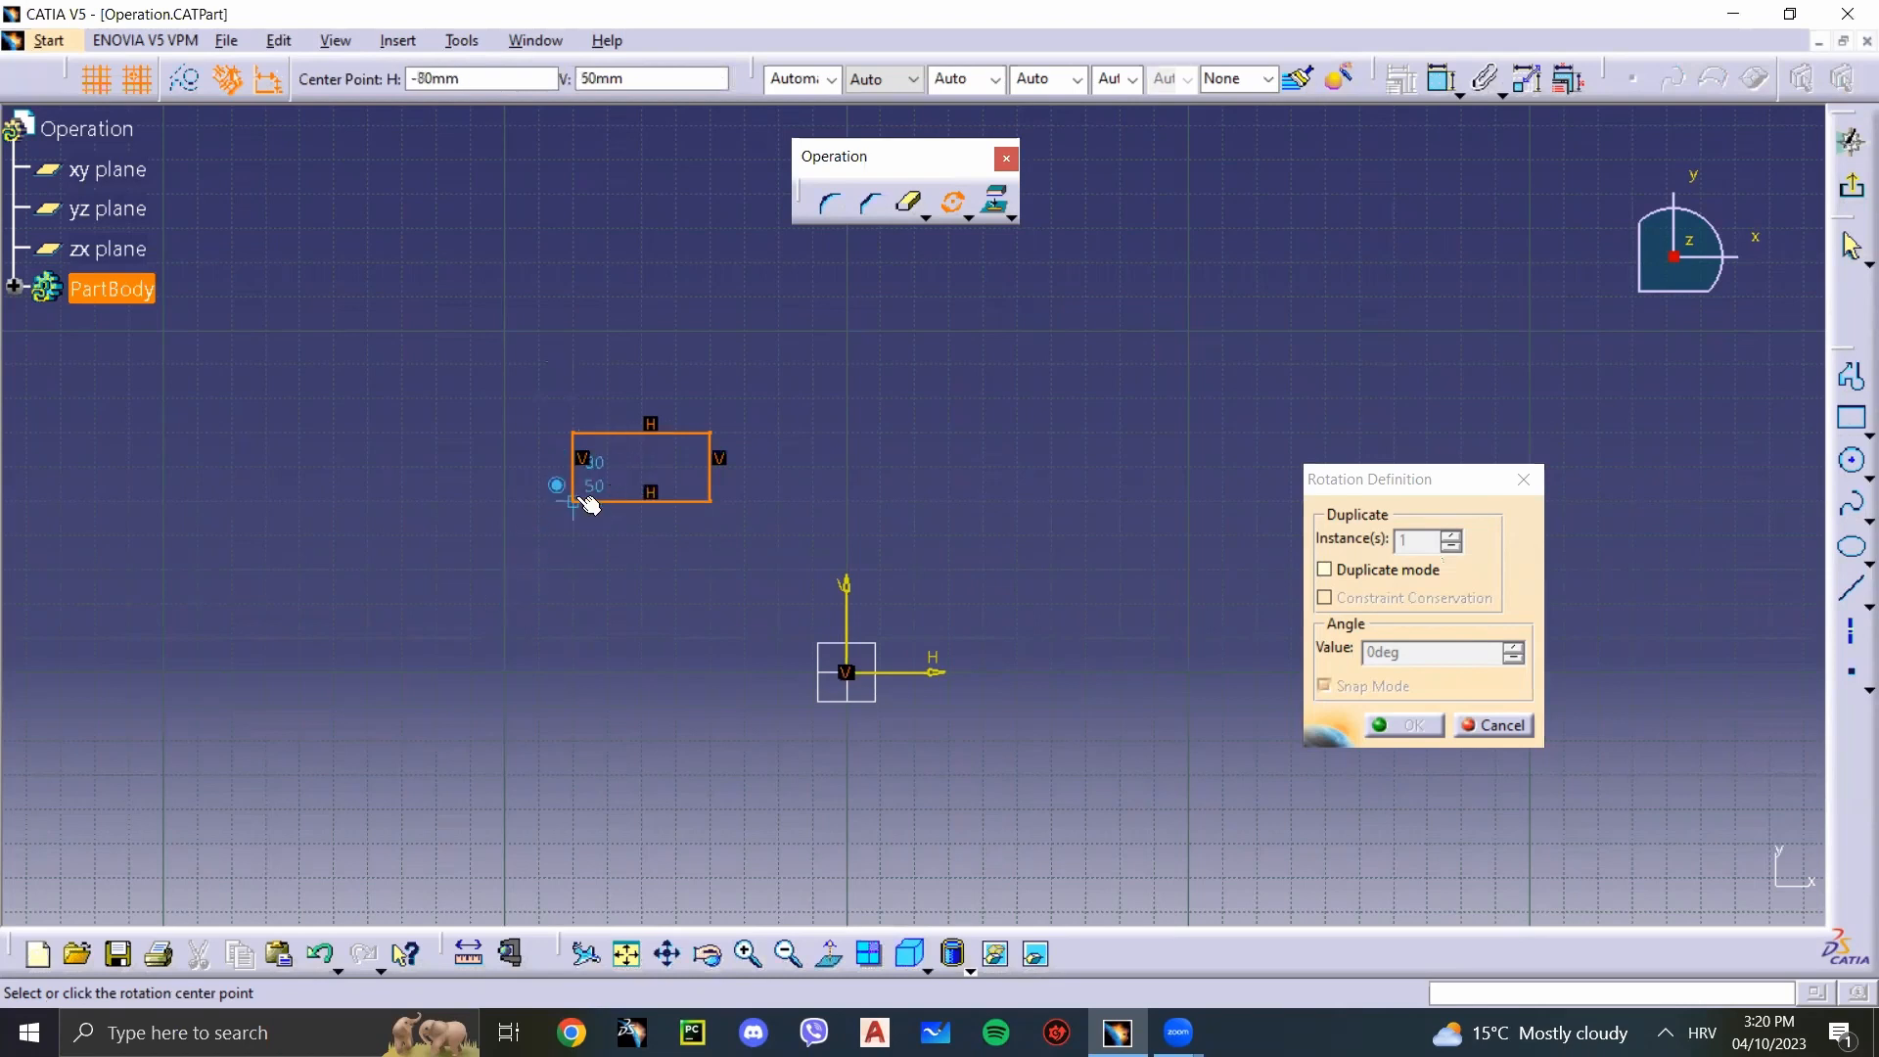
{"action": "left_click", "coordinate": [646, 465]}
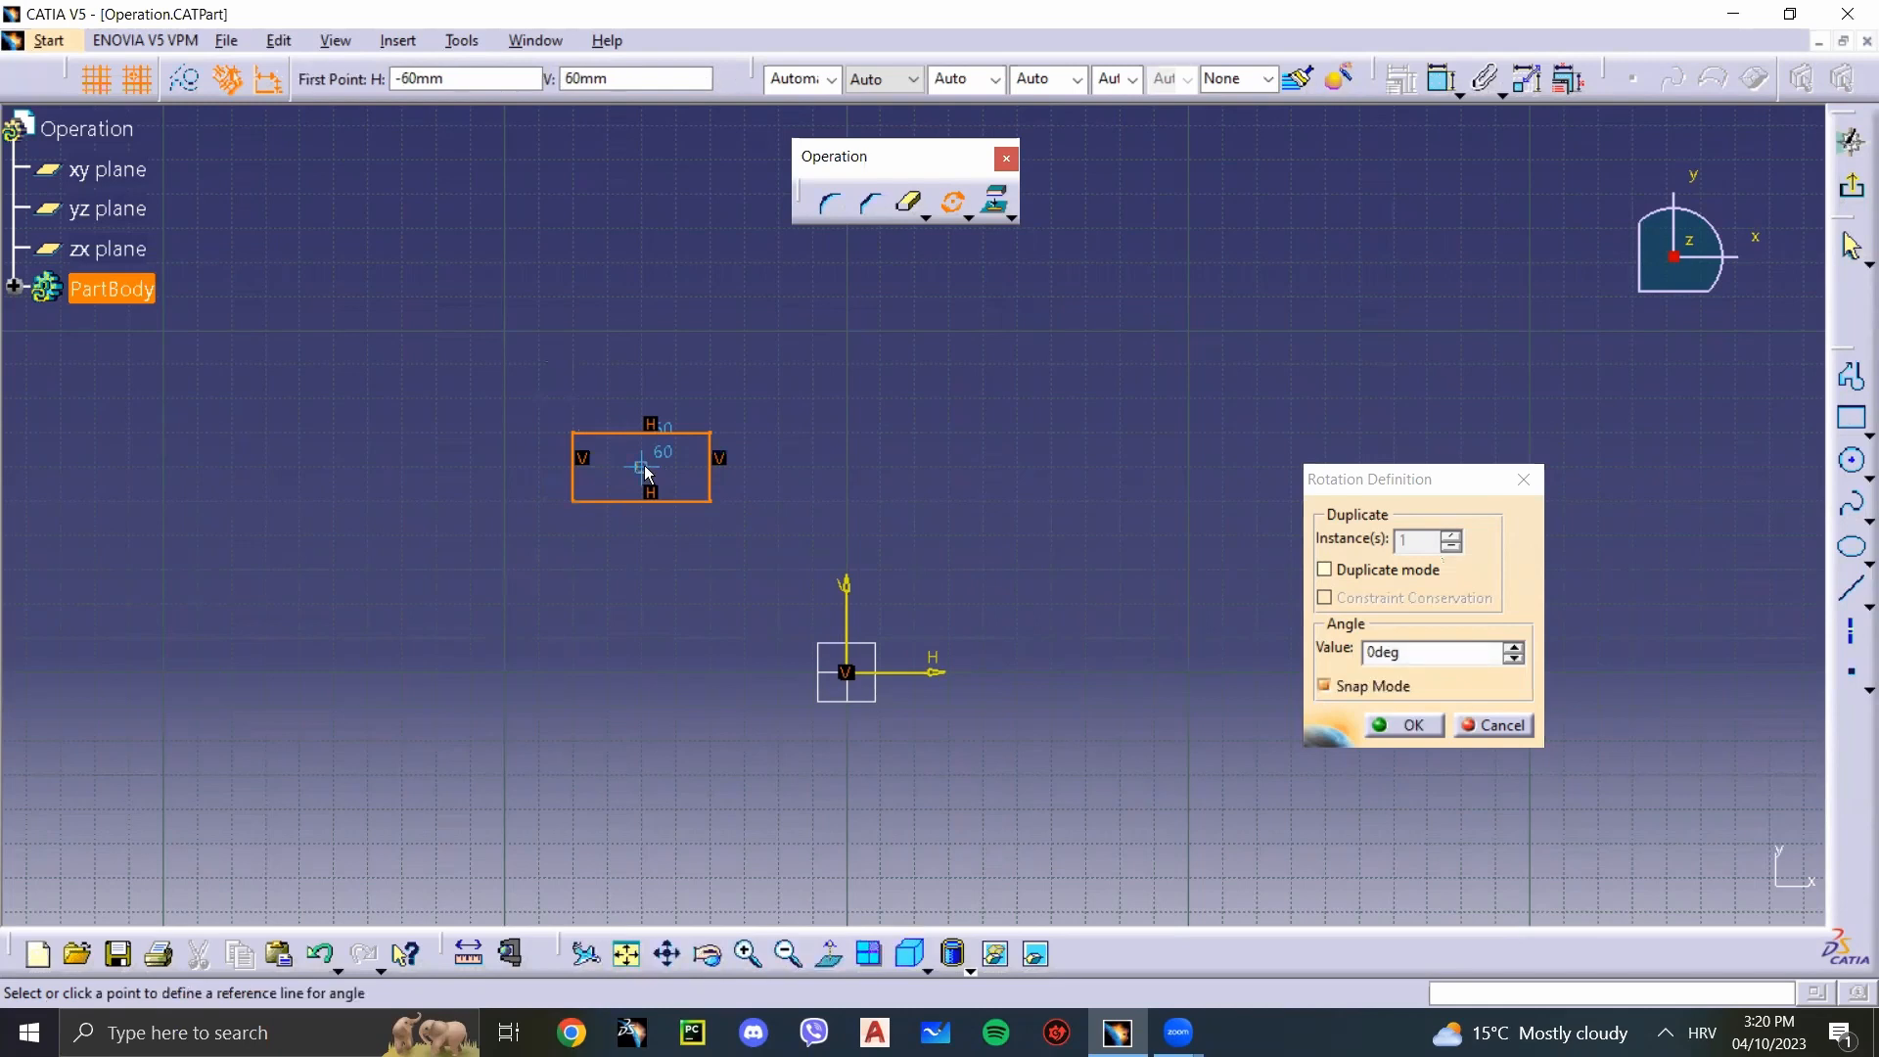
{"action": "left_click", "coordinate": [1054, 466]}
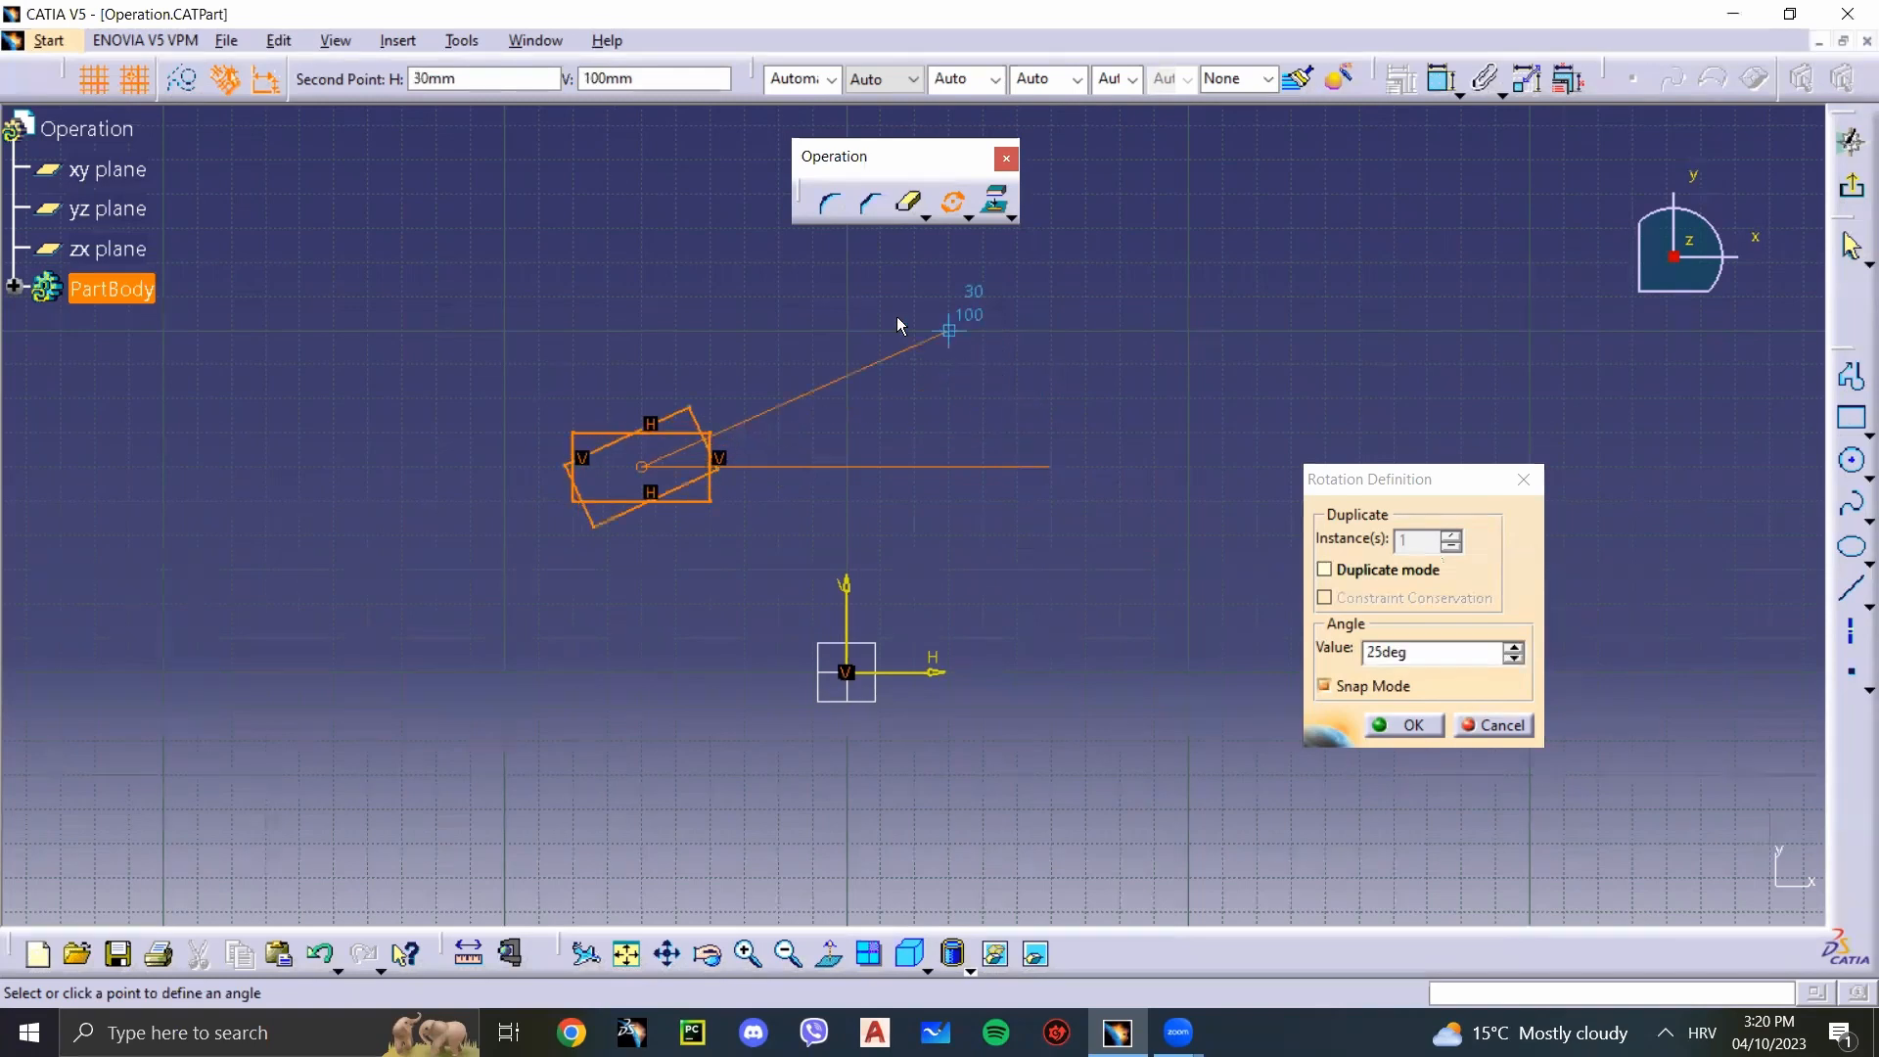
{"action": "left_click", "coordinate": [641, 233]}
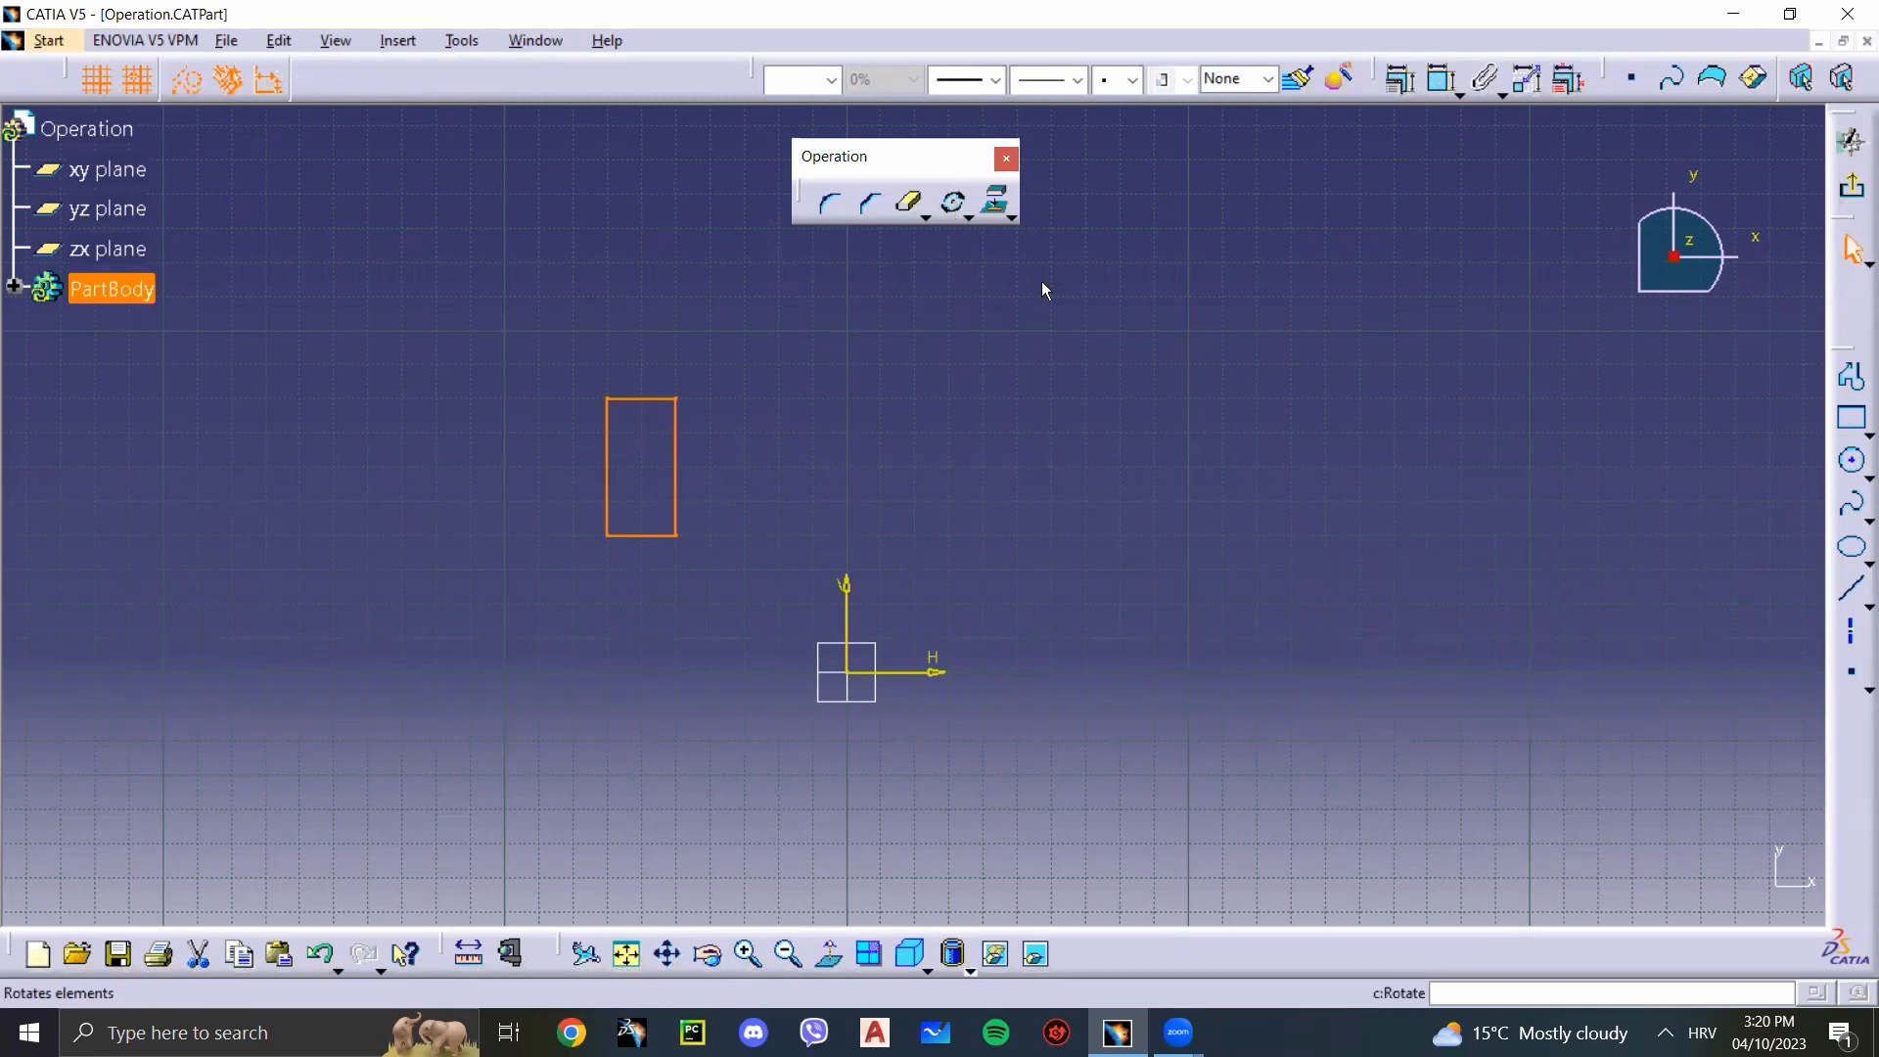
{"action": "left_click", "coordinate": [1296, 499]}
Step: Draw a circle of about 70 mm radius centred at H 100 mm, V 100 mm, and a 10 mm radius circle inside near its lower edge
{"action": "left_click", "coordinate": [1853, 462]}
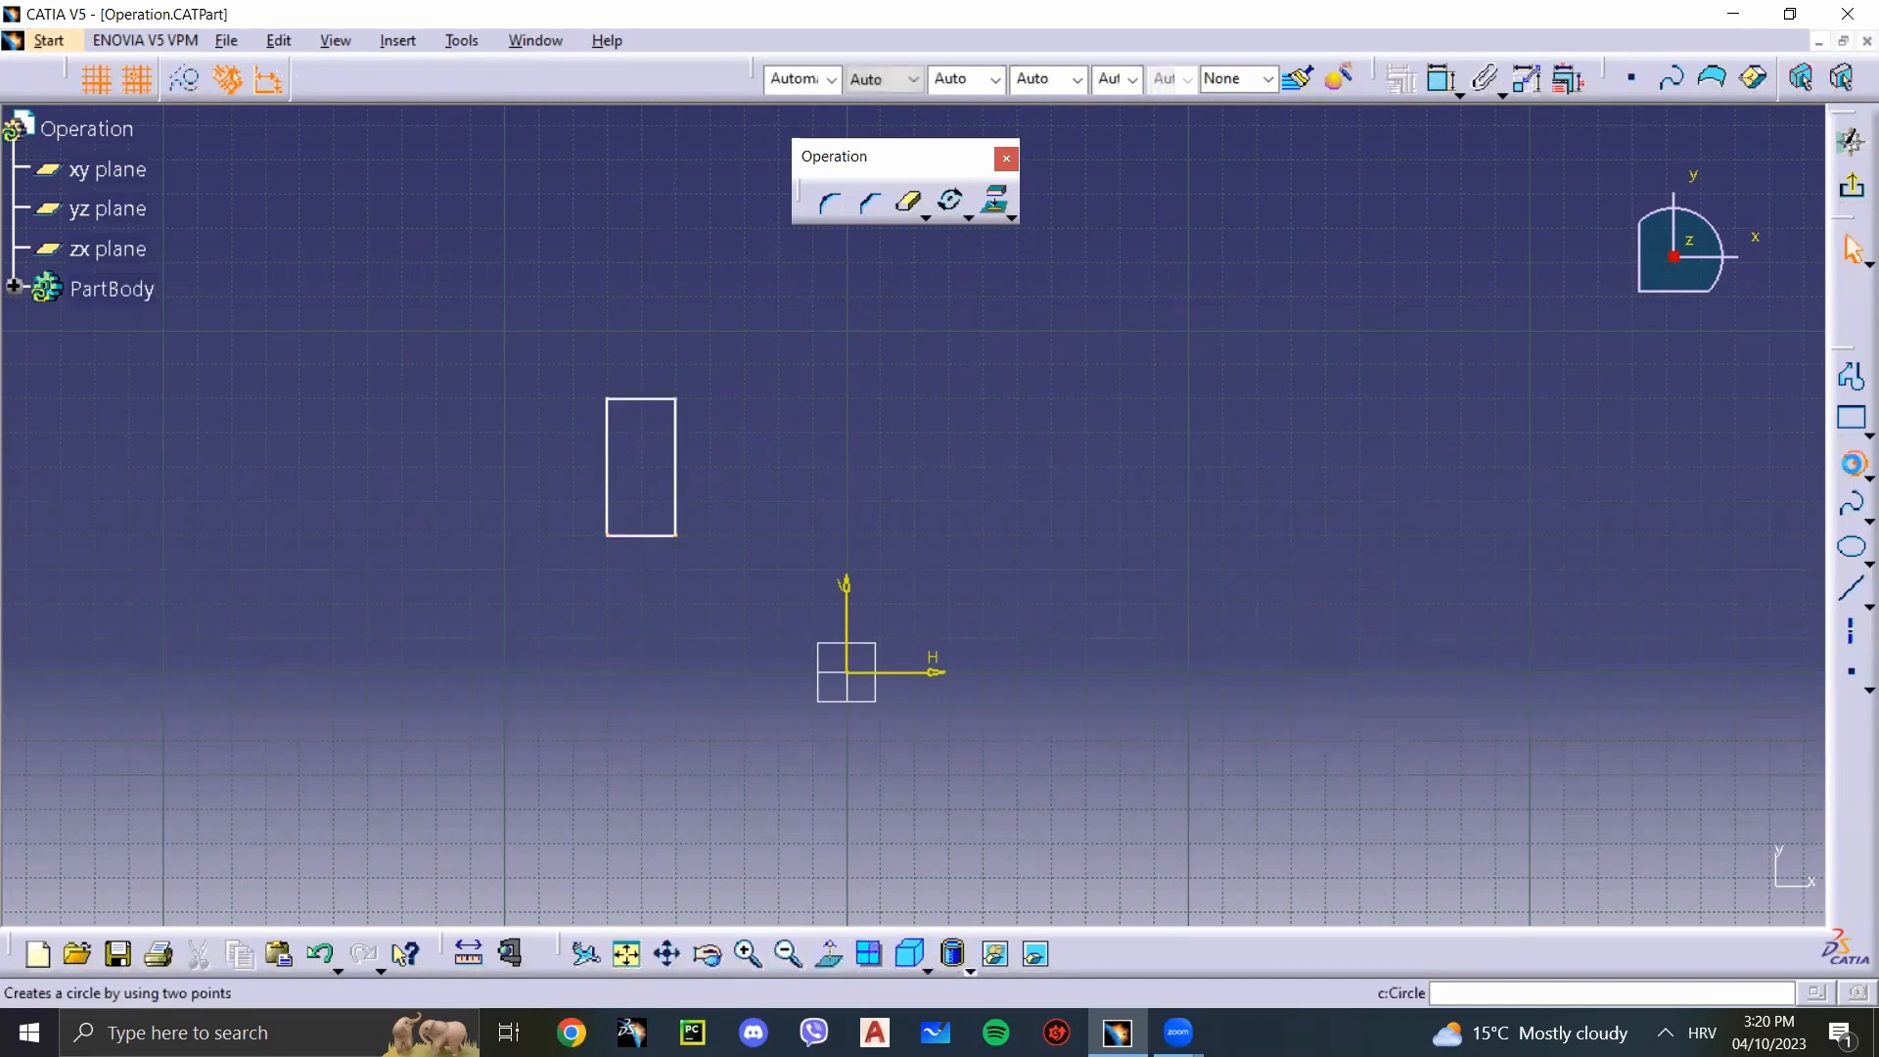
{"action": "left_click", "coordinate": [1185, 331]}
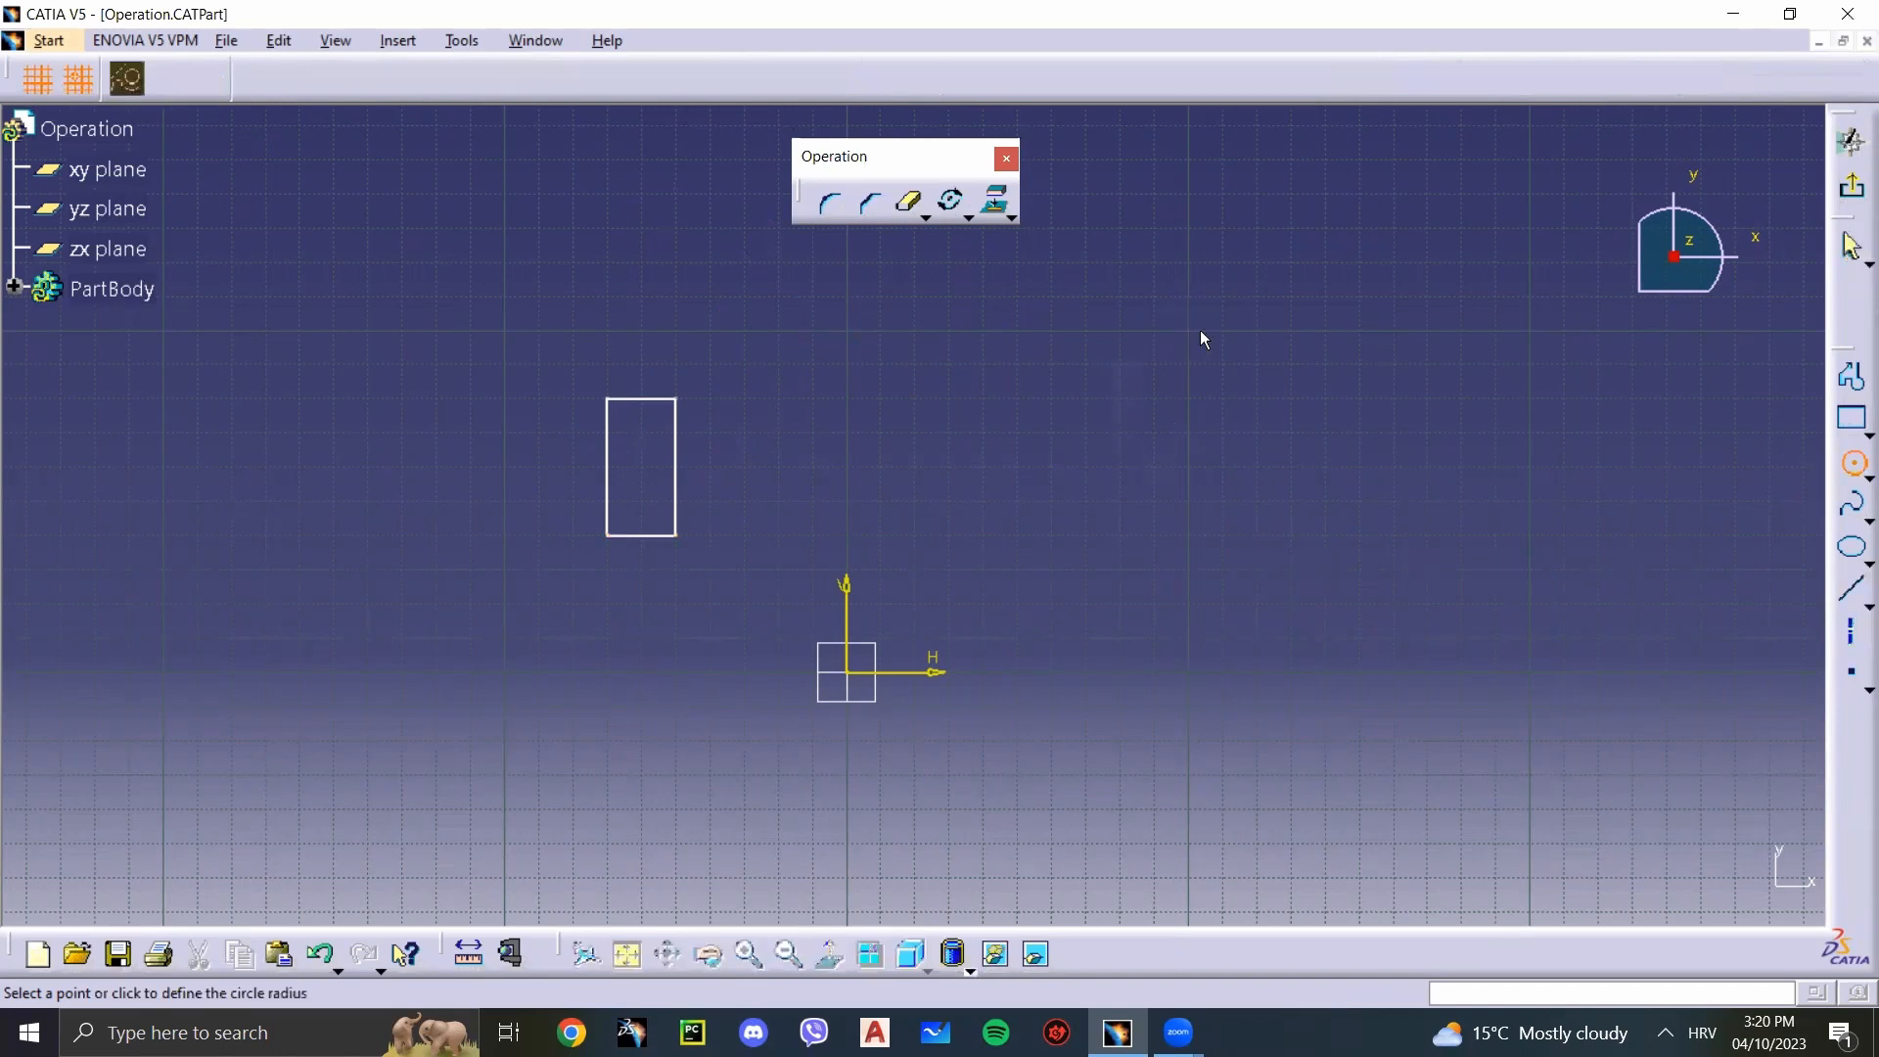
{"action": "left_click", "coordinate": [1429, 333]}
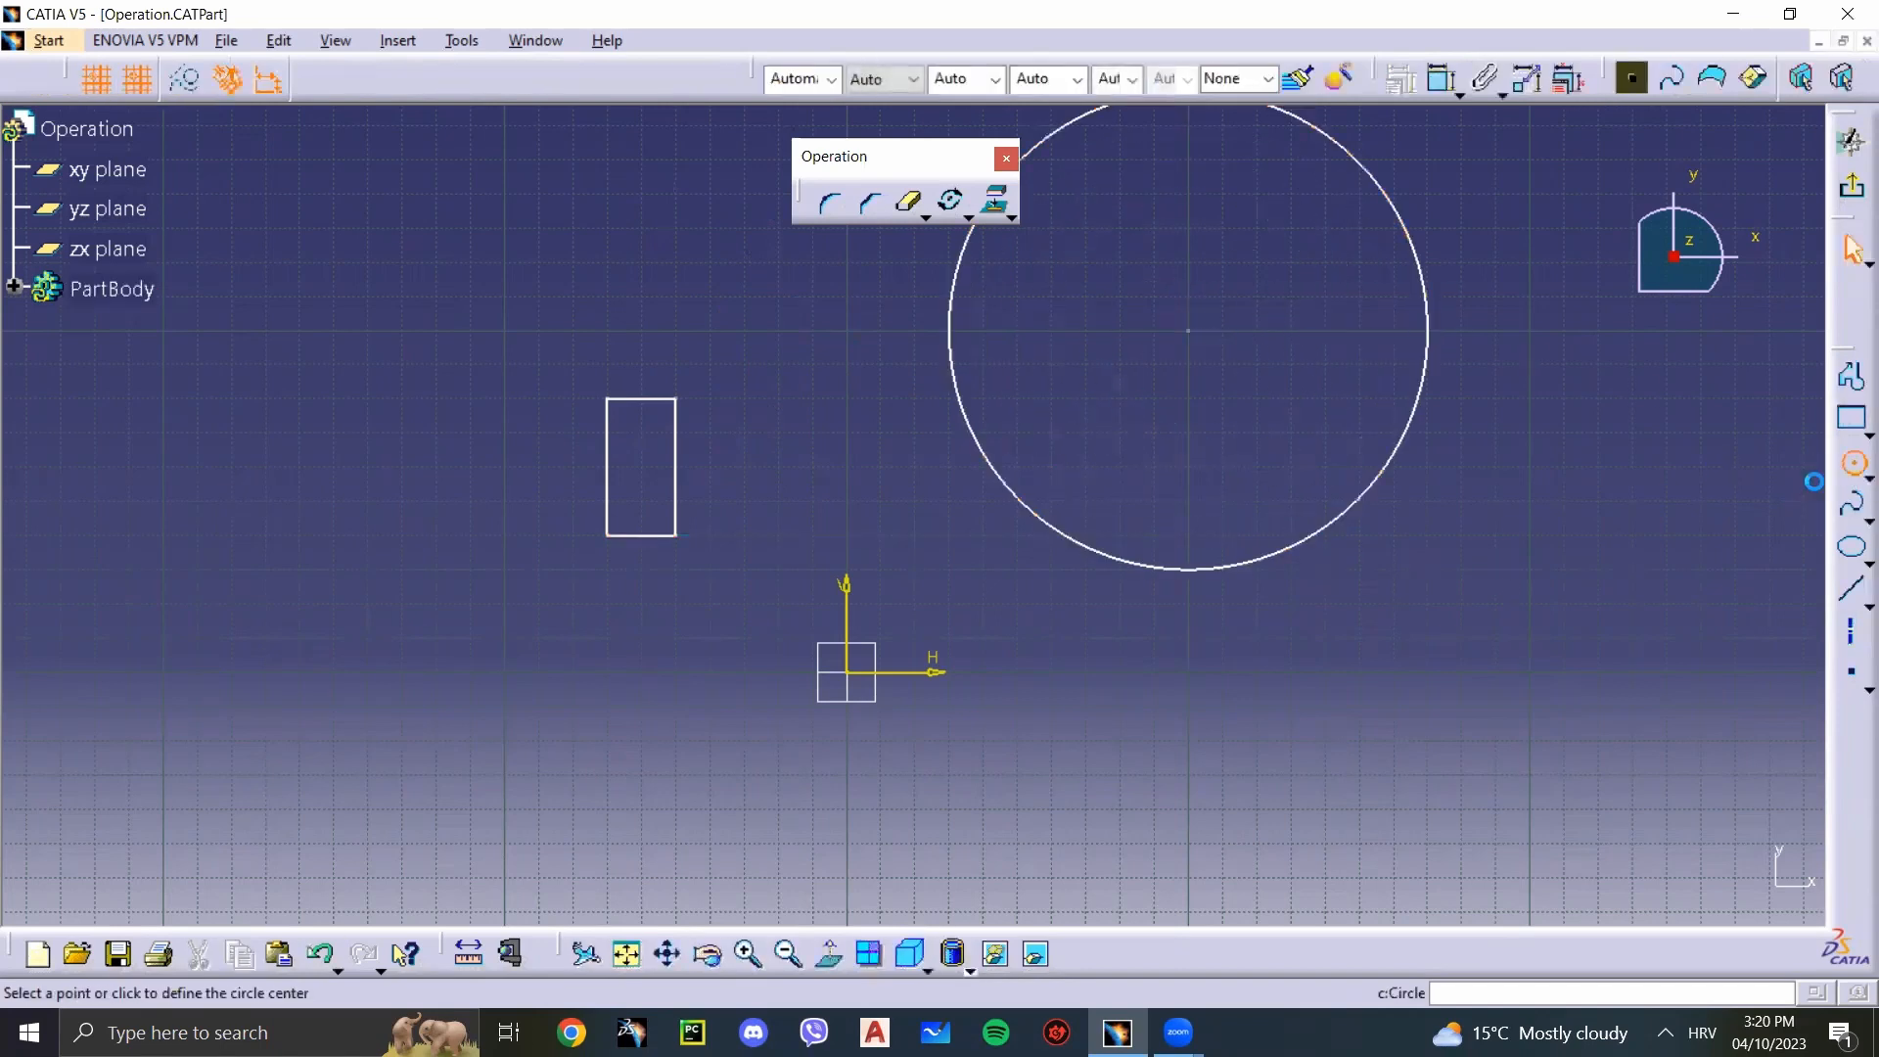
{"action": "left_click", "coordinate": [1188, 502]}
{"action": "left_click", "coordinate": [1223, 478]}
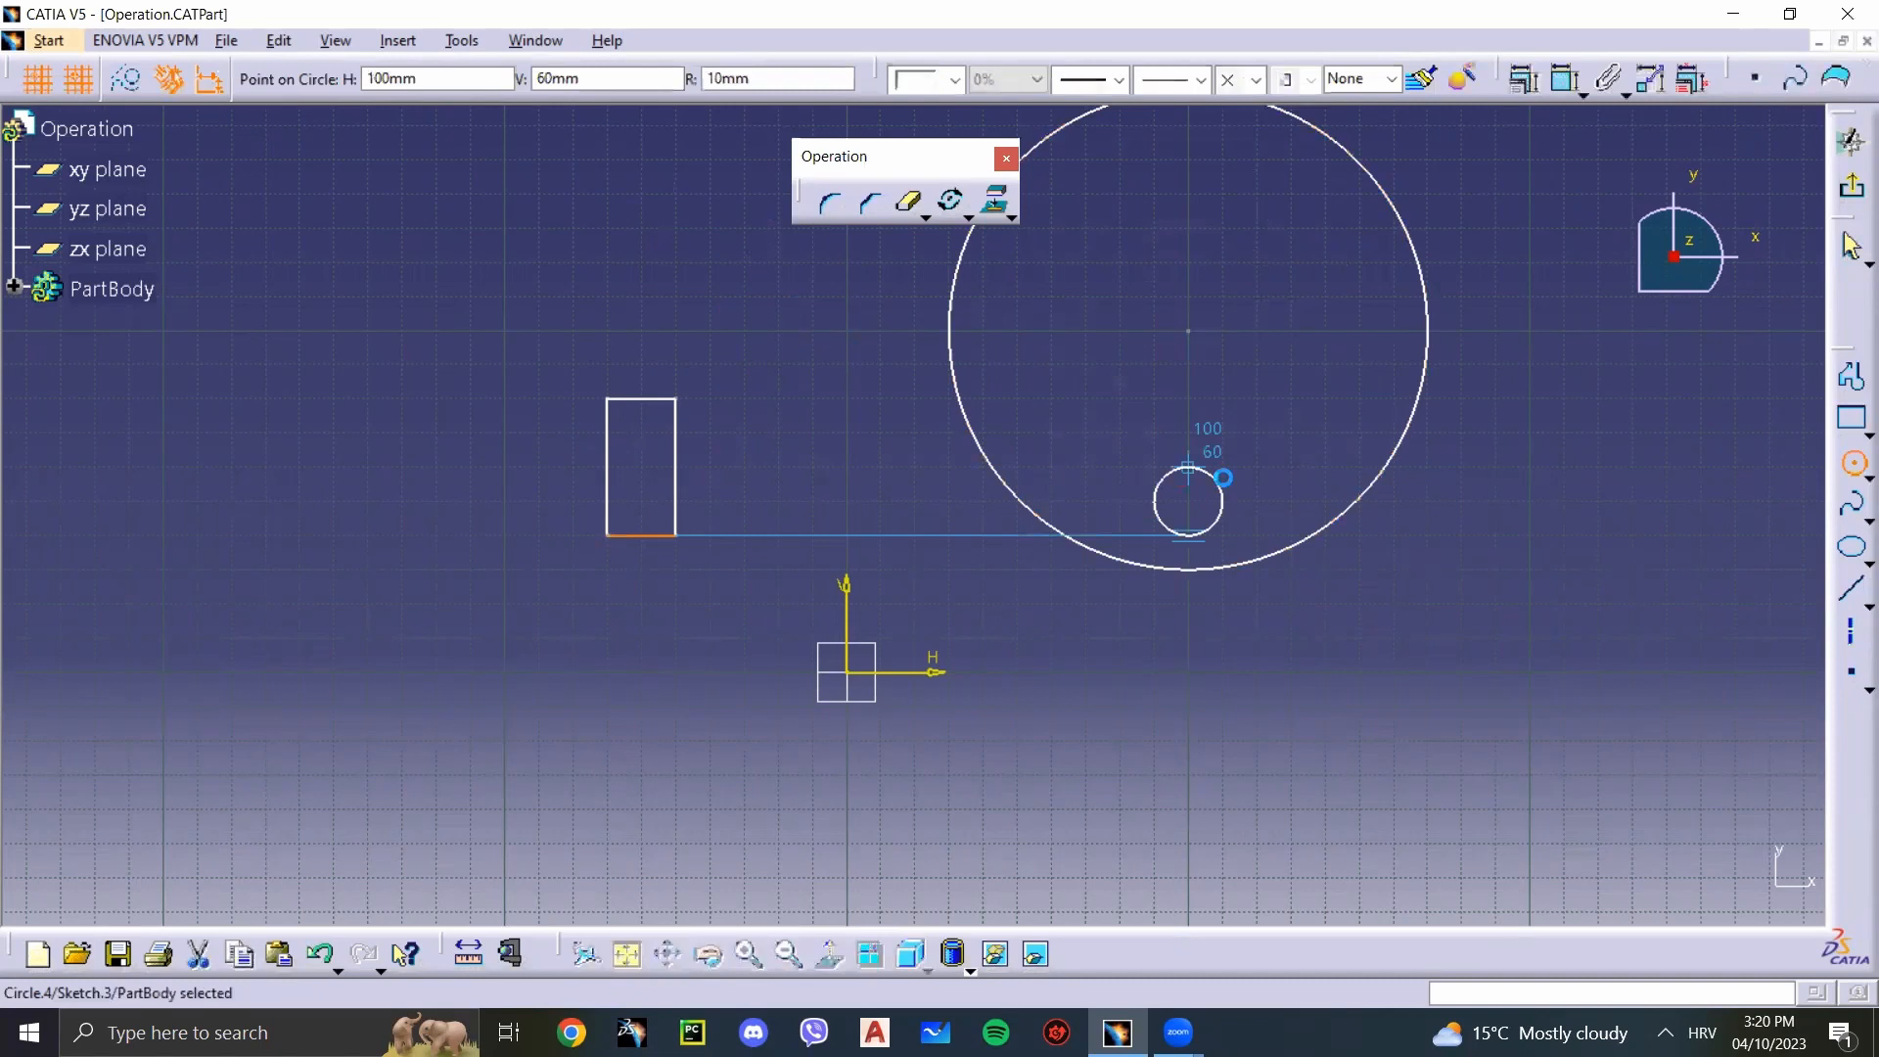
Step: Rotate the small circle about the large circle's centre with Duplicate mode on and 4 instances, spreading the copies around the large circle freehand
{"action": "left_click", "coordinate": [909, 202]}
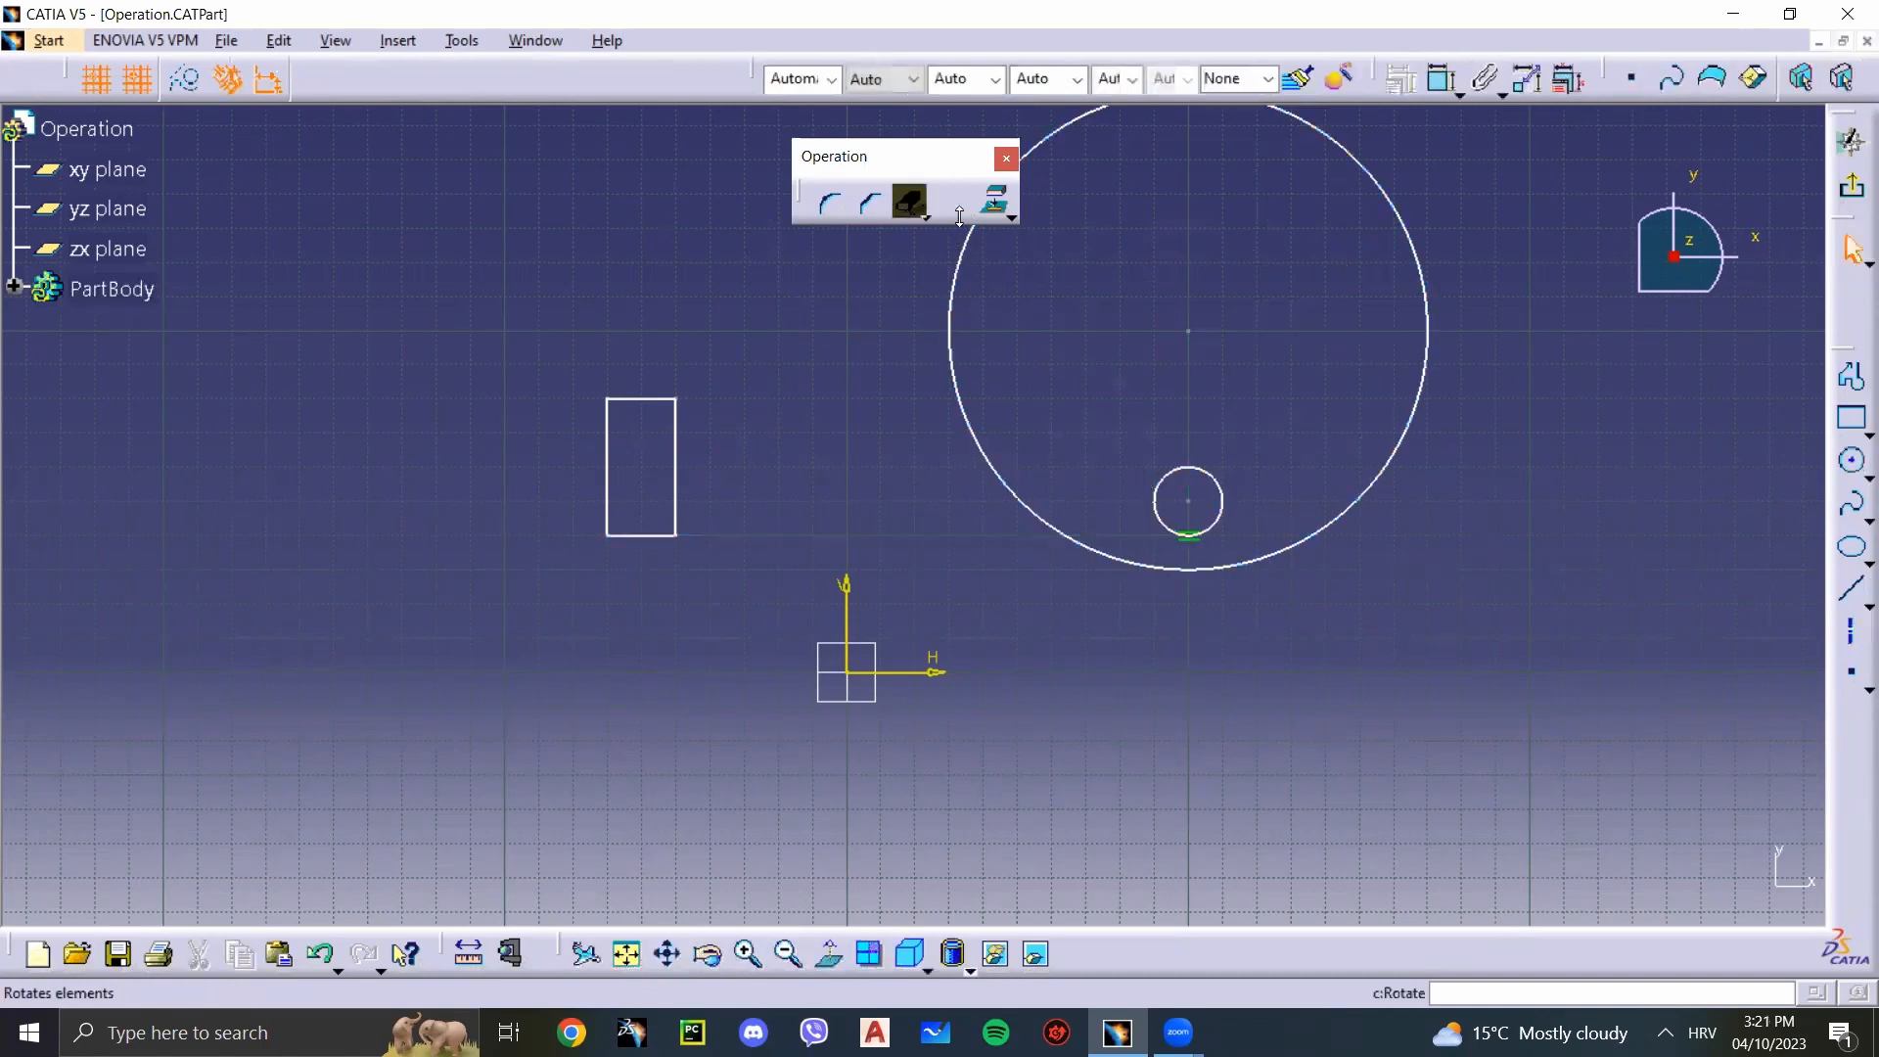
{"action": "left_click", "coordinate": [951, 206]}
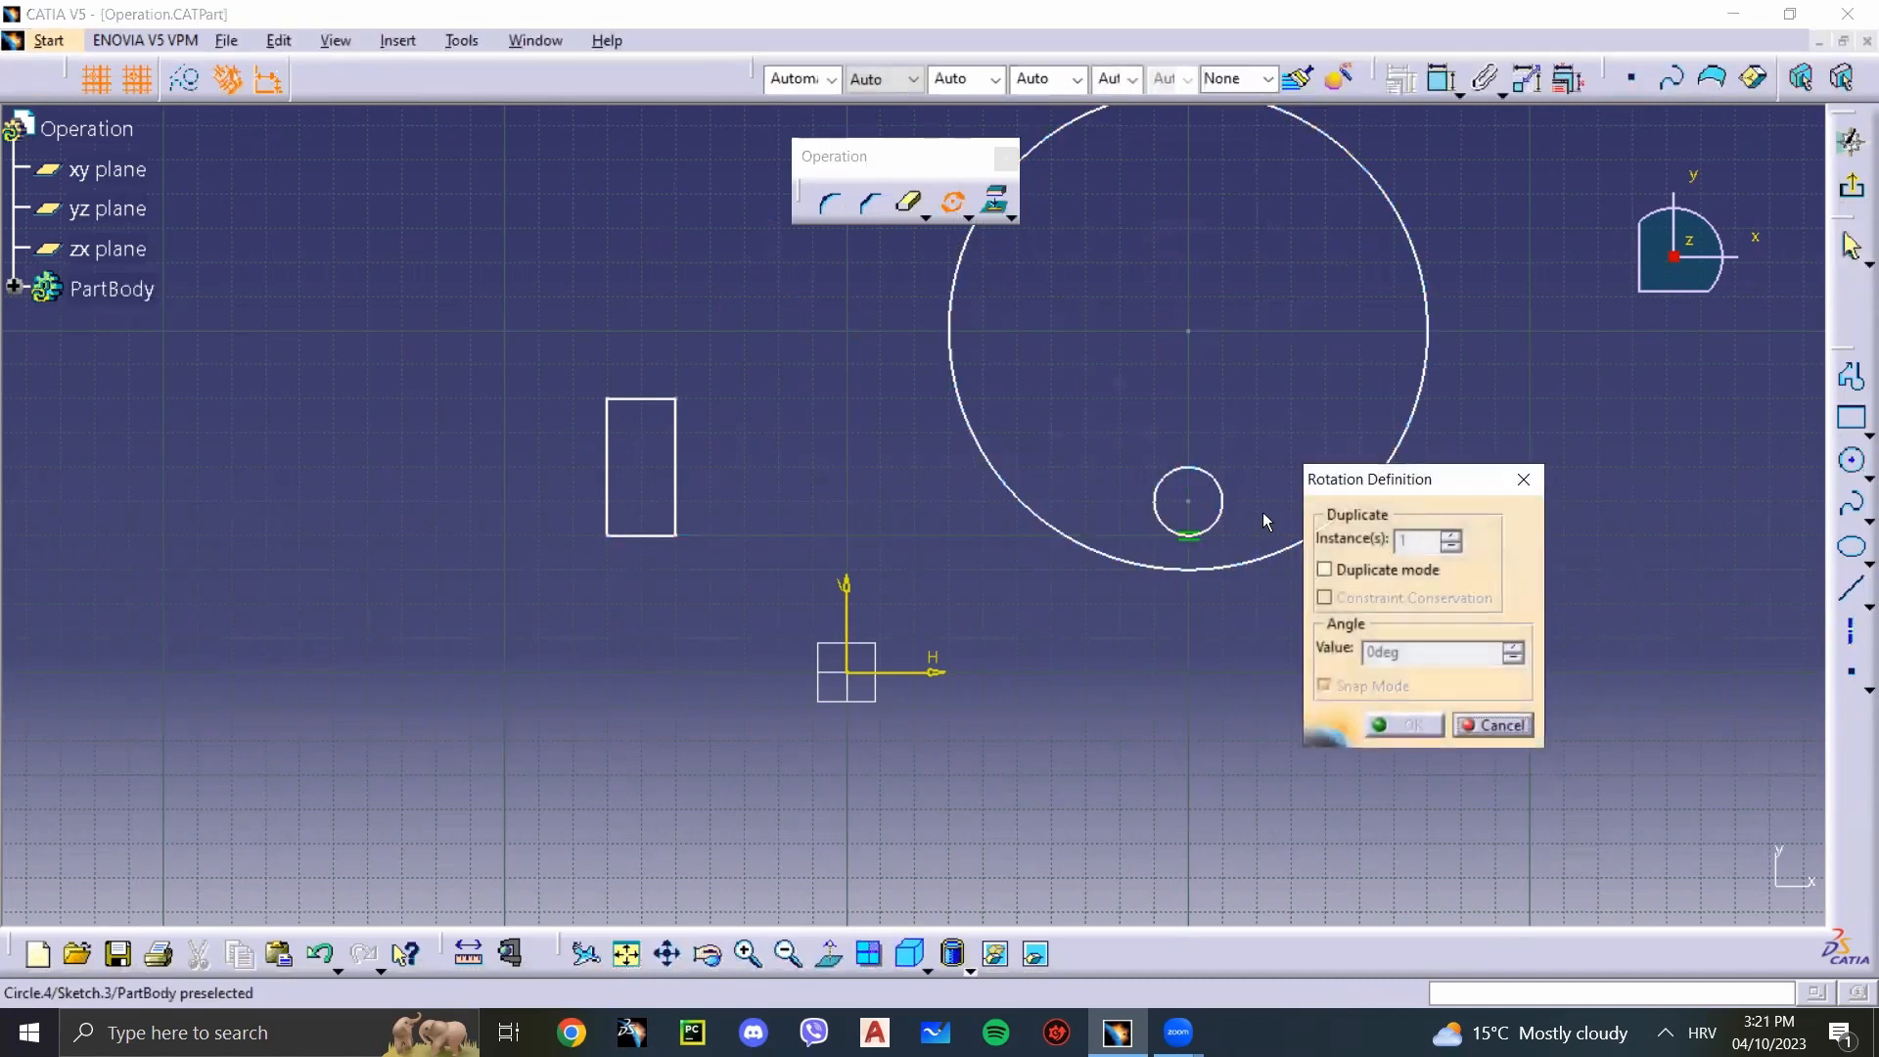
{"action": "left_click", "coordinate": [1188, 474]}
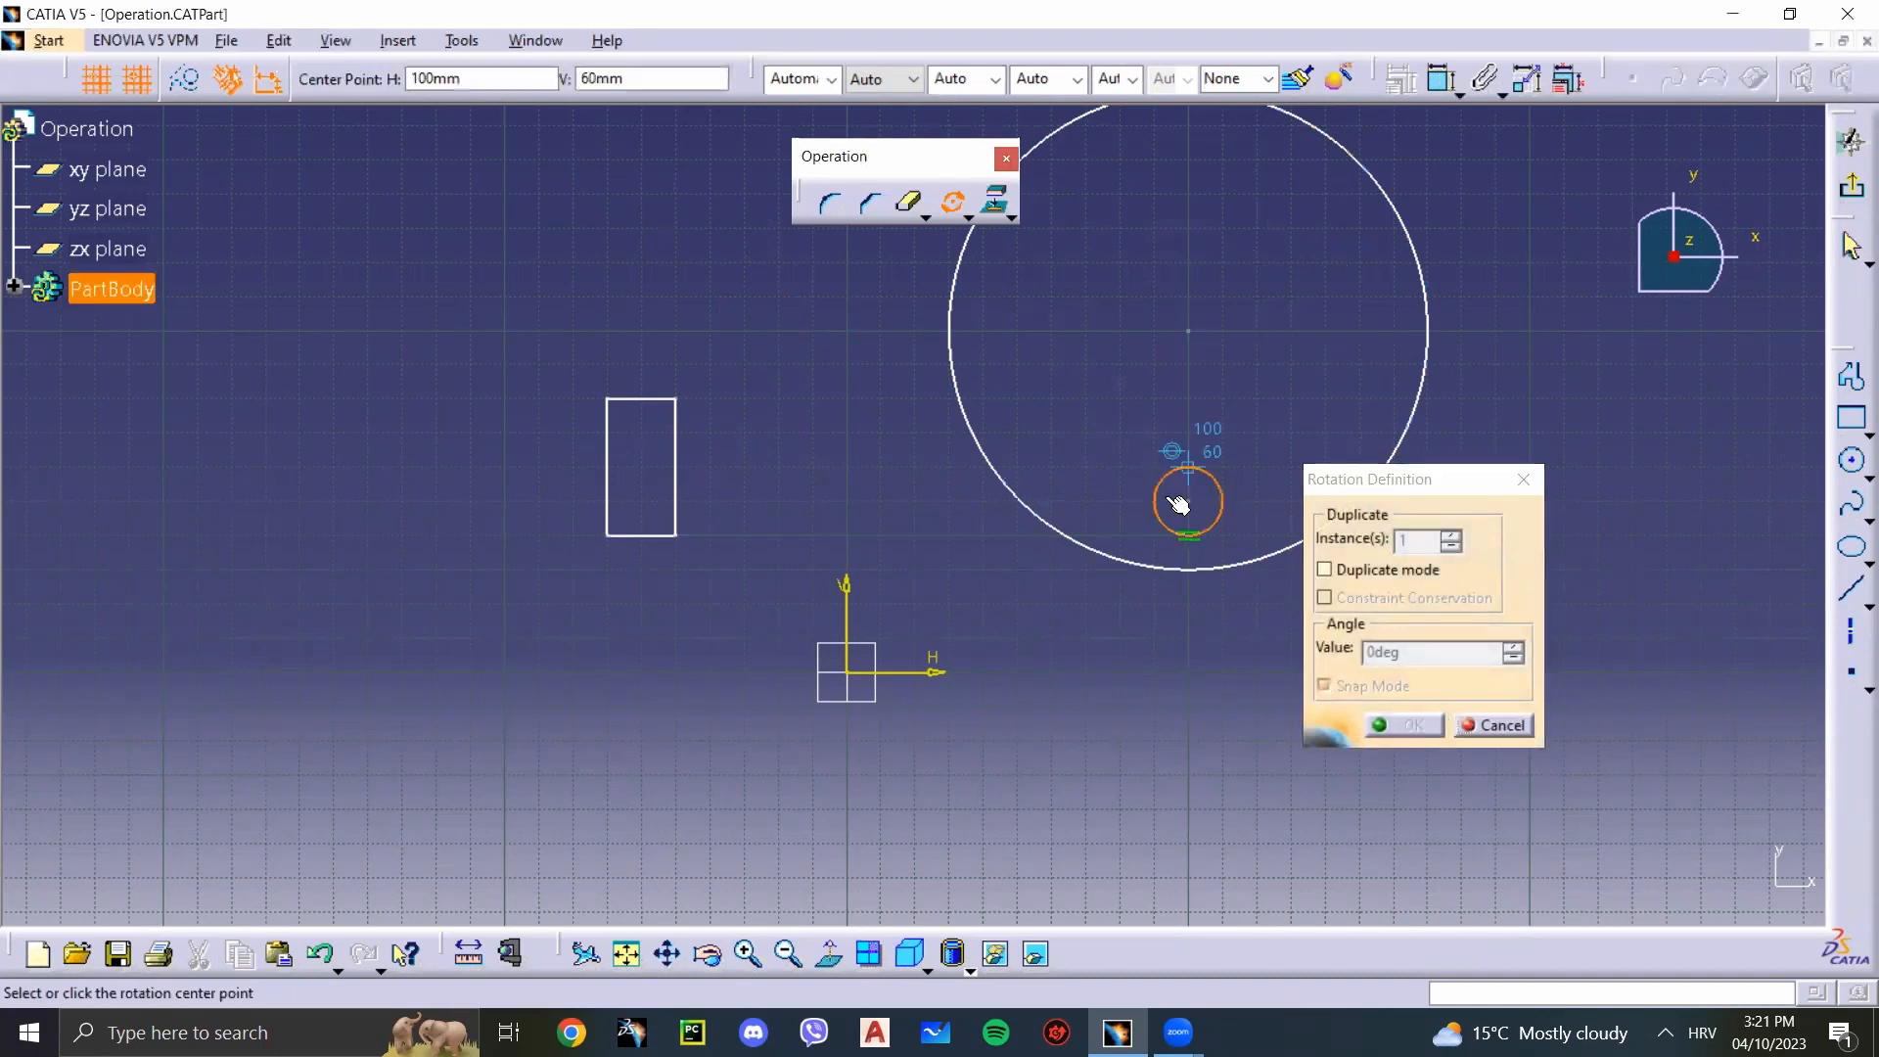
{"action": "left_click", "coordinate": [1196, 337]}
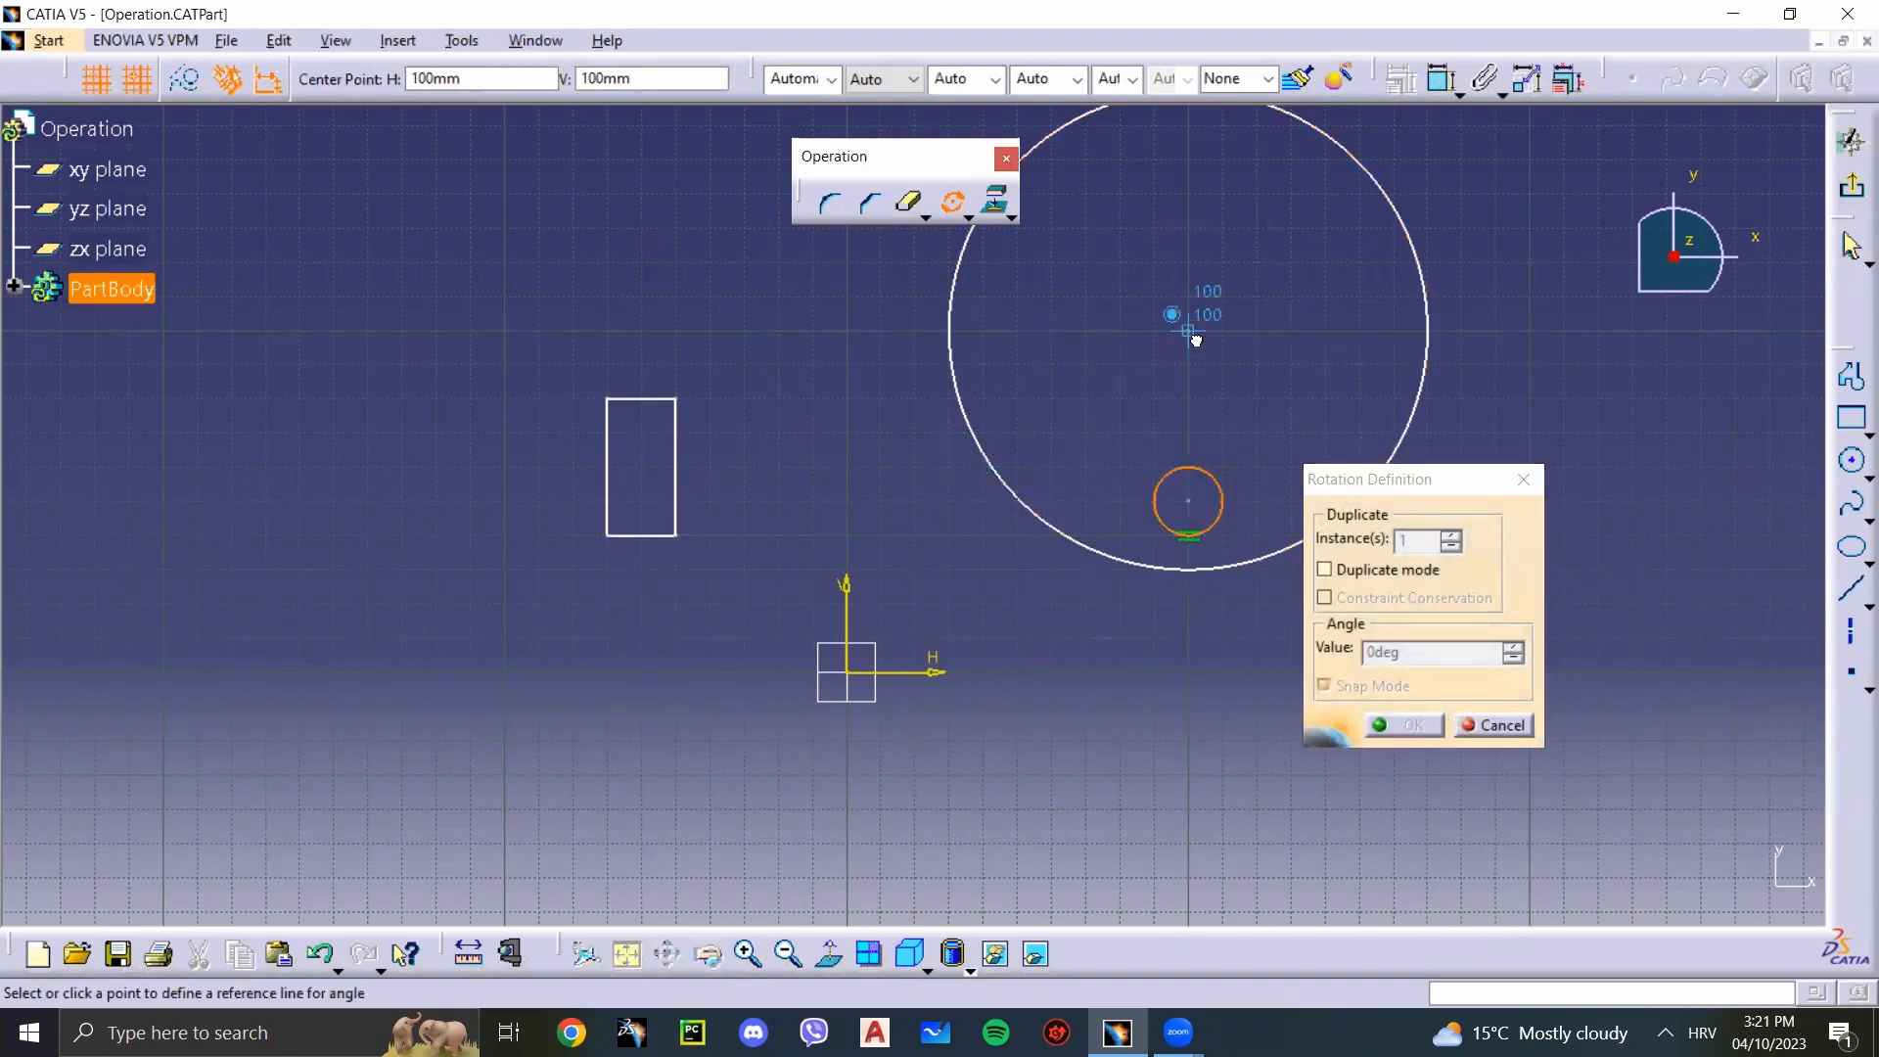
{"action": "left_click", "coordinate": [1552, 326]}
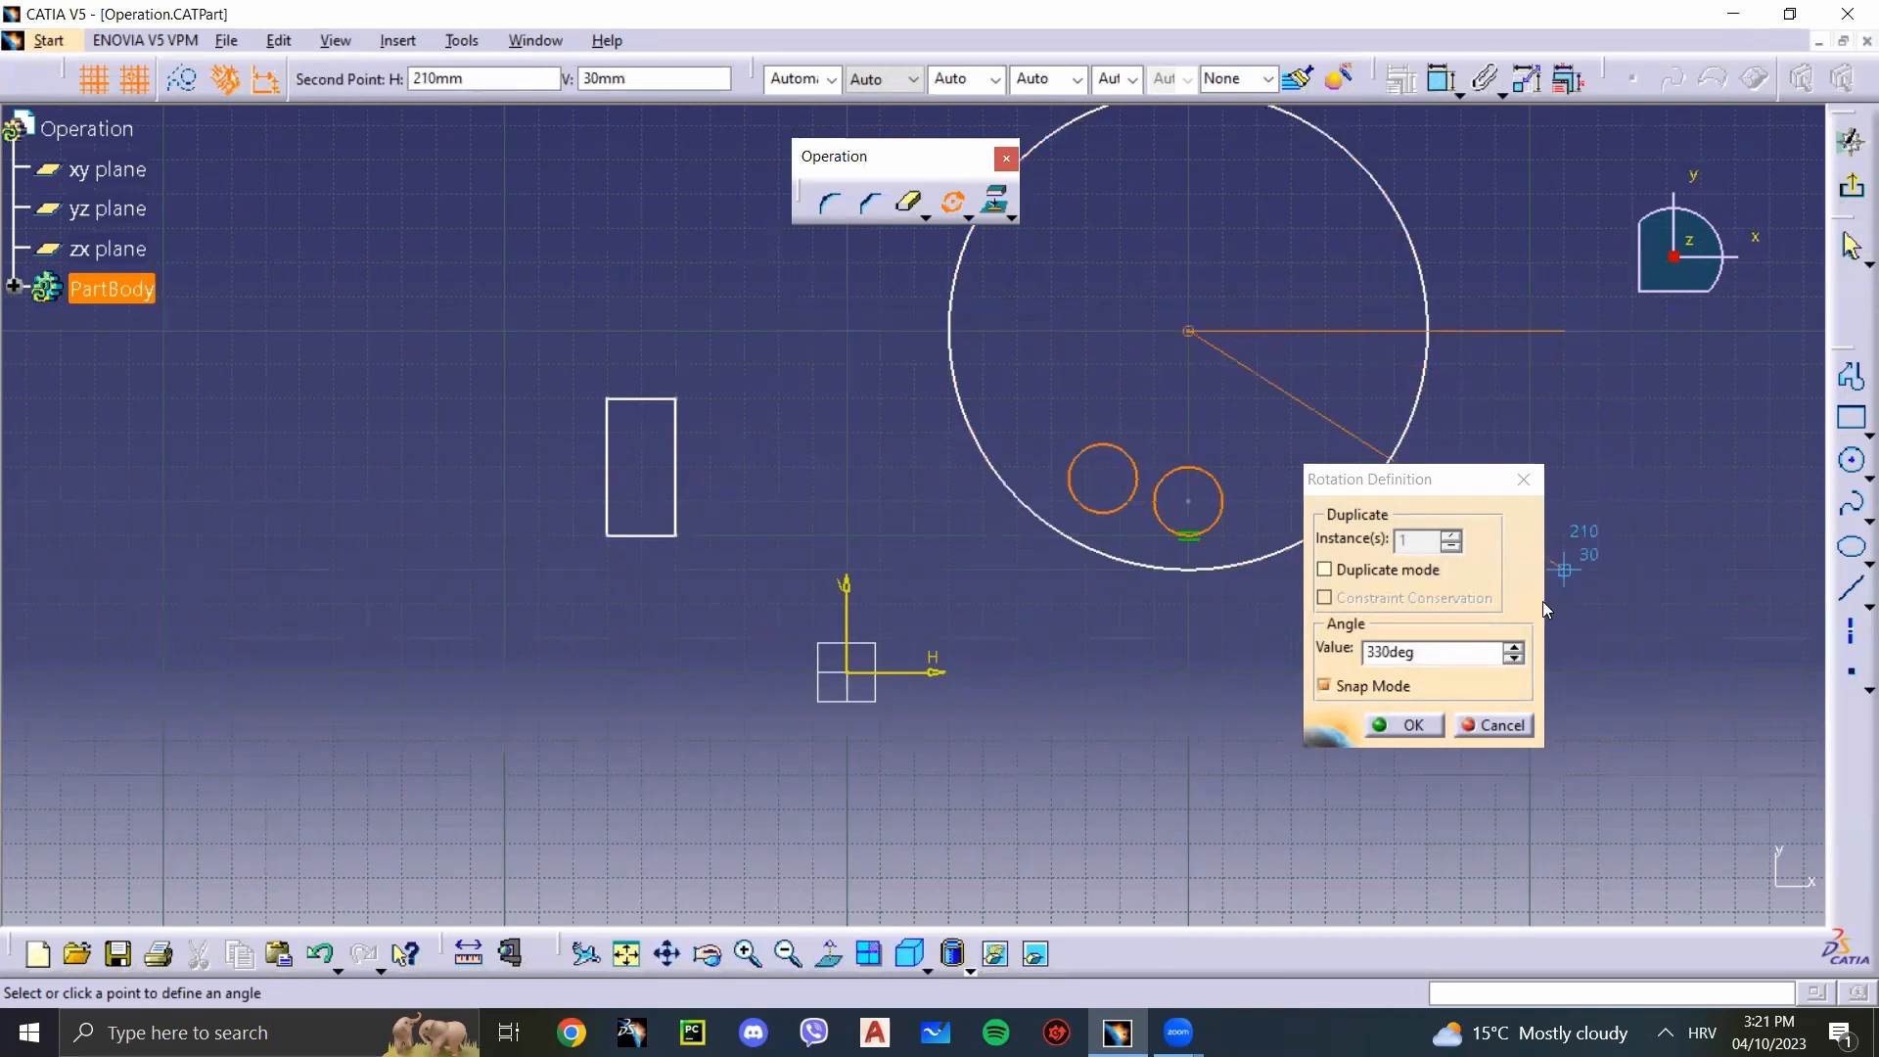
{"action": "left_click", "coordinate": [1324, 570]}
{"action": "left_click", "coordinate": [1452, 535]}
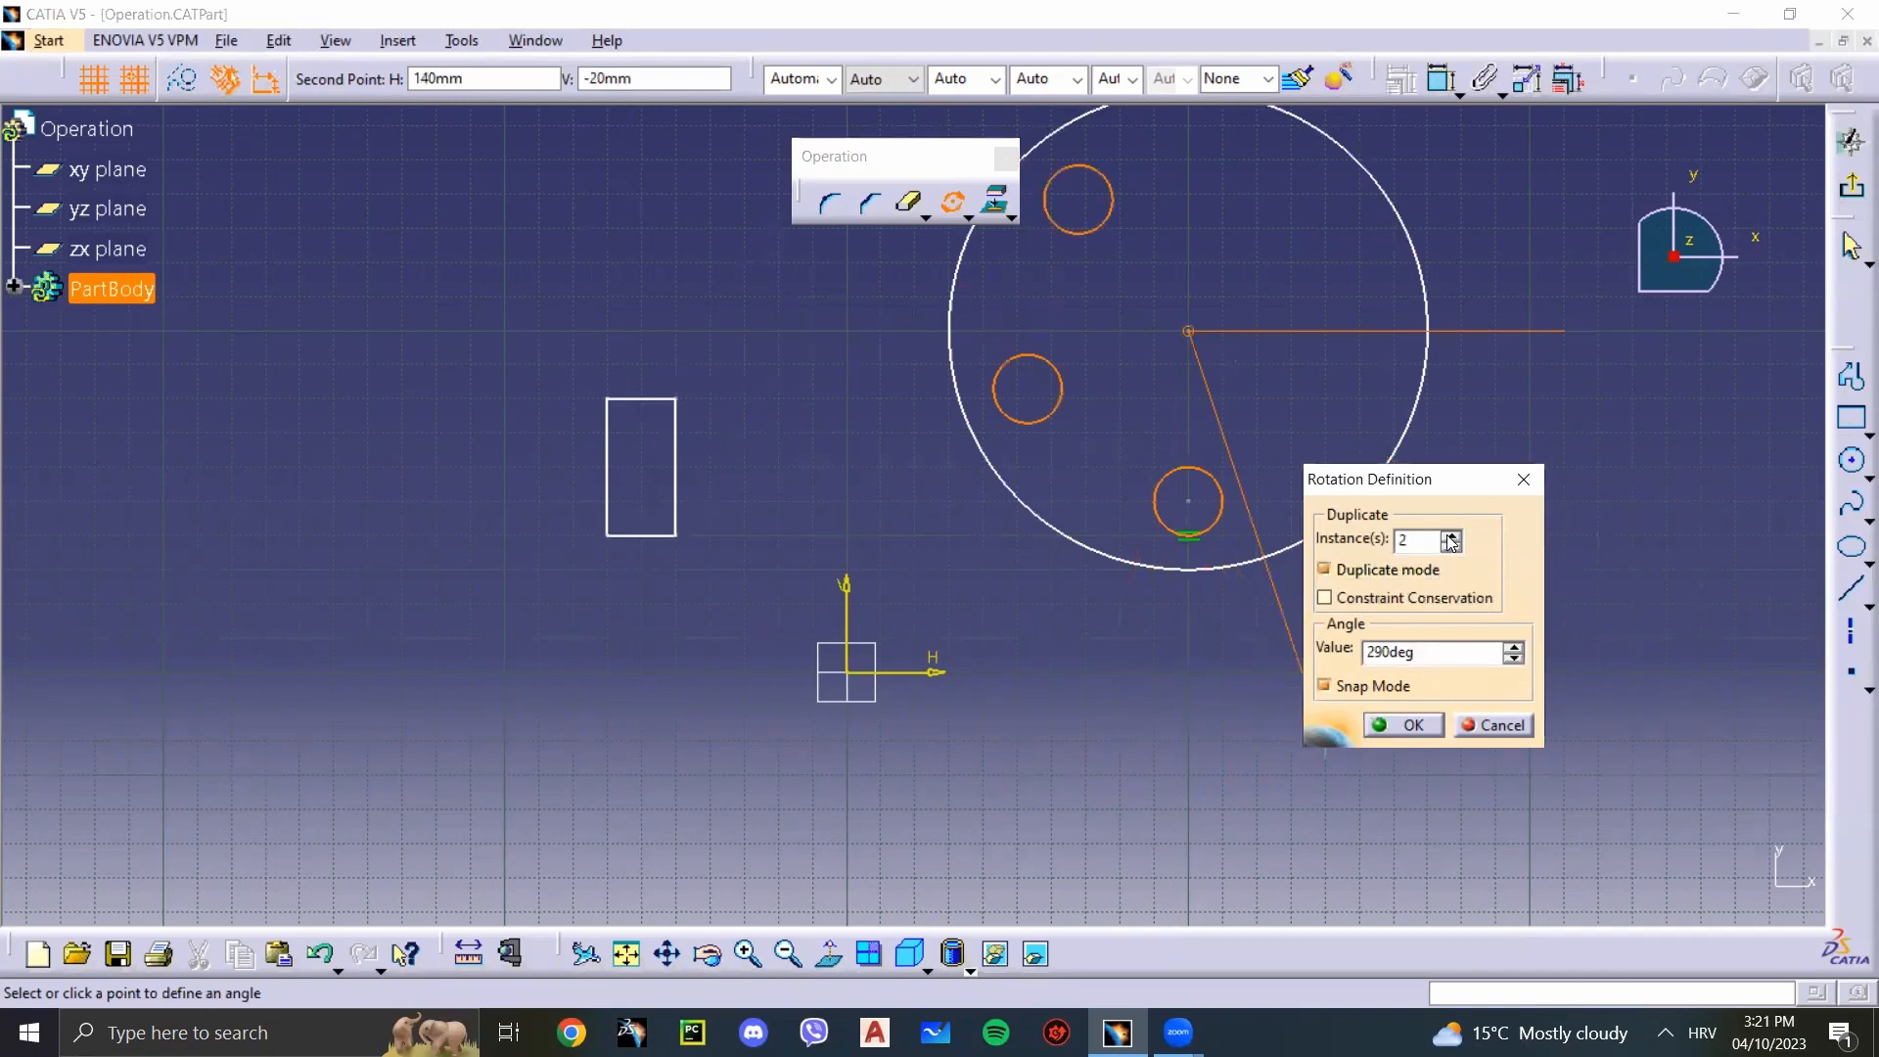
{"action": "left_click", "coordinate": [1451, 536]}
{"action": "left_click", "coordinate": [1451, 535]}
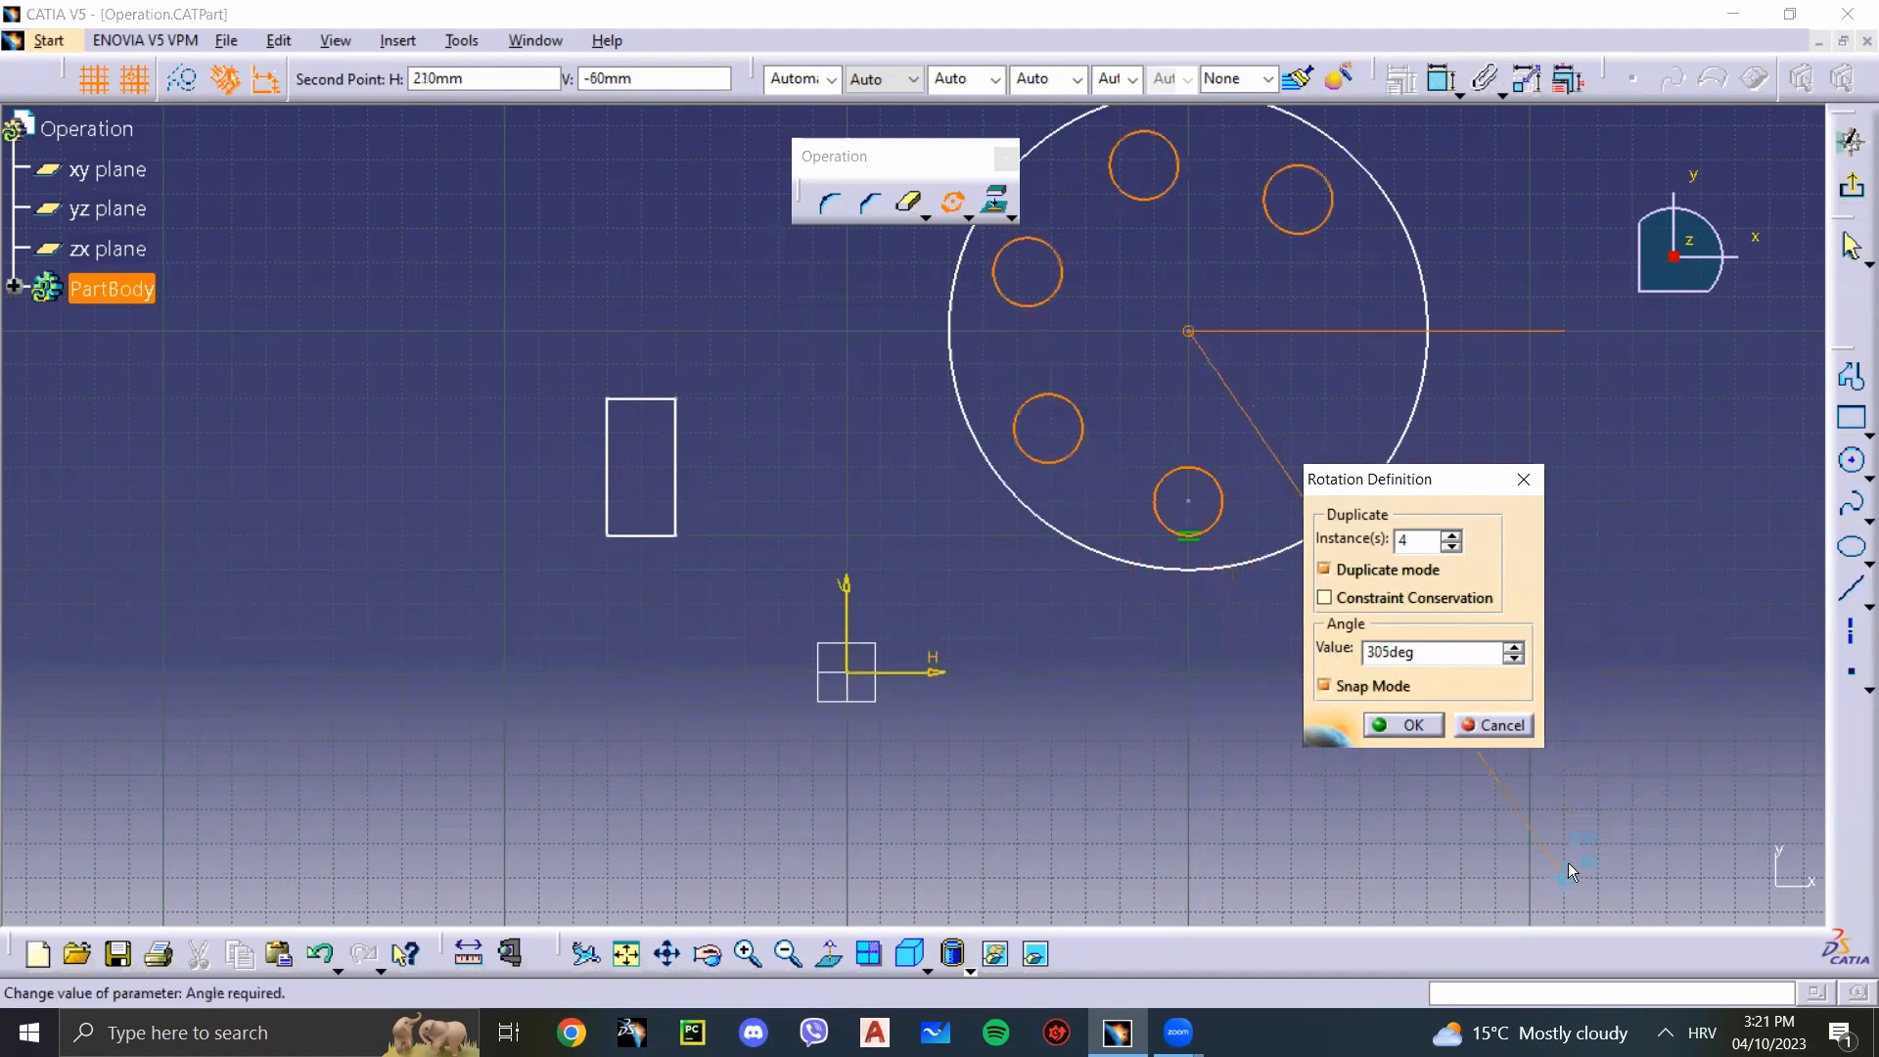
{"action": "left_click", "coordinate": [1337, 814]}
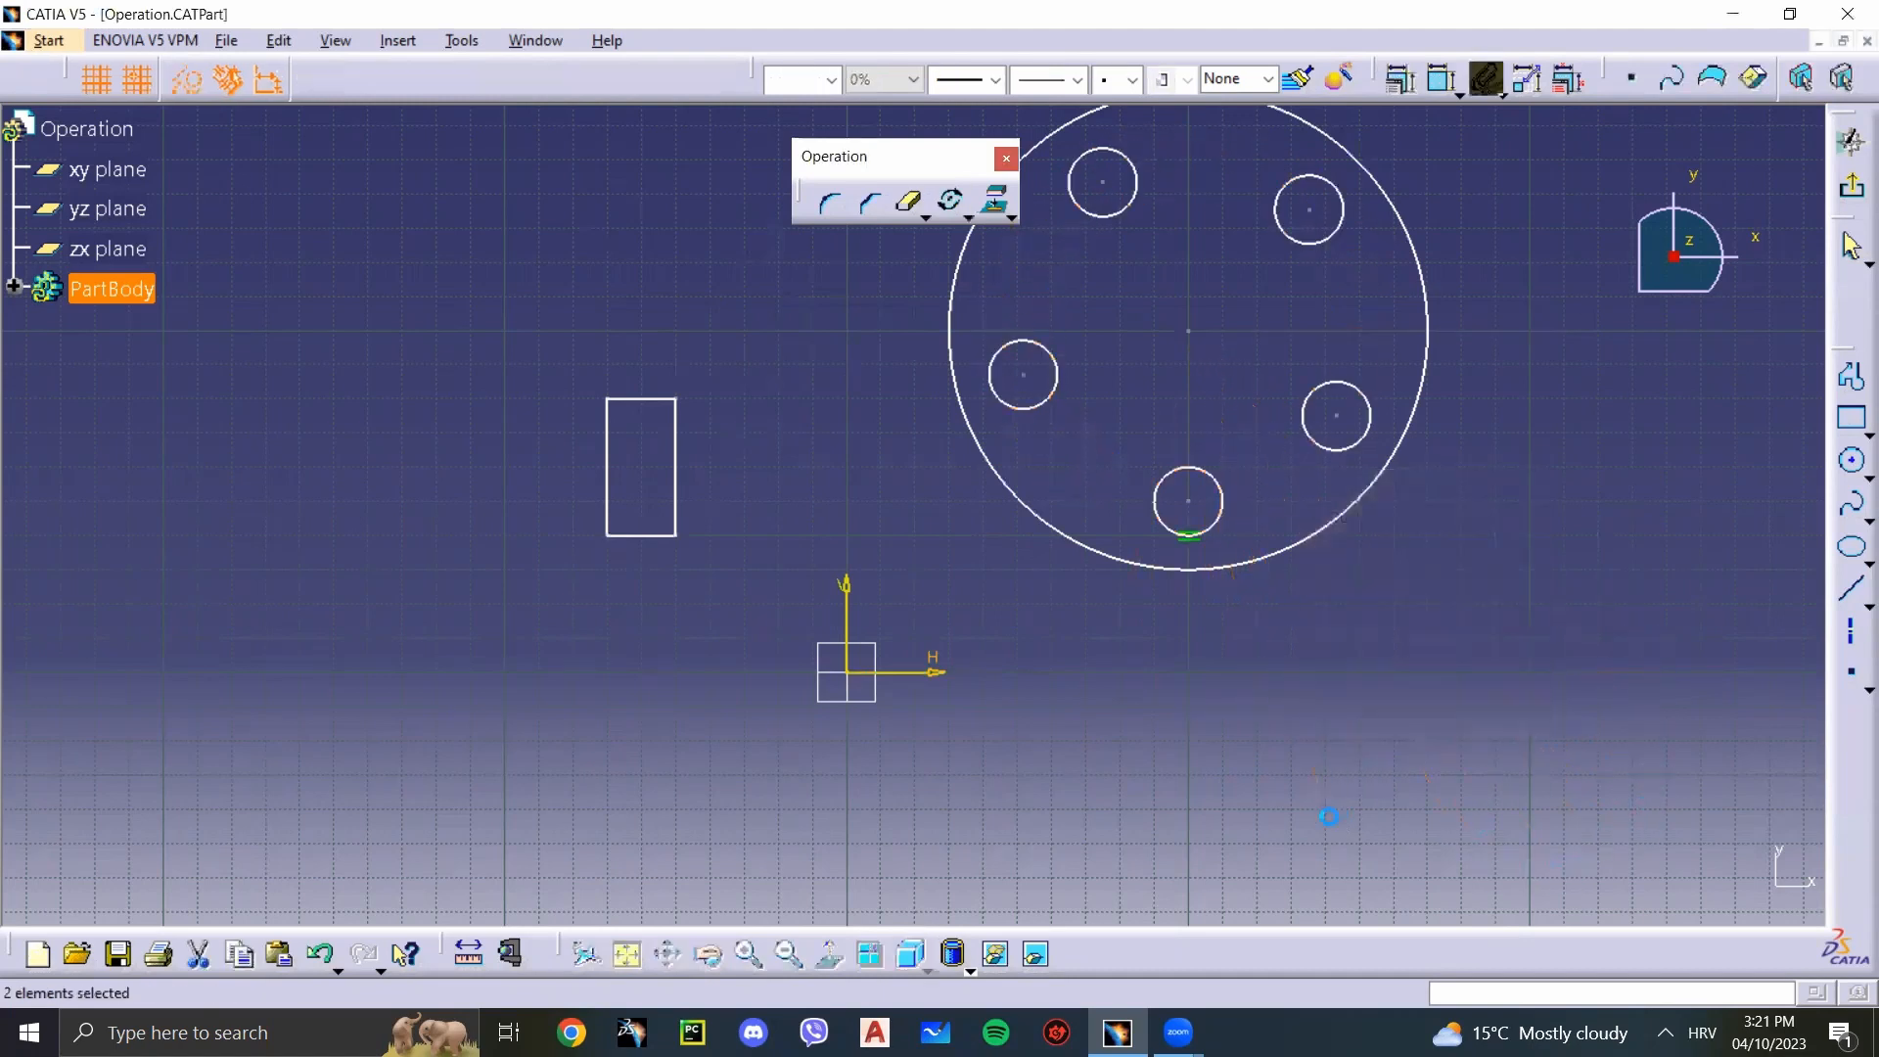
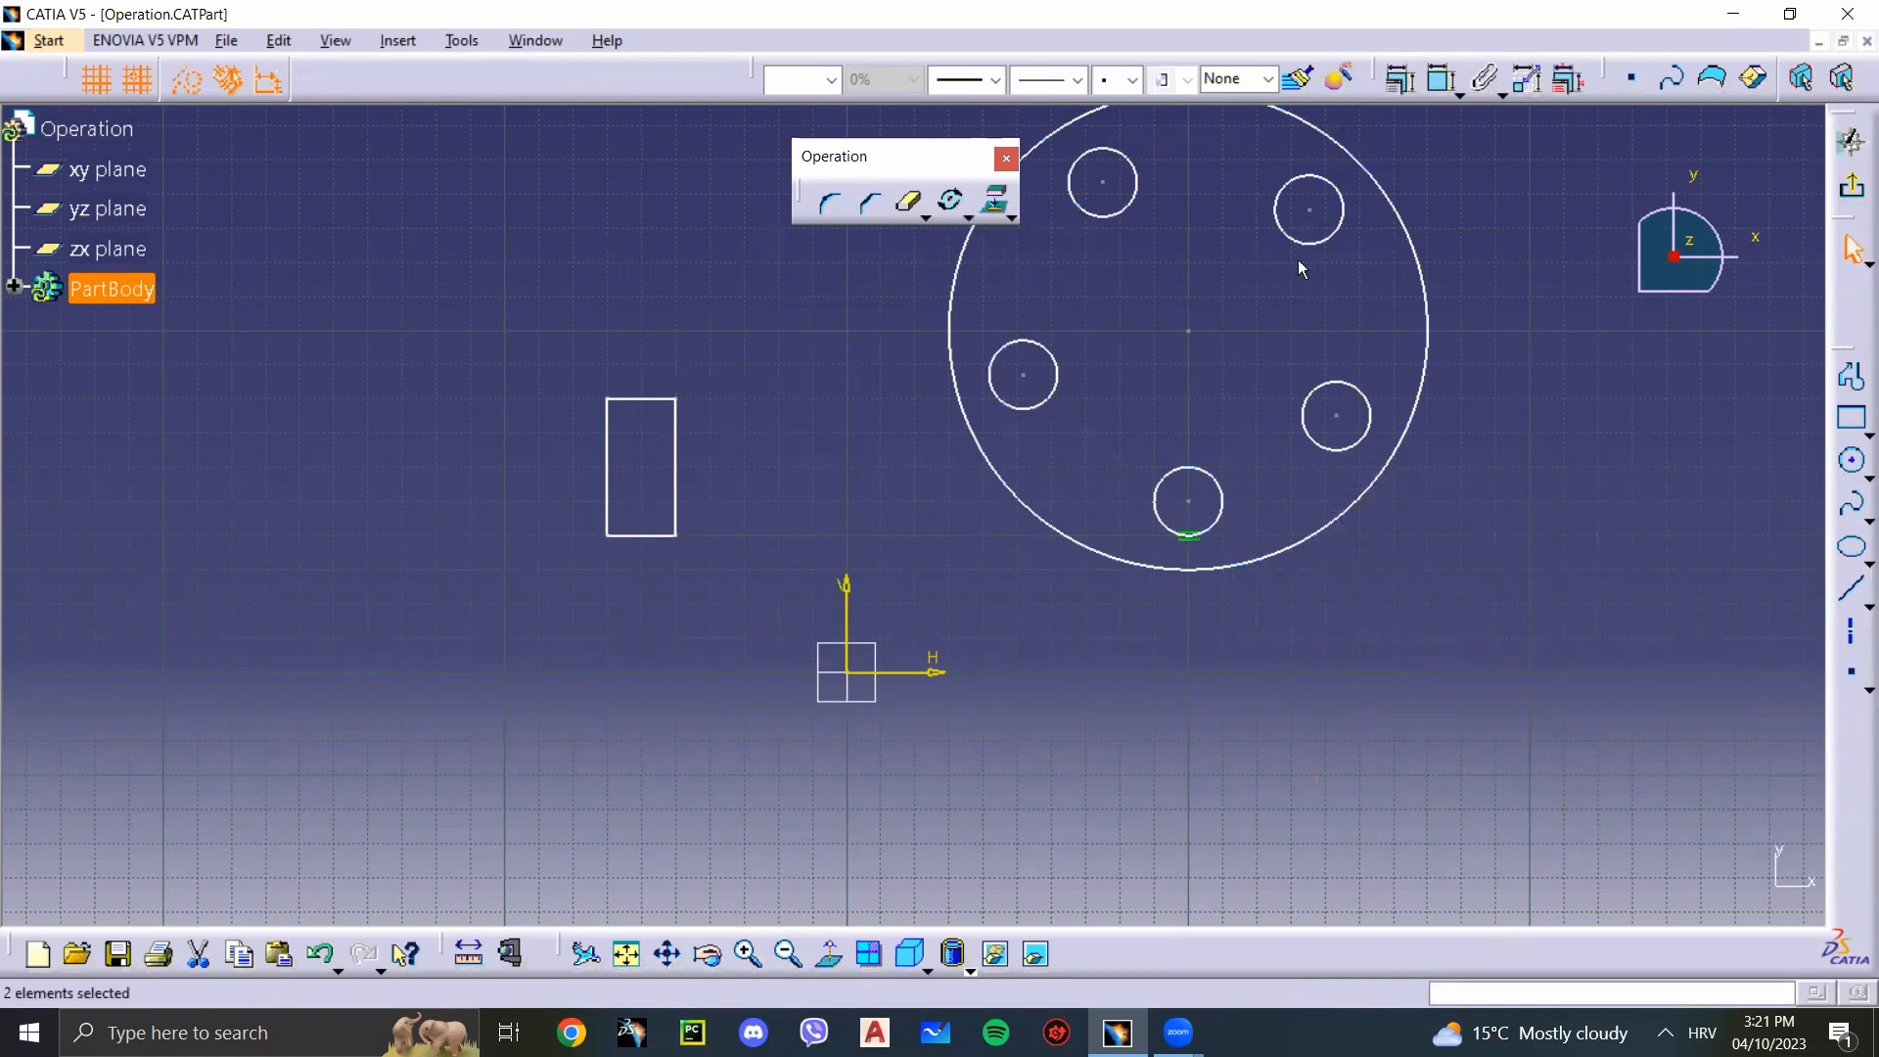
{"action": "left_click", "coordinate": [1321, 241]}
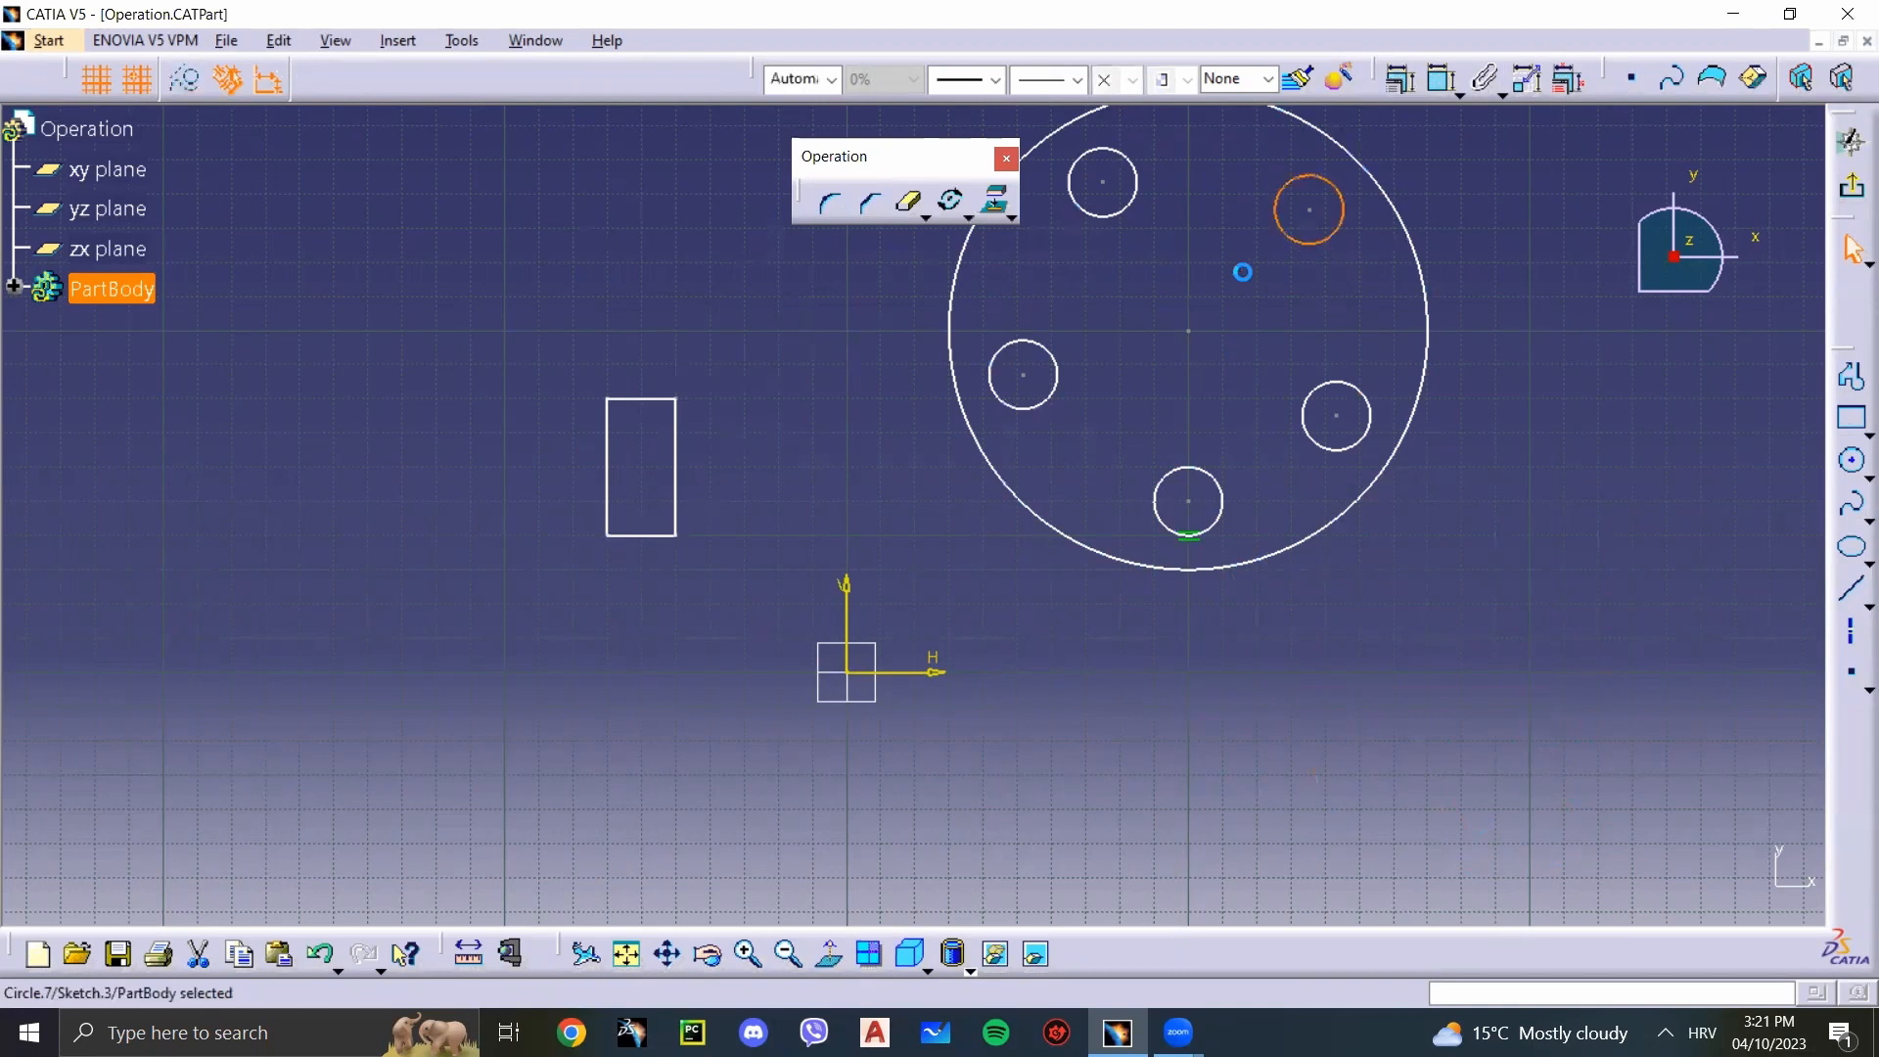
{"action": "left_click", "coordinate": [1125, 211]}
{"action": "left_click", "coordinate": [1056, 364]}
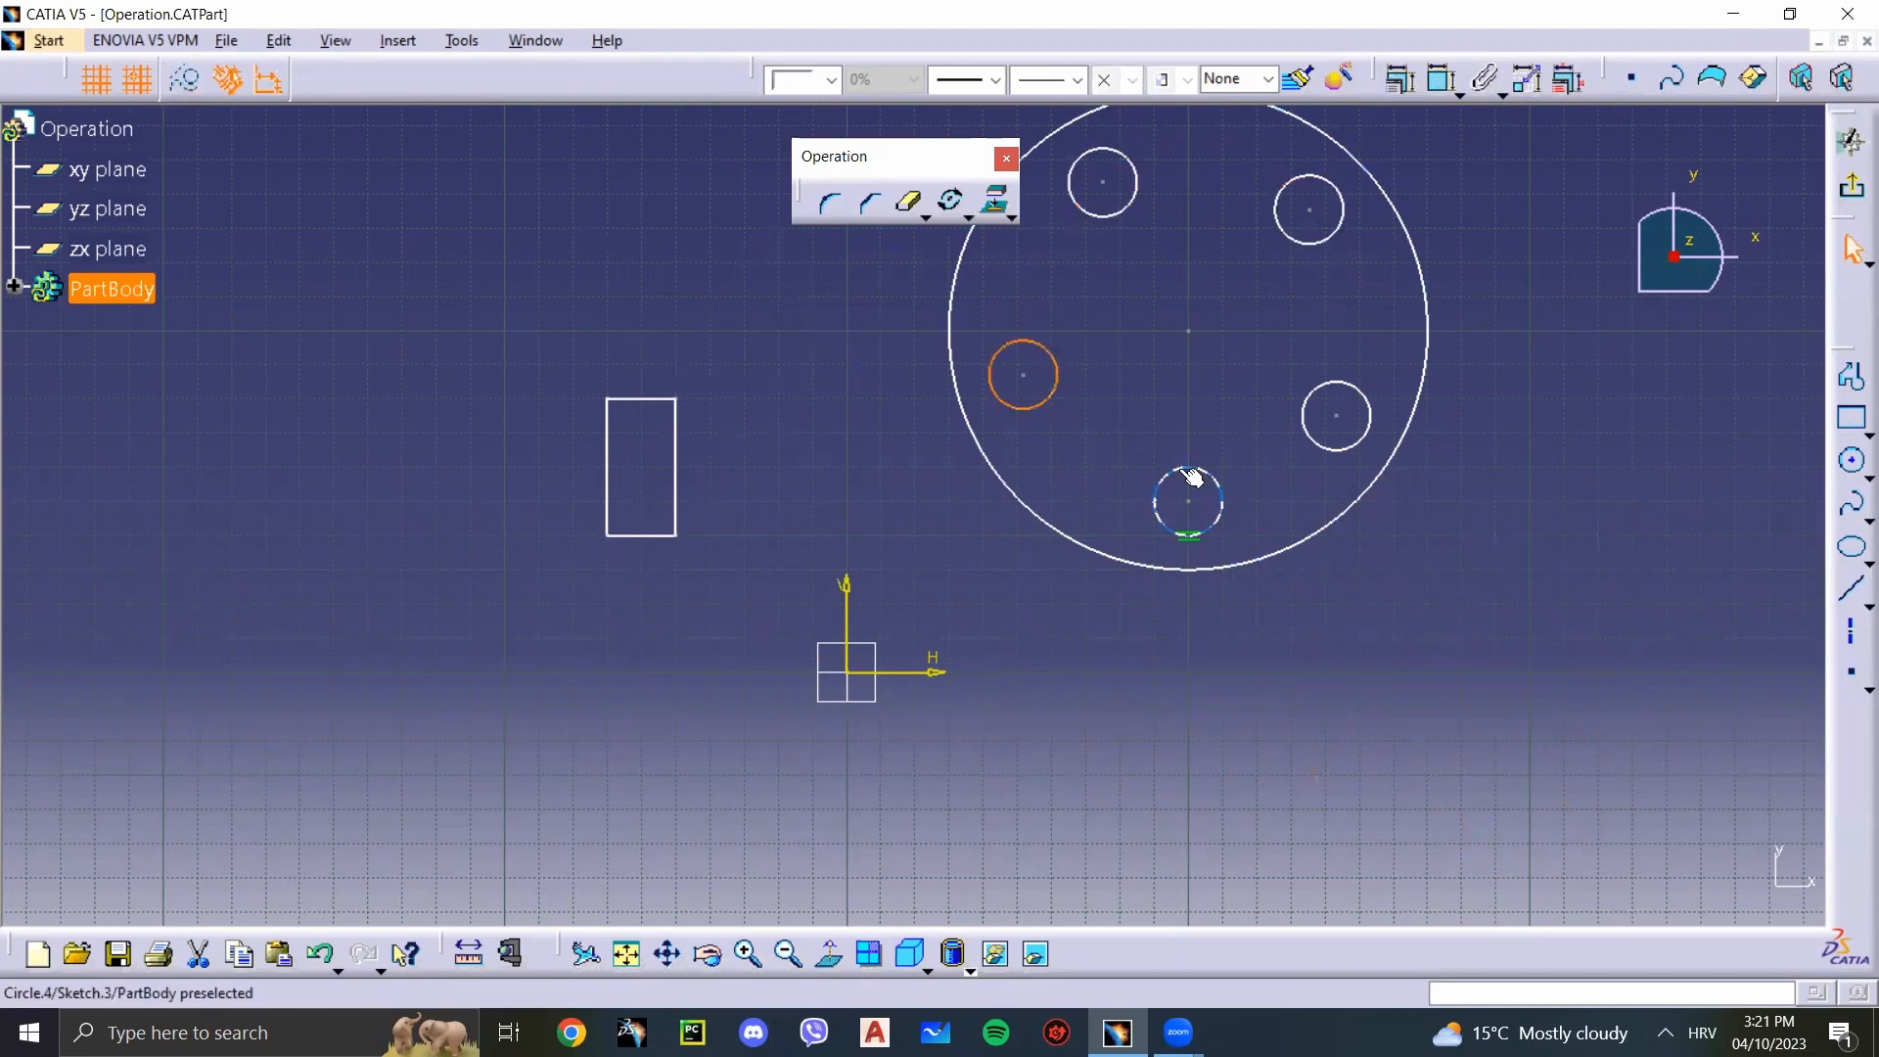
{"action": "left_click", "coordinate": [1191, 476]}
{"action": "left_click", "coordinate": [1306, 400]}
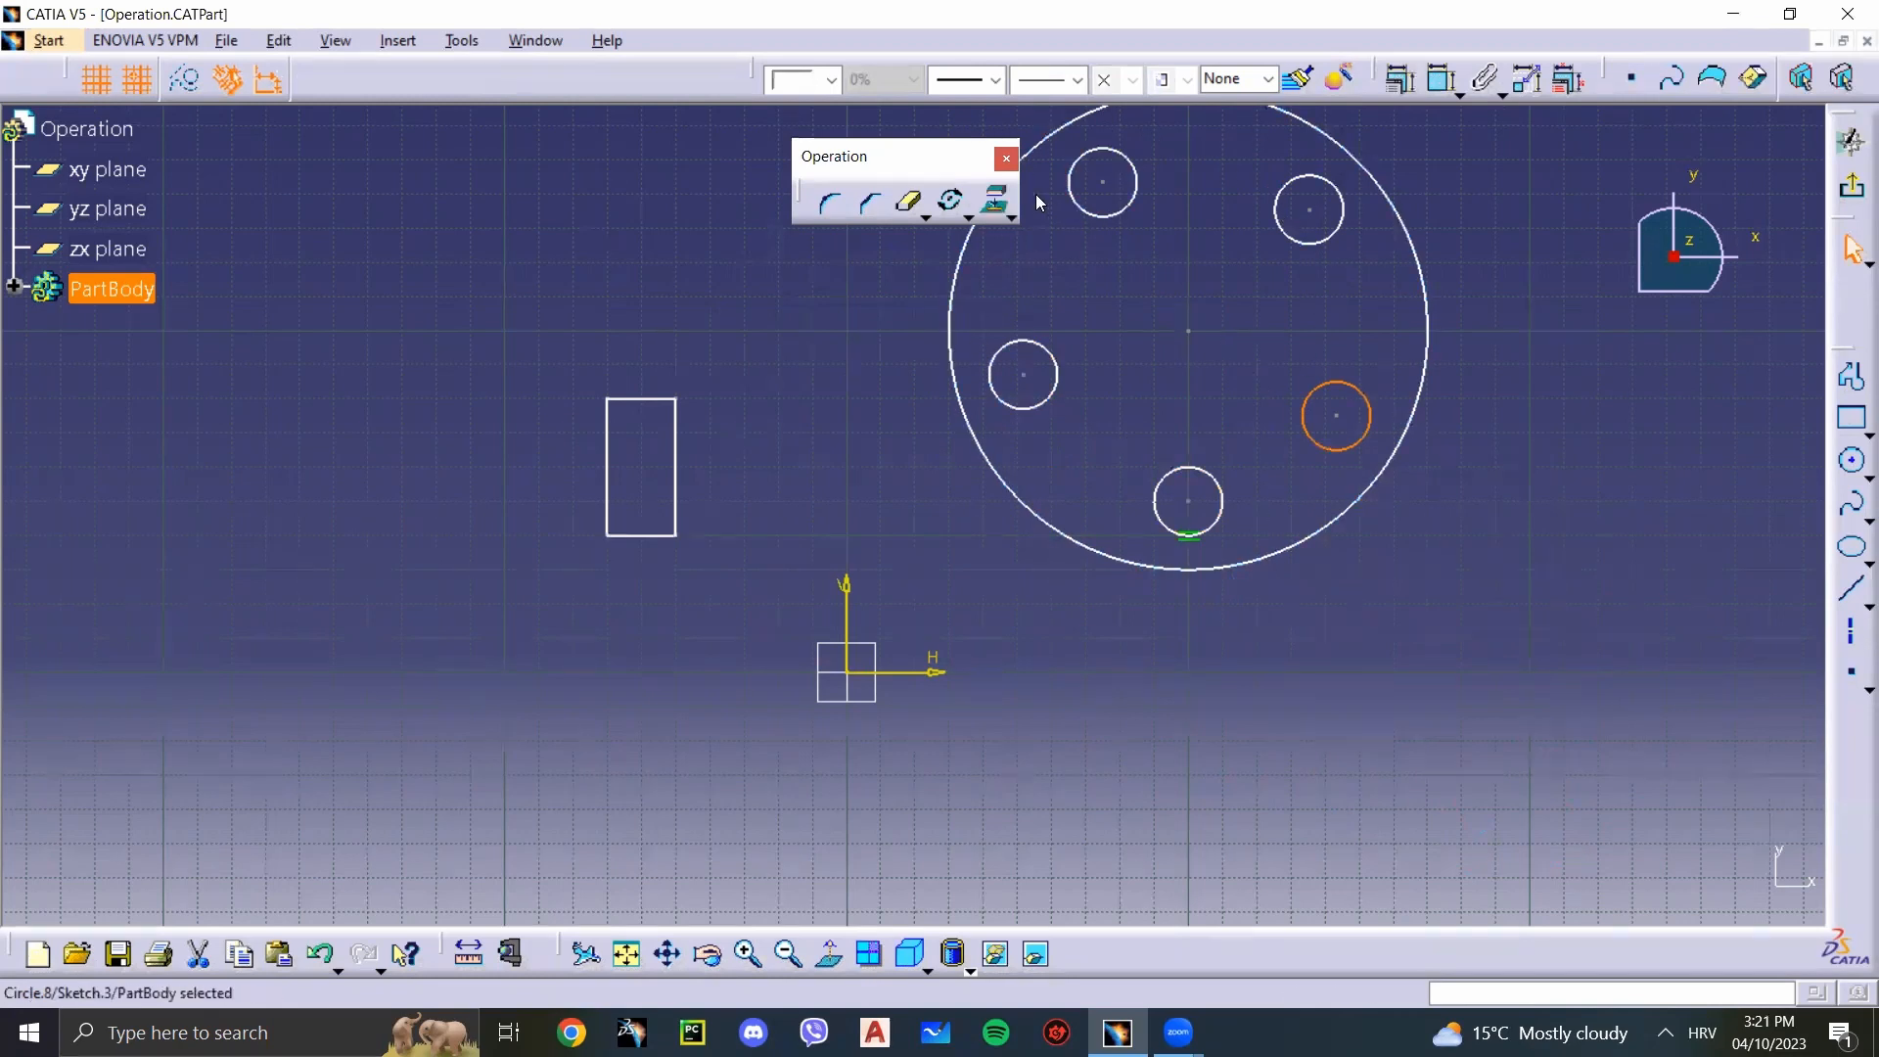
{"action": "left_click", "coordinate": [1158, 583]}
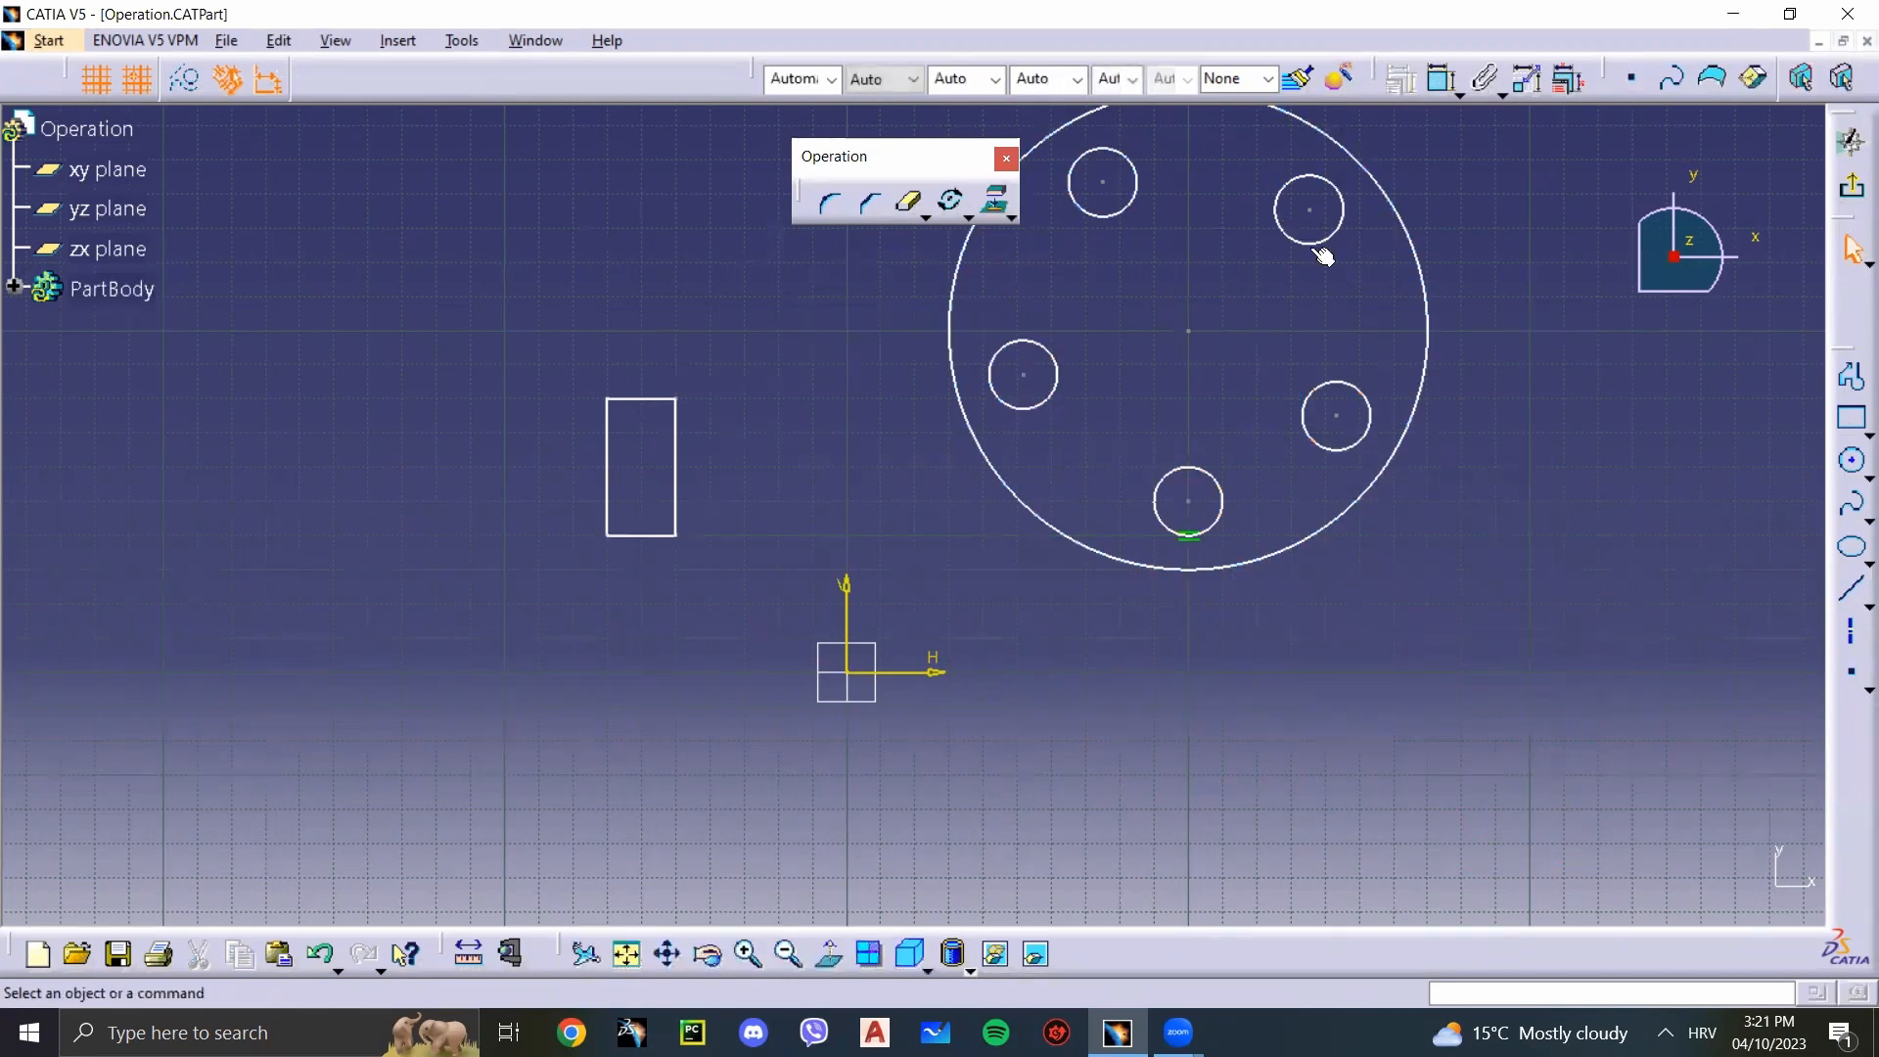
Step: Delete the large circle together with the five small circles inside it
{"action": "mouse_move", "coordinate": [1278, 375]}
{"action": "middle_mouse_down"}
{"action": "mouse_move", "coordinate": [1229, 423]}
{"action": "mouse_move", "coordinate": [985, 314]}
{"action": "mouse_move", "coordinate": [958, 228]}
{"action": "middle_mouse_up"}
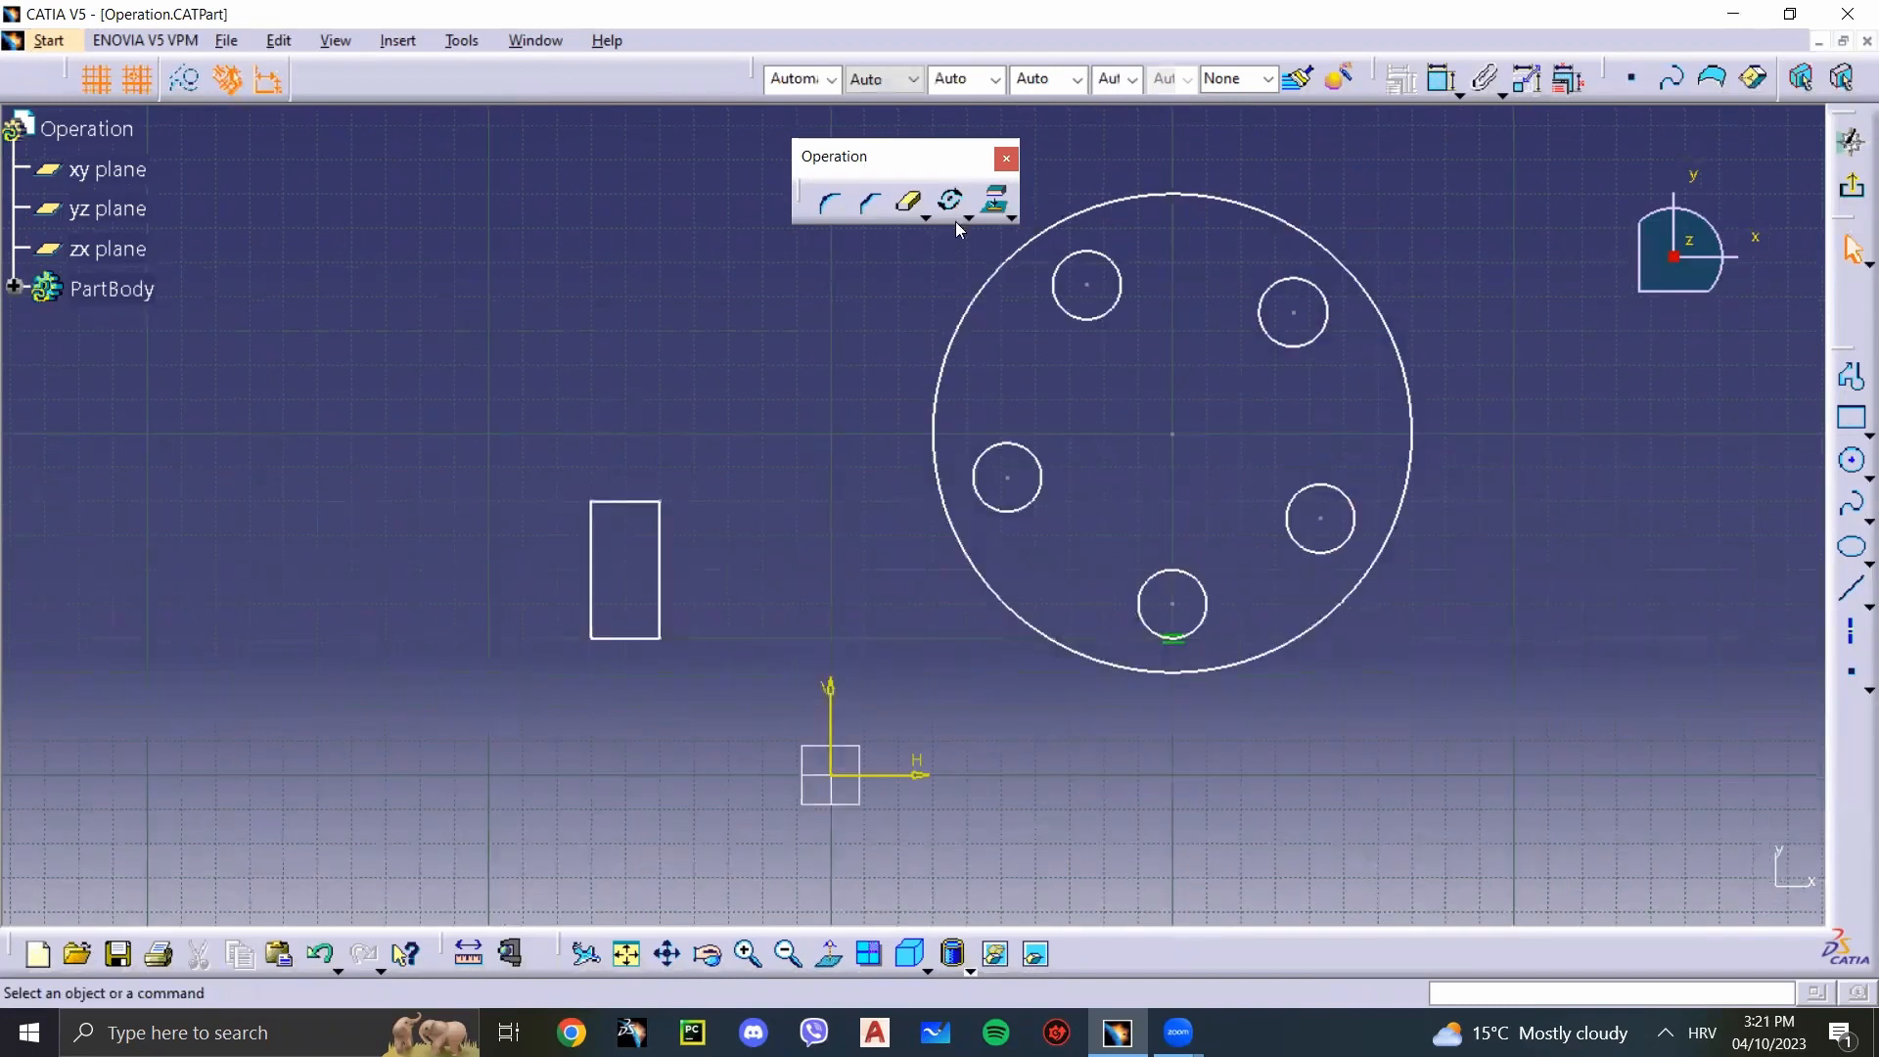
{"action": "left_click_drag", "start_coordinate": [1526, 739], "coordinate": [660, 140]}
{"action": "key", "text": "Delete"}
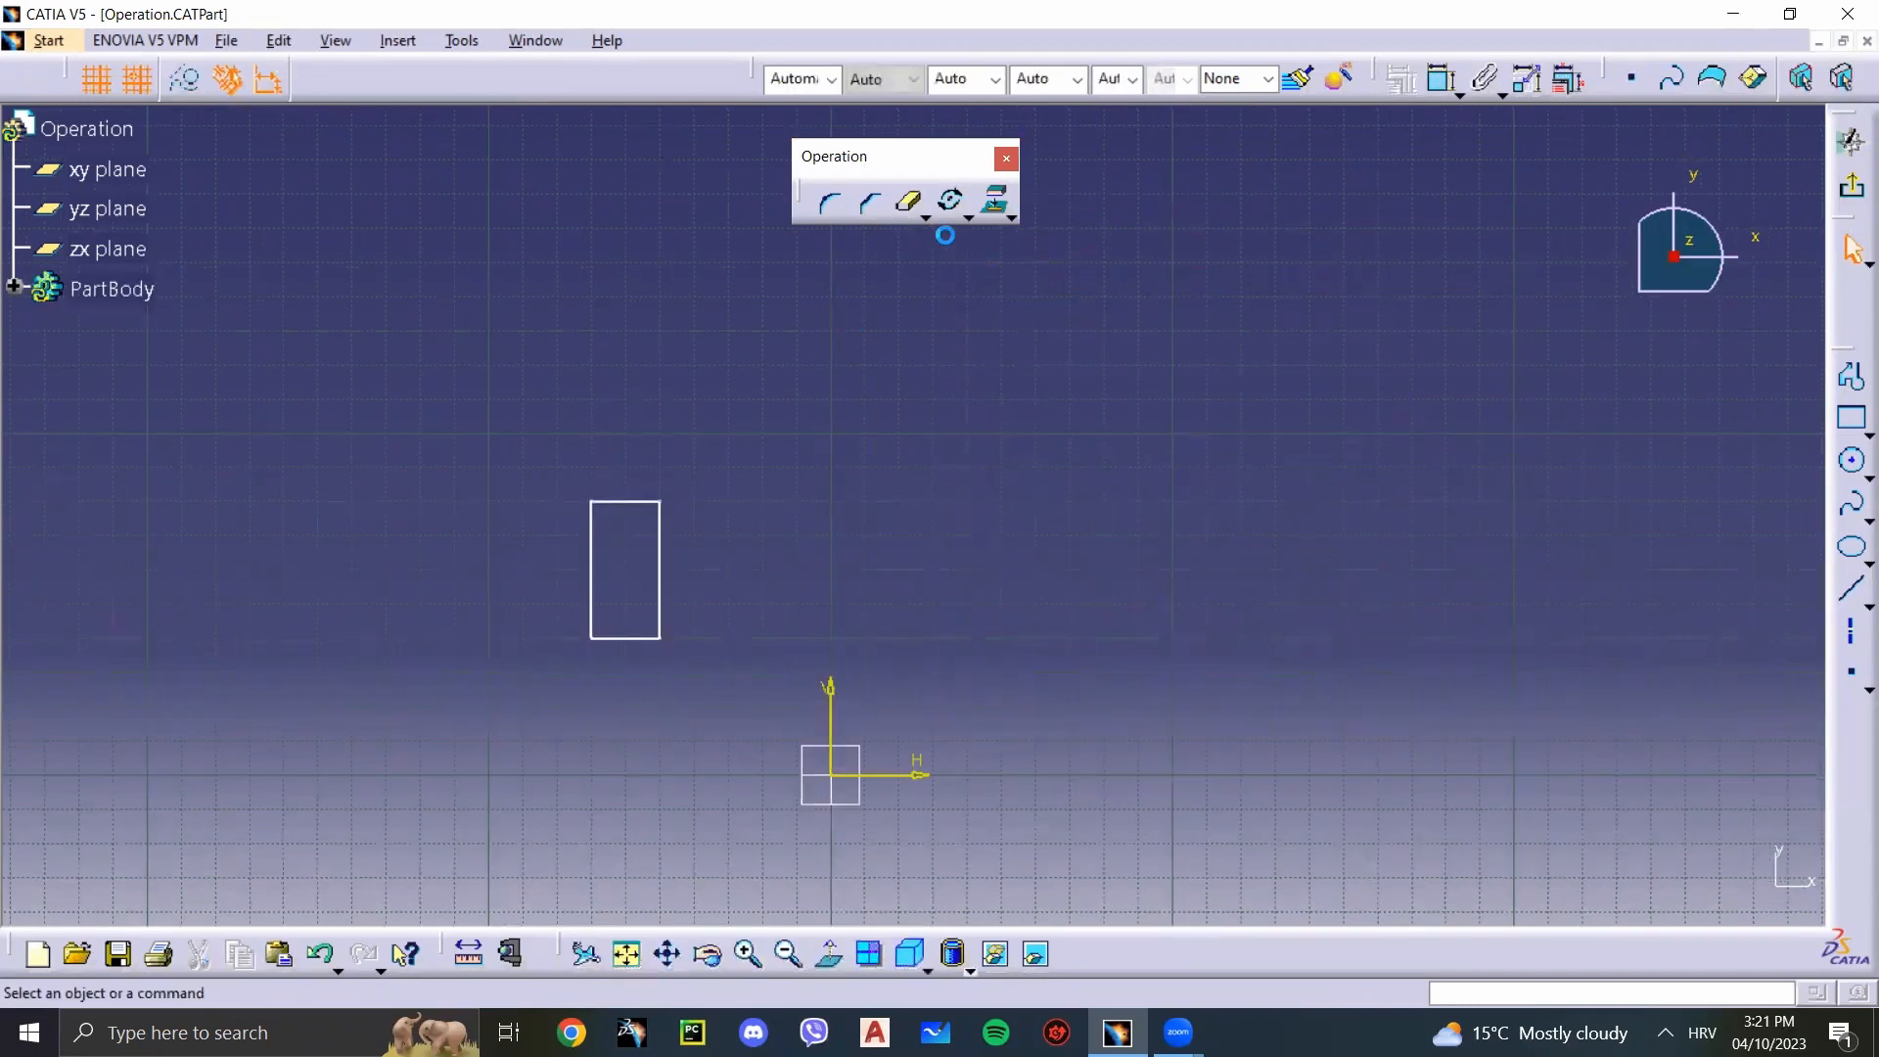
{"action": "left_click", "coordinate": [952, 202]}
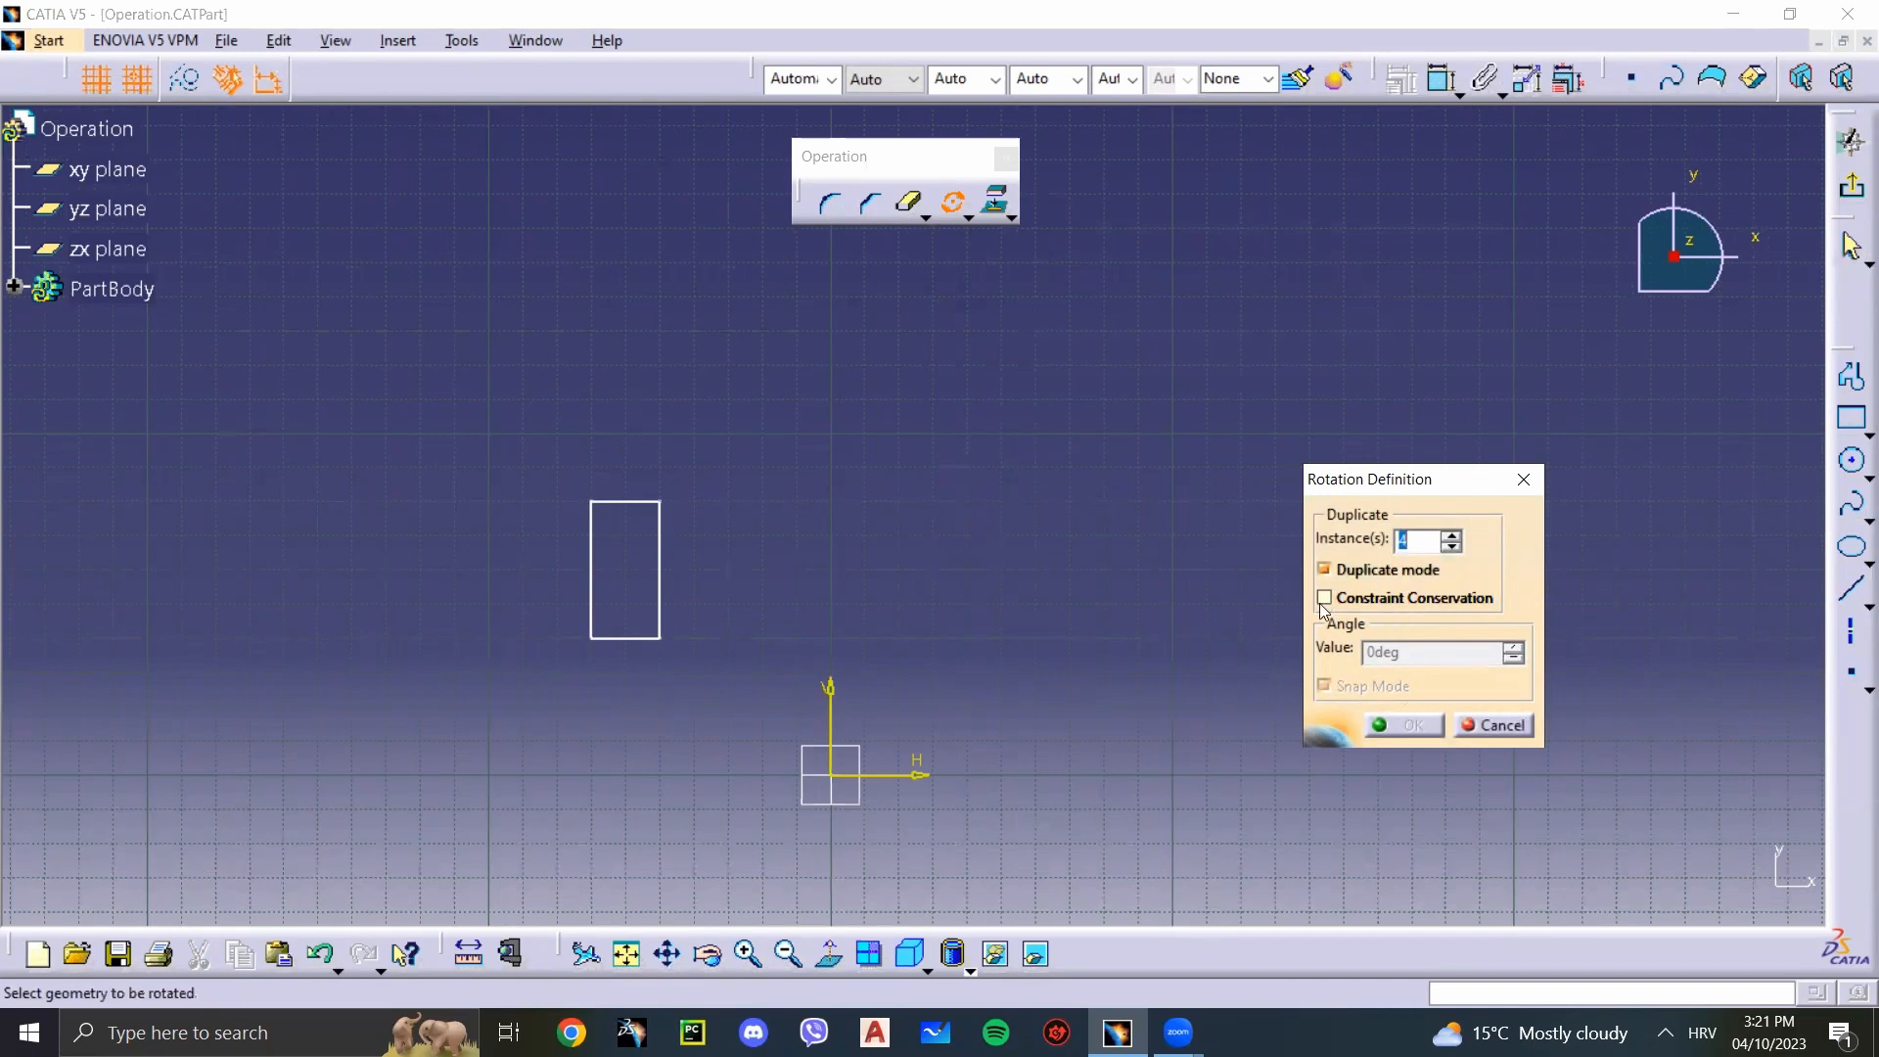
{"action": "left_click", "coordinate": [1490, 723]}
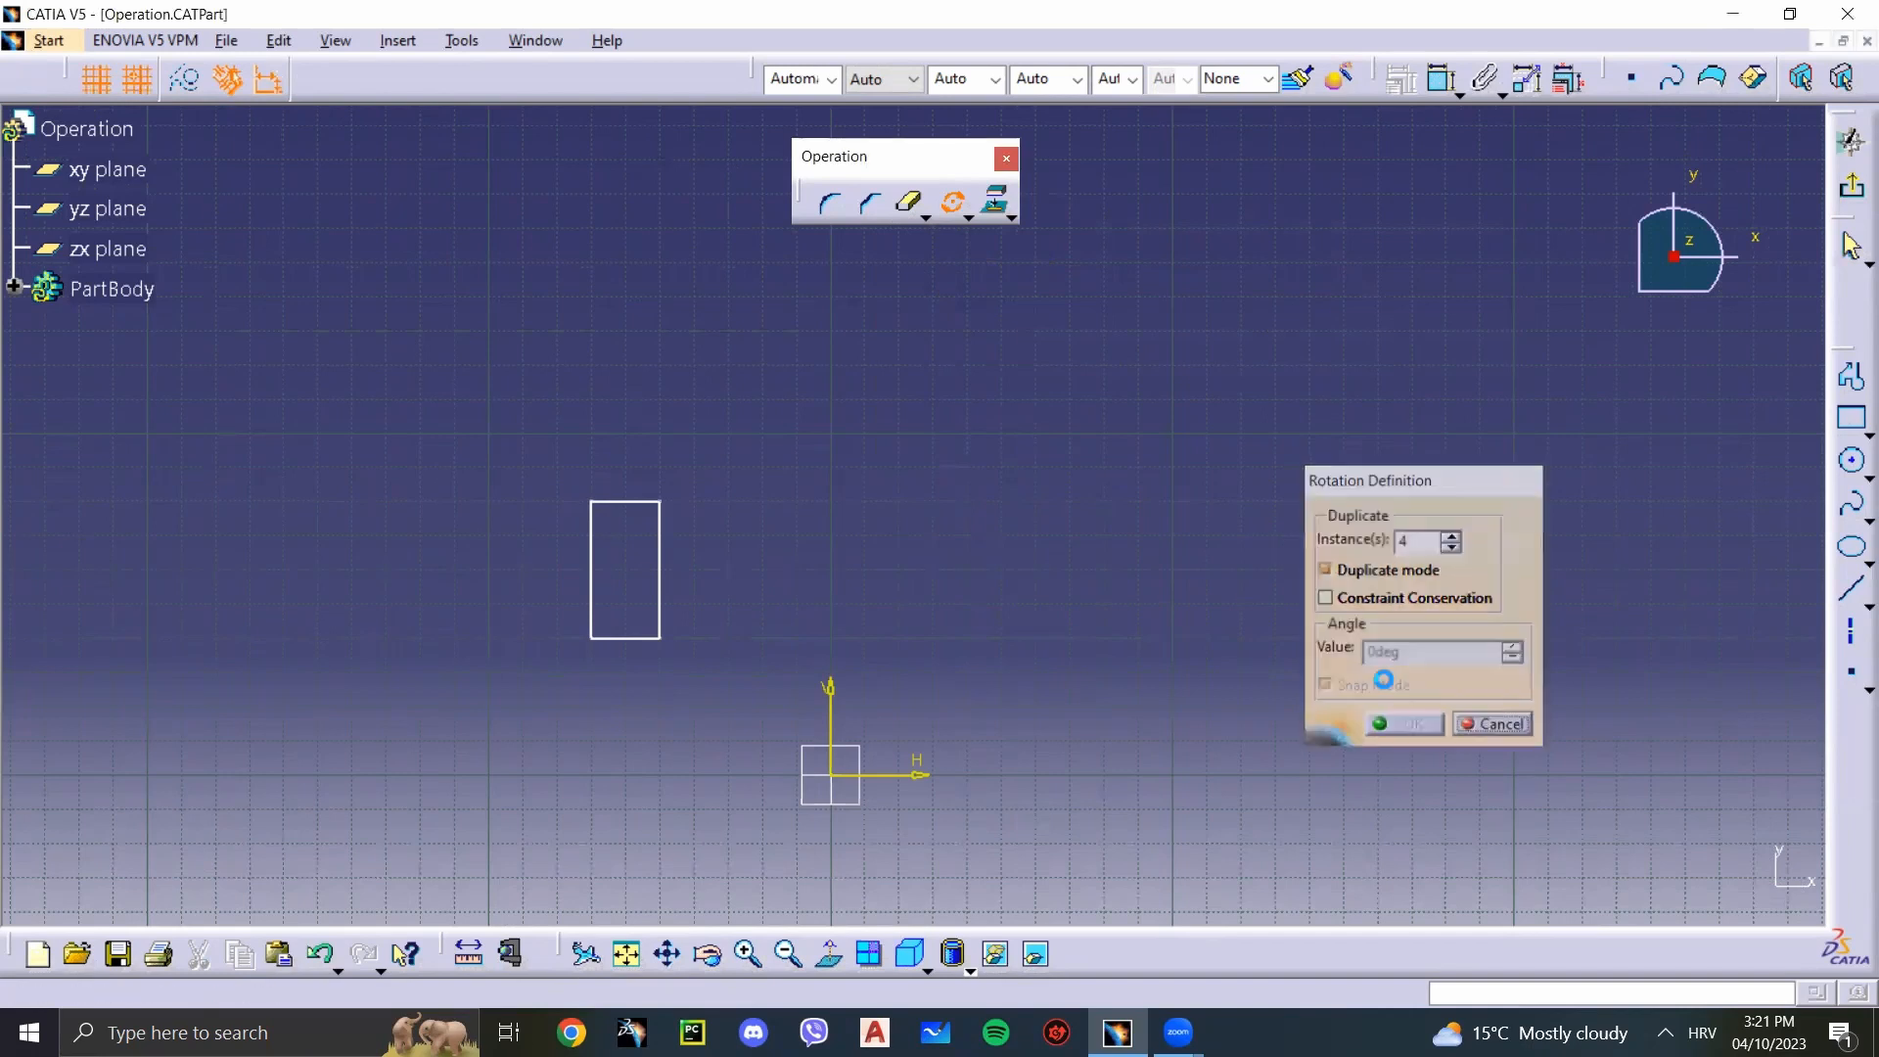
{"action": "left_click", "coordinate": [968, 223]}
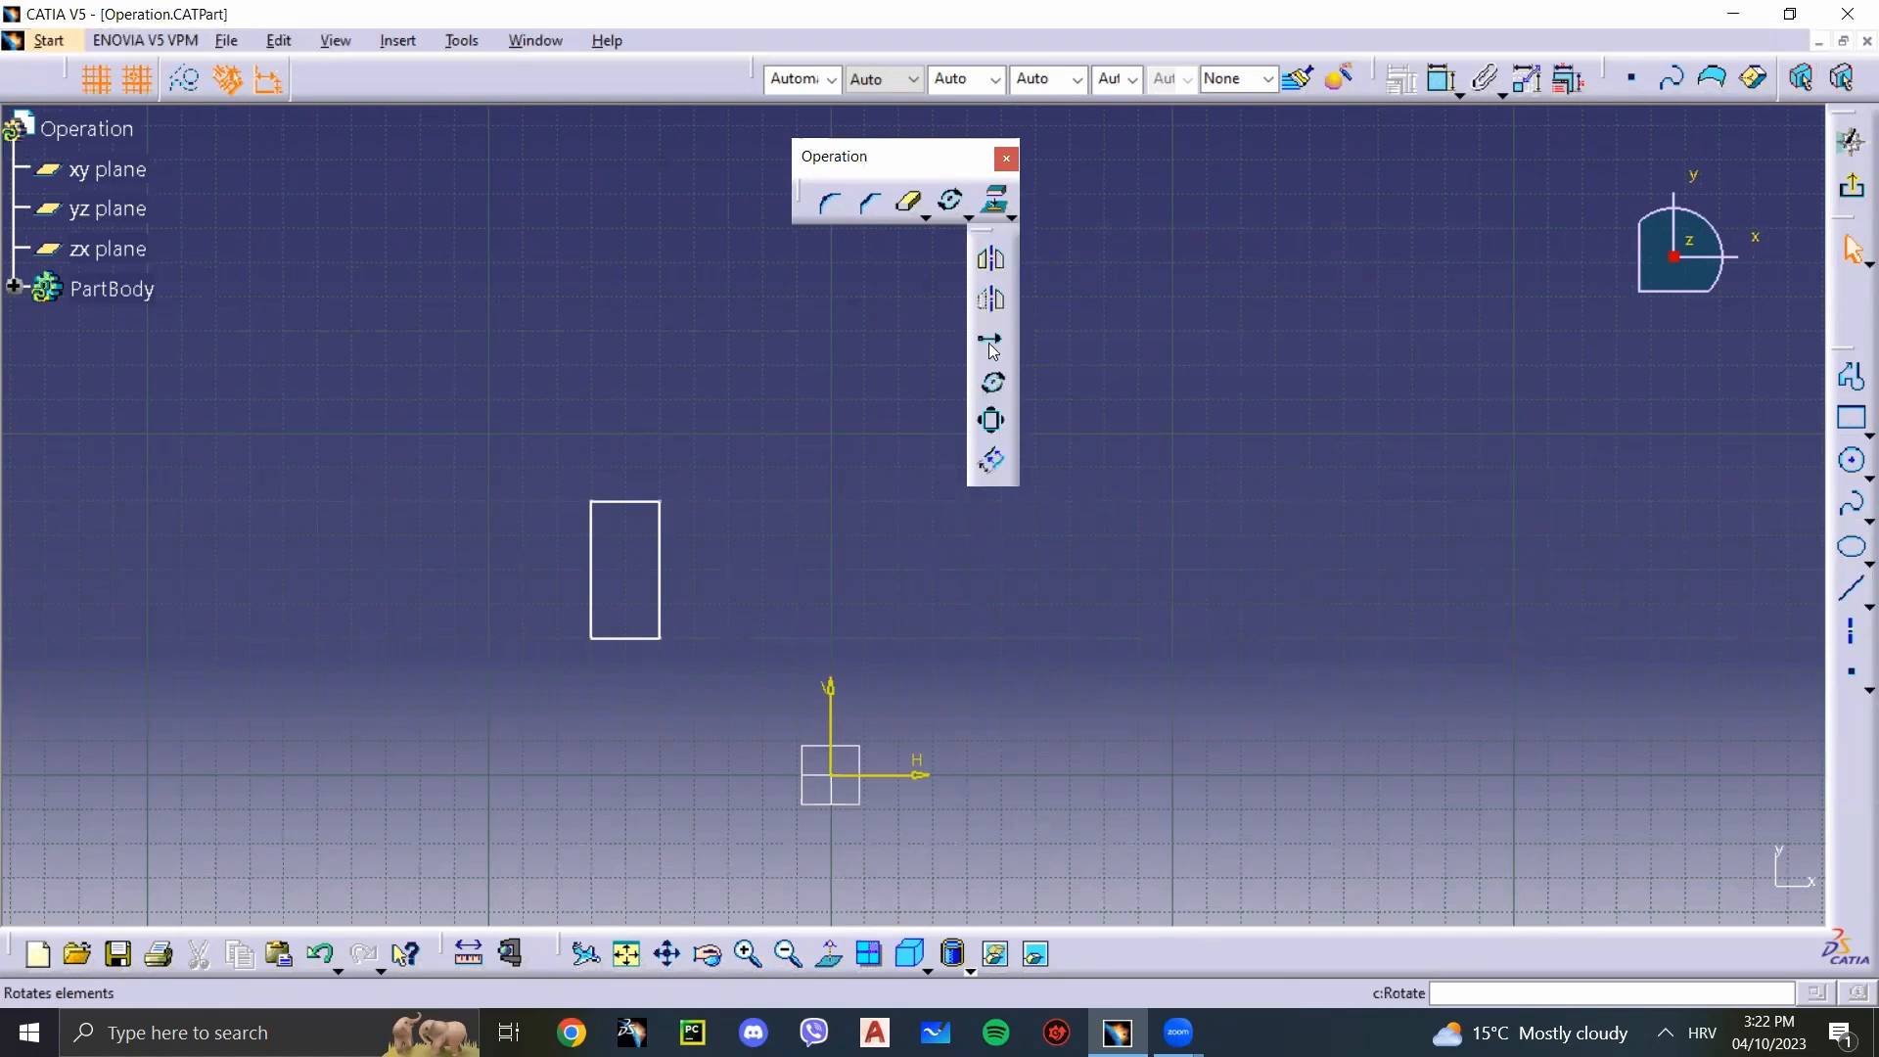
{"action": "left_click", "coordinate": [991, 342]}
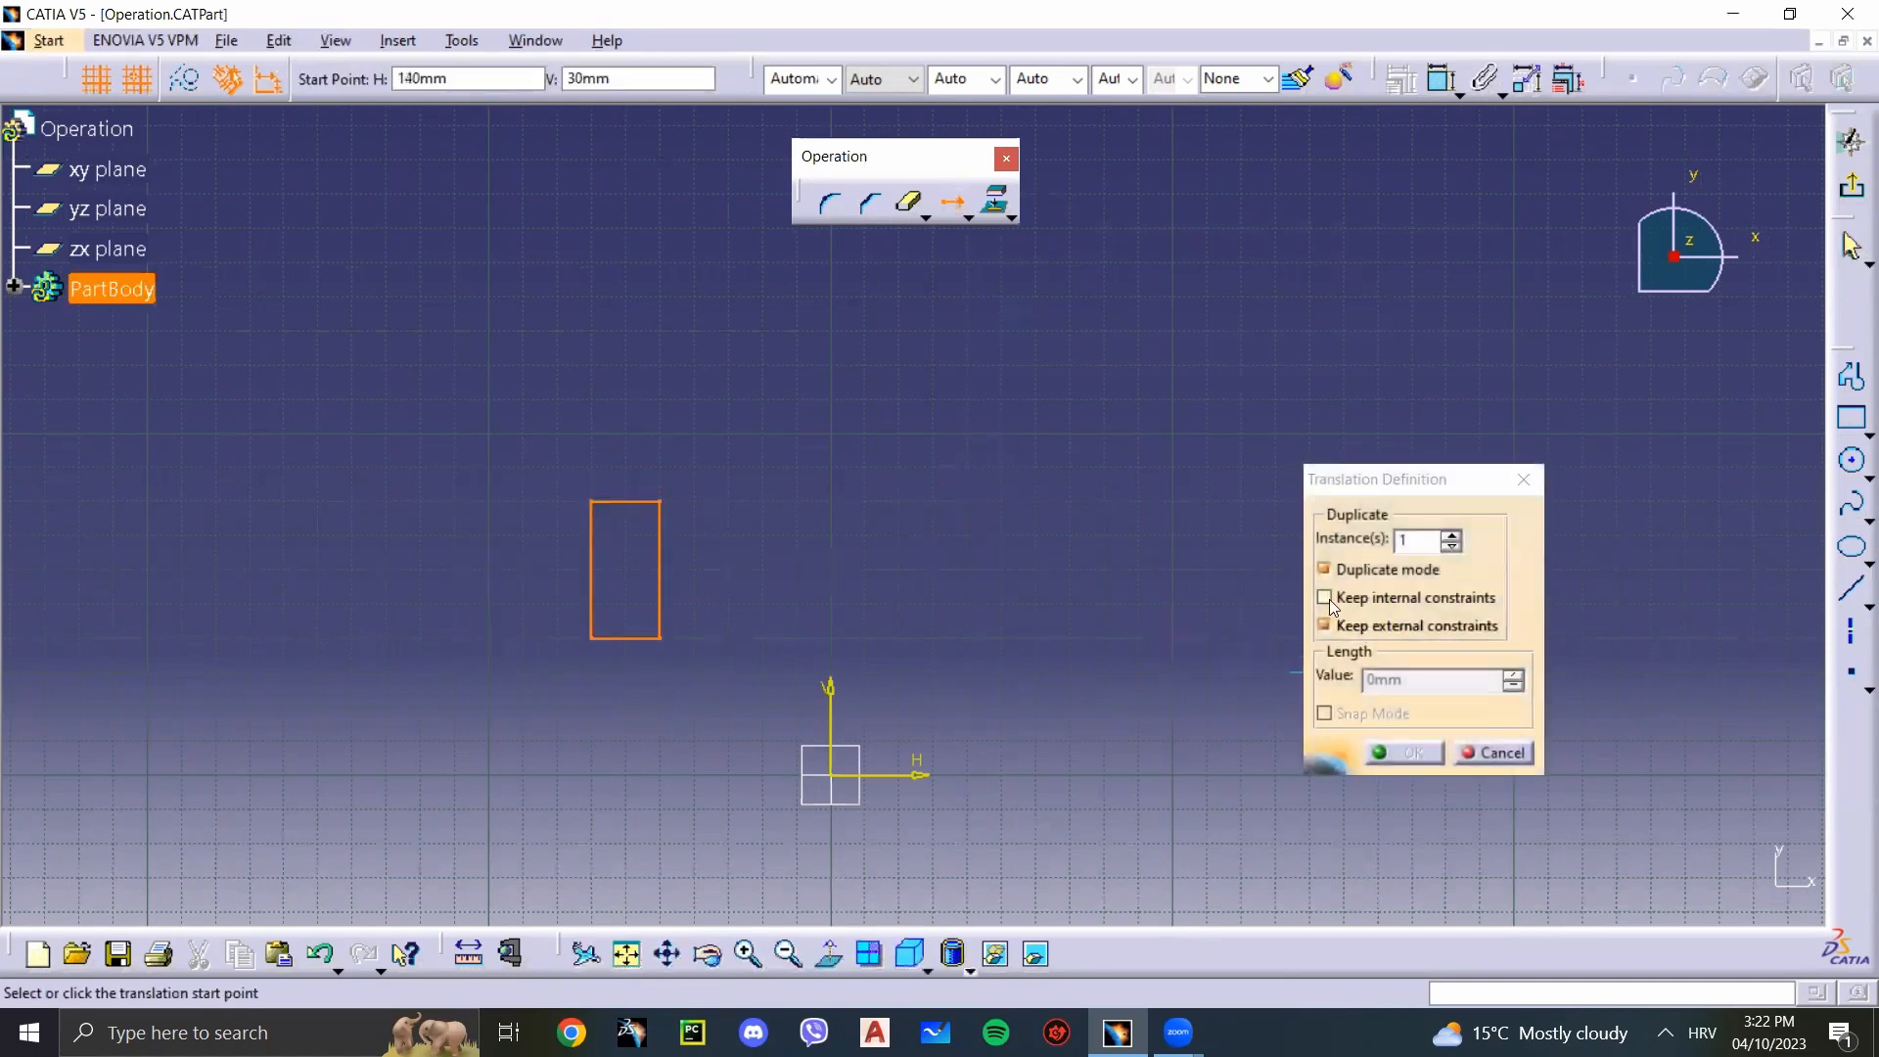
{"action": "left_click", "coordinate": [1327, 598]}
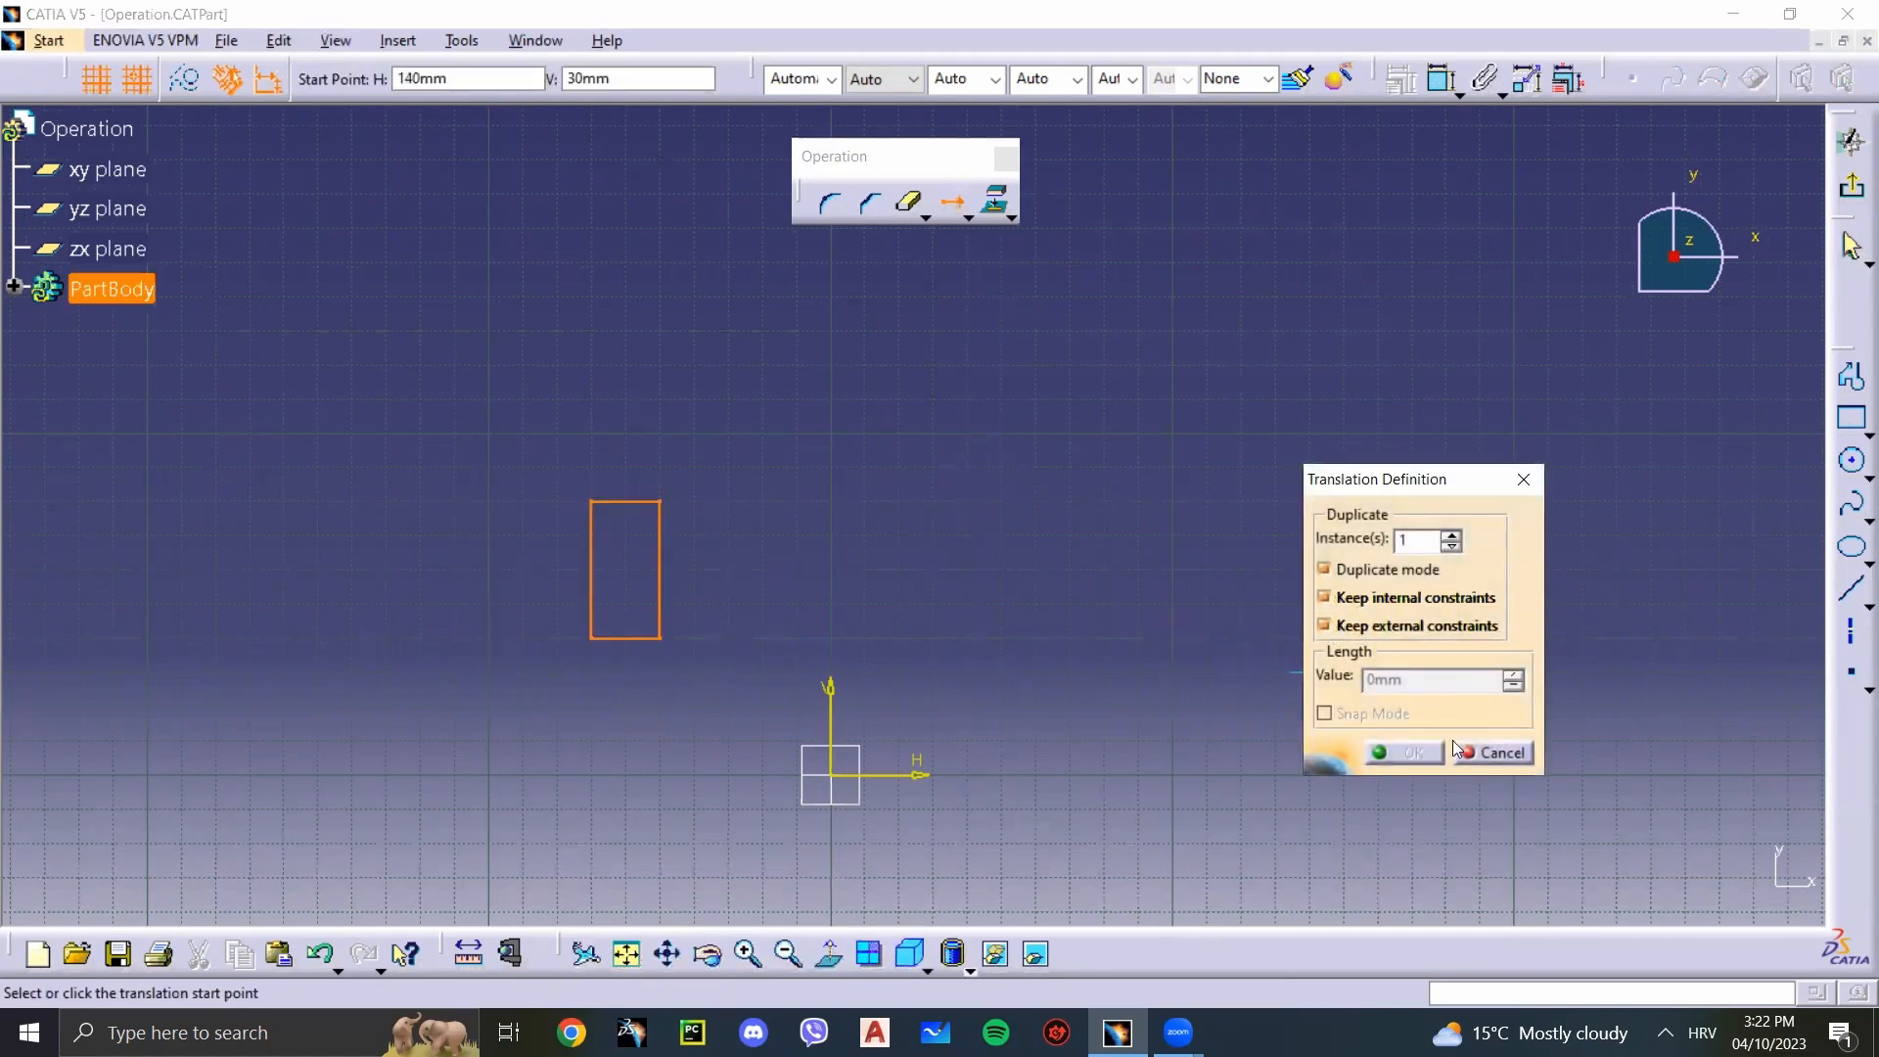
{"action": "left_click", "coordinate": [1478, 753]}
Step: Scale the rectangle about its centre by a factor of 2, keeping the original with Duplicate mode and Conservation of the constraints on
{"action": "left_click", "coordinate": [968, 218]}
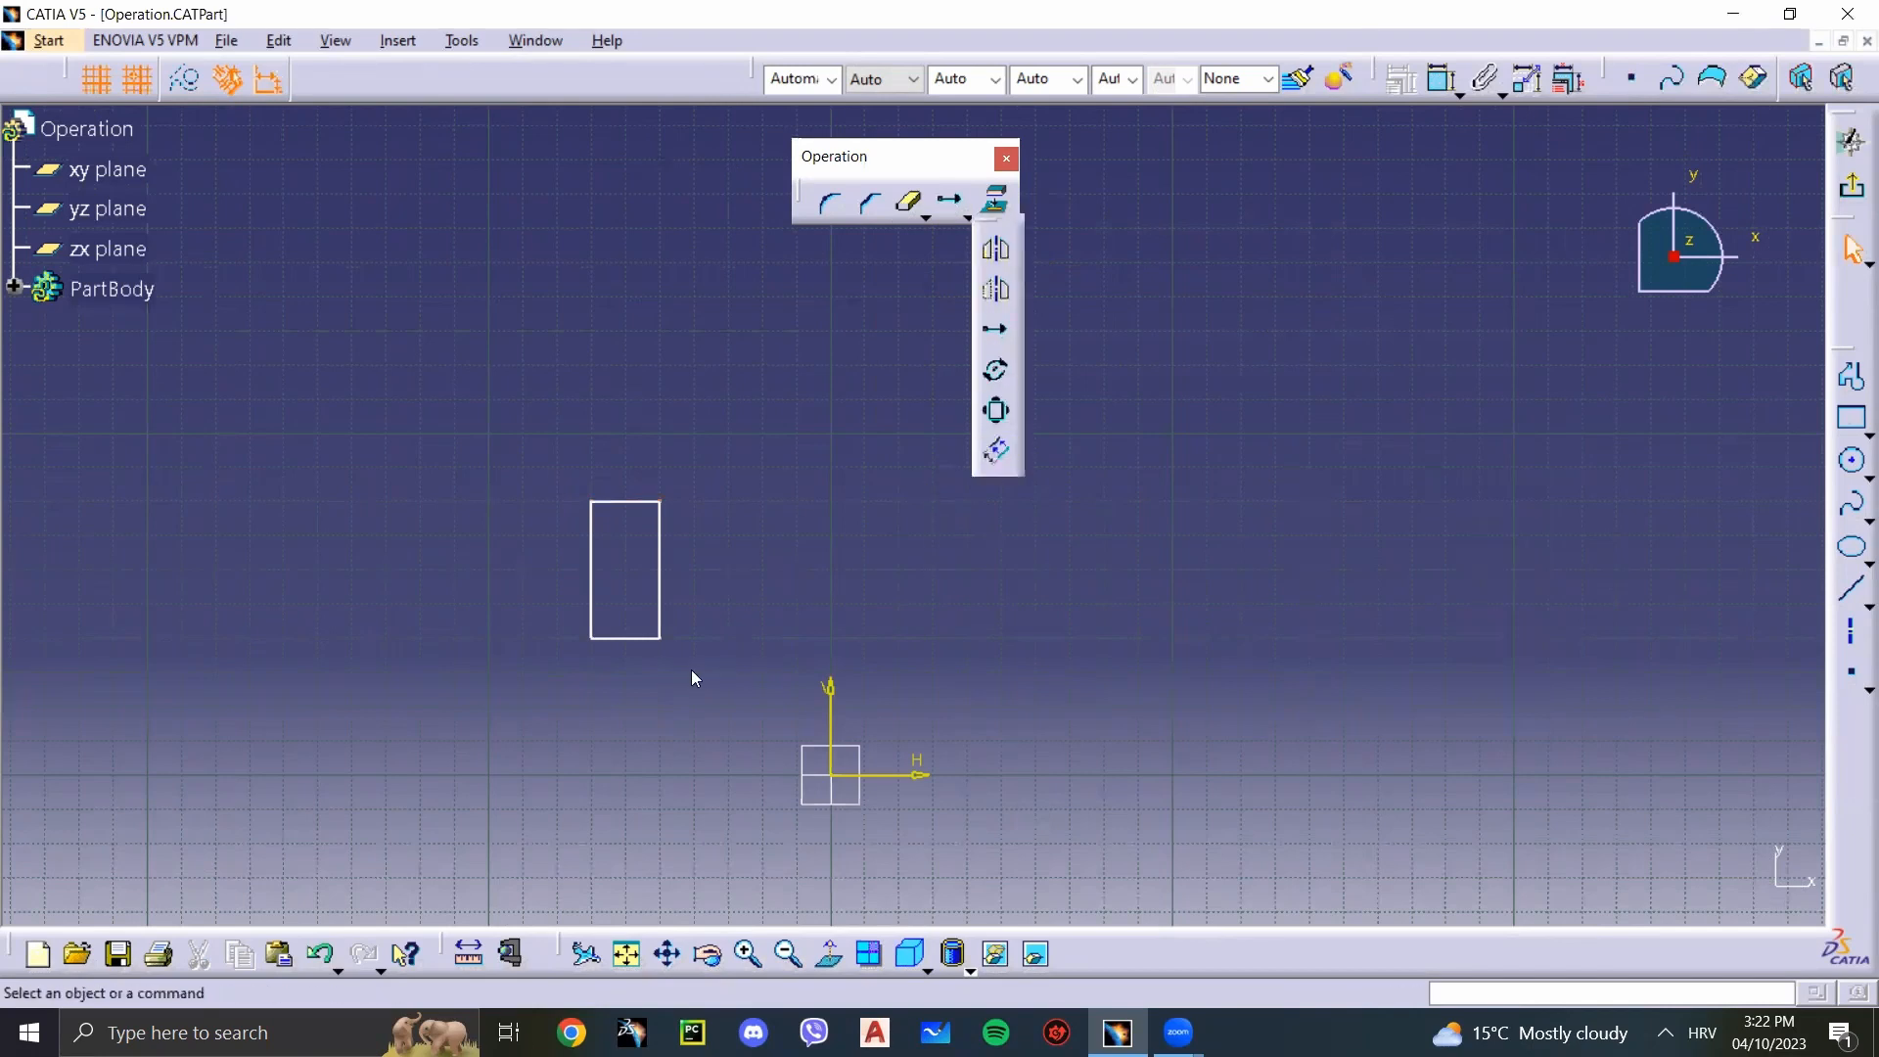
{"action": "left_click", "coordinate": [963, 215]}
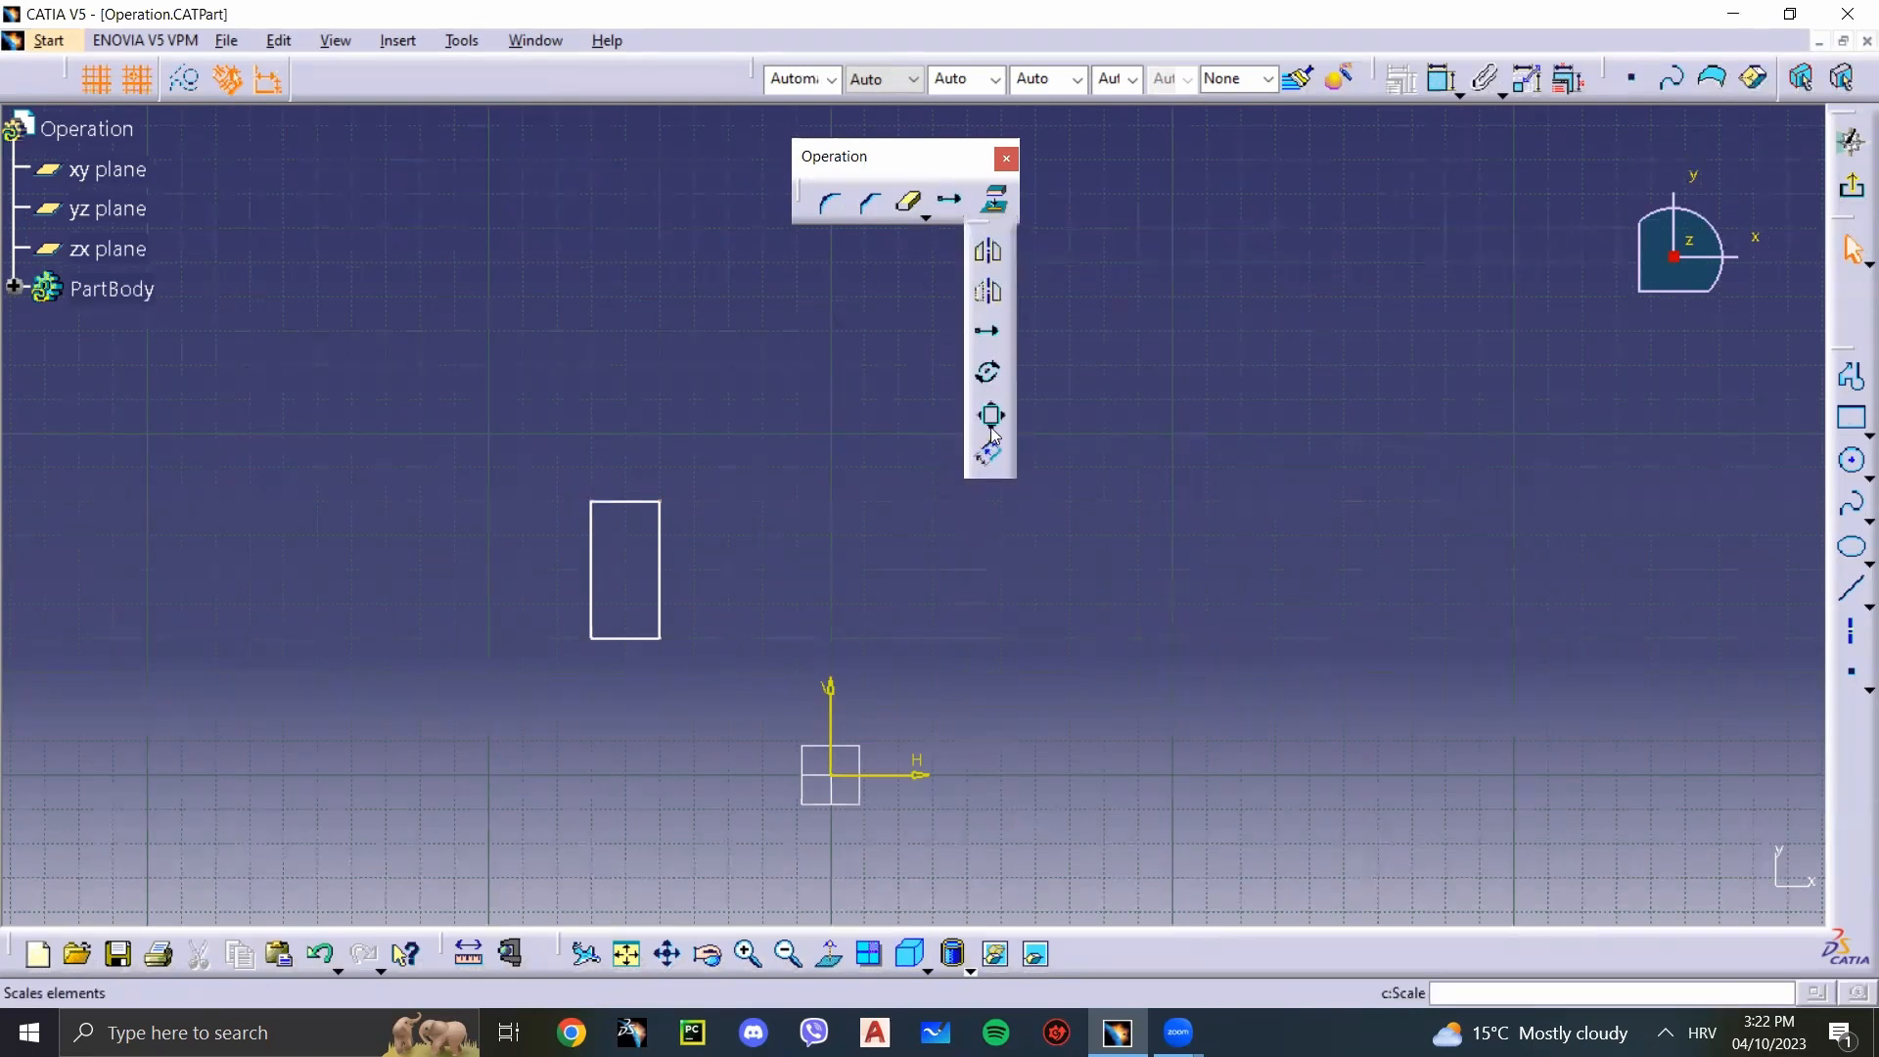
{"action": "left_click", "coordinate": [987, 412]}
{"action": "left_click_drag", "start_coordinate": [721, 673], "coordinate": [475, 433]}
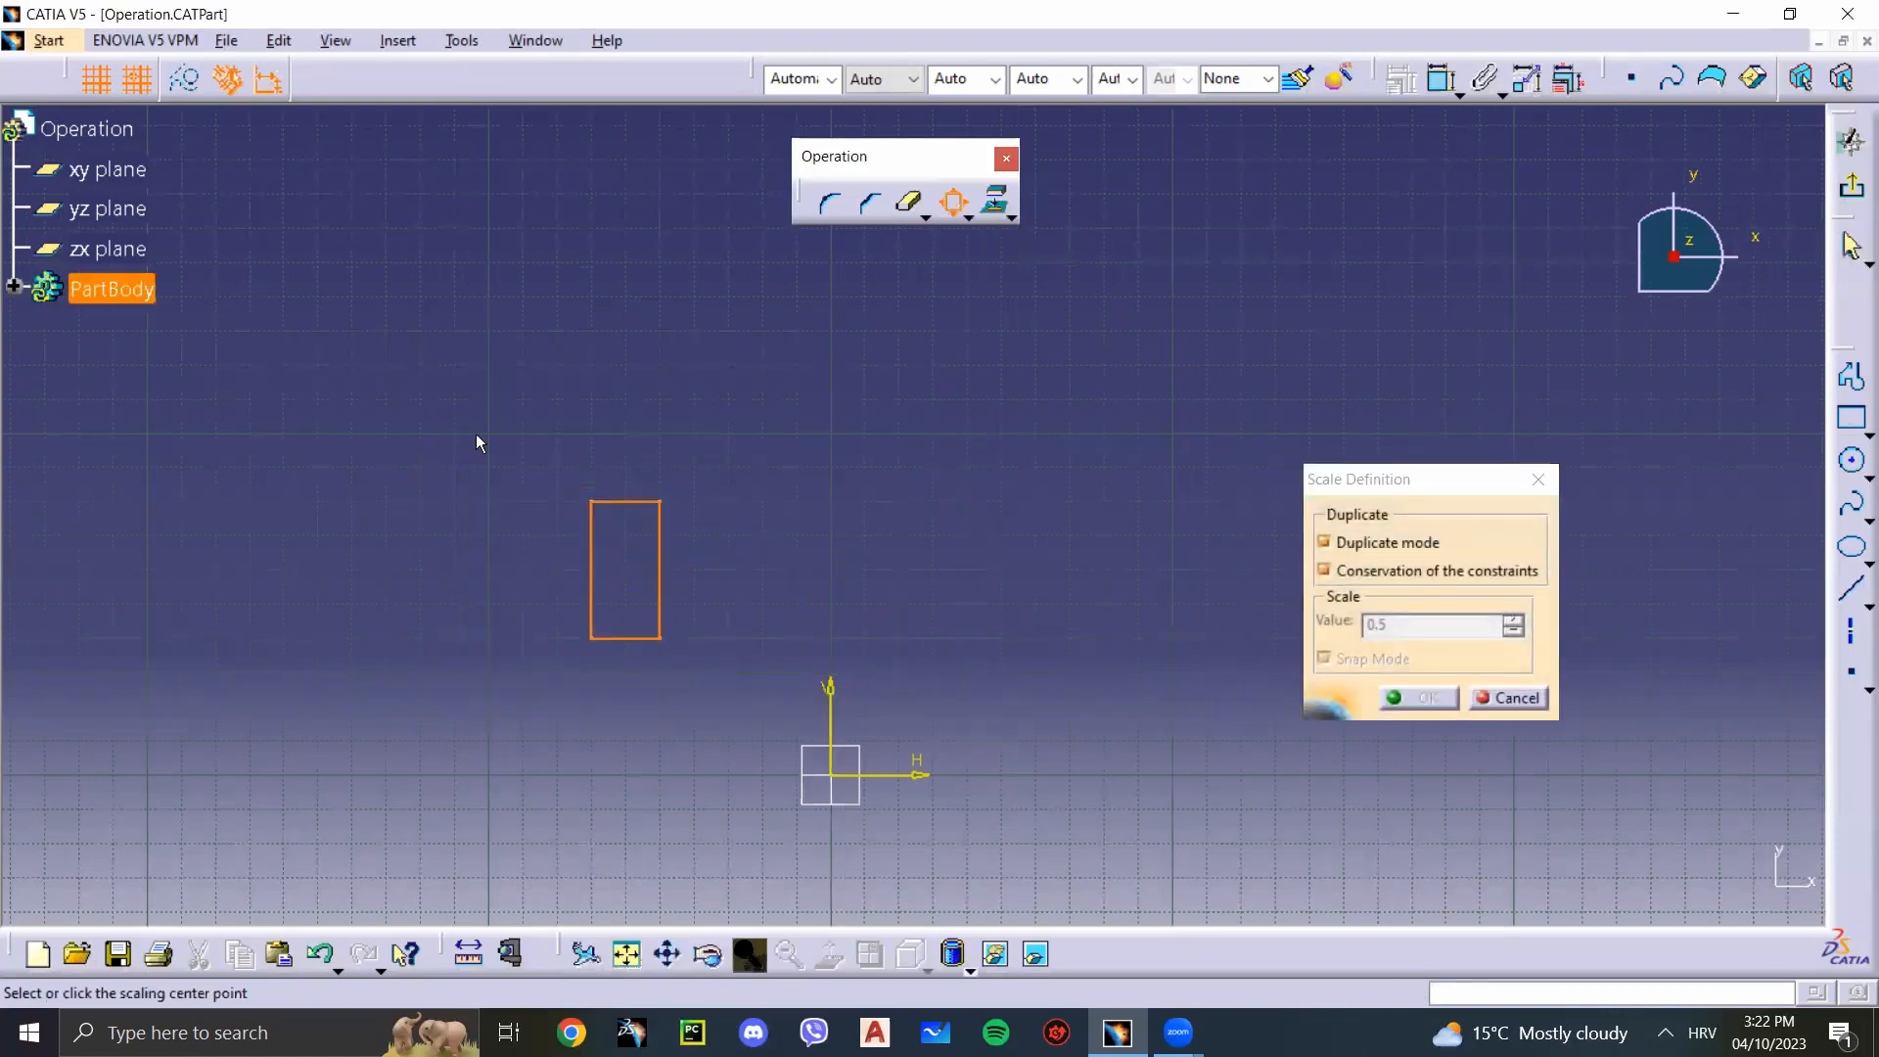
{"action": "left_click", "coordinate": [625, 578]}
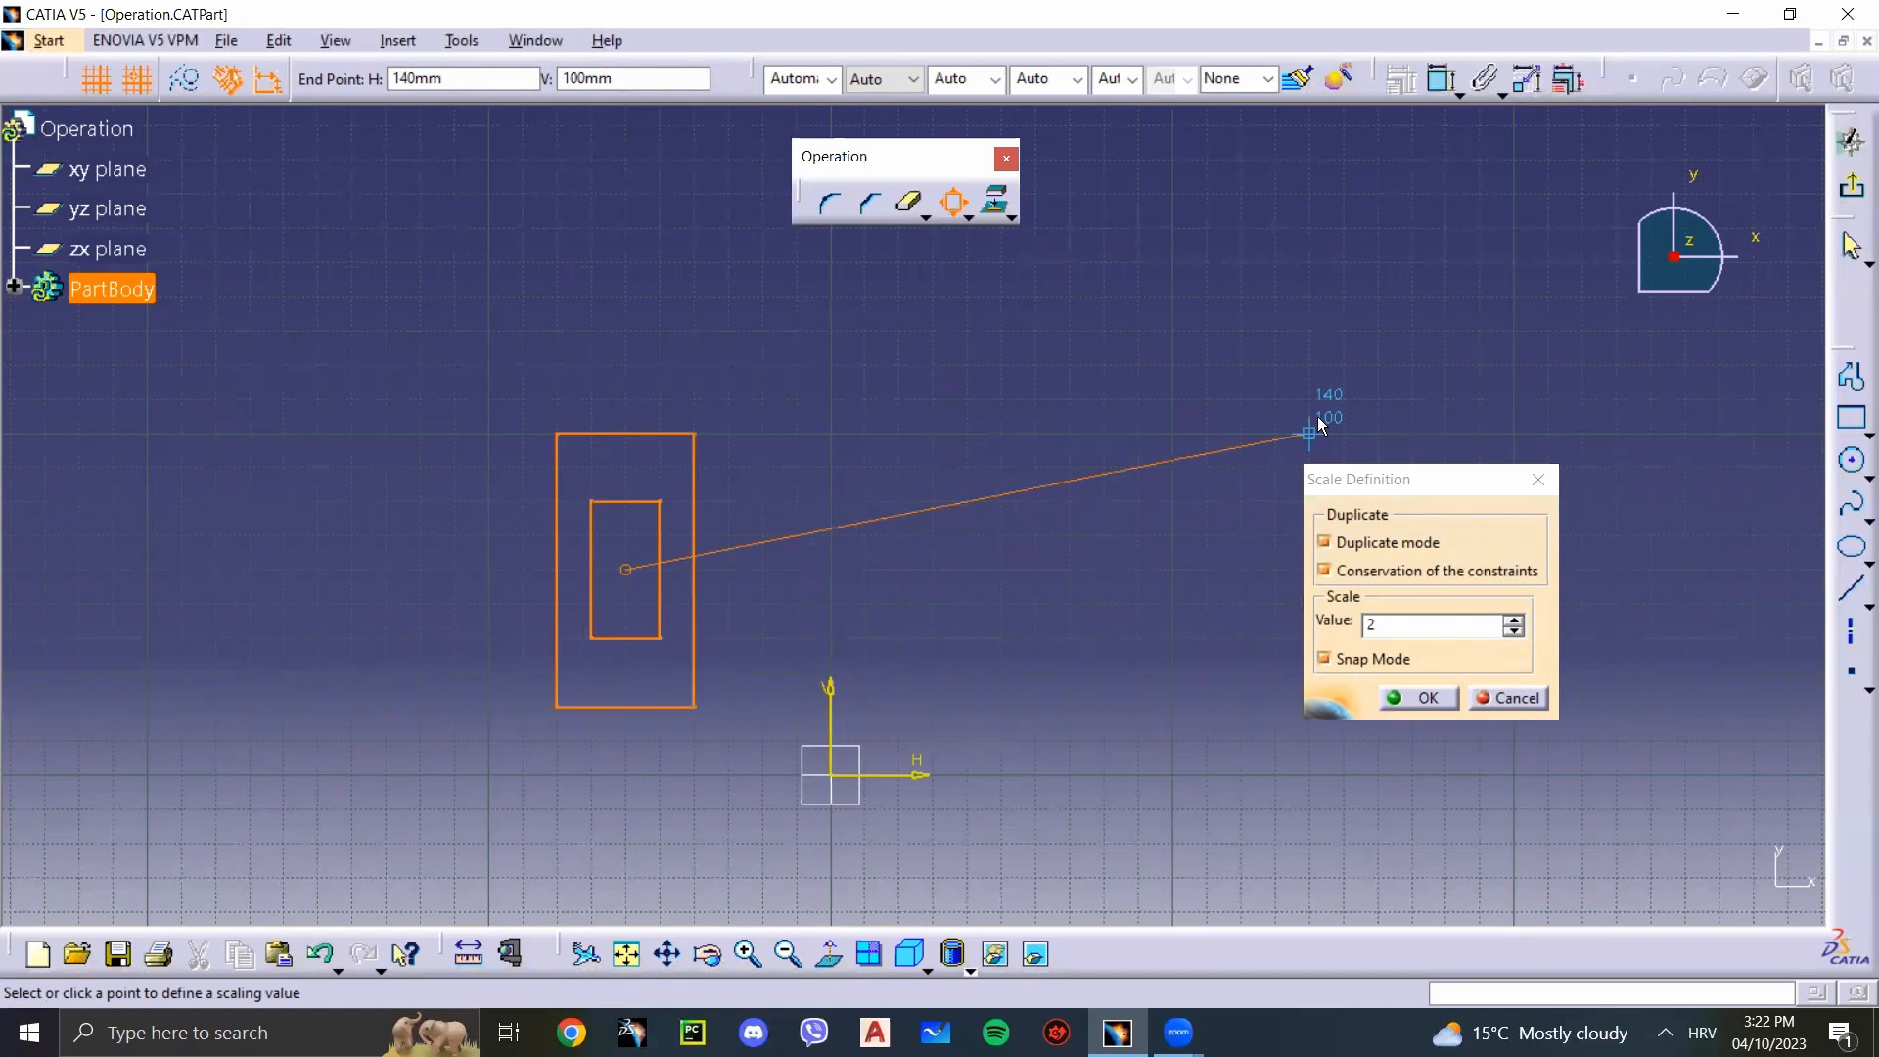
{"action": "left_click", "coordinate": [1319, 423]}
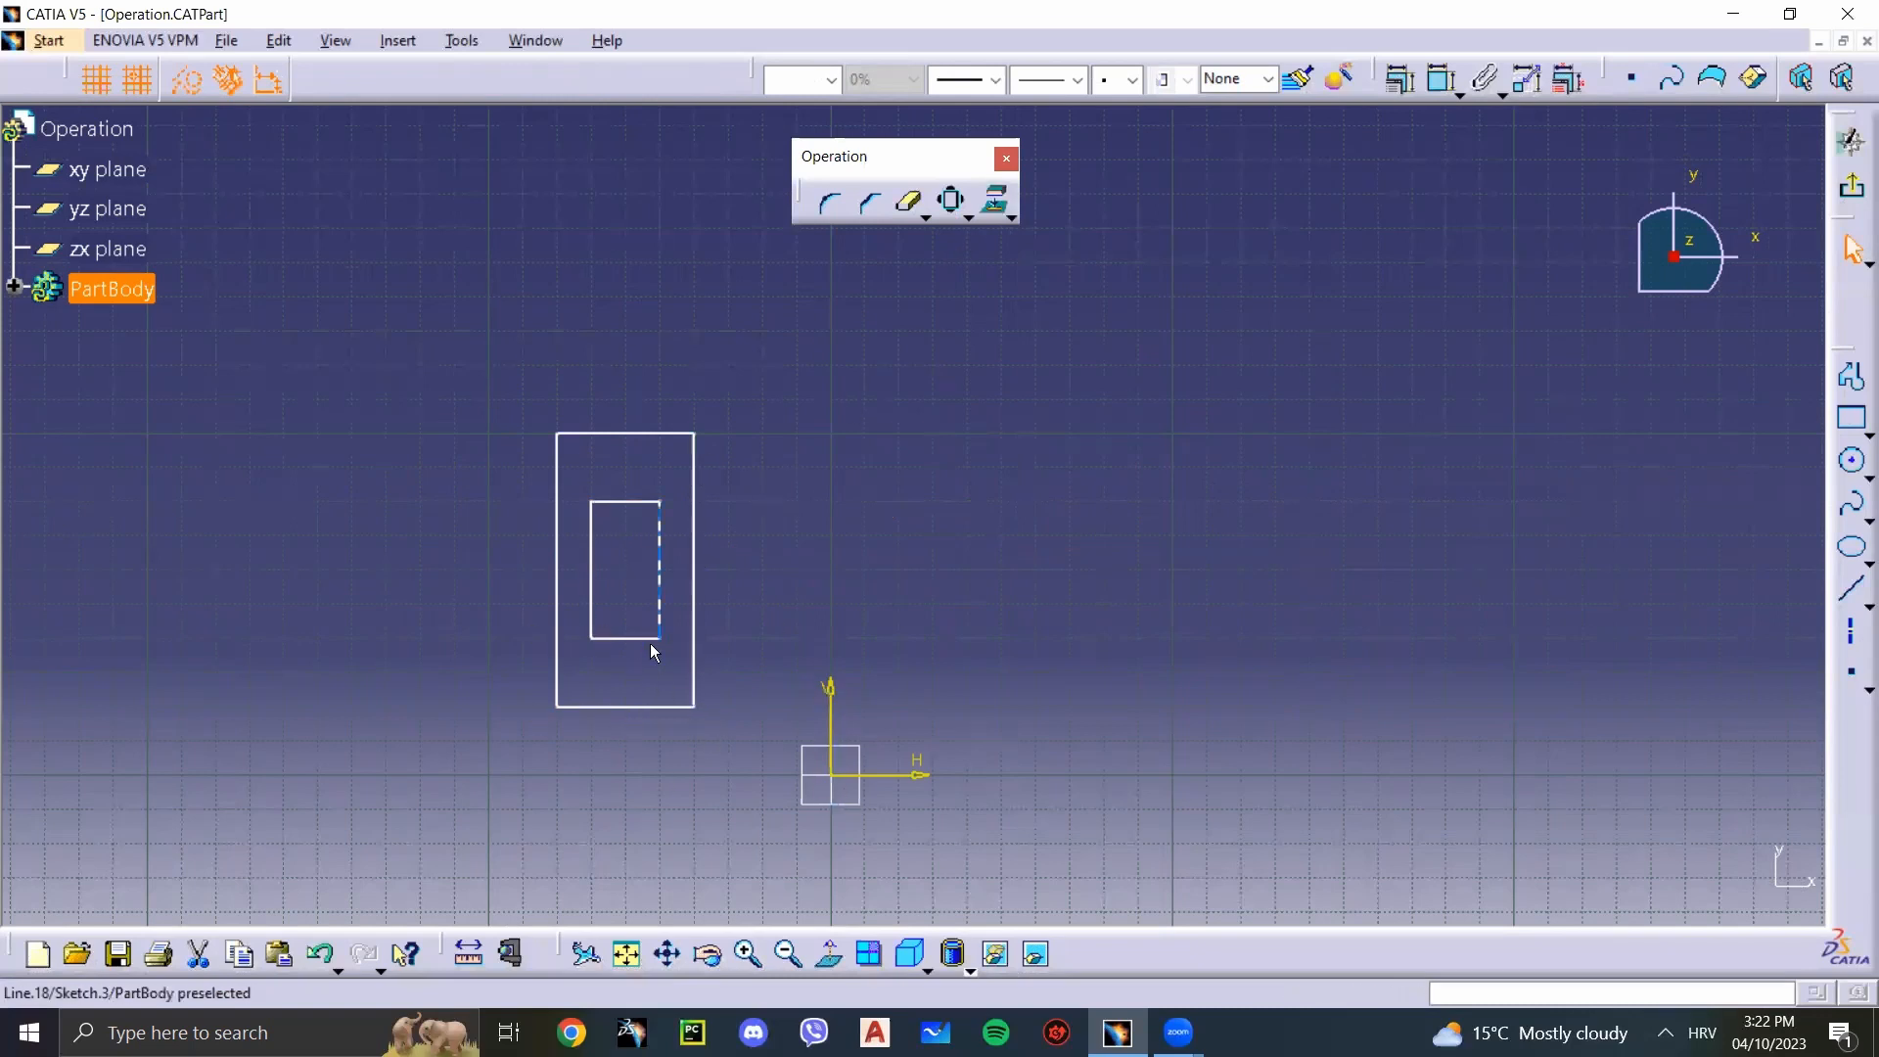
{"action": "left_click", "coordinate": [967, 217]}
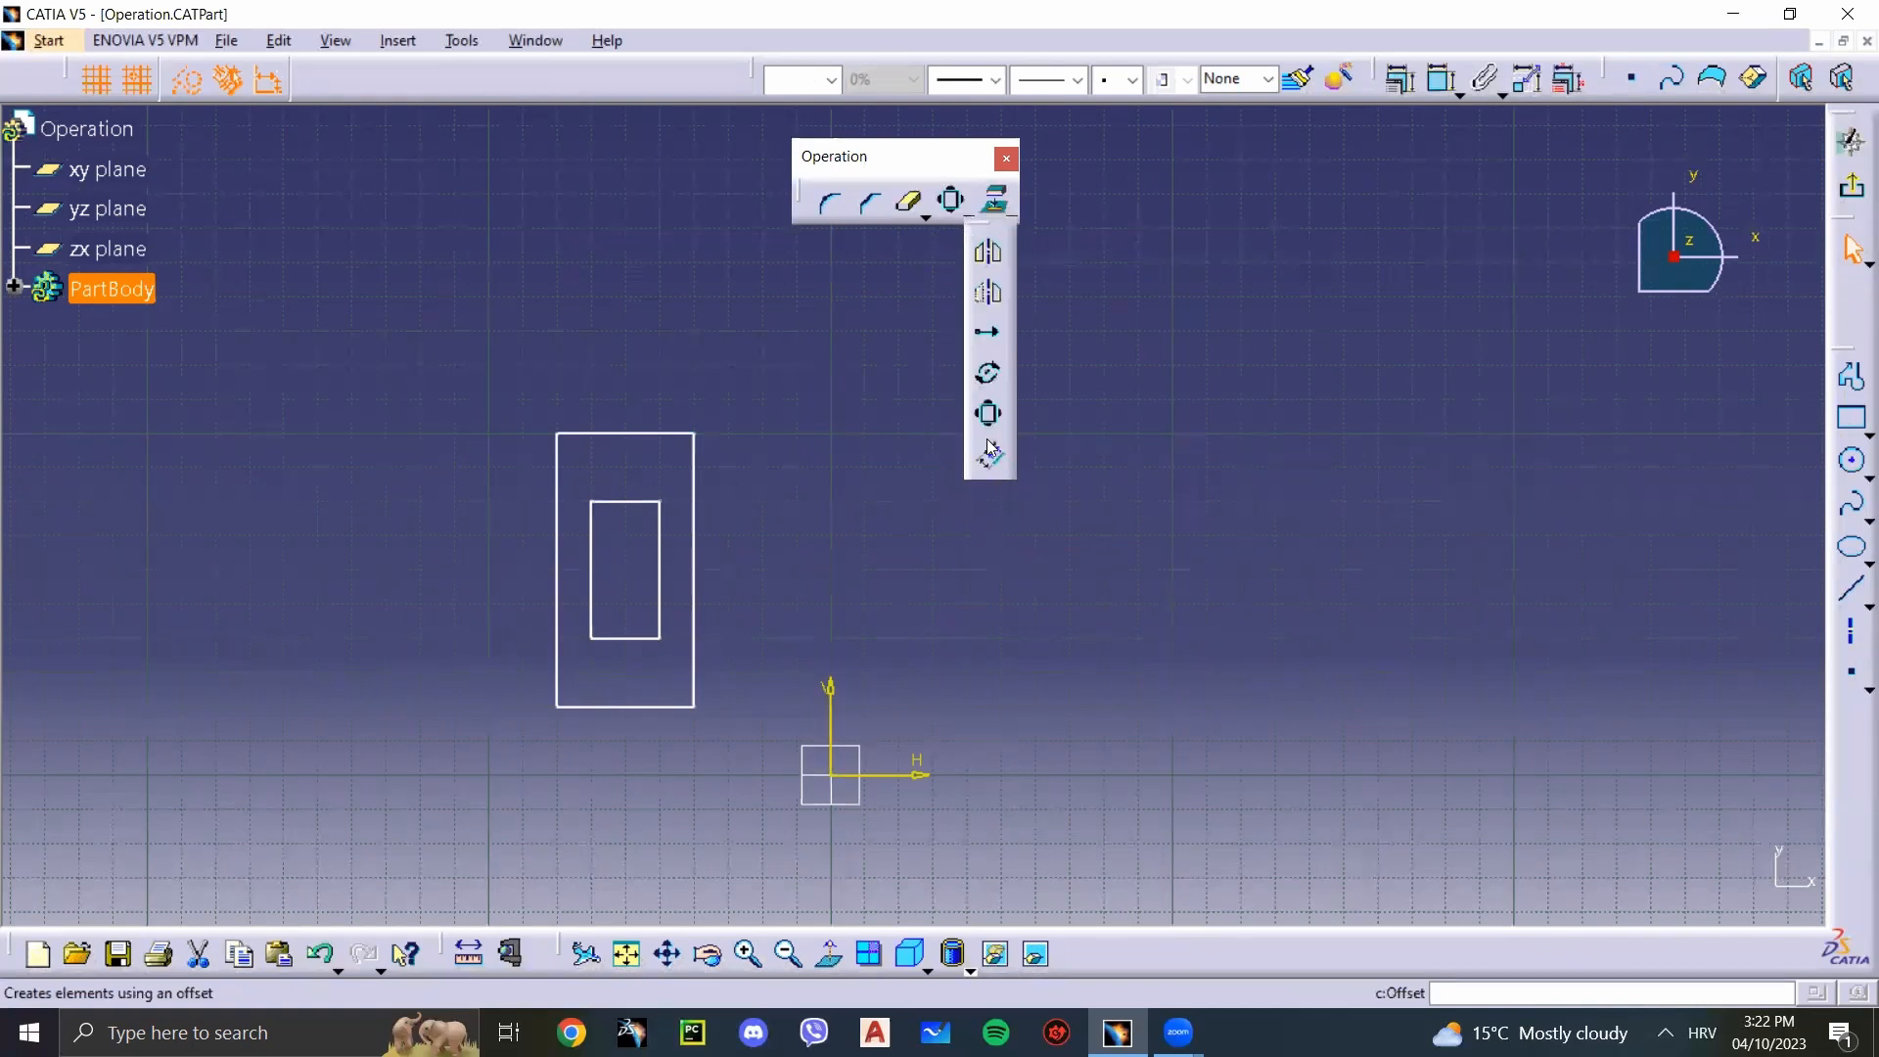
{"action": "mouse_move", "coordinate": [738, 743]}
{"action": "left_mouse_down"}
{"action": "mouse_move", "coordinate": [544, 474]}
{"action": "mouse_move", "coordinate": [500, 375]}
{"action": "mouse_move", "coordinate": [747, 750]}
{"action": "mouse_move", "coordinate": [473, 402]}
{"action": "mouse_move", "coordinate": [708, 664]}
{"action": "mouse_move", "coordinate": [760, 784]}
{"action": "mouse_move", "coordinate": [458, 401]}
{"action": "mouse_move", "coordinate": [778, 770]}
{"action": "left_mouse_up"}
{"action": "left_click", "coordinate": [455, 383]}
{"action": "left_click_drag", "start_coordinate": [455, 384], "coordinate": [494, 401]}
{"action": "left_click_drag", "start_coordinate": [494, 405], "coordinate": [747, 747]}
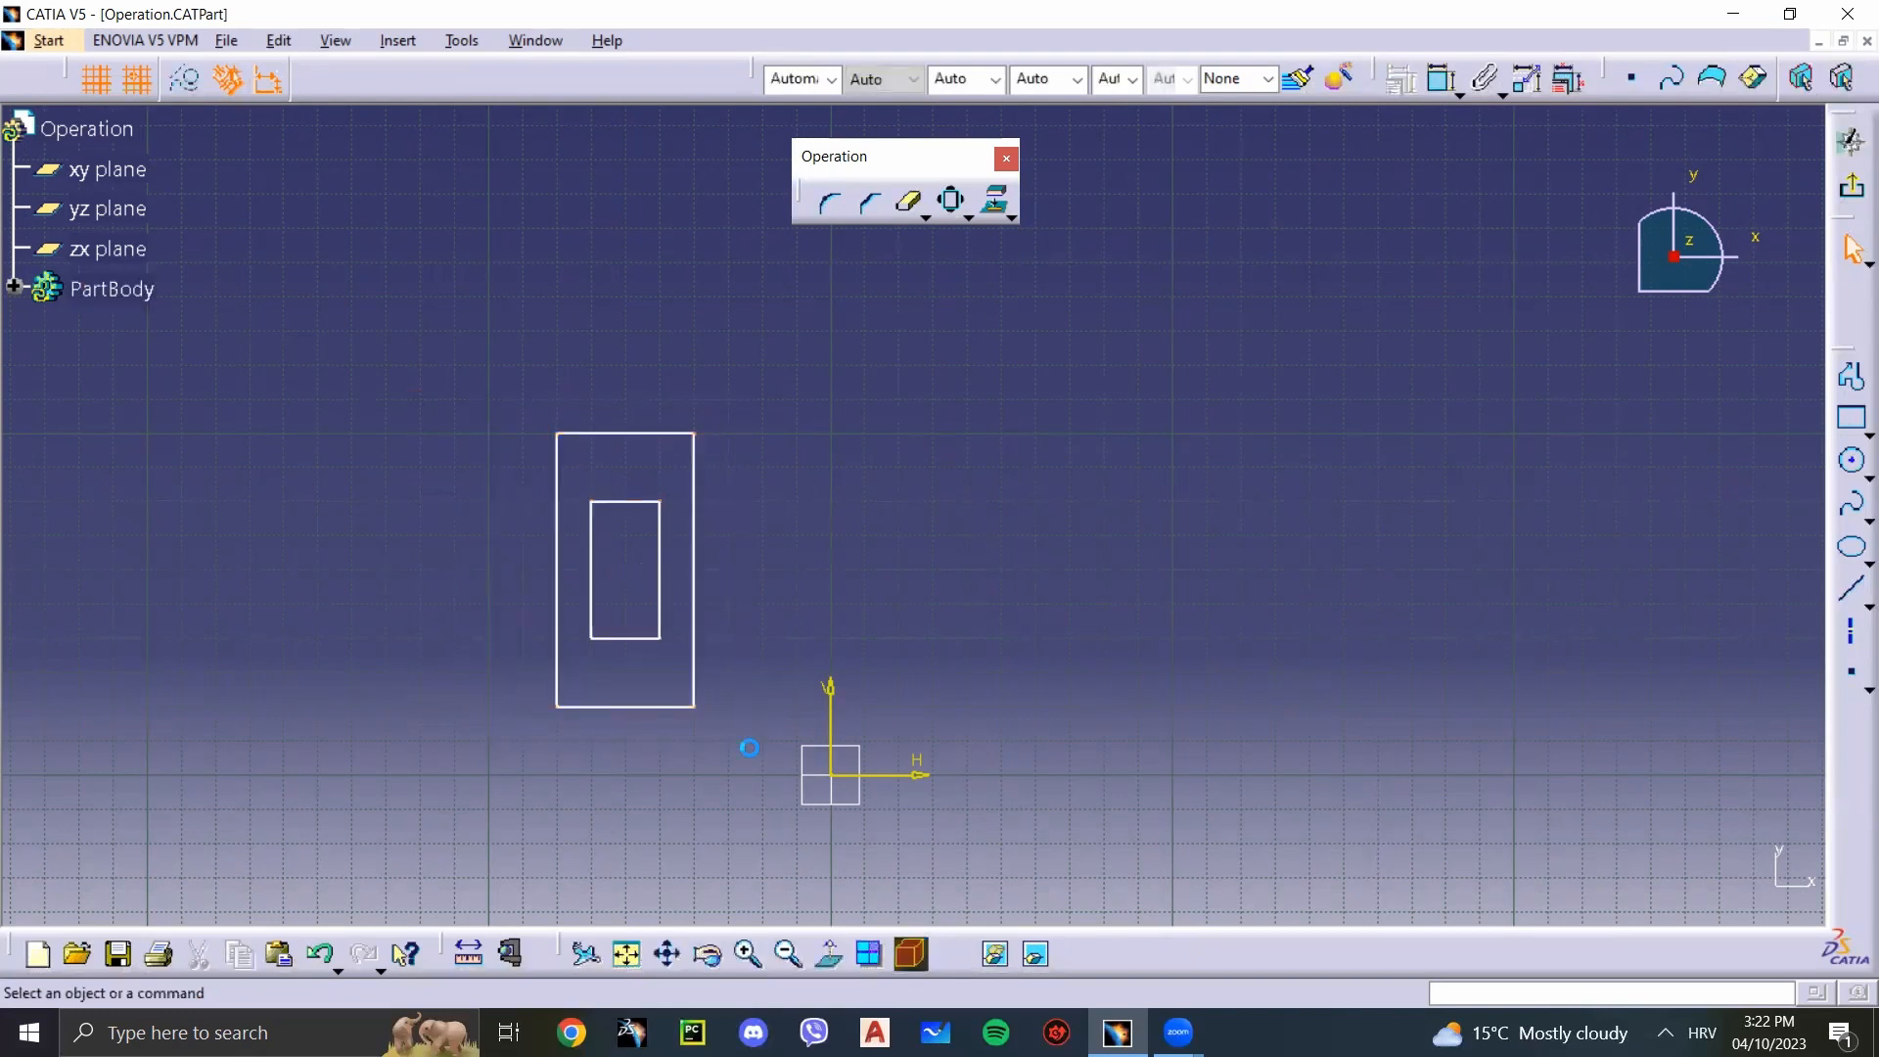
{"action": "left_click", "coordinate": [968, 218]}
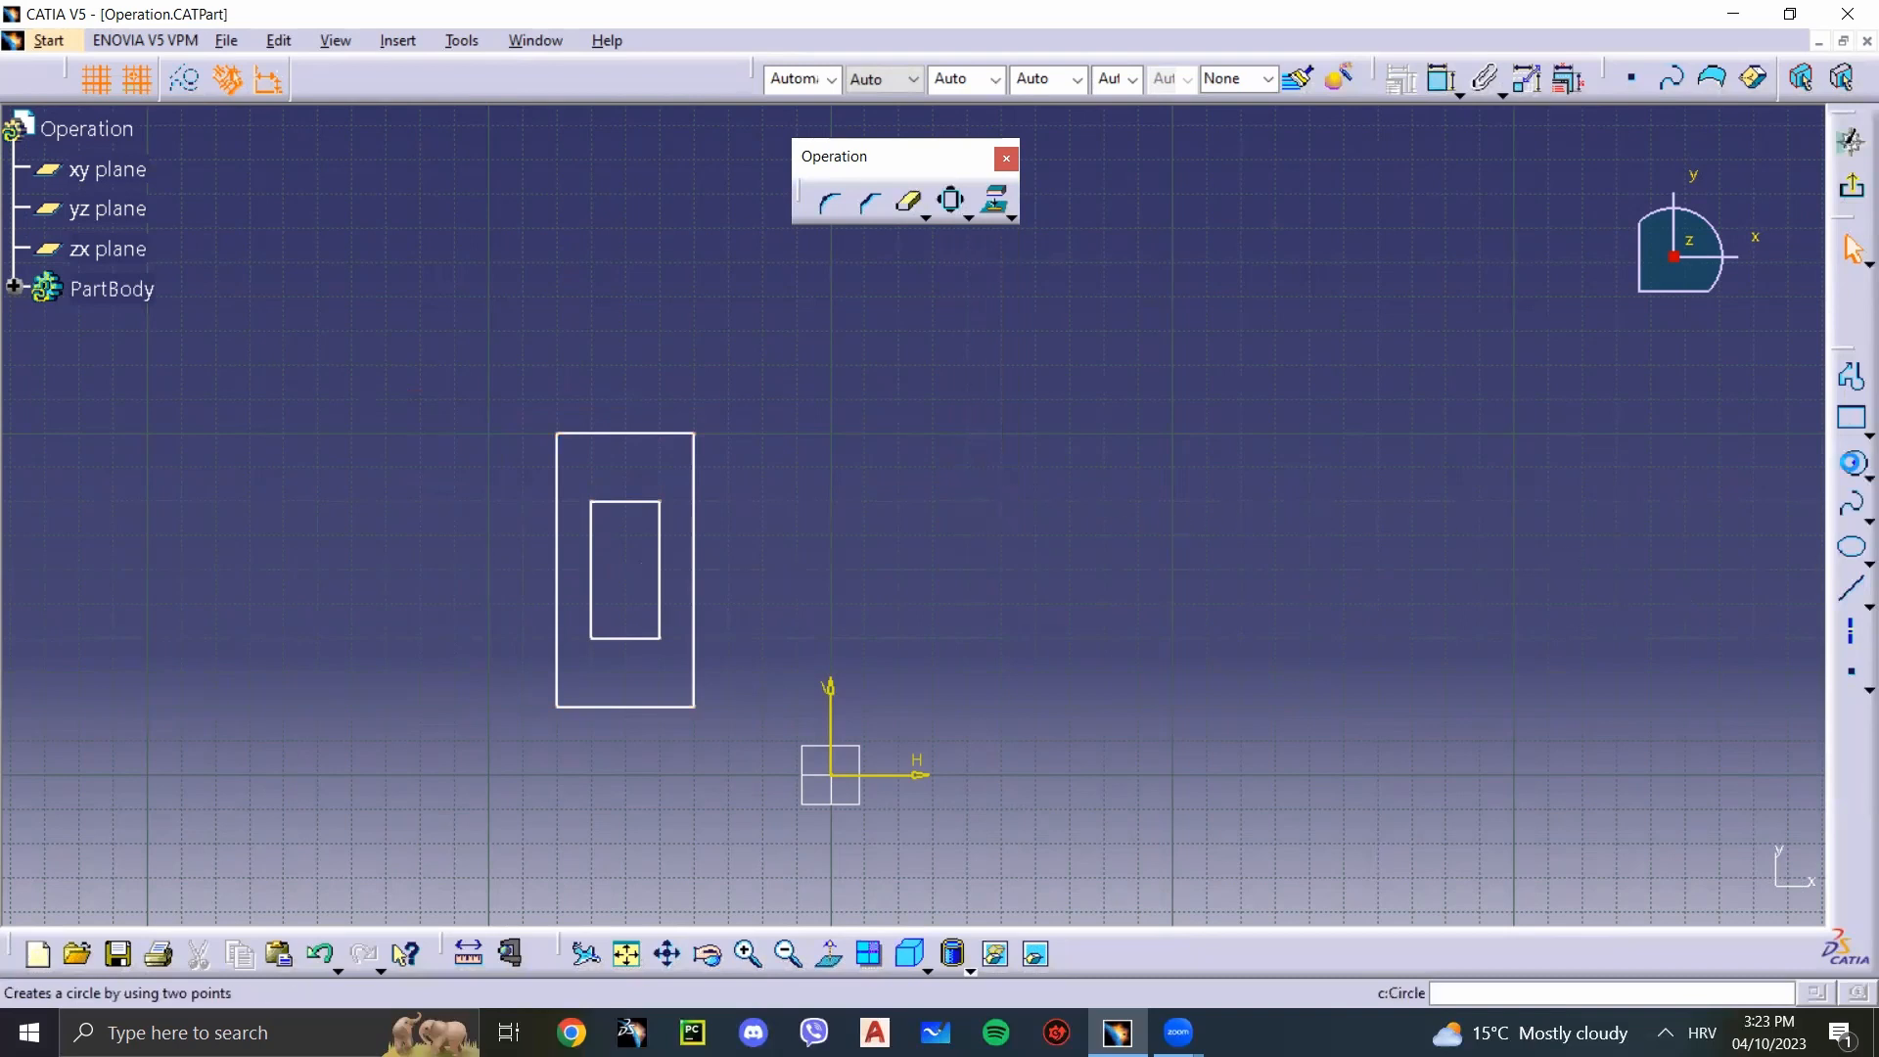
Step: Draw a circle of about 50 mm radius centred near H 100 mm, V 100 mm
{"action": "left_click", "coordinate": [1853, 461]}
{"action": "left_click", "coordinate": [1175, 435]}
{"action": "left_click", "coordinate": [1343, 443]}
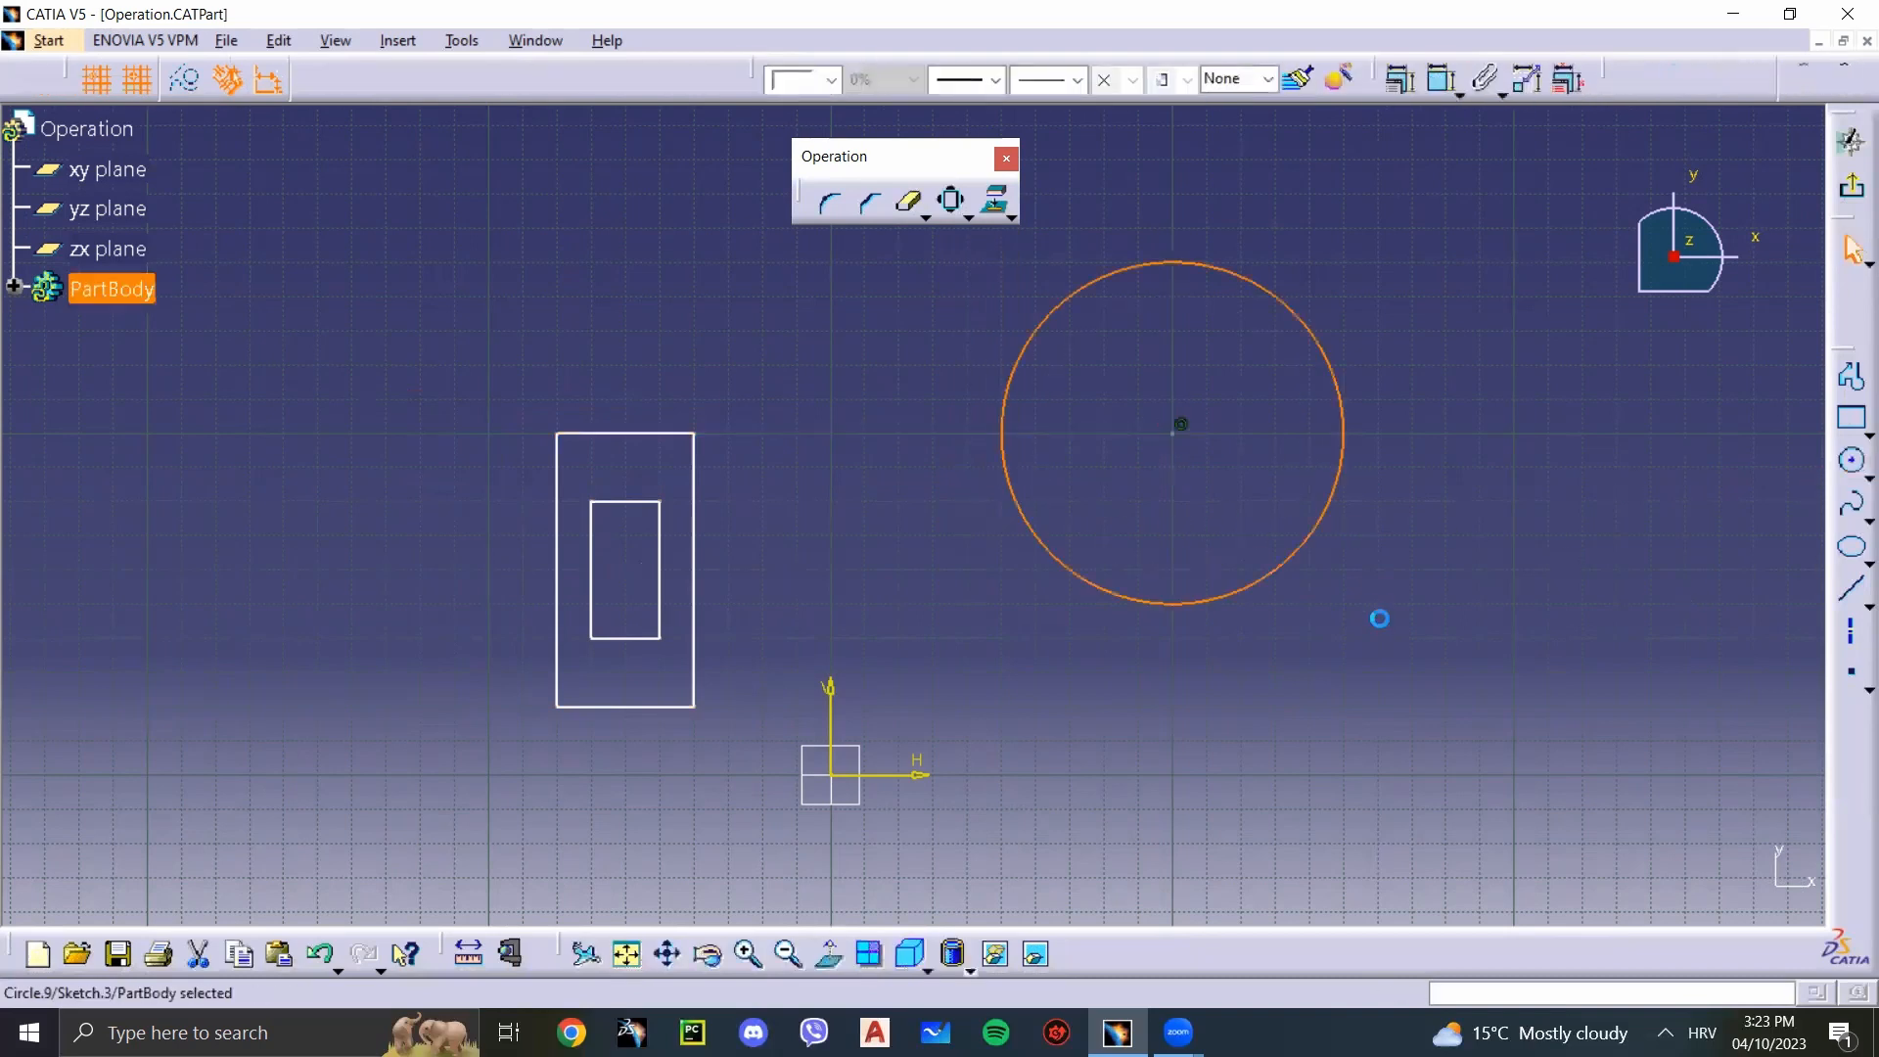
Step: Offset the top edge of the larger rectangle upward by 20 mm with 2 instances
{"action": "left_click", "coordinate": [1010, 216]}
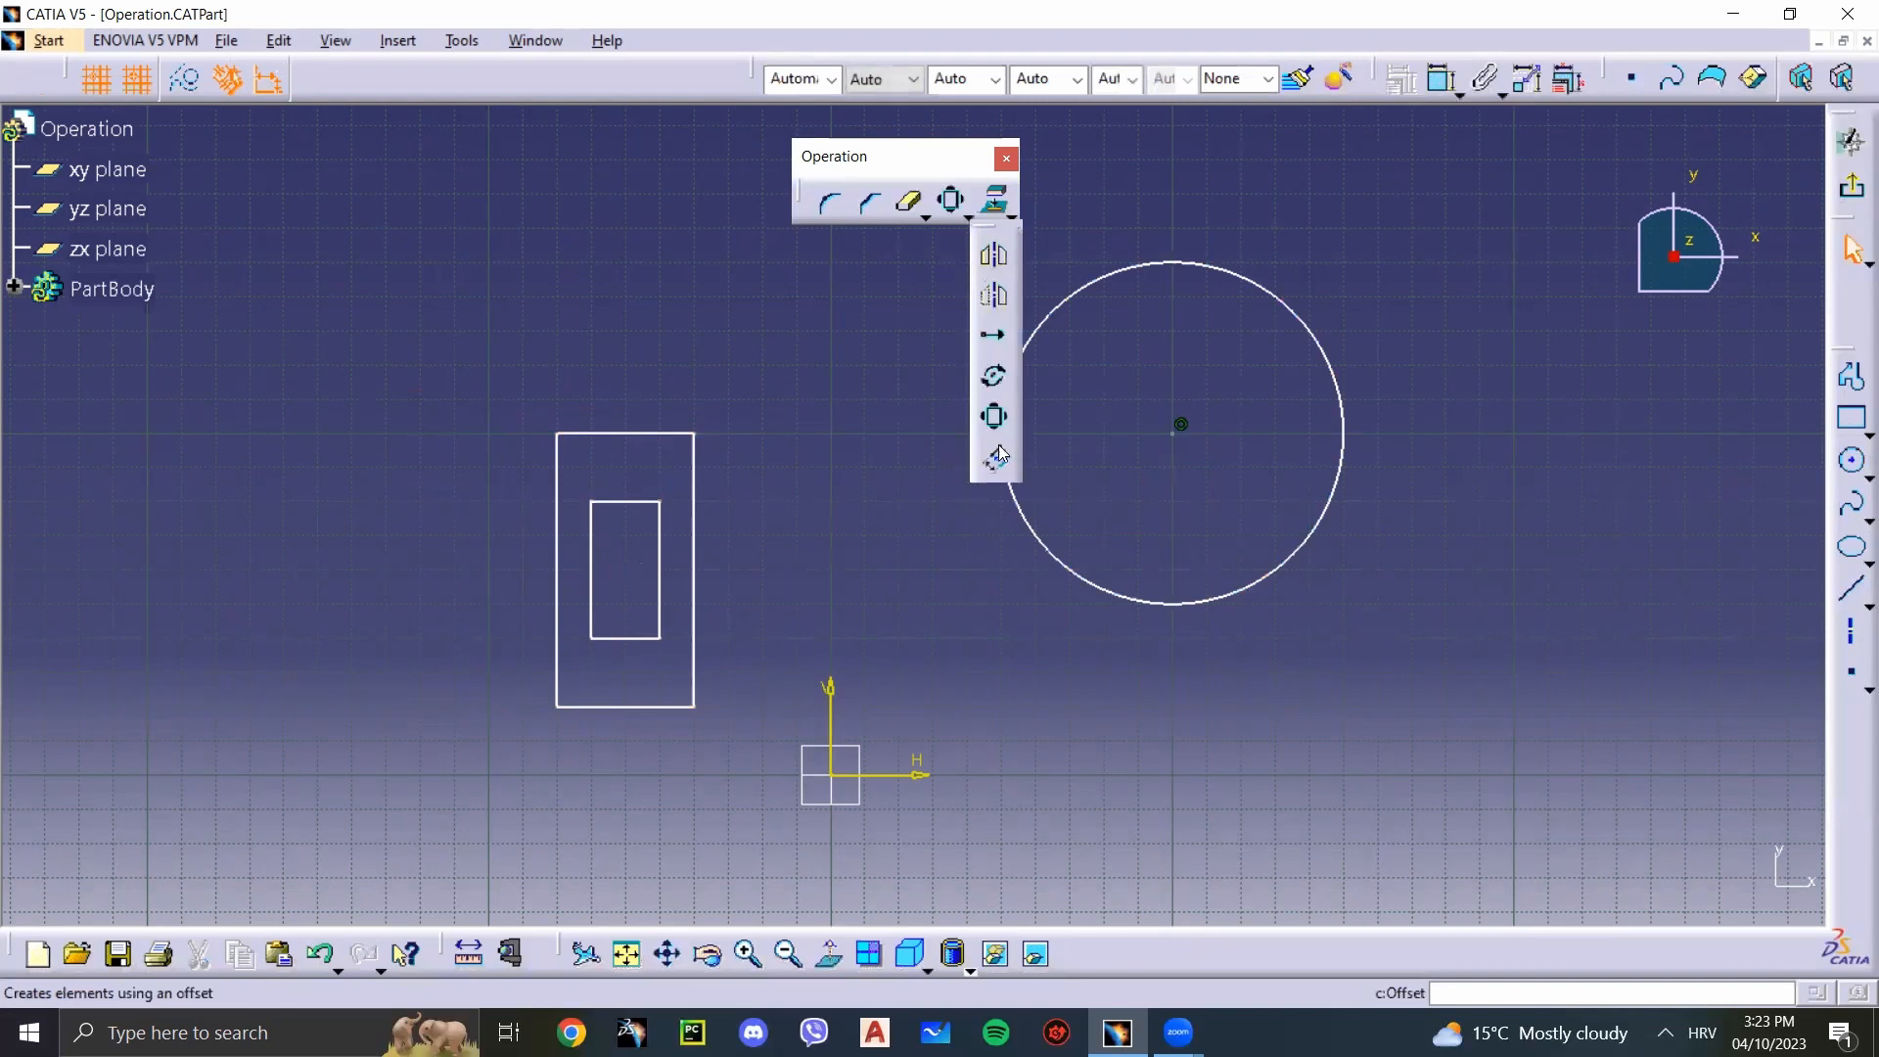
{"action": "left_click", "coordinate": [997, 457]}
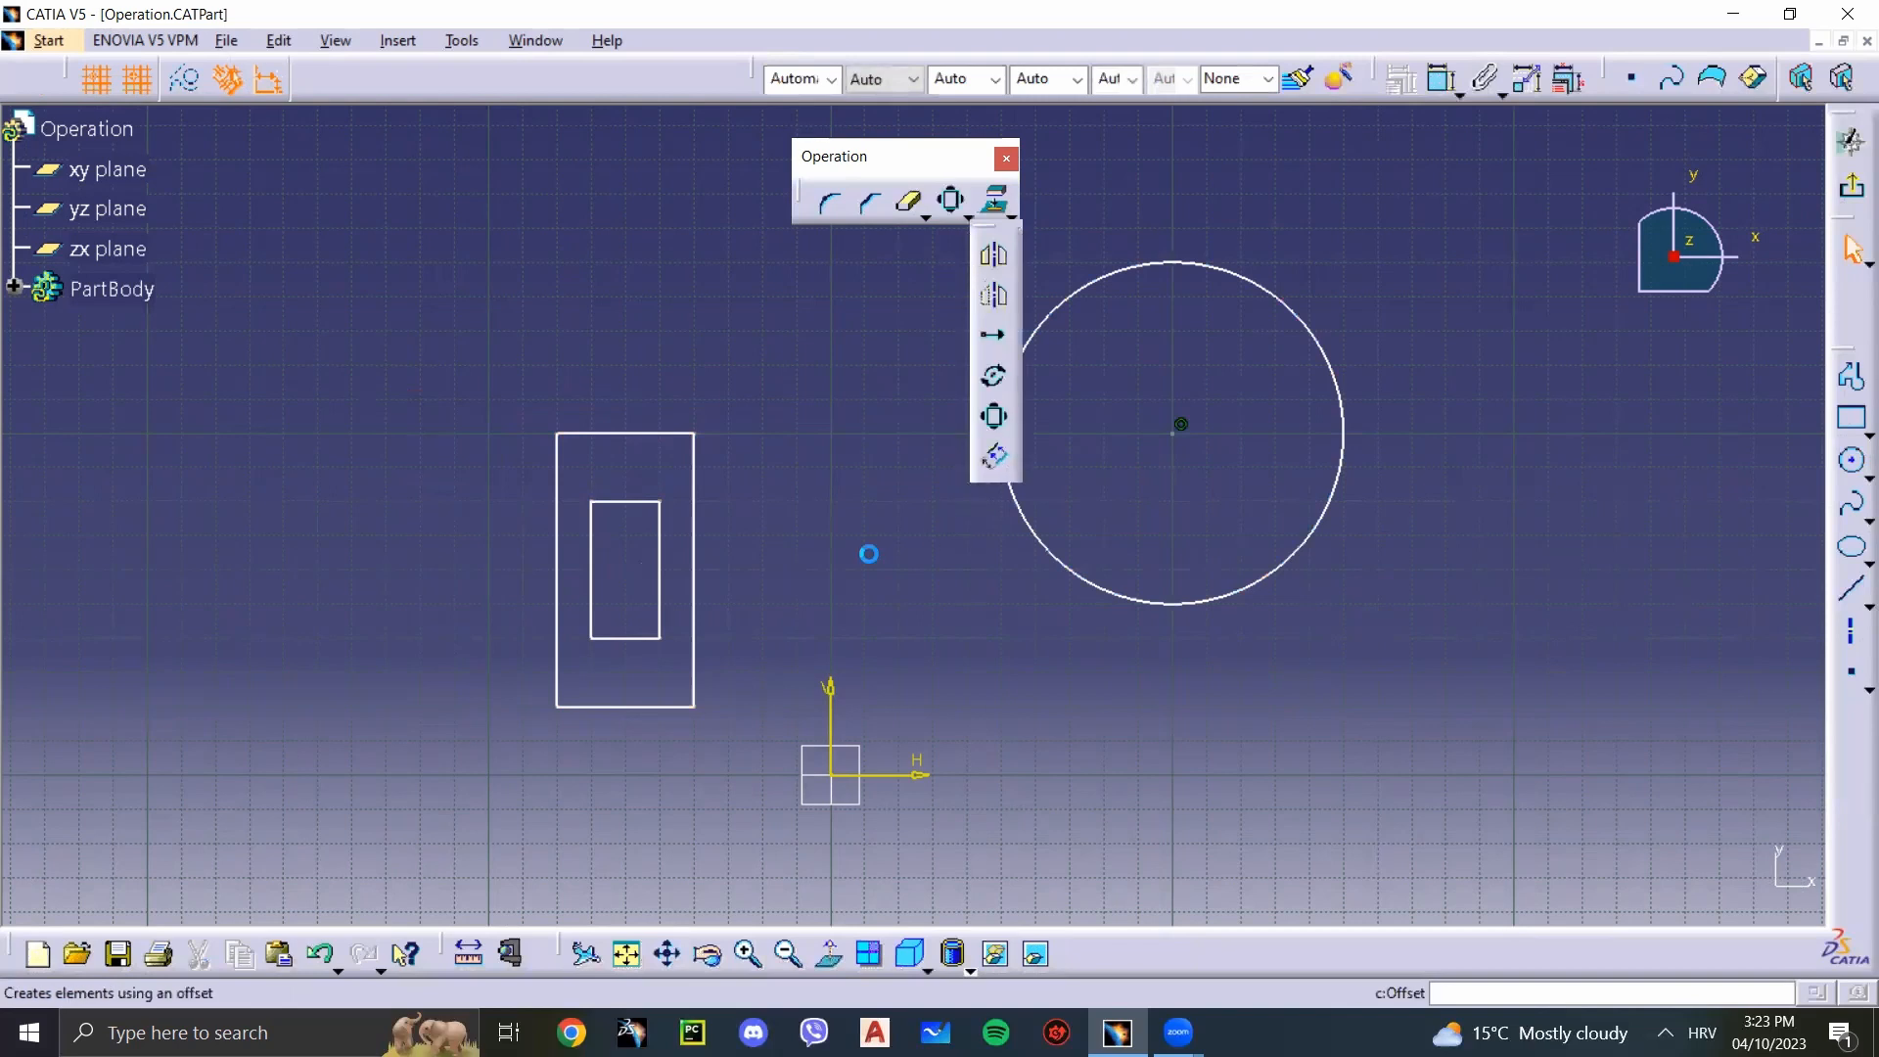
{"action": "left_click", "coordinate": [659, 434]}
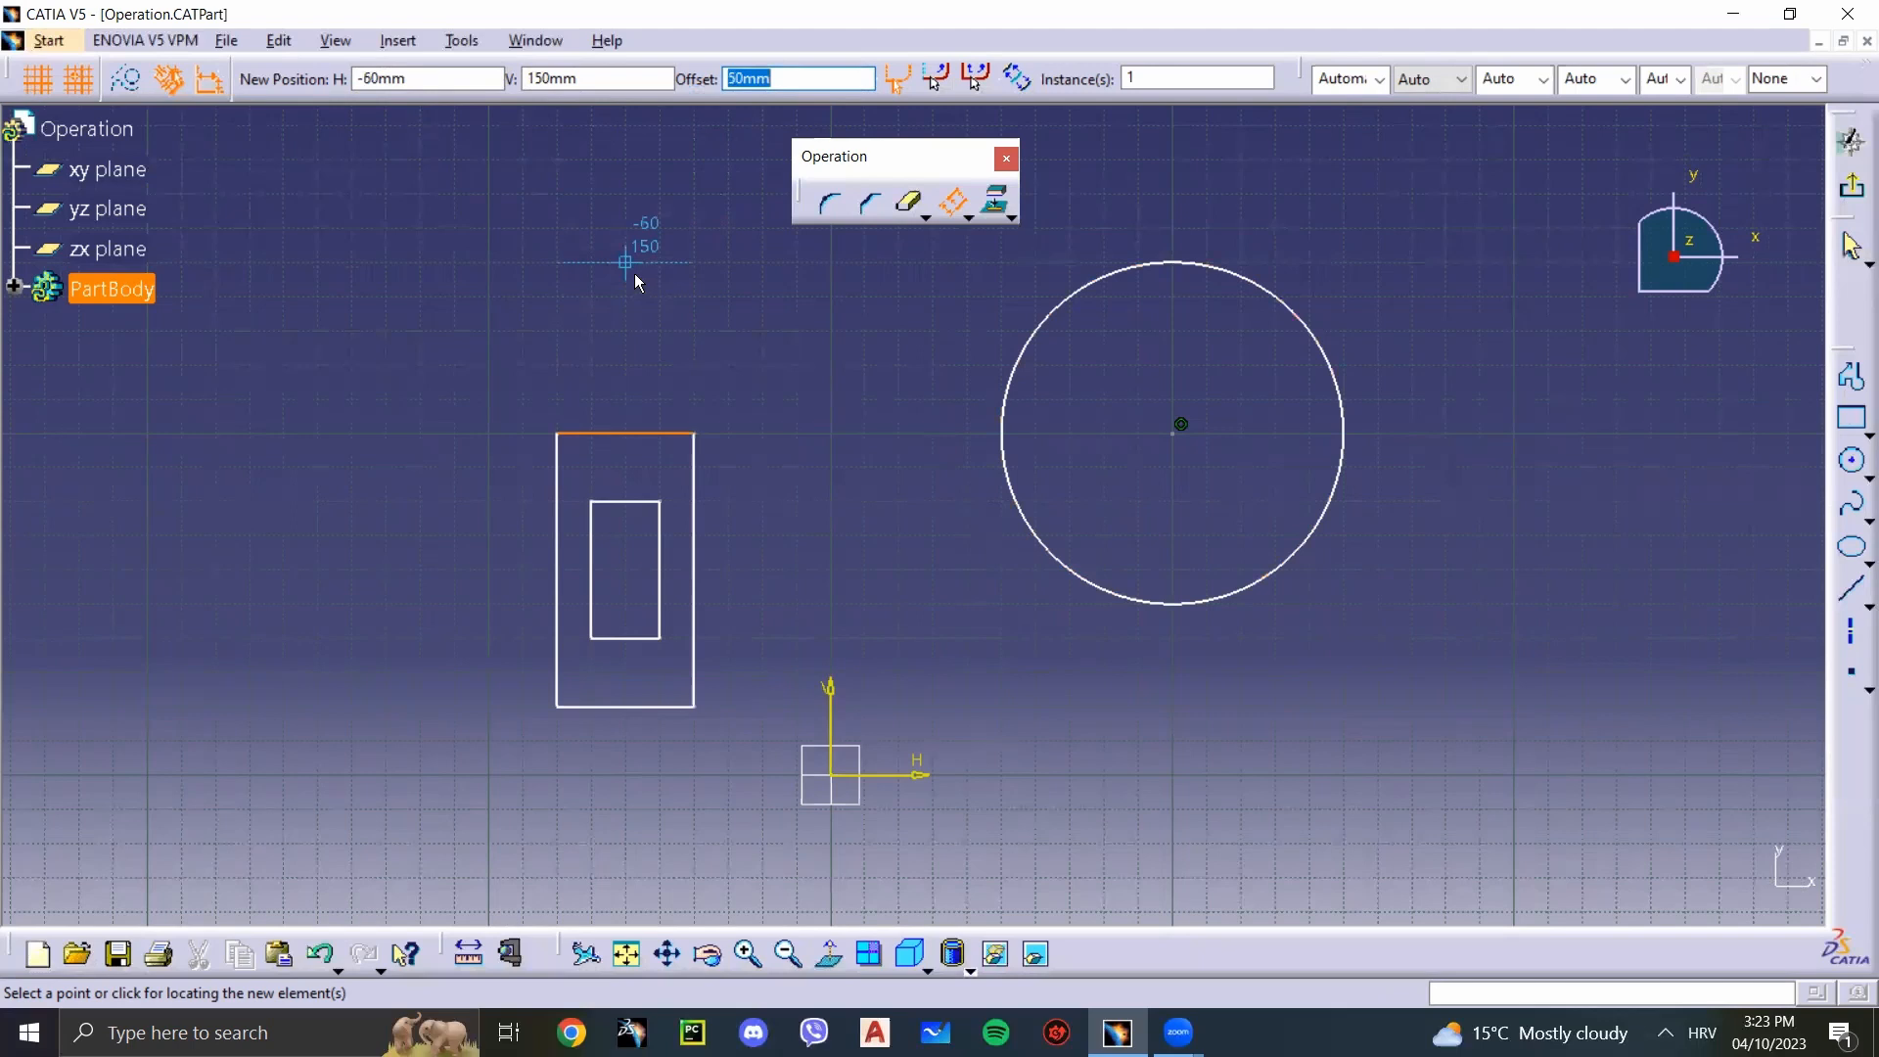
{"action": "left_click_drag", "start_coordinate": [1192, 82], "coordinate": [1098, 92]}
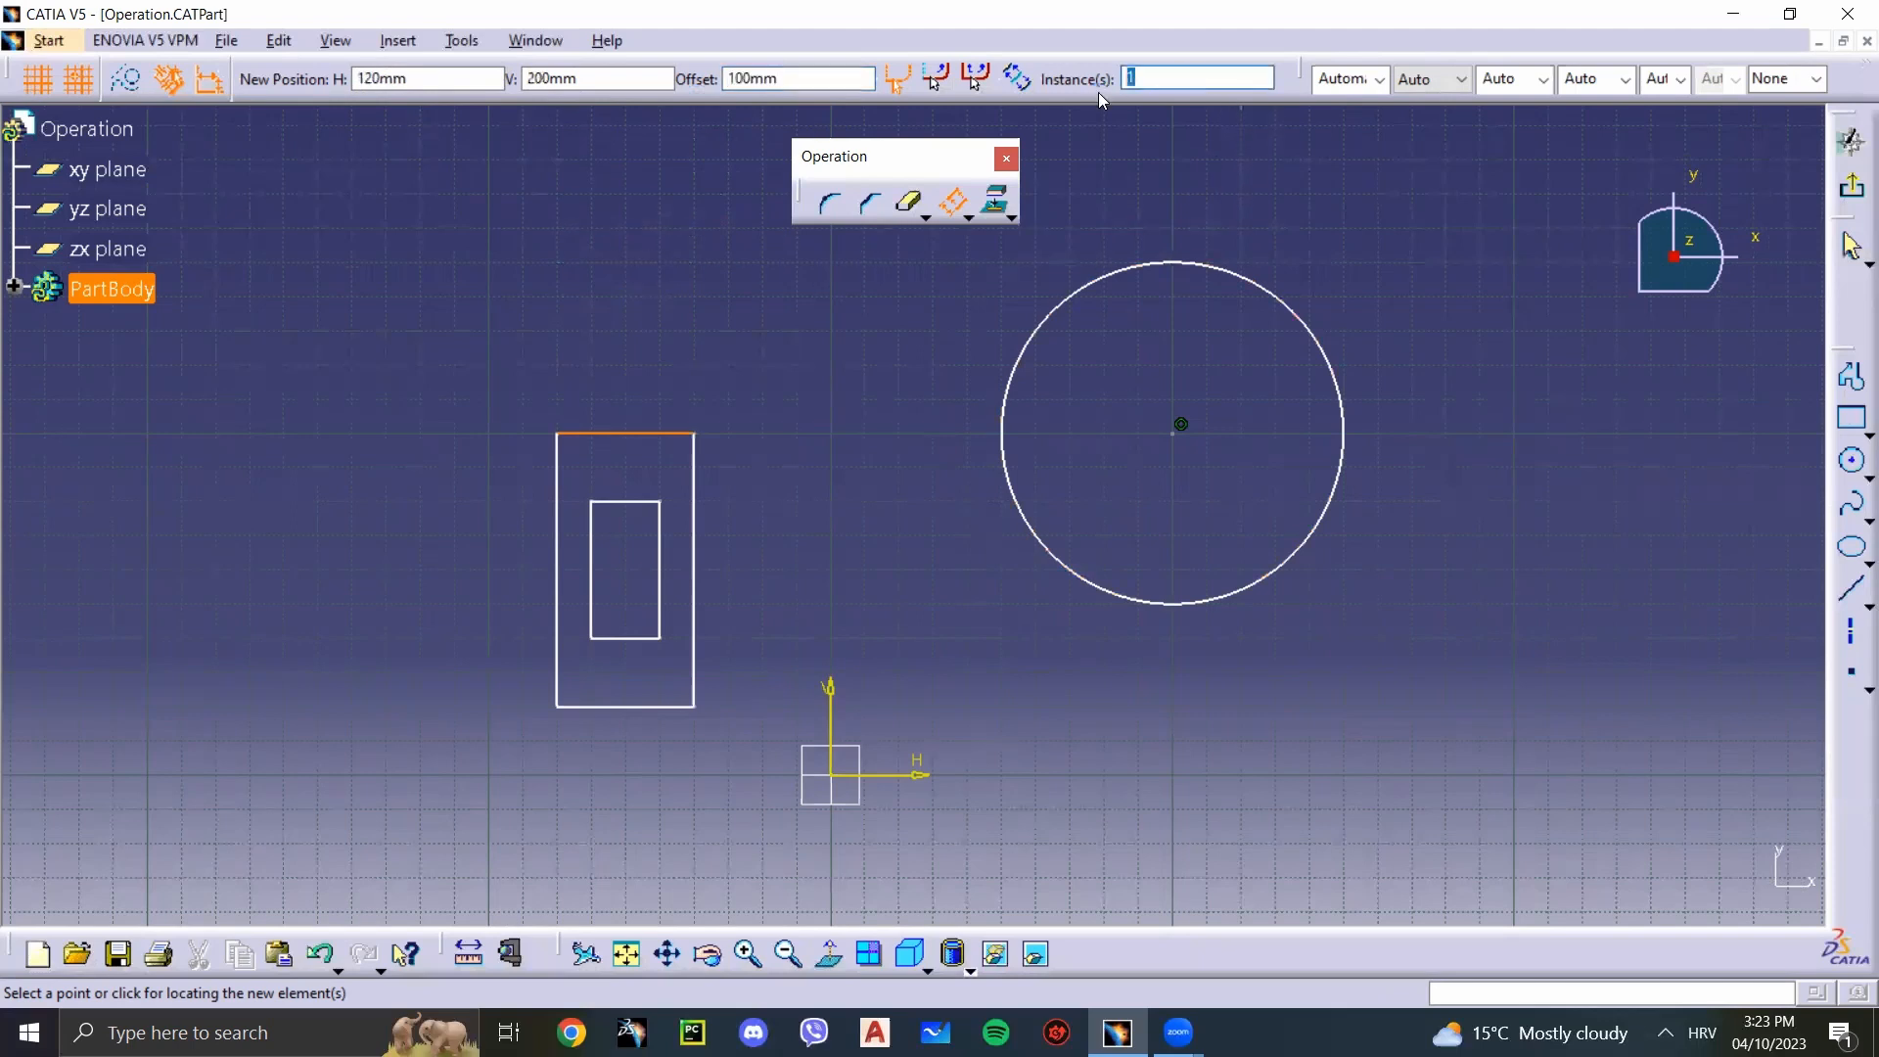
{"action": "type", "text": "2"}
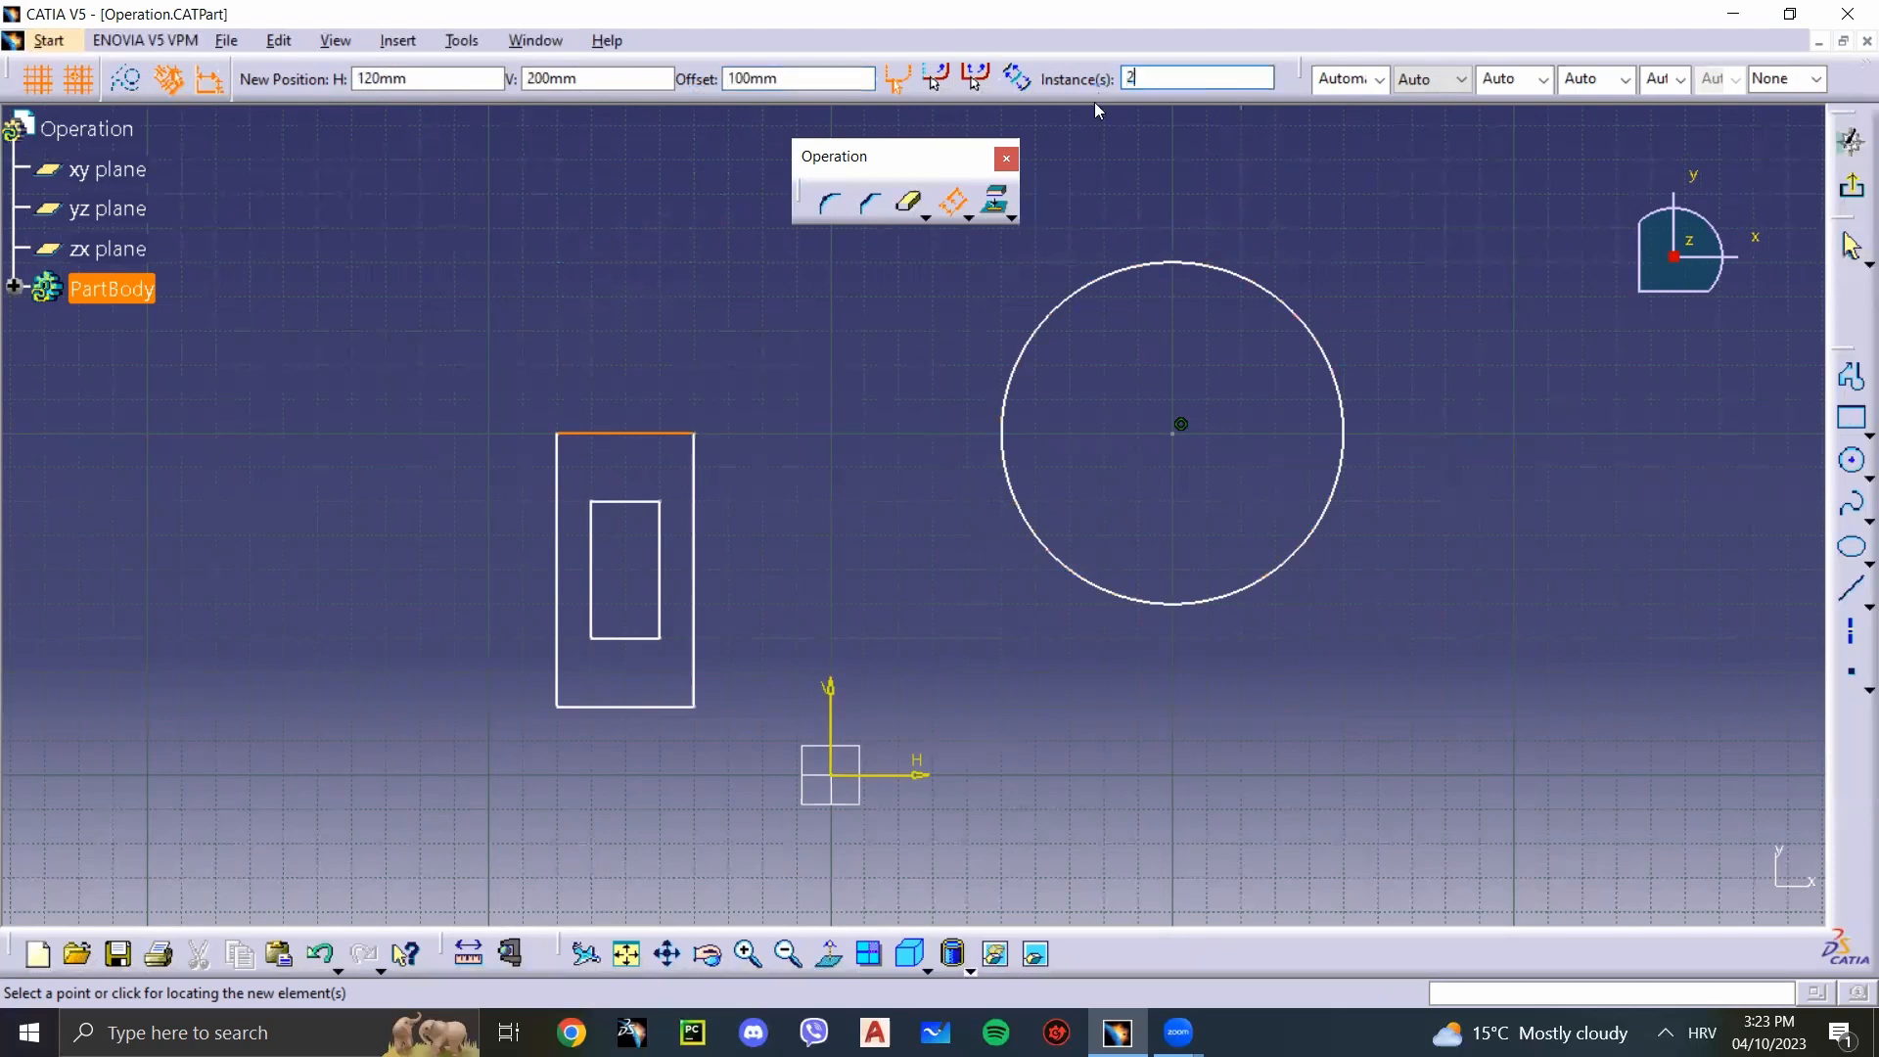
{"action": "left_click", "coordinate": [691, 366]}
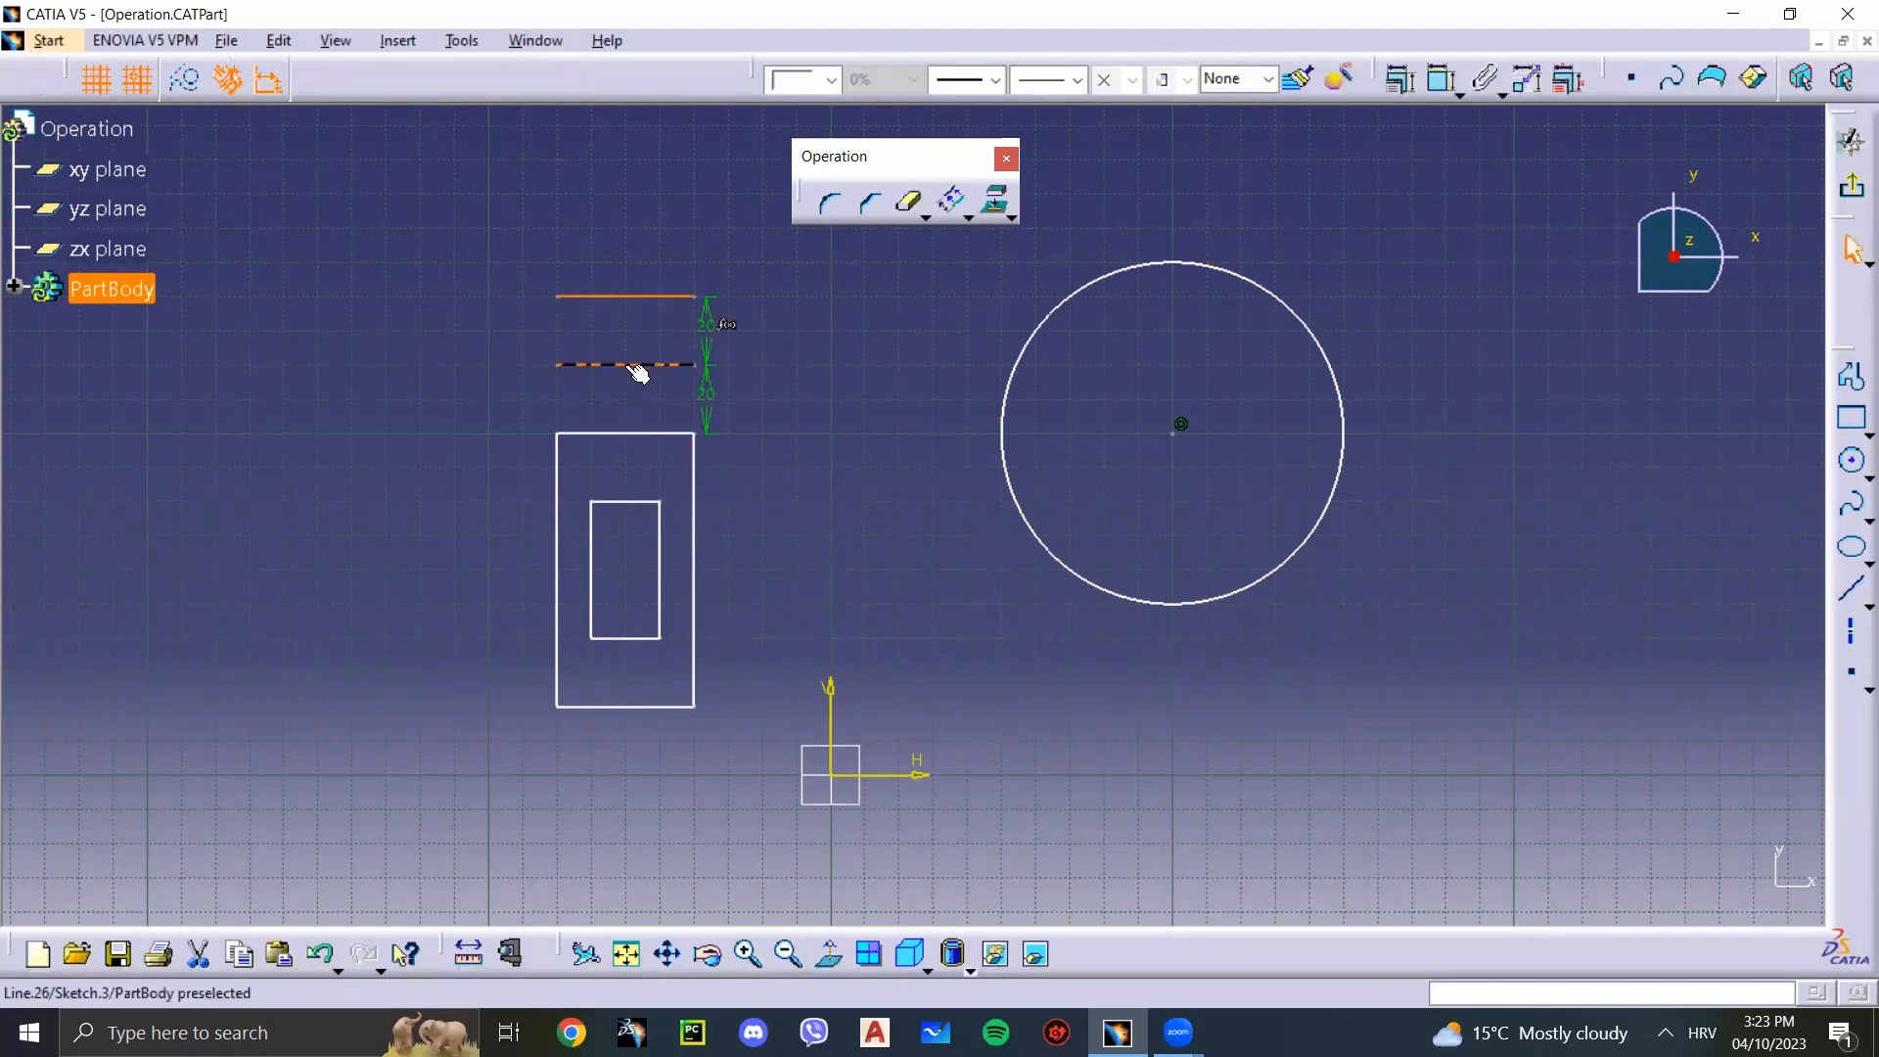
Step: Delete the two offset lines above the larger rectangle along with their dimensions
{"action": "left_click_drag", "start_coordinate": [778, 409], "coordinate": [532, 264]}
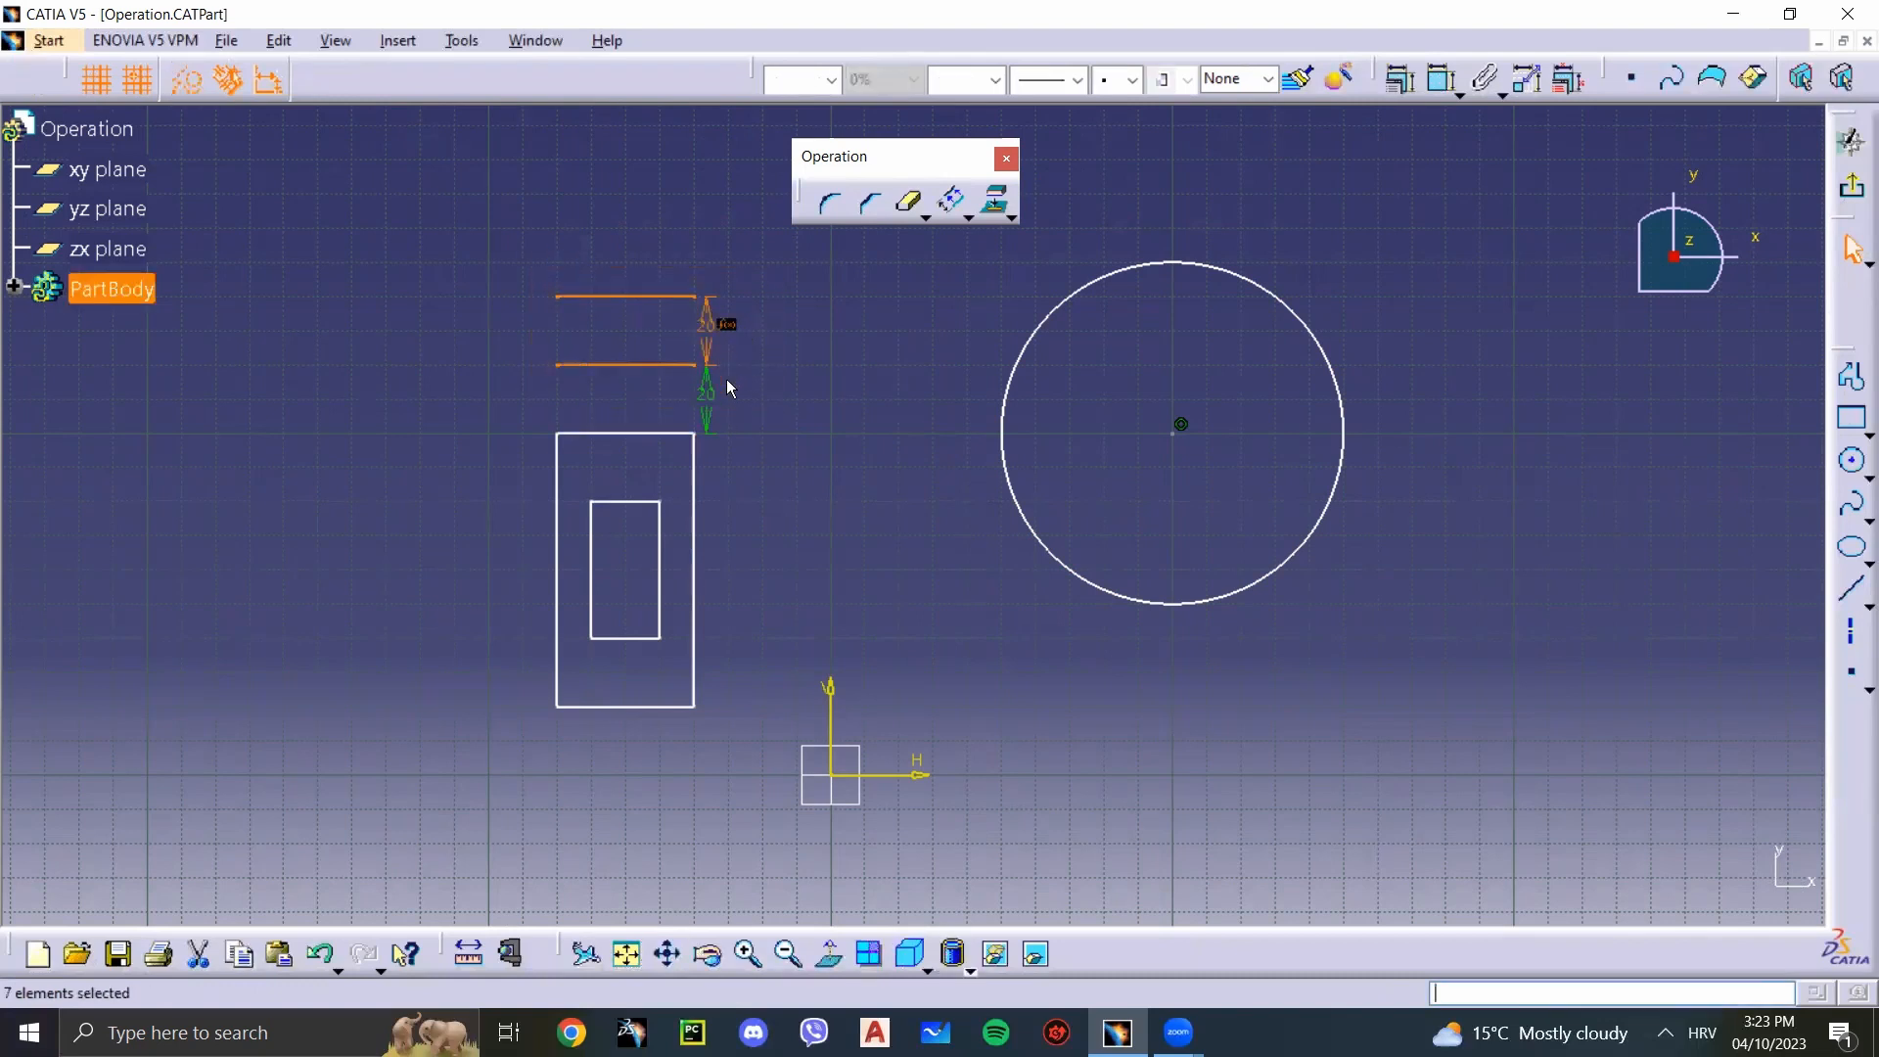
{"action": "left_click", "coordinate": [741, 462]}
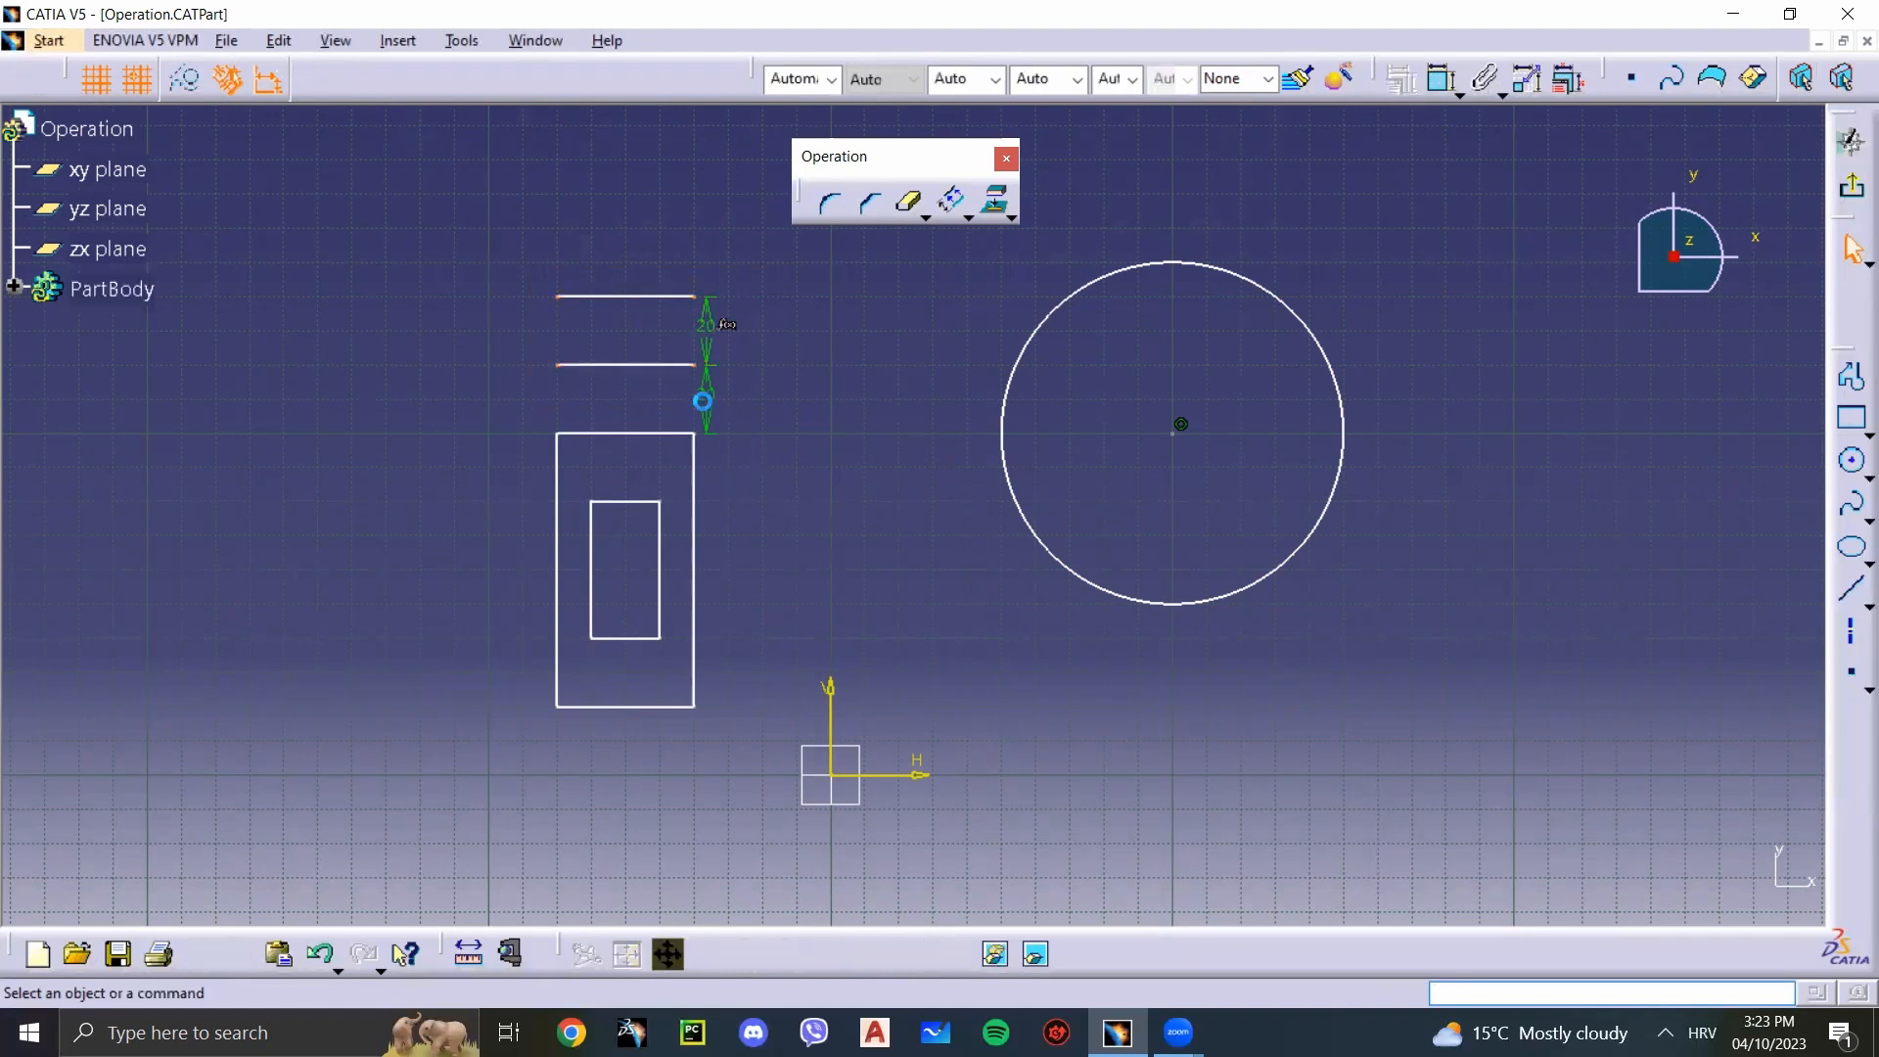
{"action": "double_click", "coordinate": [706, 392]}
{"action": "key", "text": "Delete"}
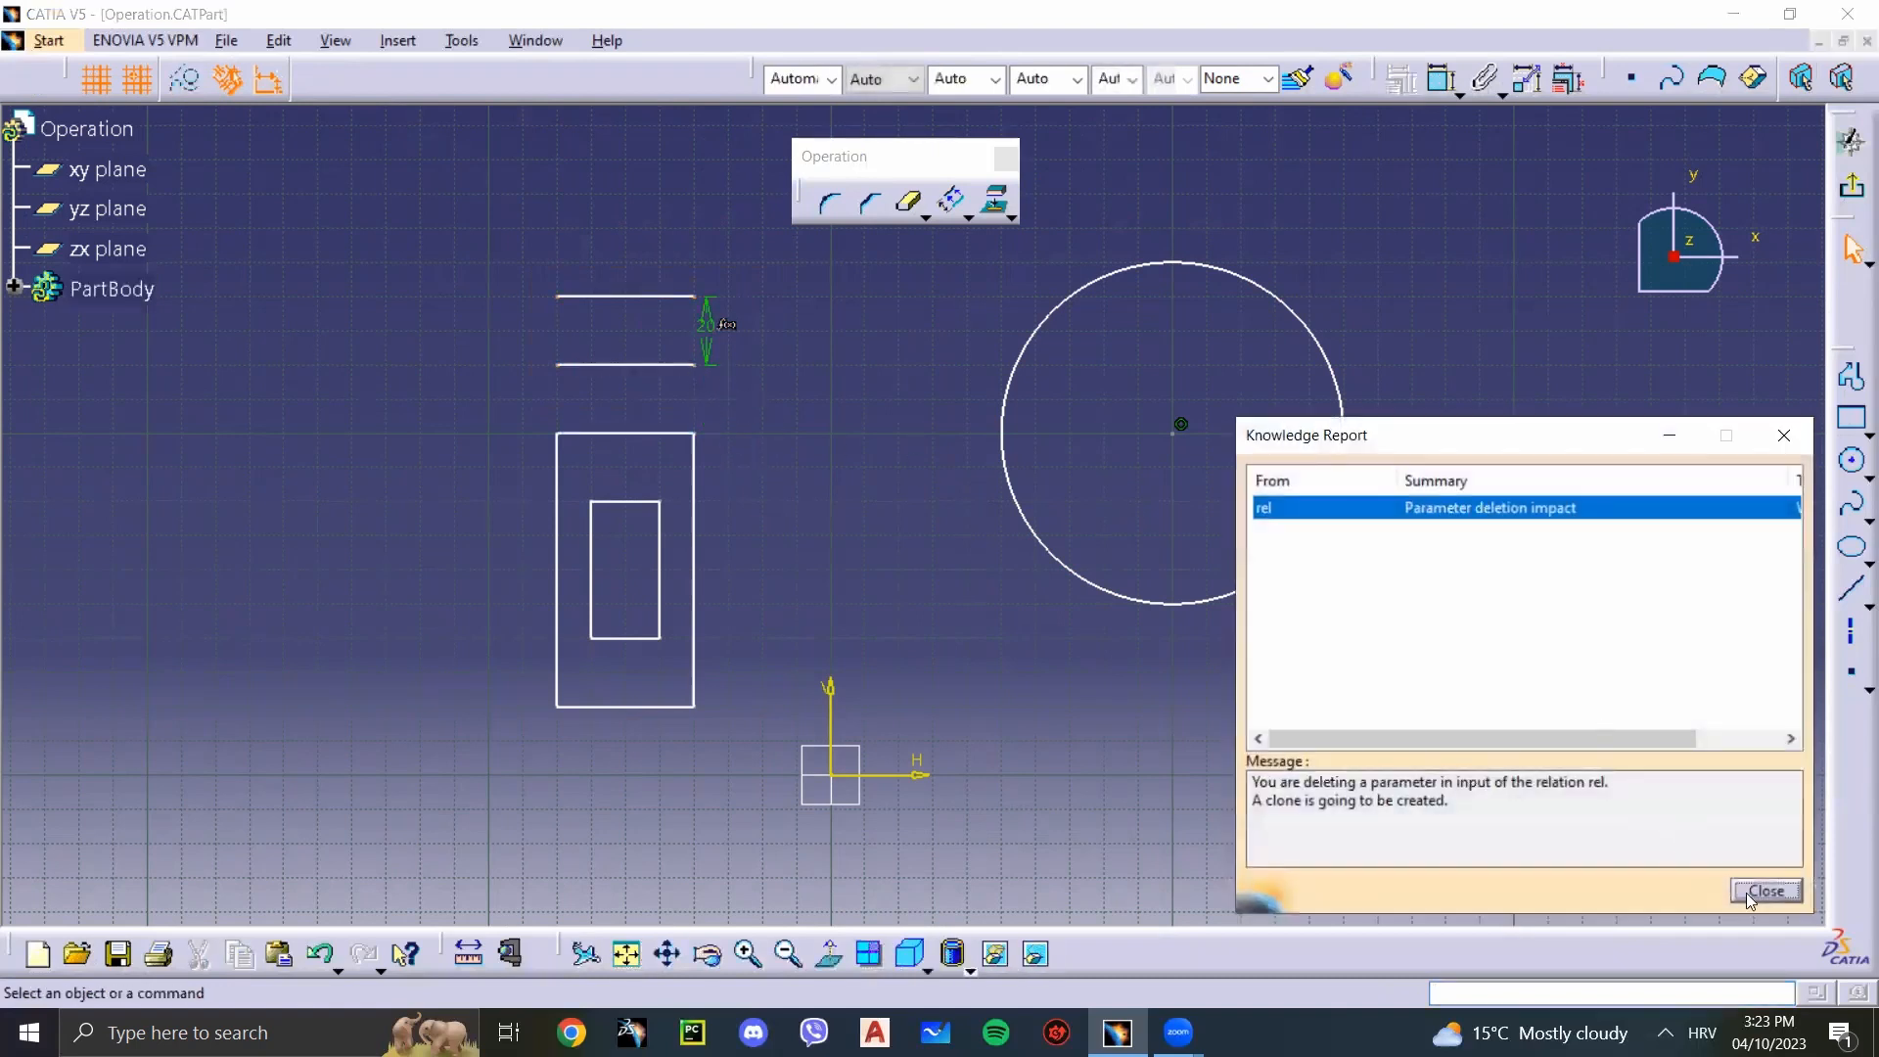
{"action": "left_click", "coordinate": [1772, 886]}
{"action": "left_click_drag", "start_coordinate": [797, 422], "coordinate": [519, 282]}
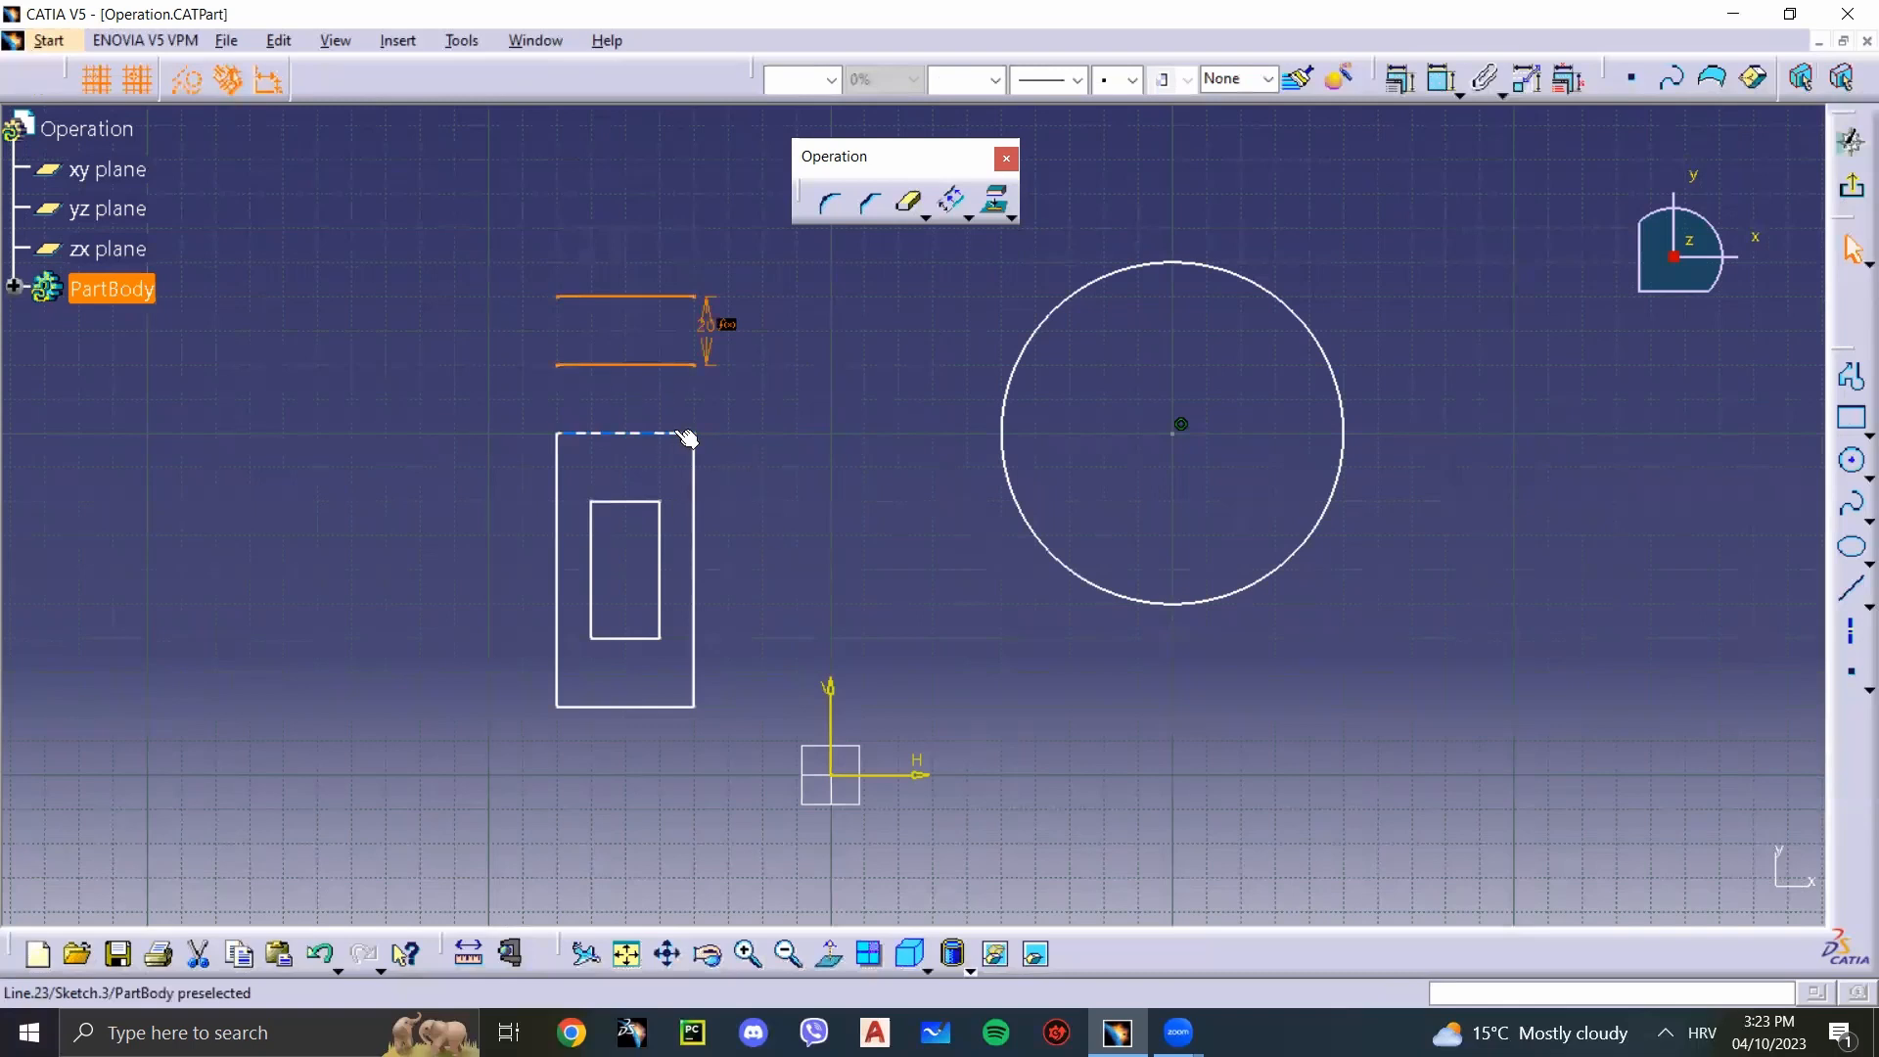
{"action": "key", "text": "Delete"}
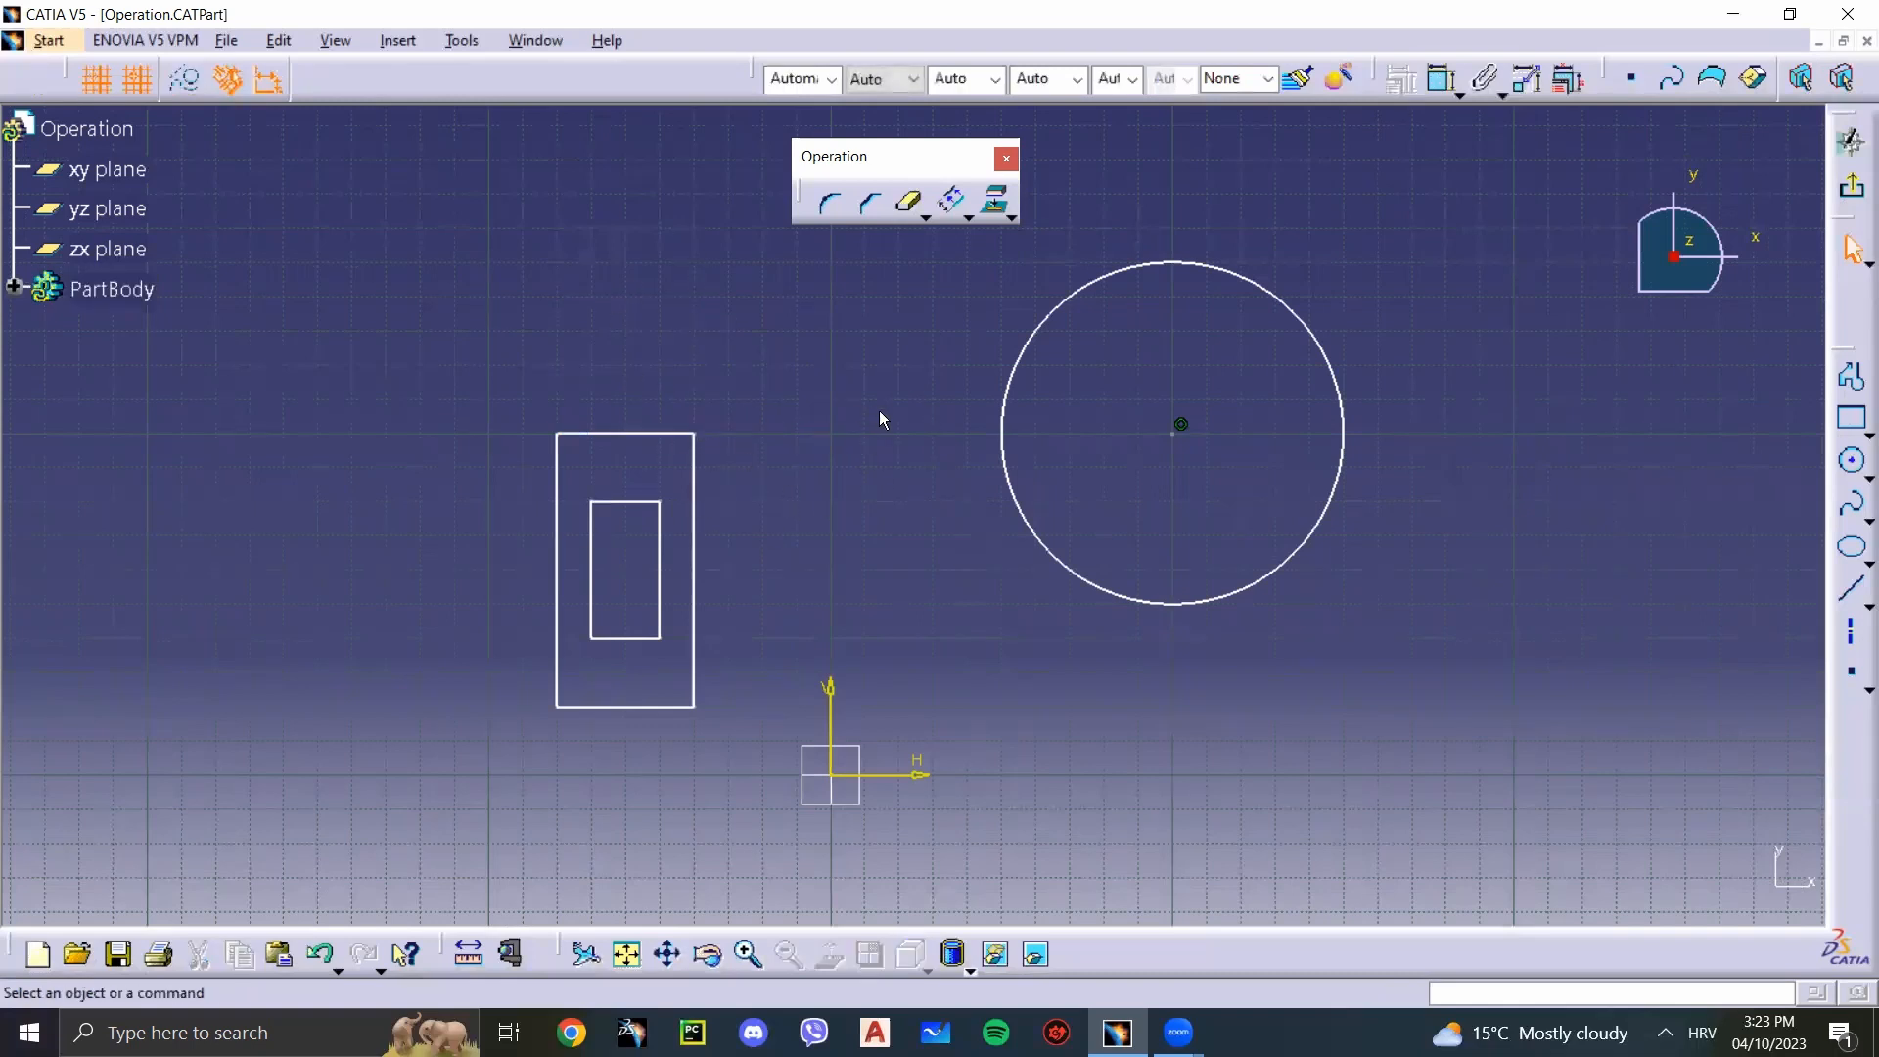
{"action": "left_click_drag", "start_coordinate": [761, 762], "coordinate": [537, 412]}
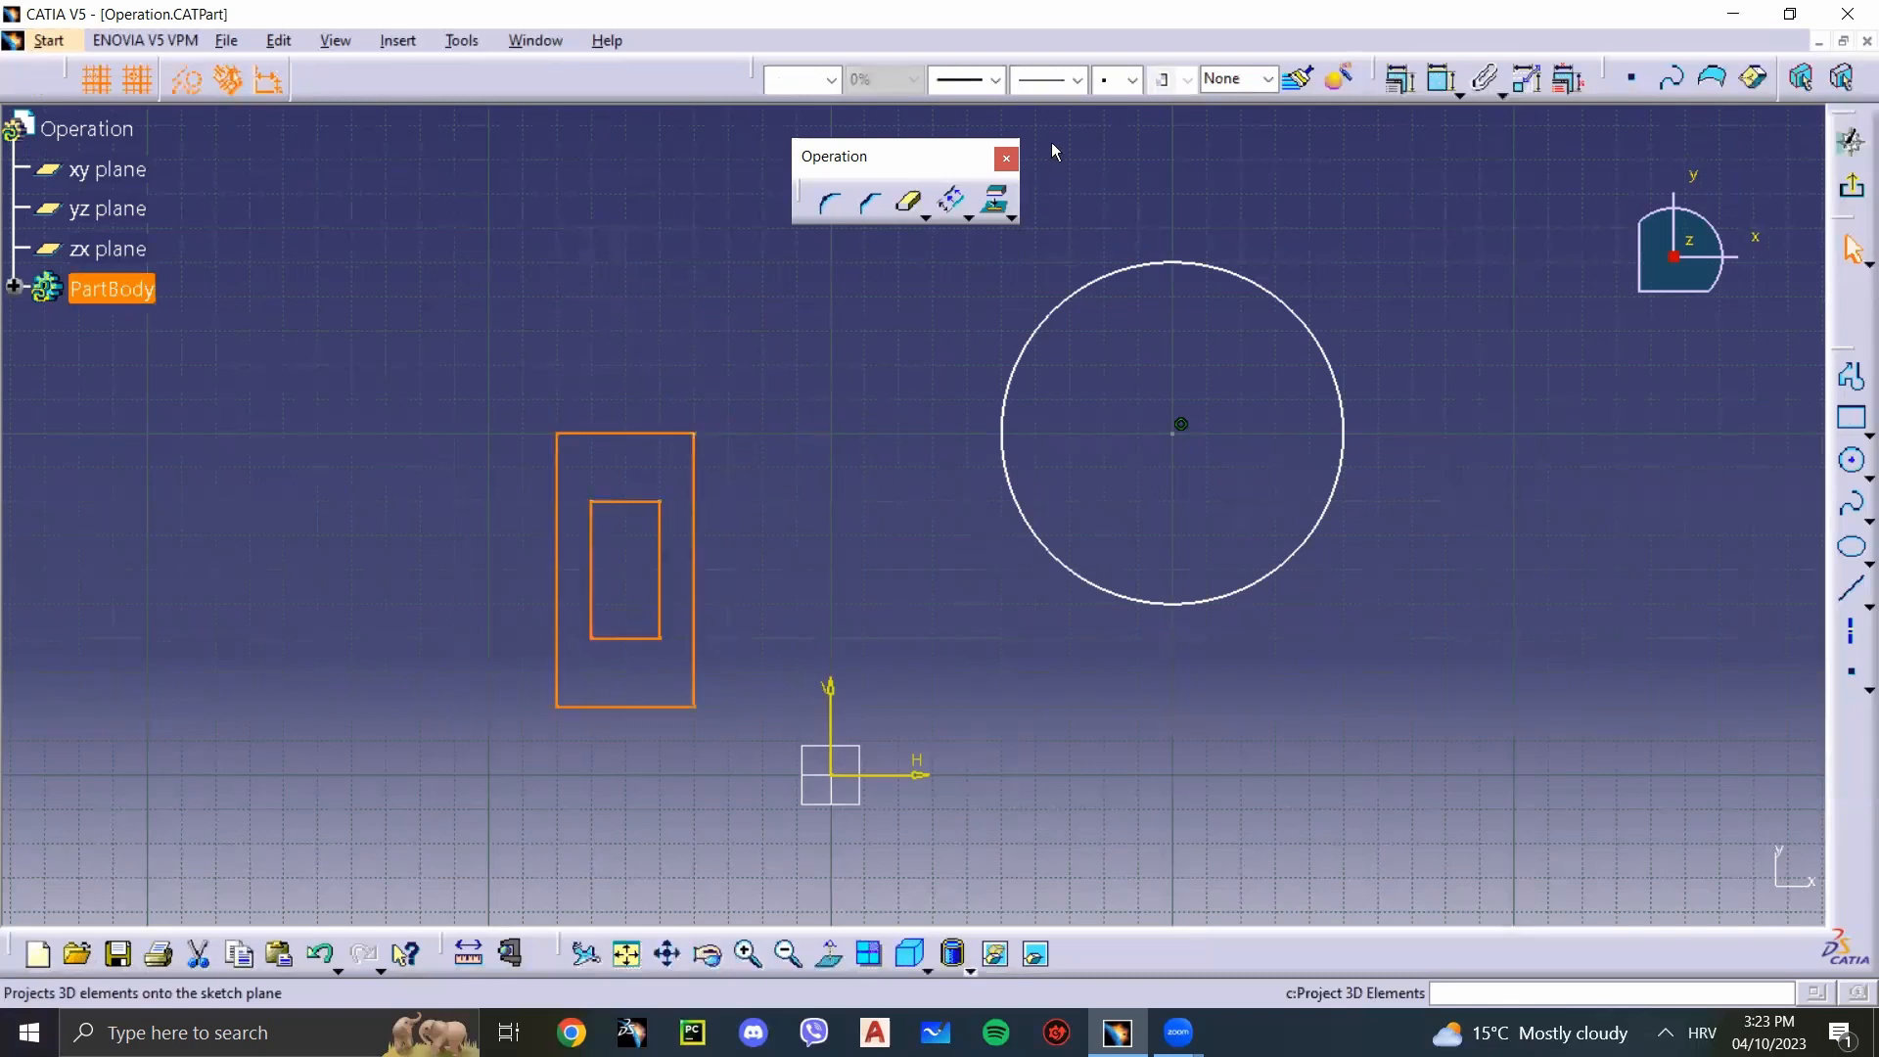
{"action": "left_click", "coordinate": [950, 203]}
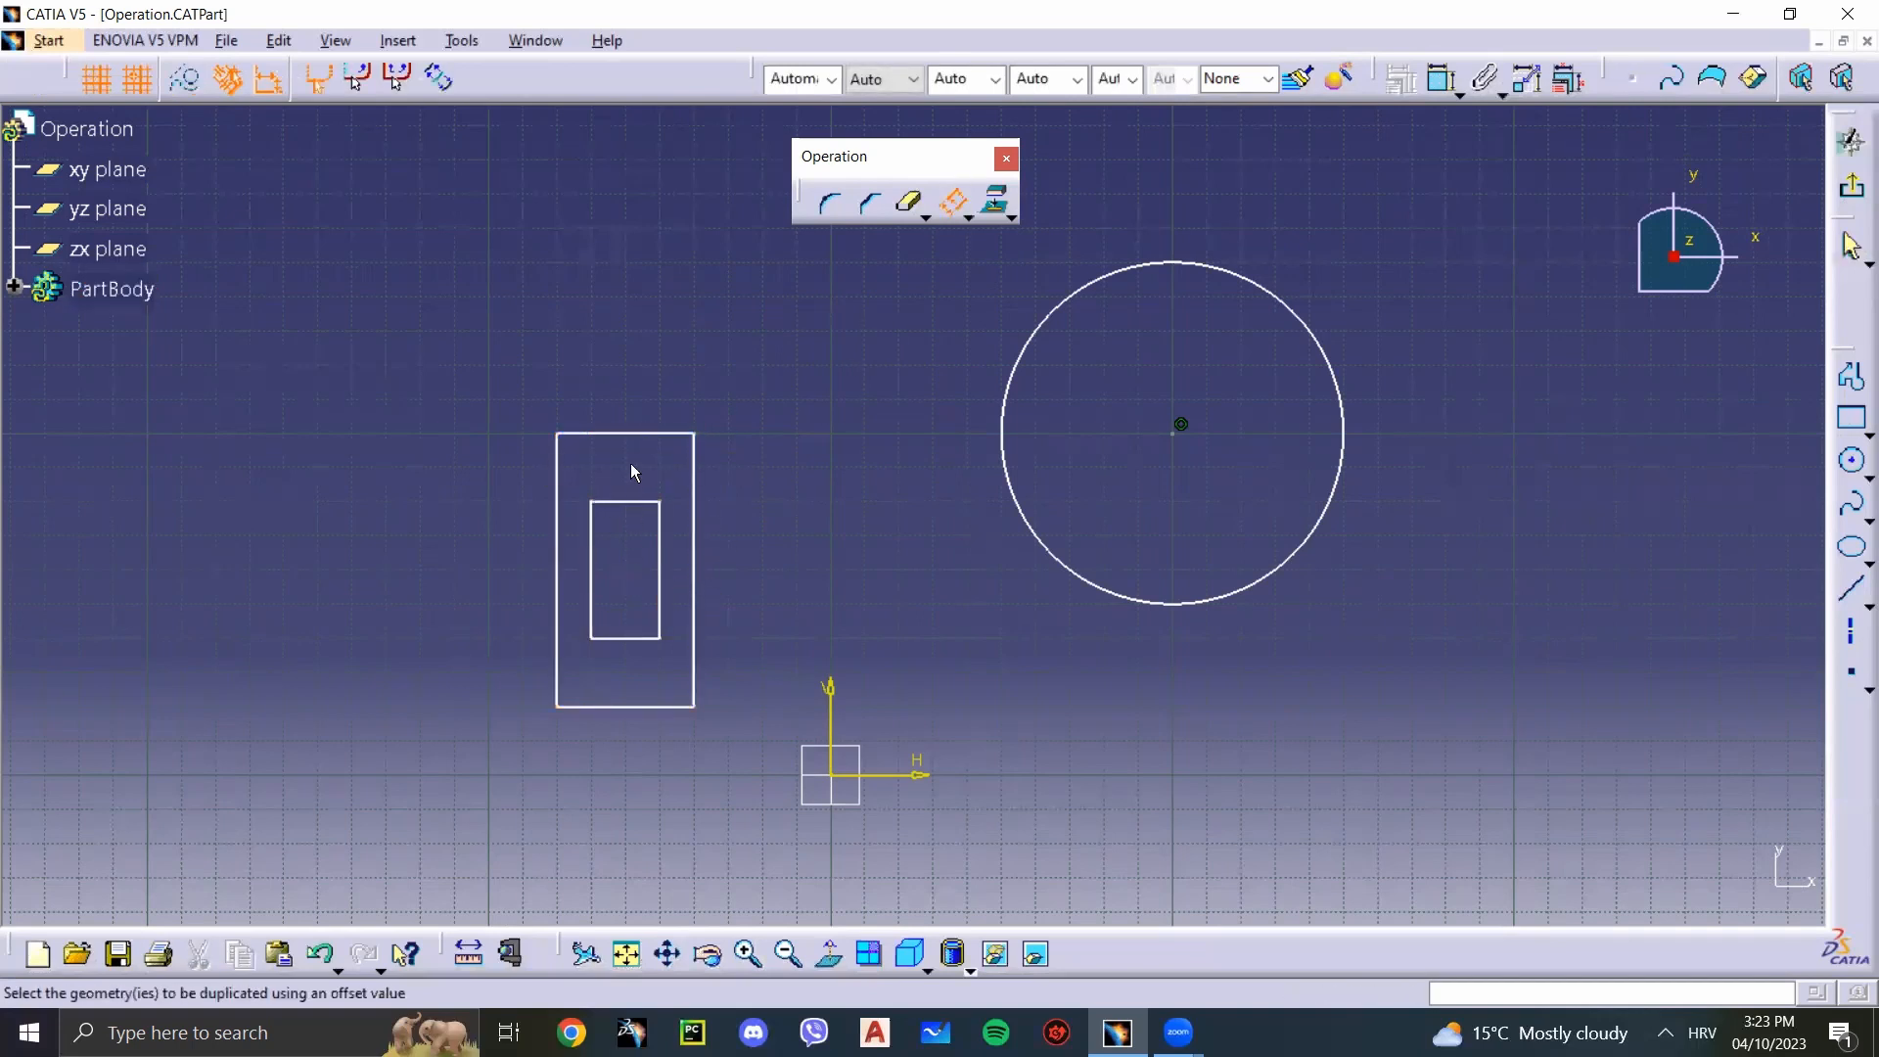
{"action": "left_click", "coordinate": [638, 433]}
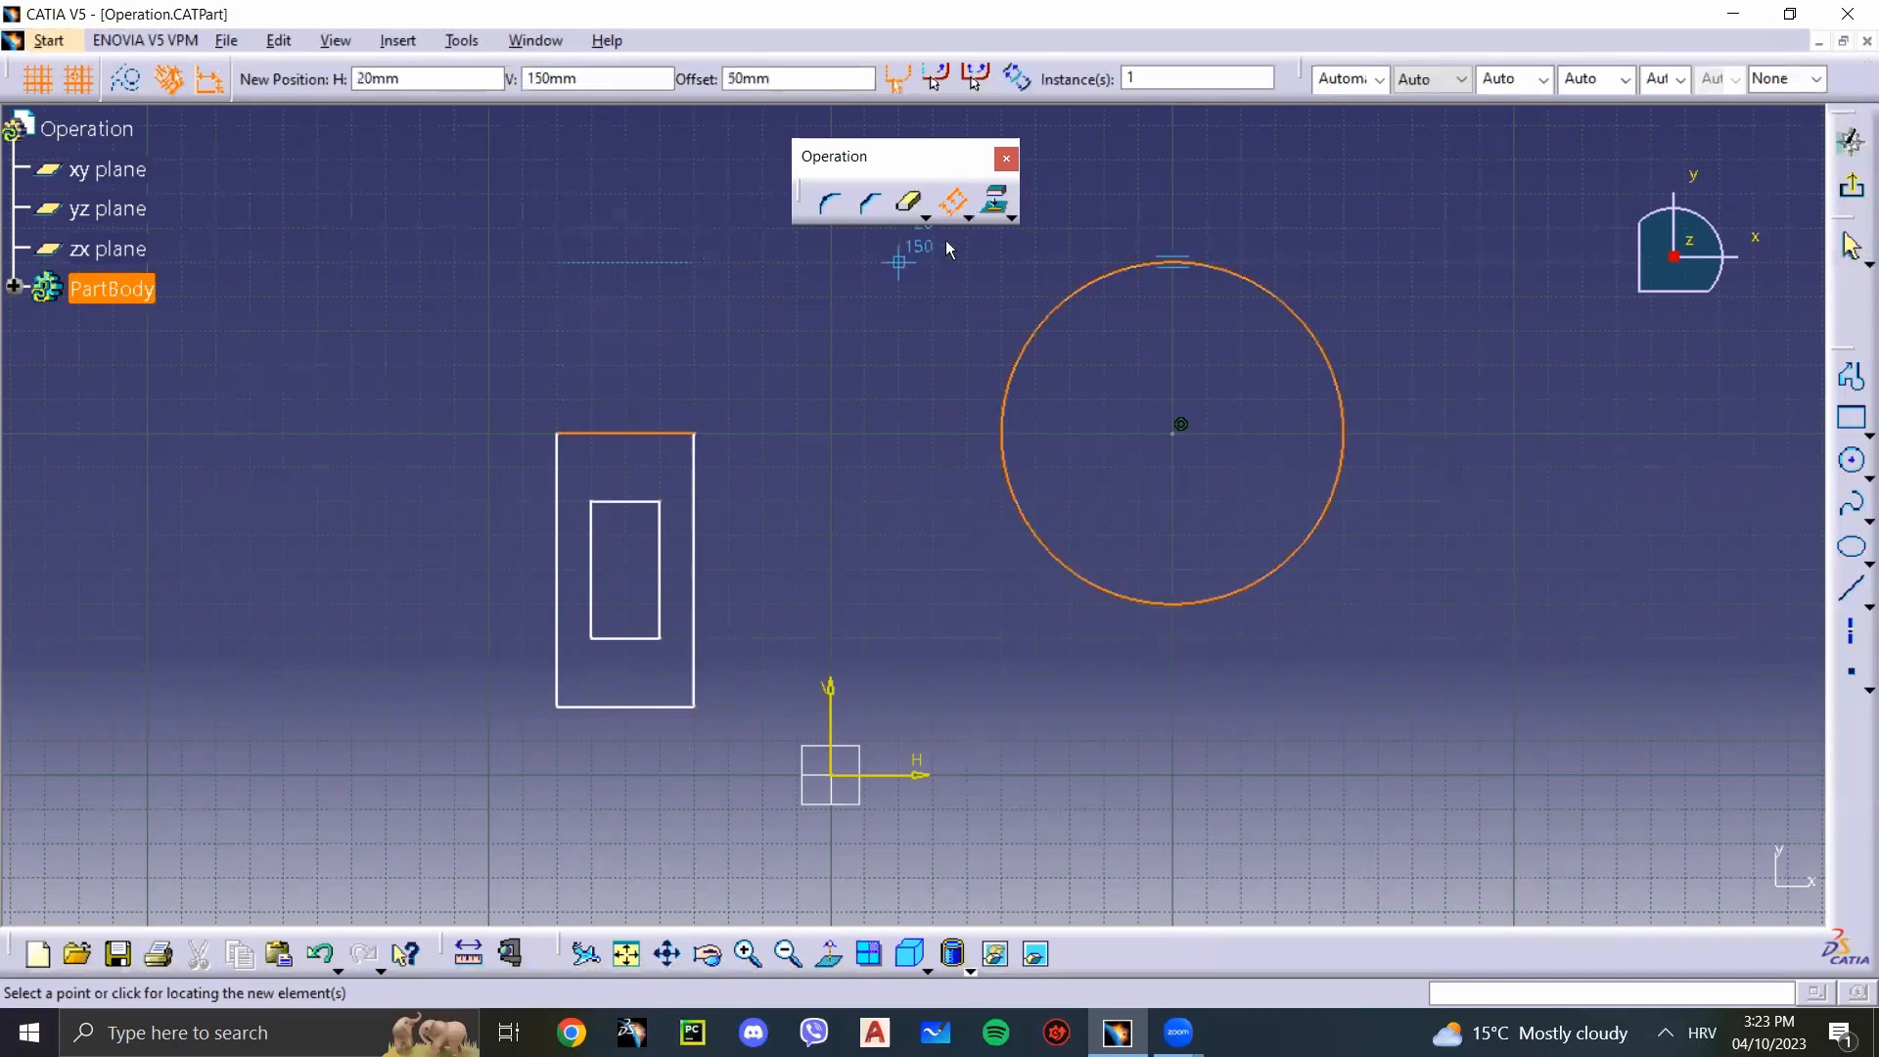
{"action": "left_click", "coordinate": [967, 209]}
{"action": "left_click", "coordinate": [967, 215]}
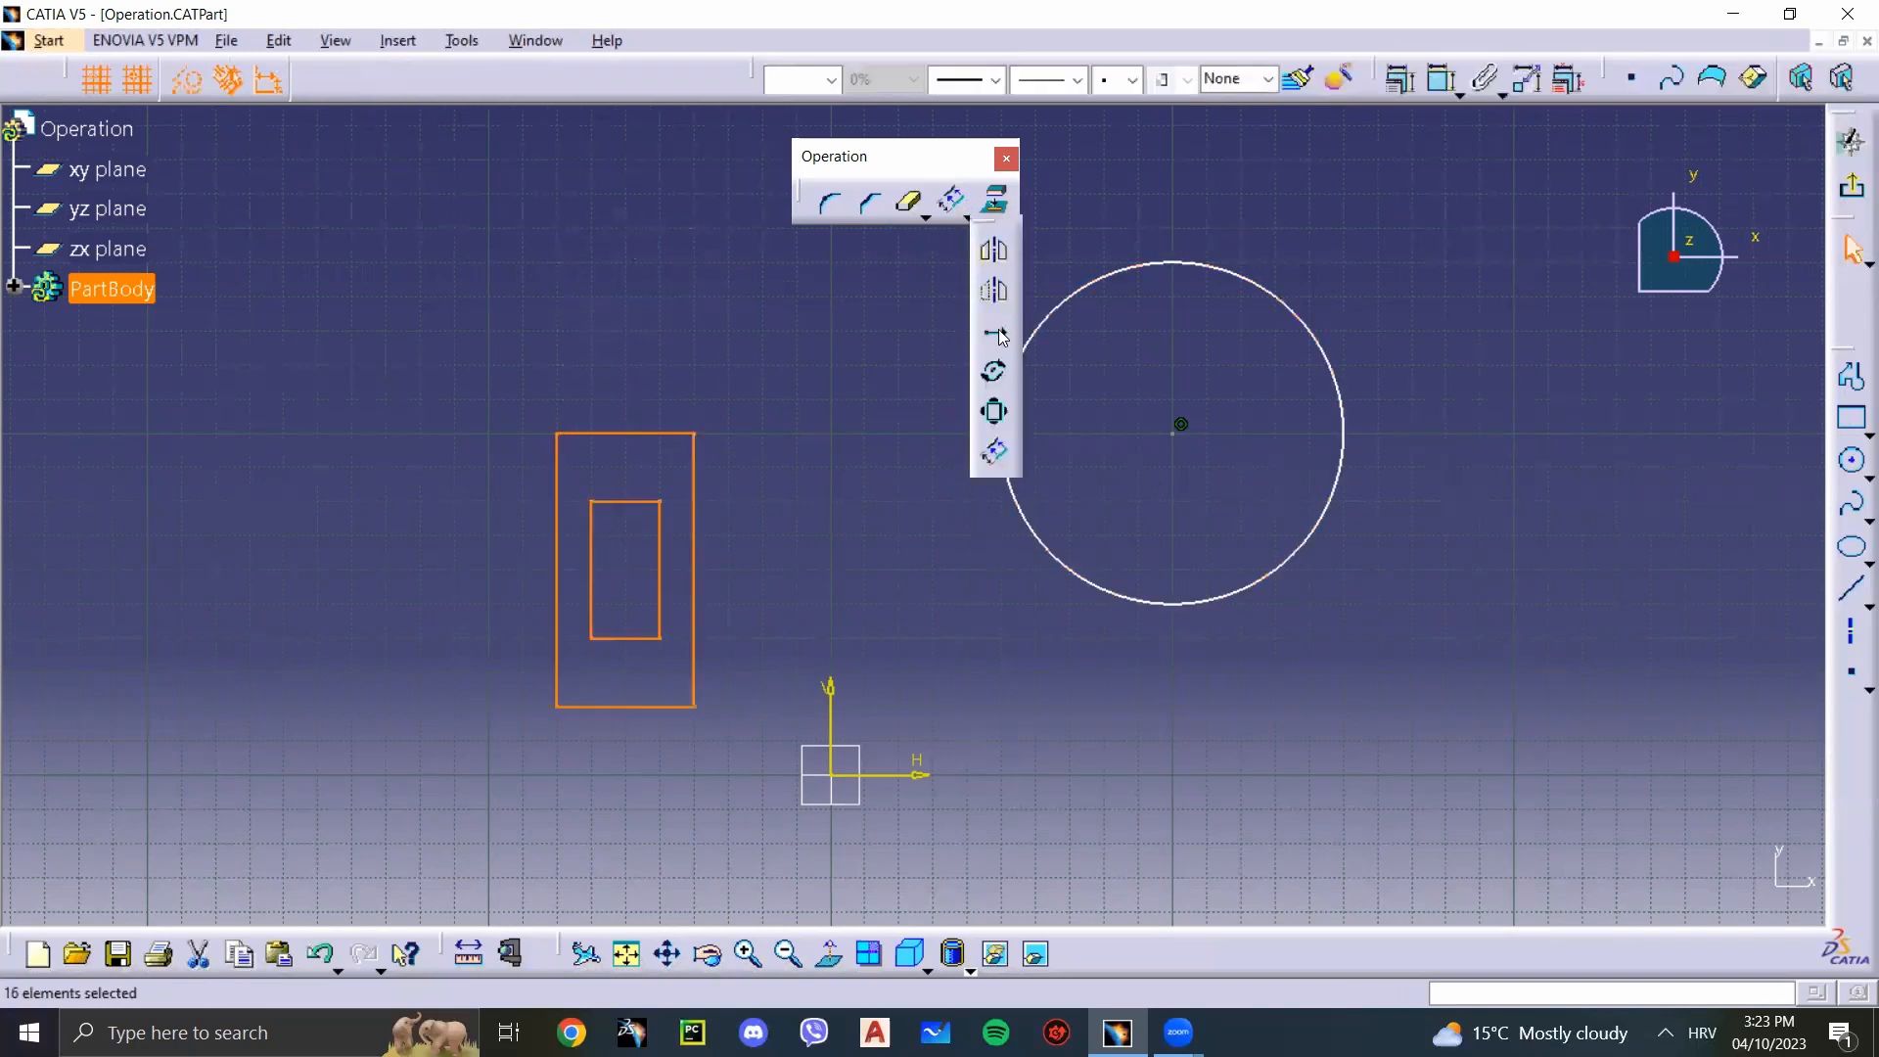
{"action": "left_click", "coordinate": [796, 407]}
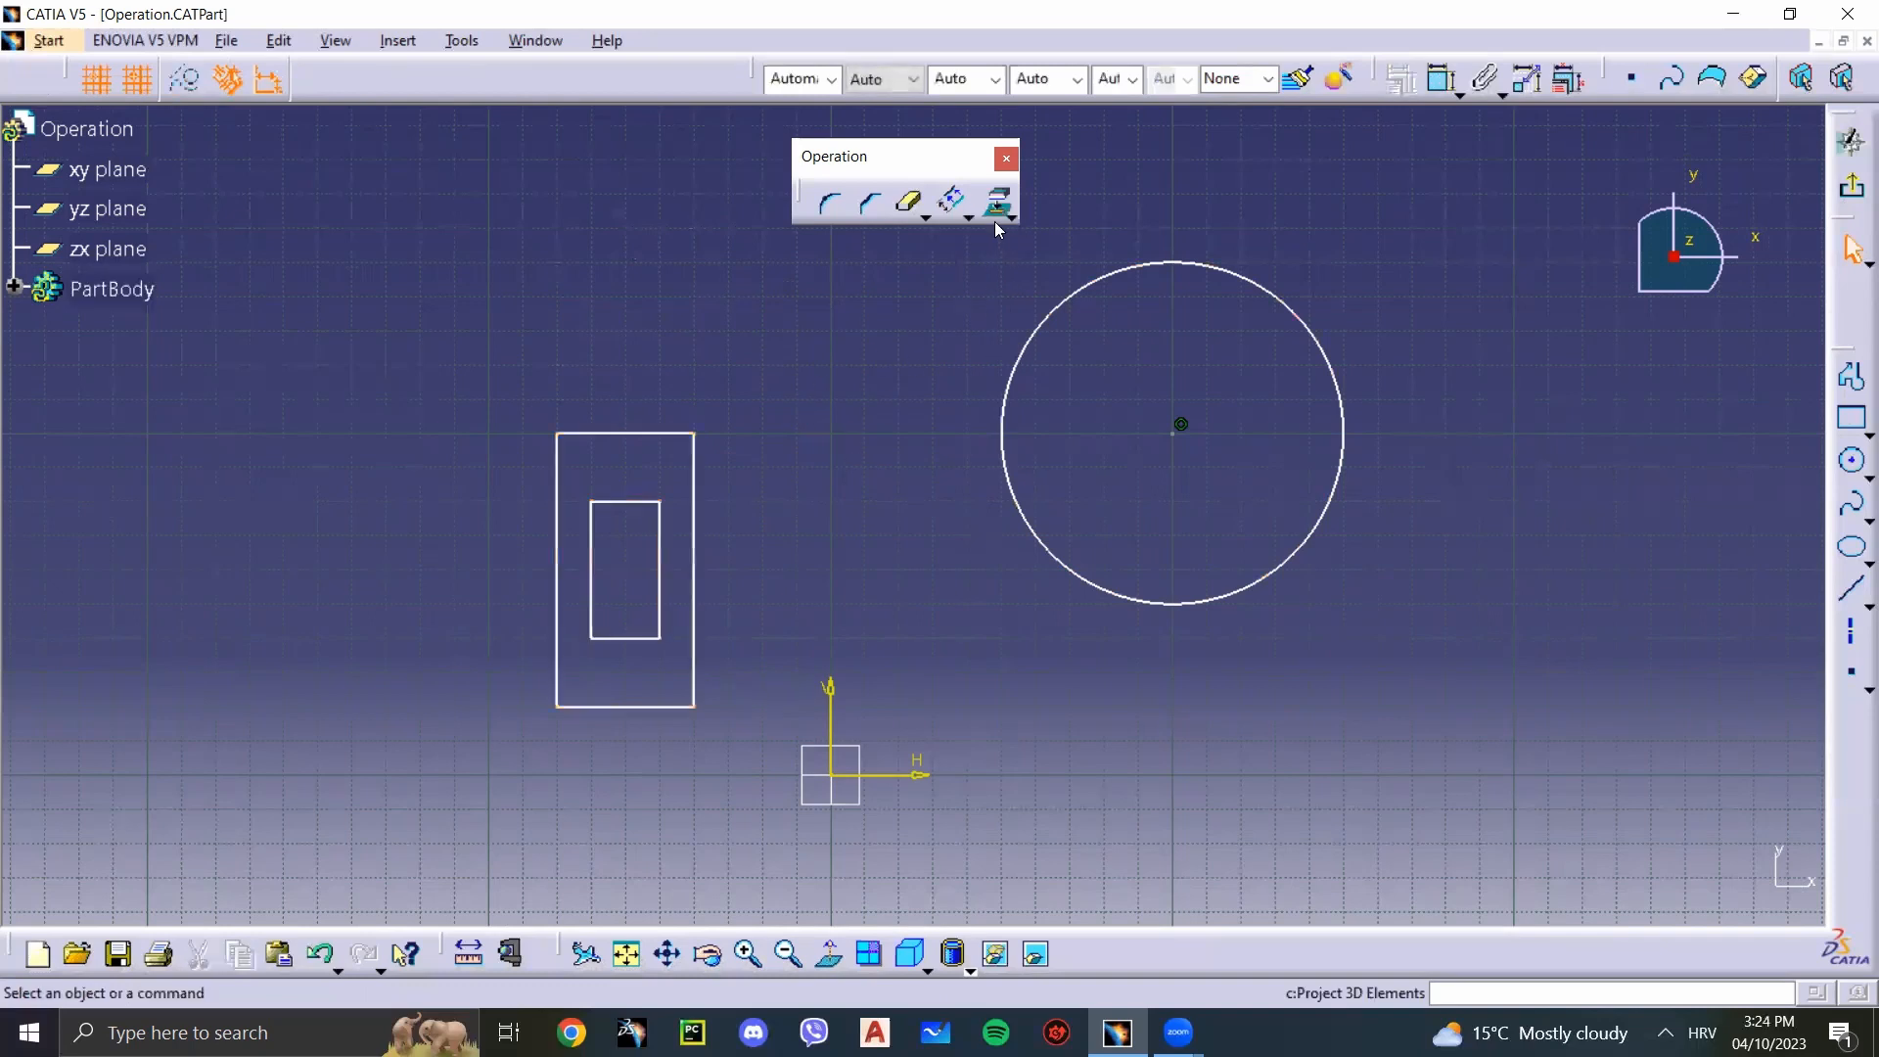
Step: Offset the circle inward by about 21.7 mm, and offset the resulting inner circle outward by about 47.9 mm
{"action": "left_click", "coordinate": [962, 208]}
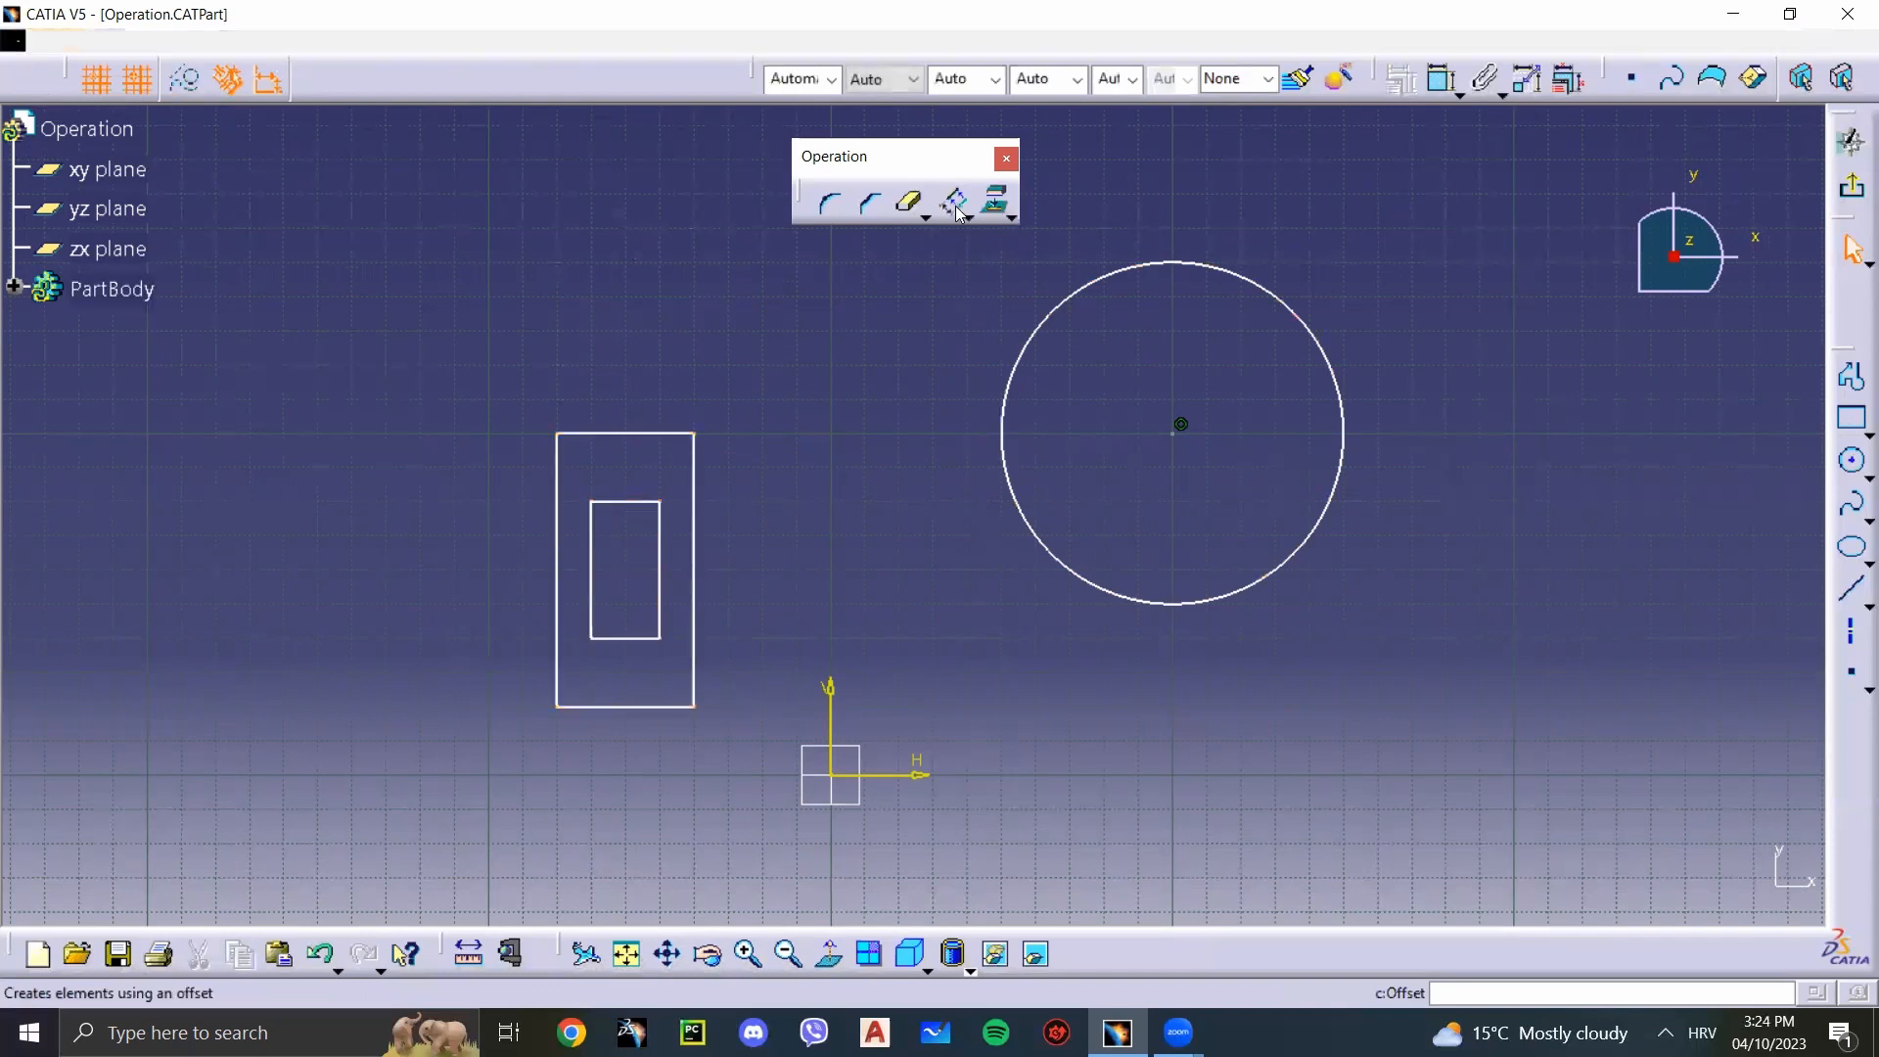
{"action": "left_click", "coordinate": [1043, 329]}
{"action": "left_click", "coordinate": [1119, 359]}
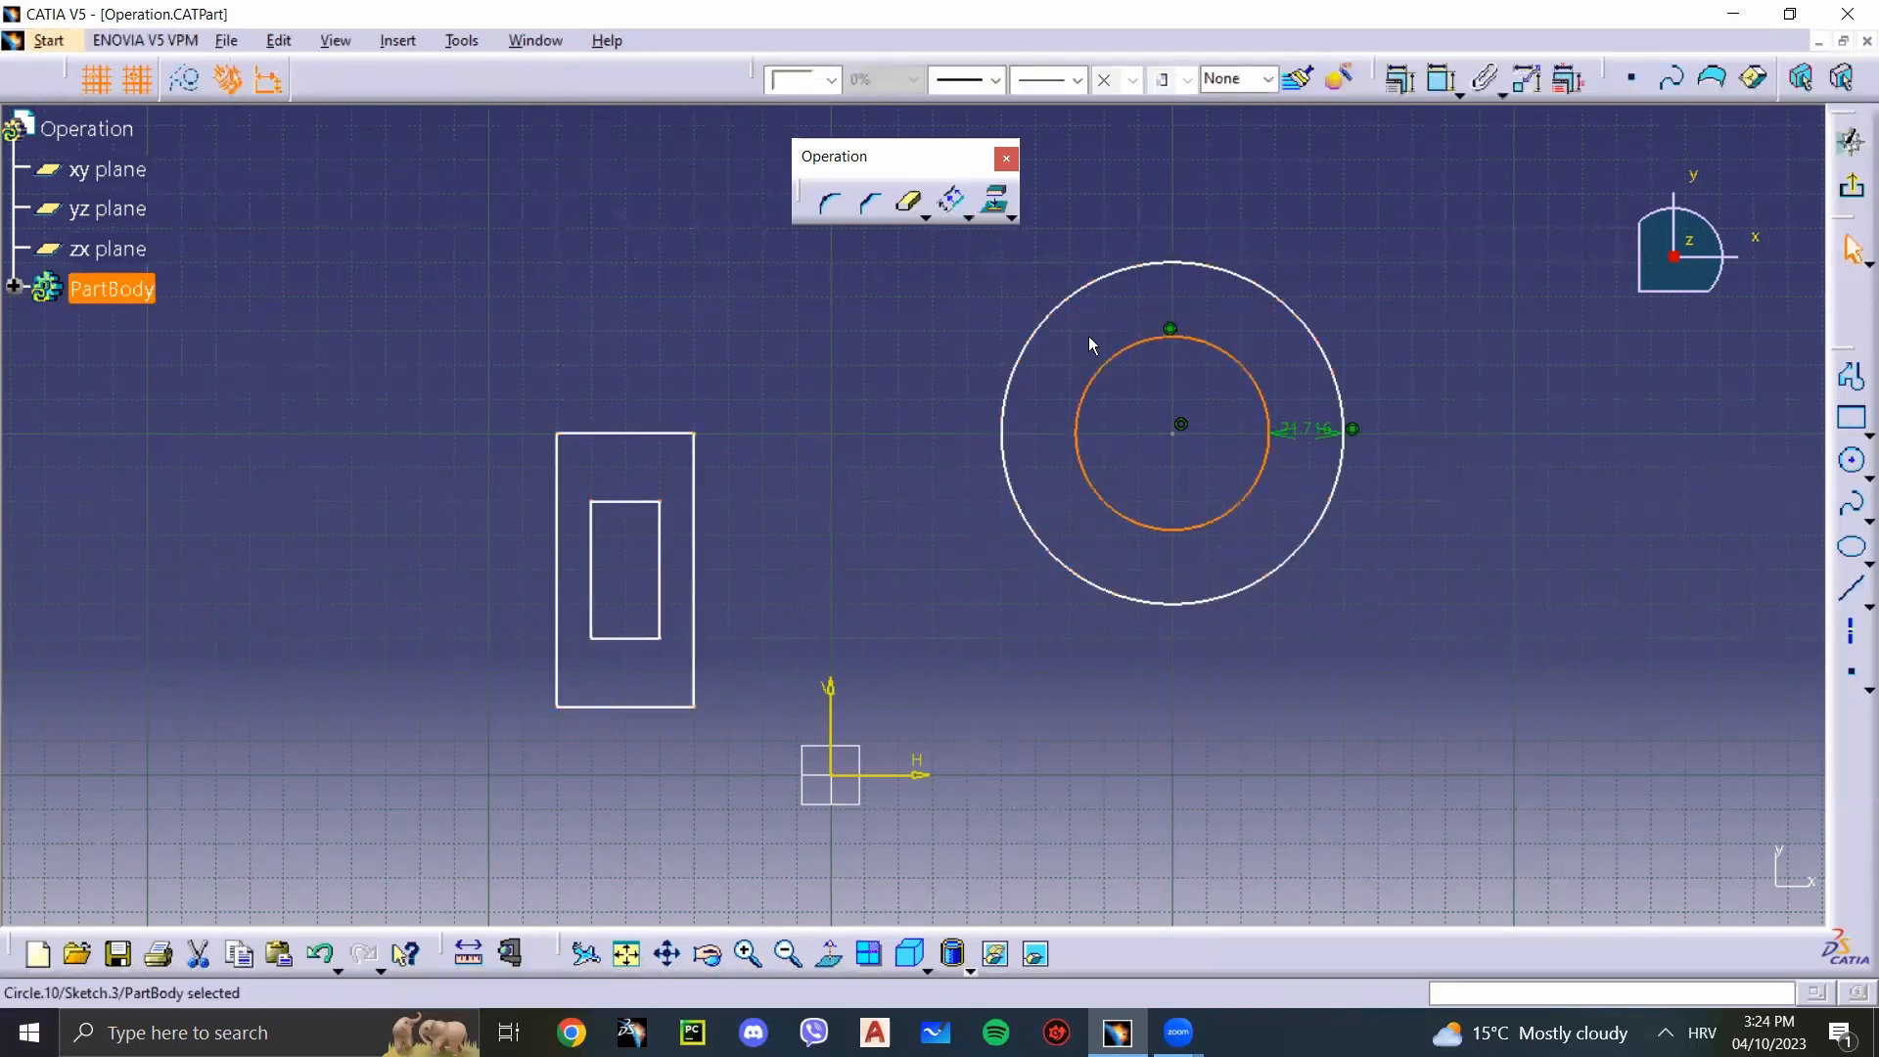
{"action": "left_click", "coordinate": [954, 202]}
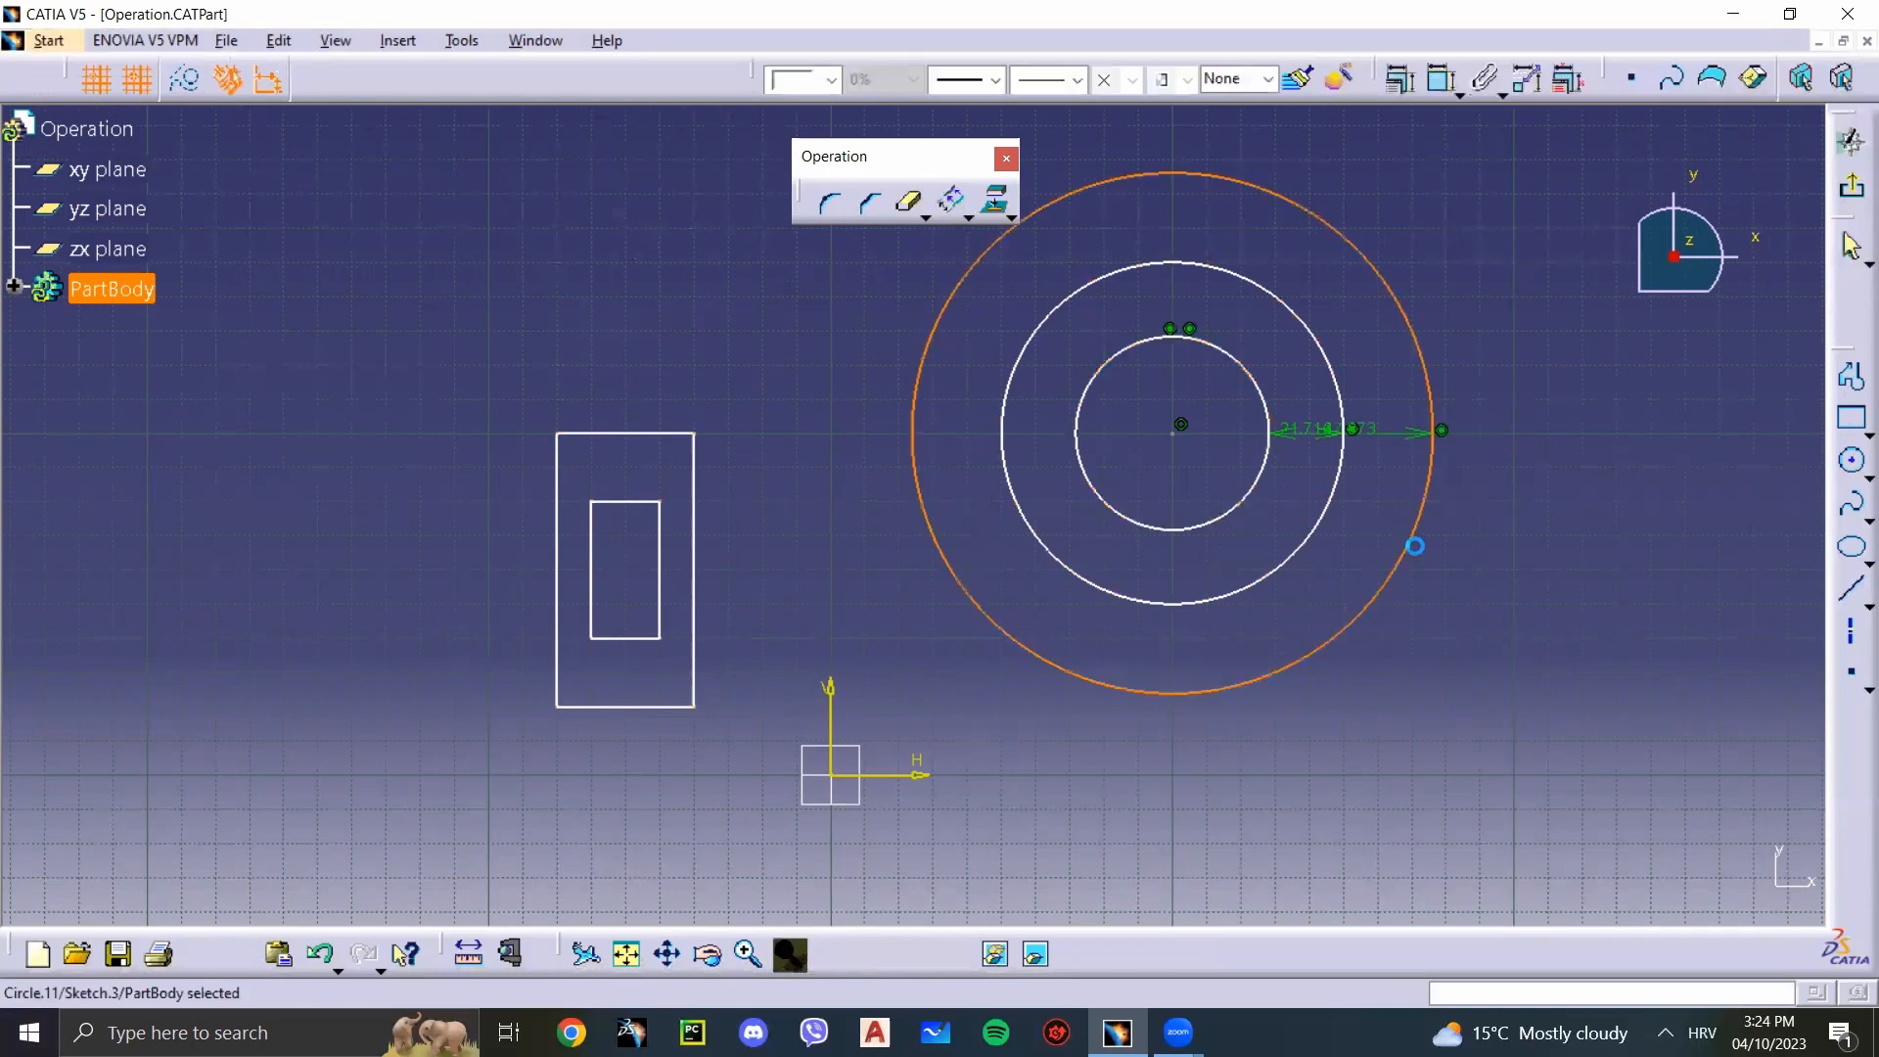
{"action": "left_click", "coordinate": [1420, 548]}
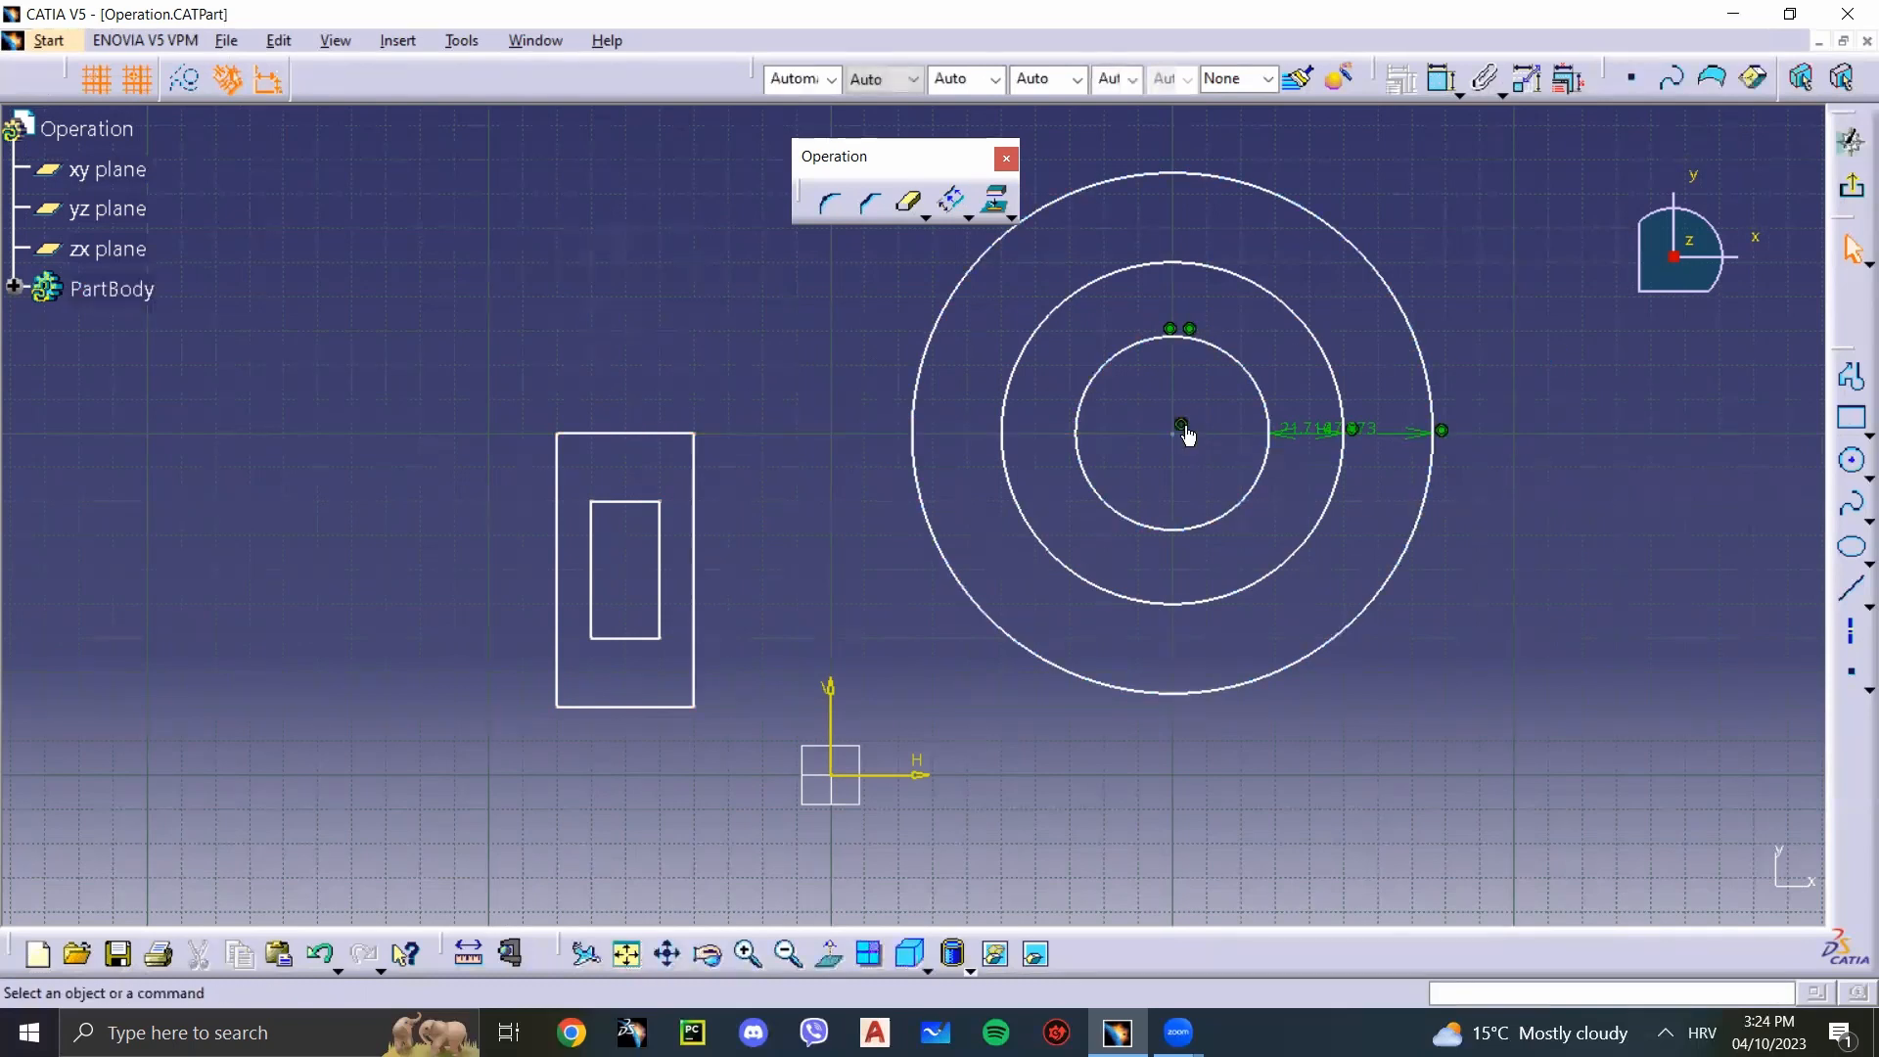
Step: Inspect the outer circle's concentricity constraint without changing it, and pull the inner circle outward to resize the linked circles
{"action": "double_click", "coordinate": [1189, 328]}
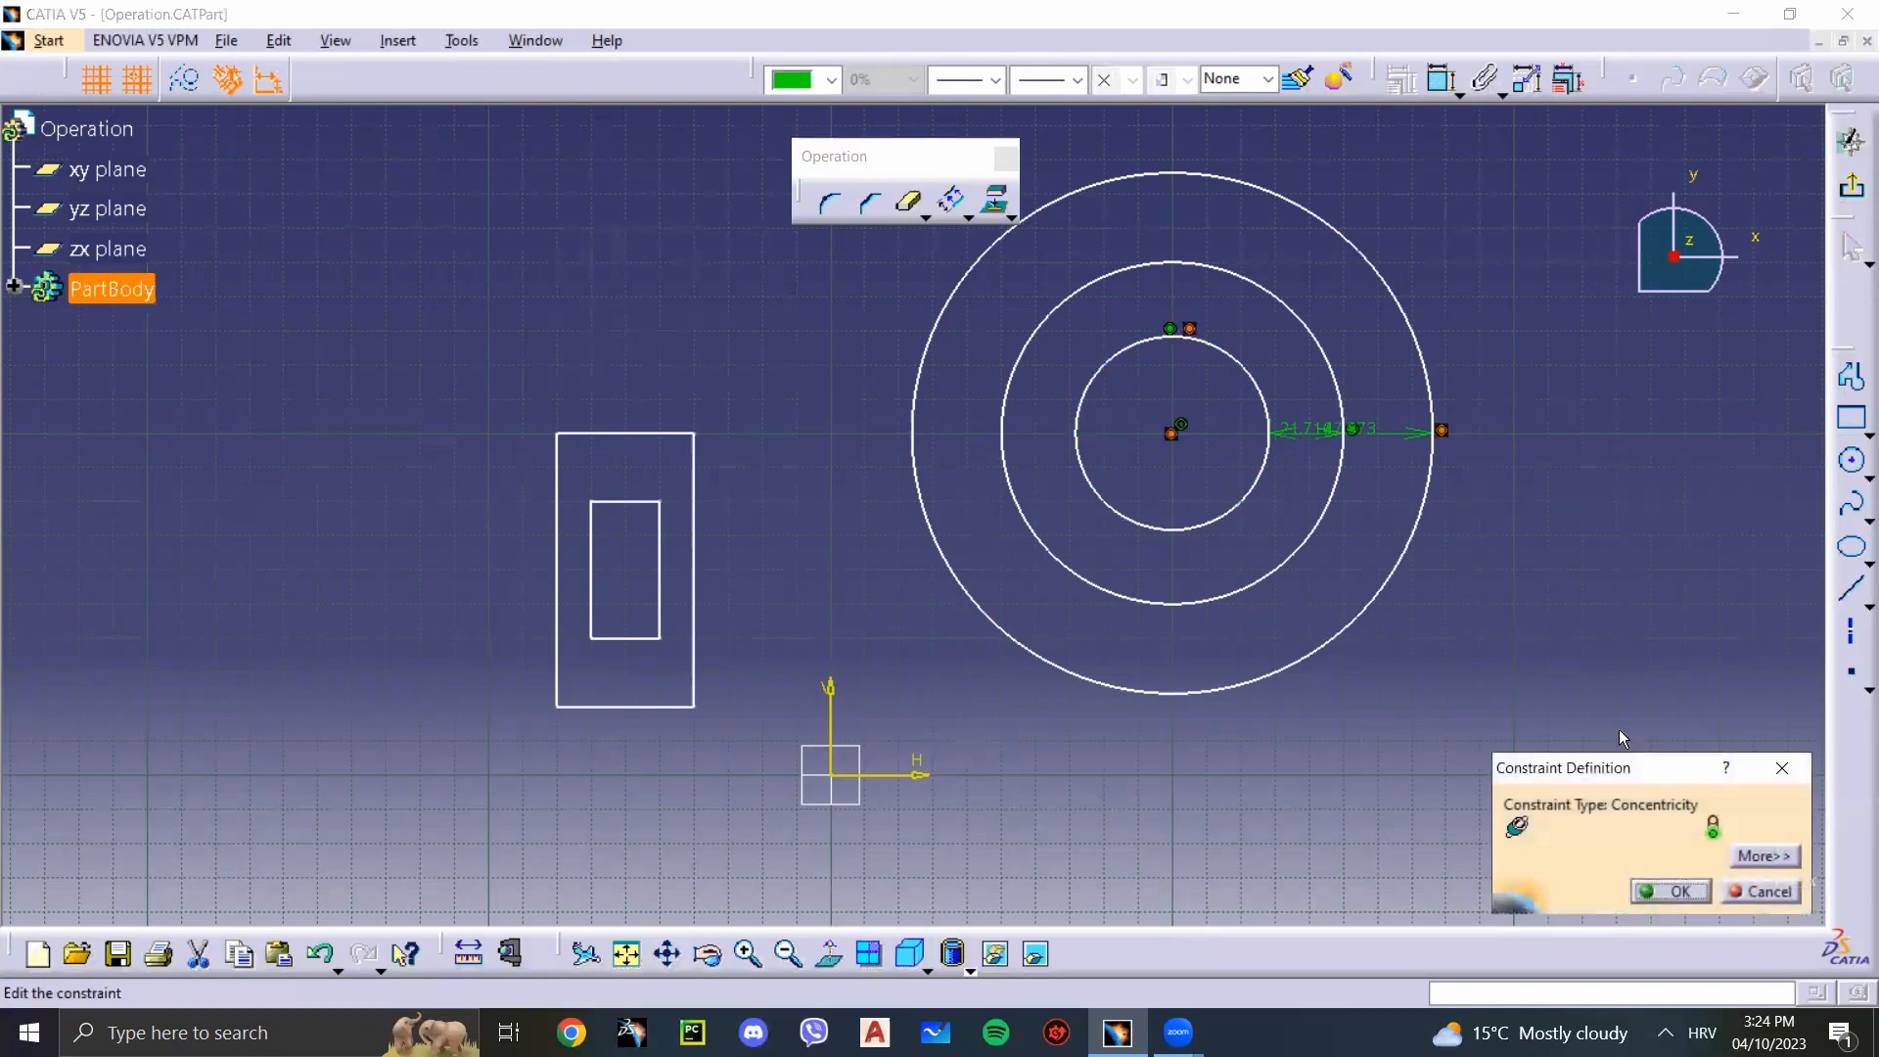
{"action": "left_click", "coordinate": [1781, 767]}
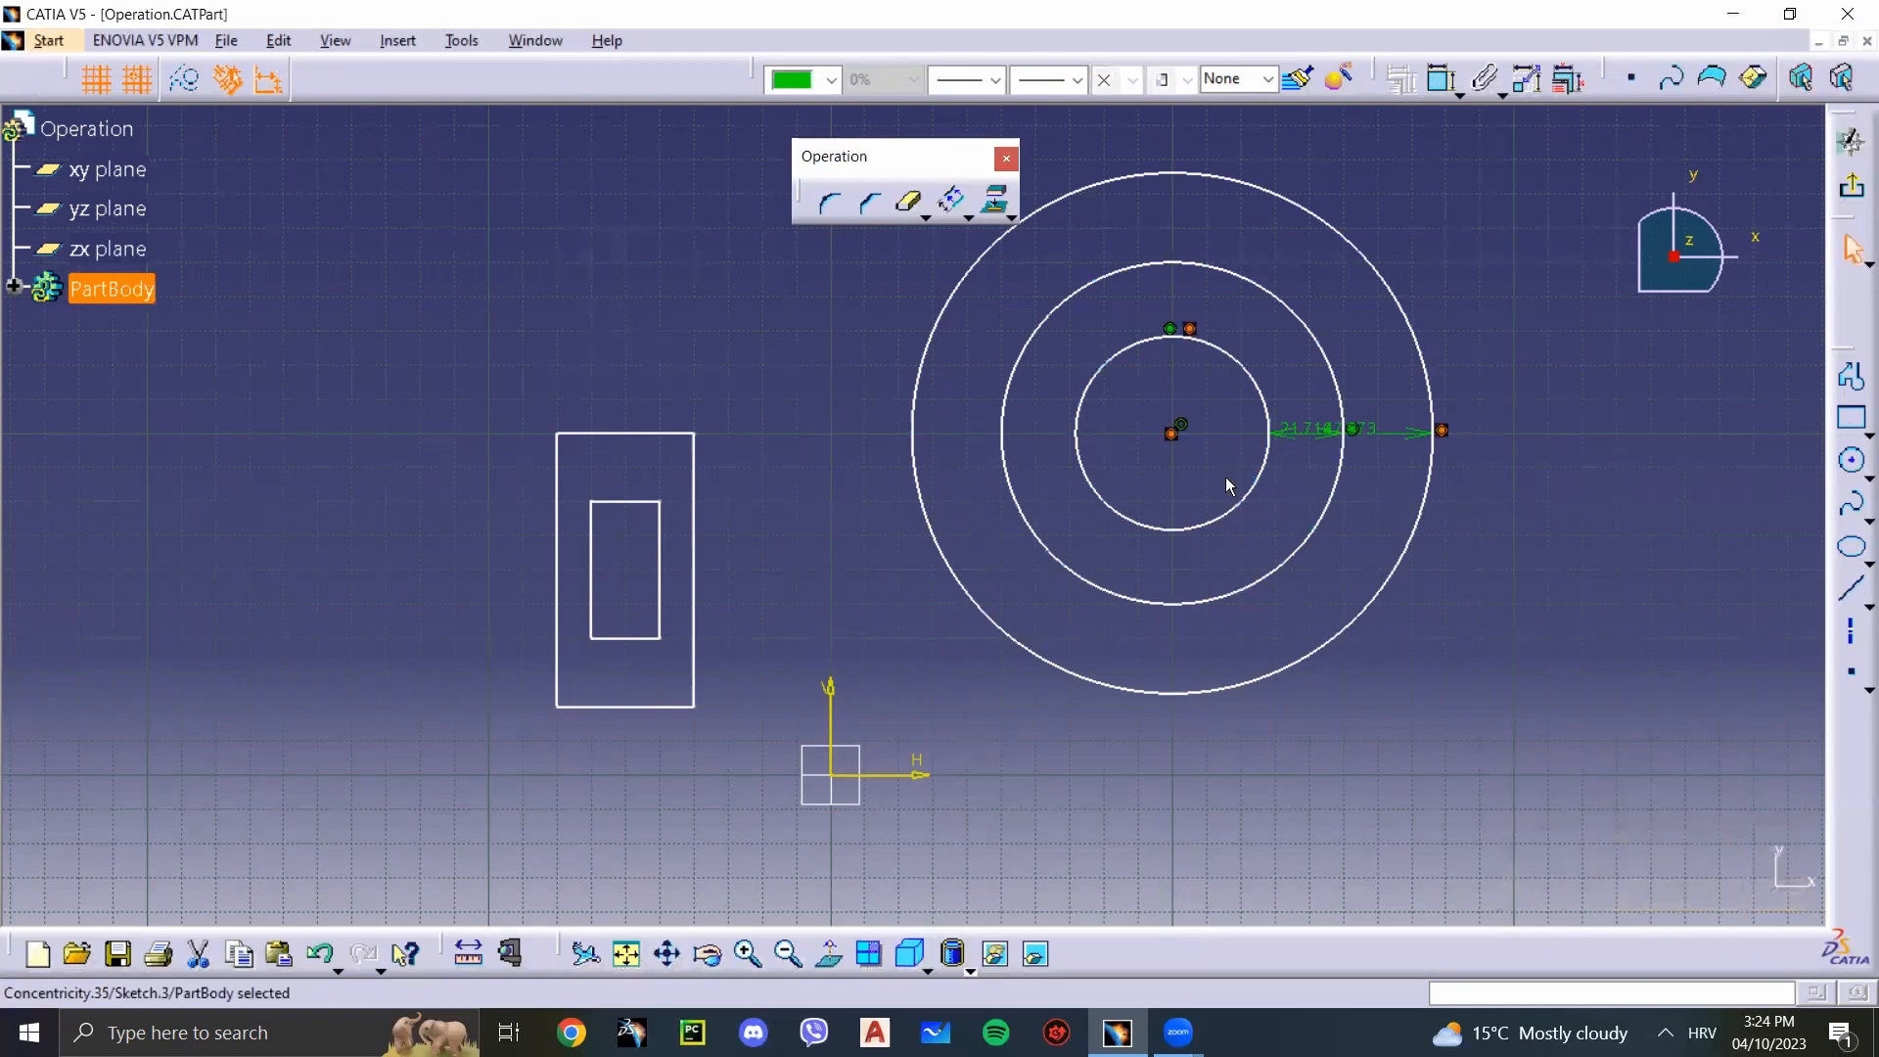
{"action": "mouse_move", "coordinate": [1255, 499]}
{"action": "left_mouse_down"}
{"action": "mouse_move", "coordinate": [1354, 486]}
{"action": "mouse_move", "coordinate": [1260, 502]}
{"action": "left_mouse_up"}
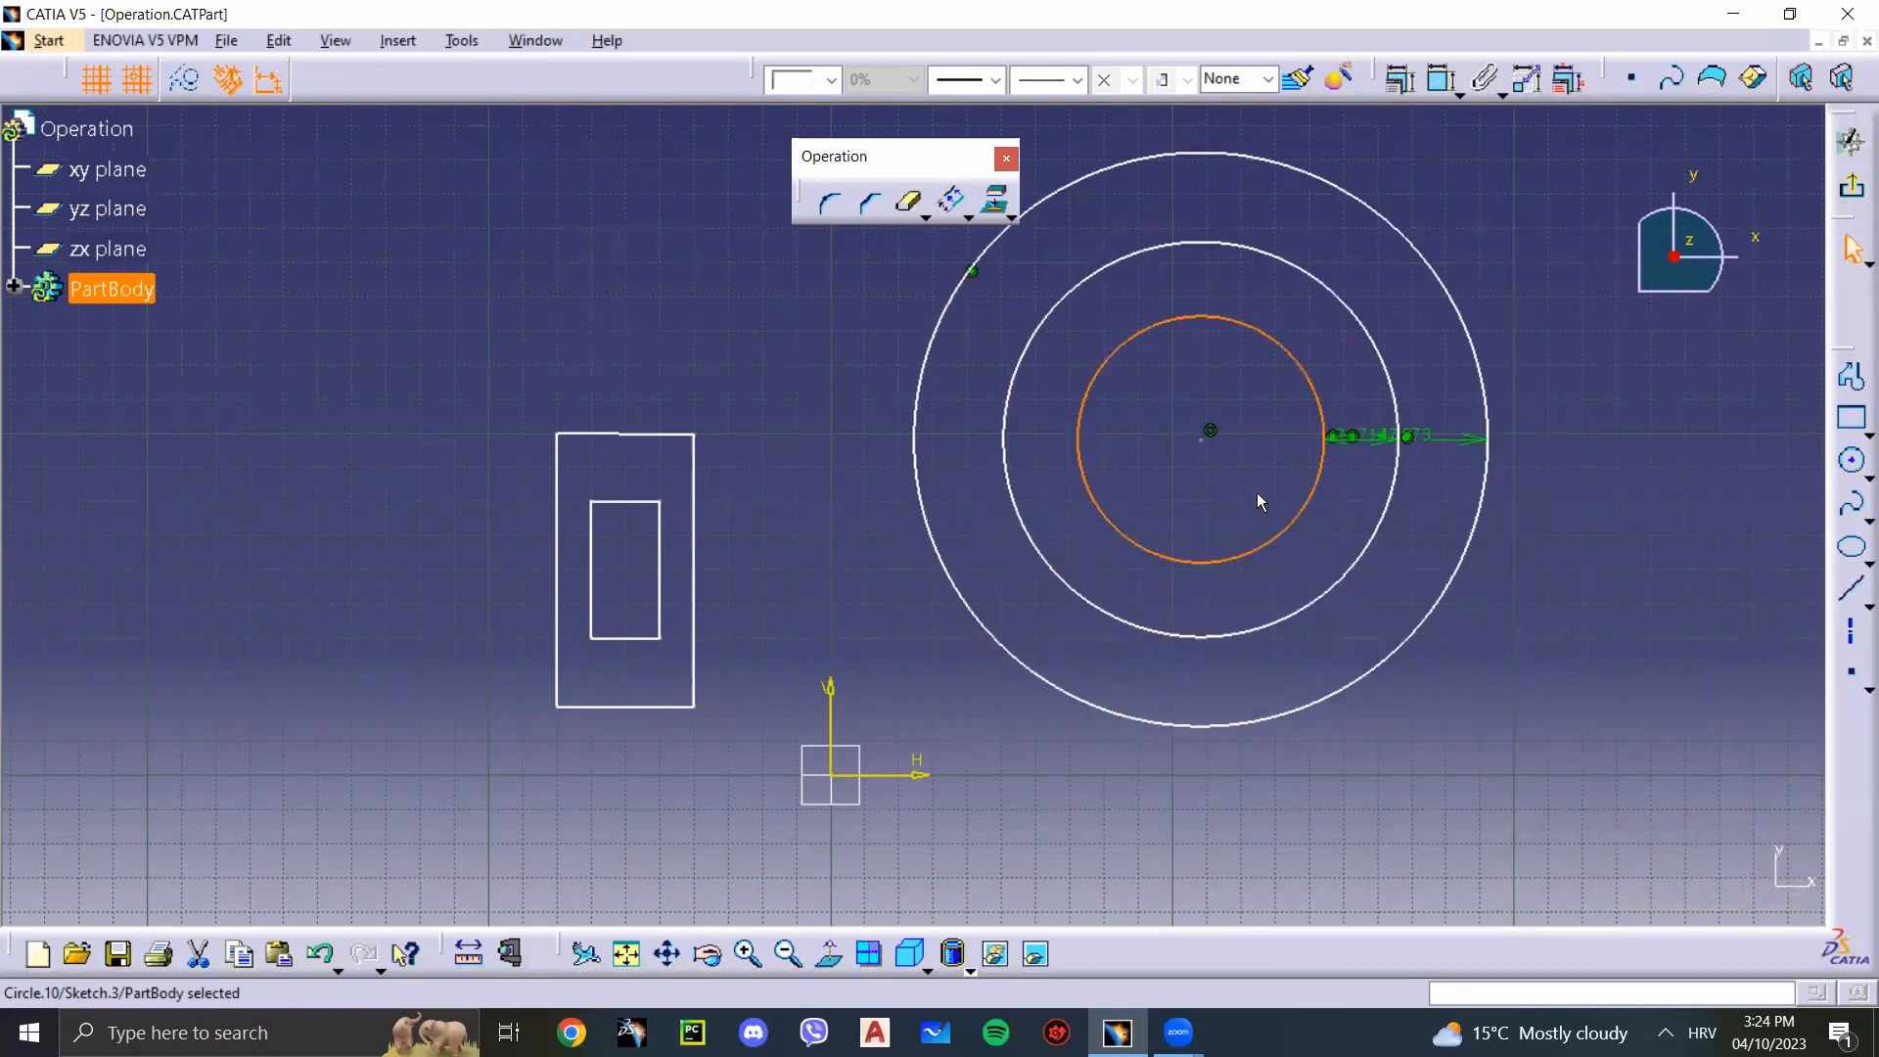
Step: Delete the outer circle's concentricity constraint and pull the middle circle to shift it relative to the outer circle
{"action": "left_click", "coordinate": [980, 273]}
{"action": "left_click", "coordinate": [973, 272]}
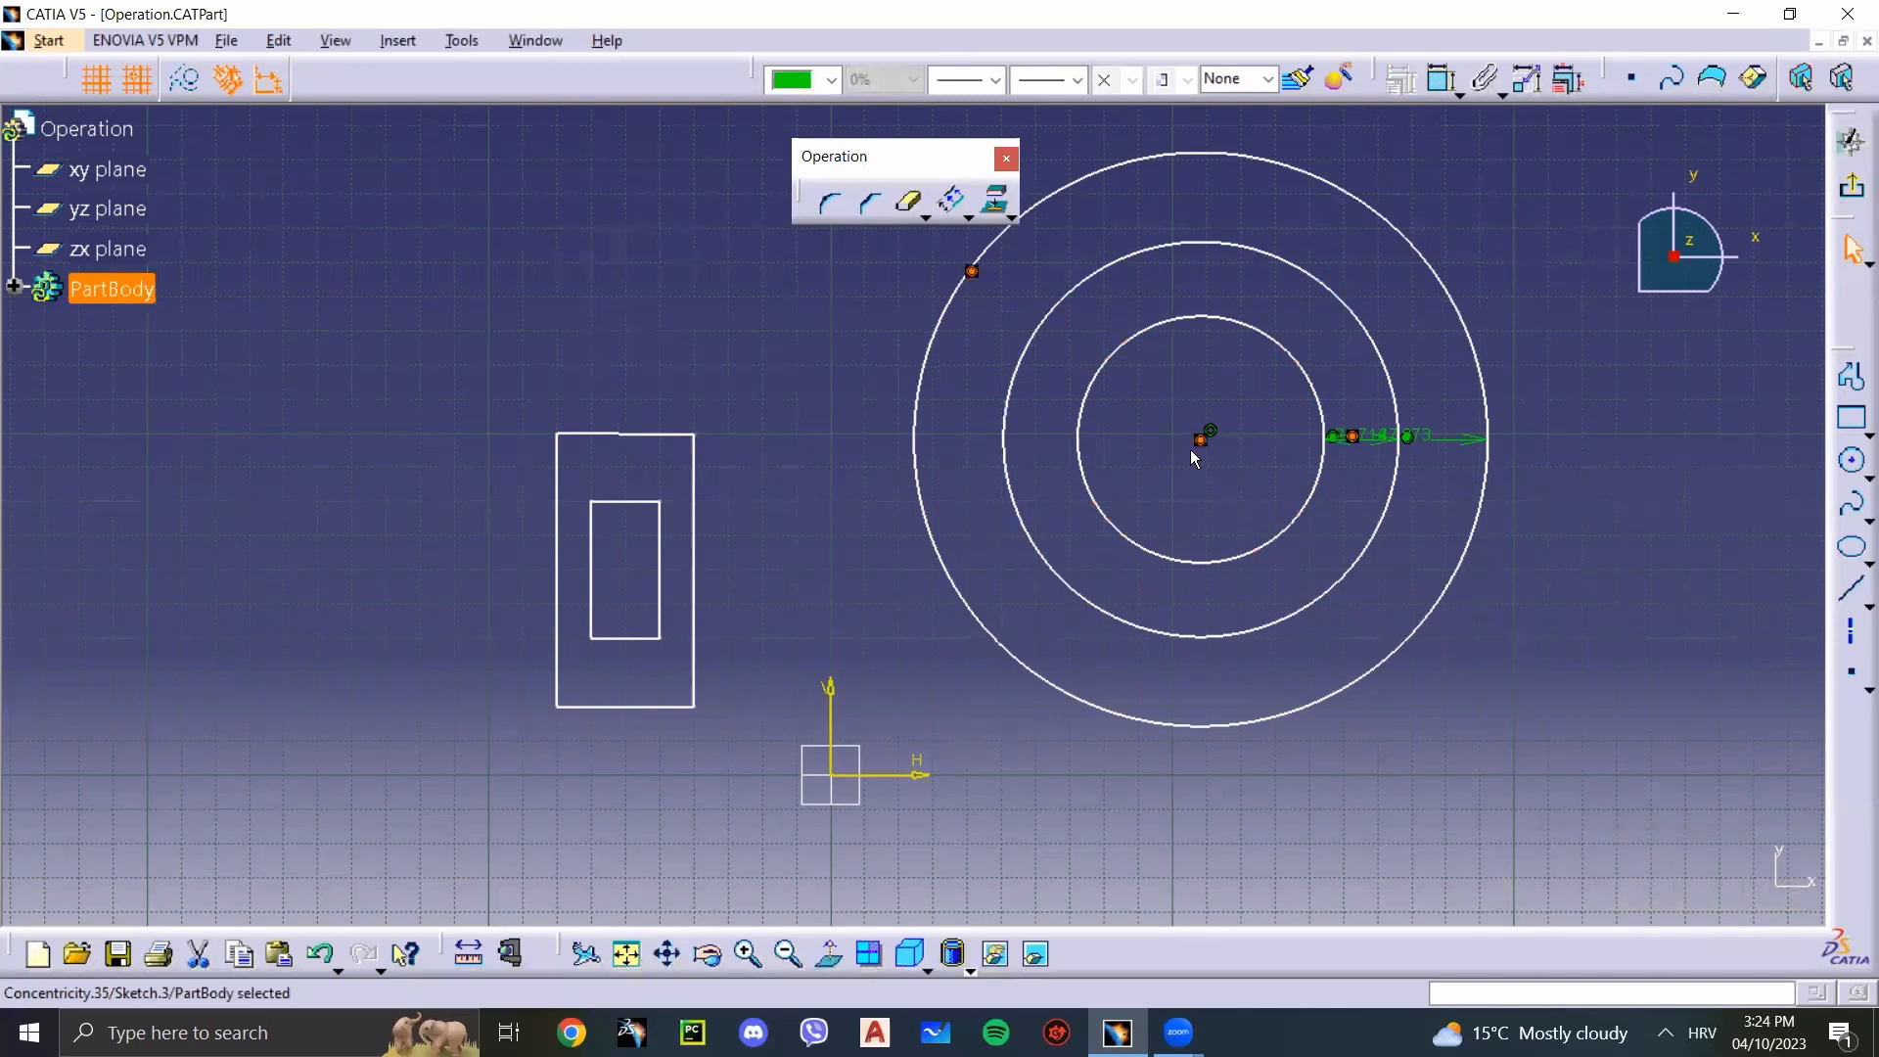
{"action": "left_click", "coordinate": [1191, 450]}
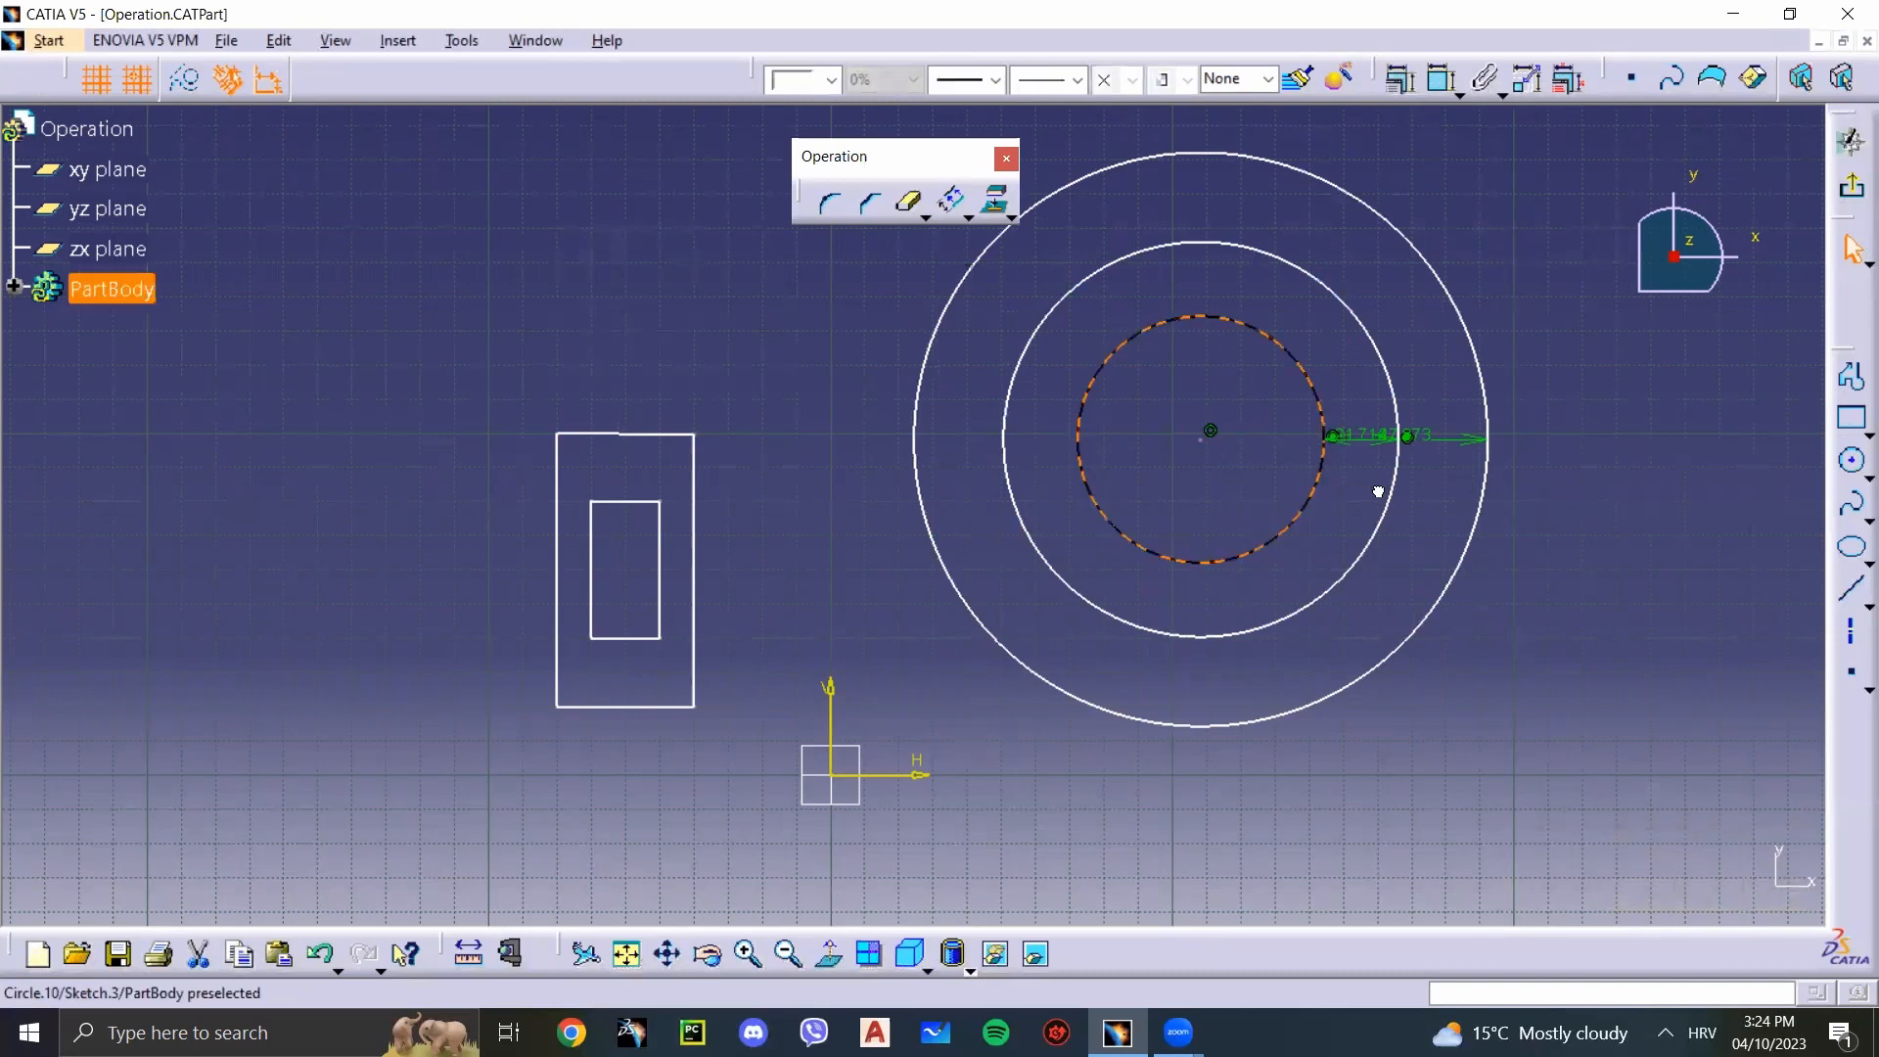
{"action": "mouse_move", "coordinate": [1378, 492]}
{"action": "left_mouse_down"}
{"action": "mouse_move", "coordinate": [1456, 504]}
{"action": "mouse_move", "coordinate": [1213, 499]}
{"action": "mouse_move", "coordinate": [1413, 495]}
{"action": "mouse_move", "coordinate": [1536, 415]}
{"action": "mouse_move", "coordinate": [1346, 468]}
{"action": "mouse_move", "coordinate": [1614, 436]}
{"action": "mouse_move", "coordinate": [1011, 532]}
{"action": "mouse_move", "coordinate": [675, 427]}
{"action": "mouse_move", "coordinate": [1507, 501]}
{"action": "mouse_move", "coordinate": [1523, 474]}
{"action": "mouse_move", "coordinate": [1539, 591]}
{"action": "mouse_move", "coordinate": [1213, 407]}
{"action": "mouse_move", "coordinate": [1122, 394]}
{"action": "mouse_move", "coordinate": [1573, 512]}
{"action": "mouse_move", "coordinate": [1376, 497]}
{"action": "left_mouse_up"}
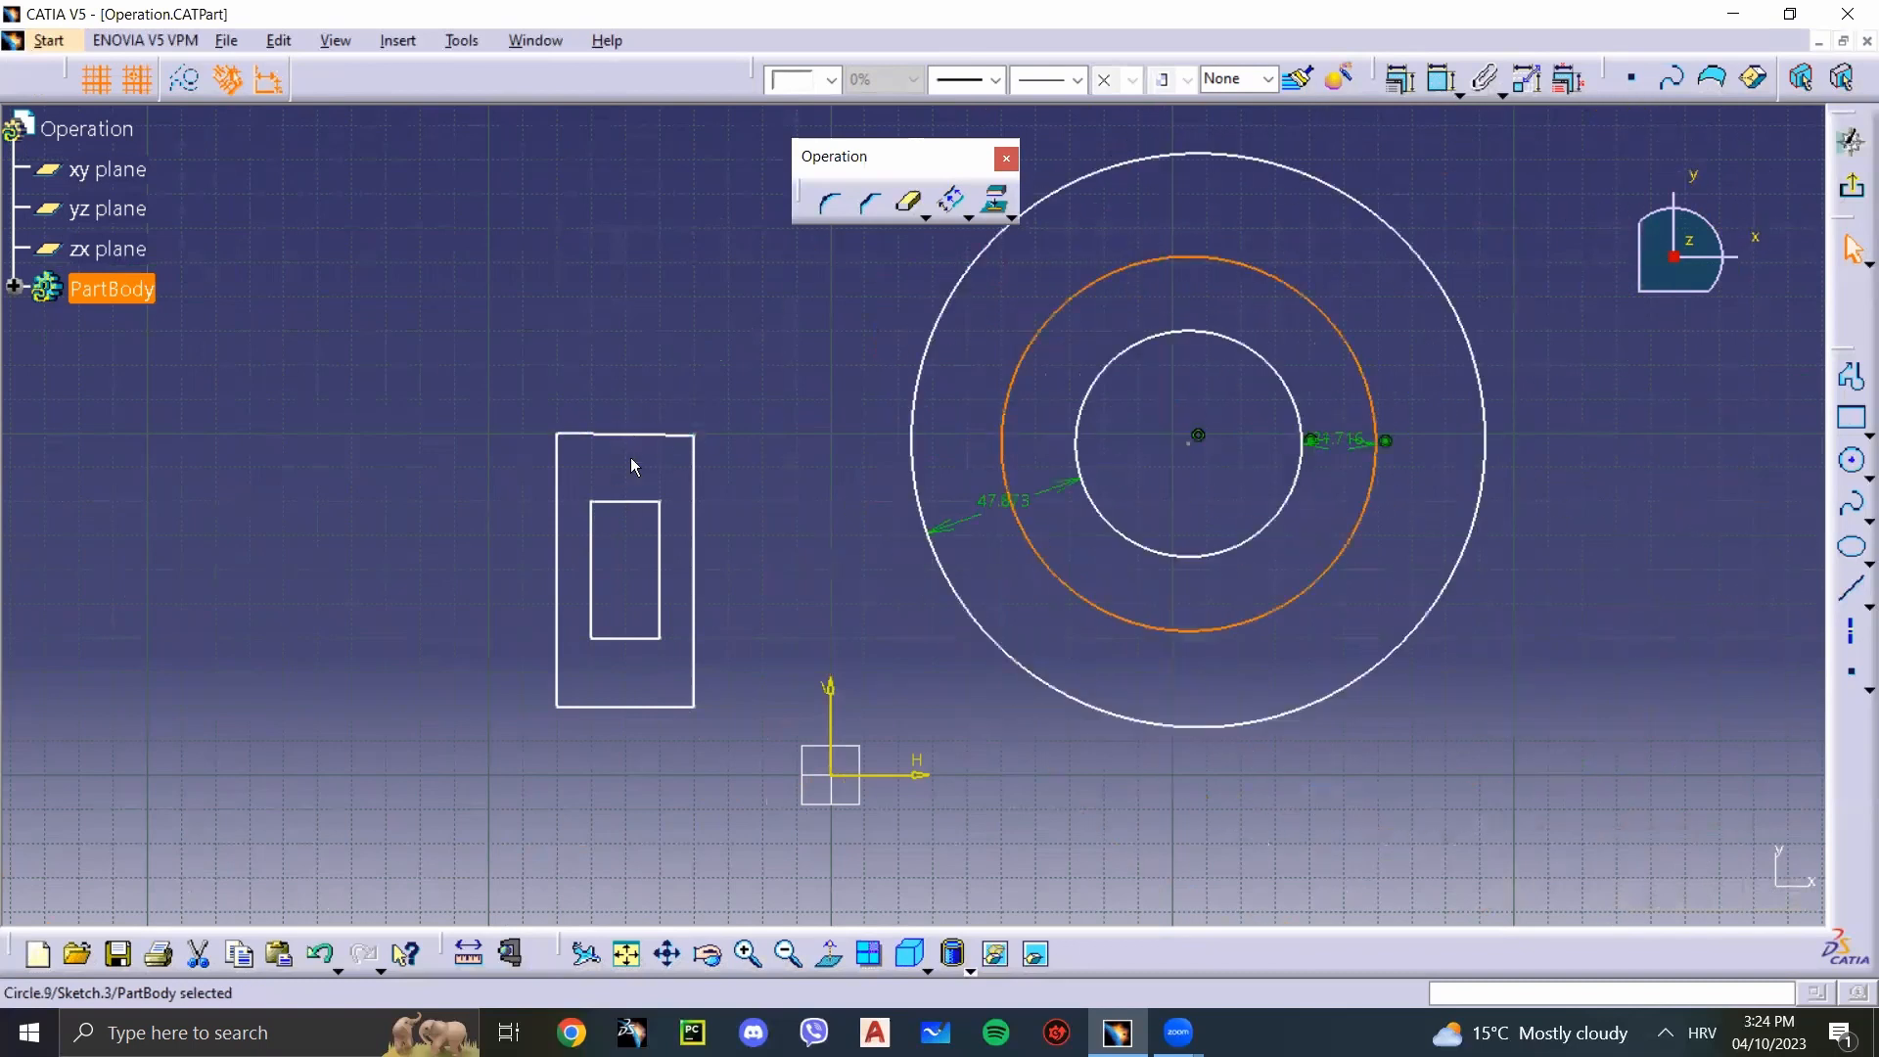
{"action": "left_click", "coordinate": [1510, 776]}
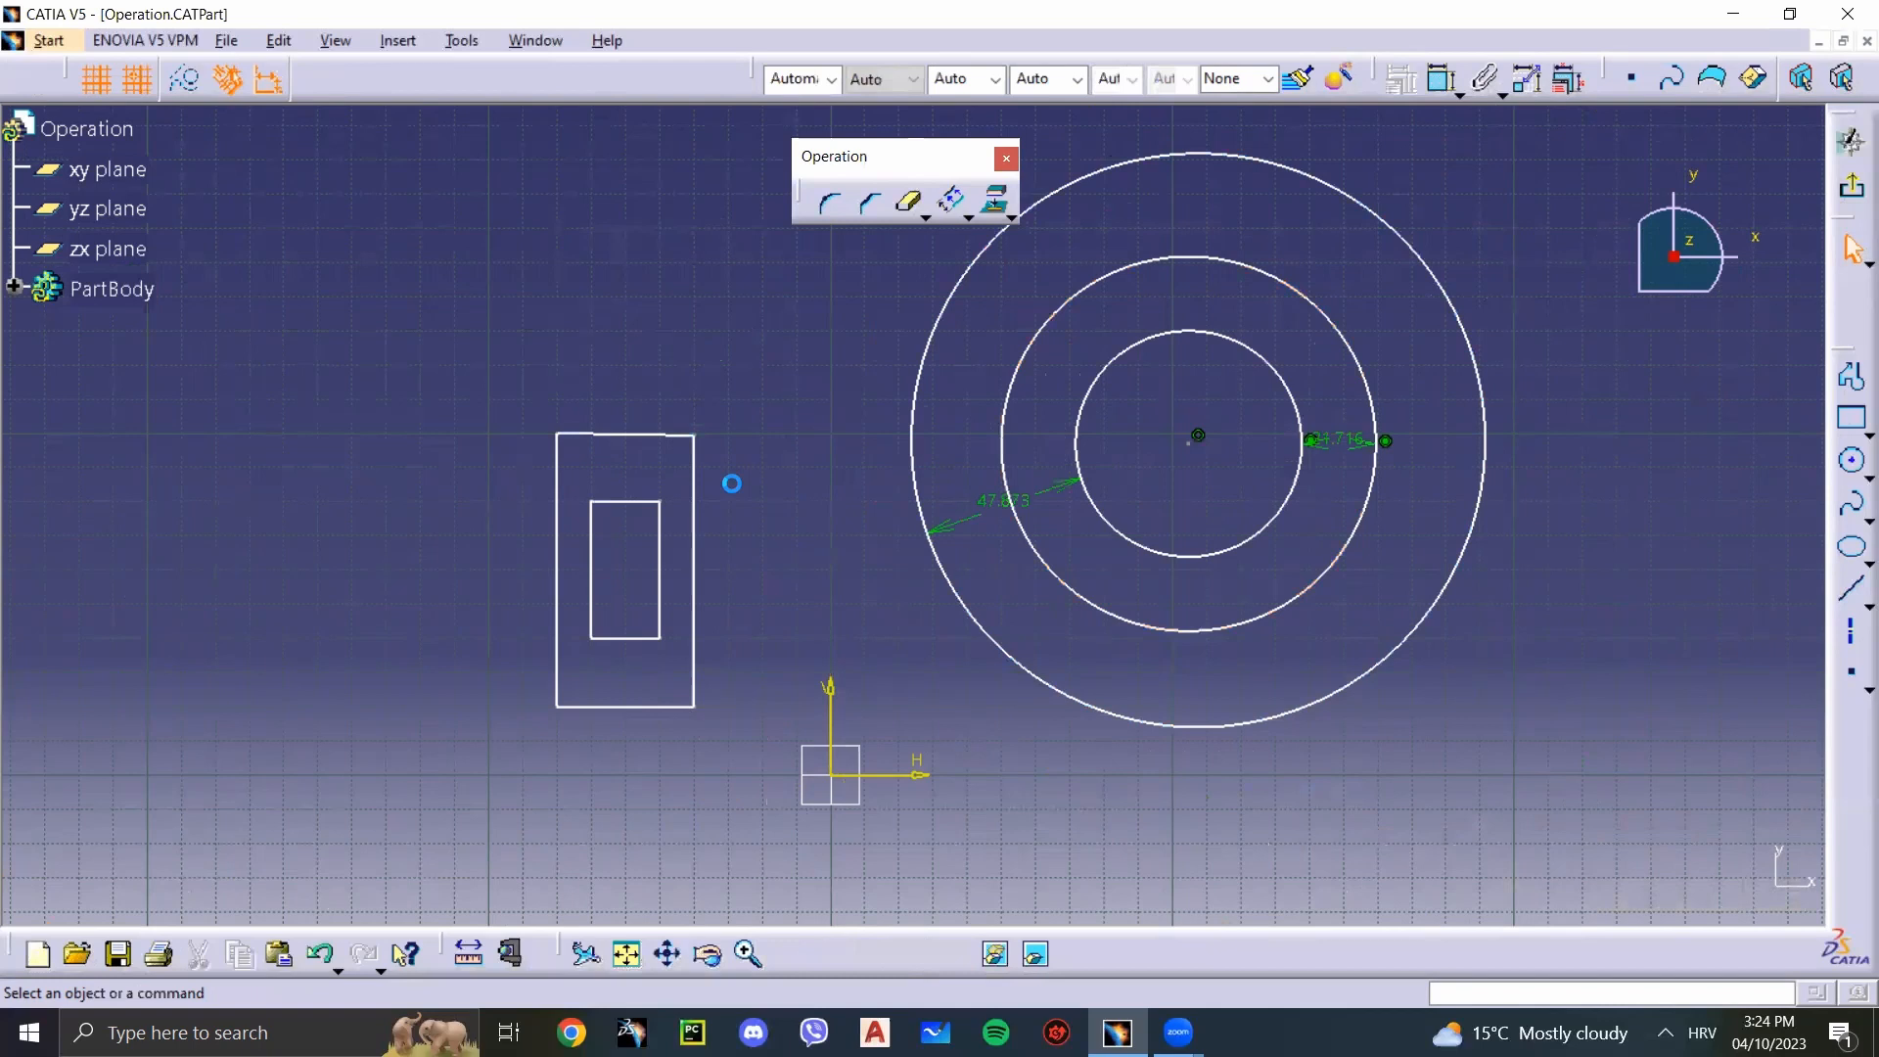
Step: Delete all the geometry and constraints in the sketch
{"action": "left_click", "coordinate": [966, 217]}
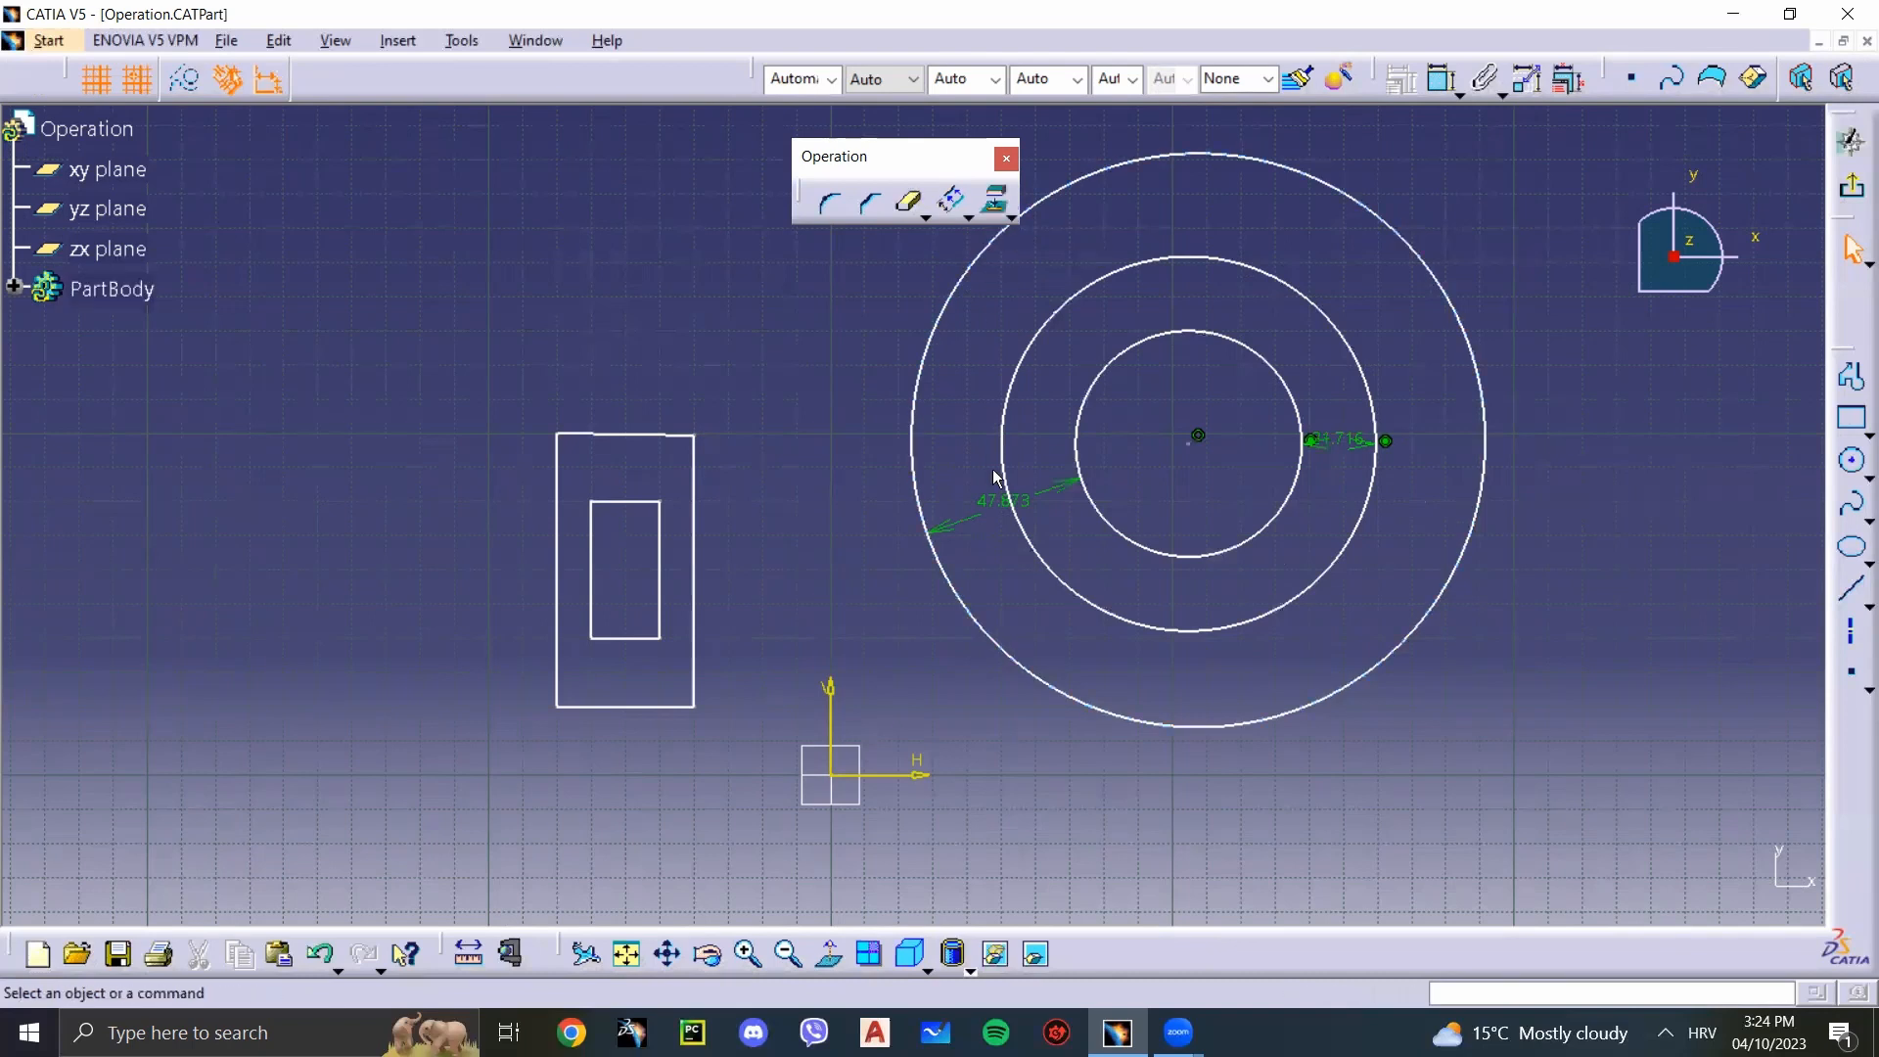
{"action": "key", "text": "ctrl+a"}
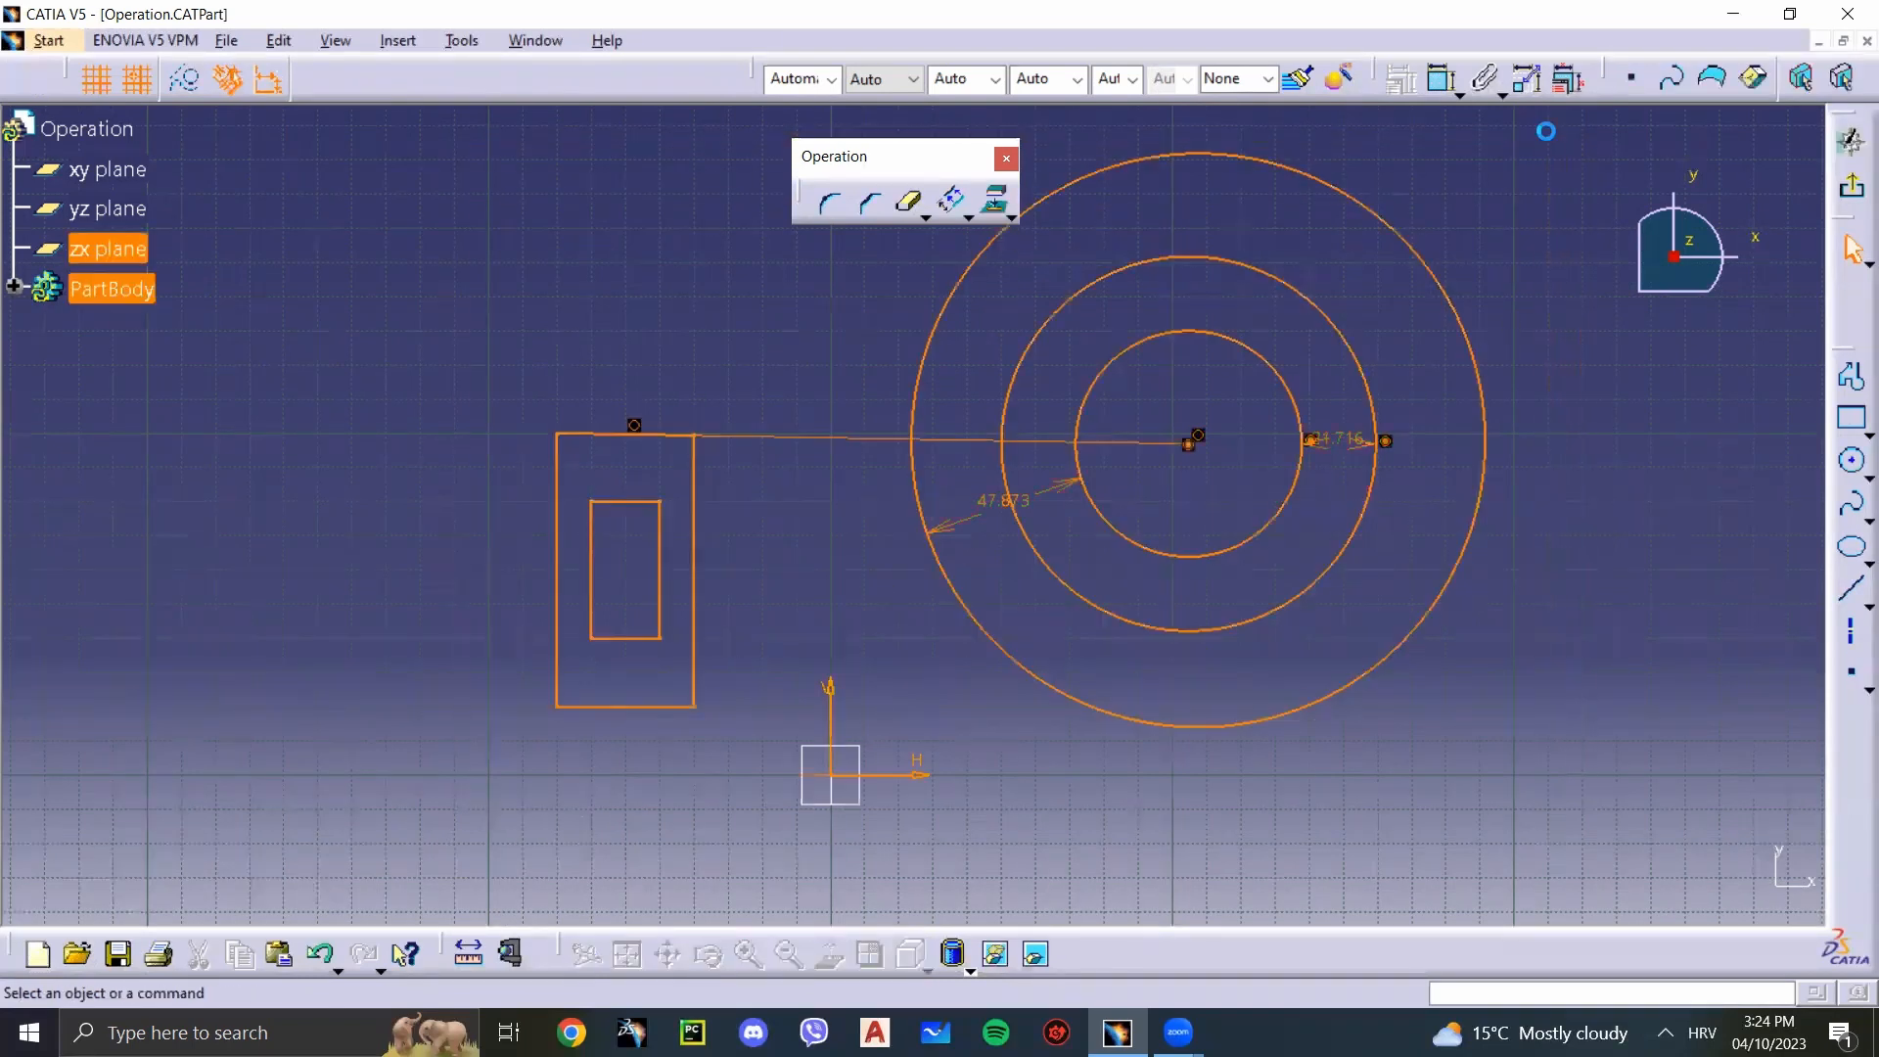
{"action": "key", "text": "Delete"}
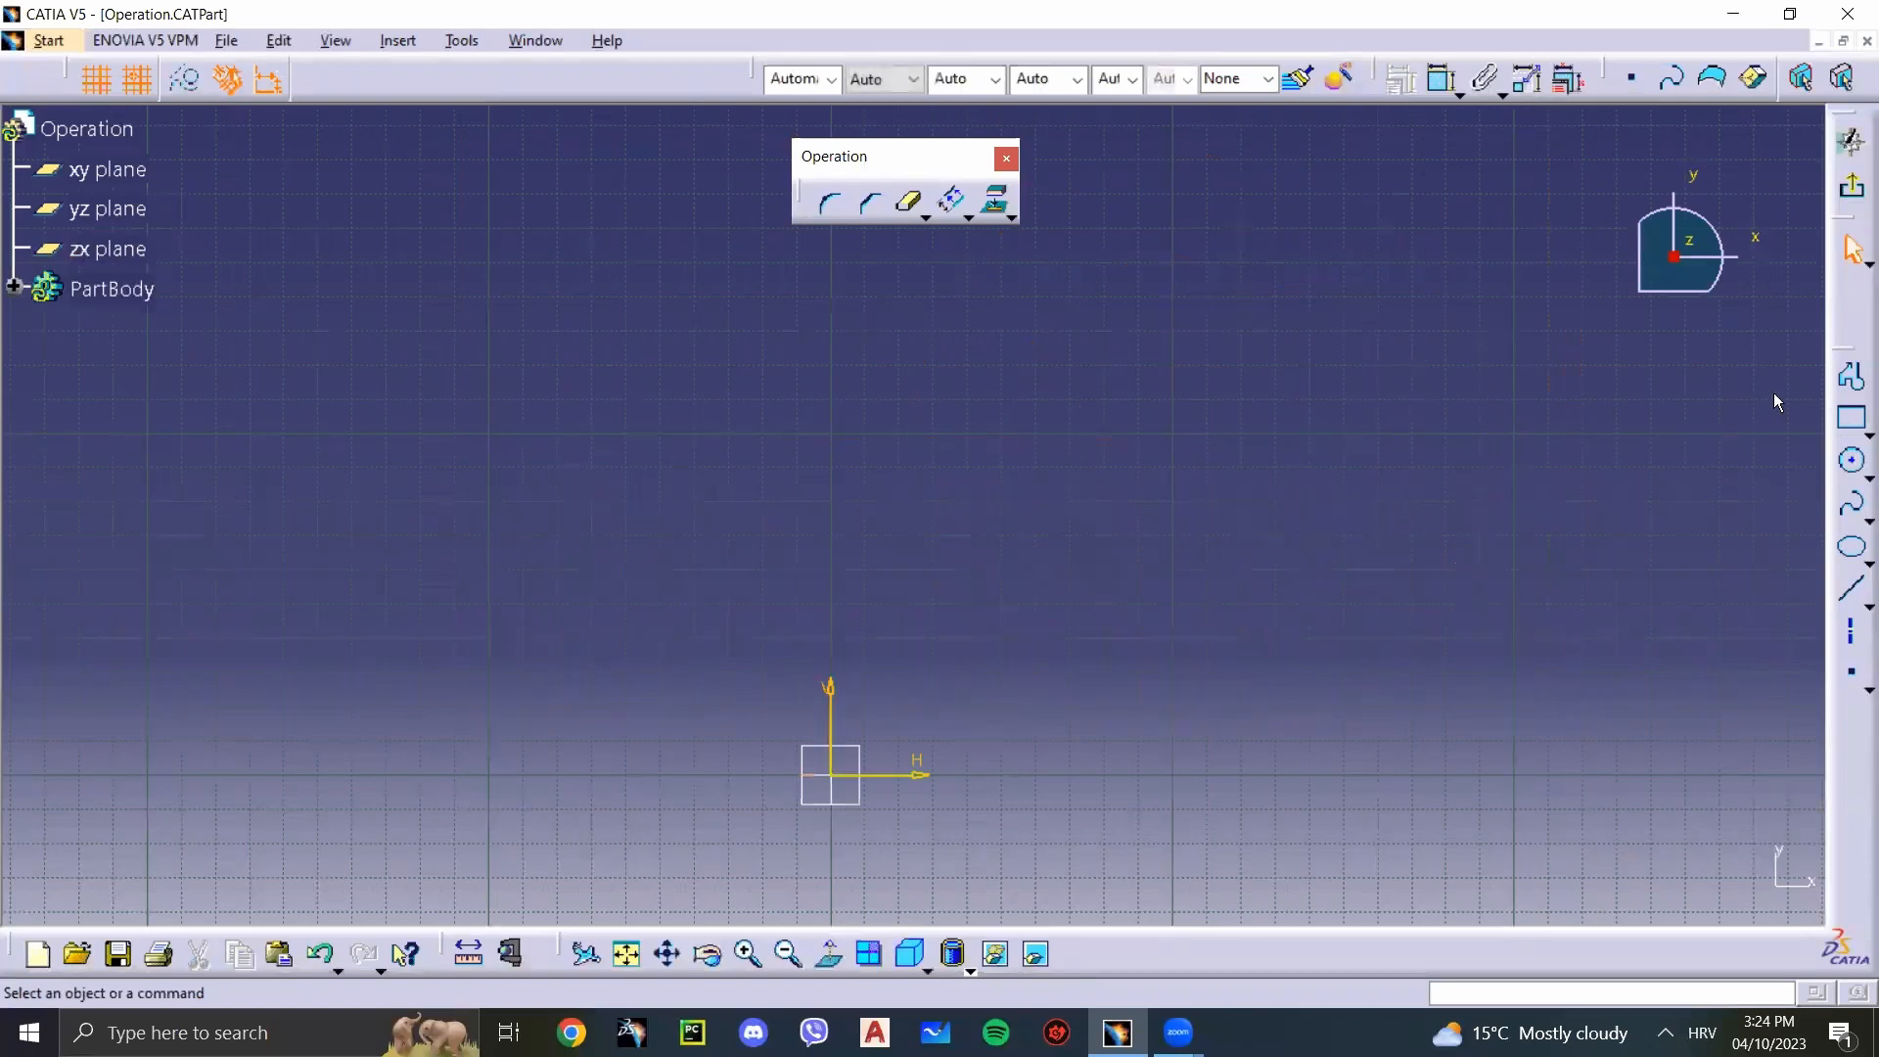
Step: Draw a rectangle 130 mm wide and 70 mm high with one corner at the sketch origin
{"action": "left_click", "coordinate": [1852, 419]}
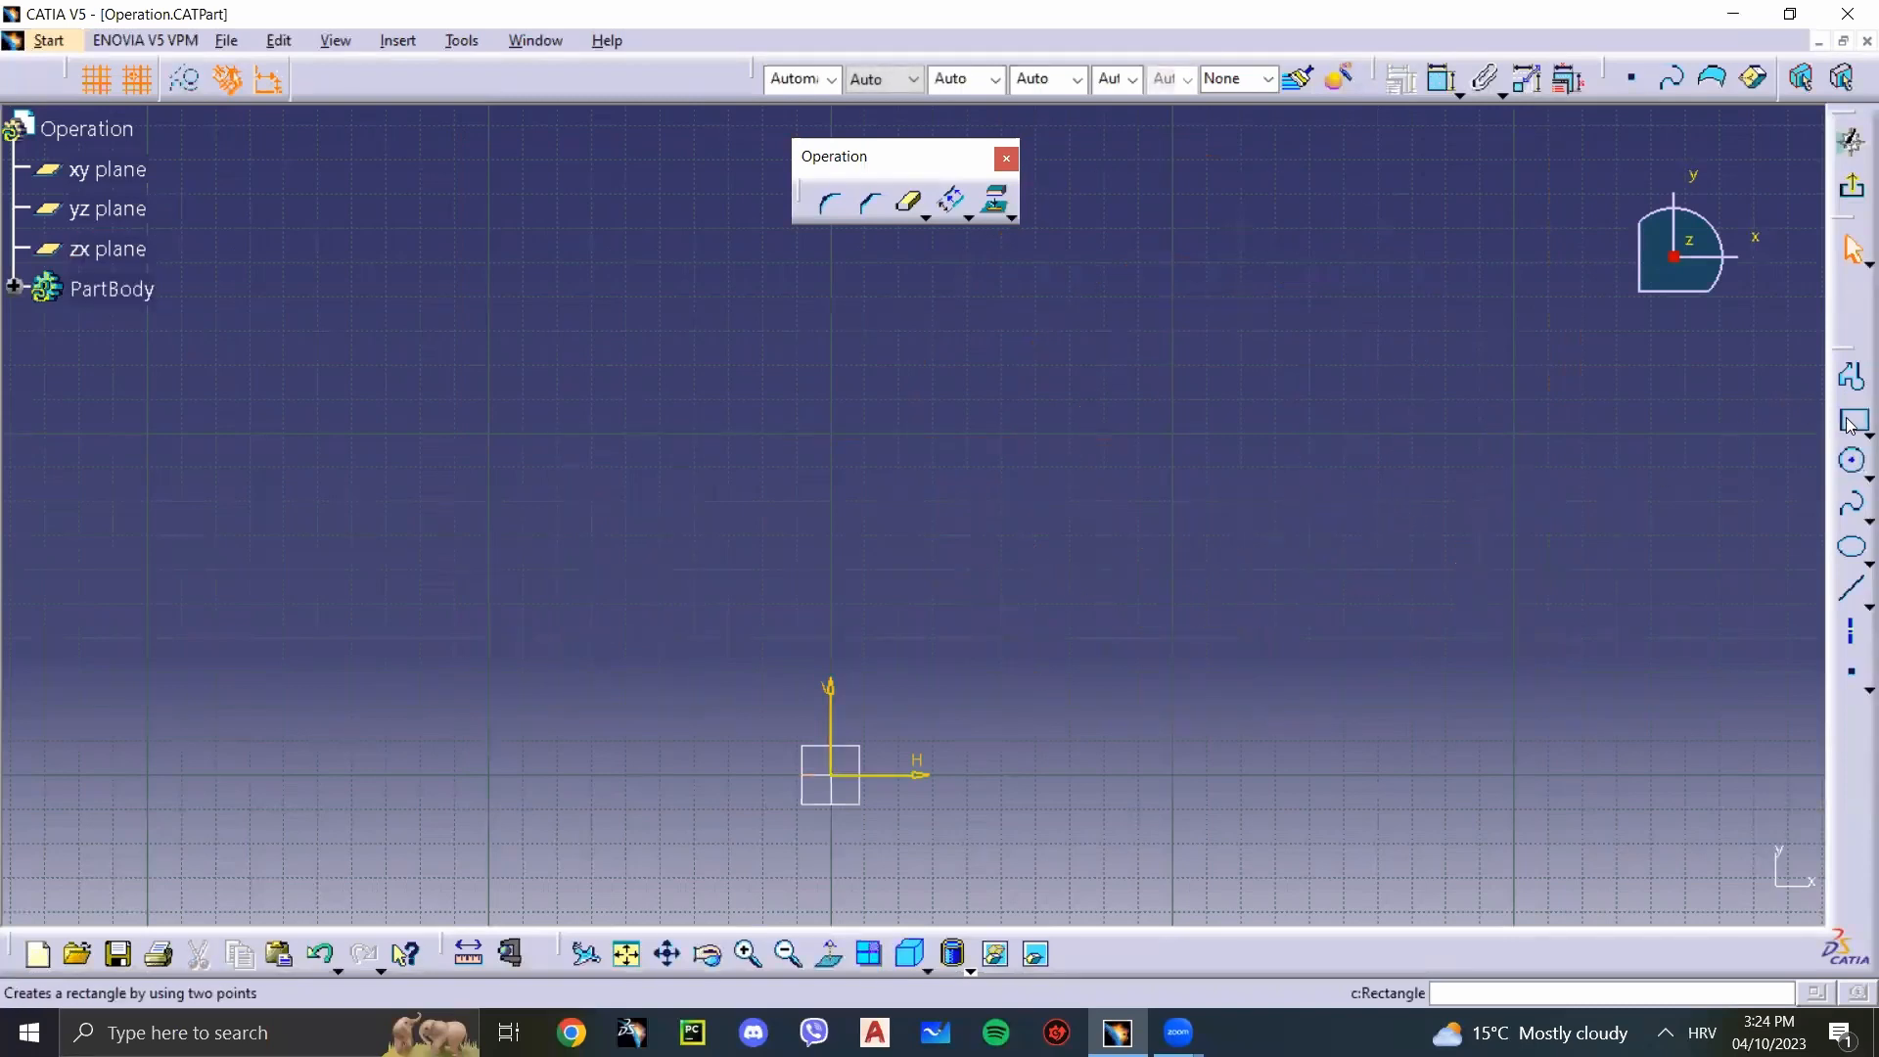
{"action": "left_click", "coordinate": [831, 776]}
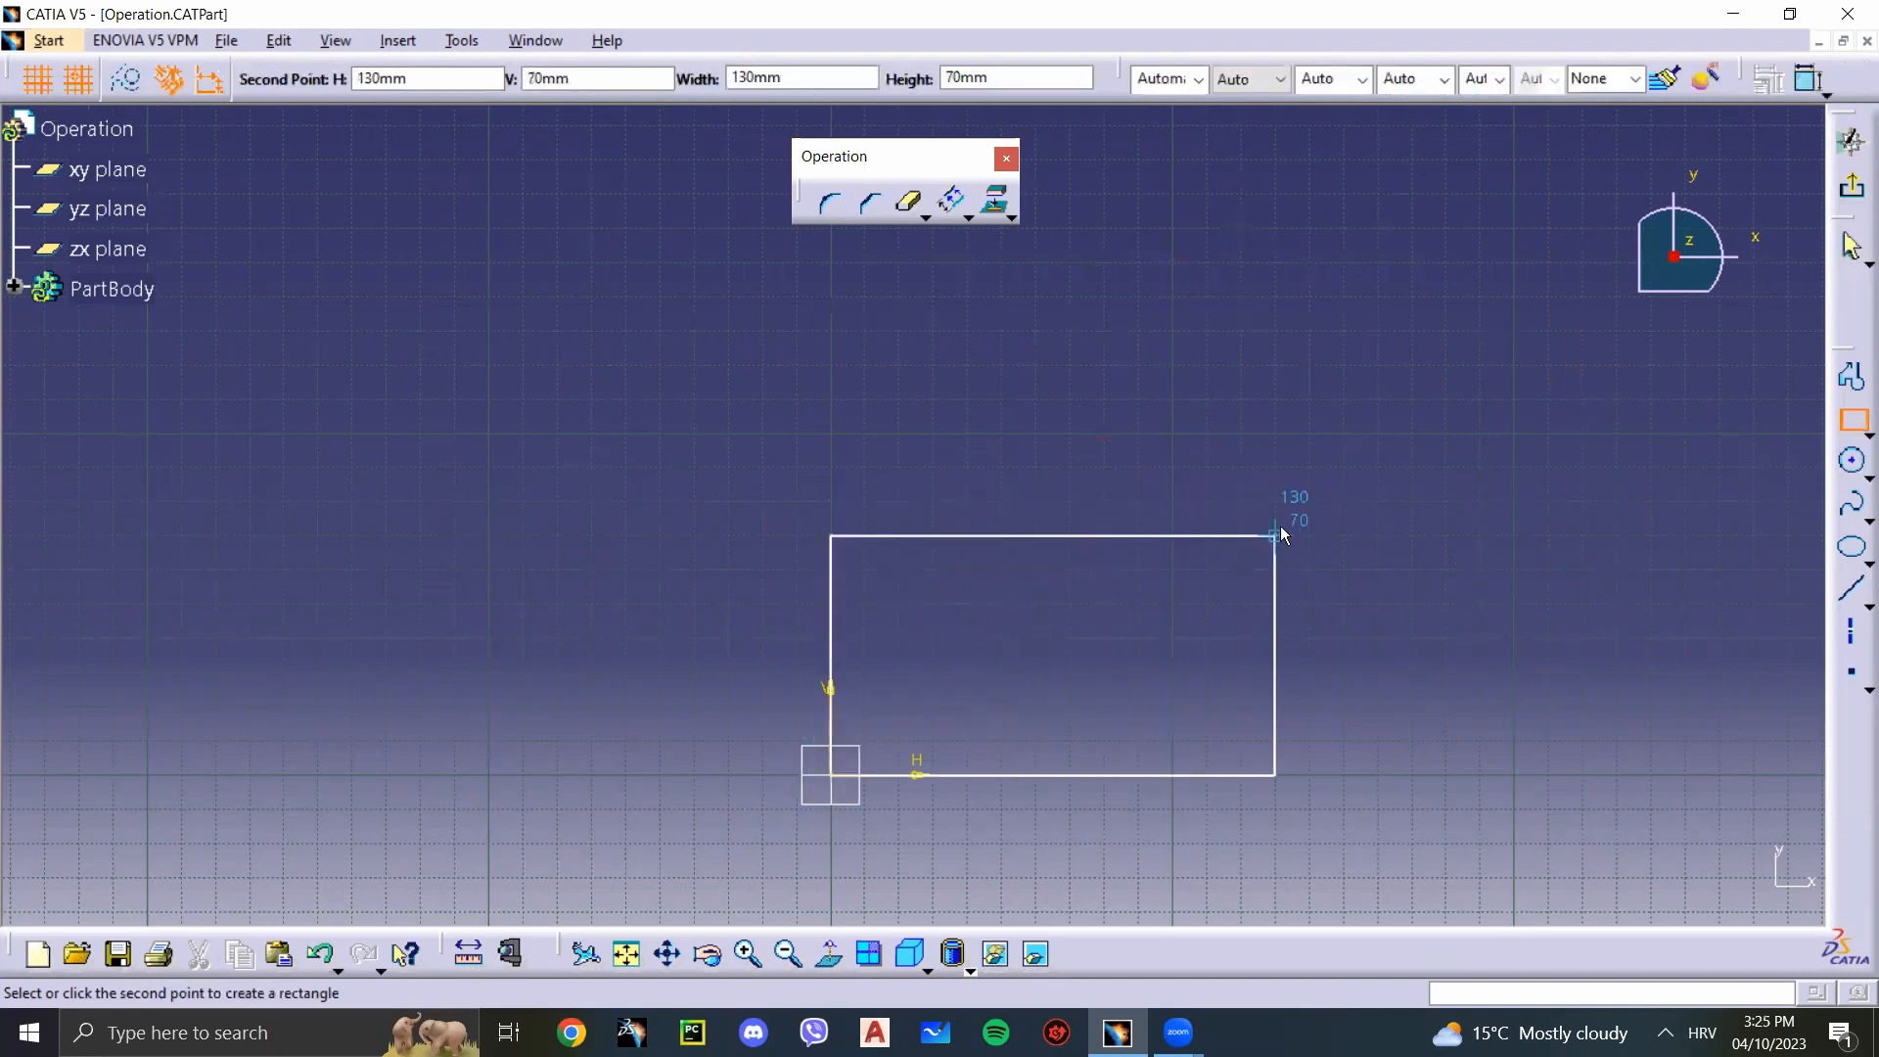
{"action": "left_click", "coordinate": [1276, 534]}
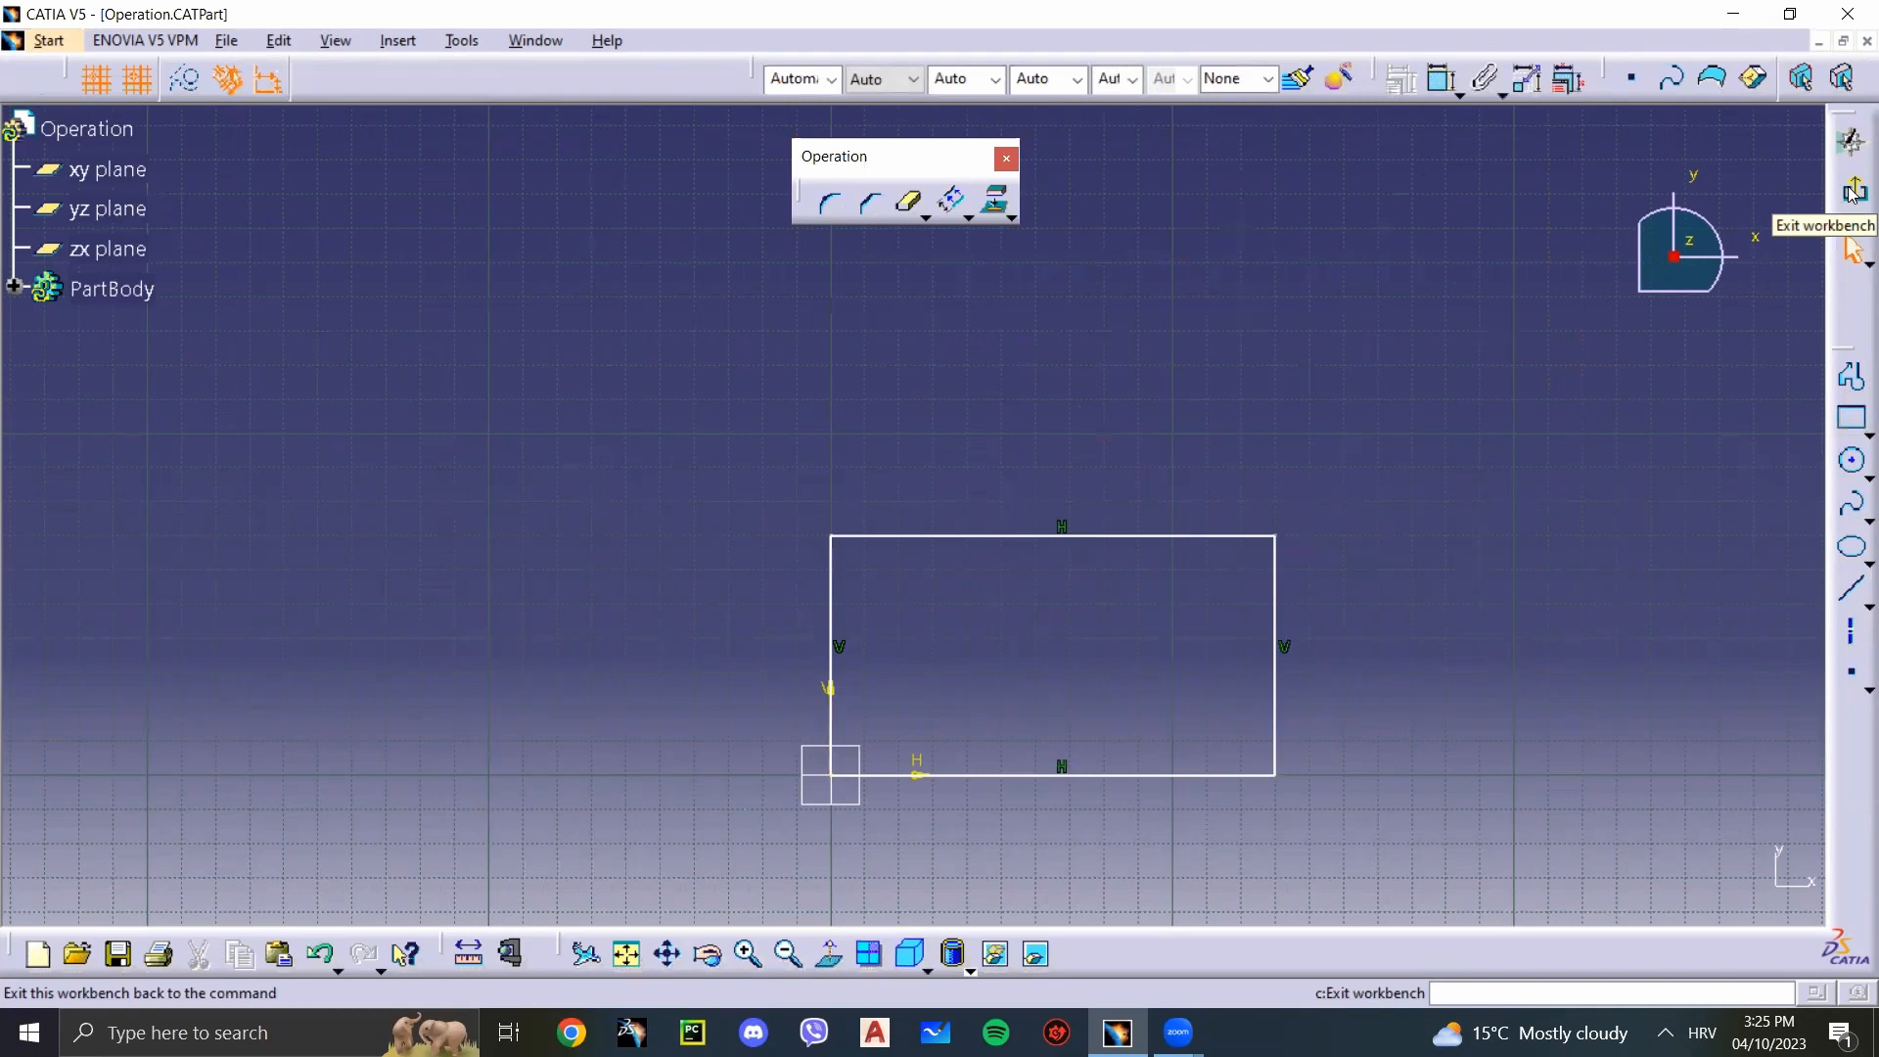
Step: Float the Workbench toolbar, show its entry among the available toolbars, dock it back and exit the sketch
{"action": "mouse_move", "coordinate": [1843, 116]}
{"action": "left_mouse_down"}
{"action": "mouse_move", "coordinate": [1629, 227]}
{"action": "mouse_move", "coordinate": [1576, 224]}
{"action": "left_mouse_up"}
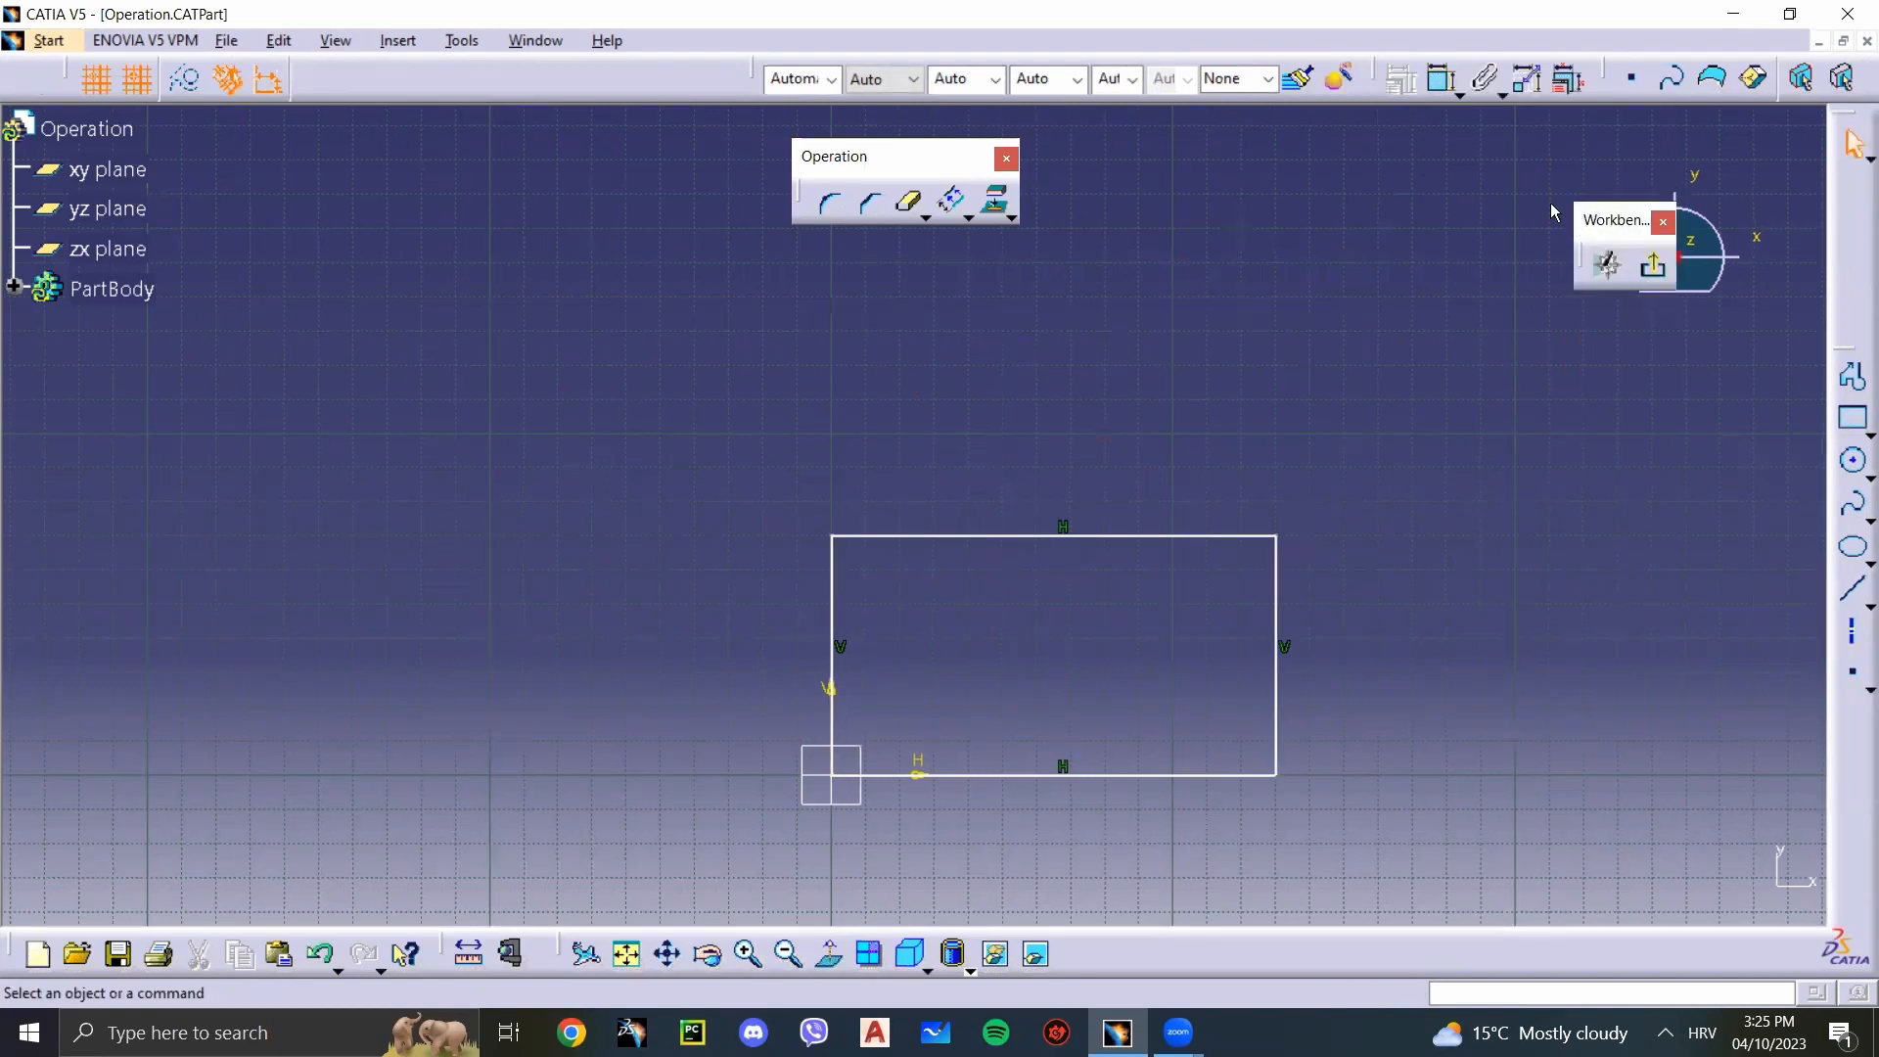
{"action": "right_click", "coordinate": [677, 88]}
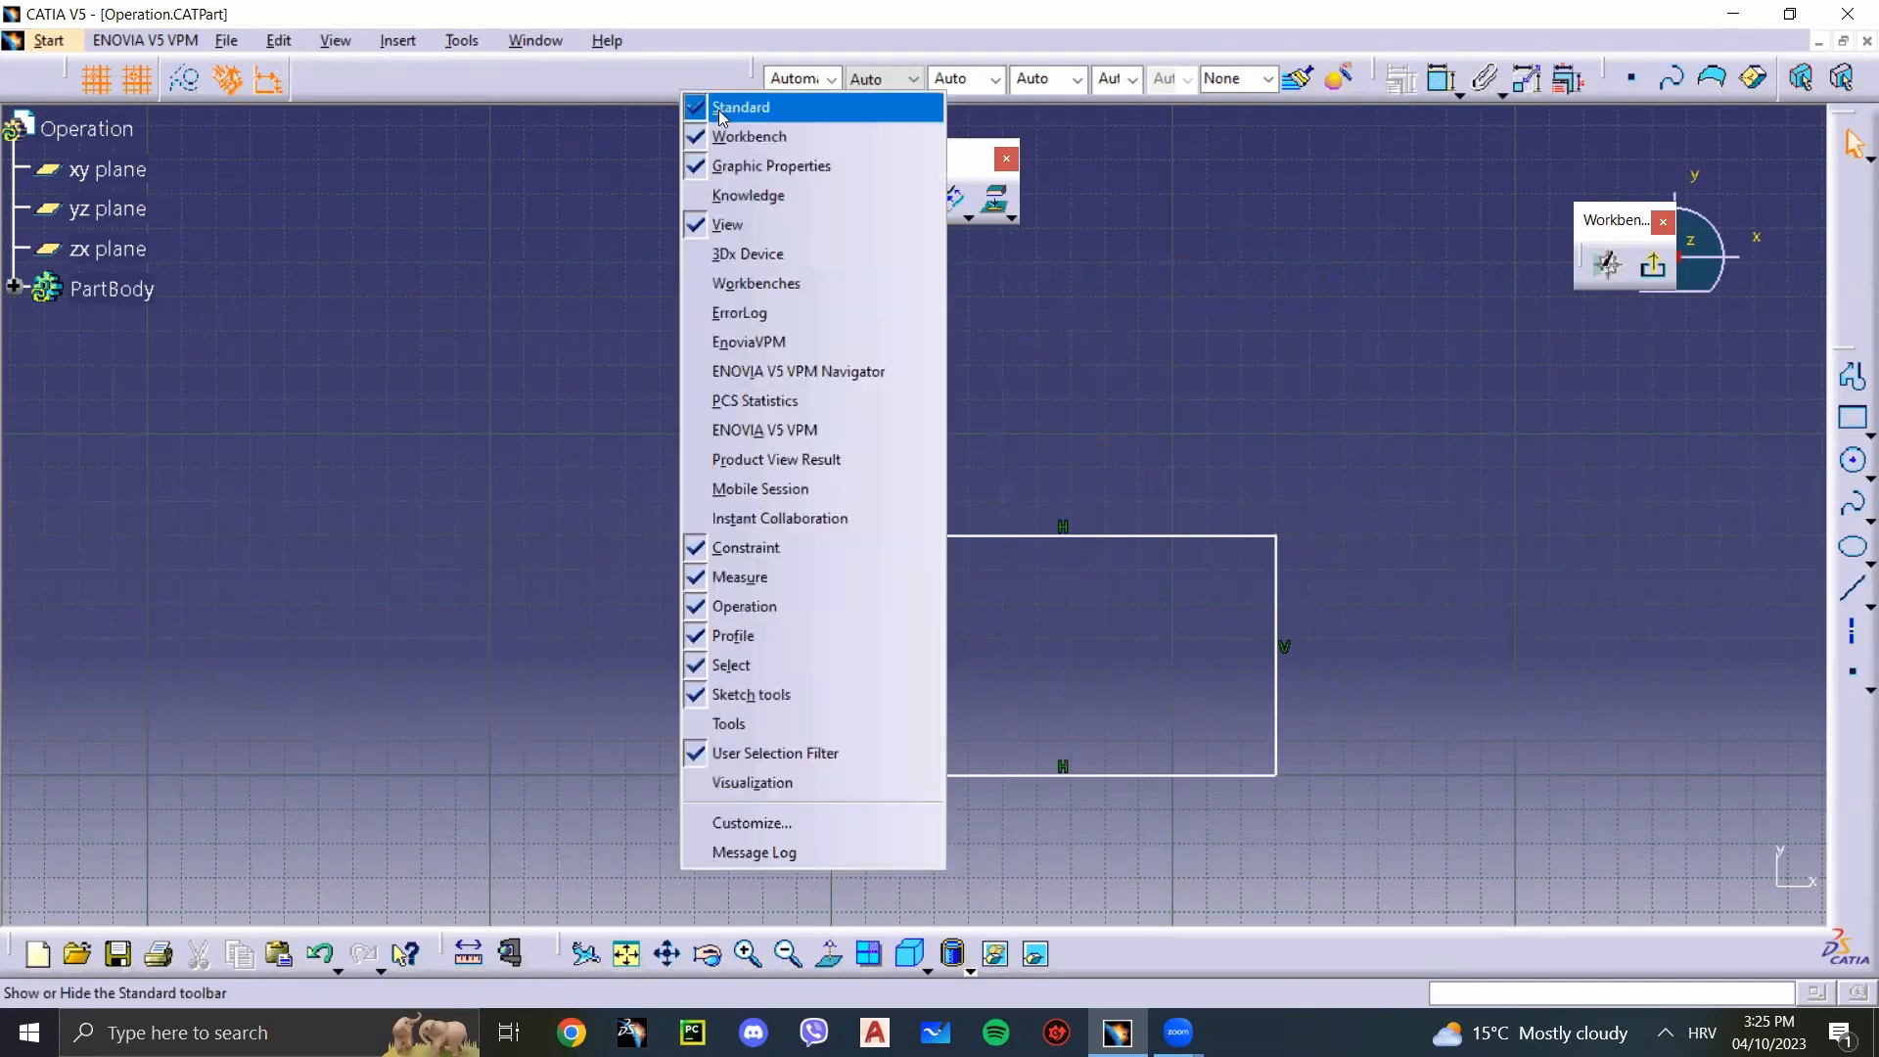
{"action": "left_click", "coordinate": [1583, 231]}
{"action": "left_click_drag", "start_coordinate": [1850, 117], "coordinate": [1850, 125]}
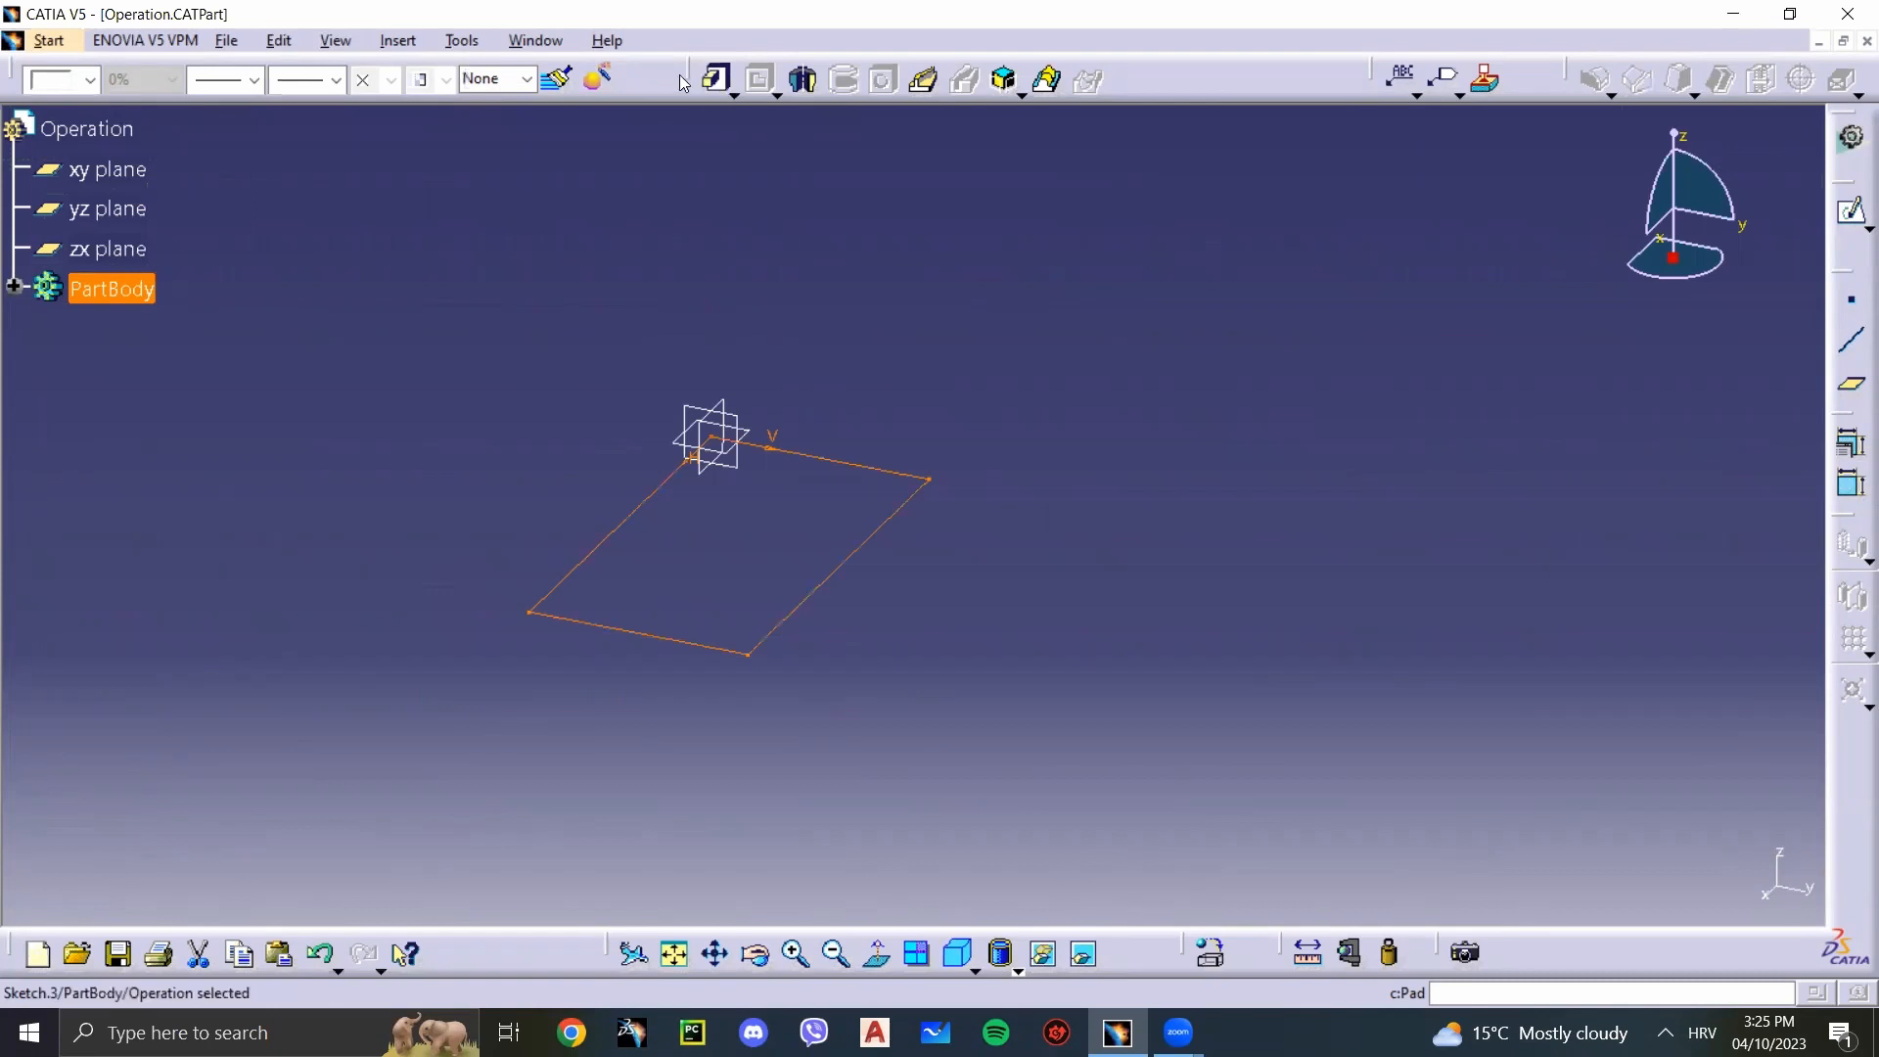
Step: Float the Sketch-Based Features toolbar over the 3D view and show its entry among the available toolbars
{"action": "left_click_drag", "start_coordinate": [691, 84], "coordinate": [731, 217]}
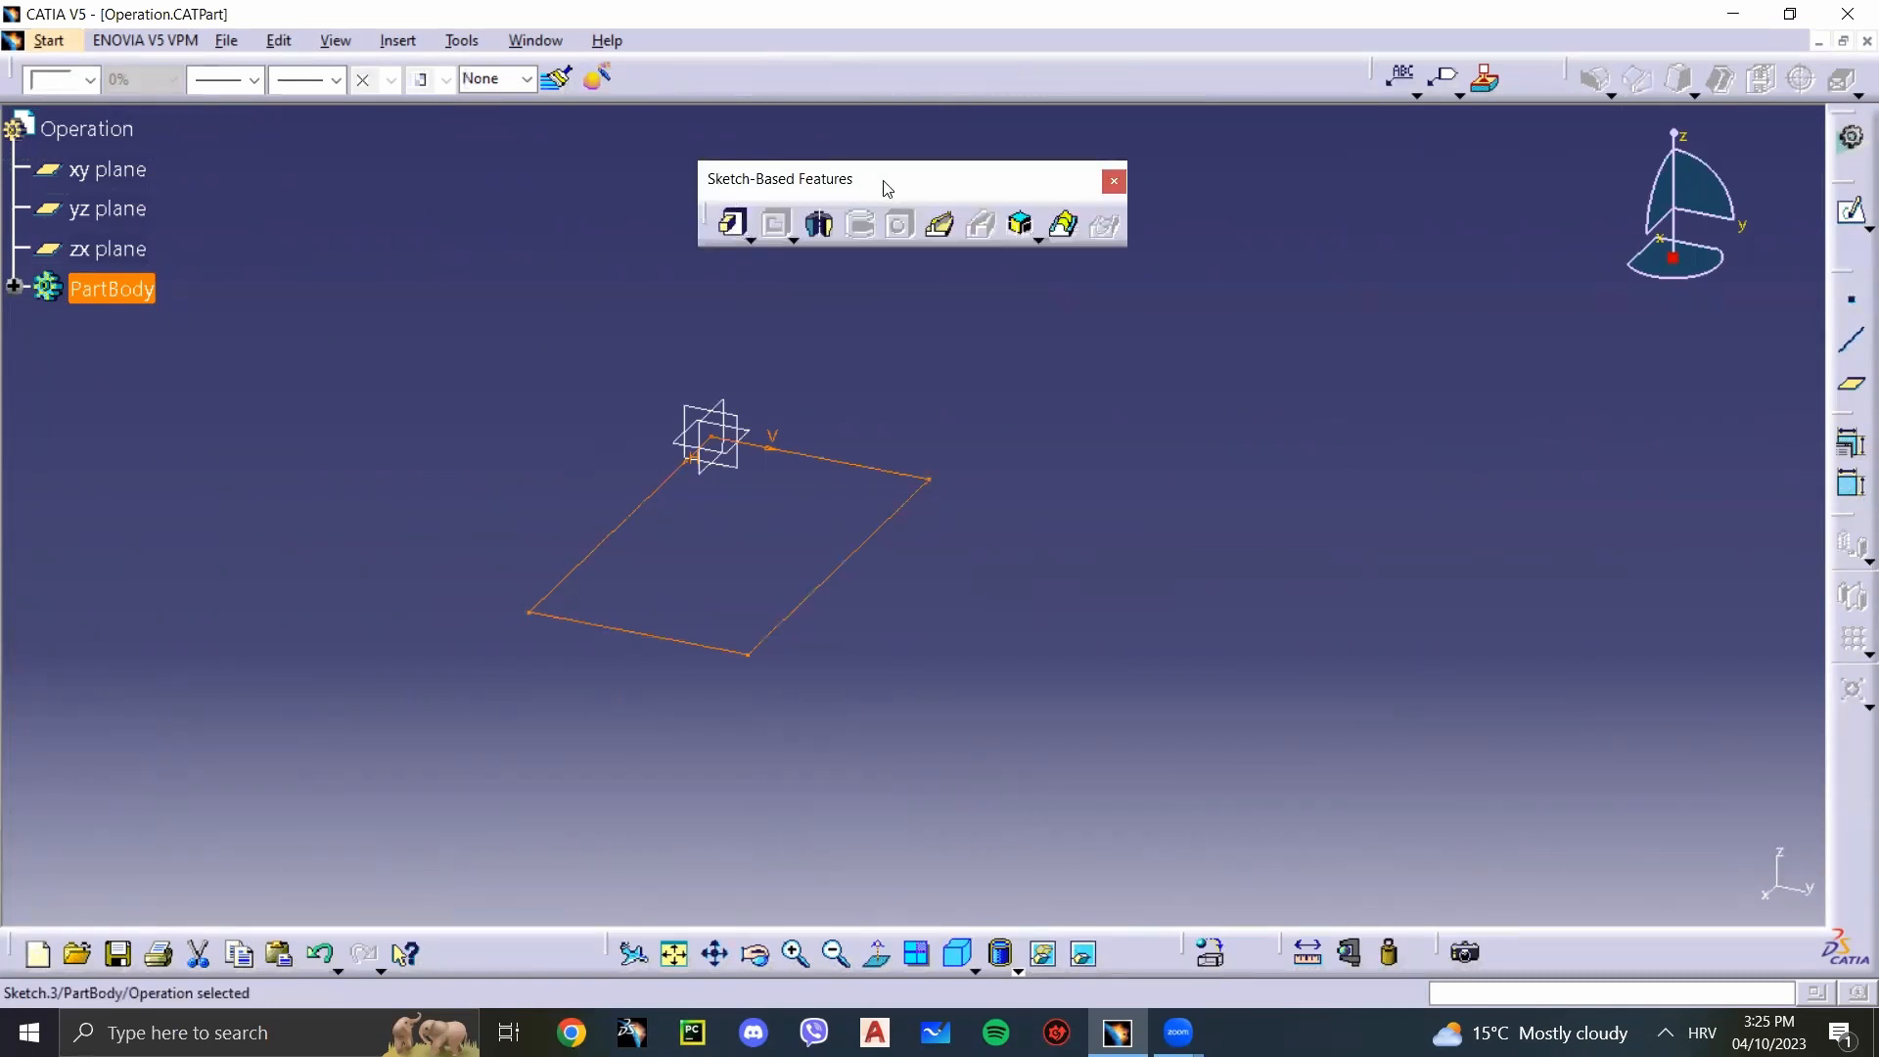
{"action": "right_click", "coordinate": [728, 76]}
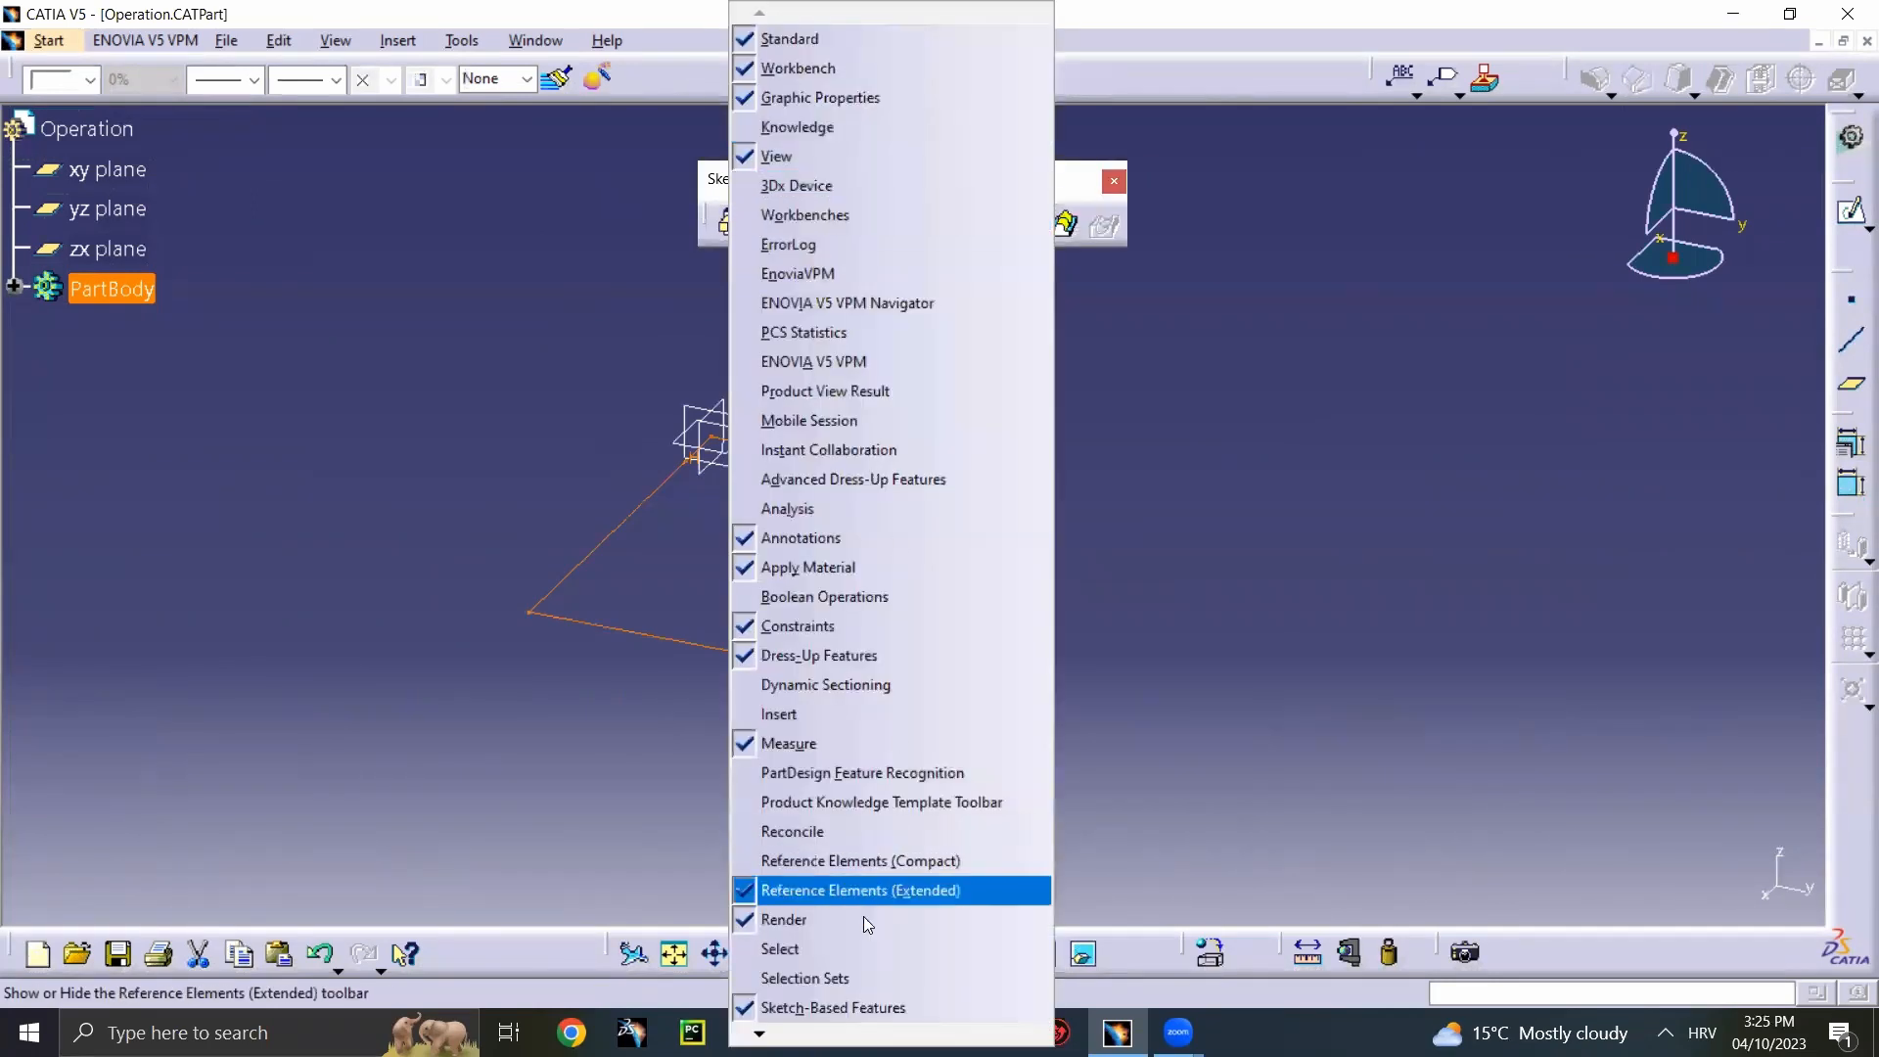
{"action": "left_click", "coordinate": [496, 672]}
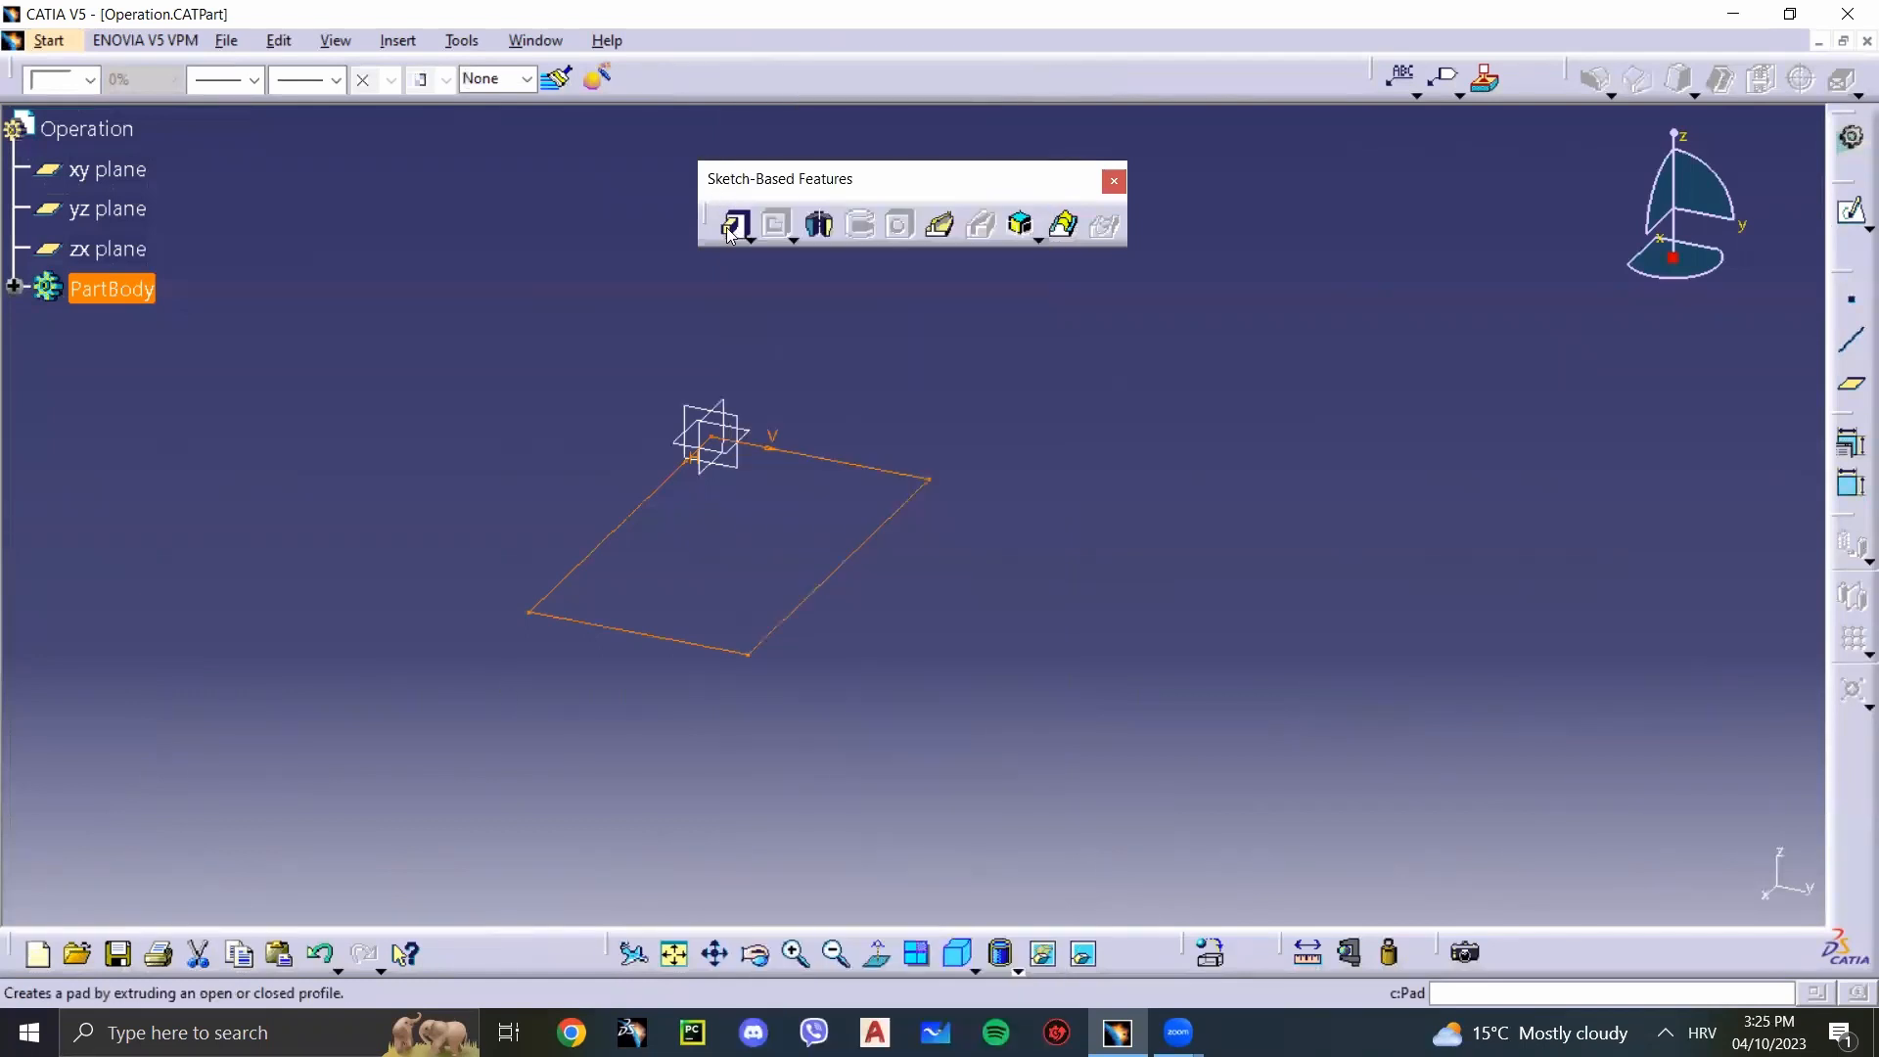
Step: Extrude the rectangle sketch into a pad with a length of 20 mm
{"action": "left_click", "coordinate": [731, 228]}
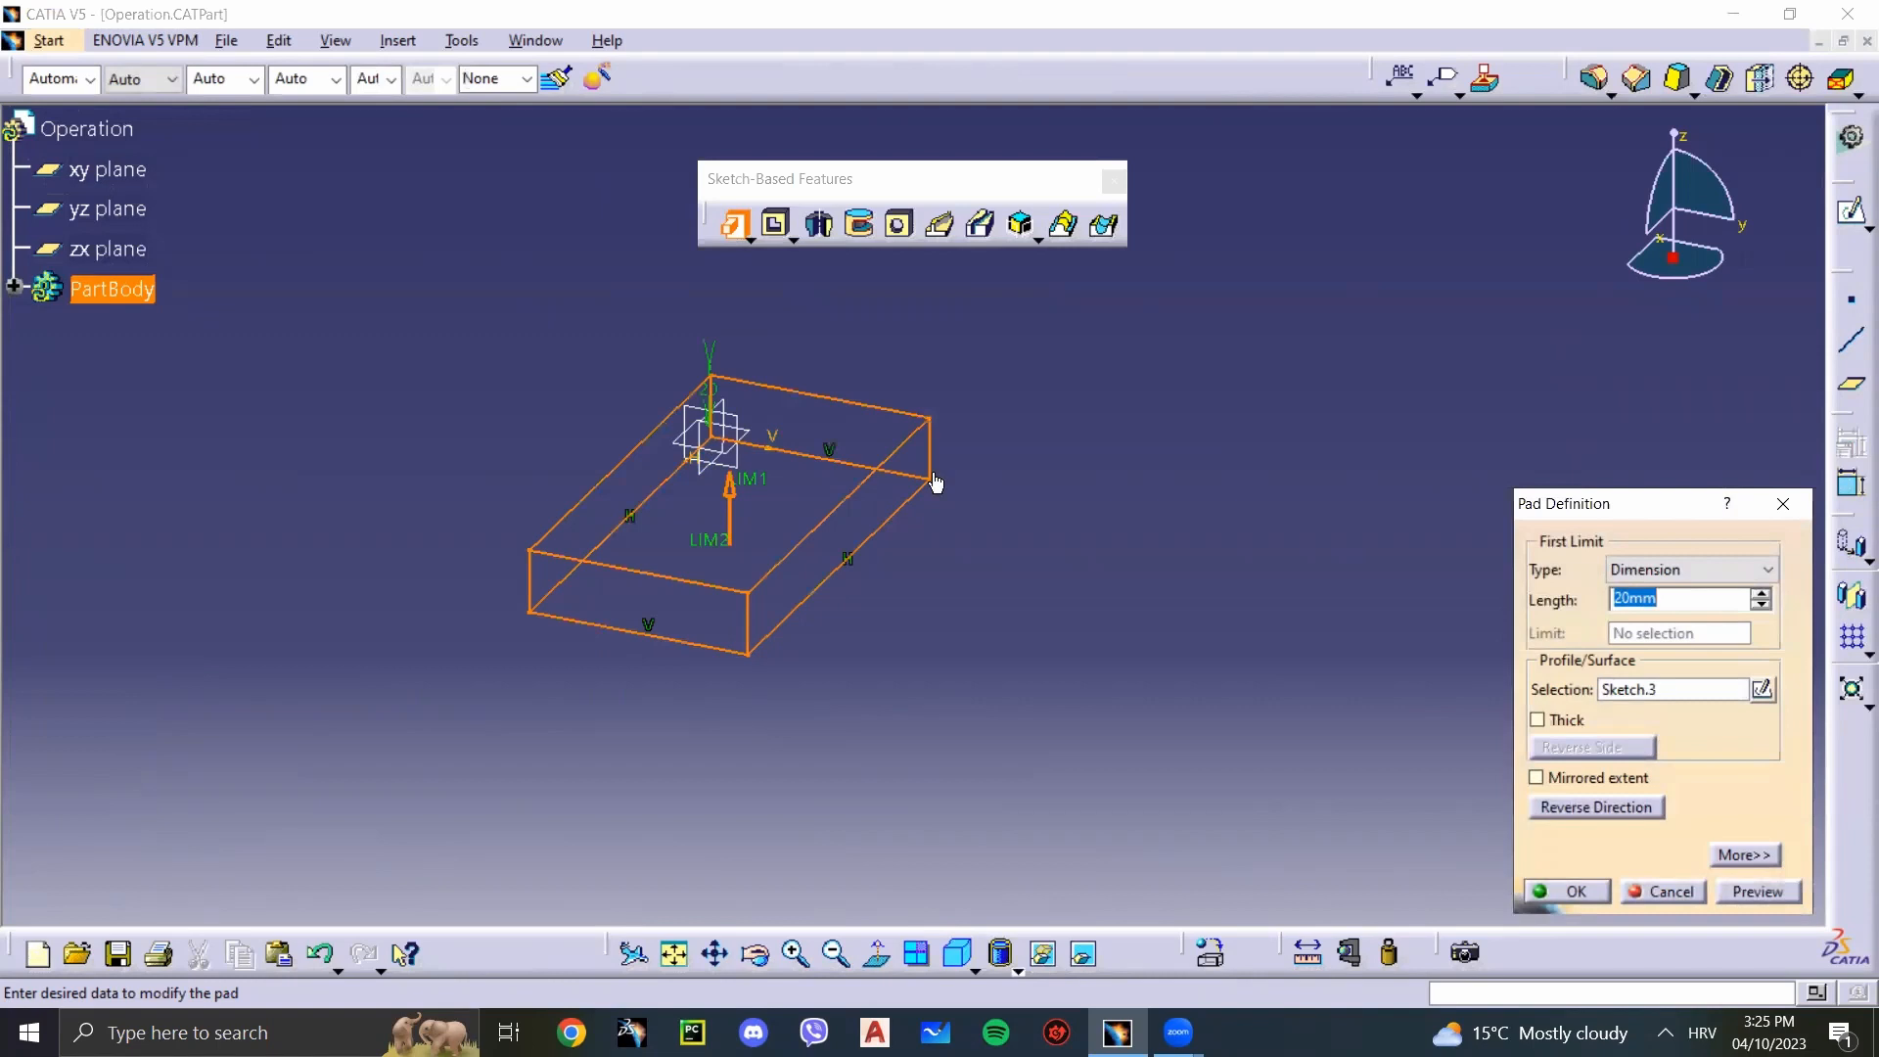
{"action": "left_click", "coordinate": [730, 507]}
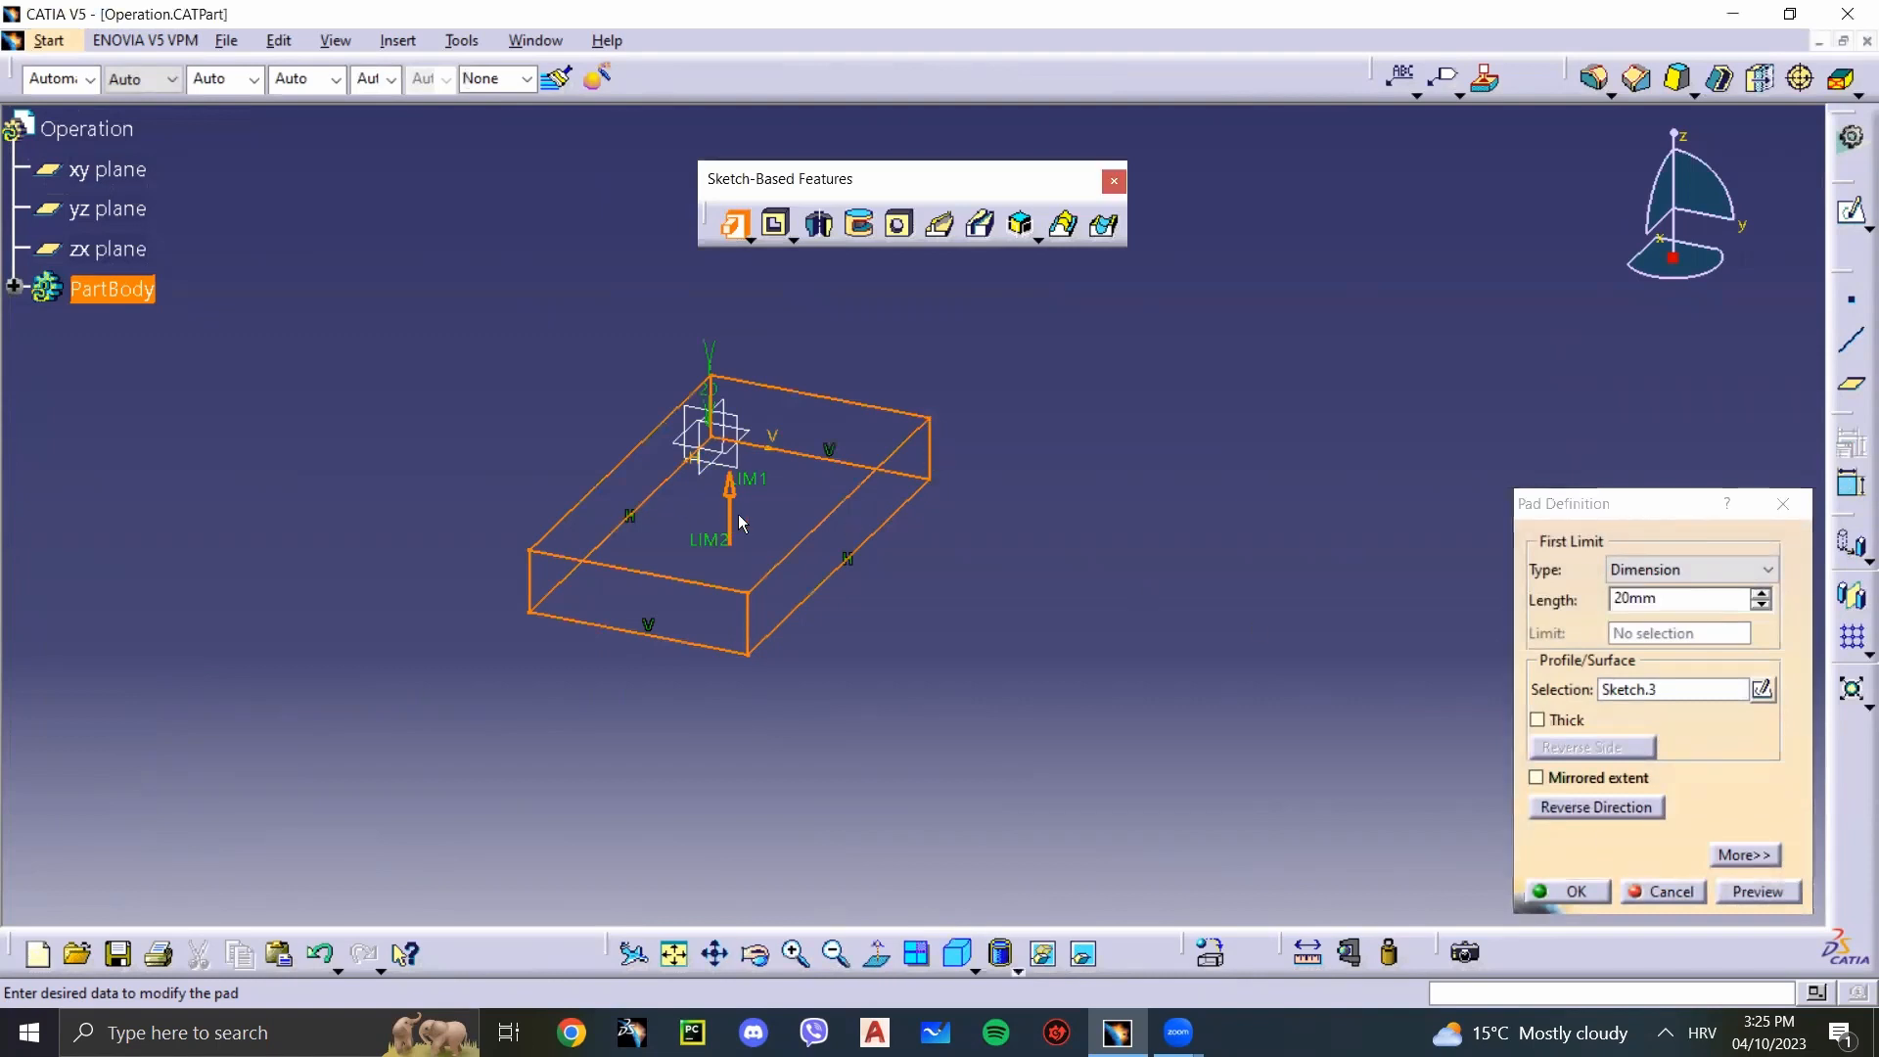
{"action": "left_click", "coordinate": [731, 585]}
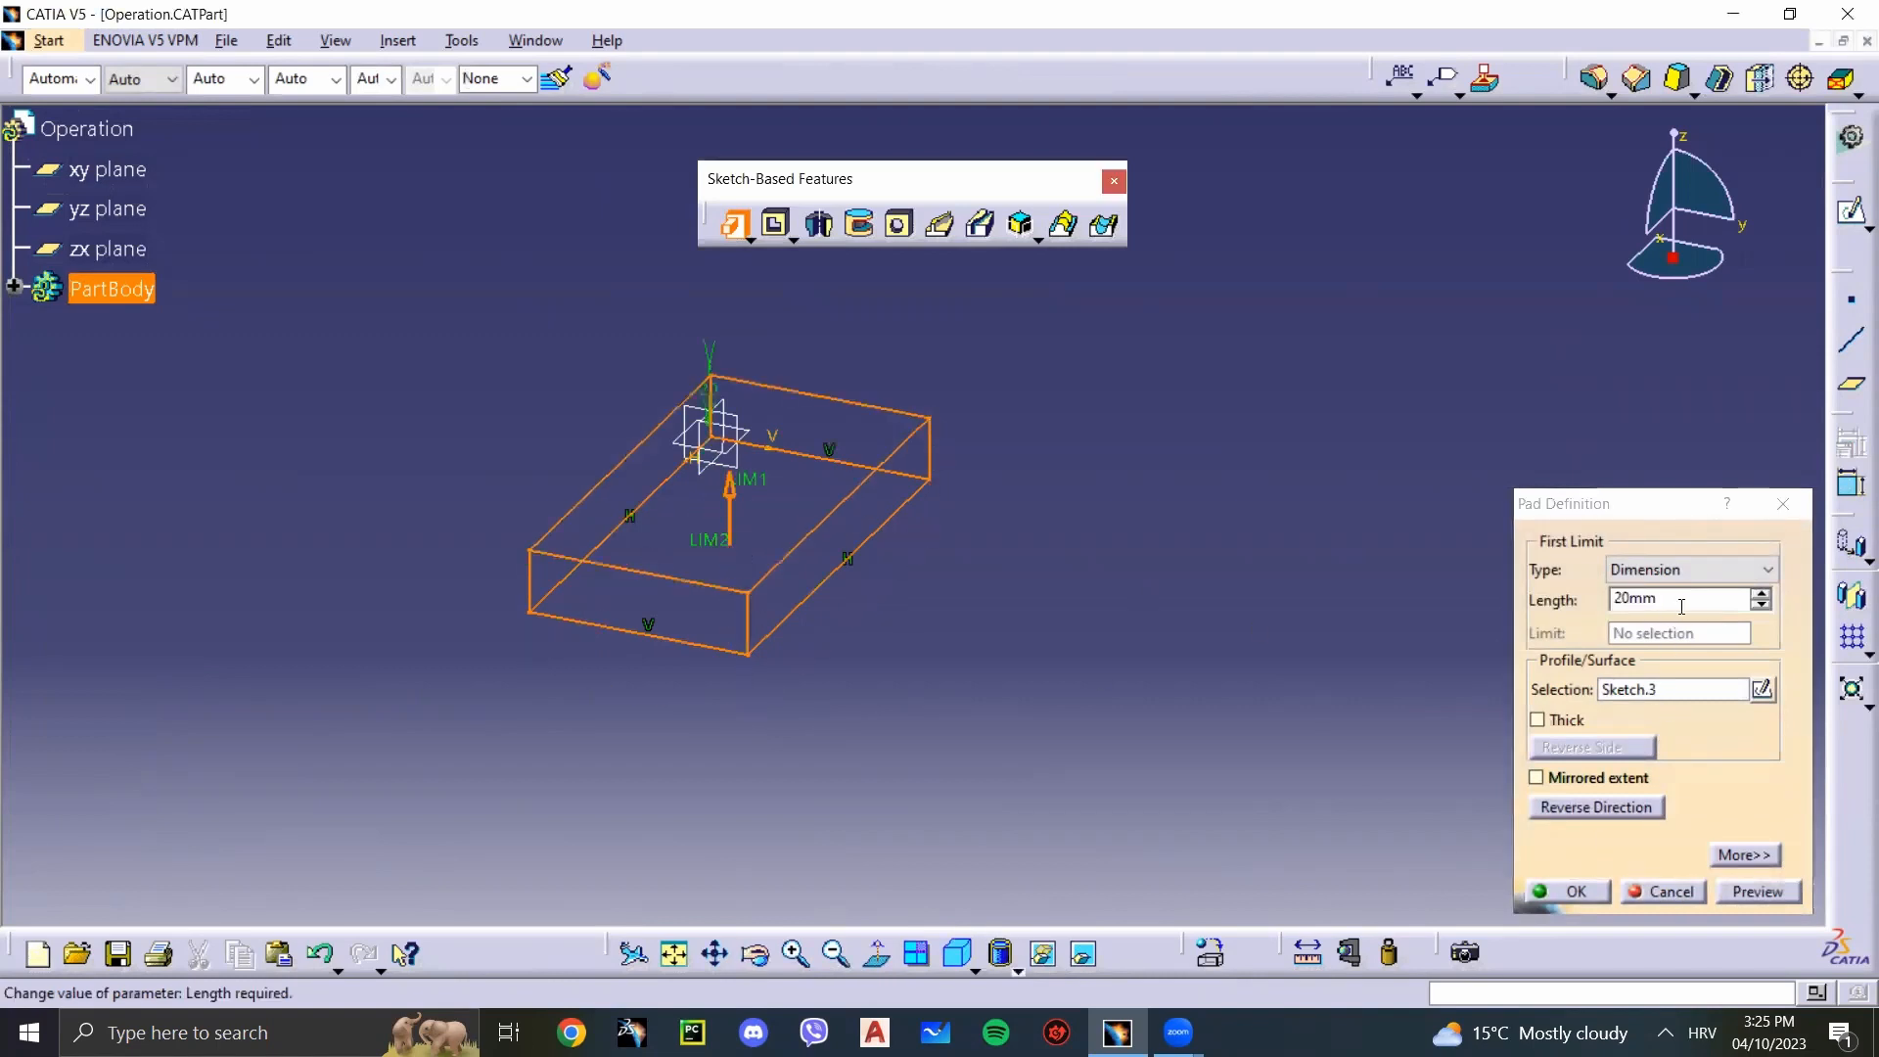
{"action": "left_click", "coordinate": [1638, 599]}
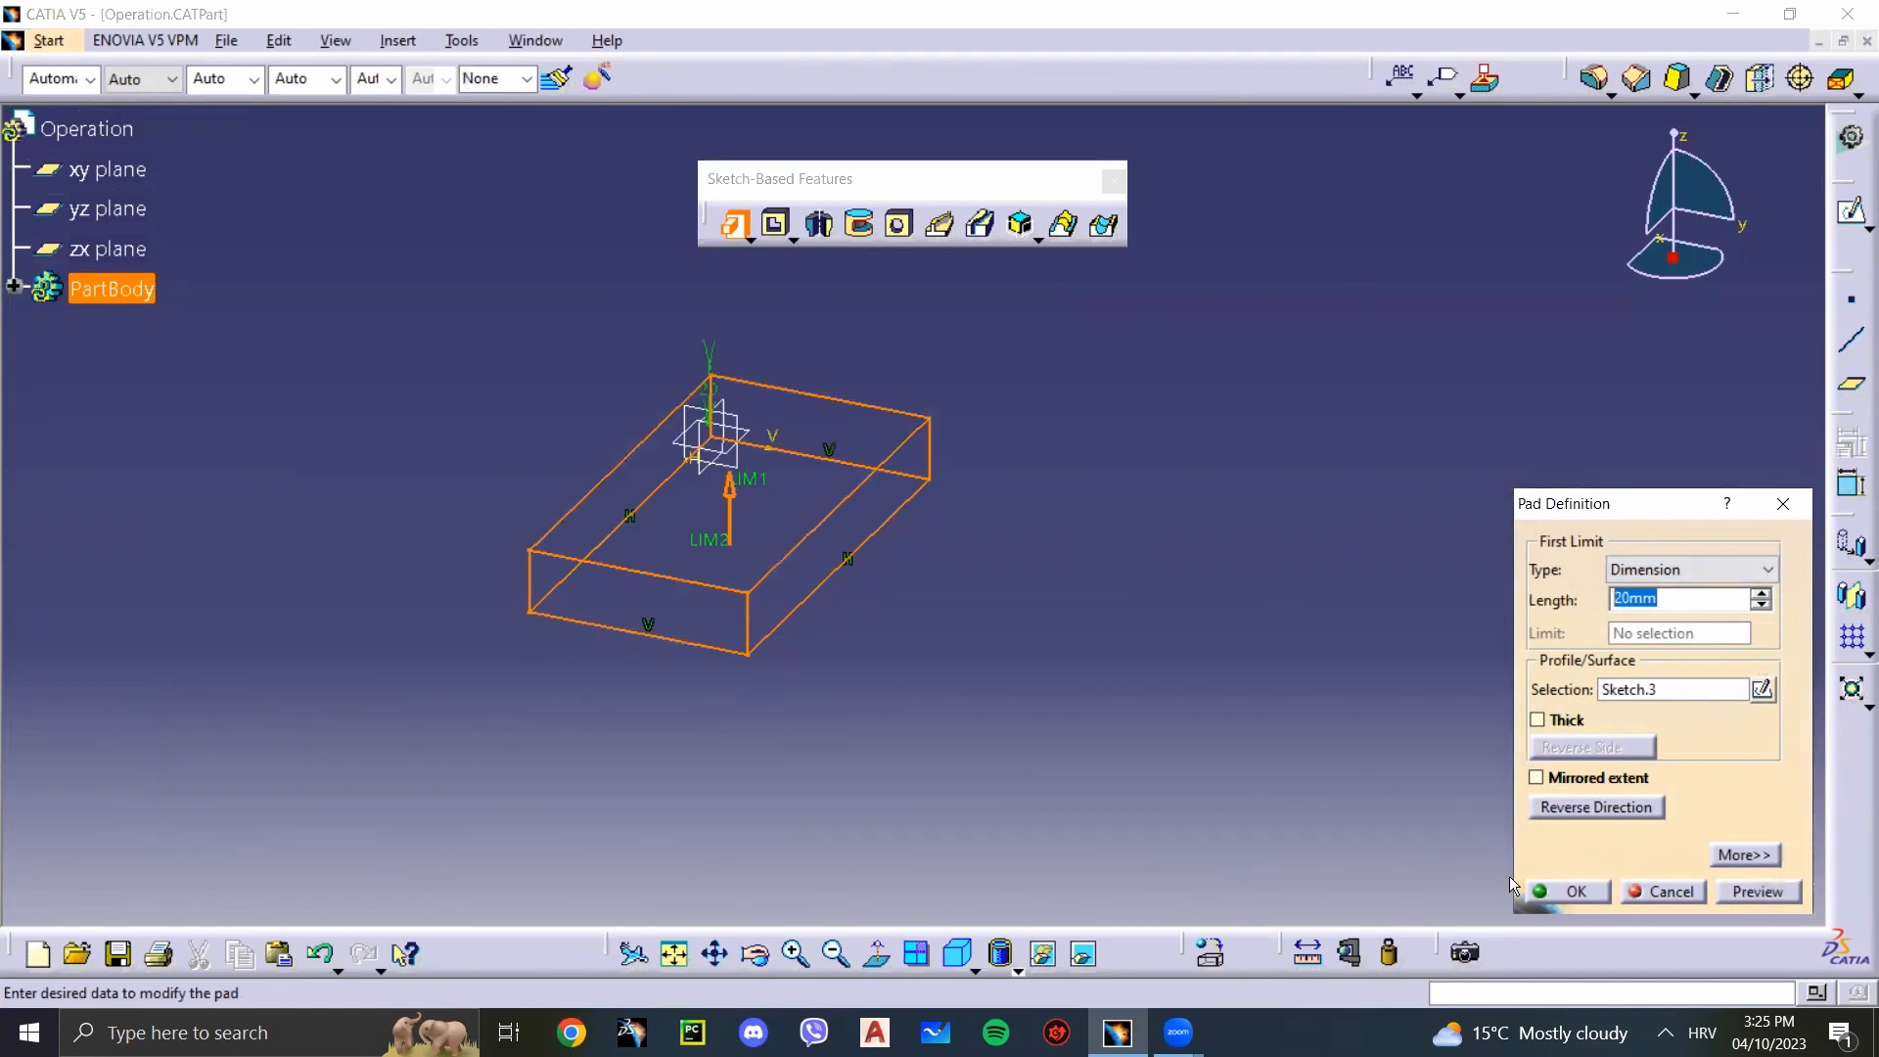
{"action": "left_click", "coordinate": [1567, 892]}
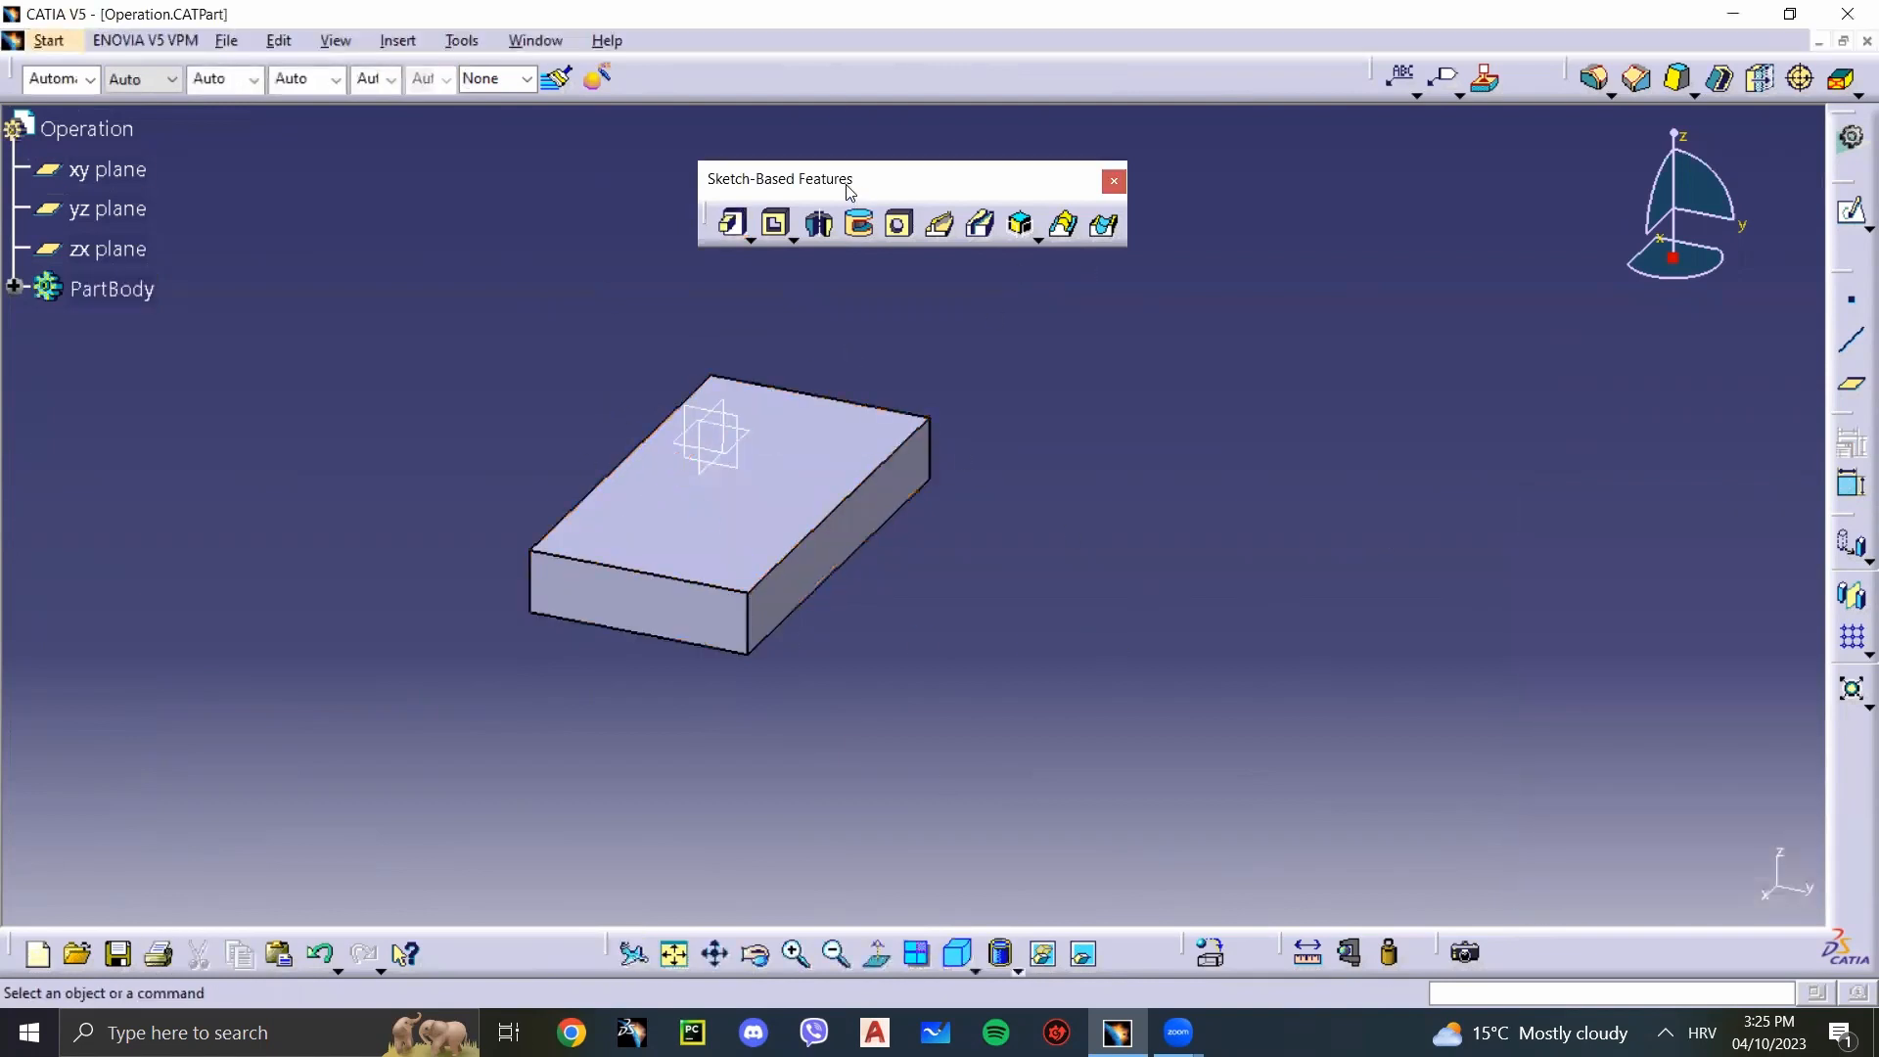
Step: Dock the Sketch-Based Features toolbar again and start a new sketch on the pad's upper face
{"action": "left_click_drag", "start_coordinate": [838, 180], "coordinate": [960, 71]}
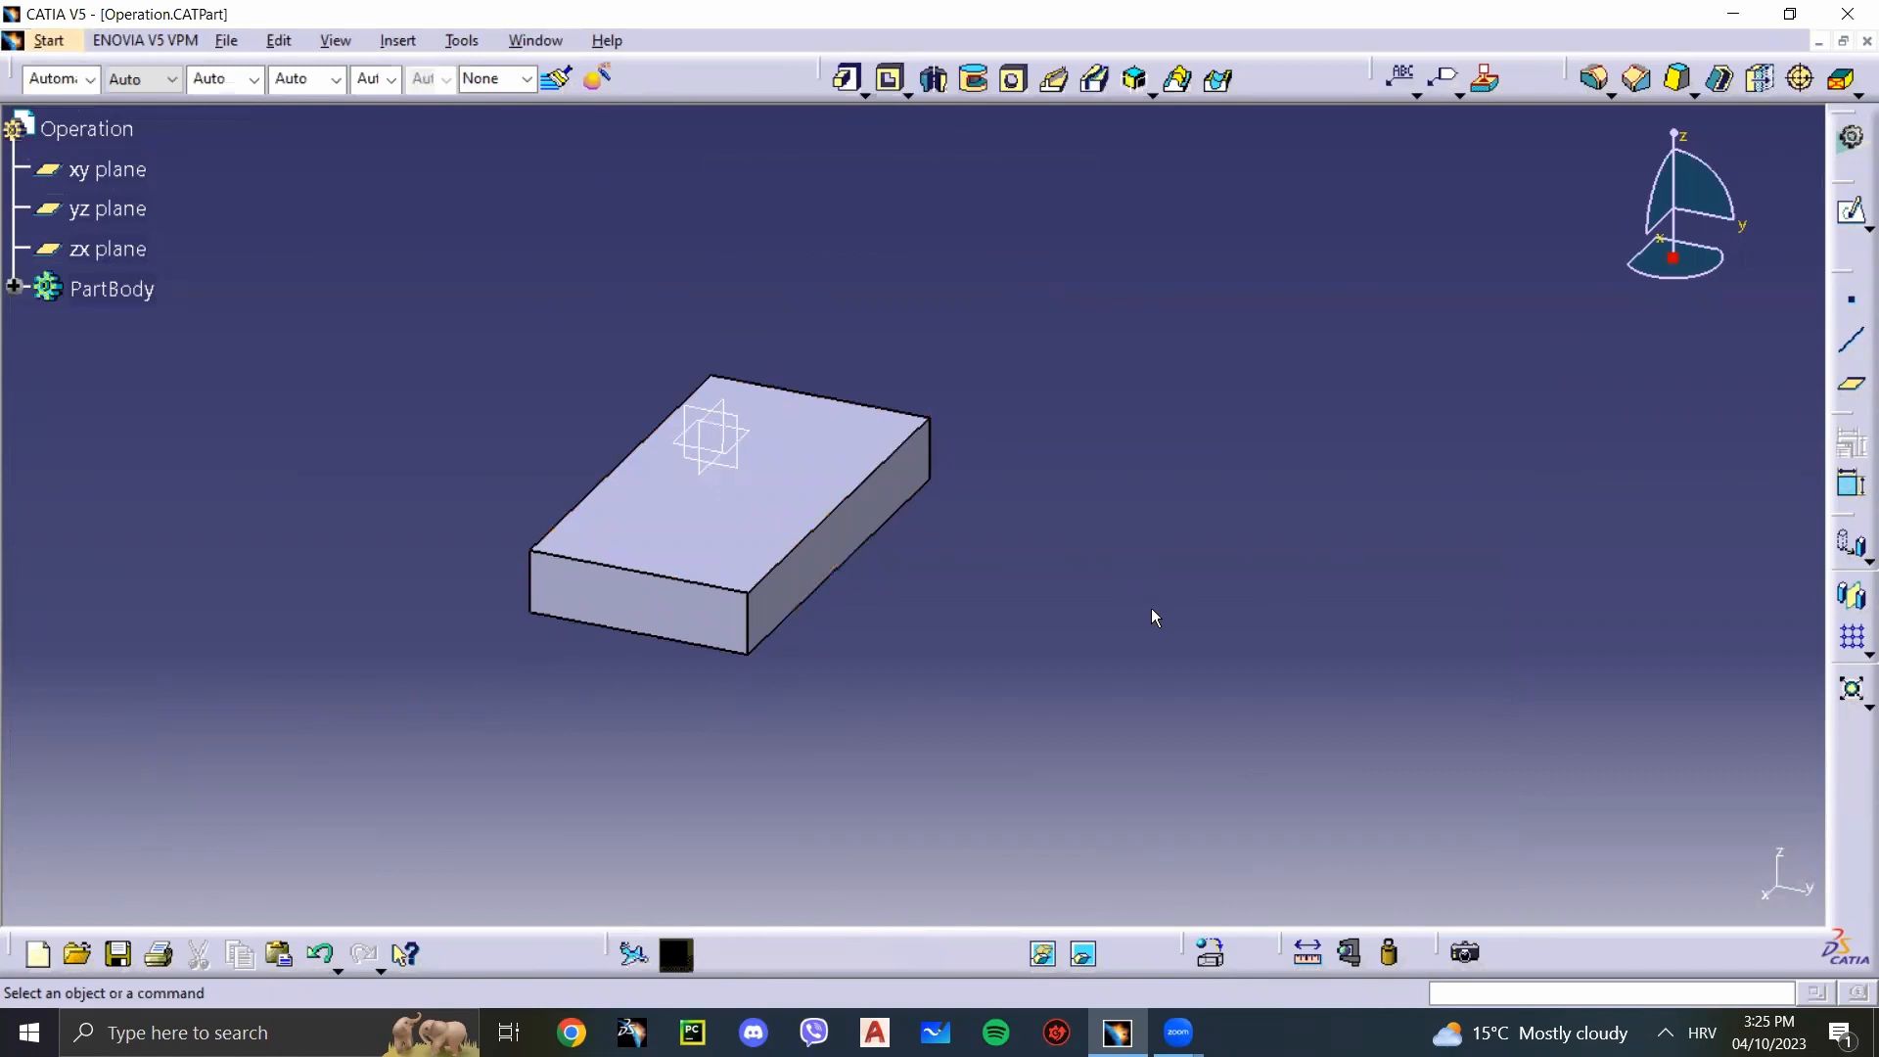
{"action": "left_click", "coordinate": [750, 531]}
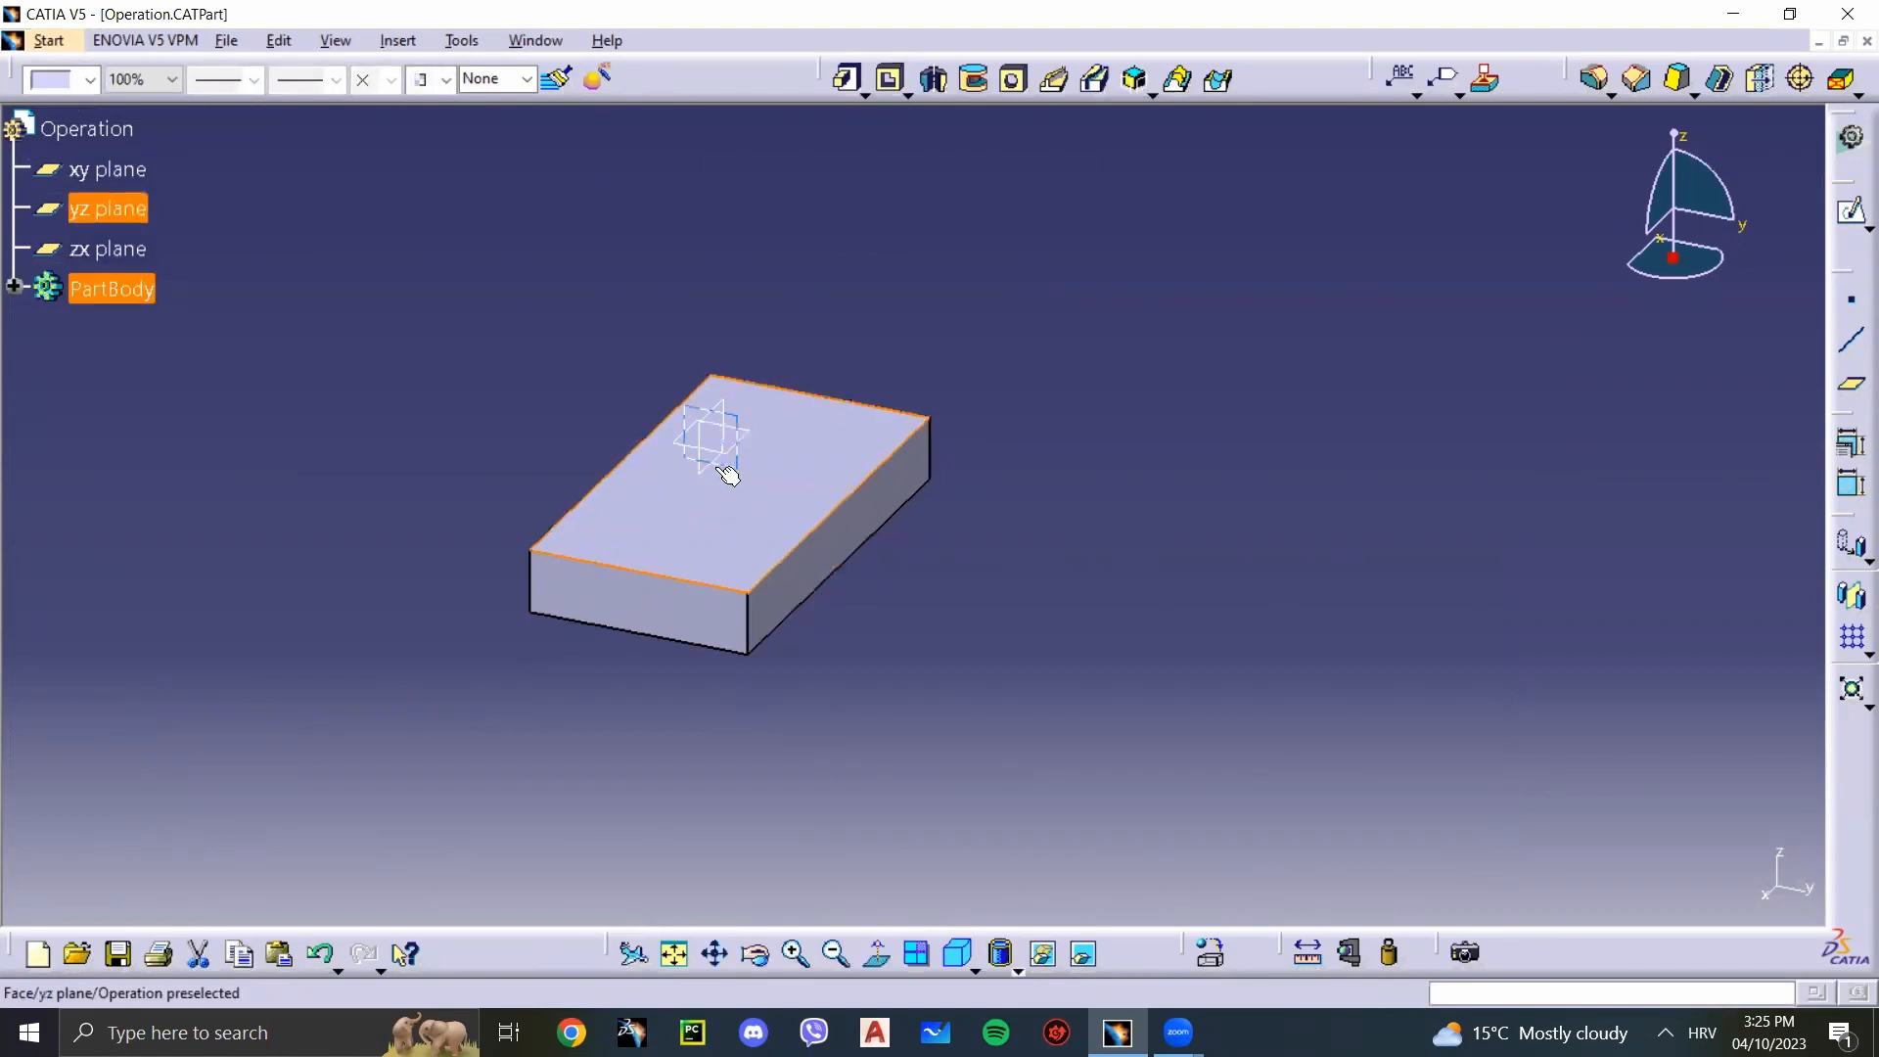
{"action": "left_click", "coordinate": [1850, 217]}
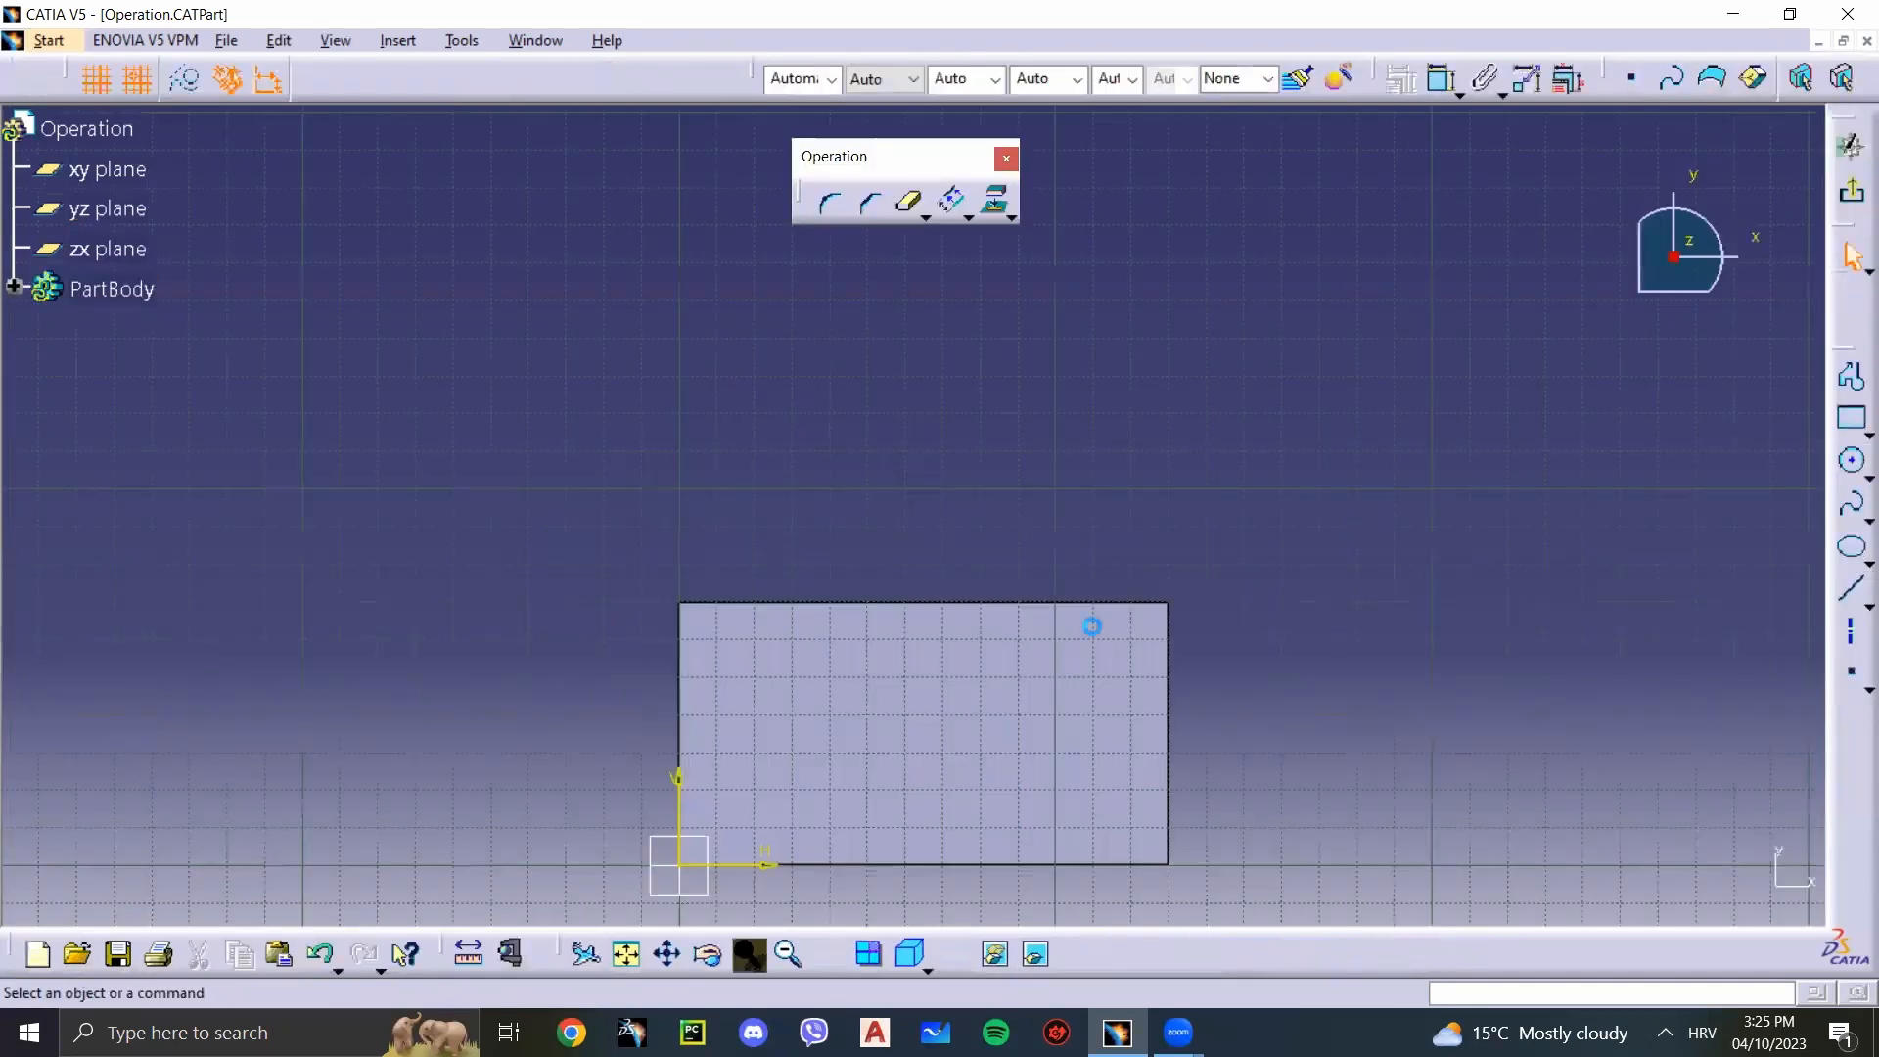
Step: Draw a steep slanted line beside the pad in the face sketch and exit the sketch
{"action": "middle_click_drag", "start_coordinate": [1304, 604], "coordinate": [911, 515]}
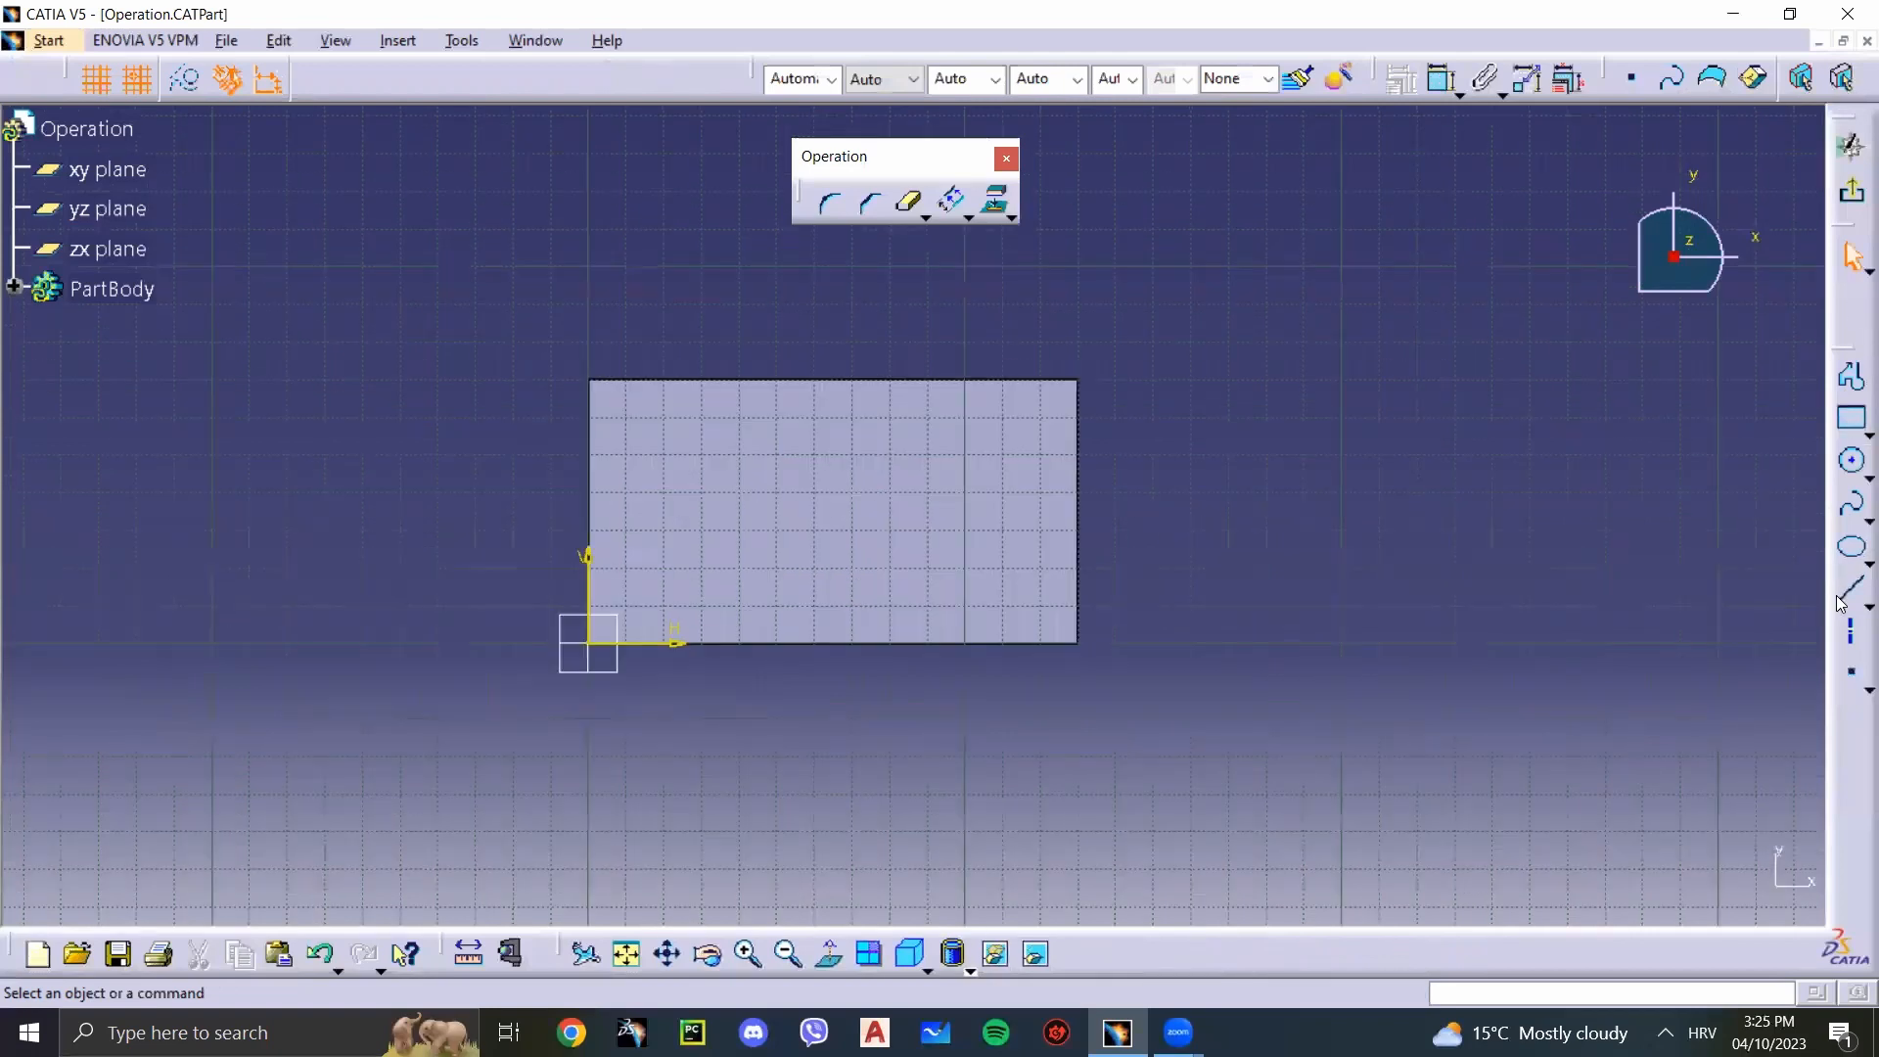
{"action": "left_click", "coordinate": [1254, 507]}
{"action": "left_click", "coordinate": [1243, 256]}
{"action": "left_click", "coordinate": [1481, 327]}
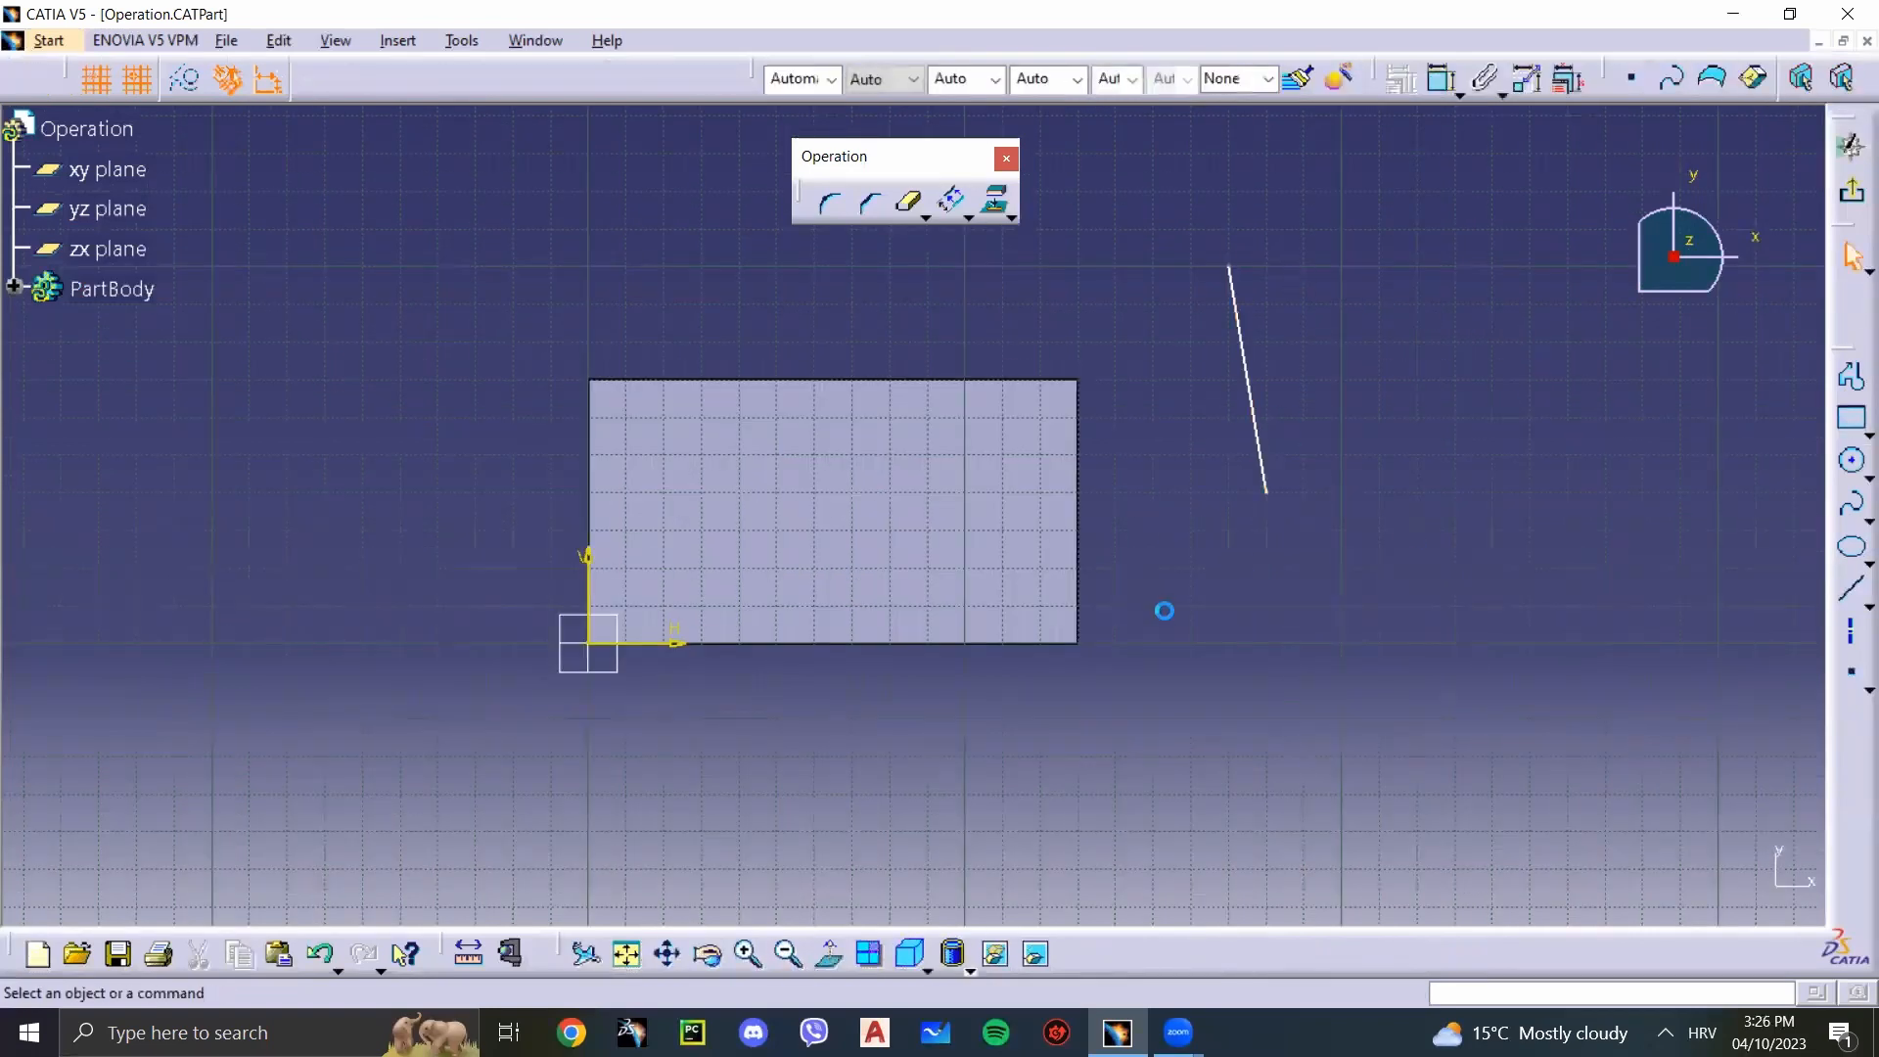
{"action": "left_click", "coordinate": [1853, 201]}
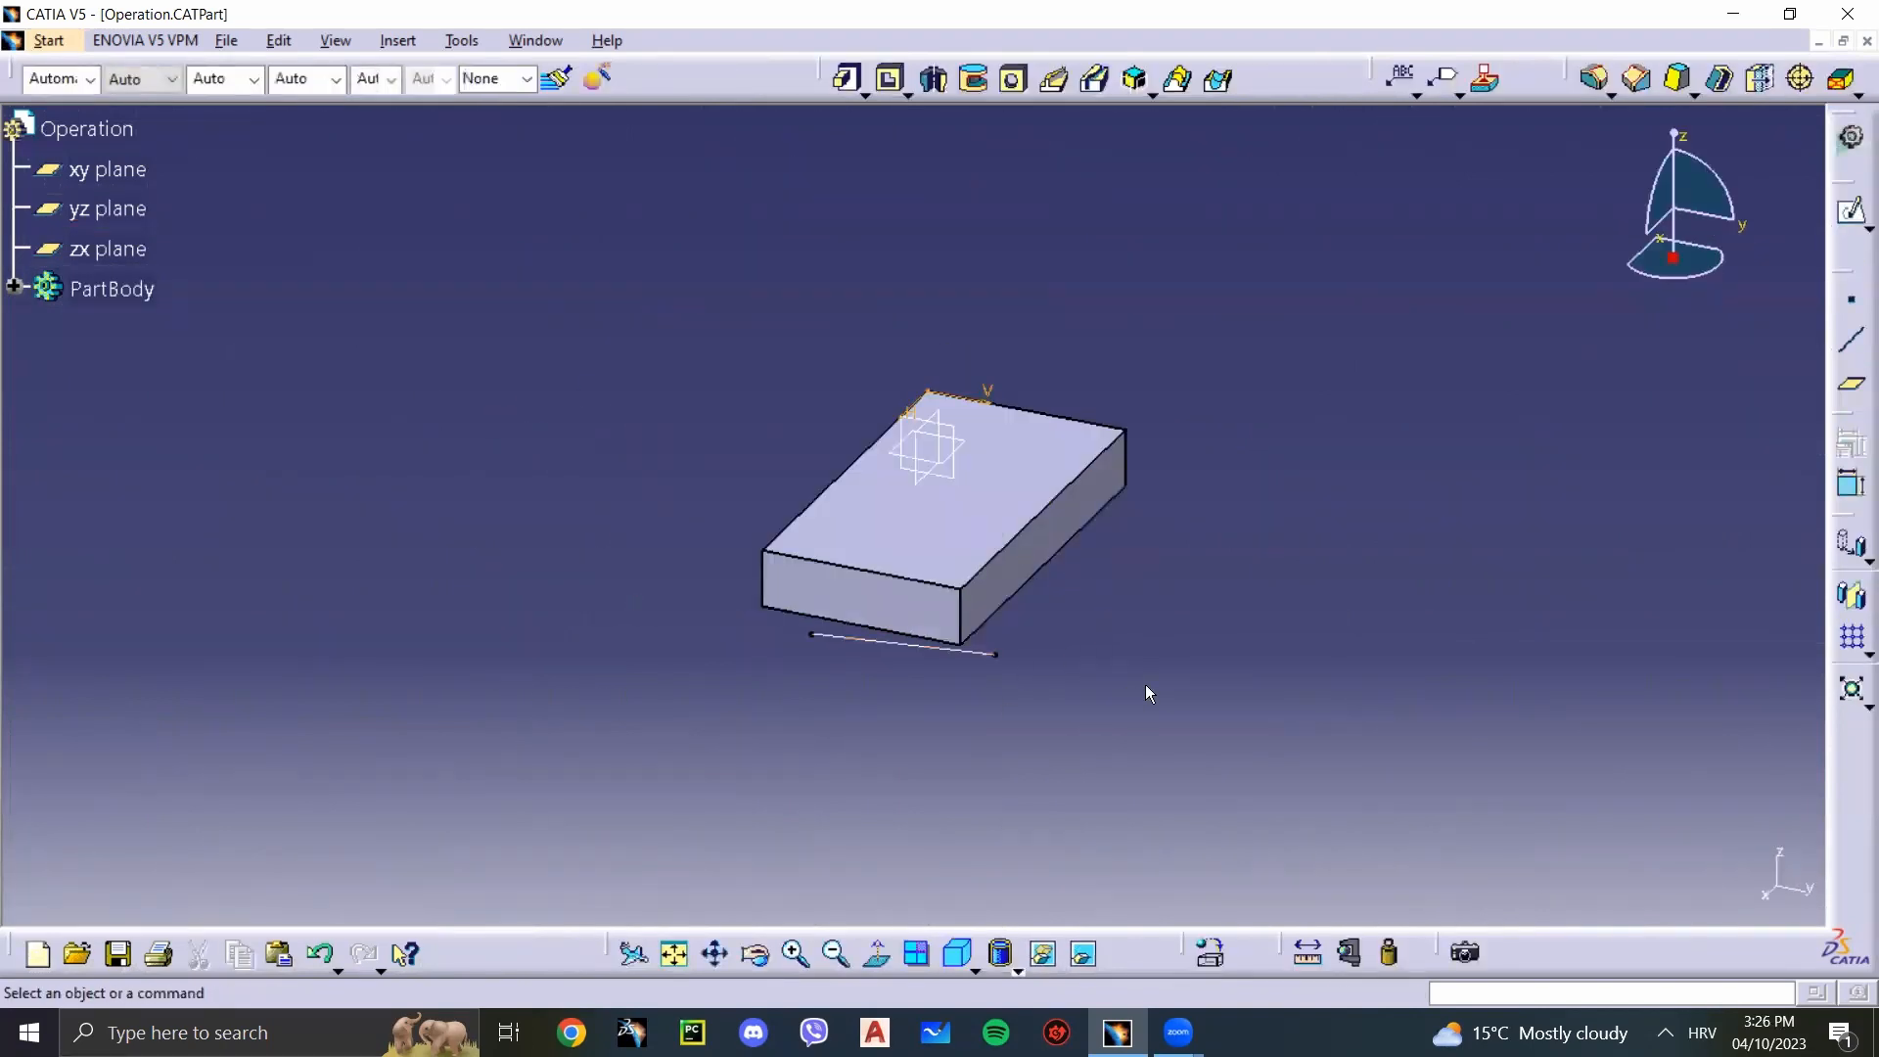
Step: Inspect the line's position against the pad's upper face from several angles and reopen Sketch.4 for editing
{"action": "middle_click_drag", "start_coordinate": [1148, 653], "coordinate": [1052, 440]}
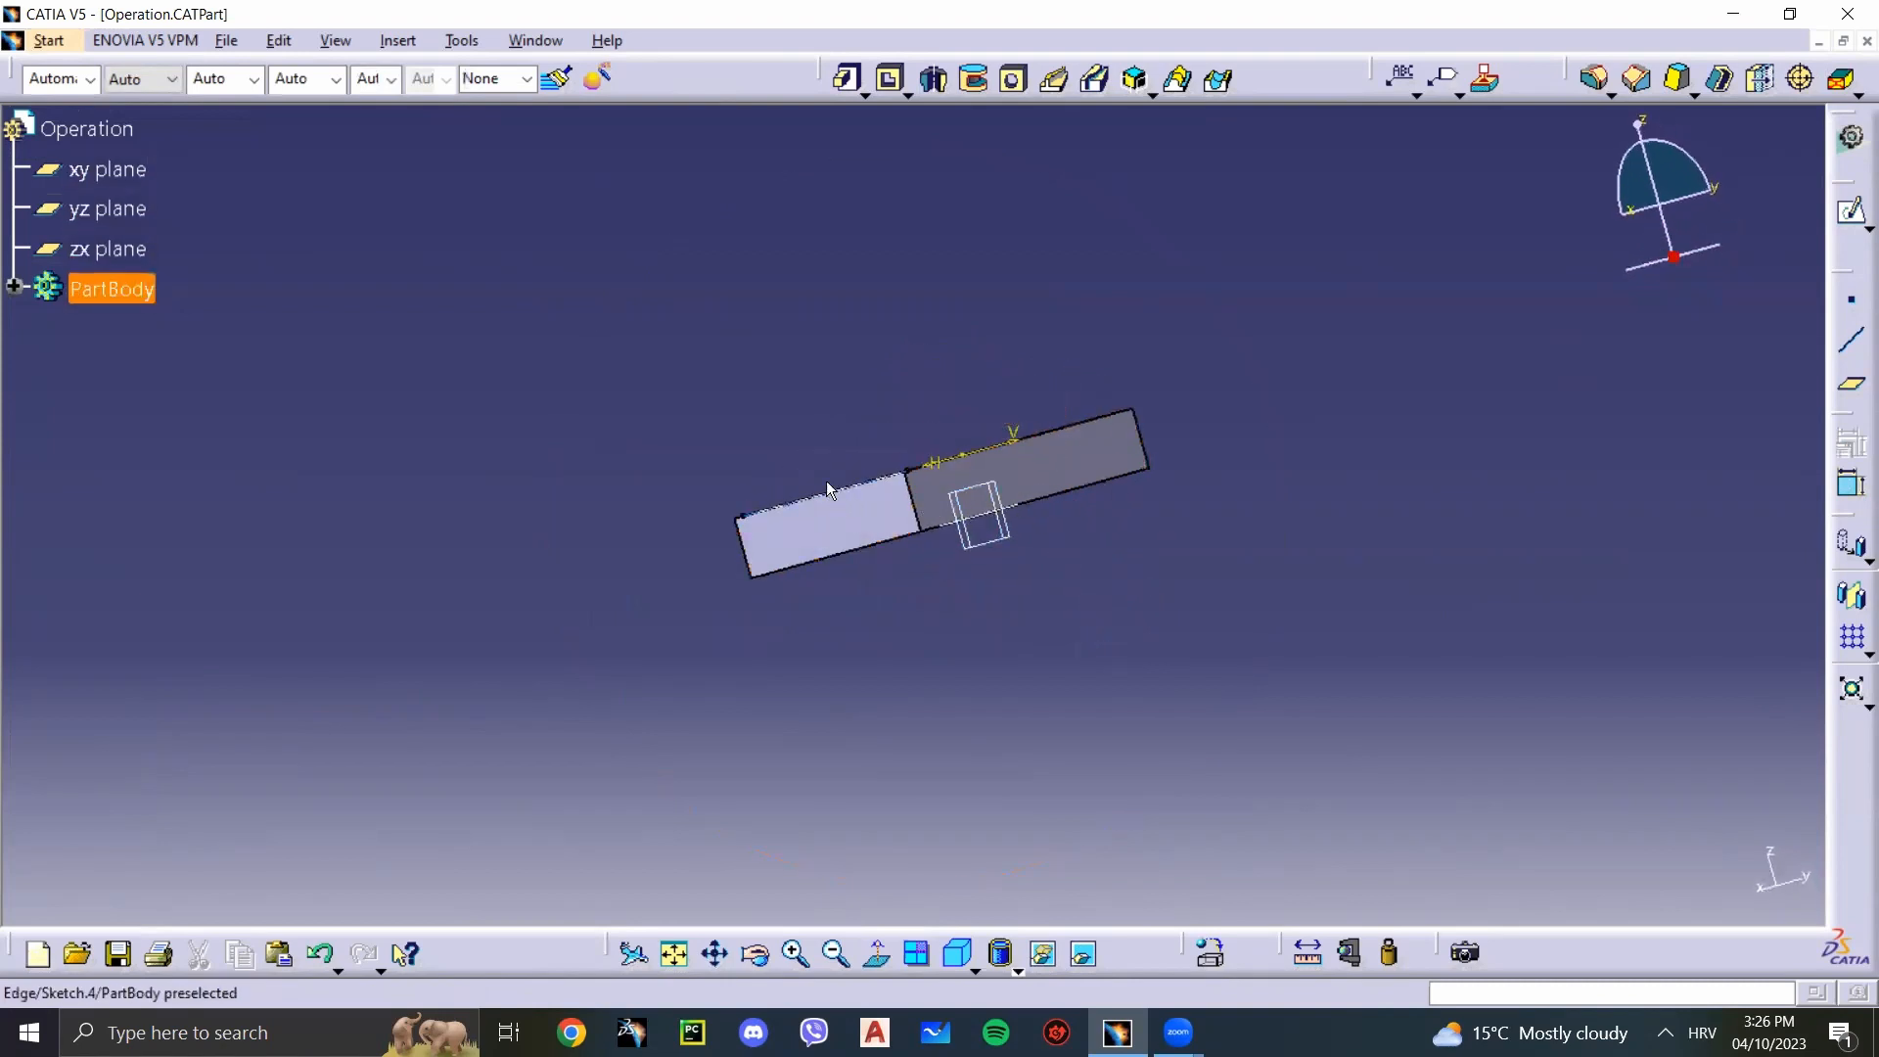
{"action": "middle_click_drag", "start_coordinate": [1101, 518], "coordinate": [1183, 713]}
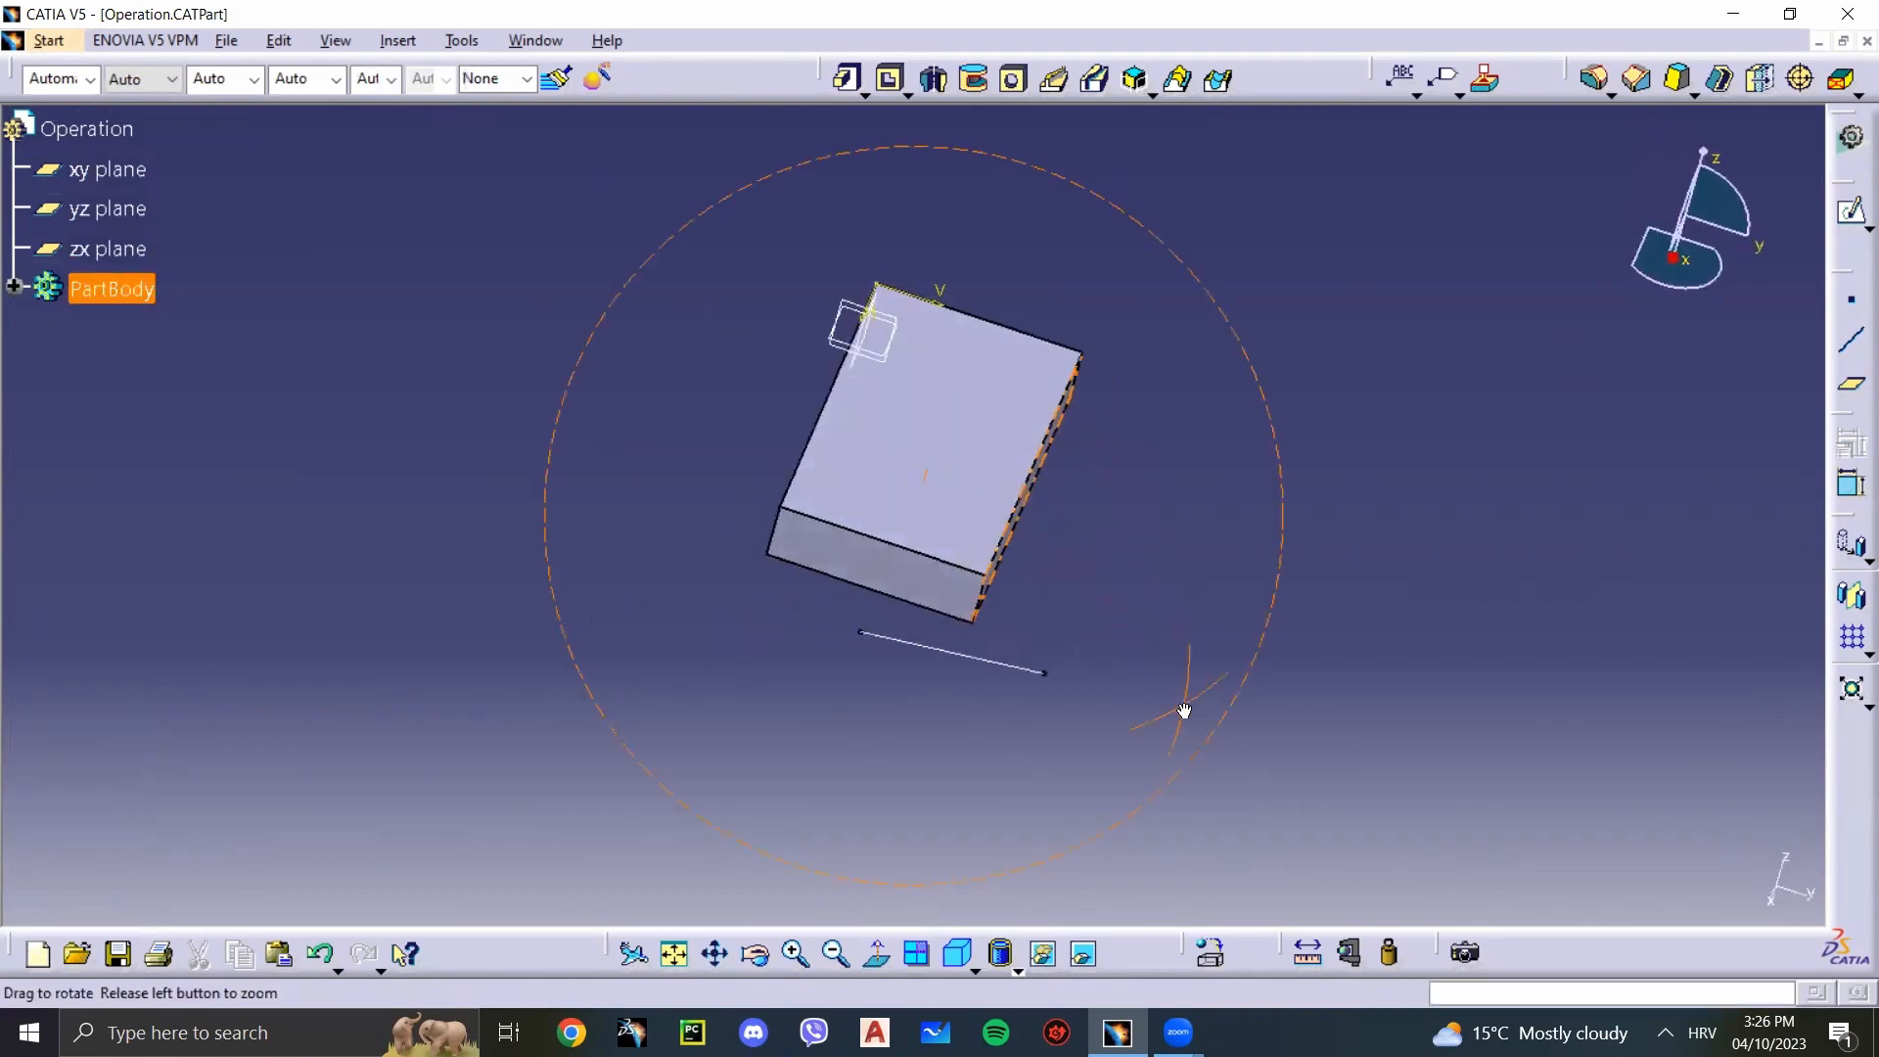
{"action": "middle_click_drag", "start_coordinate": [1032, 390], "coordinate": [964, 469]}
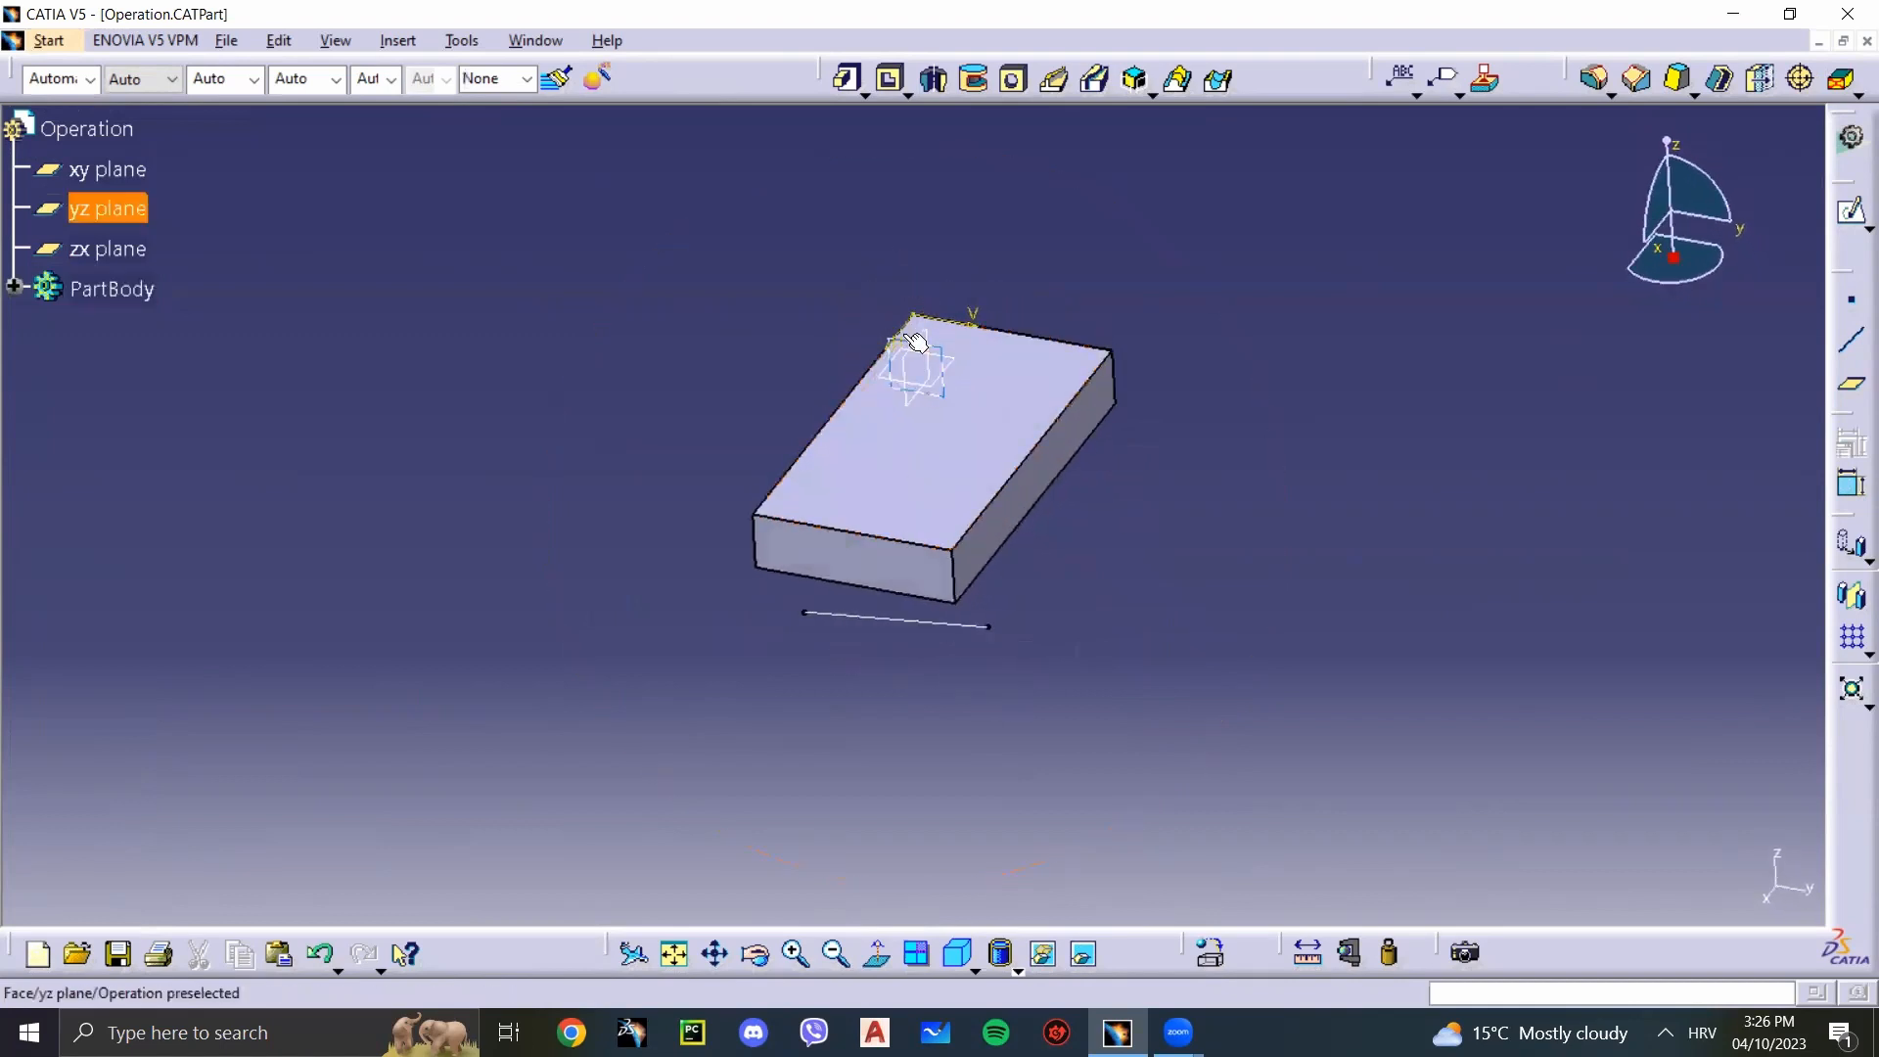
{"action": "left_click", "coordinate": [15, 287]}
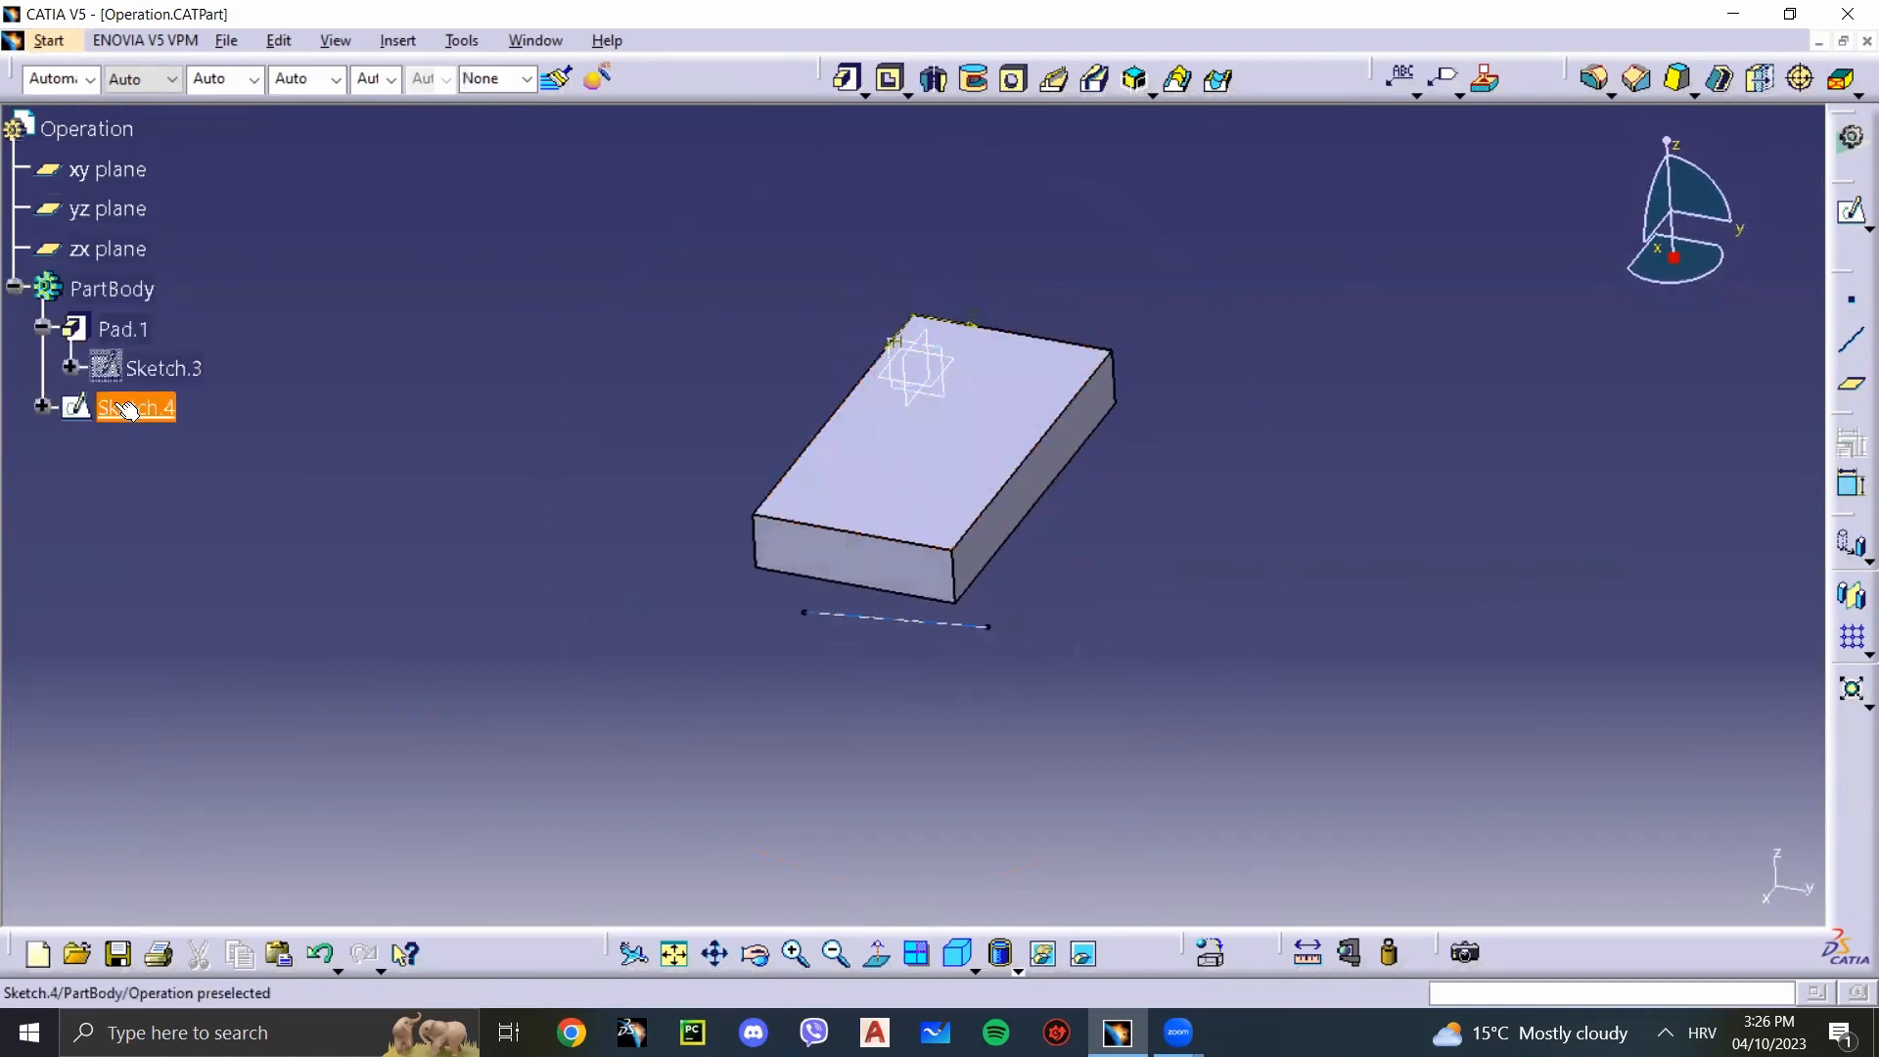
{"action": "double_click", "coordinate": [157, 409]}
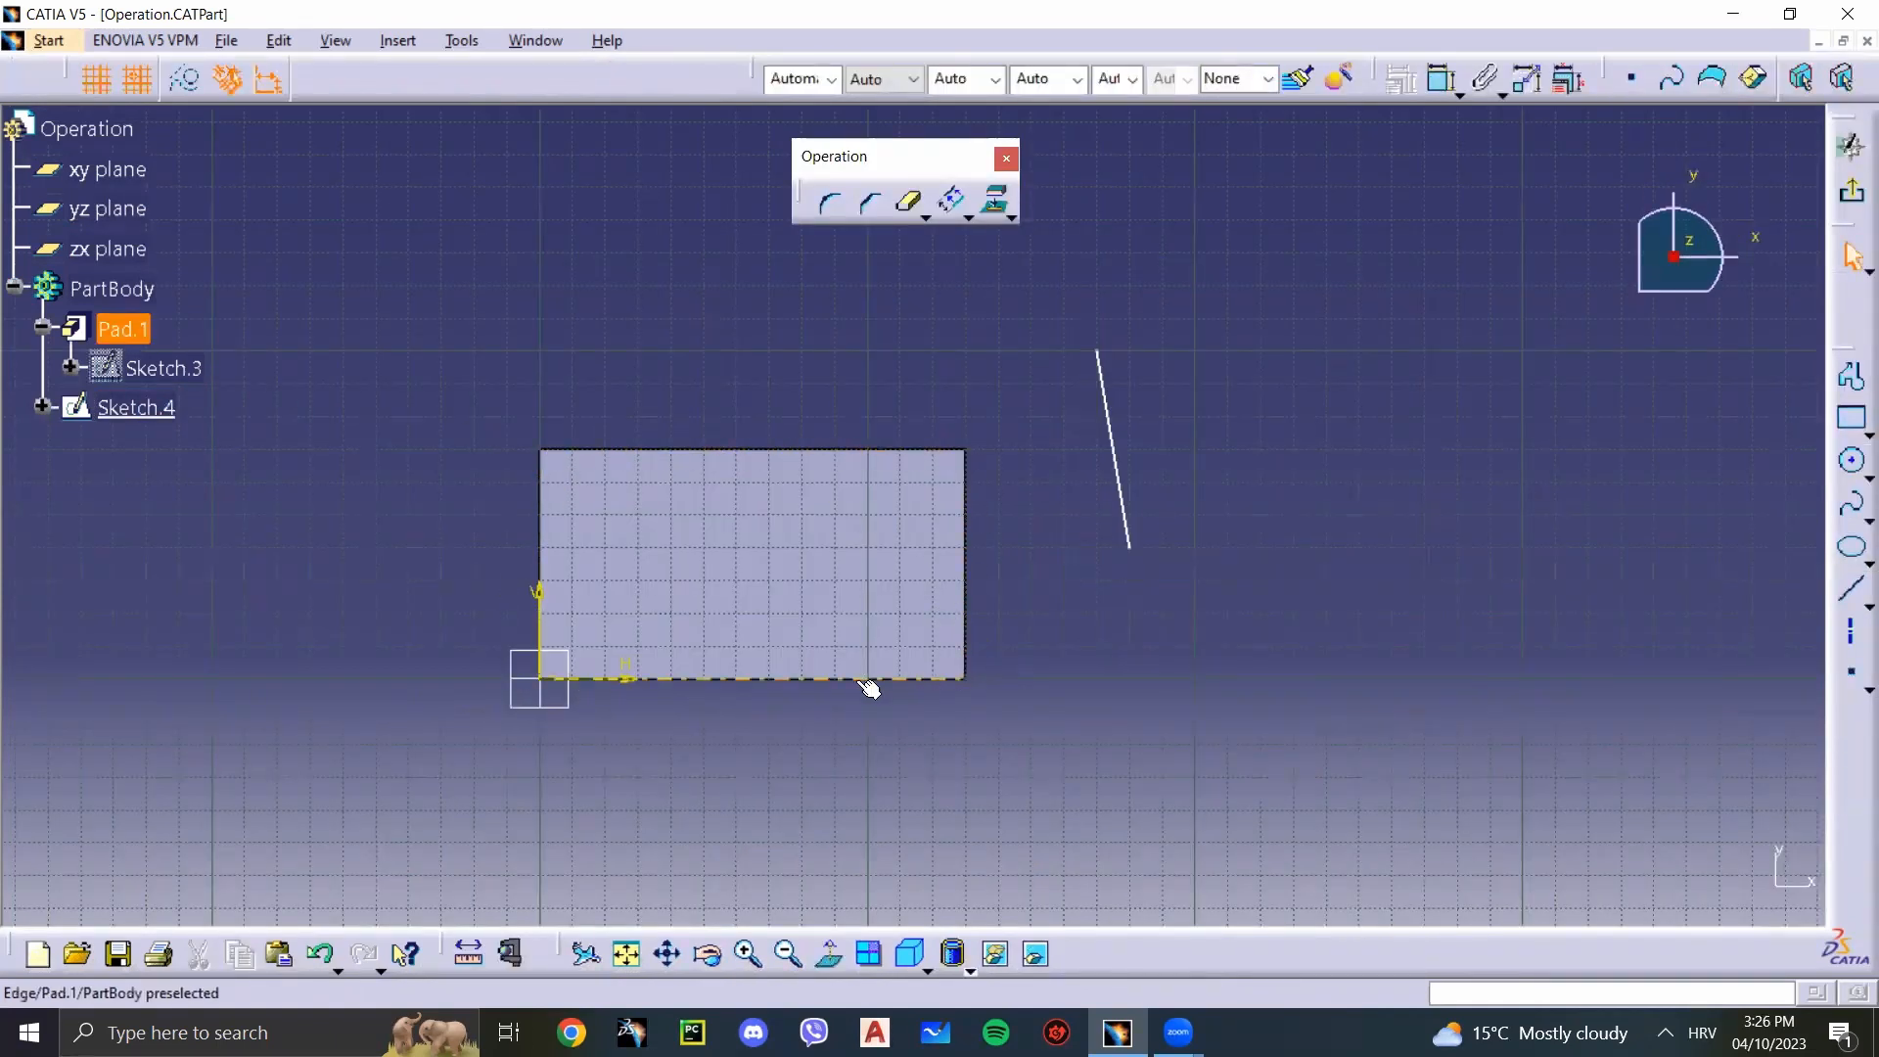
Step: Project the pad's upper face into the sketch with Project 3D Elements
{"action": "left_click", "coordinate": [822, 589]}
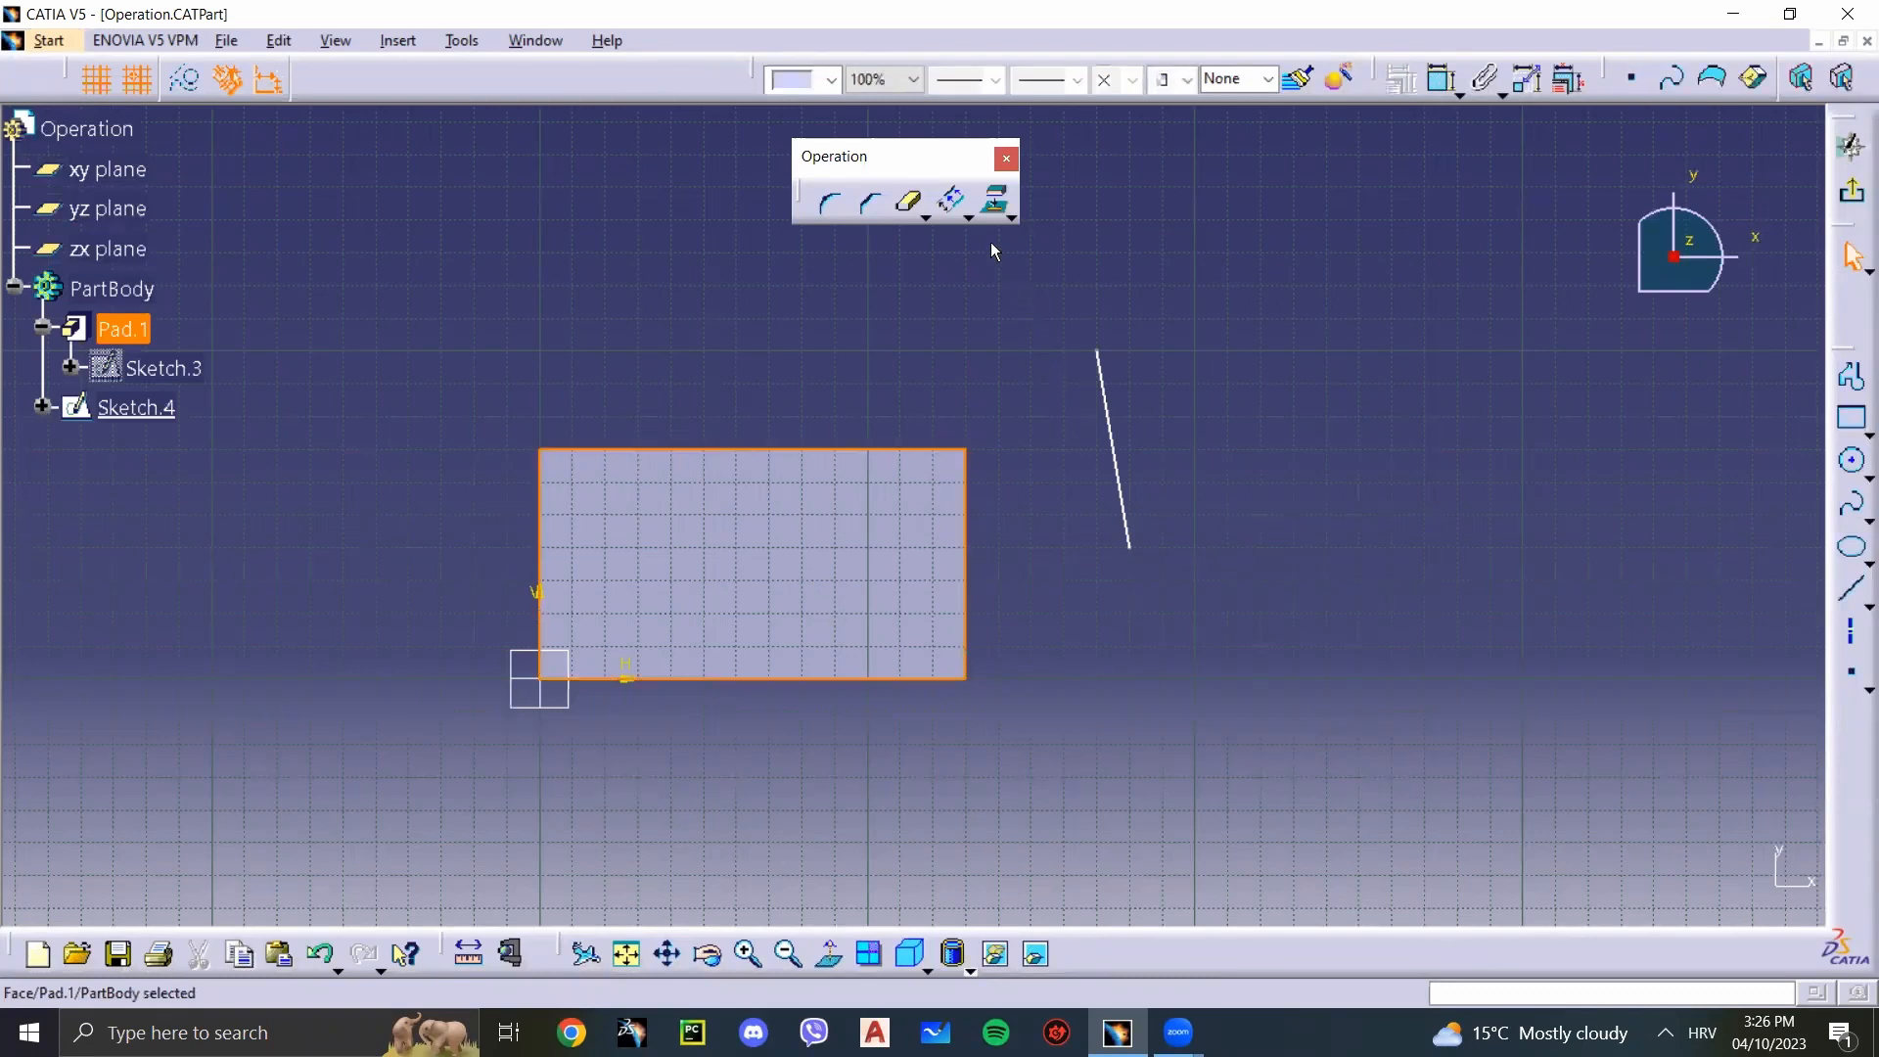
{"action": "left_click", "coordinate": [991, 217]}
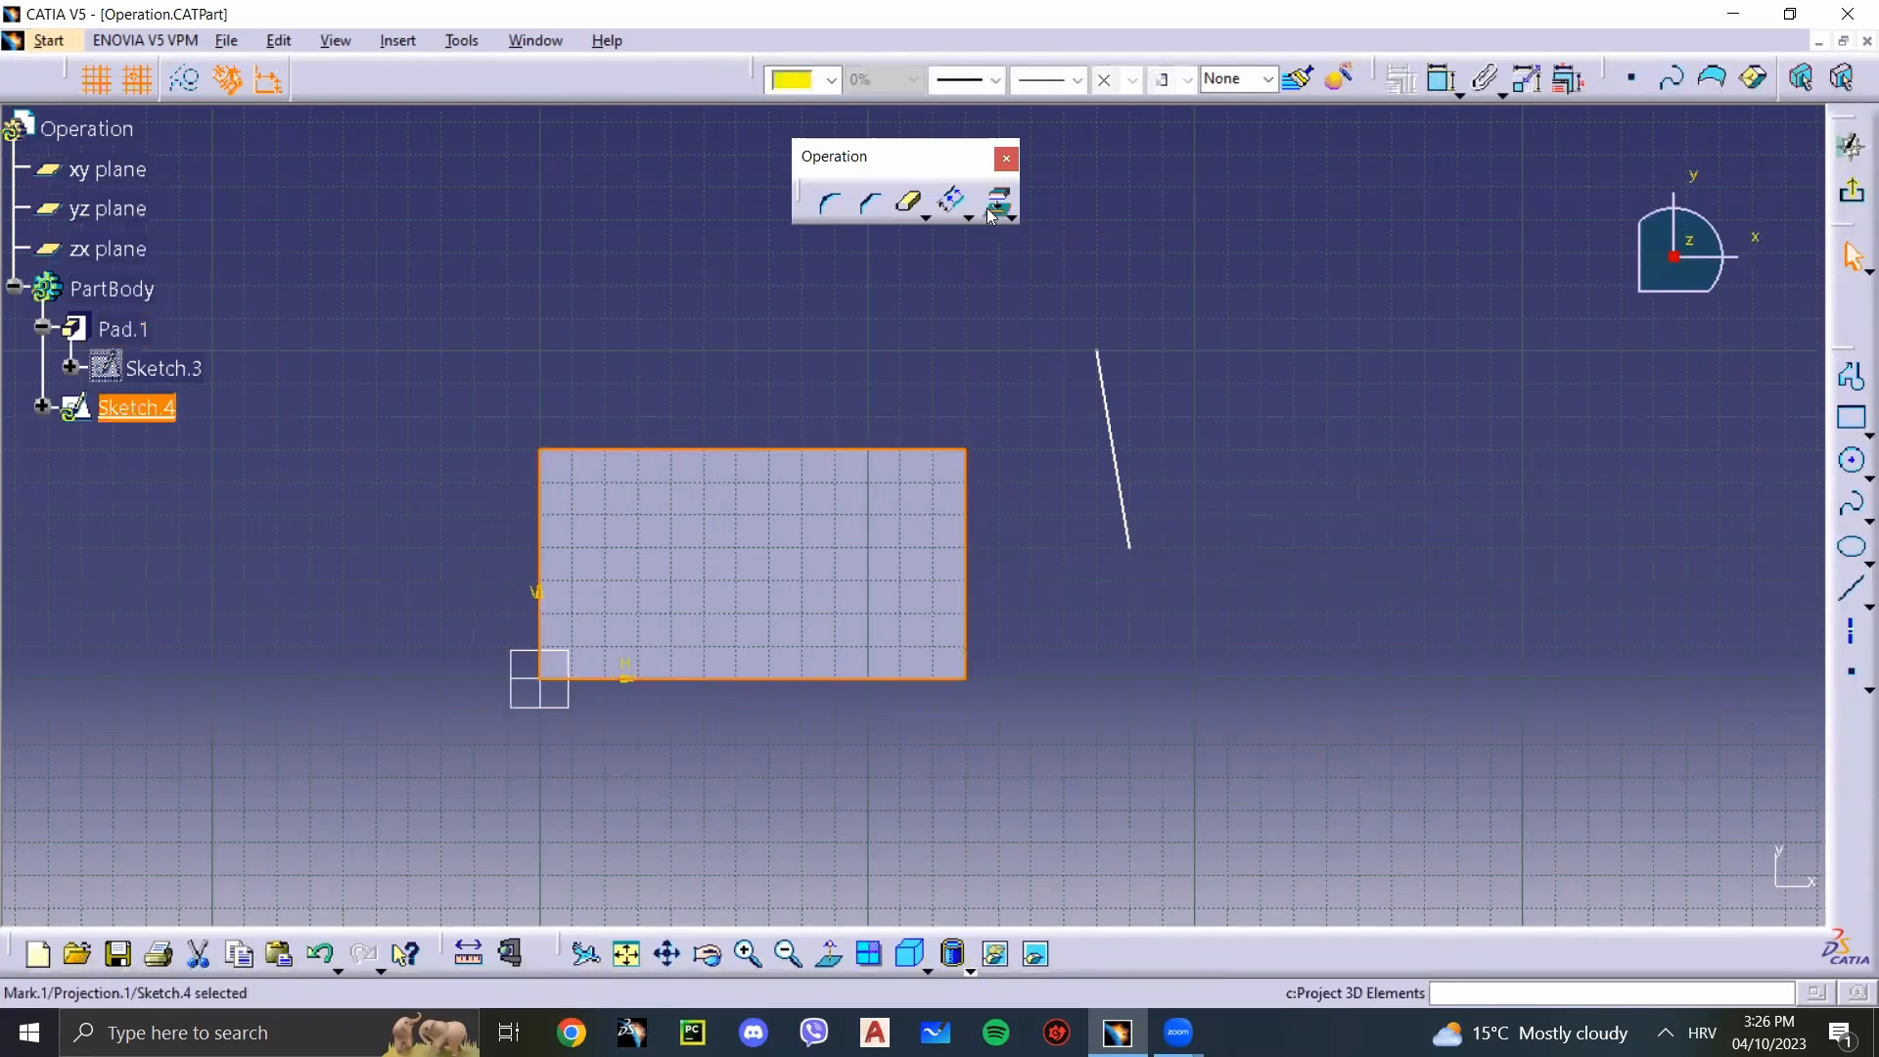
{"action": "left_click", "coordinate": [984, 303]}
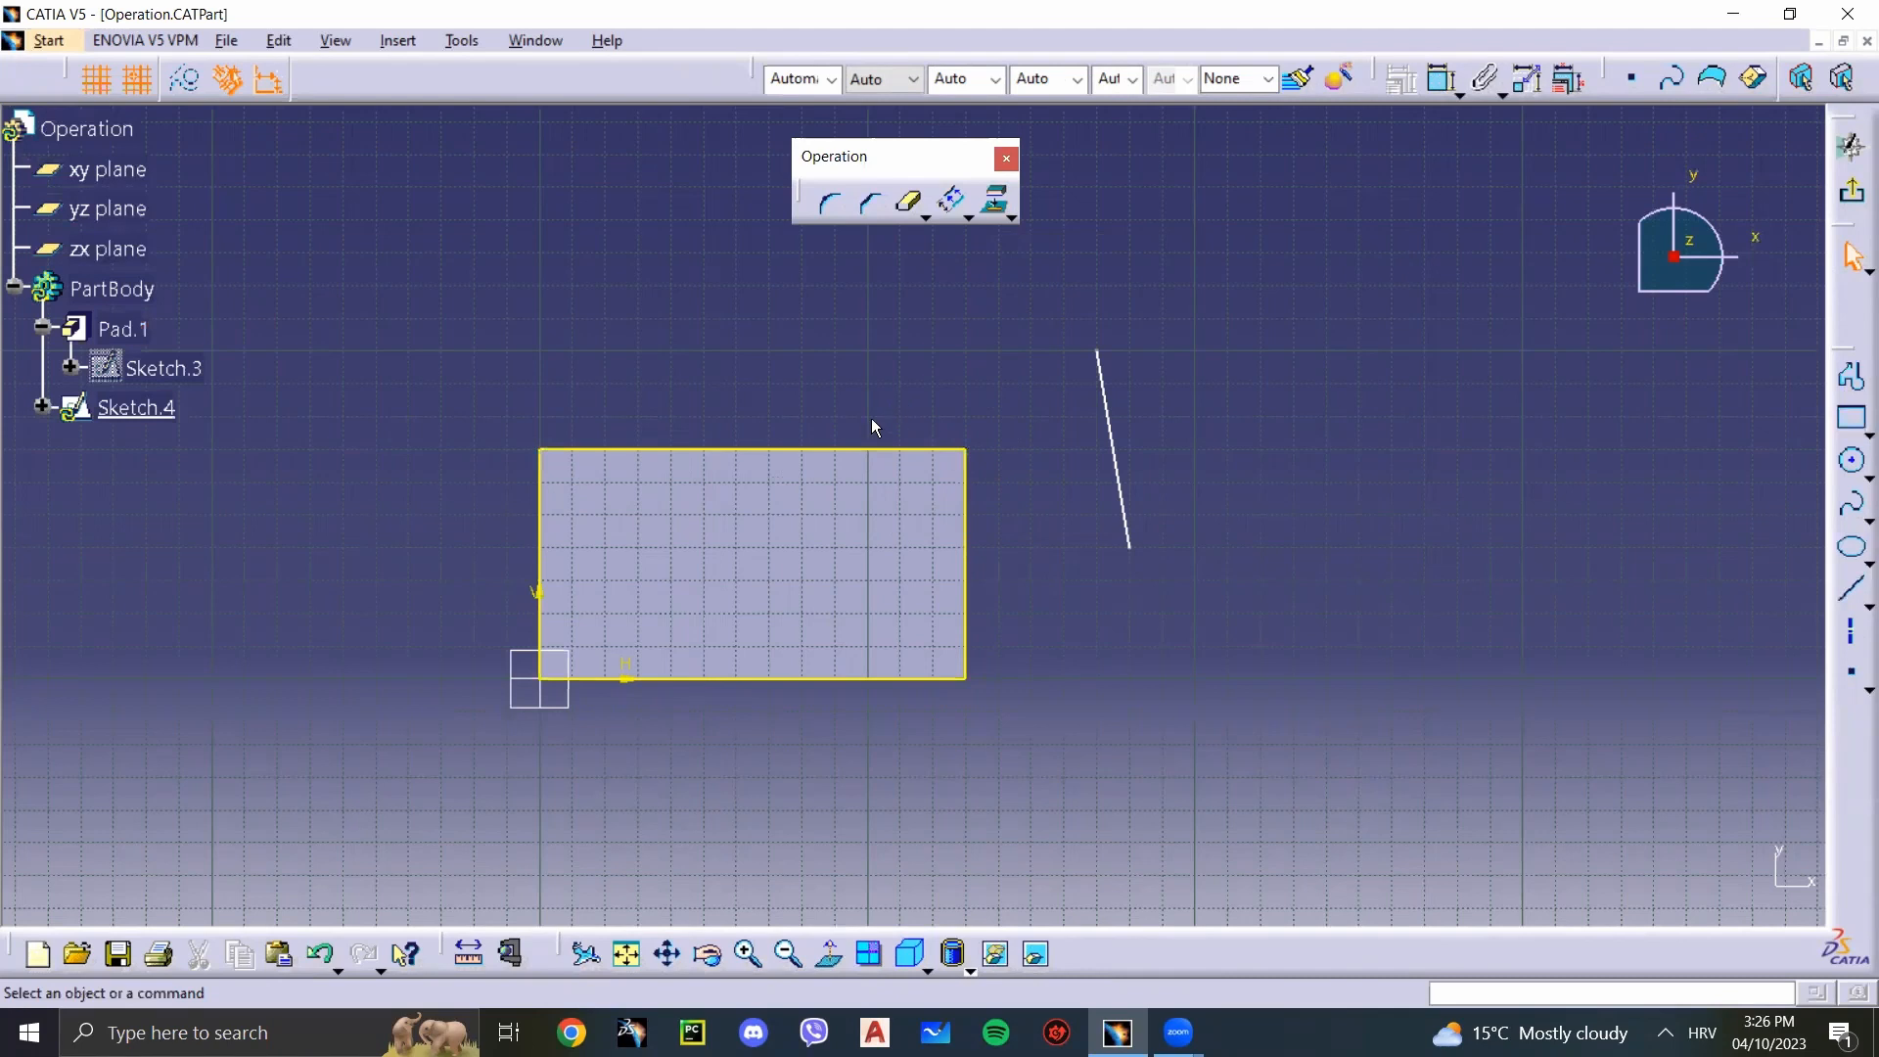
Step: Isolate the projected outline from its pad support and accept the reroute warning
{"action": "left_click", "coordinate": [885, 450]}
{"action": "left_click", "coordinate": [891, 399]}
{"action": "left_click", "coordinate": [868, 451]}
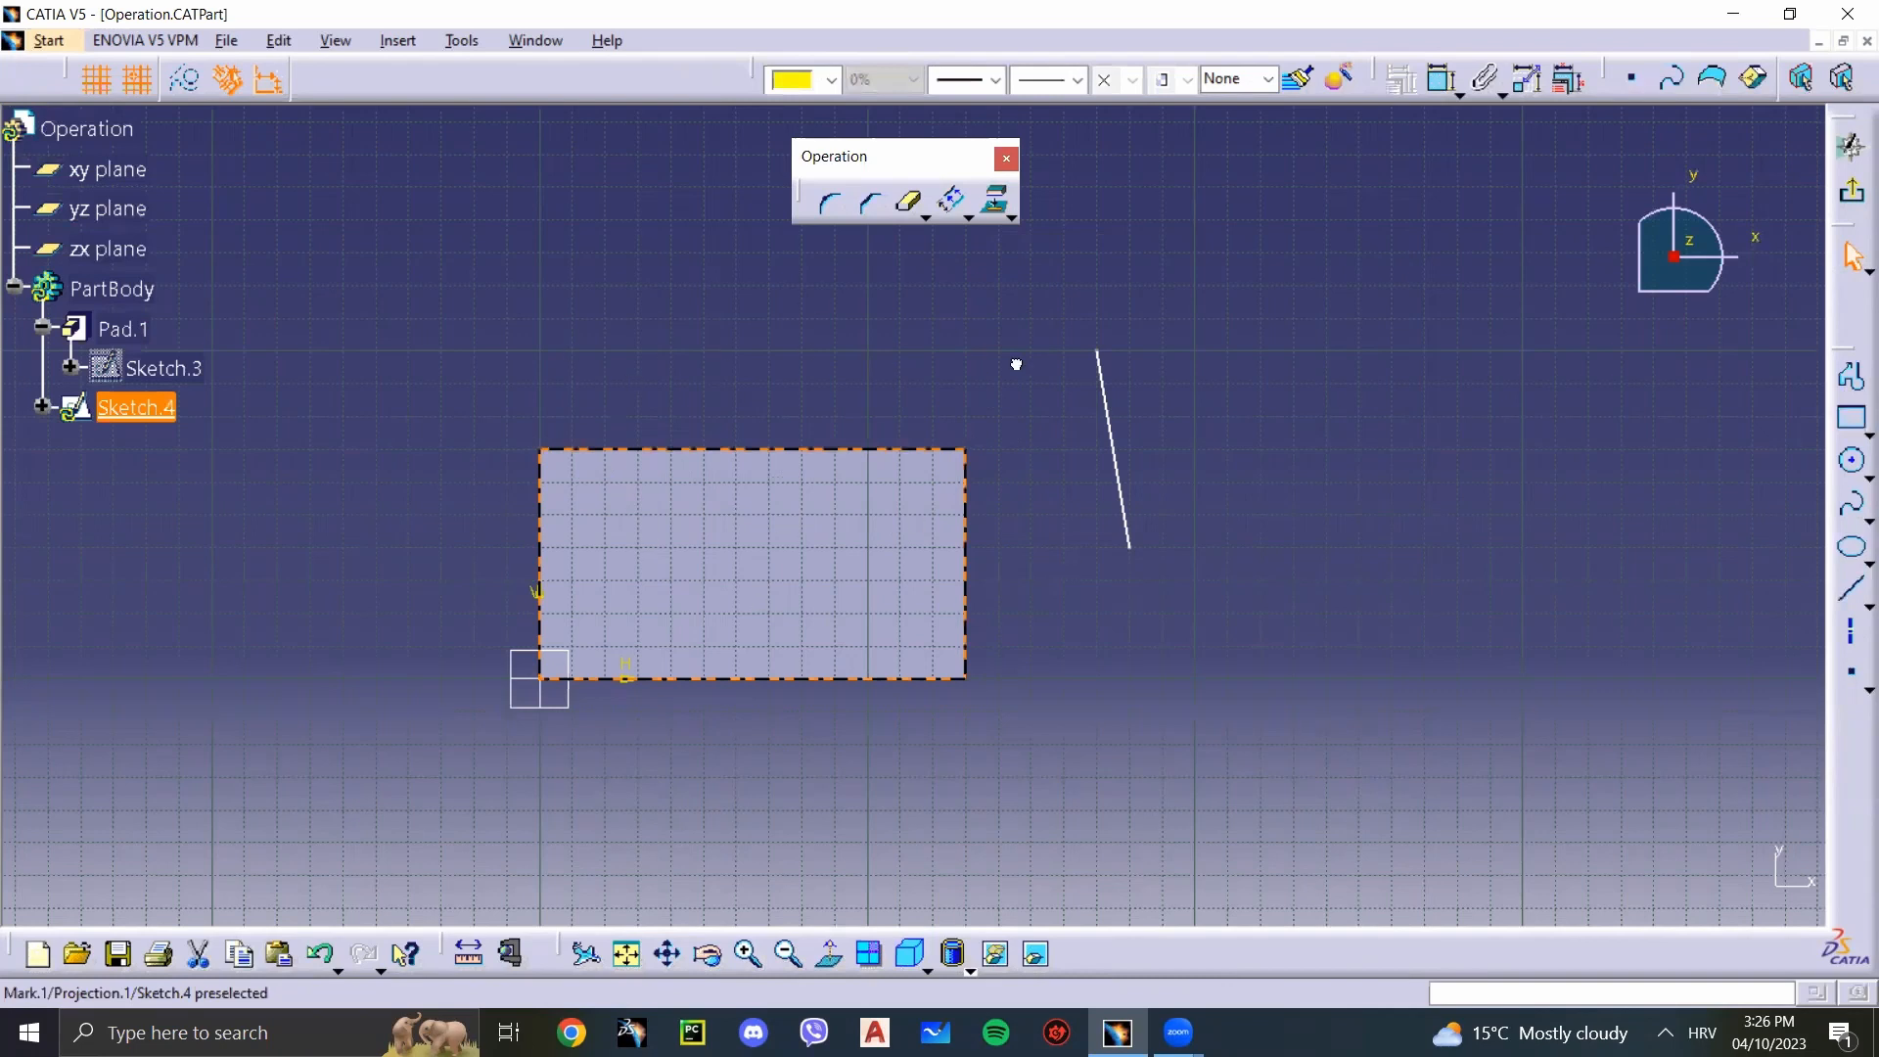
{"action": "left_click", "coordinate": [1094, 544]}
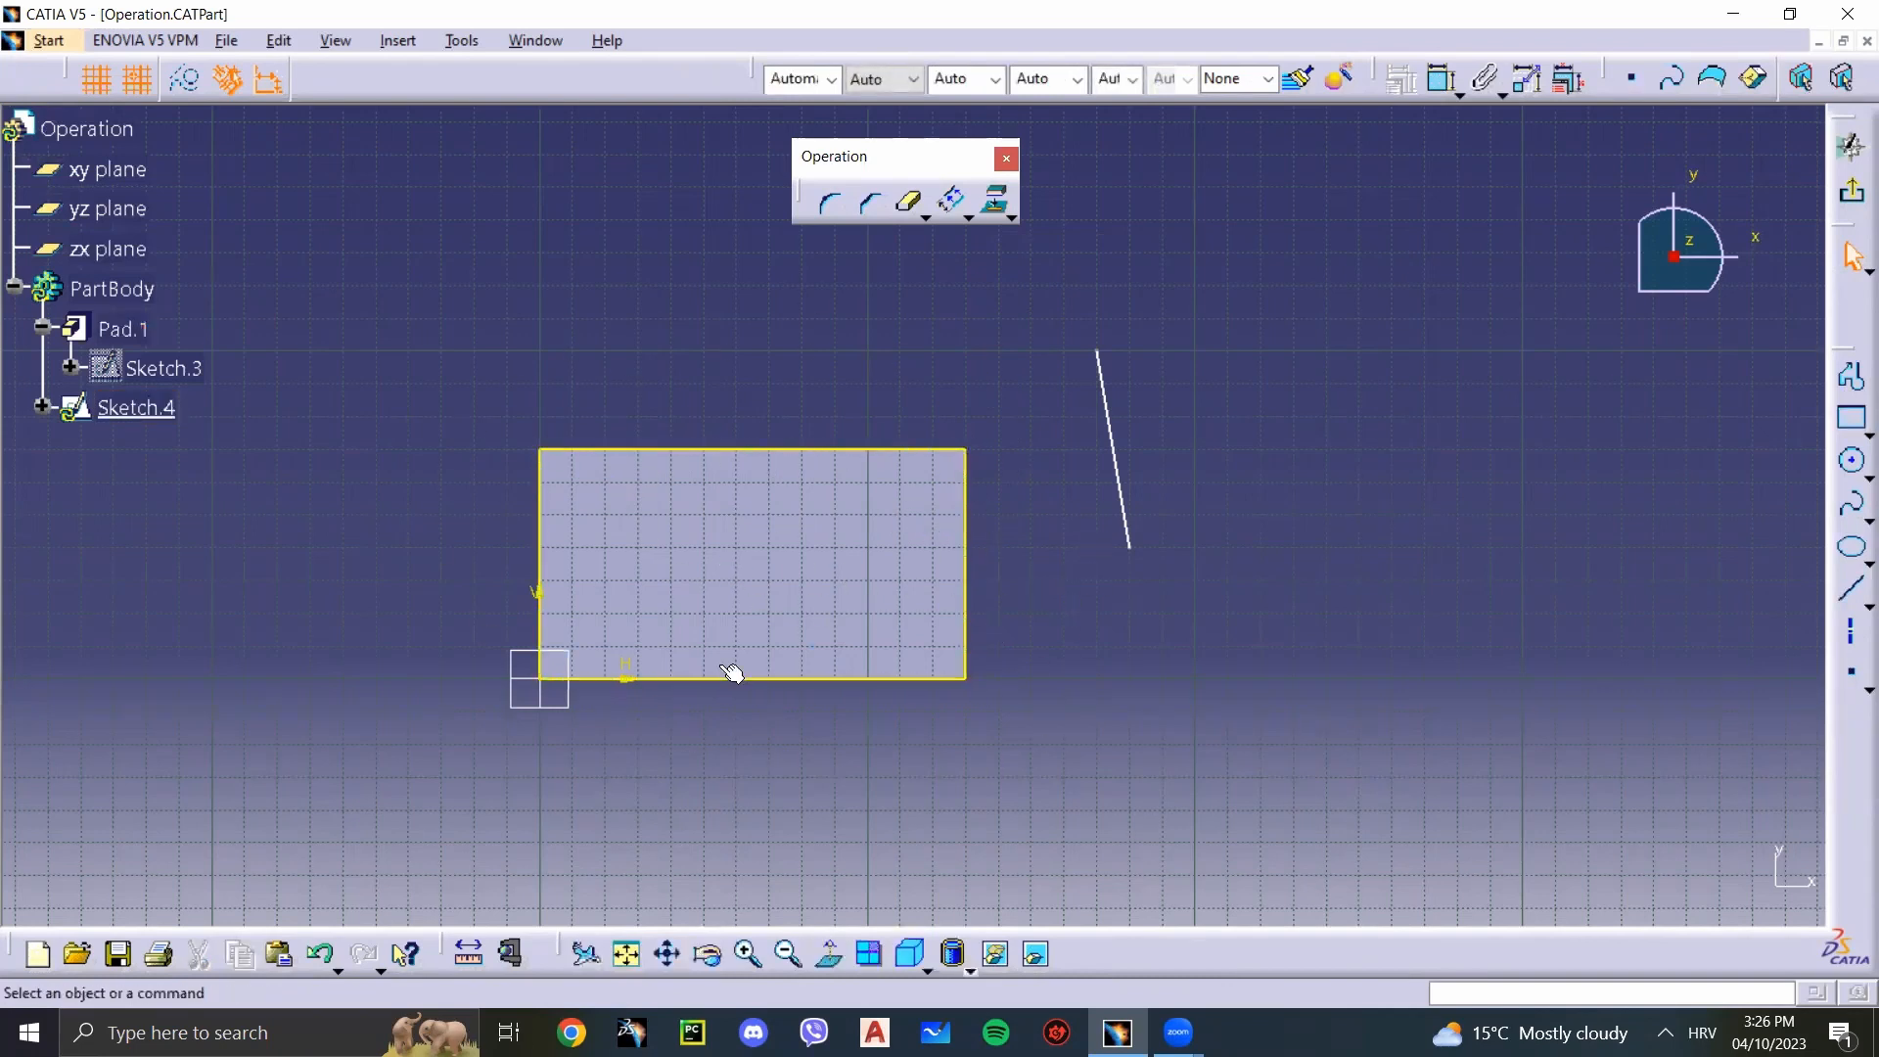
{"action": "left_click", "coordinate": [978, 525]}
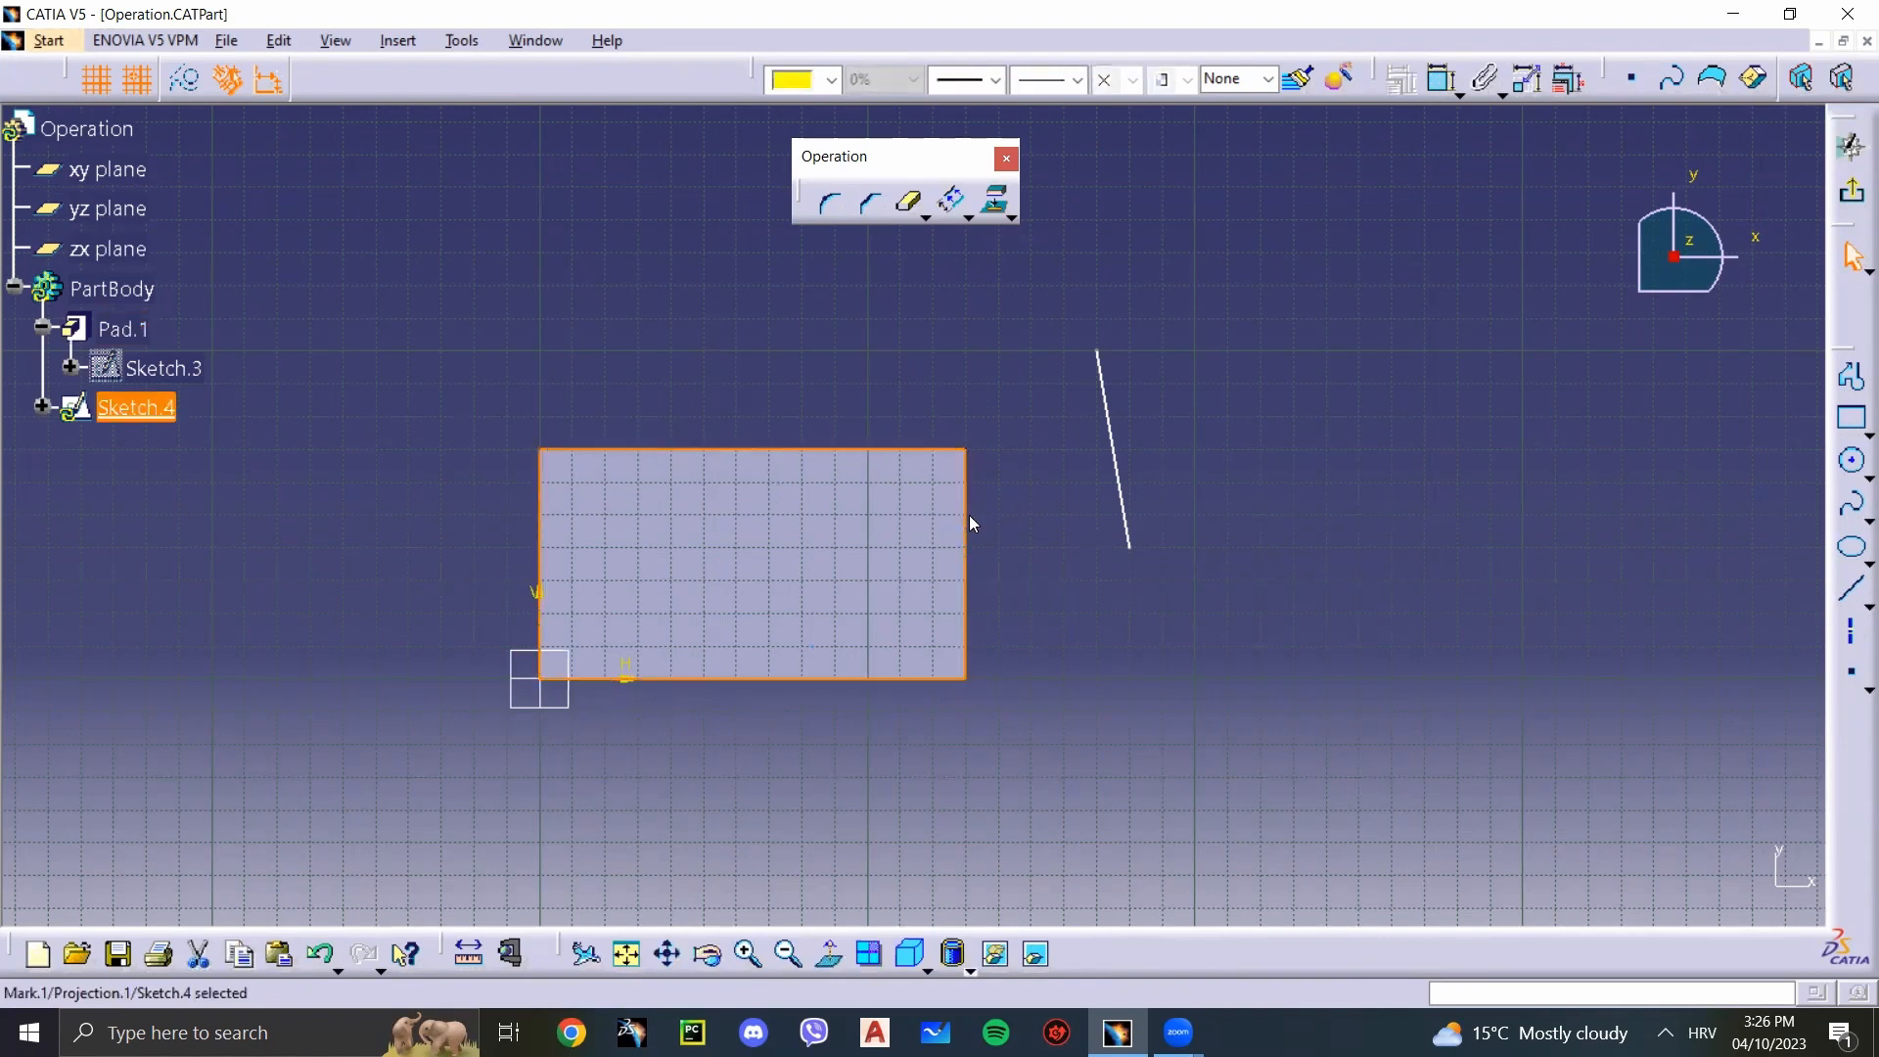
{"action": "right_click", "coordinate": [968, 515]}
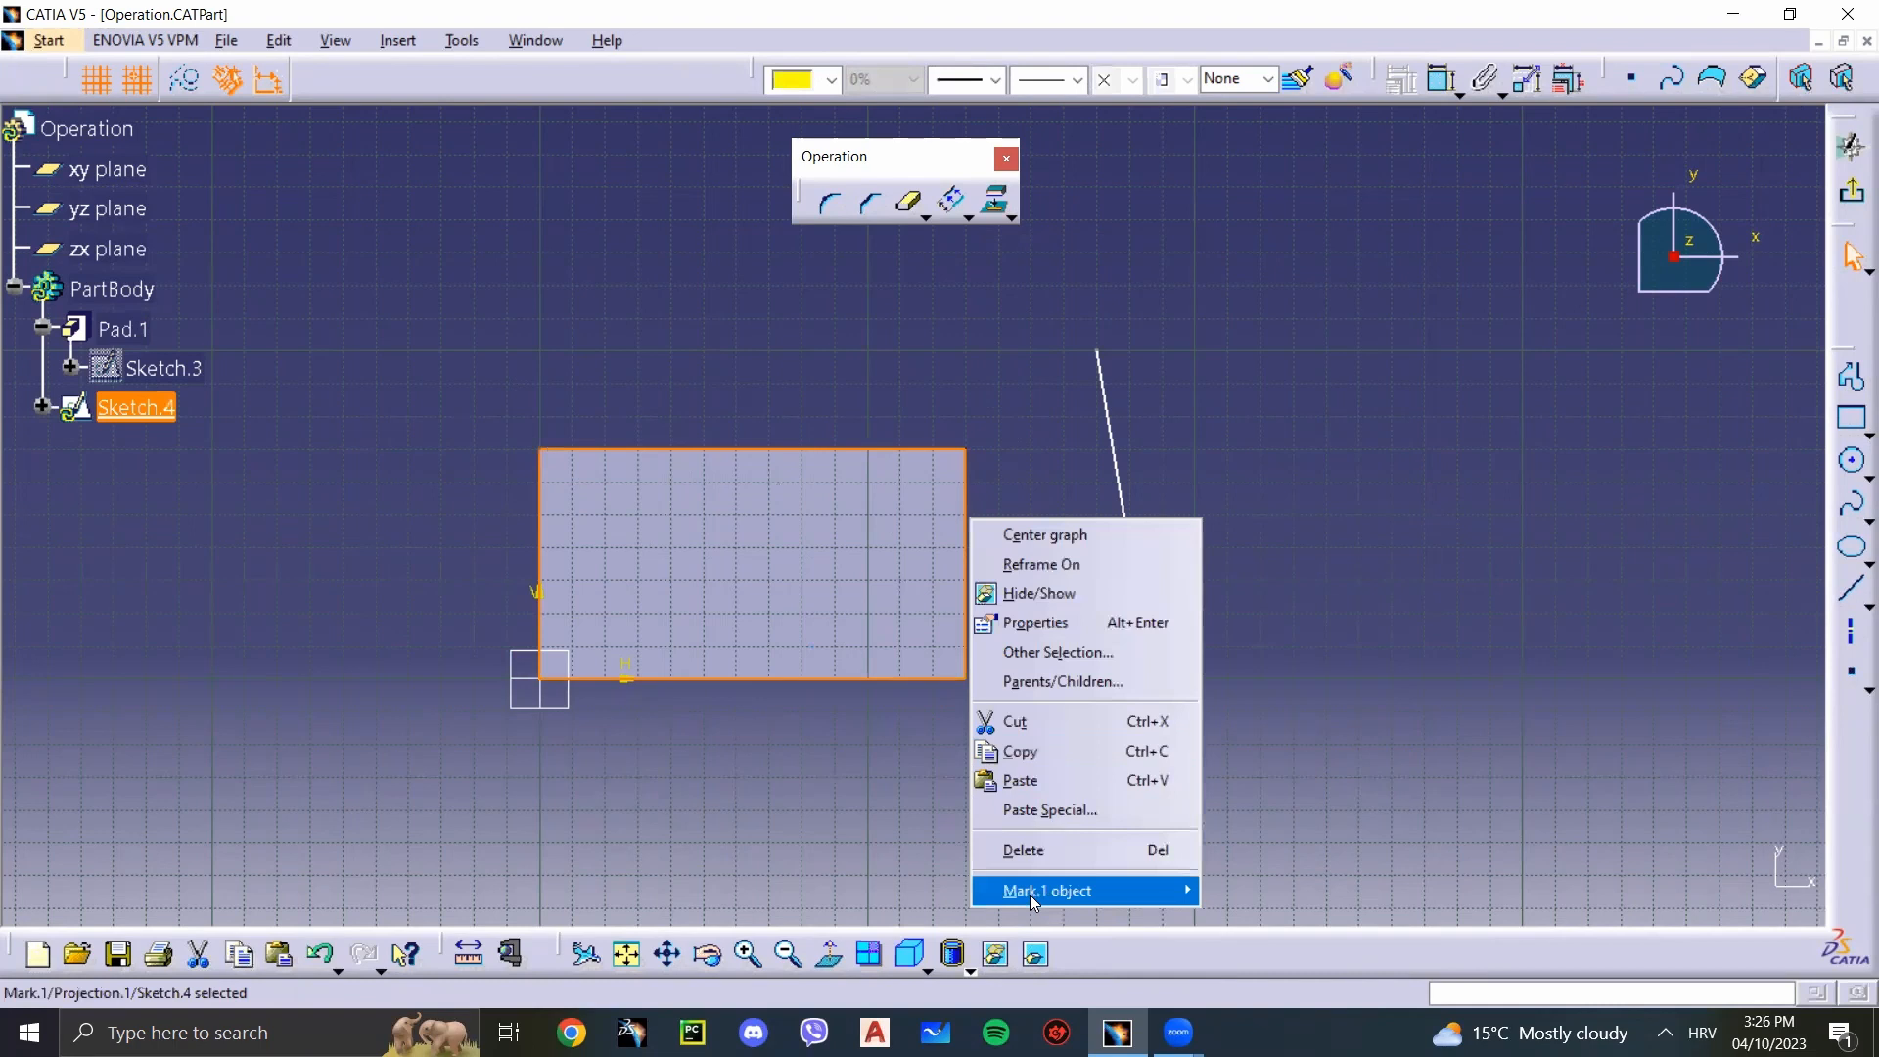
{"action": "mouse_move", "coordinate": [1029, 895]}
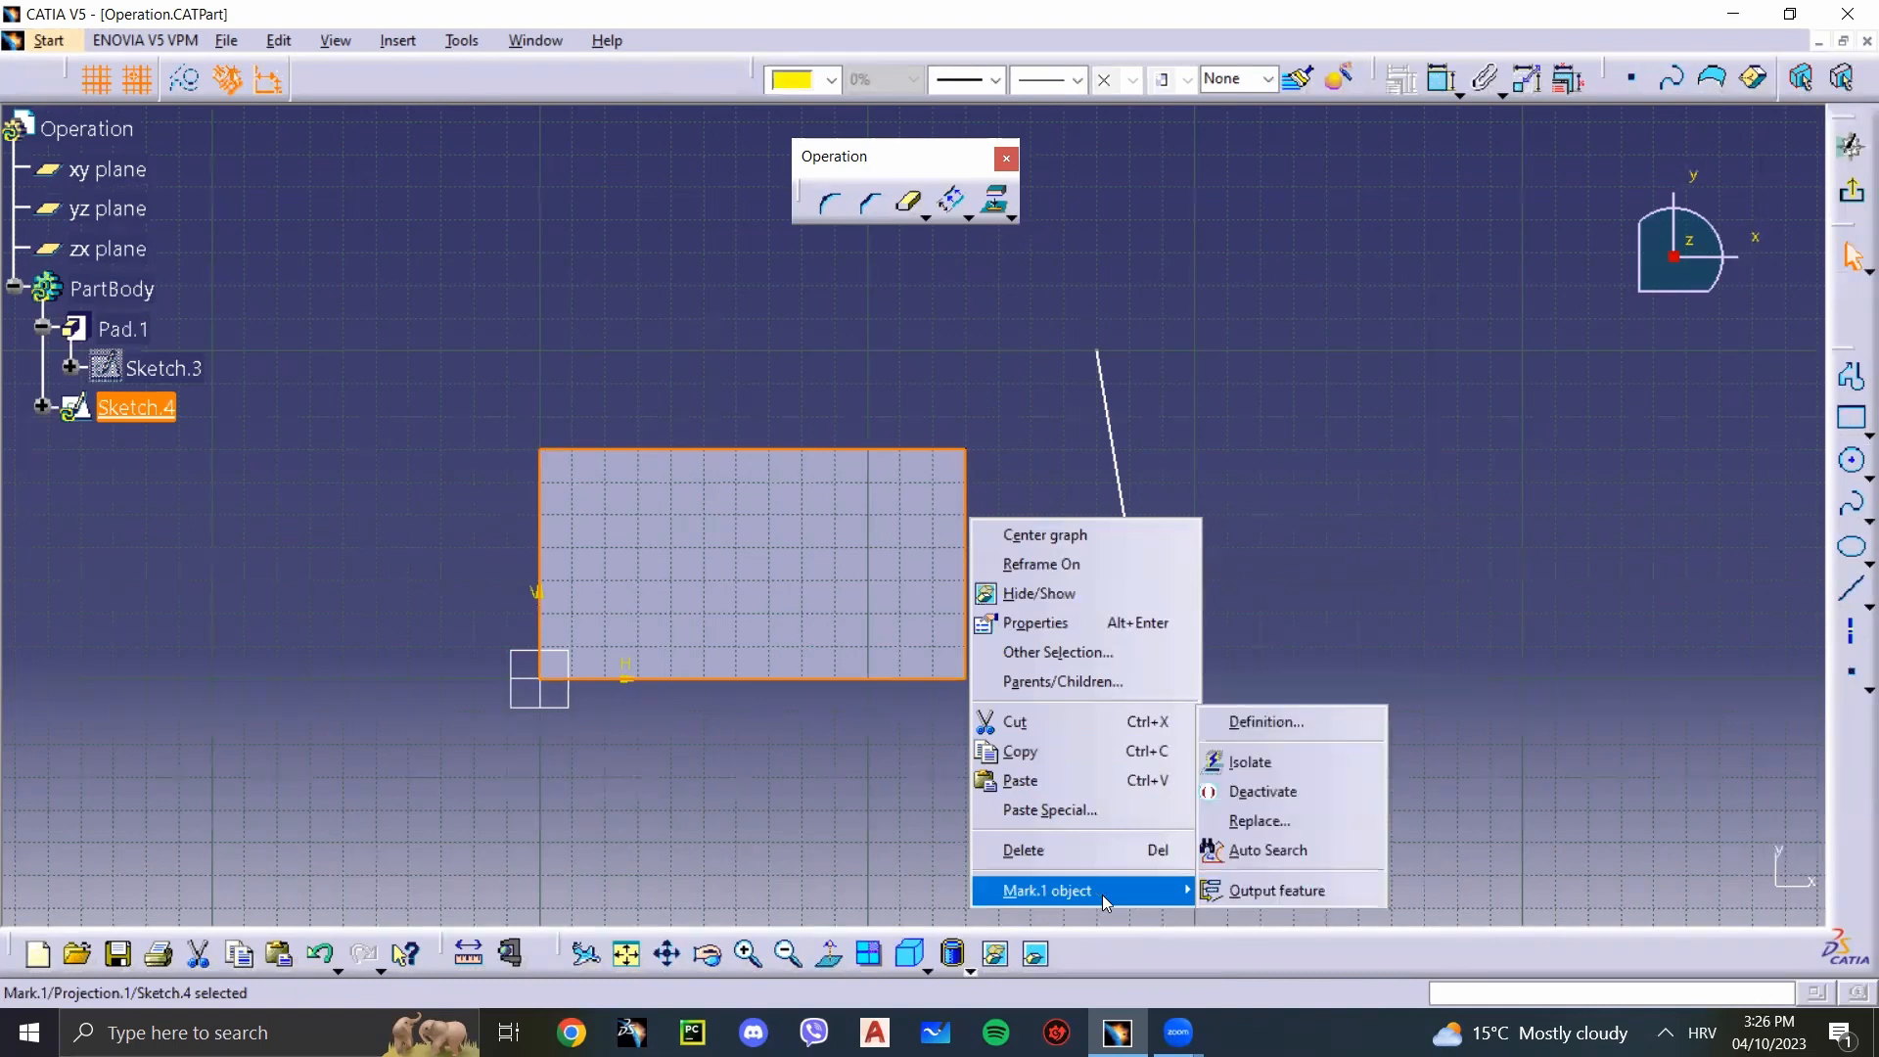
{"action": "left_click", "coordinate": [1303, 763]}
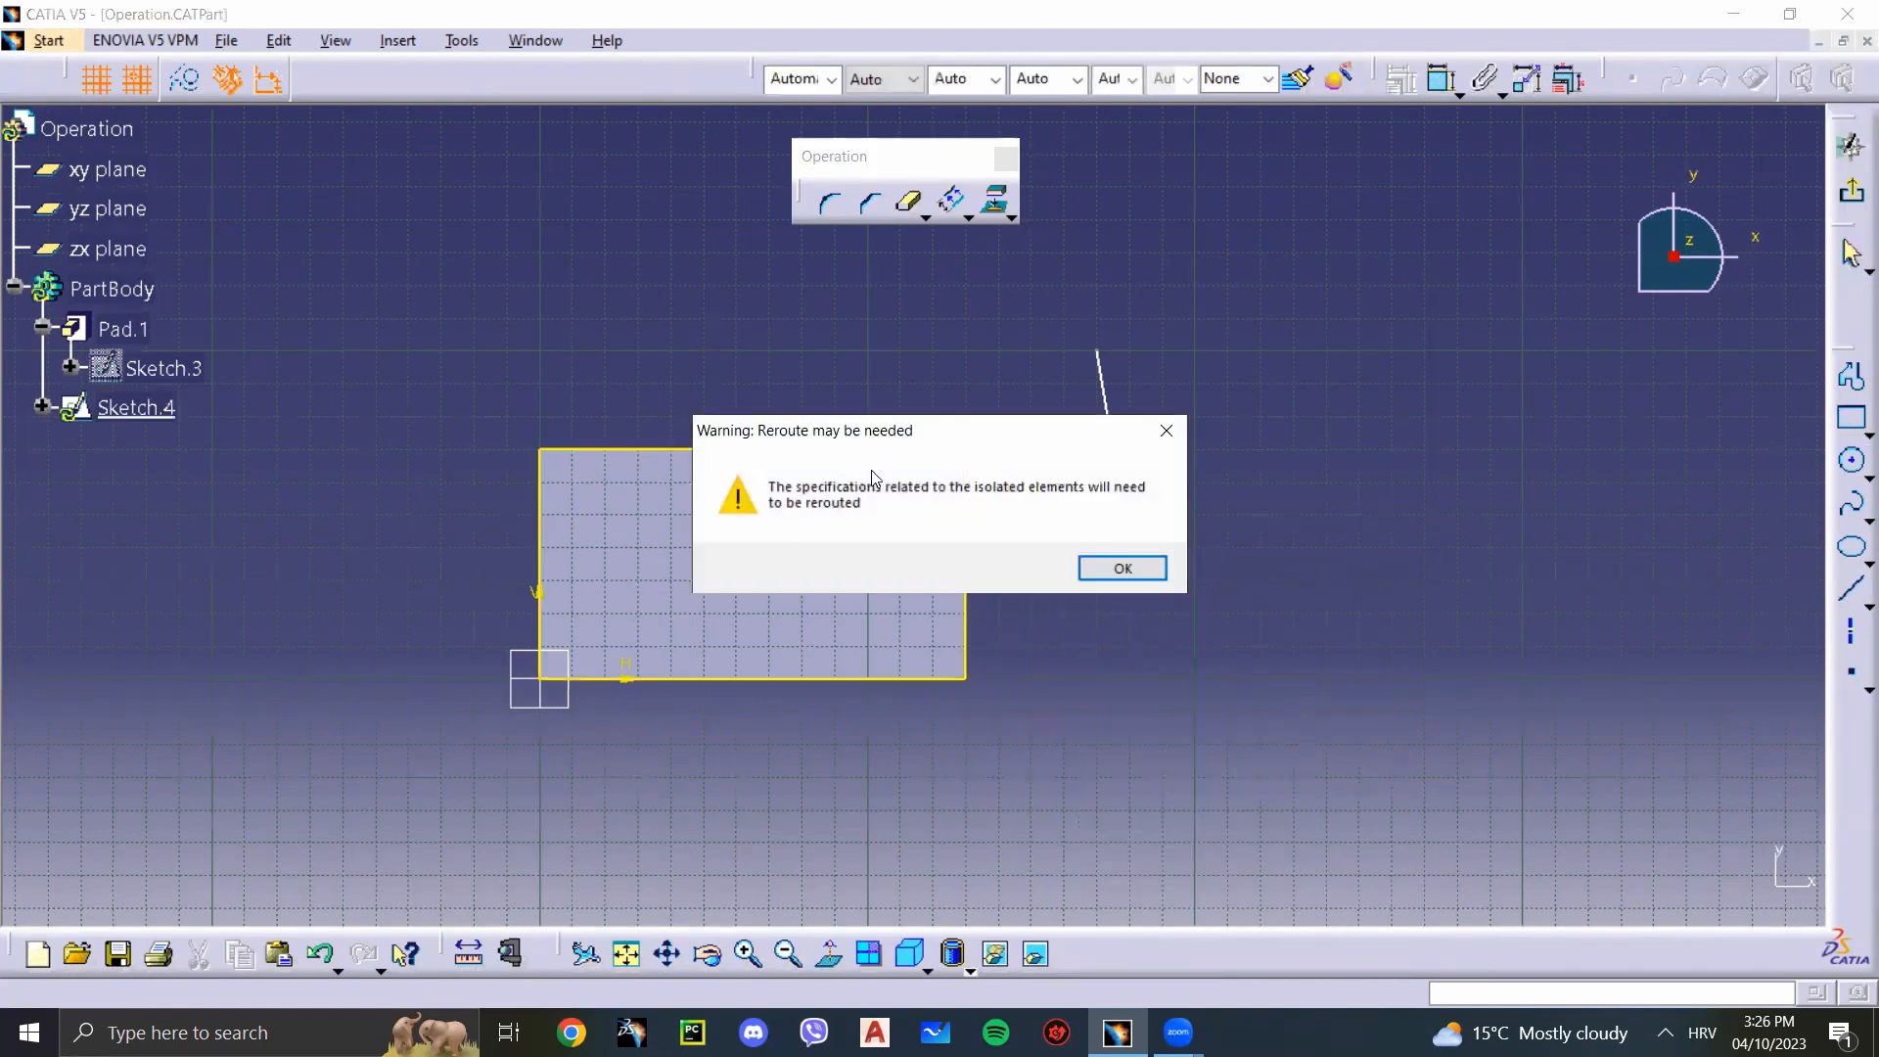
{"action": "left_click", "coordinate": [1146, 570]}
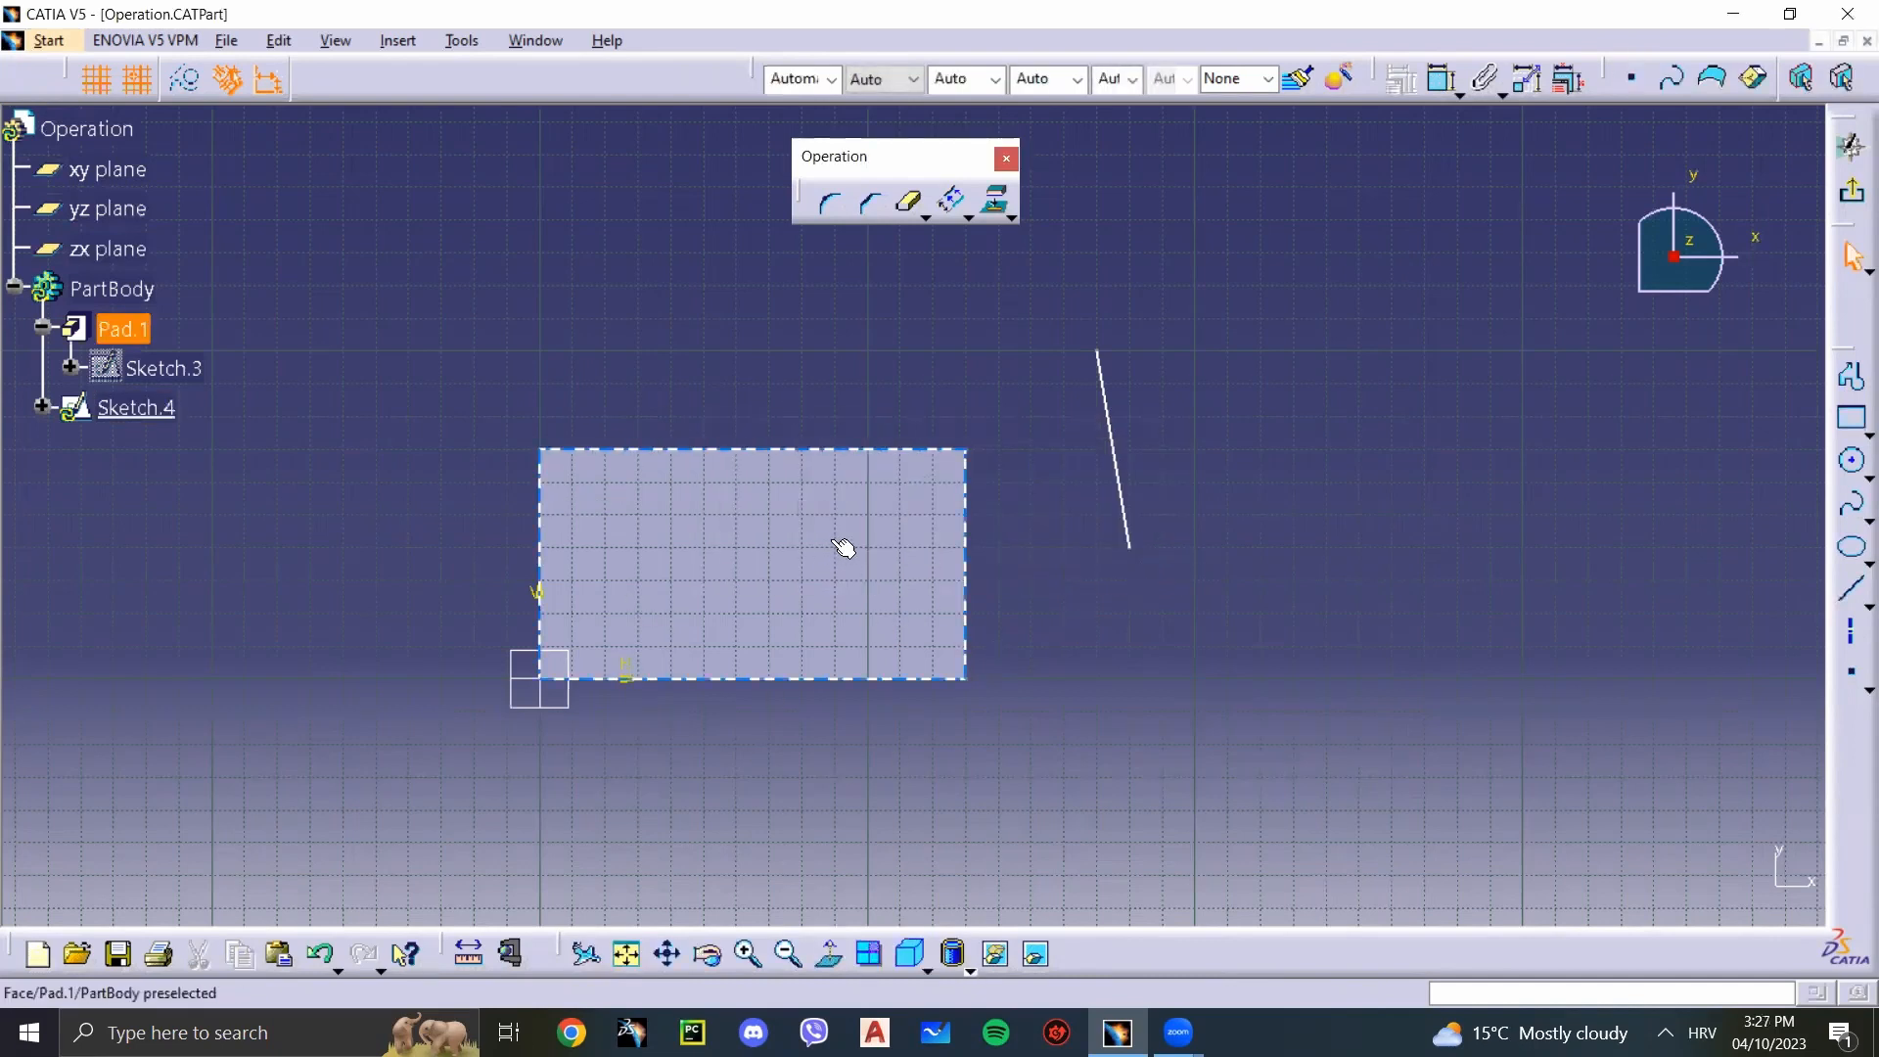
Step: Try moving the isolated outline away from the pad, undo the change and clear the selection
{"action": "mouse_move", "coordinate": [972, 587]}
{"action": "left_mouse_down"}
{"action": "mouse_move", "coordinate": [1062, 587]}
{"action": "mouse_move", "coordinate": [618, 437]}
{"action": "mouse_move", "coordinate": [789, 348]}
{"action": "mouse_move", "coordinate": [311, 369]}
{"action": "left_mouse_up"}
{"action": "key", "text": "ctrl+z"}
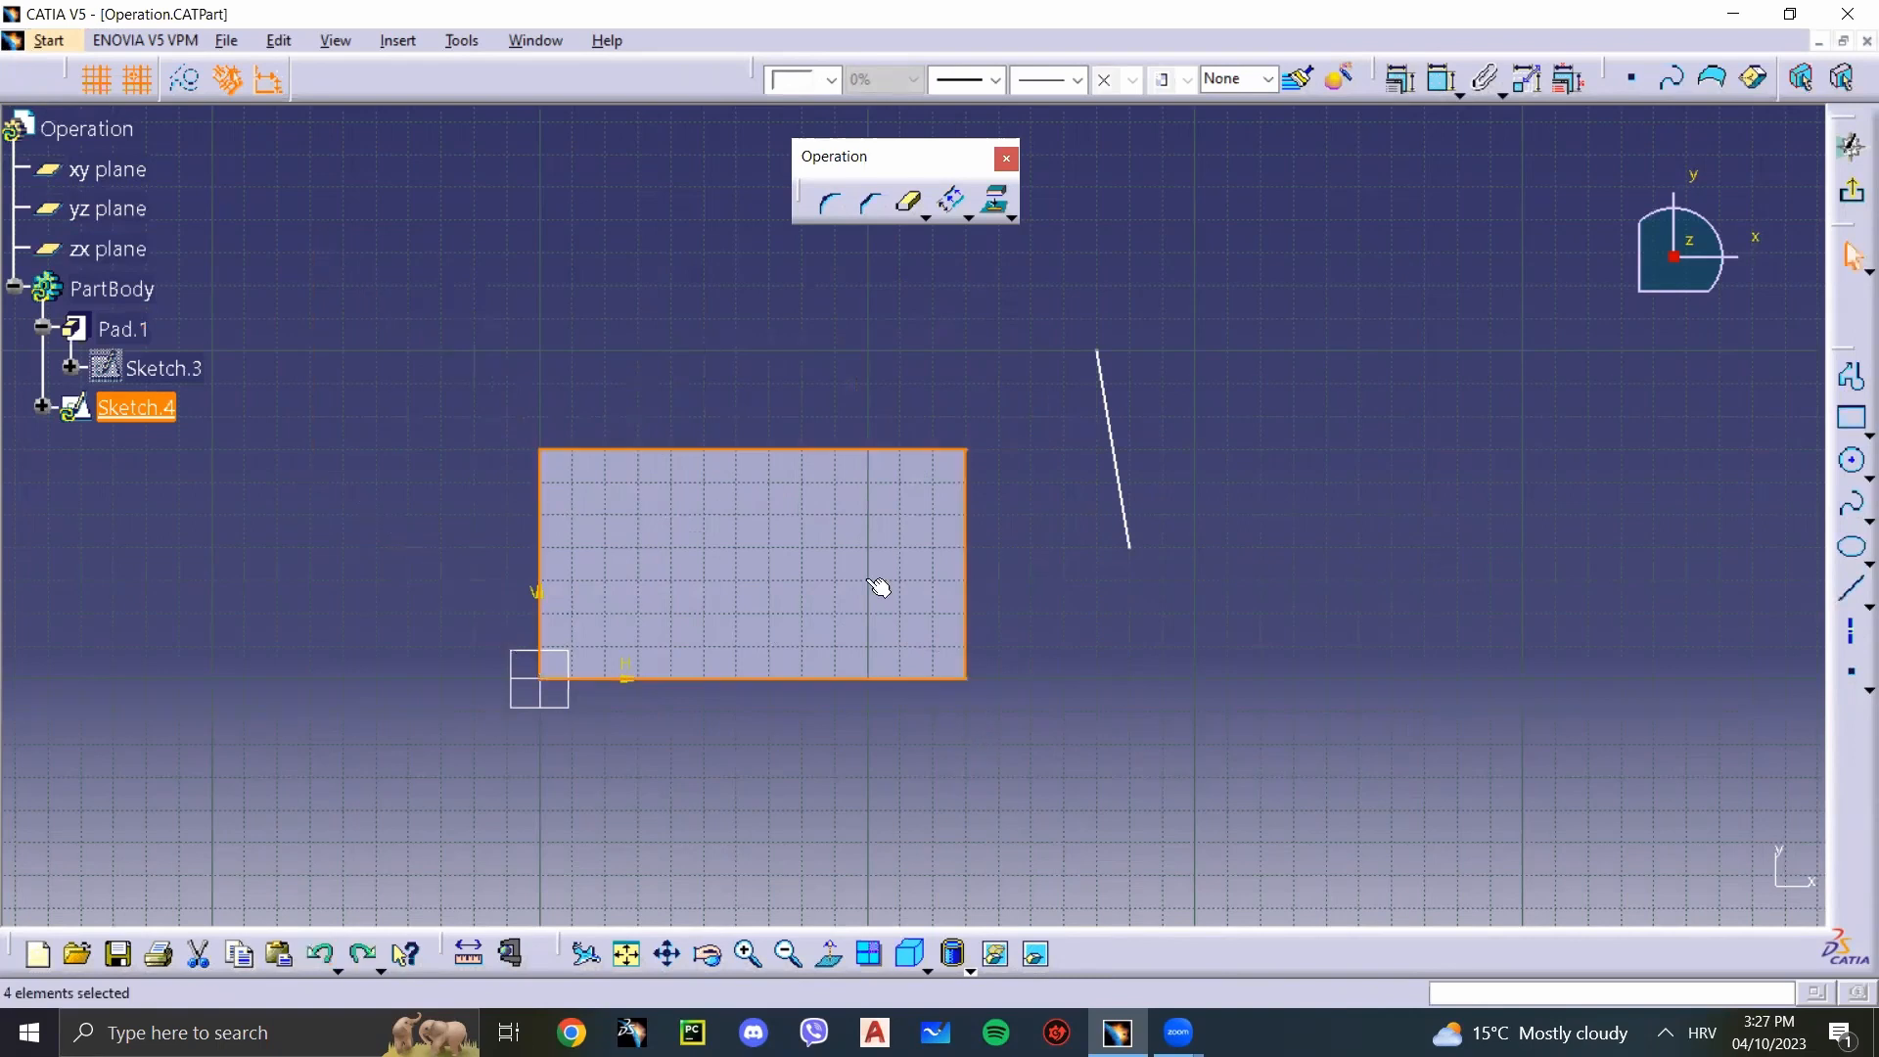
{"action": "left_click", "coordinate": [1078, 215]}
Step: Dimension the length of the isolated outline's upper edge, placing the dimension above the rectangle
{"action": "left_click", "coordinate": [1441, 80]}
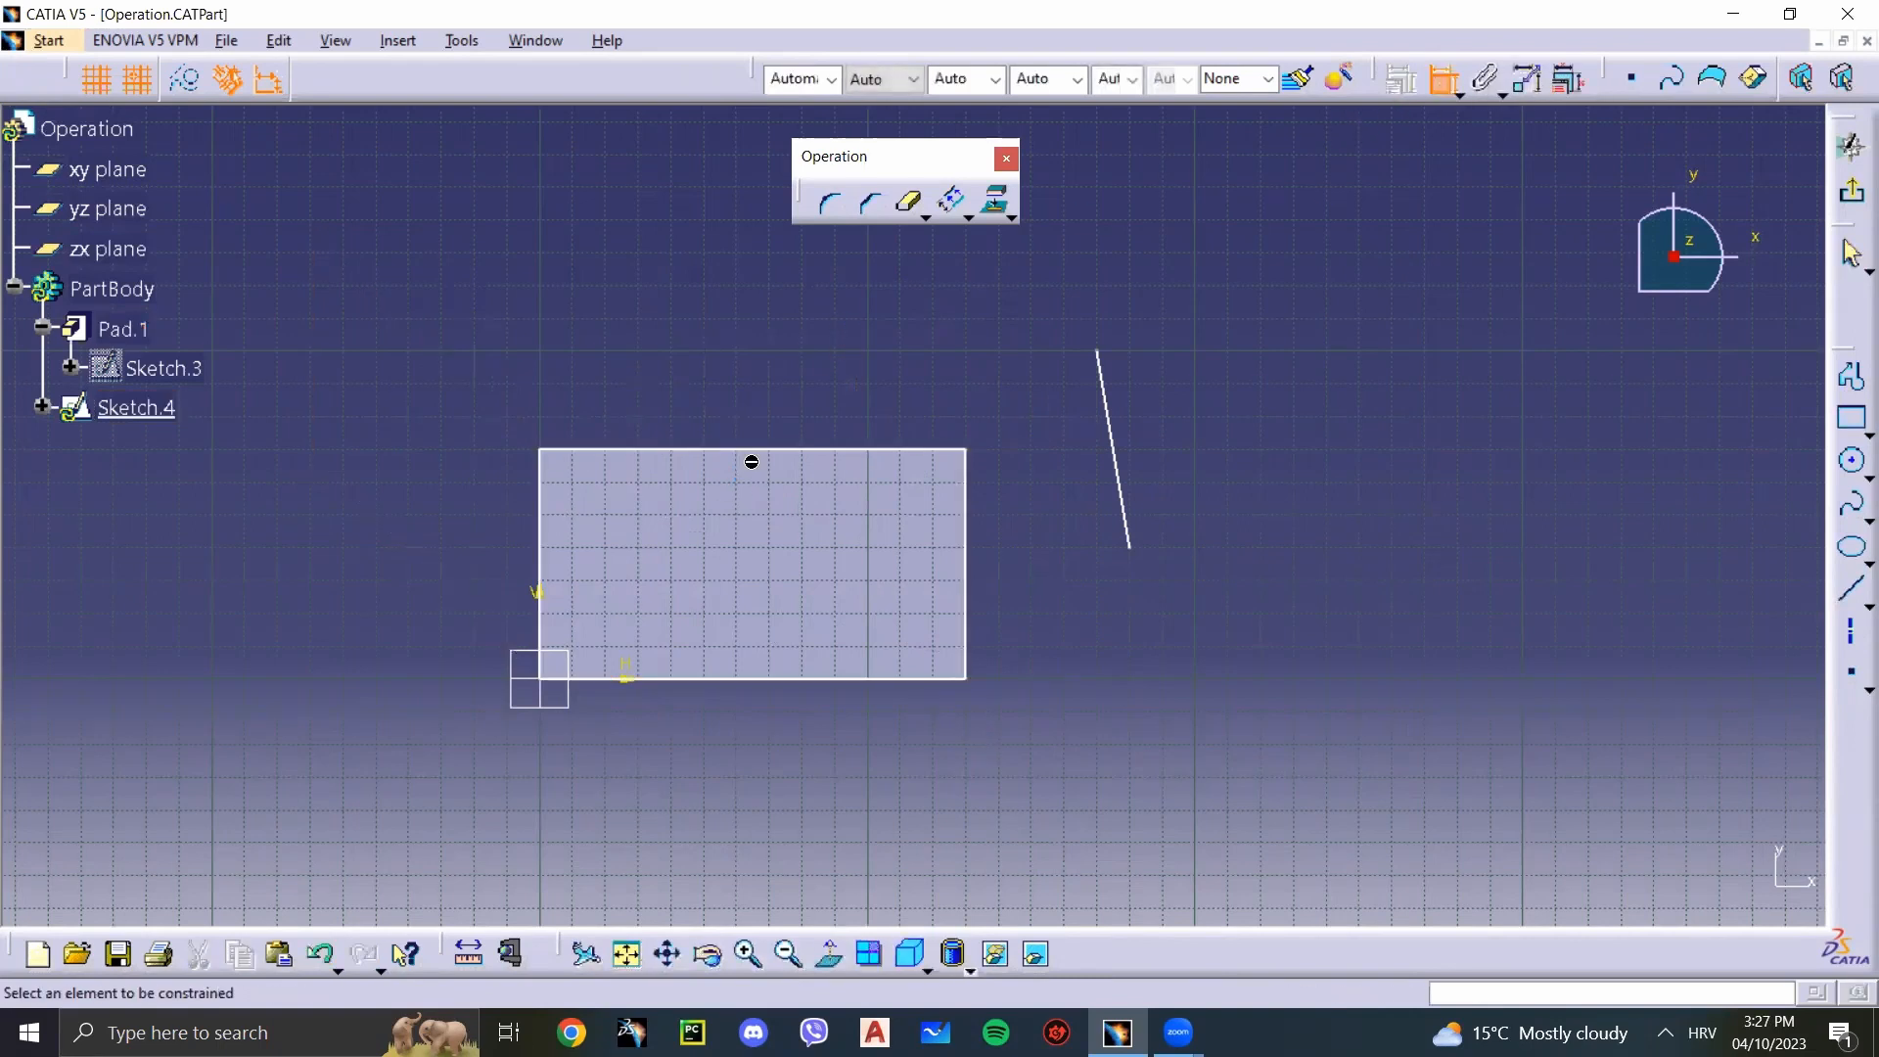
{"action": "left_click", "coordinate": [750, 451]}
{"action": "left_click", "coordinate": [758, 355]}
Step: Round the rectangle's upper-left corner with a radius of about 32.9 mm, converting the edge's length into a distance
{"action": "left_click", "coordinate": [830, 203]}
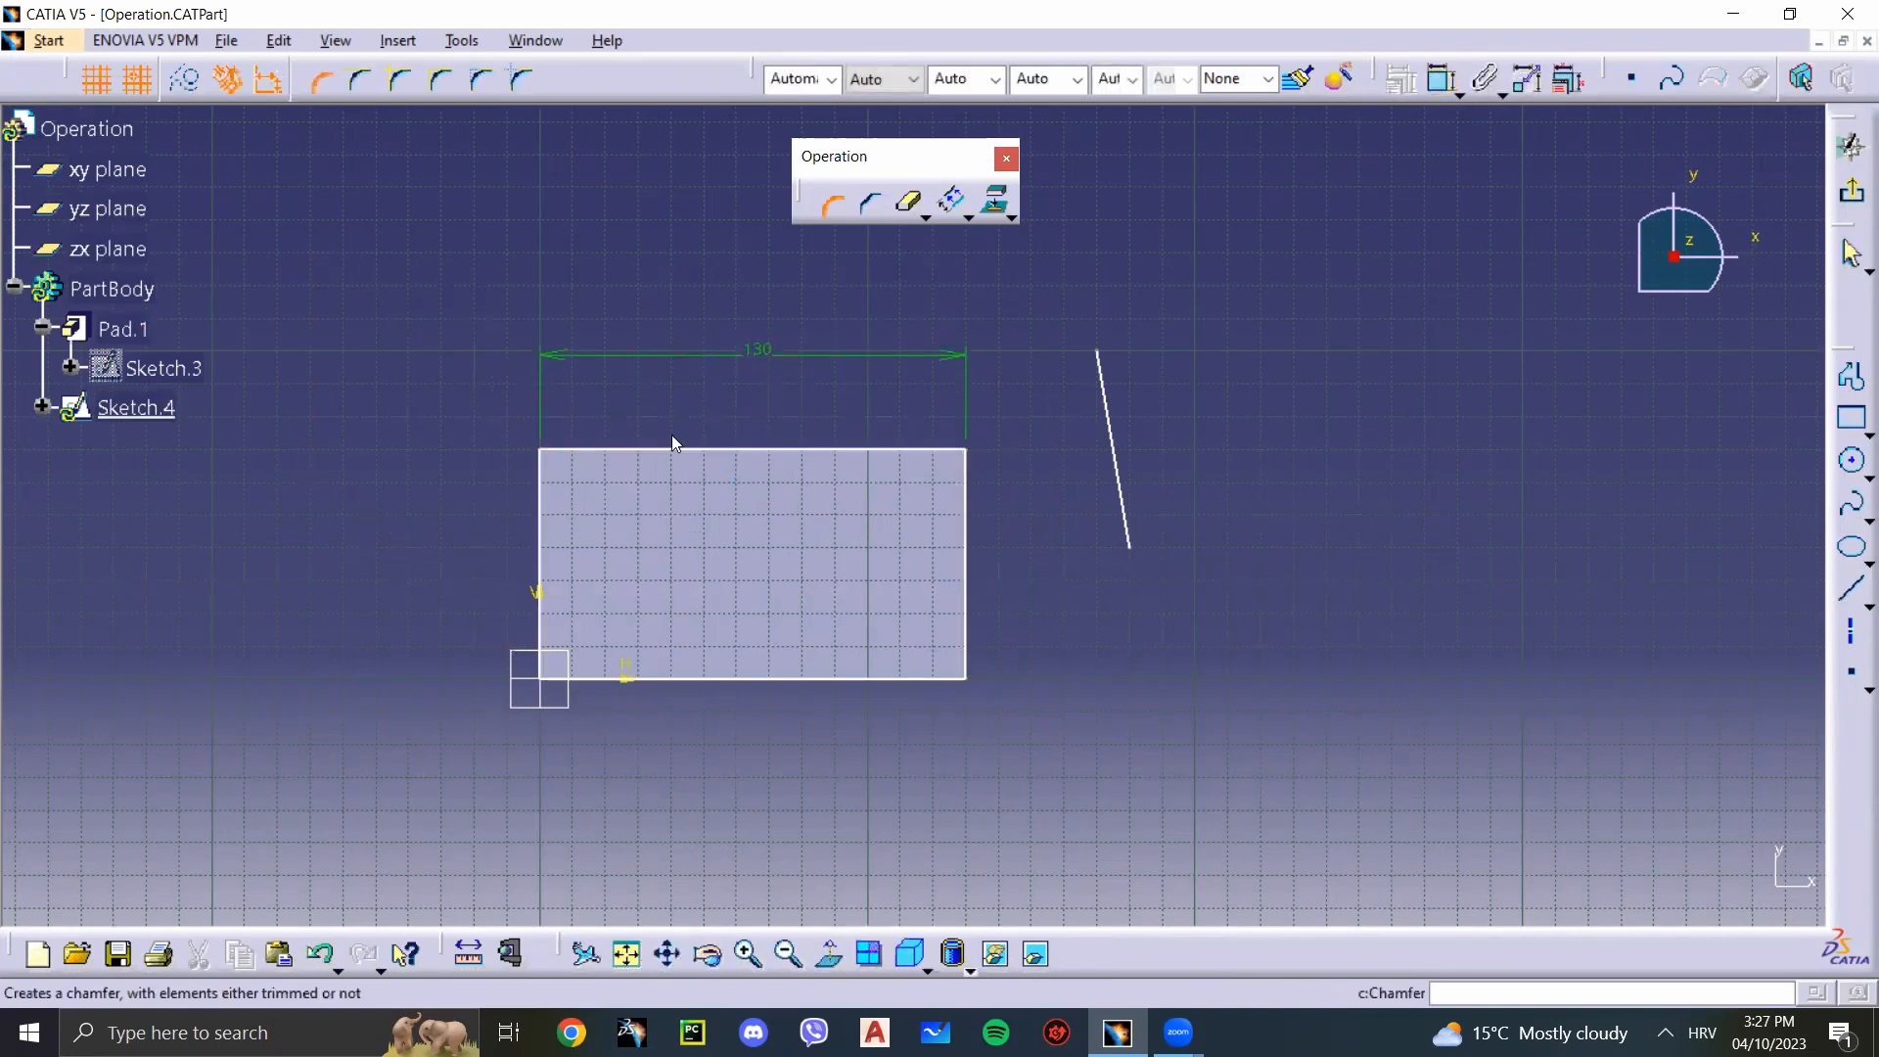
{"action": "left_click", "coordinate": [540, 495]}
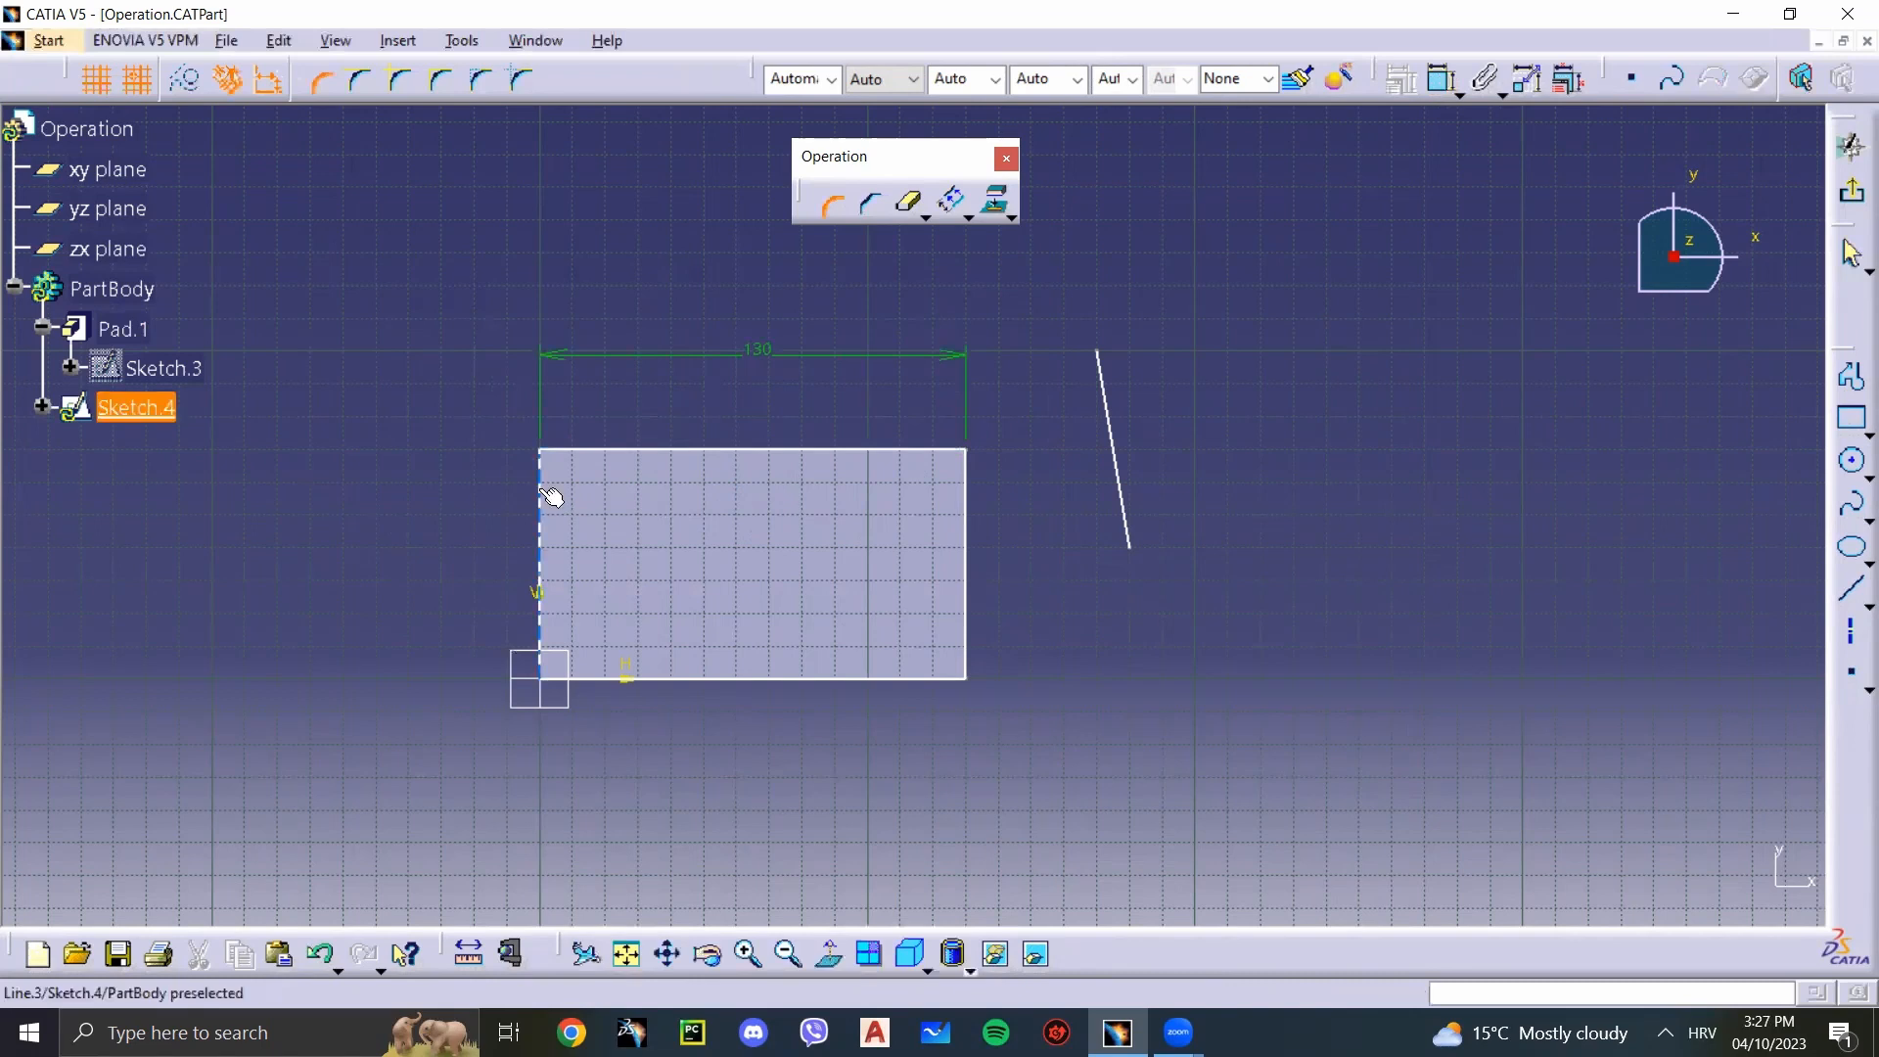
{"action": "left_click", "coordinate": [578, 450]}
{"action": "left_click", "coordinate": [674, 568]}
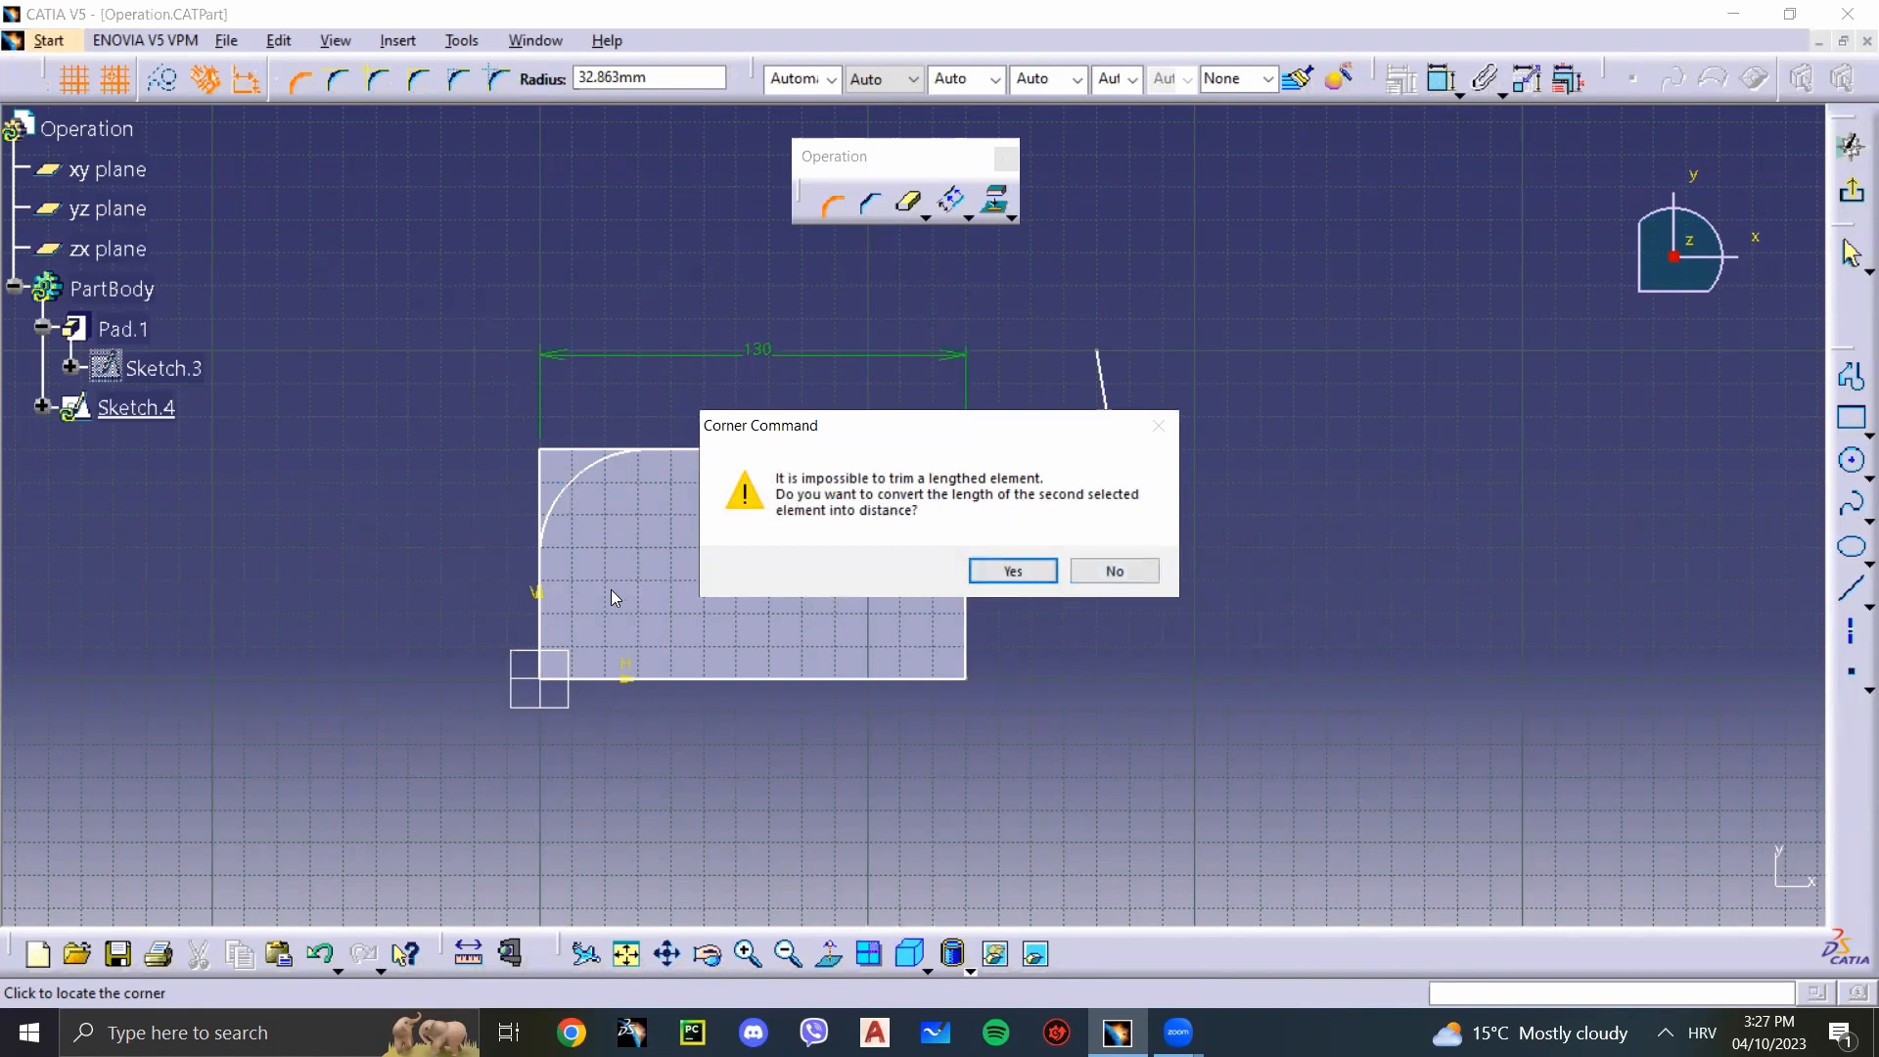
{"action": "left_click", "coordinate": [1012, 571]}
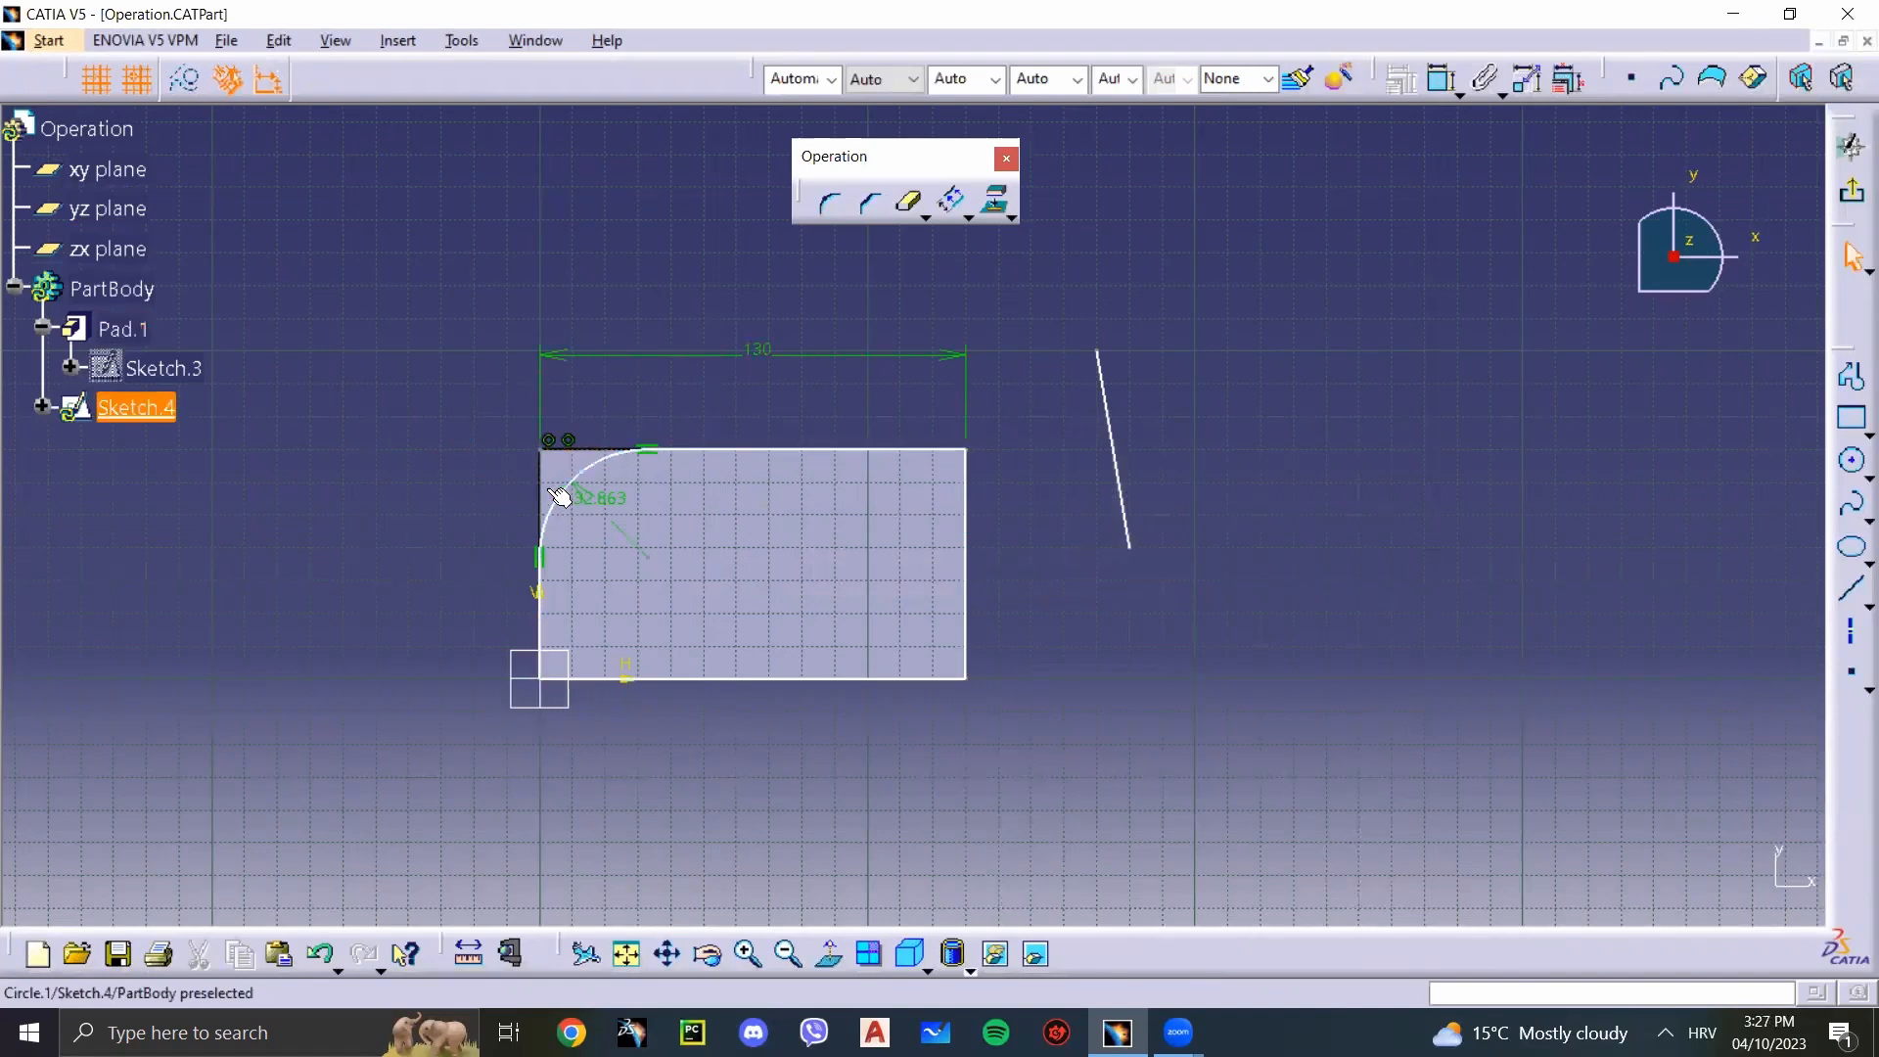
Step: Remove the leftover construction point at the rounded corner and undo back to the sharp corner
{"action": "left_click", "coordinate": [545, 447]}
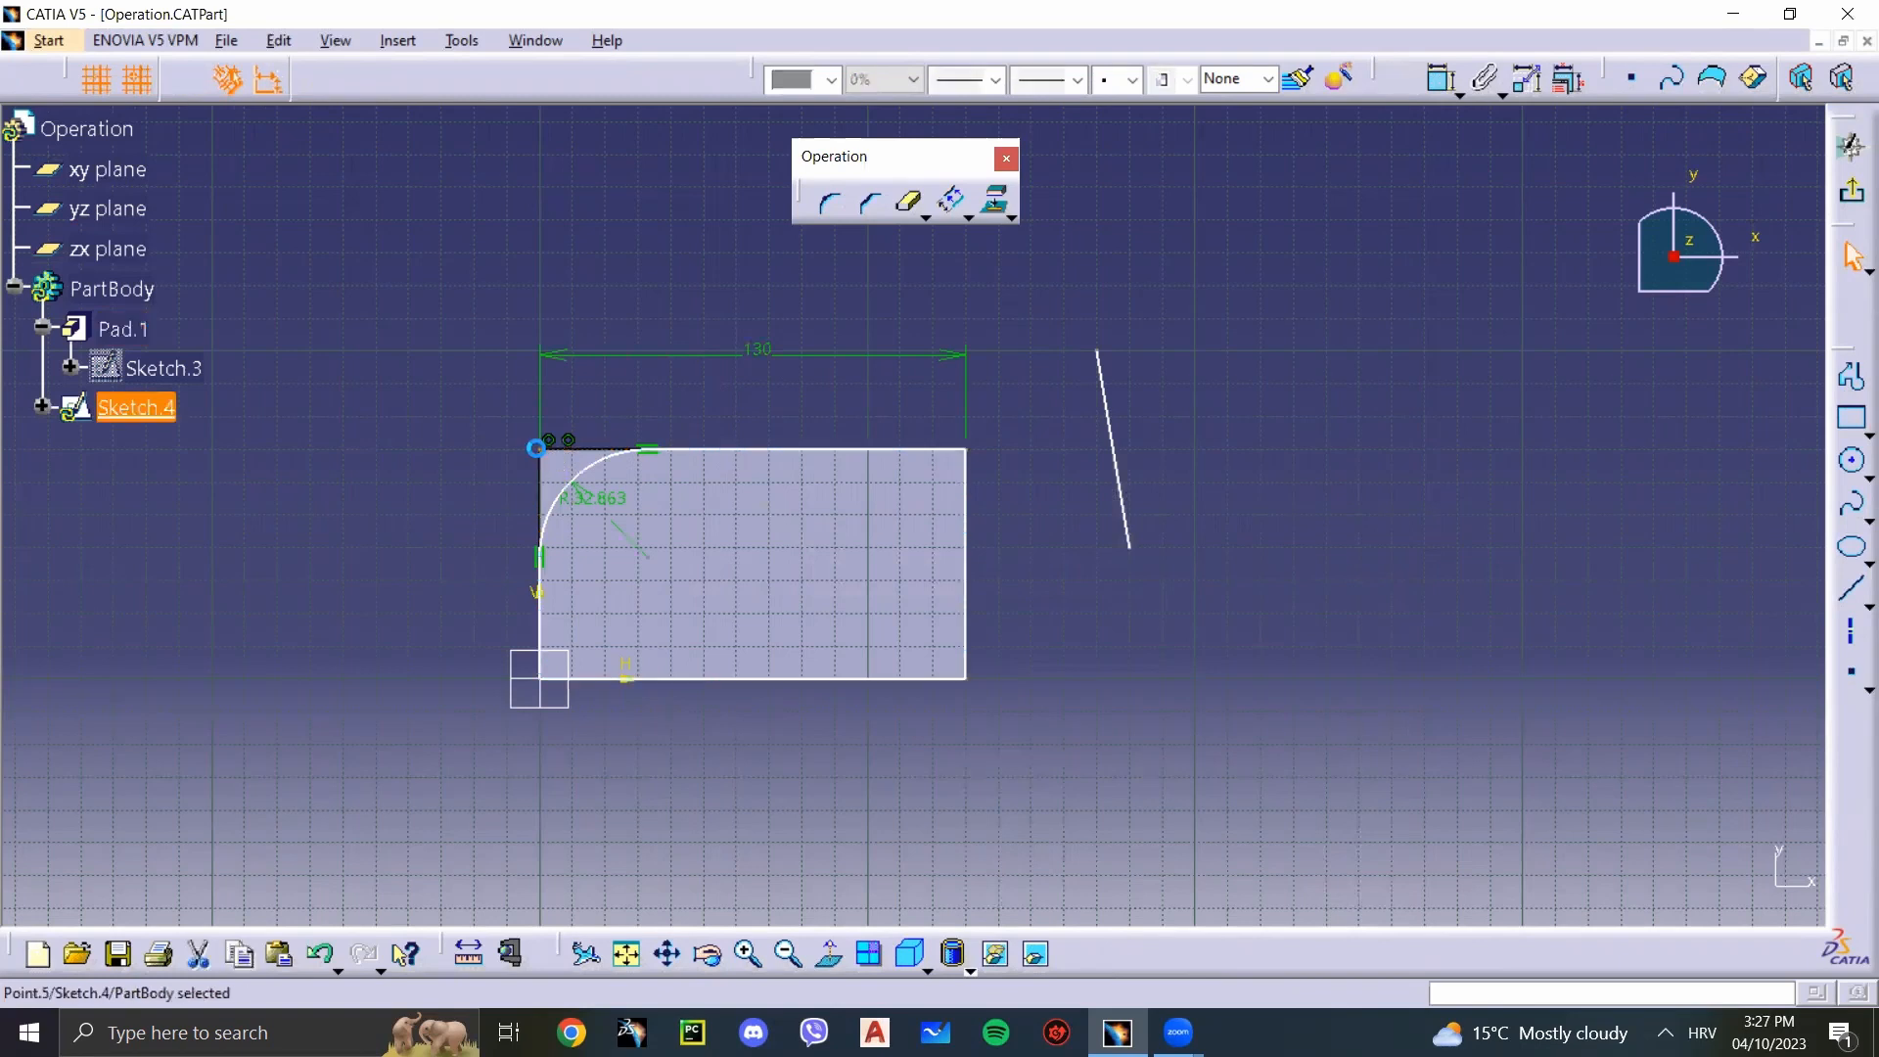
{"action": "key", "text": "Escape"}
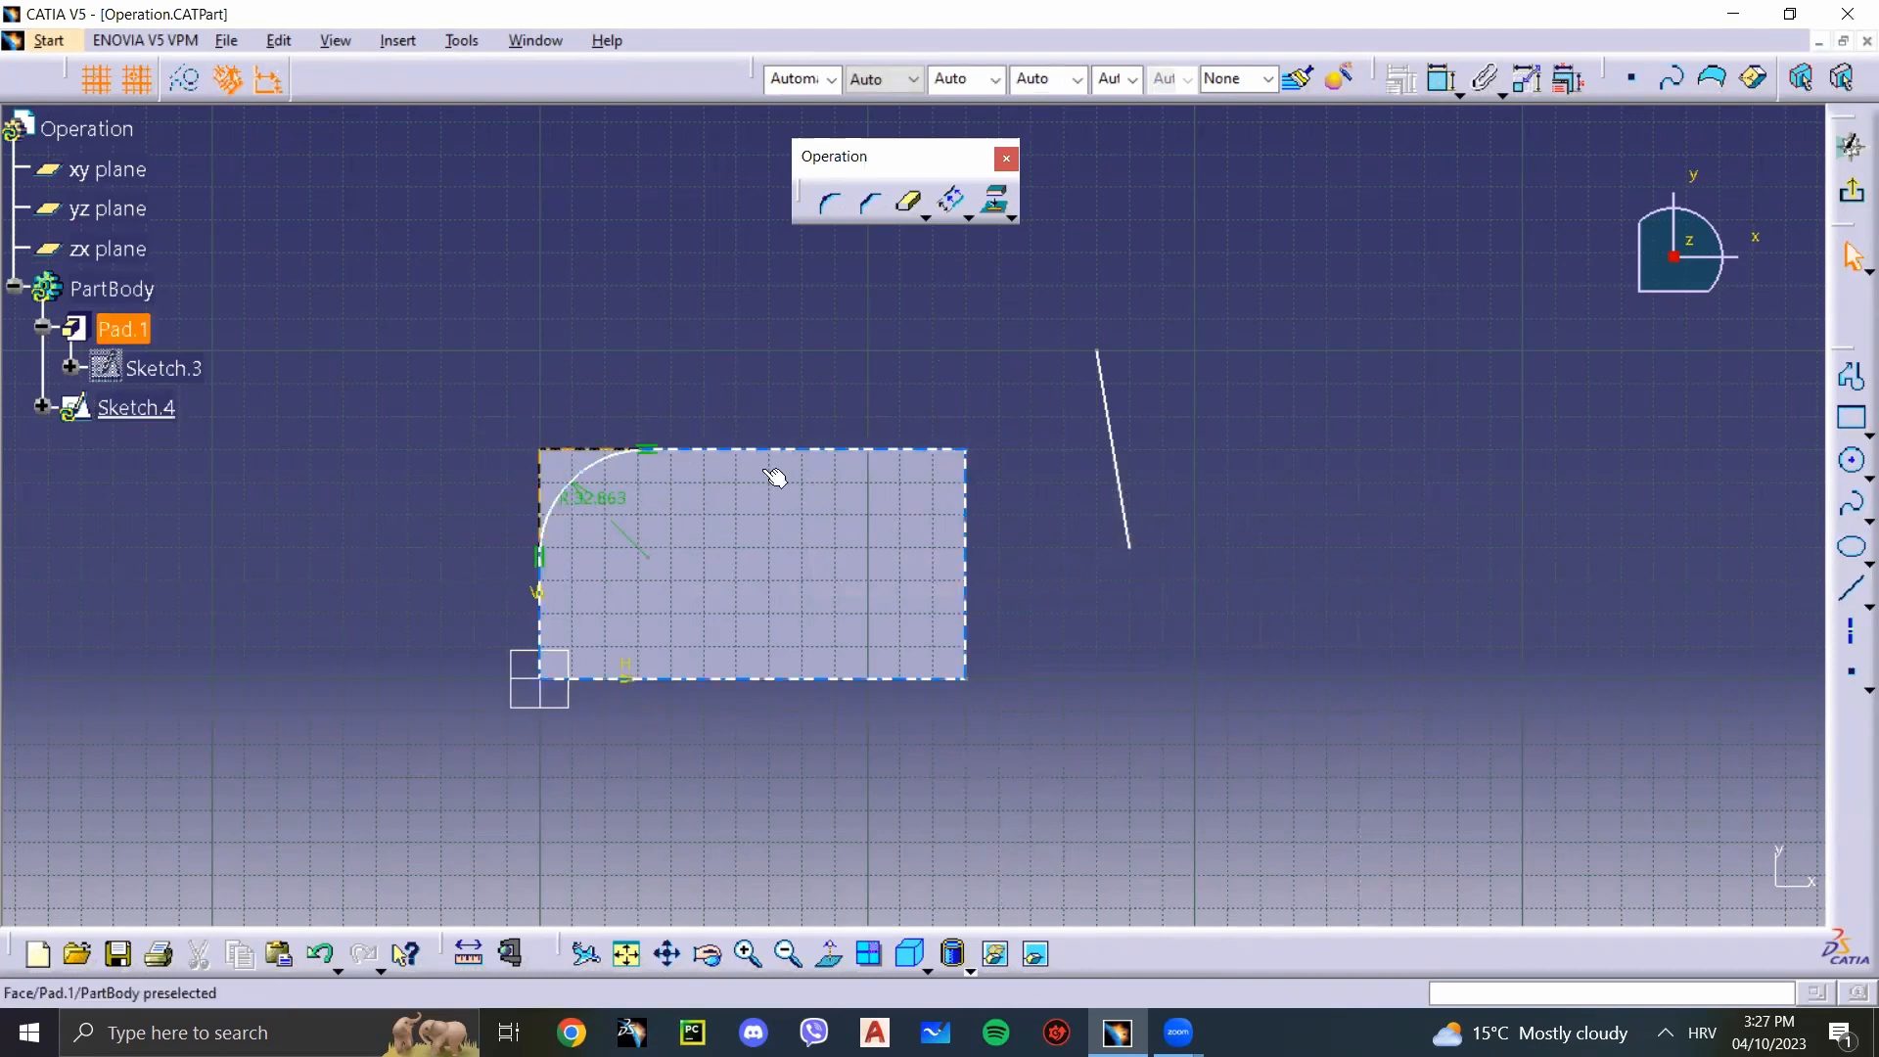
{"action": "key", "text": "ctrl+z"}
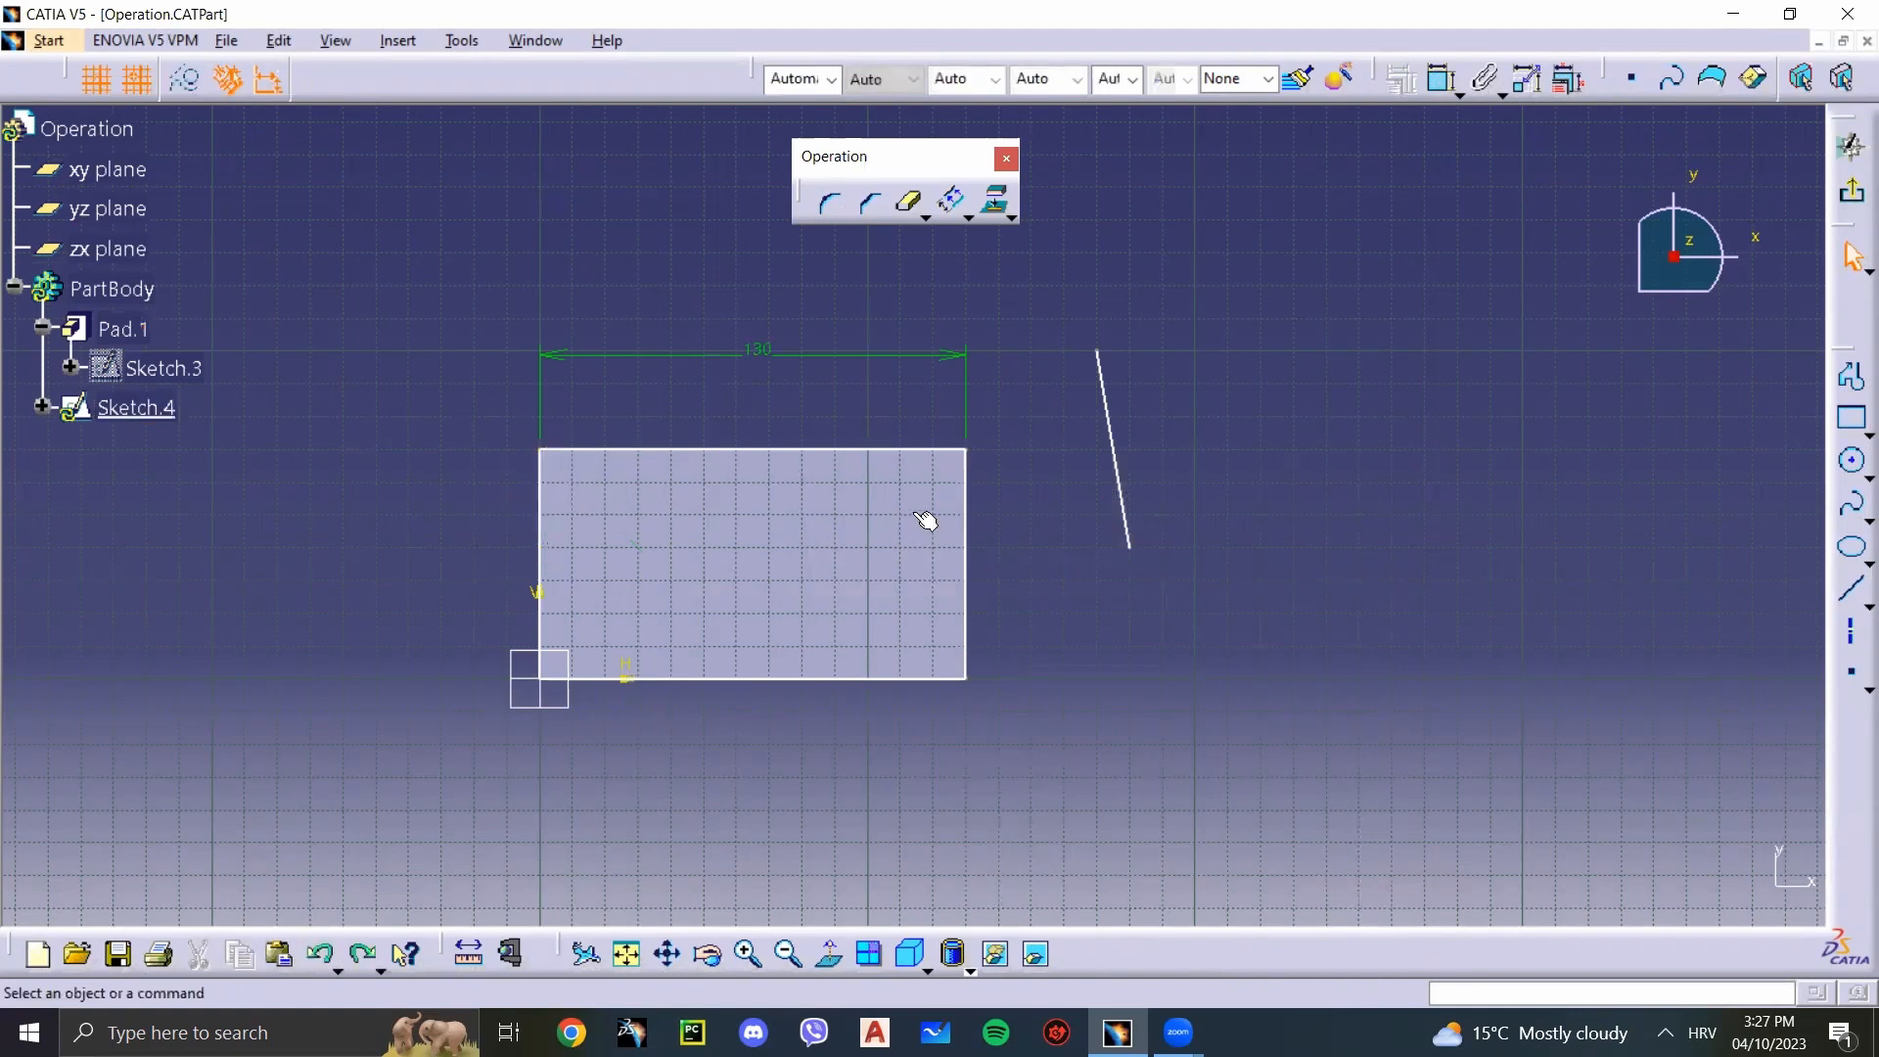
Step: Delete all geometry in the sketch, including the outline, its dimension and the slanted line
{"action": "left_click", "coordinate": [1014, 216]}
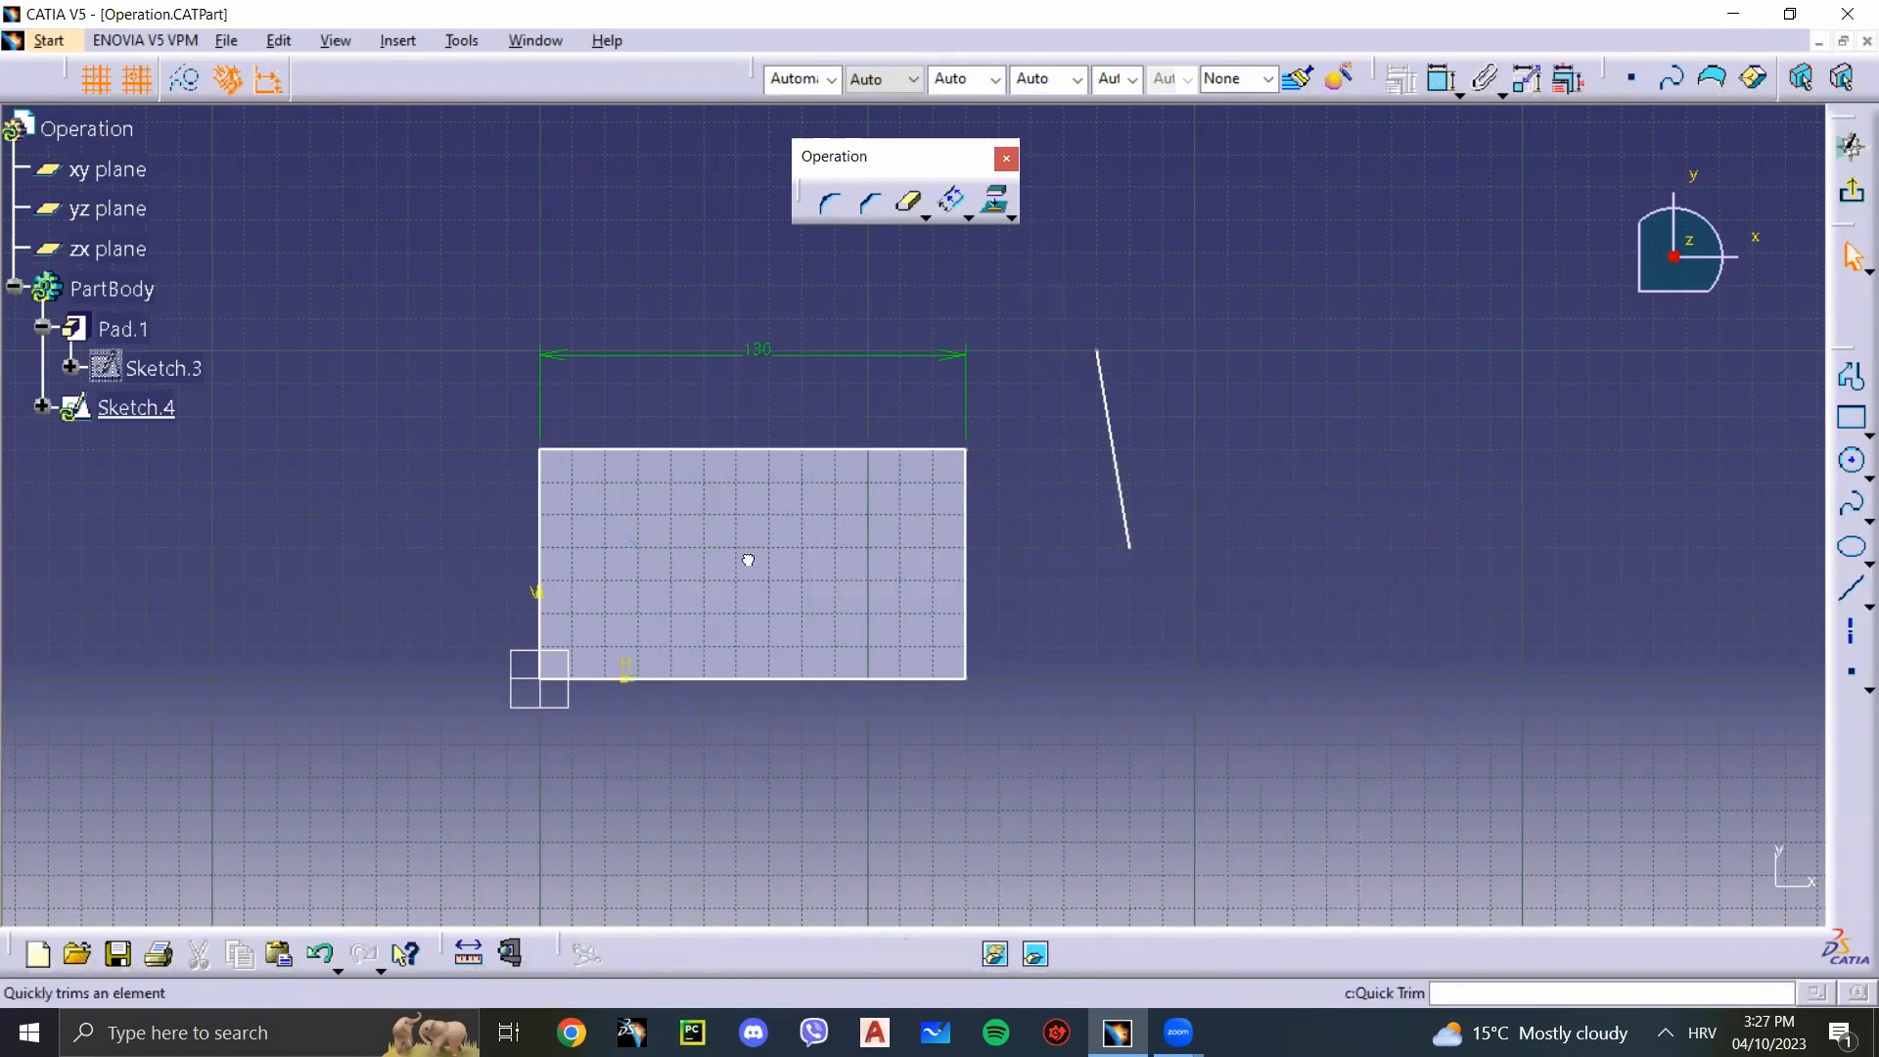
{"action": "left_click_drag", "start_coordinate": [1242, 756], "coordinate": [464, 304]}
{"action": "key", "text": "Delete"}
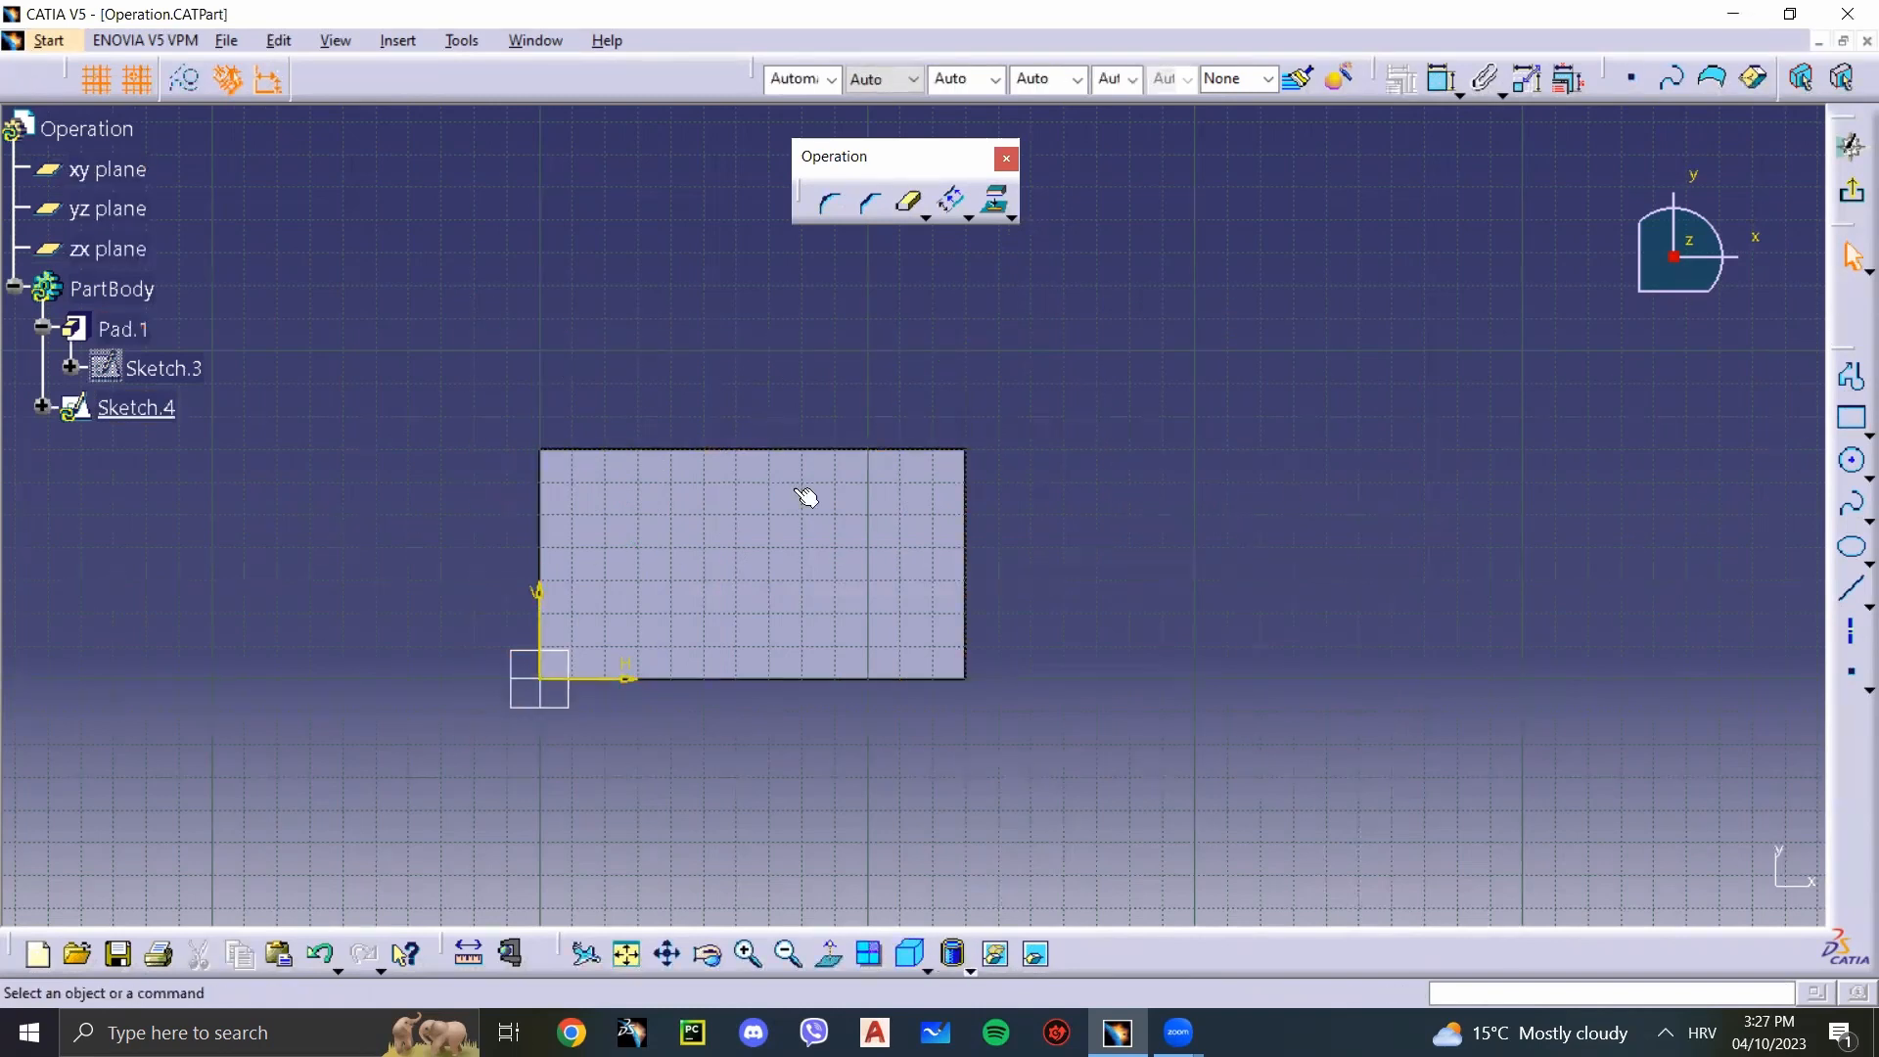
Step: Exit the sketch and delete Pad.1 together with its profile sketch
{"action": "left_click", "coordinate": [1851, 192]}
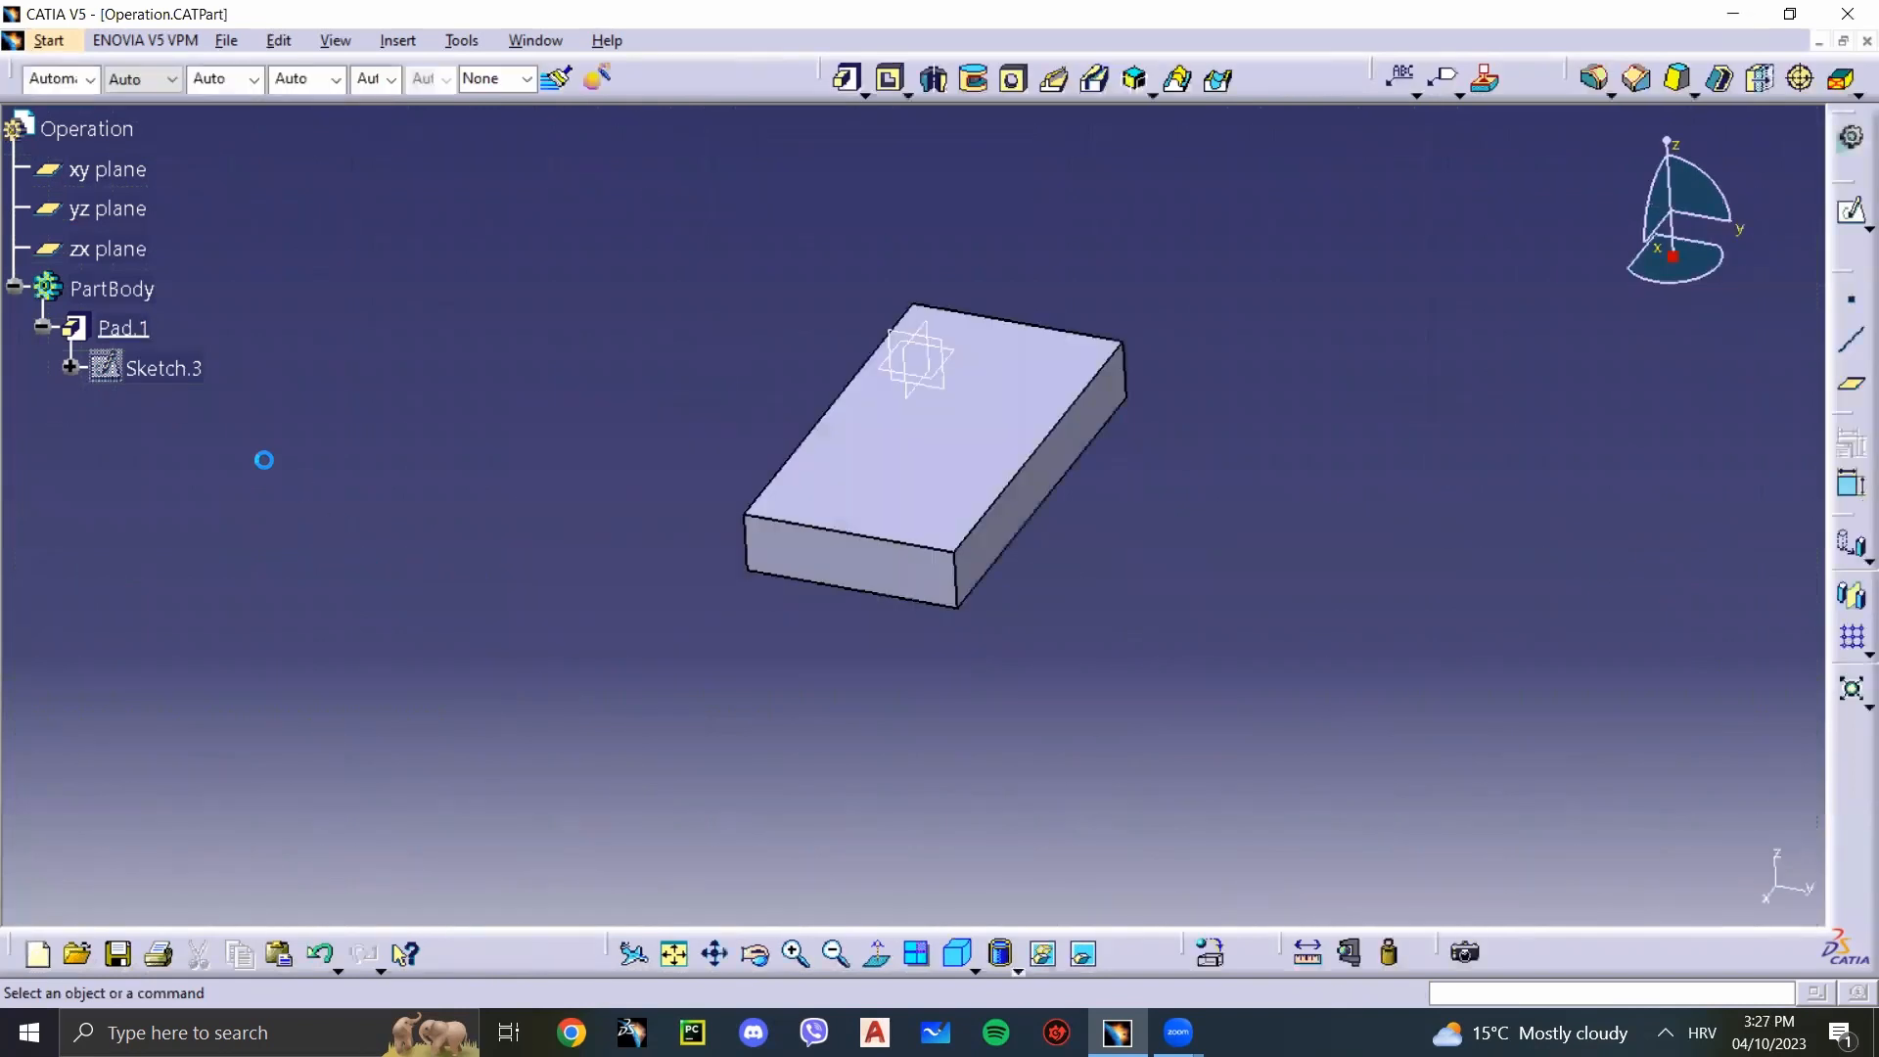
{"action": "left_click", "coordinate": [122, 326]}
{"action": "key", "text": "Delete"}
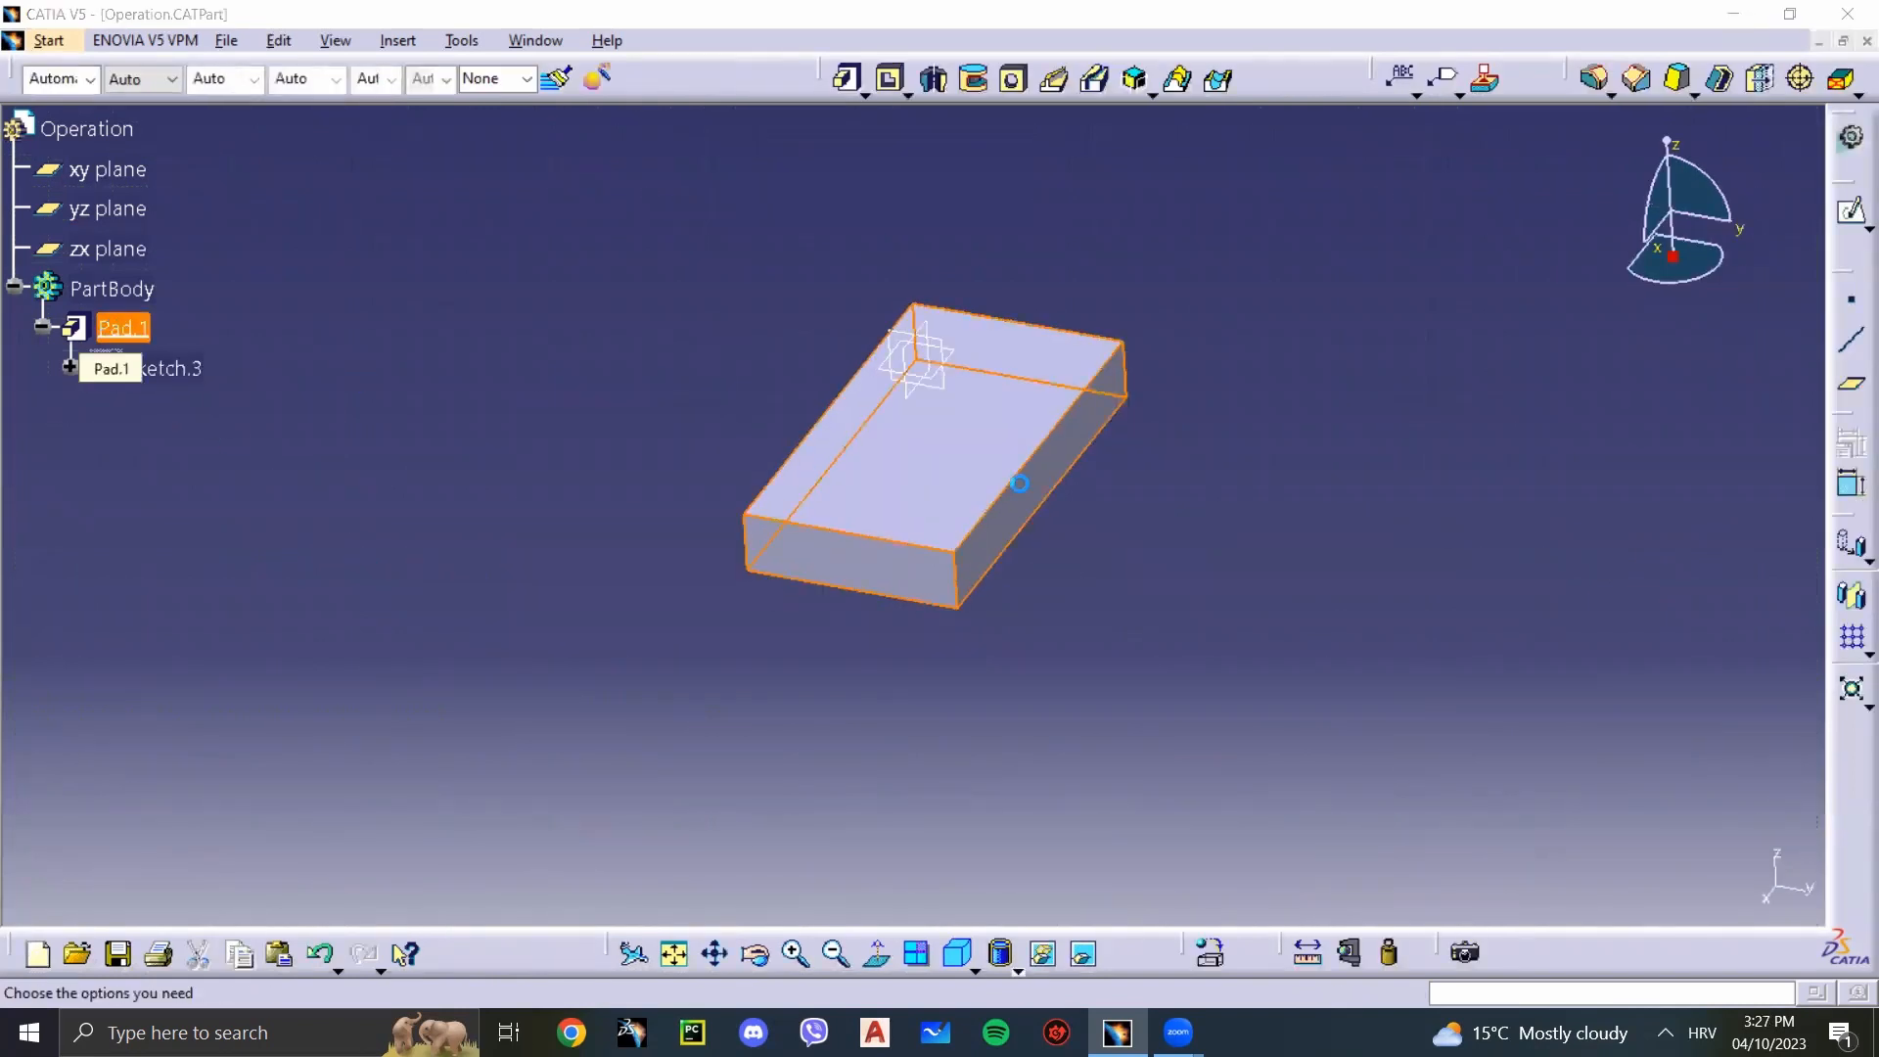
{"action": "left_click", "coordinate": [1664, 885]}
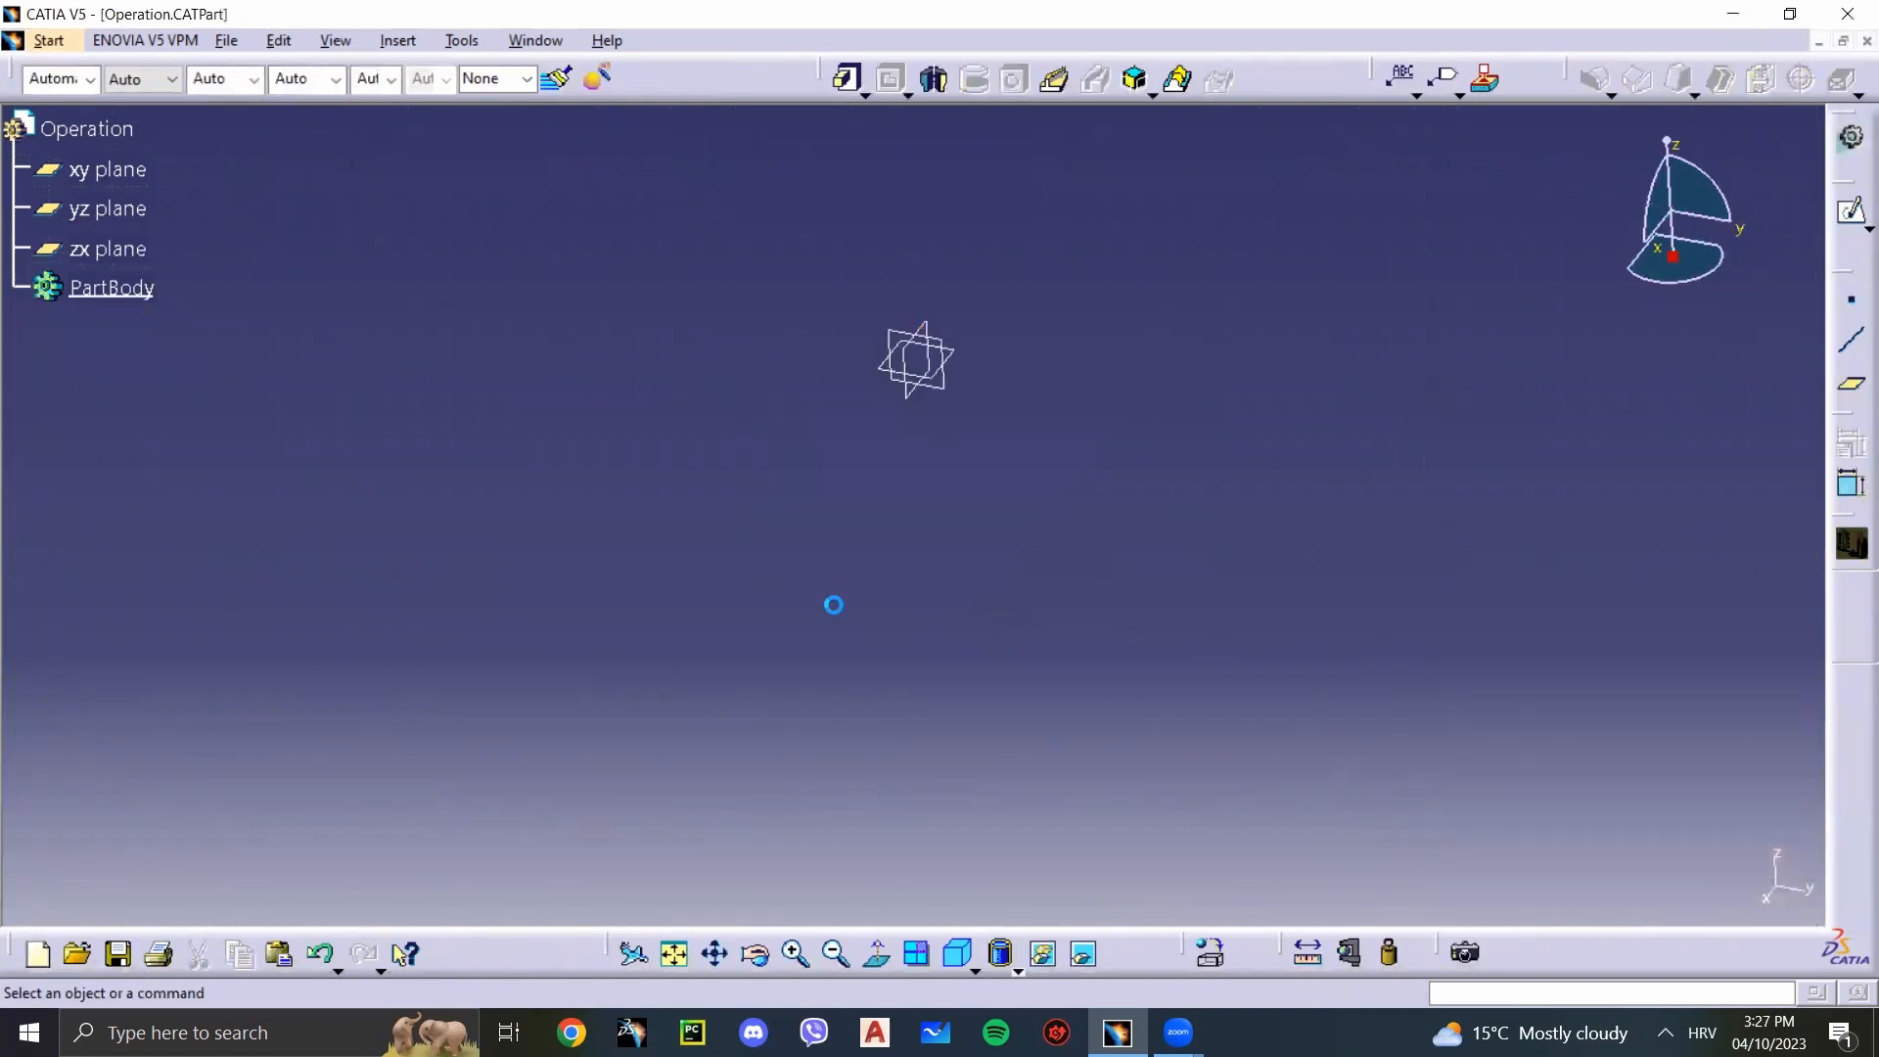
Step: Start a sketch on the xy plane, draw a circle centred on the origin and exit the sketch
{"action": "left_click", "coordinate": [894, 365]}
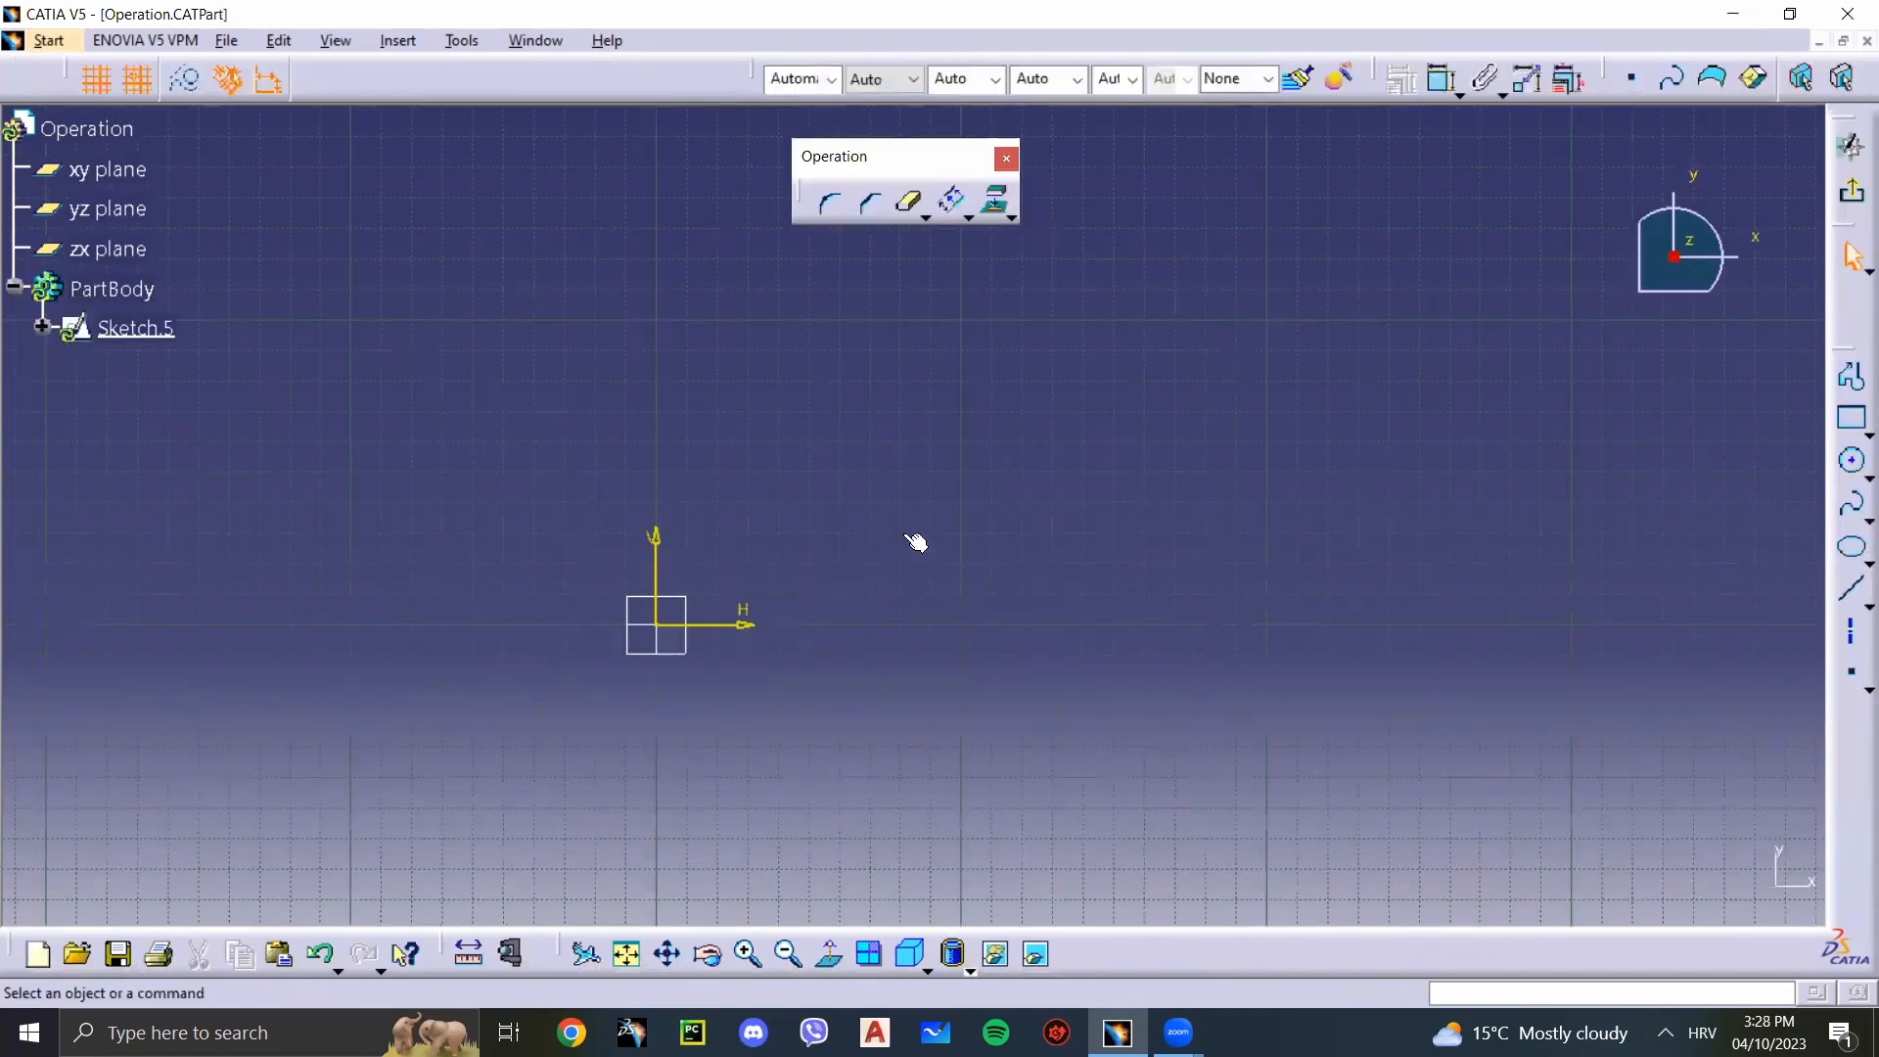
{"action": "left_click", "coordinate": [1852, 460]}
{"action": "left_click", "coordinate": [657, 624]}
{"action": "left_click", "coordinate": [904, 578]}
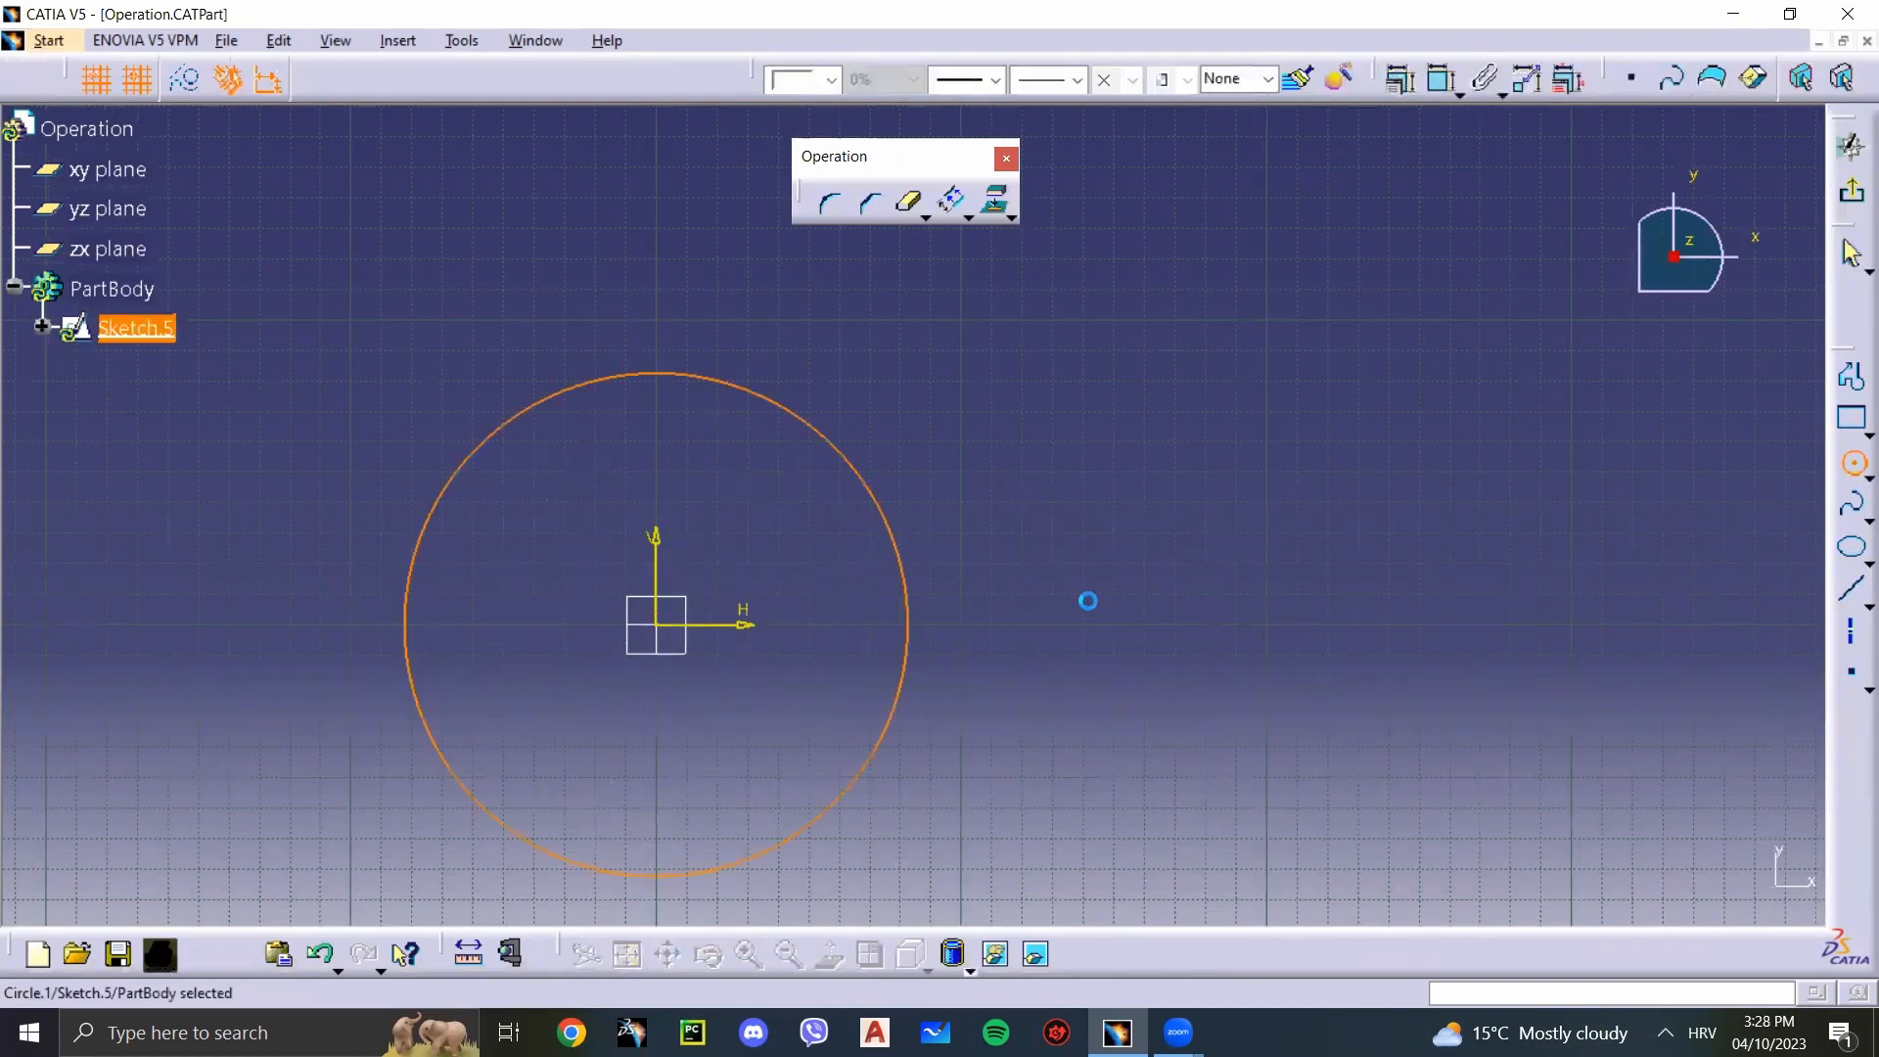
{"action": "left_click", "coordinate": [1851, 196]}
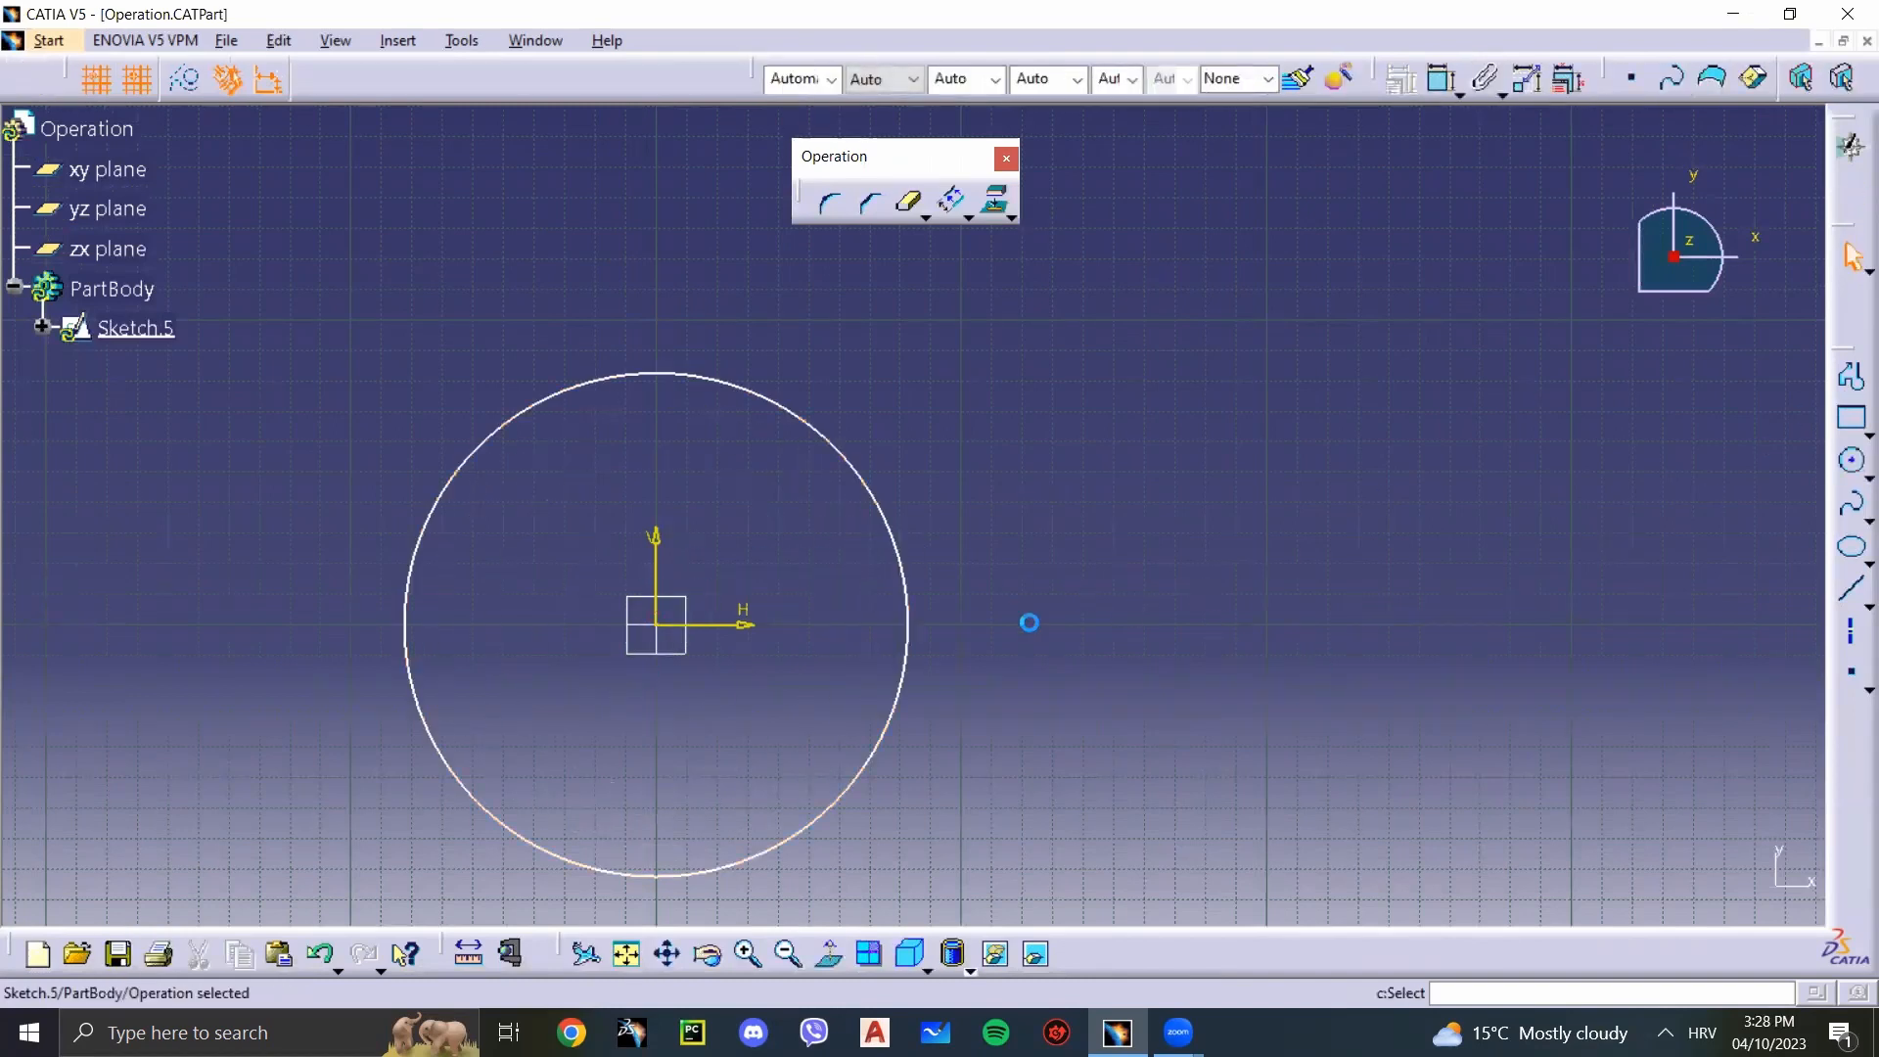
Step: Extrude the circle sketch into a 20 mm thick pad
{"action": "left_click", "coordinate": [850, 78]}
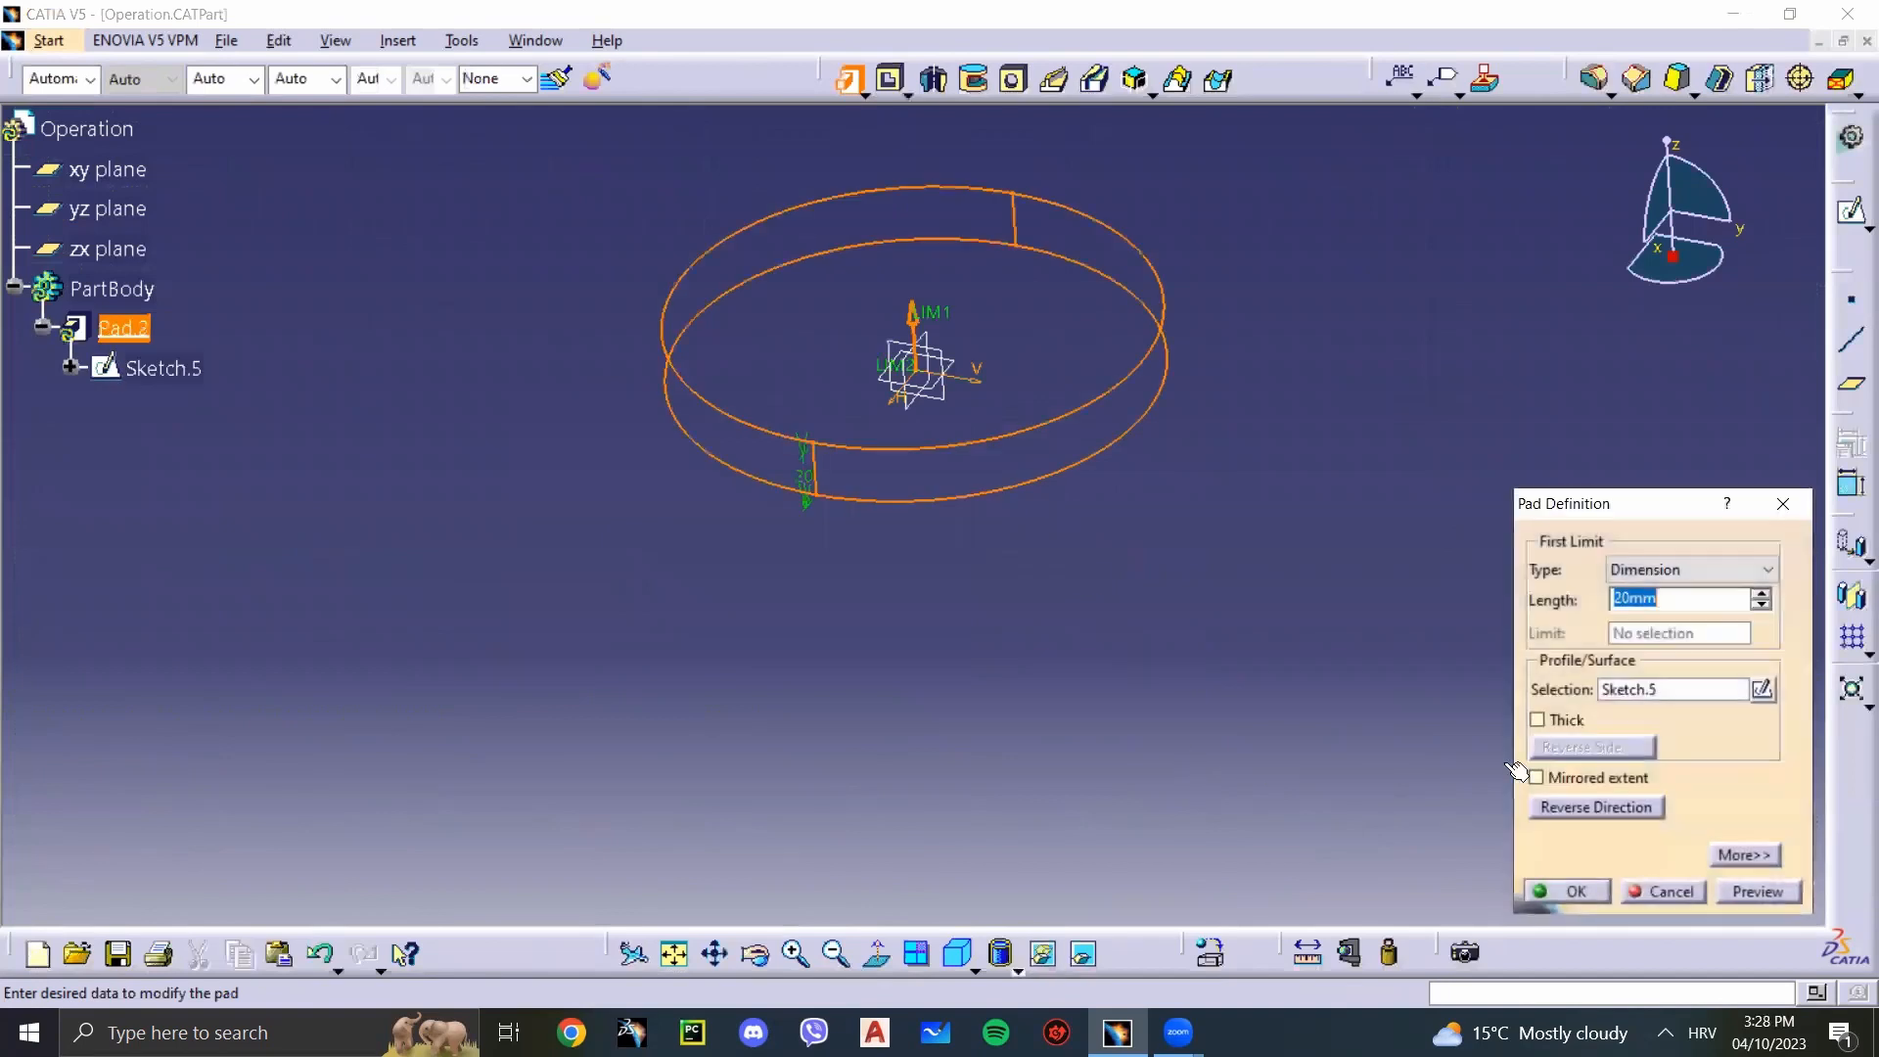
{"action": "left_click", "coordinate": [1558, 890]}
{"action": "left_click", "coordinate": [1052, 677]}
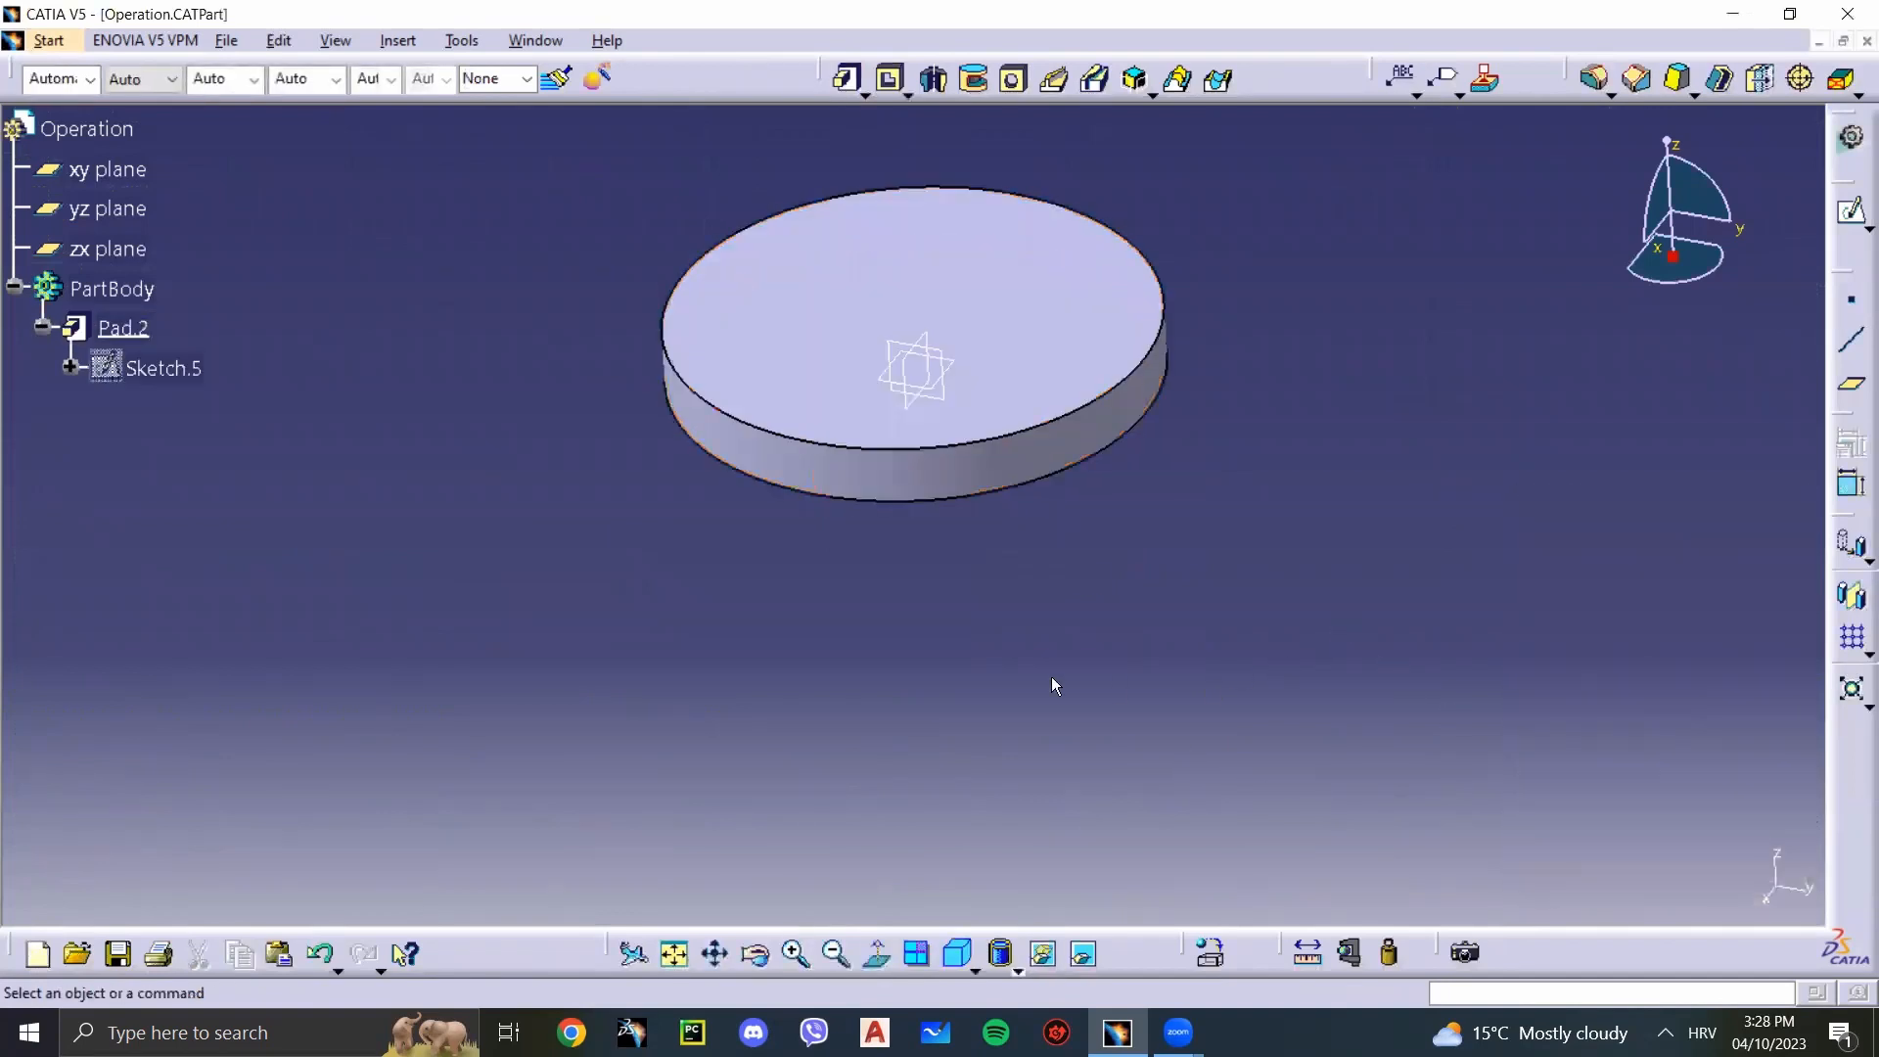
Step: Start a sketch on the yz plane through the disc
{"action": "left_click", "coordinate": [938, 395]}
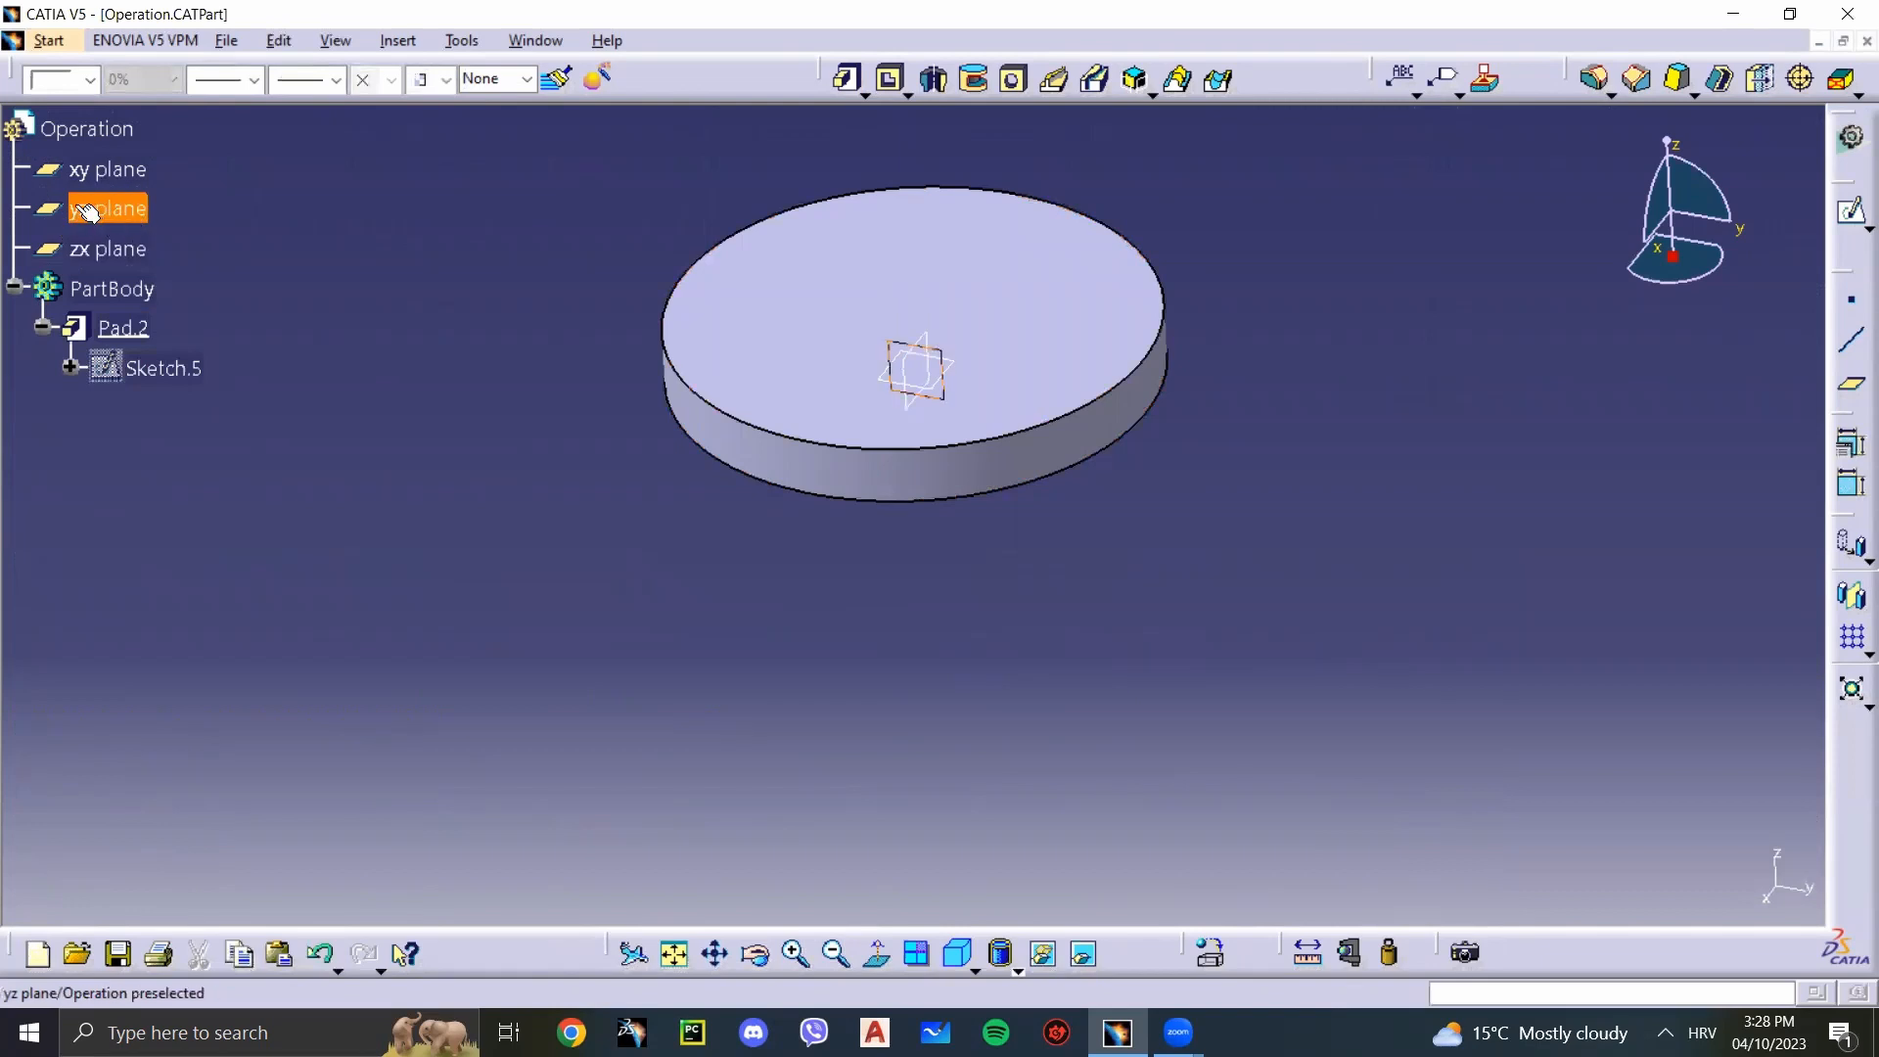
{"action": "mouse_move", "coordinate": [1014, 542]}
{"action": "middle_mouse_down"}
{"action": "mouse_move", "coordinate": [1107, 349]}
{"action": "mouse_move", "coordinate": [1084, 479]}
{"action": "mouse_move", "coordinate": [1088, 460]}
{"action": "middle_mouse_up"}
{"action": "left_click", "coordinate": [1851, 210]}
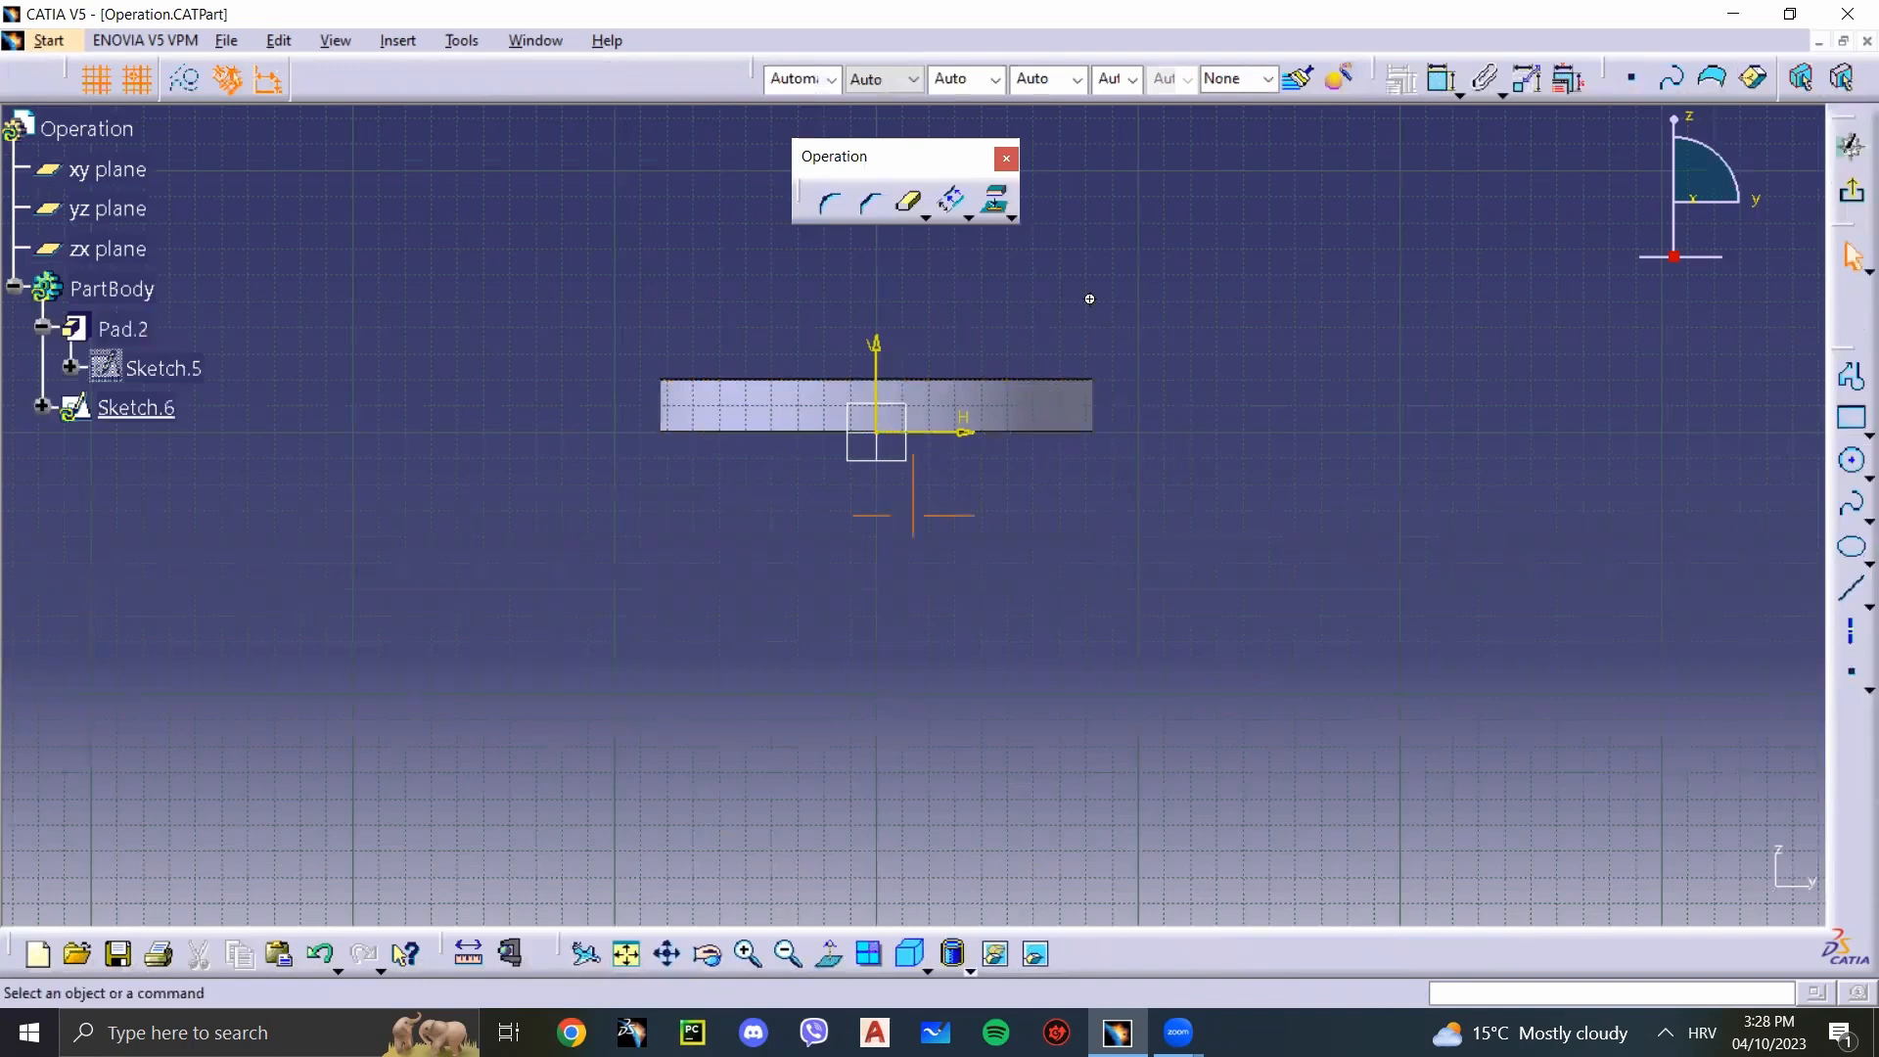
Step: Intersect Pad.2 with the sketch plane using Intersect 3D Elements and inspect the cross-section outline
{"action": "middle_click_drag", "start_coordinate": [1088, 297], "coordinate": [1090, 342]}
{"action": "middle_click_drag", "start_coordinate": [1015, 445], "coordinate": [1111, 437]}
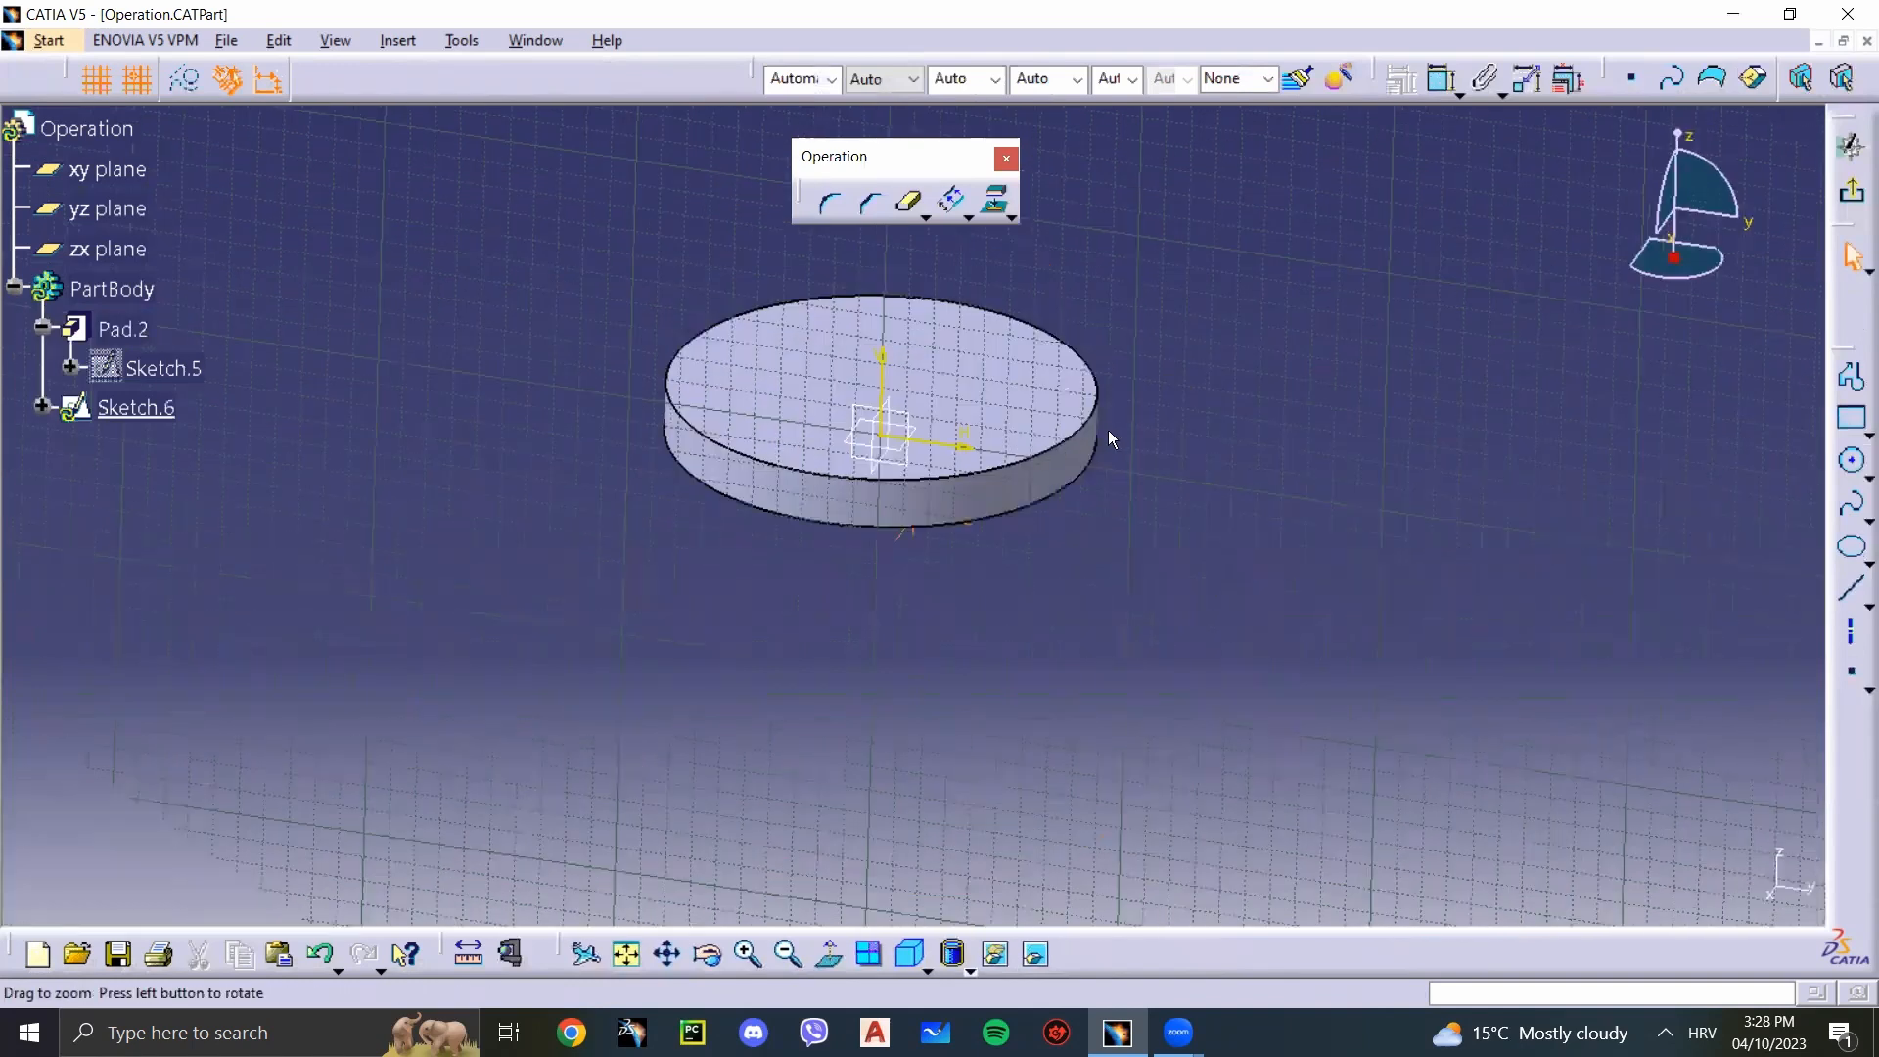
{"action": "middle_click_drag", "start_coordinate": [1012, 527], "coordinate": [964, 534]}
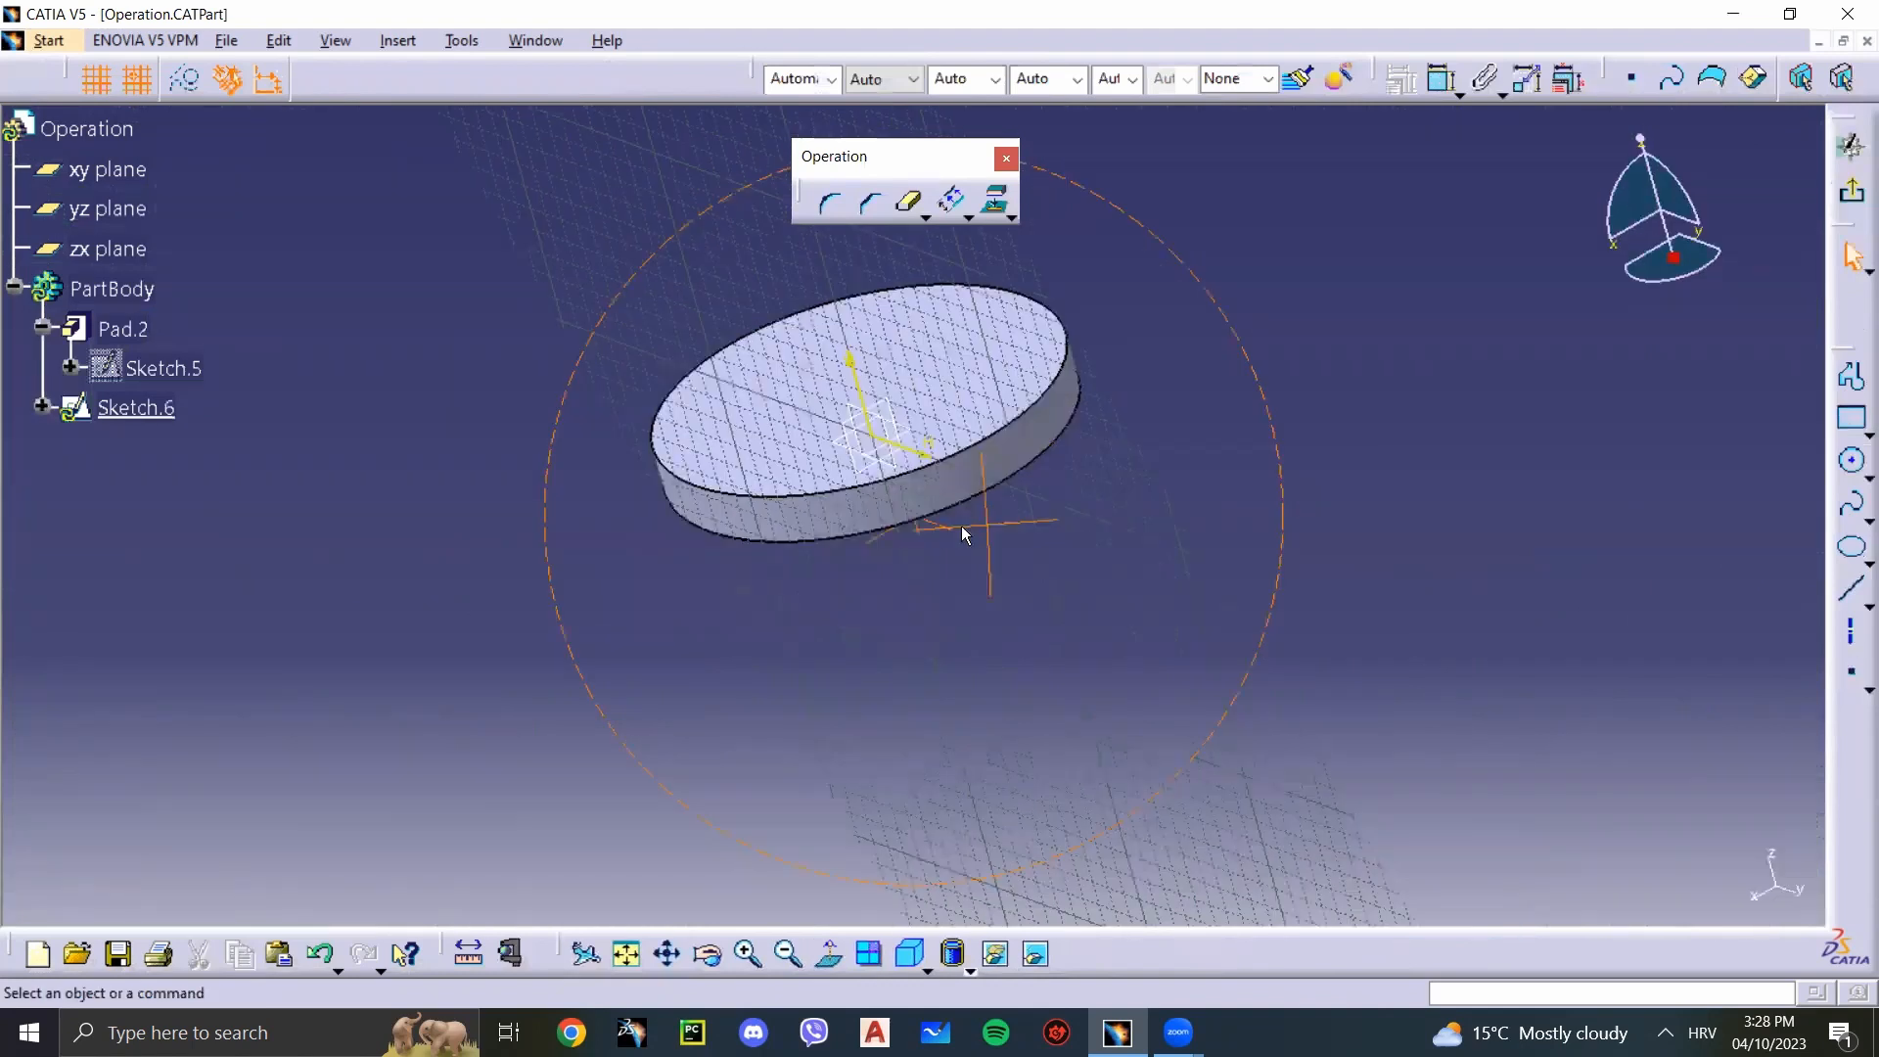
{"action": "middle_click_drag", "start_coordinate": [682, 340], "coordinate": [881, 566]}
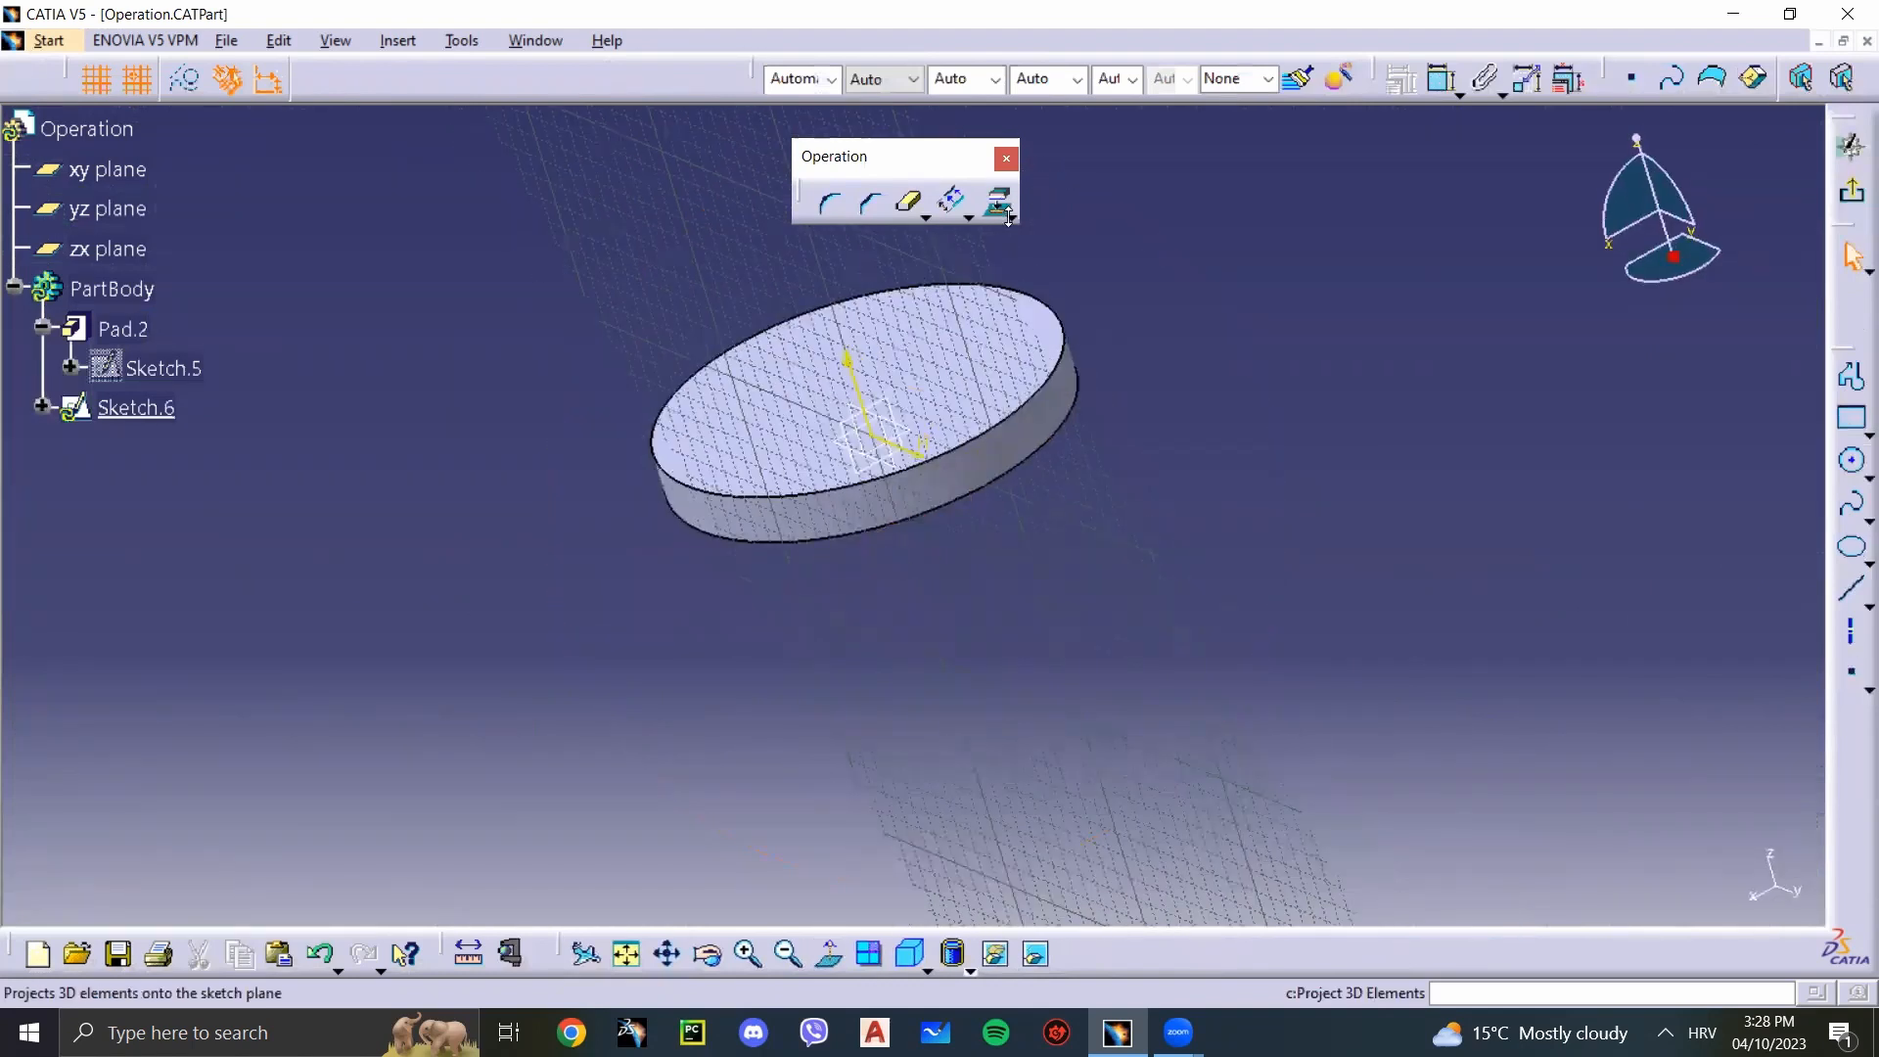
{"action": "left_click", "coordinate": [1009, 216]}
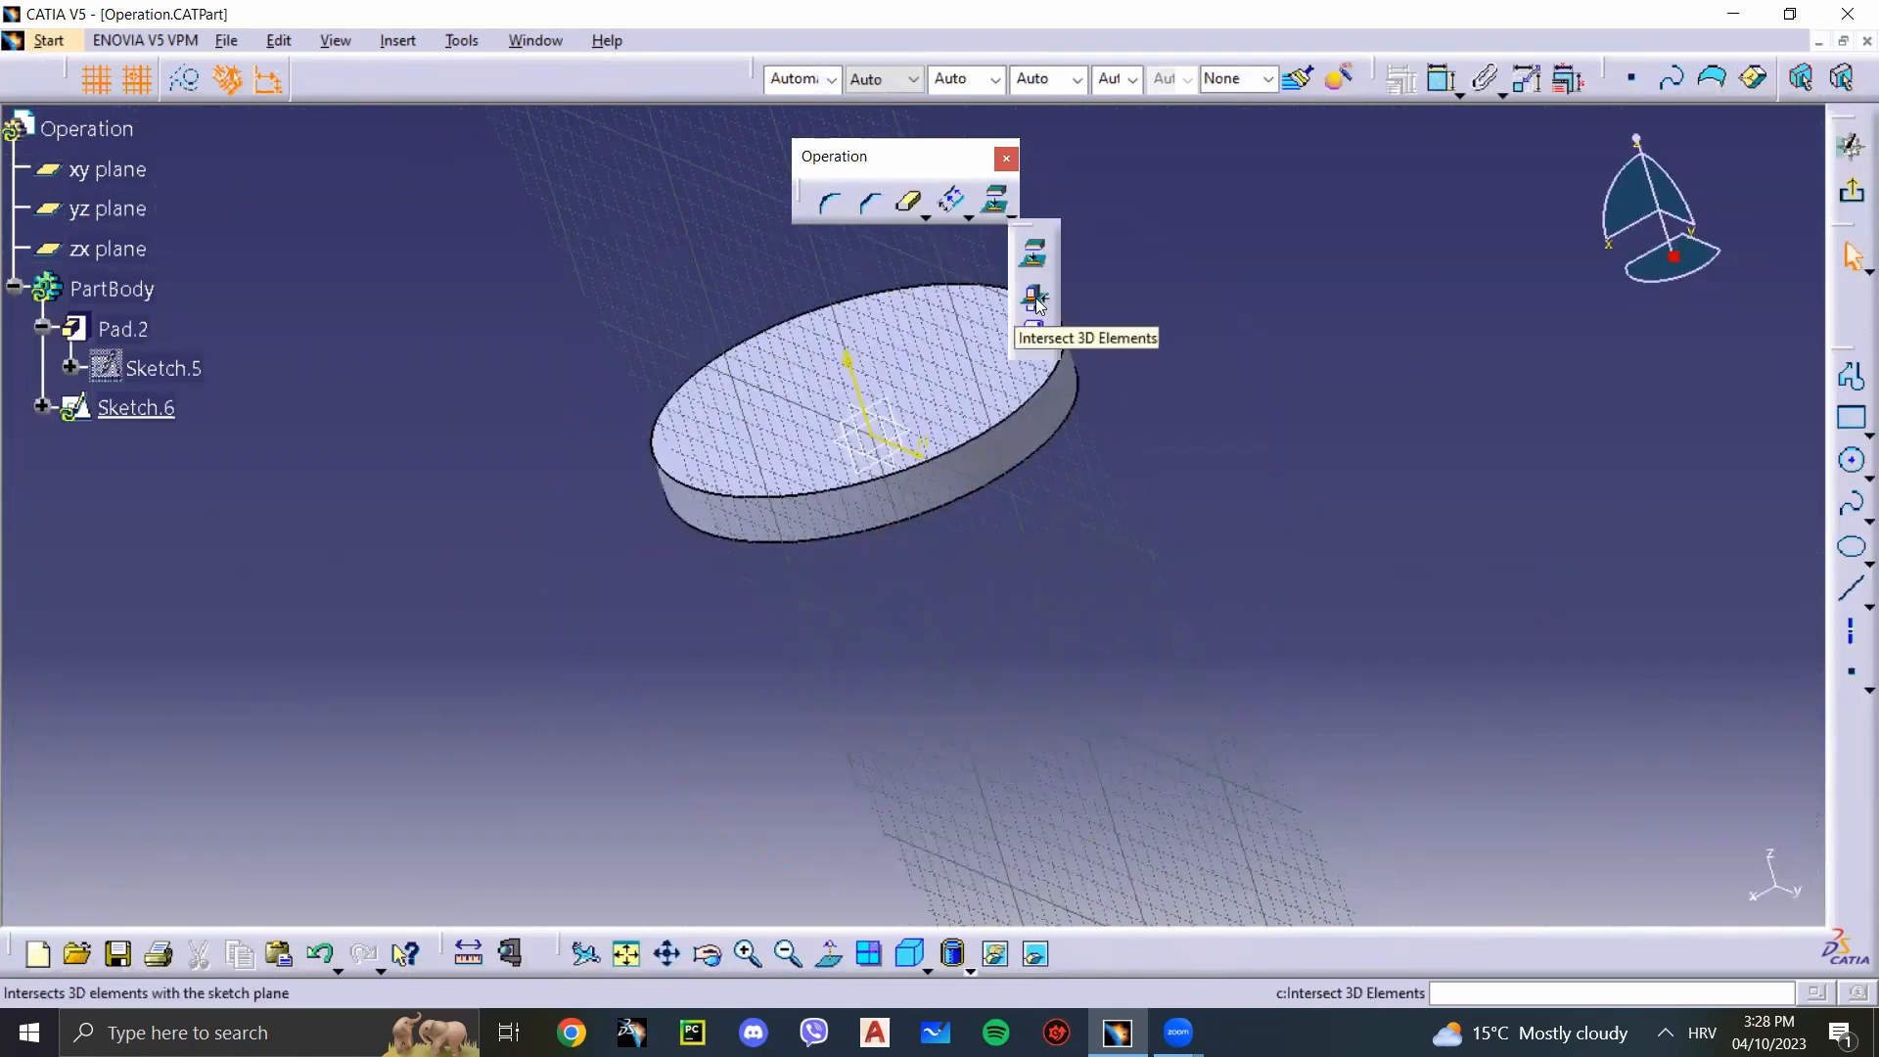
{"action": "left_click", "coordinate": [1036, 299]}
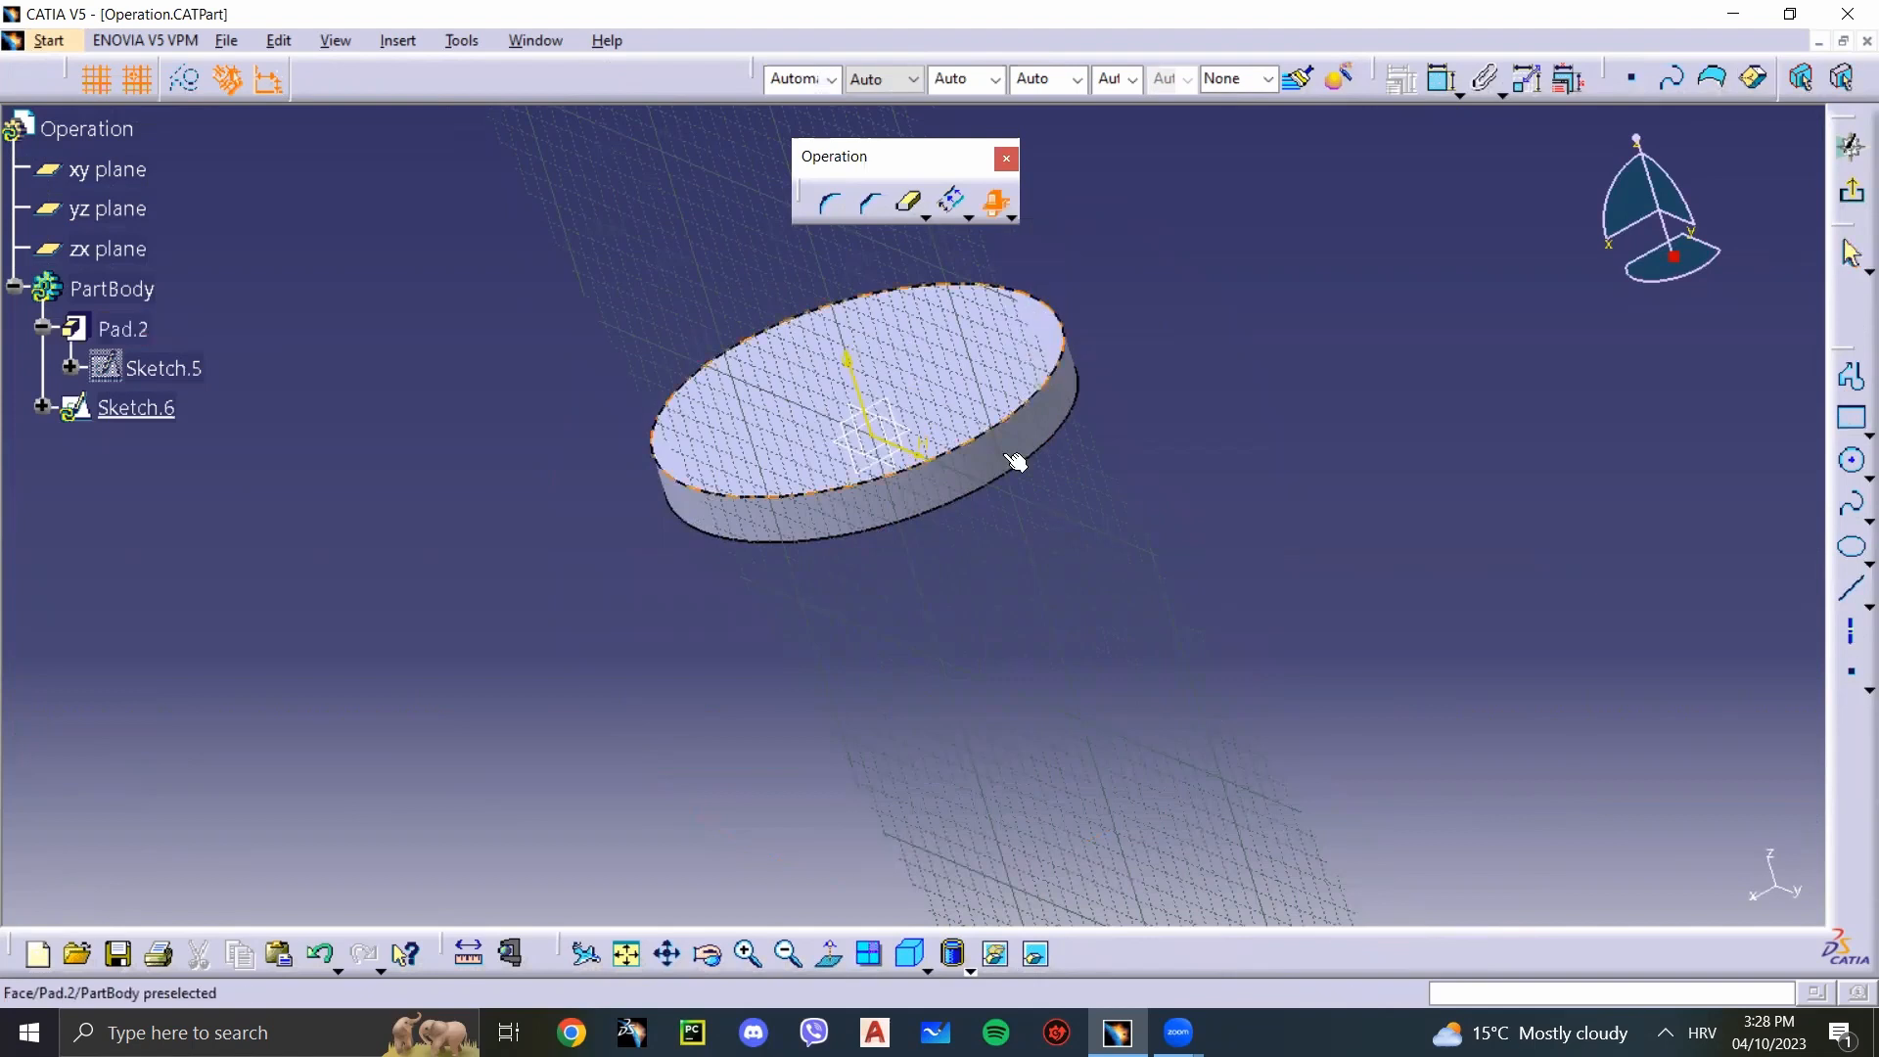
{"action": "left_click", "coordinate": [134, 336]}
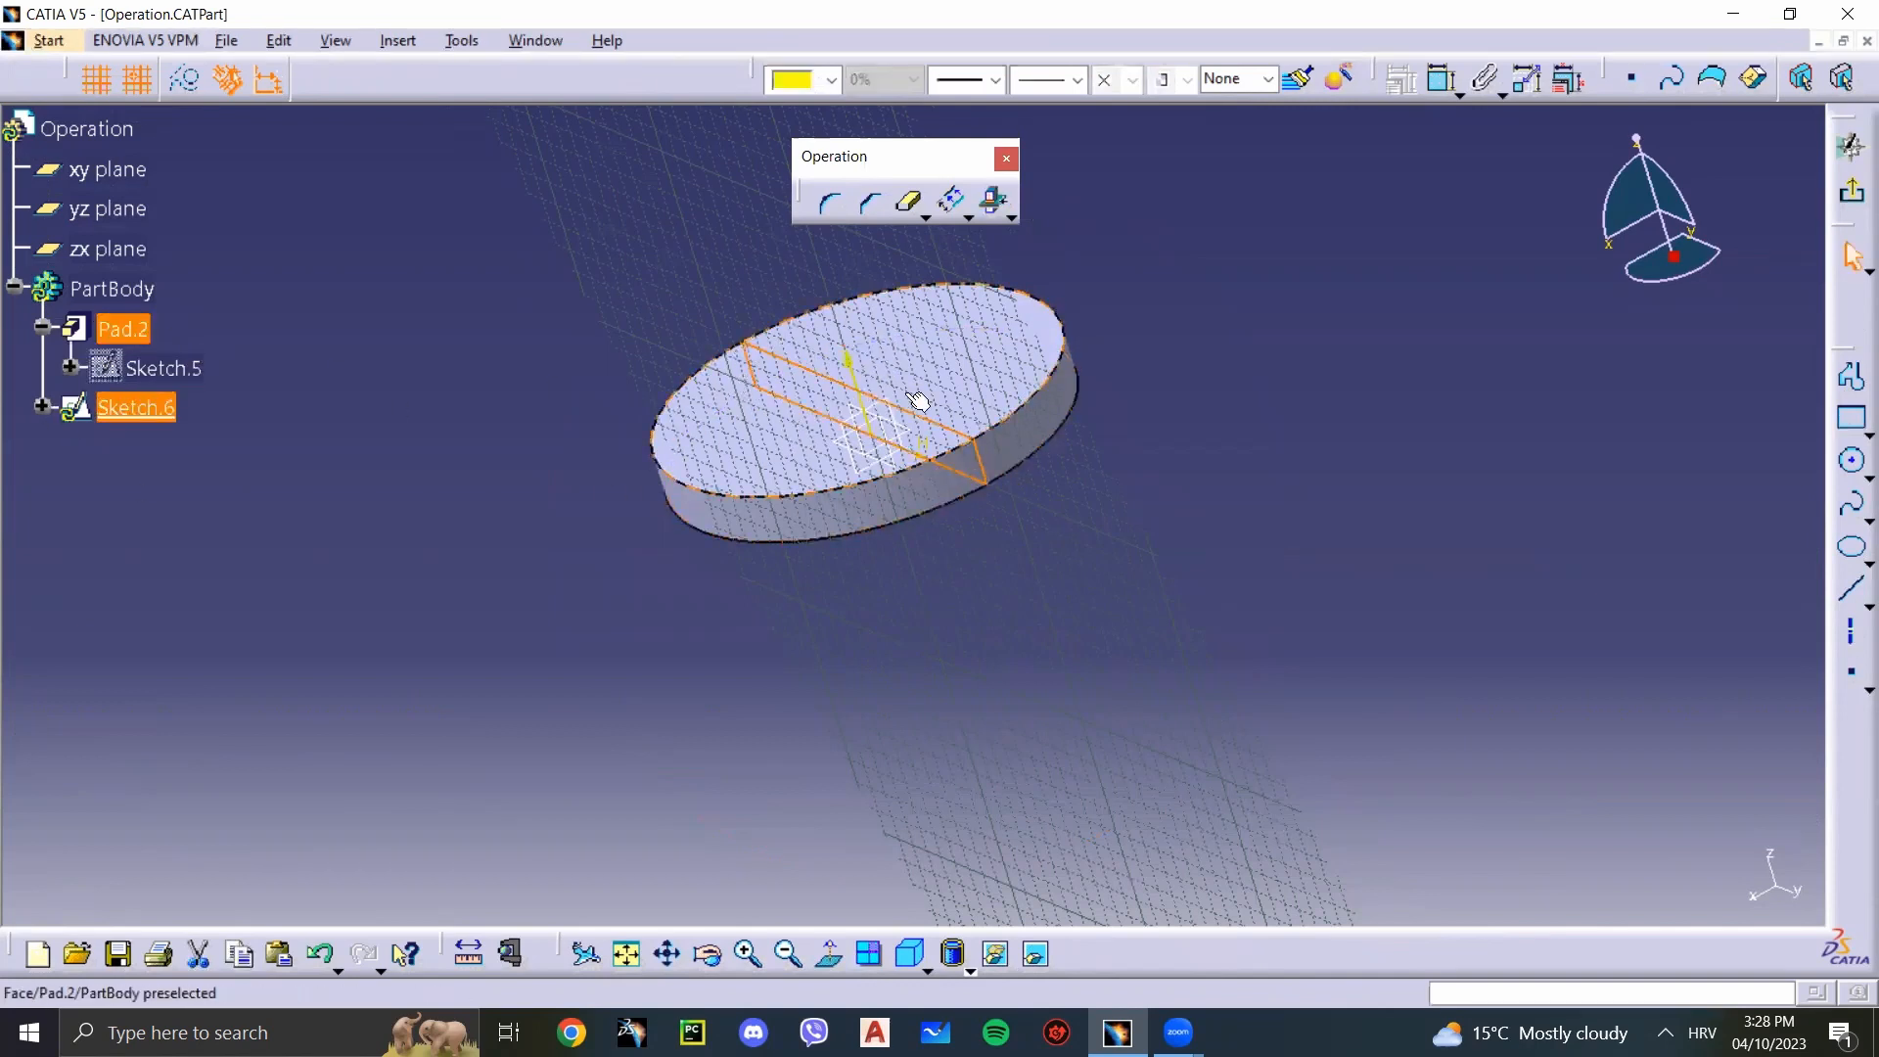
{"action": "left_click", "coordinate": [808, 360]}
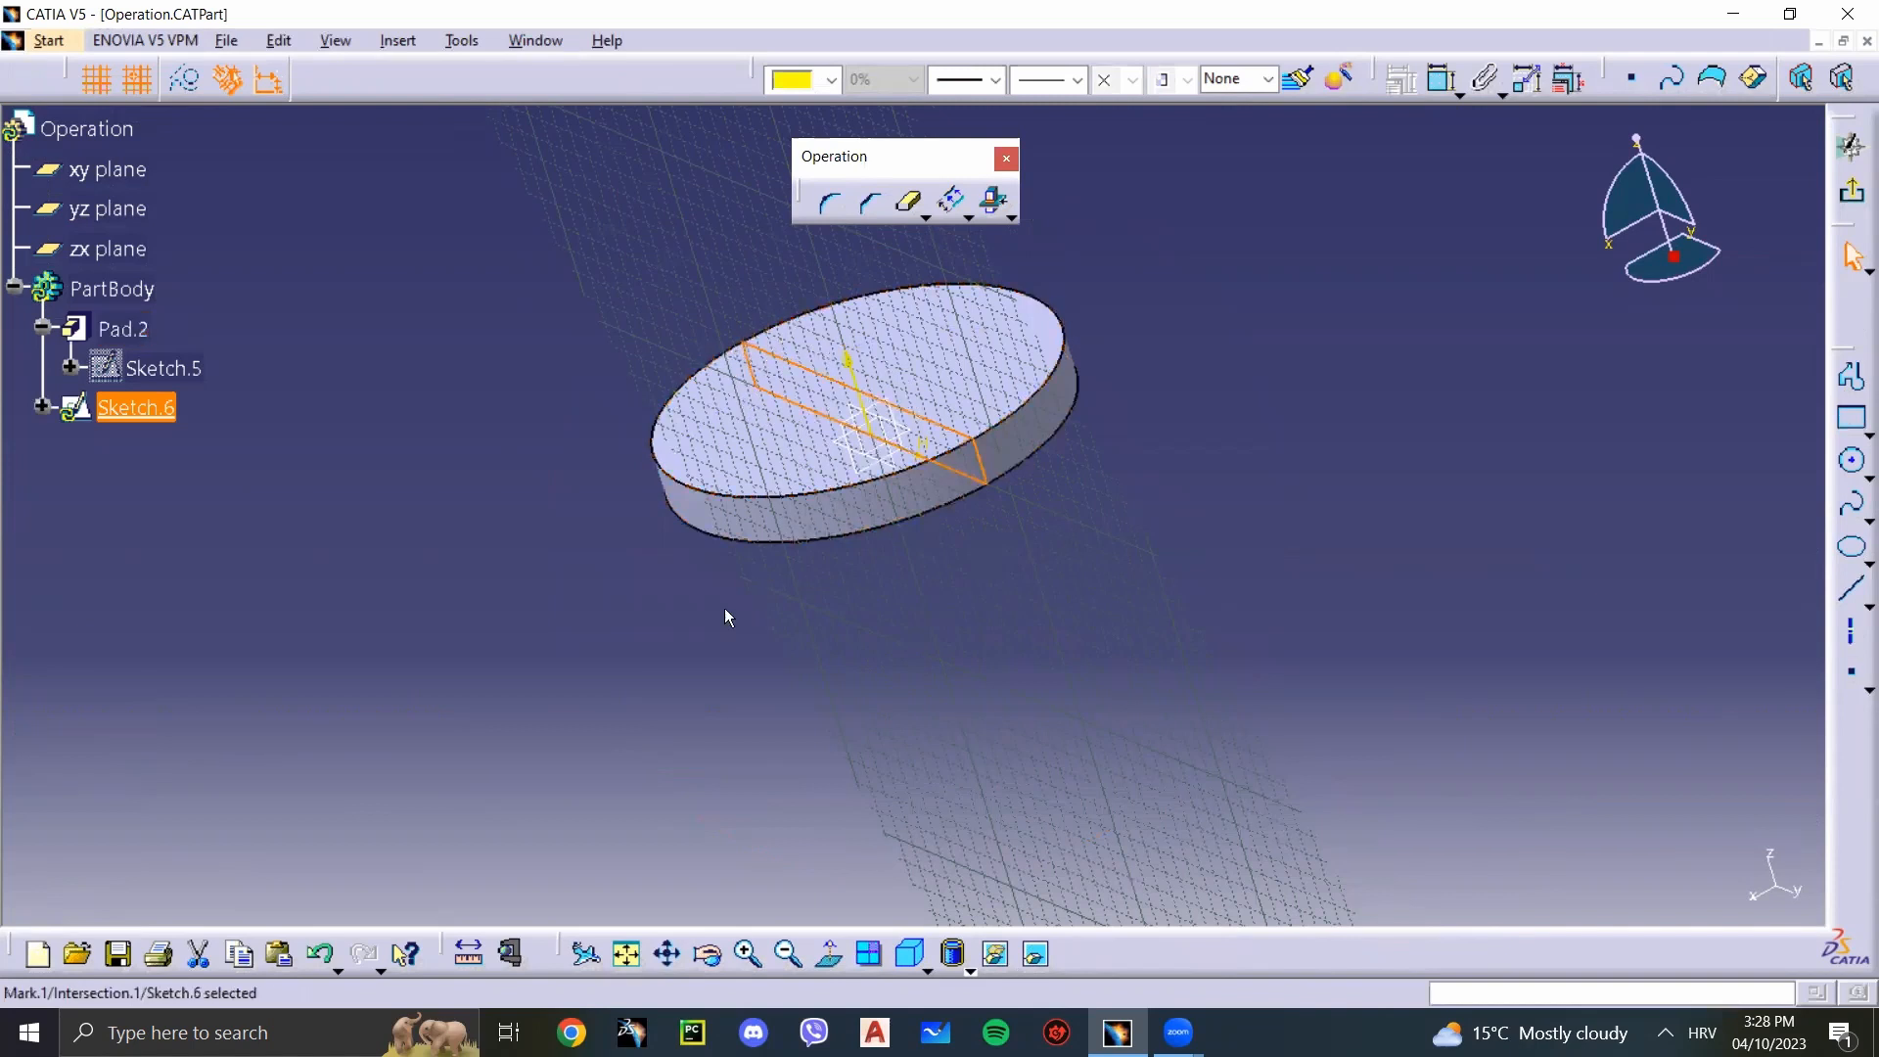
{"action": "middle_click_drag", "start_coordinate": [745, 623], "coordinate": [973, 511]}
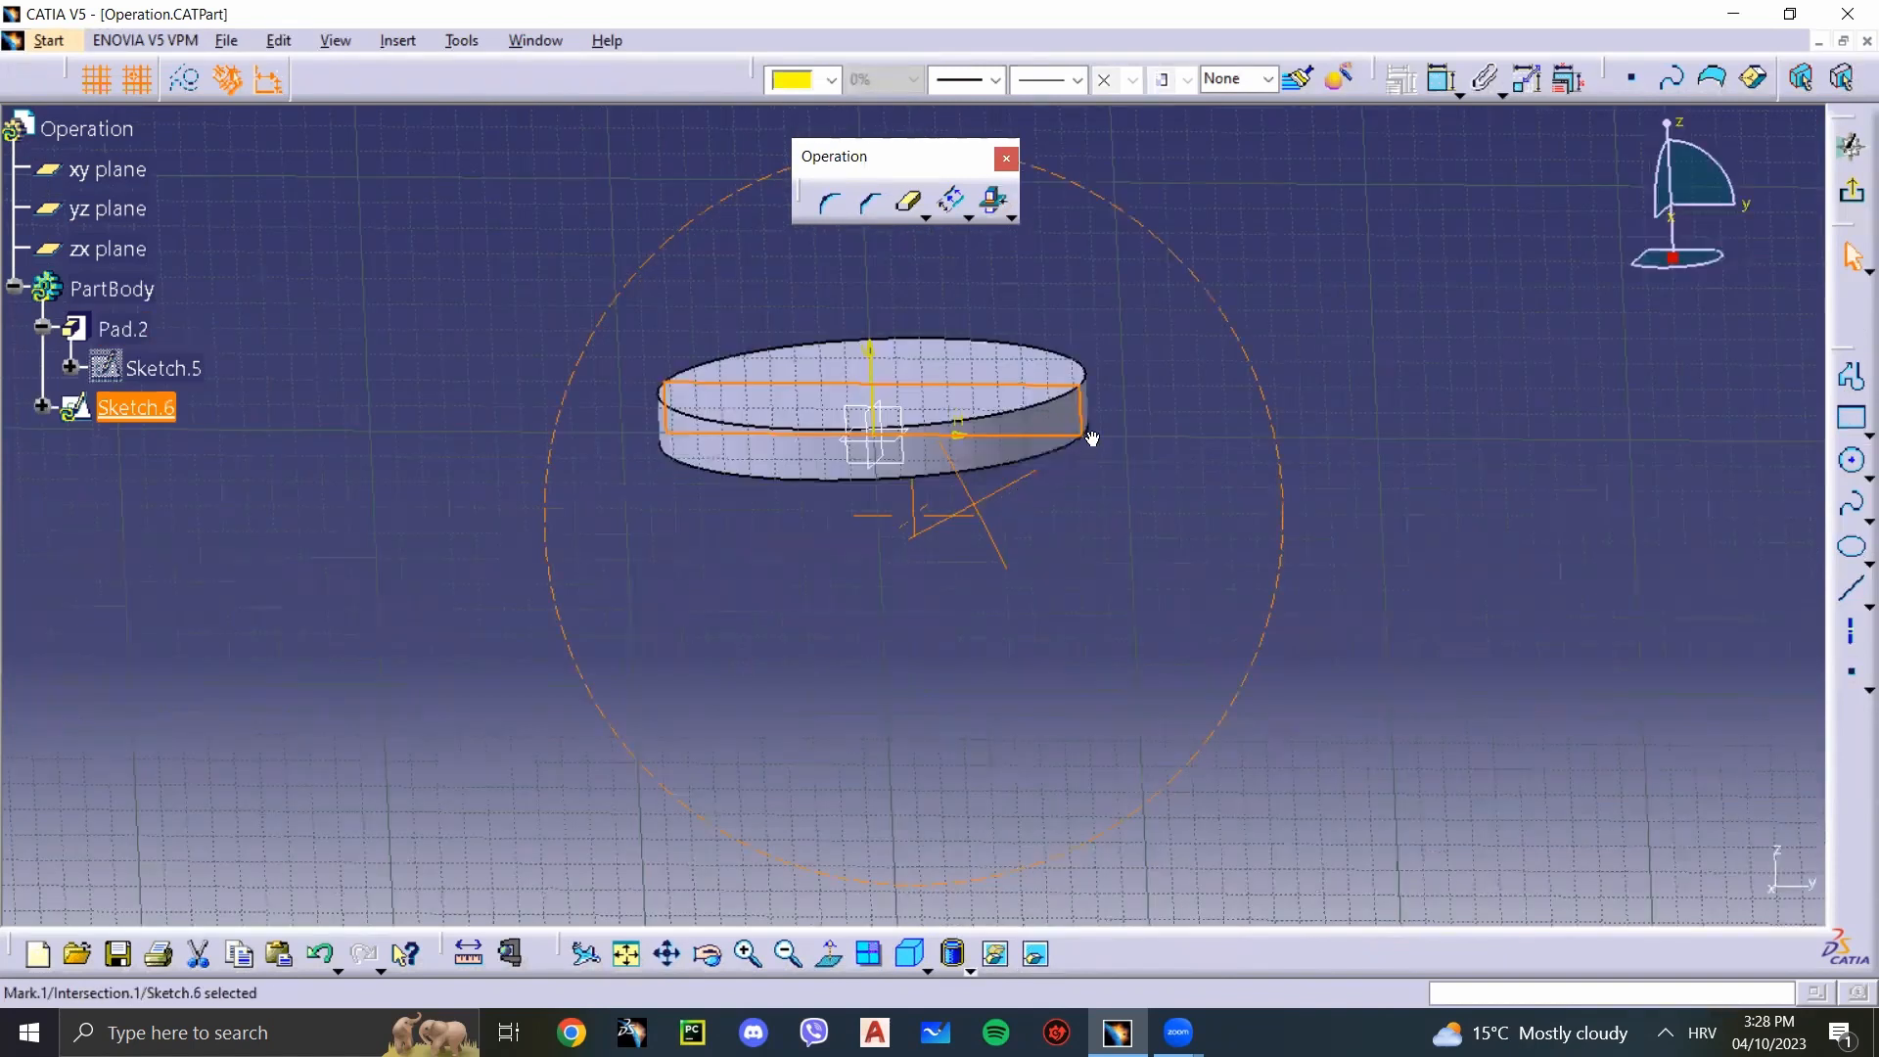
{"action": "middle_click_drag", "start_coordinate": [1198, 485], "coordinate": [1211, 490]}
{"action": "left_click", "coordinate": [1211, 490]}
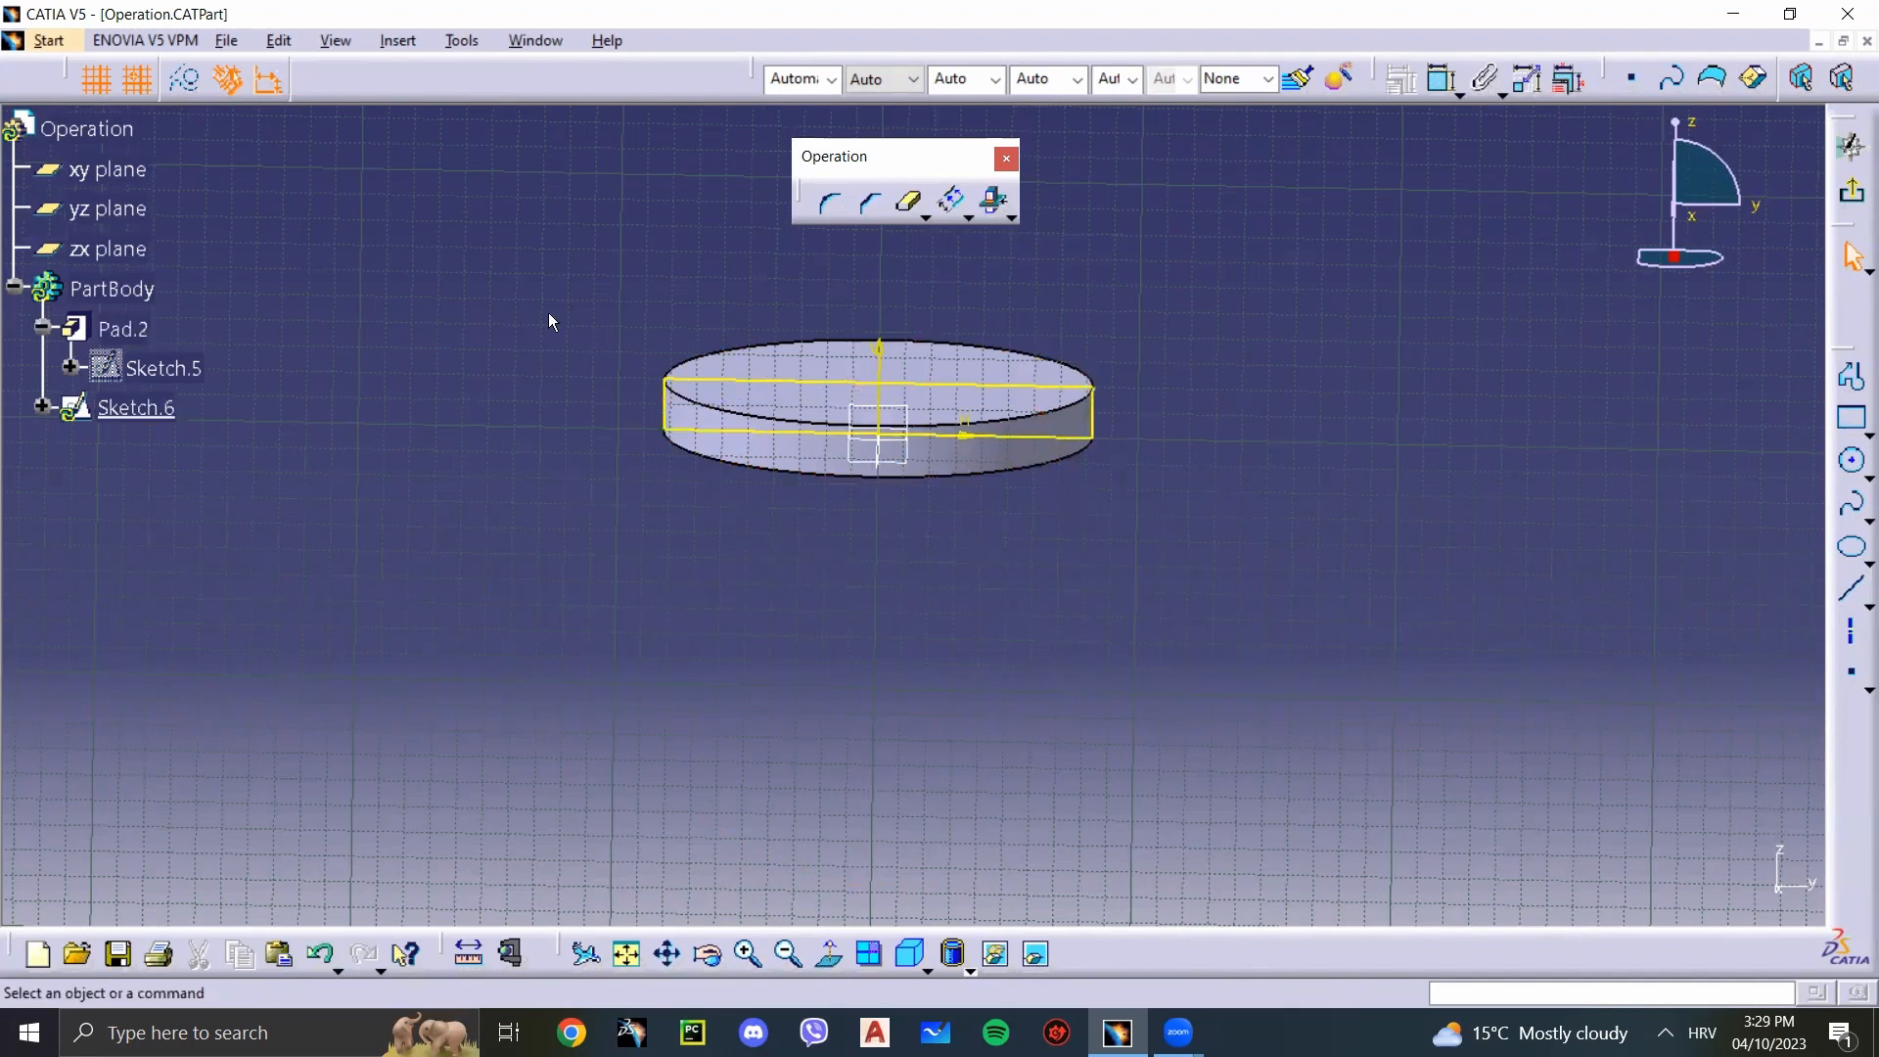
Step: Exit the sketch and delete Sketch.6 with the intersection outline
{"action": "mouse_move", "coordinate": [548, 313]}
{"action": "left_mouse_down"}
{"action": "mouse_move", "coordinate": [1247, 550]}
{"action": "mouse_move", "coordinate": [626, 399]}
{"action": "mouse_move", "coordinate": [544, 319]}
{"action": "left_mouse_up"}
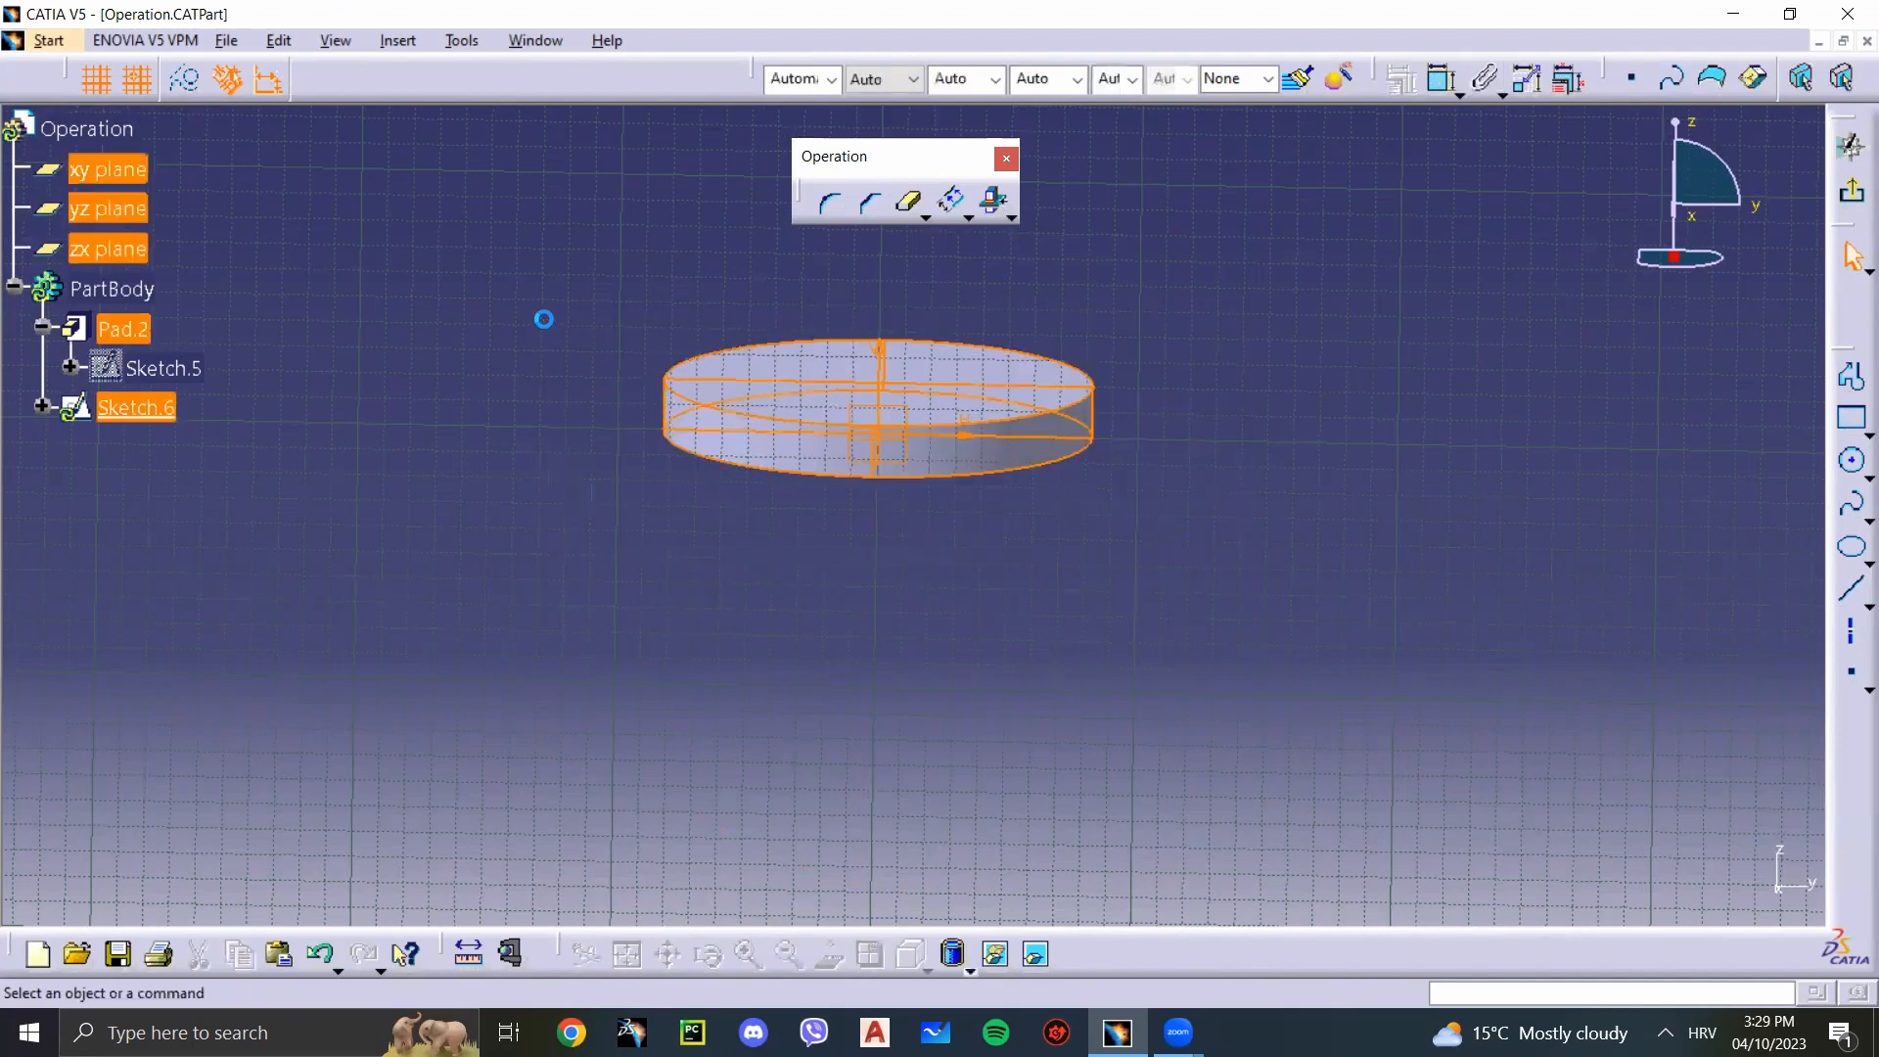
{"action": "left_click", "coordinate": [583, 340]}
{"action": "left_click", "coordinate": [1852, 191]}
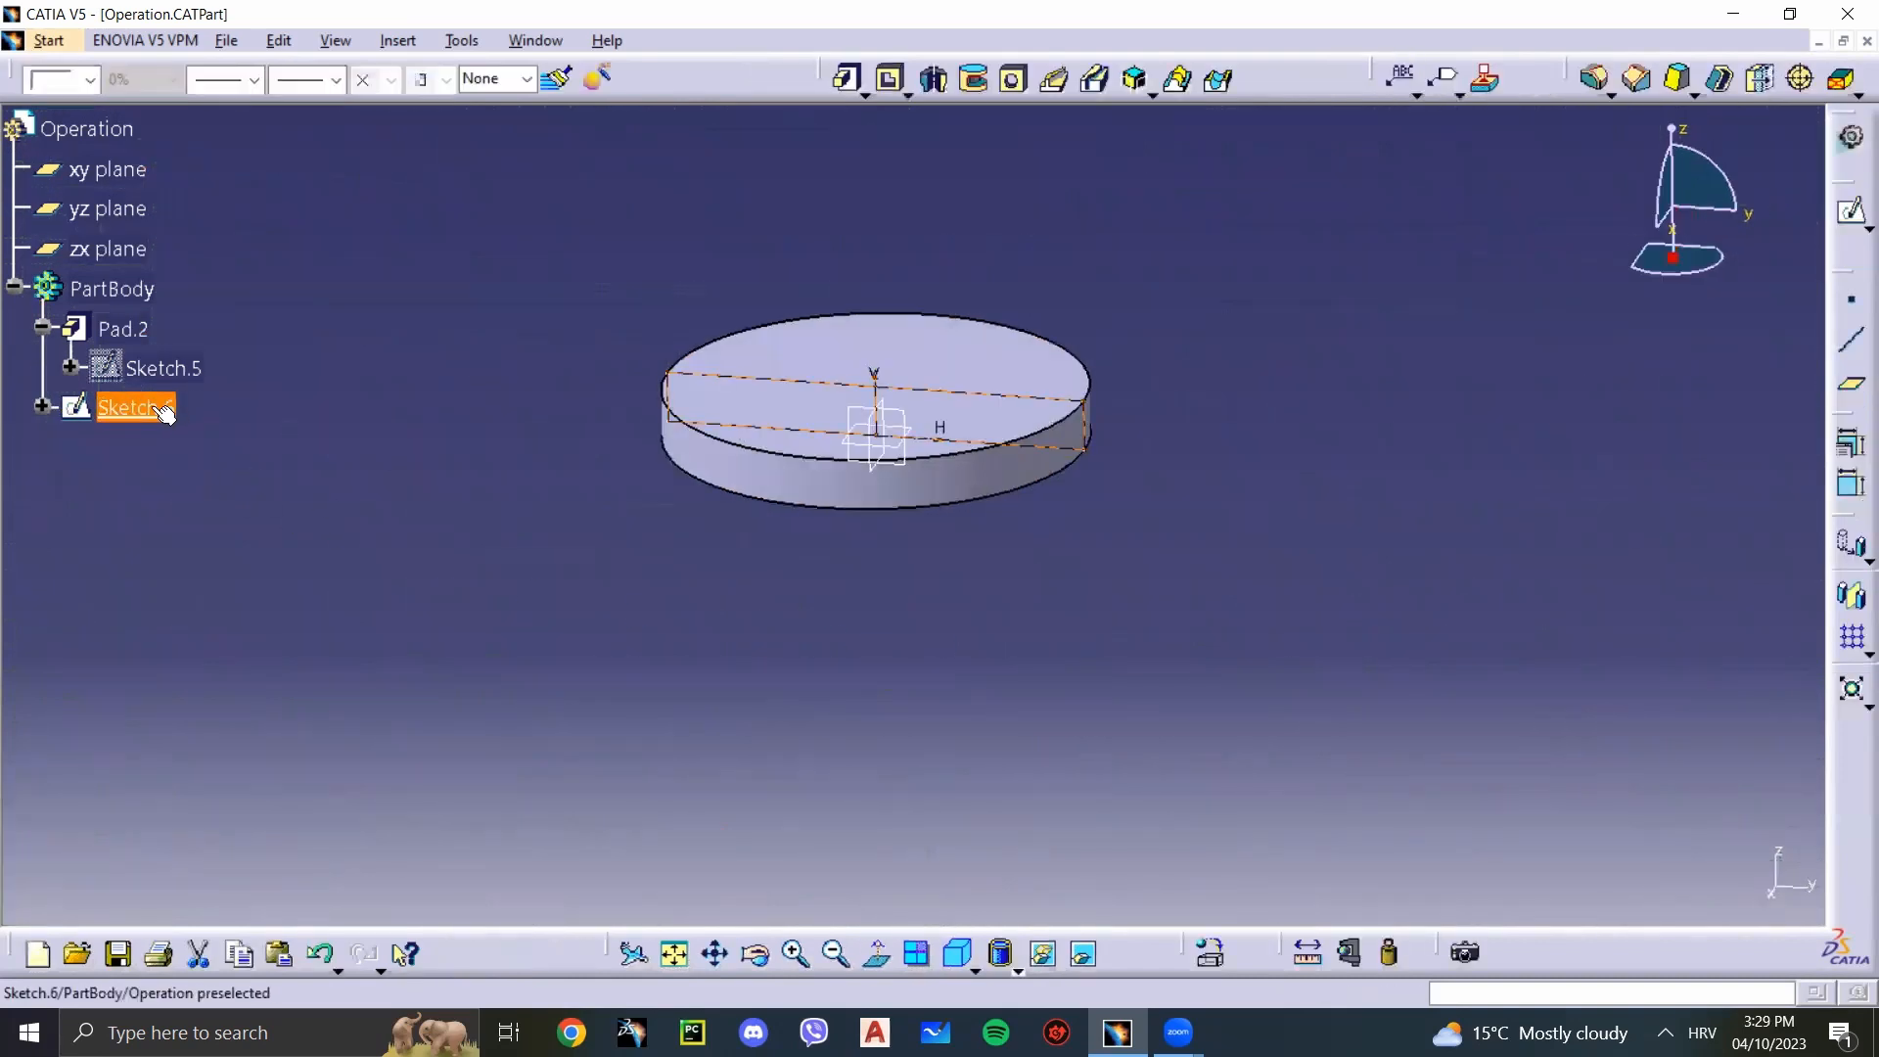
{"action": "key", "text": "Delete"}
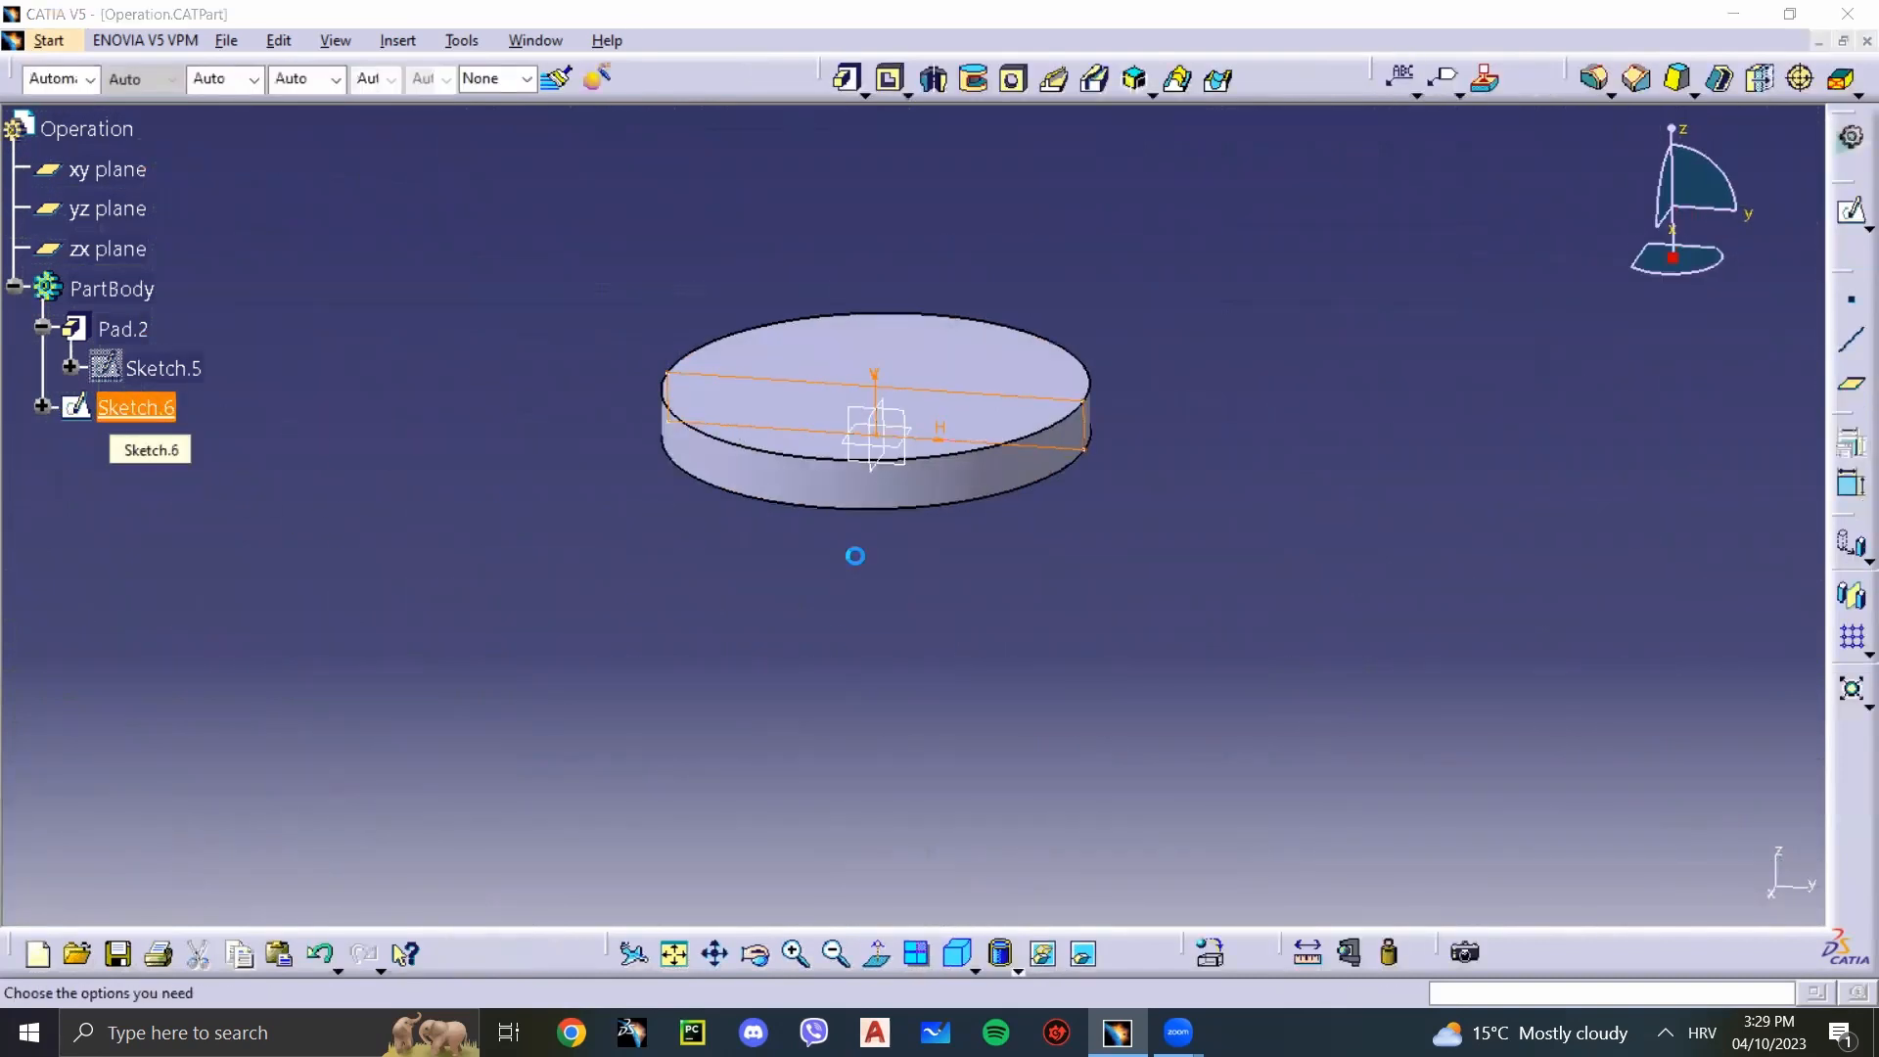
{"action": "left_click", "coordinate": [1664, 884]}
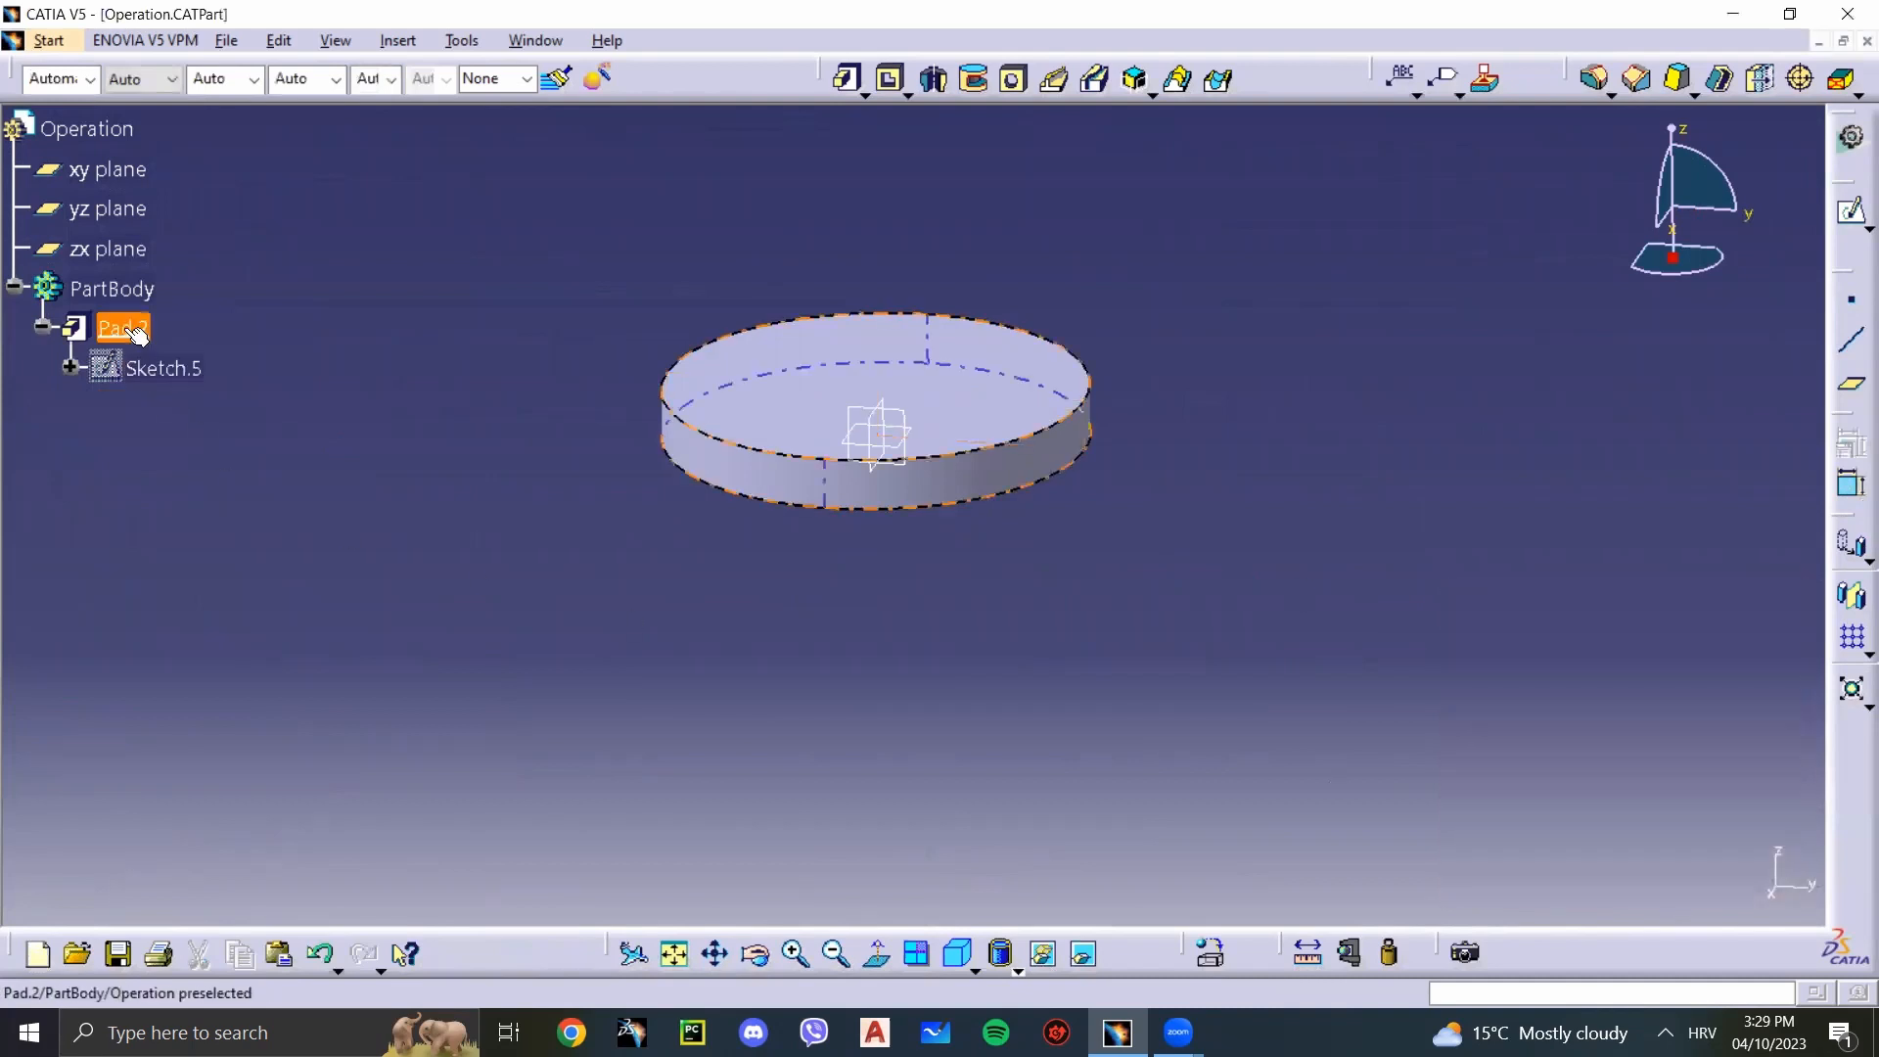
Step: Start a sketch on the disc's top face and draw a smaller circle centred on the origin
{"action": "left_click", "coordinate": [726, 382]}
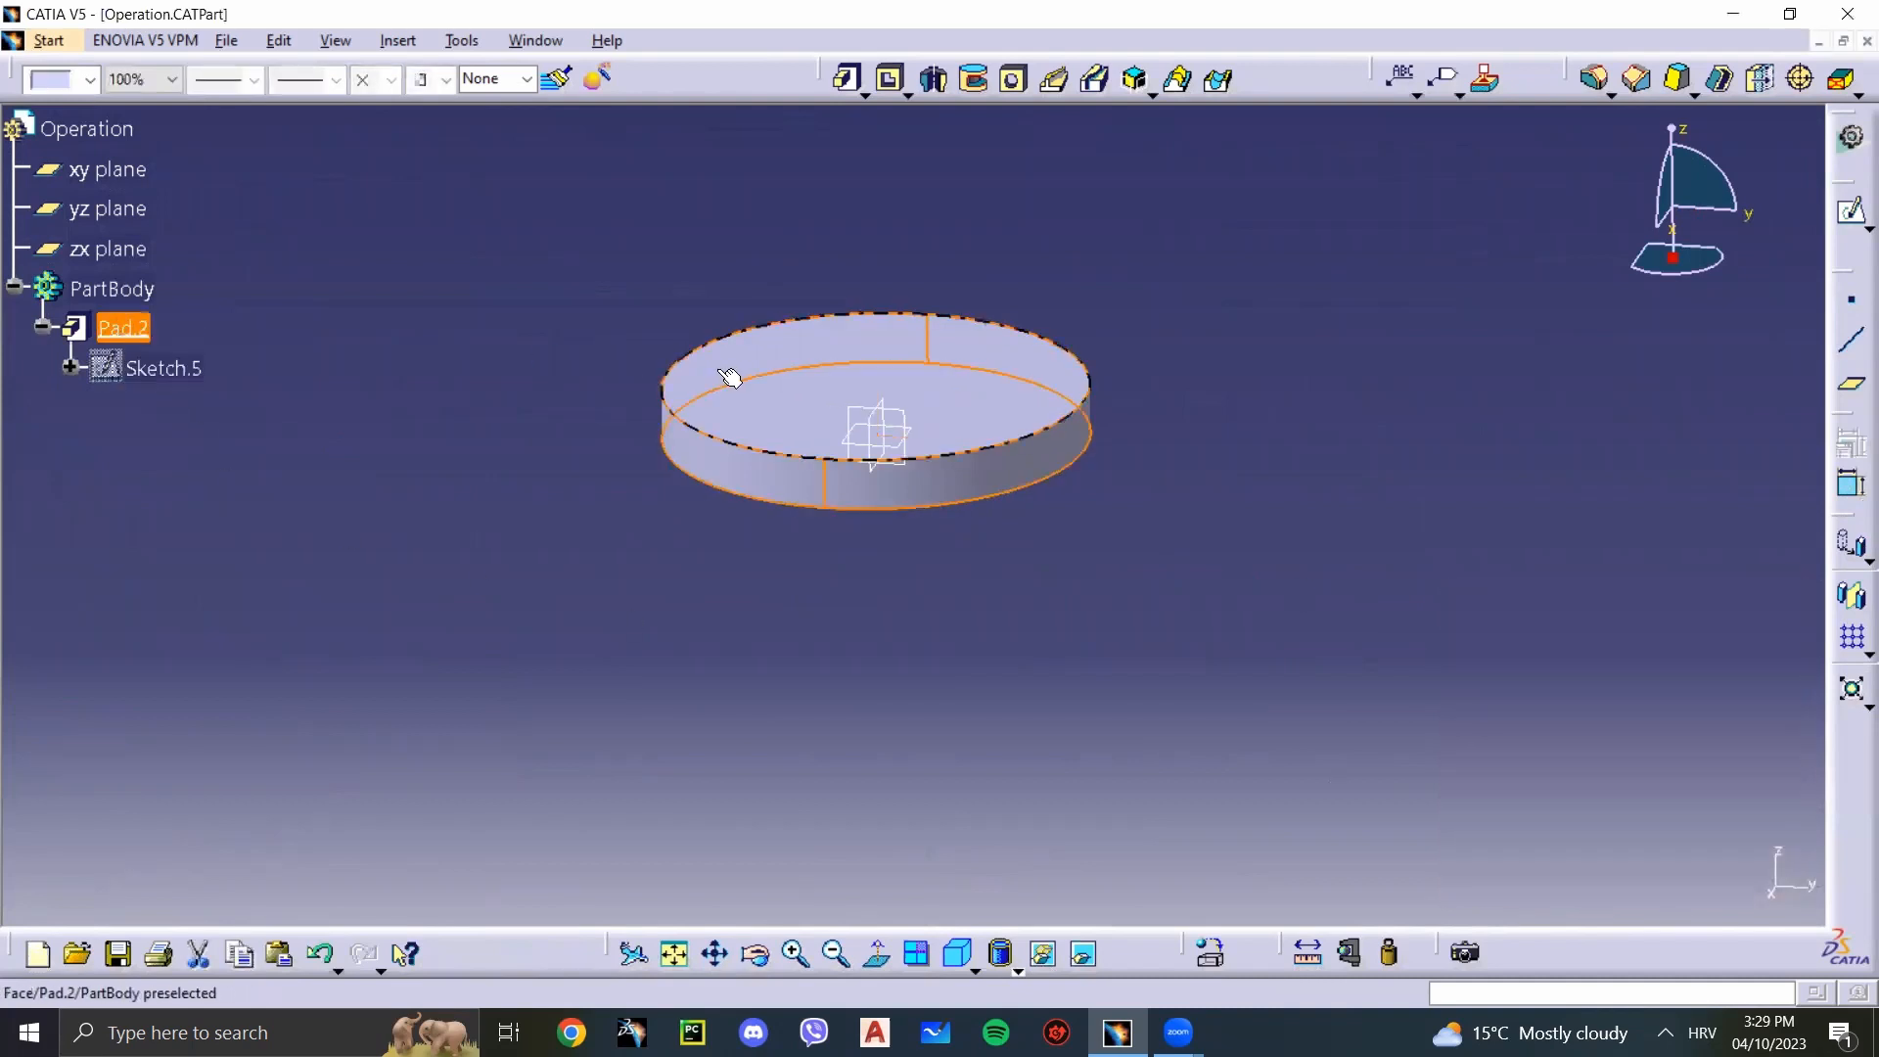
{"action": "left_click", "coordinate": [1850, 210]}
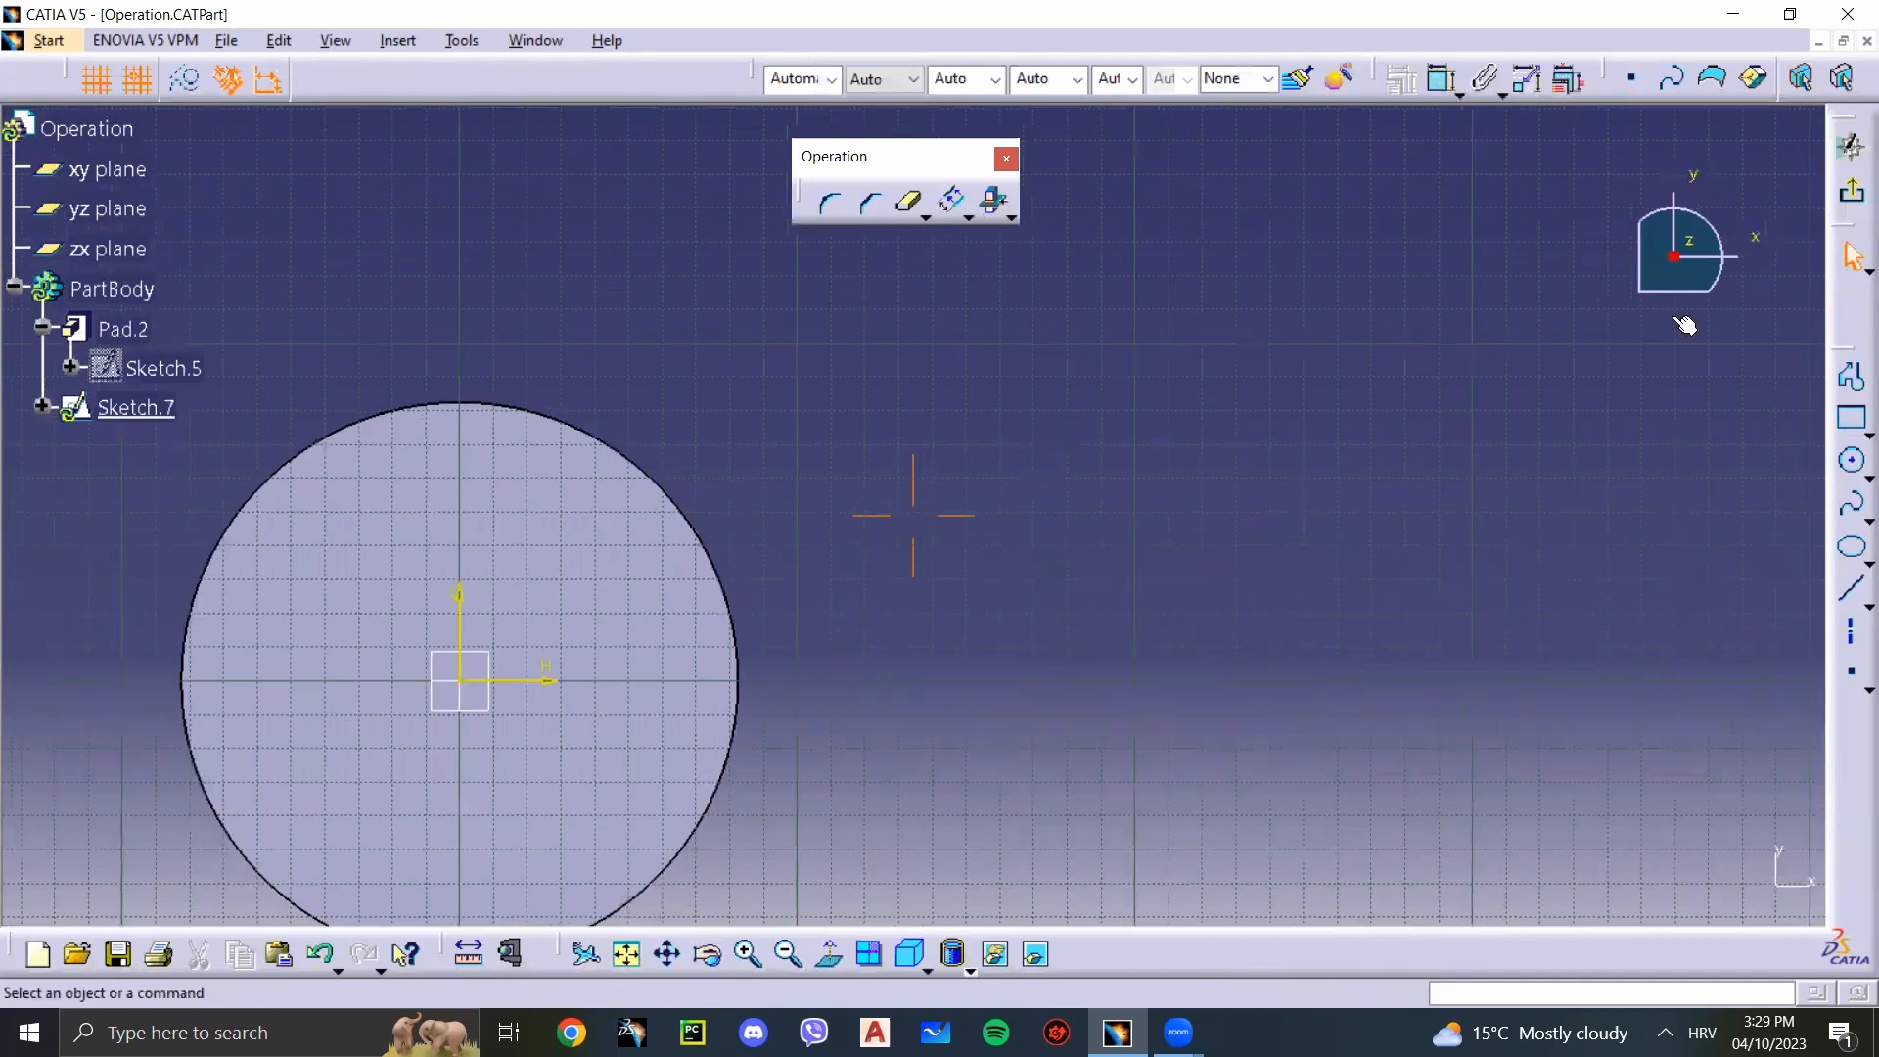
{"action": "left_click", "coordinate": [1851, 462]}
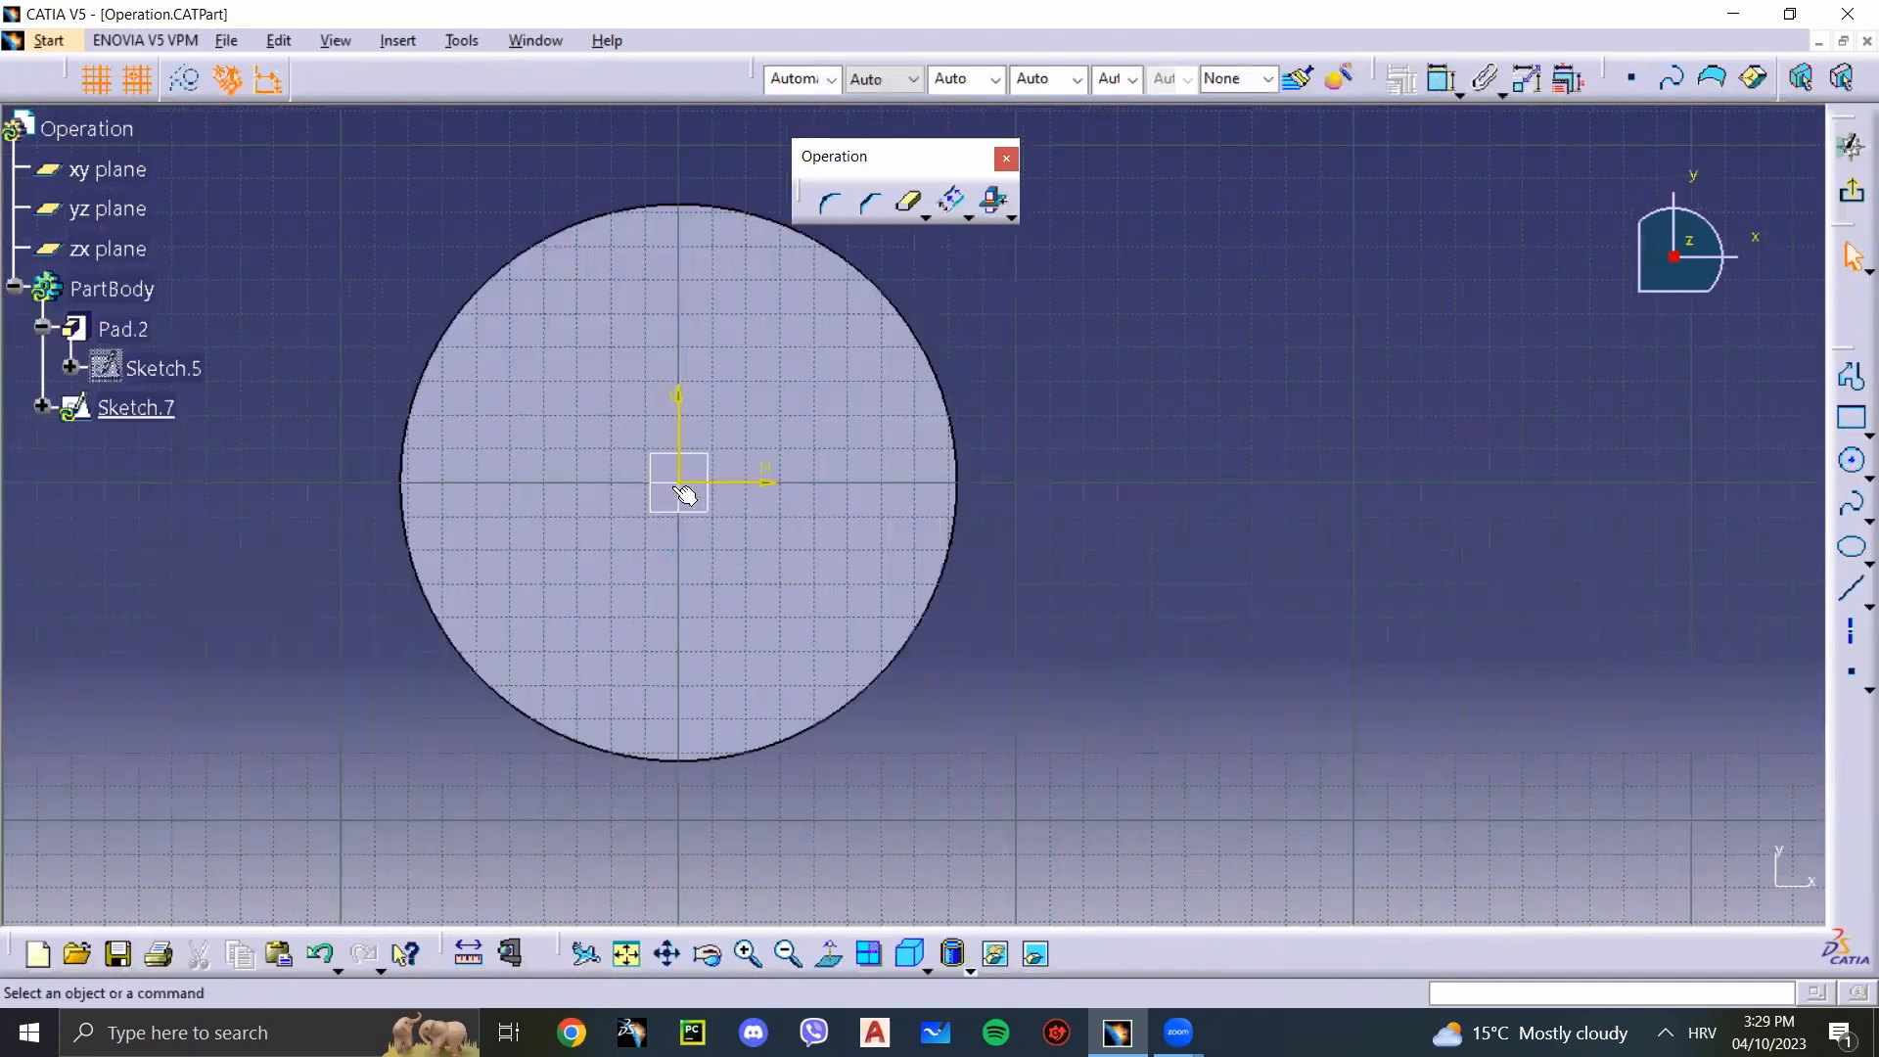
{"action": "left_click", "coordinate": [678, 483]}
{"action": "left_click", "coordinate": [847, 419]}
Step: Exit the sketch and cut the inner circle as a 20 mm deep pocket
{"action": "left_click", "coordinate": [1851, 192]}
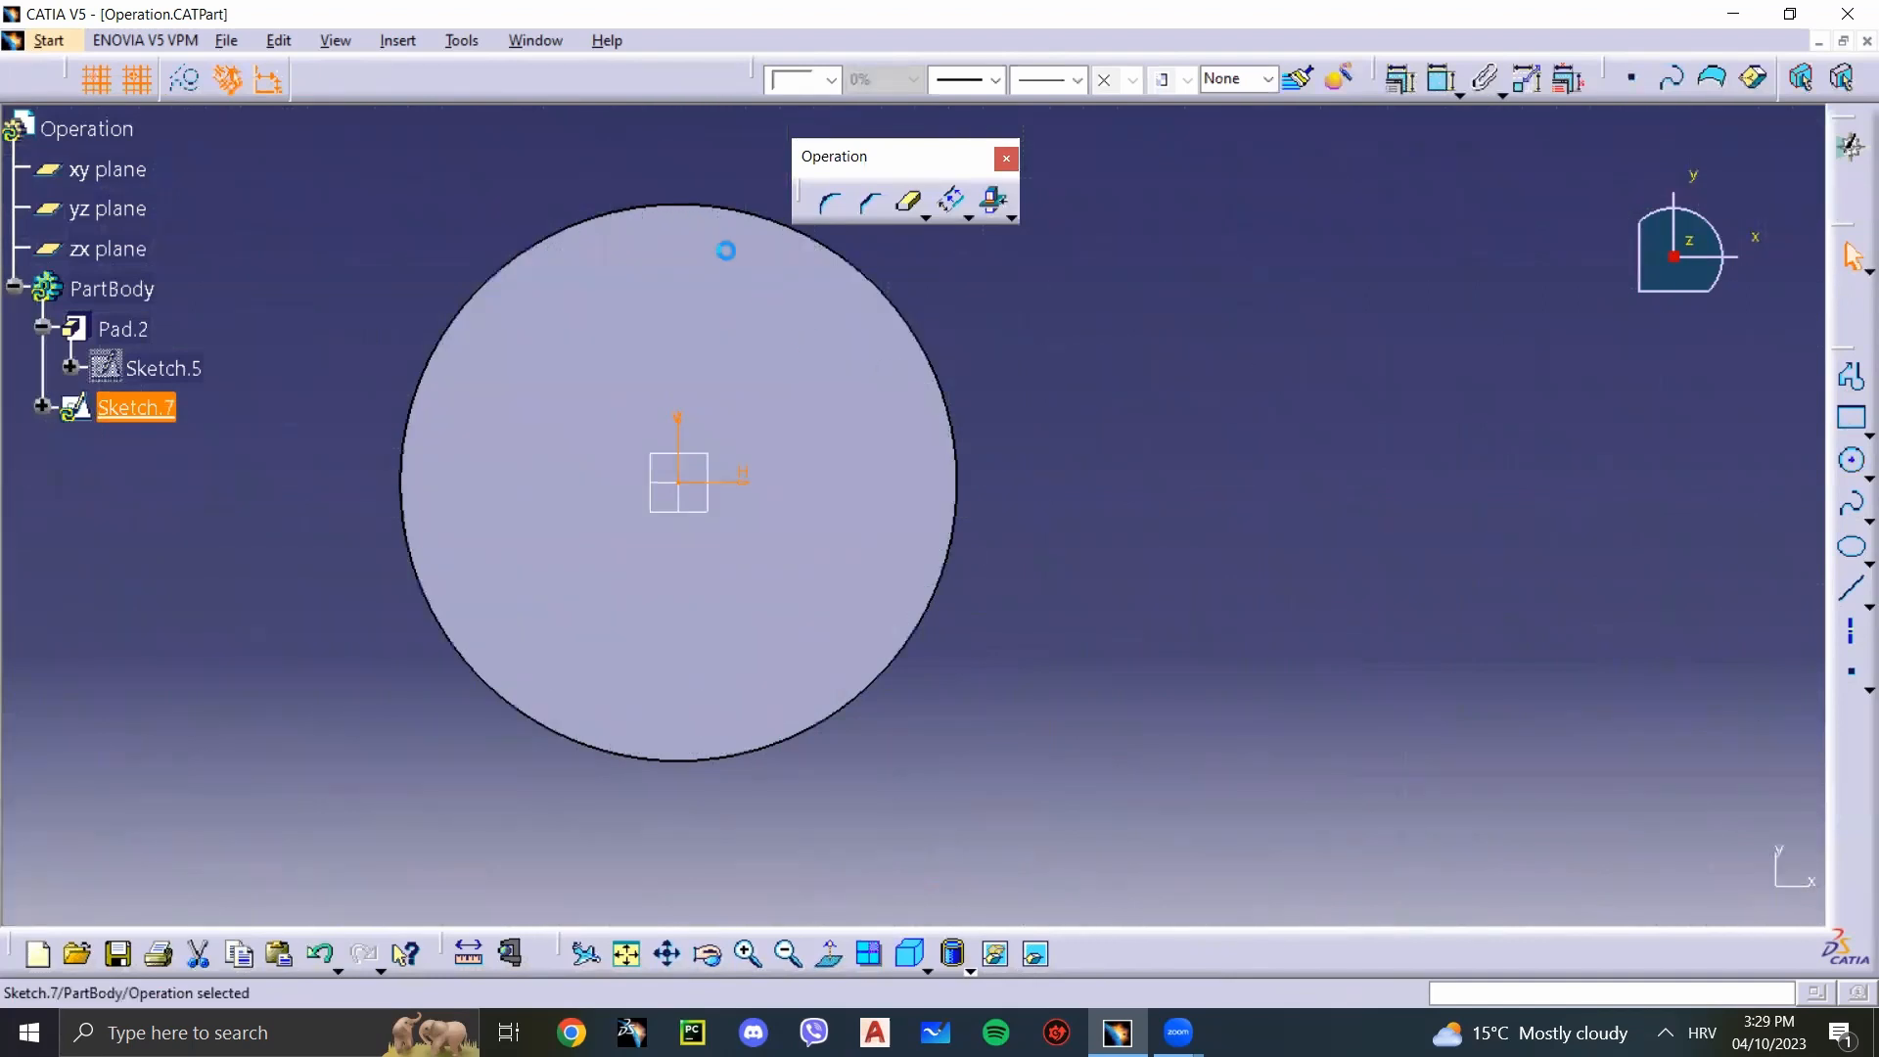
{"action": "left_click", "coordinate": [890, 78]}
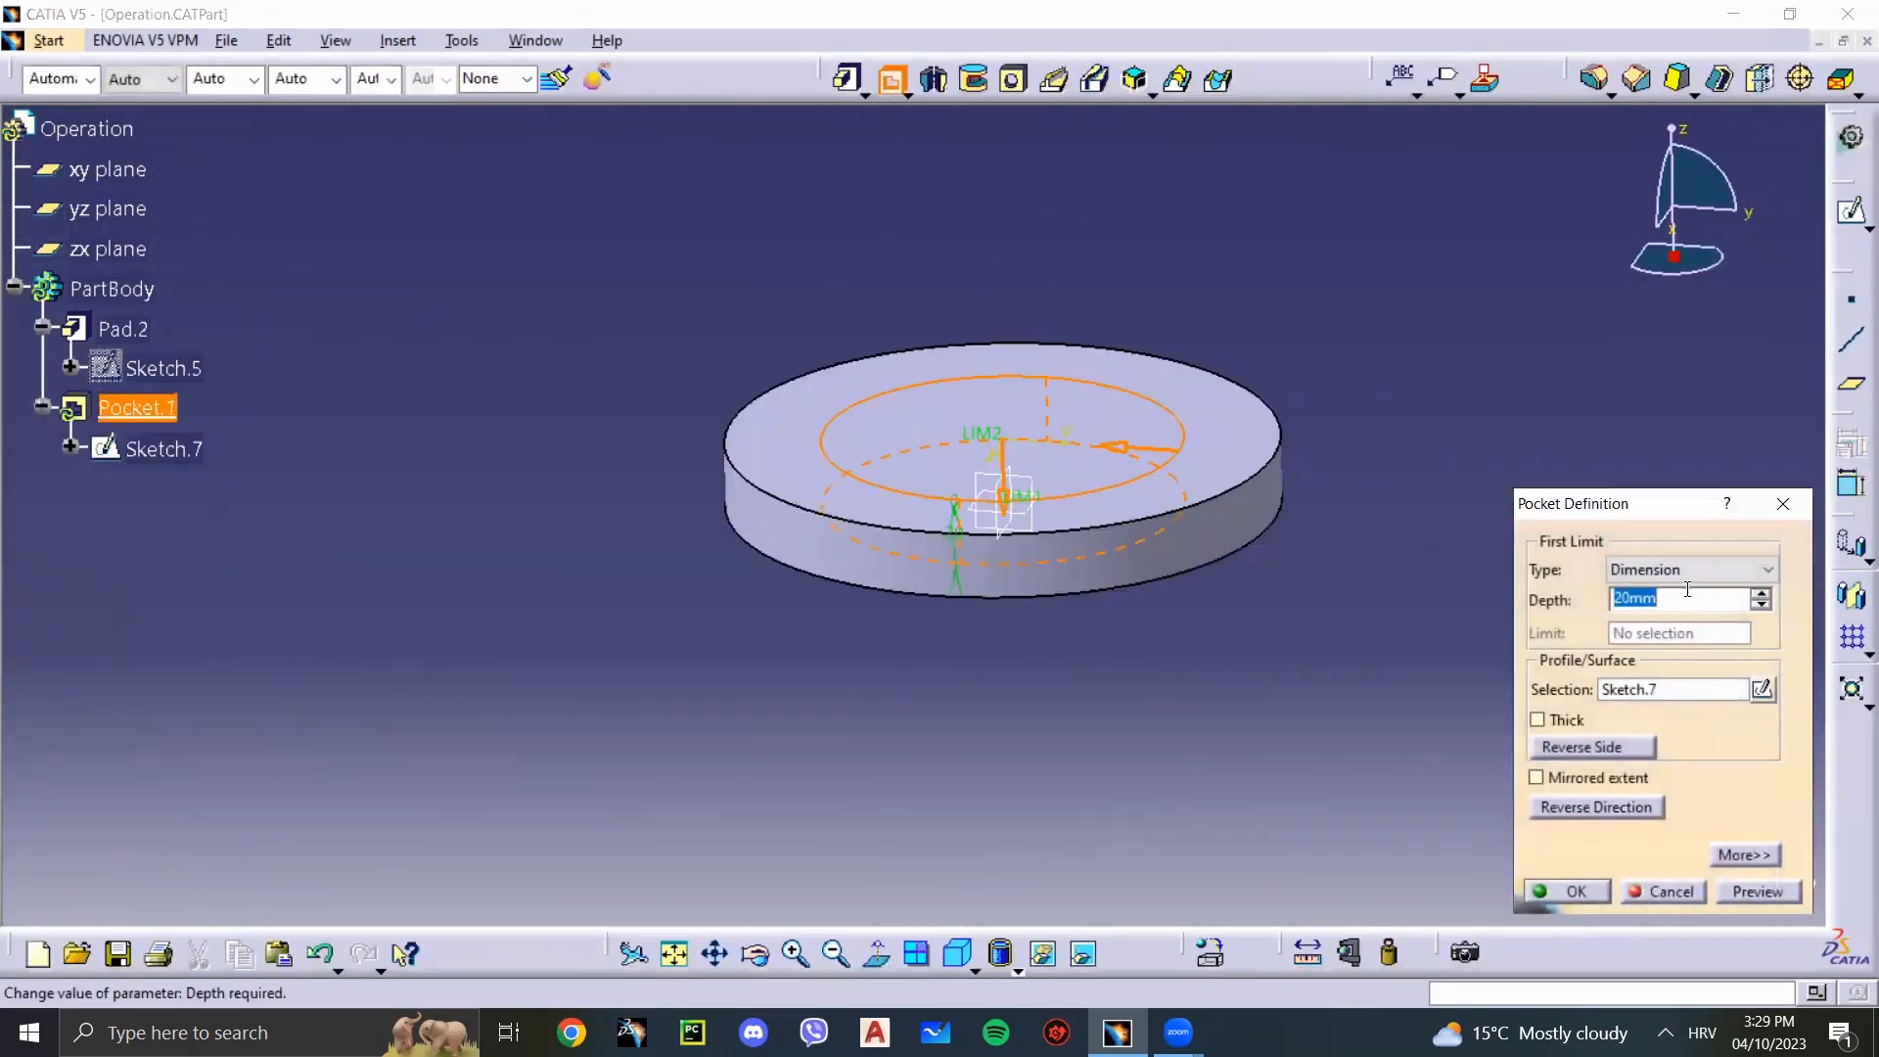
{"action": "left_click", "coordinate": [1566, 891]}
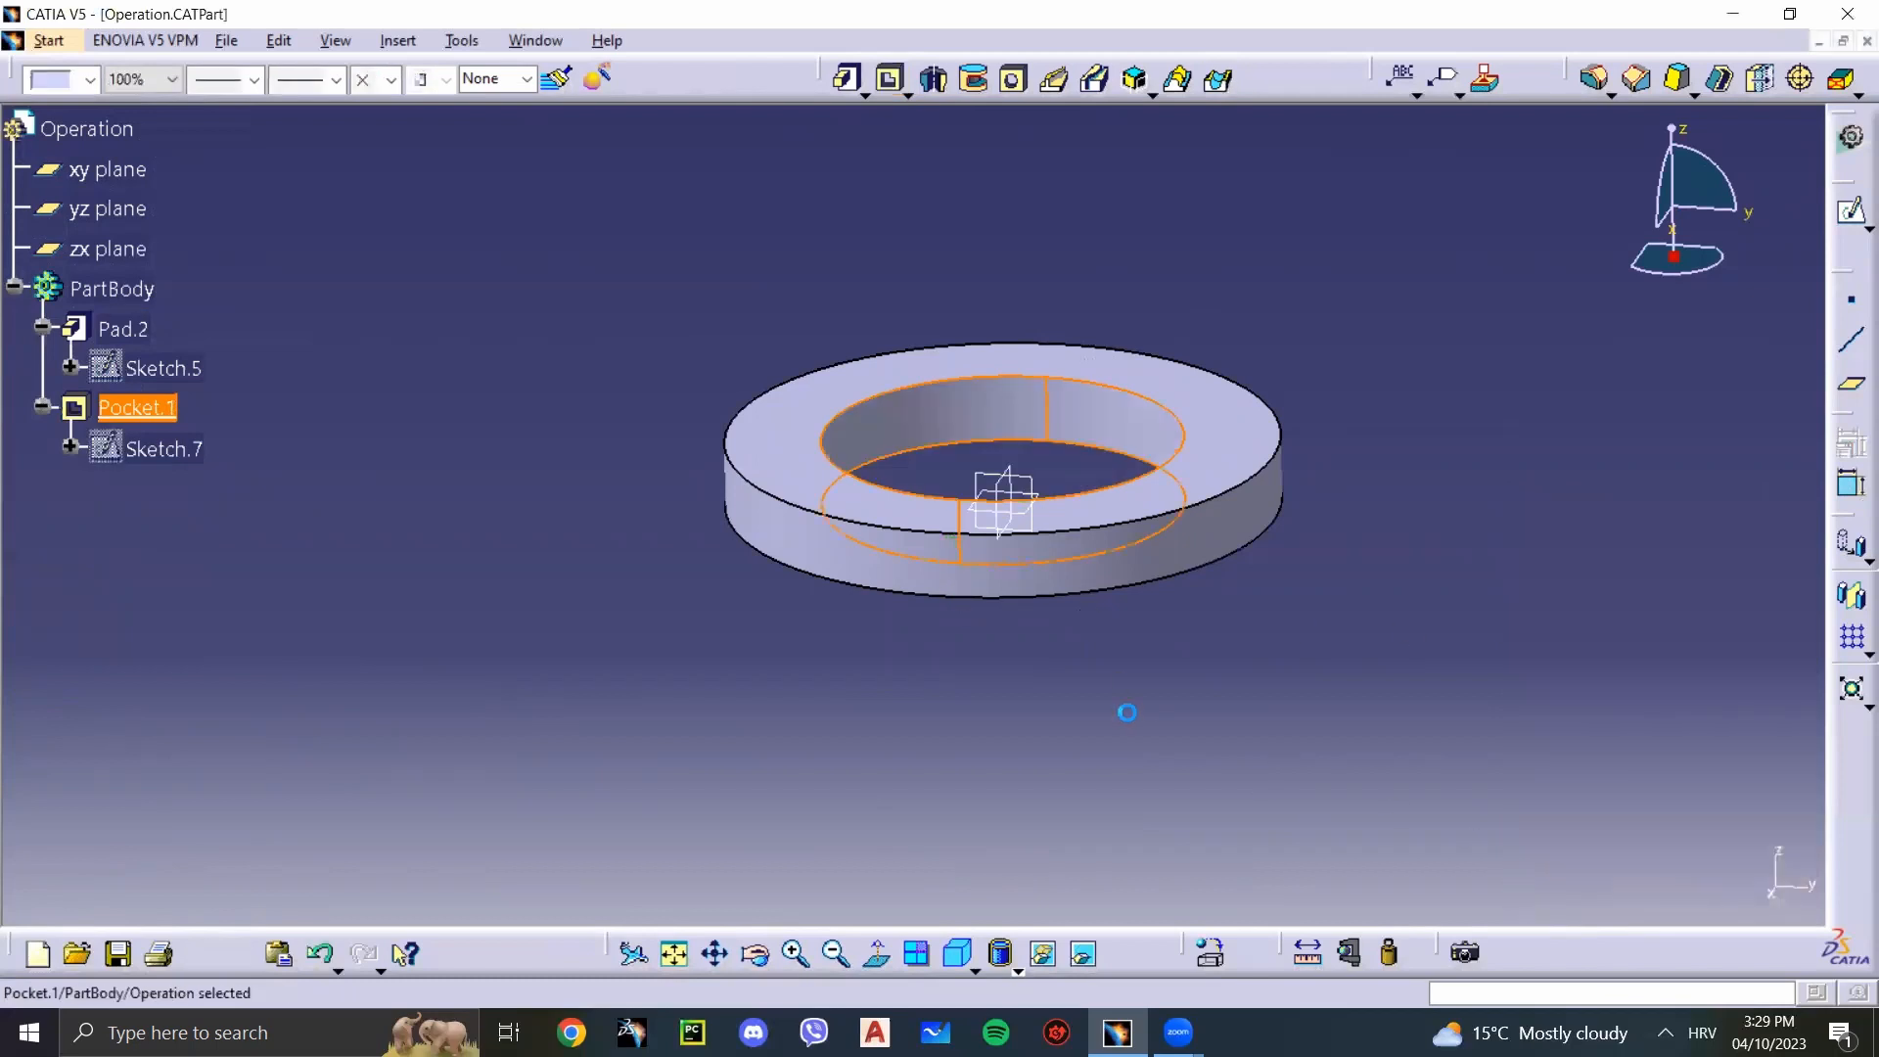
Step: Start a sketch on the yz plane and project the pad's outer cylindrical face with Project 3D Elements
{"action": "left_click", "coordinate": [1034, 489]}
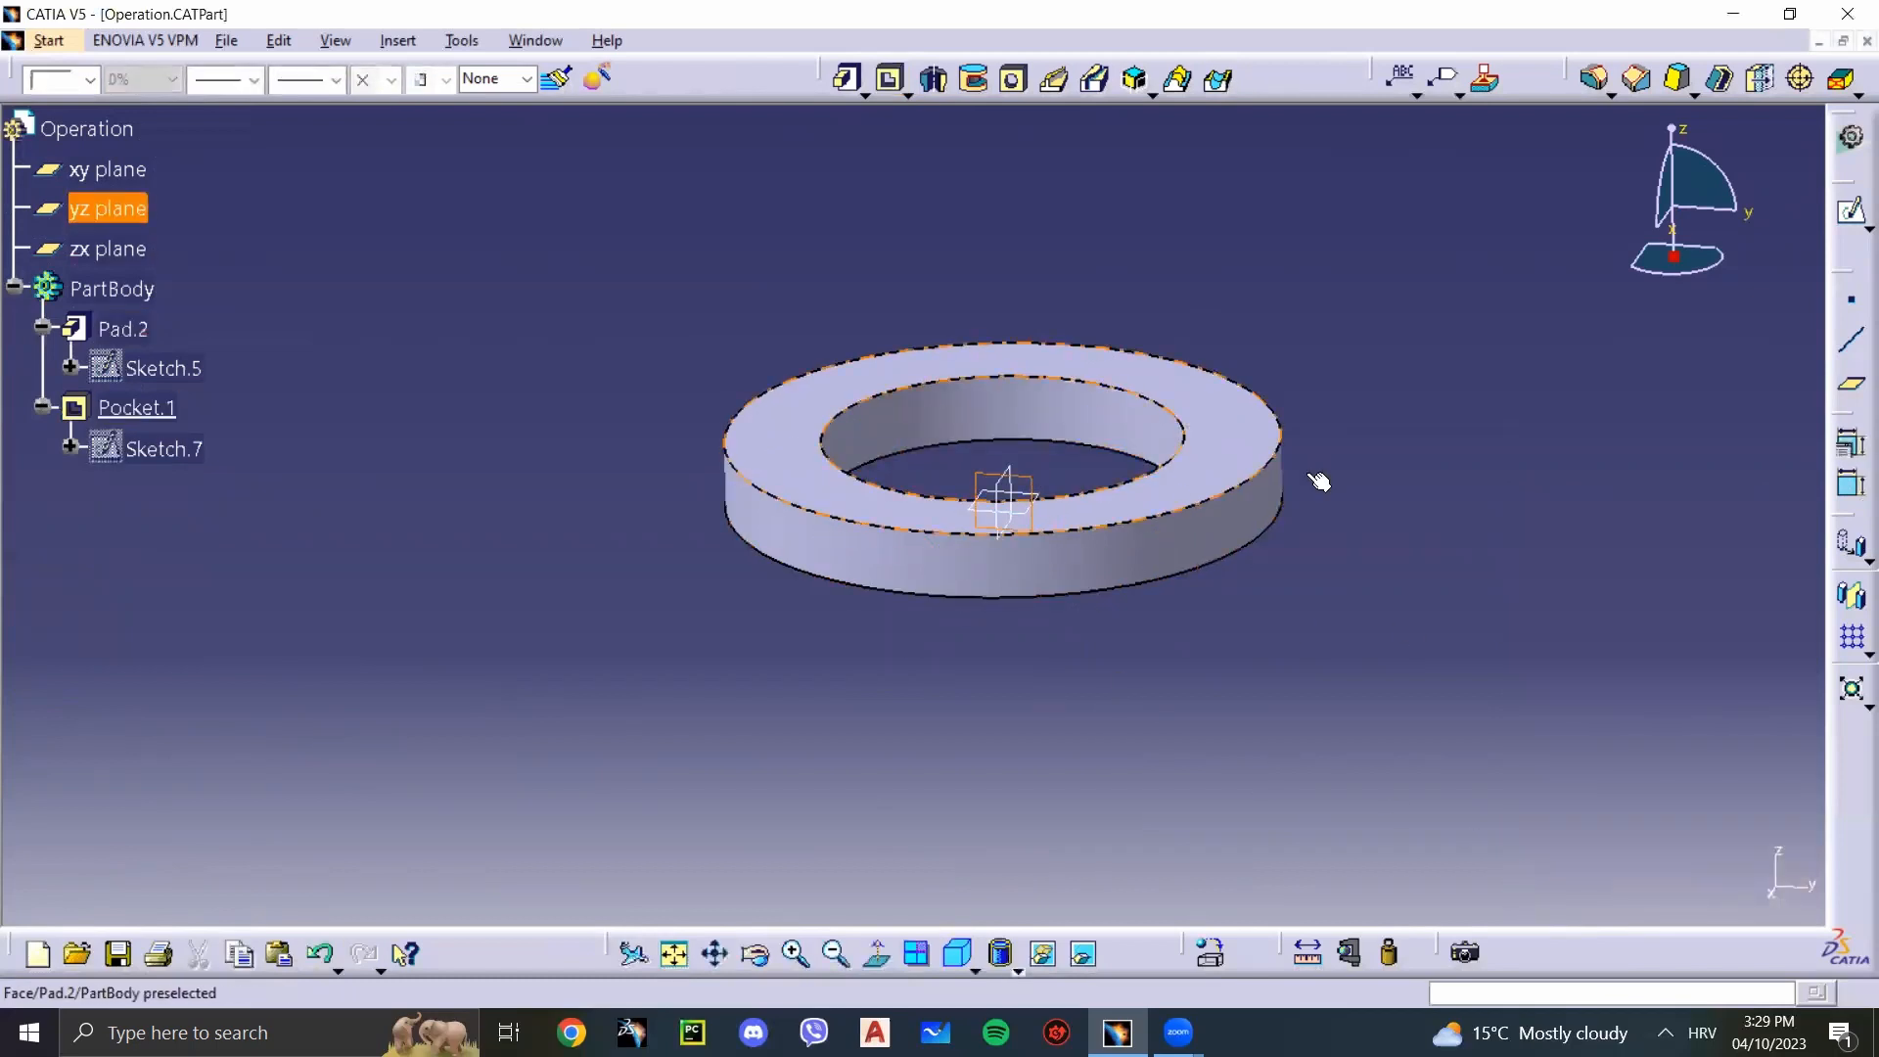
{"action": "left_click", "coordinate": [1851, 209]}
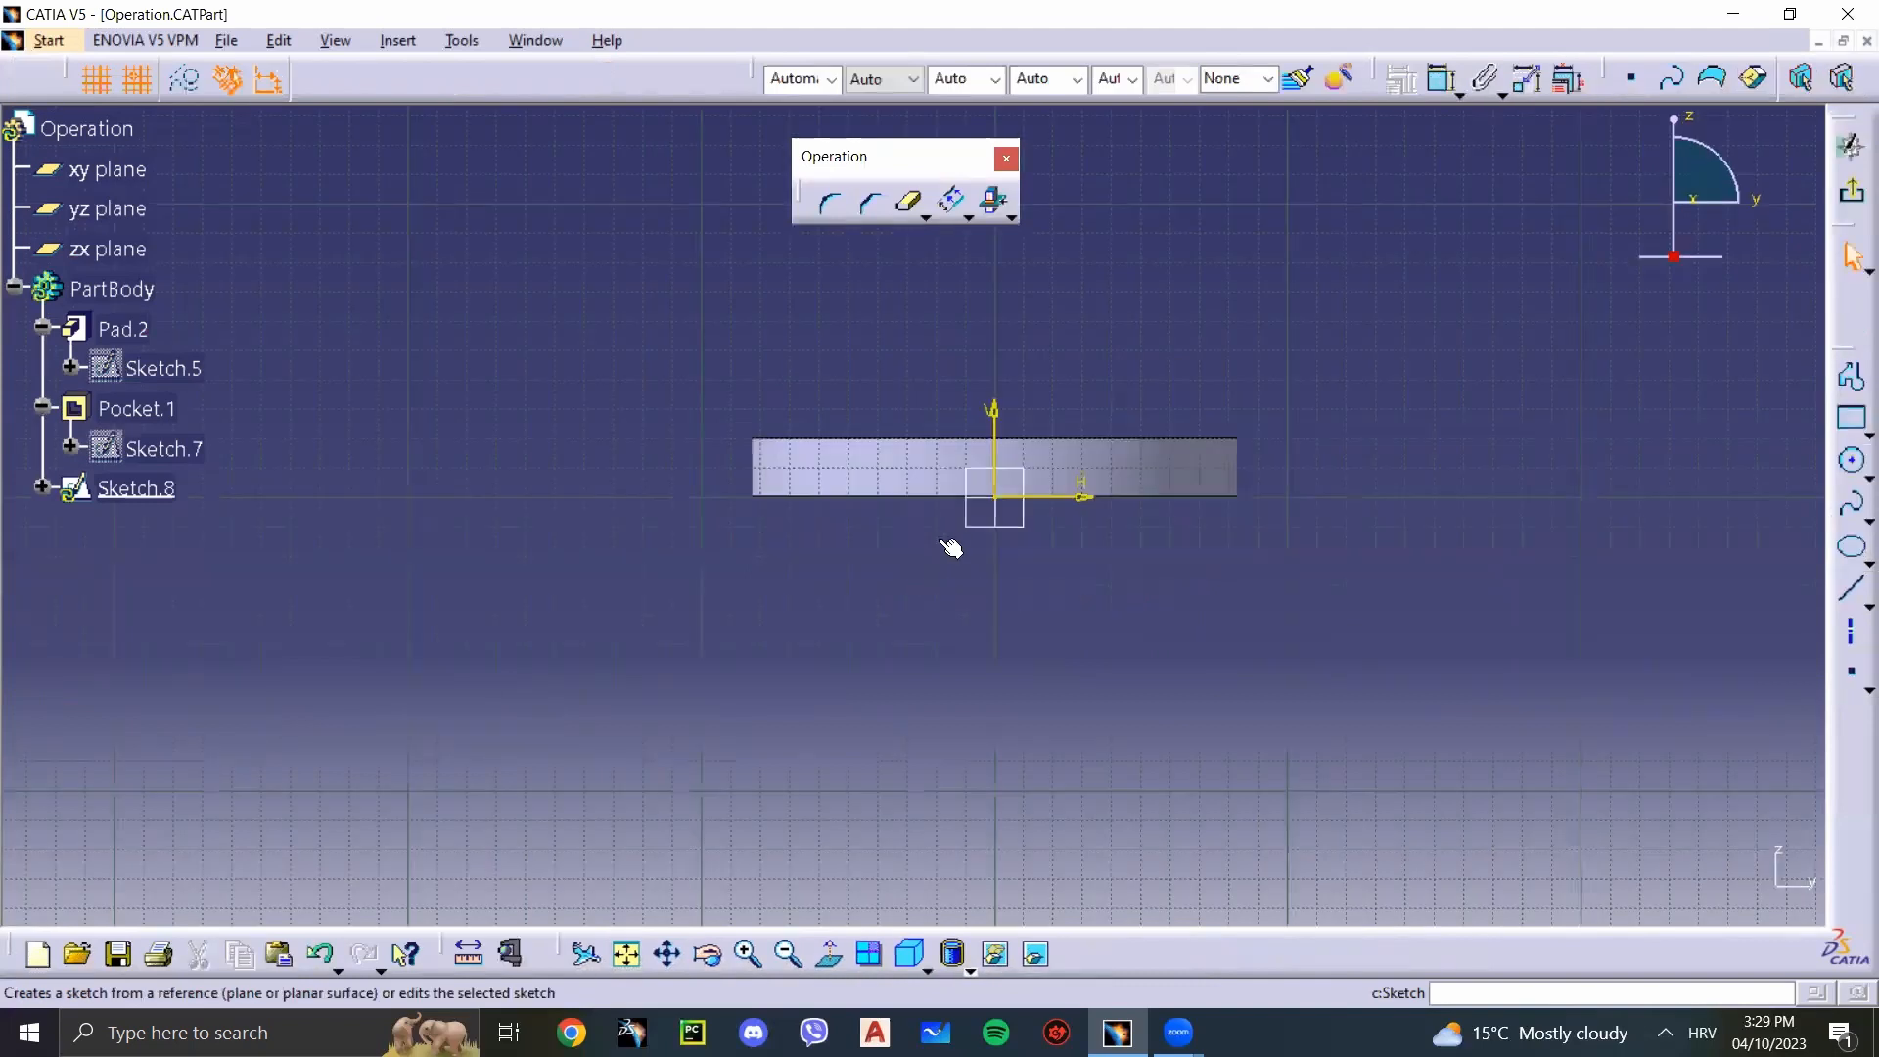
{"action": "left_click", "coordinate": [997, 206]}
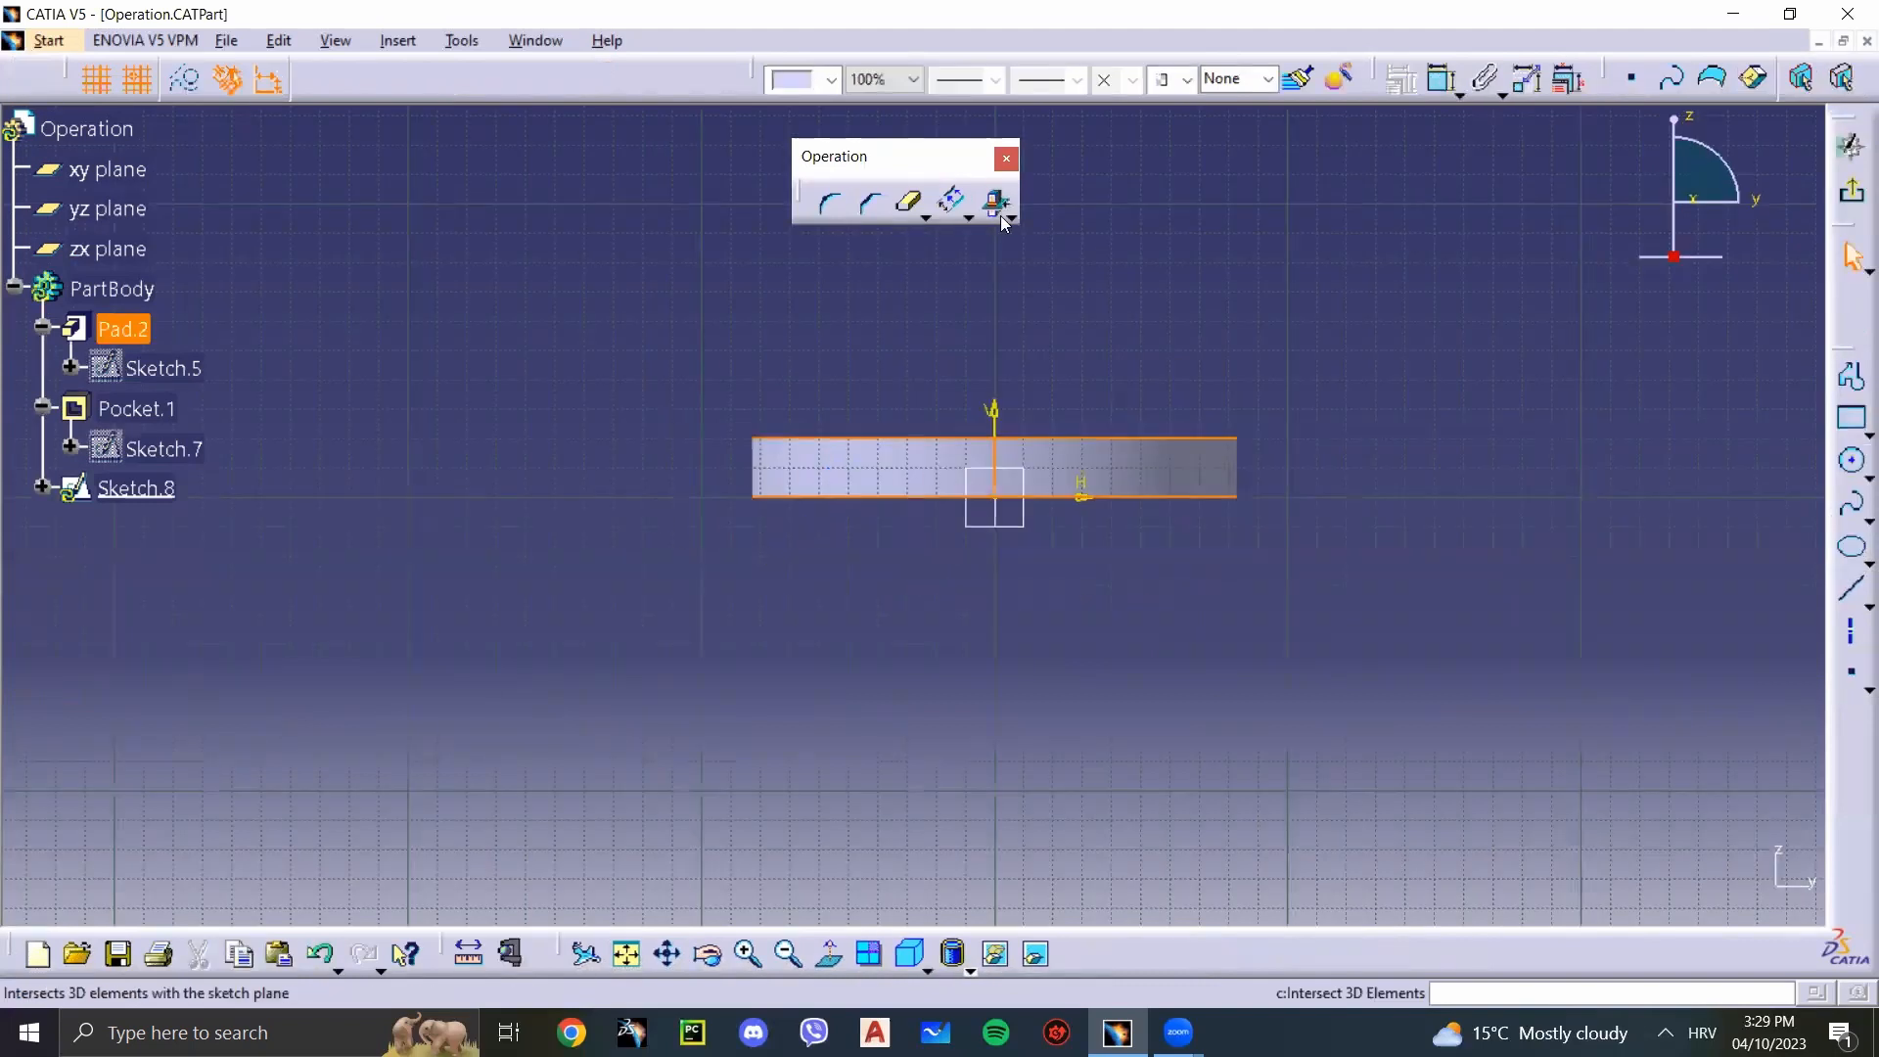
{"action": "left_click", "coordinate": [1009, 217]}
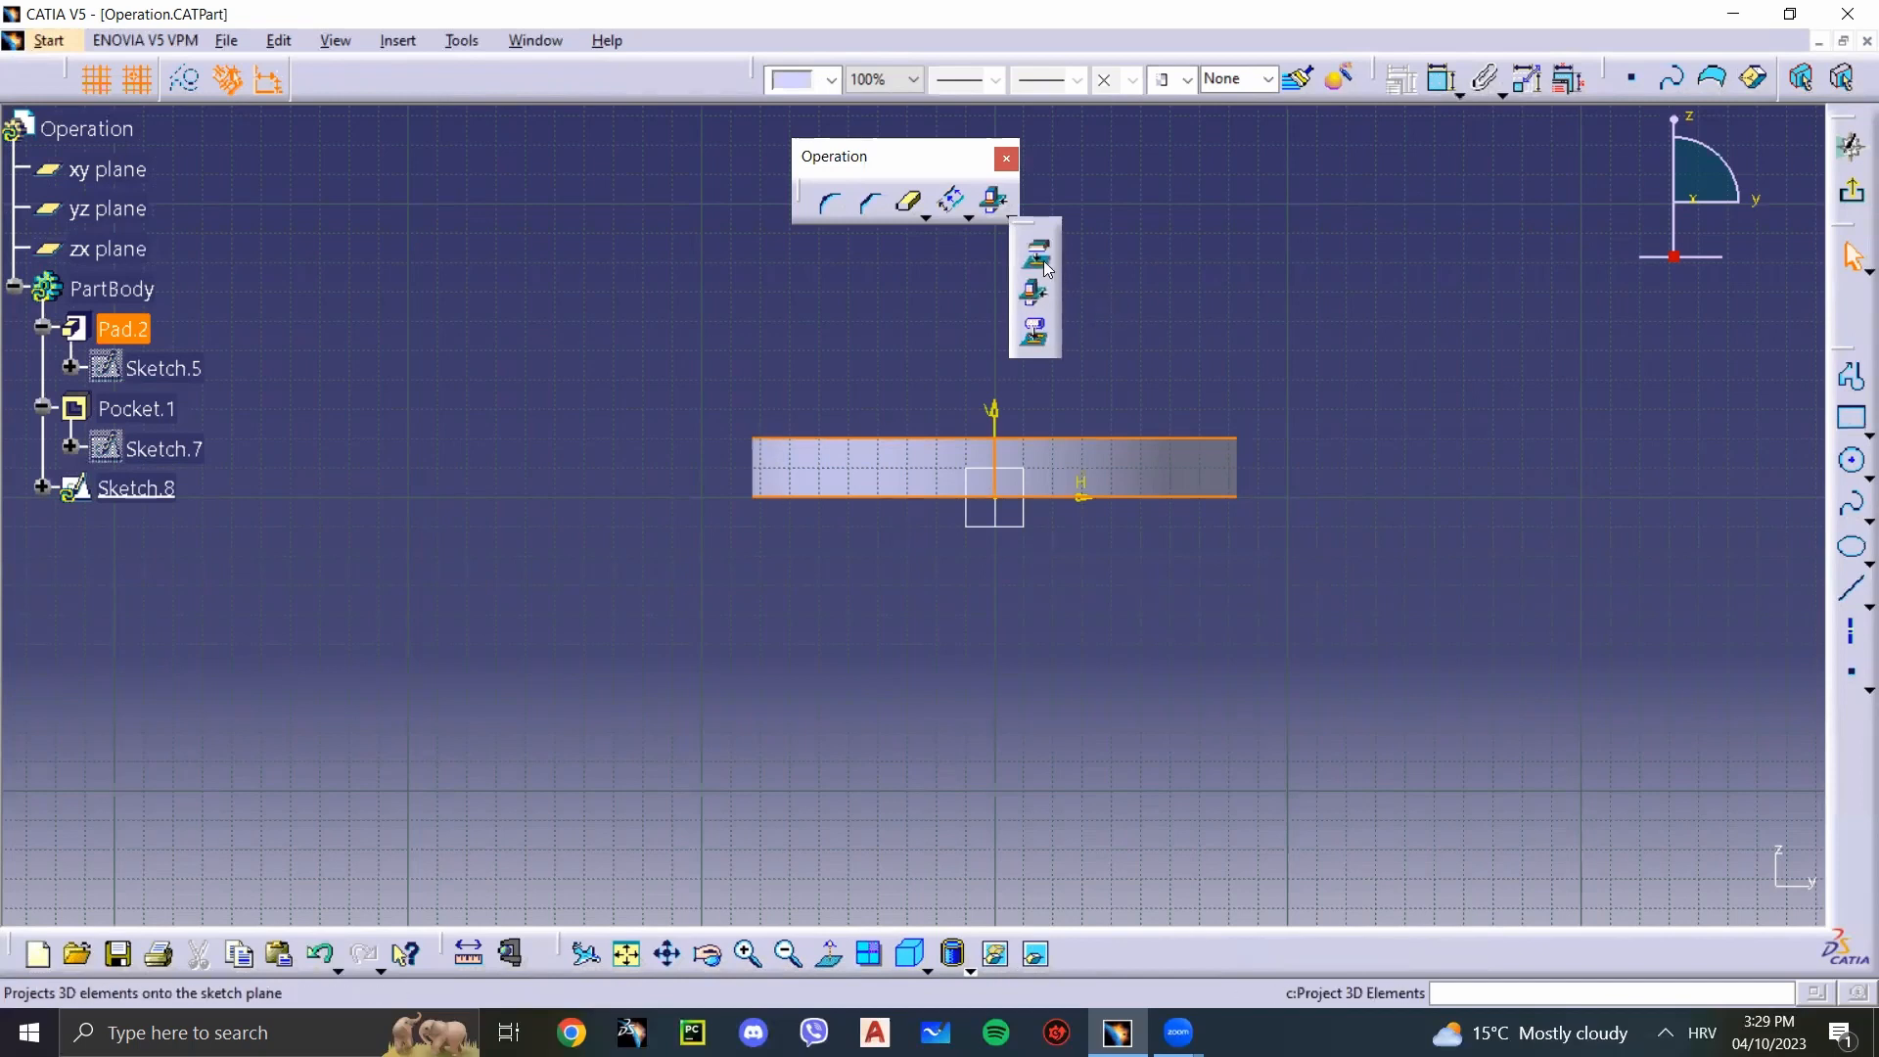
{"action": "left_click", "coordinate": [1039, 256]}
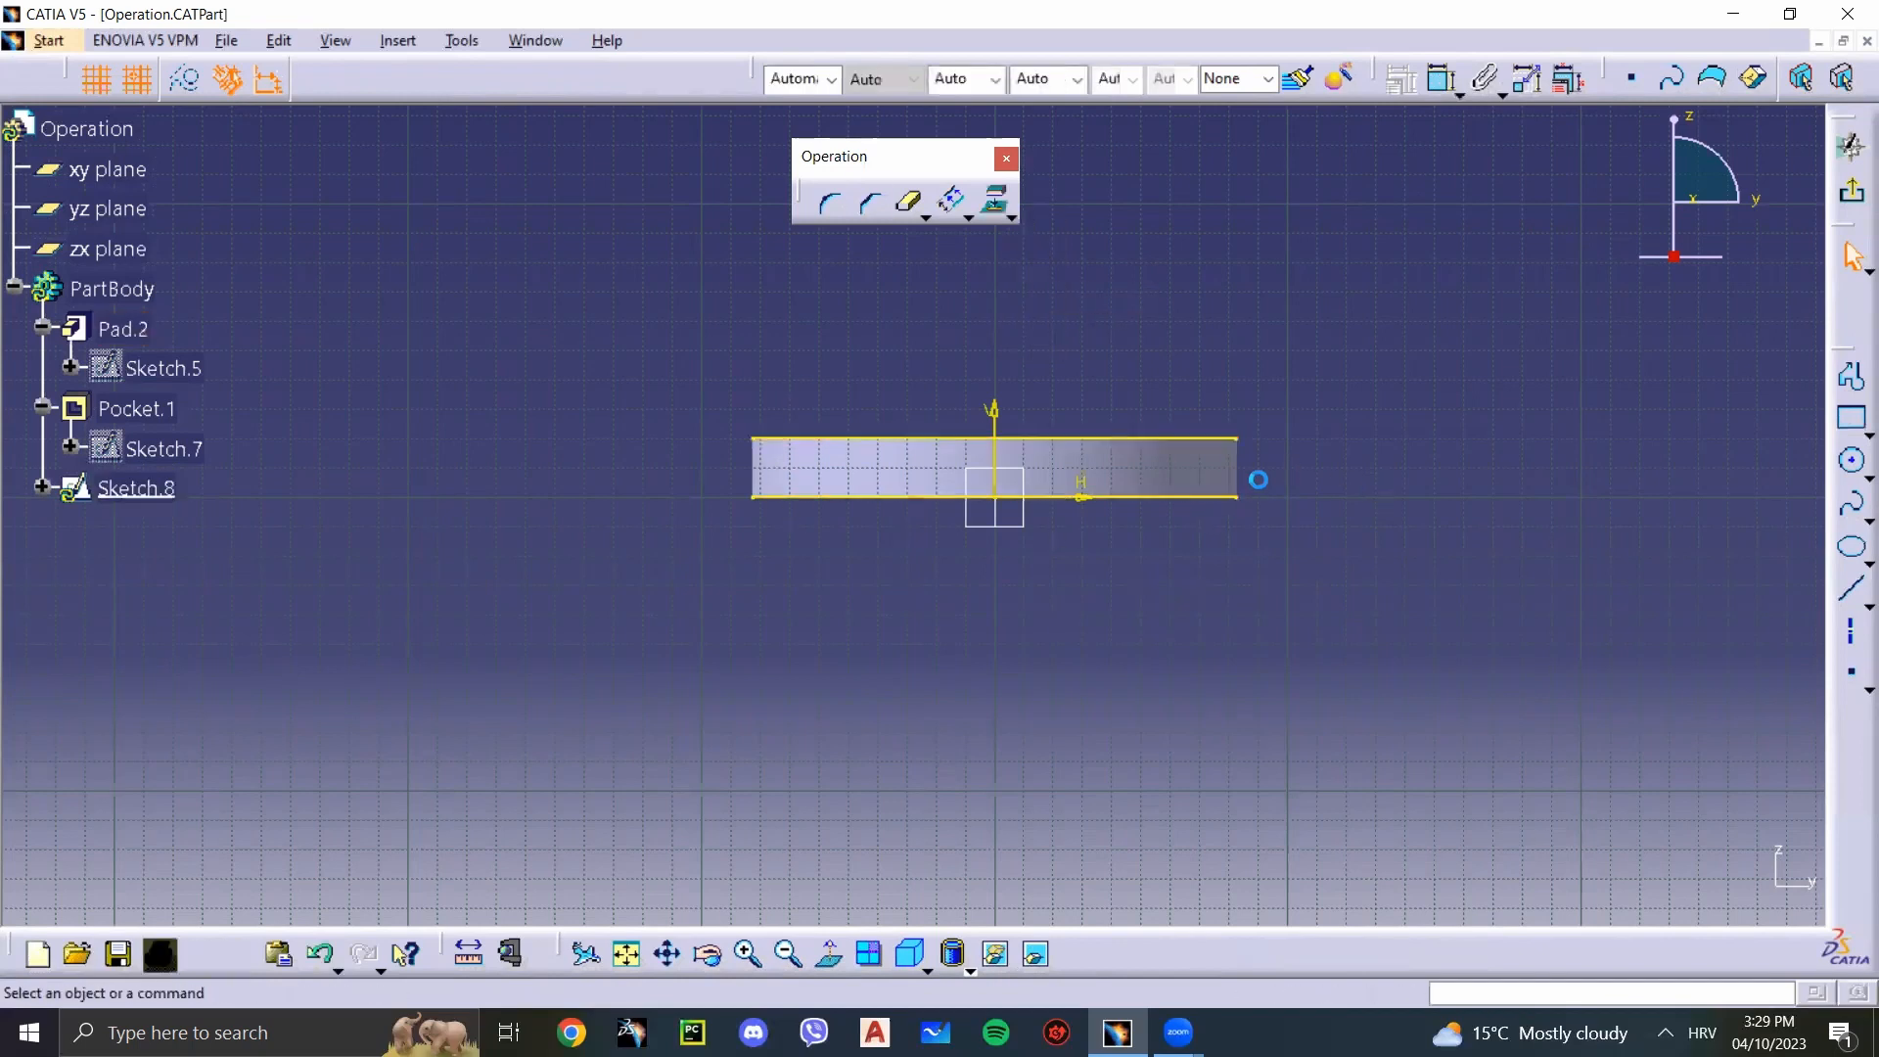
Step: Project the silhouette edges of the pad's outer cylindrical face onto the sketch plane with Project 3D Silhouette Edges
{"action": "left_click", "coordinate": [1012, 221]}
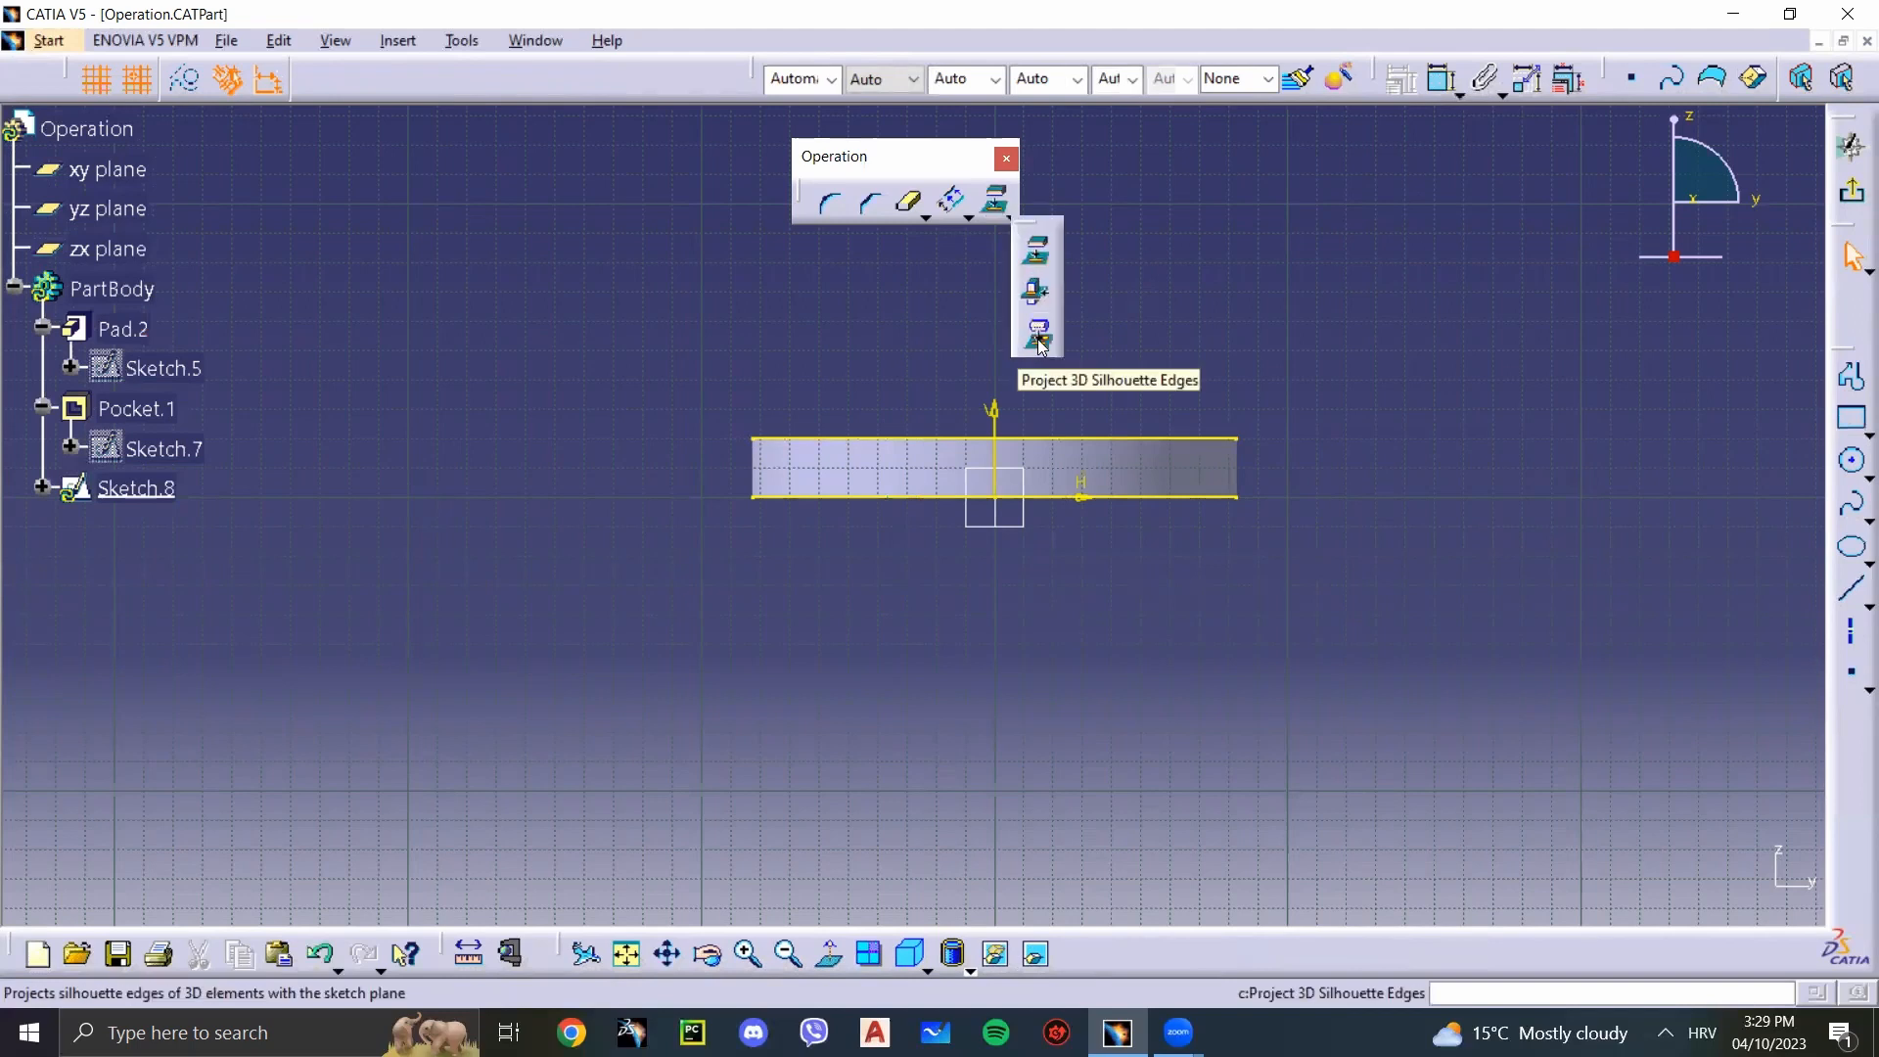
{"action": "left_click", "coordinate": [1039, 341]}
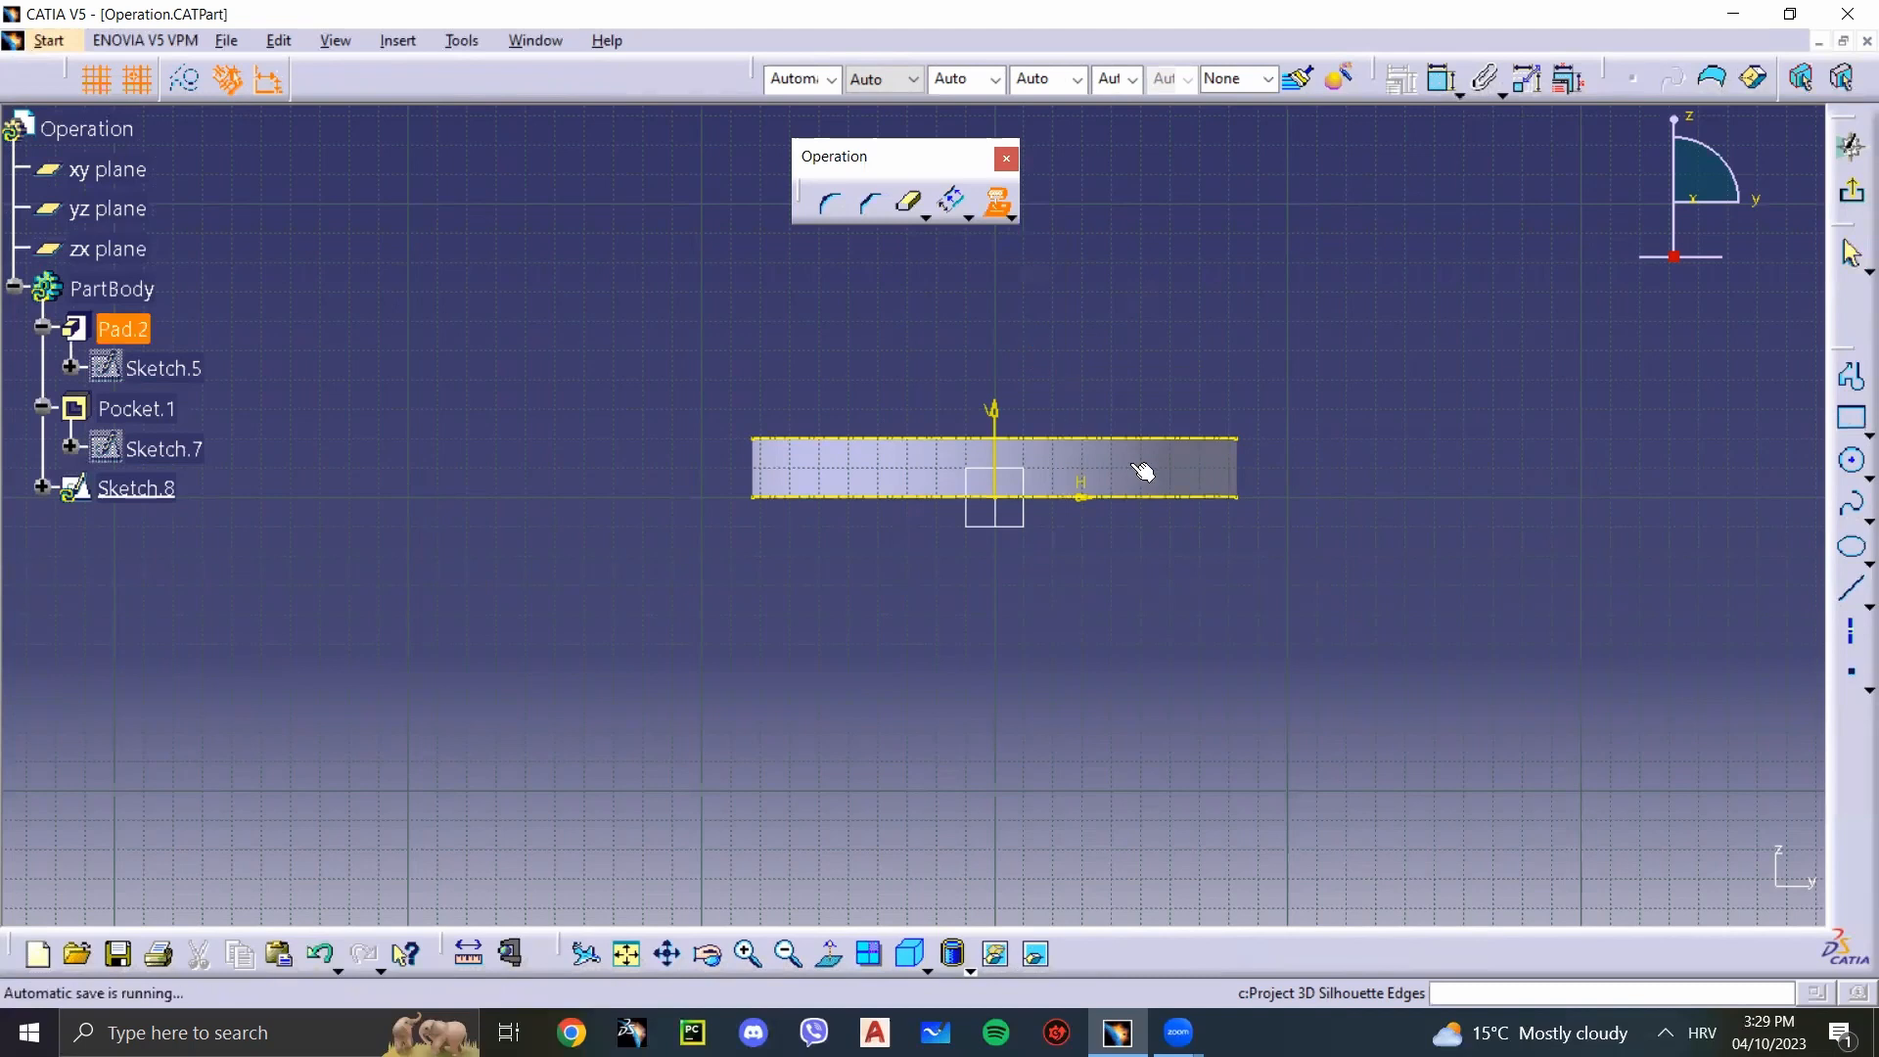
{"action": "left_click", "coordinate": [1137, 474]}
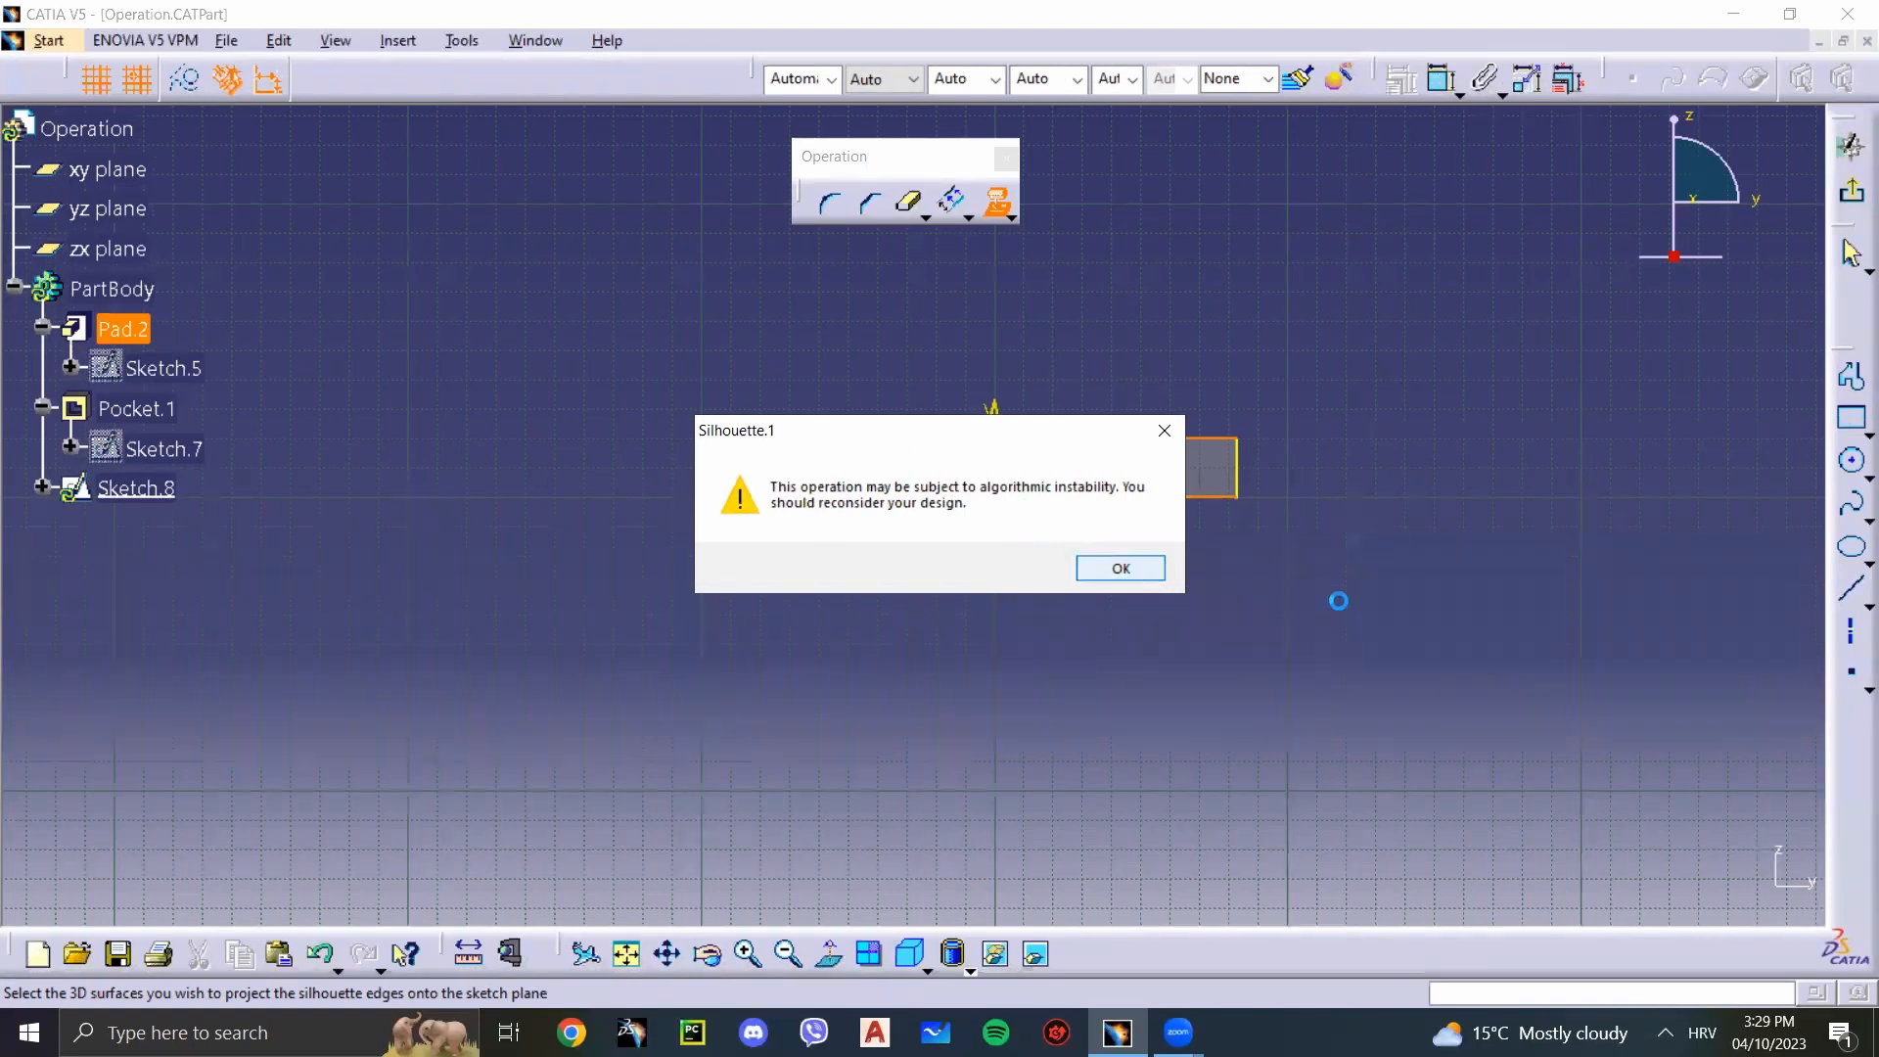
{"action": "key", "text": "Return"}
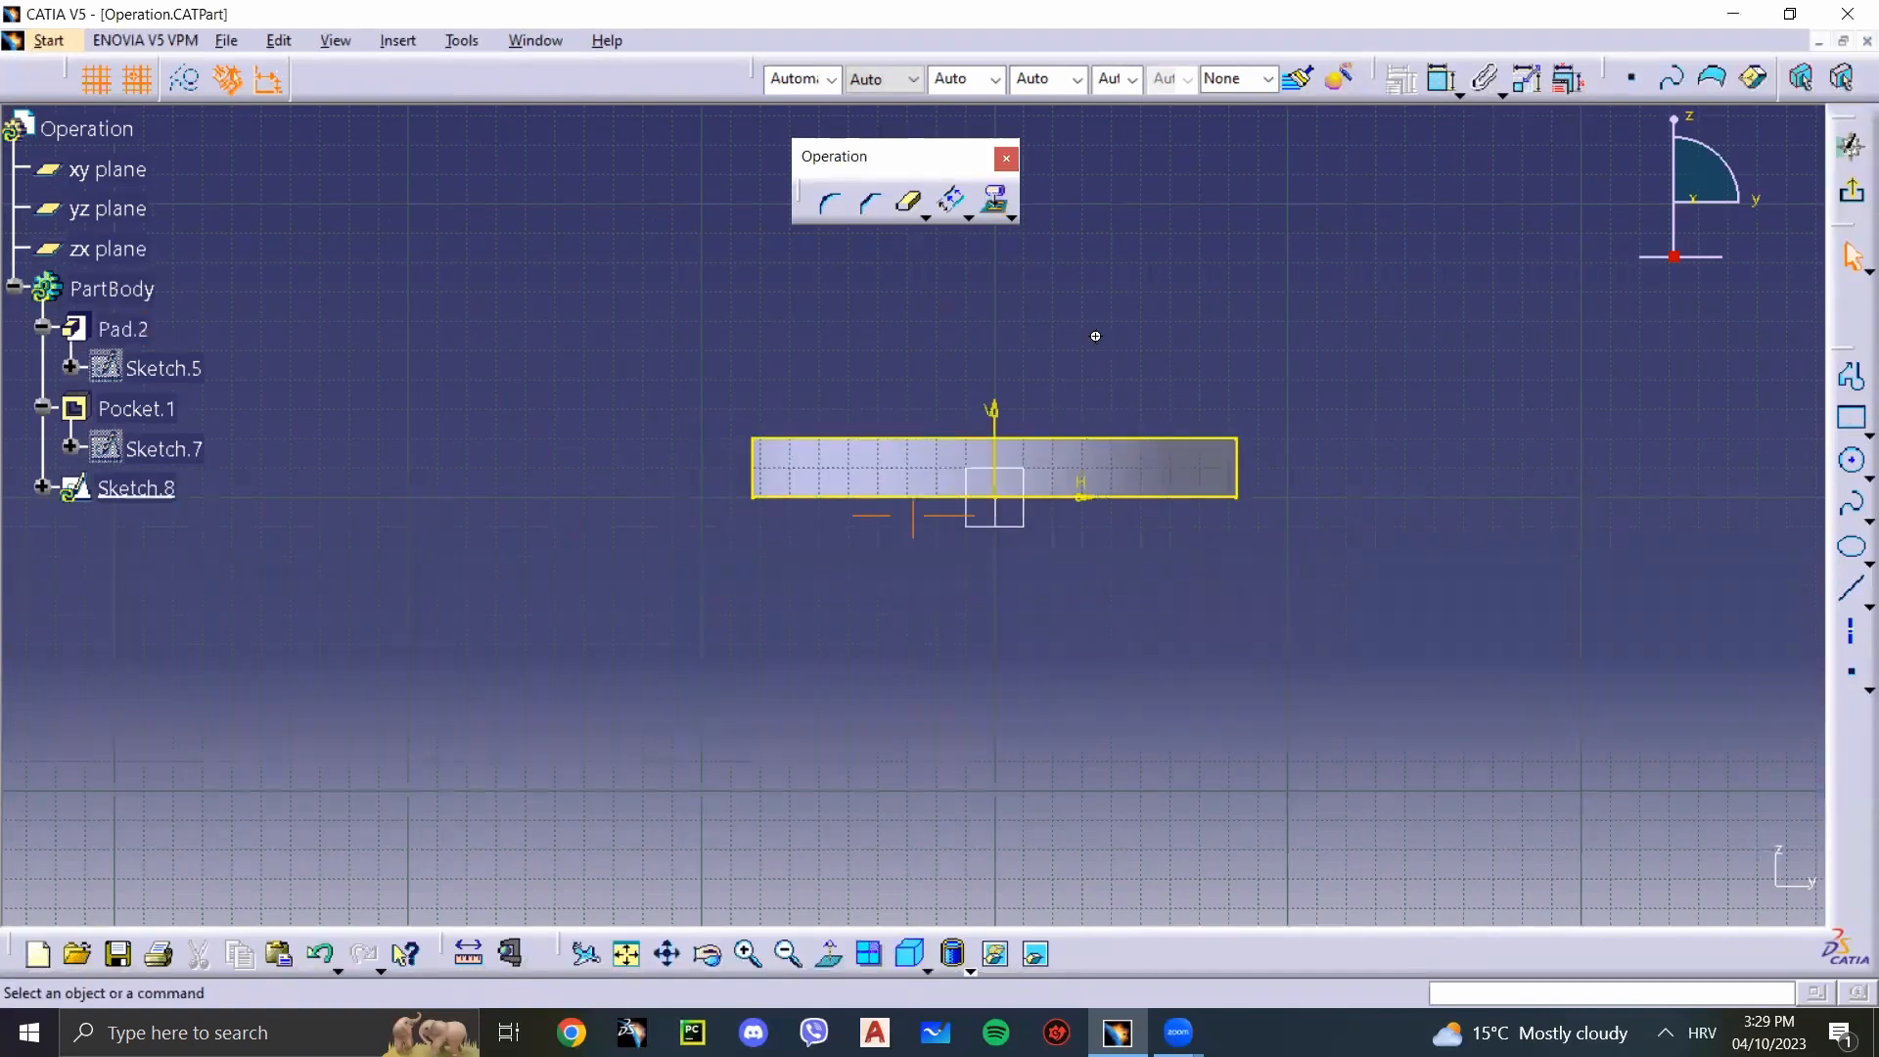
Step: Project the silhouette edges of the pocket's inner cylindrical face onto the sketch plane
{"action": "middle_click_drag", "start_coordinate": [1093, 344], "coordinate": [1113, 446]}
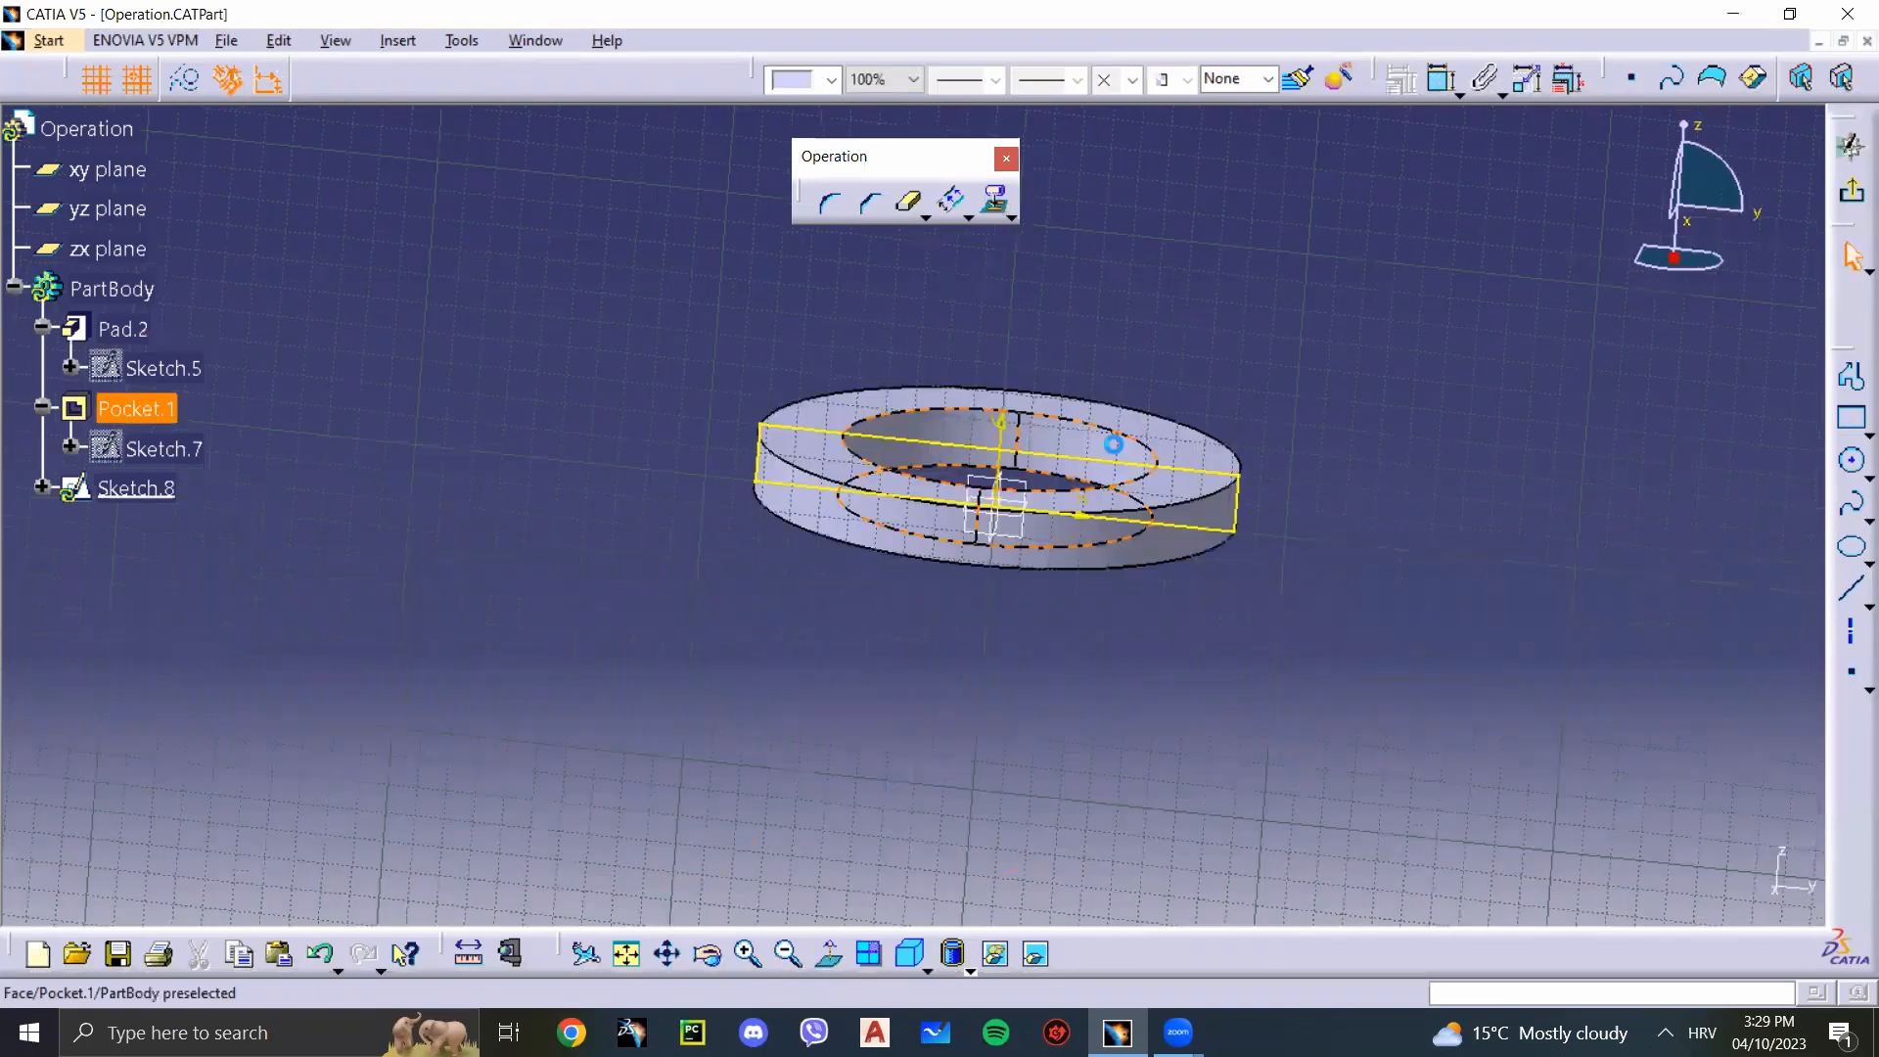
{"action": "left_click", "coordinate": [1102, 537]}
{"action": "left_click", "coordinate": [1113, 565]}
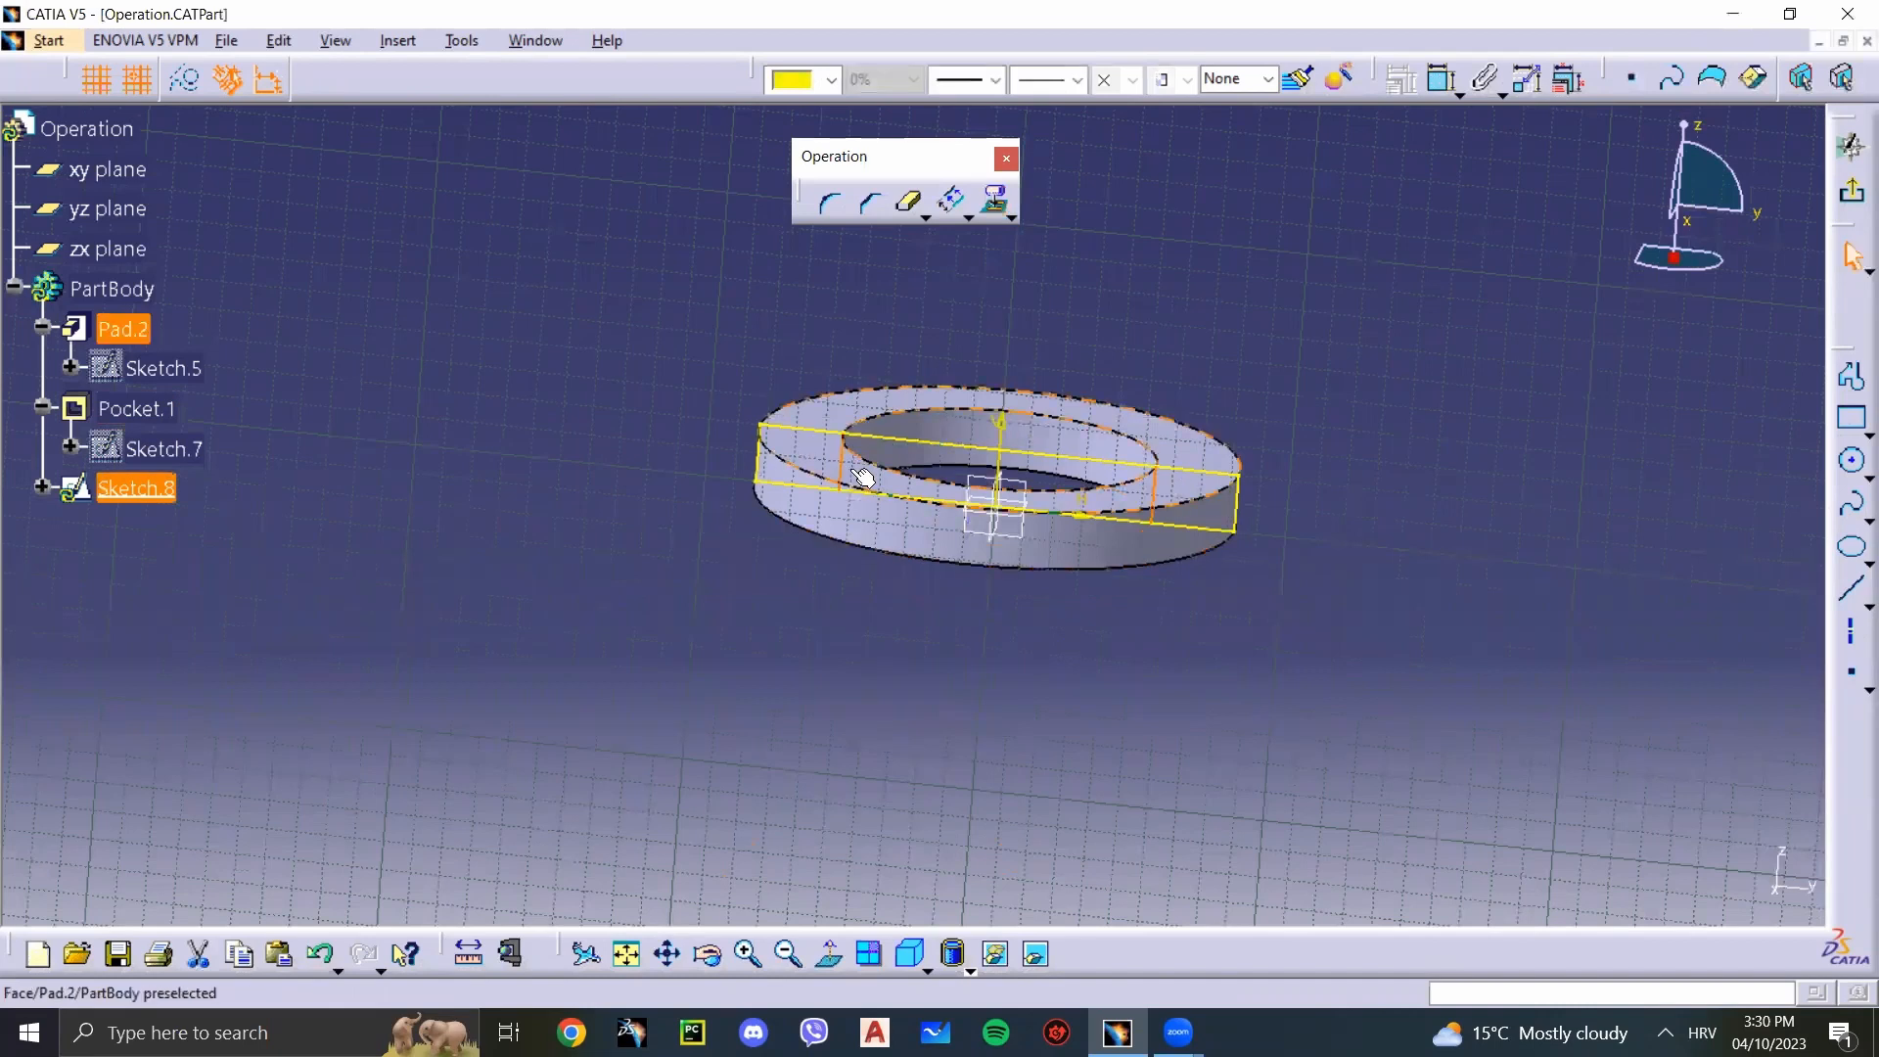
{"action": "left_click", "coordinate": [989, 683]}
{"action": "middle_click_drag", "start_coordinate": [990, 683], "coordinate": [990, 601]}
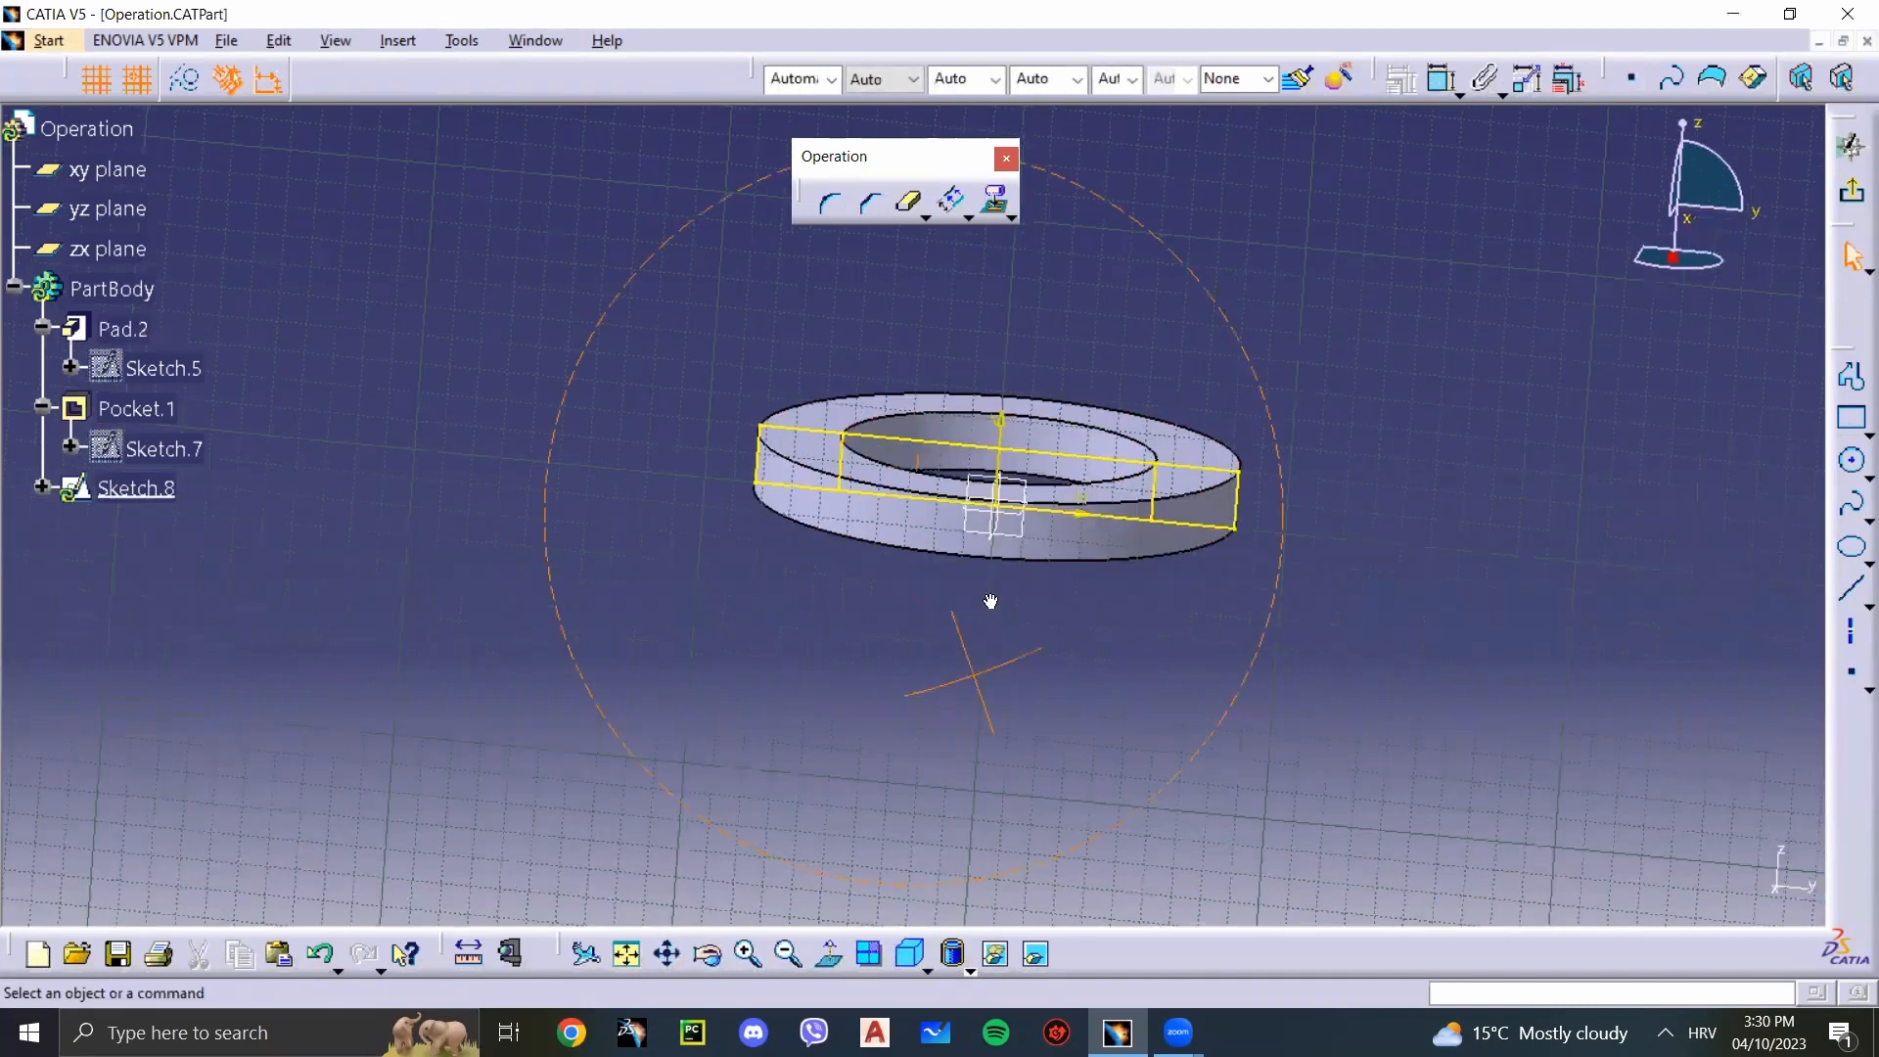
Step: Dimension the horizontal distance between the inner and outer vertical silhouette lines at the ring's left side, placing the dimension above the profile
{"action": "middle_click_drag", "start_coordinate": [836, 497], "coordinate": [860, 490]}
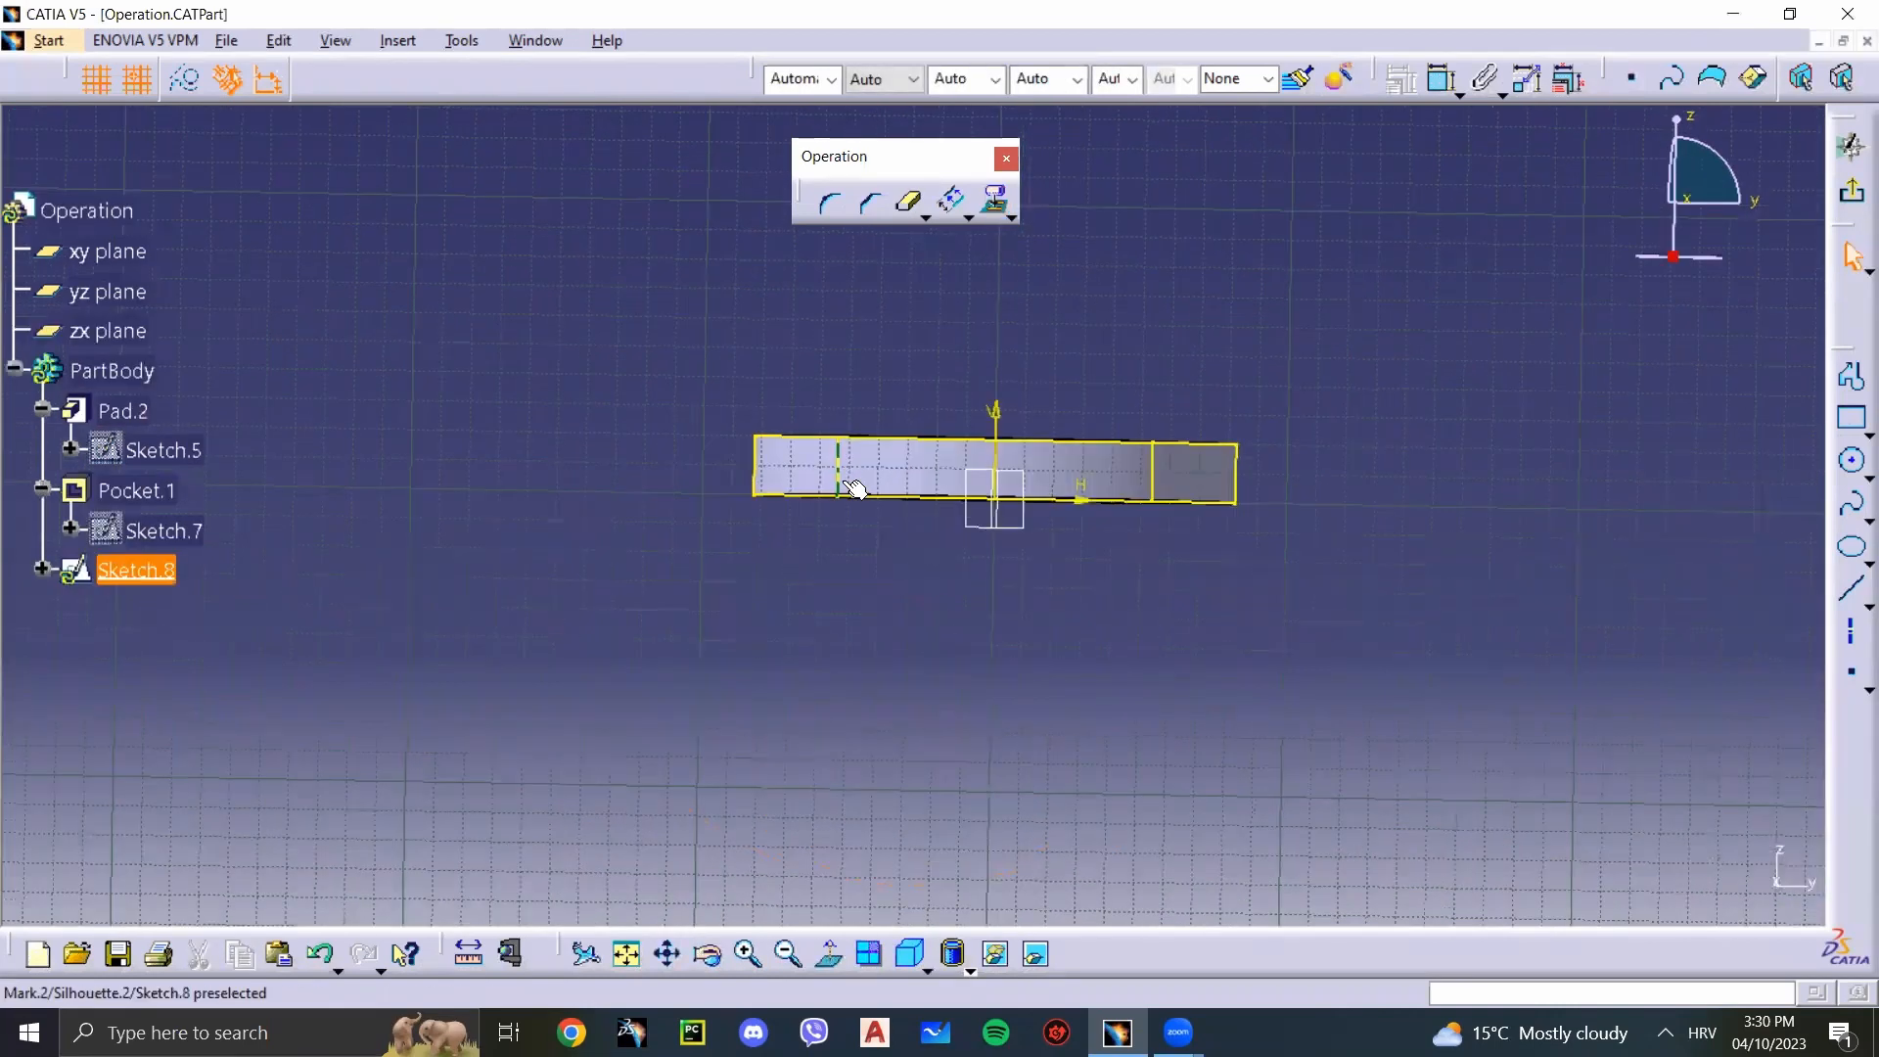
{"action": "left_click", "coordinate": [1441, 78]}
{"action": "left_click", "coordinate": [837, 476]}
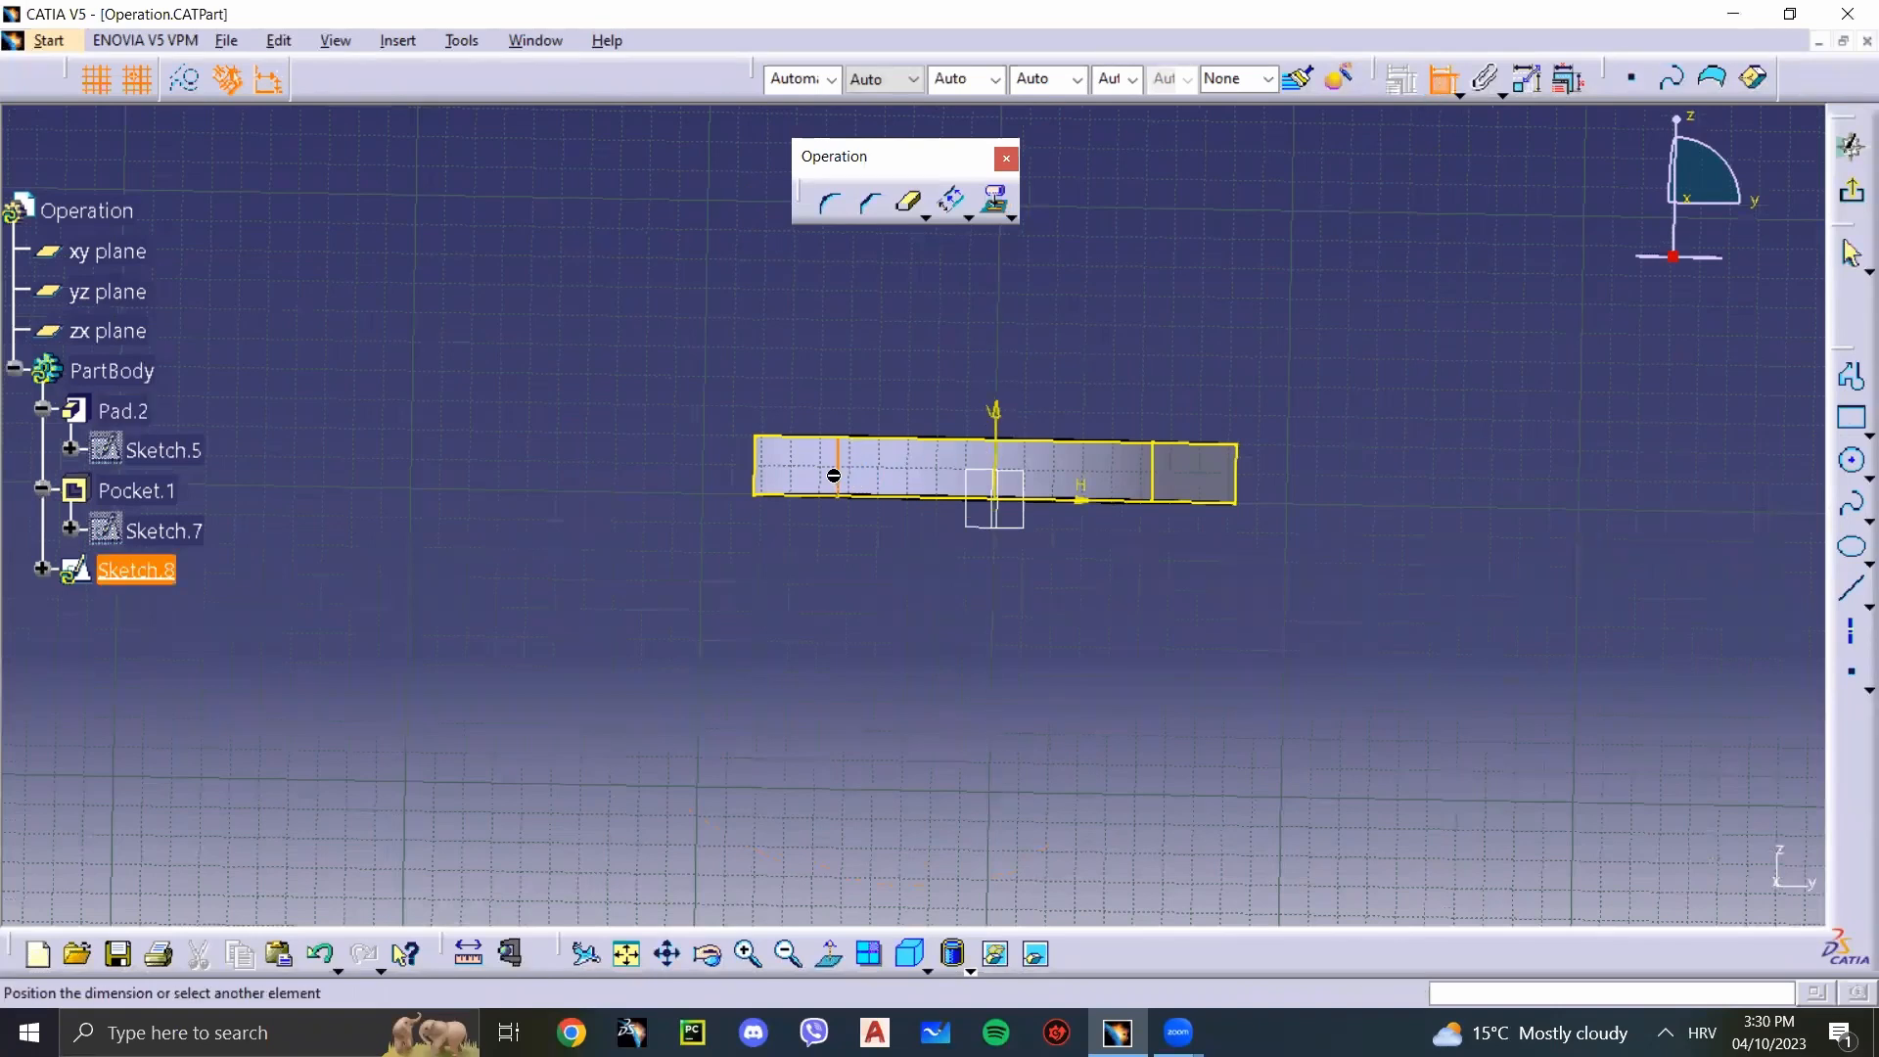
{"action": "left_click", "coordinate": [758, 469]}
{"action": "left_click", "coordinate": [812, 343]}
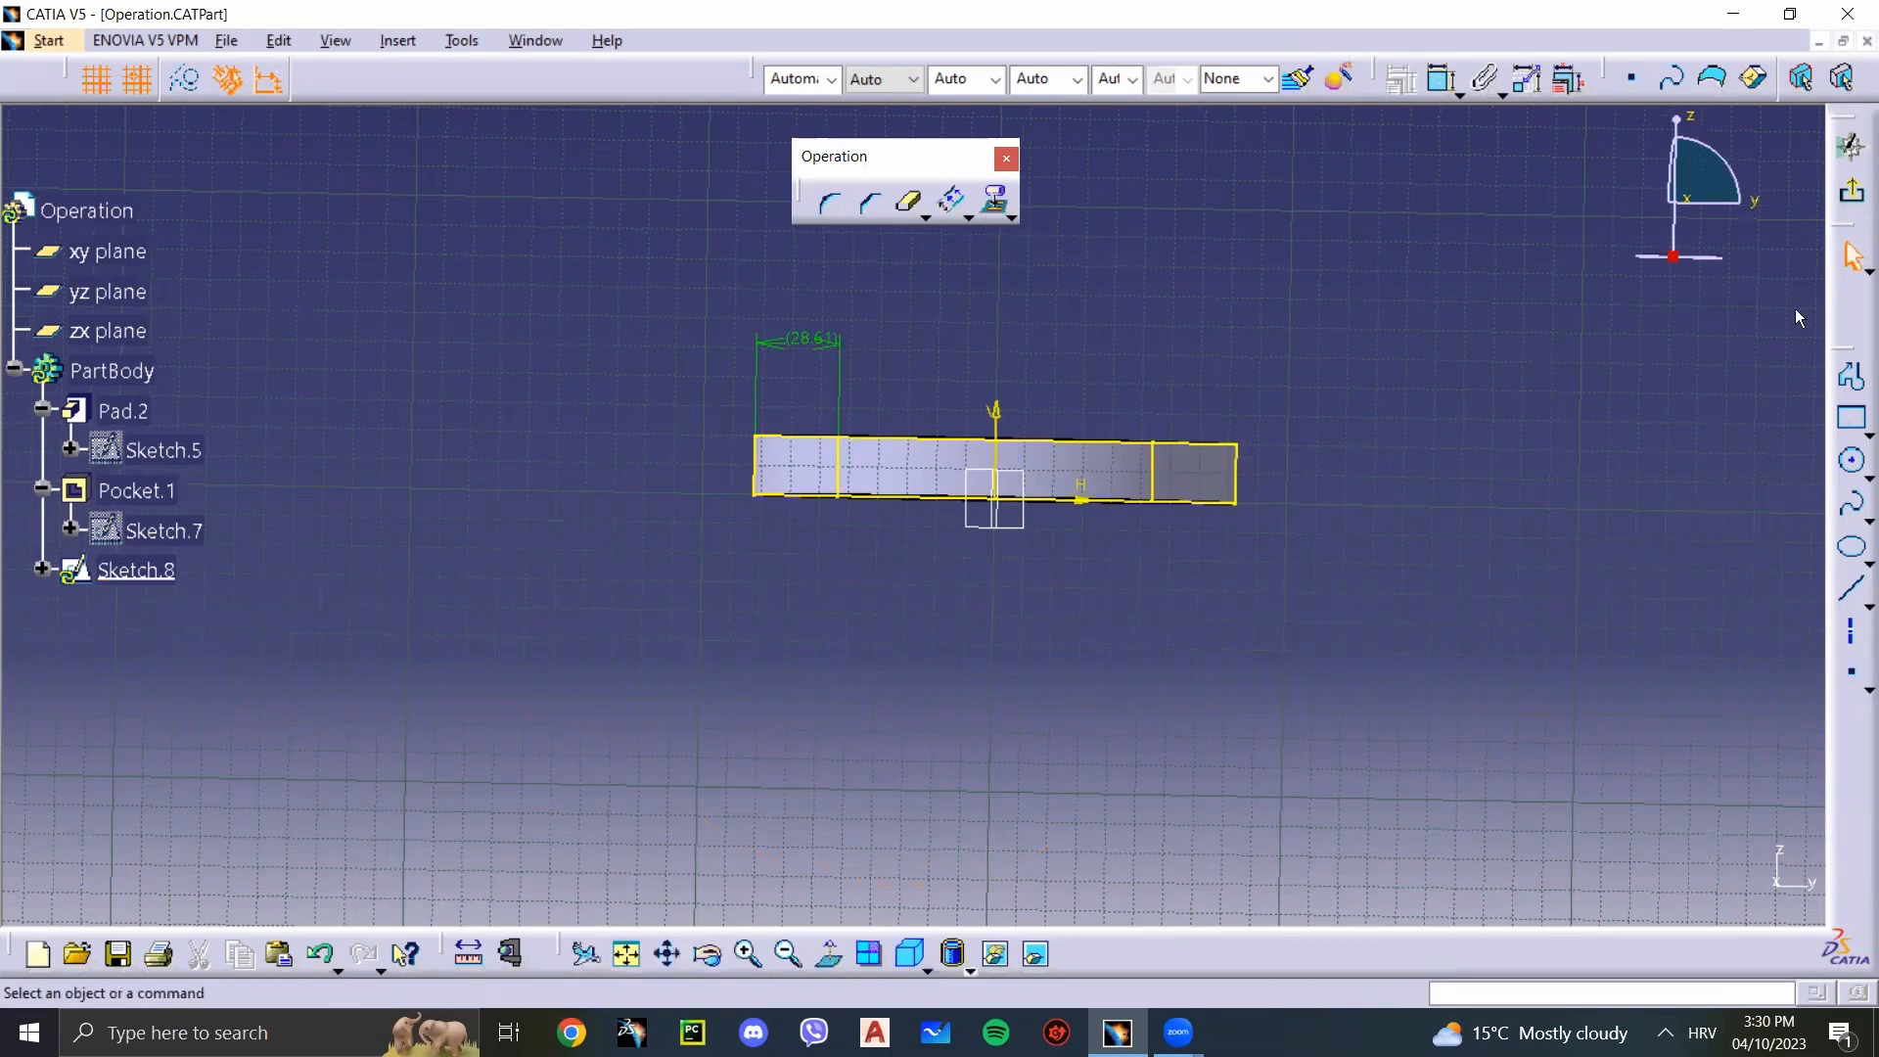
Step: Exit the sketch containing the projected silhouette edges and clear the selection
{"action": "left_click", "coordinate": [1852, 191]}
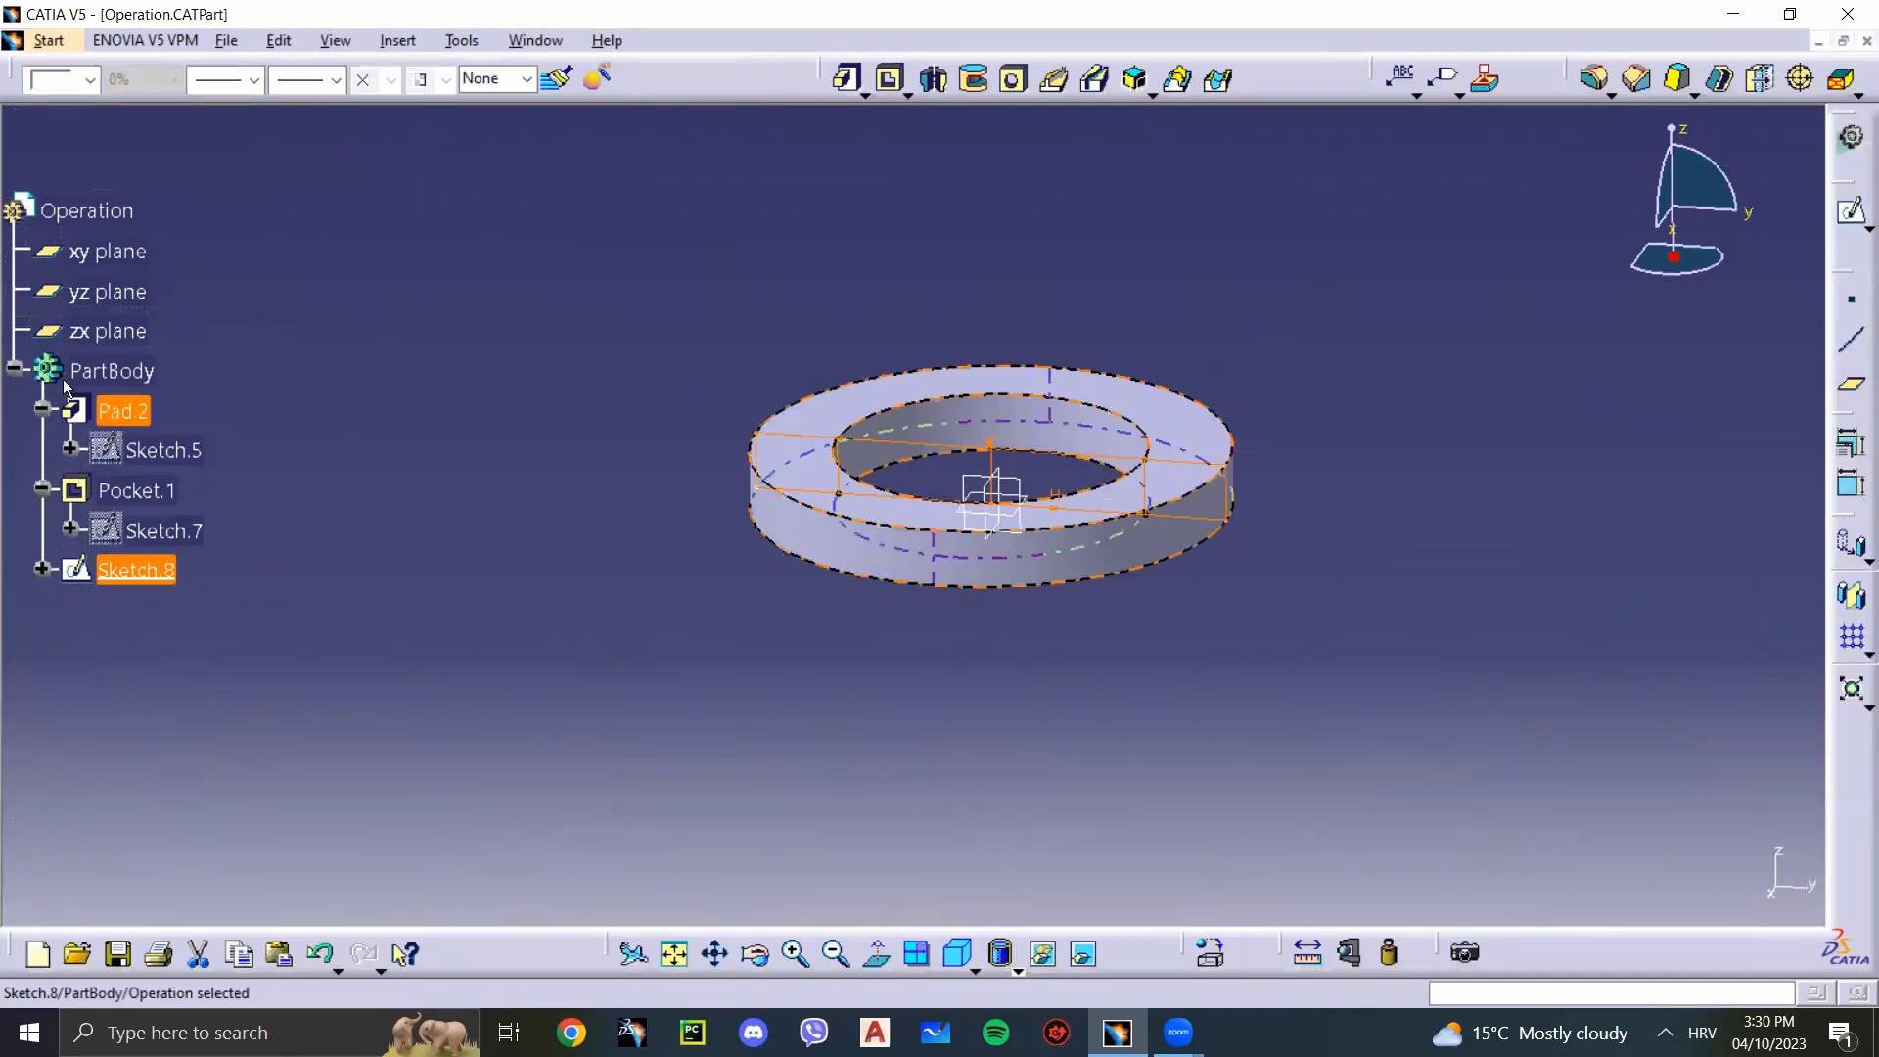
{"action": "left_click", "coordinate": [483, 213]}
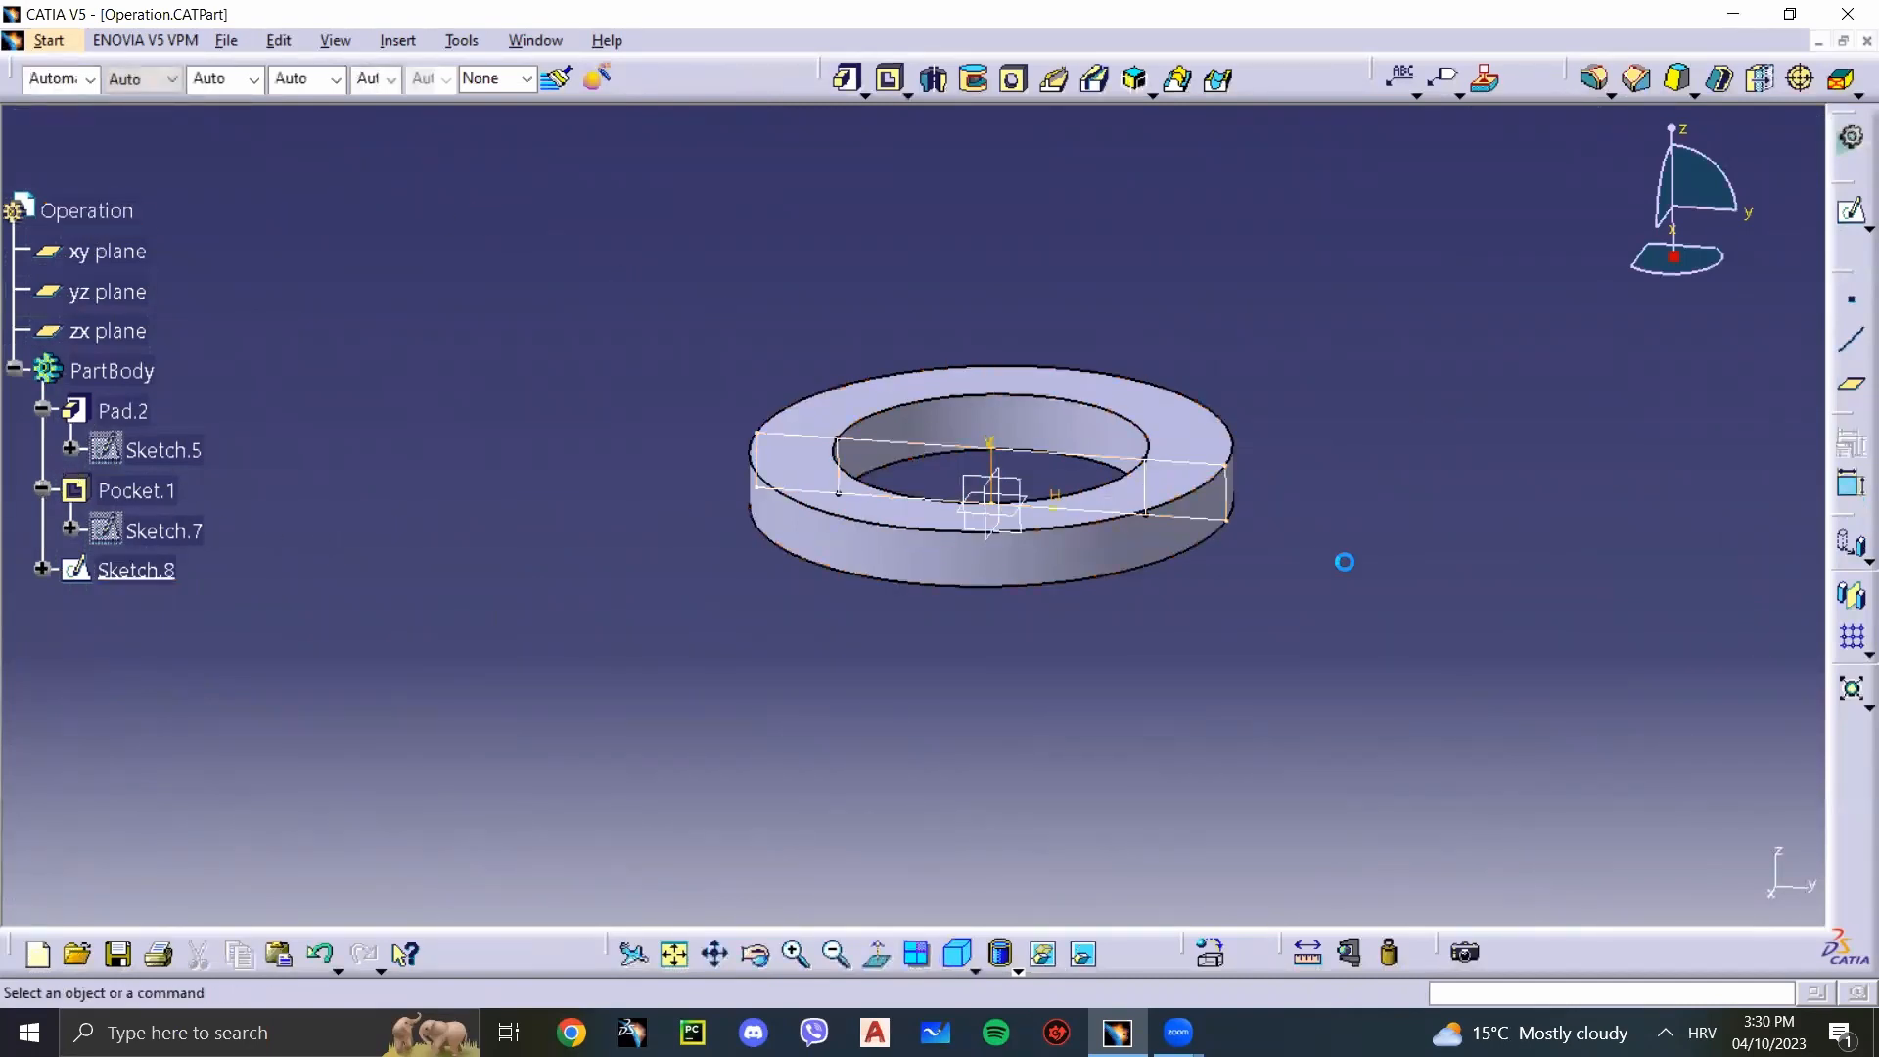
{"action": "mouse_move", "coordinate": [1339, 575]}
{"action": "left_mouse_down"}
{"action": "mouse_move", "coordinate": [1028, 545]}
{"action": "mouse_move", "coordinate": [646, 370]}
{"action": "mouse_move", "coordinate": [642, 336]}
{"action": "mouse_move", "coordinate": [1226, 622]}
{"action": "mouse_move", "coordinate": [1280, 630]}
{"action": "left_mouse_up"}
{"action": "left_click", "coordinate": [1286, 632]}
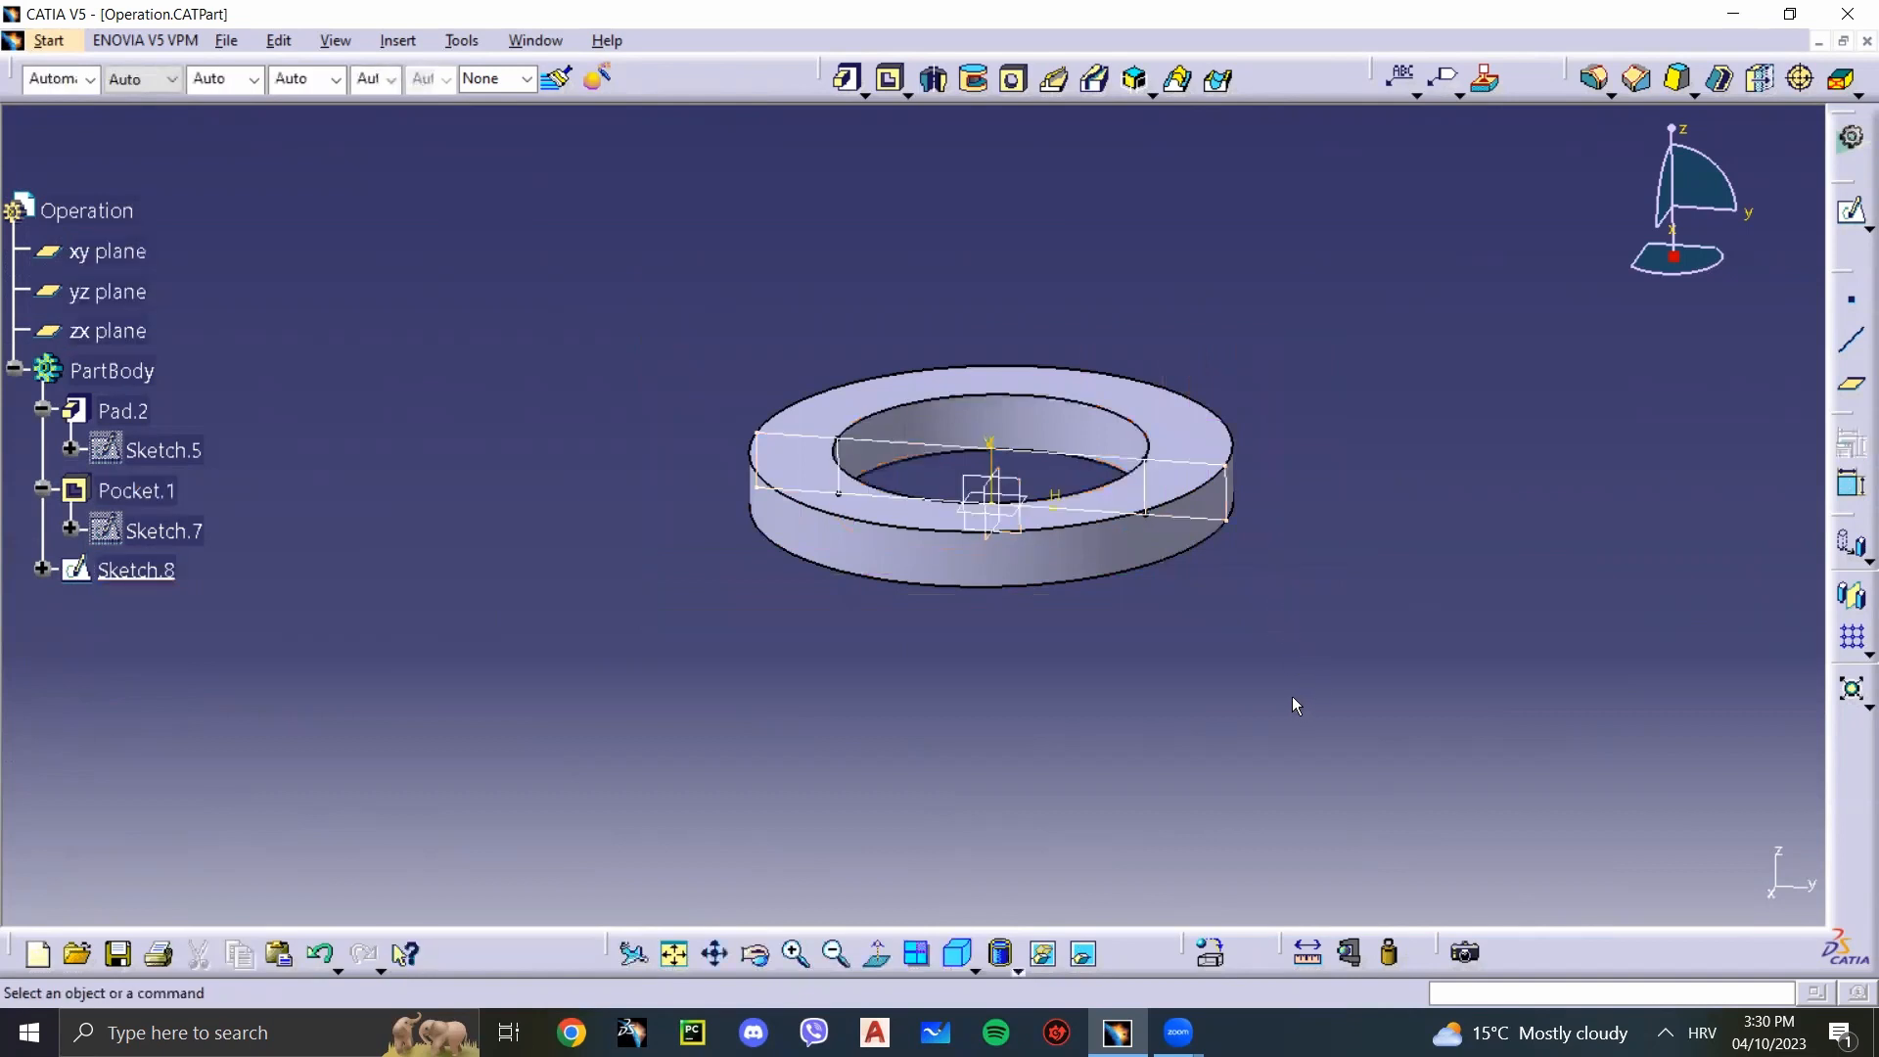